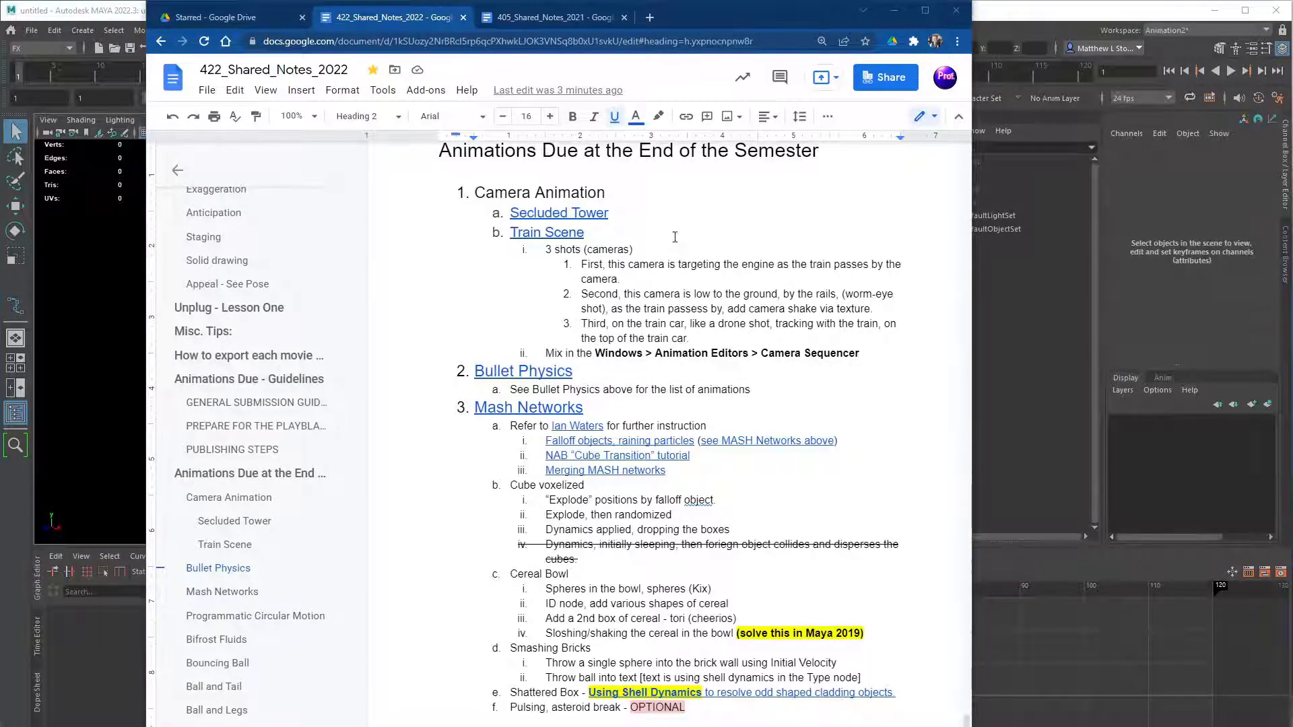
# - Follow the Bullet Physics link in the shared notes and review the Dynamics plug-in list and Bullet animation list
pyautogui.click(557, 375)
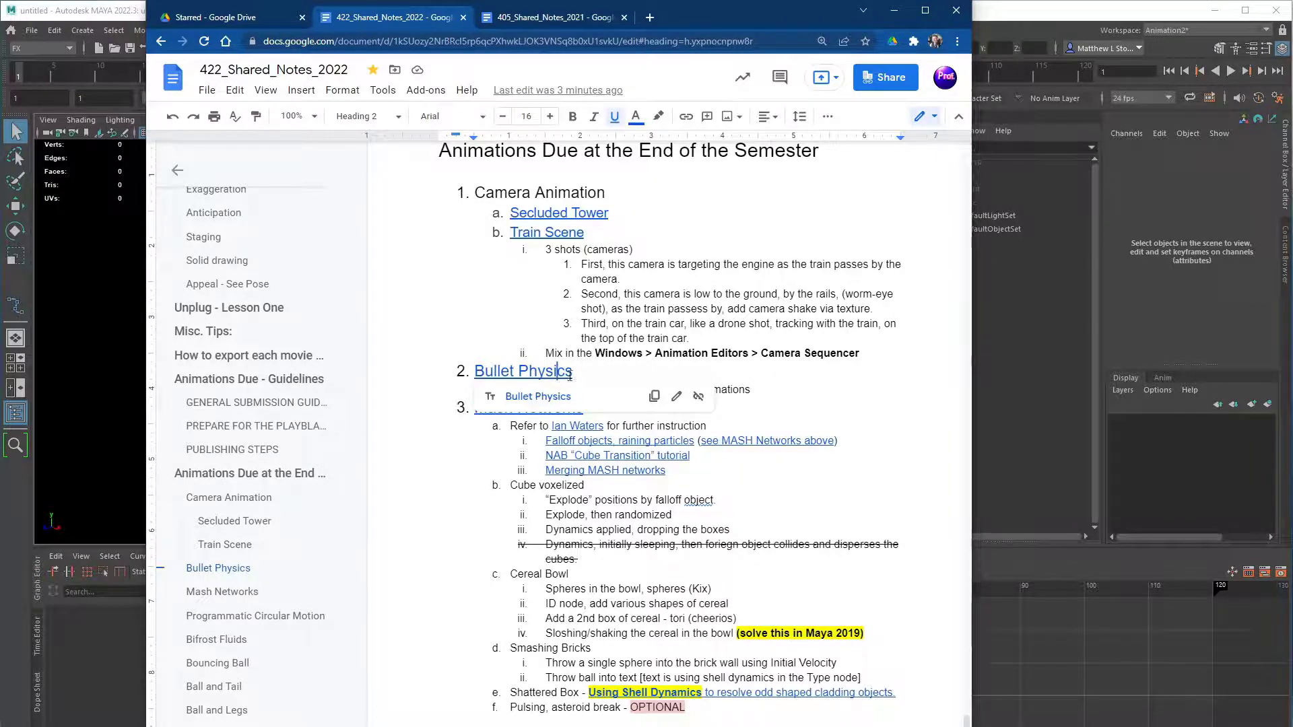
pyautogui.click(556, 399)
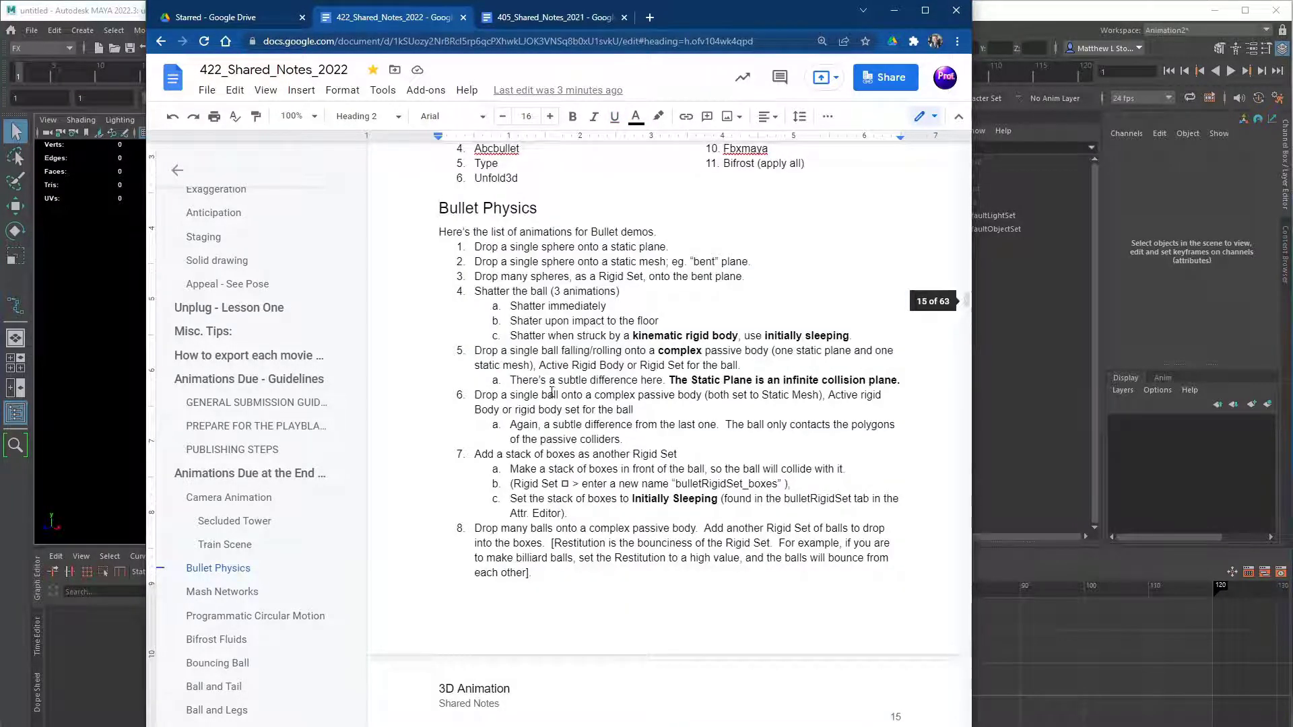
pyautogui.scroll(-10, 348, 481)
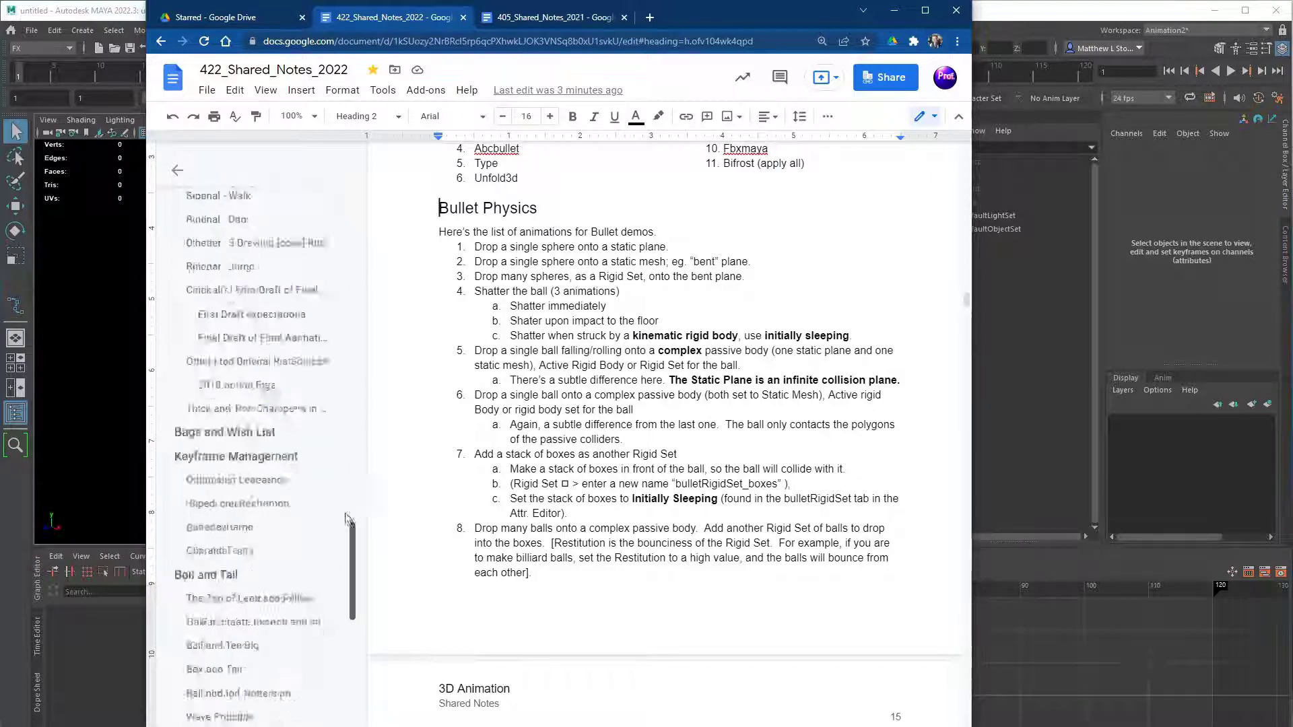
pyautogui.moveTo(348, 475); pyautogui.dragTo(343, 318)
pyautogui.scroll(7, 264, 432)
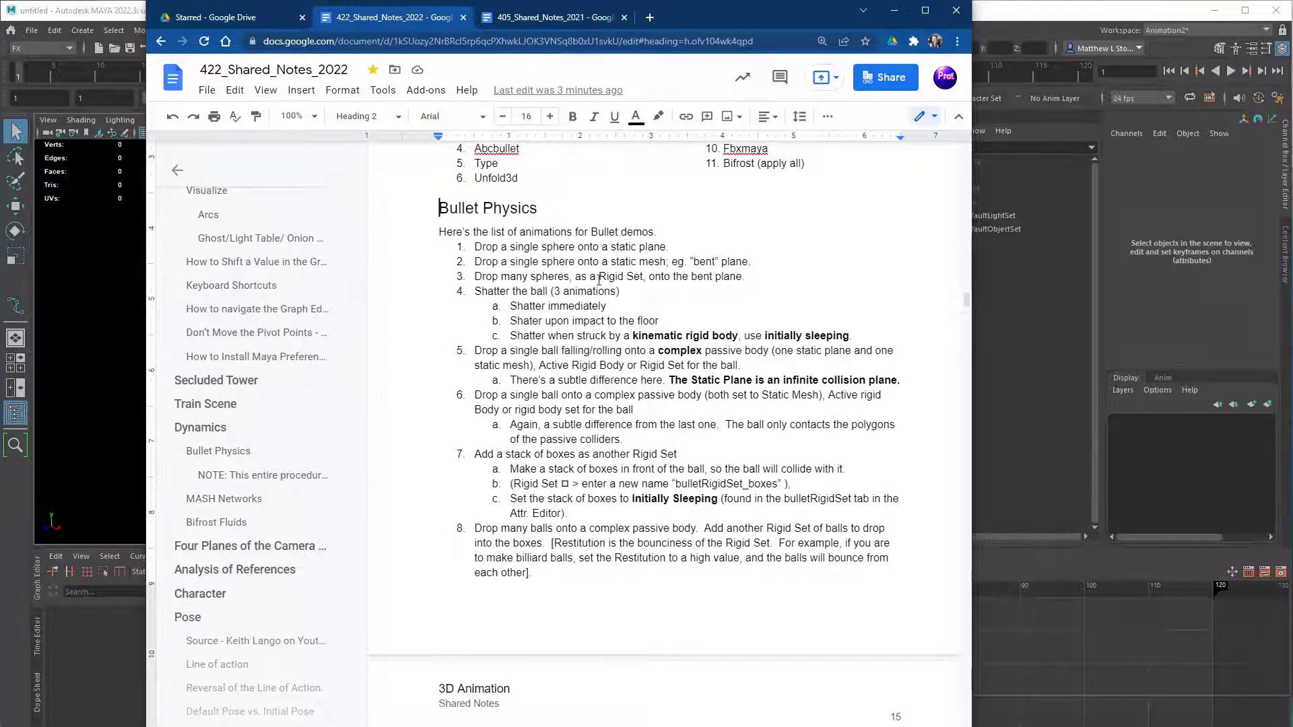
pyautogui.scroll(3, 586, 277)
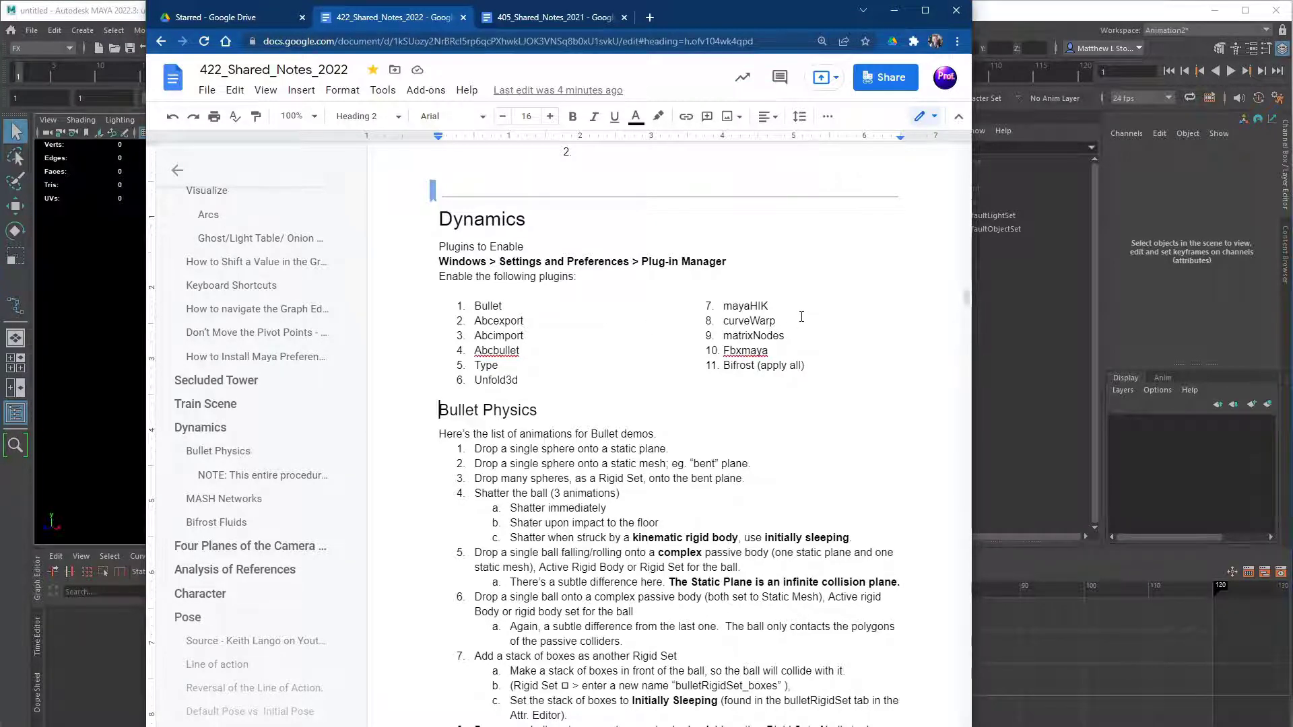
# - Switch to Maya and load the AbcBullet.mll plug-in with auto load enabled, refresh the Plug-in Manager and close it
pyautogui.click(121, 13)
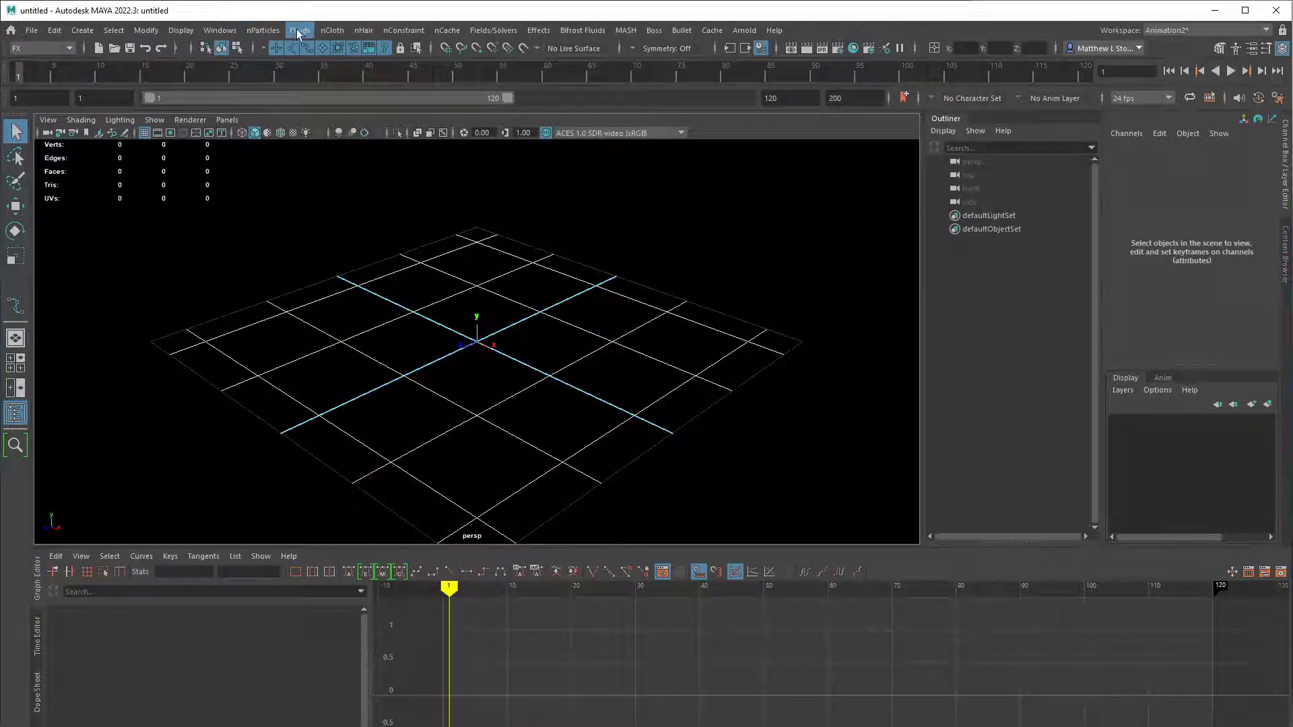
pyautogui.click(219, 29)
pyautogui.moveTo(315, 180)
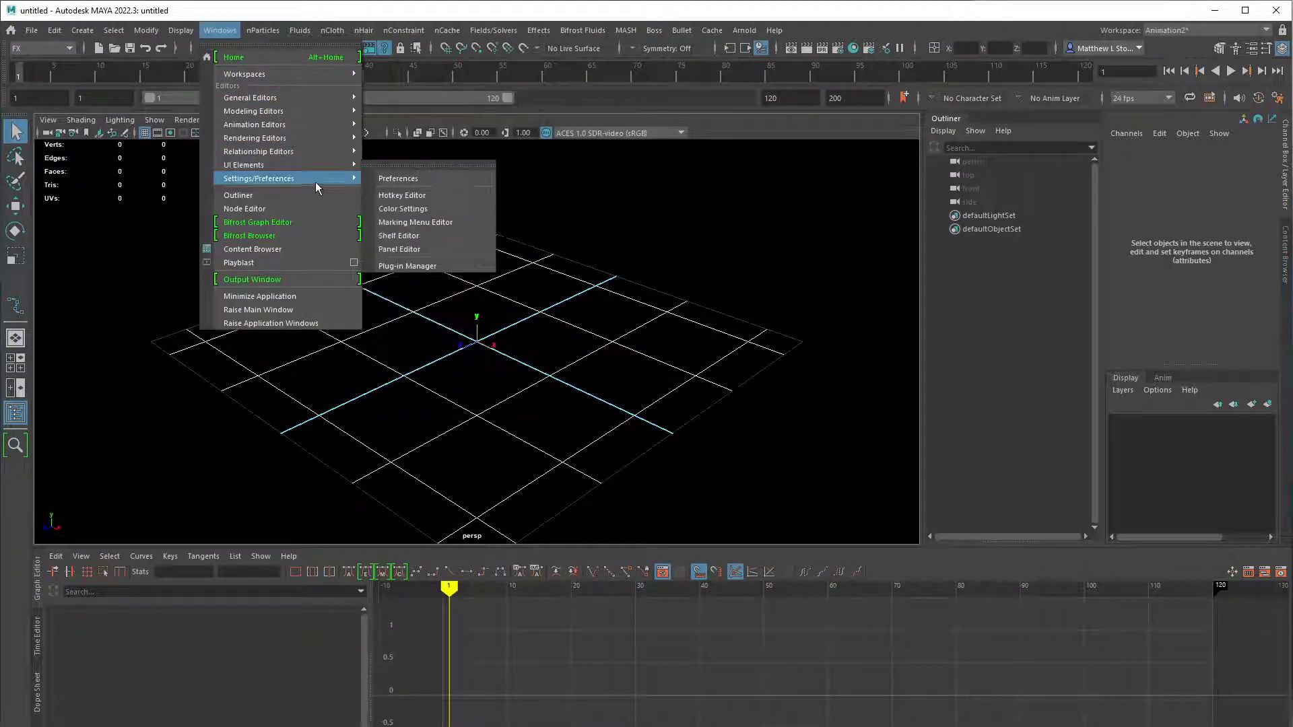
pyautogui.click(433, 268)
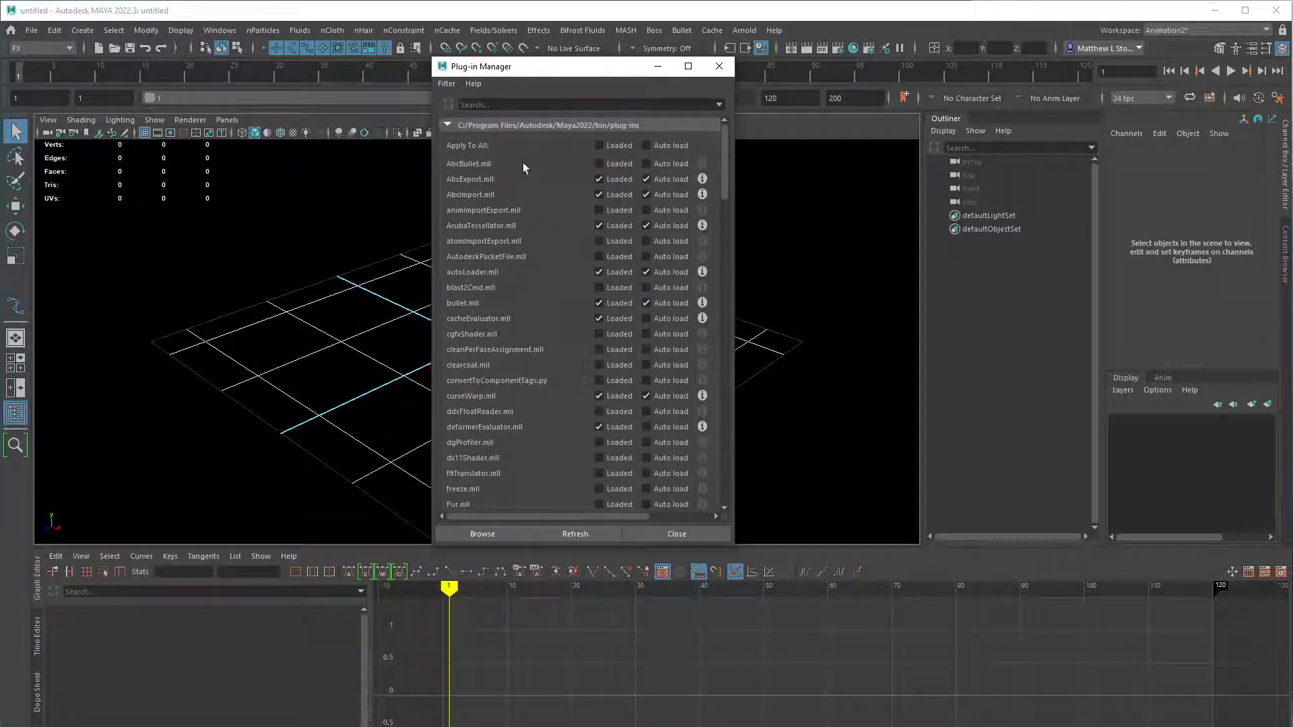
pyautogui.click(609, 163)
pyautogui.moveTo(725, 189)
pyautogui.mouseDown()
pyautogui.moveTo(725, 208)
pyautogui.moveTo(725, 193)
pyautogui.mouseUp()
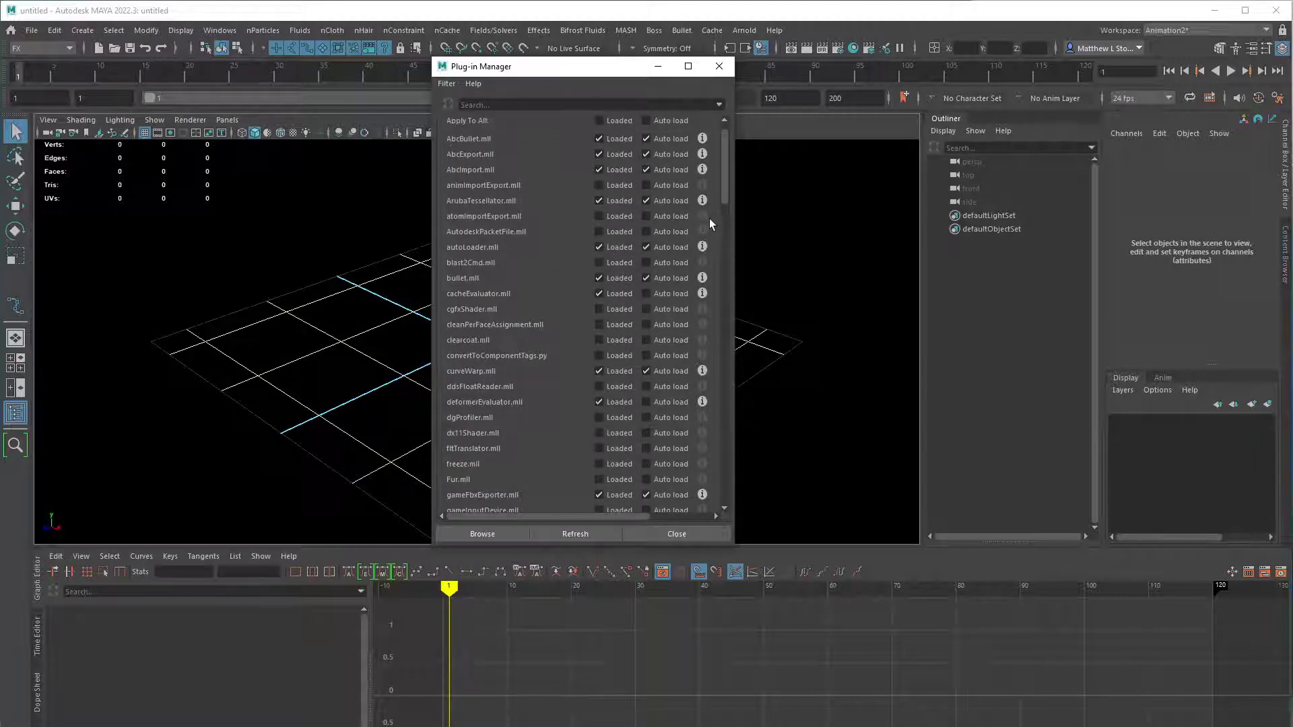
pyautogui.click(576, 534)
pyautogui.click(658, 534)
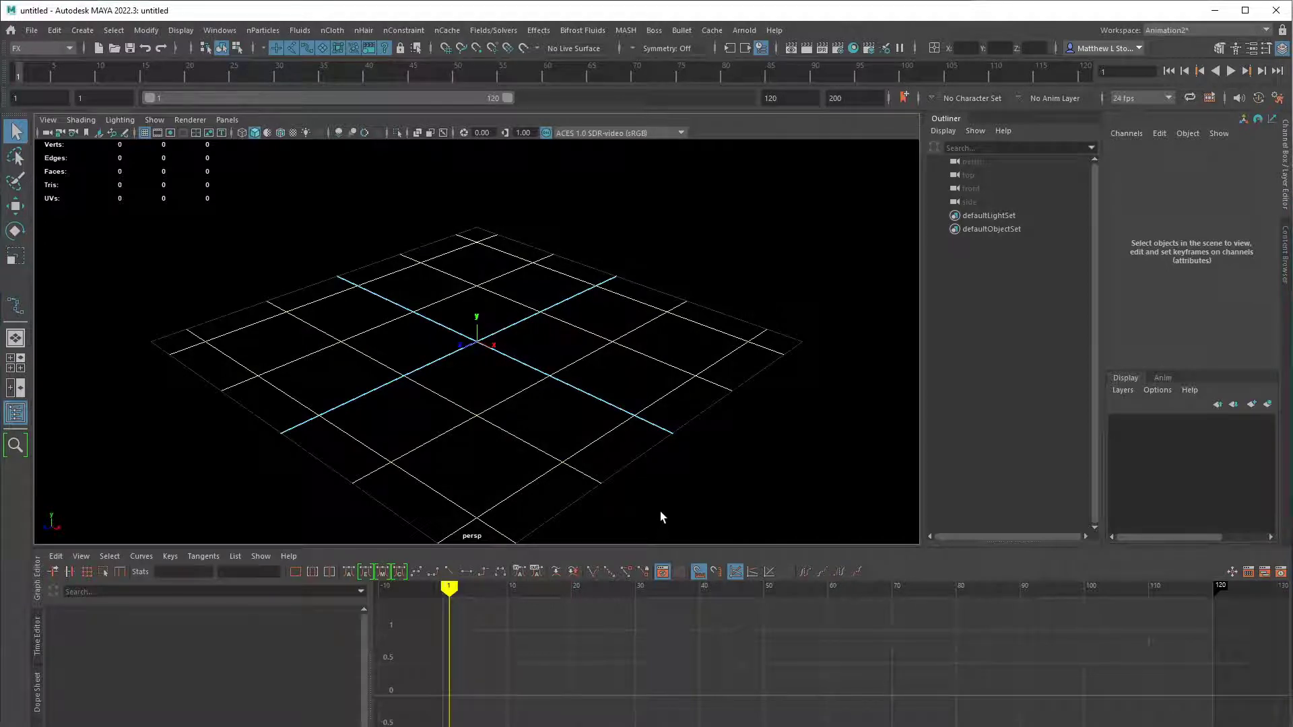
# - Switch back to the Google Docs notes and highlight the first Bullet animation, "Drop a single sphere onto a static plane."
pyautogui.hotkey('alt', 'Tab')
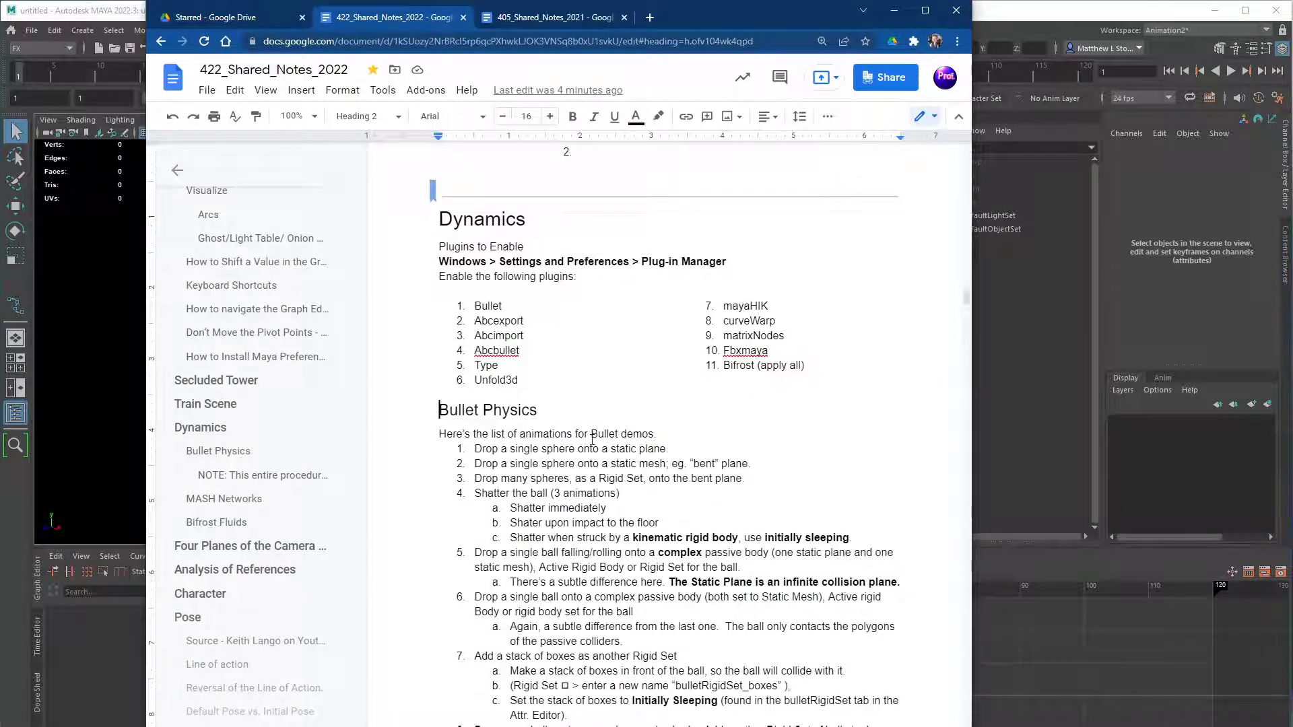
pyautogui.moveTo(474, 449); pyautogui.dragTo(671, 455)
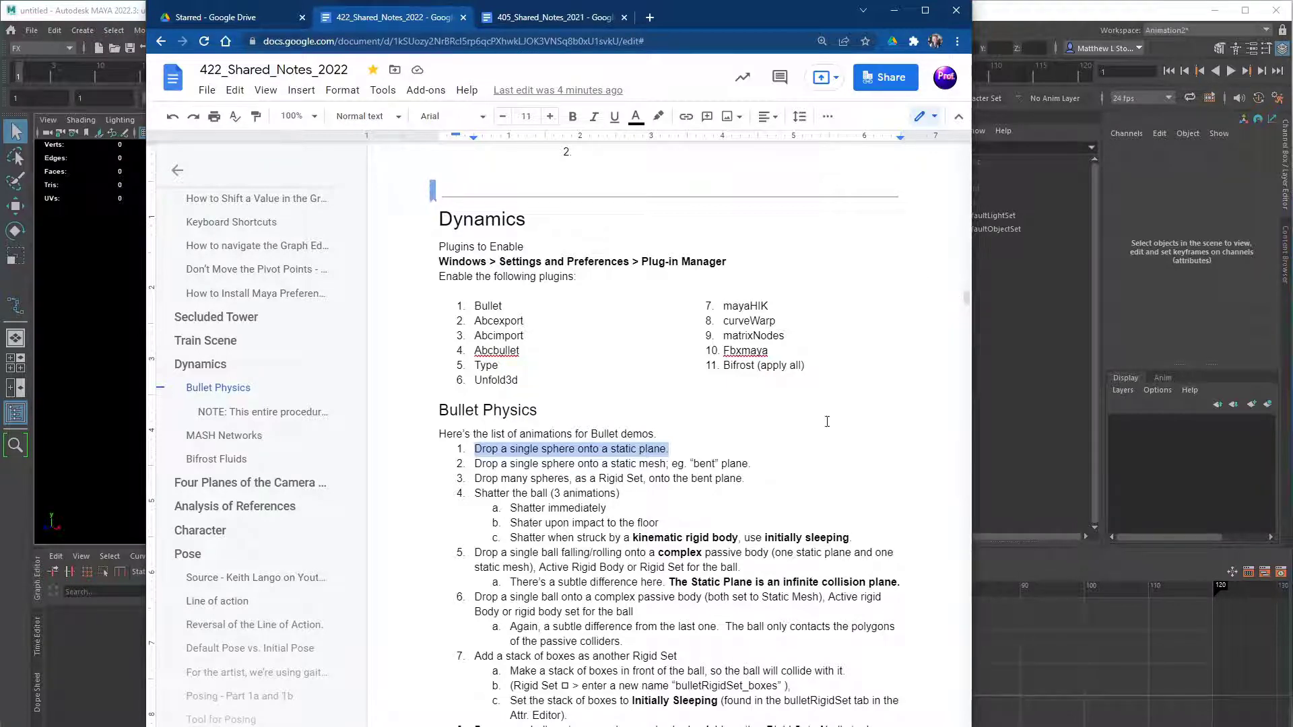
pyautogui.scroll(-3, 823, 417)
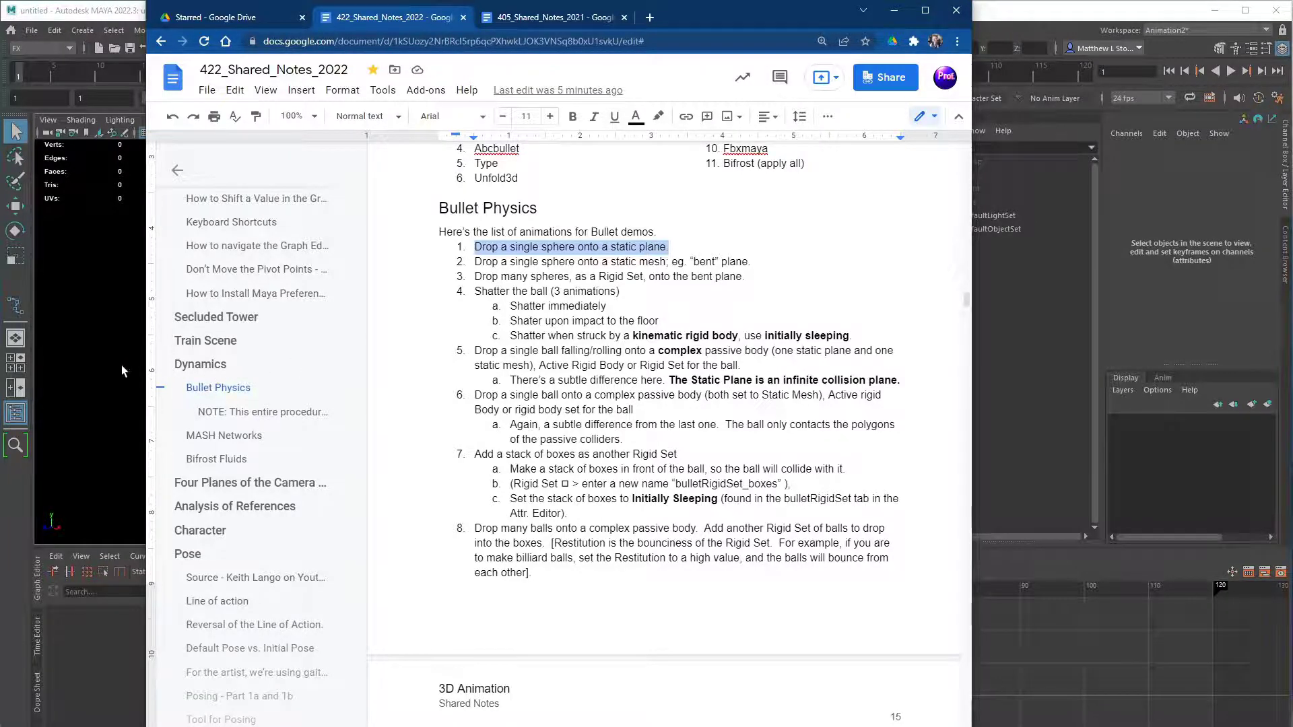
# - Switch to Maya and detach the Polygon Primitives list as a floating window over the viewport
pyautogui.click(107, 410)
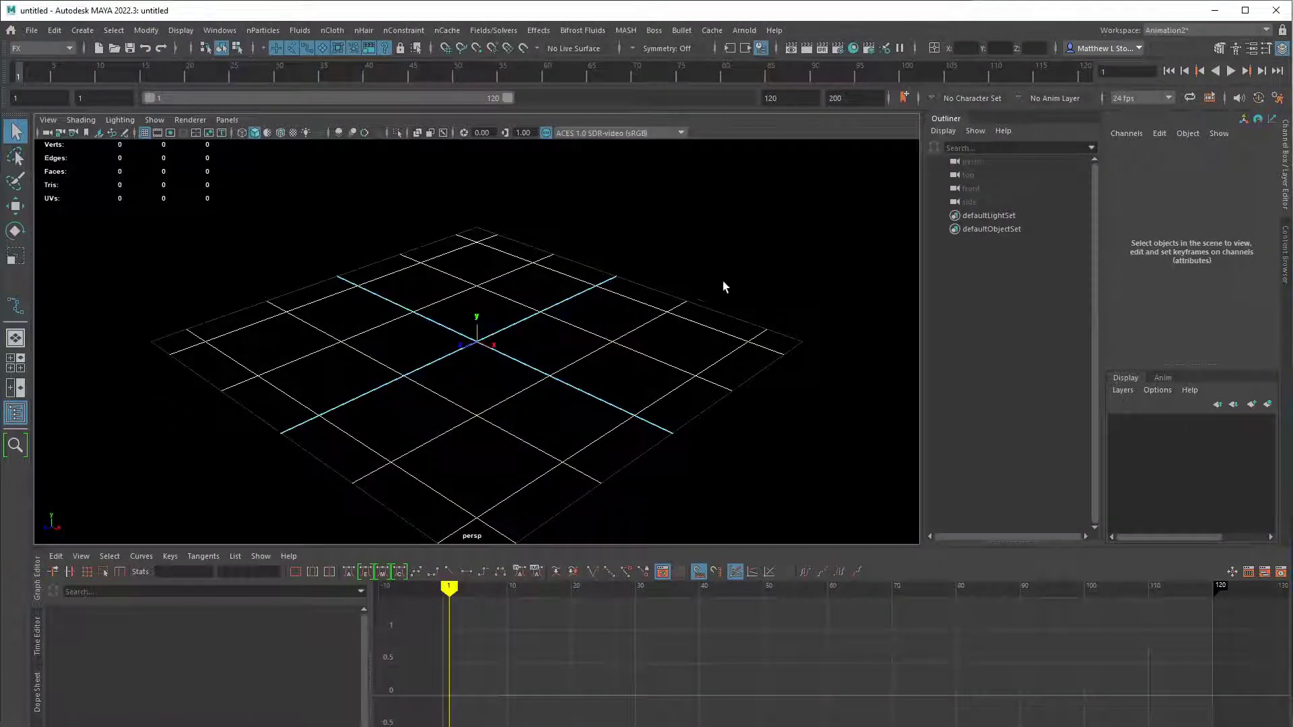
pyautogui.press('space')
pyautogui.click(616, 206)
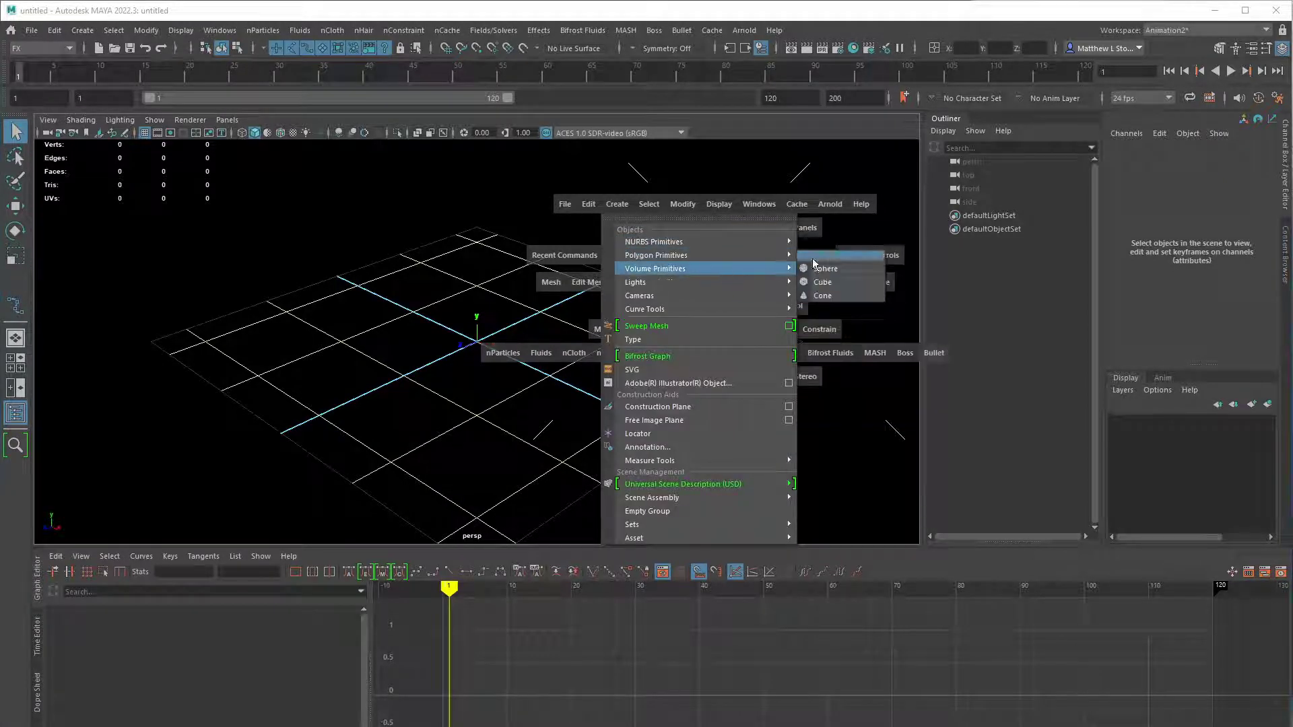
pyautogui.moveTo(772, 257)
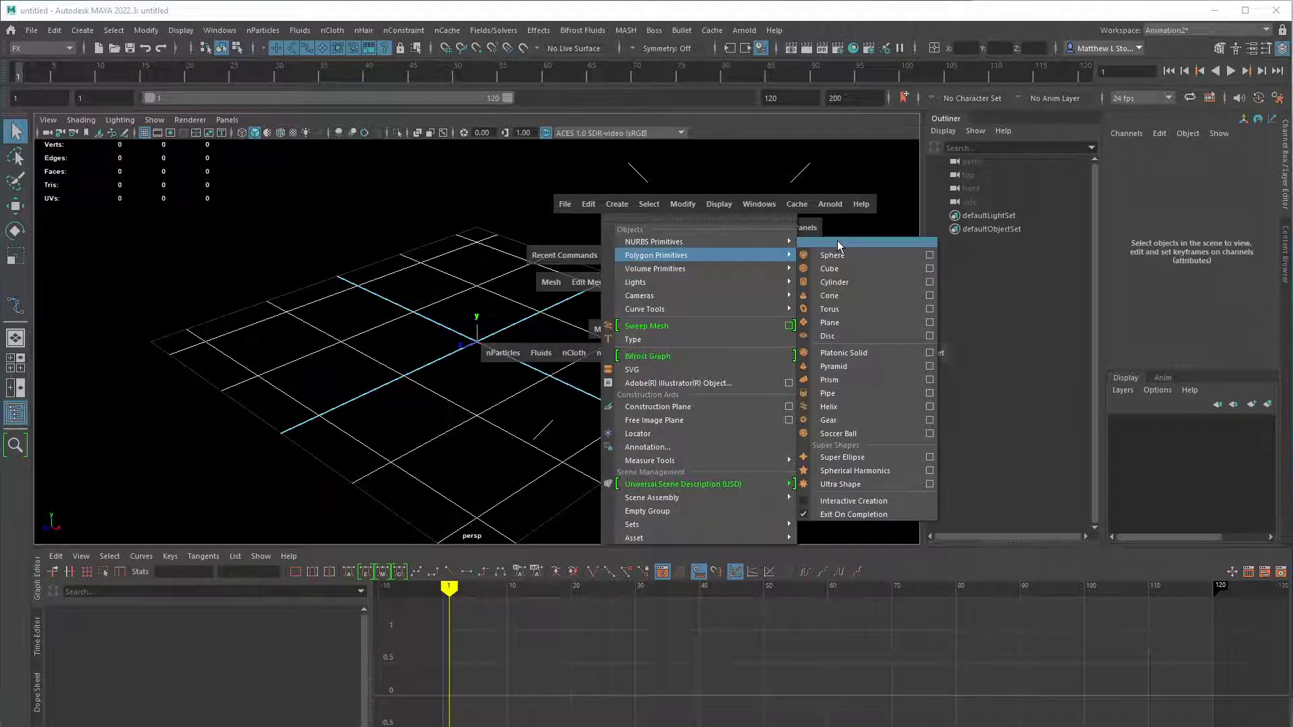
pyautogui.click(838, 240)
pyautogui.moveTo(858, 221); pyautogui.dragTo(738, 212)
# - Create a polygon sphere and a polygon plane at the origin with default settings
pyautogui.click(726, 225)
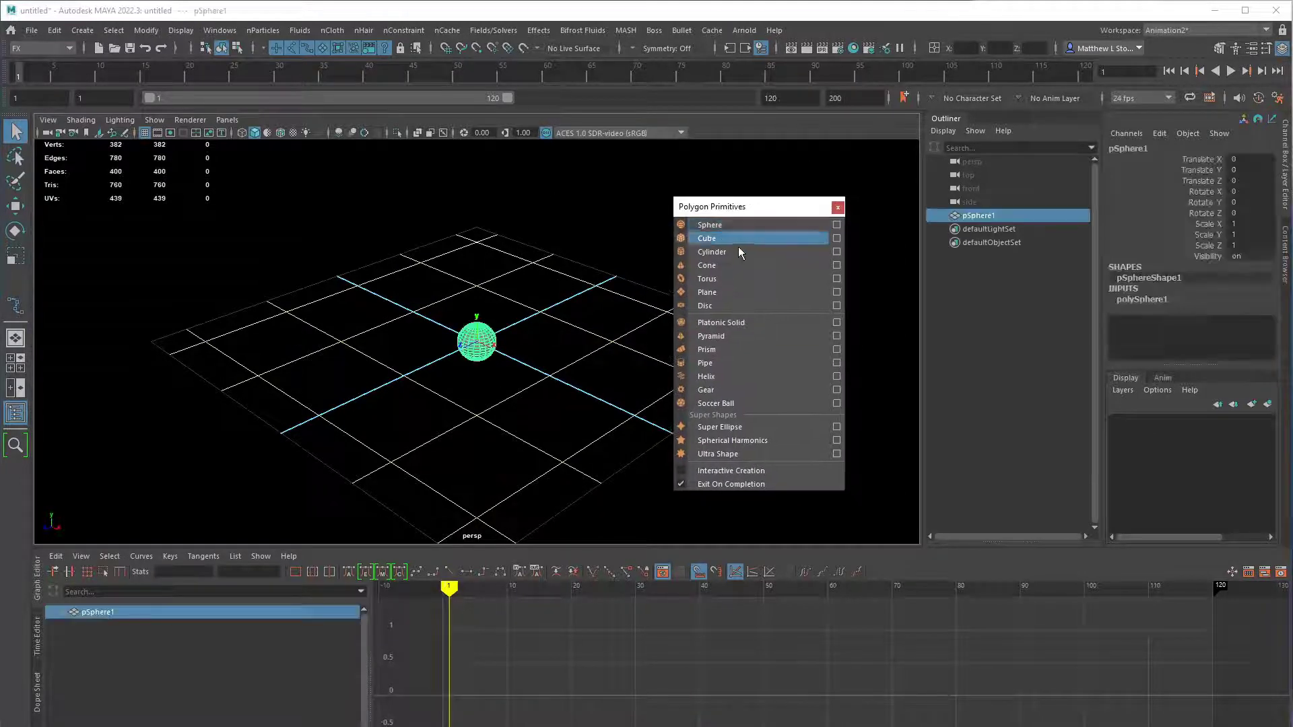
pyautogui.click(724, 291)
pyautogui.keyDown('alt'); pyautogui.moveTo(582, 385); pyautogui.dragTo(587, 268); pyautogui.keyUp('alt')
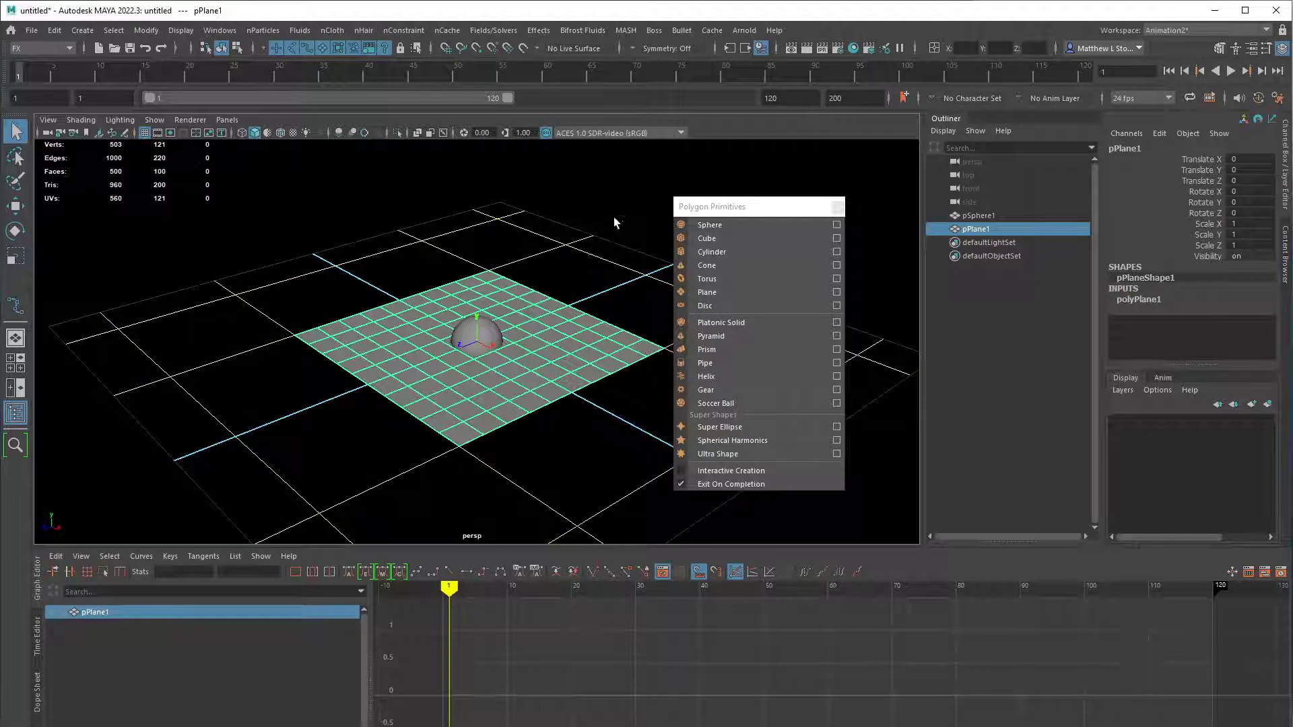
# - With the FX command set active, detach the Bullet commands as a floating window and place both floating windows below the scene objects
pyautogui.click(59, 50)
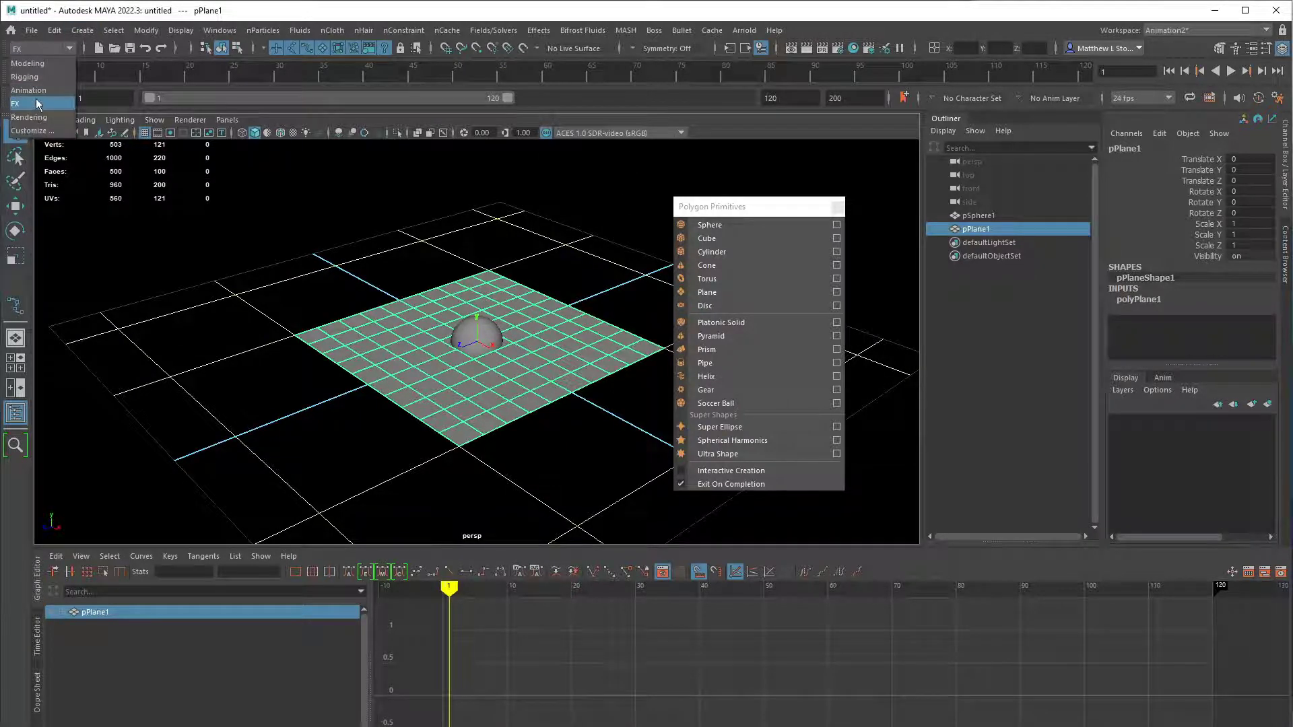
pyautogui.click(37, 103)
pyautogui.click(682, 31)
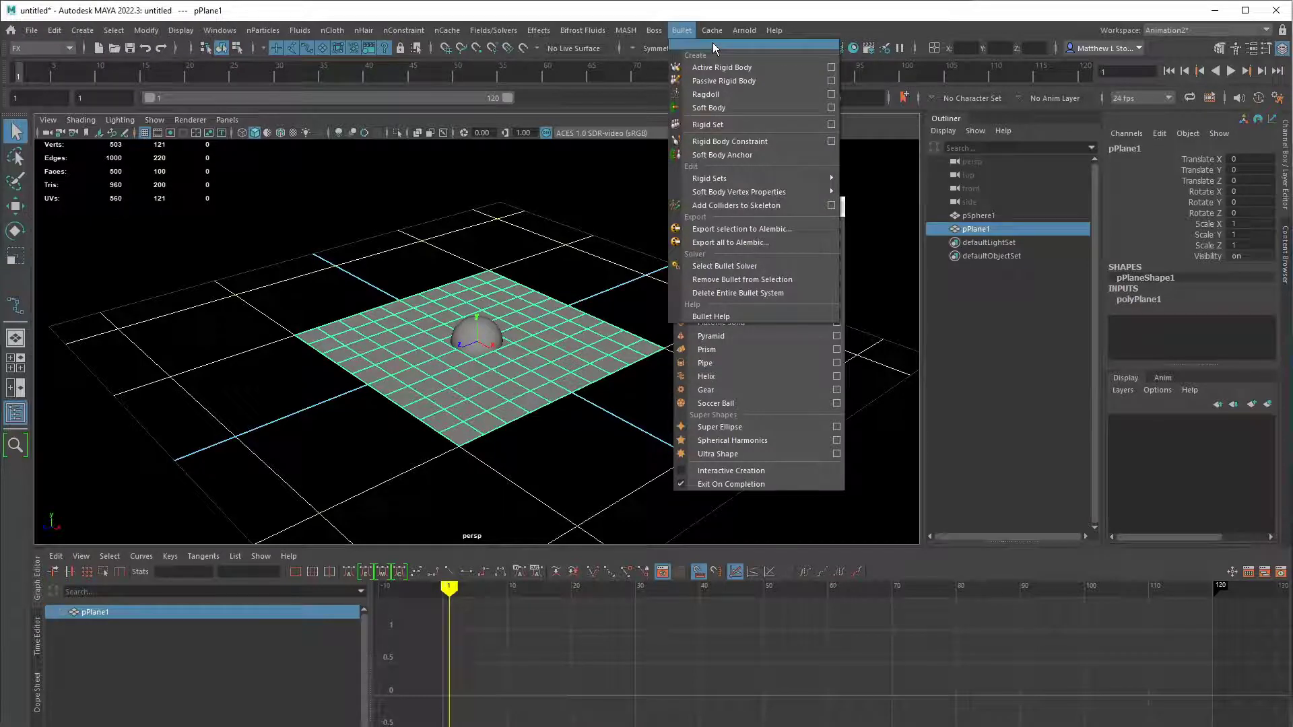
pyautogui.click(712, 43)
pyautogui.moveTo(822, 29); pyautogui.dragTo(635, 122)
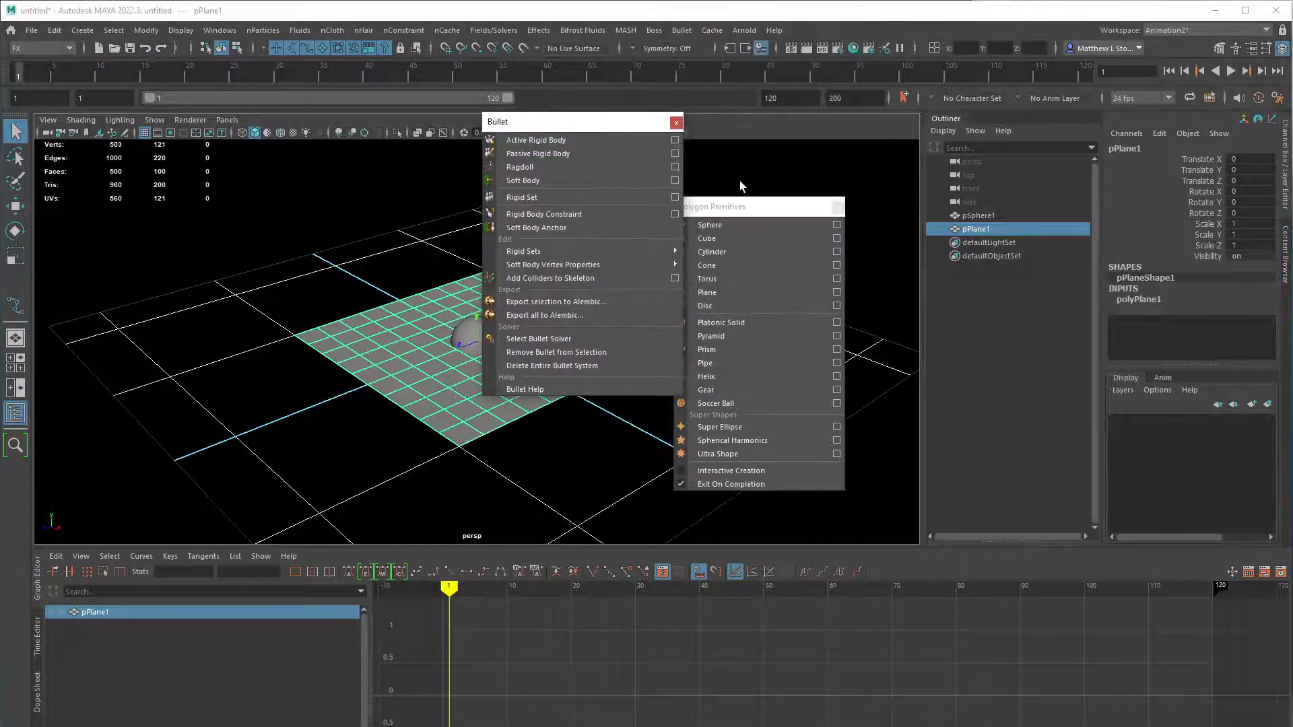
pyautogui.moveTo(746, 207); pyautogui.dragTo(870, 529)
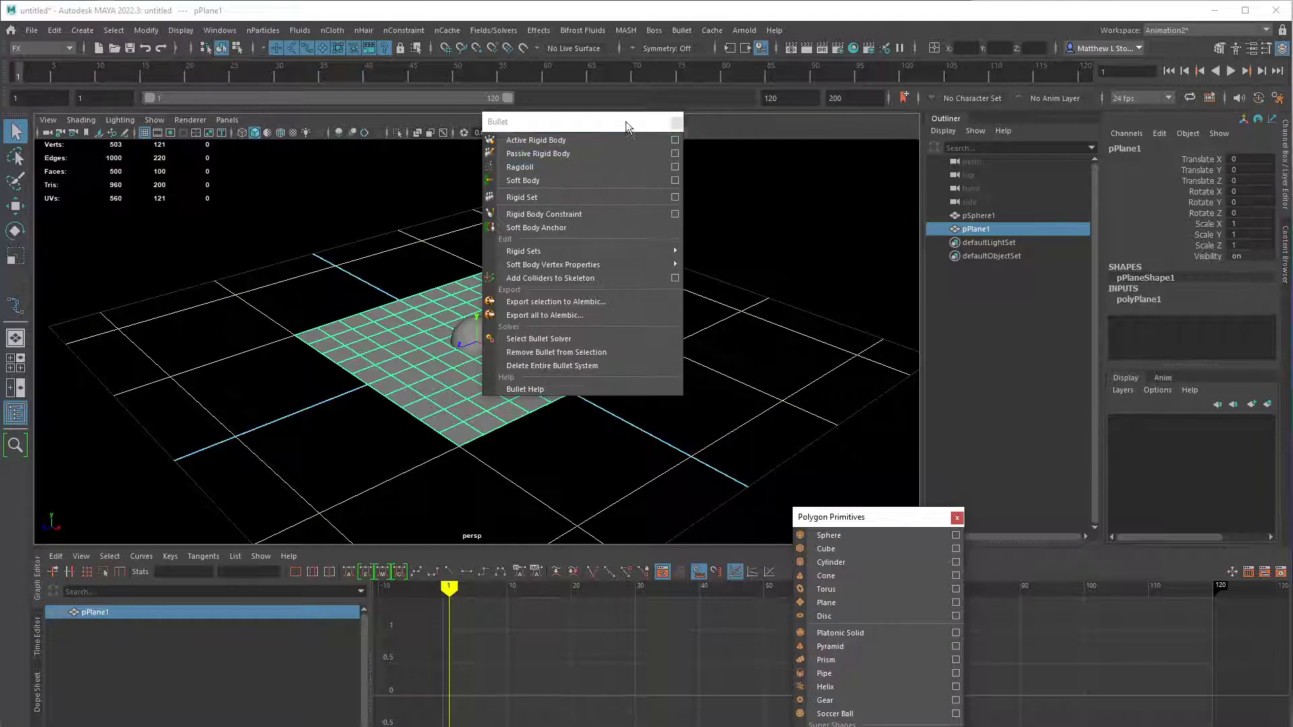
pyautogui.moveTo(626, 122); pyautogui.dragTo(734, 511)
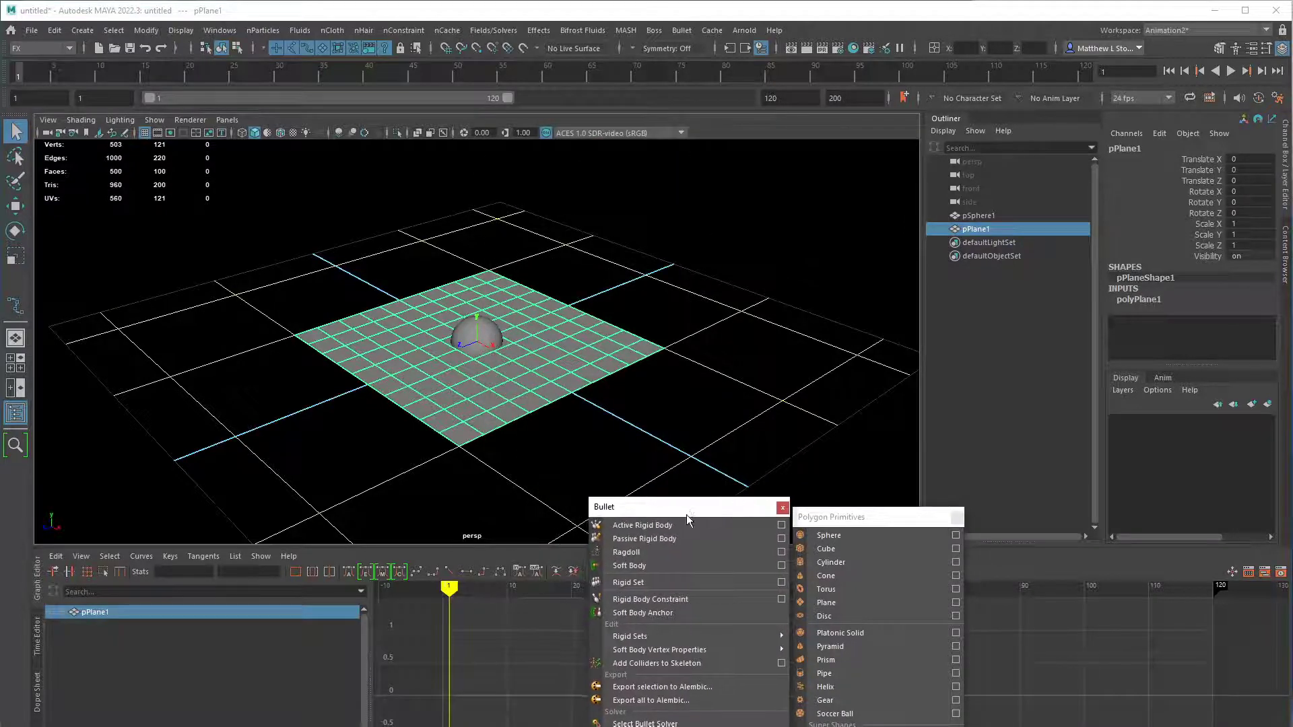
# - Make the polygon plane a passive Bullet rigid body with collider shape Plane and body type Static Body, and close the options
pyautogui.click(781, 538)
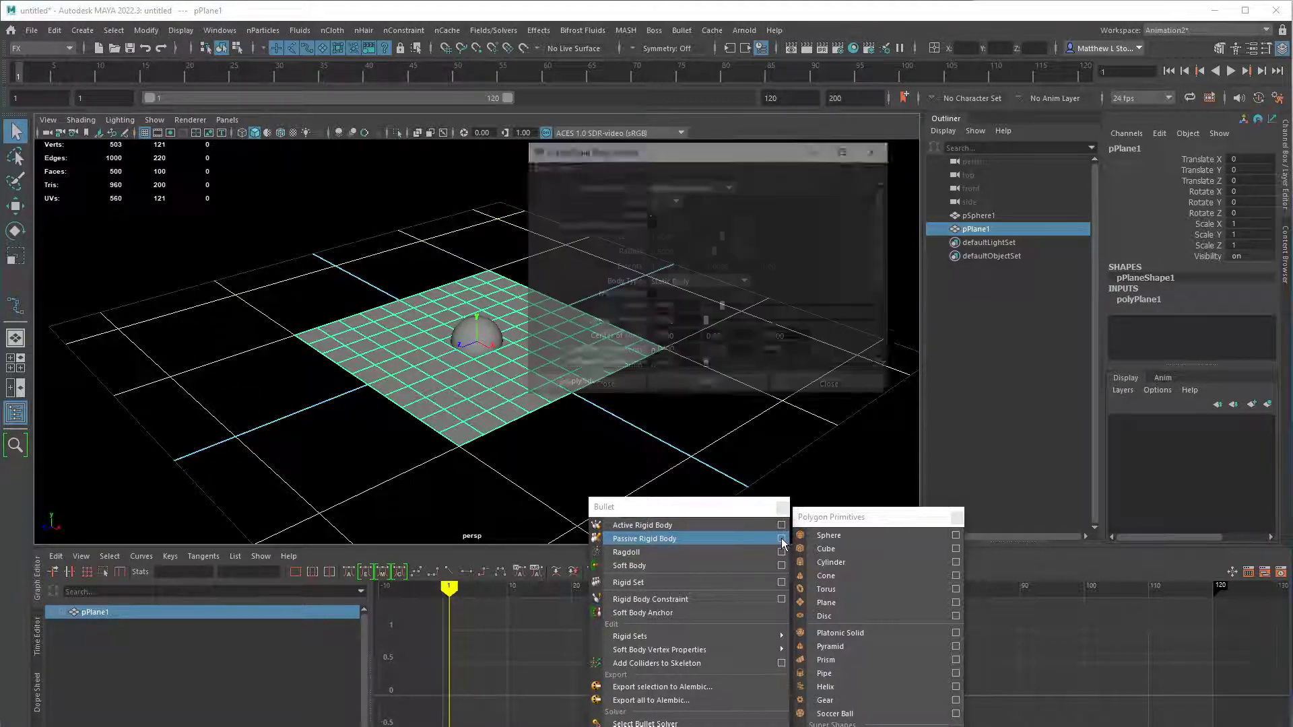
pyautogui.click(725, 186)
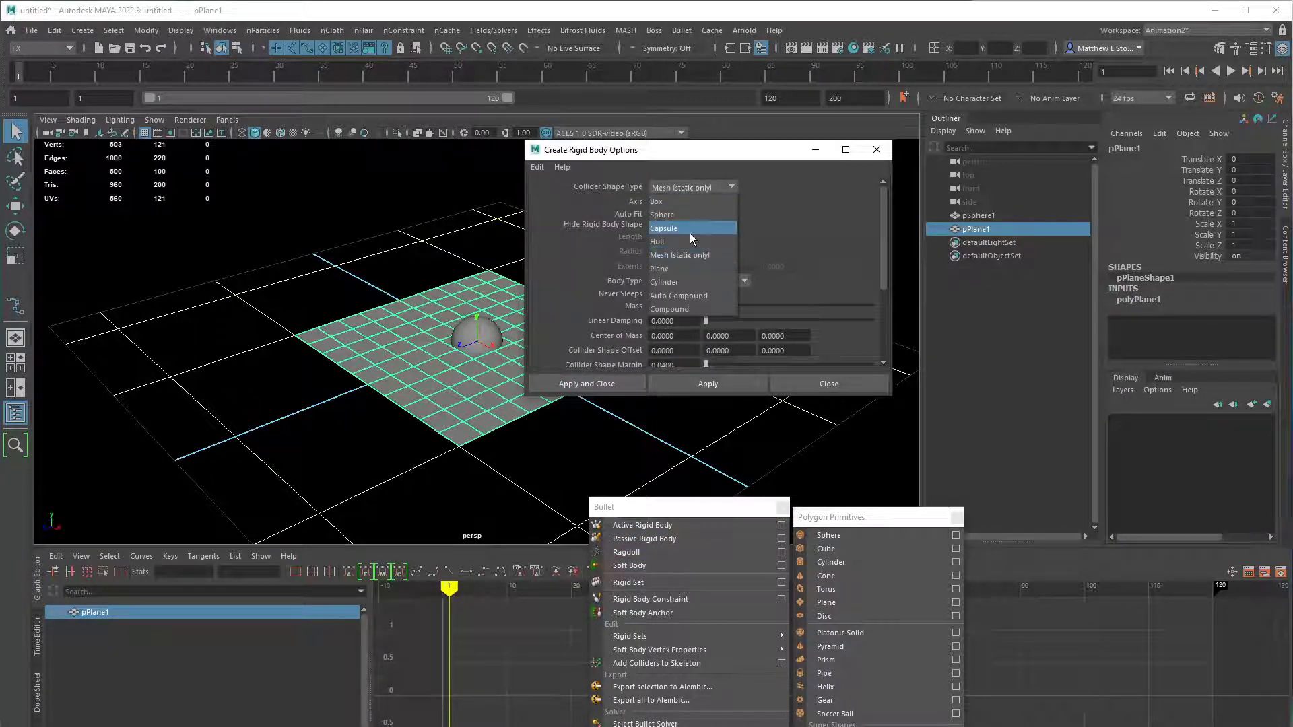
pyautogui.click(694, 268)
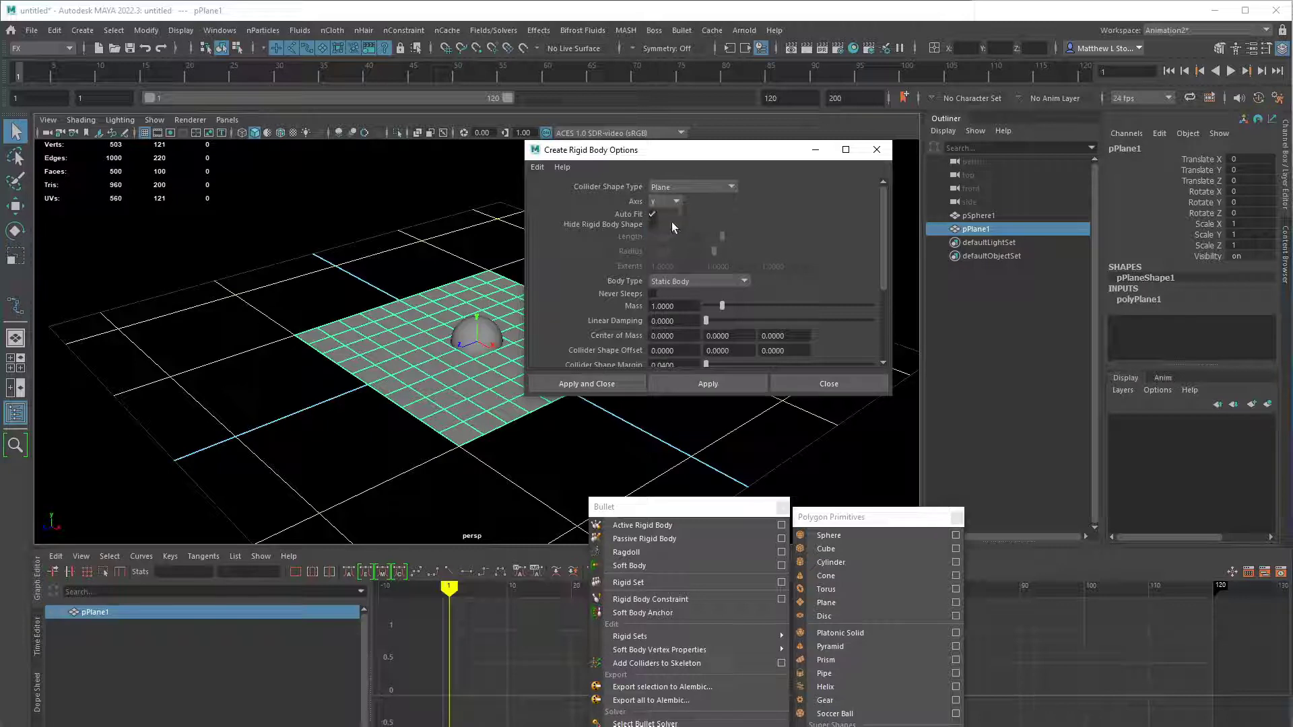
pyautogui.click(688, 285)
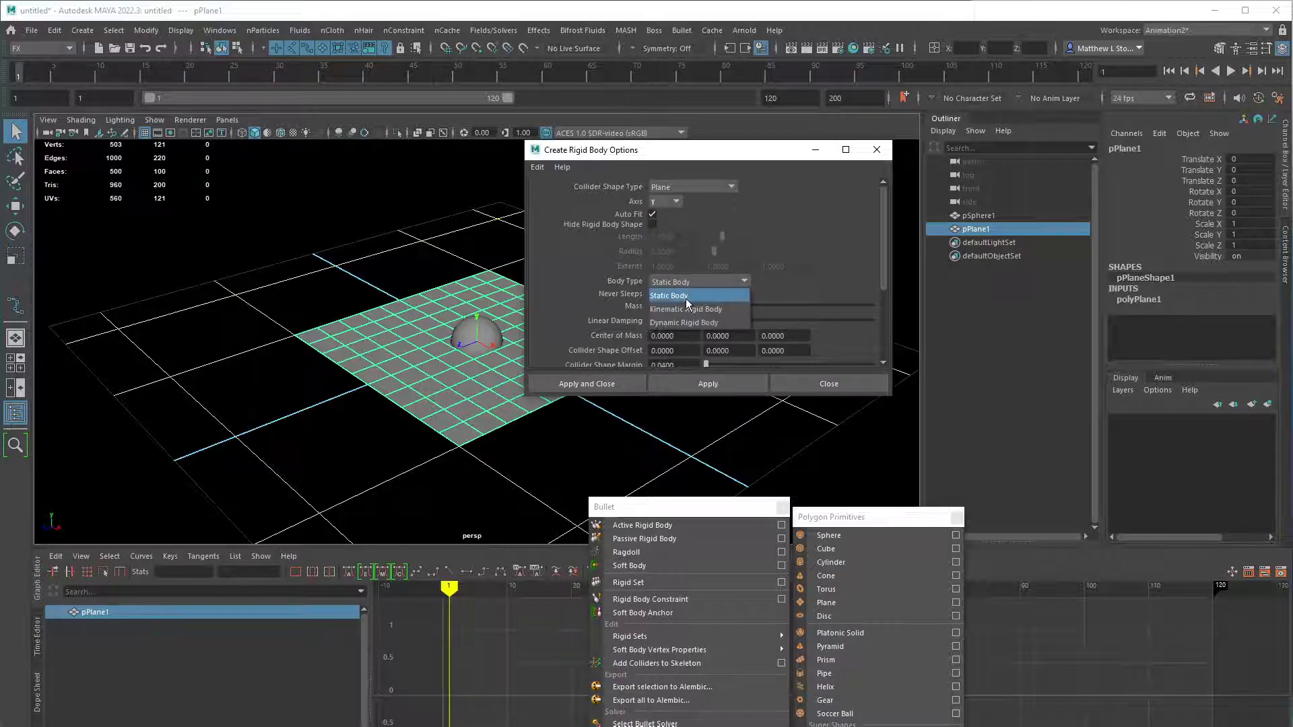
pyautogui.click(685, 297)
pyautogui.click(722, 390)
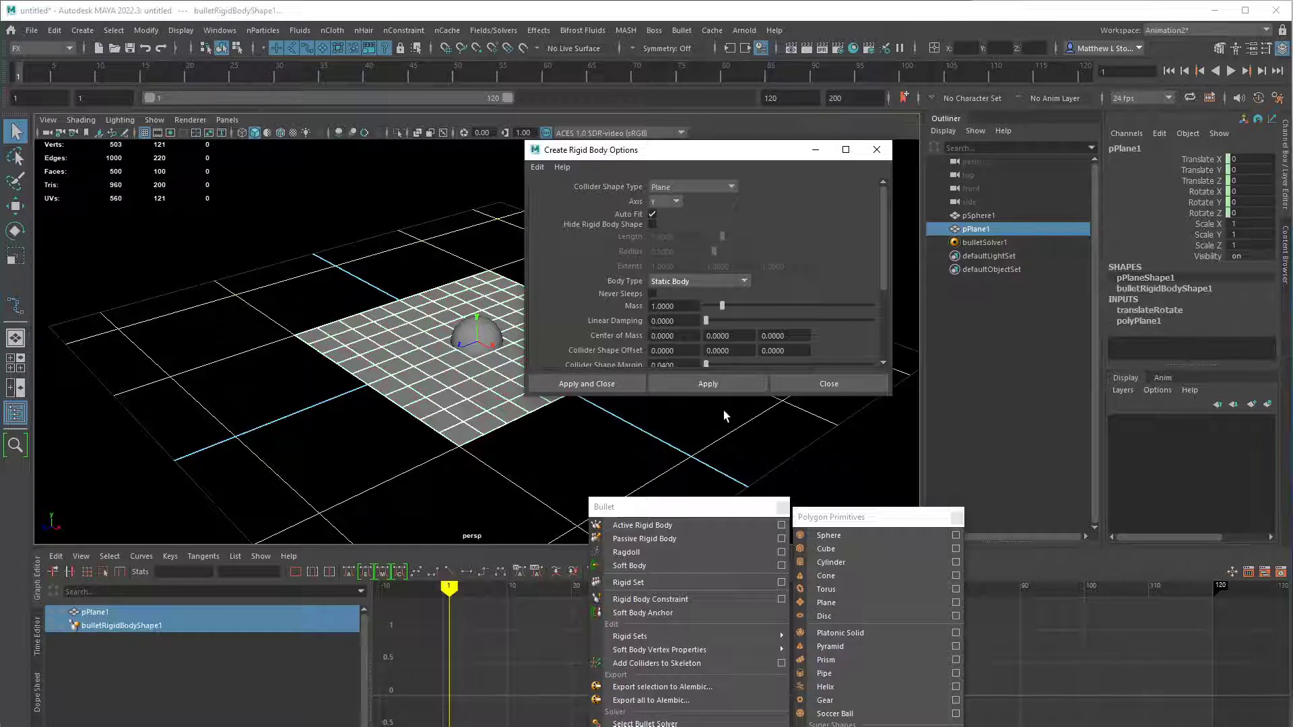
pyautogui.click(822, 386)
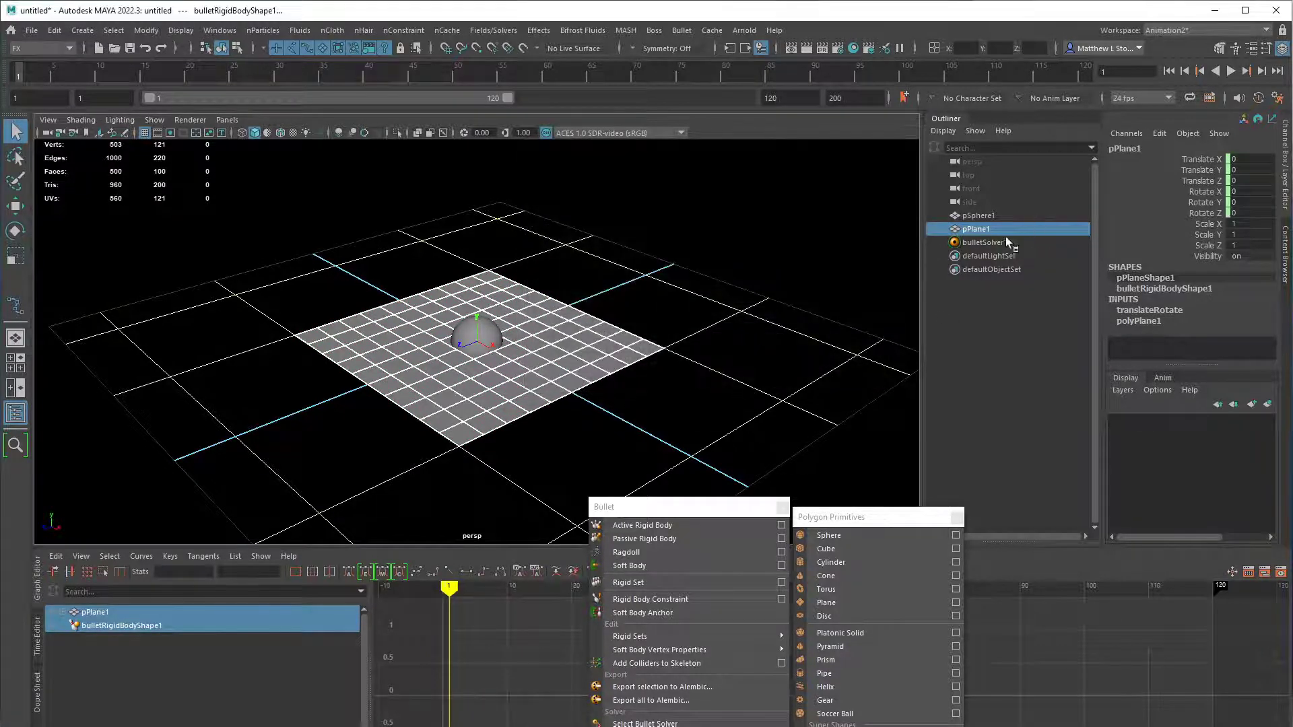
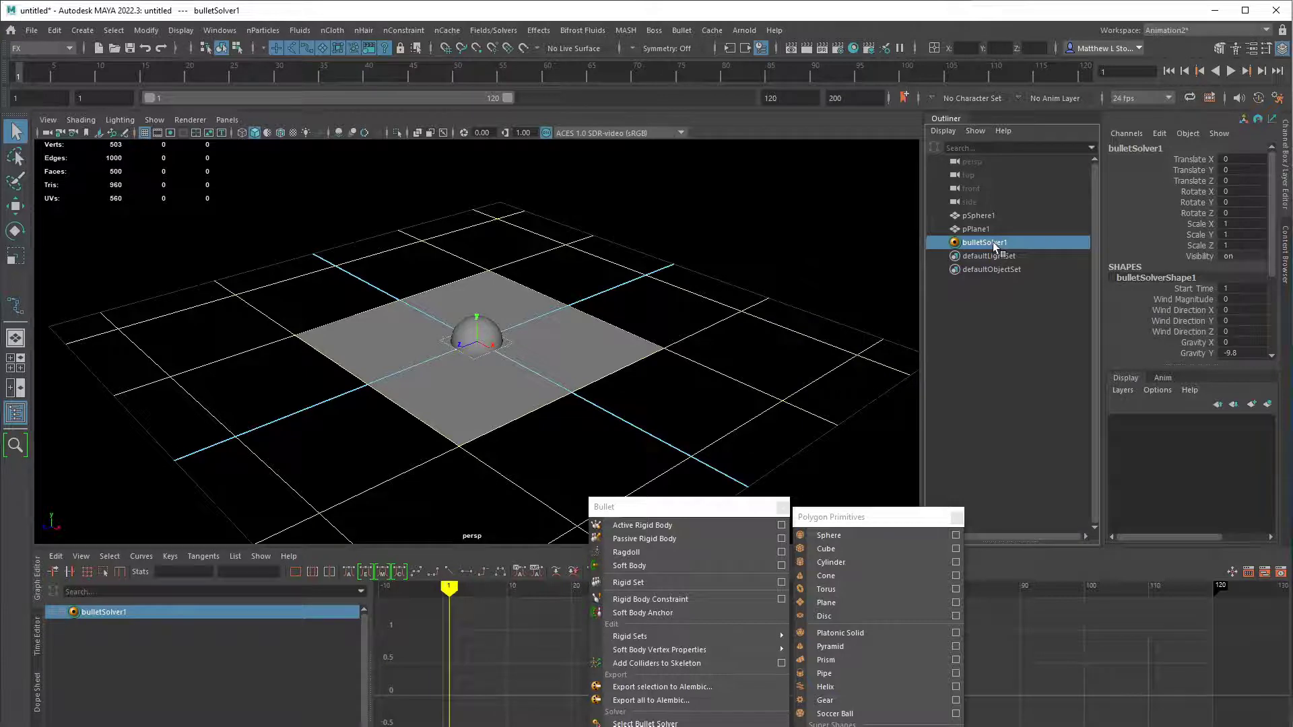
# - Open the Bullet solver's attributes and examine its Solver Properties, including the Solver Acceleration and Internal Fixed Frame Rate choices
pyautogui.hotkey('ctrl', 'a')
pyautogui.moveTo(963, 115); pyautogui.dragTo(777, 109)
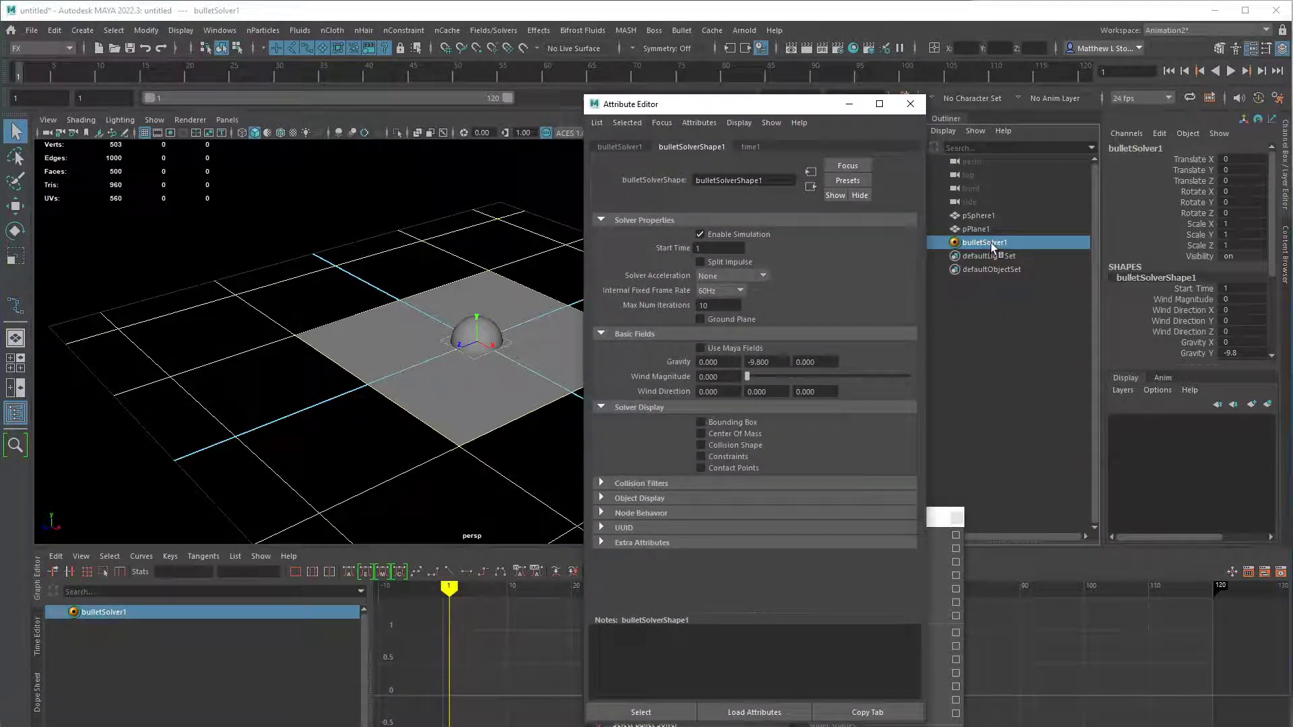
pyautogui.click(633, 147)
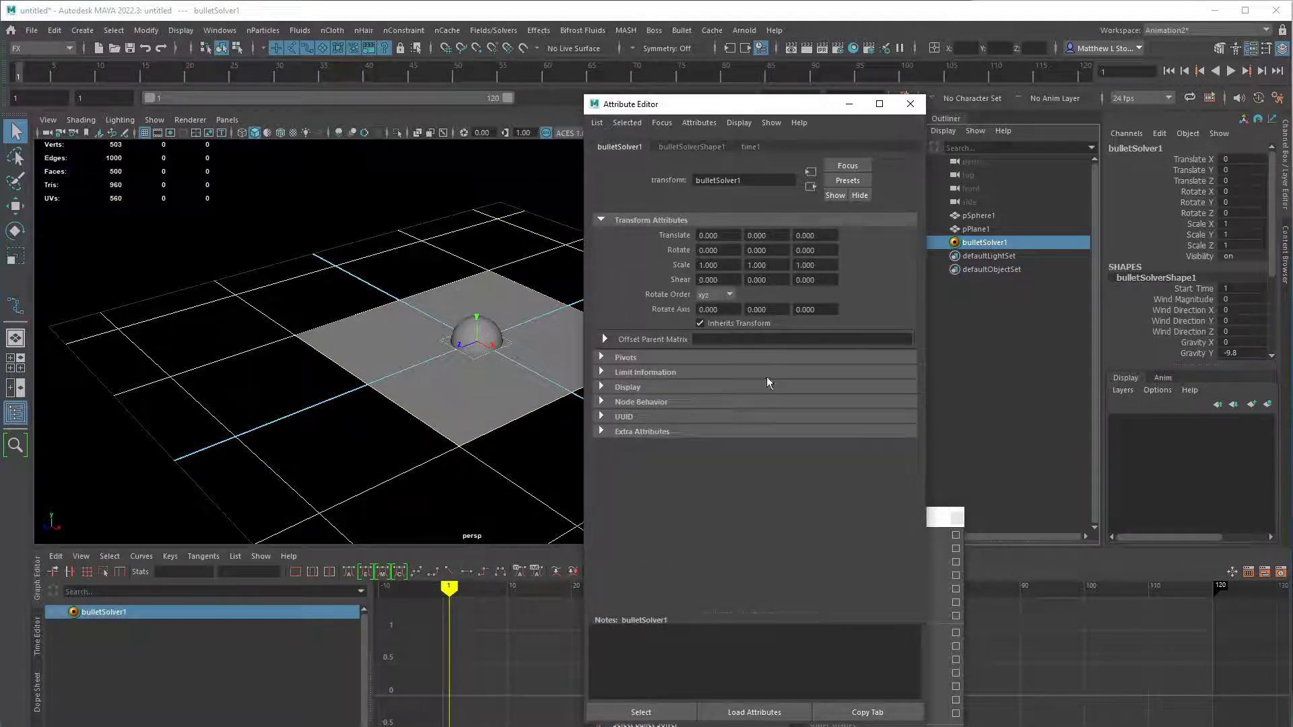
pyautogui.click(690, 148)
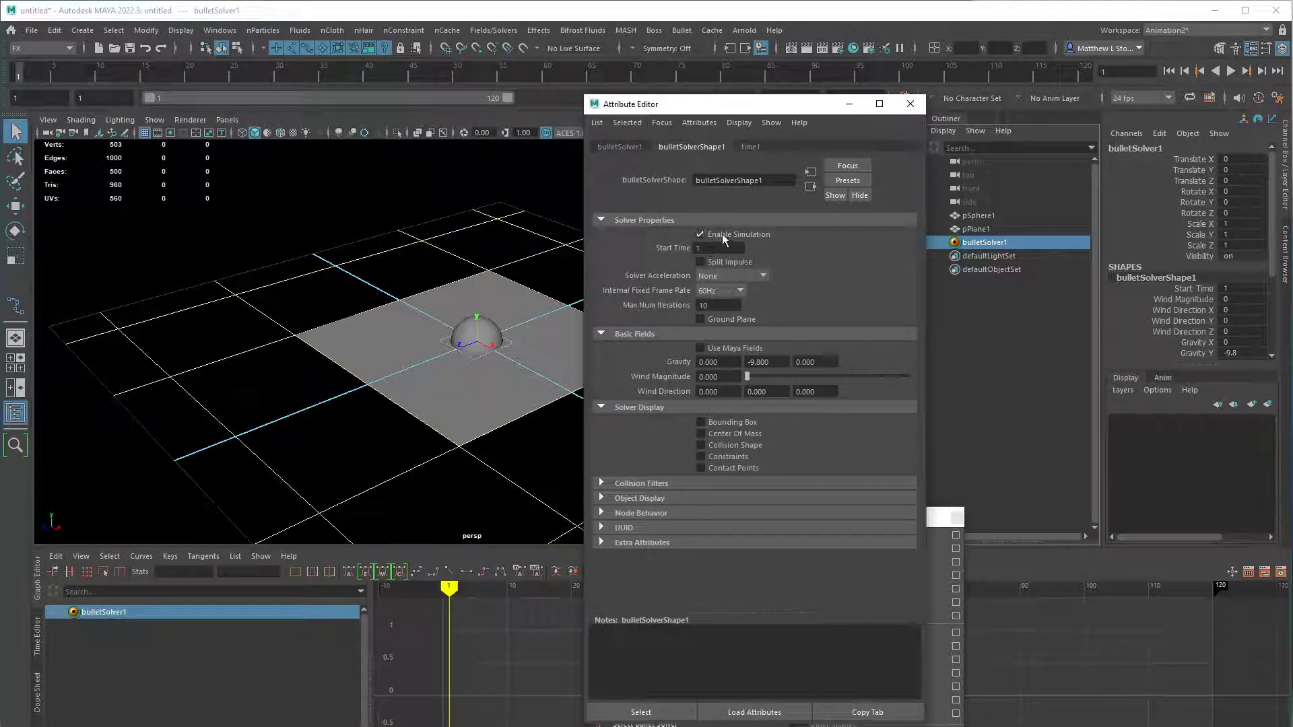
pyautogui.click(716, 276)
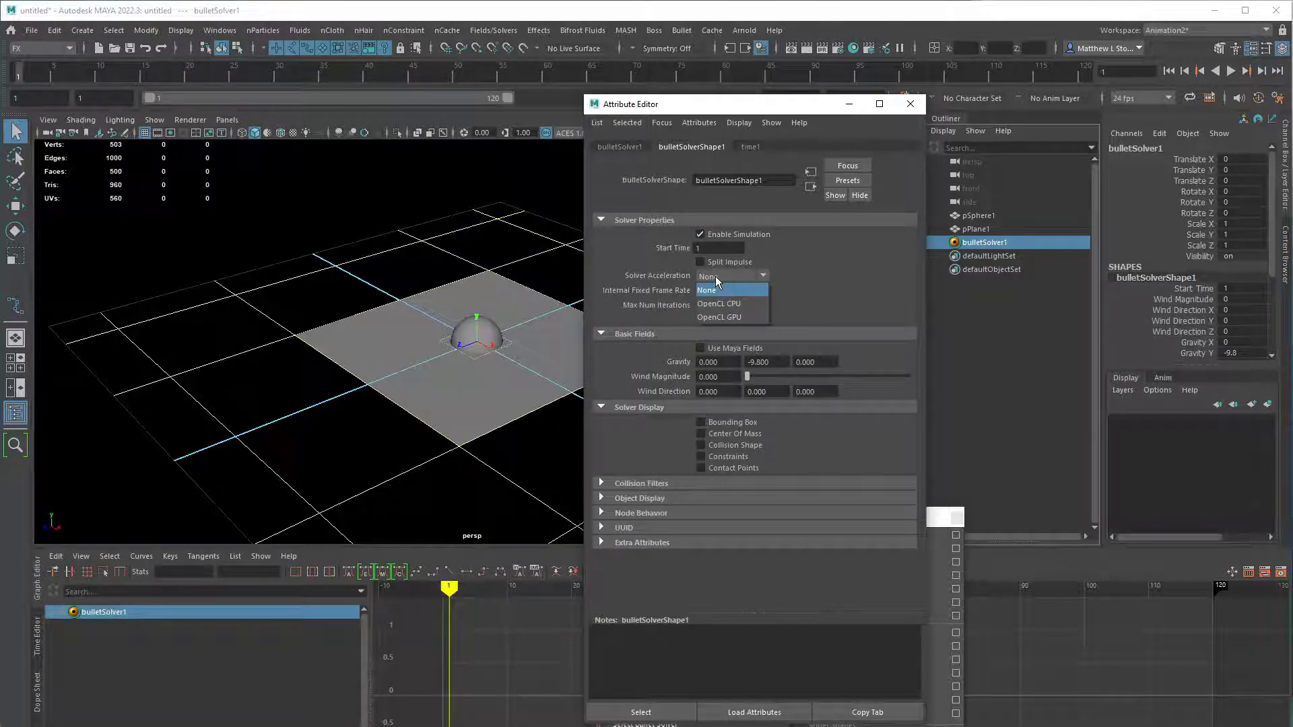
pyautogui.click(716, 277)
pyautogui.click(740, 291)
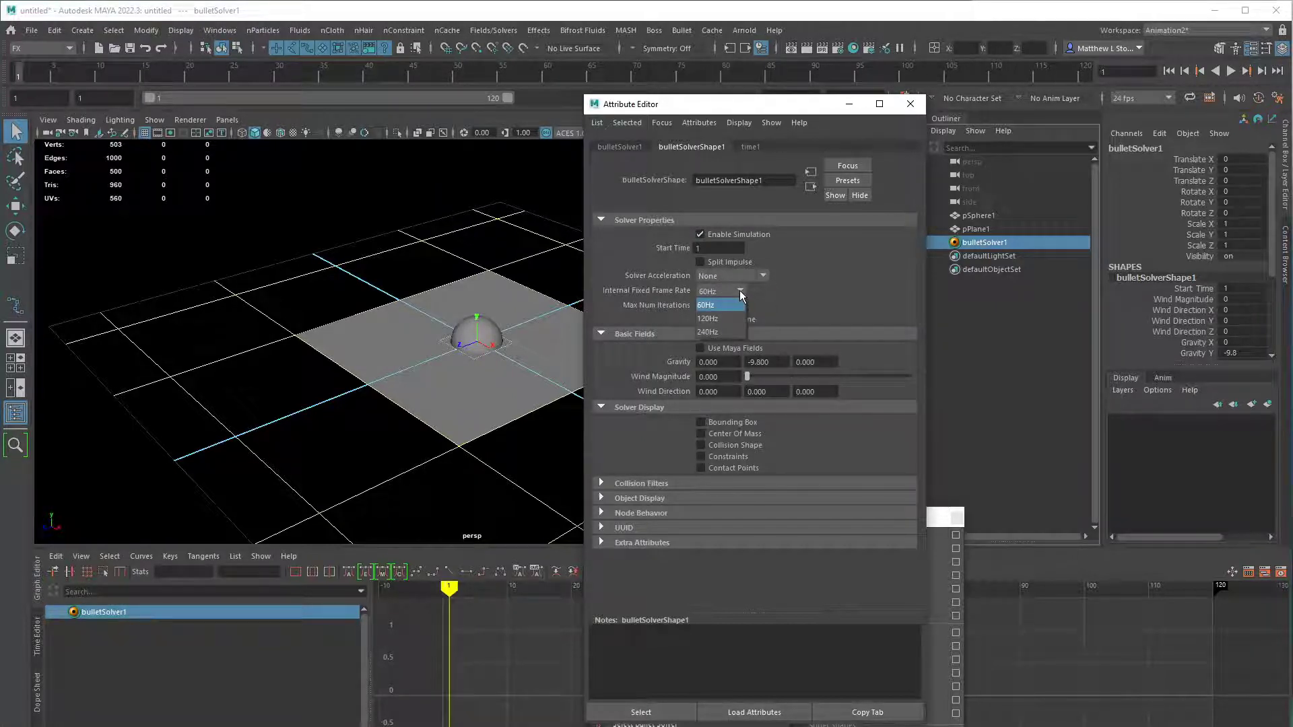
pyautogui.click(740, 290)
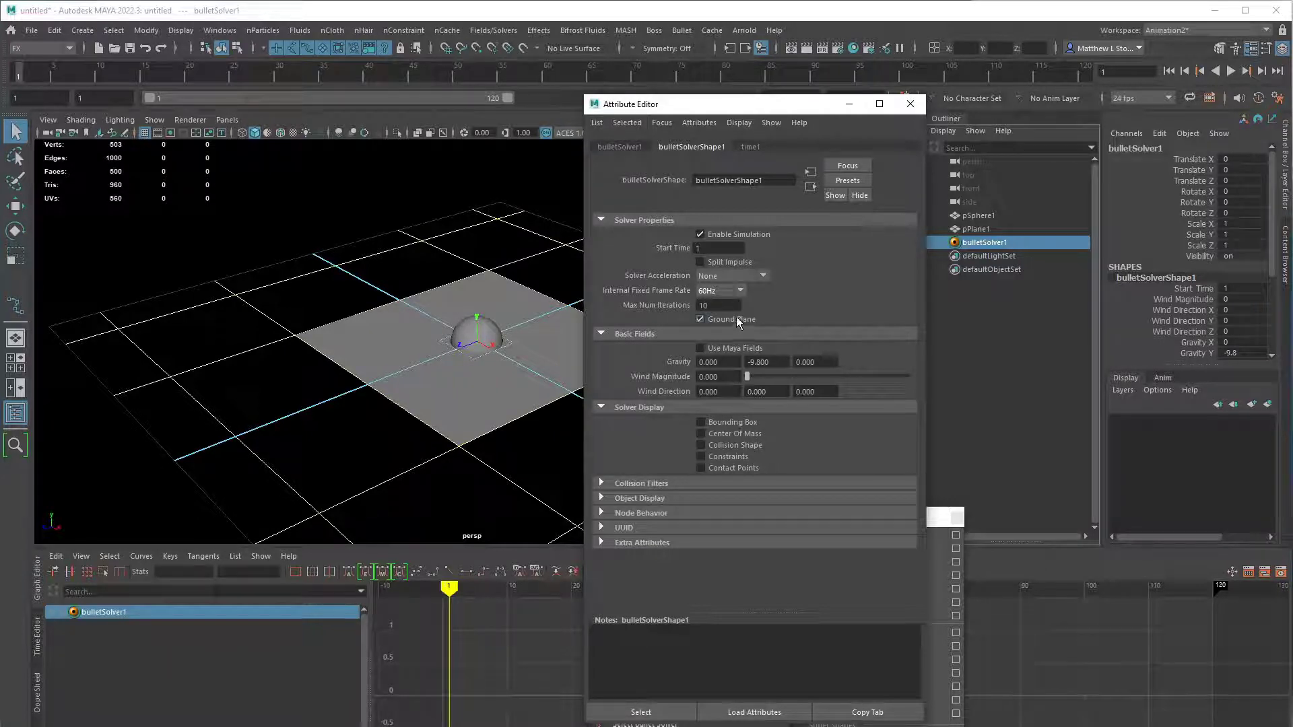
# - Examine the solver's Ground Plane, Use Maya Fields and wind direction settings, along with the available field commands
pyautogui.click(737, 319)
pyautogui.click(726, 349)
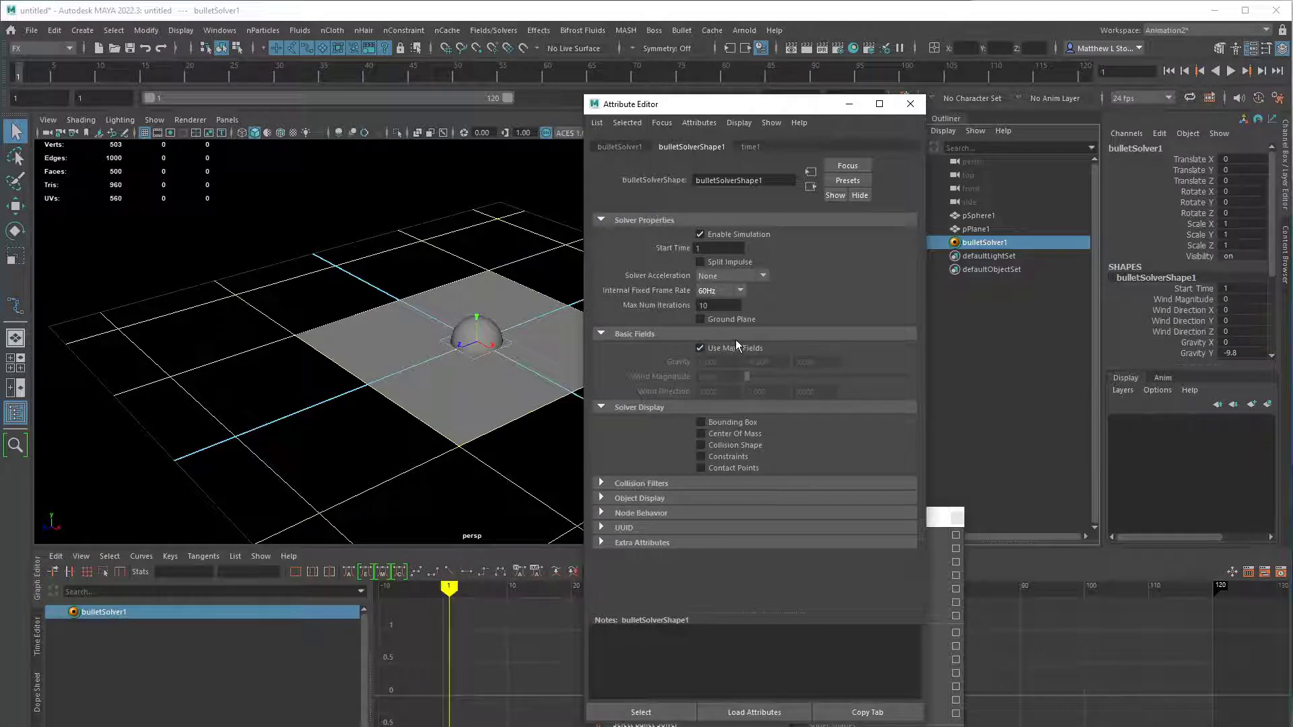
pyautogui.click(495, 31)
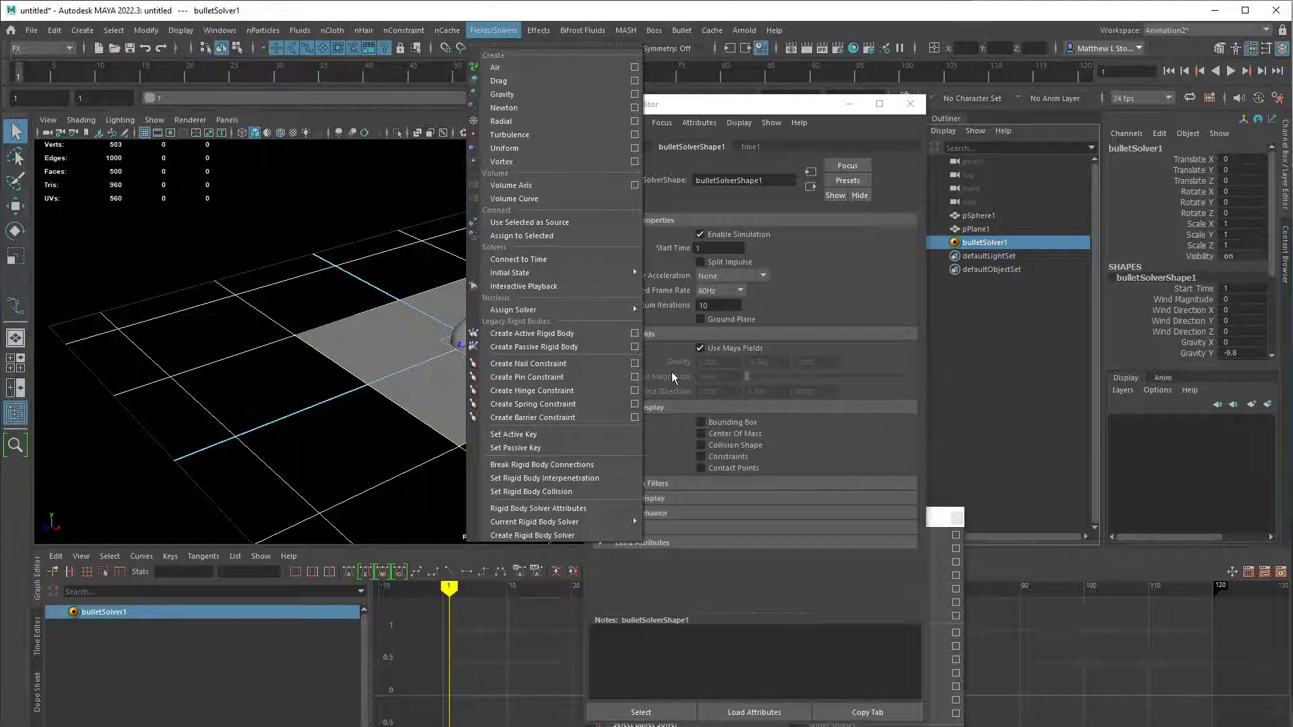
pyautogui.click(749, 352)
pyautogui.click(753, 351)
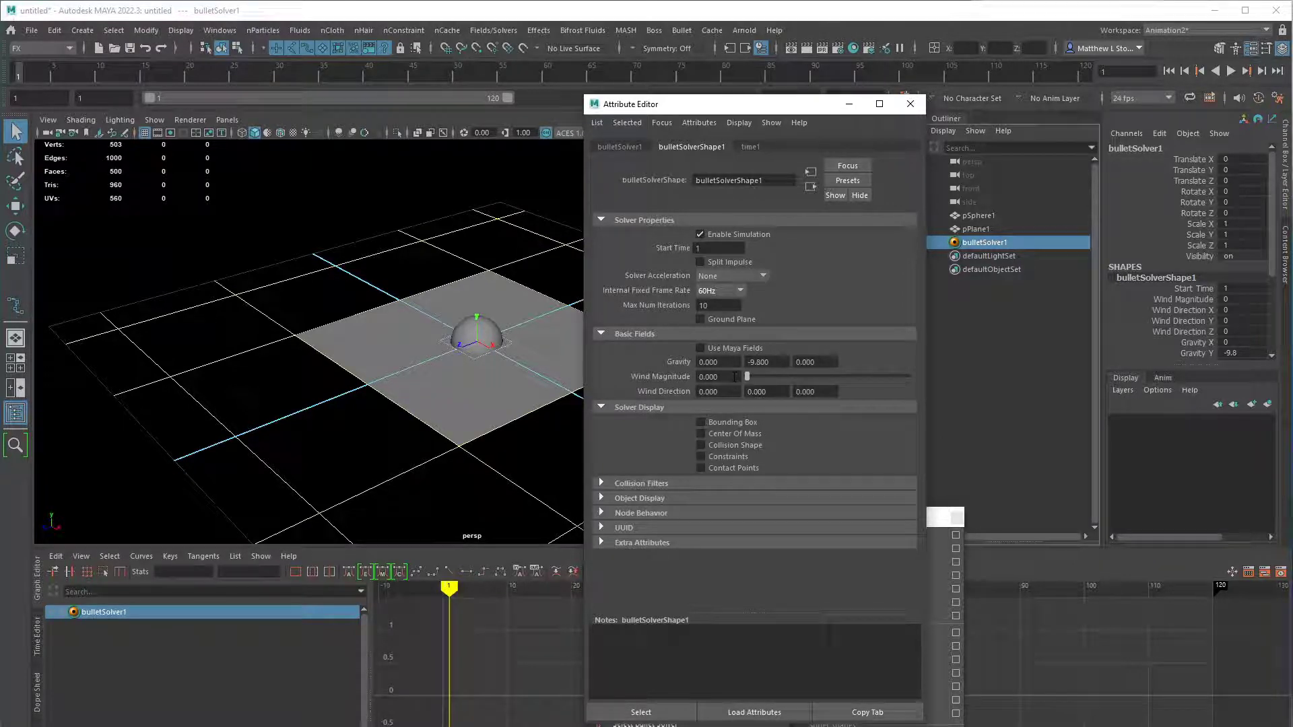
pyautogui.click(757, 392)
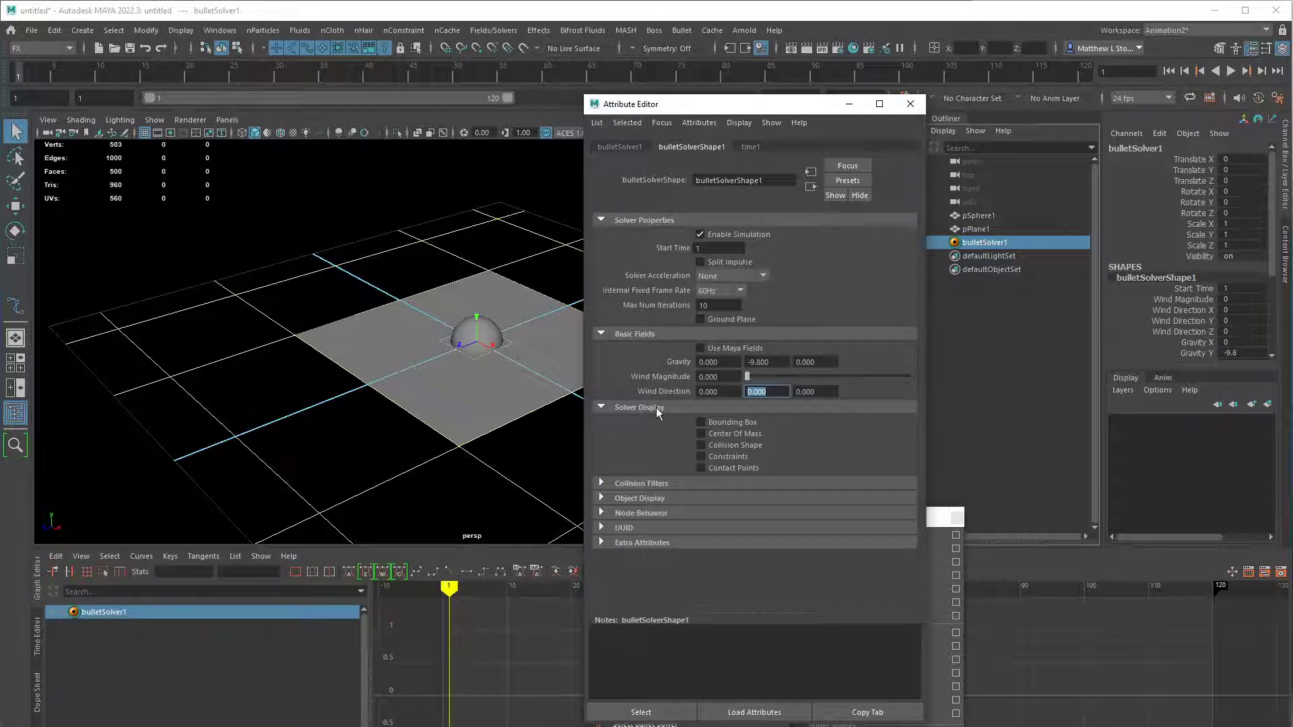
# - Examine the solver's display options, collision filters and object display settings, and close its attributes
pyautogui.click(745, 434)
pyautogui.click(747, 456)
pyautogui.click(746, 457)
pyautogui.click(747, 469)
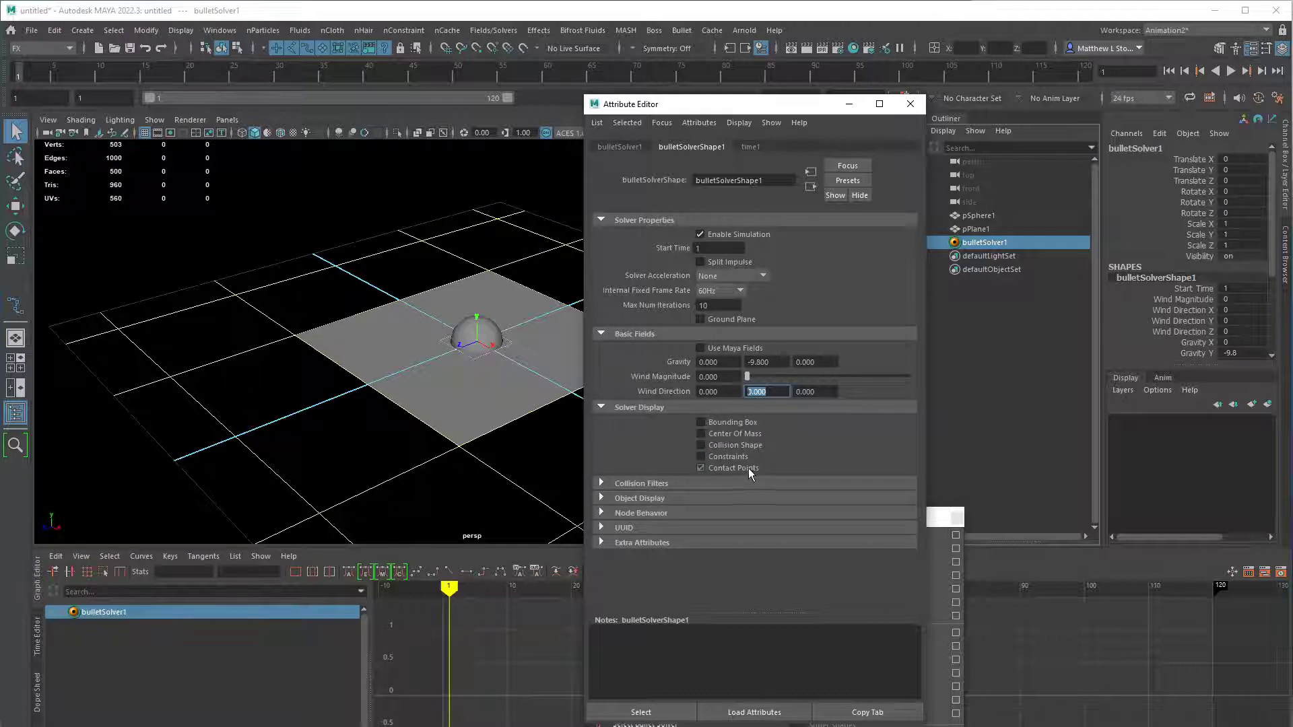
pyautogui.click(749, 470)
pyautogui.click(751, 479)
pyautogui.moveTo(912, 429); pyautogui.dragTo(902, 537)
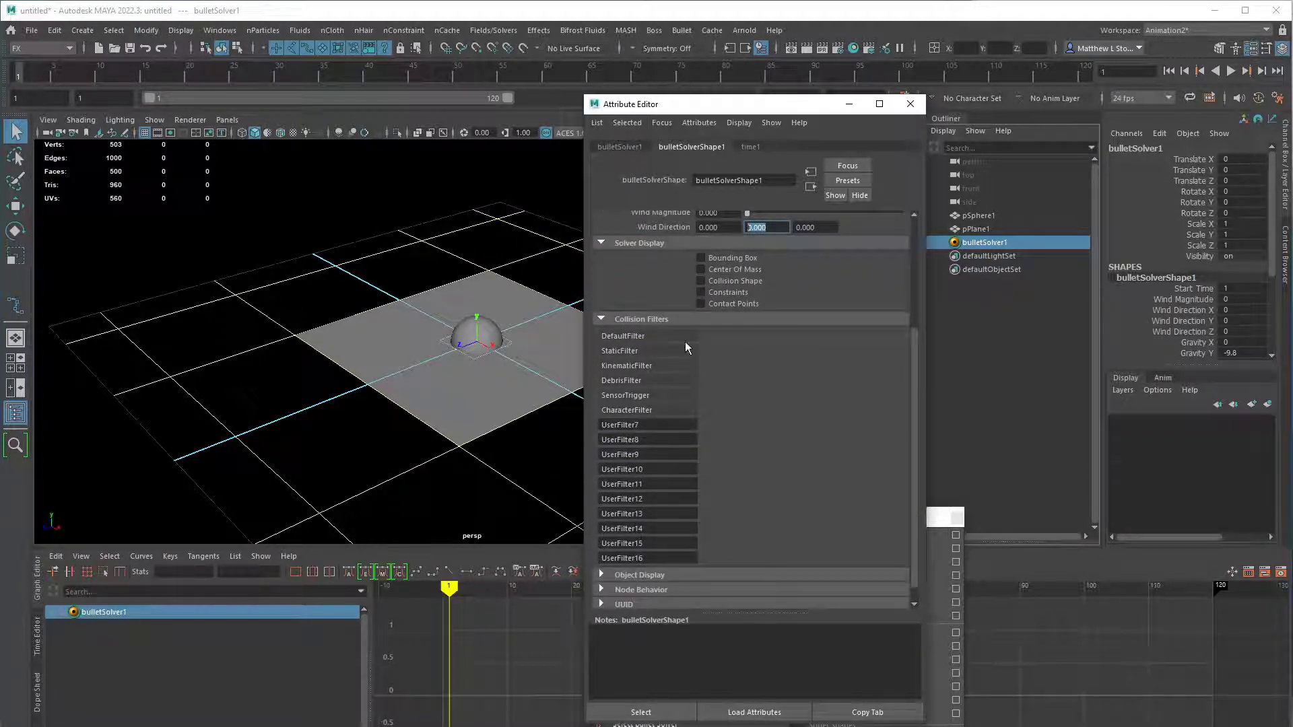
pyautogui.click(689, 321)
pyautogui.click(679, 499)
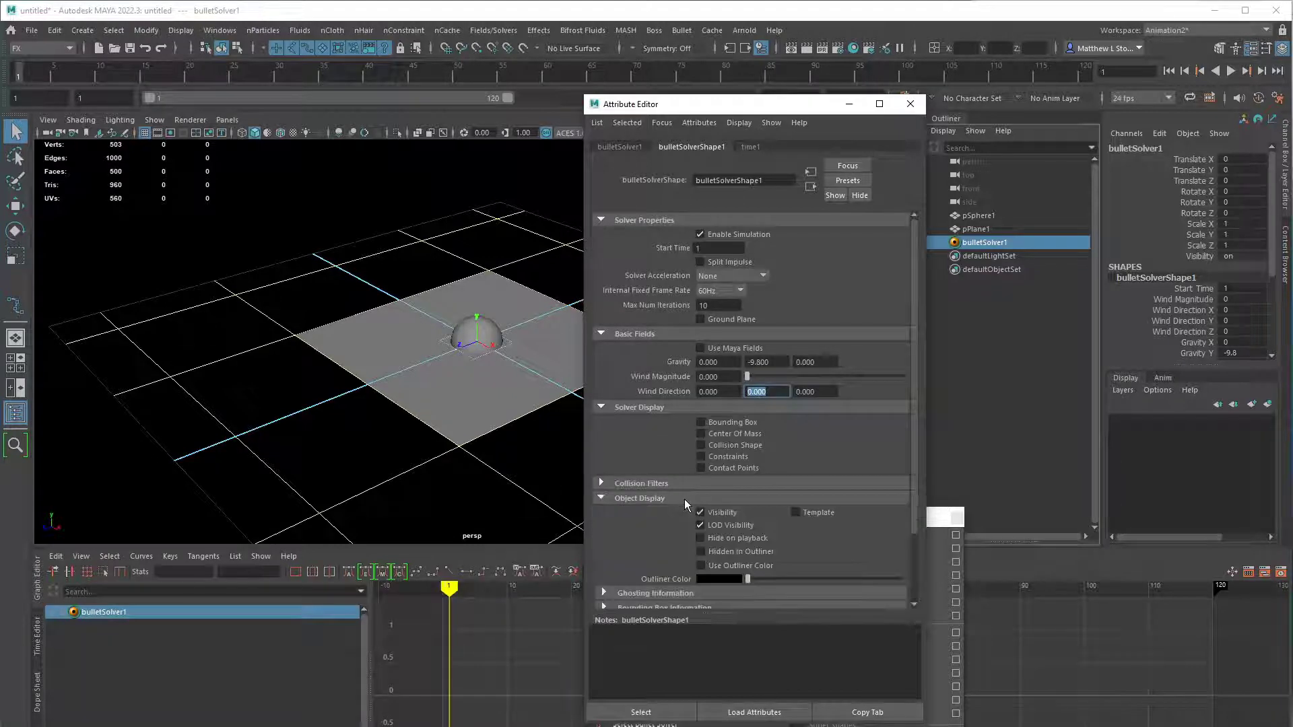
pyautogui.scroll(-3, 667, 466)
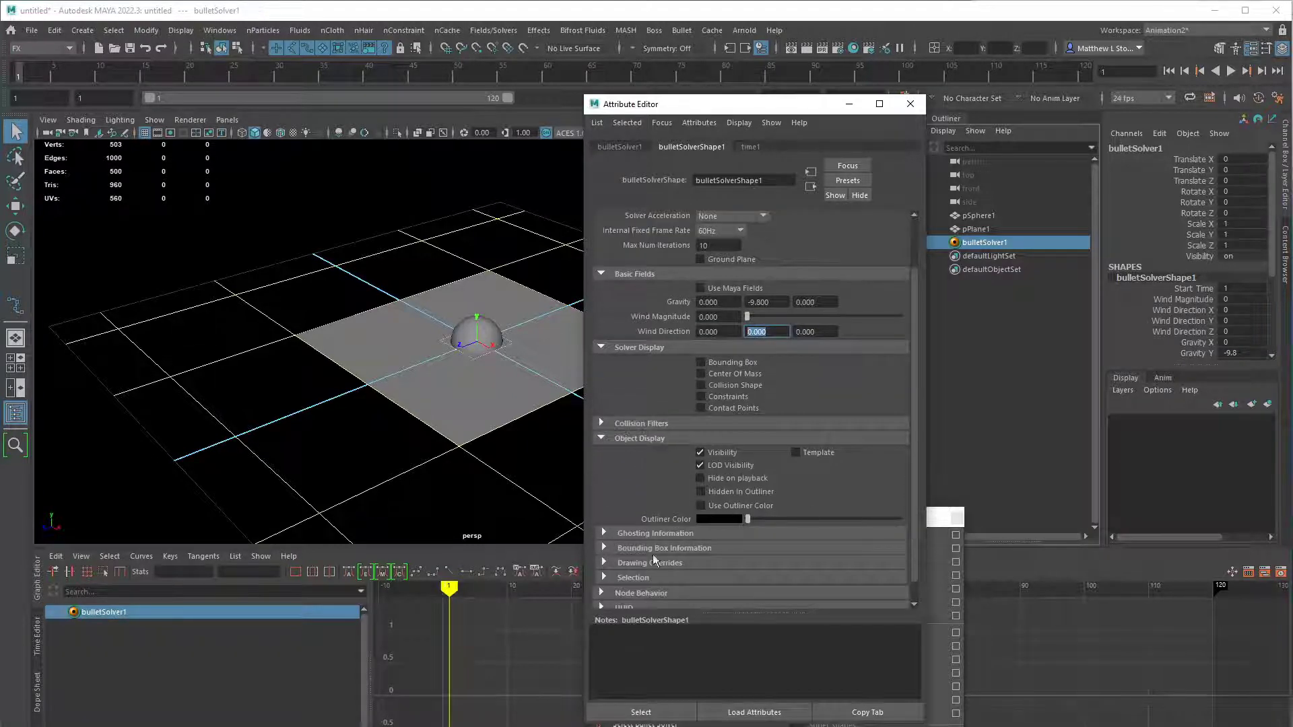
pyautogui.click(657, 441)
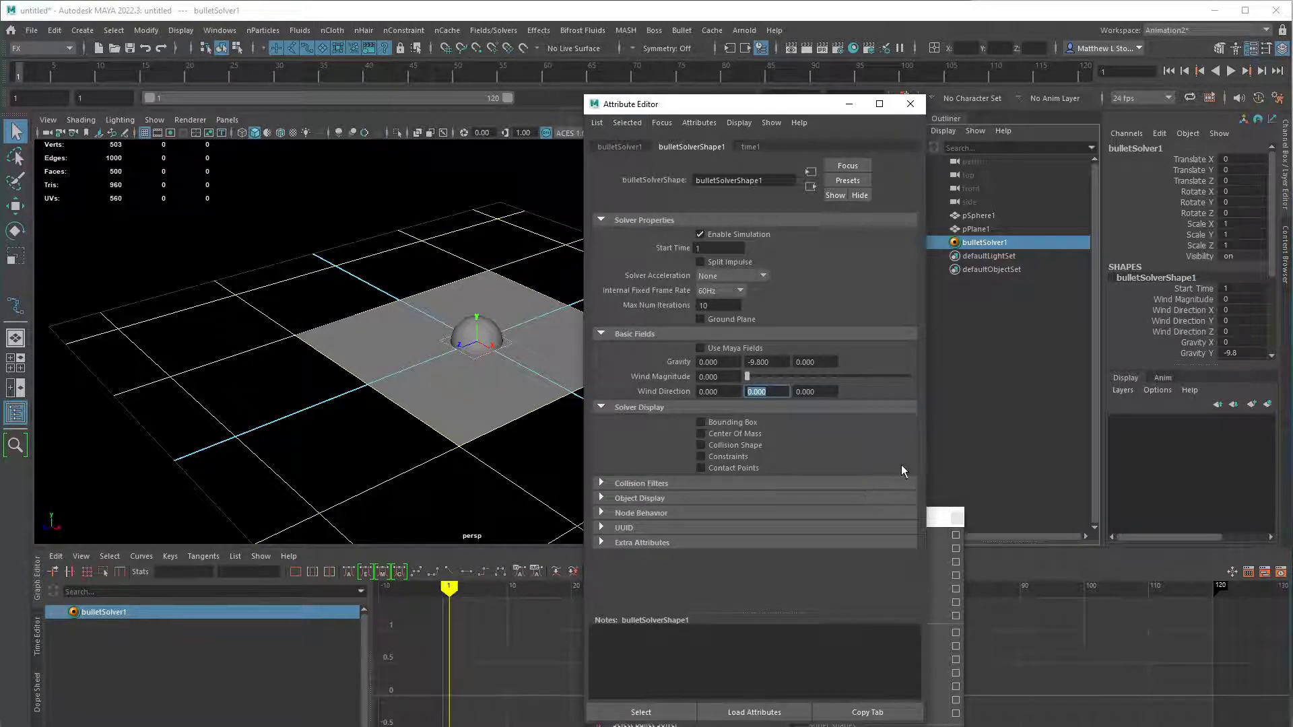
pyautogui.click(748, 391)
pyautogui.click(911, 104)
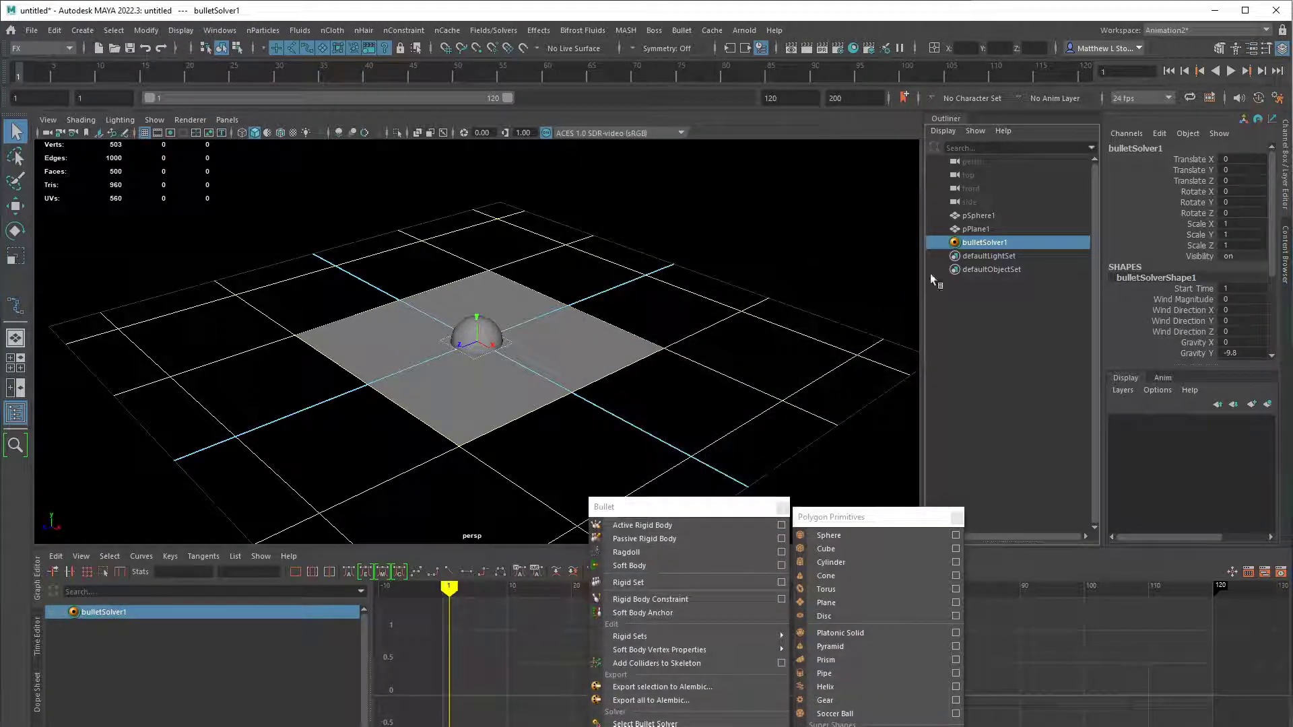
# - Make the polygon sphere an active Bullet rigid body with collider shape Sphere and body type Dynamic Rigid Body, and close the options
pyautogui.click(495, 333)
pyautogui.click(494, 334)
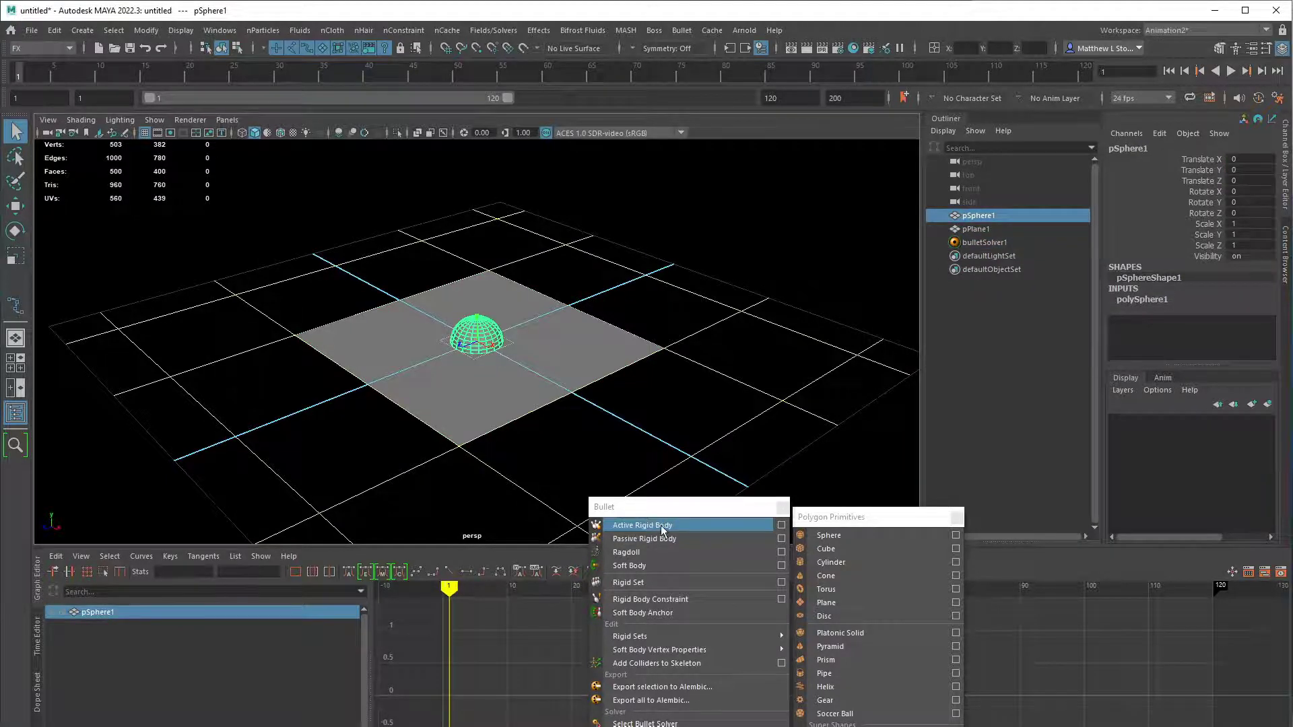
pyautogui.click(781, 526)
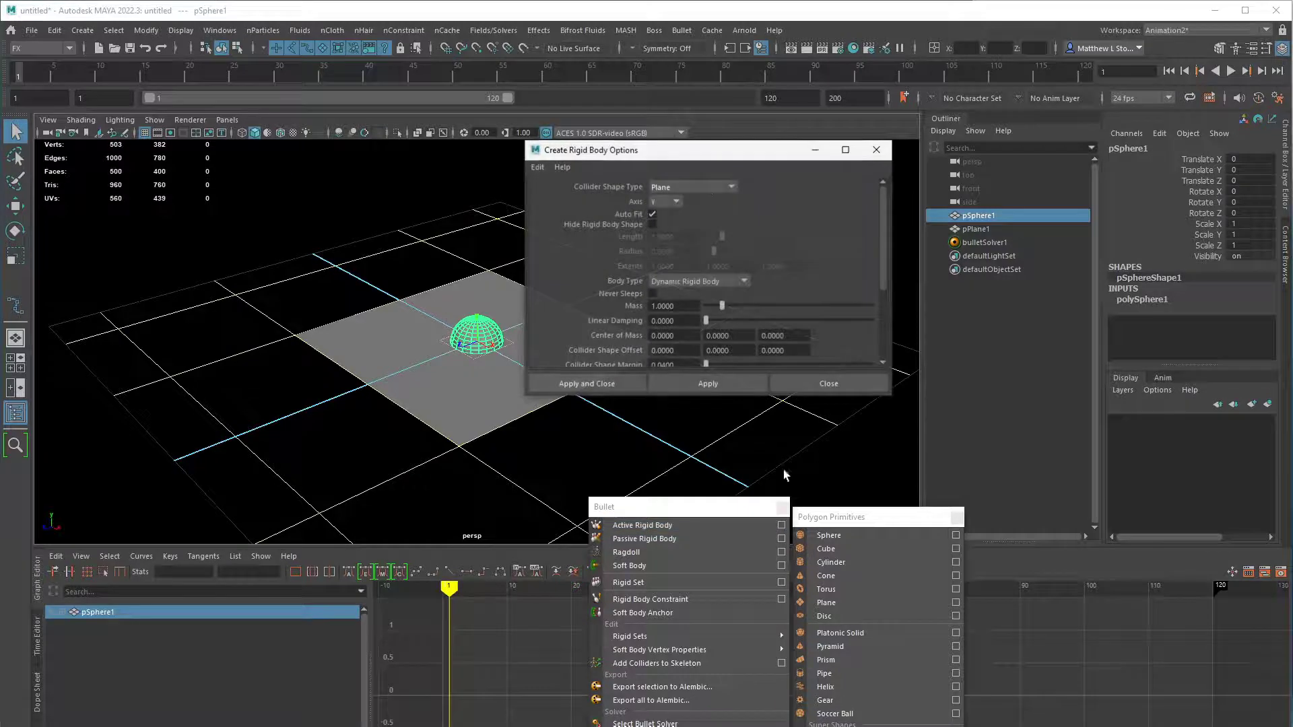
pyautogui.moveTo(710, 153); pyautogui.dragTo(745, 176)
pyautogui.click(757, 212)
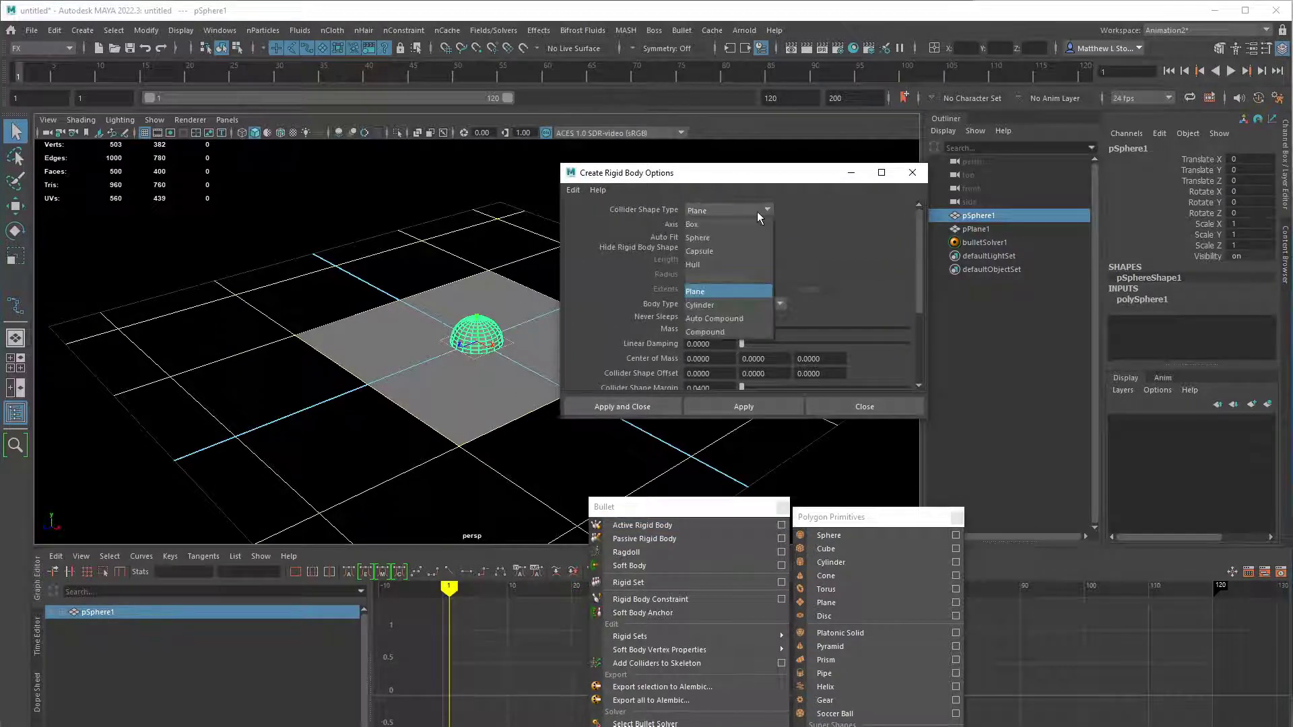
pyautogui.click(717, 235)
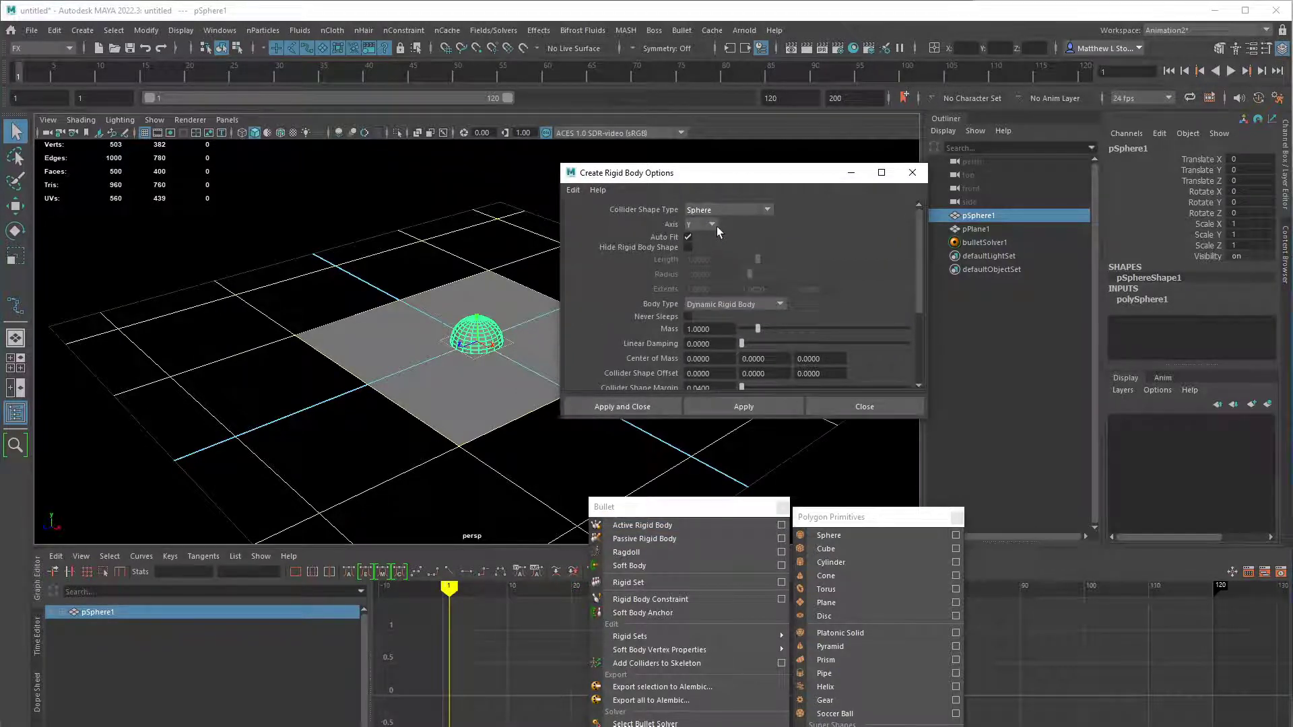
pyautogui.click(707, 226)
pyautogui.click(750, 225)
pyautogui.click(714, 305)
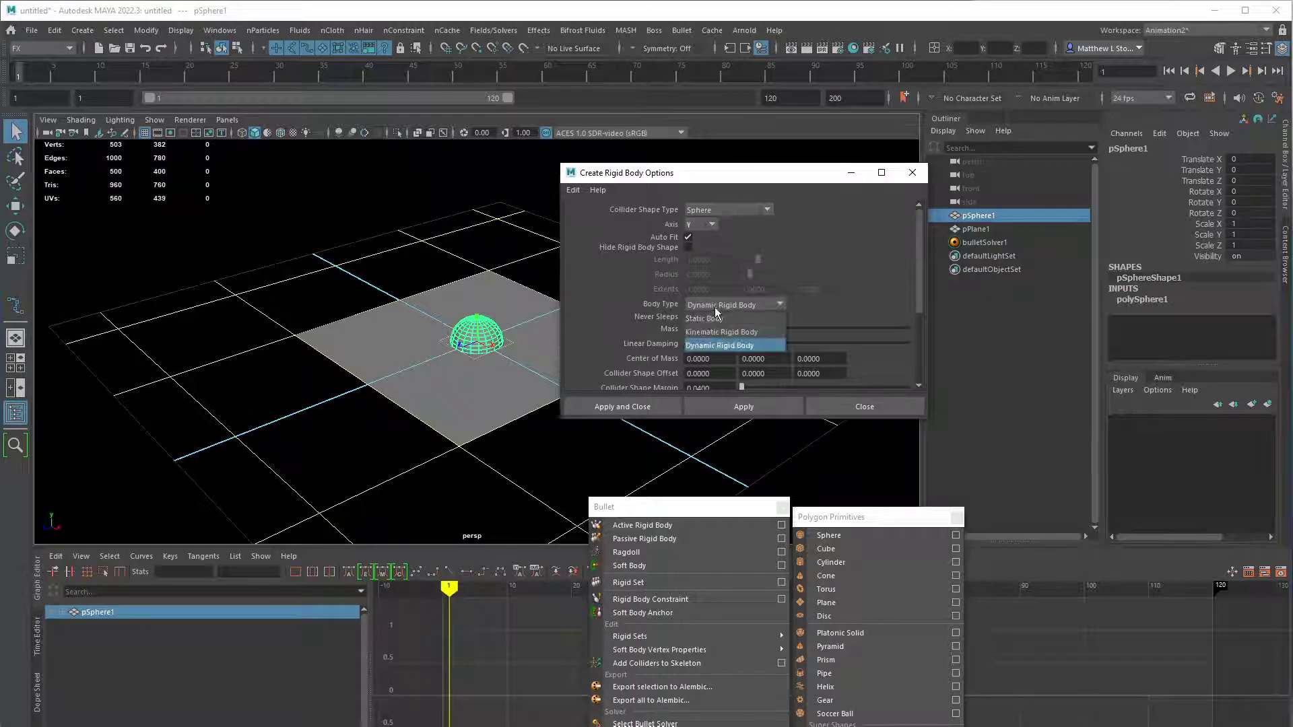
pyautogui.click(712, 346)
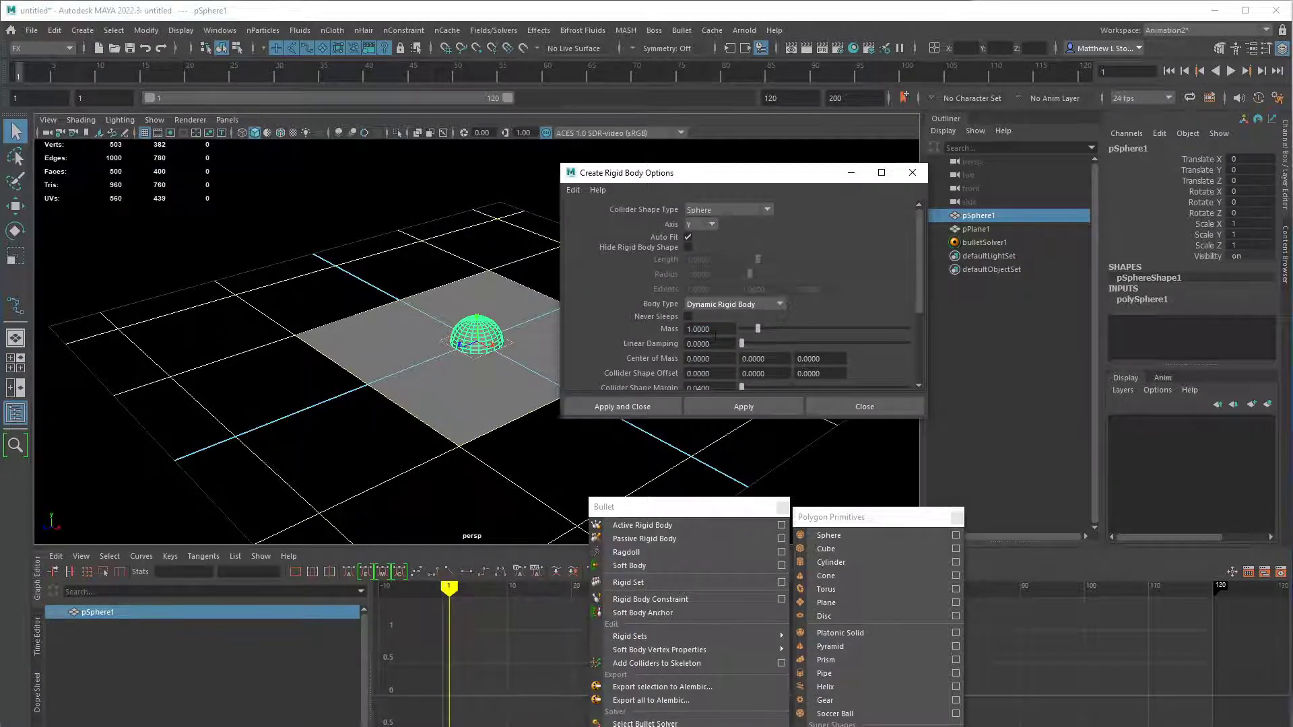
pyautogui.click(760, 403)
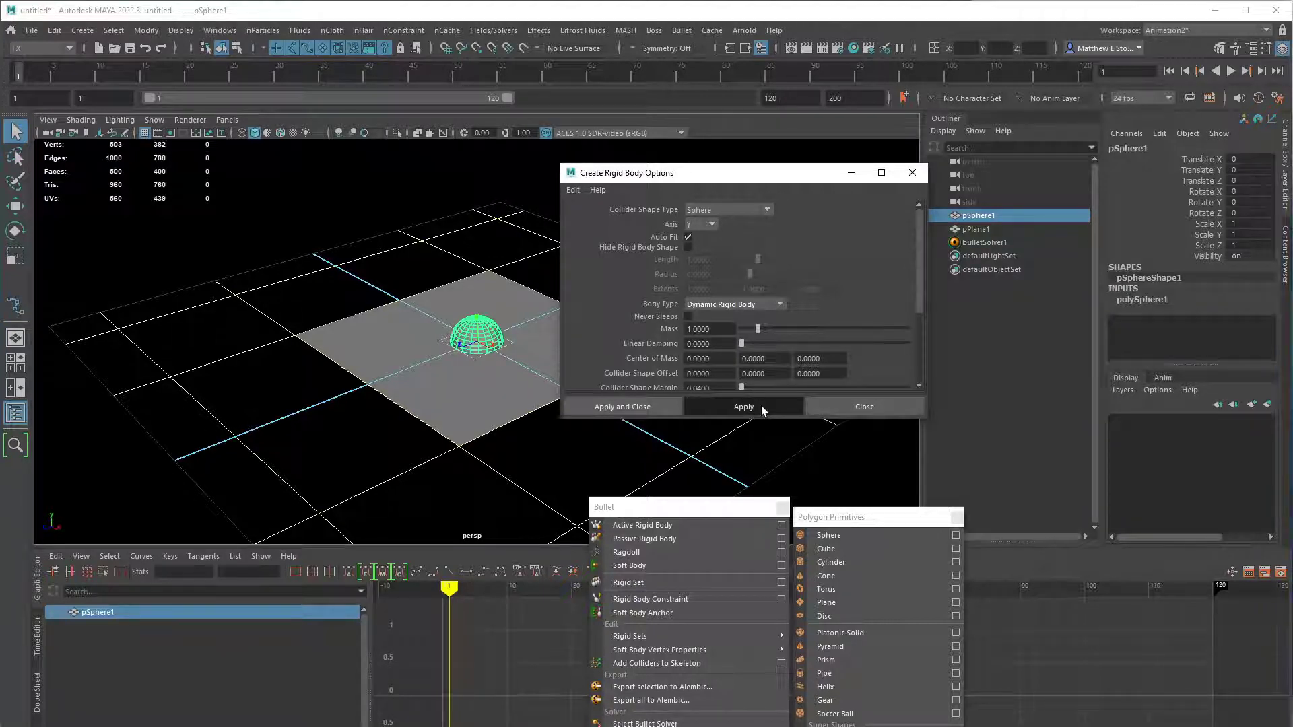
pyautogui.click(866, 407)
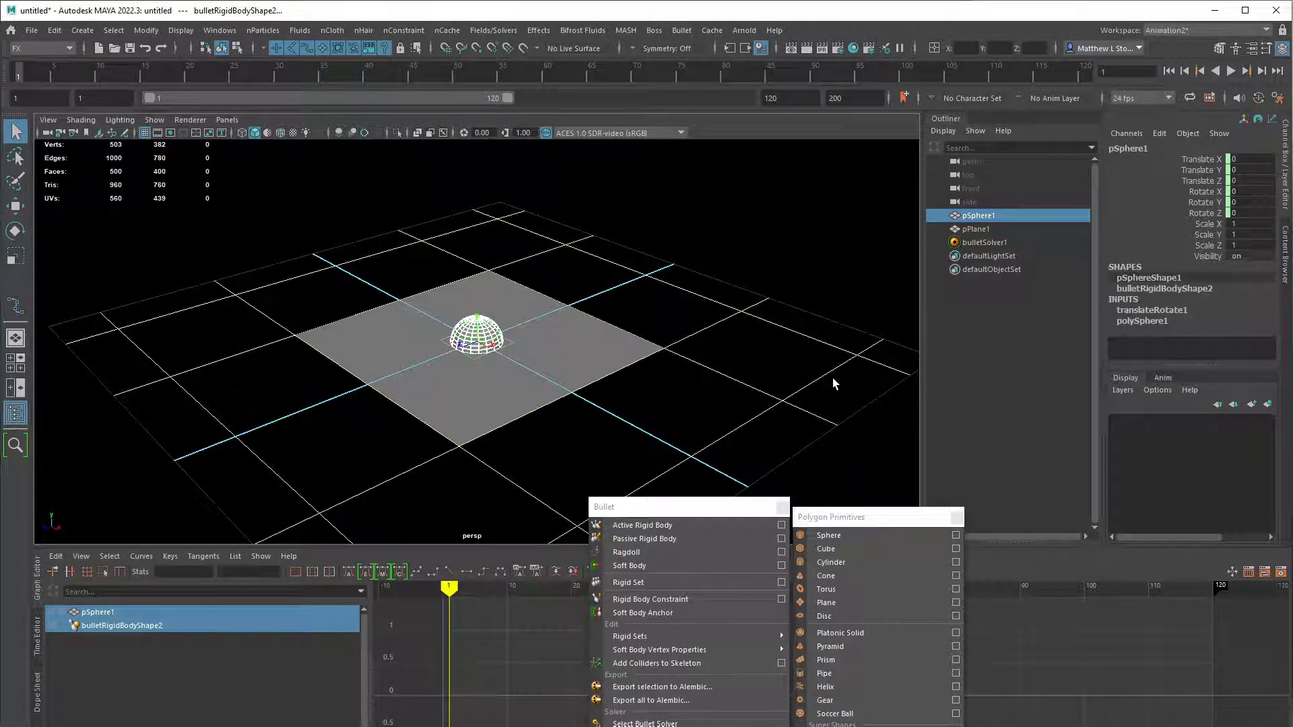
# - Check the Bullet demo list in the class notes, return to Maya and remove Bullet from the selected sphere
pyautogui.scroll(-2, 703, 265)
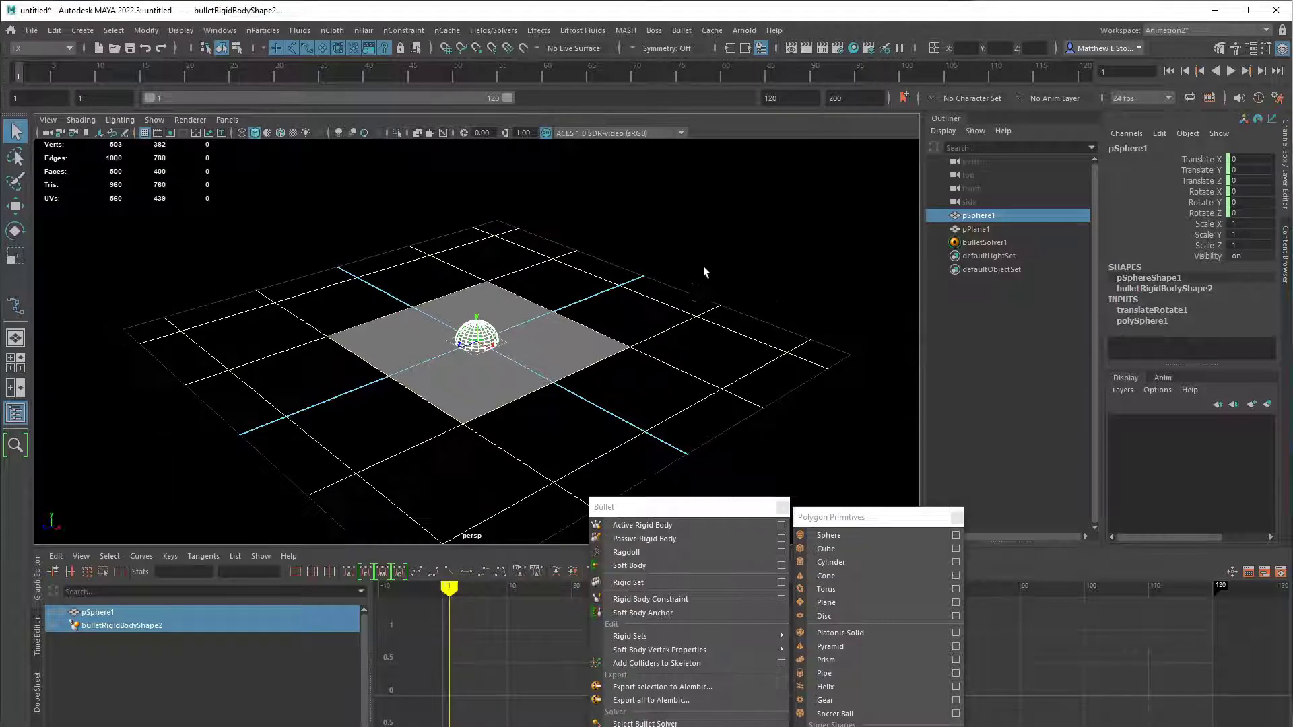
pyautogui.keyDown('alt'); pyautogui.moveTo(703, 266); pyautogui.dragTo(711, 332, button='middle'); pyautogui.keyUp('alt')
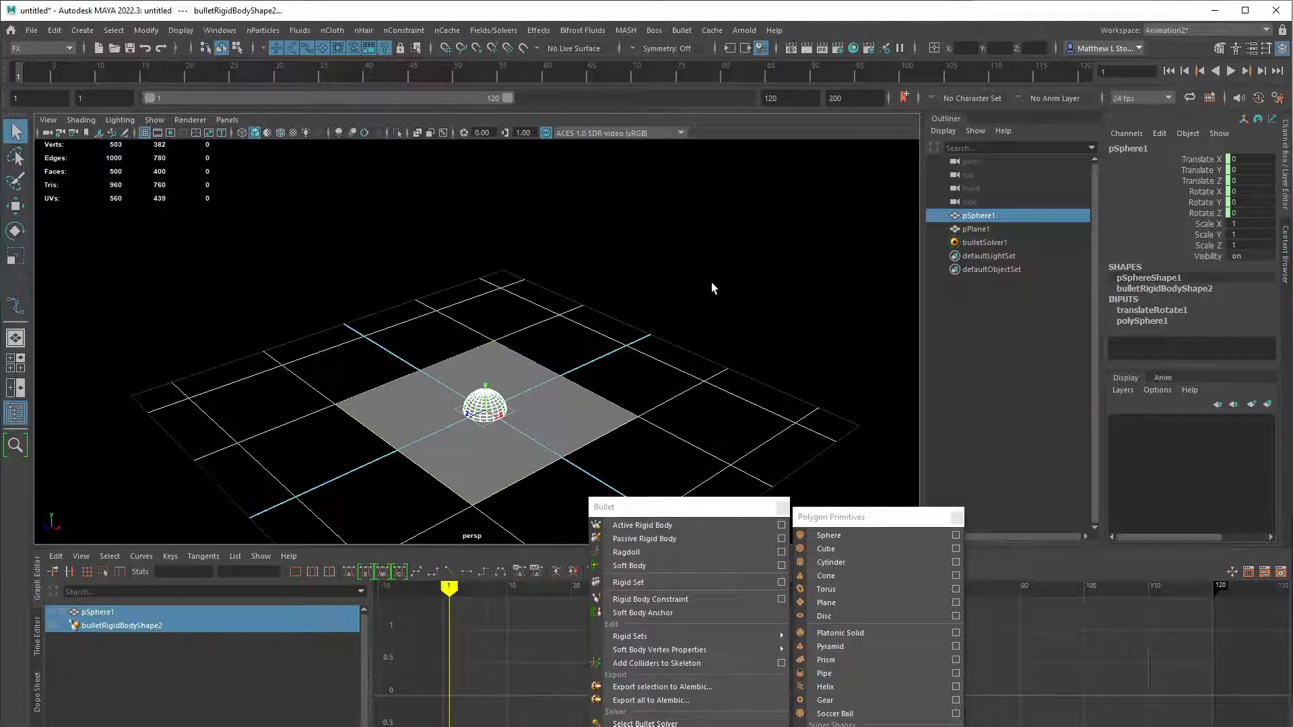
pyautogui.hotkey('alt', 'Tab')
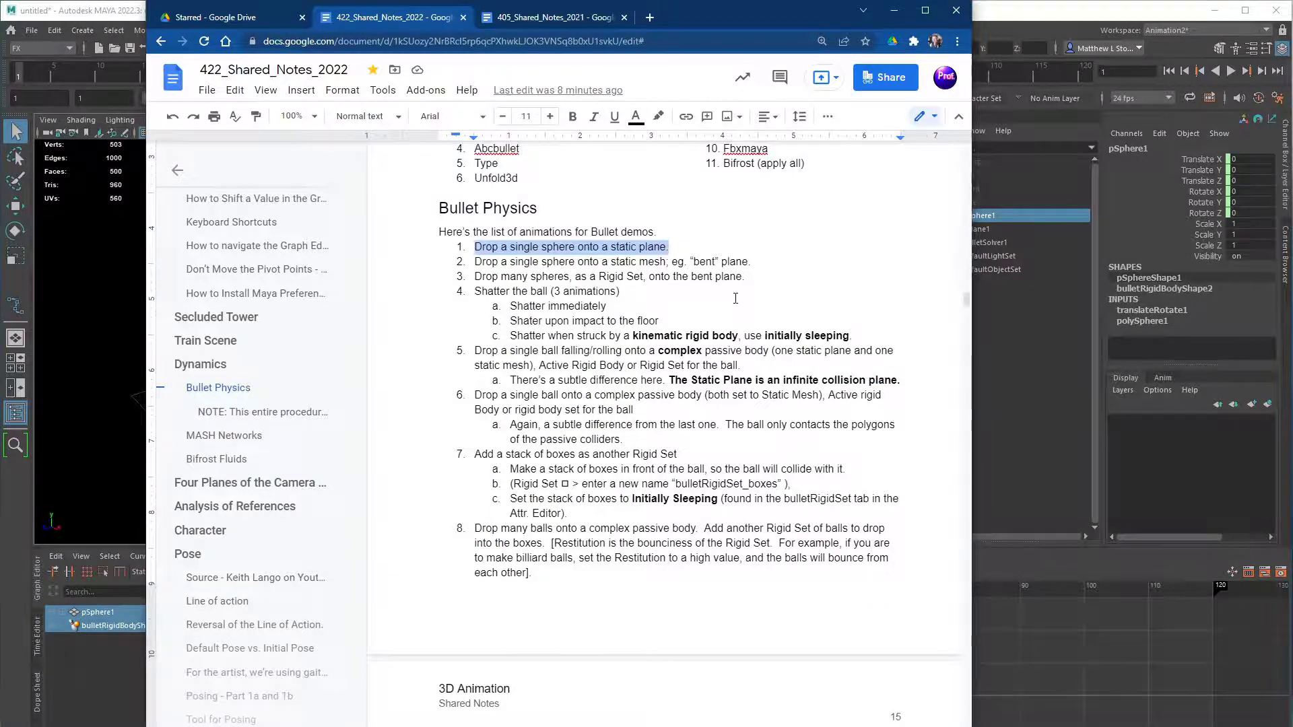
pyautogui.hotkey('alt', 'Tab')
pyautogui.moveTo(693, 503); pyautogui.dragTo(728, 188)
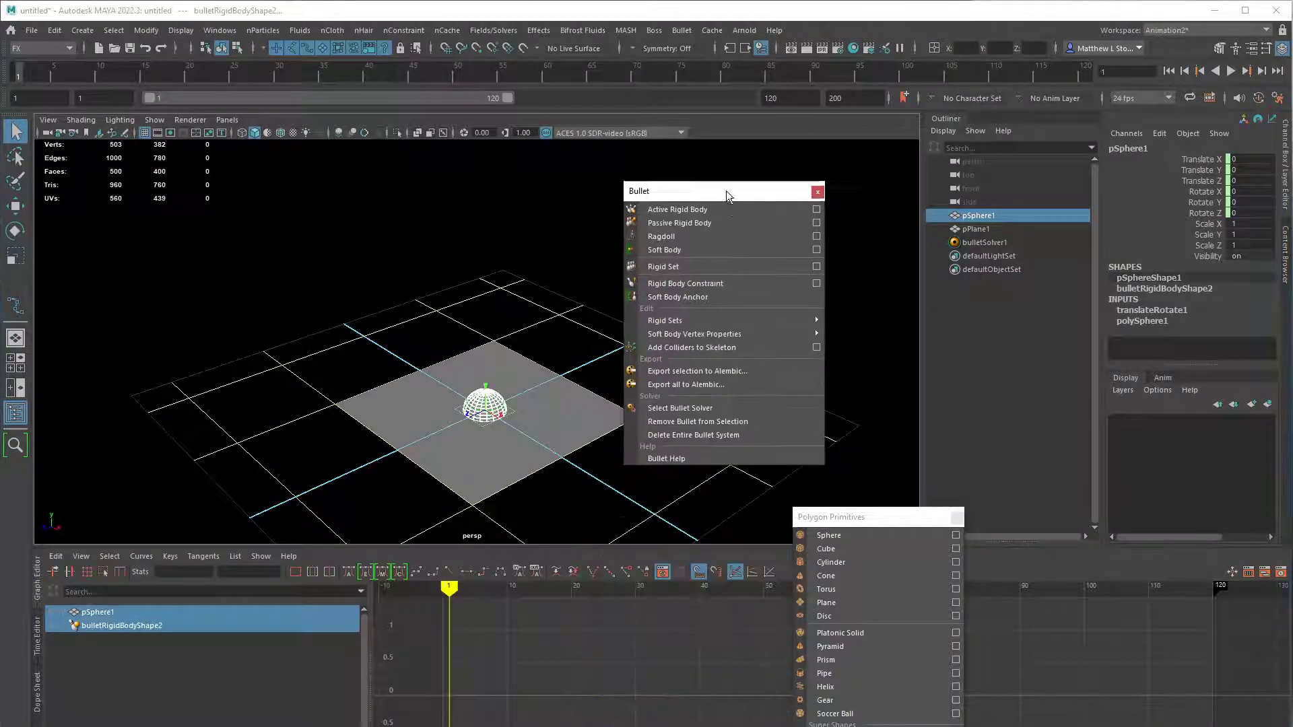
pyautogui.click(726, 423)
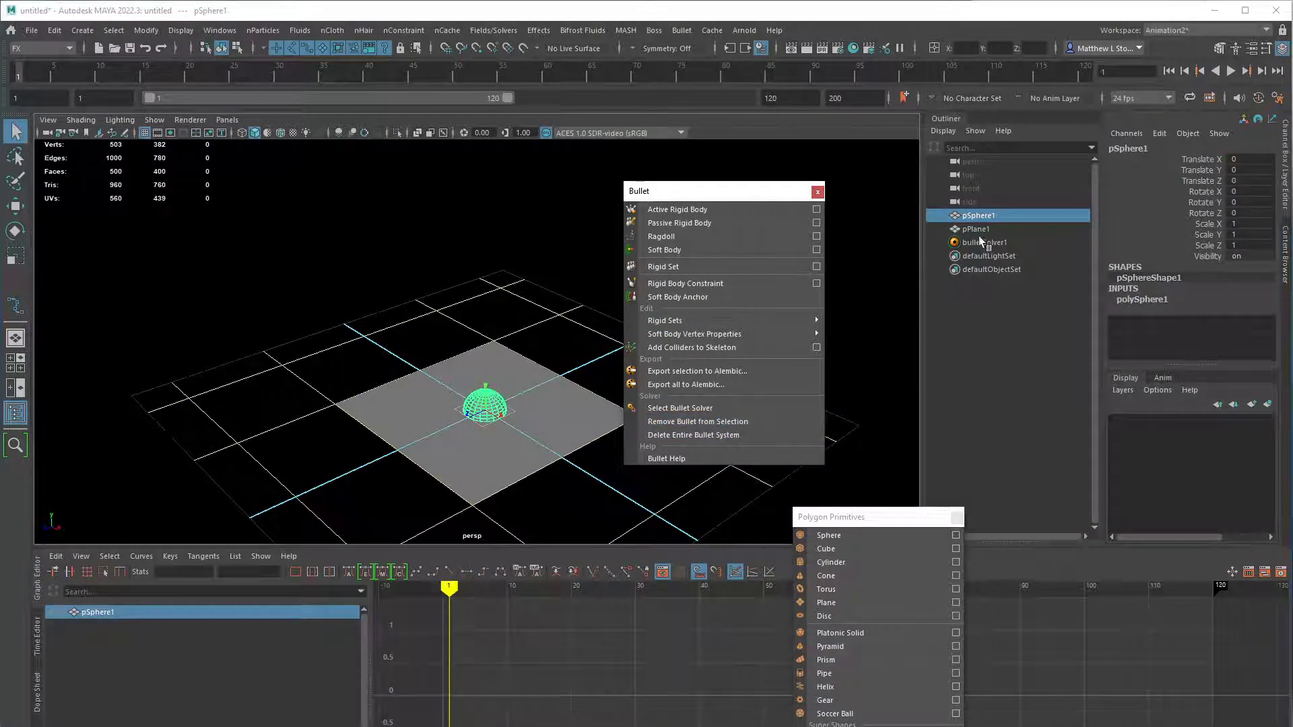
# - Raise the sphere straight up above the plane to a Translate Y of about 8.2
pyautogui.click(981, 215)
pyautogui.press('w')
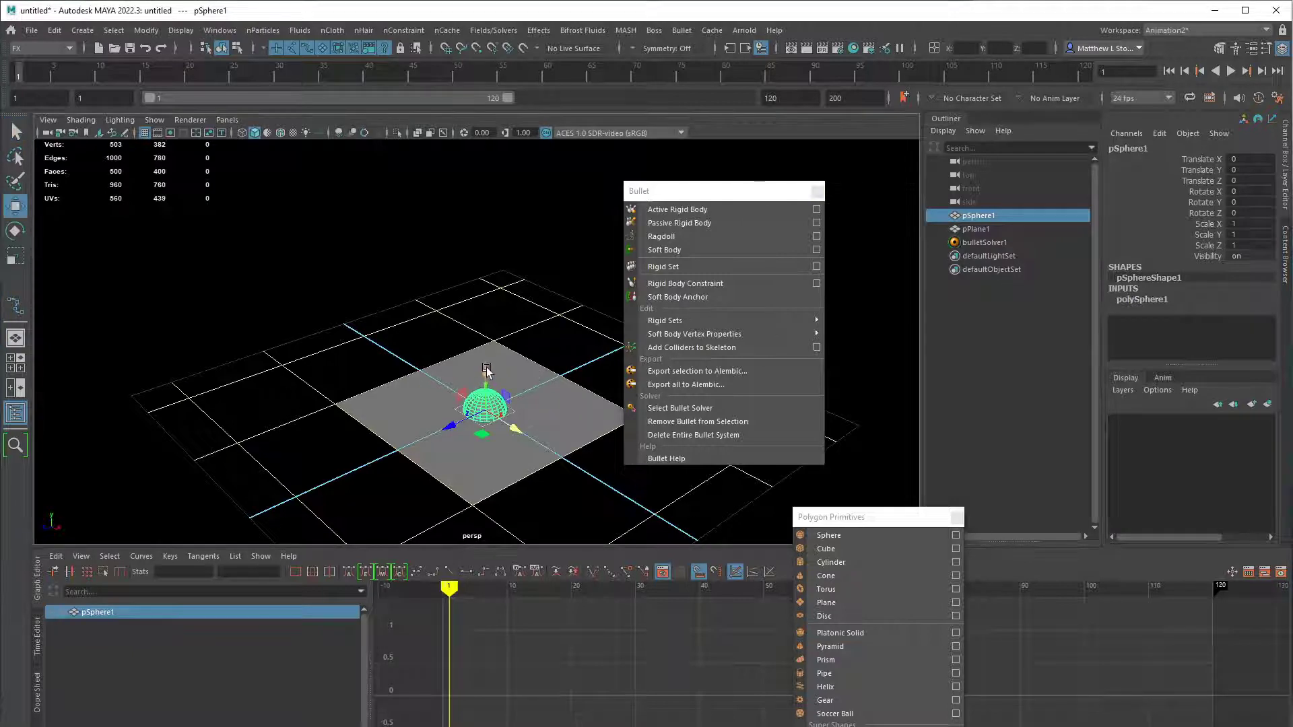
pyautogui.moveTo(486, 372); pyautogui.dragTo(538, 261)
pyautogui.keyDown('alt'); pyautogui.moveTo(555, 317); pyautogui.dragTo(549, 315); pyautogui.keyUp('alt')
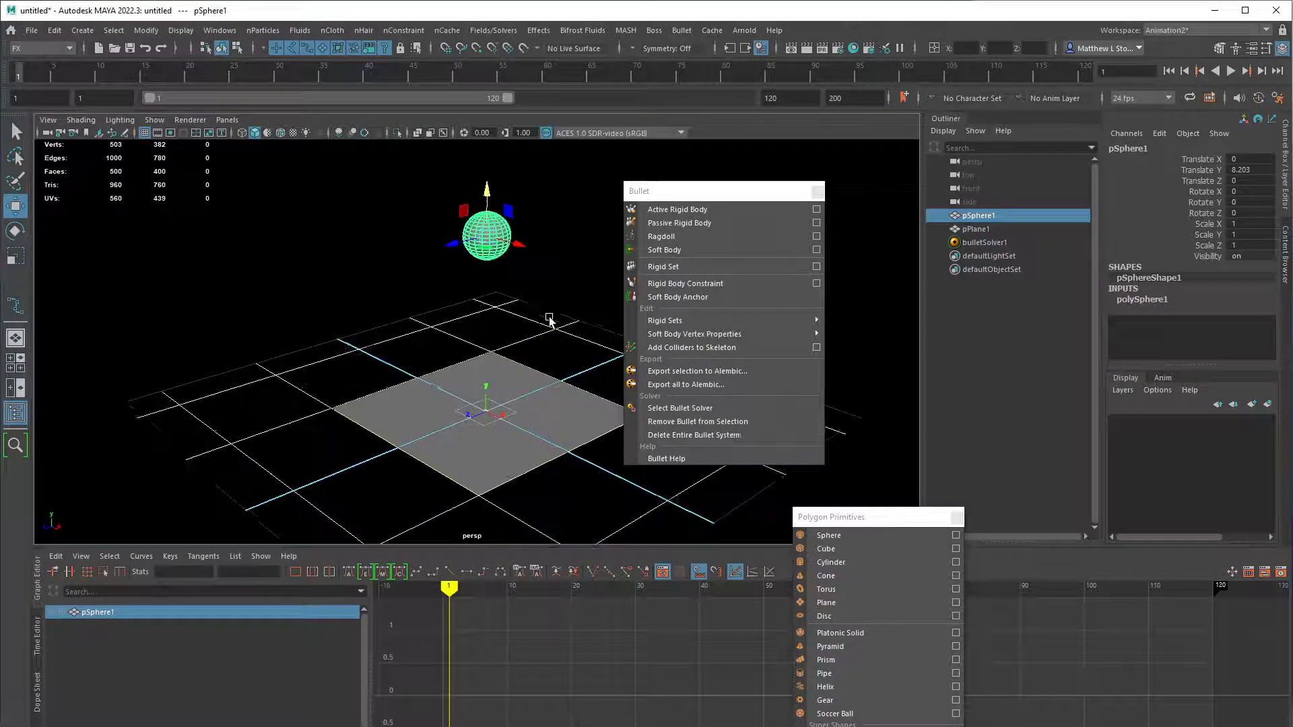
pyautogui.keyDown('alt'); pyautogui.moveTo(548, 315); pyautogui.dragTo(580, 325, button='right'); pyautogui.keyUp('alt')
pyautogui.keyDown('alt'); pyautogui.moveTo(580, 325); pyautogui.dragTo(564, 227); pyautogui.keyUp('alt')
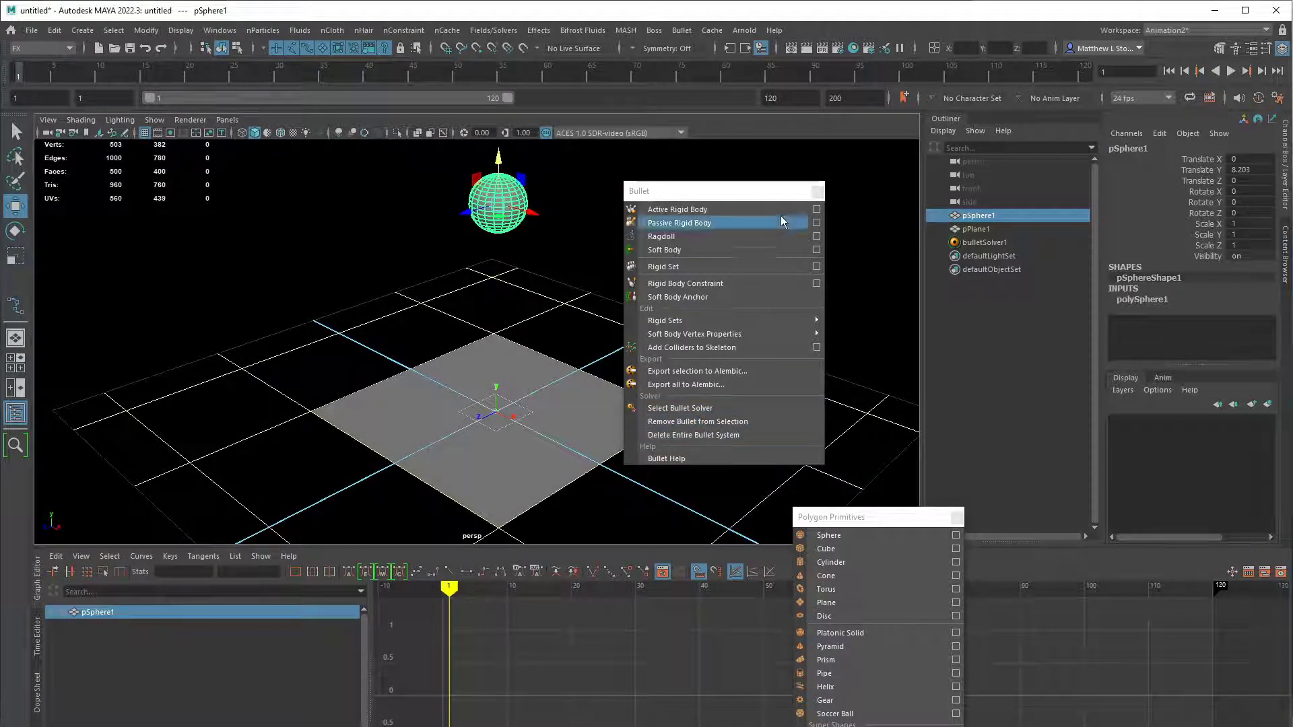
# - Make the raised sphere a dynamic active rigid body with a Sphere collider, and place the floating Bullet commands beside Polygon Primitives
pyautogui.click(816, 209)
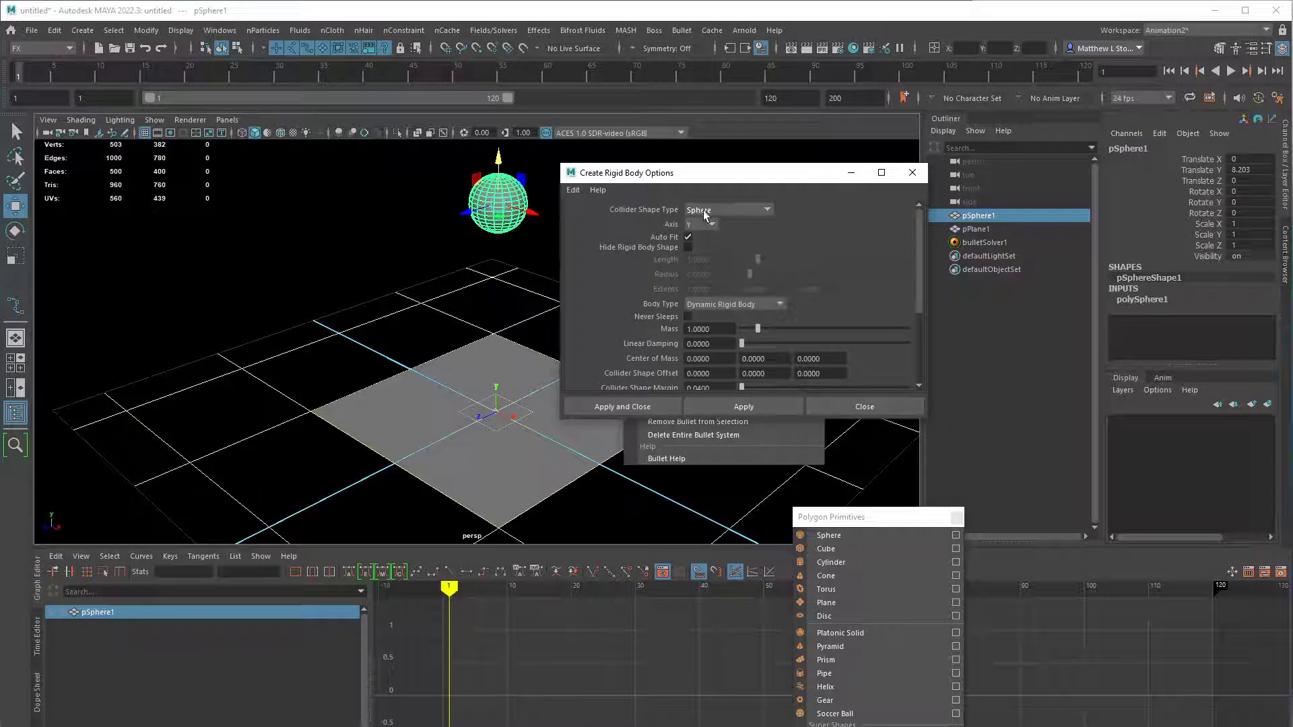
pyautogui.click(782, 407)
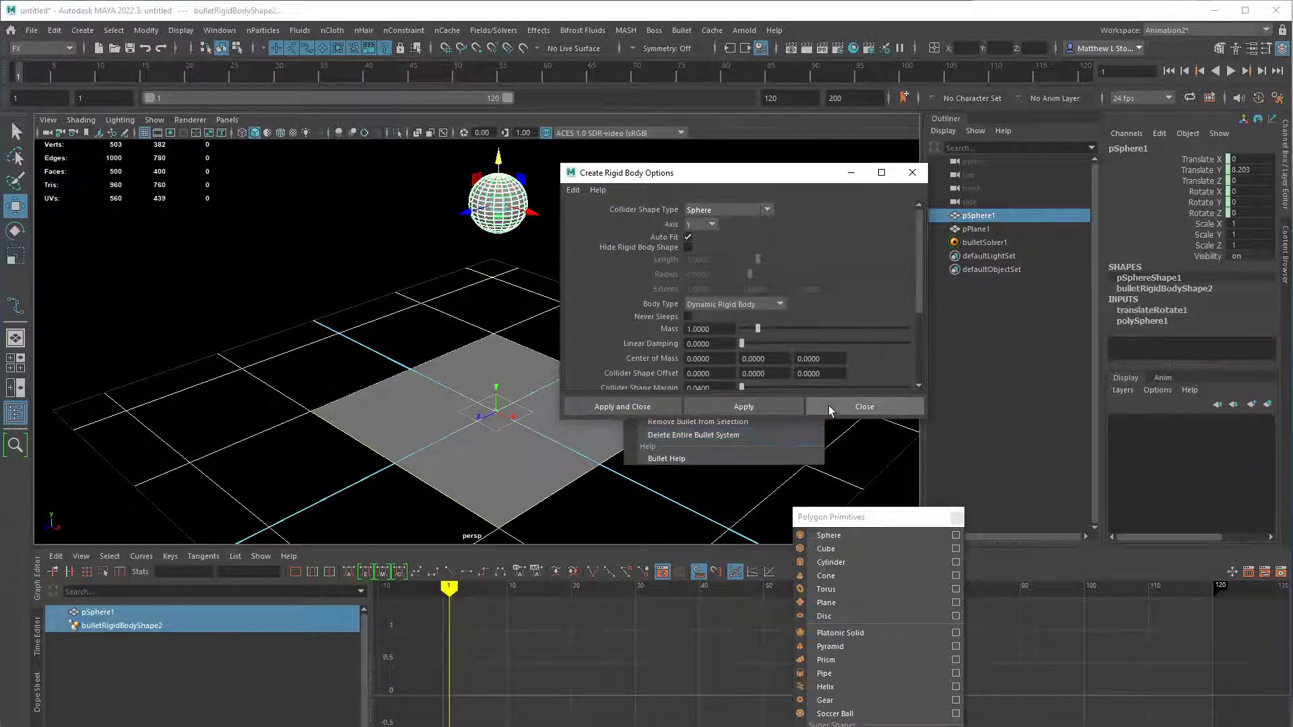
pyautogui.click(828, 406)
pyautogui.moveTo(741, 192); pyautogui.dragTo(705, 518)
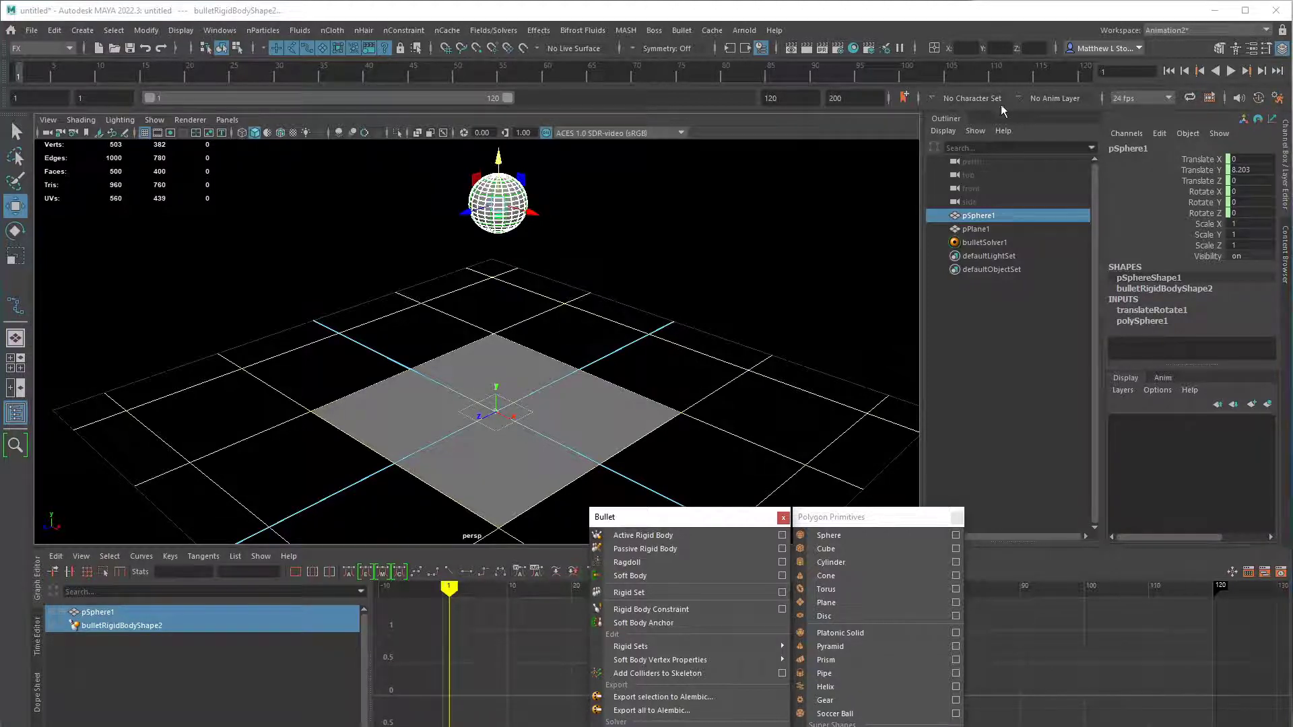
# - Set the time slider preferences to play every frame with a max playback speed of 24 fps x 1, and save them
pyautogui.click(1280, 100)
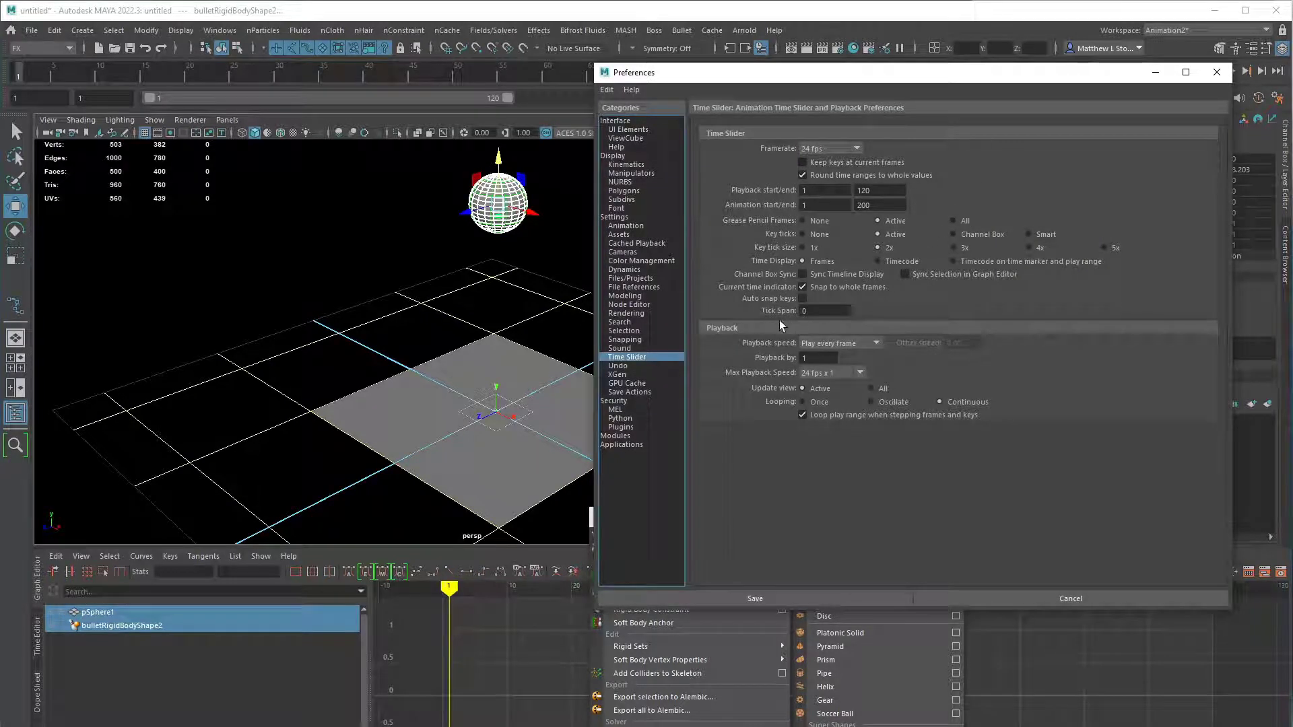
pyautogui.click(859, 345)
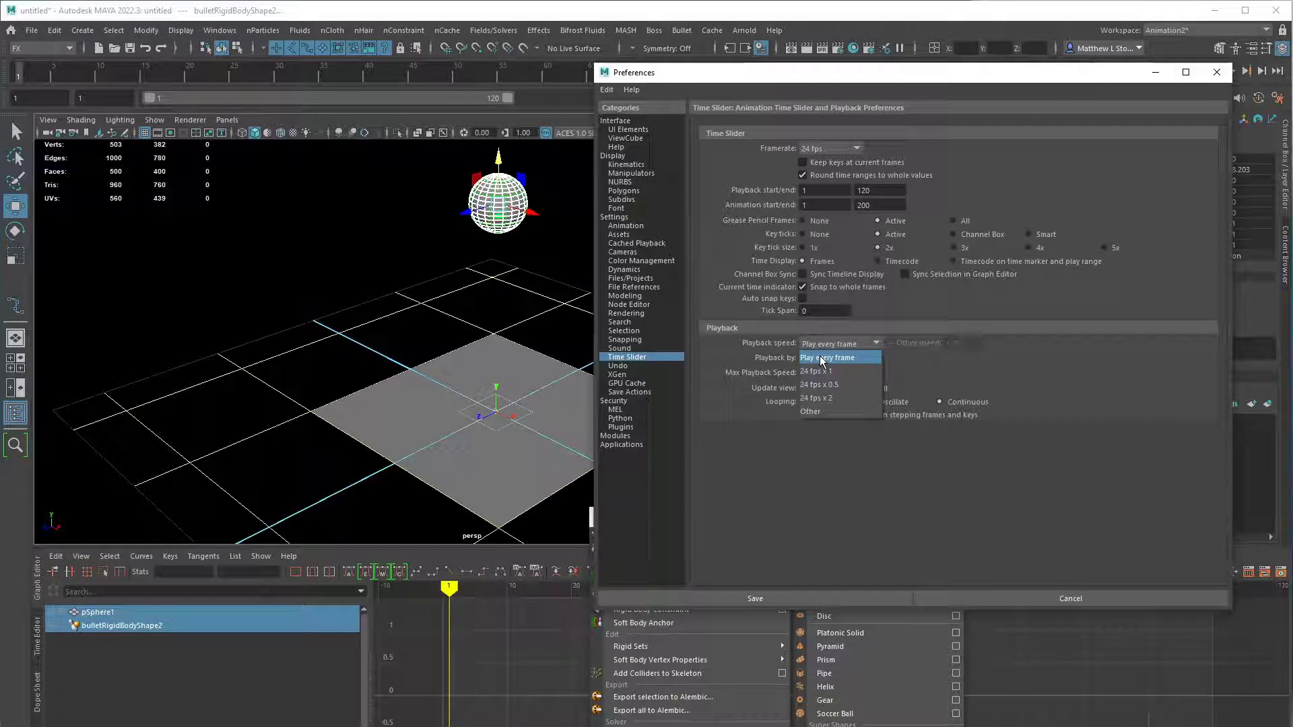
pyautogui.click(842, 360)
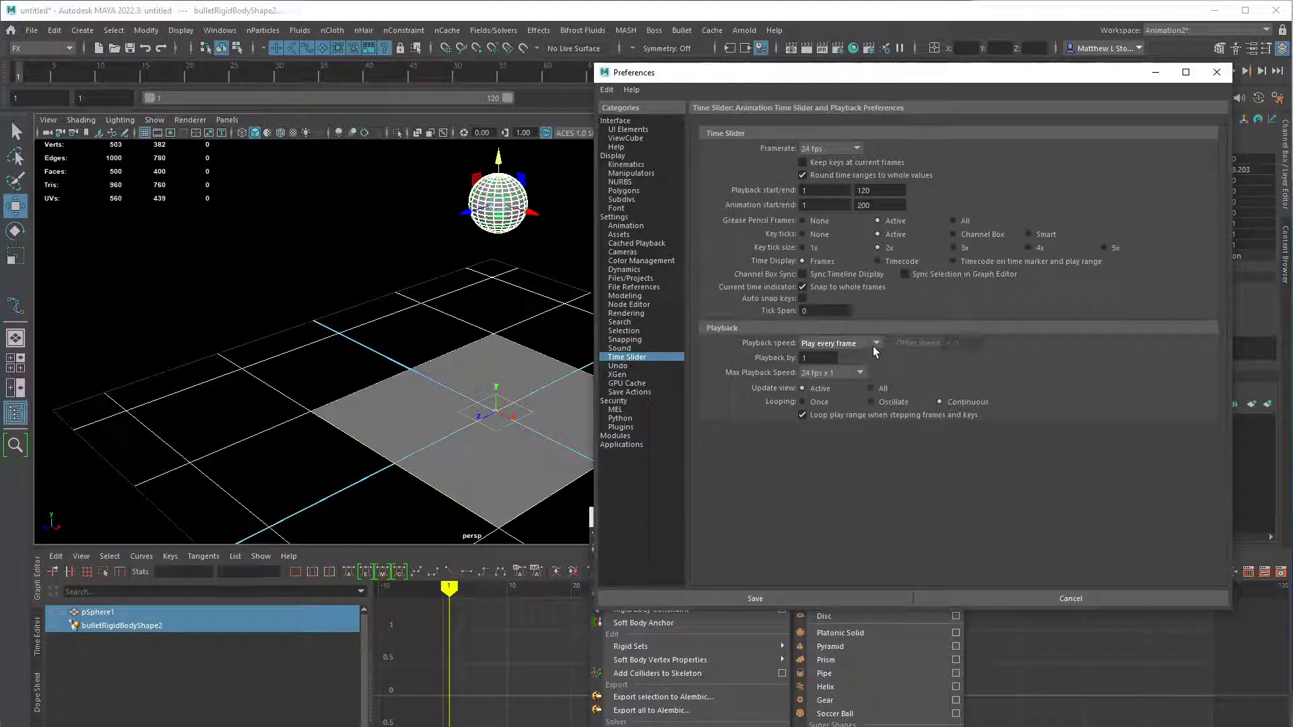
pyautogui.click(847, 373)
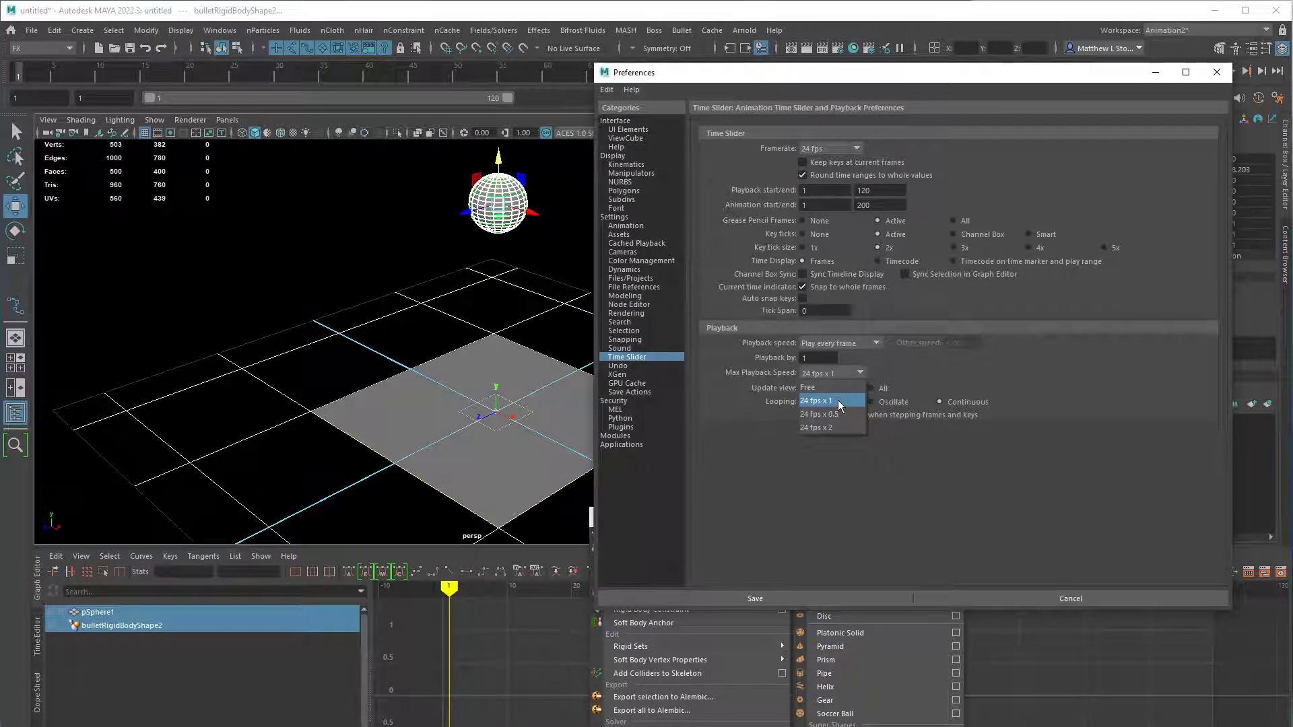
pyautogui.click(840, 403)
pyautogui.click(868, 345)
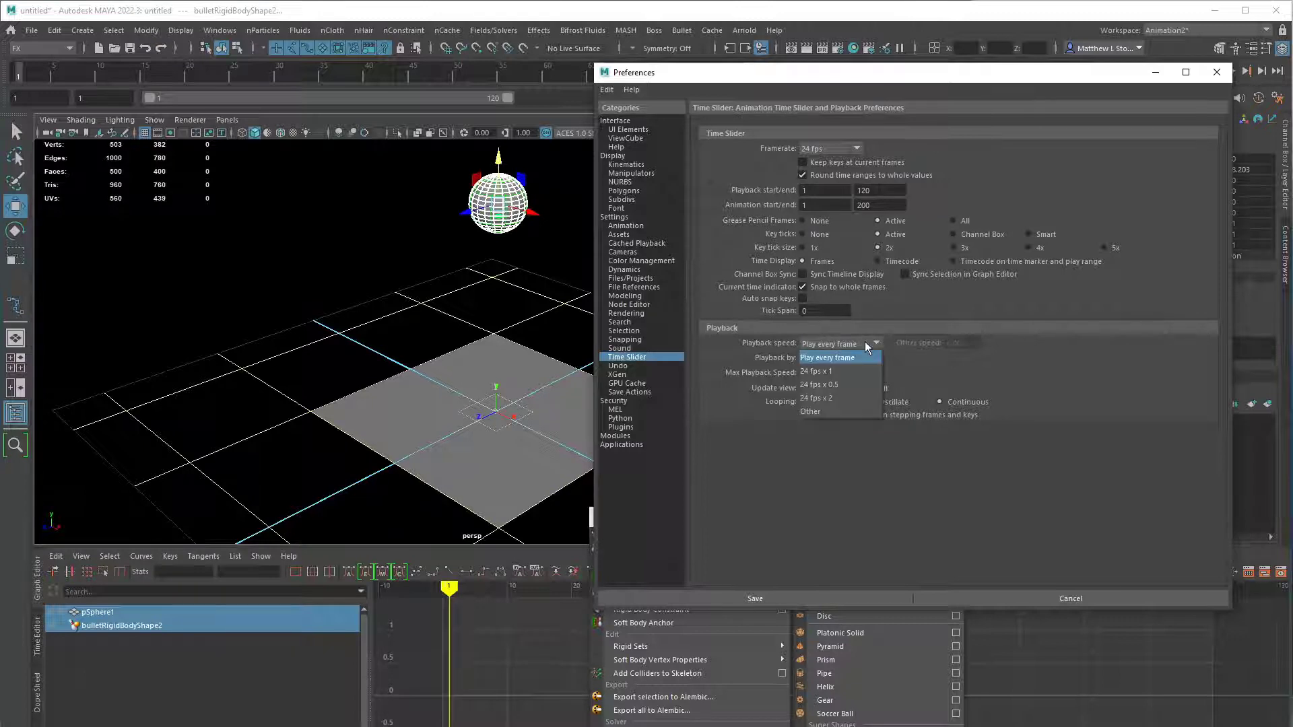
pyautogui.click(866, 360)
pyautogui.click(859, 373)
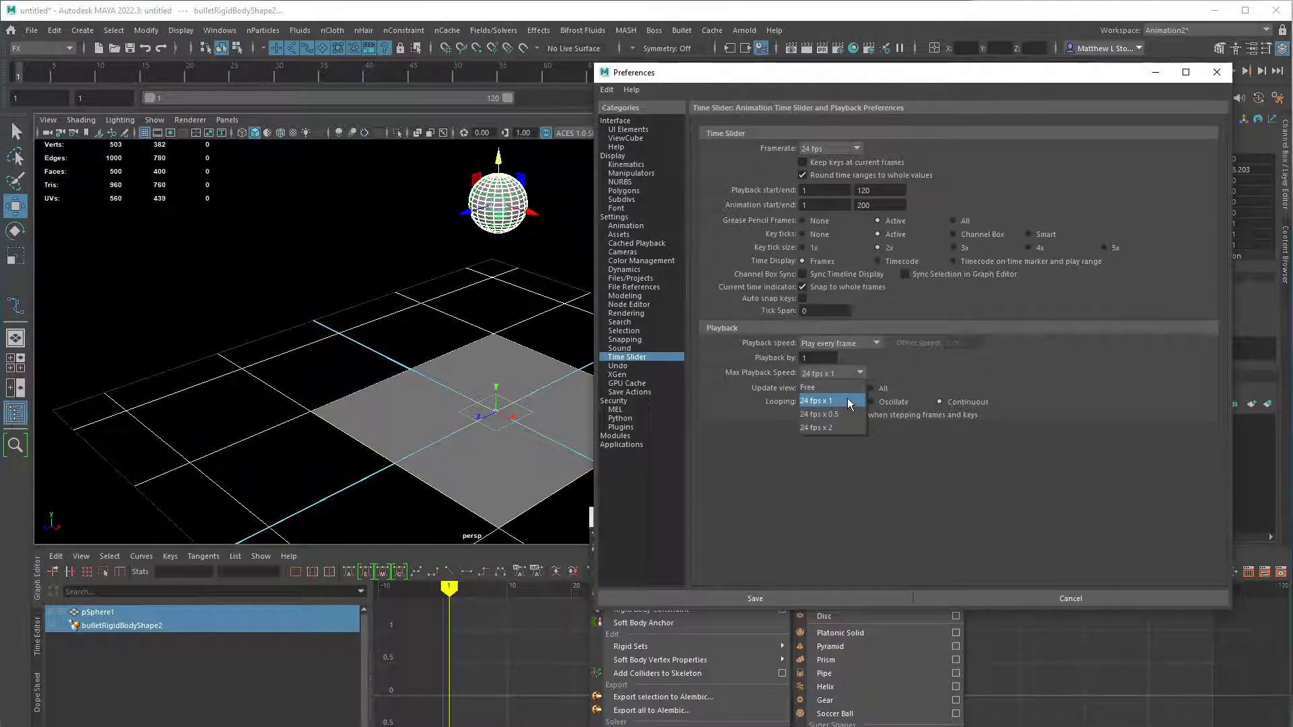
pyautogui.click(848, 400)
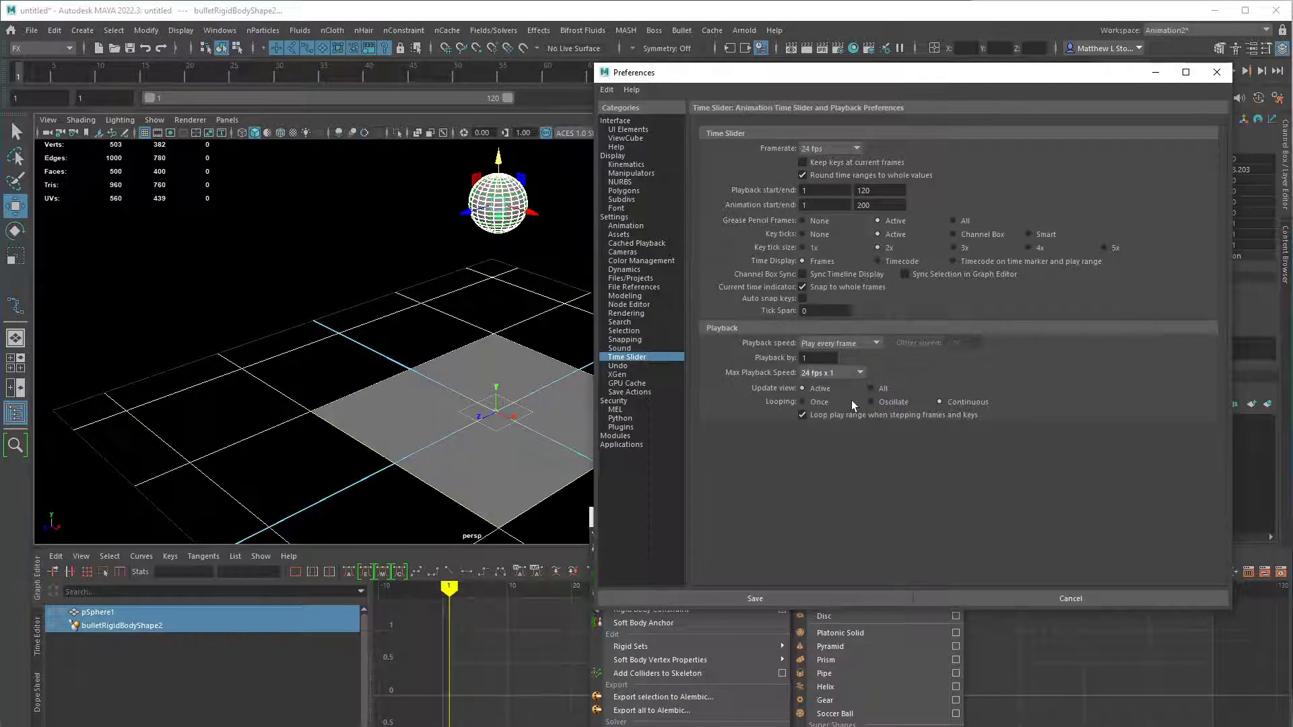
pyautogui.click(784, 599)
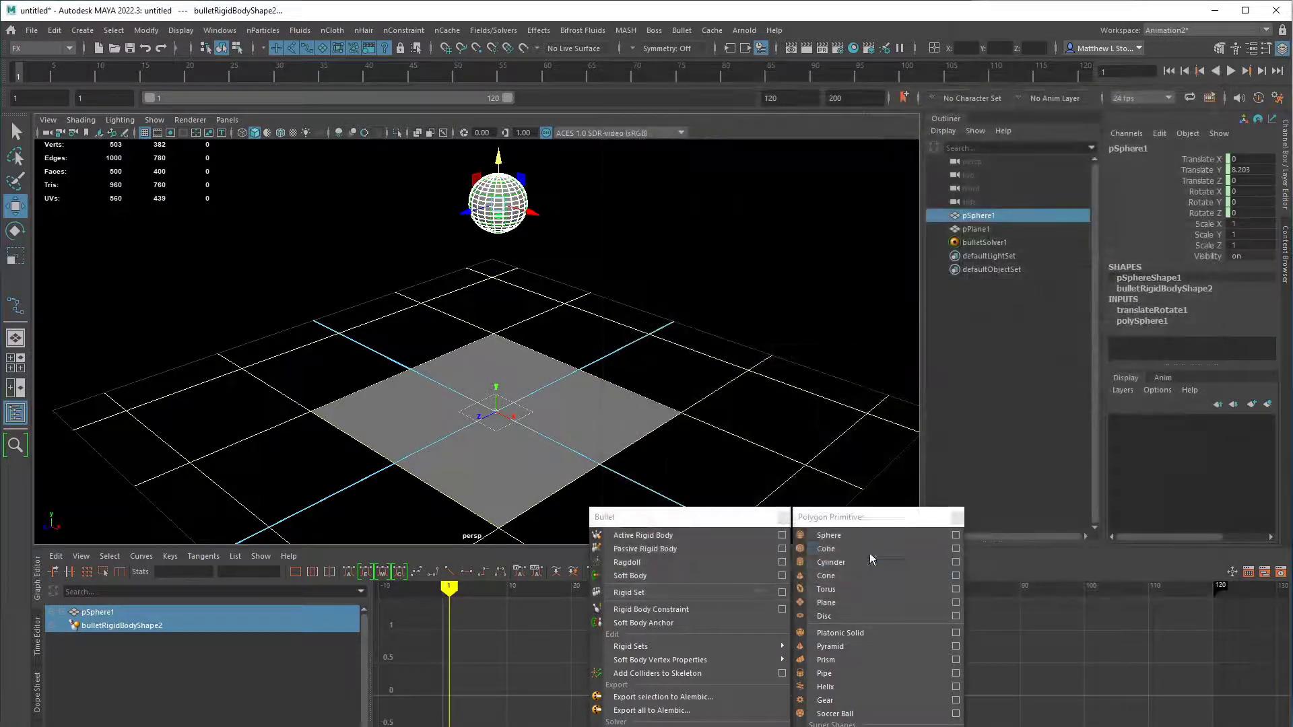
# - Play the simulation to watch the sphere drop onto the plane from a closer, lower angle, and stop playback
pyautogui.click(1231, 71)
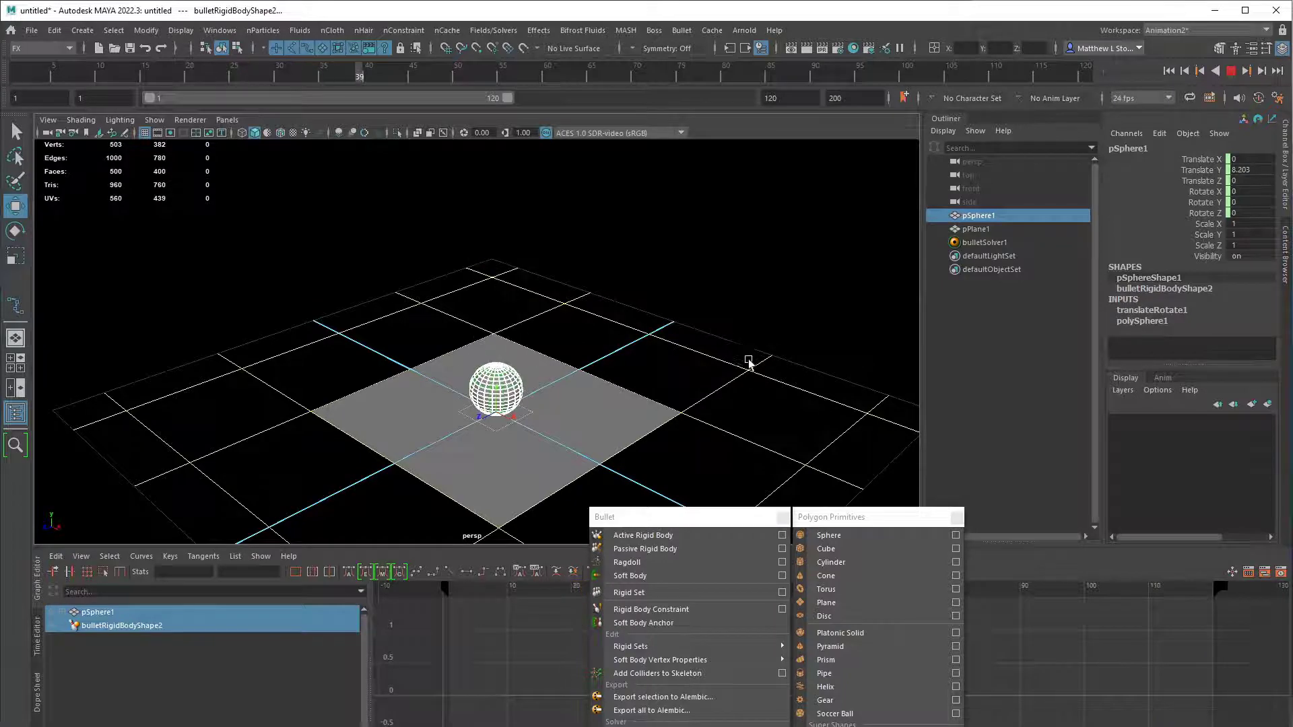
pyautogui.keyDown('alt'); pyautogui.moveTo(747, 361); pyautogui.dragTo(768, 393); pyautogui.keyUp('alt')
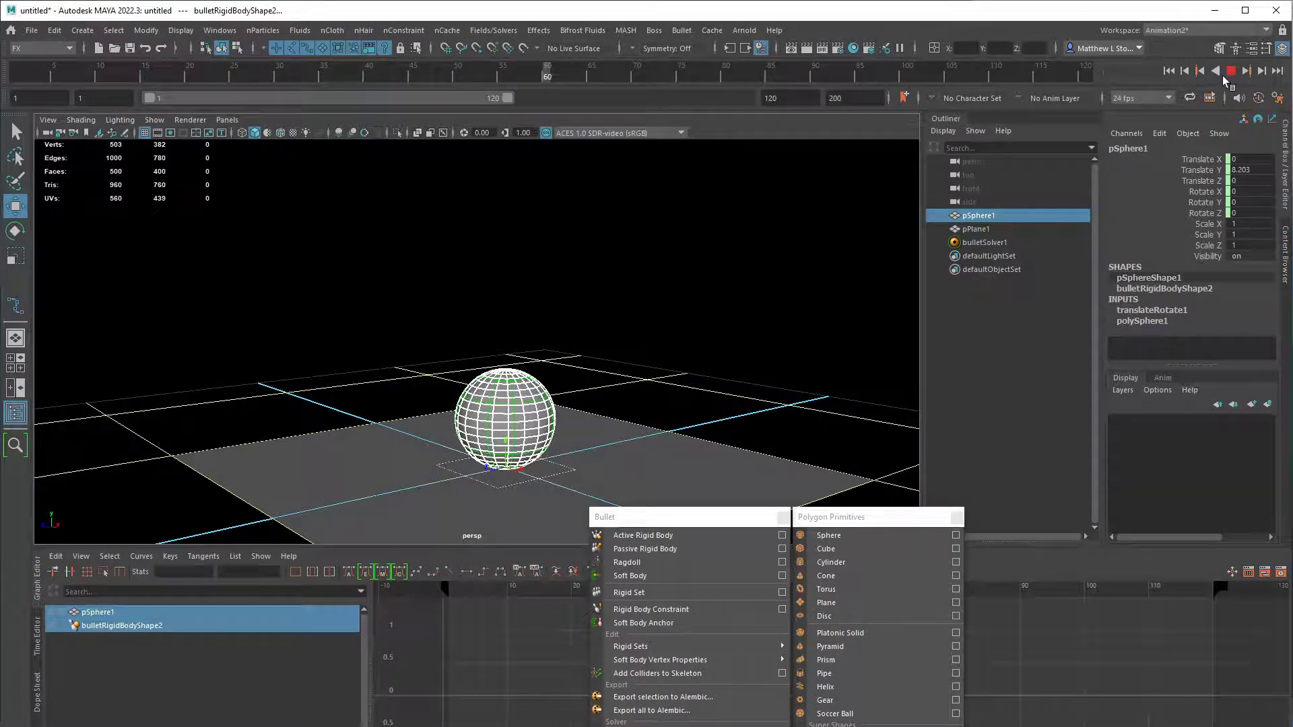
pyautogui.press('Escape')
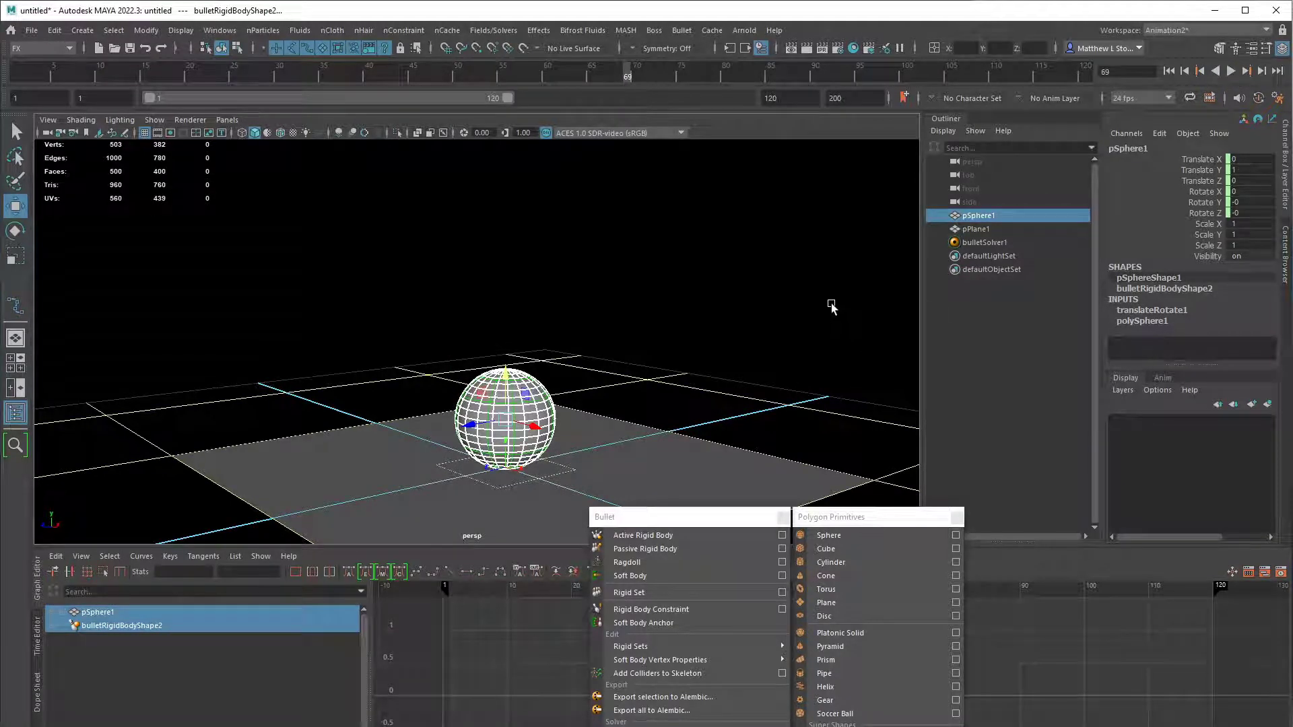
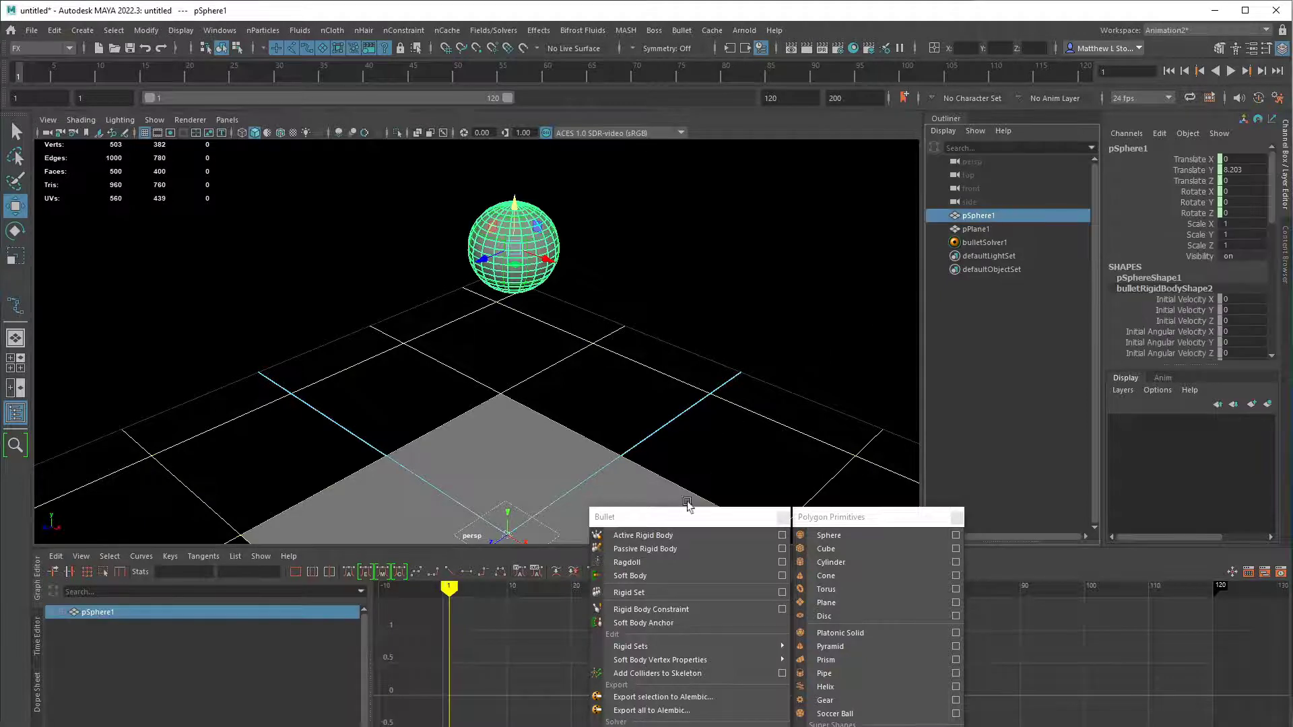
# - Move the floating Bullet commands up over the viewport and remove Bullet from the selected sphere
pyautogui.moveTo(690, 517); pyautogui.dragTo(733, 185)
pyautogui.click(664, 410)
pyautogui.click(567, 284)
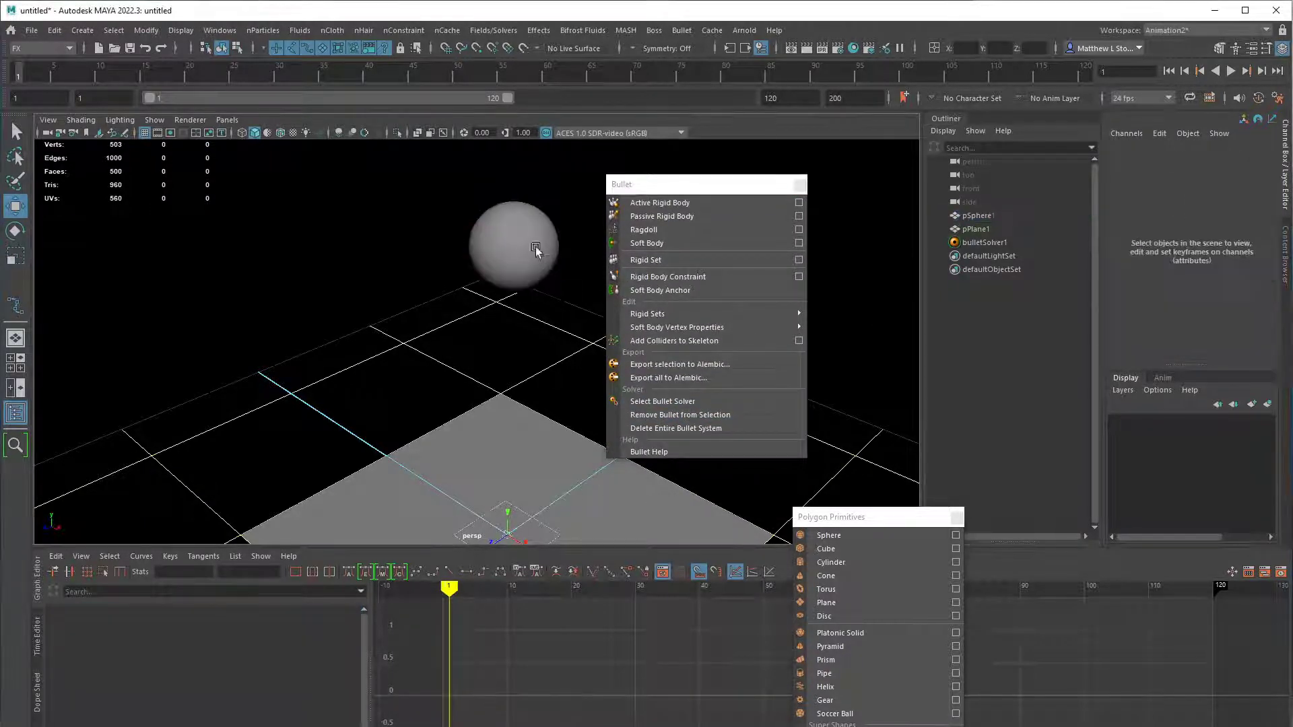
# - Assign a new Arnold aiStandardSurface material to the sphere
pyautogui.click(528, 241)
pyautogui.press('q')
pyautogui.rightClick(527, 237)
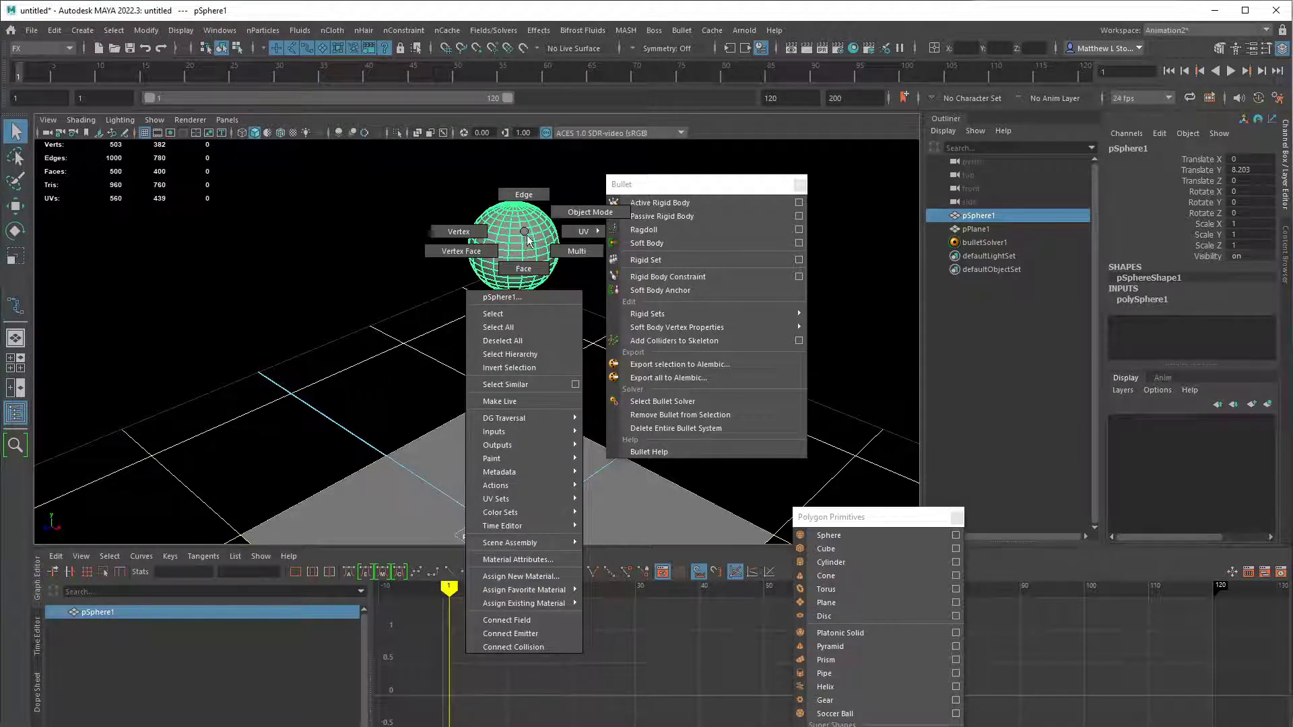
pyautogui.click(515, 577)
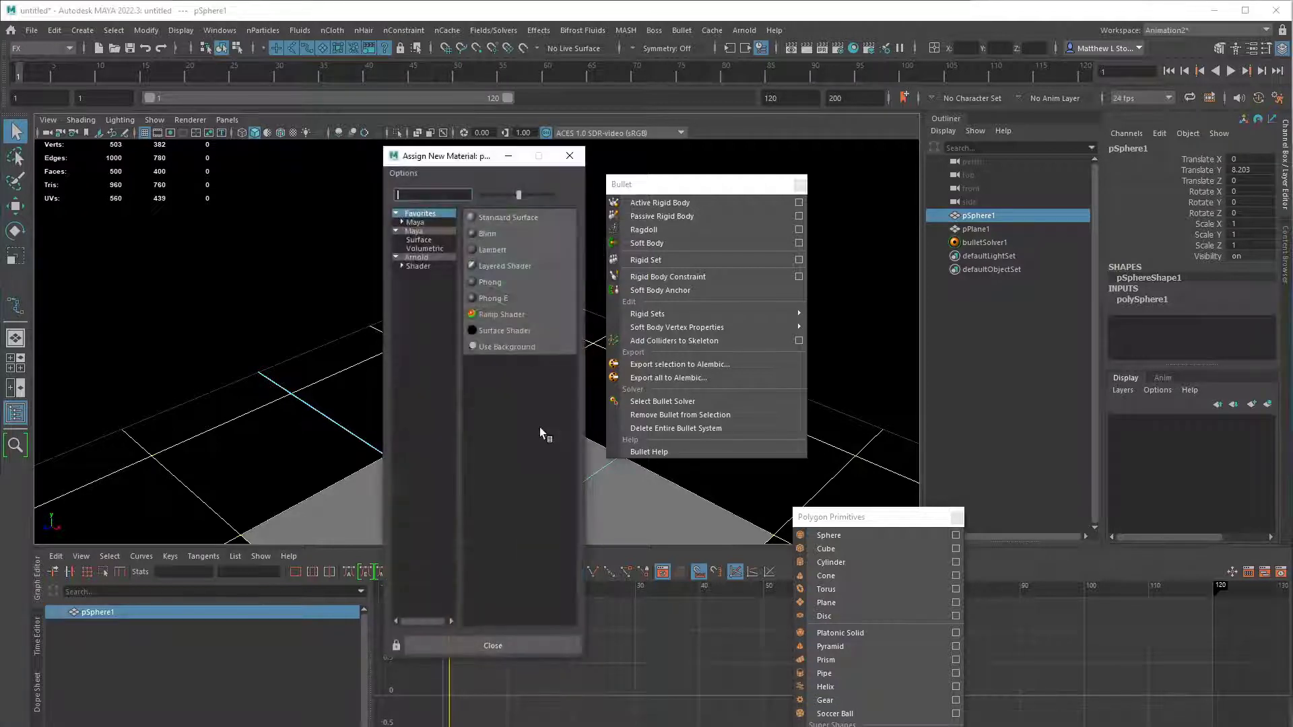
pyautogui.click(420, 240)
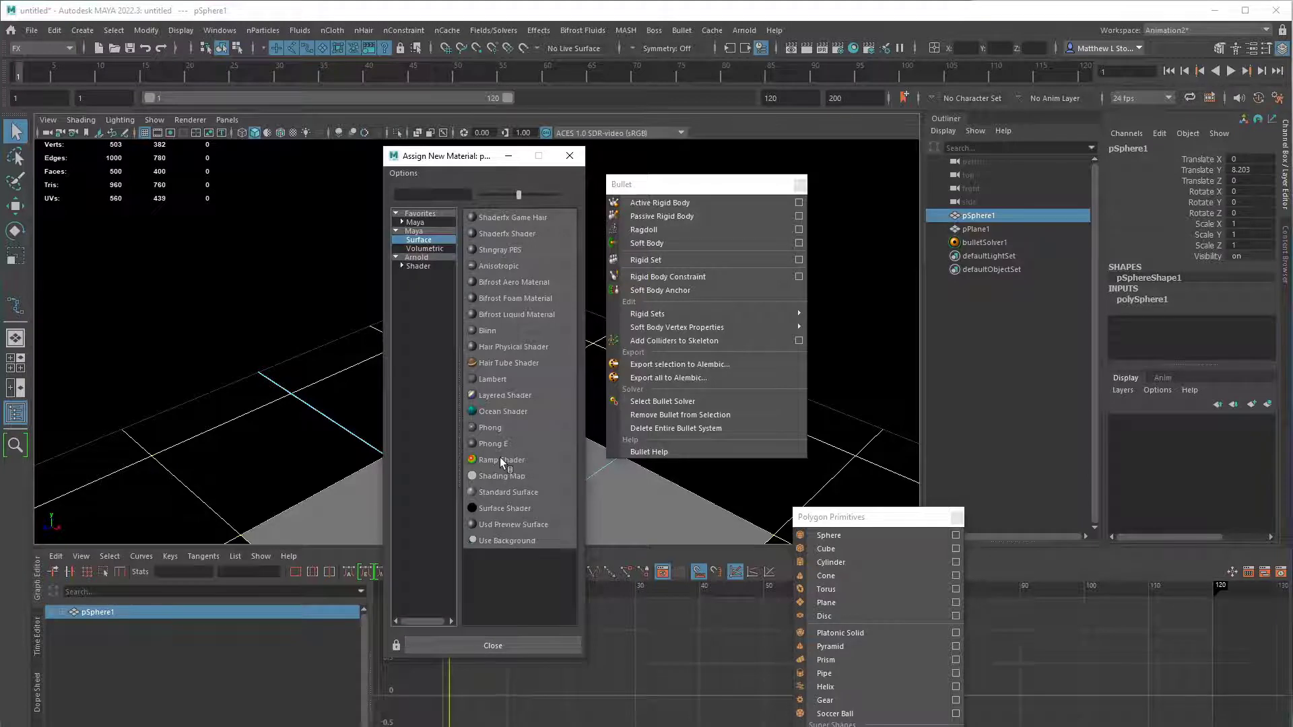
pyautogui.click(421, 266)
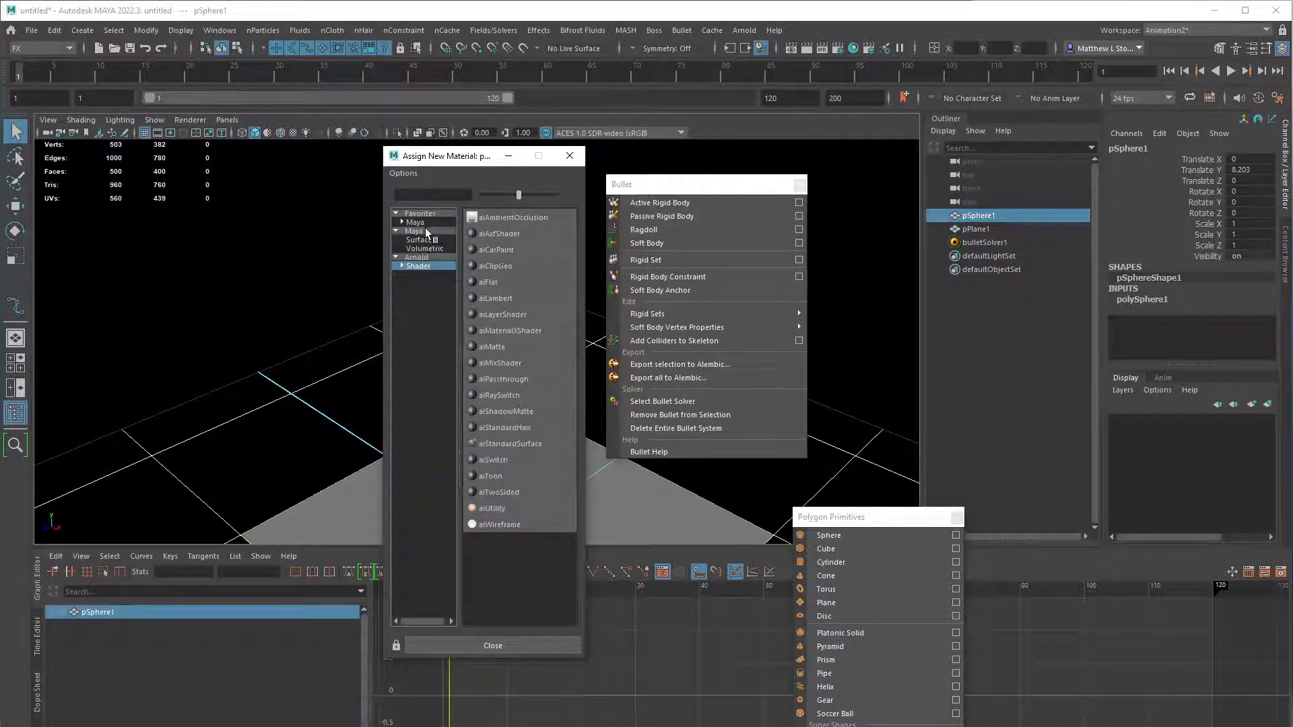
pyautogui.click(510, 444)
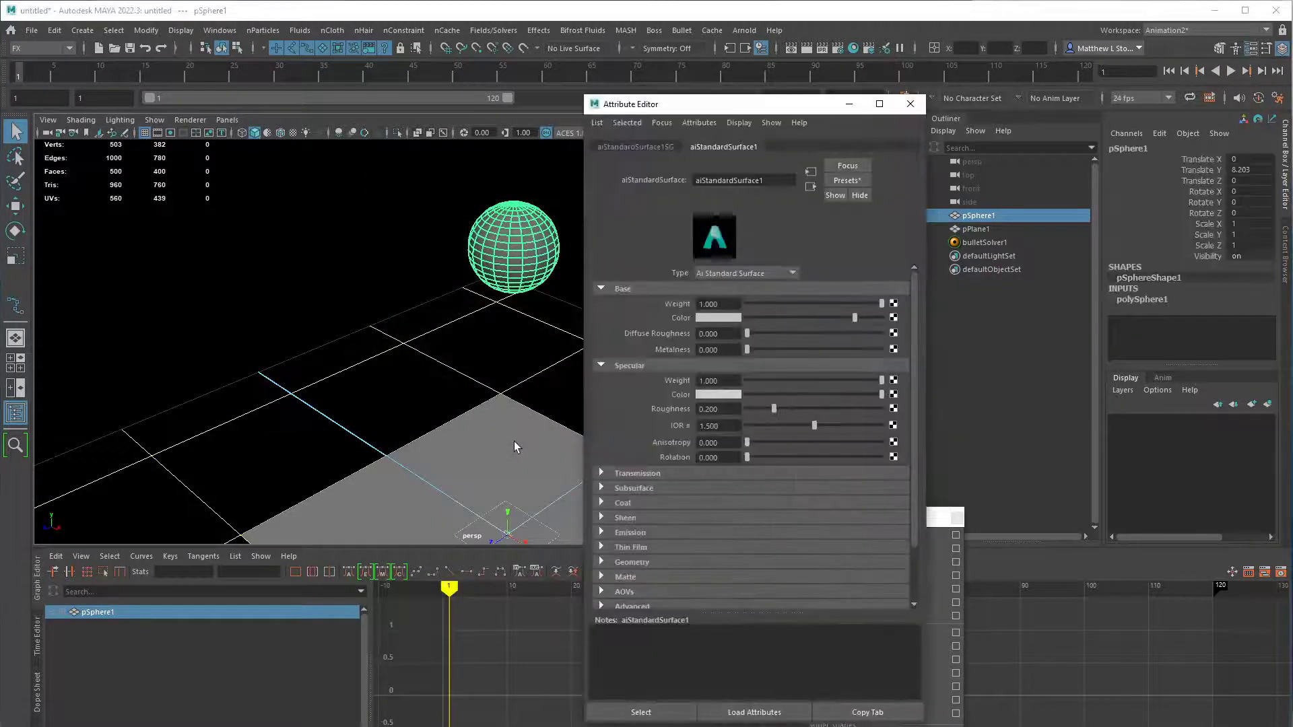
# - Connect a 2D Ramp texture to the base color of the sphere's material
pyautogui.click(894, 318)
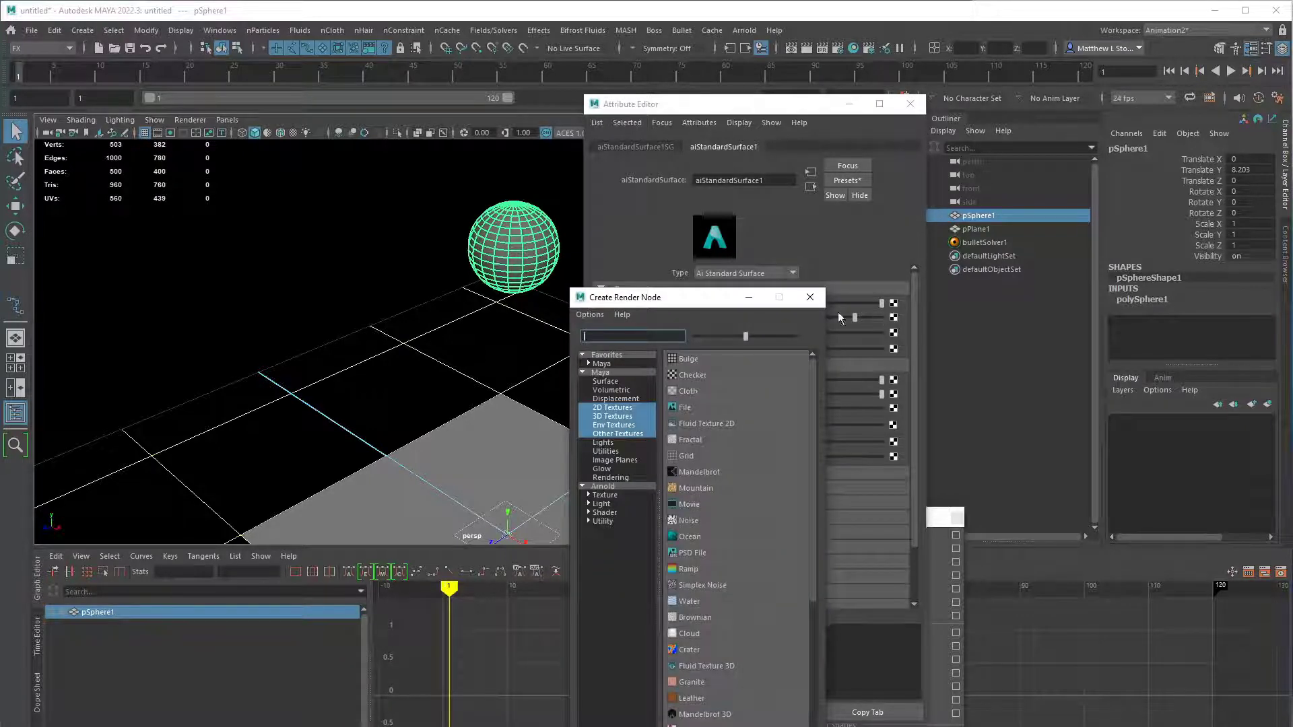
pyautogui.click(614, 367)
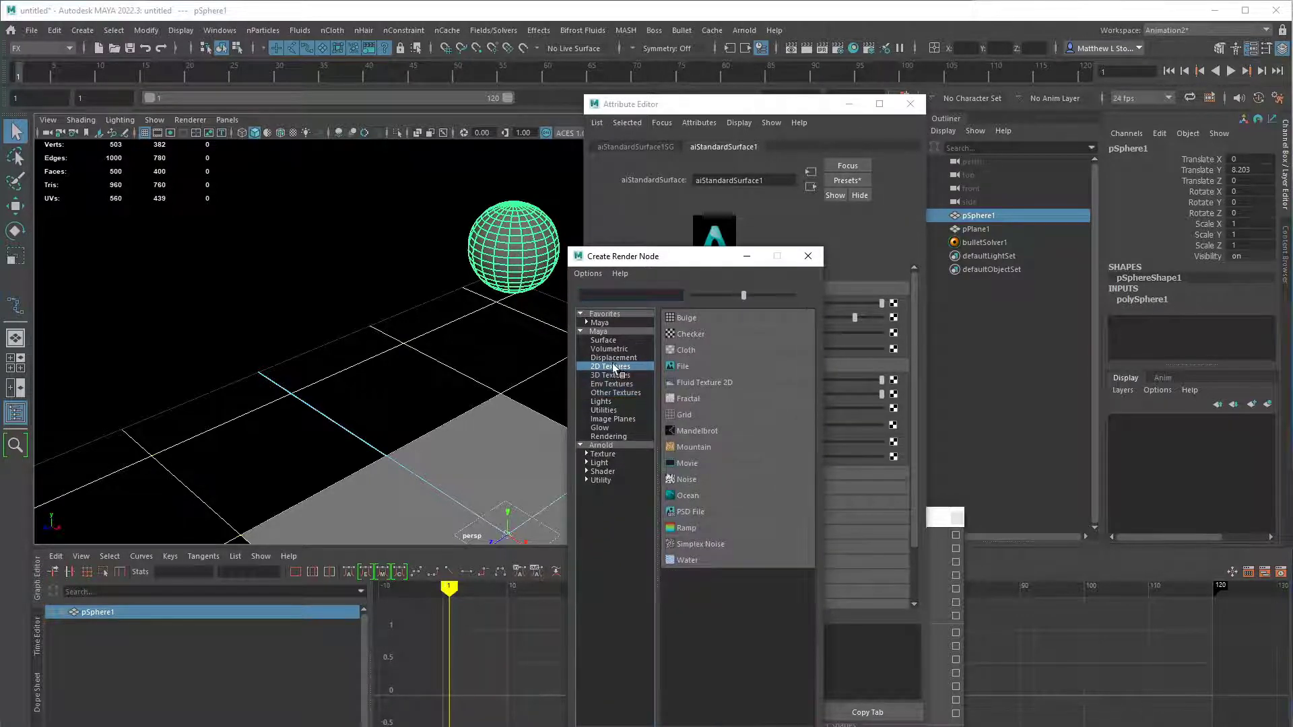
pyautogui.click(694, 528)
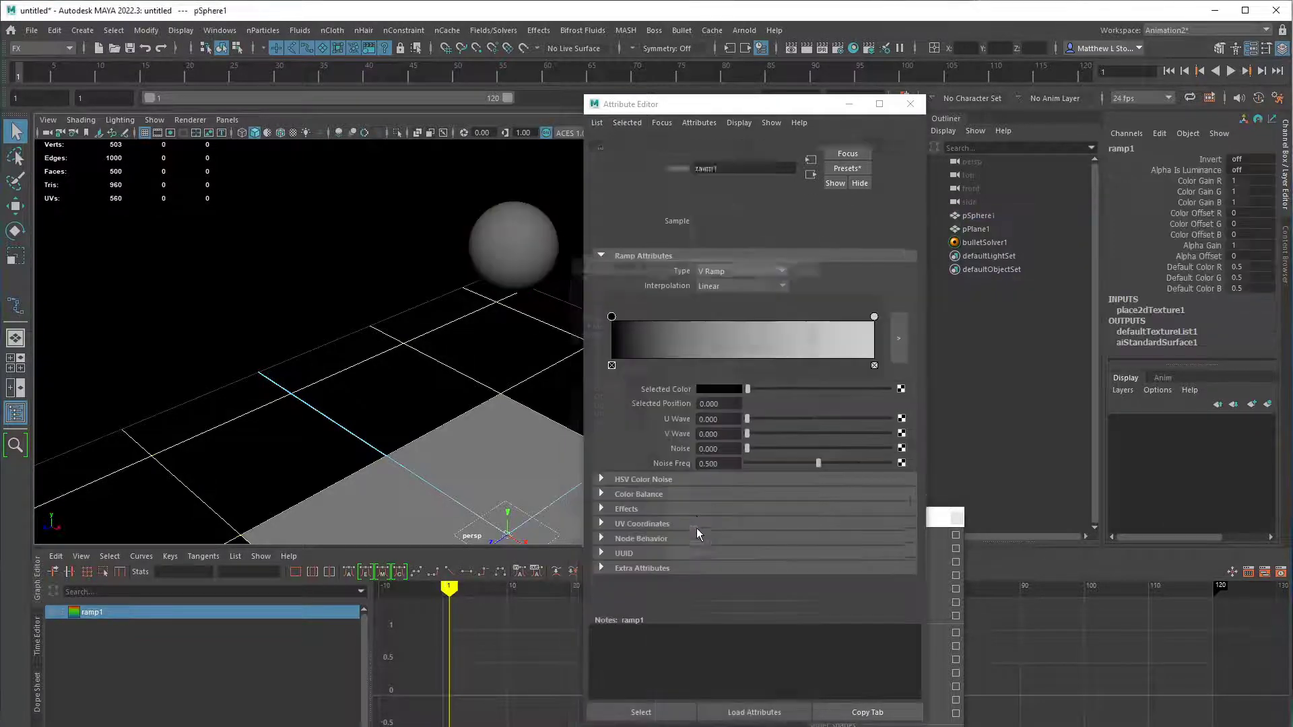
# - Set the ramp's interpolation to None, keeping black at the start and placing the light color at about 0.485
pyautogui.click(747, 281)
pyautogui.click(748, 277)
pyautogui.click(749, 293)
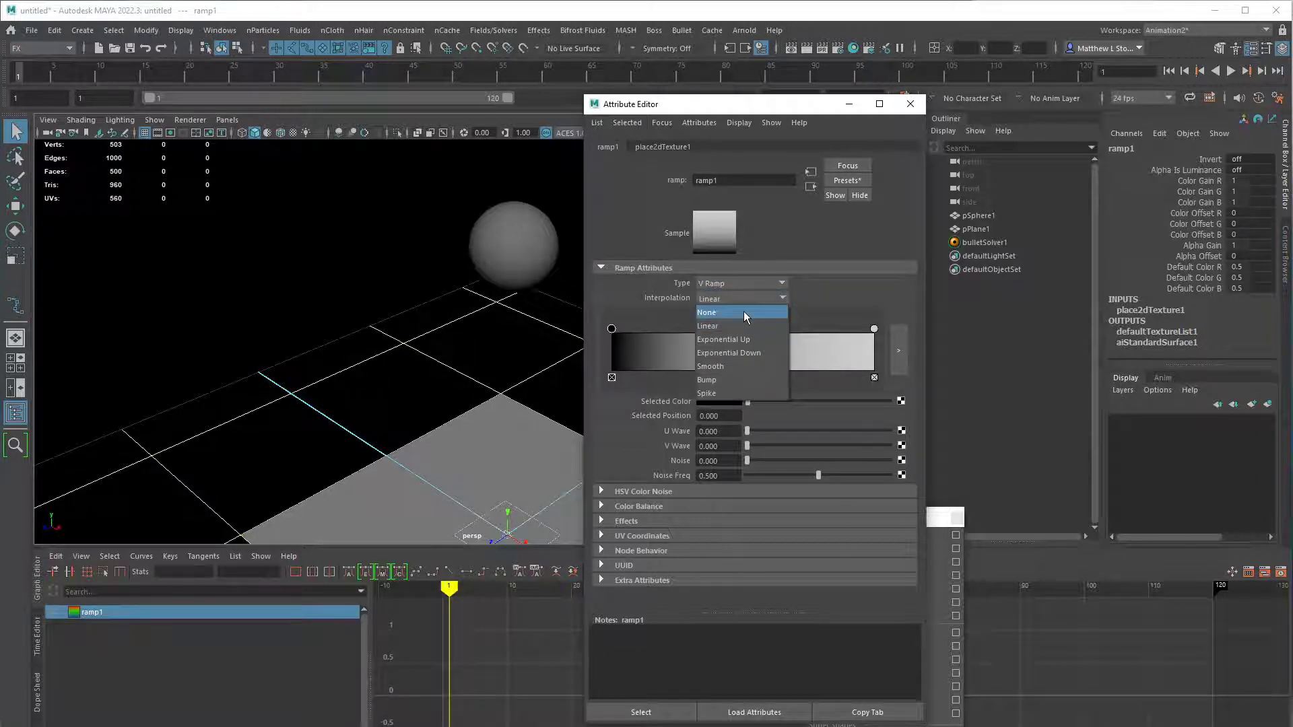
pyautogui.click(744, 311)
pyautogui.moveTo(611, 328); pyautogui.dragTo(645, 329)
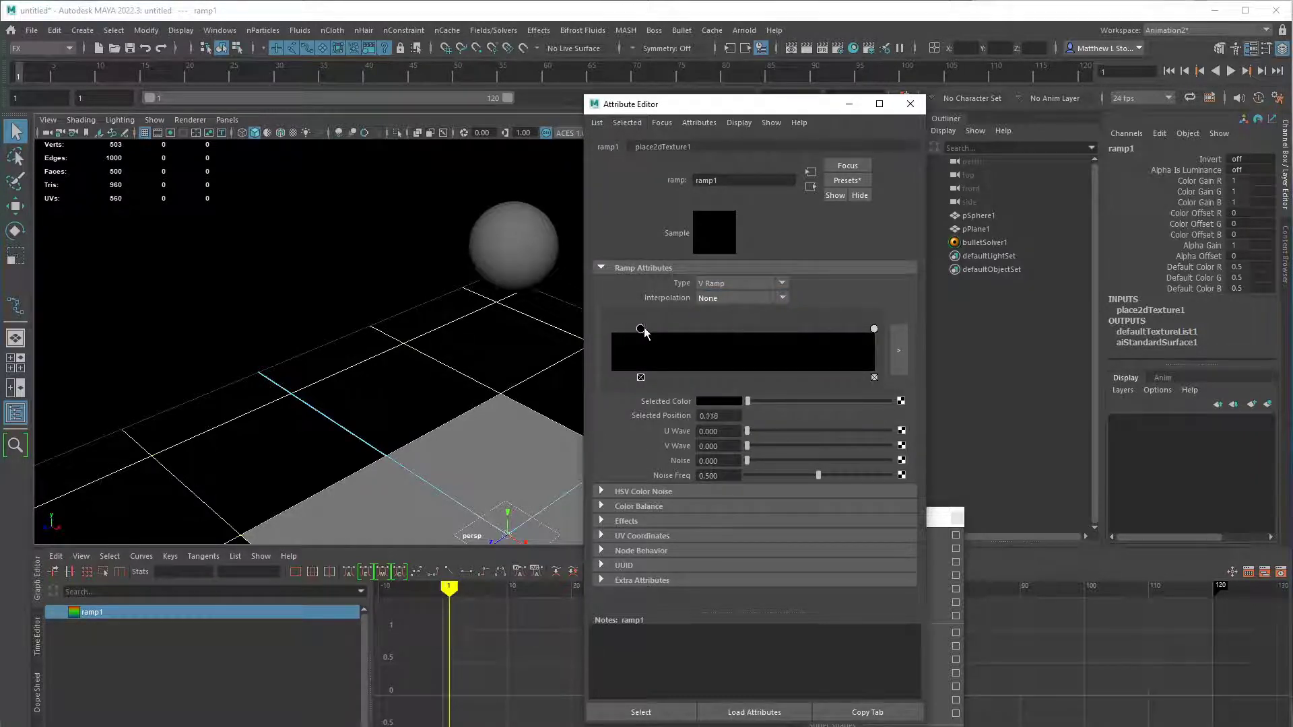
pyautogui.moveTo(874, 329); pyautogui.dragTo(612, 329)
pyautogui.moveTo(718, 327); pyautogui.dragTo(739, 328)
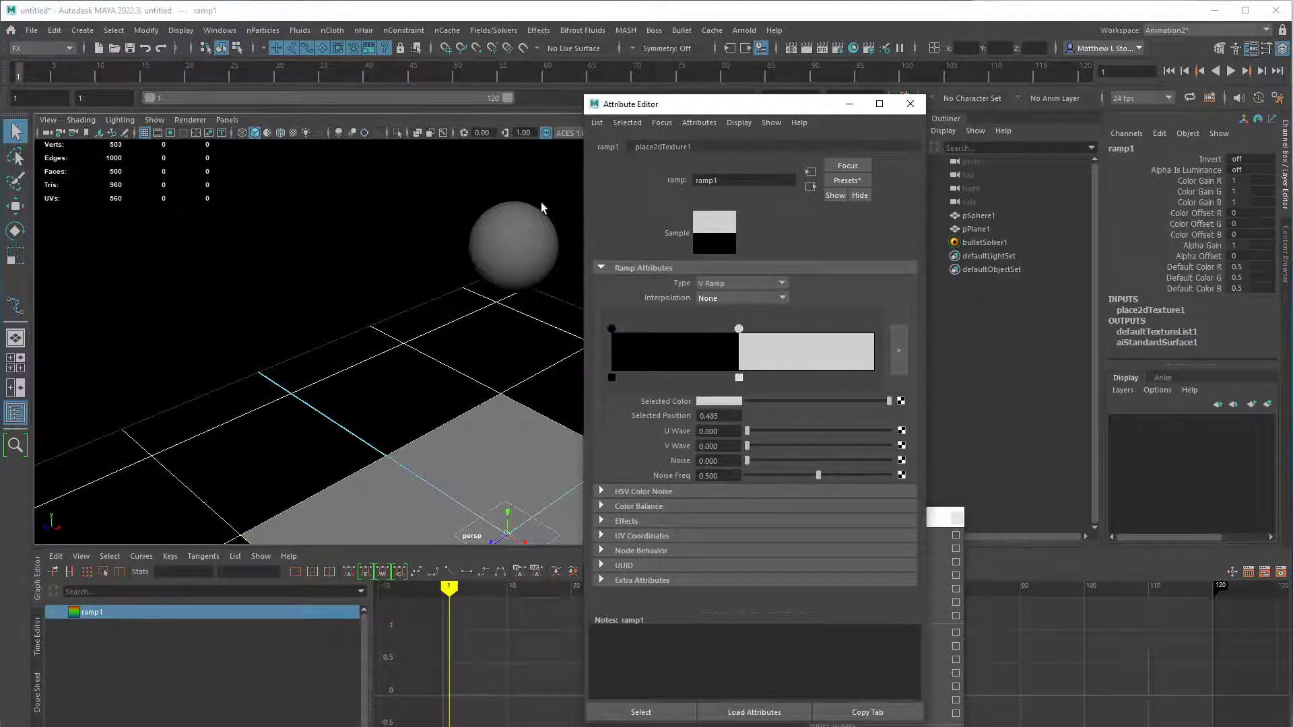
# - Display textures in the viewport and switch its background to light gray
pyautogui.moveTo(540, 202)
pyautogui.keyDown('alt'); pyautogui.mouseDown()
pyautogui.moveTo(519, 268)
pyautogui.moveTo(548, 244)
pyautogui.moveTo(470, 251)
pyautogui.moveTo(523, 252)
pyautogui.moveTo(525, 240)
pyautogui.mouseUp(); pyautogui.keyUp('alt')
pyautogui.press('6')
pyautogui.hotkey('alt', 'b')
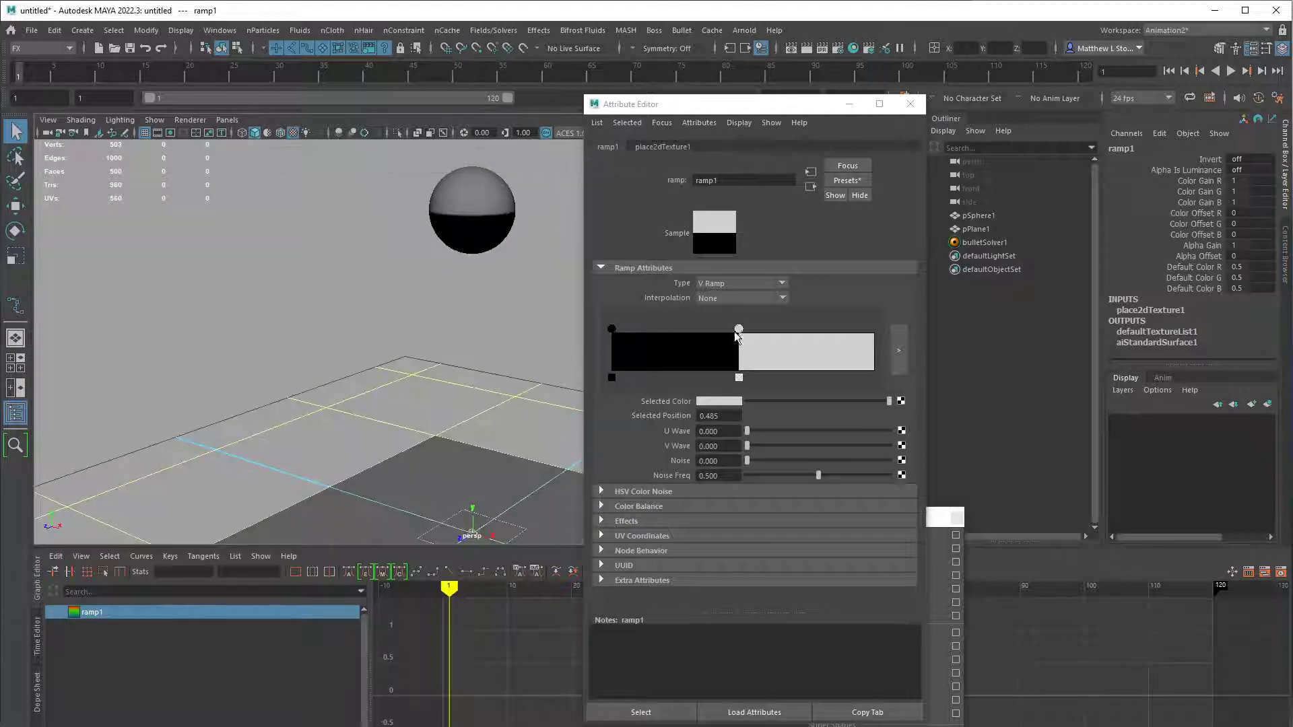
# - Set the position of the ramp's light color to exactly 0.5
pyautogui.moveTo(739, 329)
pyautogui.mouseDown()
pyautogui.moveTo(756, 329)
pyautogui.moveTo(726, 328)
pyautogui.moveTo(737, 330)
pyautogui.mouseUp()
pyautogui.click(718, 416)
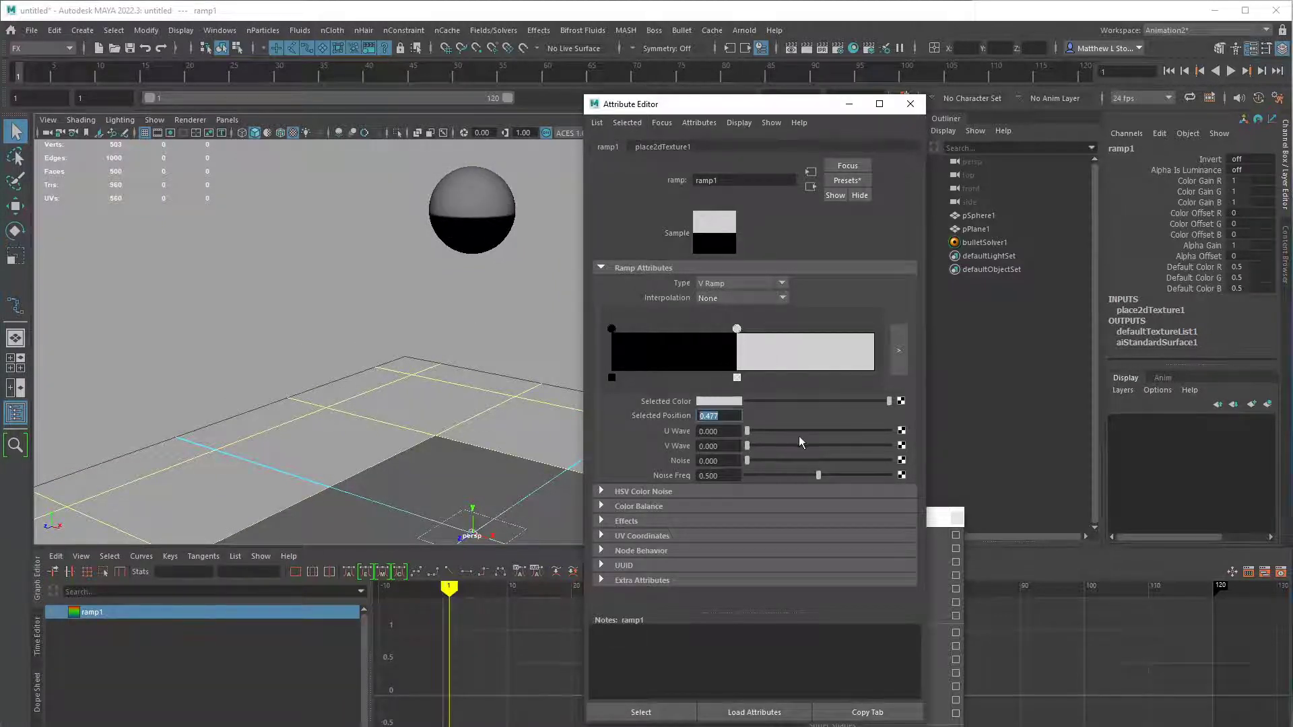
pyautogui.write('0.5')
pyautogui.press('Return')
# - Add two more colors to the ramp, one at position 0.25 and one at position 0.75
pyautogui.click(671, 350)
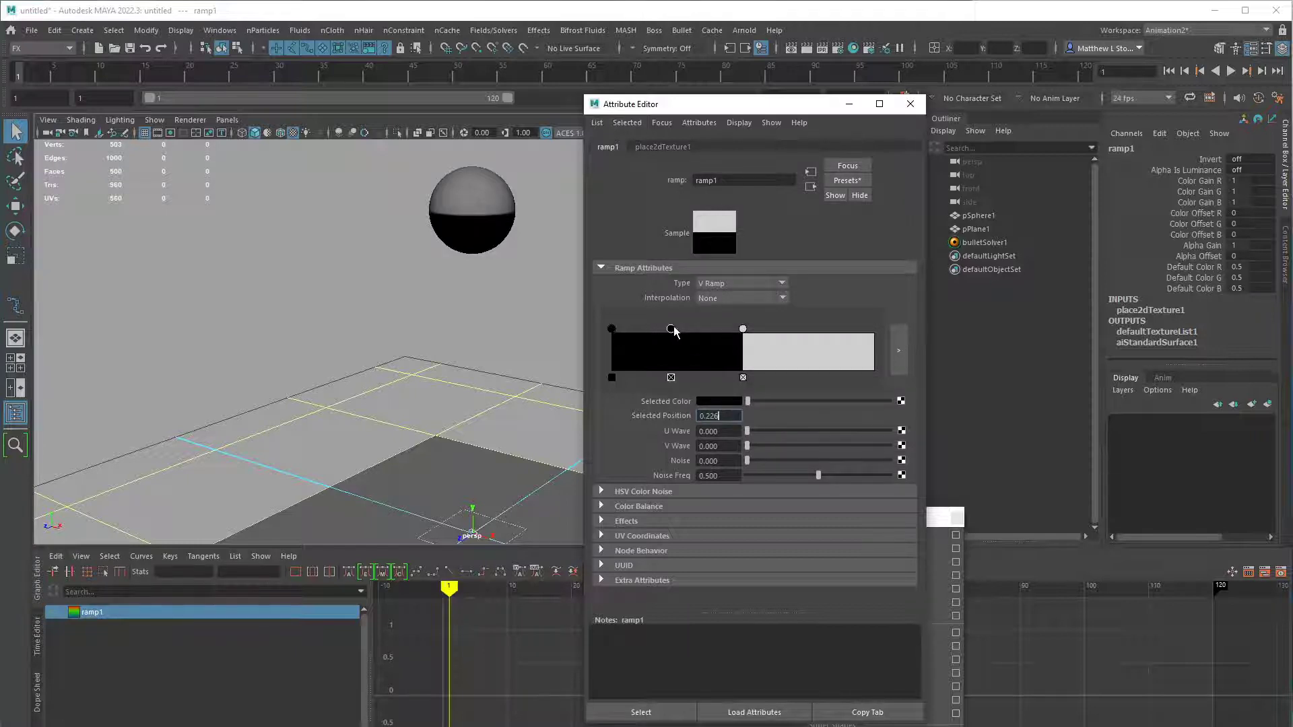
pyautogui.moveTo(671, 328); pyautogui.dragTo(674, 329)
pyautogui.click(707, 416)
pyautogui.write('0.25')
pyautogui.press('Return')
pyautogui.click(827, 341)
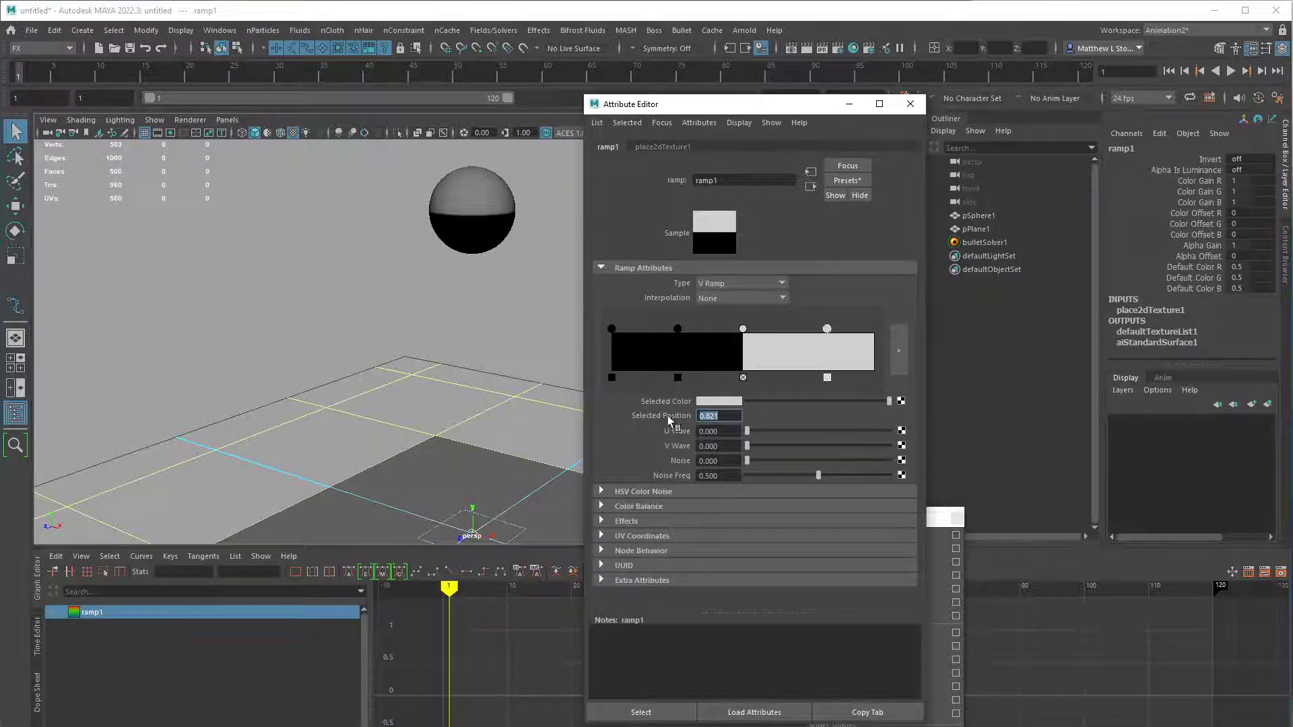
pyautogui.write('0.75')
pyautogui.press('Return')
pyautogui.moveTo(678, 378); pyautogui.dragTo(674, 345)
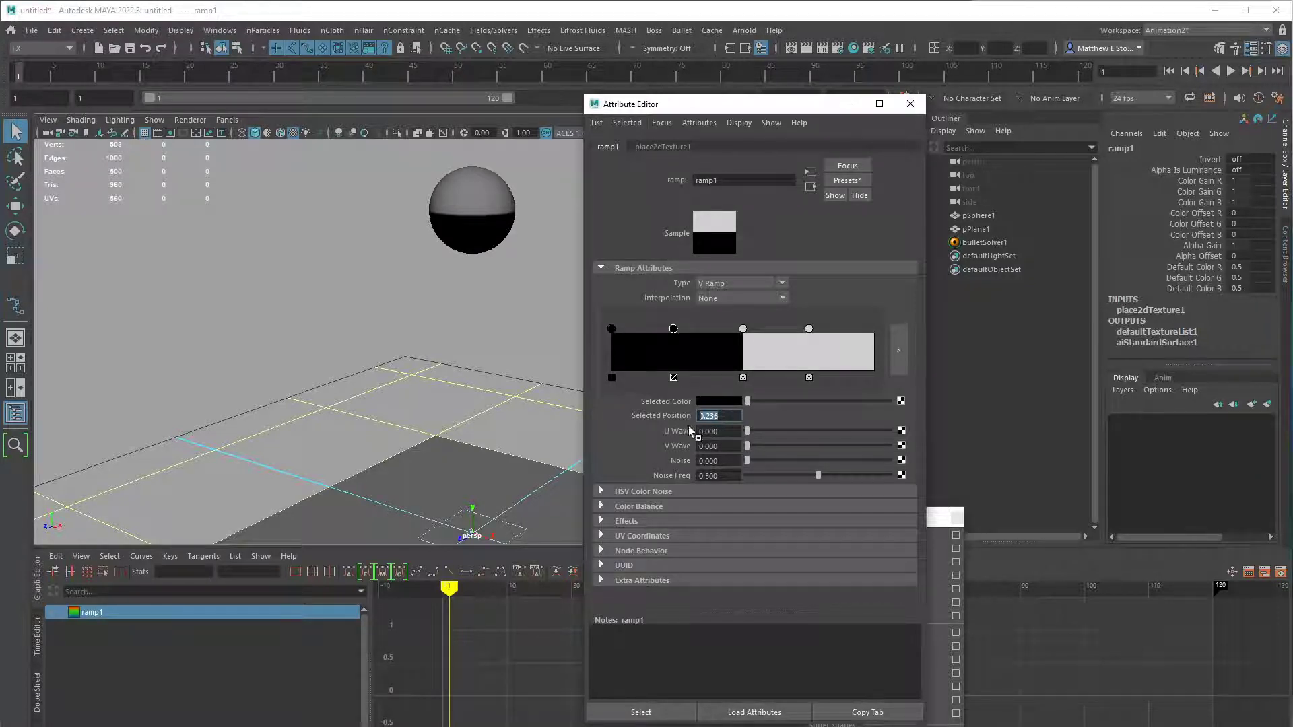
pyautogui.write('1')
pyautogui.press('Return')
pyautogui.moveTo(874, 330); pyautogui.dragTo(682, 330)
pyautogui.write('0.25')
pyautogui.press('Return')
# - Color the ramp entry at position 0.25 yellow and the entry at position 0 red
pyautogui.click(726, 400)
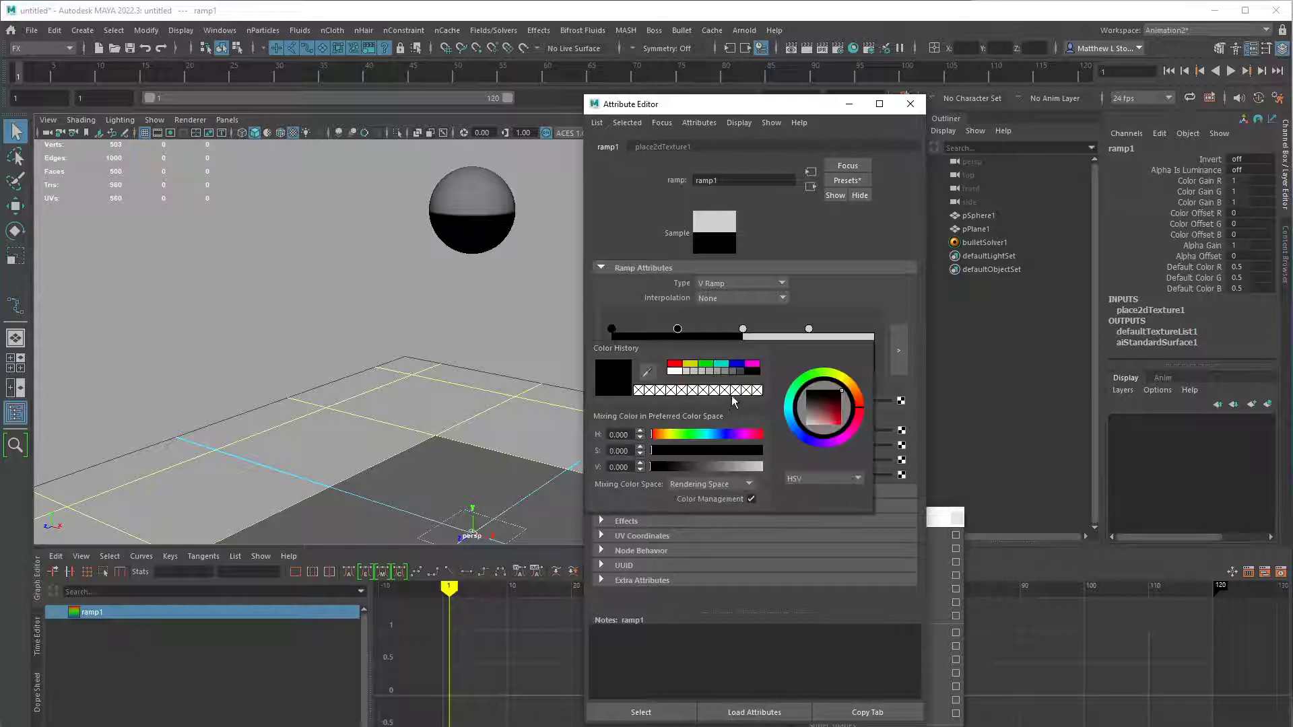
pyautogui.click(690, 365)
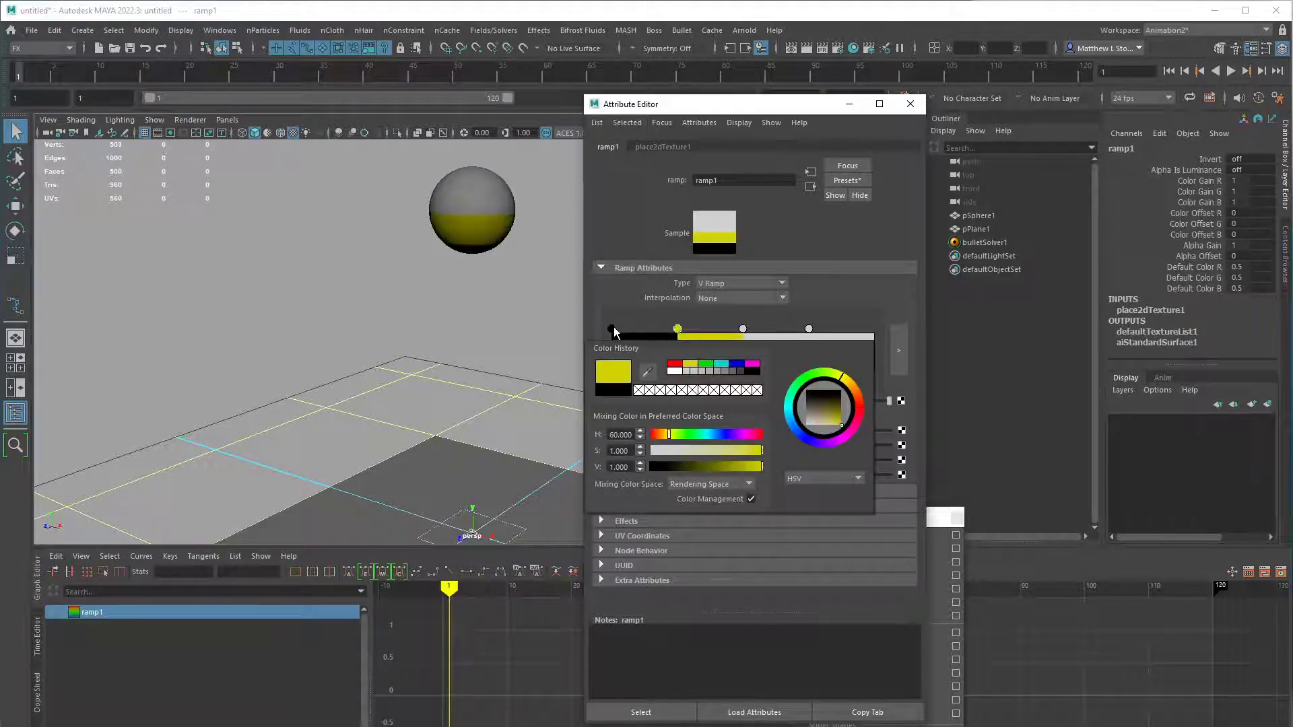
pyautogui.click(612, 328)
pyautogui.click(712, 400)
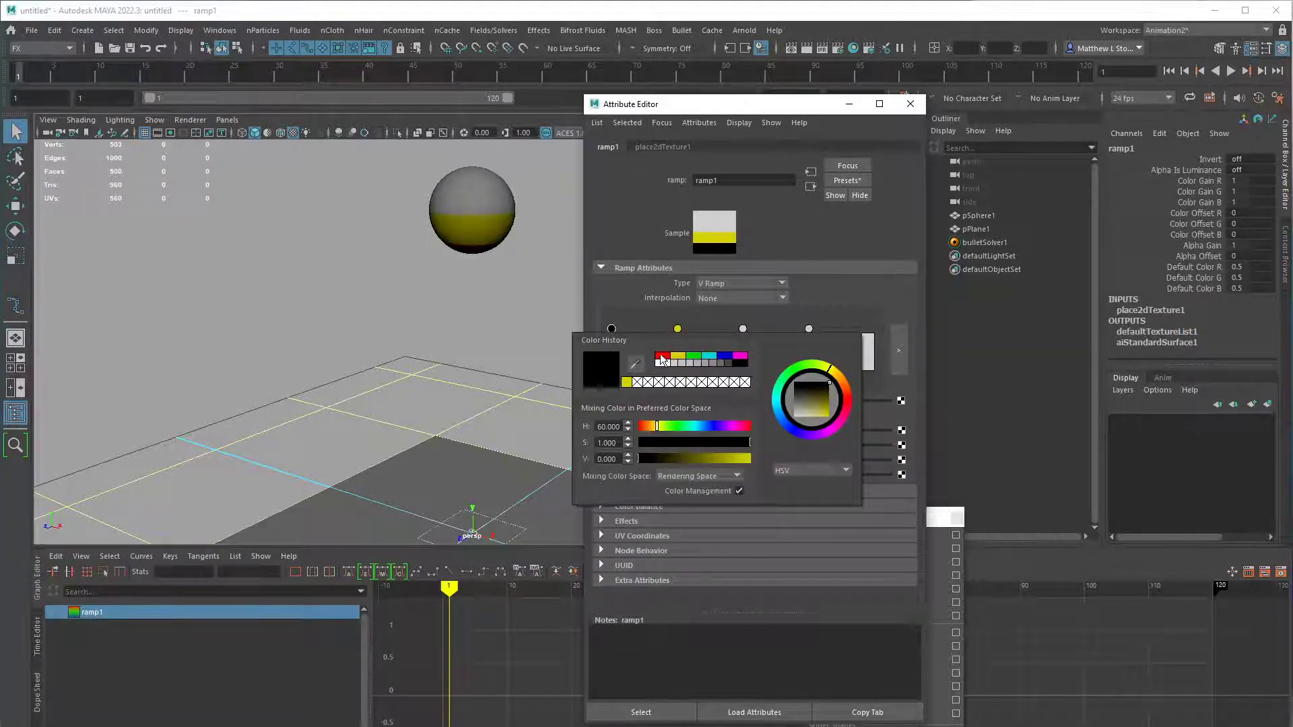
pyautogui.click(663, 360)
# - Color the ramp entry at position 0.5 green and the entry at position 0.75 blue
pyautogui.click(743, 329)
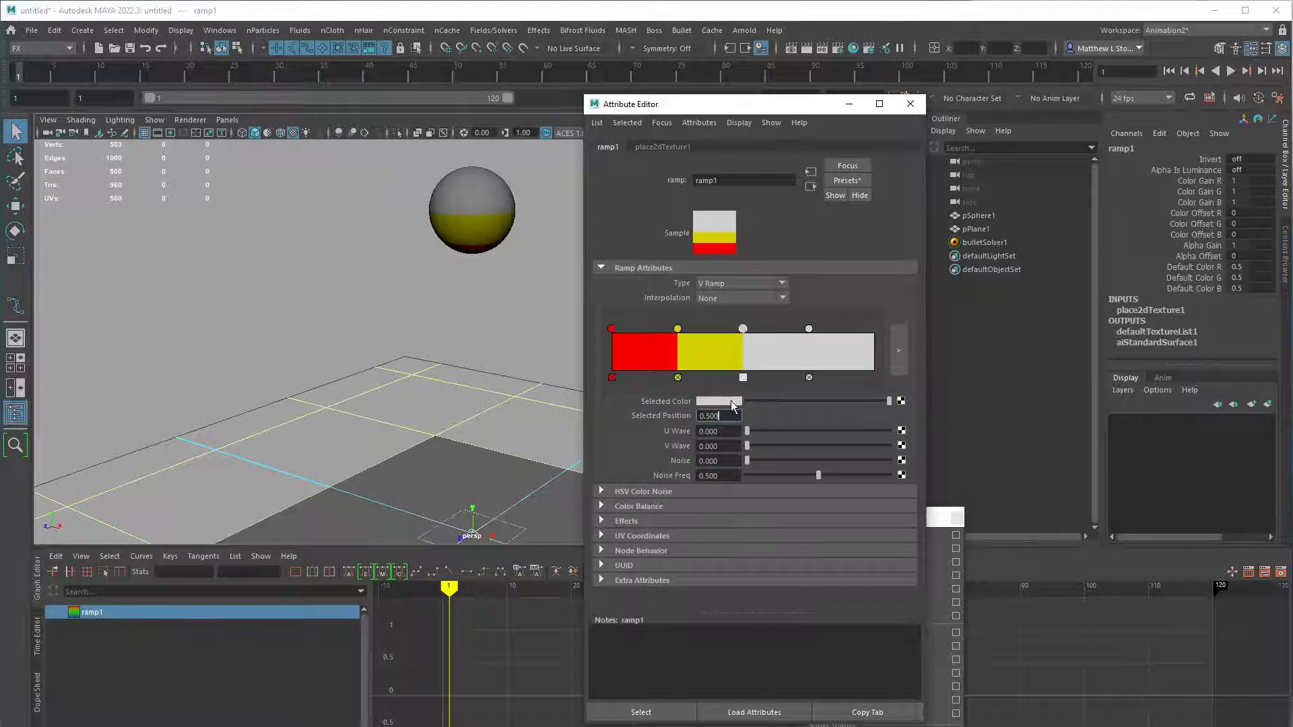
pyautogui.click(732, 403)
pyautogui.click(713, 365)
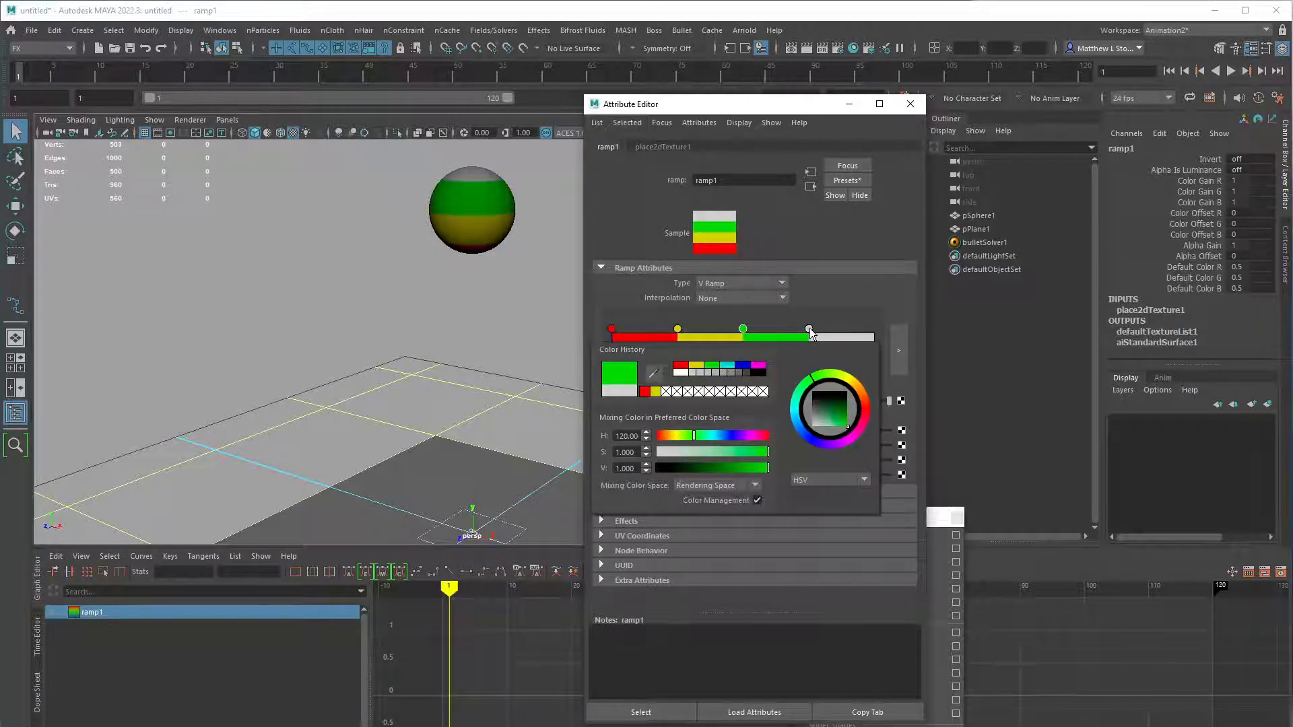
pyautogui.click(809, 330)
pyautogui.click(733, 404)
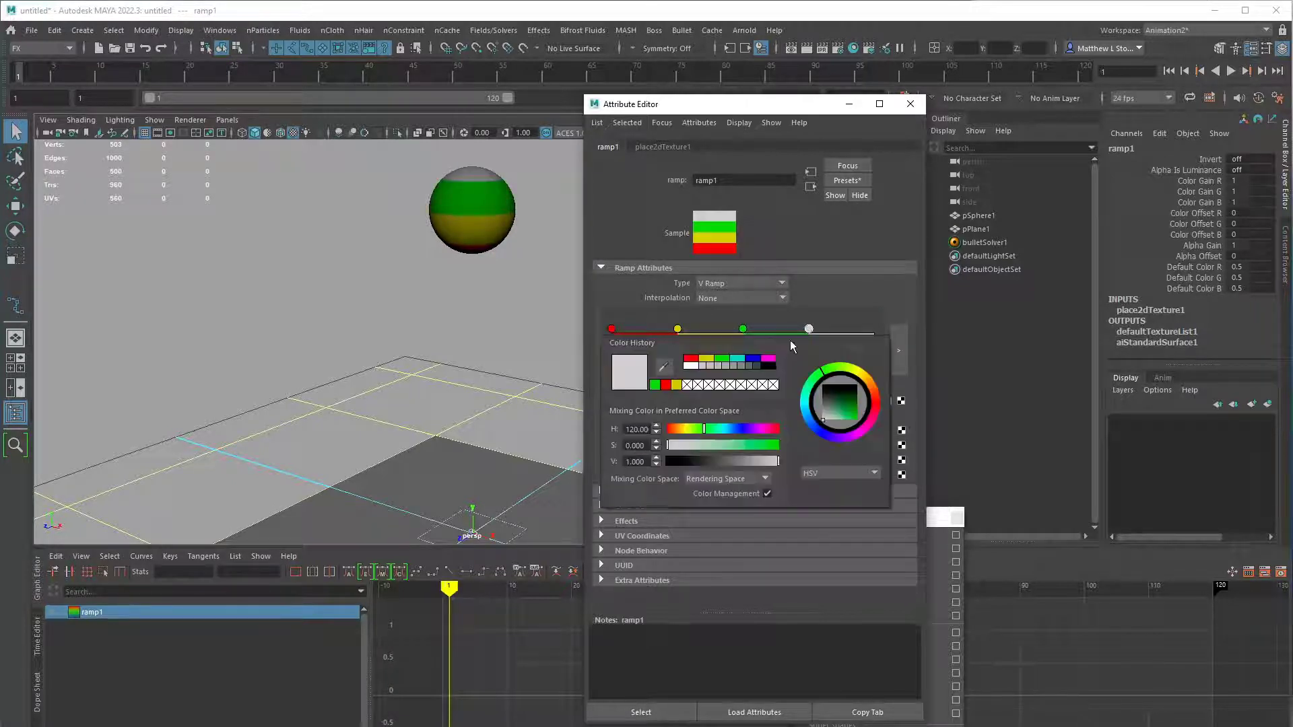
pyautogui.click(758, 360)
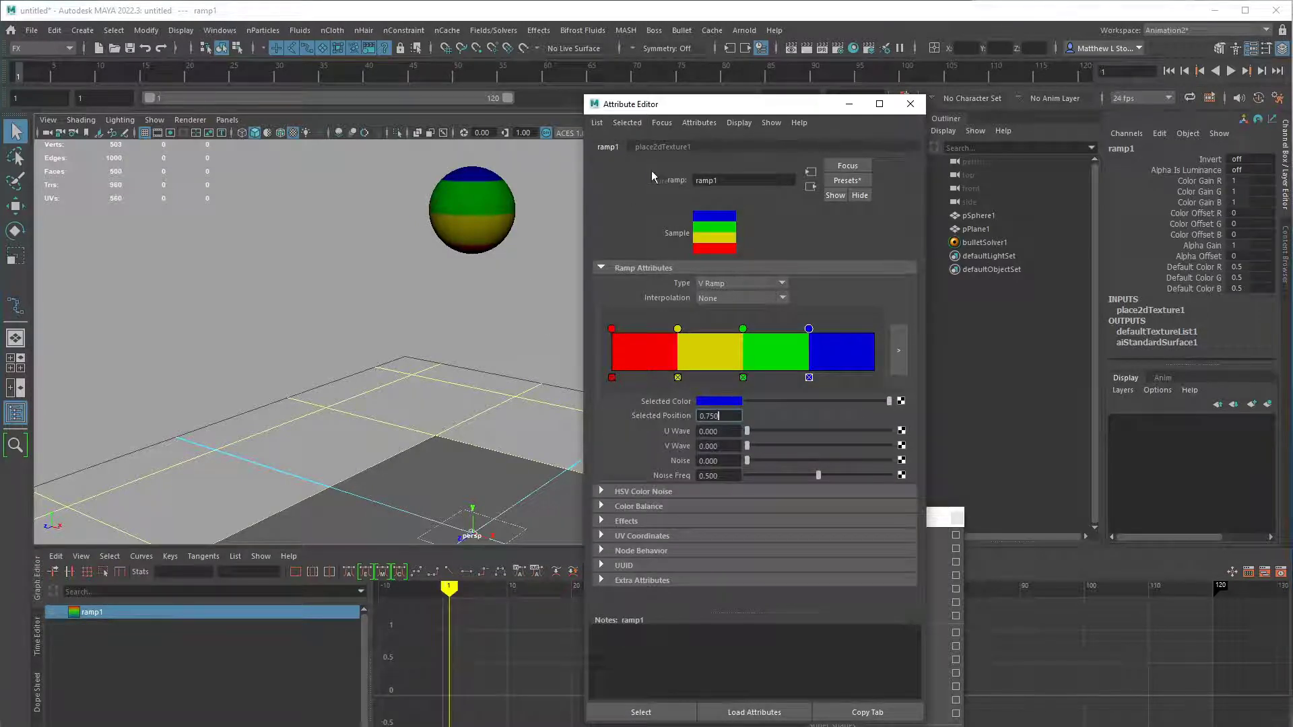
# - Set the ramp texture's placement Repeat UV to 4 by 4
pyautogui.click(662, 146)
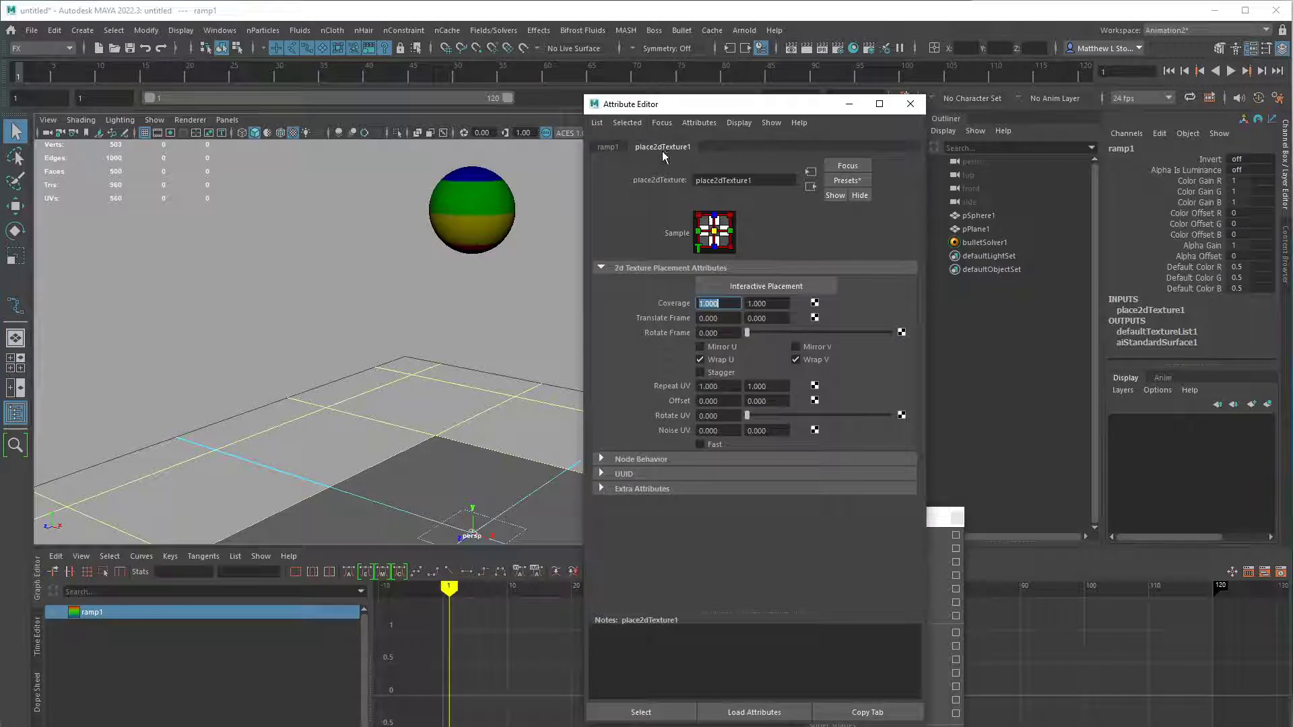
pyautogui.click(700, 386)
pyautogui.write('4')
pyautogui.press('Tab')
pyautogui.write('4')
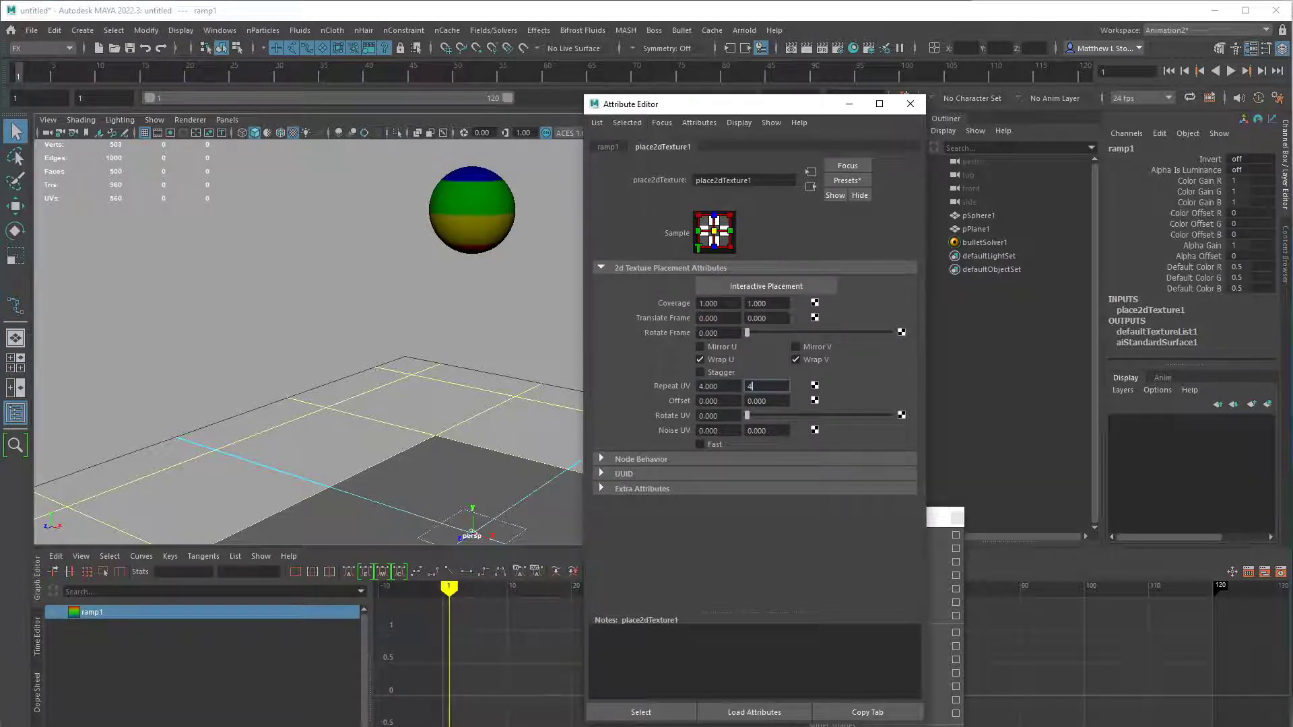
pyautogui.press('Return')
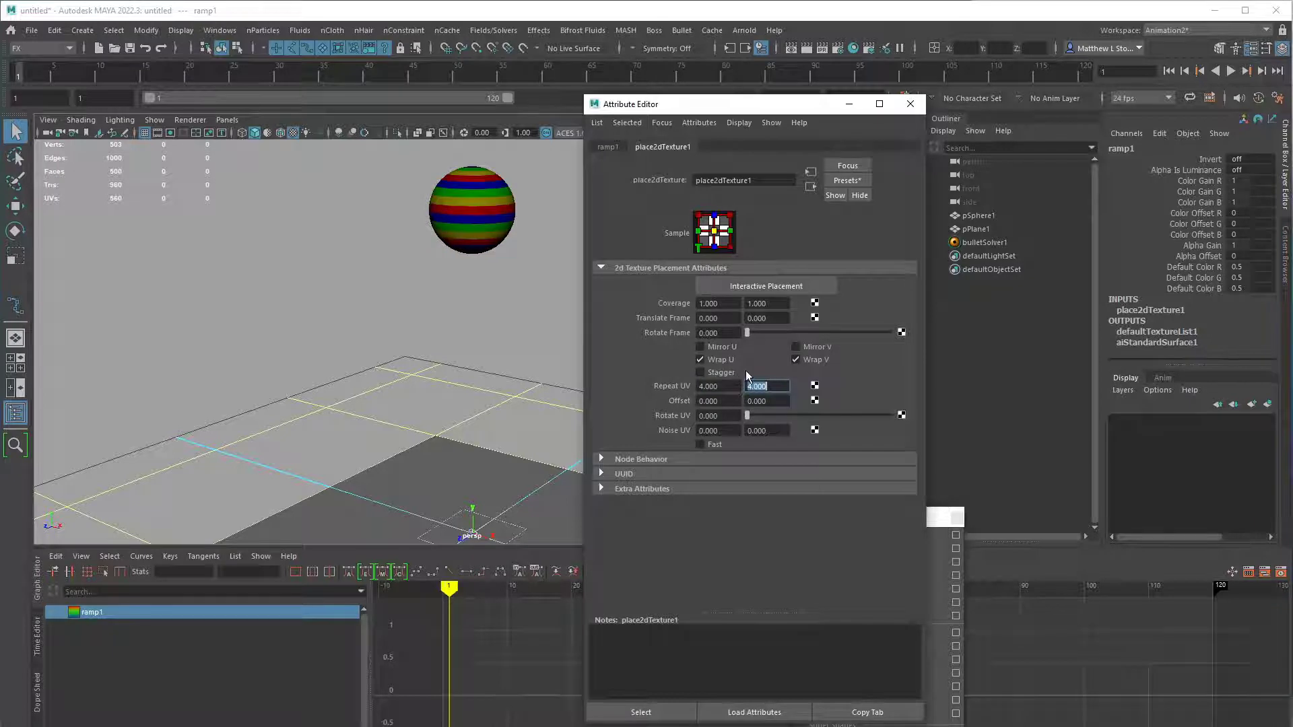
# - Change the ramp type to U Ramp so the sphere's stripes run vertically like a beach ball
pyautogui.click(611, 148)
pyautogui.click(719, 283)
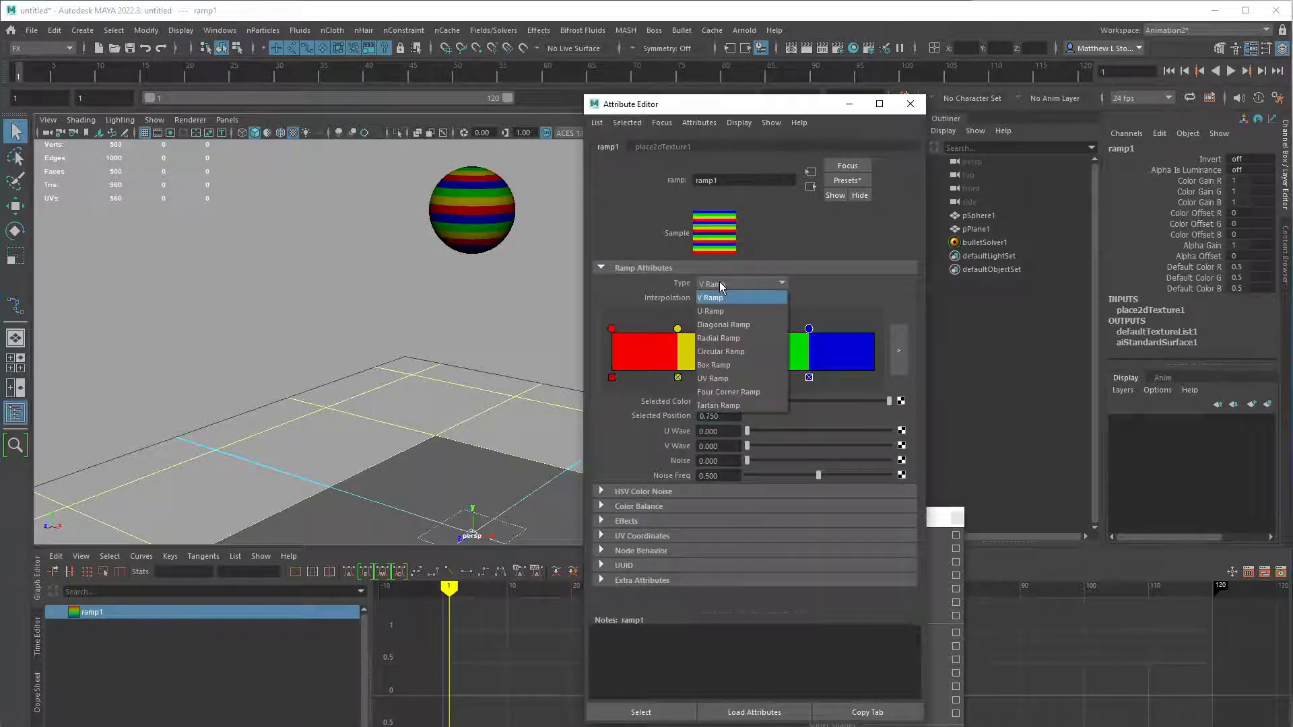
pyautogui.click(719, 304)
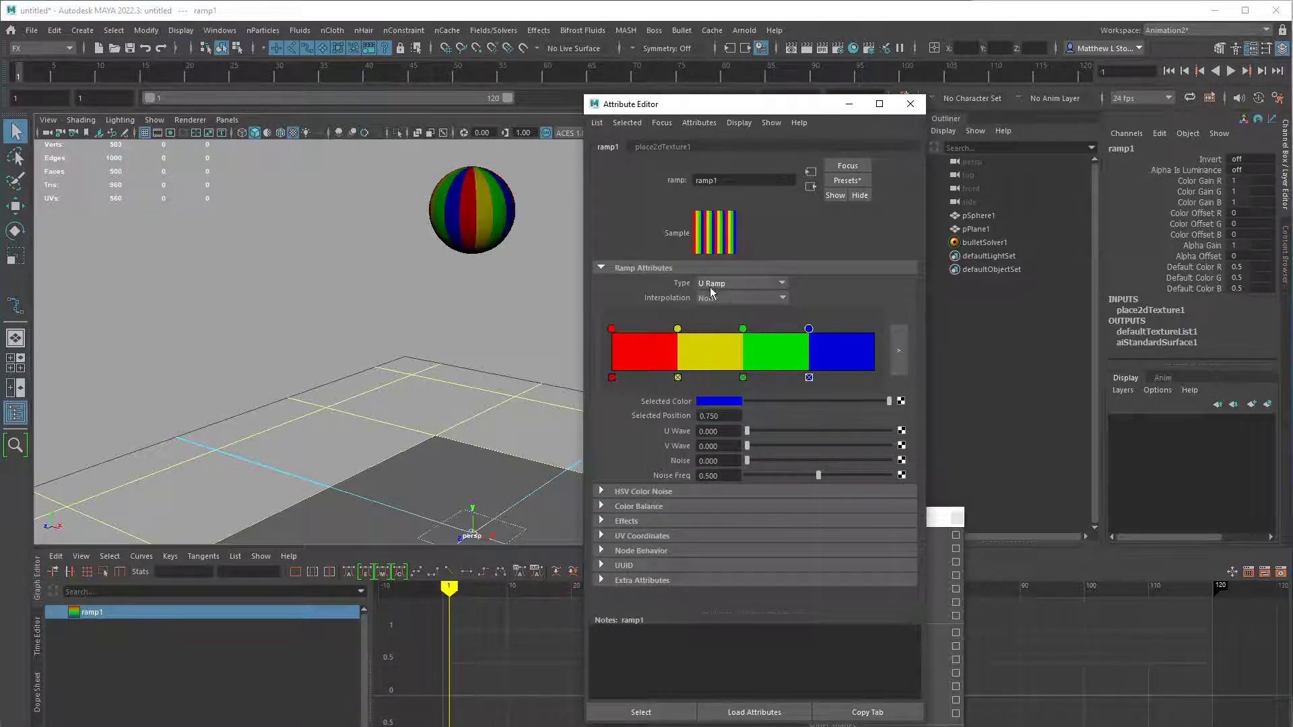
pyautogui.keyDown('alt'); pyautogui.moveTo(526, 276); pyautogui.dragTo(544, 298); pyautogui.keyUp('alt')
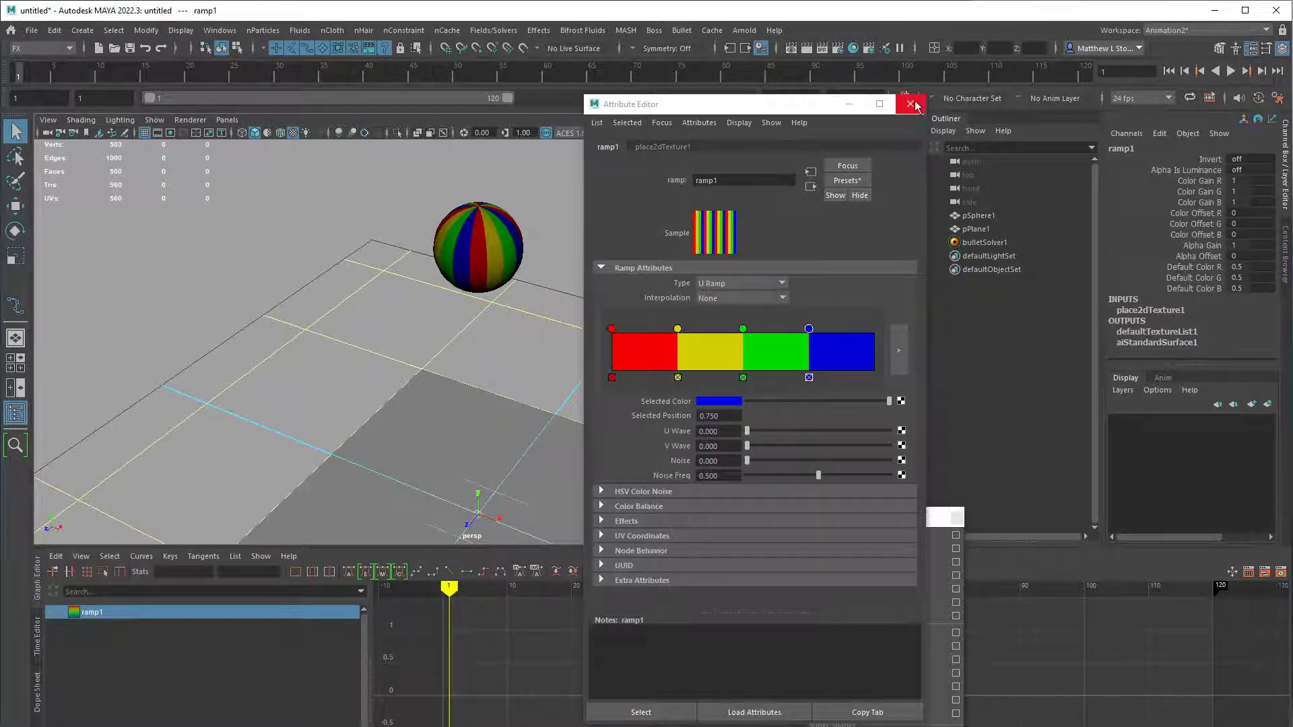
# - Assign a new Arnold aiStandardSurface material to the plane
pyautogui.scroll(-2, 529, 392)
pyautogui.click(482, 369)
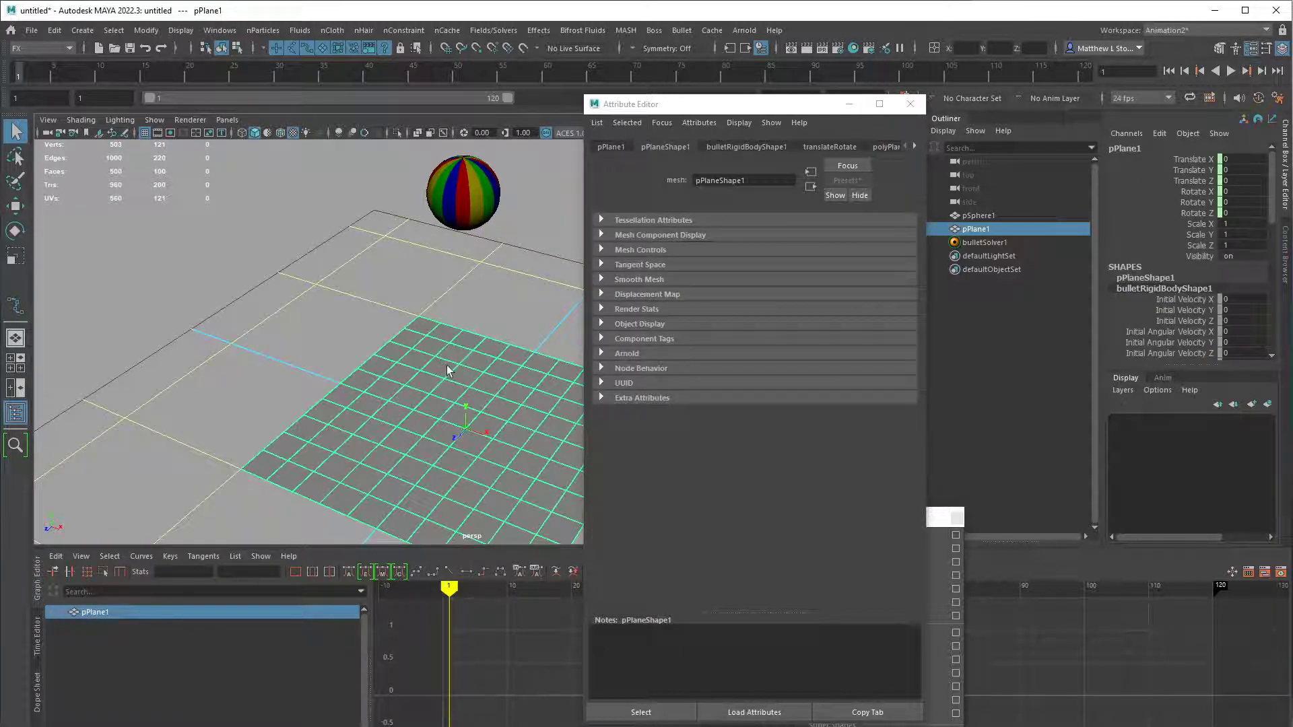
pyautogui.rightClick(447, 368)
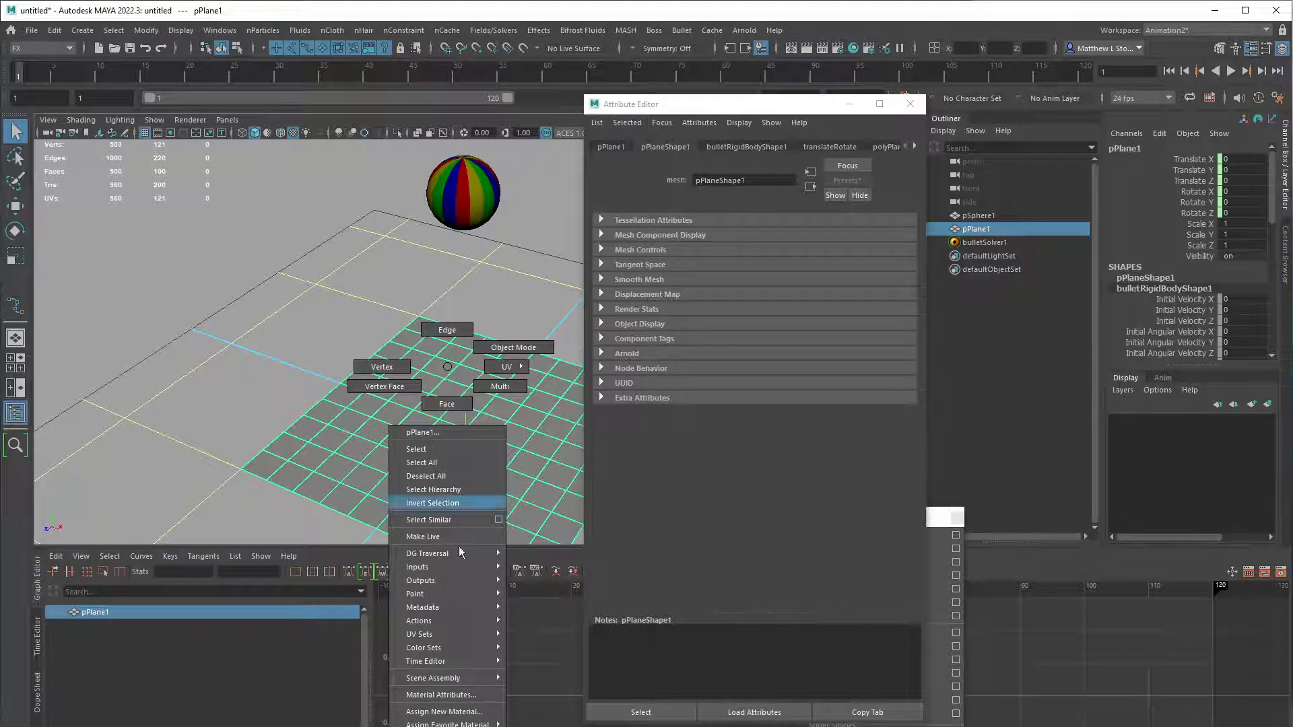
pyautogui.click(444, 712)
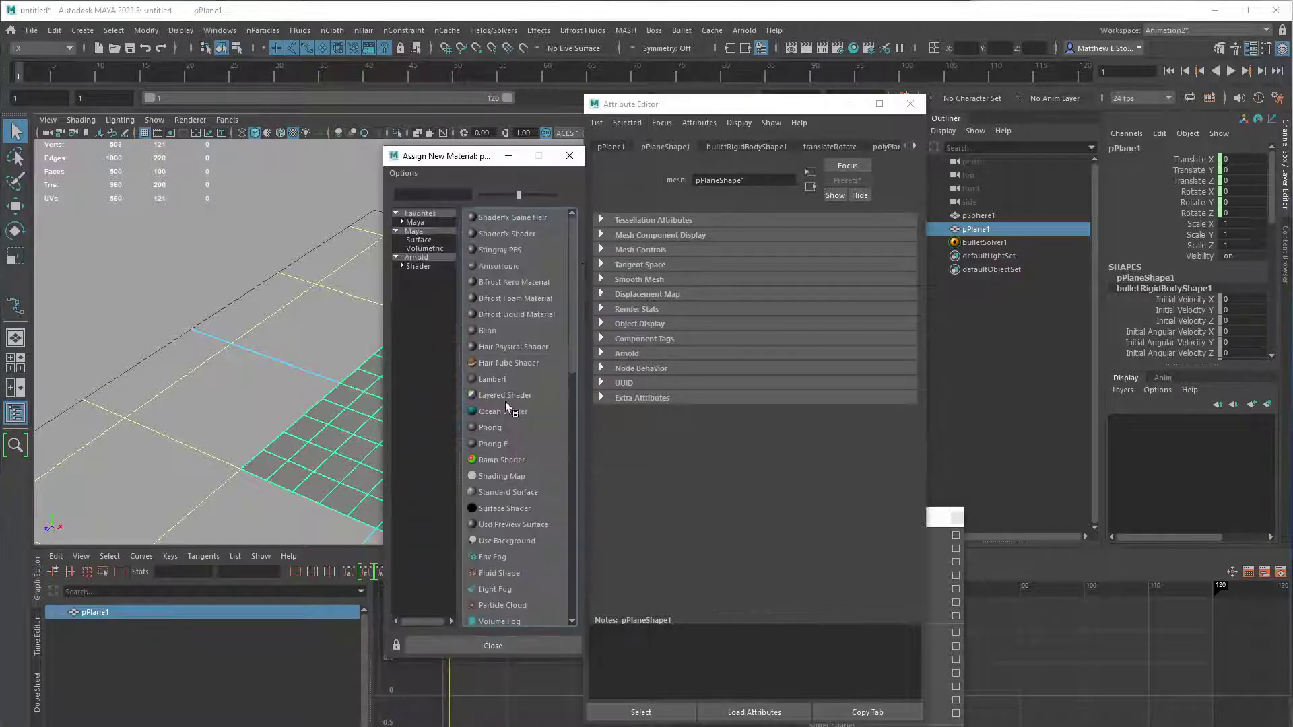
pyautogui.click(430, 266)
pyautogui.click(503, 445)
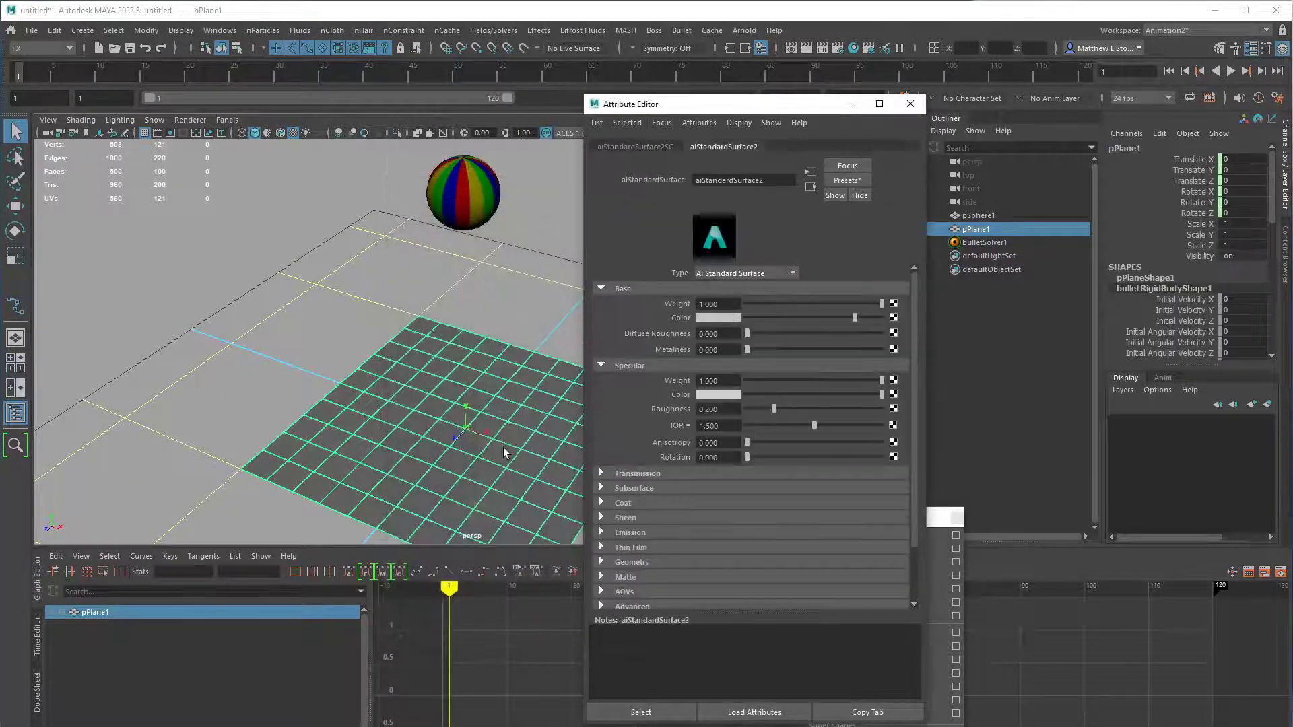
# - Connect a Checker texture to the base color of the plane's aiStandardSurface material
pyautogui.click(894, 317)
pyautogui.click(625, 408)
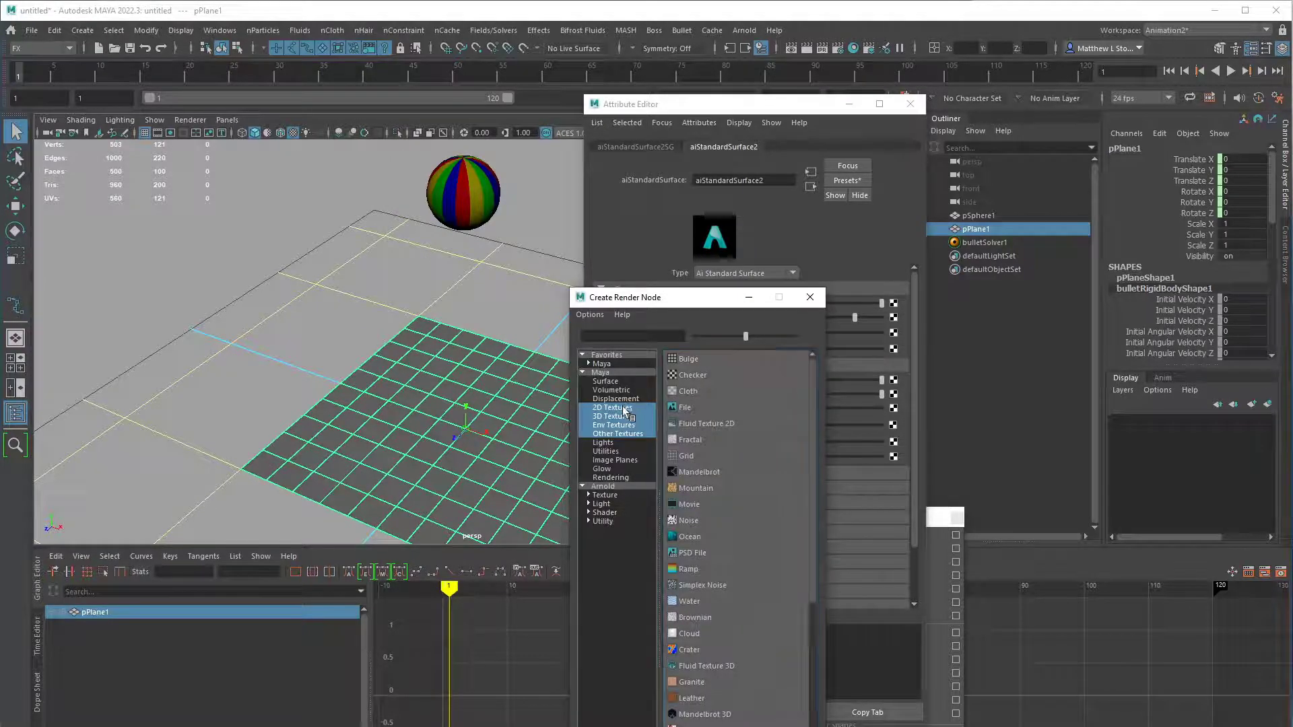
pyautogui.click(704, 374)
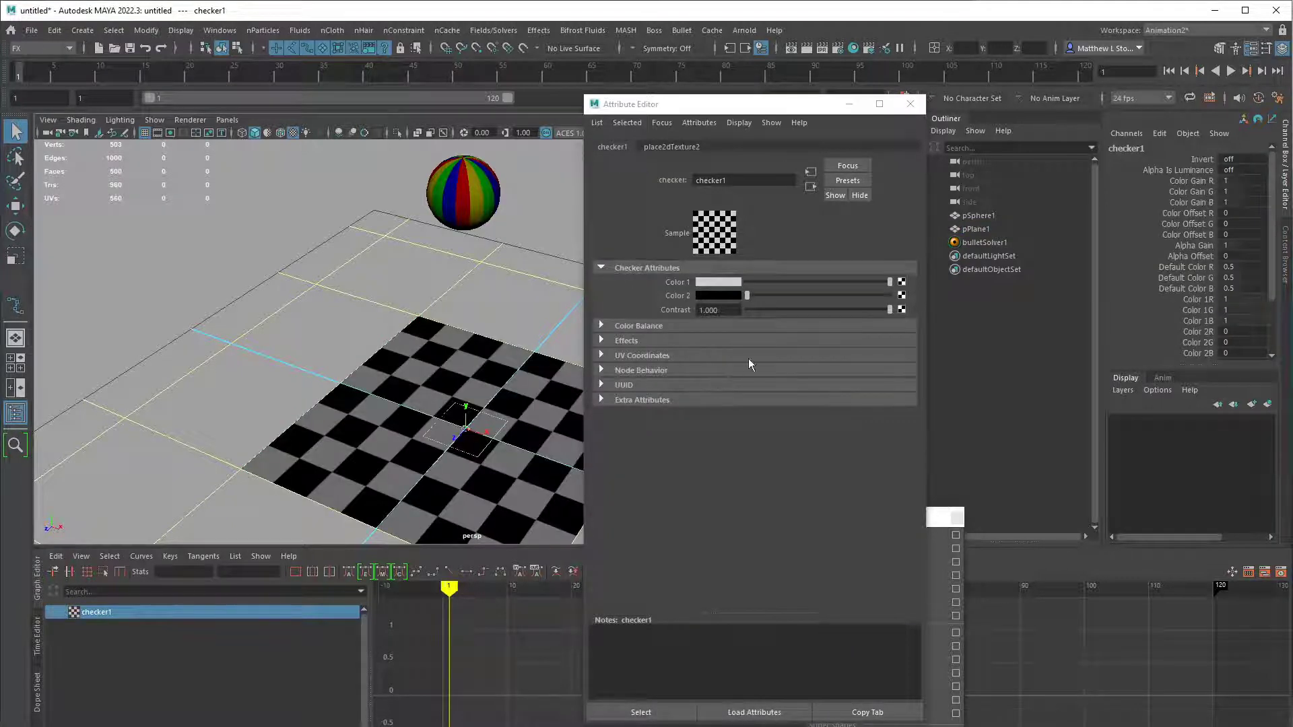
# - Set the checker texture's placement Repeat UV to 10 by 10 and close its attributes
pyautogui.click(671, 146)
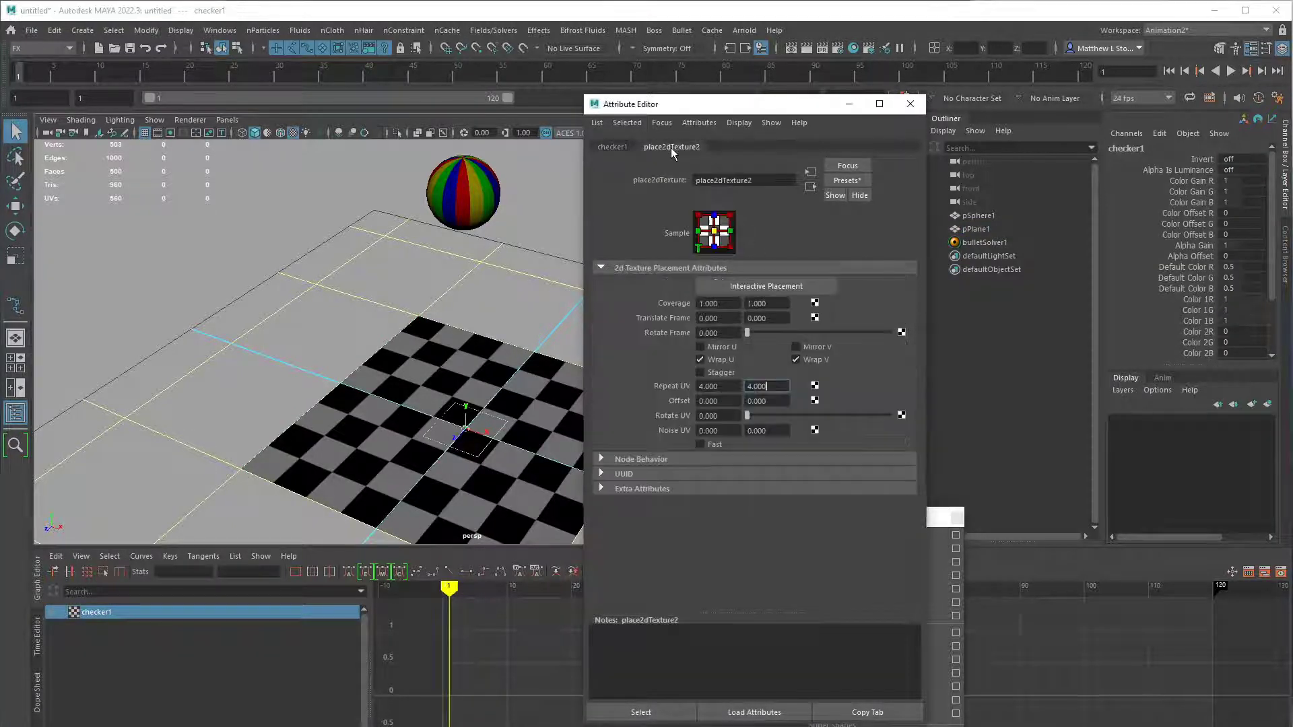
pyautogui.moveTo(723, 386); pyautogui.dragTo(694, 393)
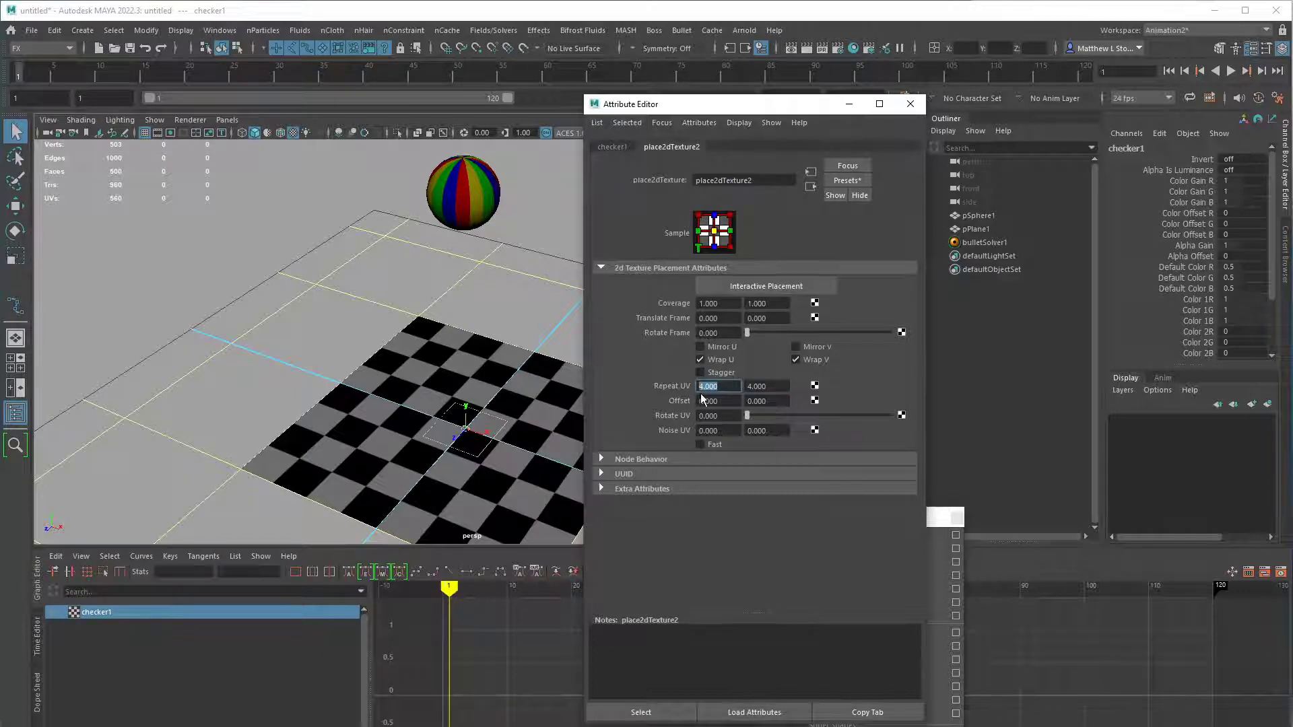
pyautogui.write('10')
pyautogui.press('Tab')
pyautogui.write('10')
pyautogui.press('Return')
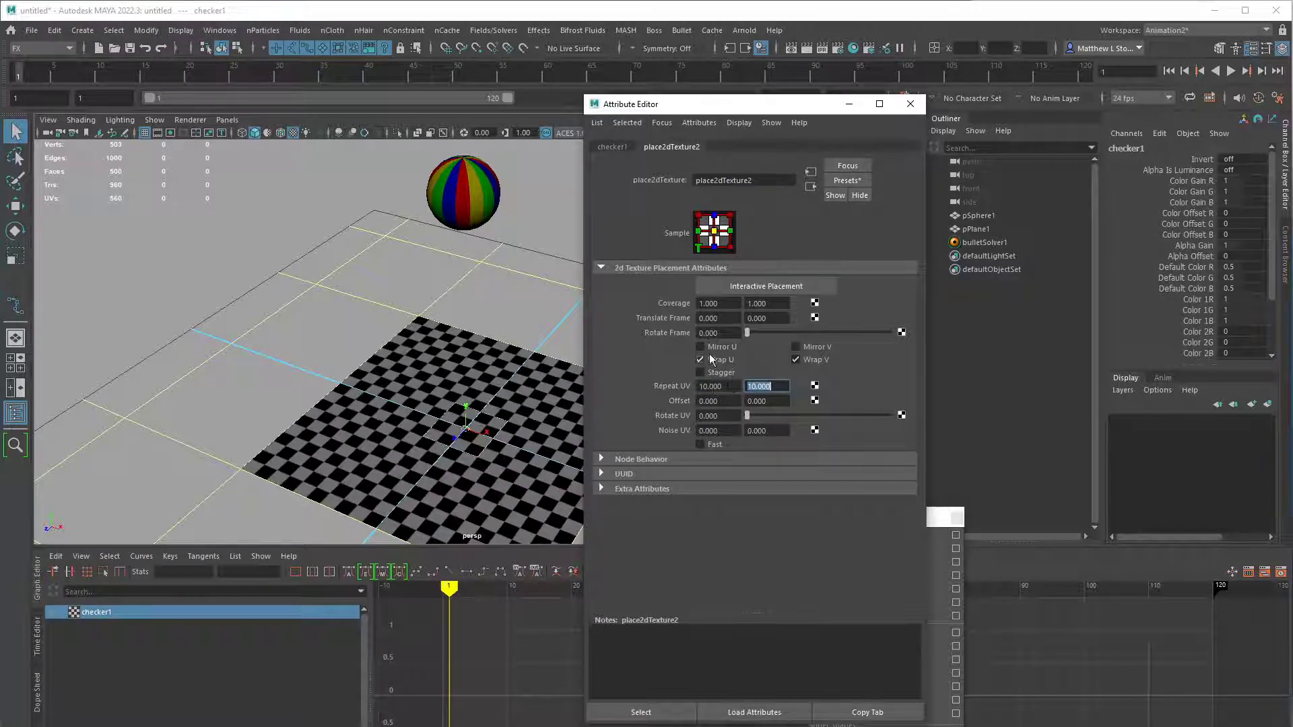
pyautogui.keyDown('alt'); pyautogui.moveTo(539, 325); pyautogui.dragTo(507, 337); pyautogui.keyUp('alt')
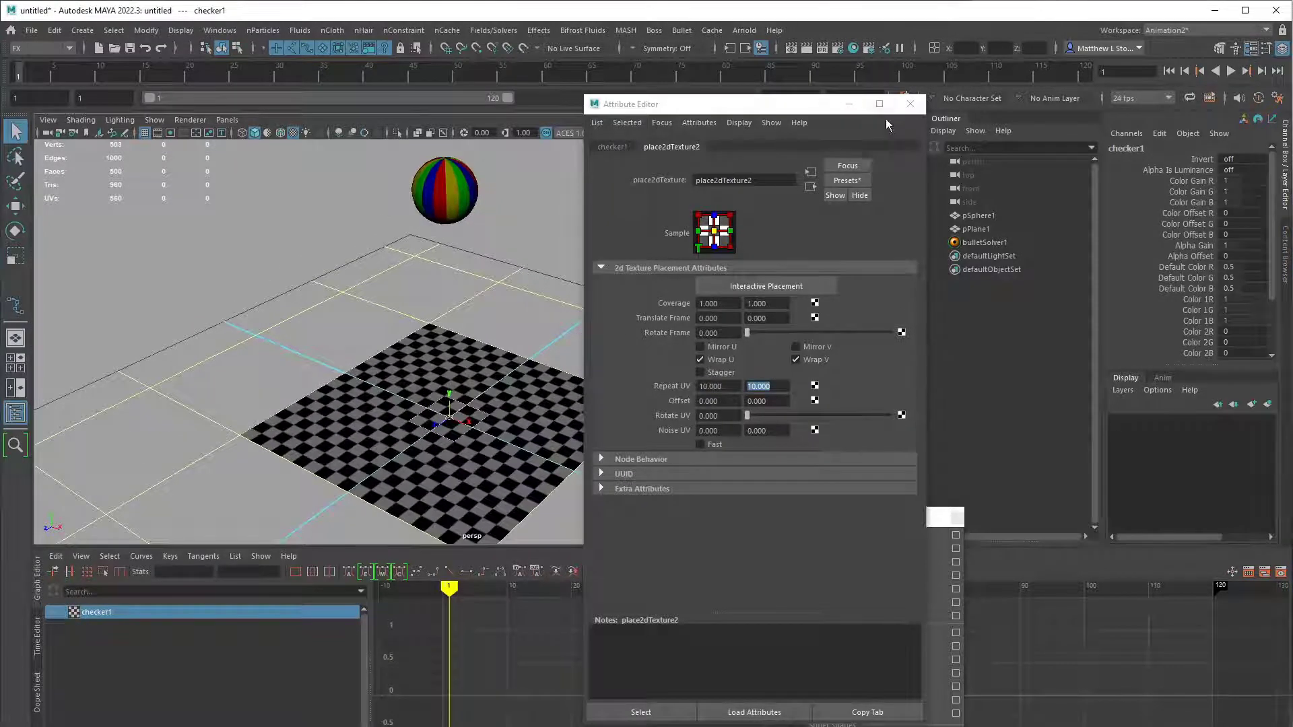
pyautogui.keyDown('alt'); pyautogui.moveTo(457, 372); pyautogui.dragTo(469, 409); pyautogui.keyUp('alt')
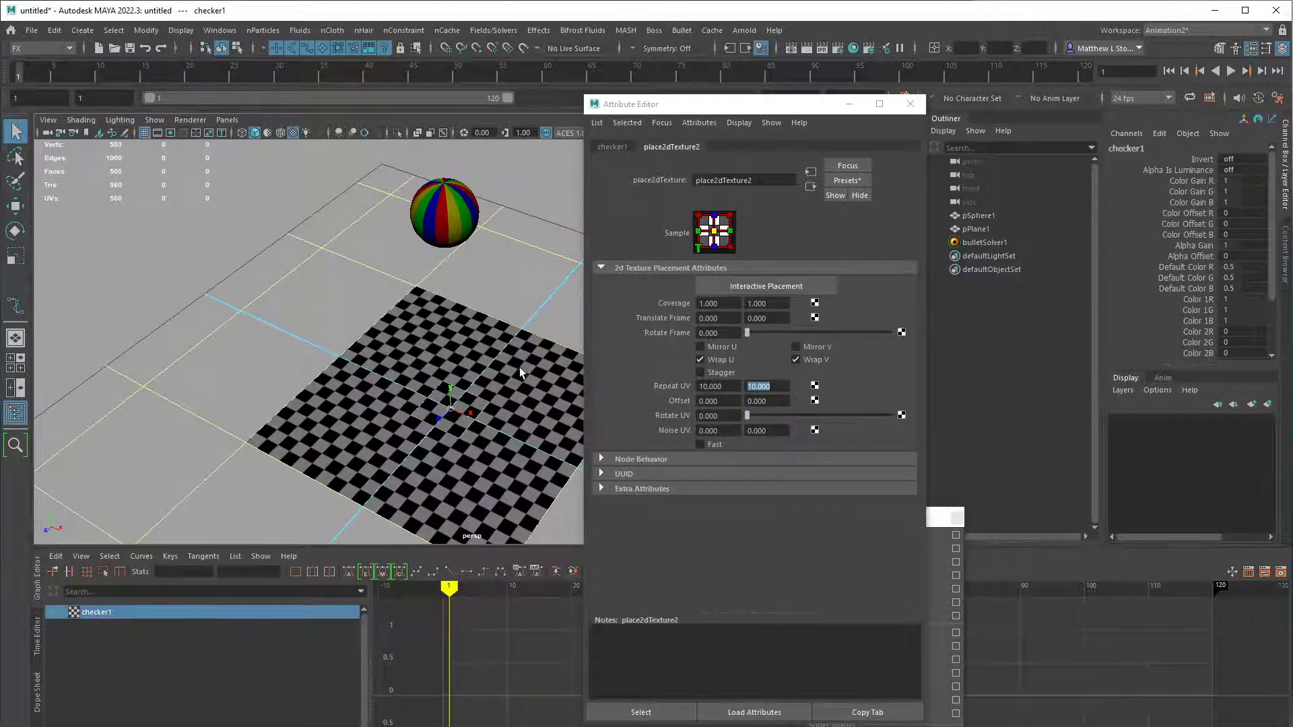
pyautogui.keyDown('alt'); pyautogui.moveTo(517, 370); pyautogui.dragTo(513, 353); pyautogui.keyUp('alt')
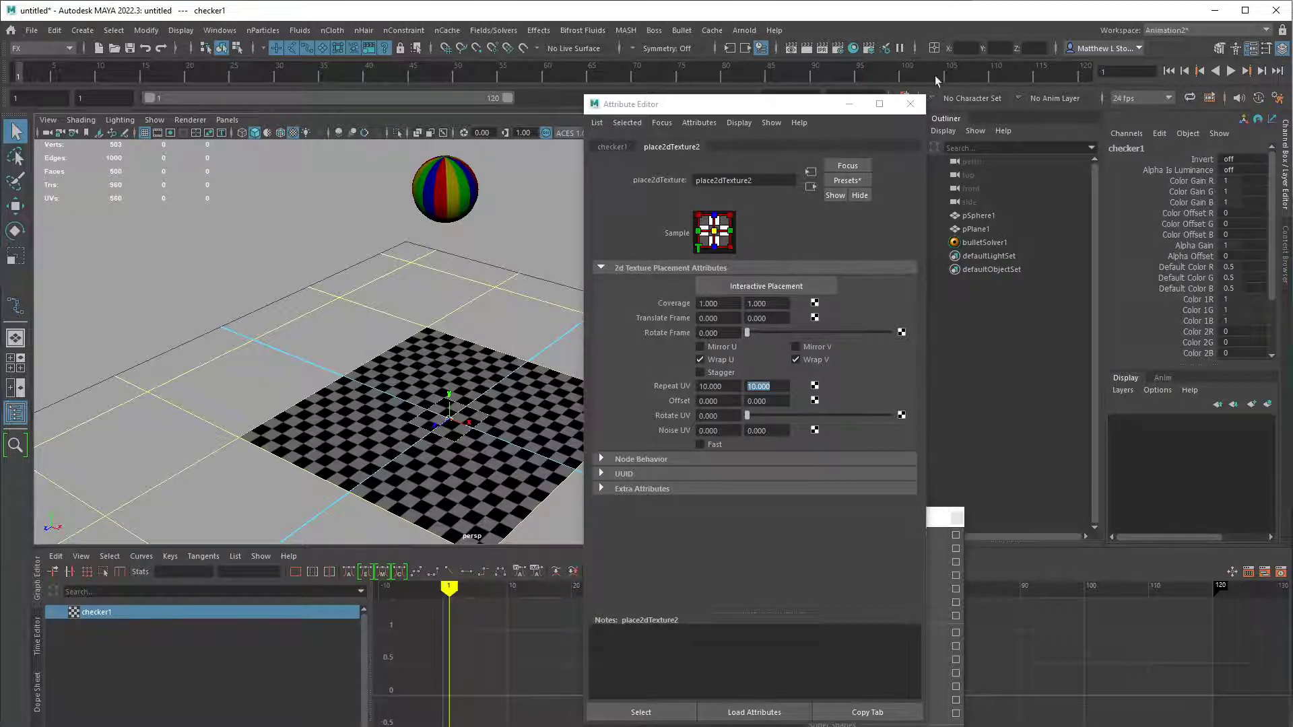
pyautogui.click(910, 103)
# - Create a directional light in the scene
pyautogui.moveTo(778, 188); pyautogui.dragTo(760, 518)
pyautogui.keyDown('alt'); pyautogui.moveTo(667, 432); pyautogui.dragTo(597, 297); pyautogui.keyUp('alt')
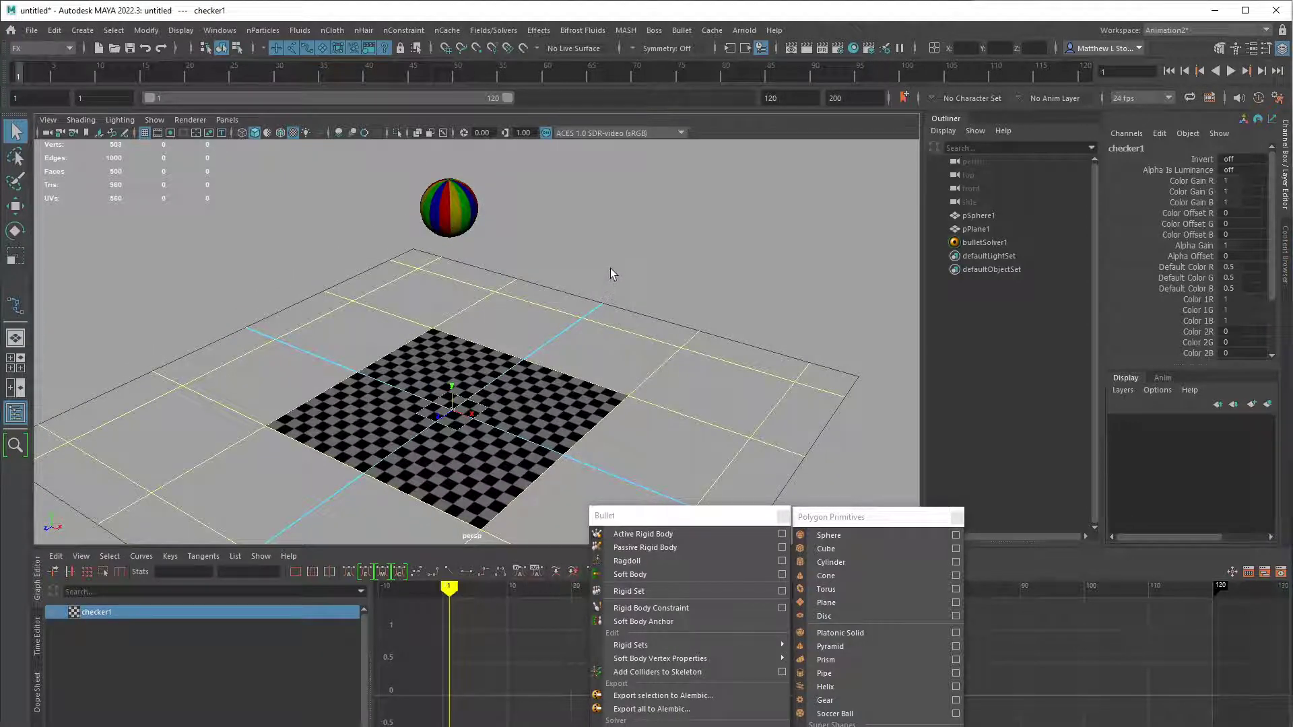
pyautogui.click(58, 31)
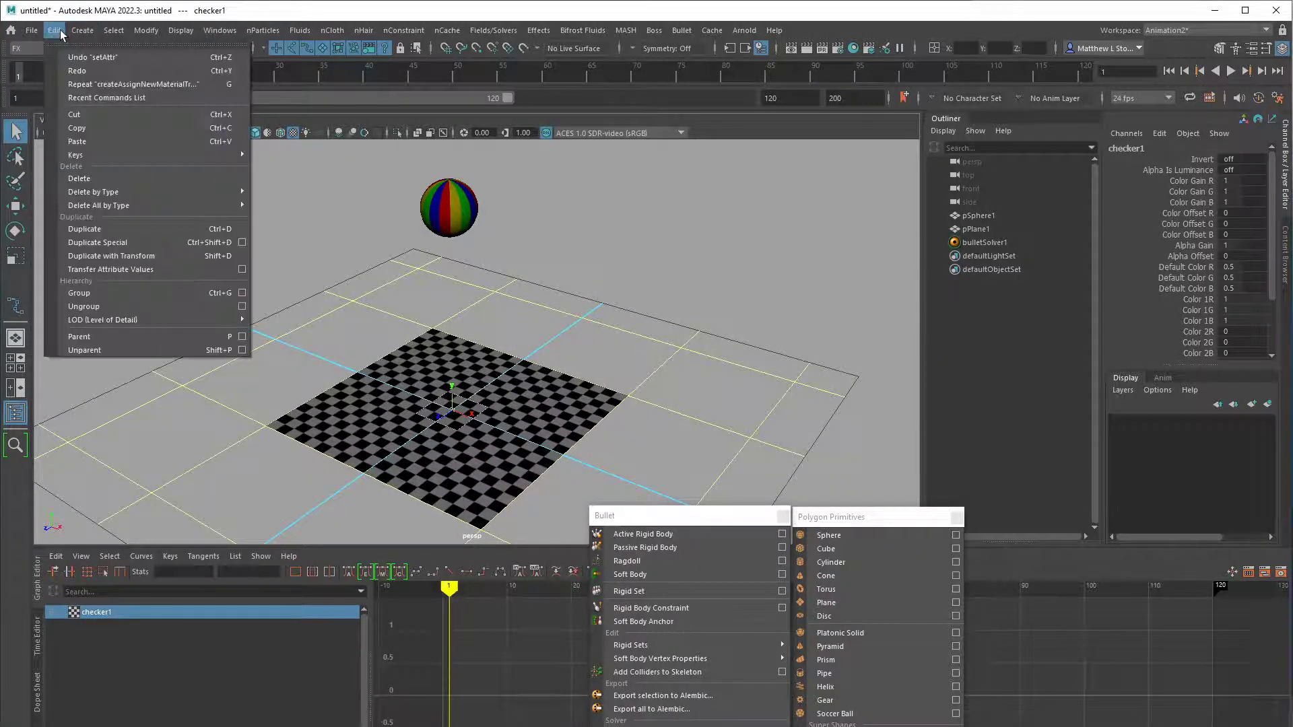
pyautogui.moveTo(83, 34)
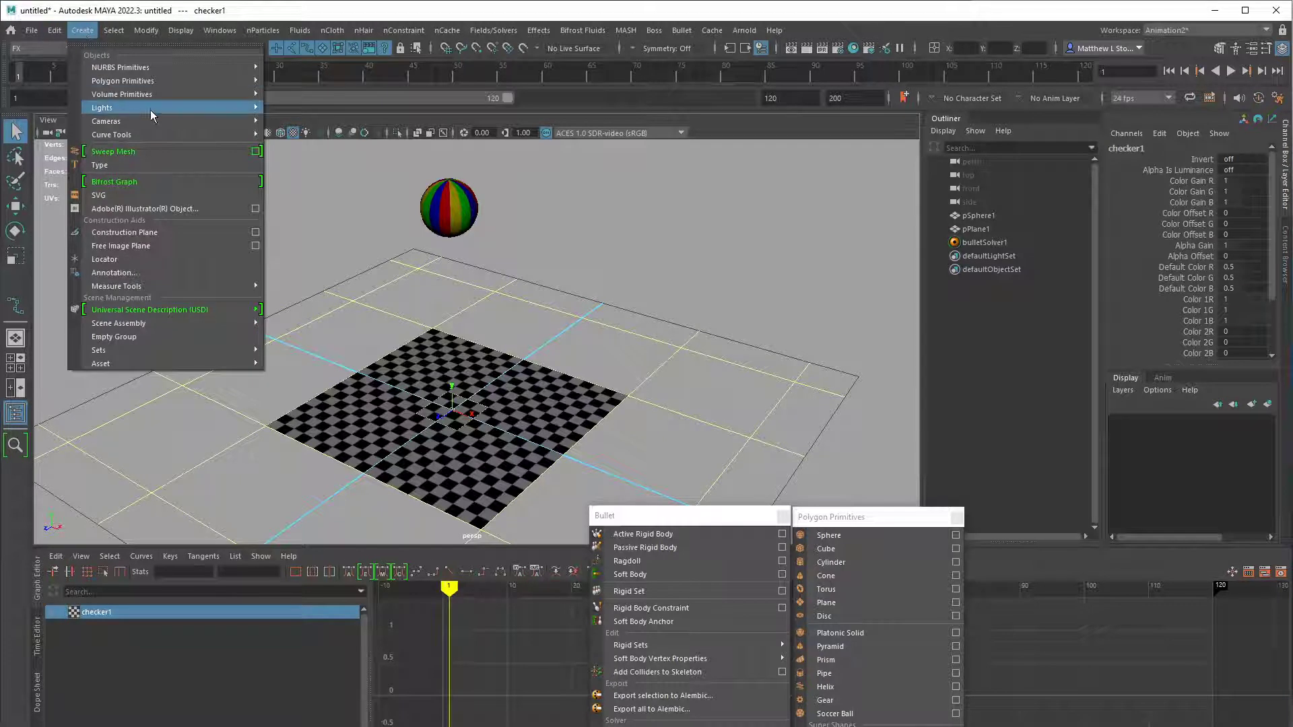
pyautogui.moveTo(157, 108)
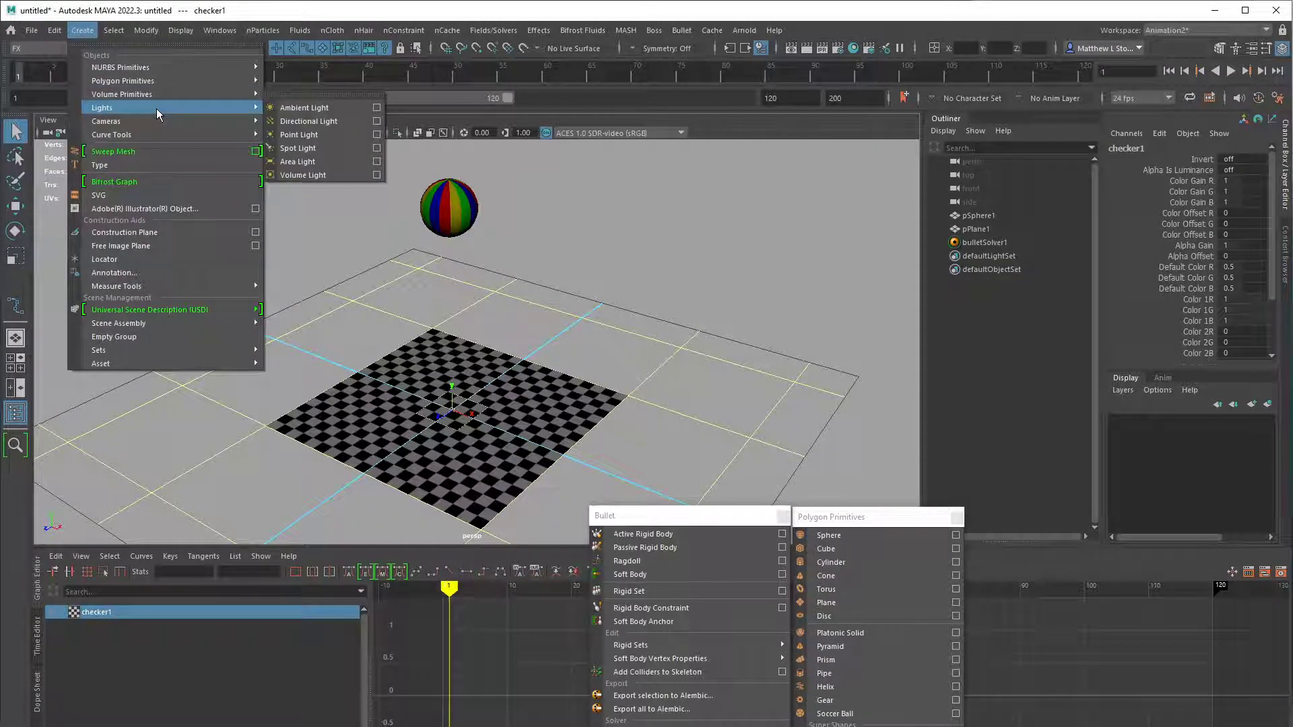
pyautogui.click(331, 123)
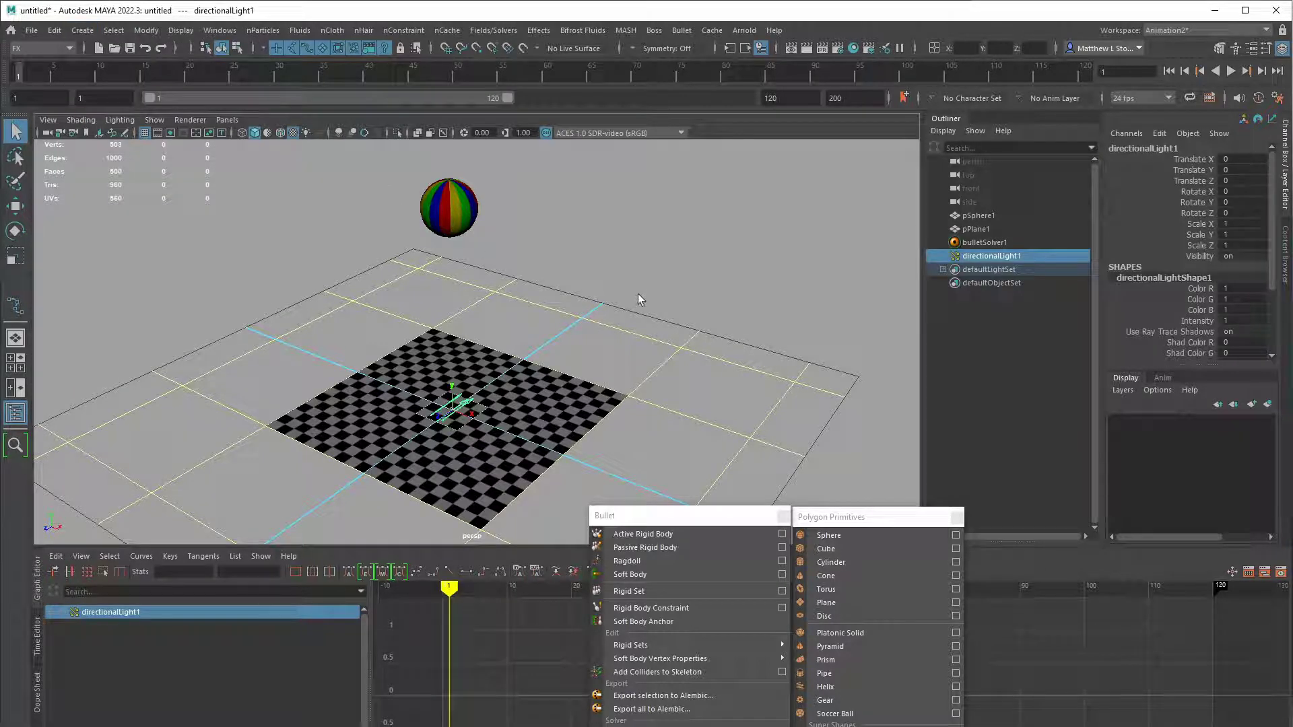
# - Light the viewport with all scene lights and rotate the directional light to about -105 degrees in X so it shines down on the plane
pyautogui.press('7')
pyautogui.press('e')
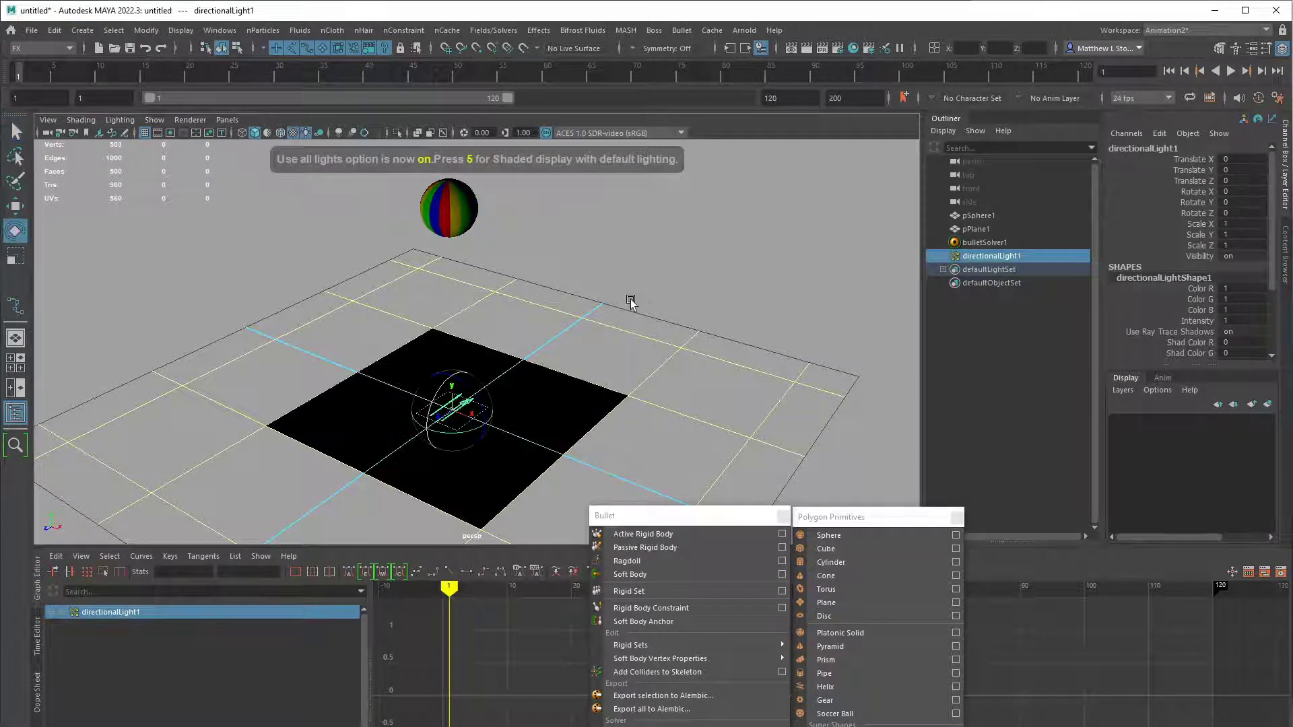
pyautogui.moveTo(436, 414)
pyautogui.mouseDown()
pyautogui.moveTo(446, 379)
pyautogui.moveTo(429, 408)
pyautogui.mouseUp()
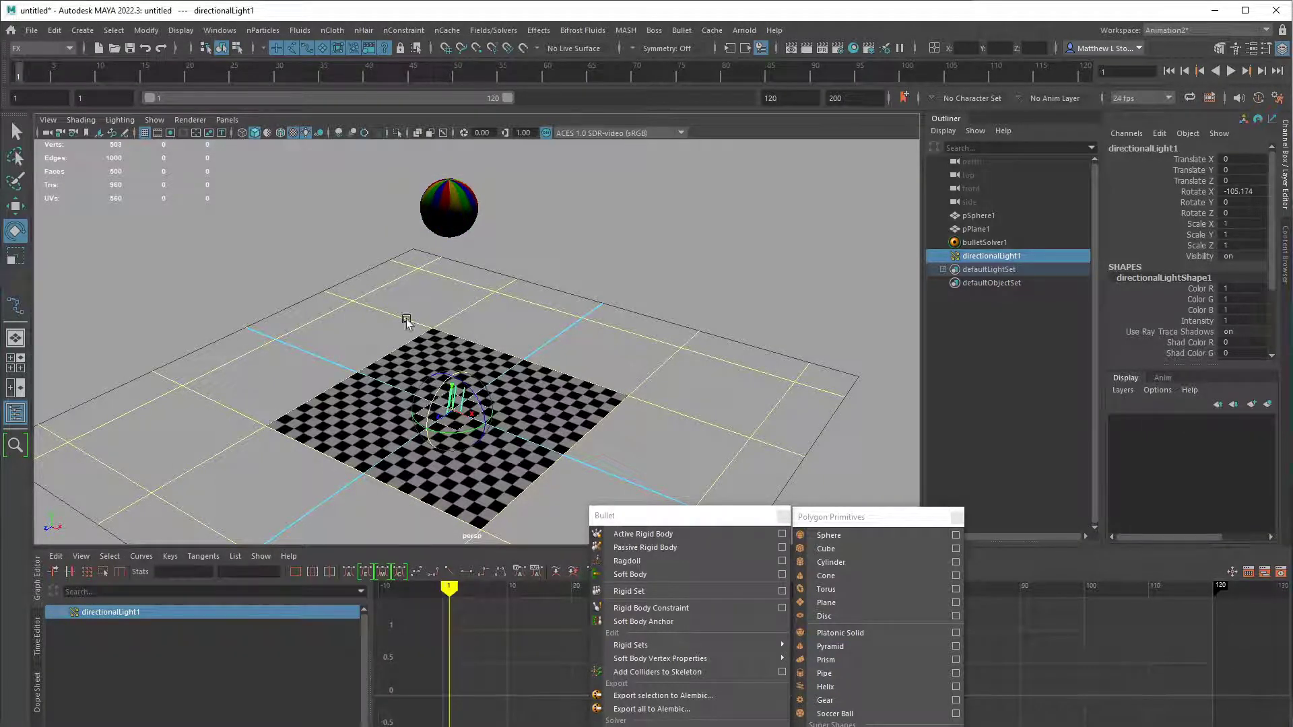
# - Enable shadows in the perspective viewport and check the sphere's shadow on the plane
pyautogui.click(118, 120)
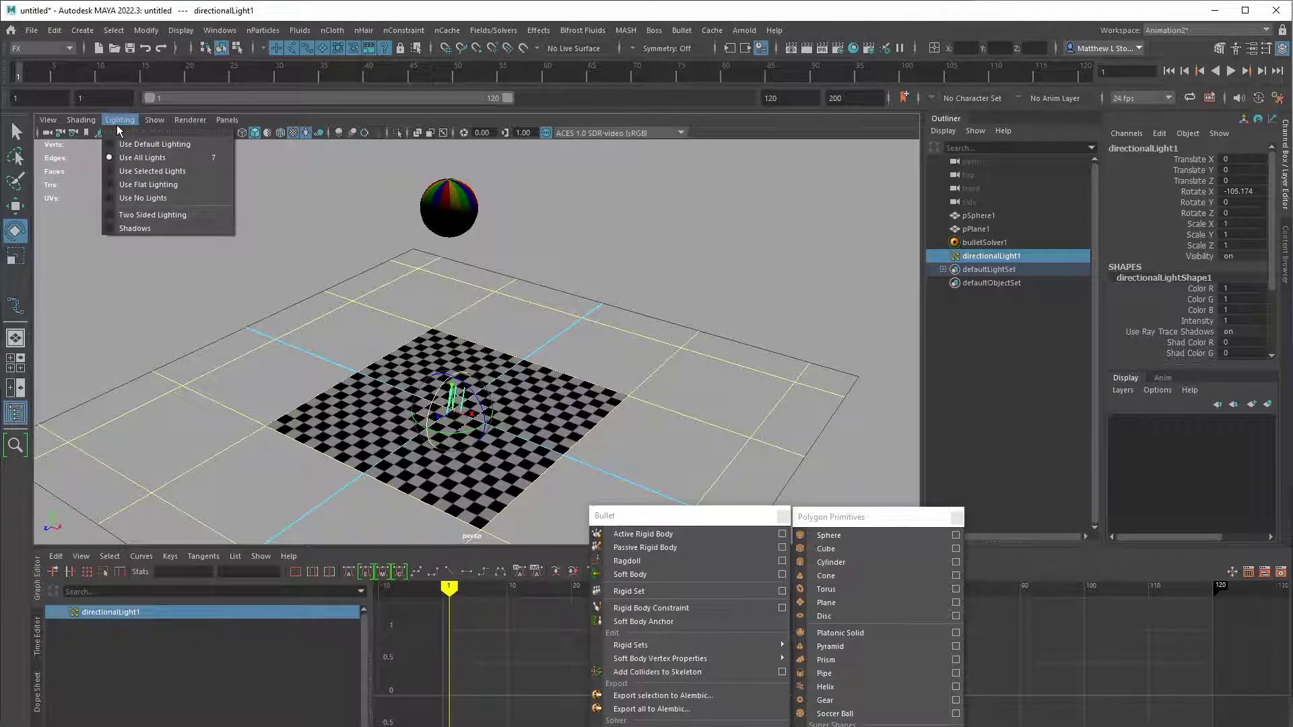
pyautogui.click(138, 227)
pyautogui.keyDown('alt'); pyautogui.moveTo(350, 328); pyautogui.dragTo(315, 326); pyautogui.keyUp('alt')
pyautogui.keyDown('alt'); pyautogui.moveTo(527, 391); pyautogui.dragTo(631, 359, button='right'); pyautogui.keyUp('alt')
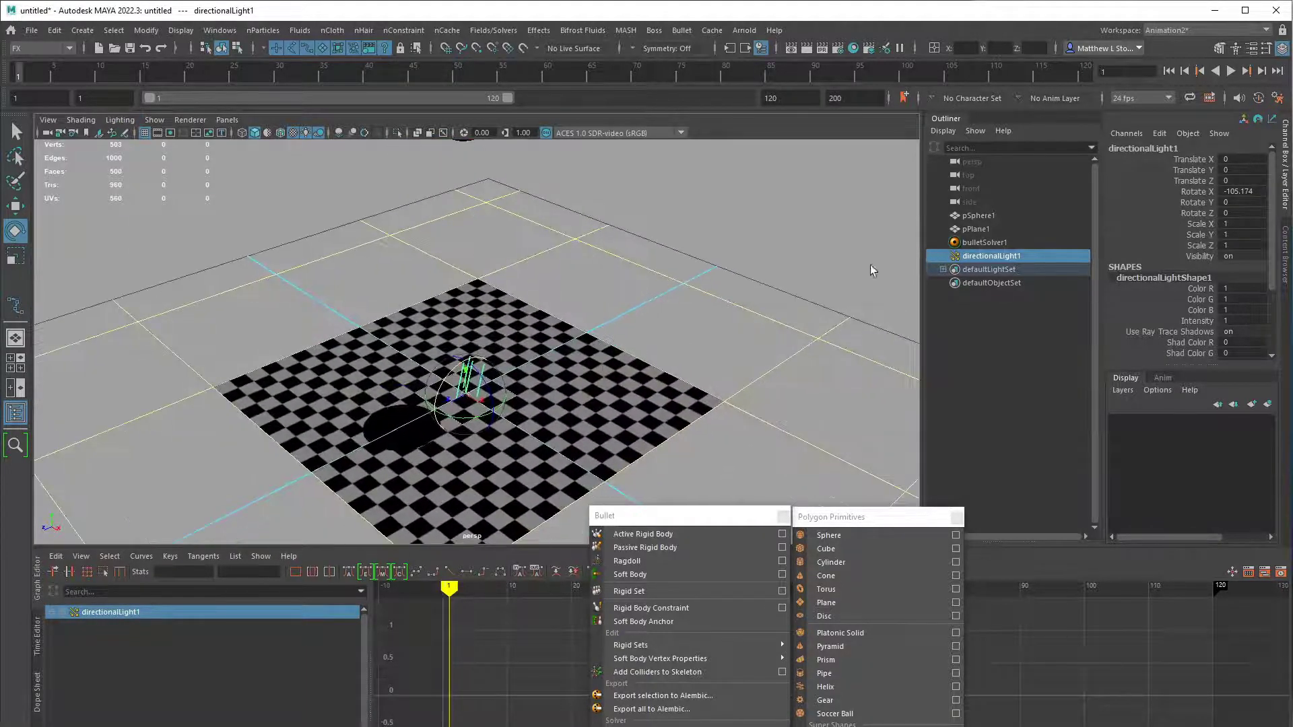
pyautogui.keyDown('alt'); pyautogui.moveTo(500, 392); pyautogui.dragTo(533, 425, button='middle'); pyautogui.keyUp('alt')
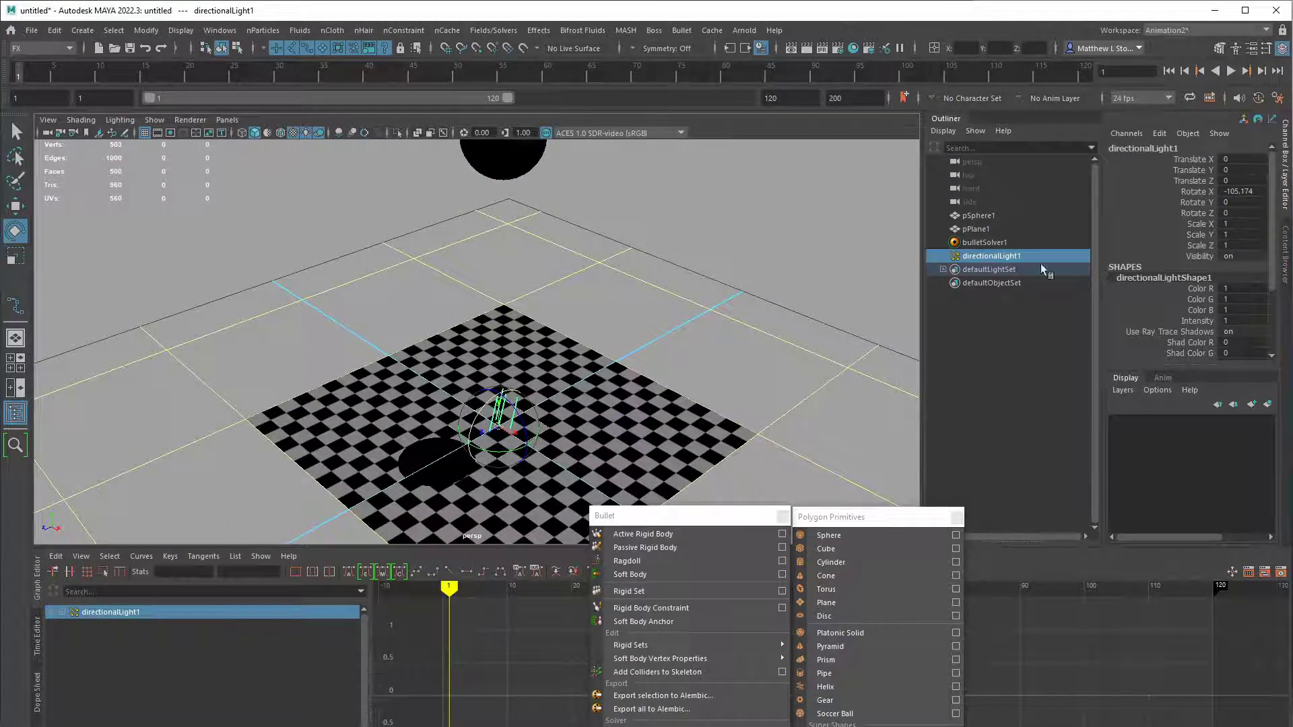
pyautogui.keyDown('alt'); pyautogui.moveTo(796, 300); pyautogui.dragTo(613, 299, button='right'); pyautogui.keyUp('alt')
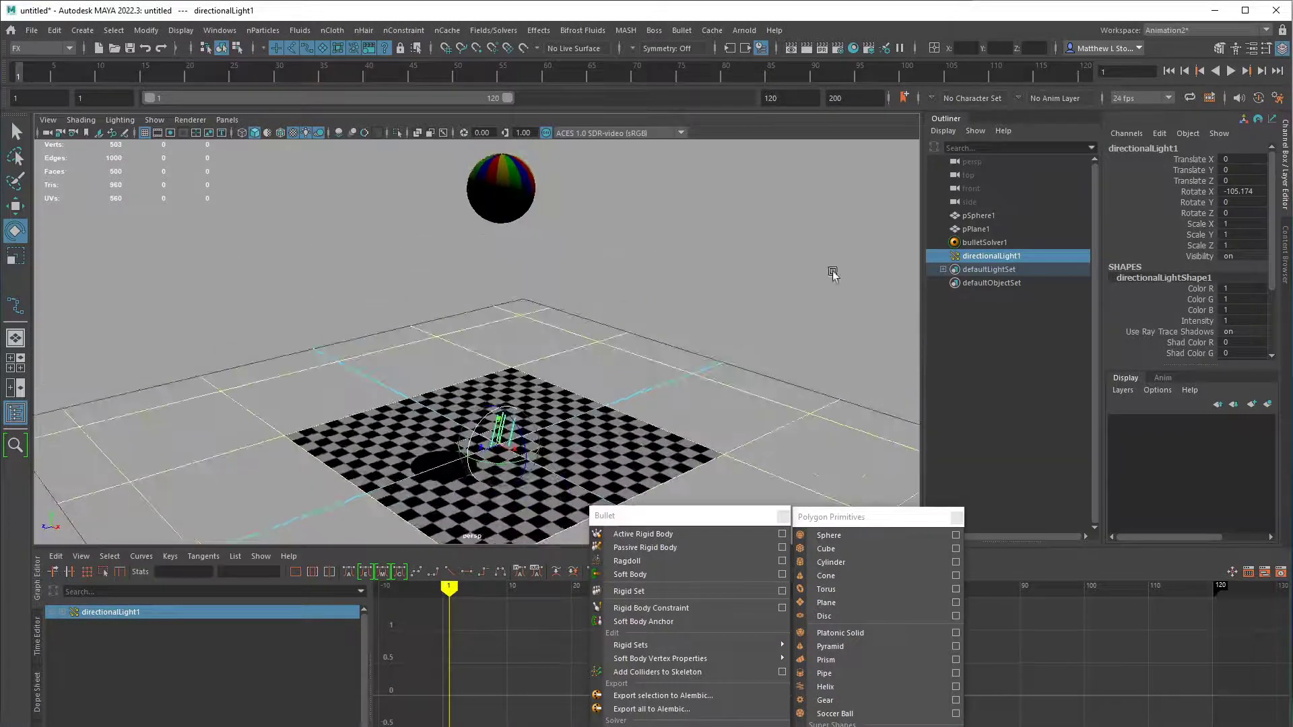
# - Add an ambient light to brighten the dark side of the sphere
pyautogui.click(54, 30)
pyautogui.moveTo(82, 30)
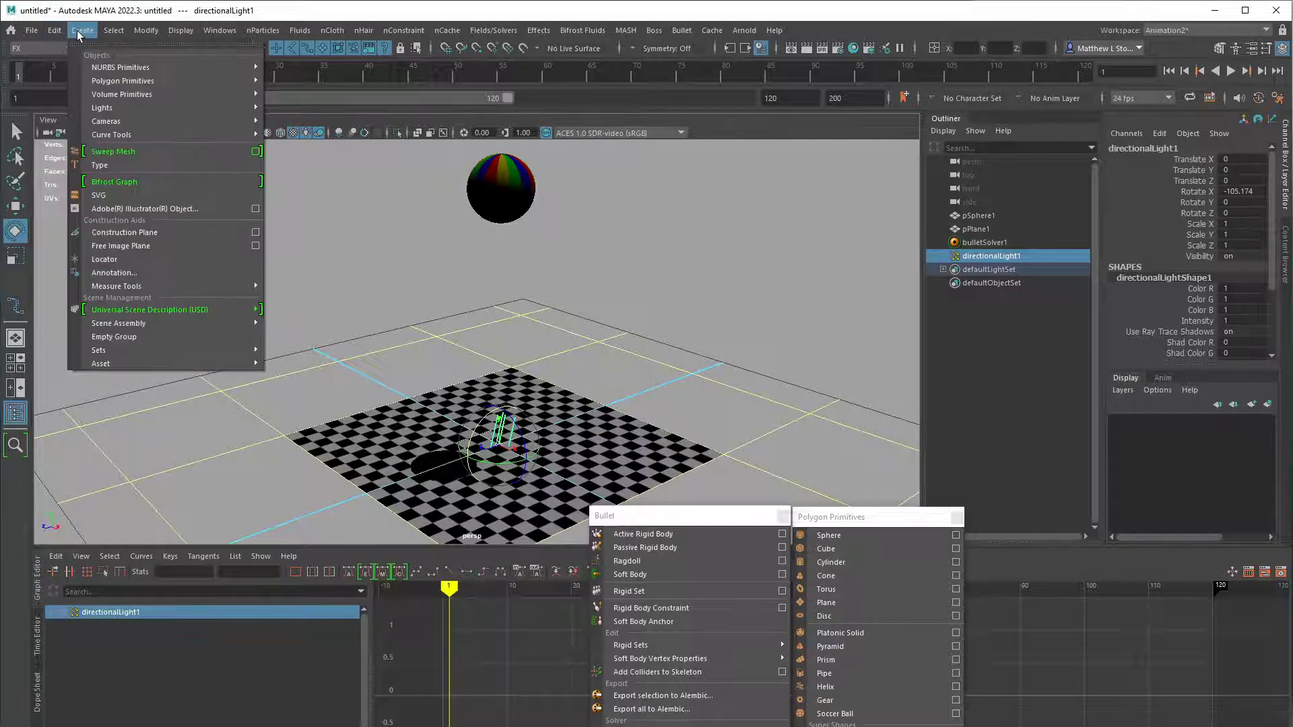
pyautogui.moveTo(118, 107)
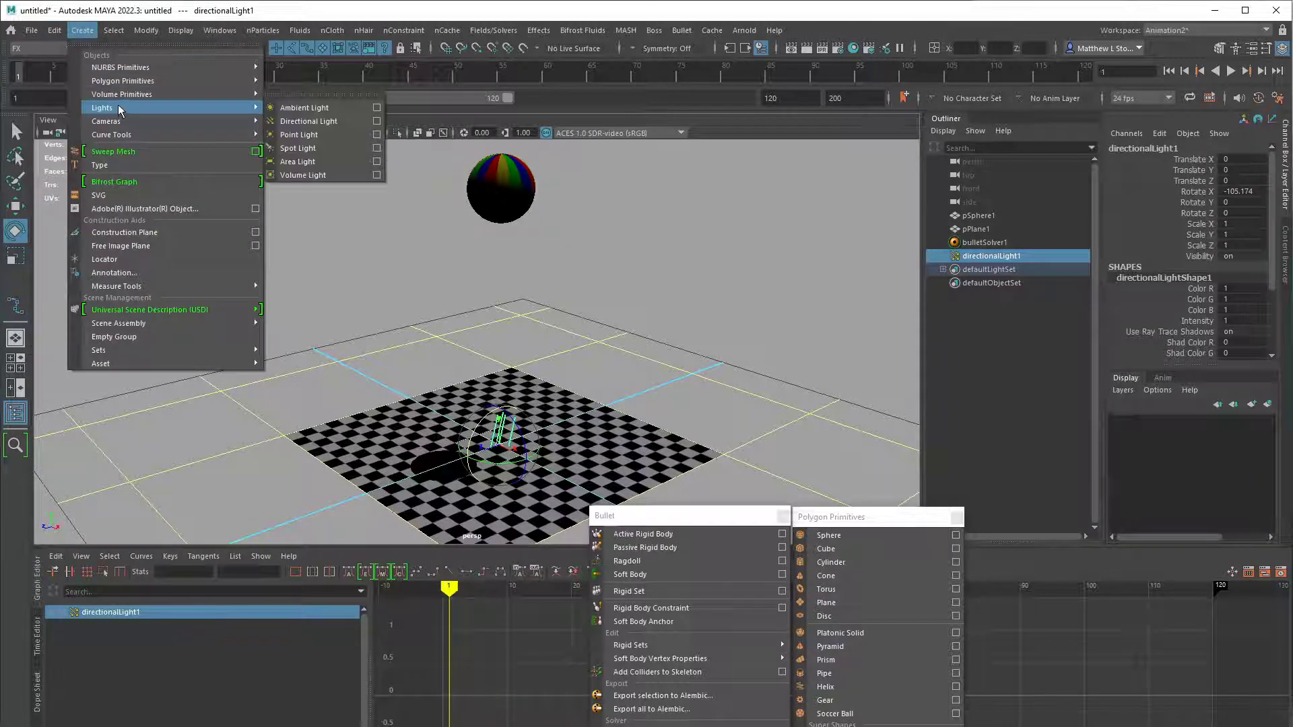
pyautogui.click(321, 108)
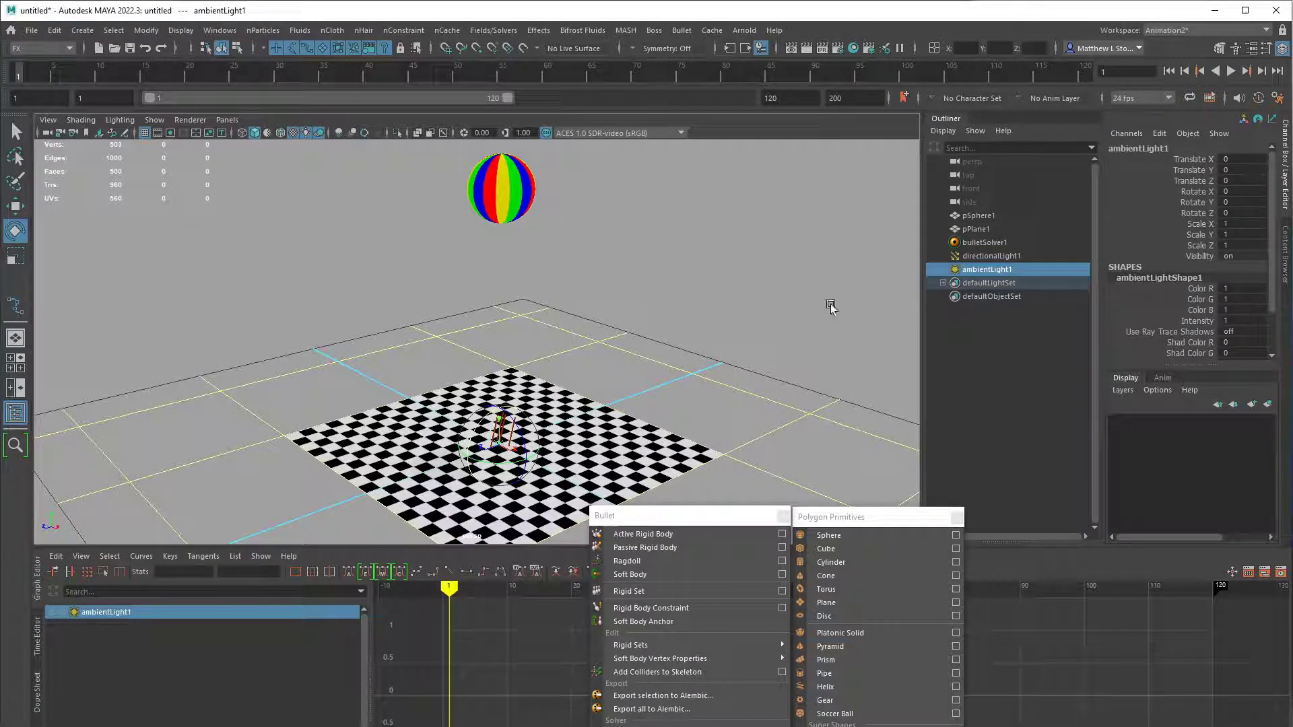
# - Set the ambient light's intensity to 0.25 and close its attributes
pyautogui.doubleClick(1003, 269)
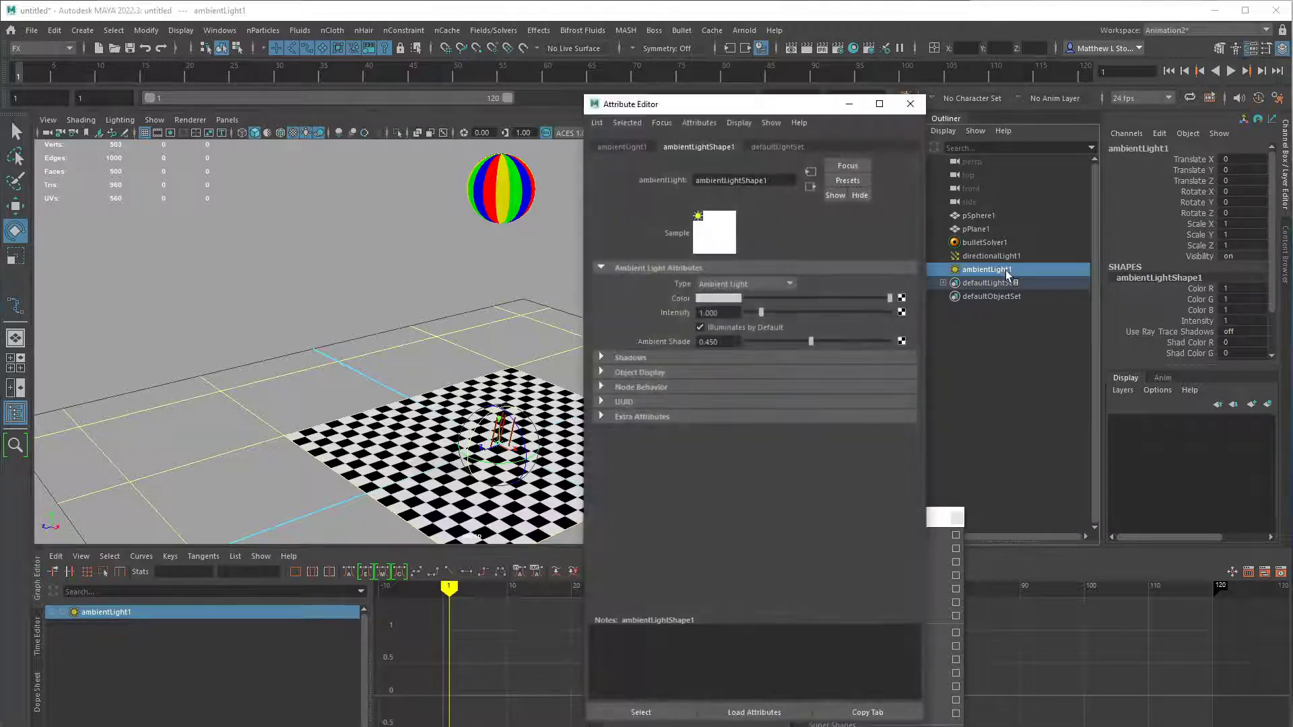
pyautogui.moveTo(768, 111); pyautogui.dragTo(760, 103)
pyautogui.moveTo(712, 301); pyautogui.dragTo(665, 301)
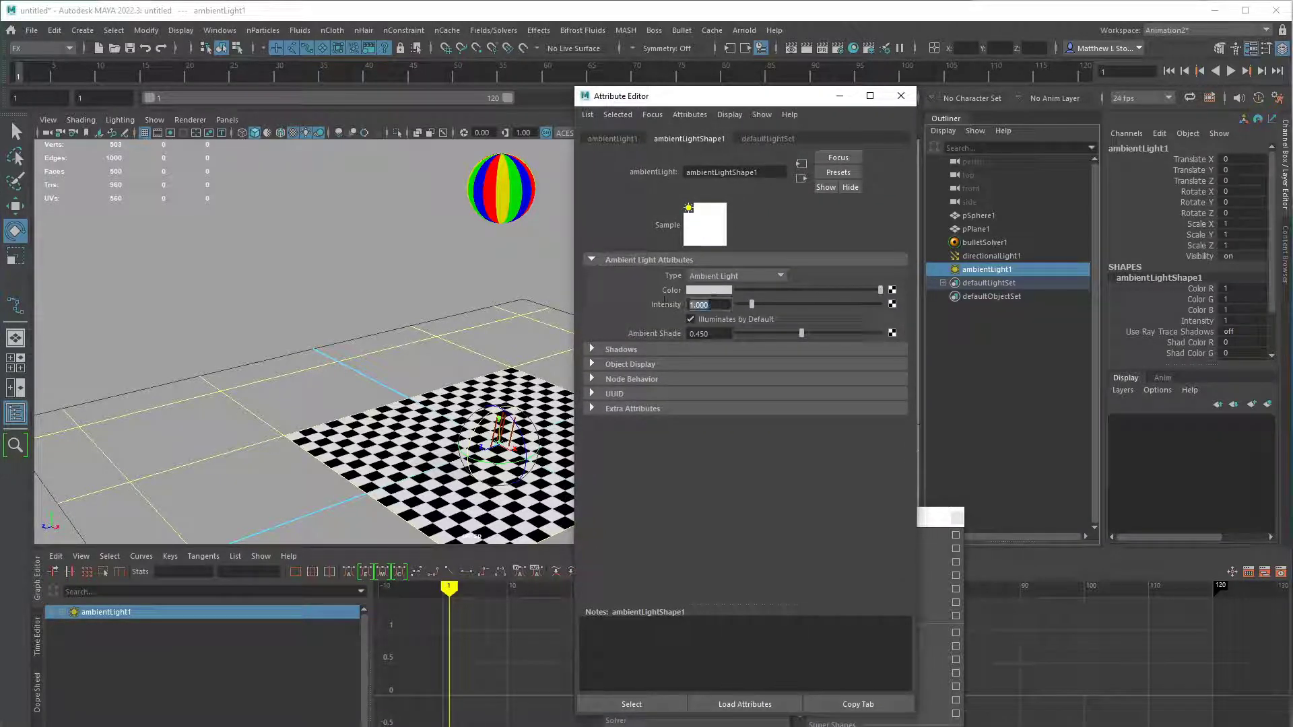
pyautogui.write('0.5')
pyautogui.press('Return')
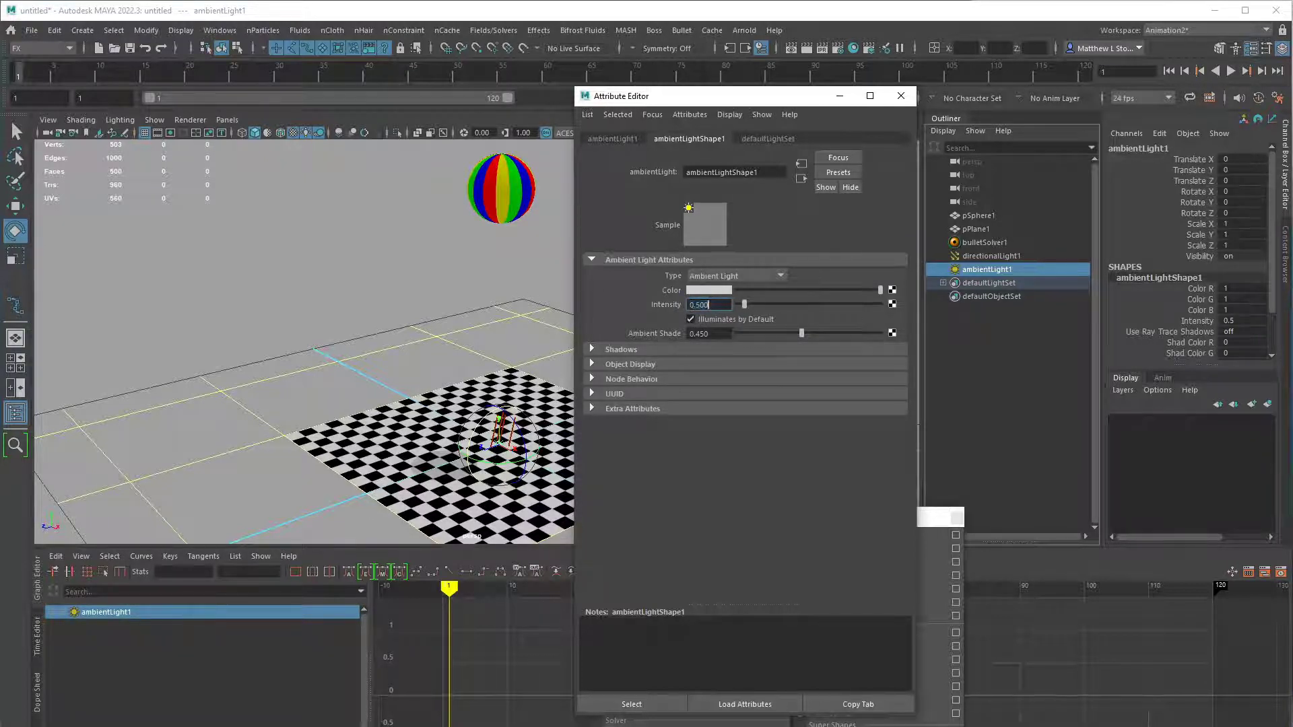
pyautogui.write('.25')
pyautogui.press('Return')
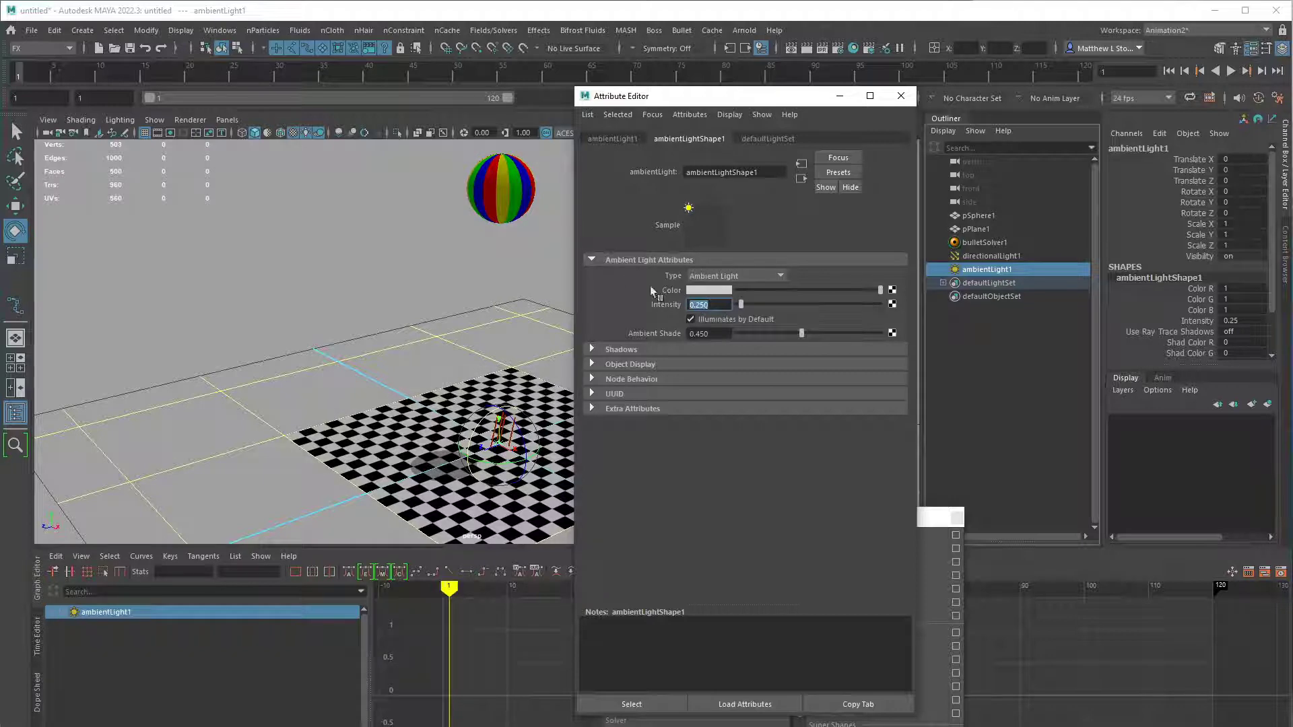
pyautogui.keyDown('alt'); pyautogui.moveTo(514, 202); pyautogui.dragTo(492, 323); pyautogui.keyUp('alt')
pyautogui.click(901, 96)
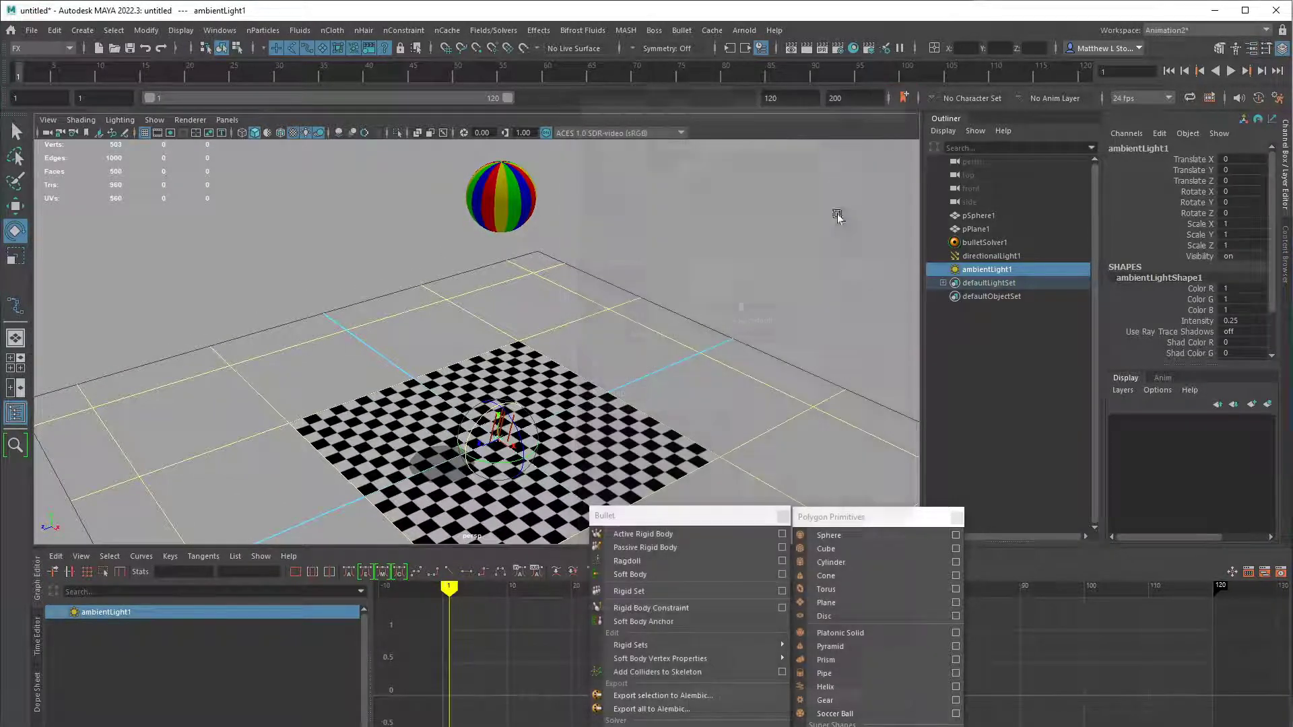
# - Put the directional and ambient lights in a new display layer named lights_lyr, set to Reference and hidden on playback
pyautogui.moveTo(989, 256); pyautogui.dragTo(983, 268)
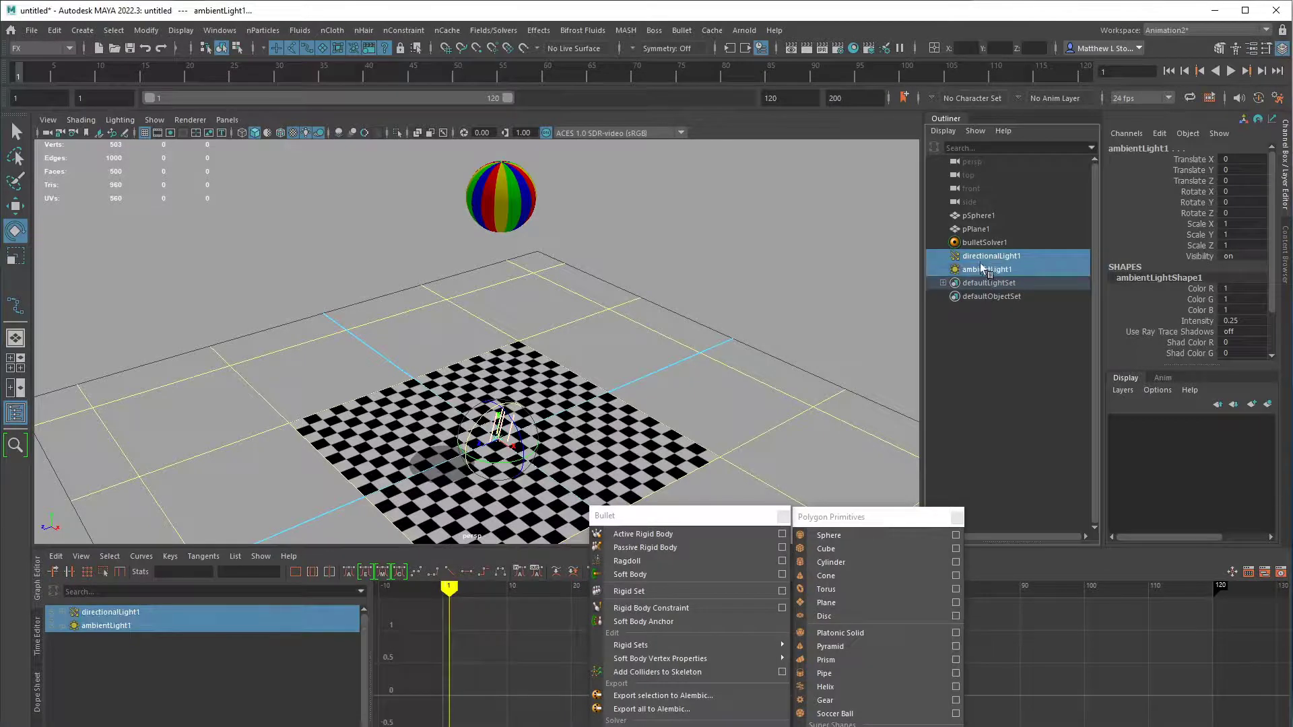
pyautogui.keyDown('alt'); pyautogui.moveTo(857, 279); pyautogui.dragTo(859, 277); pyautogui.keyUp('alt')
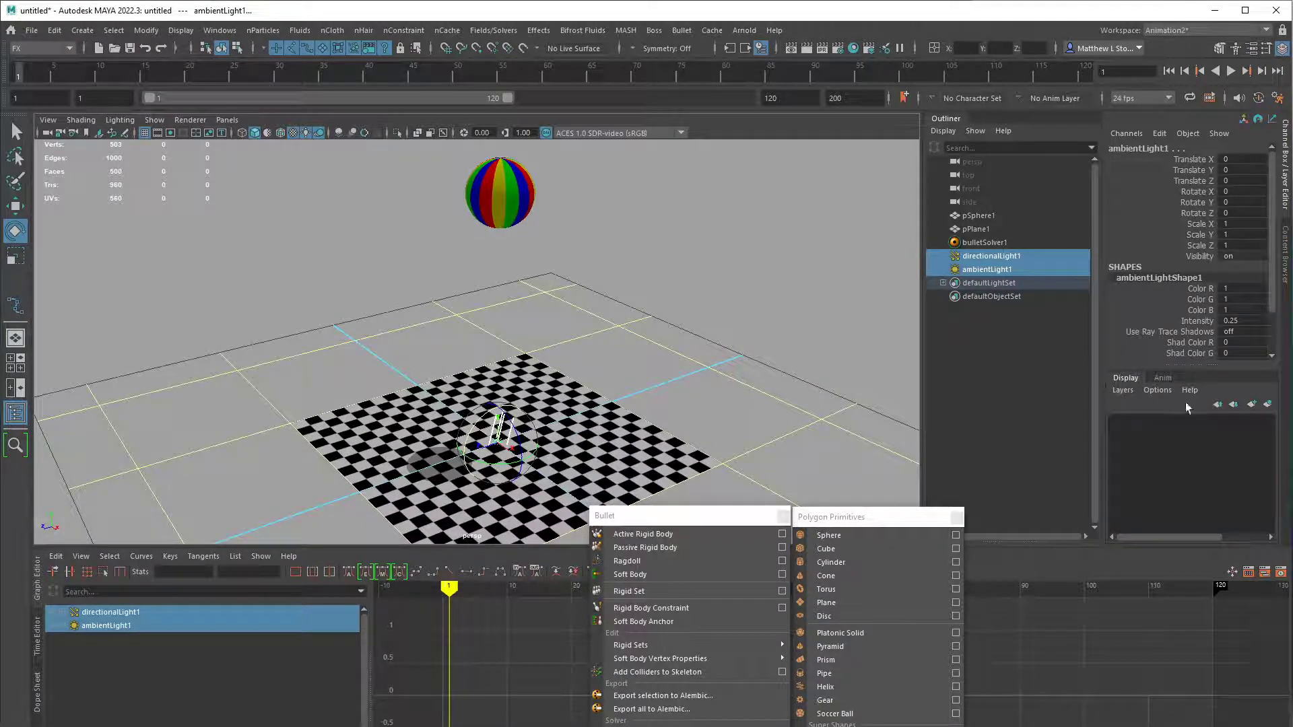
pyautogui.click(1268, 406)
pyautogui.click(1149, 423)
pyautogui.doubleClick(1189, 423)
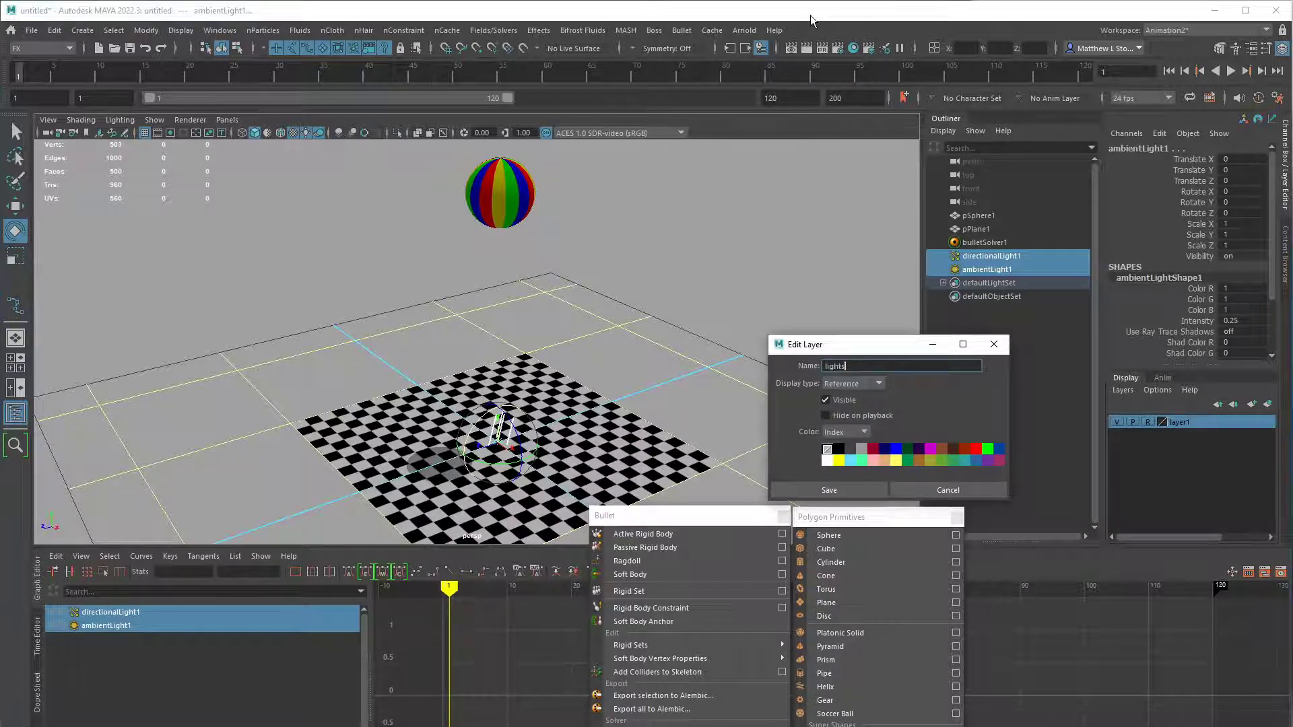
pyautogui.press('Return')
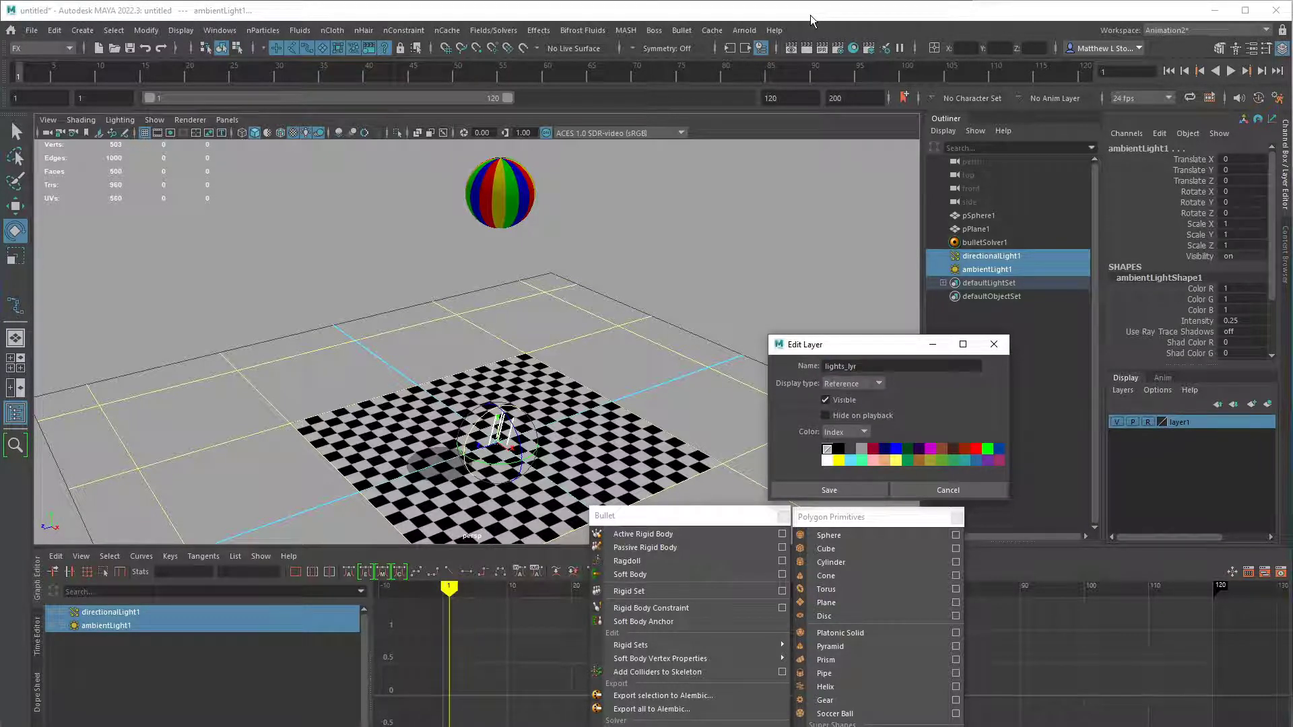
pyautogui.click(842, 486)
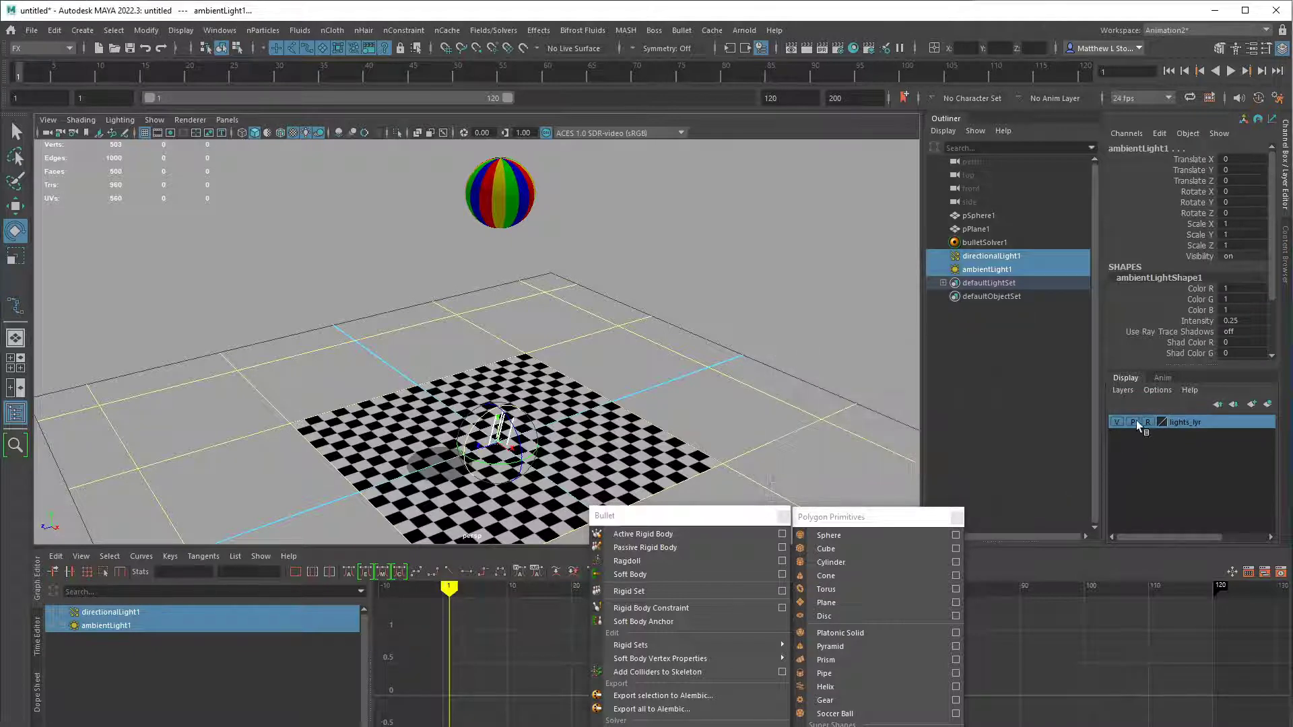
pyautogui.keyDown('alt'); pyautogui.moveTo(727, 373); pyautogui.dragTo(784, 362); pyautogui.keyUp('alt')
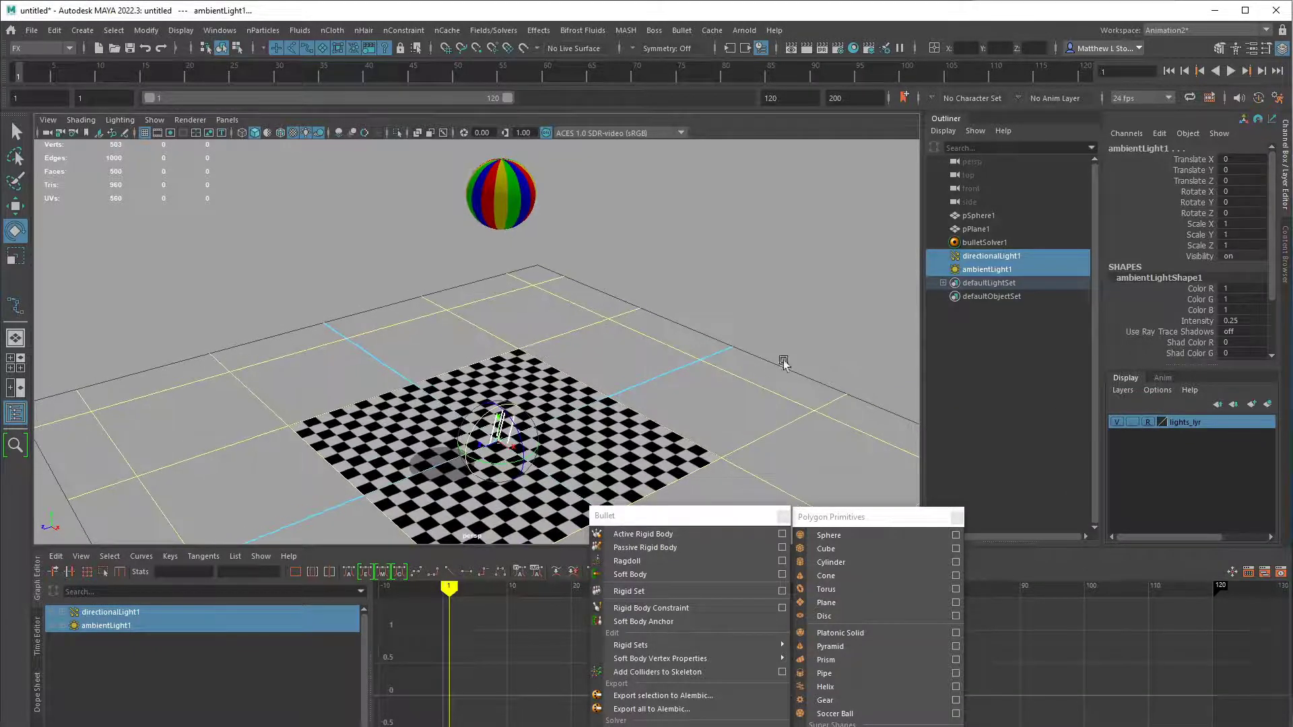
# - Play the animation briefly, stop it, and turn off the visibility of the lights_lyr layer
pyautogui.click(1231, 70)
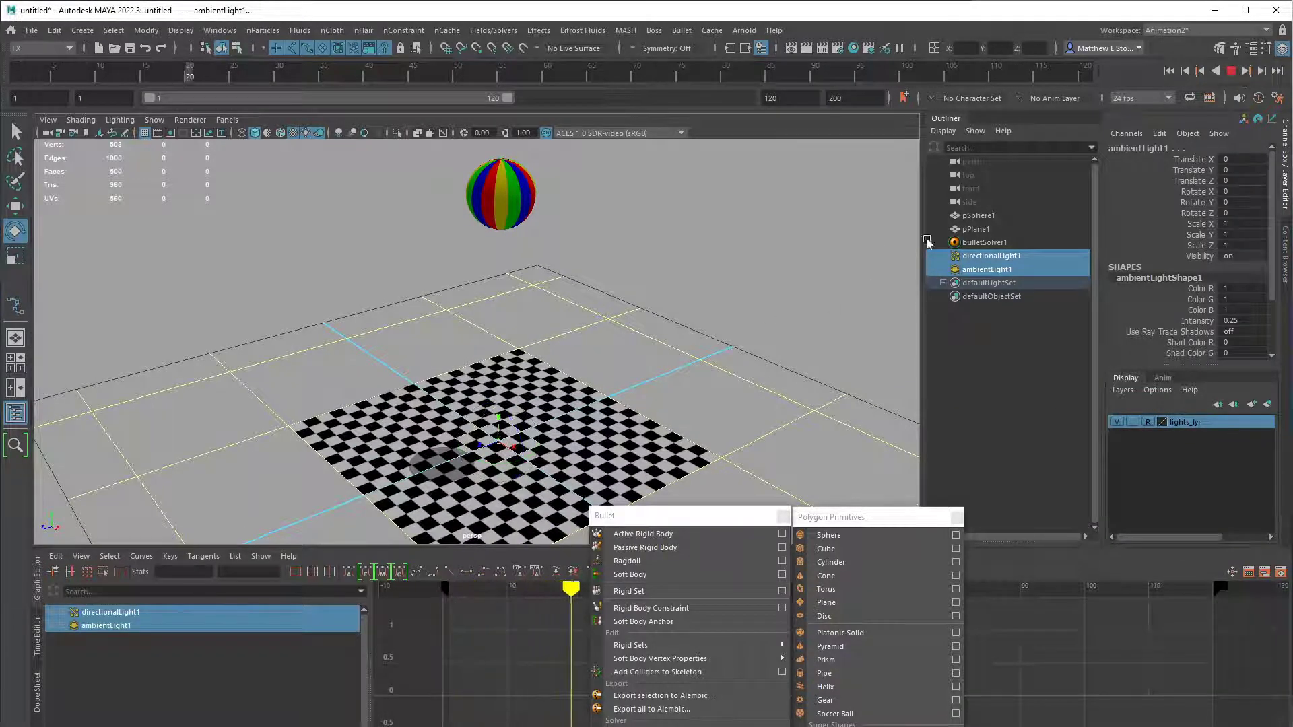
pyautogui.click(1231, 70)
pyautogui.click(1117, 423)
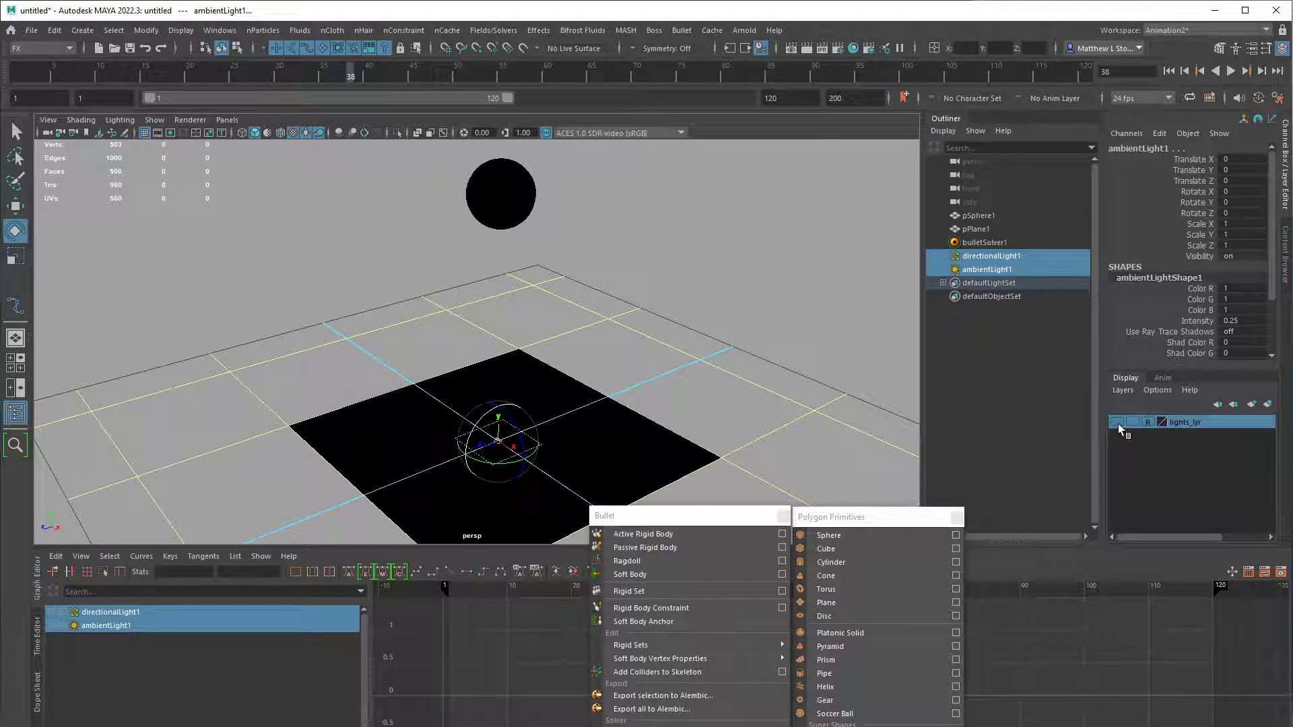
# - Turn the visibility of the lights_lyr layer back on, play the animation briefly and clear the selection
pyautogui.click(1116, 422)
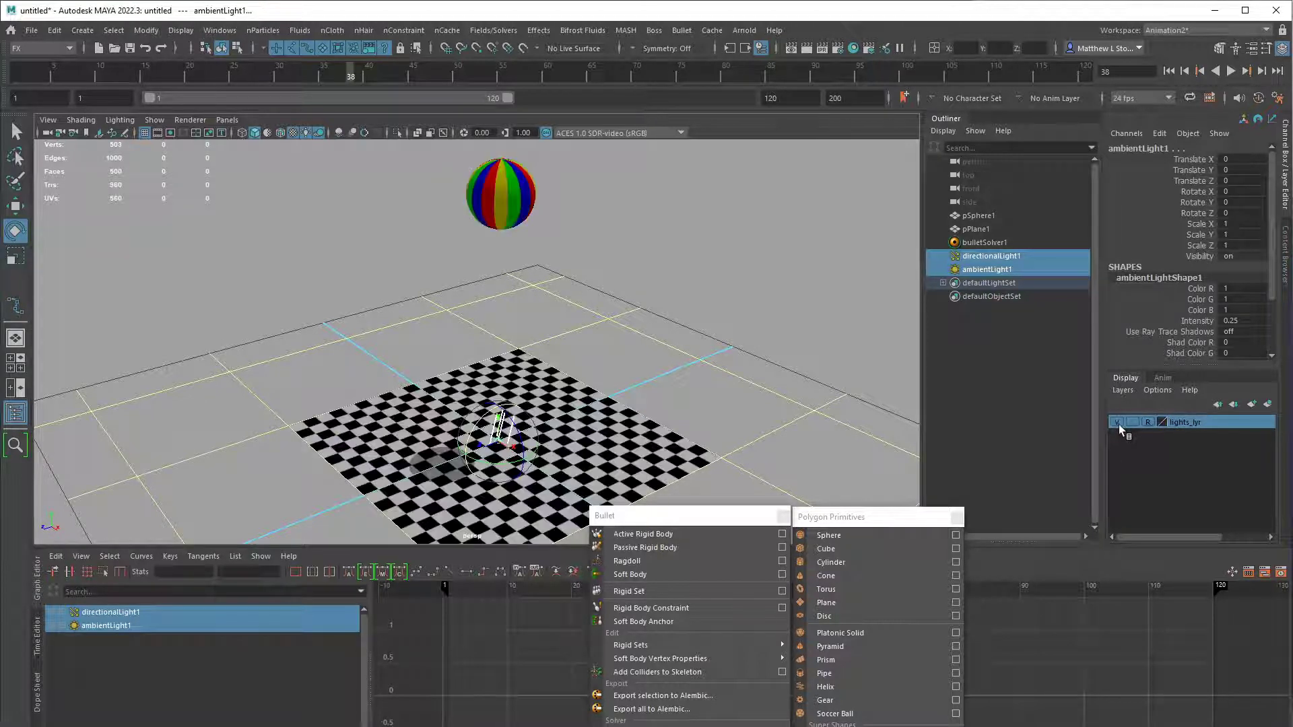
pyautogui.hotkey('alt', 'v')
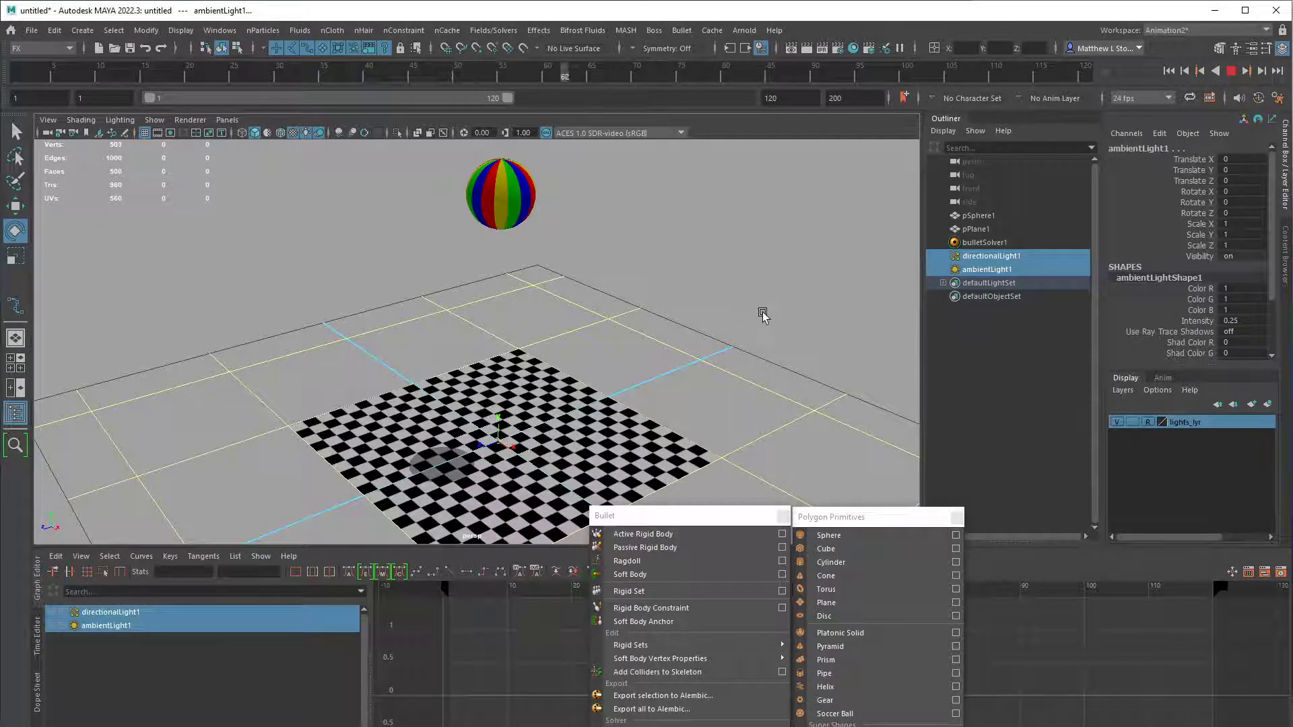
pyautogui.hotkey('alt', 'v')
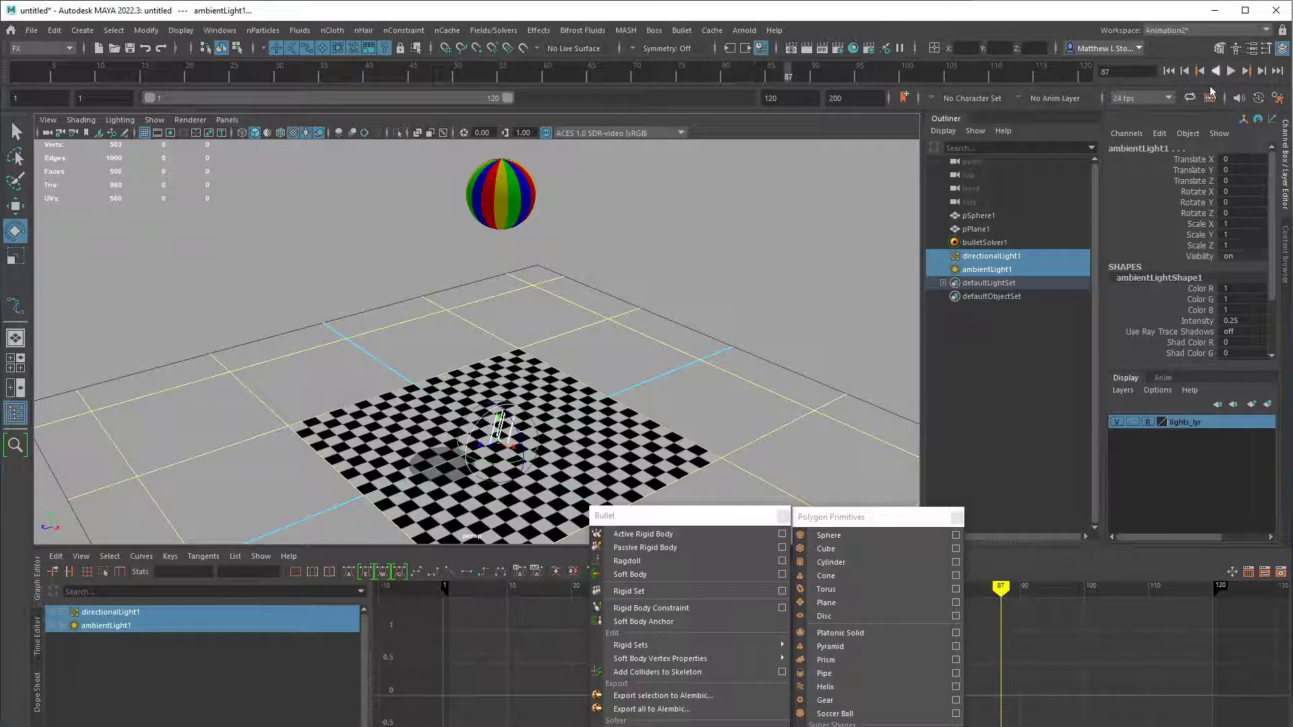
pyautogui.click(521, 186)
pyautogui.click(674, 327)
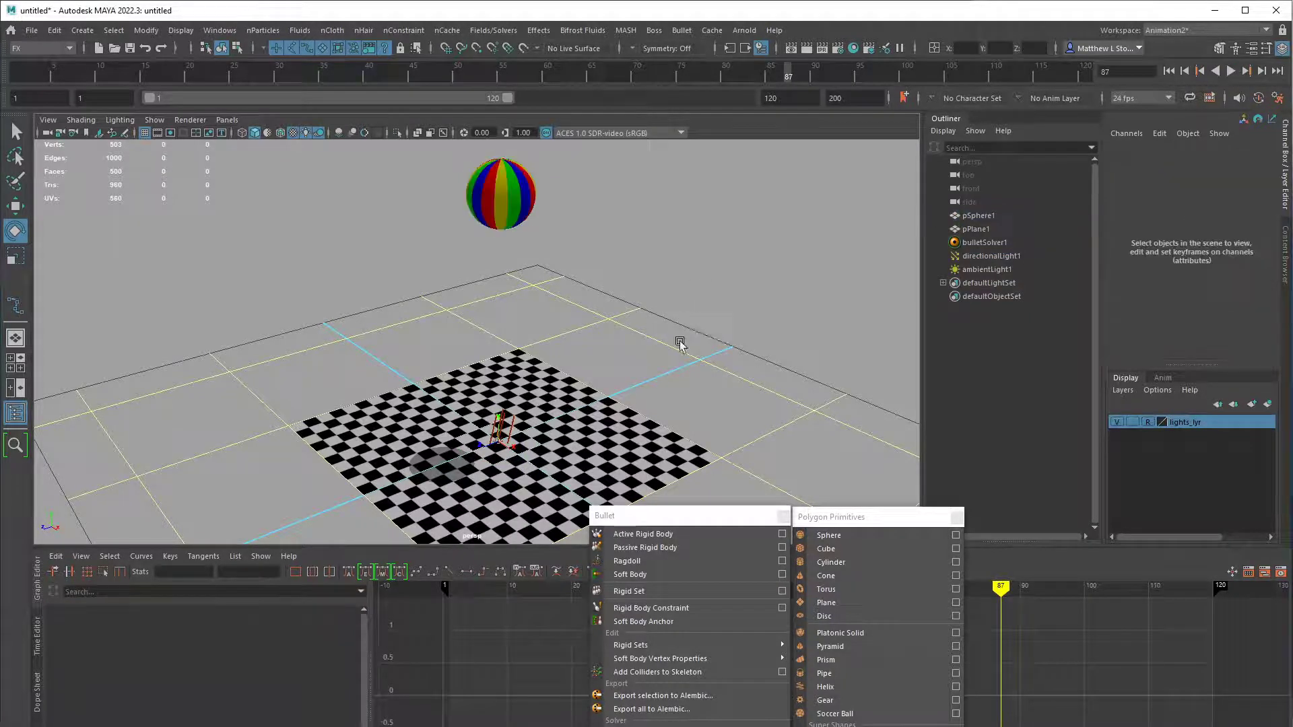
# - Make the beach-ball sphere an active rigid body with a Sphere collider, Auto Fit and a mass of 1, and deselect it
pyautogui.keyDown('alt'); pyautogui.moveTo(681, 344); pyautogui.dragTo(697, 306); pyautogui.keyUp('alt')
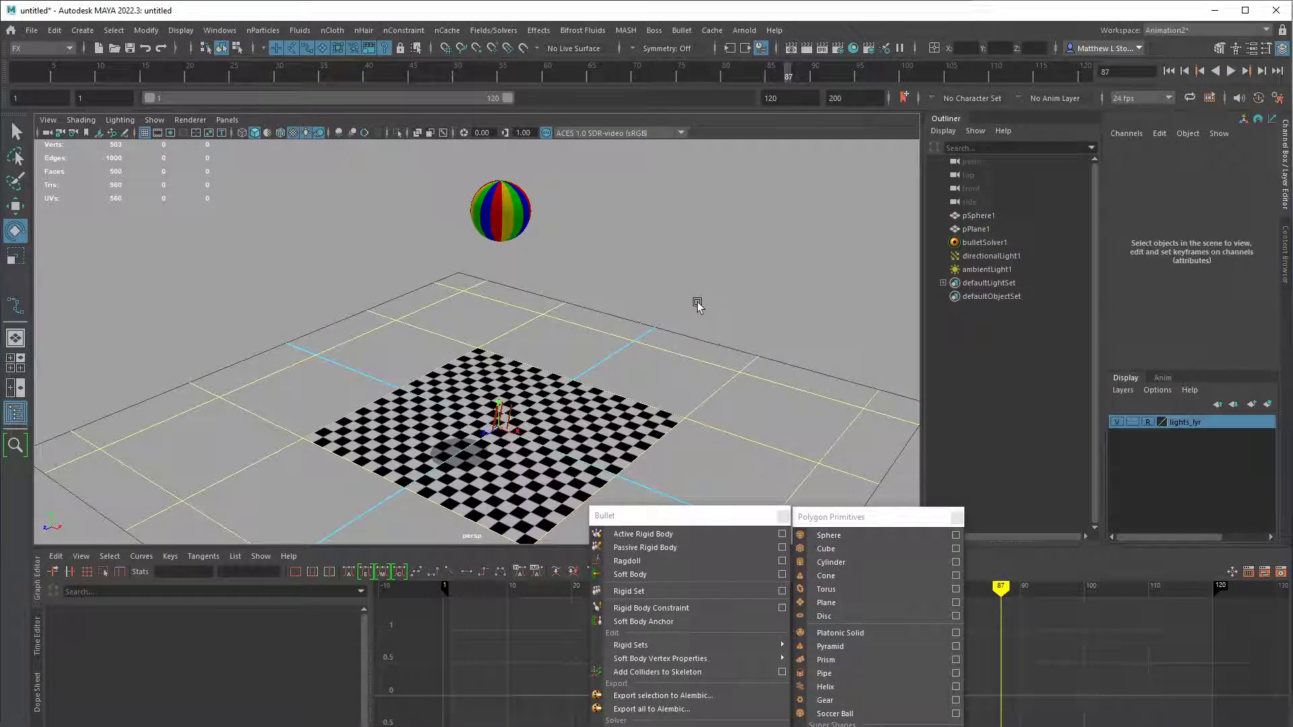
pyautogui.moveTo(699, 517); pyautogui.dragTo(725, 225)
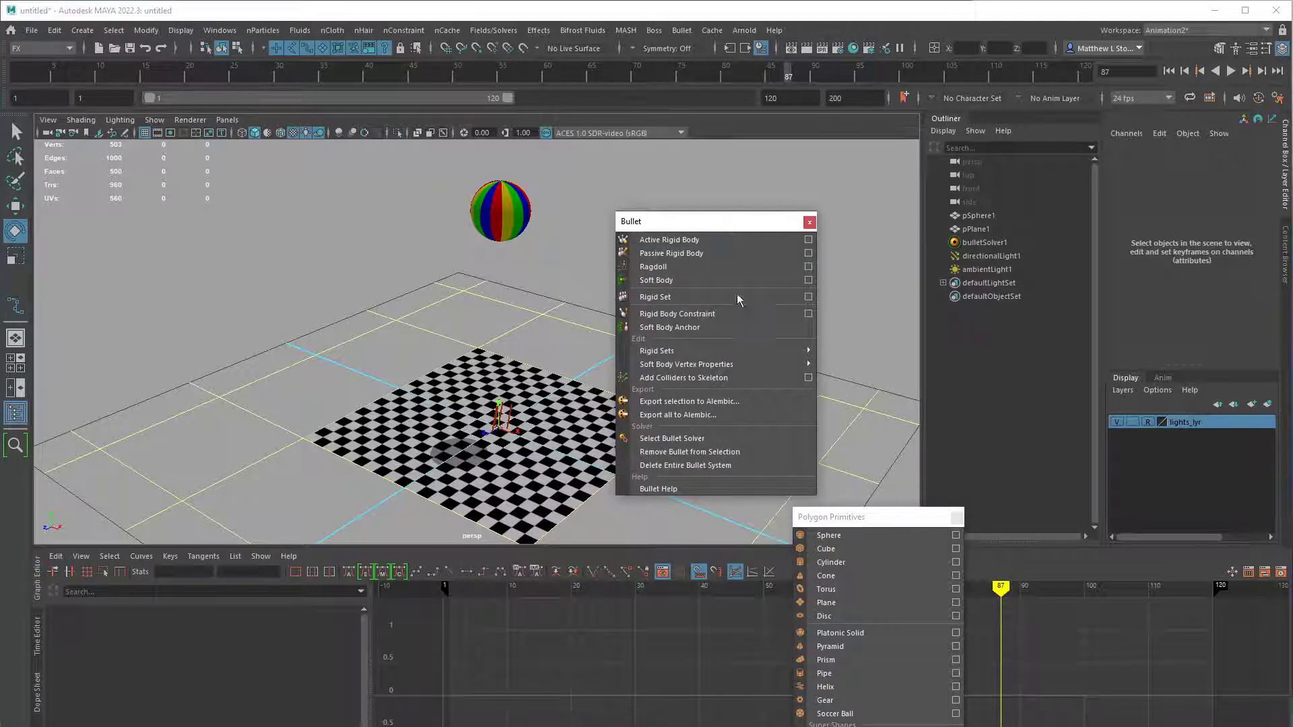
pyautogui.click(526, 219)
pyautogui.press('q')
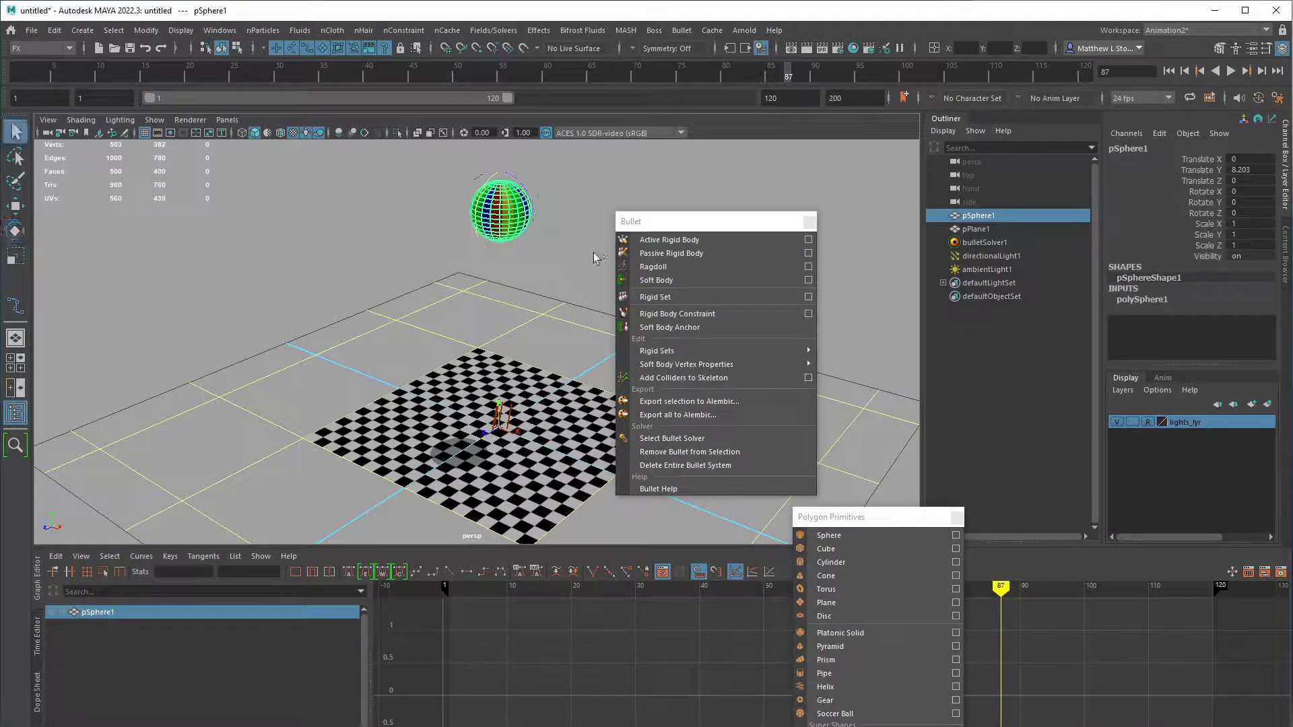
pyautogui.click(807, 241)
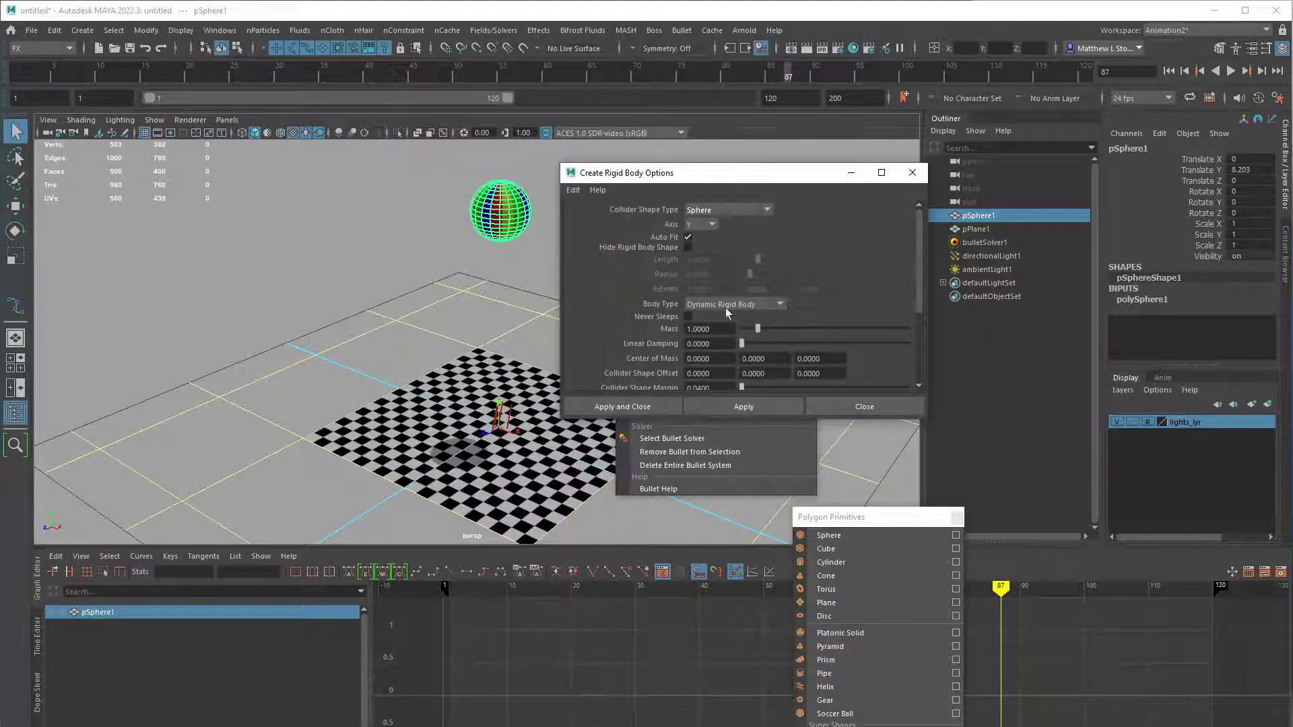
pyautogui.click(744, 407)
pyautogui.click(865, 407)
pyautogui.click(593, 194)
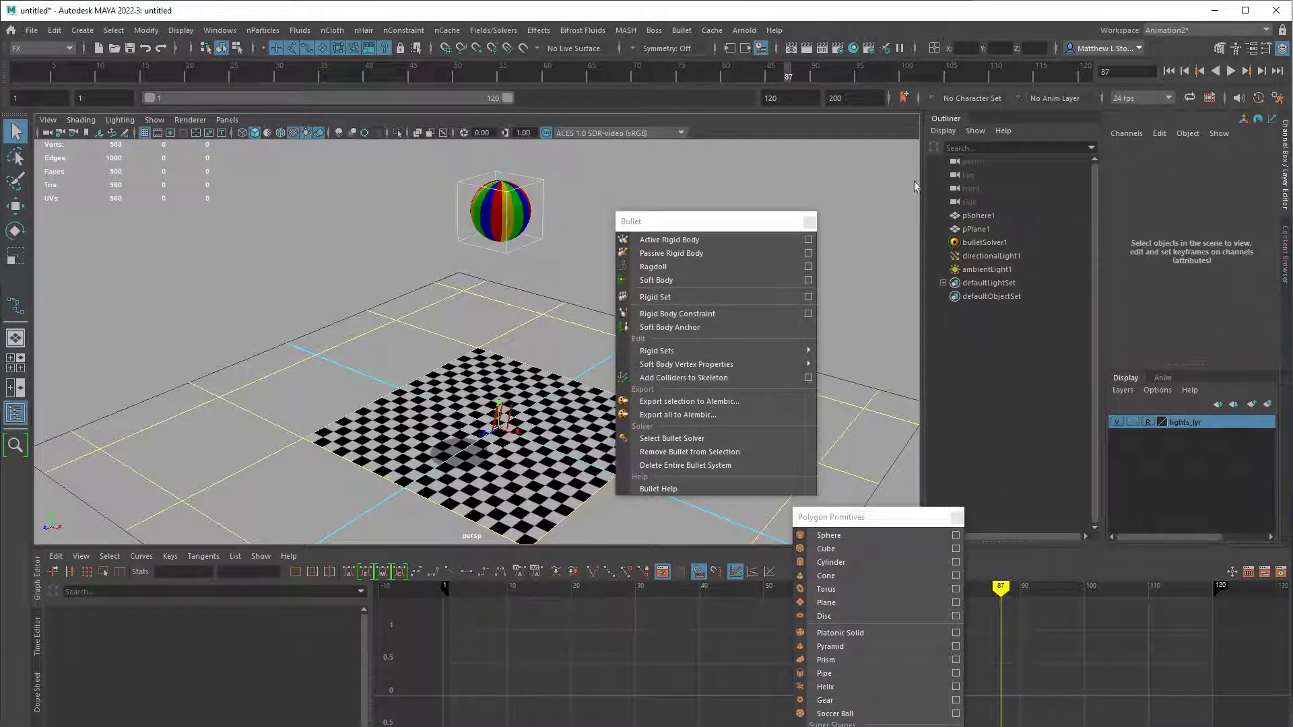
# - Play the simulation and examine from closer up how the sphere drops onto the static plane
pyautogui.hotkey('alt', 'v')
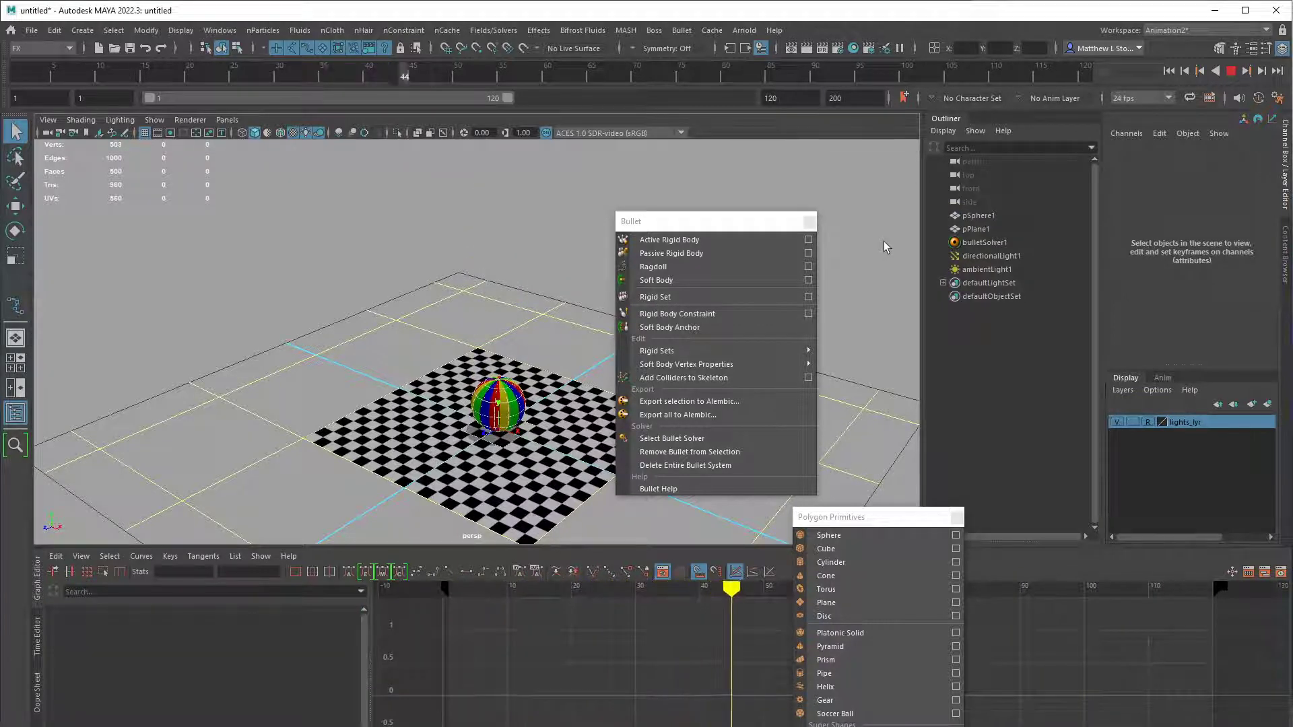
pyautogui.scroll(4, 532, 489)
pyautogui.keyDown('alt'); pyautogui.moveTo(518, 504); pyautogui.dragTo(509, 421, button='middle'); pyautogui.keyUp('alt')
pyautogui.keyDown('alt'); pyautogui.moveTo(509, 427); pyautogui.dragTo(538, 421); pyautogui.keyUp('alt')
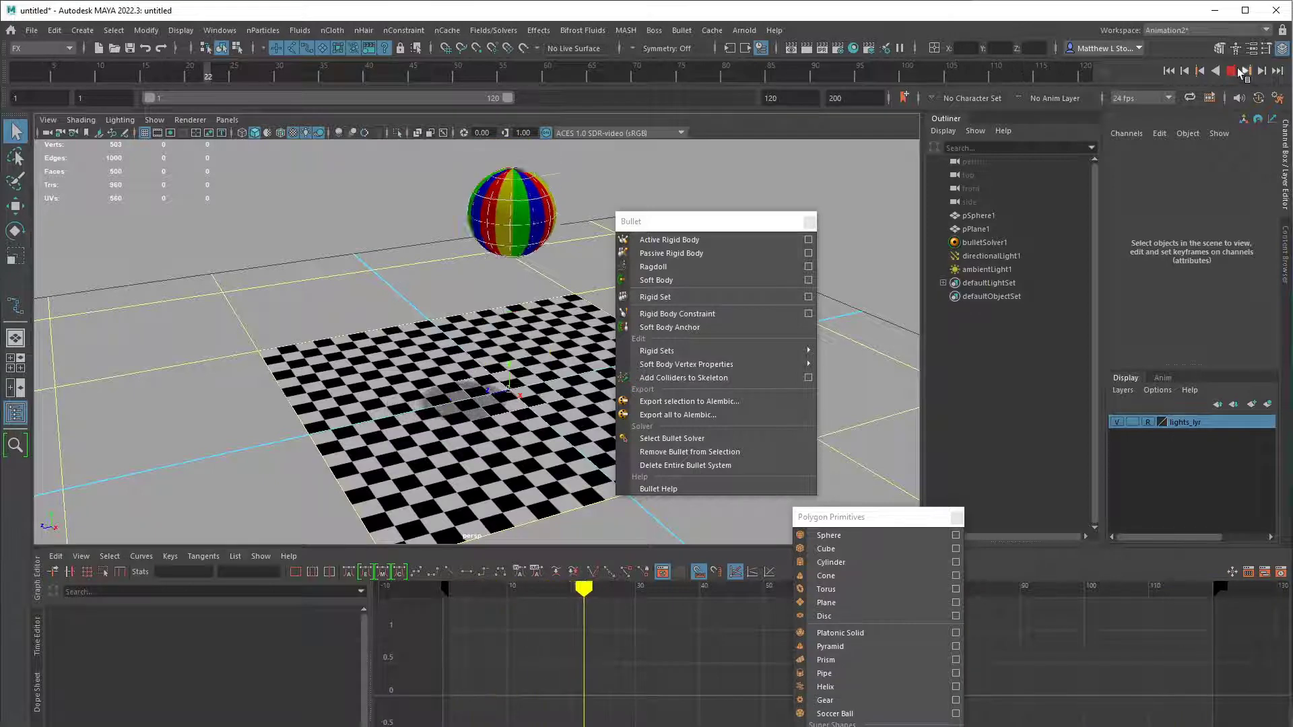
# - Switch to the Google Docs notes and bold "static plane" and "static mesh" in the first two Bullet Physics list items
pyautogui.hotkey('alt', 'Tab')
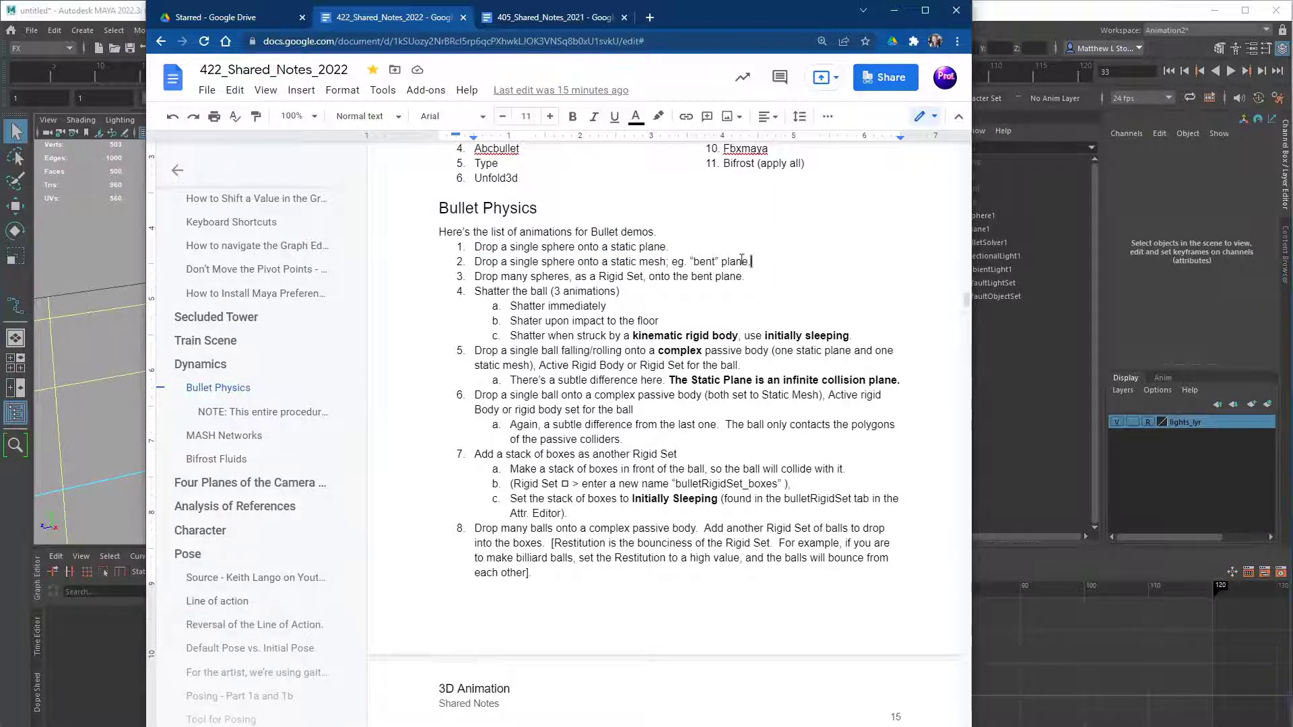
pyautogui.moveTo(751, 261); pyautogui.dragTo(684, 262)
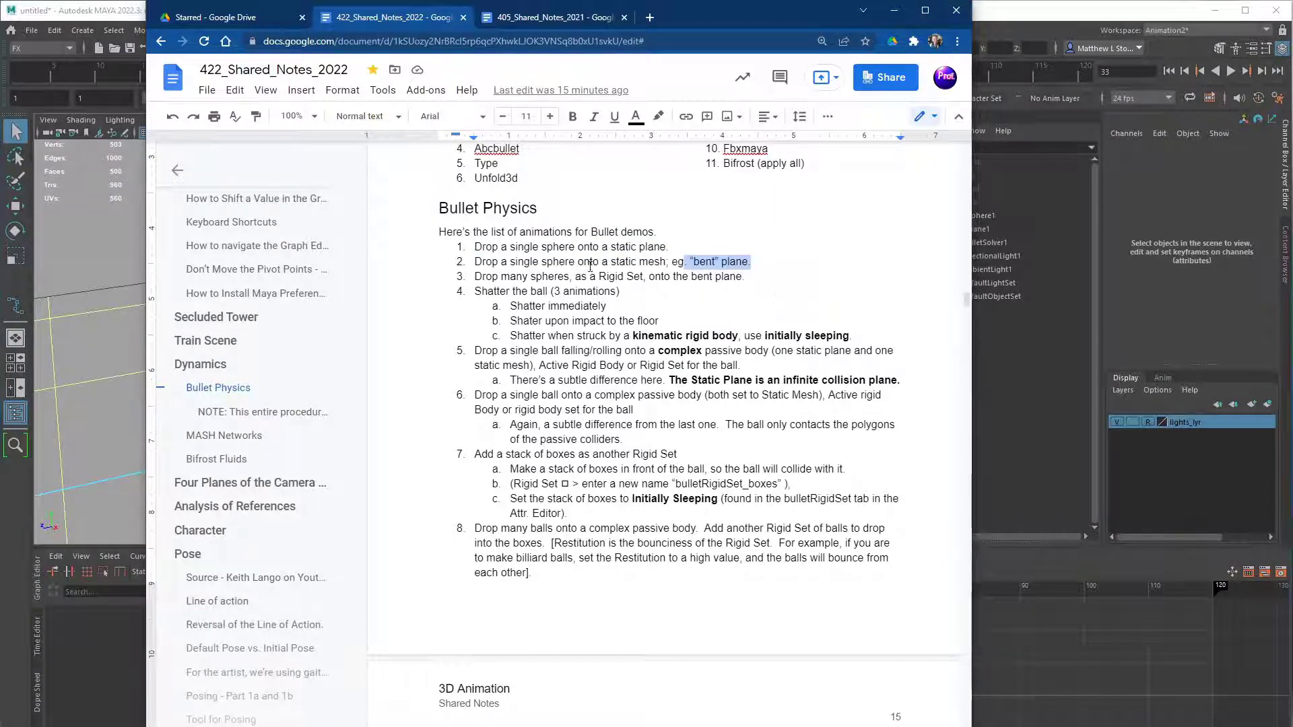
pyautogui.moveTo(611, 246); pyautogui.dragTo(667, 262)
pyautogui.hotkey('ctrl', 'b')
pyautogui.click(633, 262)
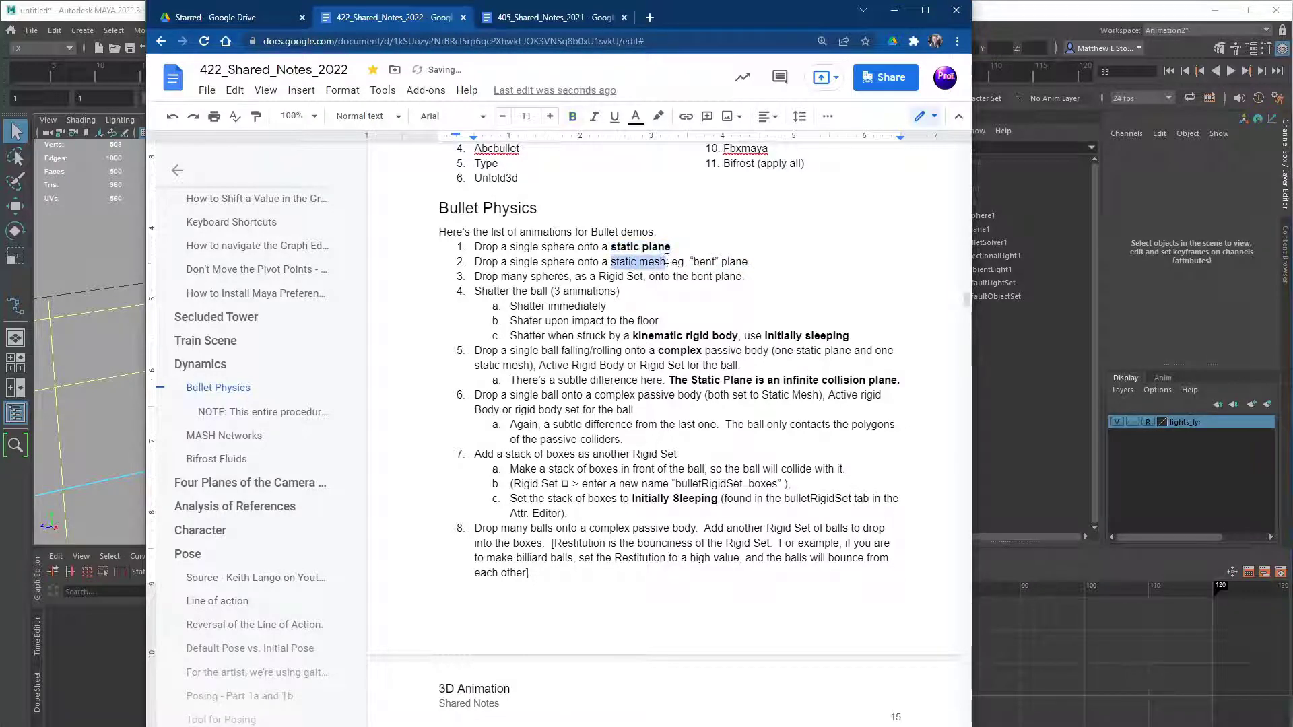
pyautogui.hotkey('ctrl', 'b')
pyautogui.click(756, 263)
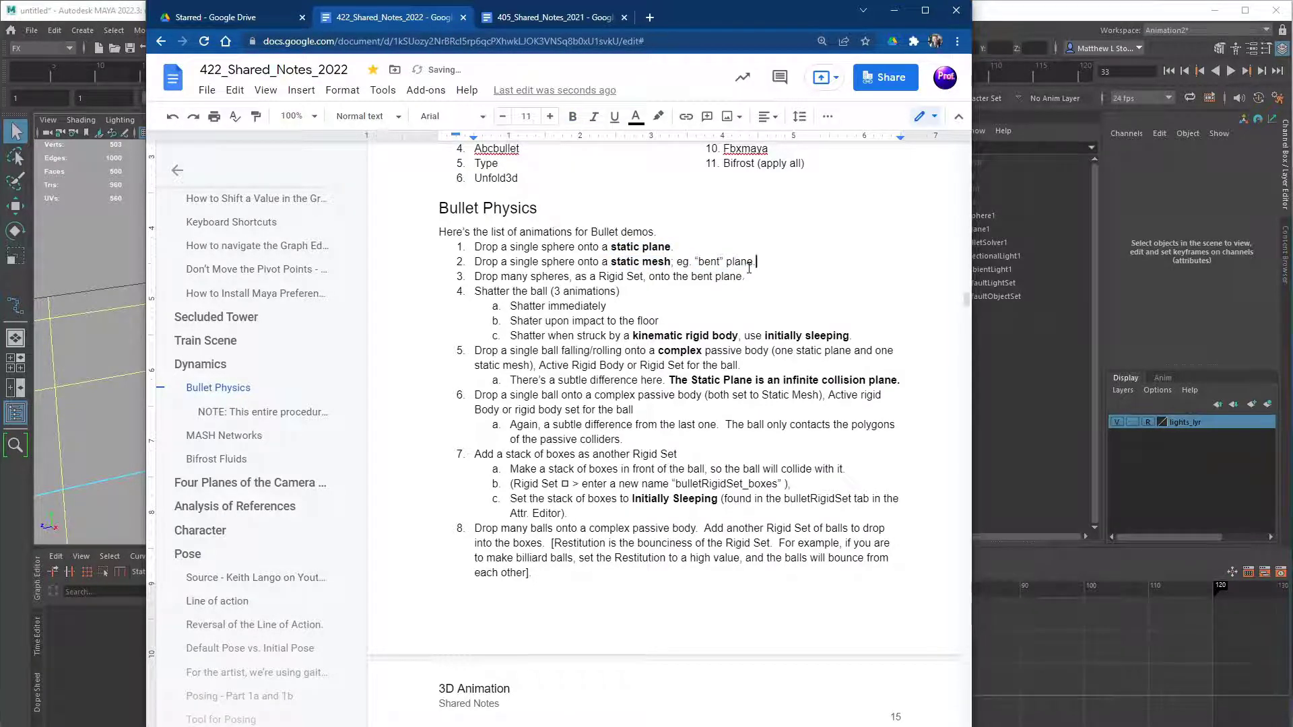
# - Switch back to Maya and change the viewport background to black
pyautogui.hotkey('alt', 'Tab')
pyautogui.moveTo(745, 225); pyautogui.dragTo(713, 515)
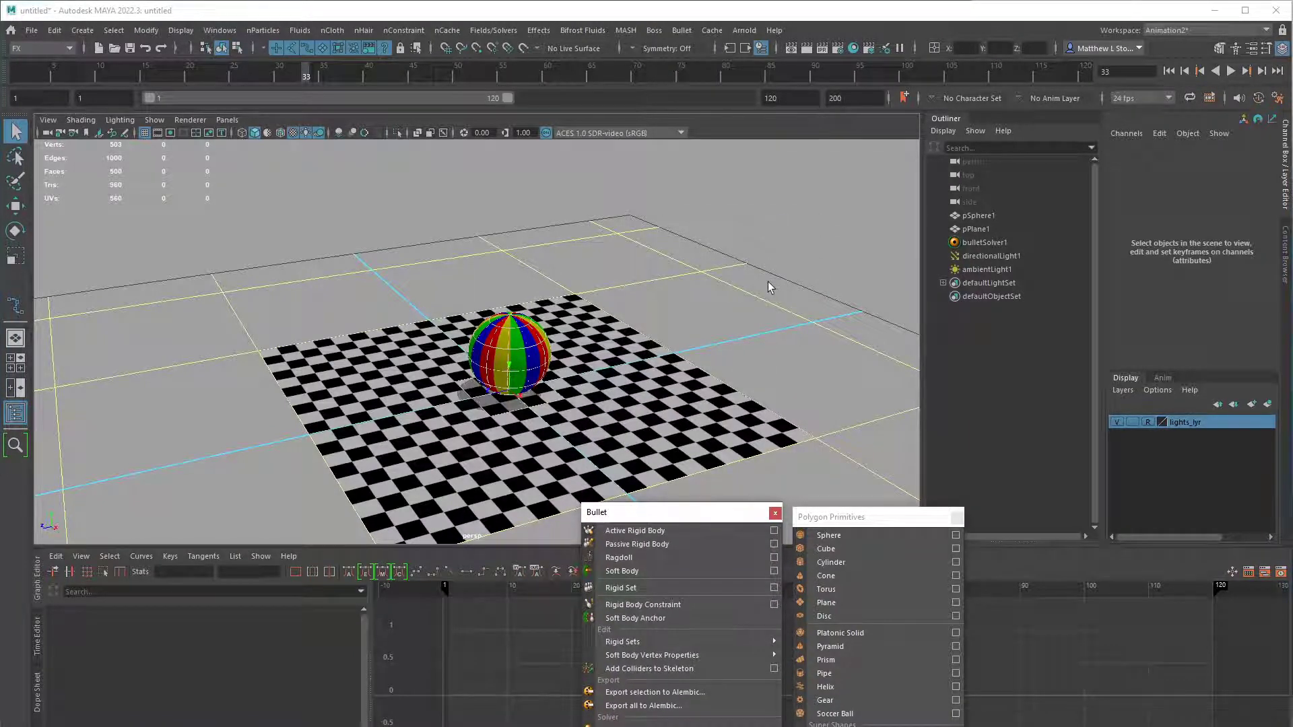
pyautogui.hotkey('alt', 'Tab')
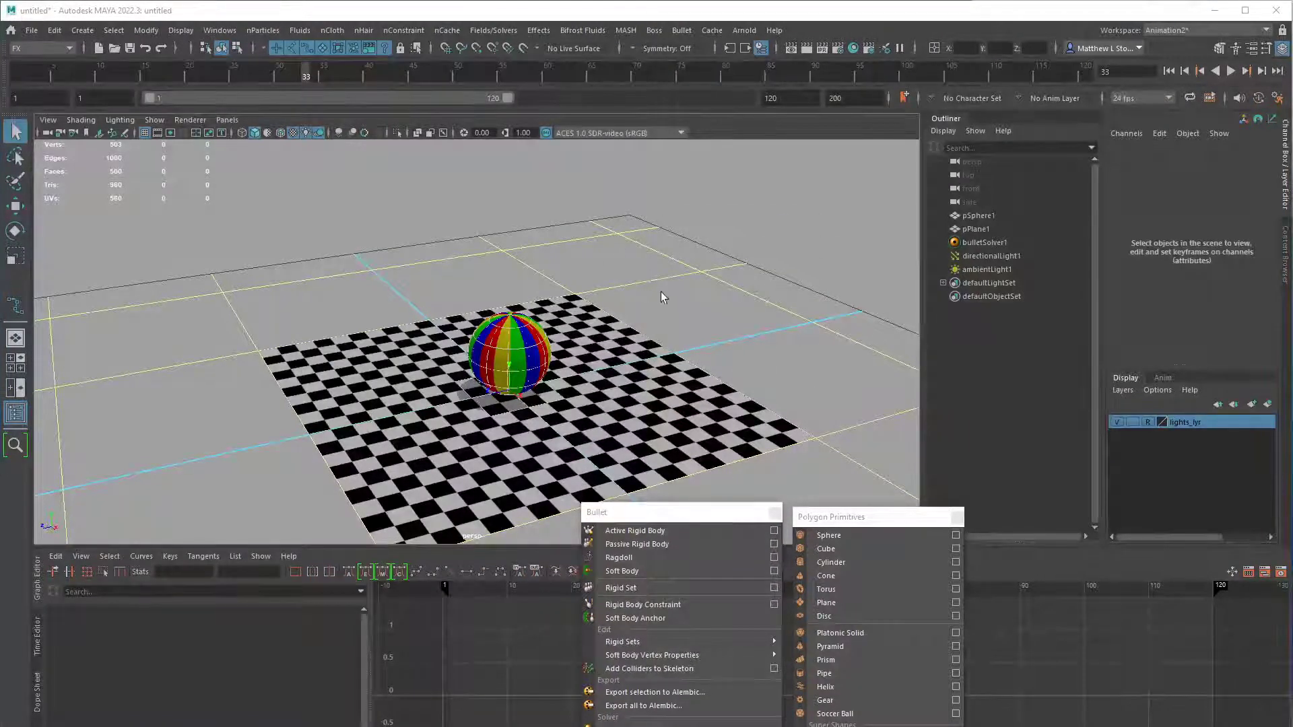
pyautogui.hotkey('alt', 'b')
pyautogui.hotkey('alt', 'b')
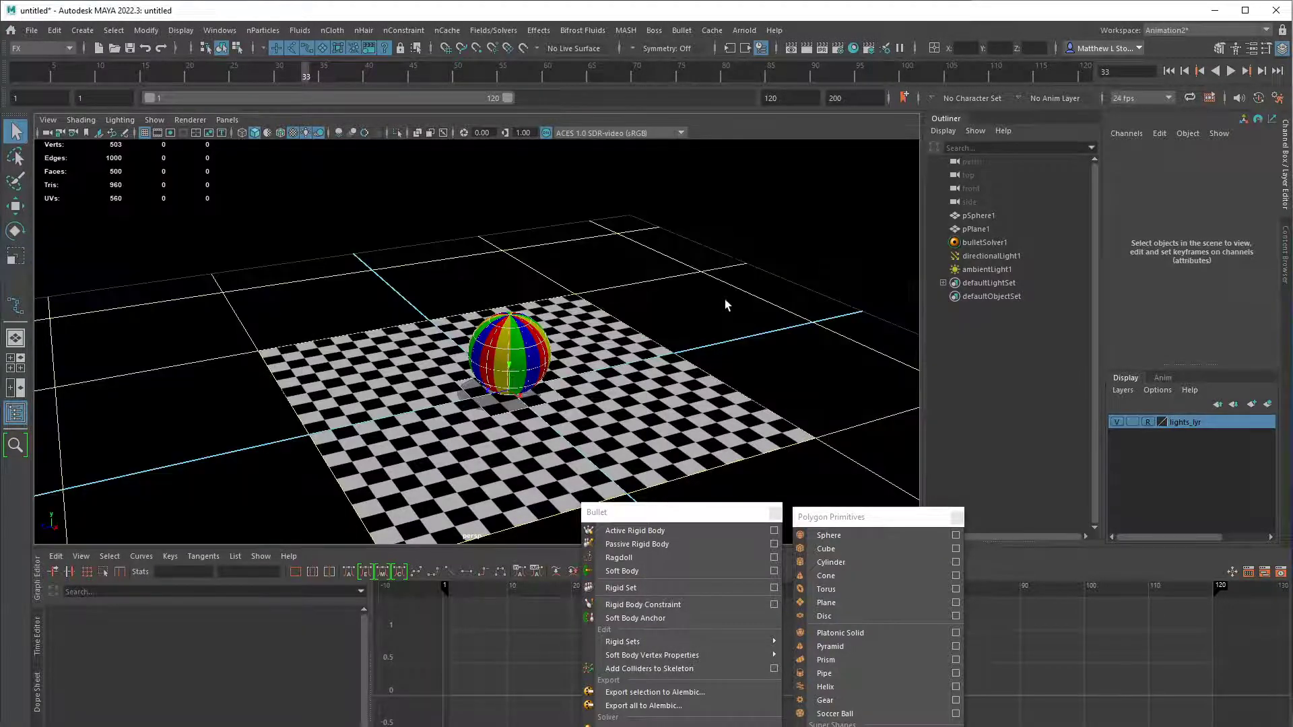
pyautogui.keyDown('alt'); pyautogui.moveTo(717, 323); pyautogui.dragTo(716, 334); pyautogui.keyUp('alt')
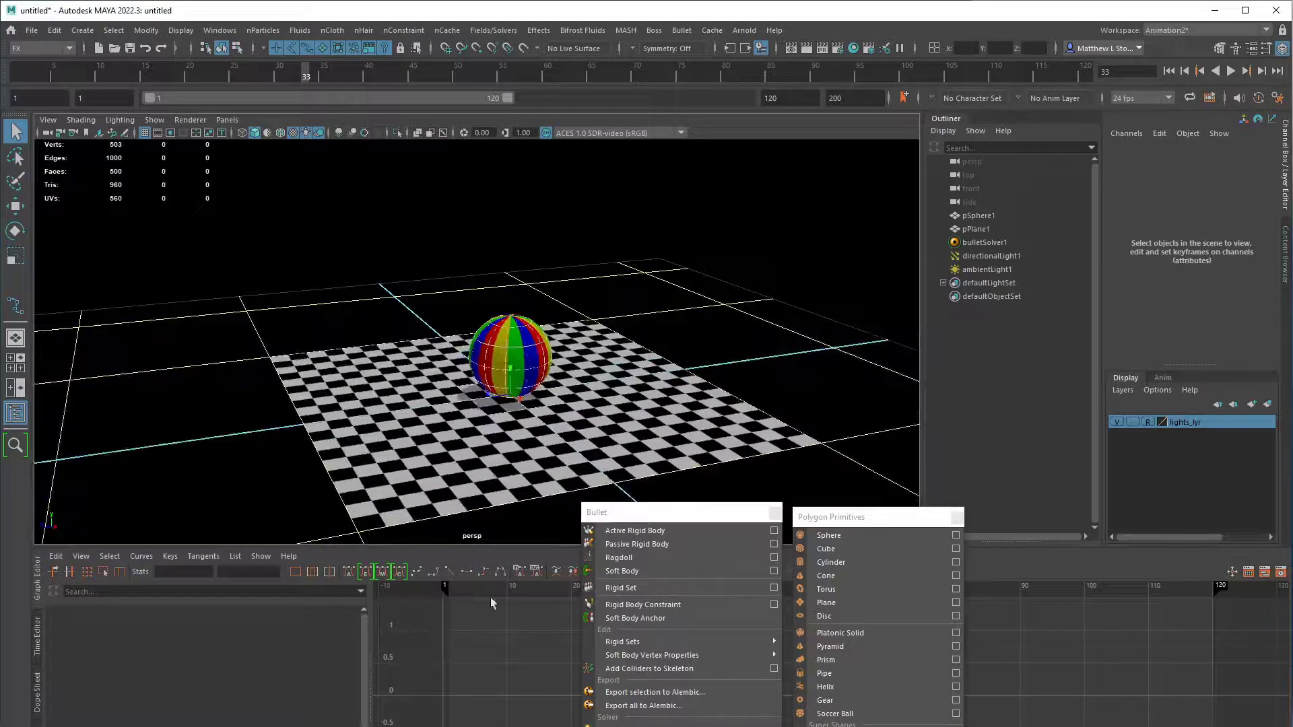
# - Go to frame 1 and remove Bullet from the checkered plane
pyautogui.click(19, 74)
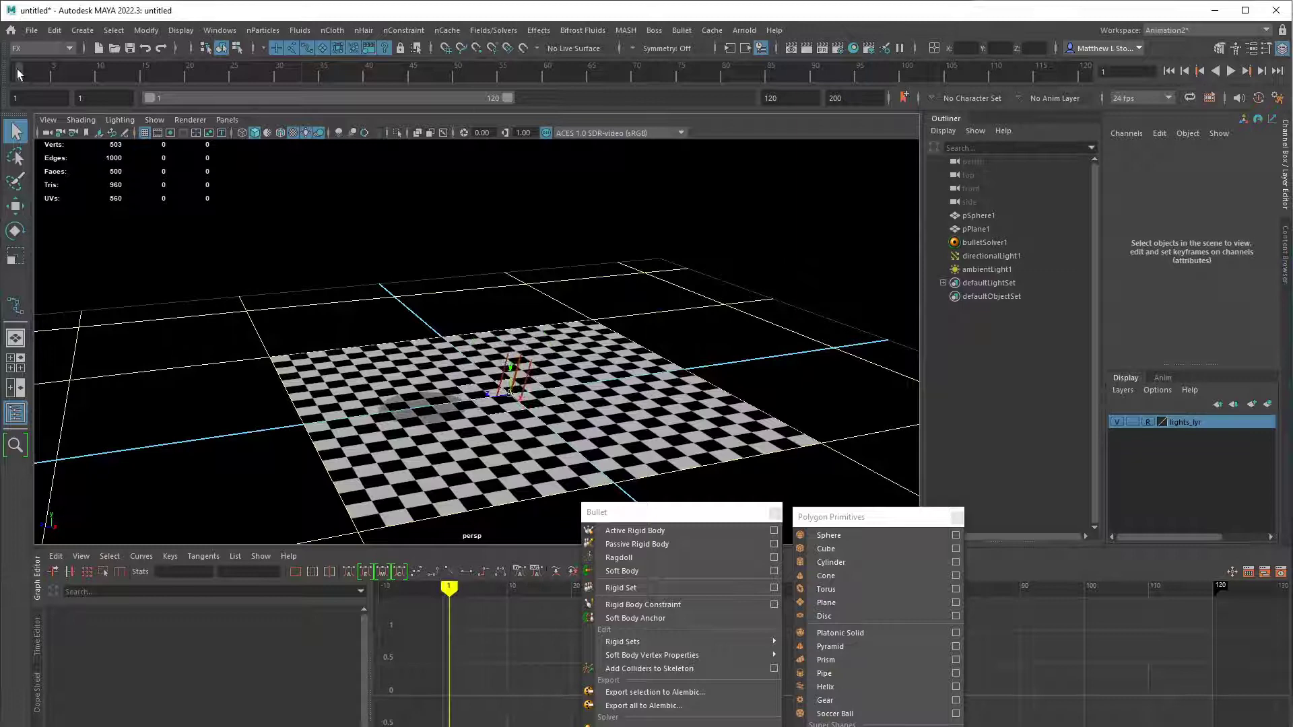
pyautogui.click(458, 409)
pyautogui.keyDown('alt'); pyautogui.moveTo(458, 409); pyautogui.dragTo(585, 399); pyautogui.keyUp('alt')
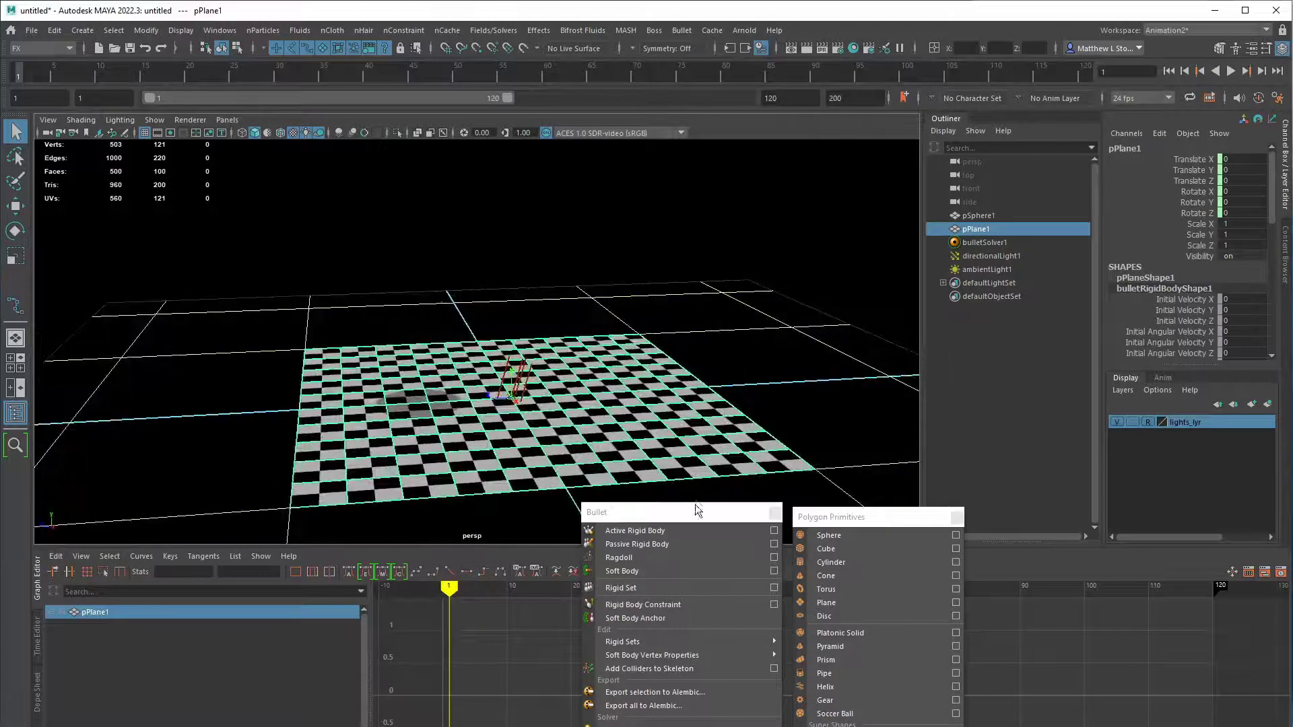
pyautogui.moveTo(698, 510); pyautogui.dragTo(712, 260)
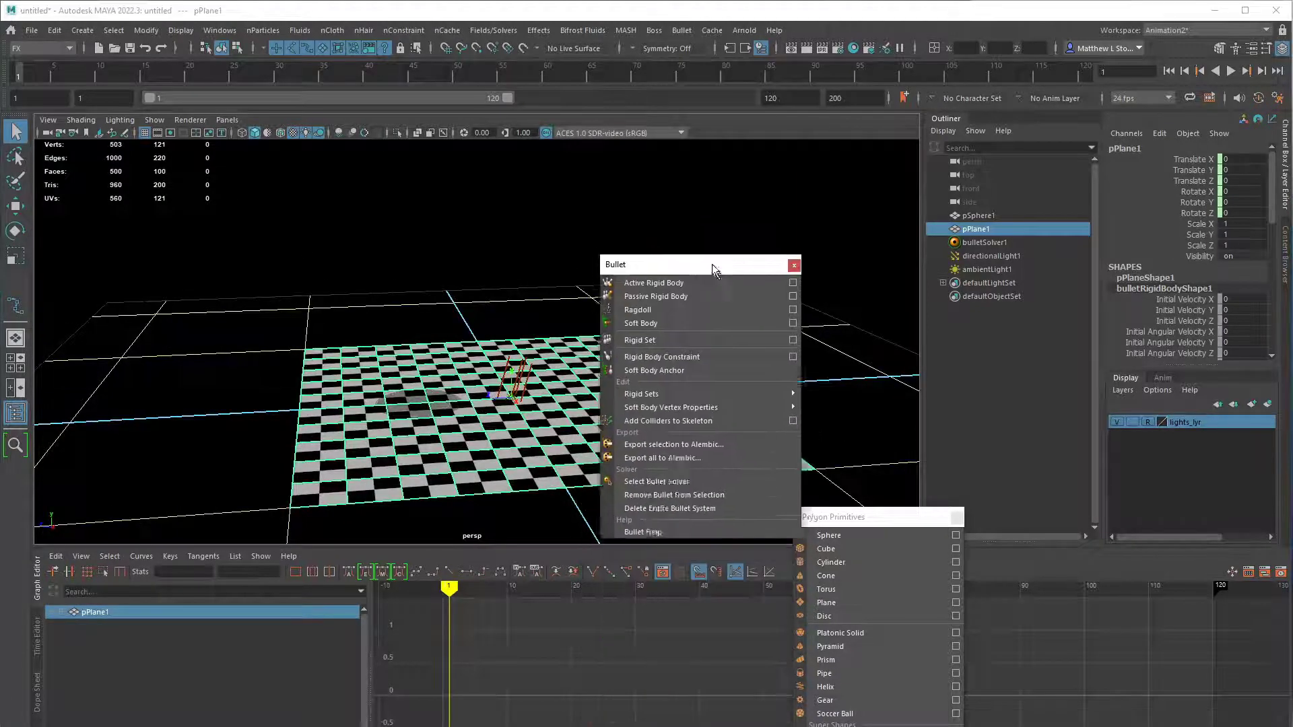
pyautogui.click(698, 489)
pyautogui.moveTo(710, 264); pyautogui.dragTo(677, 519)
# - Raise the directional and ambient lights well above the plane and deselect them
pyautogui.keyDown('alt'); pyautogui.moveTo(609, 397); pyautogui.dragTo(608, 364); pyautogui.keyUp('alt')
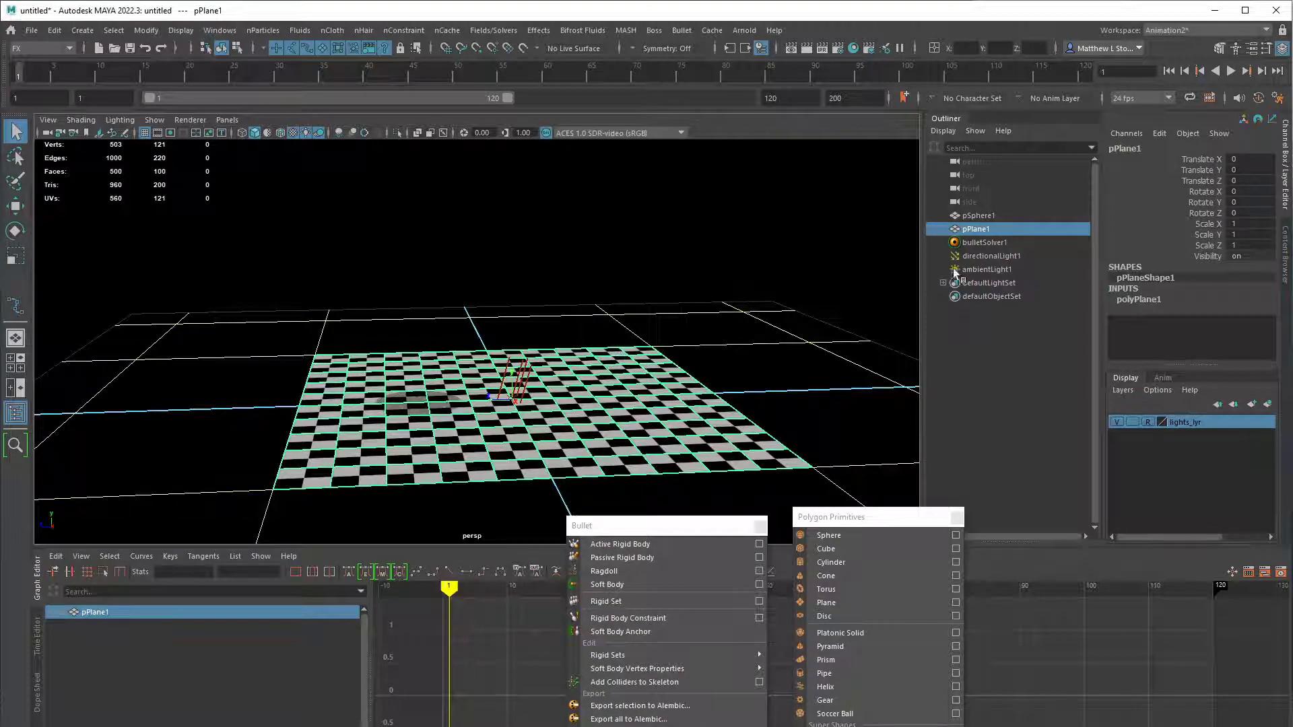
pyautogui.moveTo(999, 260); pyautogui.dragTo(1000, 272)
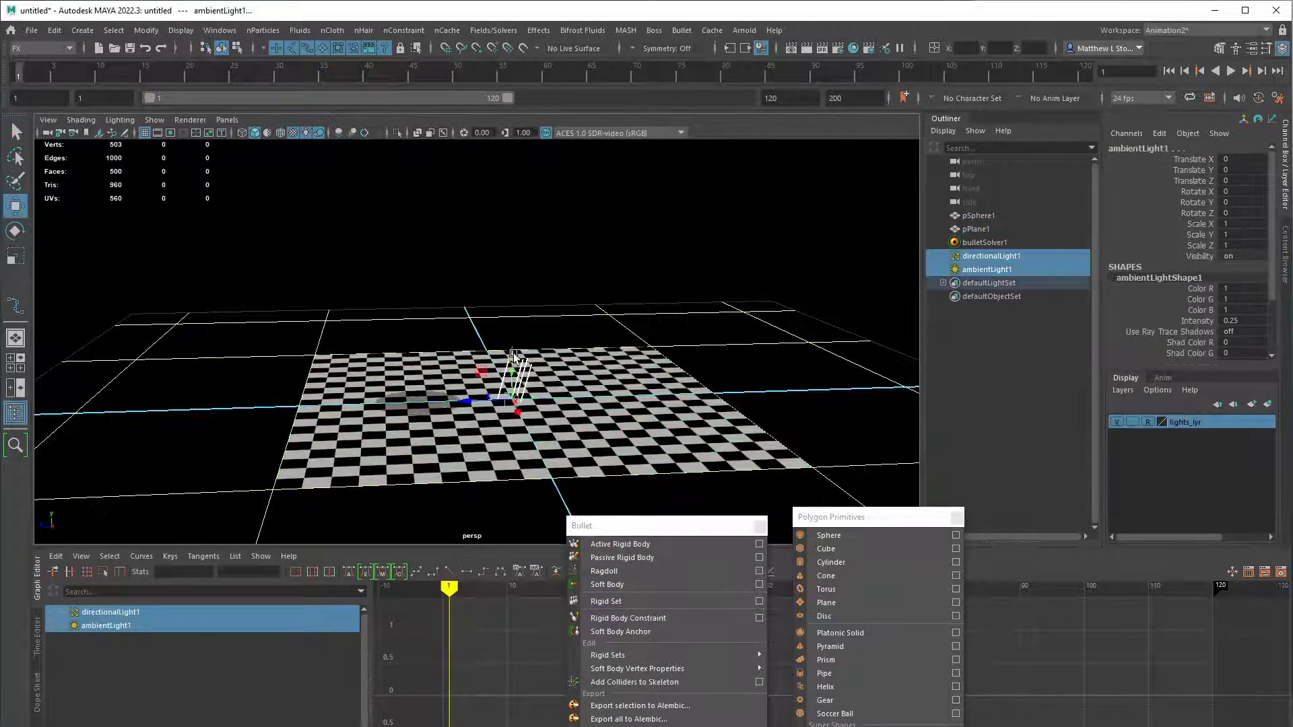
pyautogui.press('w')
pyautogui.click(659, 256)
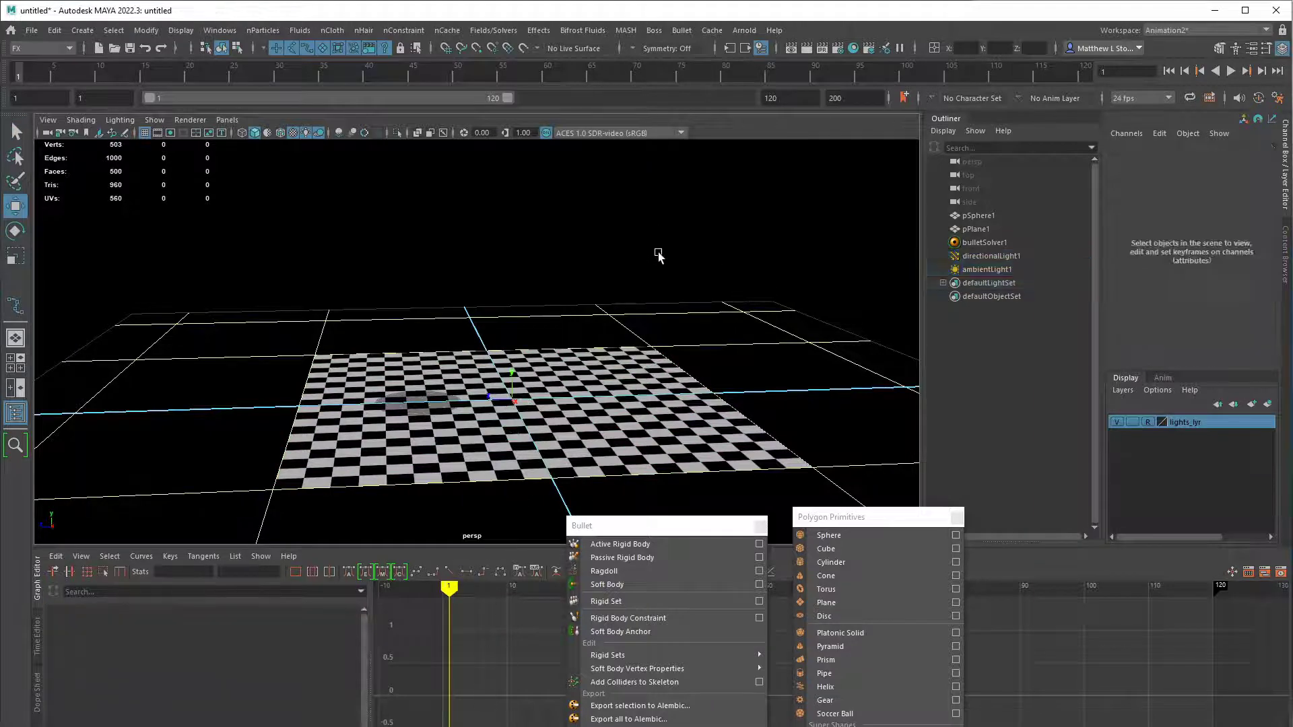
# - Switch the checkered plane to vertex mode and select the vertices of one half, leaving out the centre row
pyautogui.click(446, 423)
pyautogui.moveTo(455, 419); pyautogui.dragTo(385, 418, button='right')
pyautogui.keyDown('alt'); pyautogui.moveTo(428, 421); pyautogui.dragTo(412, 371); pyautogui.keyUp('alt')
pyautogui.moveTo(240, 303); pyautogui.dragTo(488, 519)
pyautogui.keyDown('alt'); pyautogui.moveTo(377, 388); pyautogui.dragTo(367, 379); pyautogui.keyUp('alt')
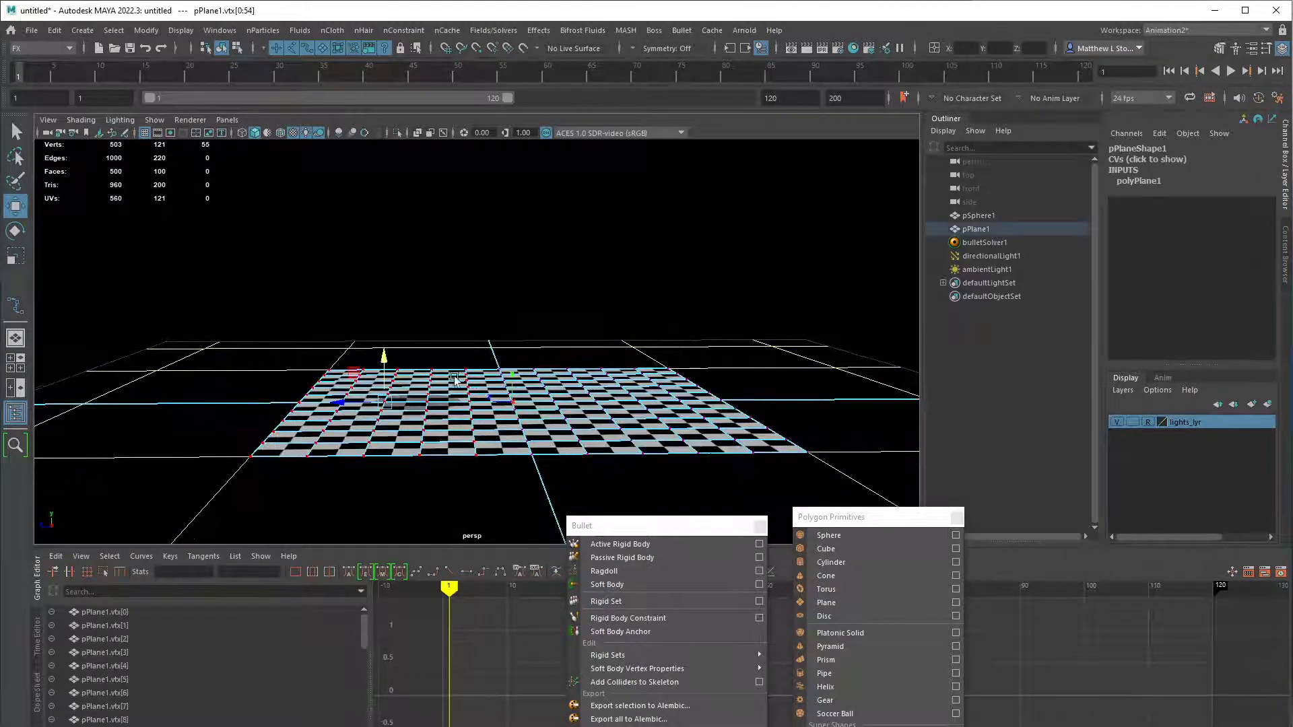
pyautogui.moveTo(242, 315); pyautogui.dragTo(500, 523)
# - Move the rotation pivot to the plane's centre line and rotate the selected vertices upward to bend that half
pyautogui.press('e')
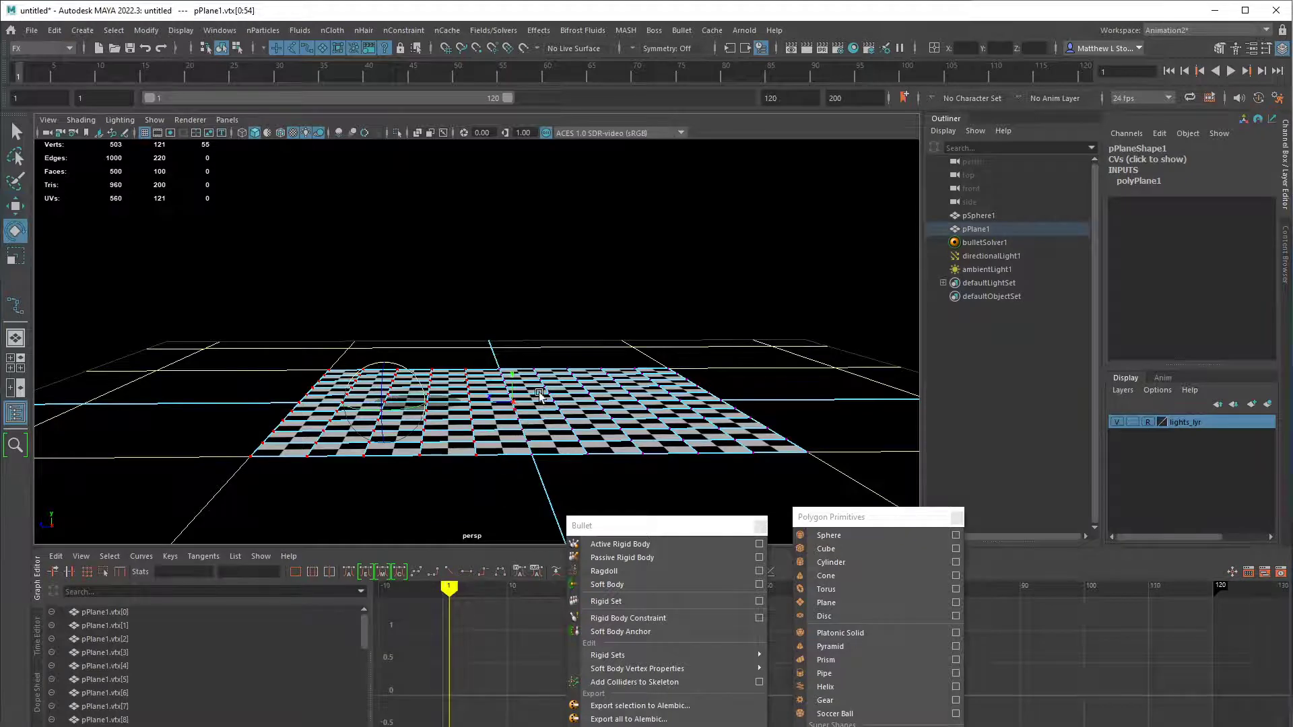
pyautogui.keyDown('alt'); pyautogui.moveTo(539, 394); pyautogui.dragTo(566, 400); pyautogui.keyUp('alt')
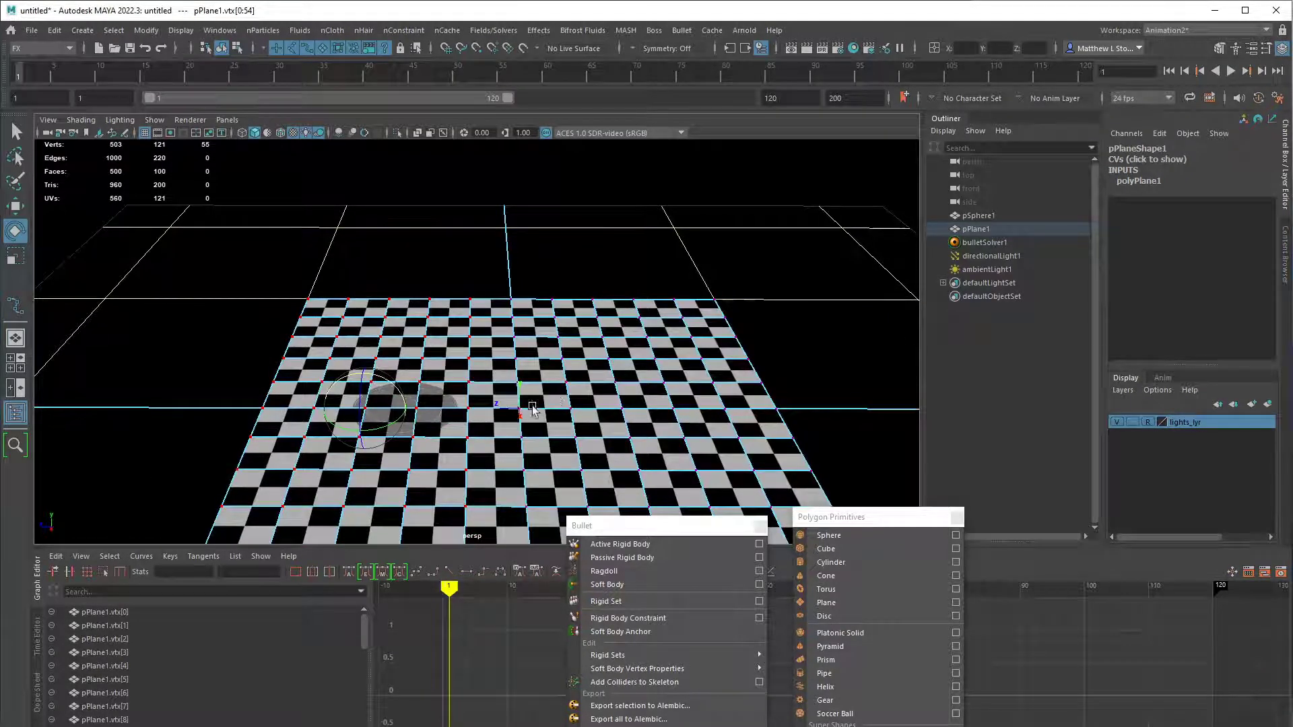
pyautogui.press('w')
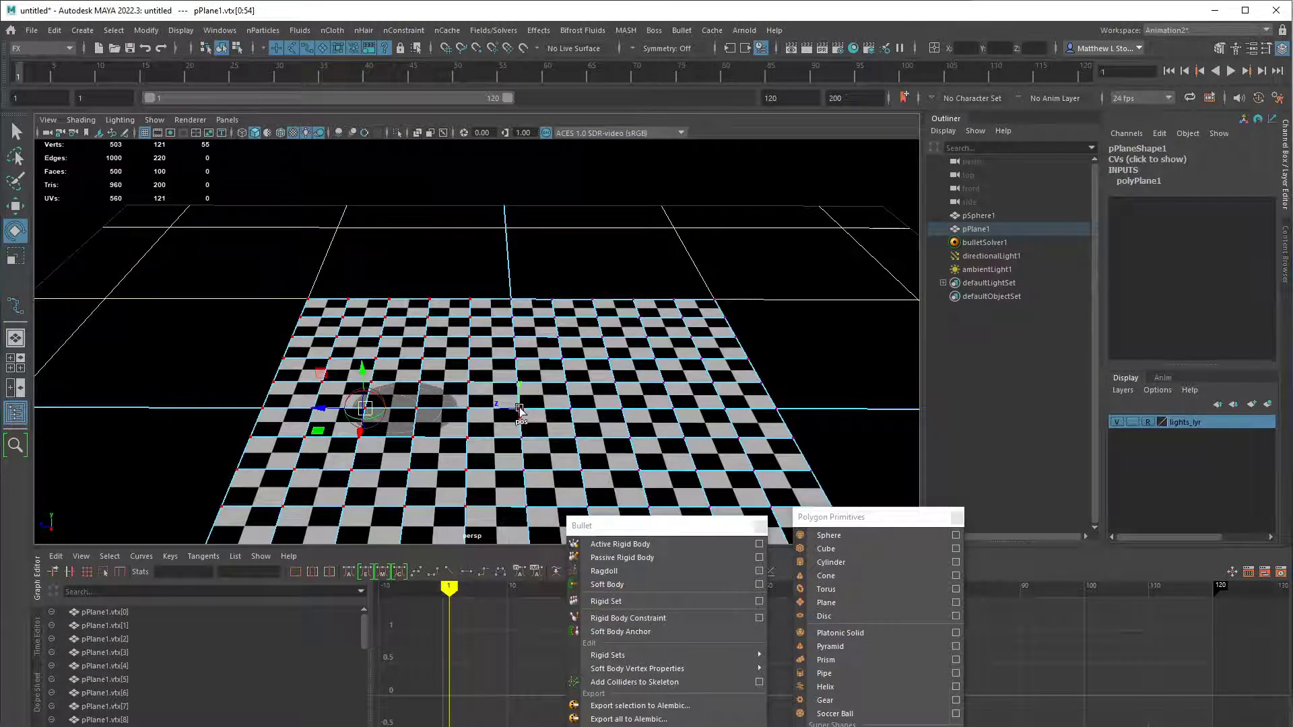
pyautogui.click(520, 409)
pyautogui.moveTo(539, 396); pyautogui.dragTo(597, 361)
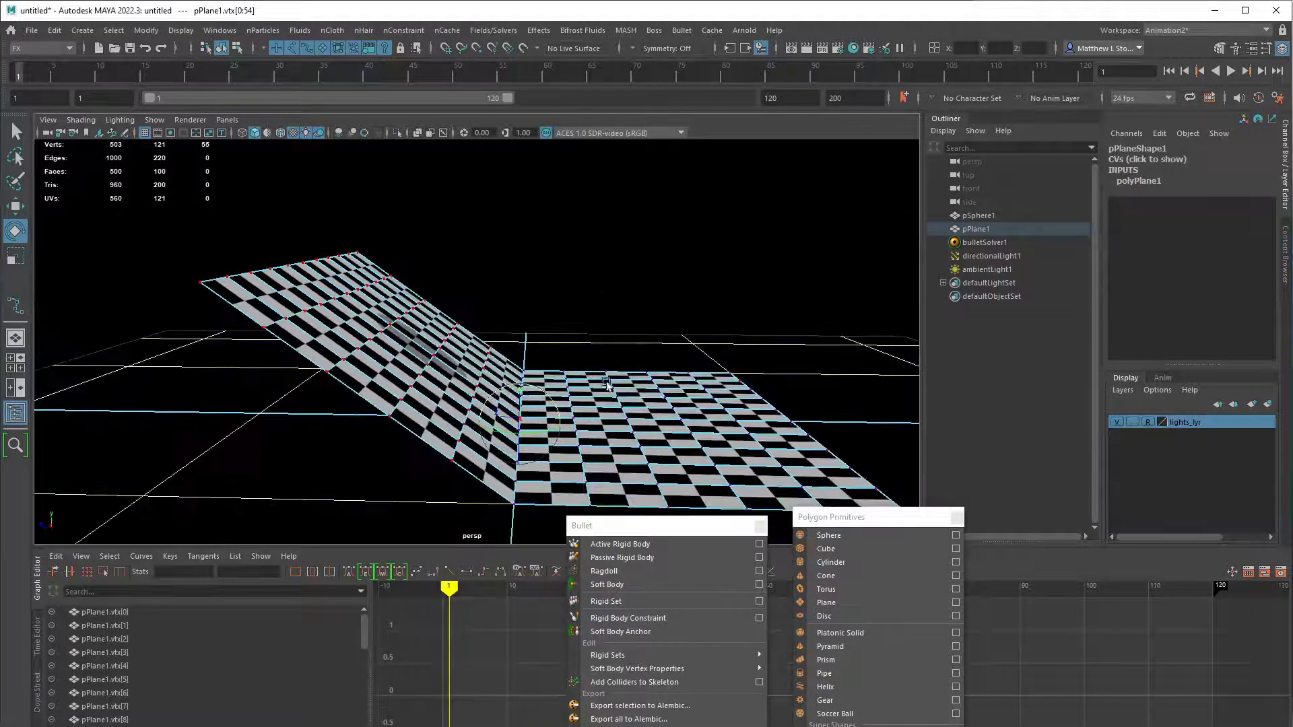
# - Return to object mode and rotate the bent plane about 20° in X so it forms a V
pyautogui.moveTo(607, 392); pyautogui.dragTo(648, 376, button='right')
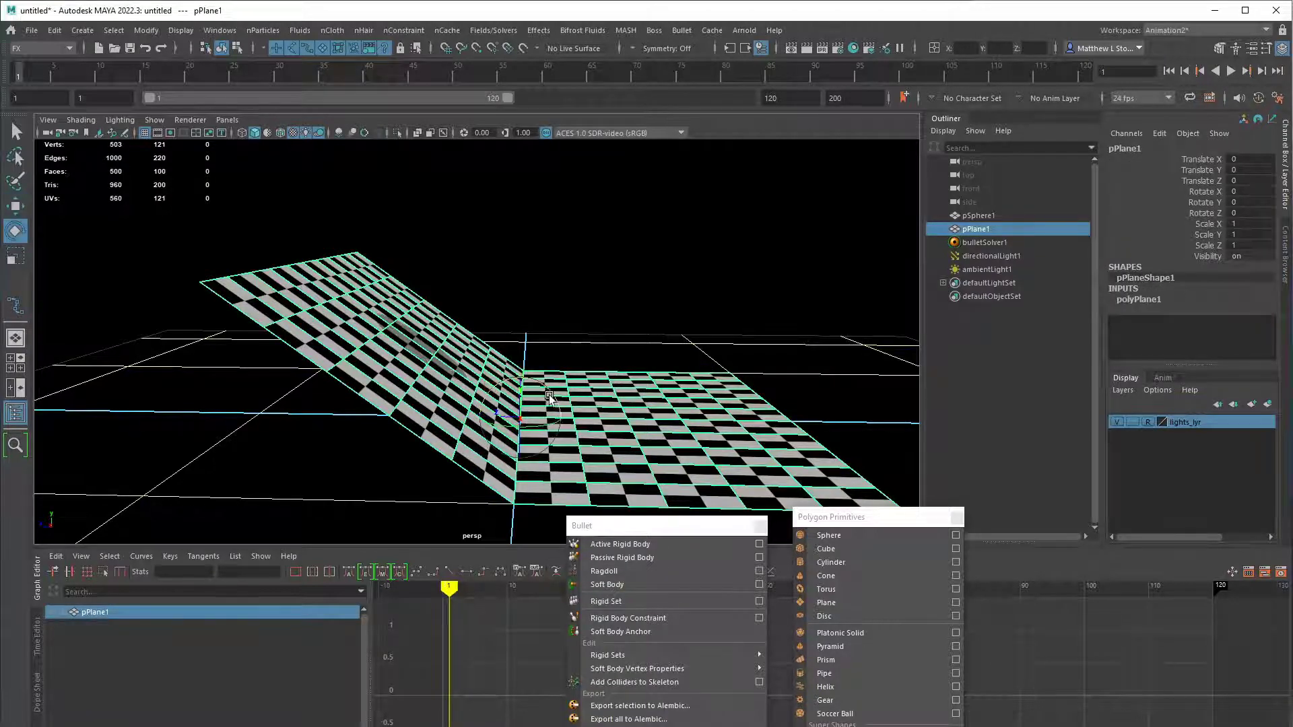
pyautogui.moveTo(542, 406); pyautogui.dragTo(549, 383)
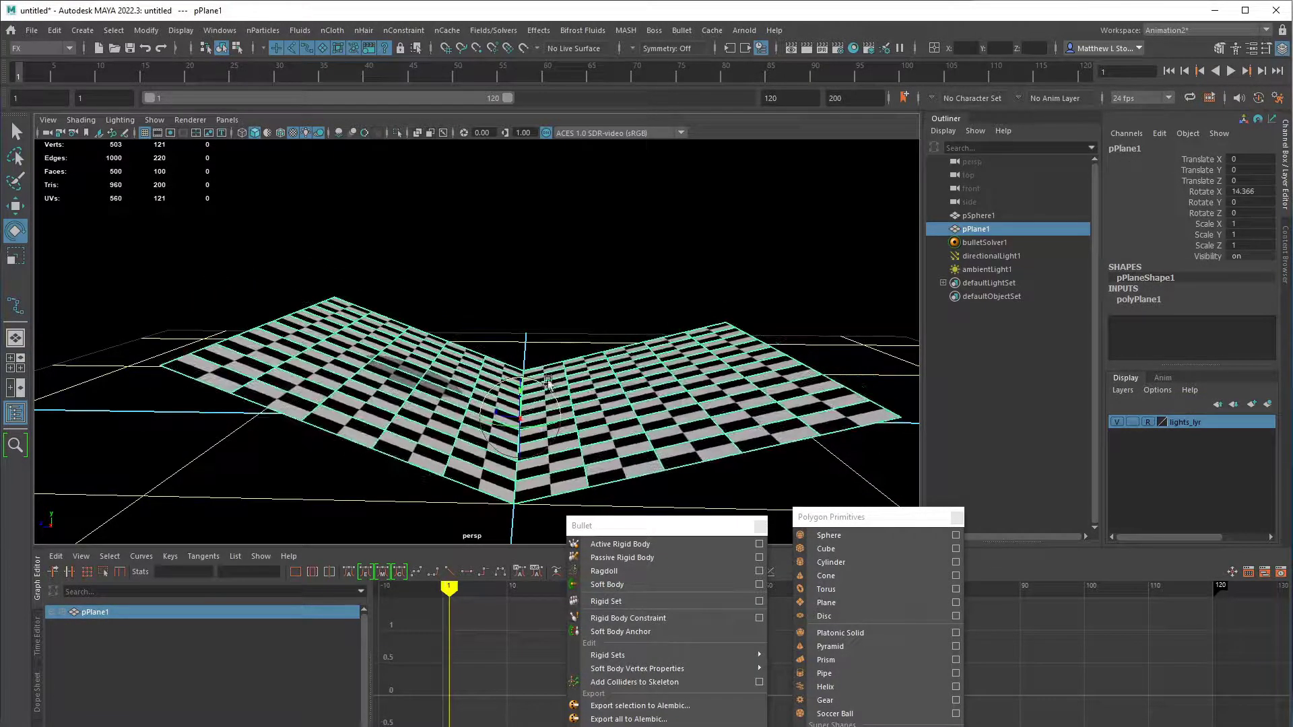
pyautogui.moveTo(553, 328)
pyautogui.mouseDown()
pyautogui.moveTo(548, 317)
pyautogui.moveTo(555, 378)
pyautogui.moveTo(570, 336)
pyautogui.mouseUp()
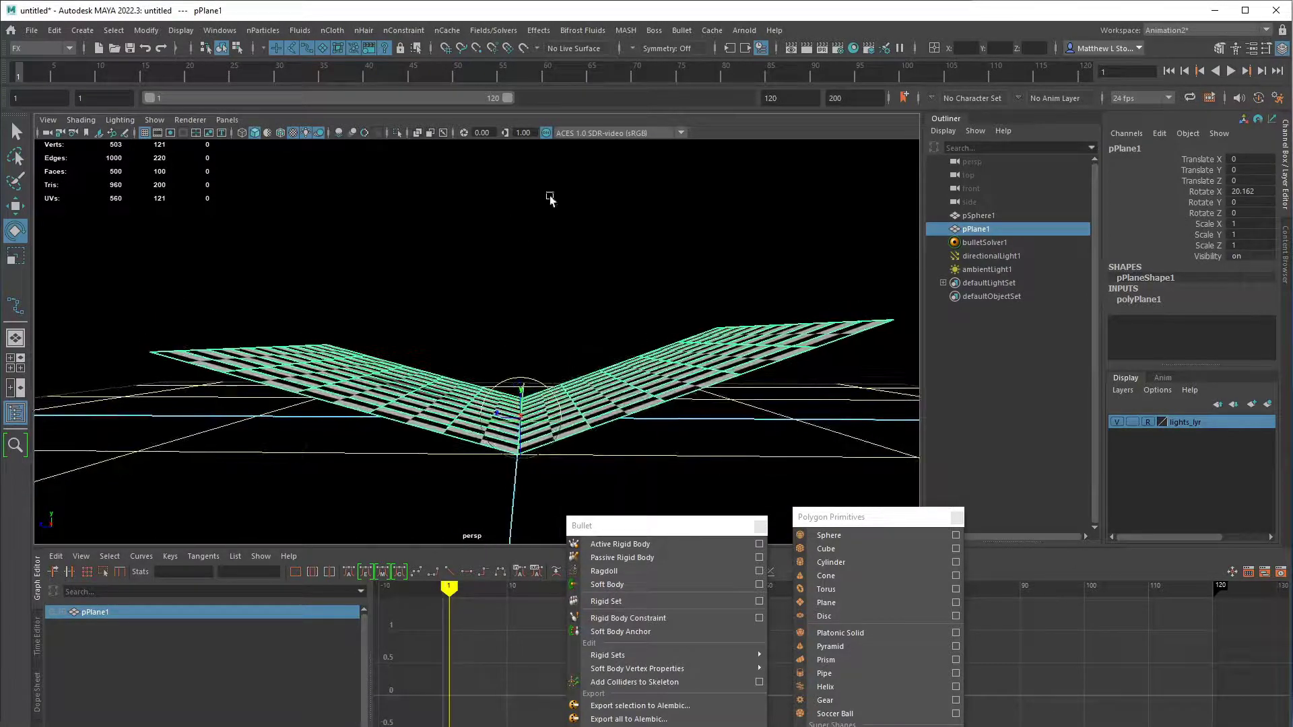
# - Move the bent plane along Z to about 0.703 so its fold is offset from the sphere above
pyautogui.keyDown('alt'); pyautogui.moveTo(555, 392); pyautogui.dragTo(578, 412); pyautogui.keyUp('alt')
pyautogui.keyDown('alt'); pyautogui.moveTo(643, 307); pyautogui.dragTo(534, 307, button='right'); pyautogui.keyUp('alt')
pyautogui.press('w')
pyautogui.moveTo(462, 381); pyautogui.dragTo(434, 387)
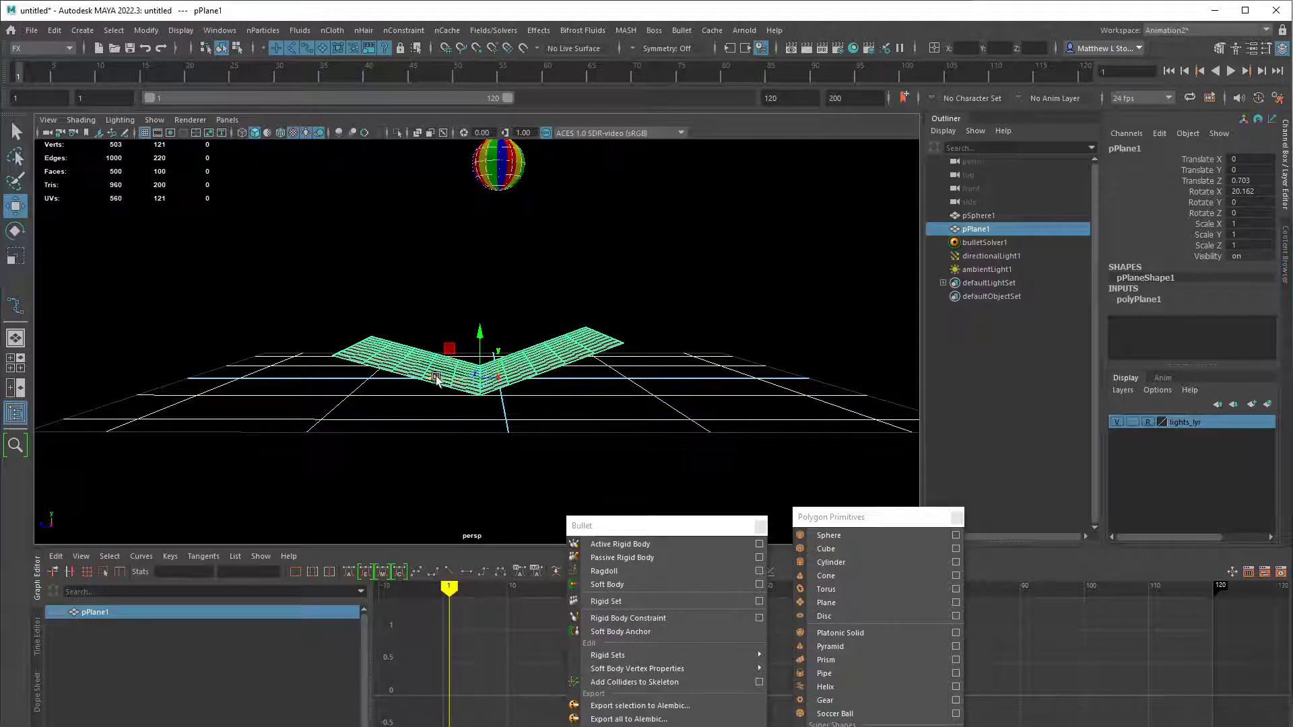
pyautogui.keyDown('alt'); pyautogui.moveTo(563, 338); pyautogui.dragTo(586, 345); pyautogui.keyUp('alt')
pyautogui.scroll(3, 586, 340)
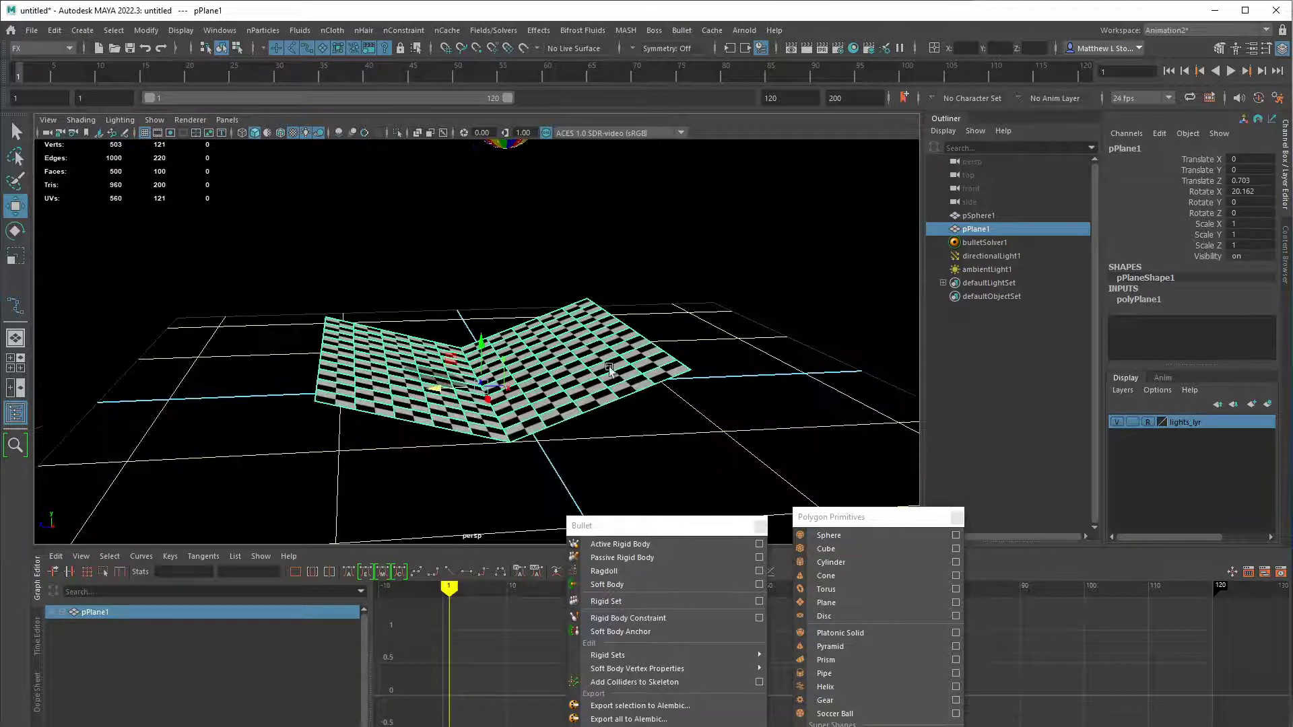
# - Highlight the list item about dropping a single sphere onto a static mesh in the shared notes document, and return to Maya
pyautogui.press('q')
pyautogui.hotkey('alt', 'Tab')
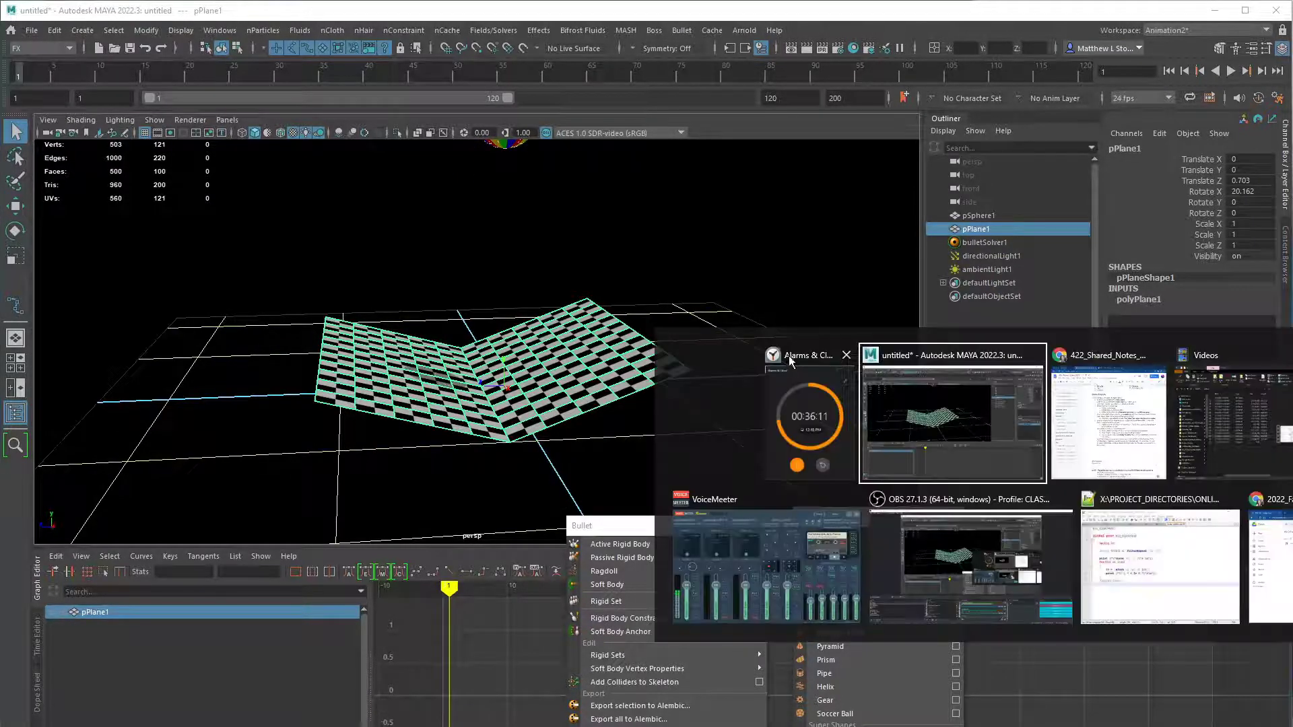
pyautogui.moveTo(477, 265); pyautogui.dragTo(769, 265)
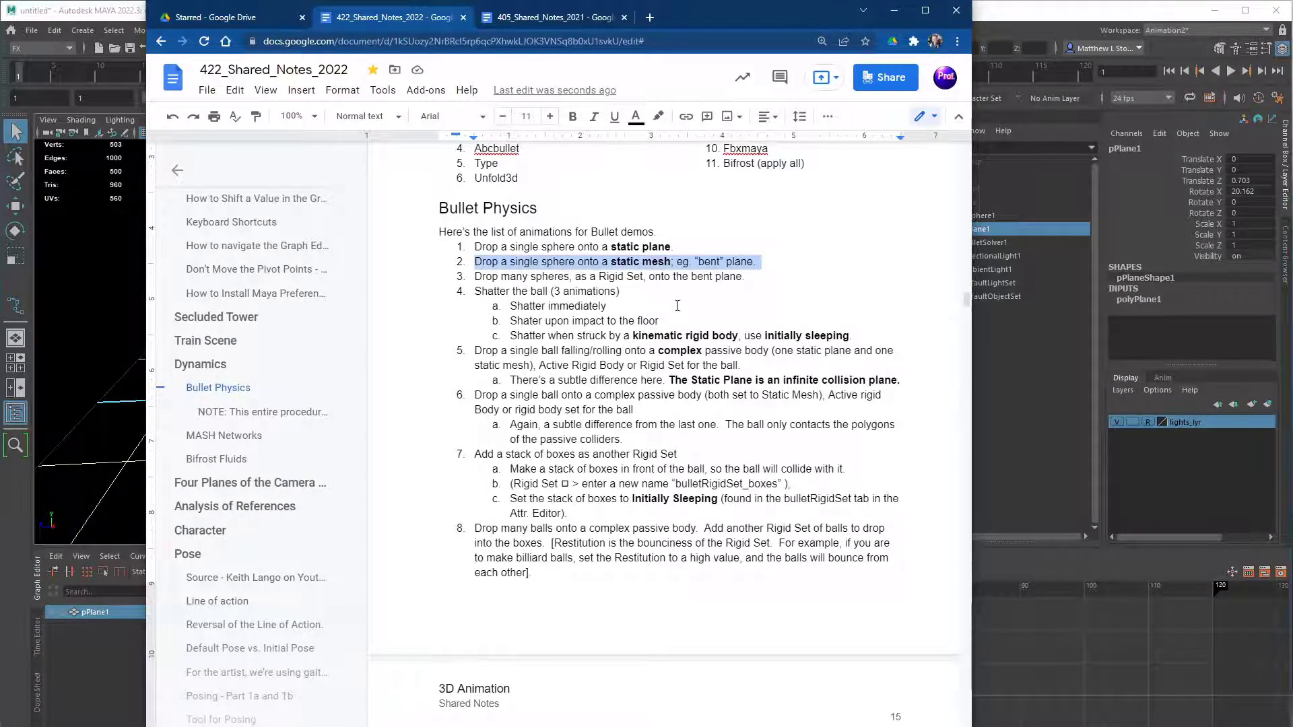
pyautogui.hotkey('alt', 'Tab')
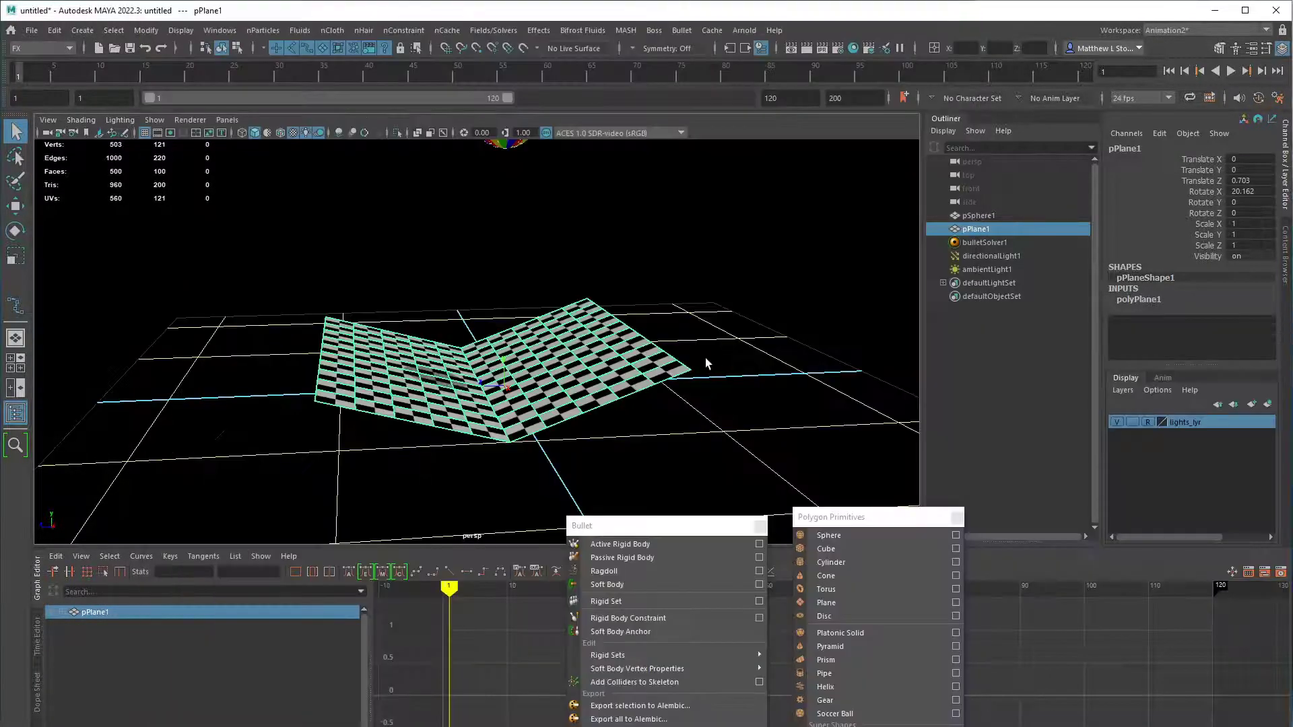
# - Make the bent plane a passive rigid body with the Mesh (static only) collider shape and the Static Body type
pyautogui.moveTo(635, 533); pyautogui.dragTo(658, 285)
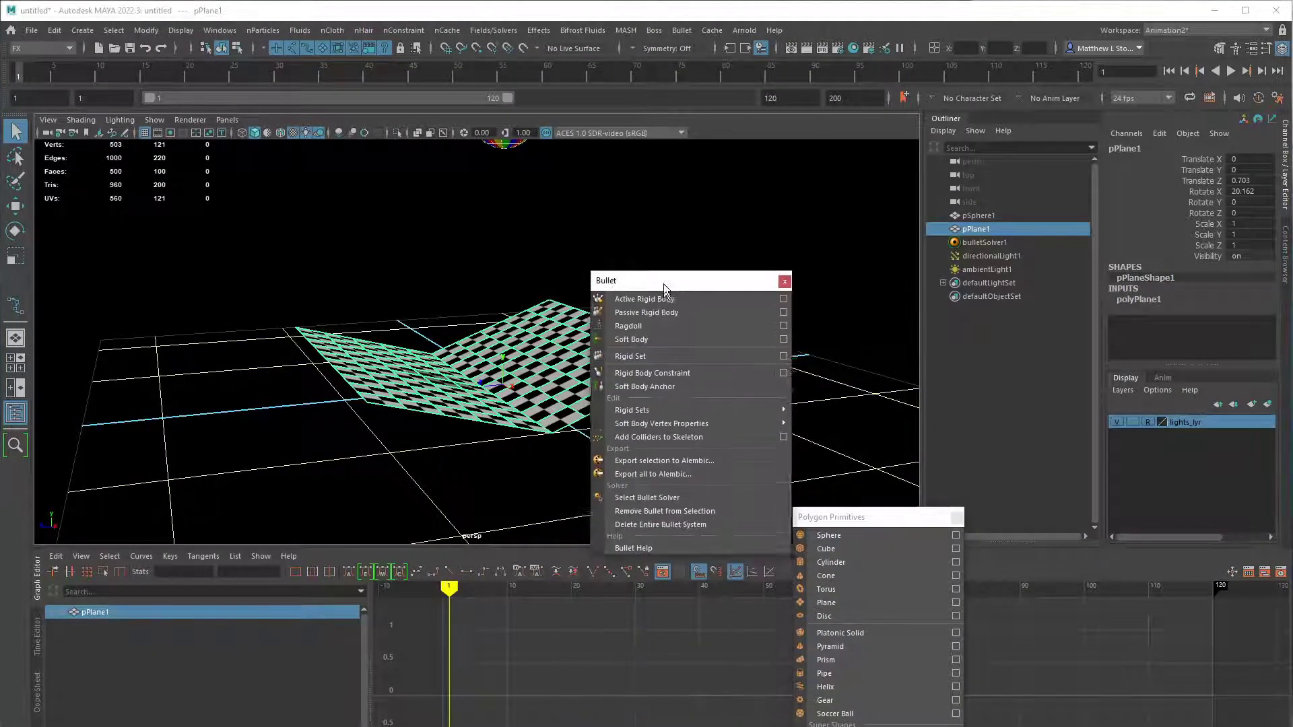
pyautogui.click(782, 309)
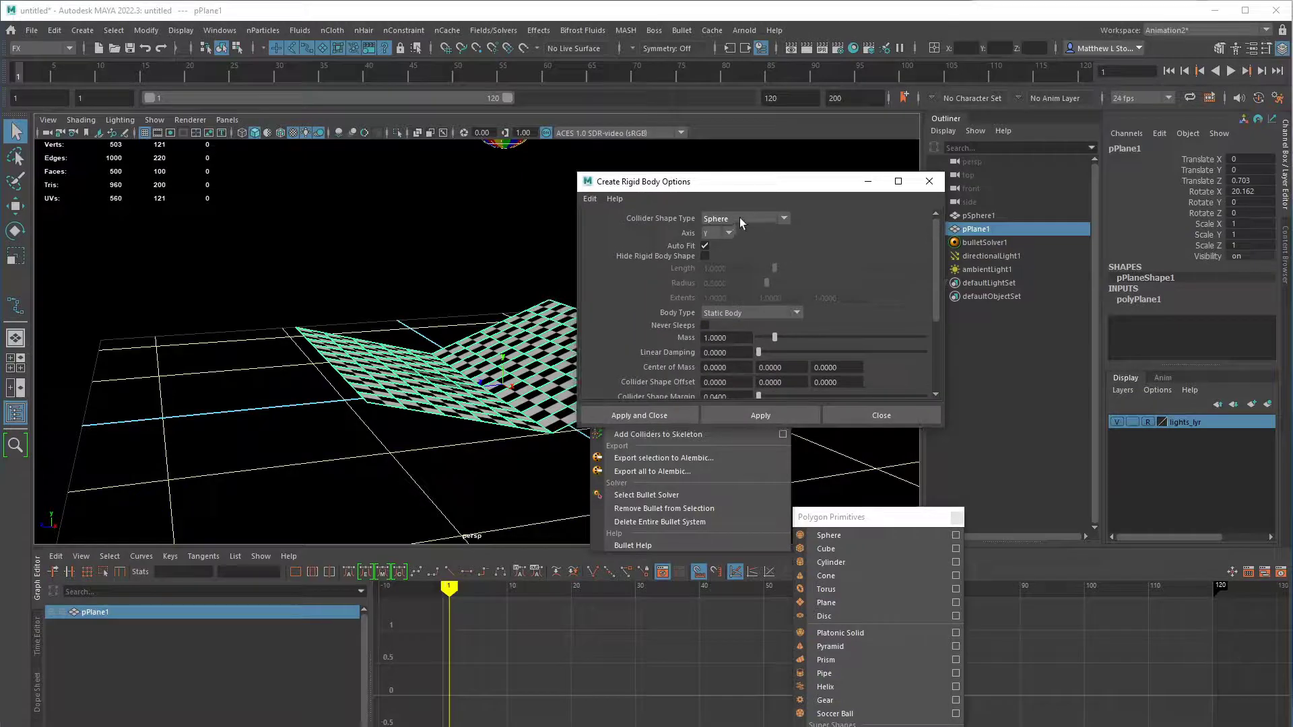
pyautogui.click(733, 316)
pyautogui.click(735, 312)
pyautogui.click(739, 221)
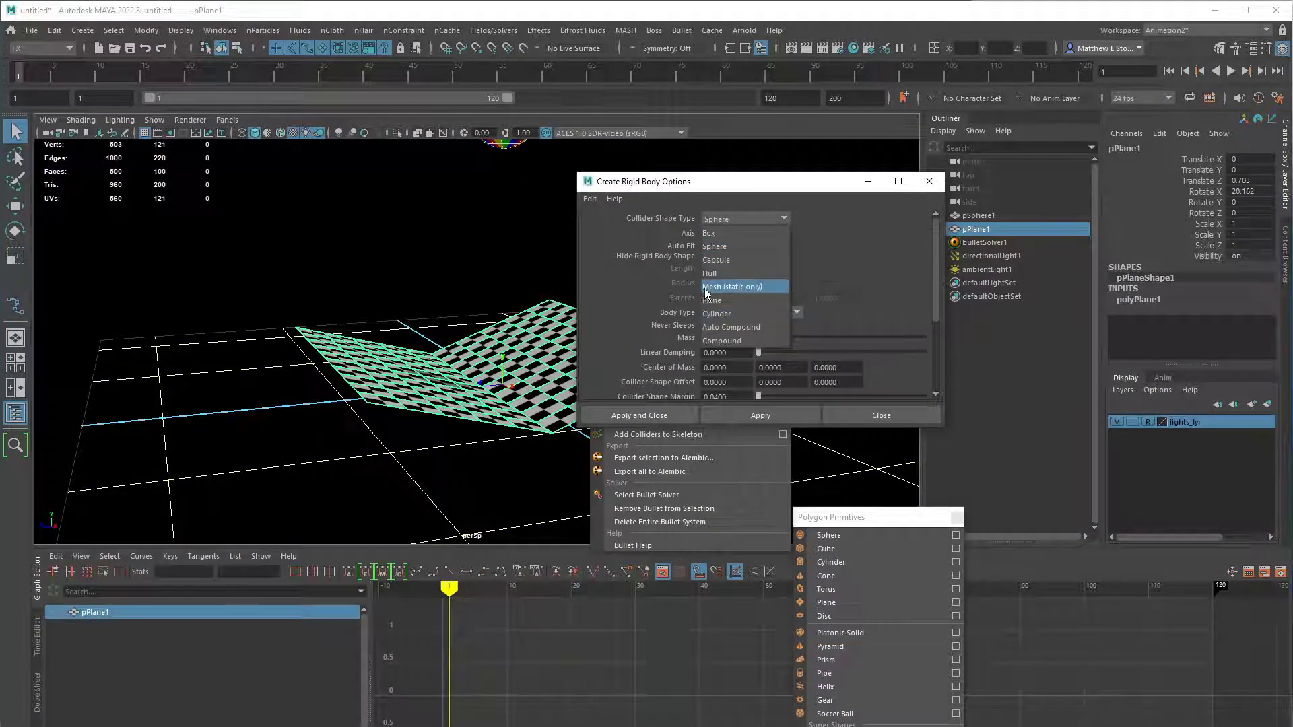
pyautogui.click(737, 287)
pyautogui.click(748, 312)
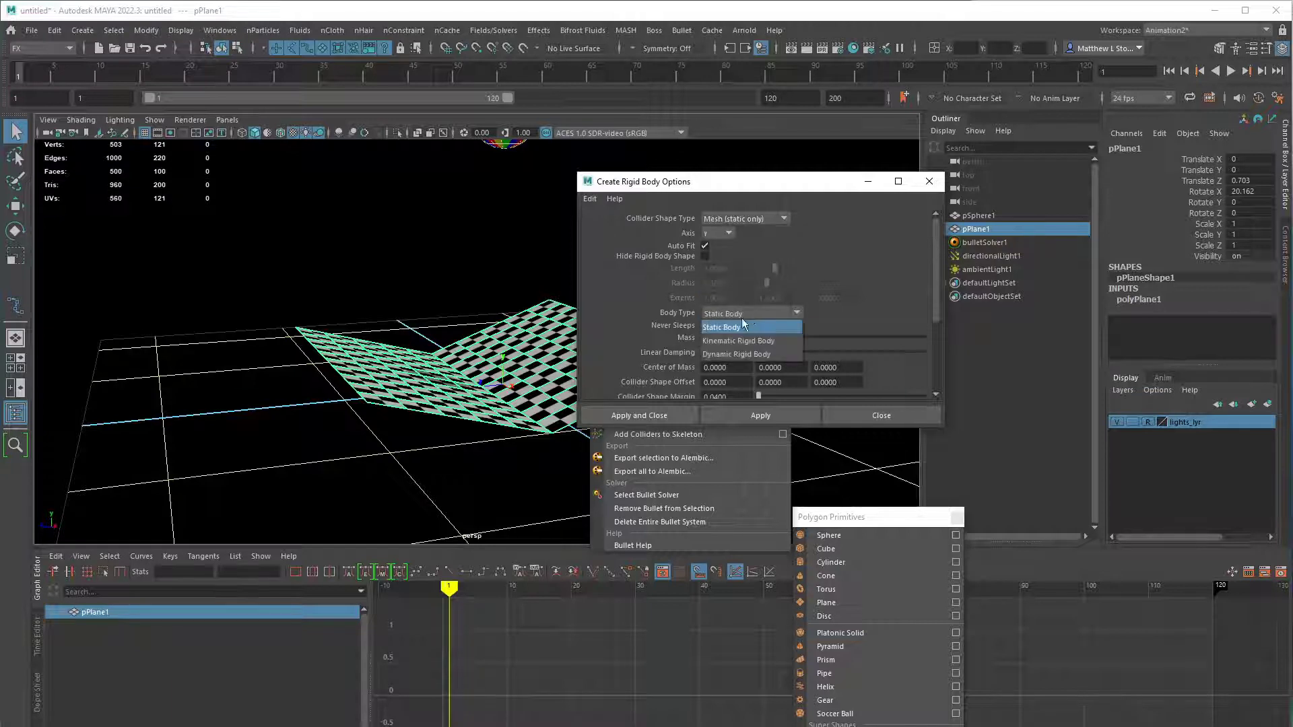
pyautogui.click(733, 334)
pyautogui.click(730, 220)
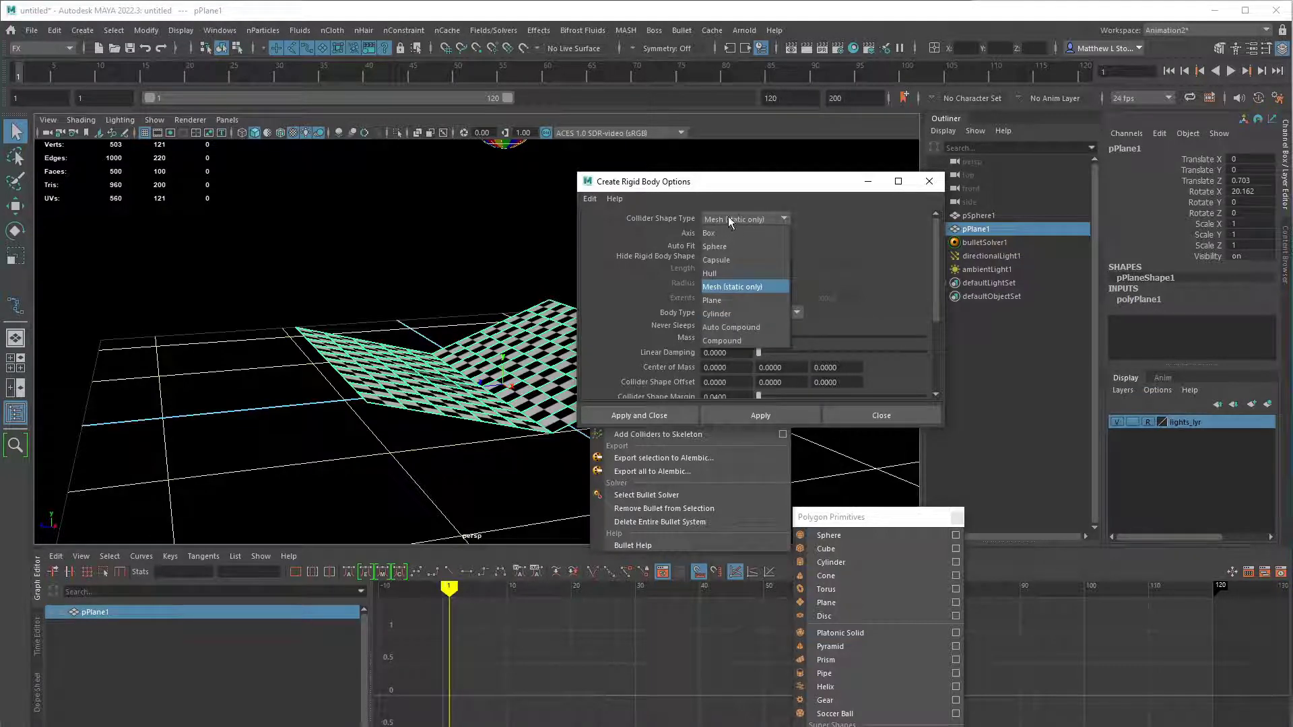
pyautogui.click(730, 217)
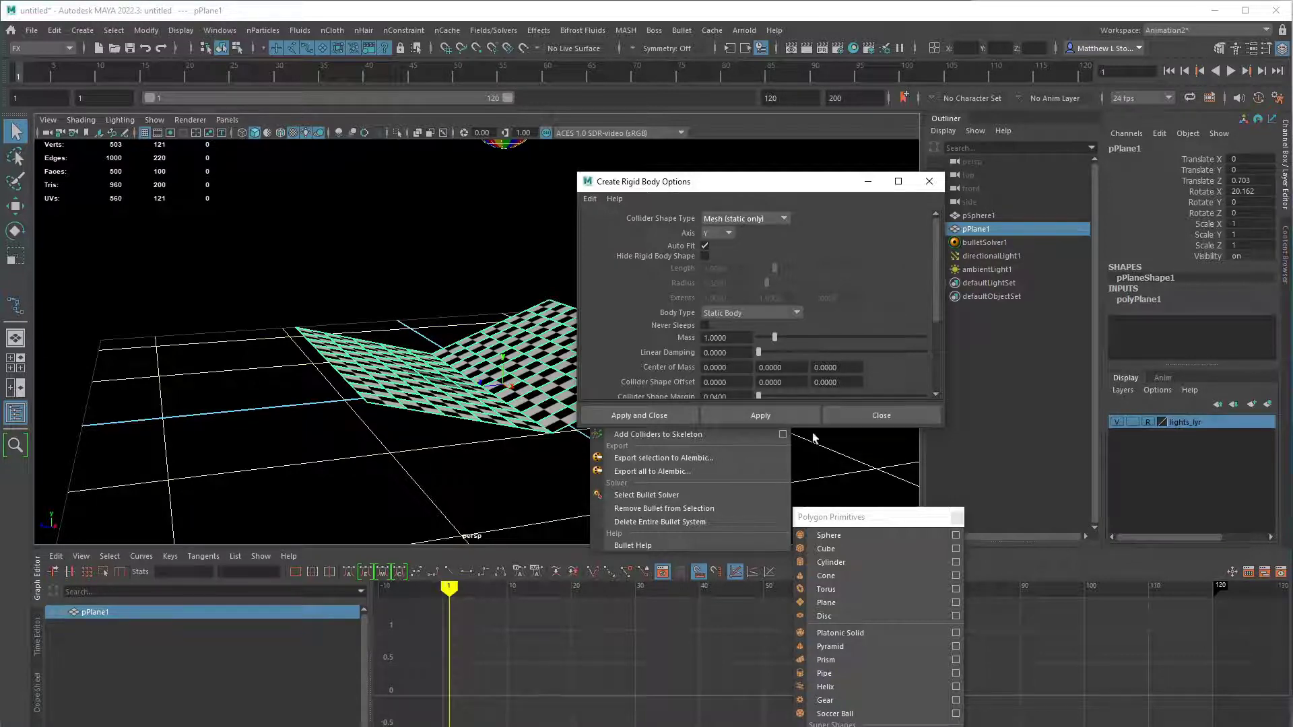
pyautogui.click(784, 417)
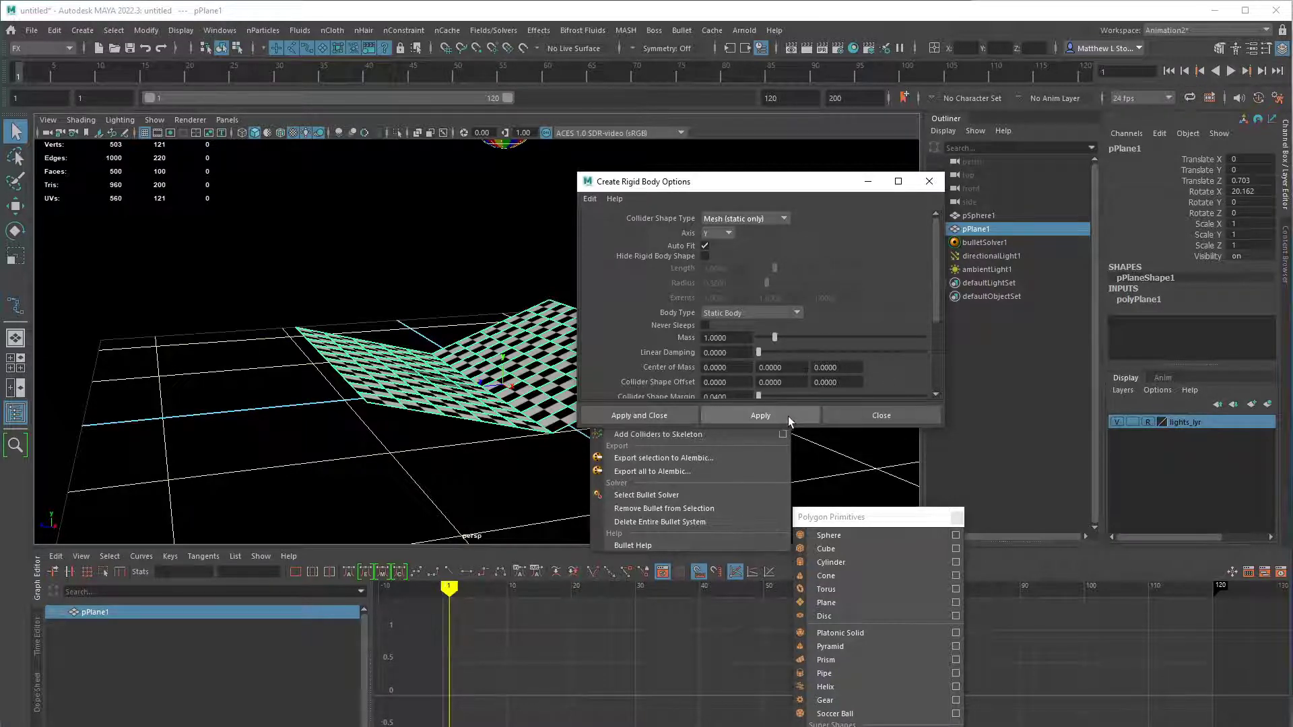
pyautogui.click(857, 414)
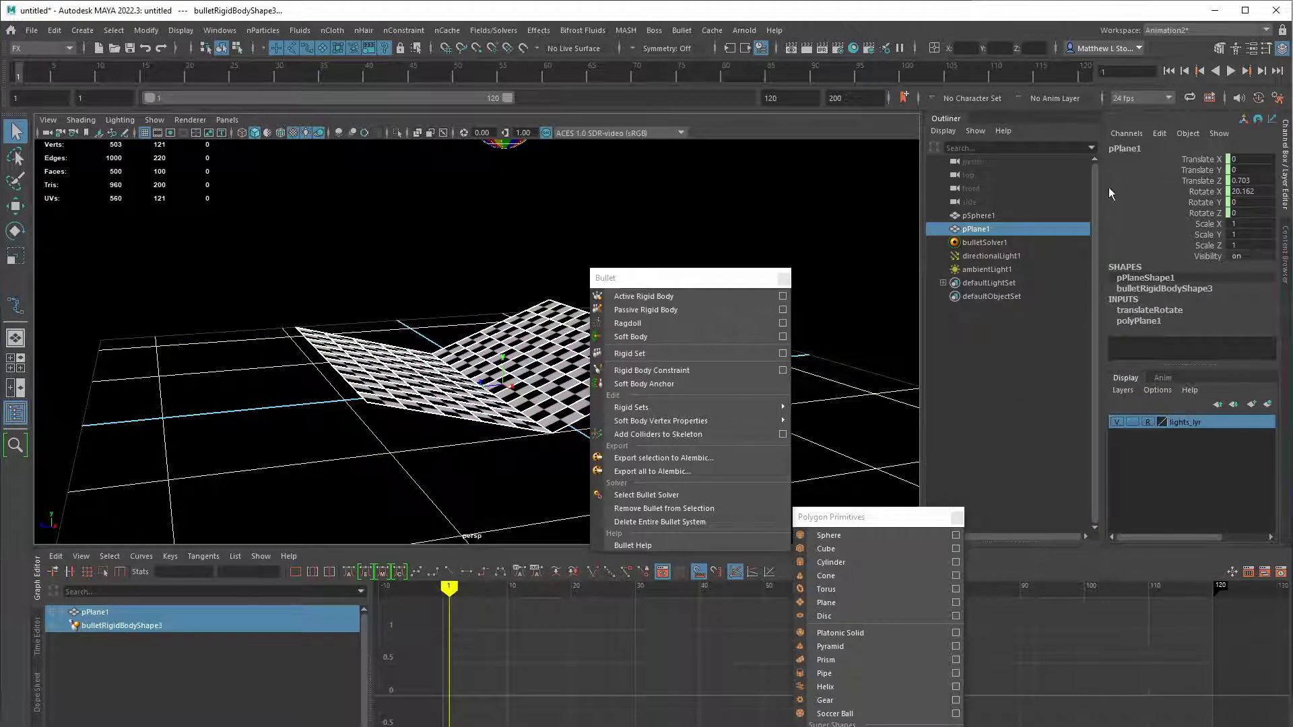
# - Deselect the bent plane and play the simulation of the ball dropping onto it, stopping during a repeat
pyautogui.keyDown('alt'); pyautogui.moveTo(733, 212); pyautogui.dragTo(834, 224); pyautogui.keyUp('alt')
pyautogui.click(782, 219)
pyautogui.click(1230, 71)
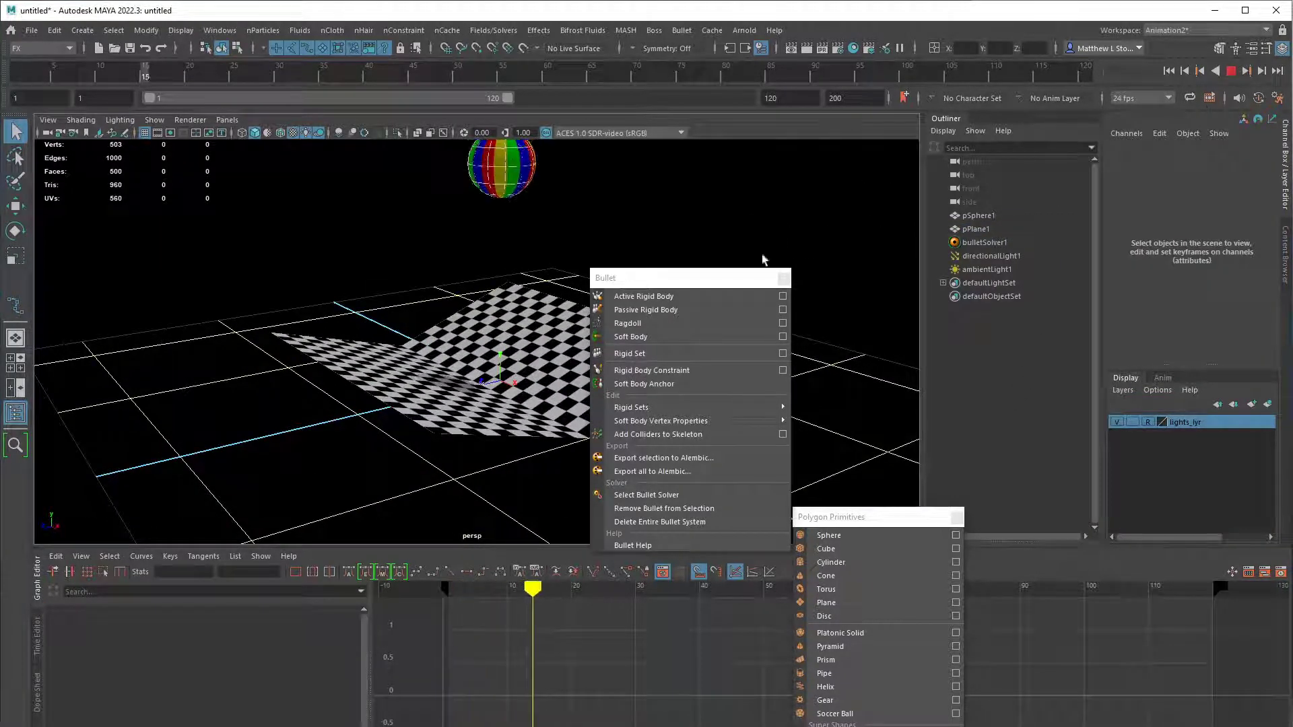
pyautogui.moveTo(704, 281); pyautogui.dragTo(812, 281)
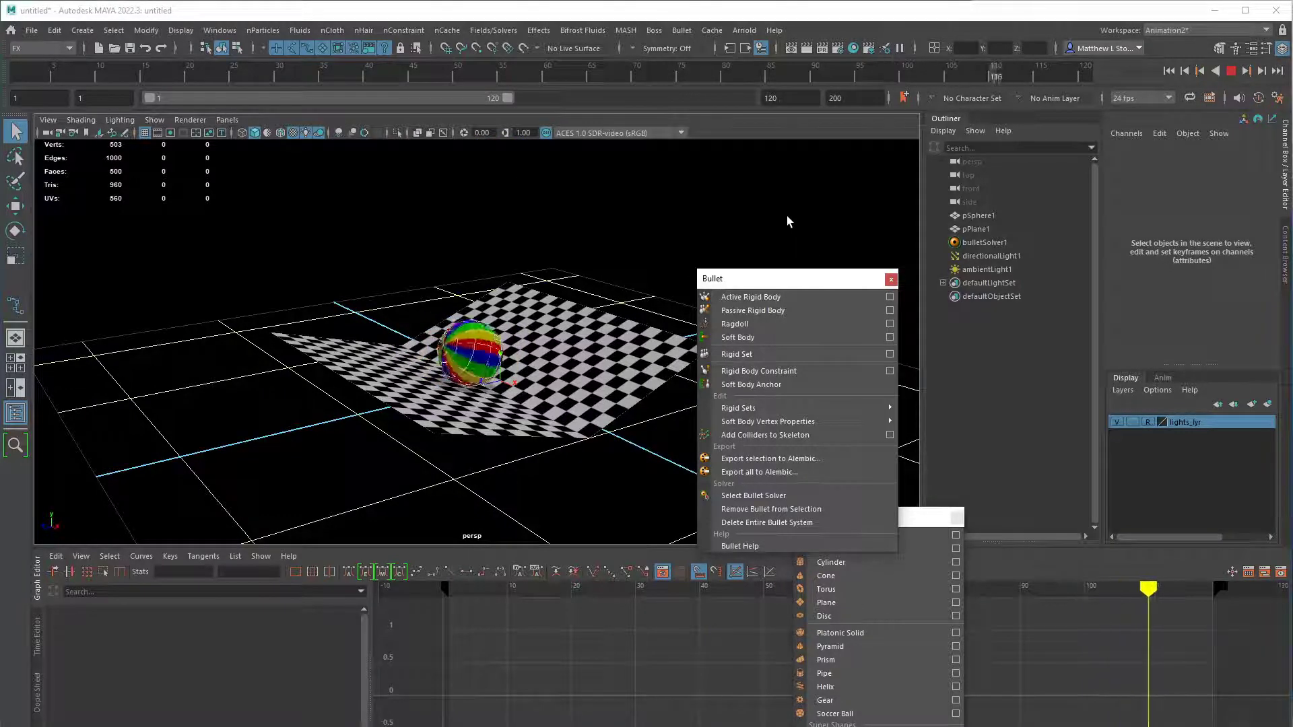
pyautogui.keyDown('alt'); pyautogui.moveTo(626, 249); pyautogui.dragTo(668, 258); pyautogui.keyUp('alt')
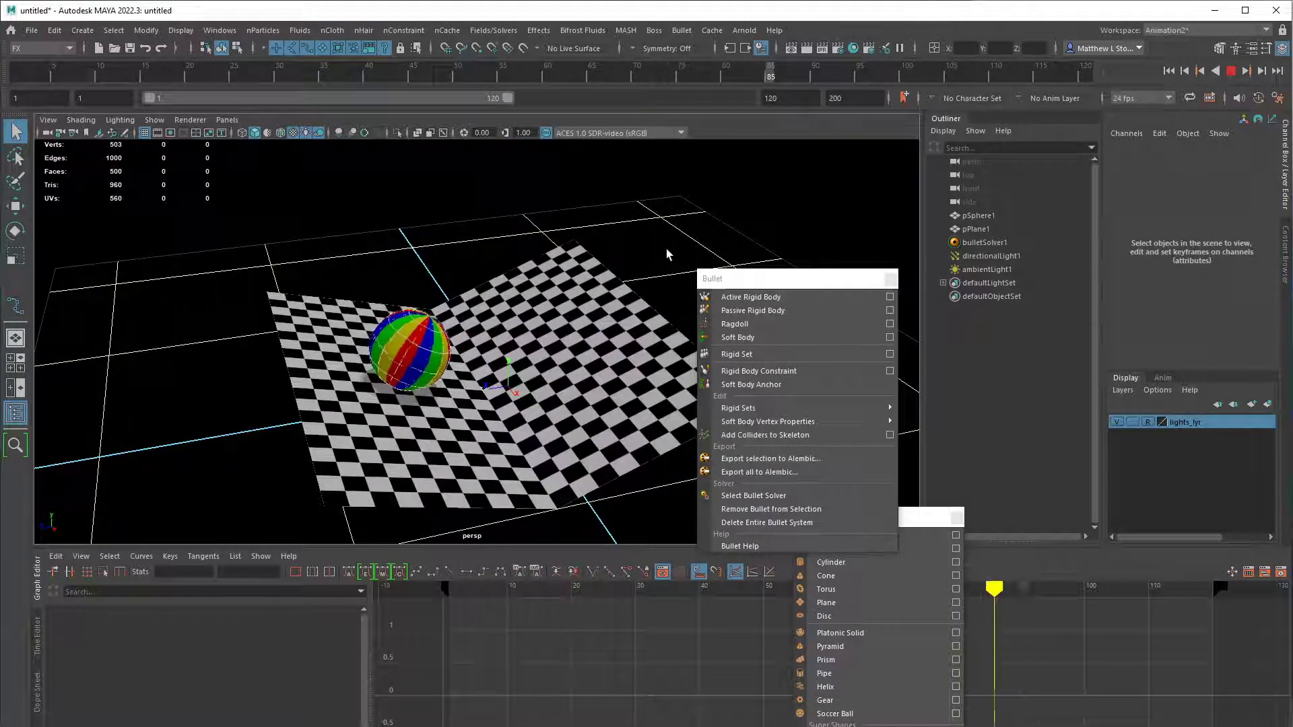
pyautogui.click(1232, 72)
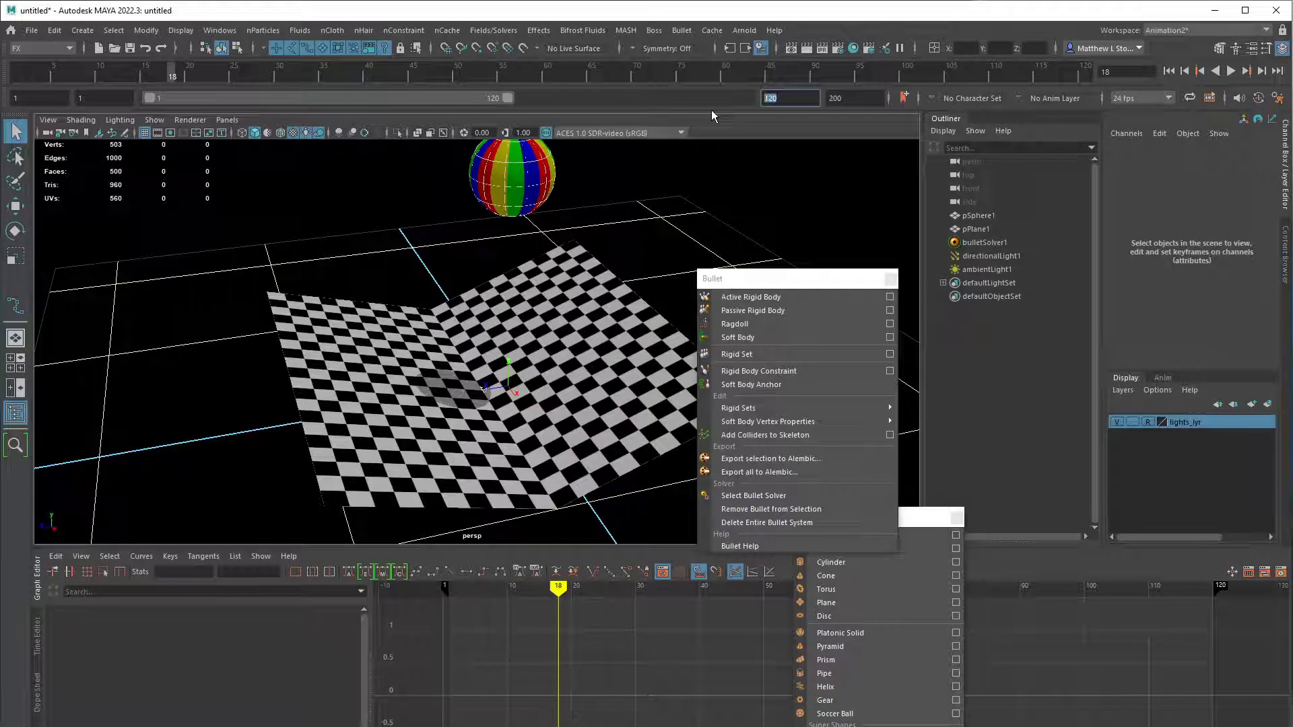
# - Set the end of the playback range to frame 1000
pyautogui.write('1000')
pyautogui.press('Return')
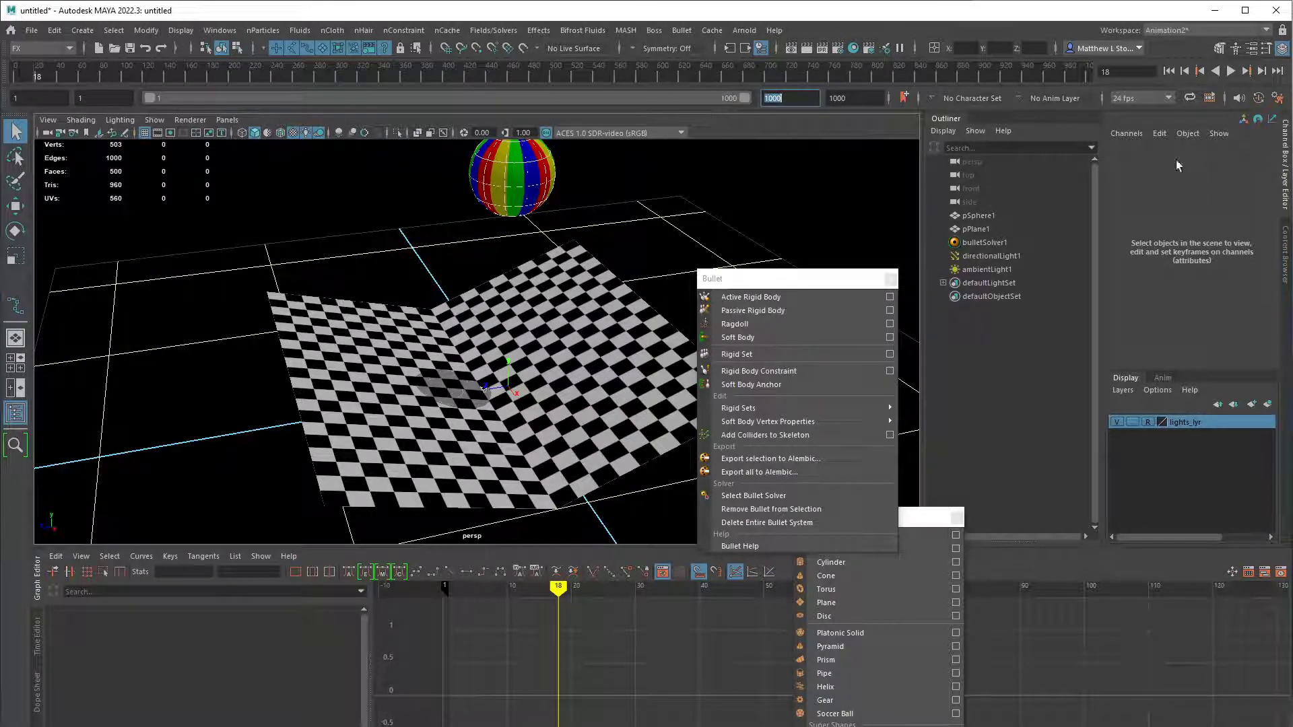
# - Play the ball drop from the first frame until the ball settles in the fold, stop it and rewind to the start
pyautogui.click(1170, 71)
pyautogui.click(1231, 71)
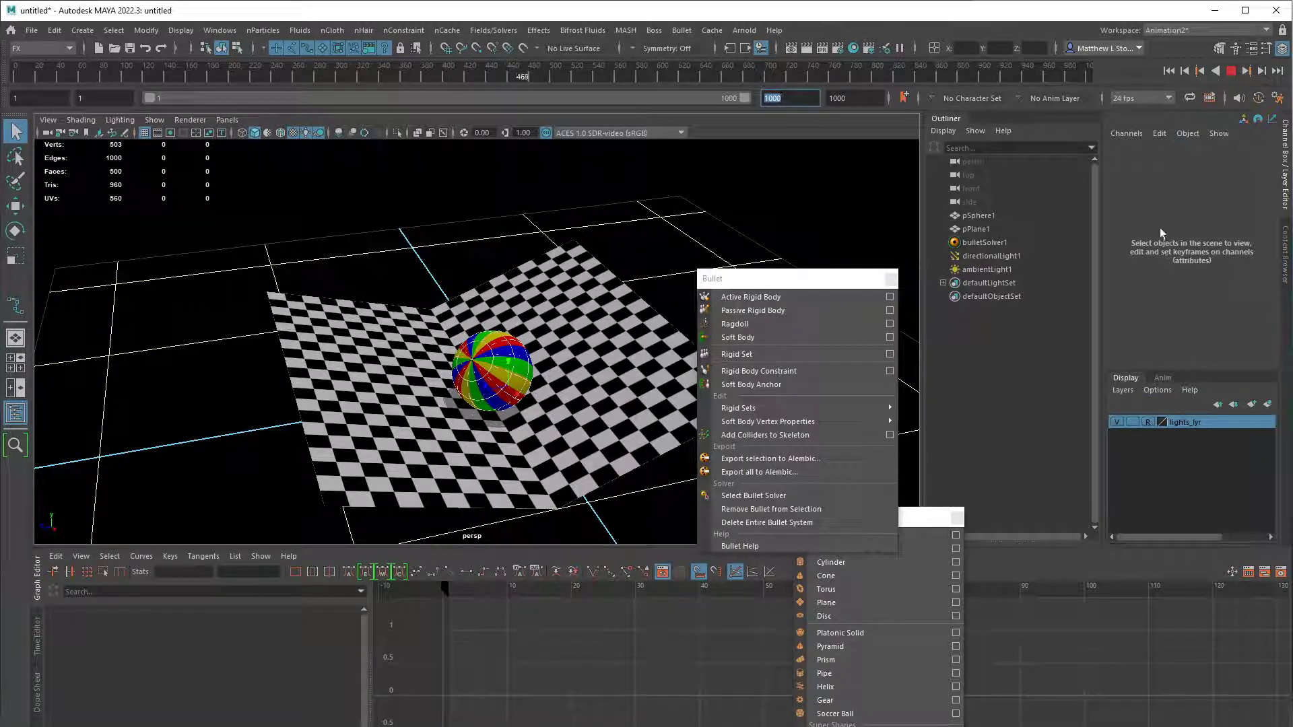
pyautogui.press('Escape')
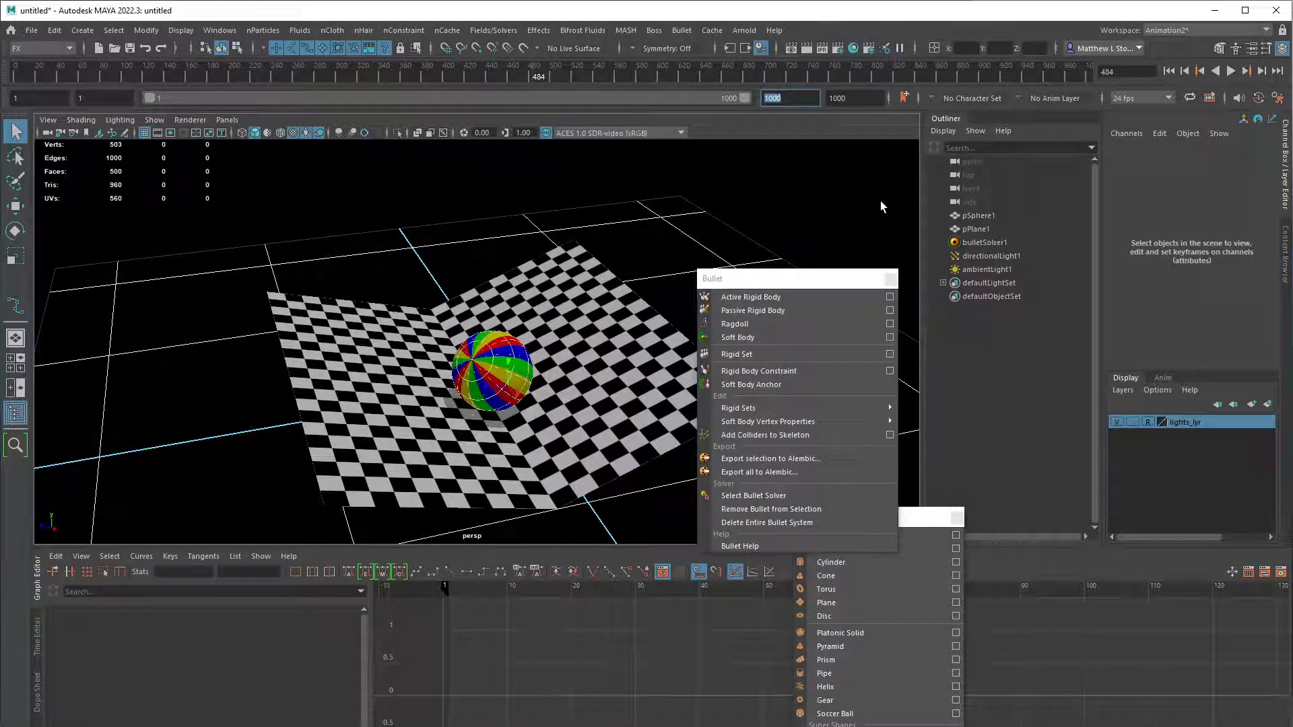
pyautogui.click(1170, 71)
pyautogui.scroll(-3, 608, 242)
pyautogui.keyDown('alt'); pyautogui.moveTo(609, 242); pyautogui.dragTo(602, 278, button='middle'); pyautogui.keyUp('alt')
pyautogui.keyDown('alt'); pyautogui.moveTo(602, 278); pyautogui.dragTo(625, 257); pyautogui.keyUp('alt')
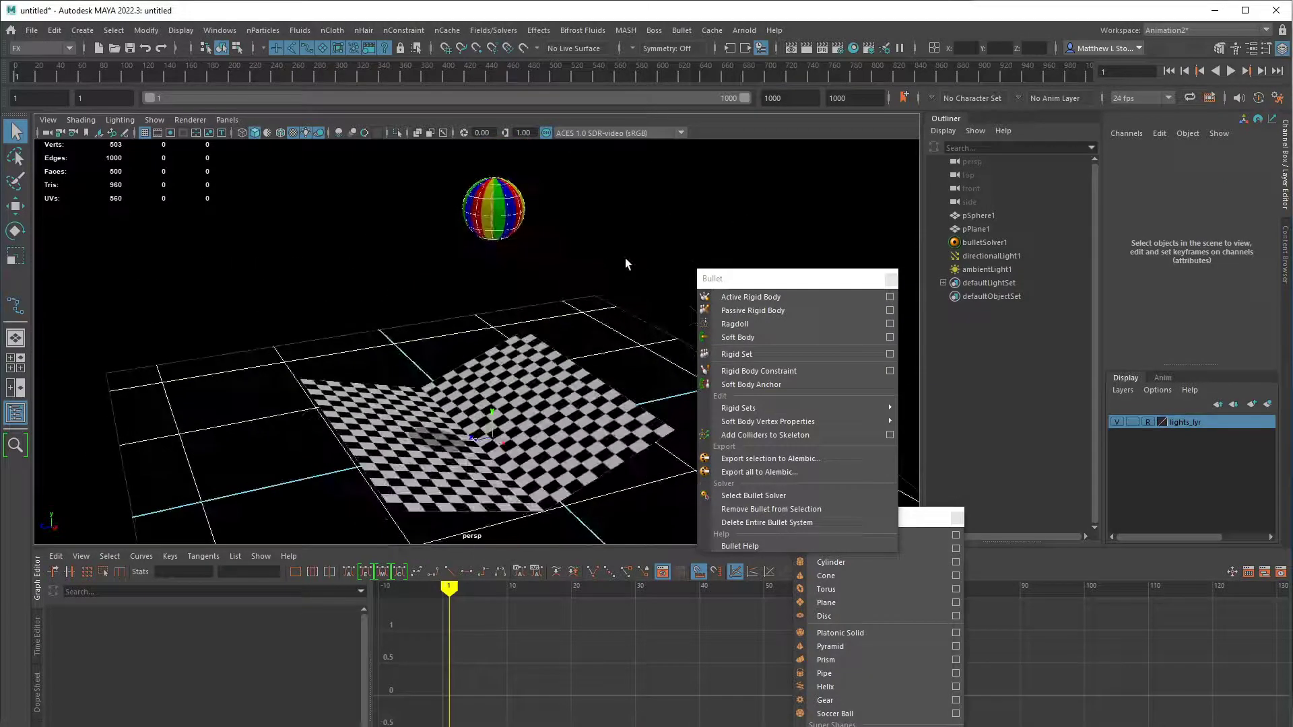
# - In the shared notes document, bold "Rigid Set" in item 3 of the Bullet Physics list, highlight that item and return to Maya
pyautogui.hotkey('alt', 'Tab')
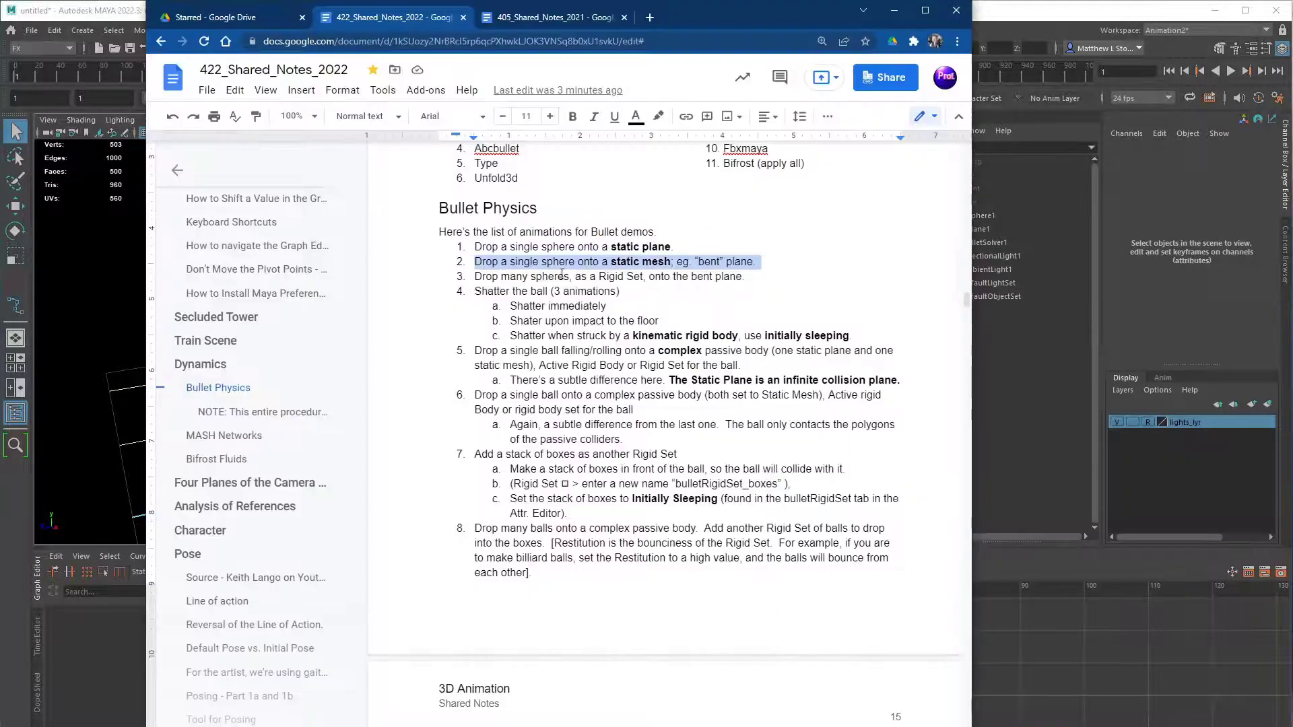
pyautogui.click(562, 289)
pyautogui.moveTo(473, 278); pyautogui.dragTo(731, 278)
pyautogui.click(644, 277)
pyautogui.hotkey('ctrl', 'b')
pyautogui.click(660, 276)
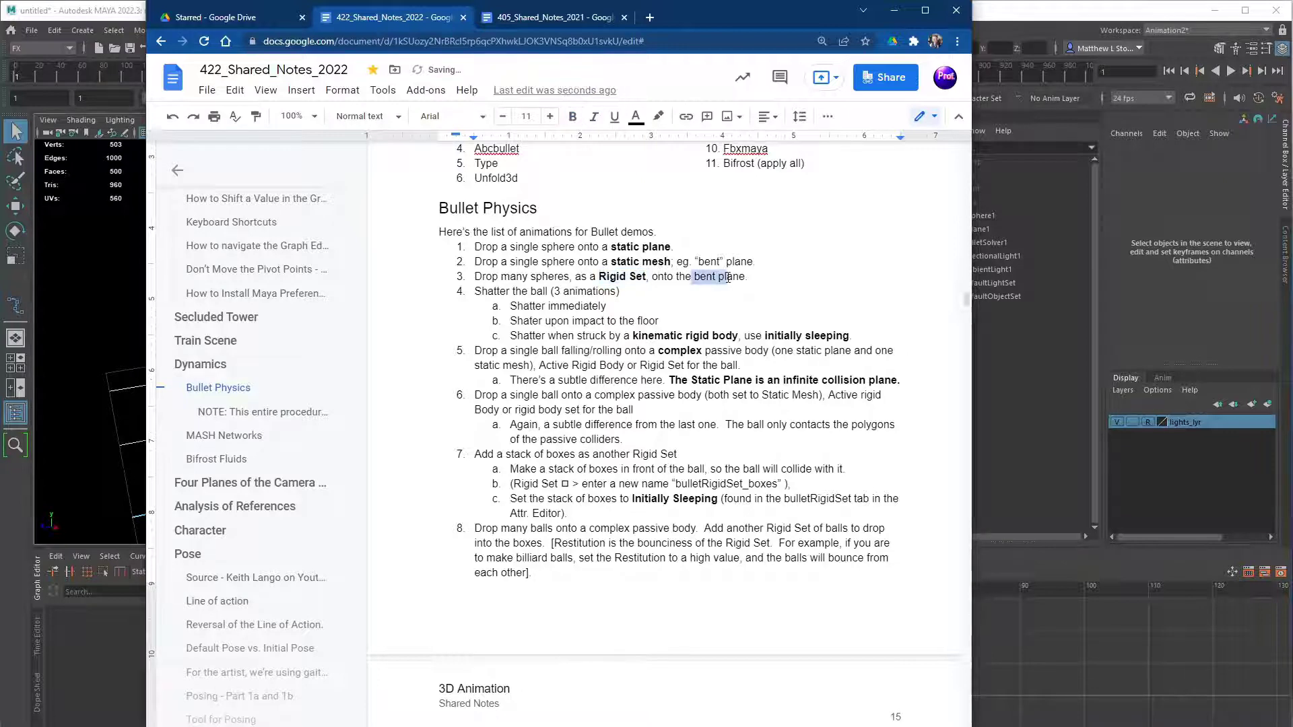
pyautogui.click(537, 276)
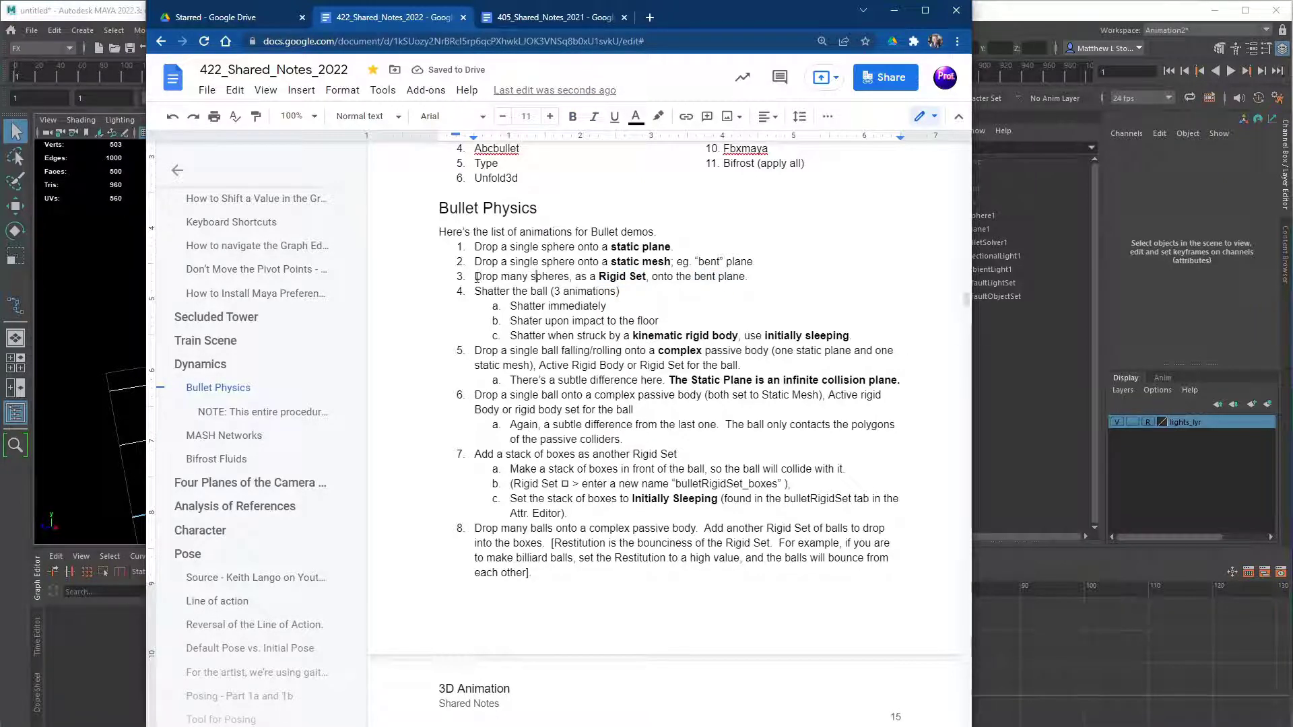
pyautogui.moveTo(477, 276); pyautogui.dragTo(763, 284)
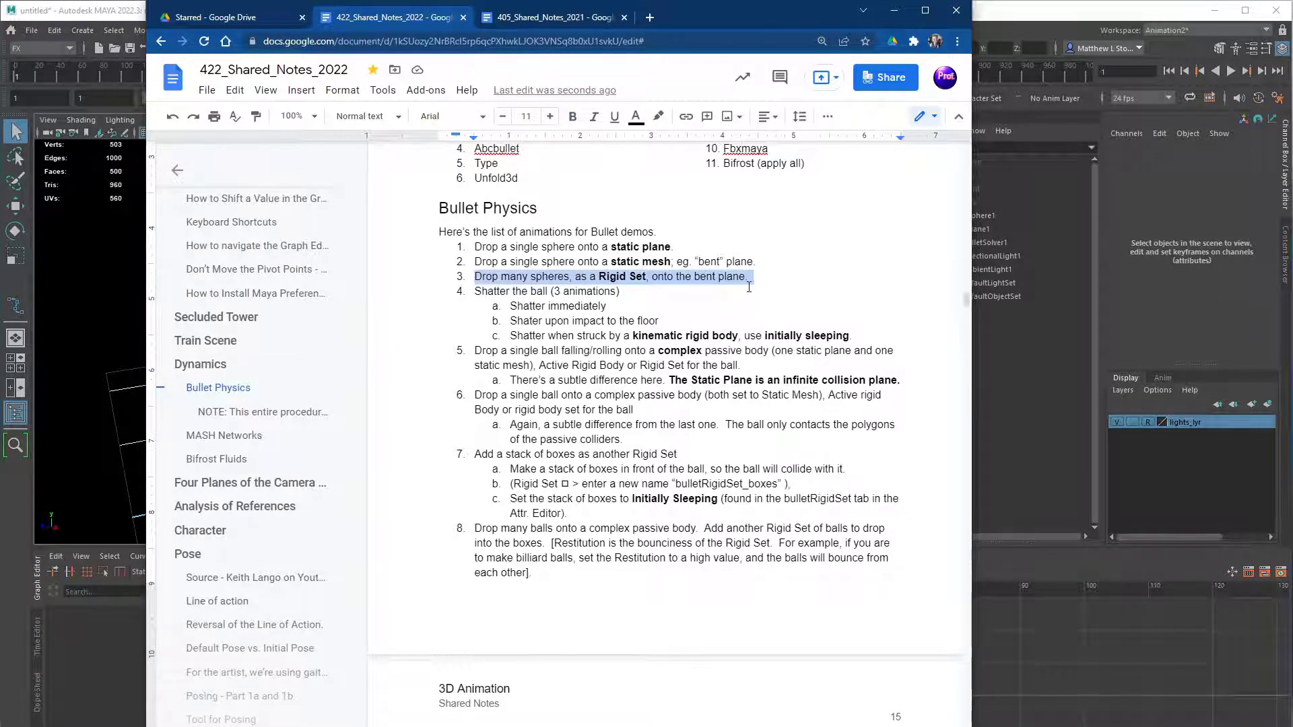
pyautogui.hotkey('alt', 'Tab')
# - Remove the Bullet setup from the beach-ball sphere
pyautogui.keyDown('alt'); pyautogui.moveTo(593, 283); pyautogui.dragTo(650, 293); pyautogui.keyUp('alt')
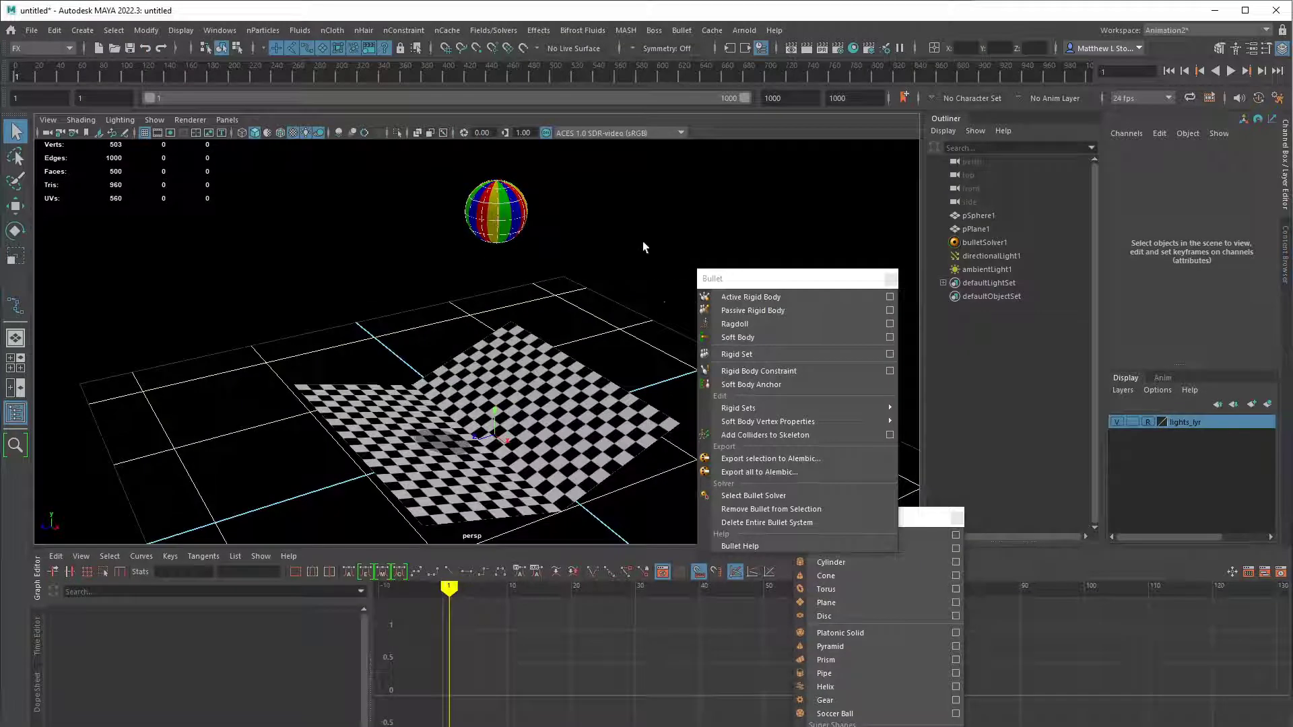
pyautogui.moveTo(757, 288); pyautogui.dragTo(729, 250)
pyautogui.click(978, 216)
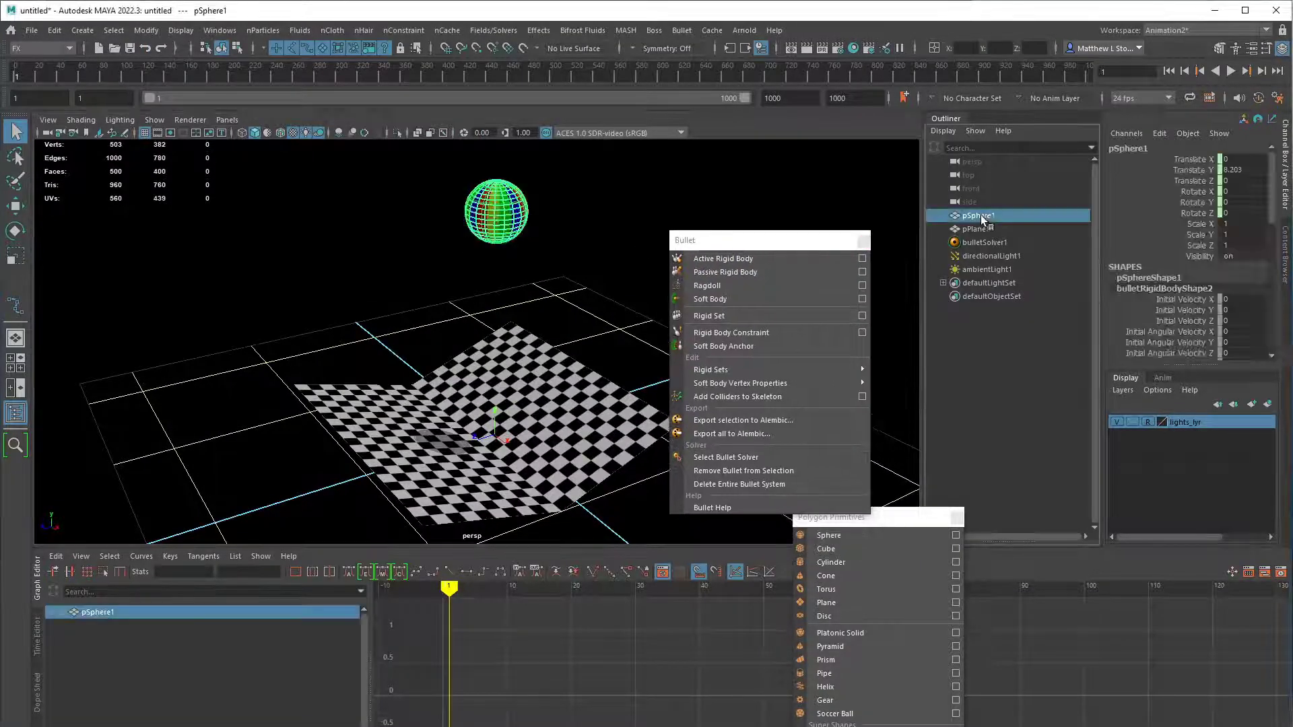
pyautogui.keyDown('alt'); pyautogui.moveTo(606, 251); pyautogui.dragTo(651, 285); pyautogui.keyUp('alt')
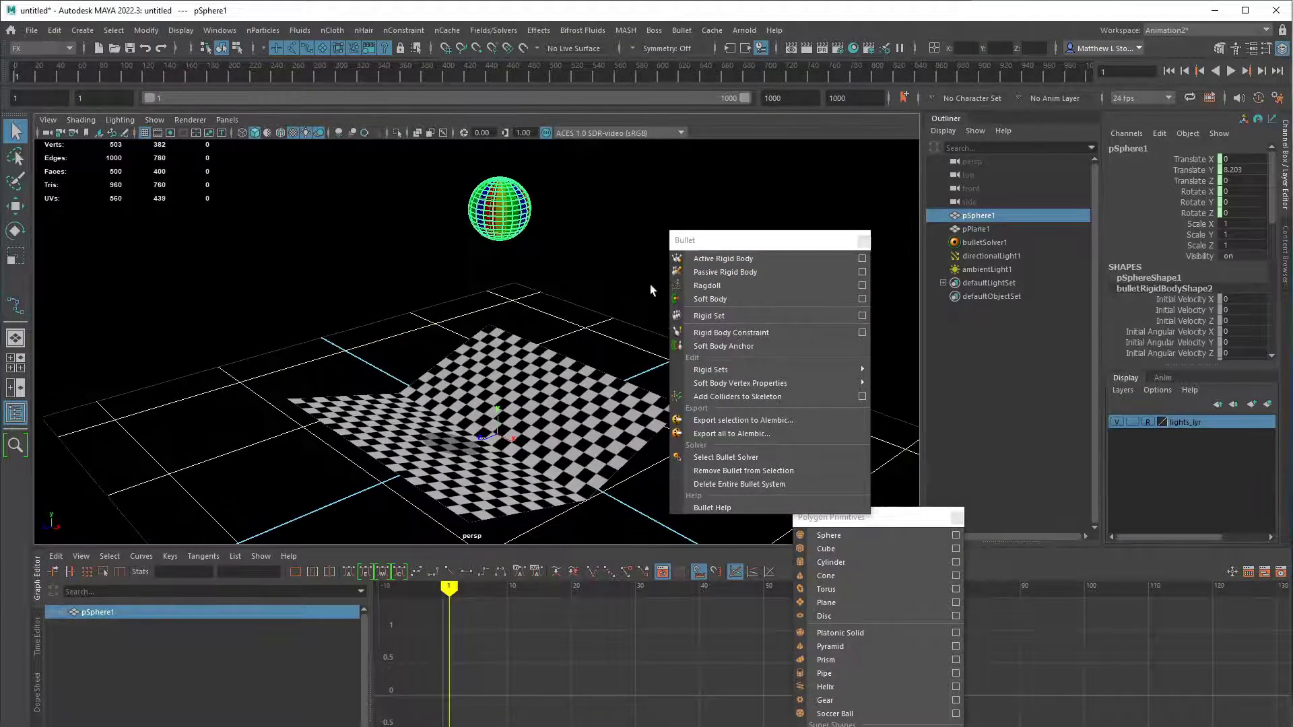
pyautogui.click(746, 471)
# - Move the ball above one corner of the bent plane and duplicate it at equal X spacing into a row of four
pyautogui.press('w')
pyautogui.keyDown('alt'); pyautogui.moveTo(580, 283); pyautogui.dragTo(518, 233); pyautogui.keyUp('alt')
pyautogui.hotkey('ctrl', 'd')
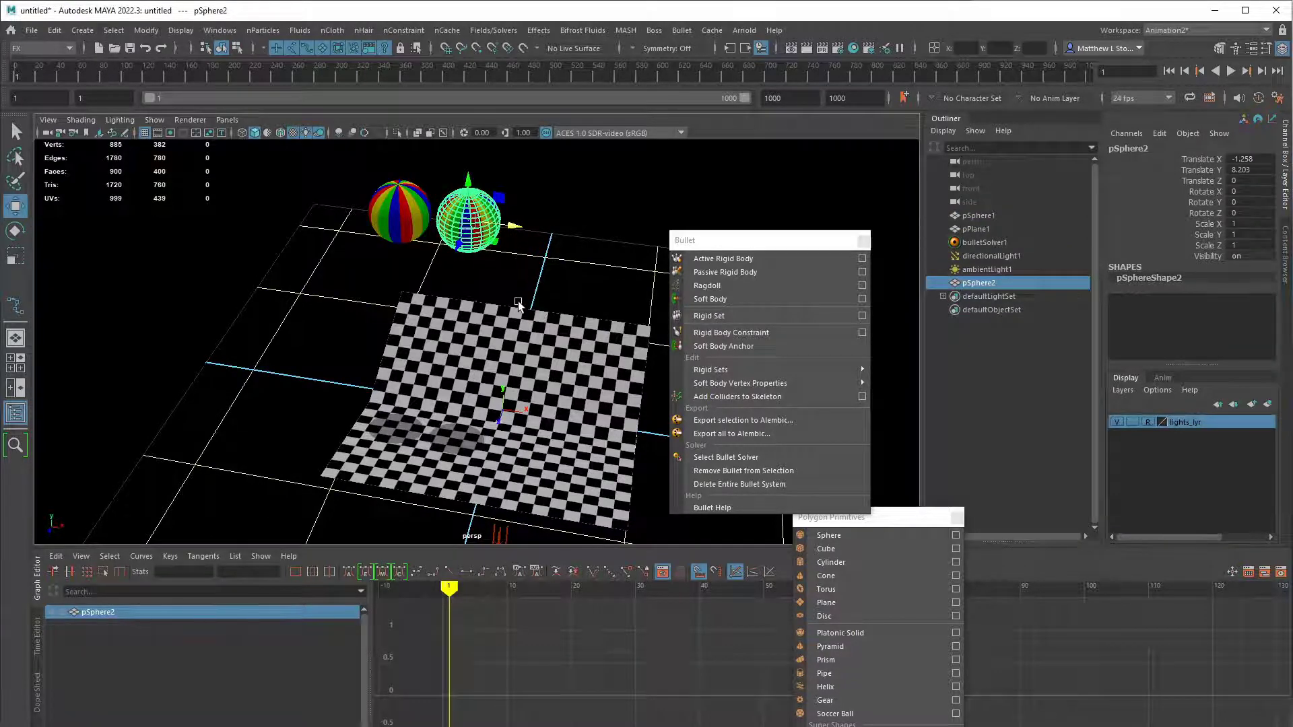
pyautogui.hotkey('shift', 'd')
pyautogui.hotkey('shift', 'd')
# - Duplicate the row of four balls and move the copy along Z to form a second row beside it
pyautogui.keyDown('alt'); pyautogui.moveTo(572, 314); pyautogui.dragTo(445, 191); pyautogui.keyUp('alt')
pyautogui.hotkey('ctrl', 'd')
pyautogui.keyDown('alt'); pyautogui.moveTo(476, 255); pyautogui.dragTo(517, 273); pyautogui.keyUp('alt')
pyautogui.click(612, 329)
pyautogui.keyDown('alt'); pyautogui.moveTo(613, 325); pyautogui.dragTo(616, 305); pyautogui.keyUp('alt')
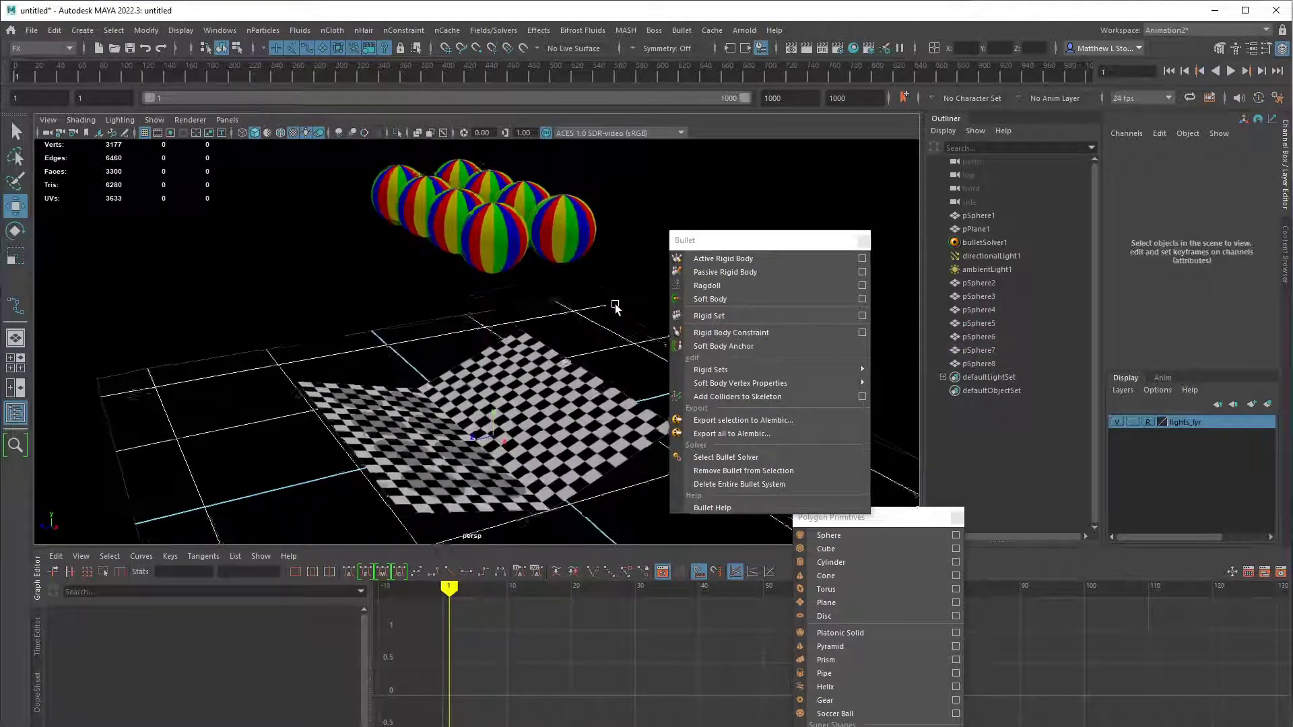
# - Select all eight balls and turn them into a rigid body set named bulletRigidSet, keeping the input geometry hidden
pyautogui.moveTo(363, 163); pyautogui.dragTo(600, 248)
pyautogui.moveTo(798, 244); pyautogui.dragTo(788, 196)
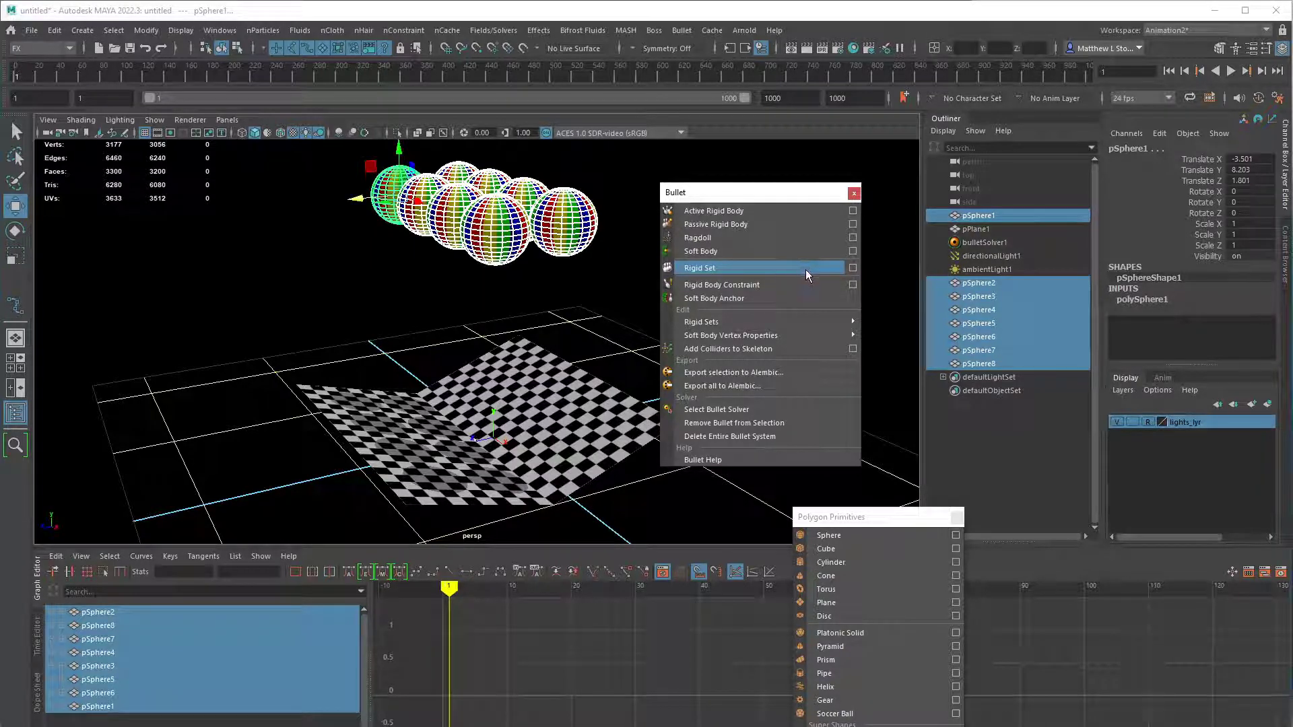
pyautogui.click(853, 267)
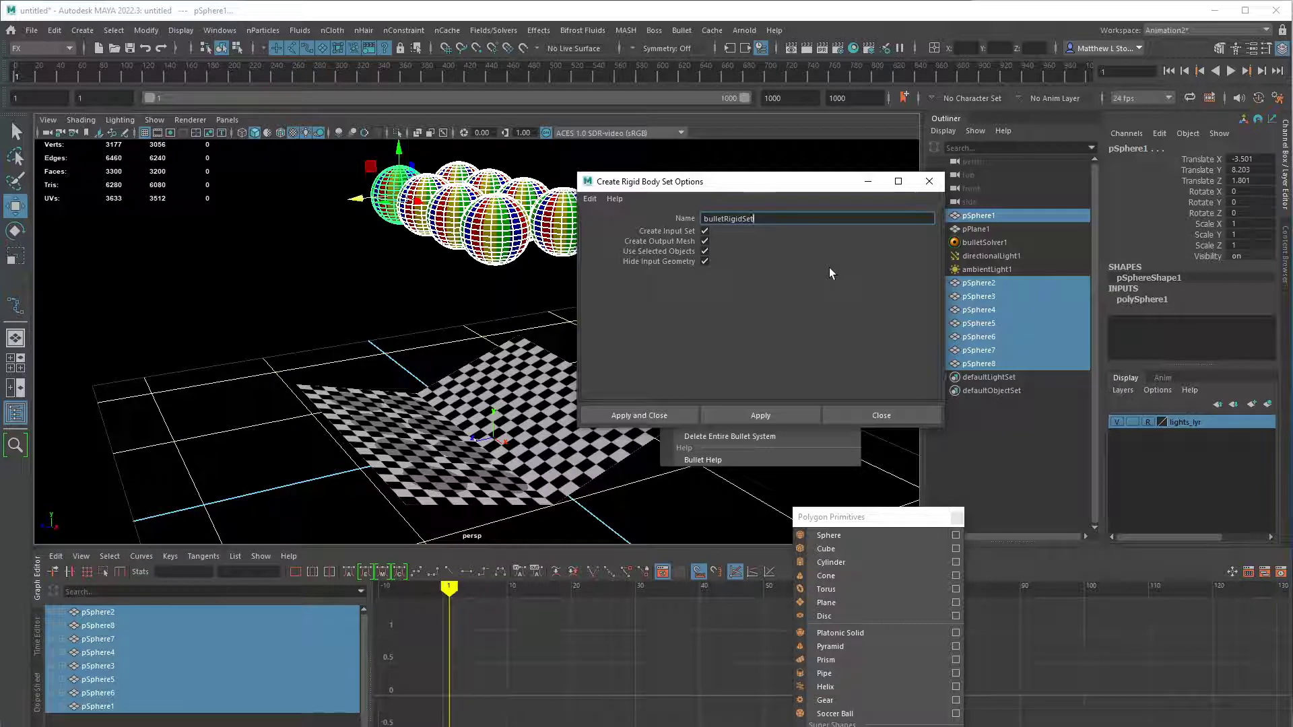
pyautogui.click(774, 415)
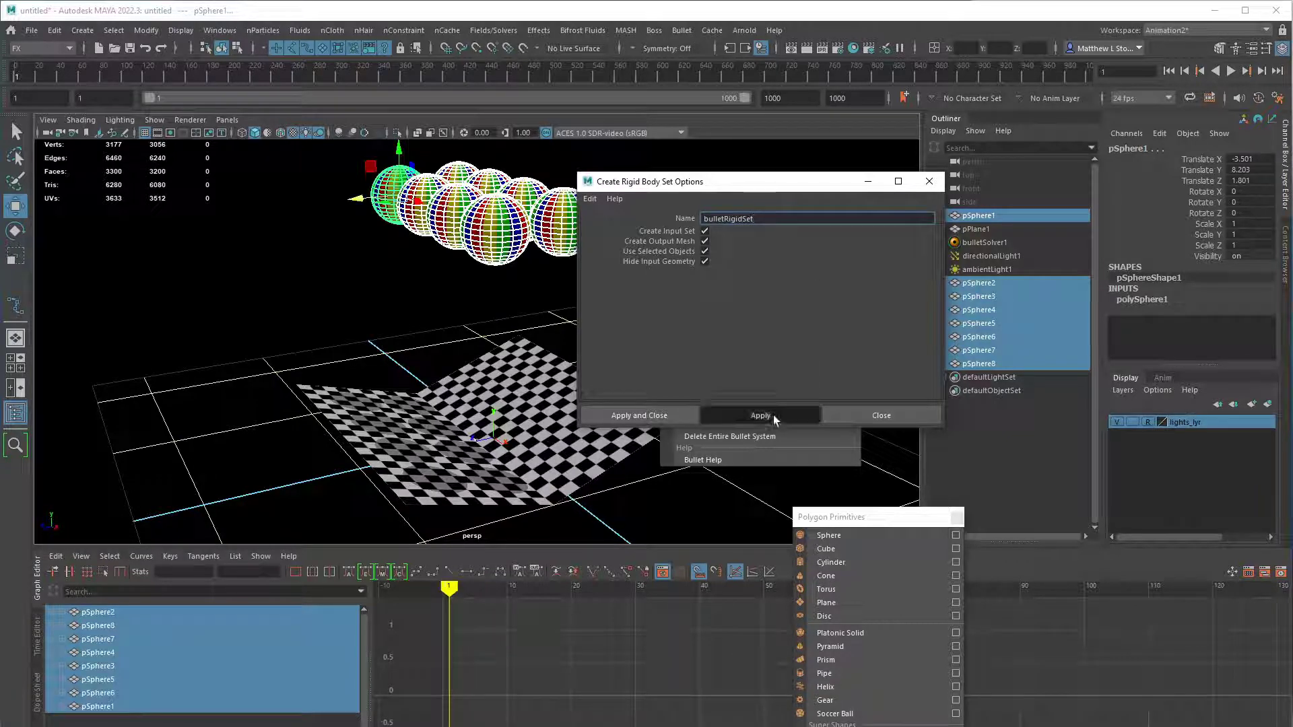
pyautogui.click(876, 416)
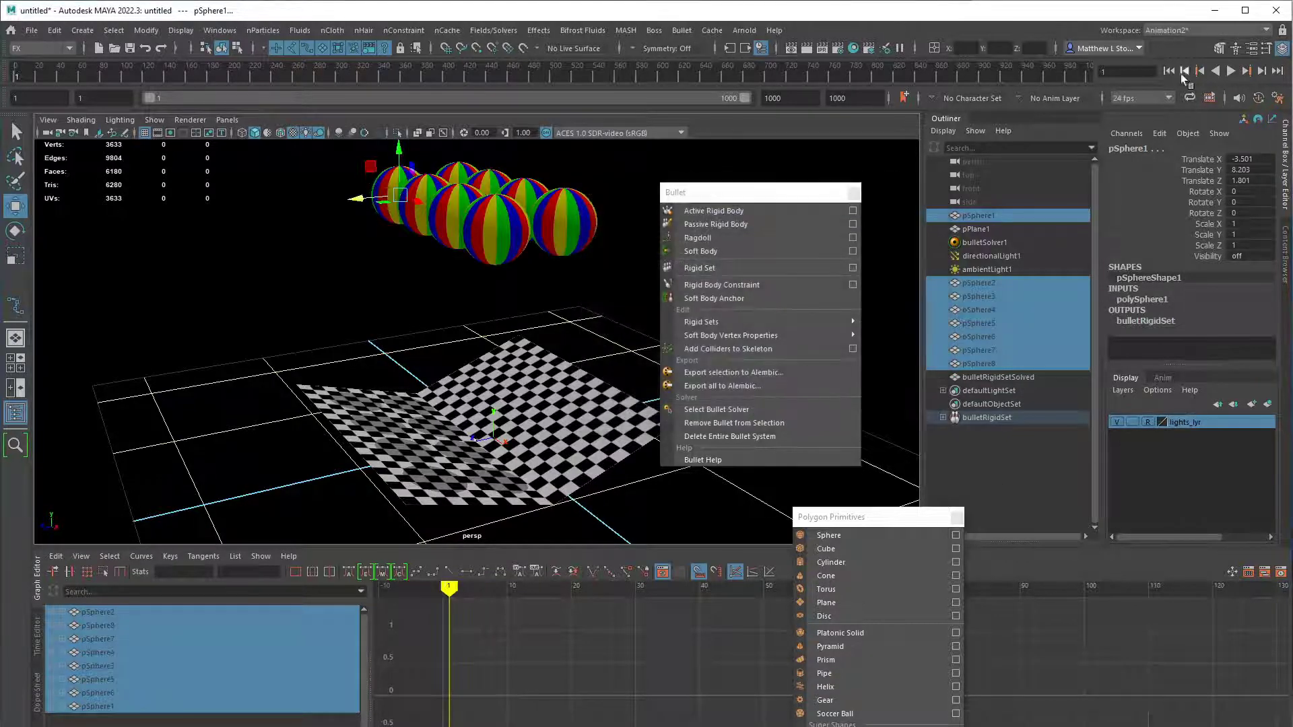
# - Play the simulation of the eight balls dropping onto the bent plane and inspect how they collide and settle
pyautogui.click(1231, 70)
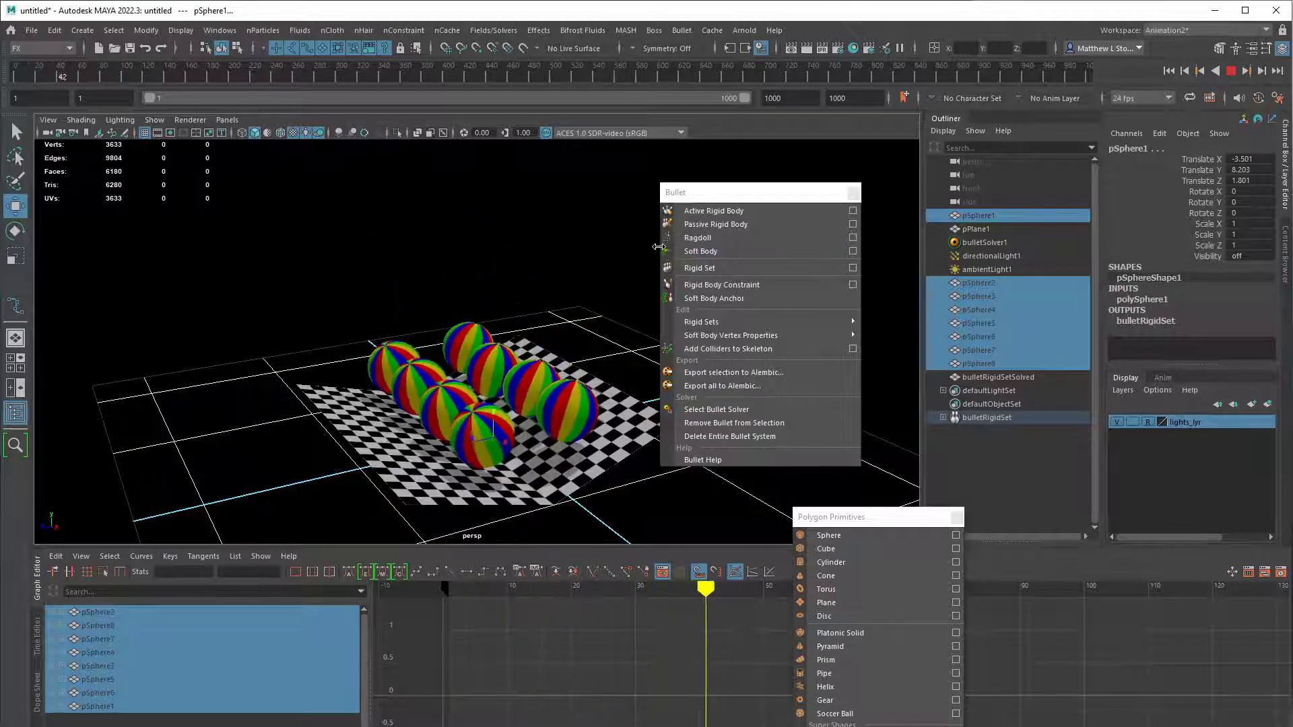
pyautogui.moveTo(769, 194); pyautogui.dragTo(833, 182)
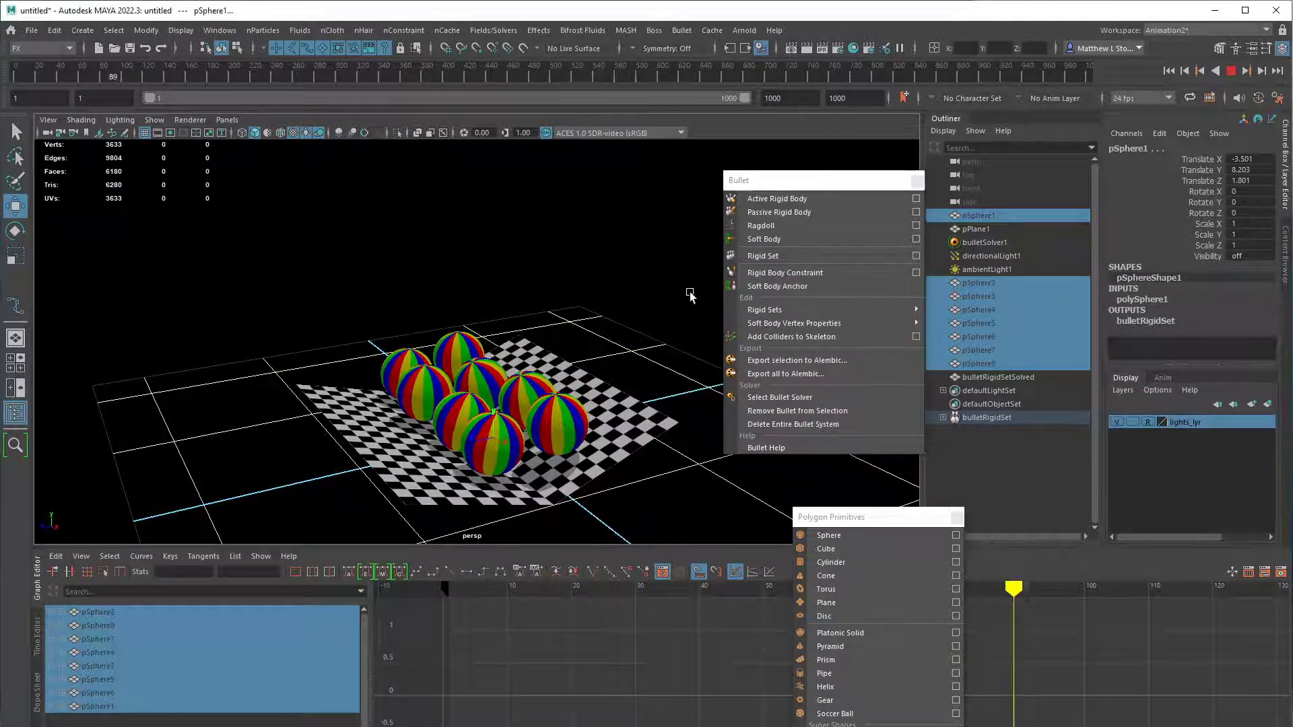
pyautogui.moveTo(690, 292)
pyautogui.keyDown('alt'); pyautogui.mouseDown()
pyautogui.moveTo(615, 323)
pyautogui.moveTo(670, 347)
pyautogui.moveTo(688, 309)
pyautogui.mouseUp(); pyautogui.keyUp('alt')
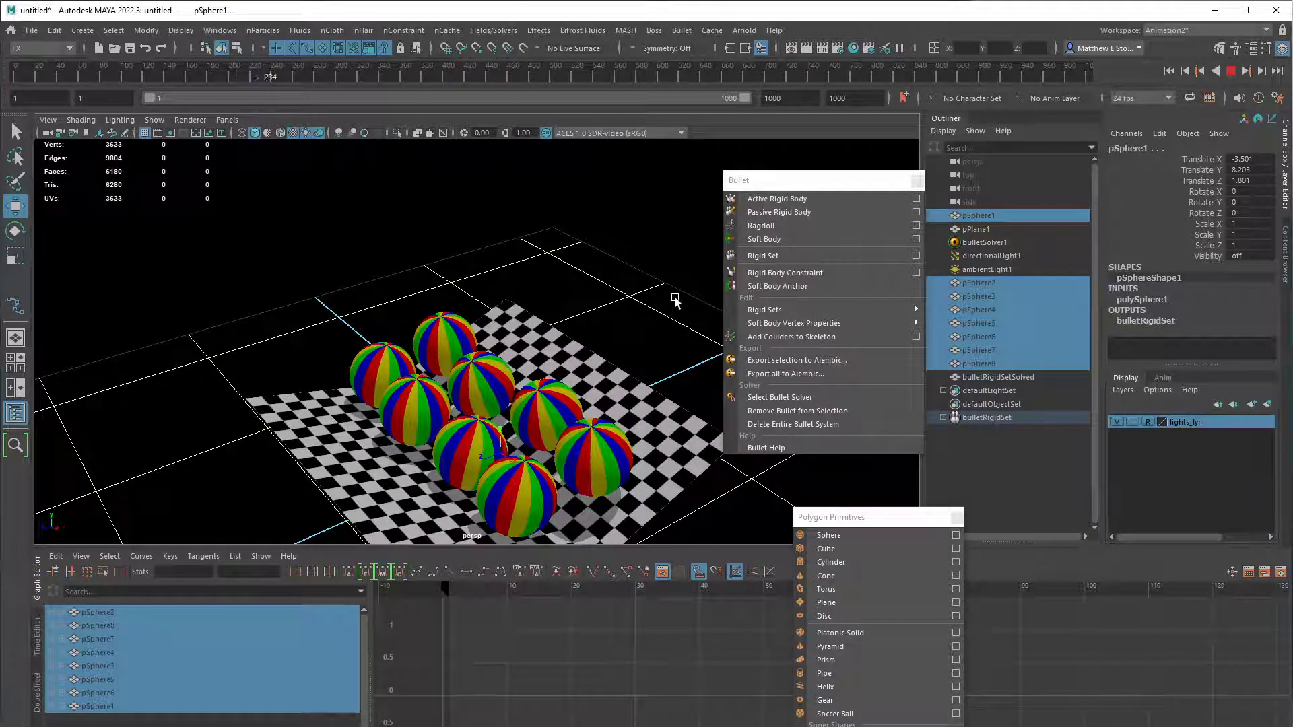
# - Return the simulation to frame 1 and examine the solved rigid set mesh above the bent plane
pyautogui.click(1168, 72)
pyautogui.click(1173, 72)
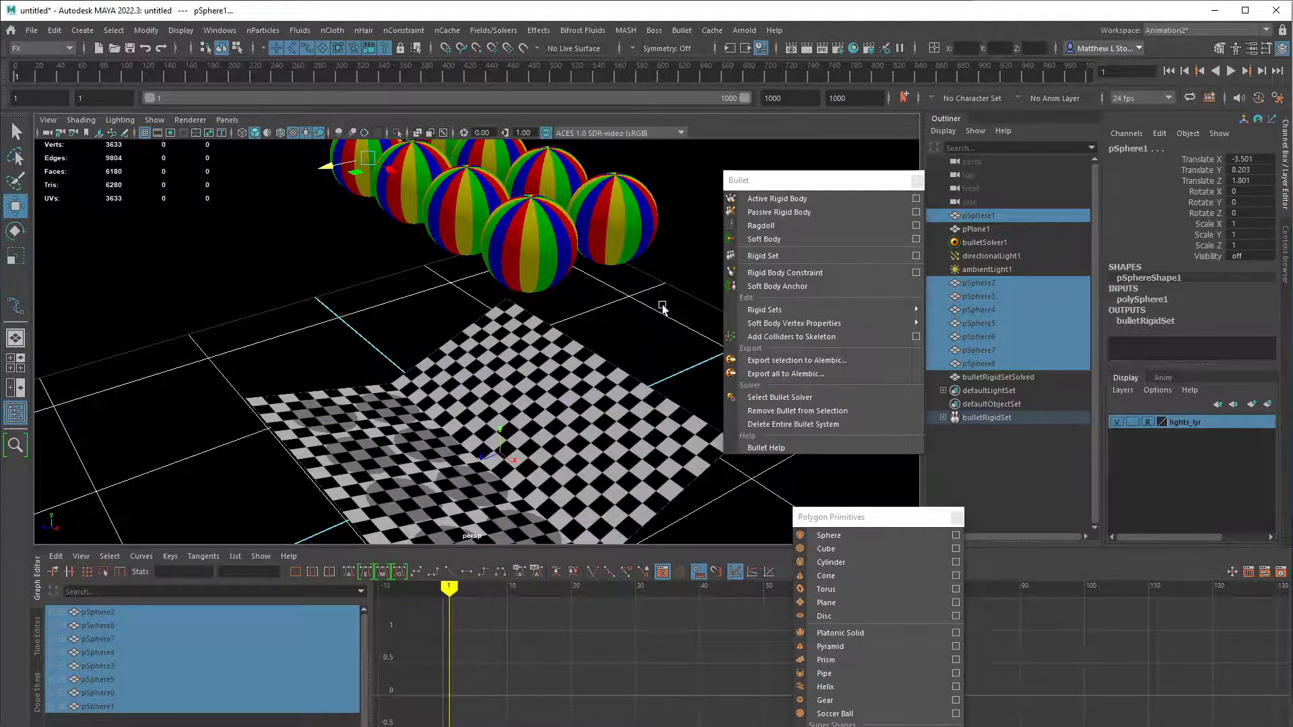
pyautogui.keyDown('alt'); pyautogui.moveTo(663, 307); pyautogui.dragTo(664, 288); pyautogui.keyUp('alt')
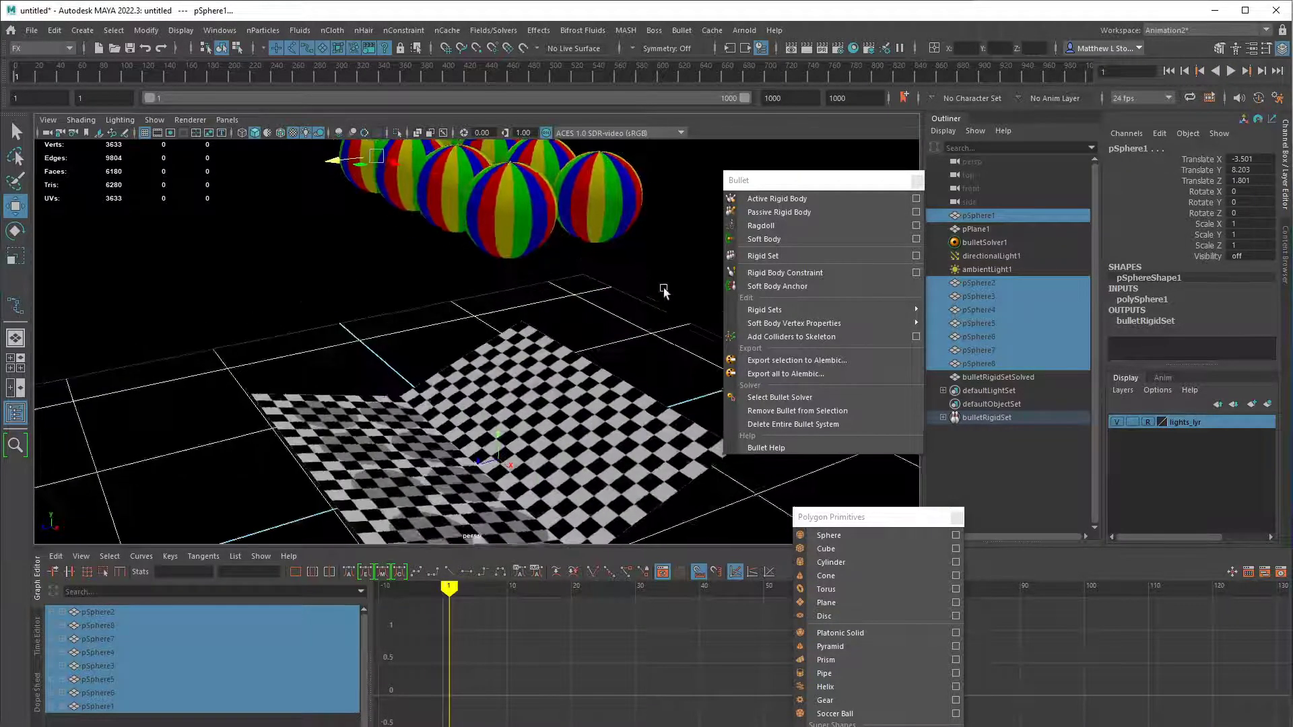
pyautogui.moveTo(852, 180); pyautogui.dragTo(843, 175)
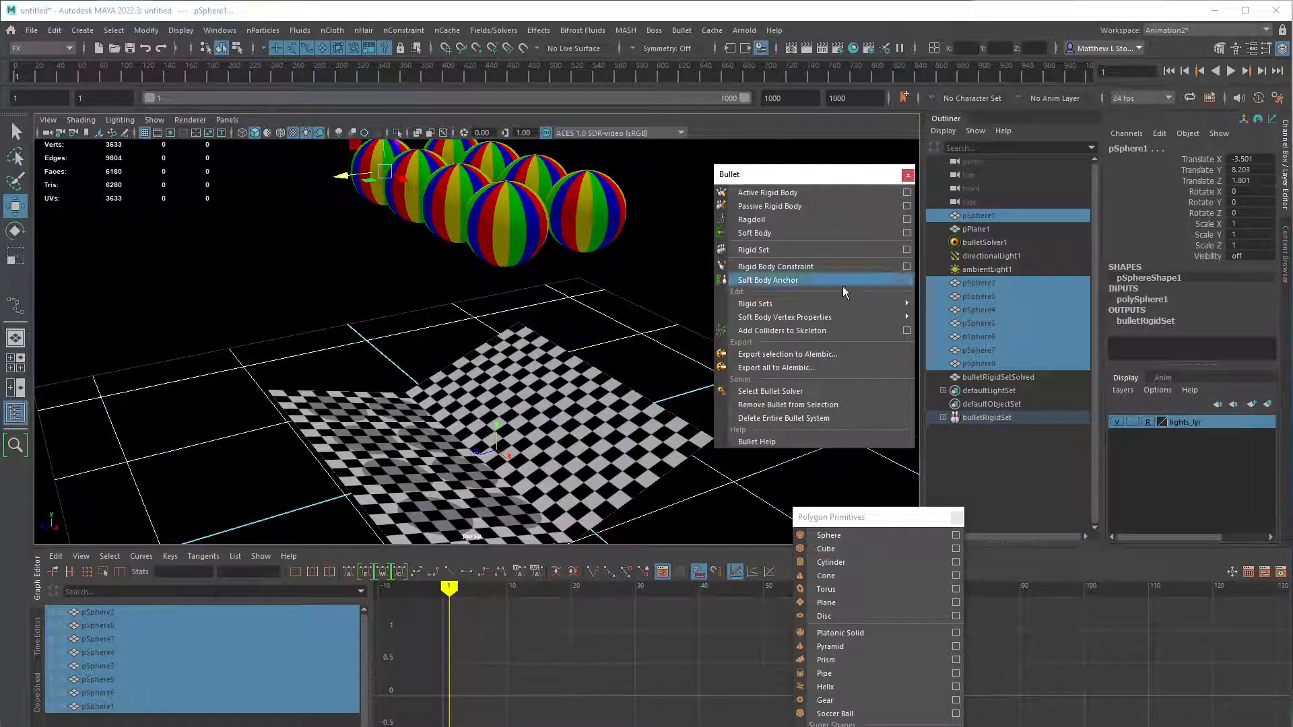
pyautogui.click(661, 309)
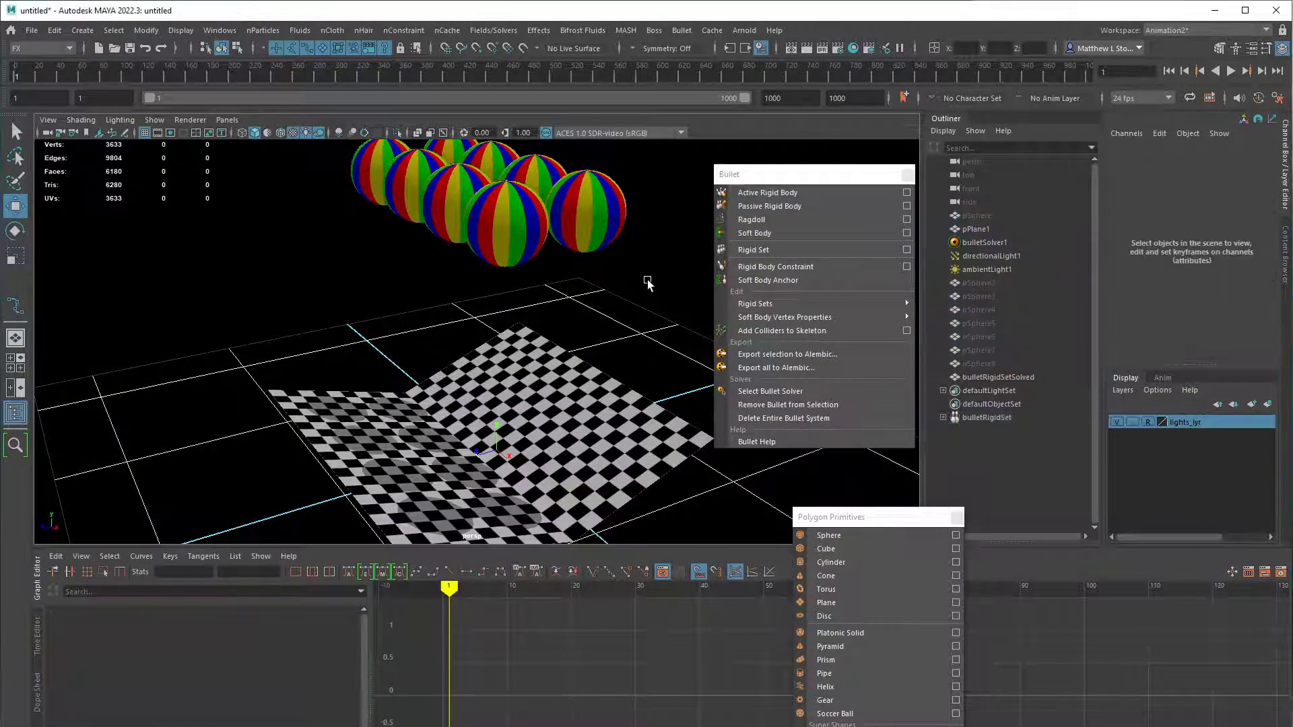
pyautogui.click(611, 228)
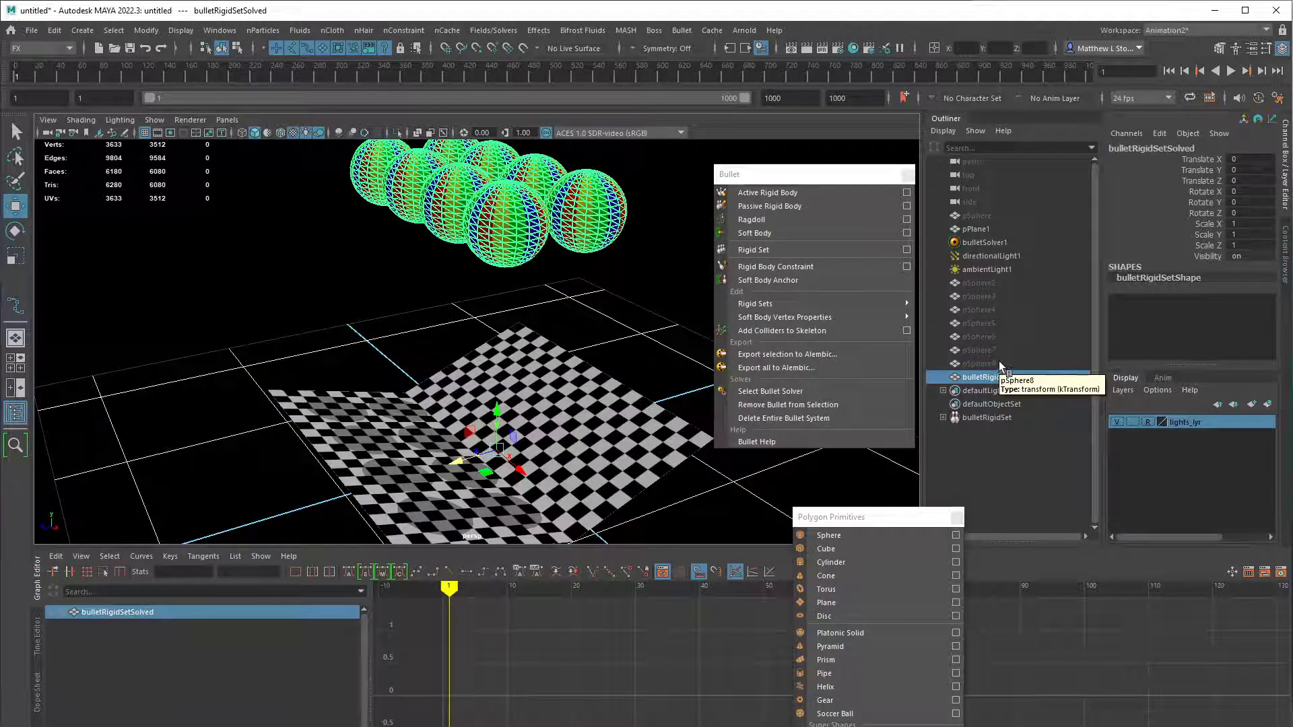
# - Reorder pSphere1 in the Outliner so it sits with the other hidden source spheres
pyautogui.click(989, 216)
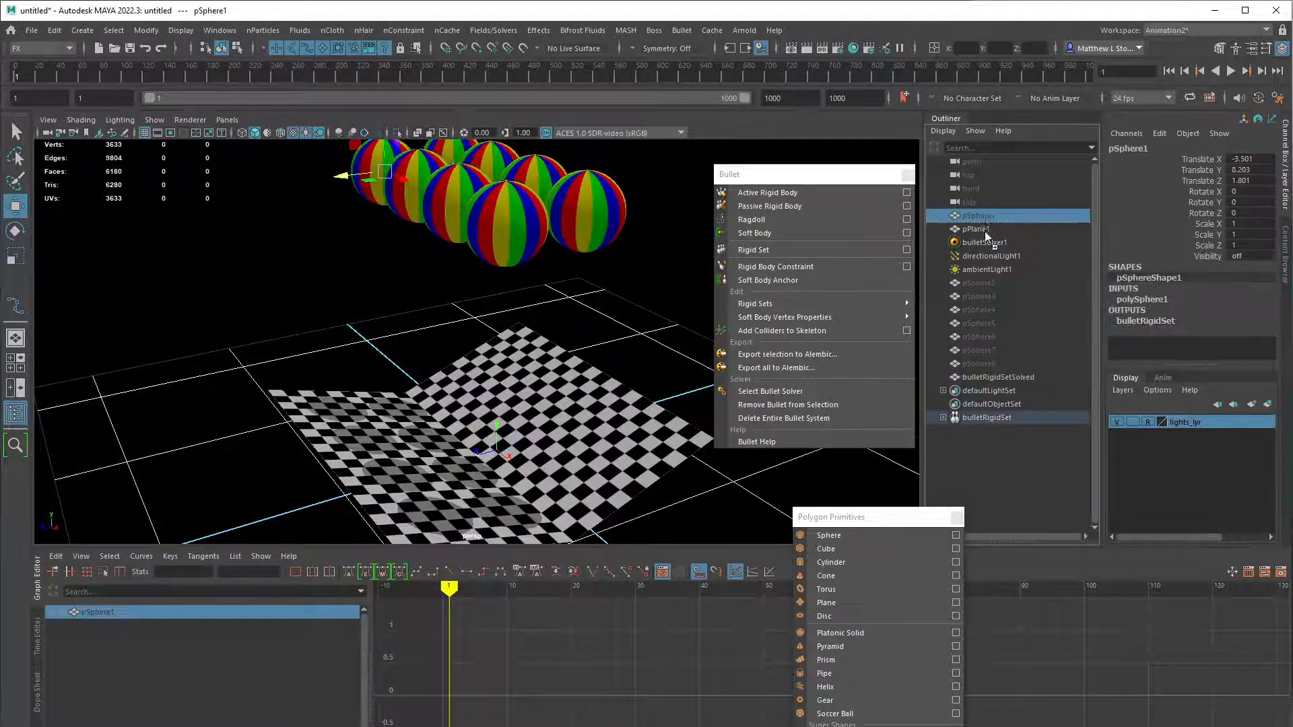
pyautogui.moveTo(980, 278); pyautogui.dragTo(982, 276, button='middle')
pyautogui.click(992, 365)
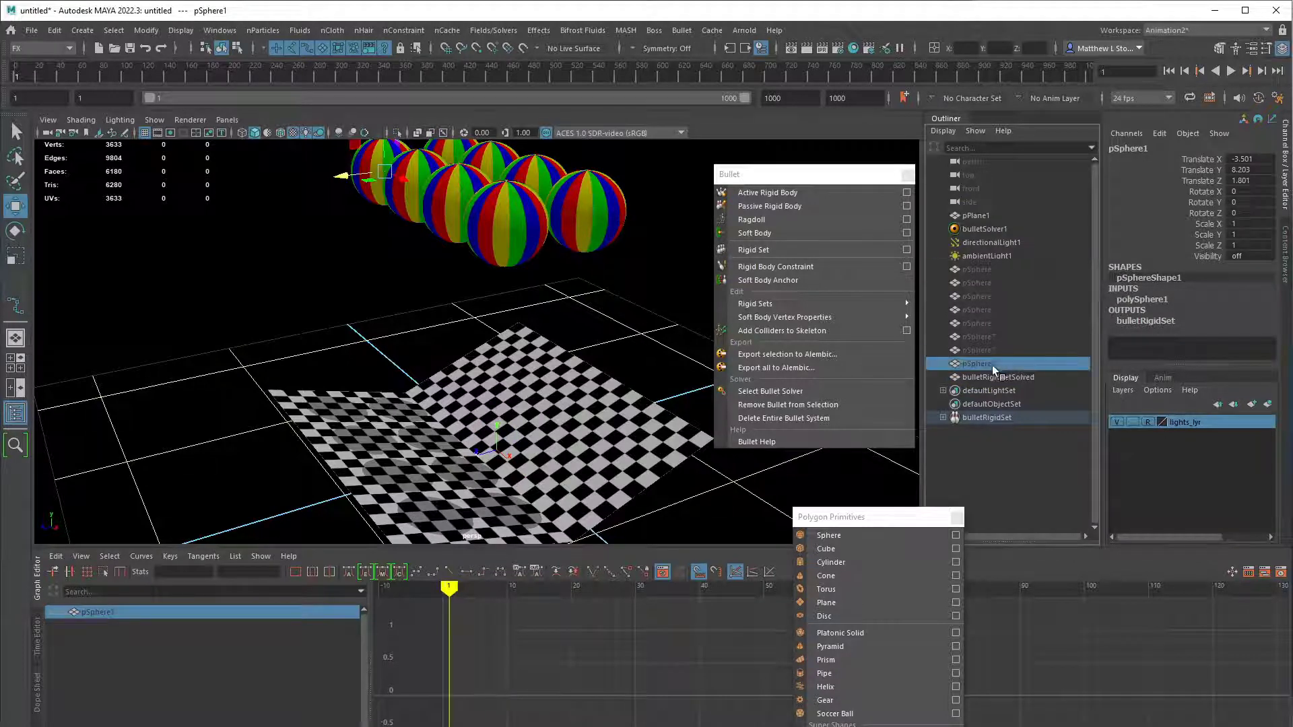
# - Duplicate the eight hidden source spheres, raise the copies to about Y 10.48 and keep them hidden
pyautogui.click(1003, 378)
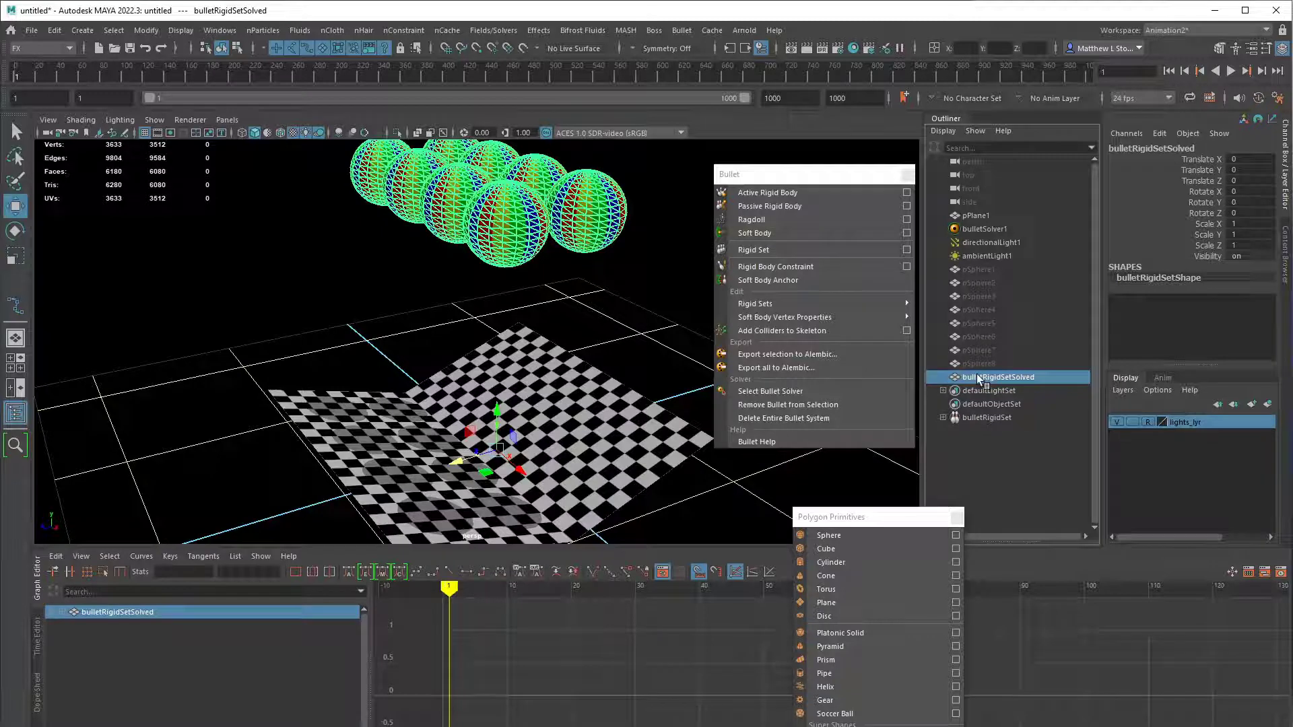
pyautogui.keyDown('alt'); pyautogui.moveTo(576, 298); pyautogui.dragTo(588, 365, button='middle'); pyautogui.keyUp('alt')
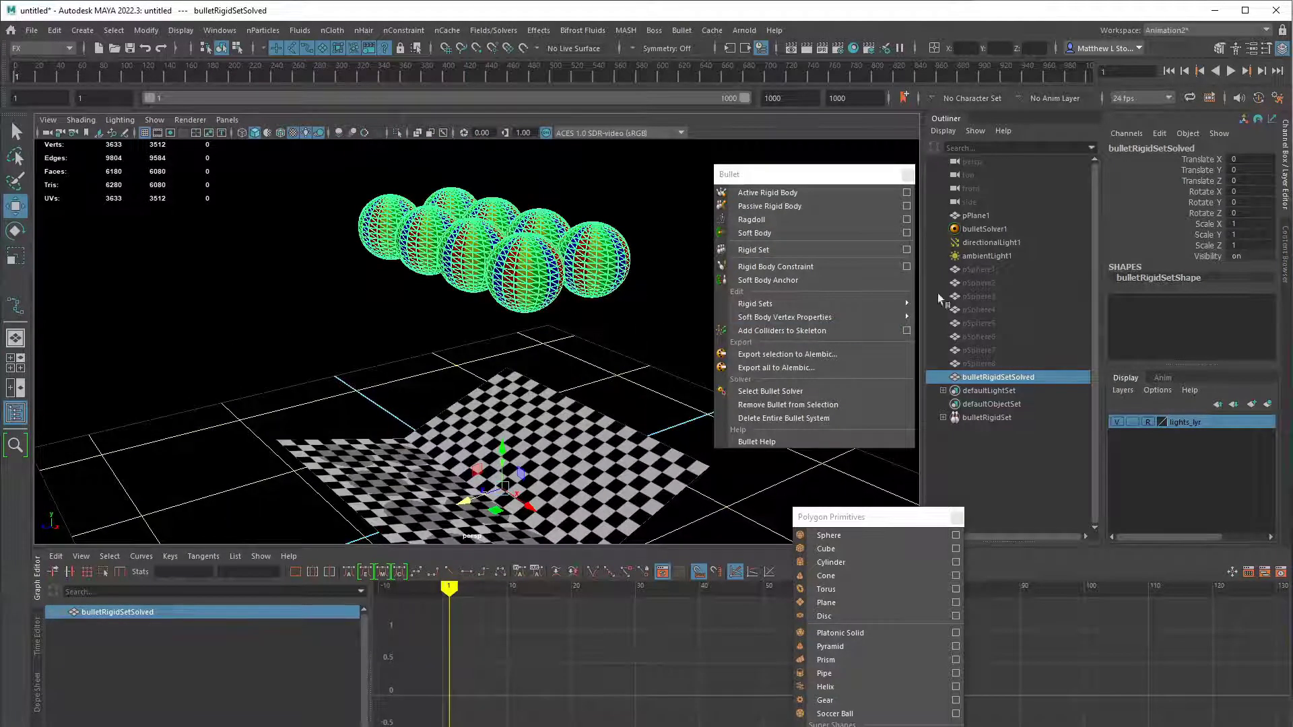
pyautogui.moveTo(987, 271); pyautogui.dragTo(981, 369)
pyautogui.scroll(-1, 613, 300)
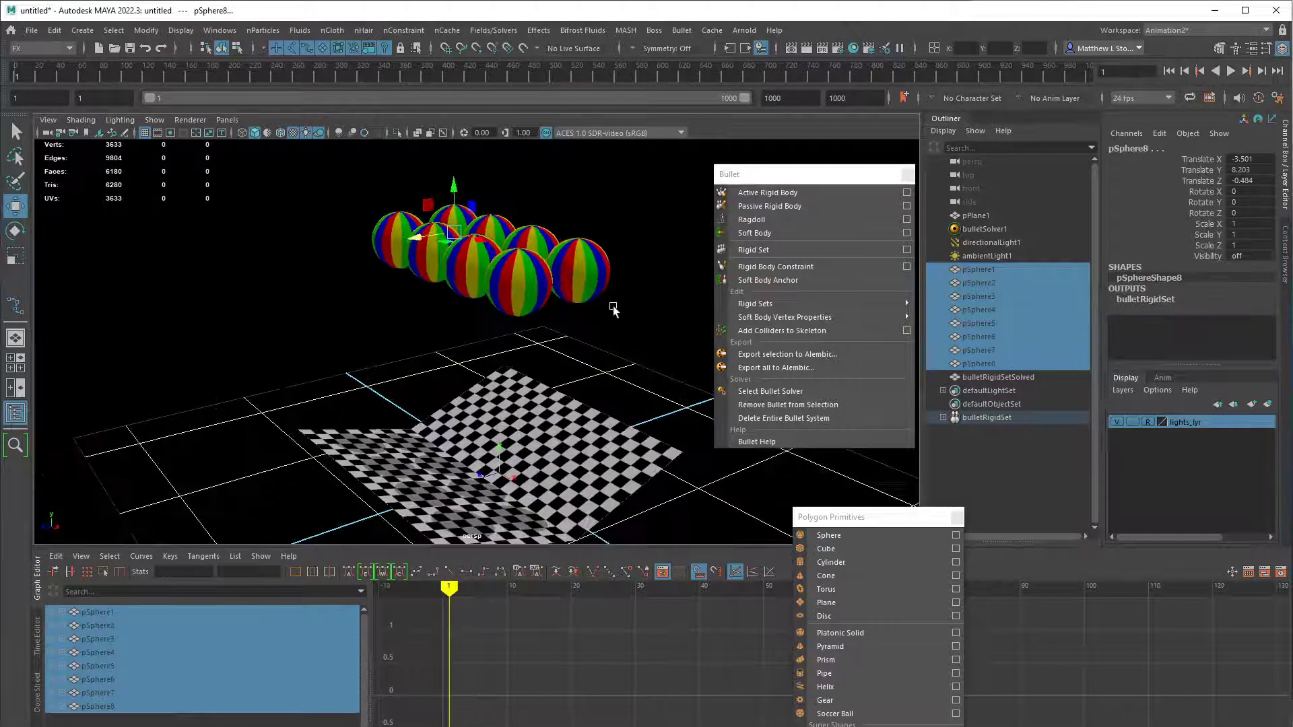
pyautogui.keyDown('alt'); pyautogui.moveTo(613, 300); pyautogui.dragTo(624, 337, button='middle'); pyautogui.keyUp('alt')
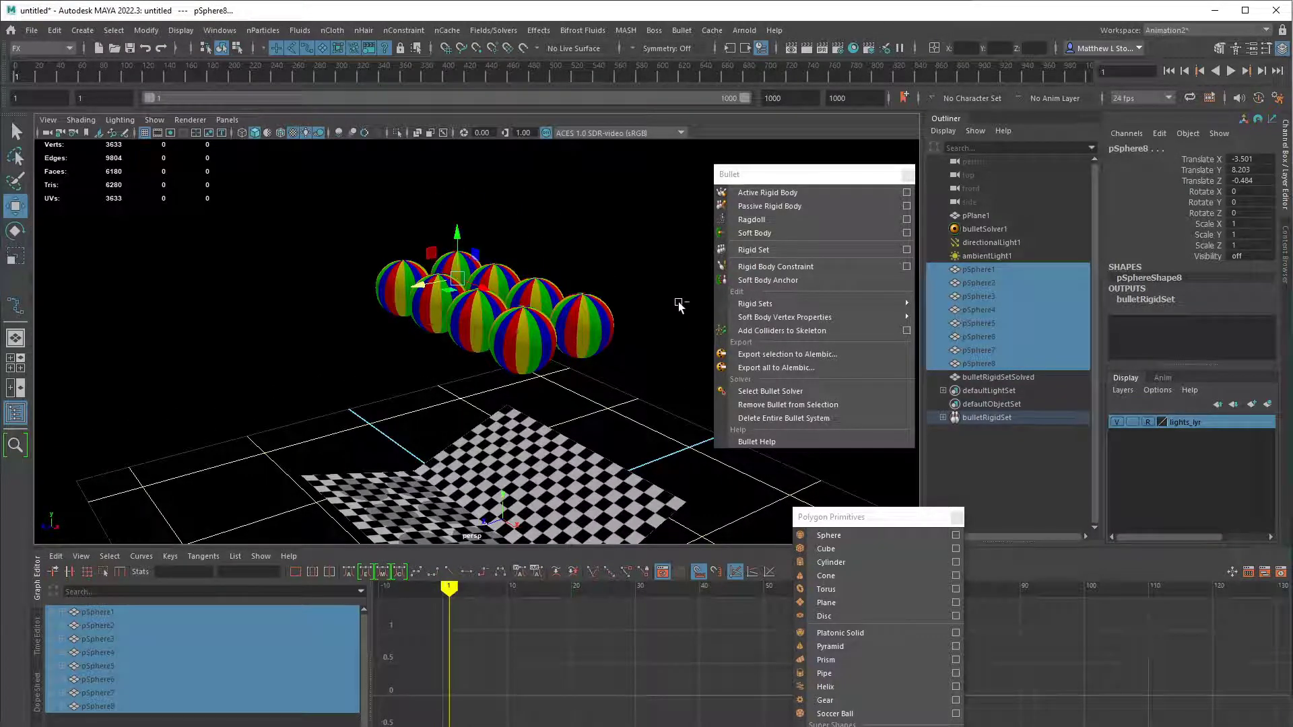
pyautogui.hotkey('ctrl', 'd')
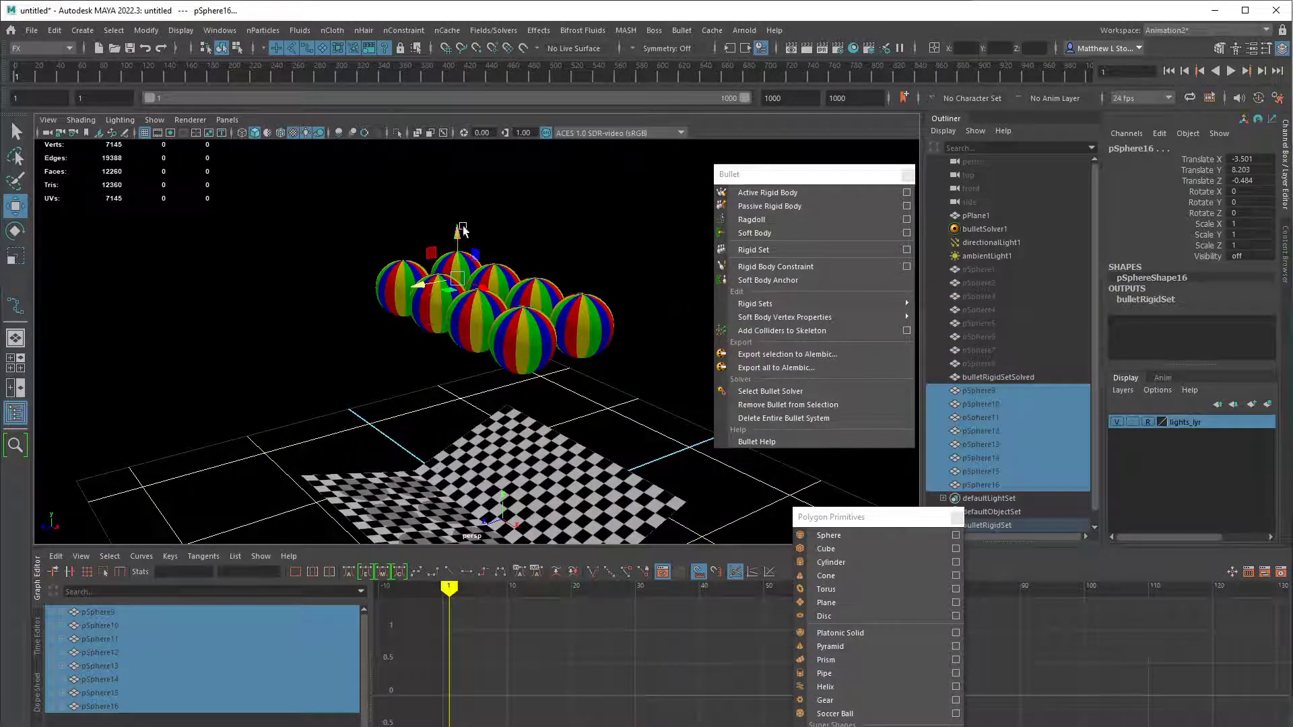
pyautogui.moveTo(458, 264); pyautogui.dragTo(458, 174)
pyautogui.hotkey('shift', 'h')
pyautogui.hotkey('ctrl', 'h')
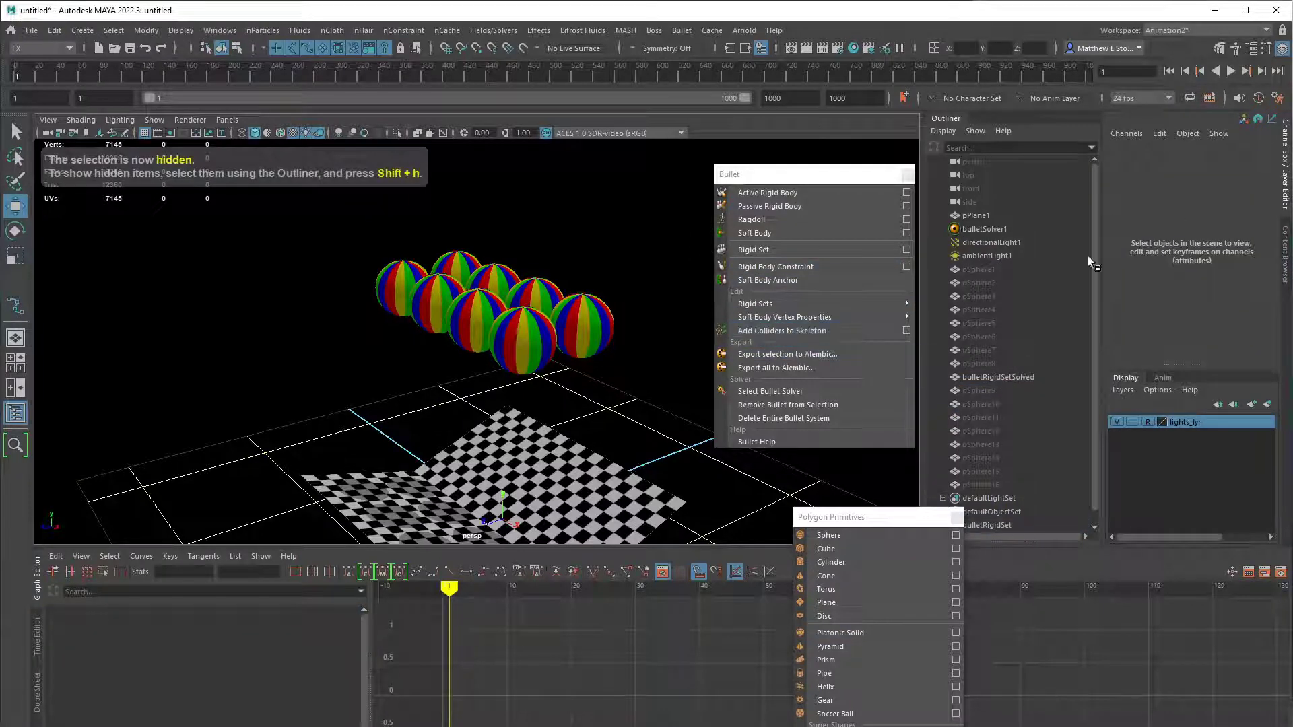
# - Play the simulation with the added spheres, inspect the collisions and the solved mesh, and return to frame 1
pyautogui.click(1231, 71)
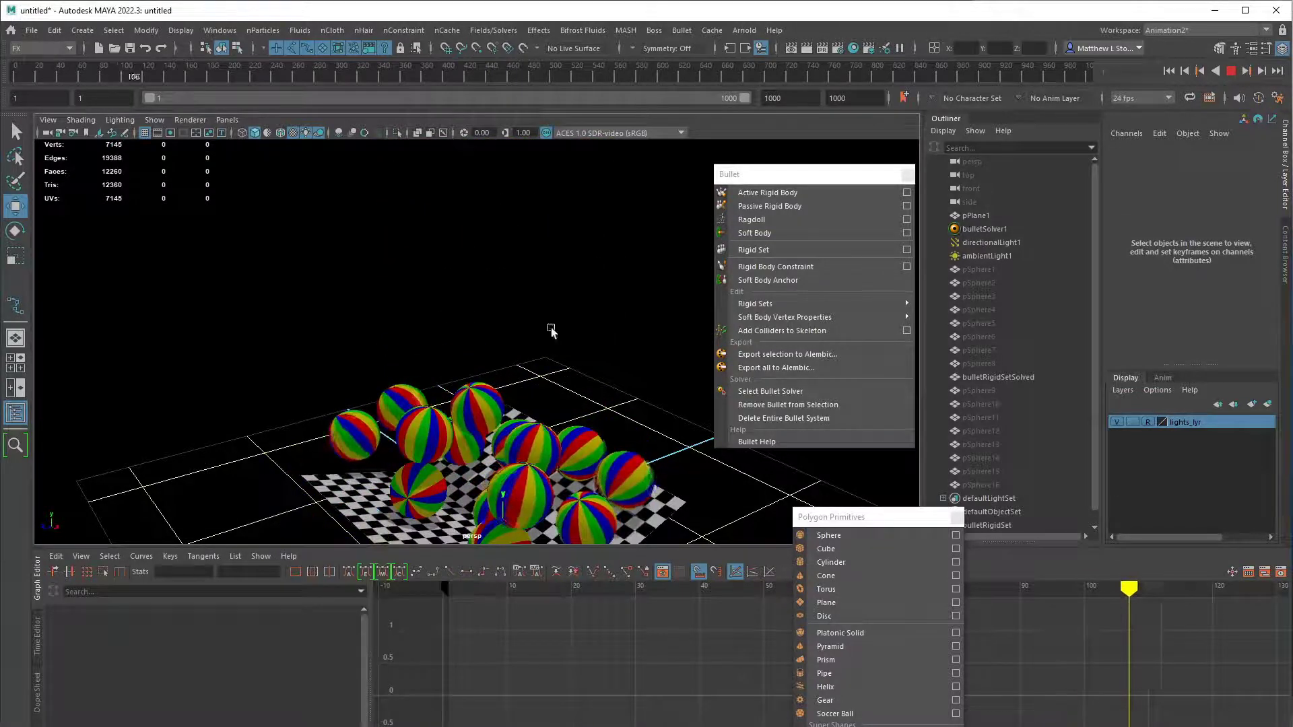
pyautogui.keyDown('alt'); pyautogui.moveTo(552, 330); pyautogui.dragTo(542, 361); pyautogui.keyUp('alt')
pyautogui.keyDown('alt'); pyautogui.moveTo(543, 361); pyautogui.dragTo(593, 322, button='middle'); pyautogui.keyUp('alt')
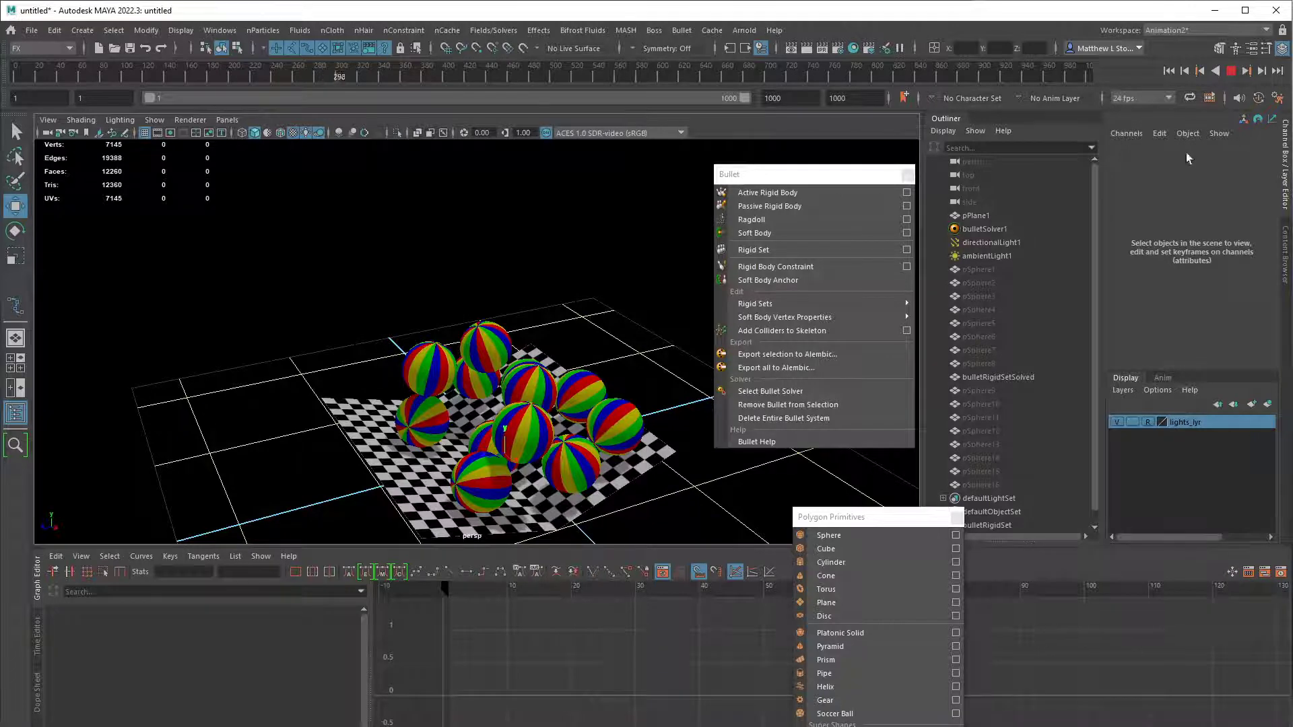
pyautogui.click(1231, 70)
pyautogui.click(995, 378)
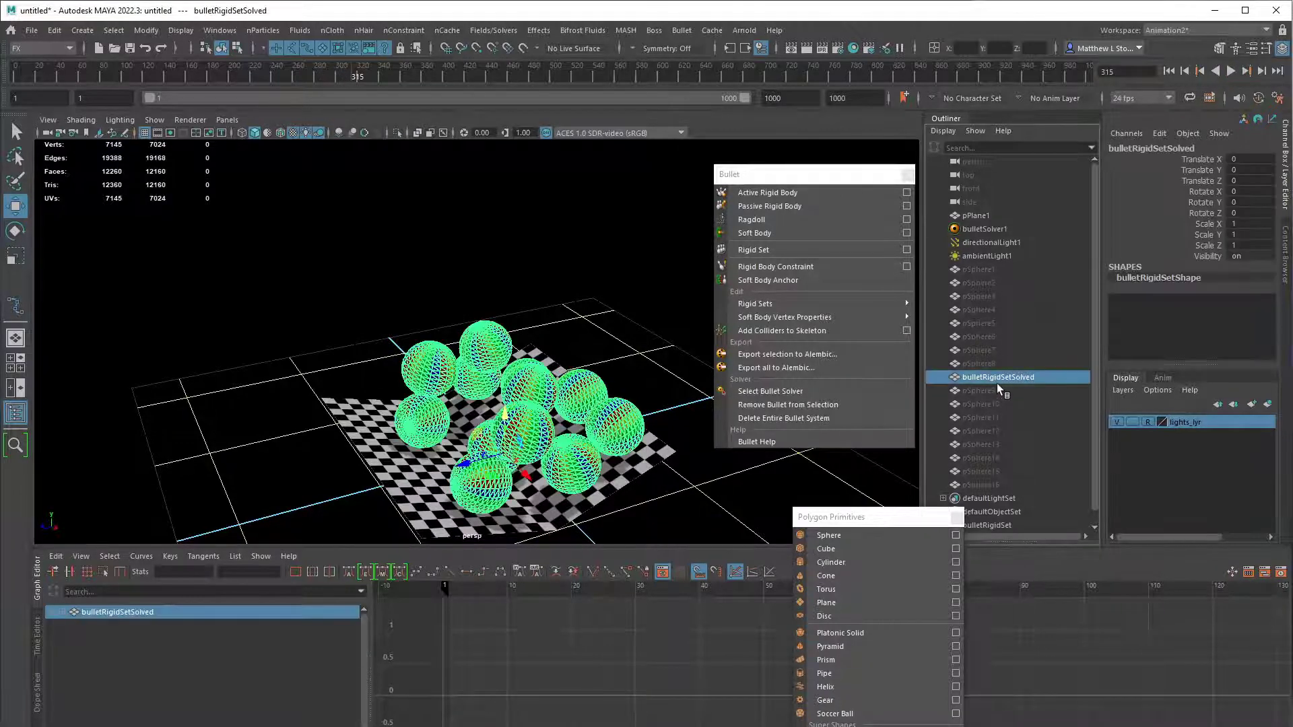
pyautogui.click(1169, 71)
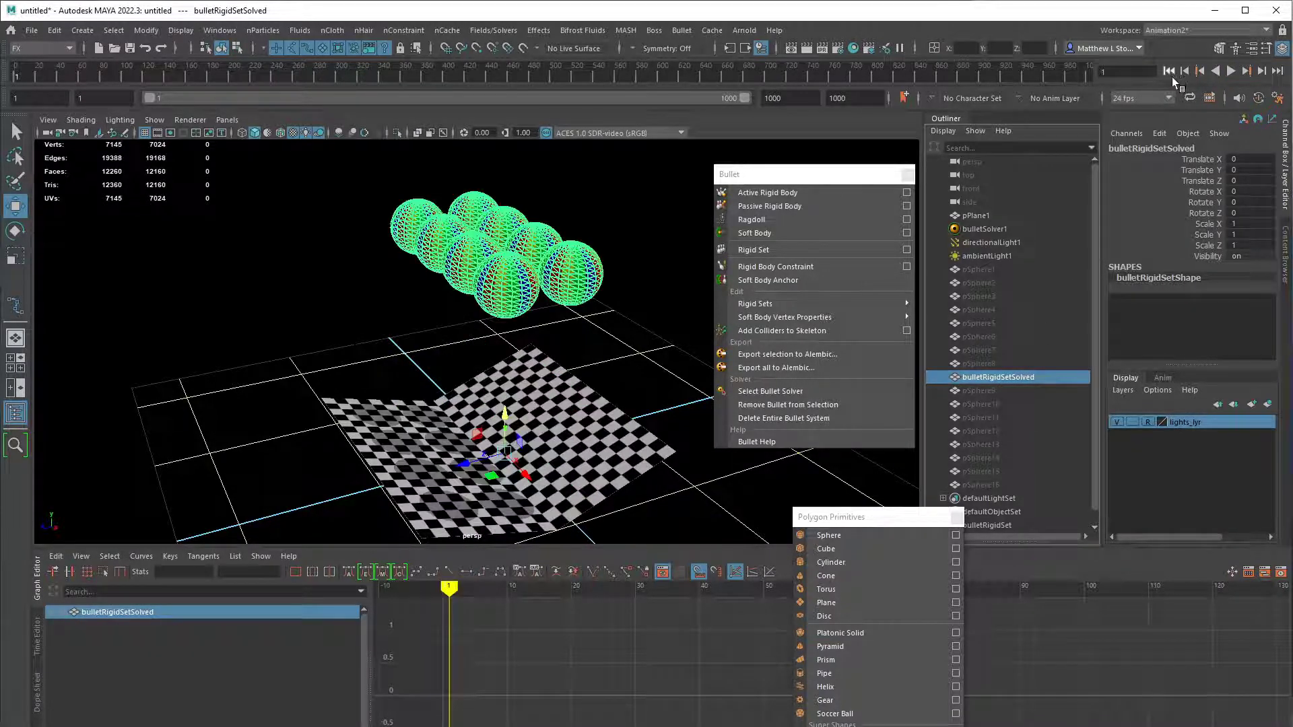
pyautogui.keyDown('alt'); pyautogui.moveTo(606, 346); pyautogui.dragTo(632, 343); pyautogui.keyUp('alt')
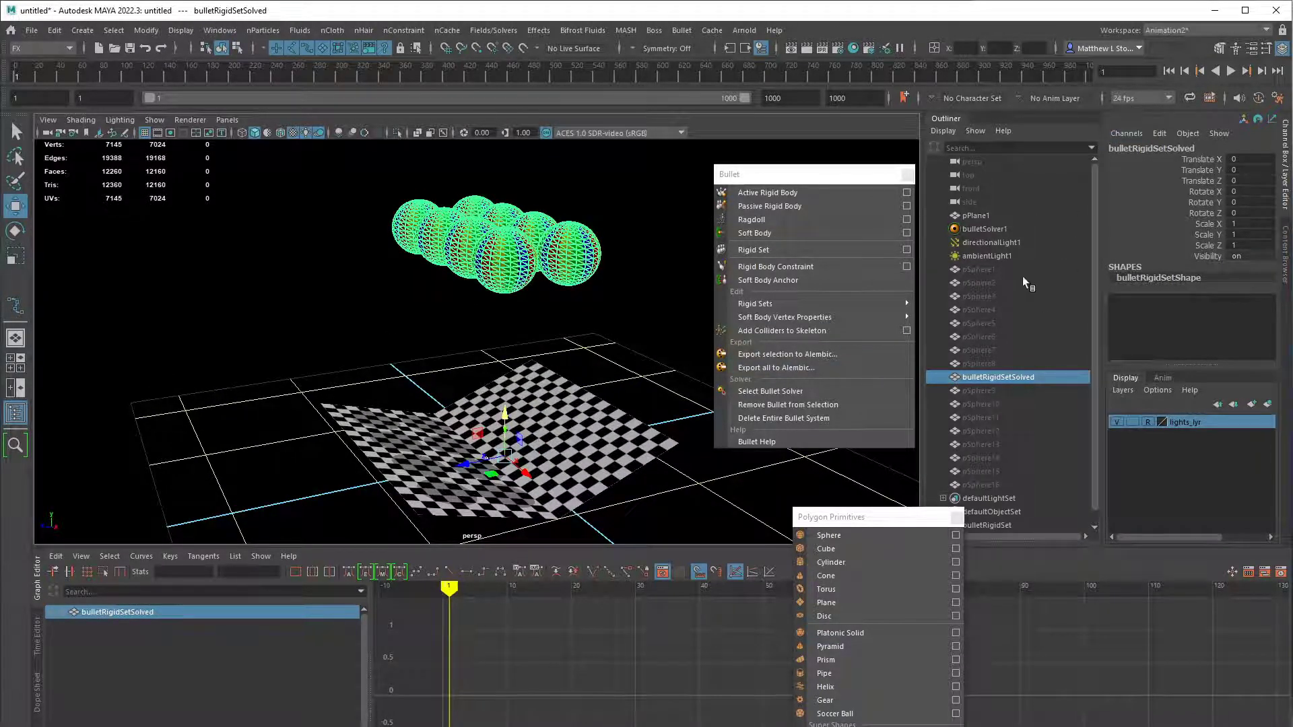
# - Delete the duplicated spheres pSphere9 to pSphere16, replay the simulation with the original eight balls and rewind it
pyautogui.moveTo(1001, 389); pyautogui.dragTo(1005, 483)
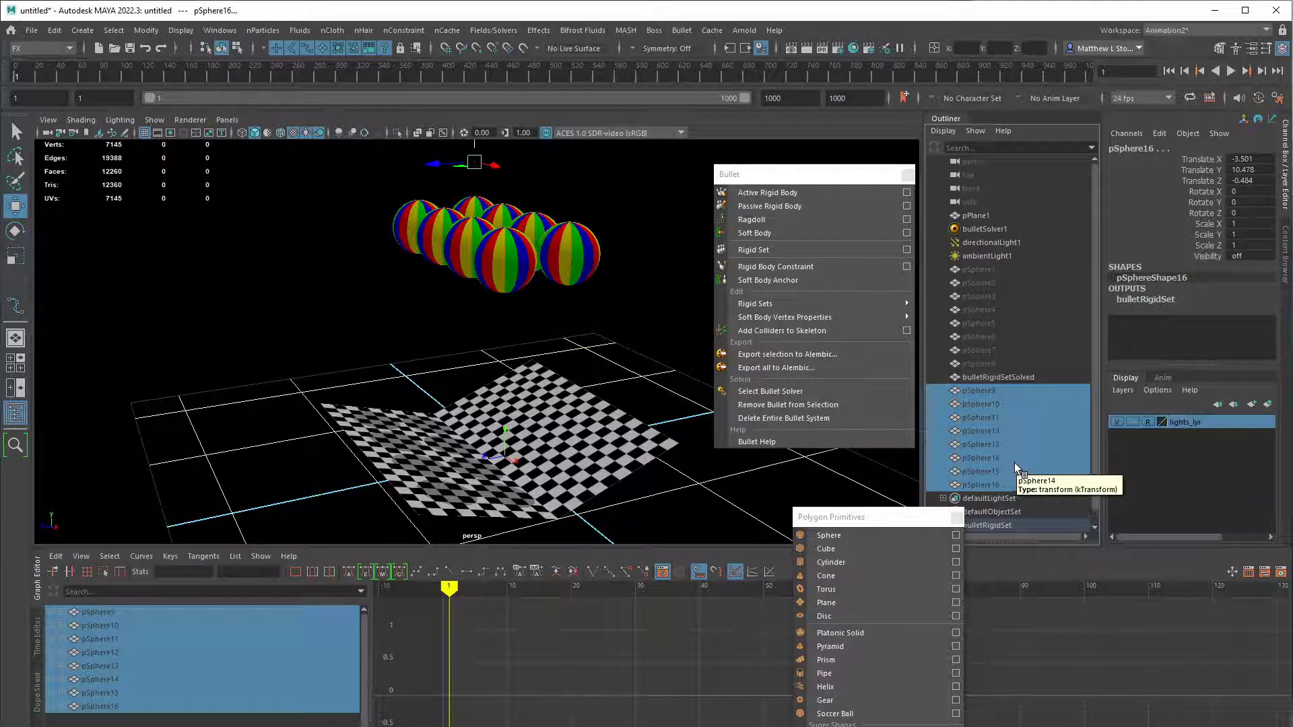
pyautogui.press('Delete')
pyautogui.click(1231, 71)
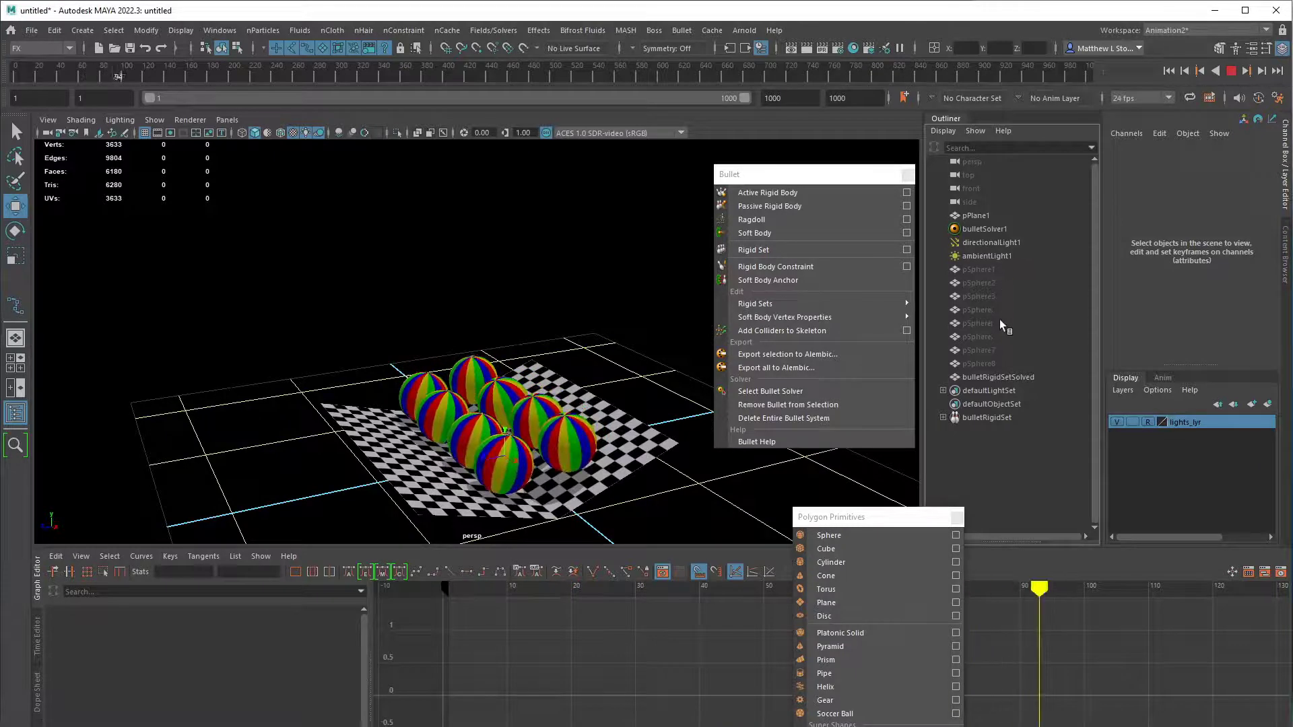
pyautogui.click(1232, 70)
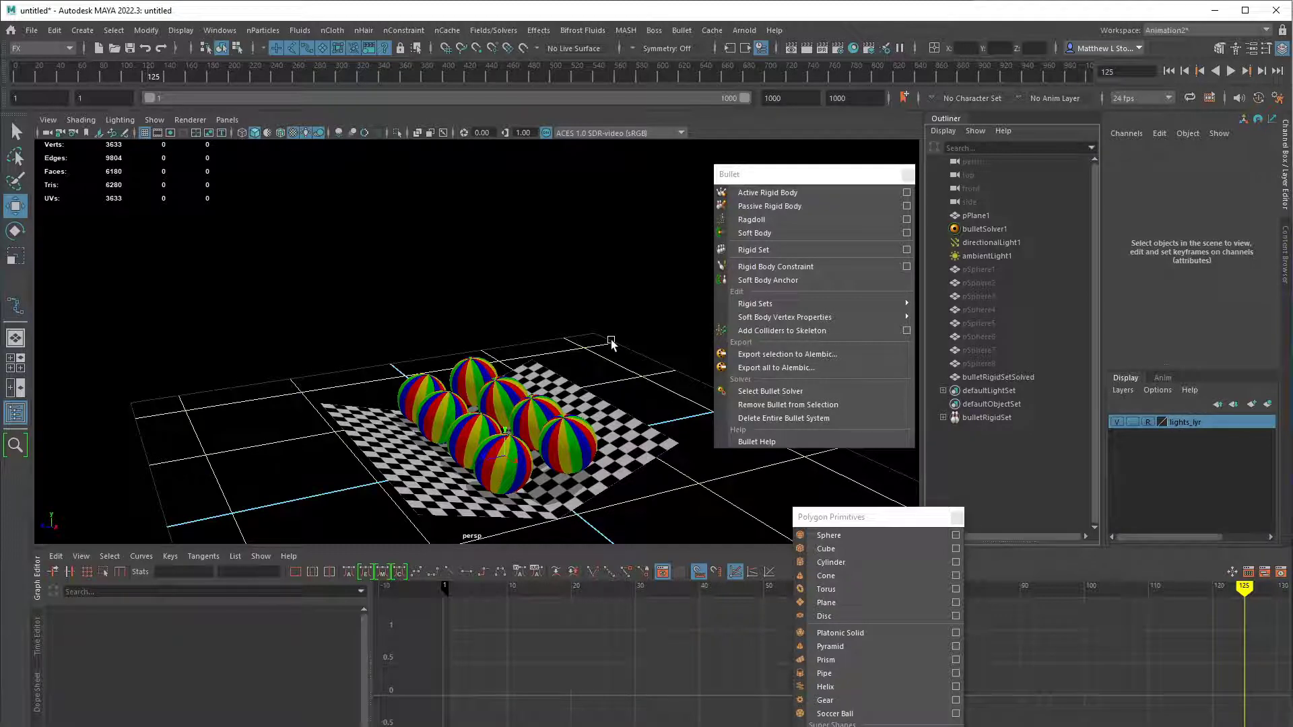
pyautogui.click(1168, 70)
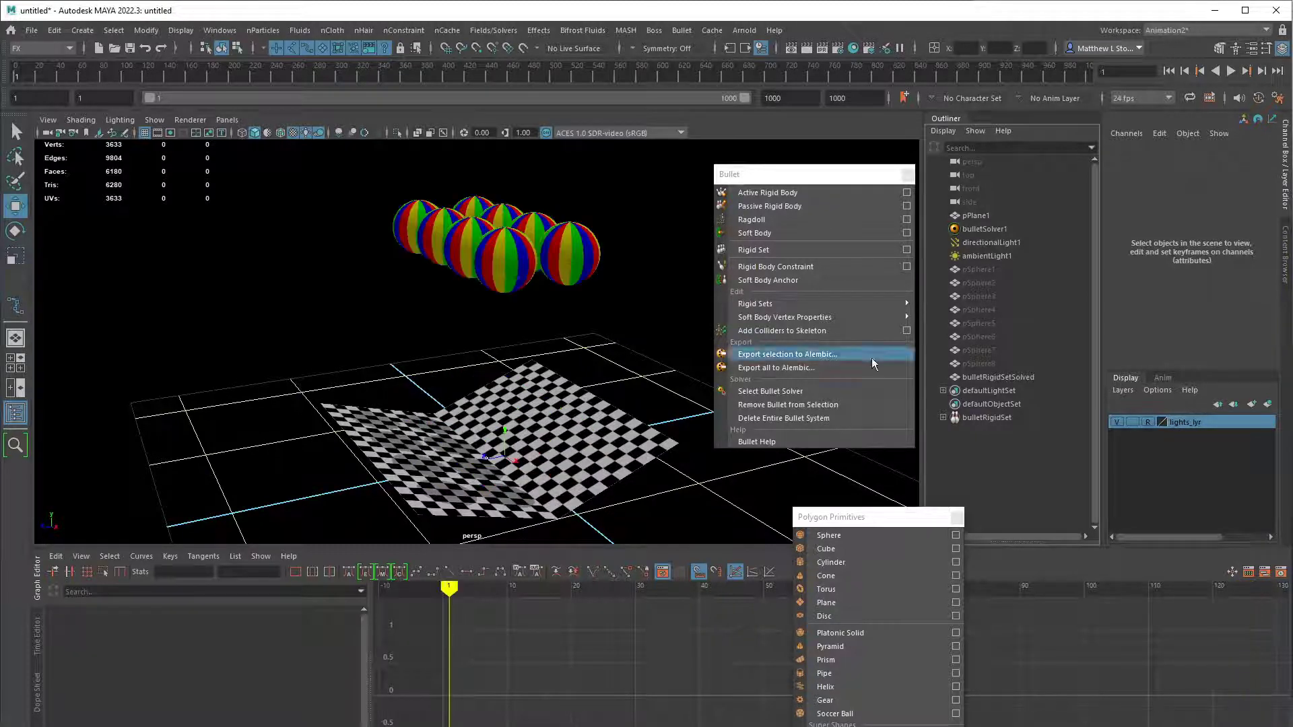
# - Remove Bullet from pSphere1 through pSphere8 and unhide the eight original spheres
pyautogui.click(450, 222)
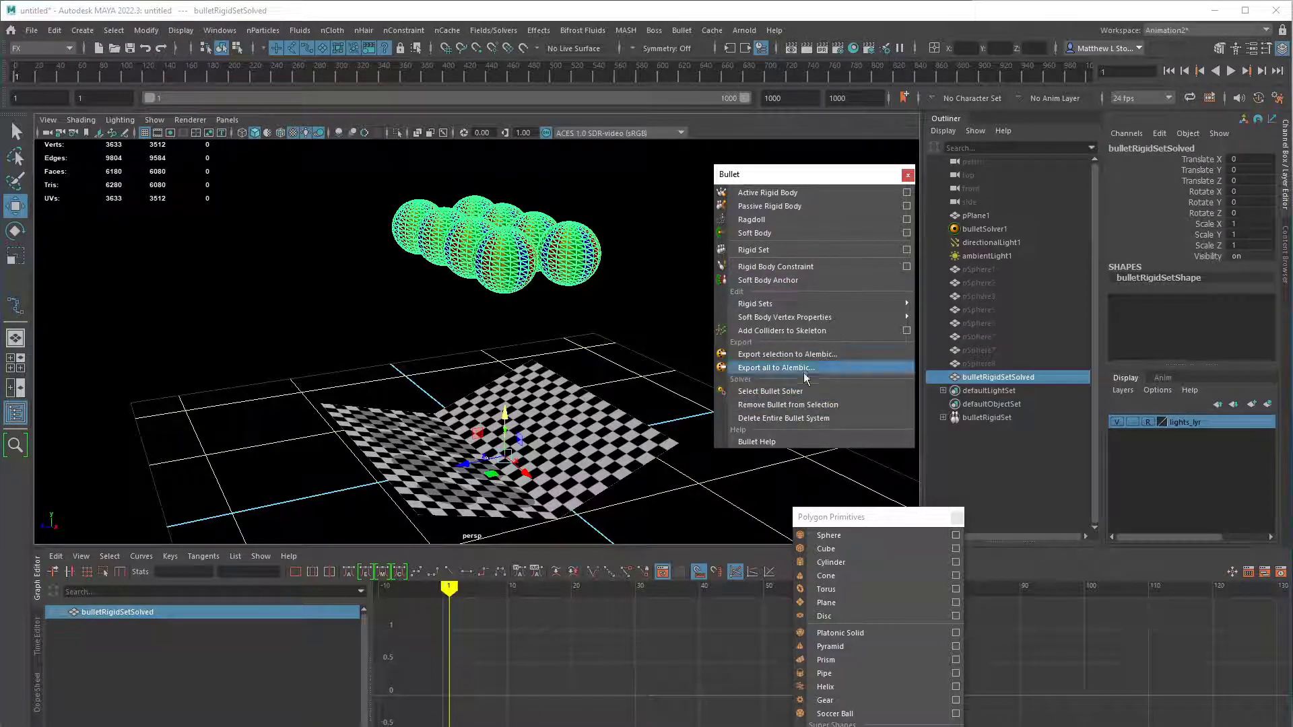
pyautogui.click(1000, 363)
pyautogui.moveTo(995, 274); pyautogui.dragTo(988, 360)
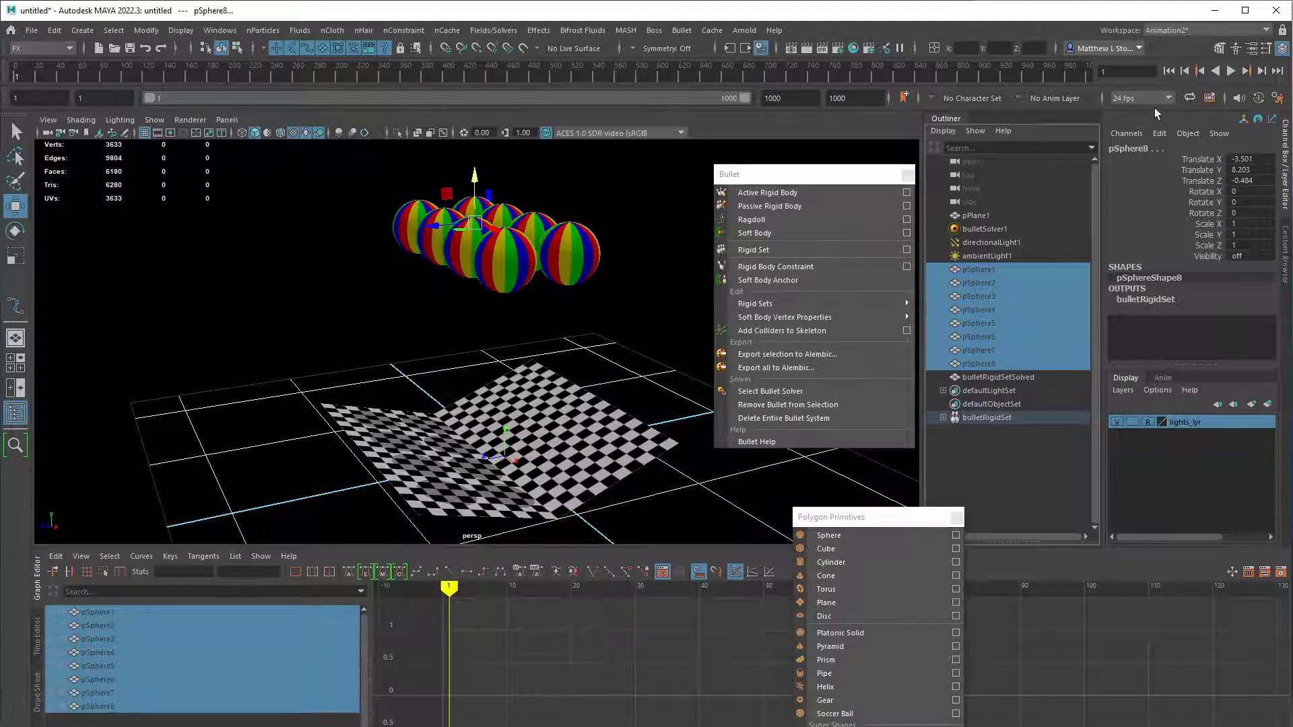
pyautogui.click(788, 404)
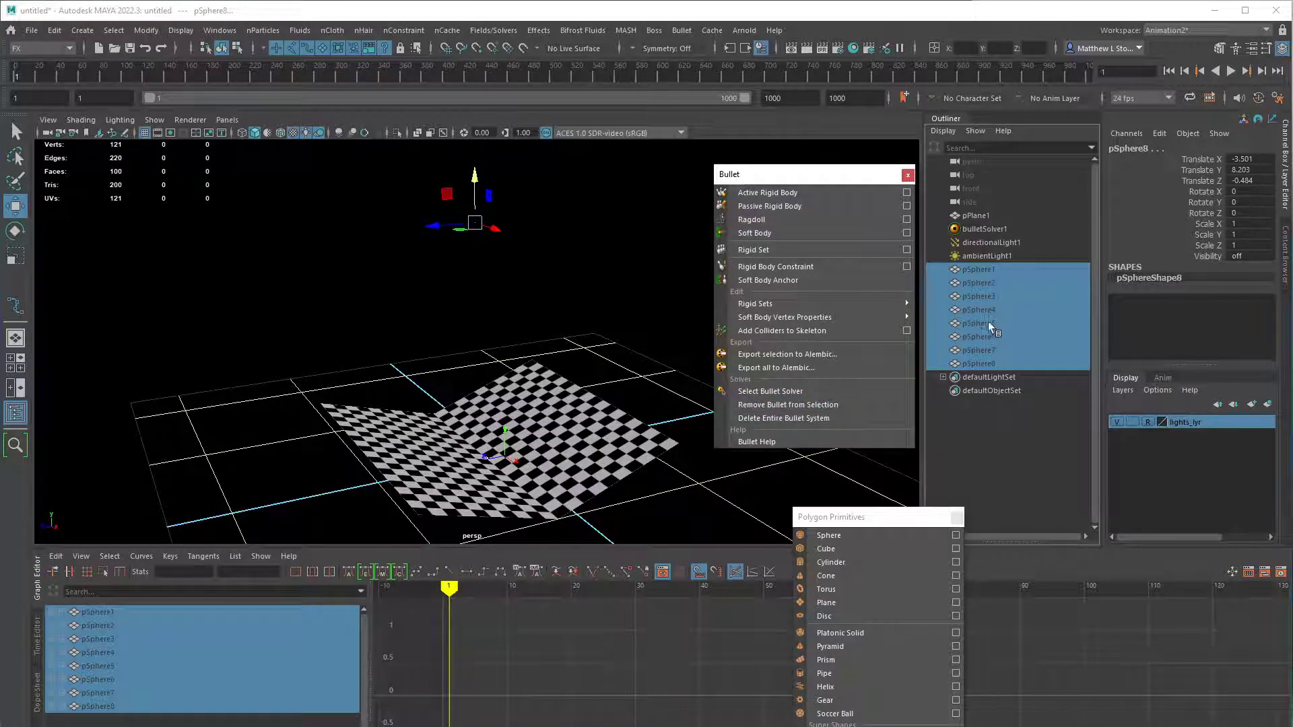
pyautogui.hotkey('shift', 'h')
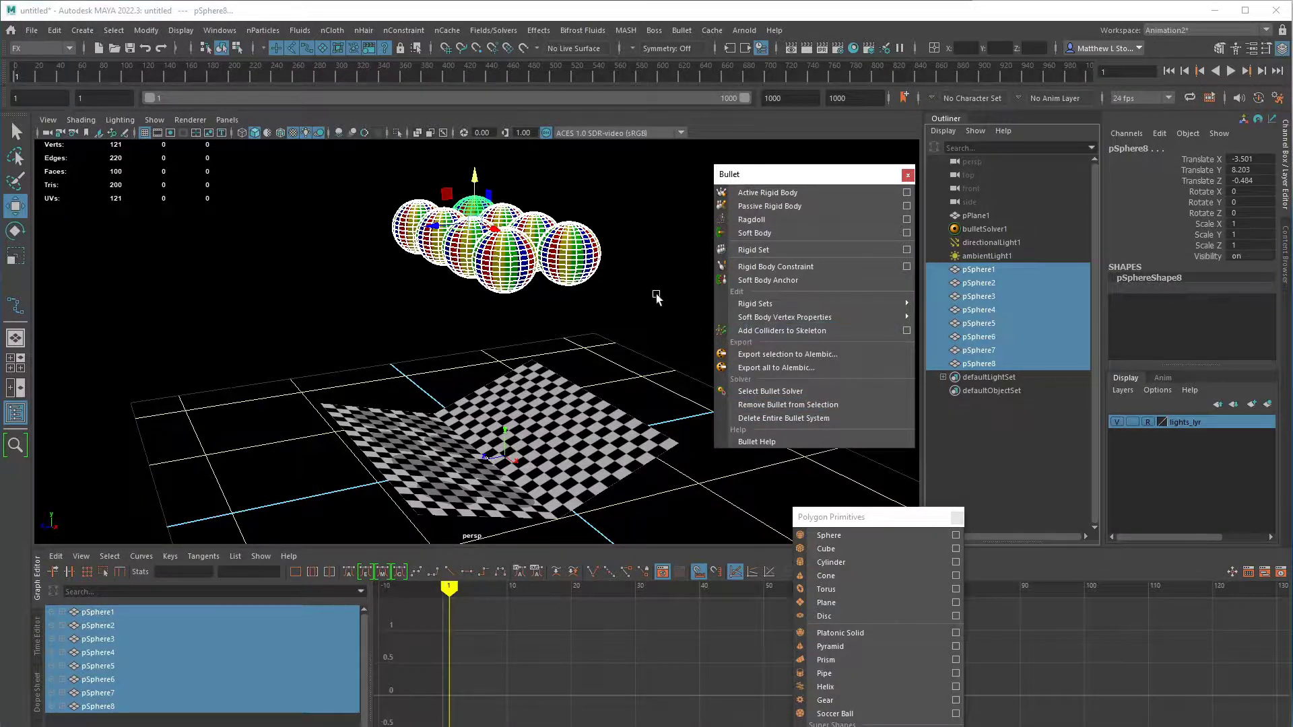
# - Duplicate pSphere2 and raise the copy above the rows of balls to about Y 10.66
pyautogui.keyDown('alt'); pyautogui.moveTo(631, 285); pyautogui.dragTo(544, 256); pyautogui.keyUp('alt')
pyautogui.click(385, 251)
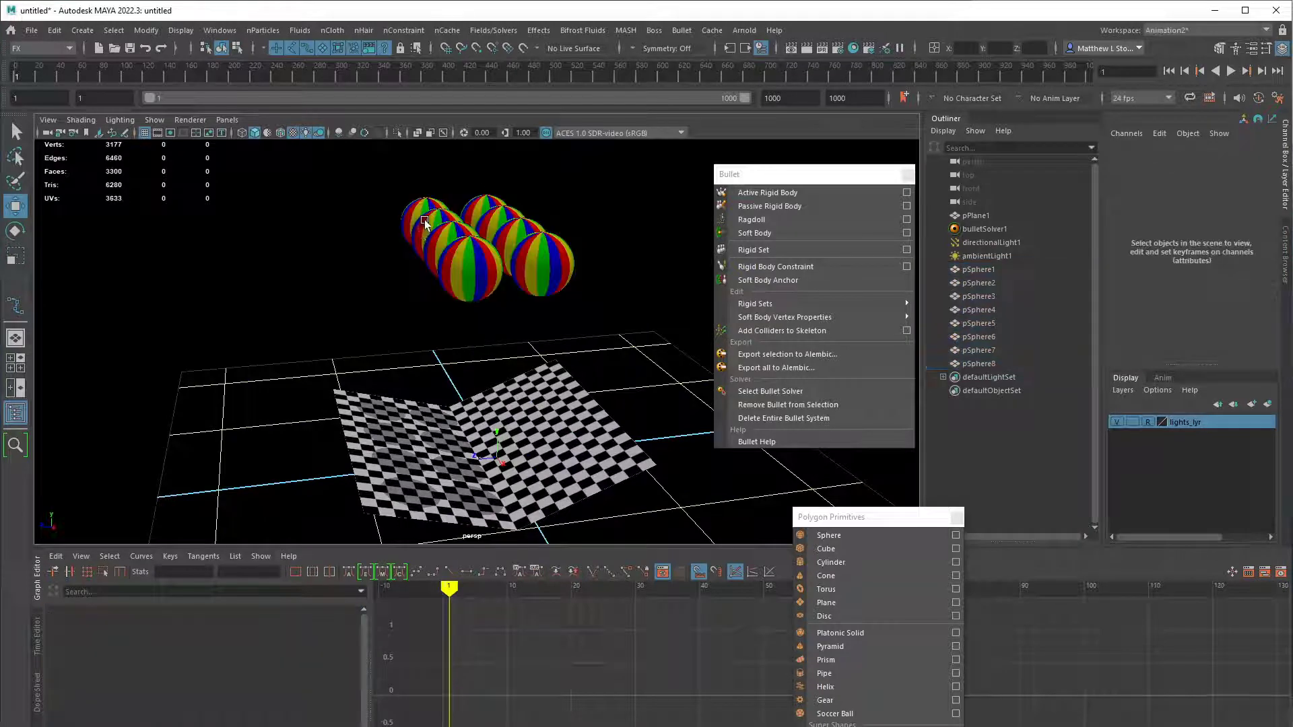
pyautogui.click(441, 211)
pyautogui.keyDown('alt'); pyautogui.moveTo(462, 229); pyautogui.dragTo(517, 293); pyautogui.keyUp('alt')
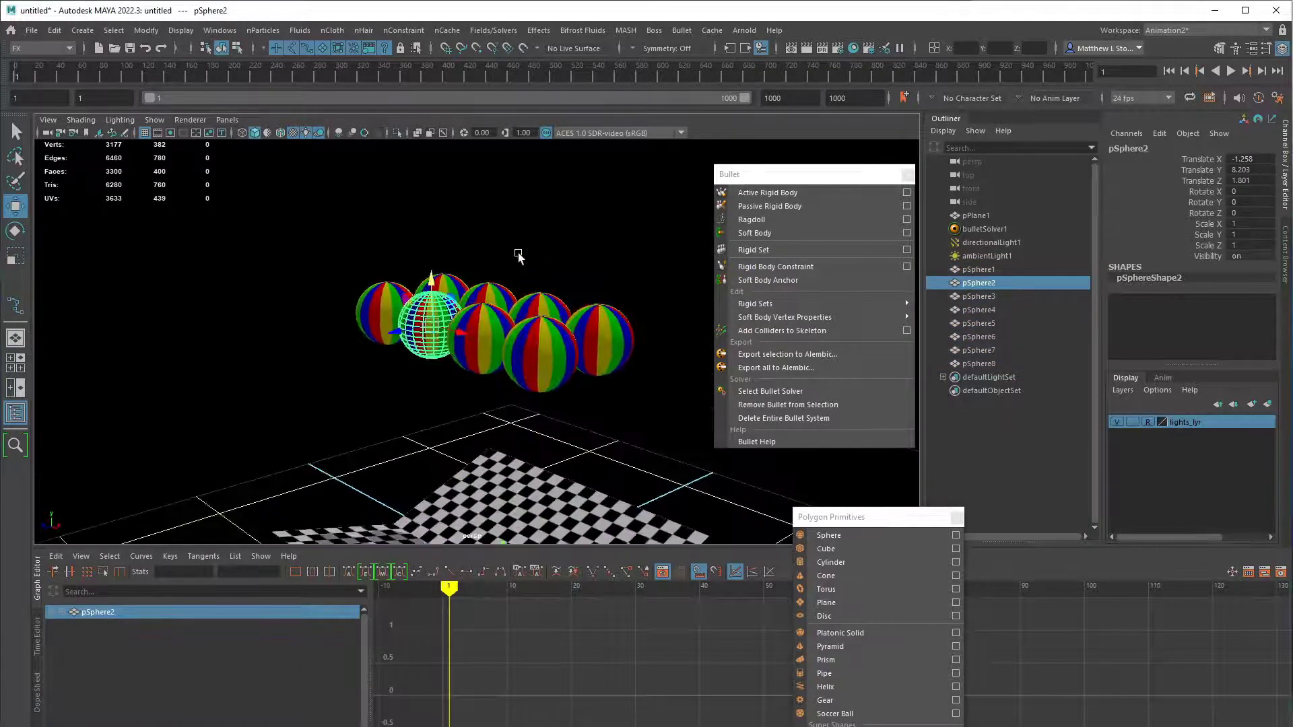
pyautogui.hotkey('ctrl', 'd')
pyautogui.moveTo(439, 283); pyautogui.dragTo(494, 209)
pyautogui.keyDown('alt'); pyautogui.moveTo(436, 209); pyautogui.dragTo(565, 246, button='right'); pyautogui.keyUp('alt')
pyautogui.keyDown('alt'); pyautogui.moveTo(554, 216); pyautogui.dragTo(539, 210); pyautogui.keyUp('alt')
# - Scale the raised ball down uniformly to about 0.64 and check its three scale values
pyautogui.press('r')
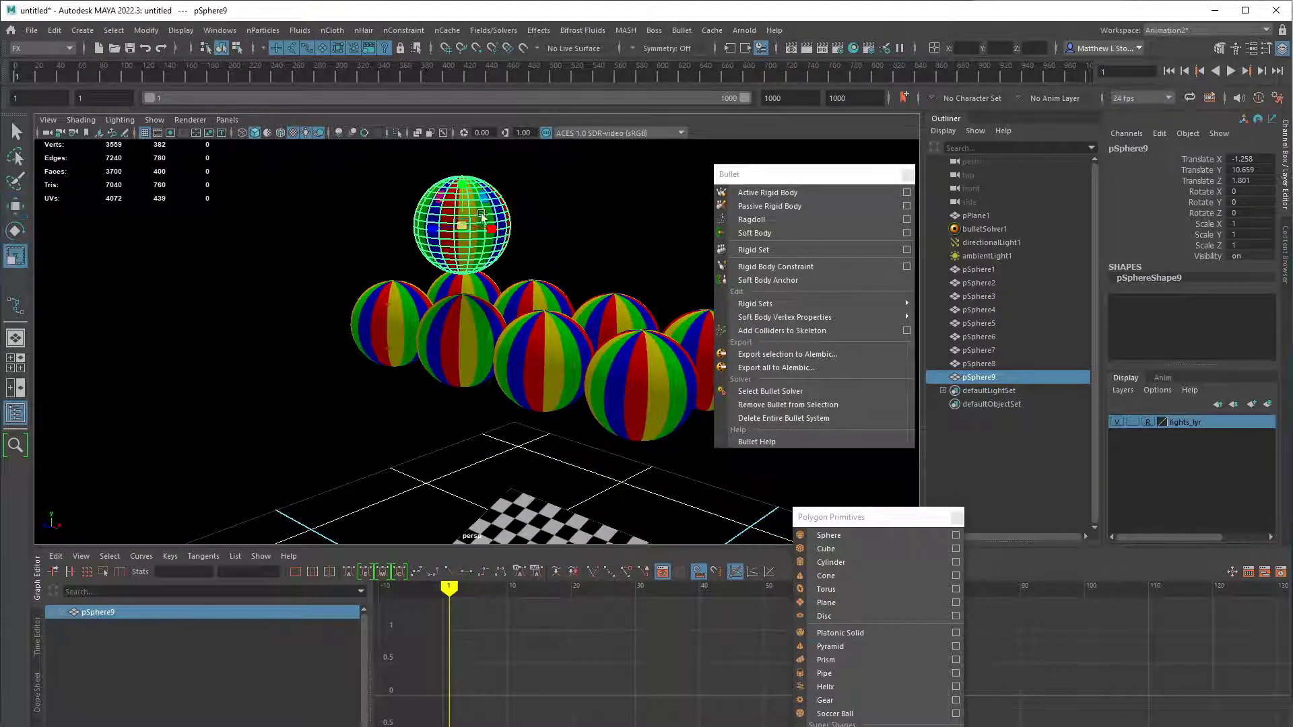
pyautogui.moveTo(463, 228); pyautogui.dragTo(438, 229)
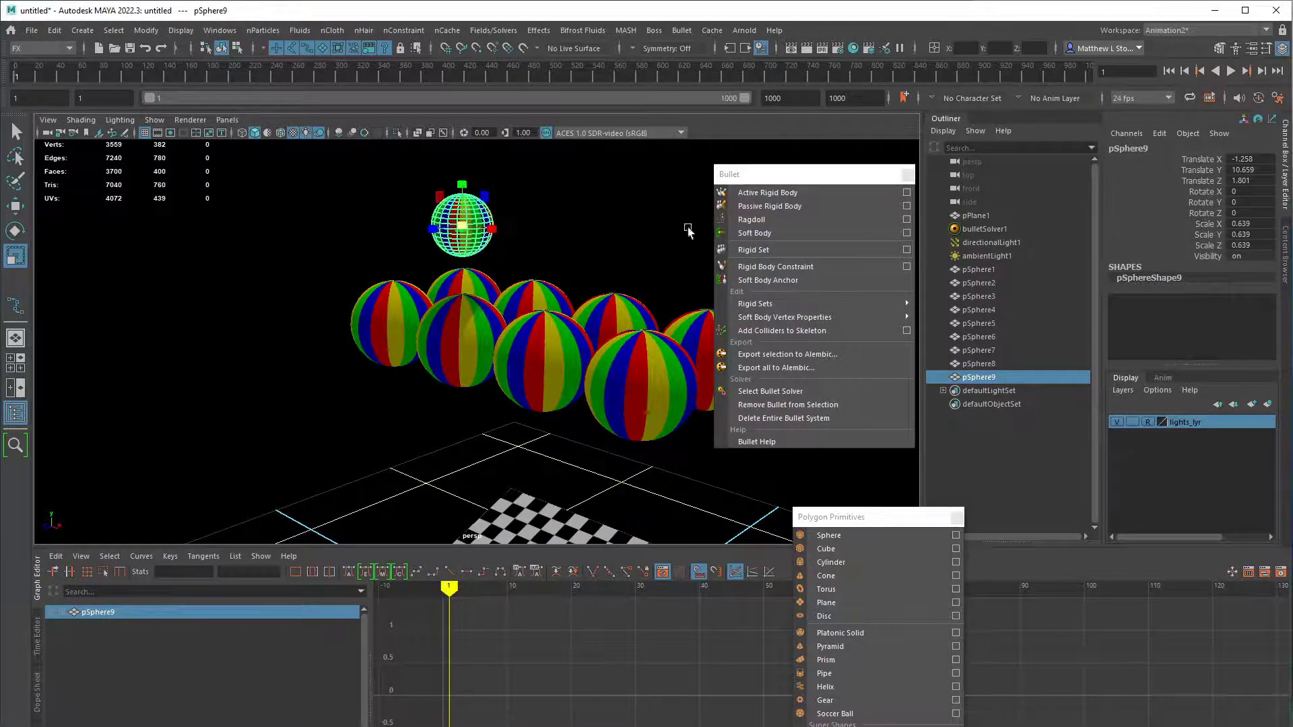
pyautogui.moveTo(1257, 223); pyautogui.dragTo(1258, 247)
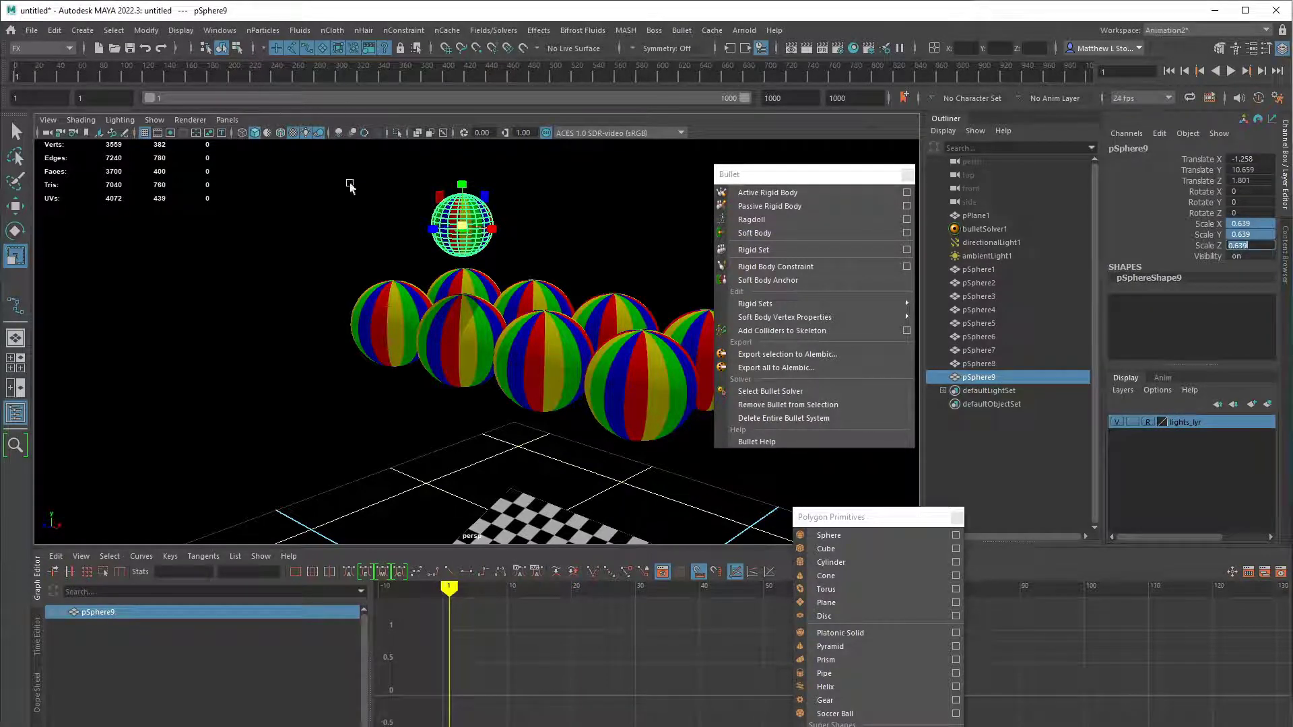
pyautogui.keyDown('ctrl'); pyautogui.moveTo(1251, 233); pyautogui.dragTo(1253, 232); pyautogui.keyUp('ctrl')
pyautogui.doubleClick(1254, 245)
pyautogui.click(533, 217)
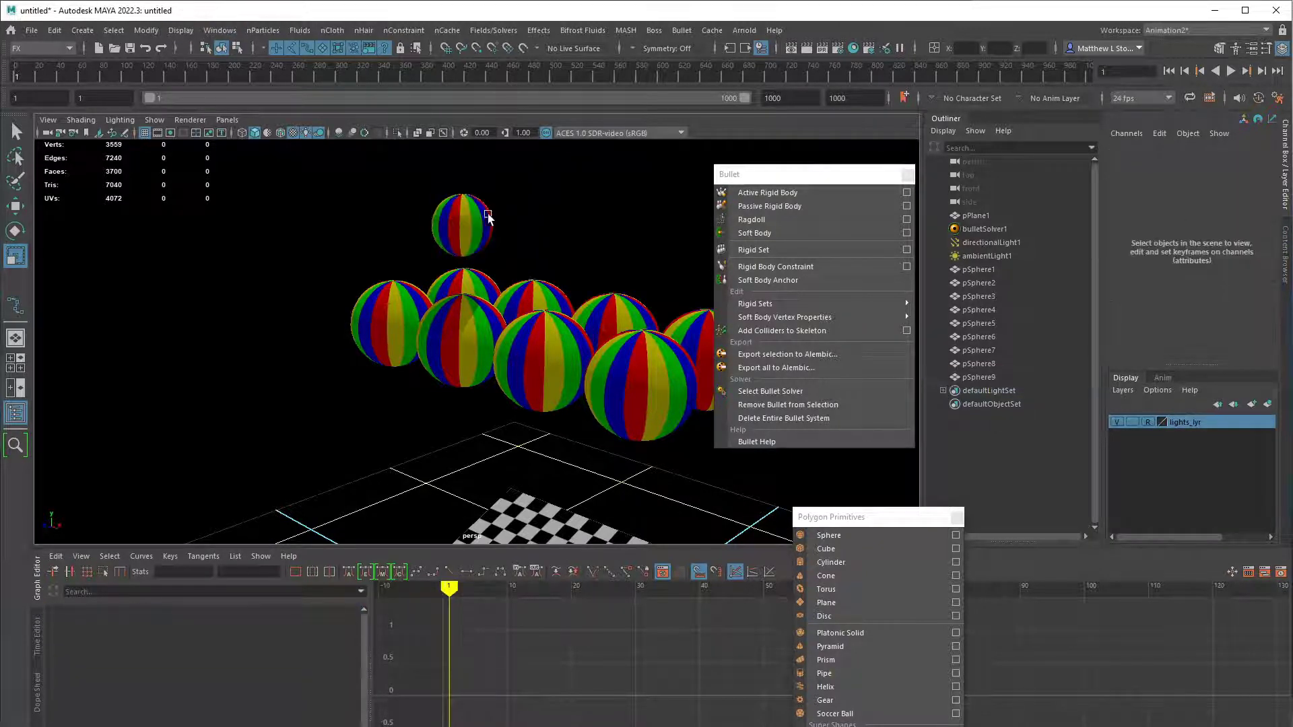
# - Freeze only the scale of the small raised ball pSphere9, leaving out its translation and rotation
pyautogui.click(488, 213)
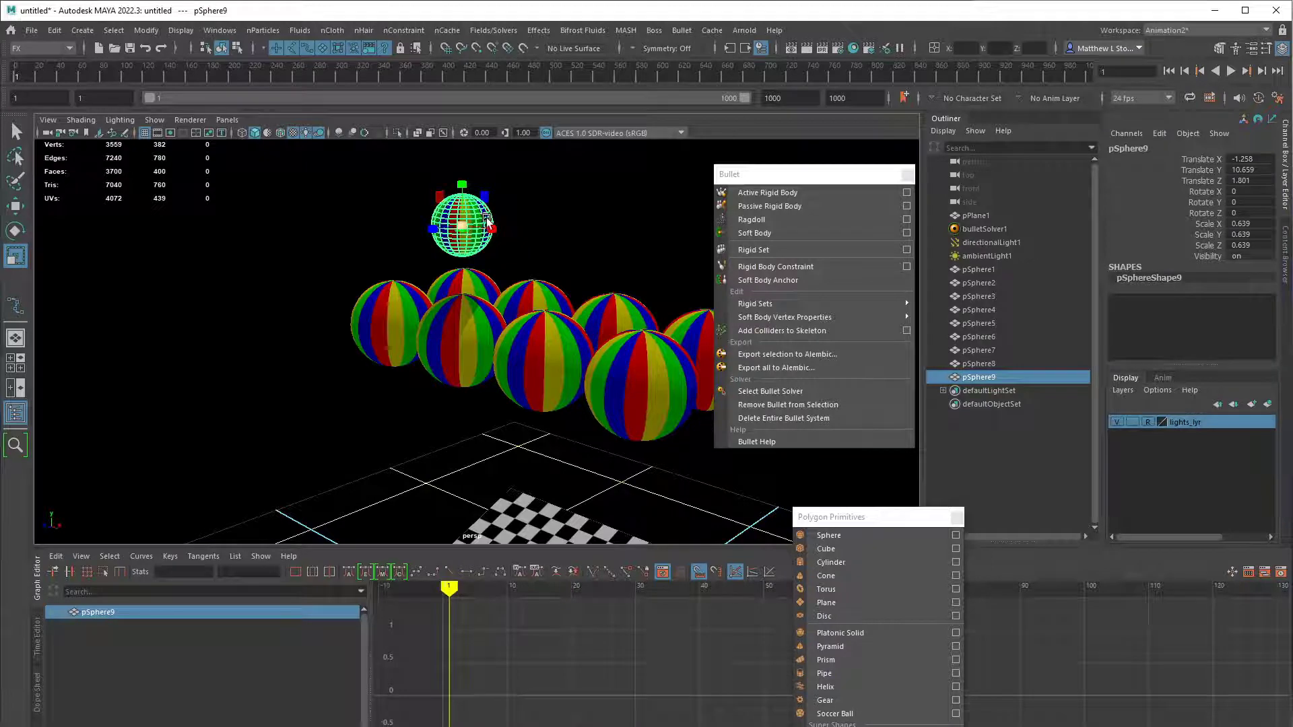
pyautogui.press('q')
pyautogui.click(158, 32)
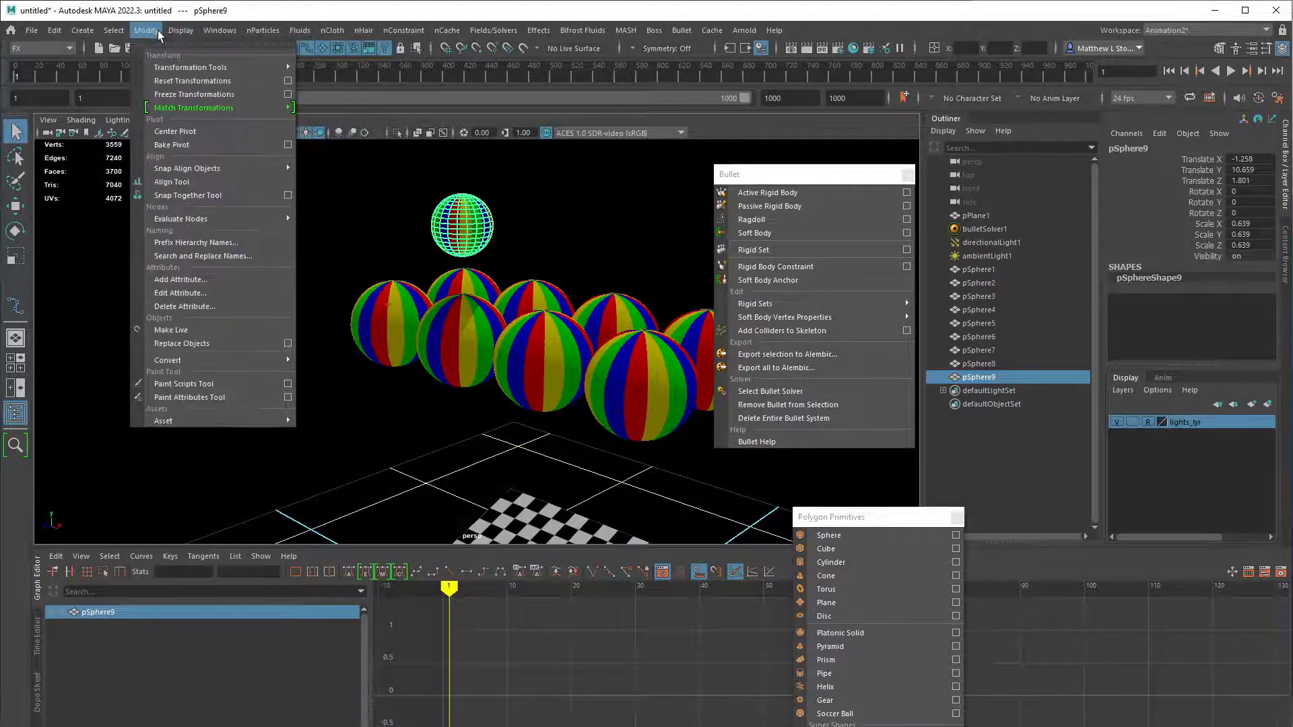
pyautogui.click(288, 94)
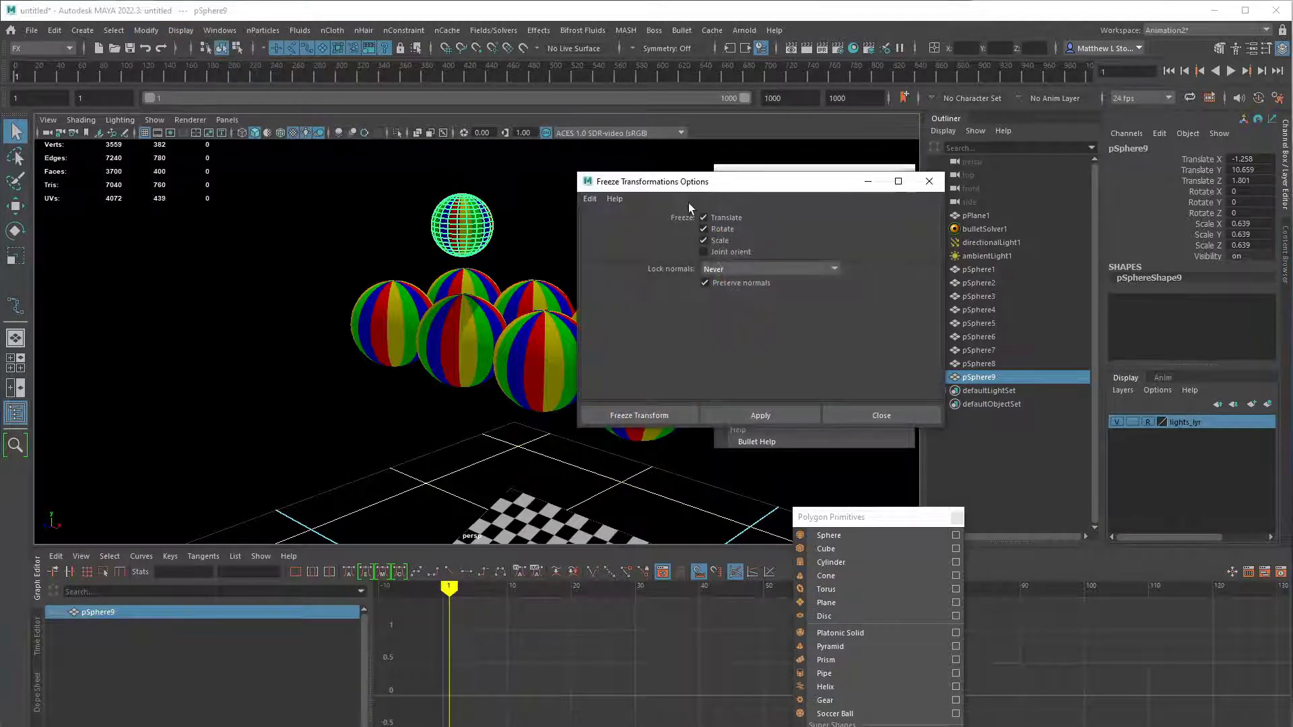
pyautogui.click(698, 218)
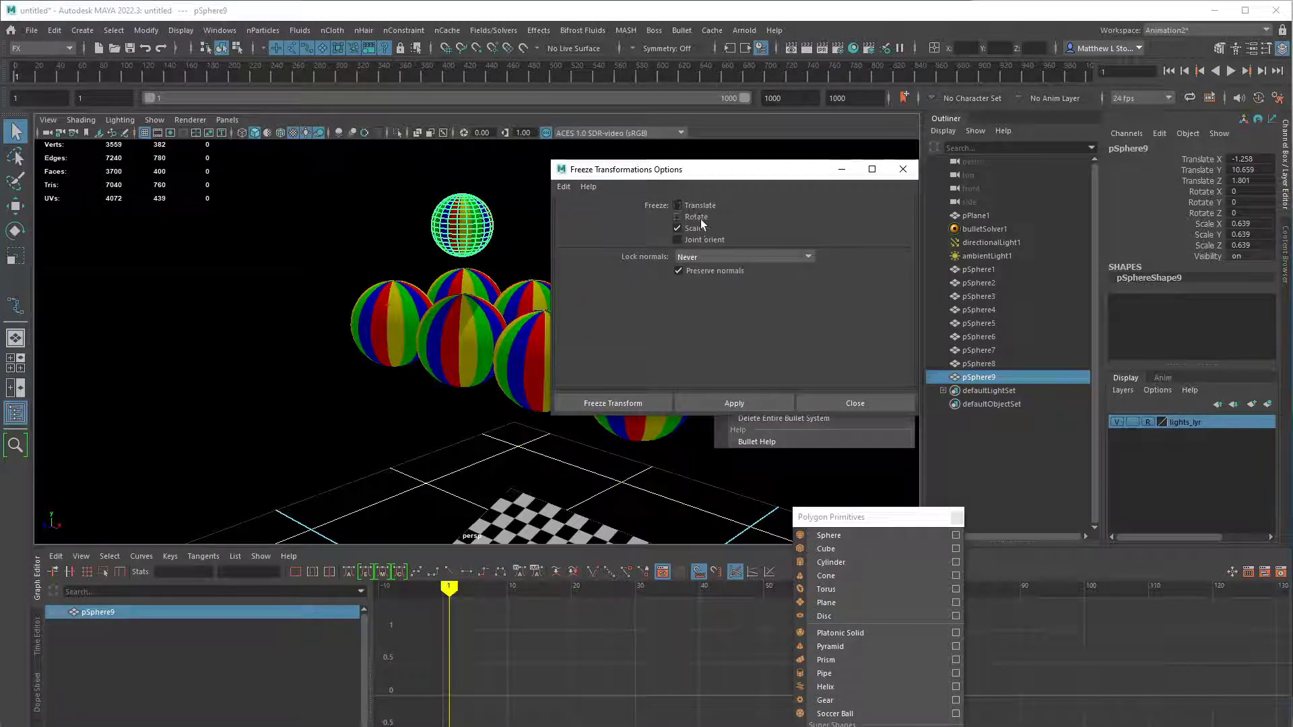
pyautogui.click(740, 403)
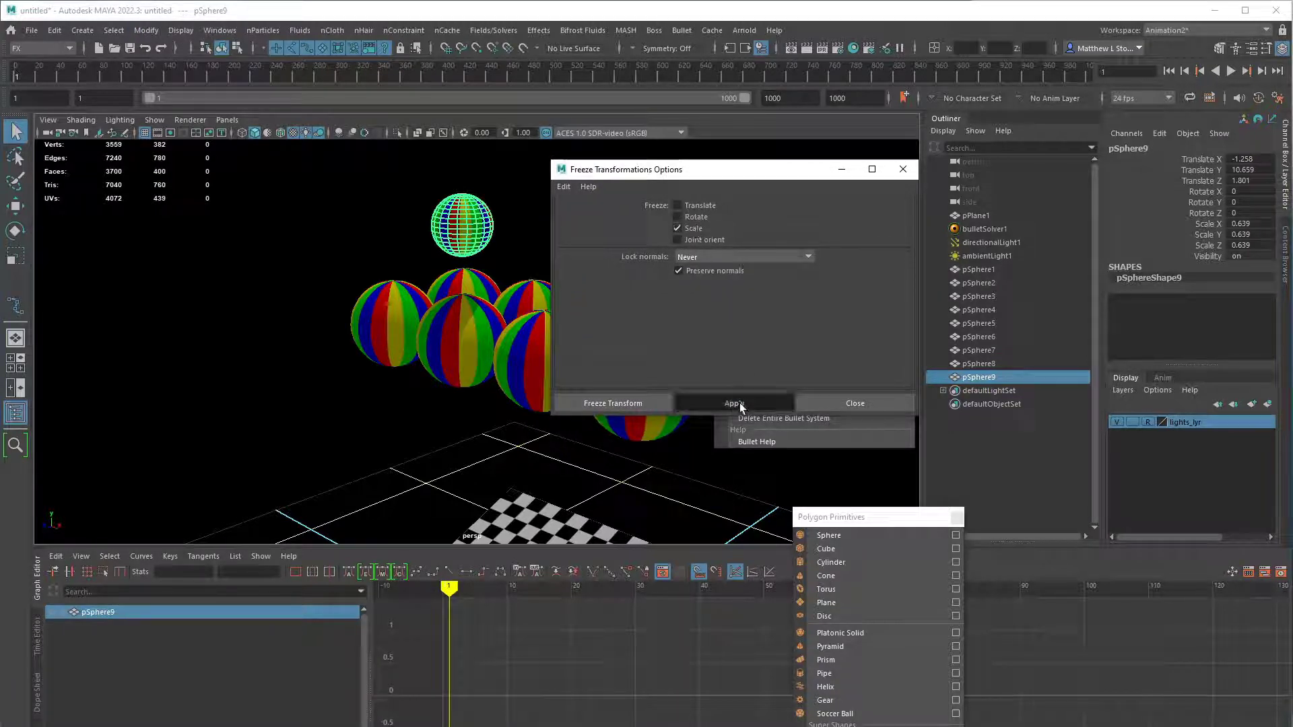
pyautogui.click(829, 406)
# - Create a Bullet Rigid Set from all nine balls, pSphere1 through pSphere9
pyautogui.keyDown('alt'); pyautogui.moveTo(602, 247); pyautogui.dragTo(567, 249); pyautogui.keyUp('alt')
pyautogui.moveTo(356, 214); pyautogui.dragTo(608, 300)
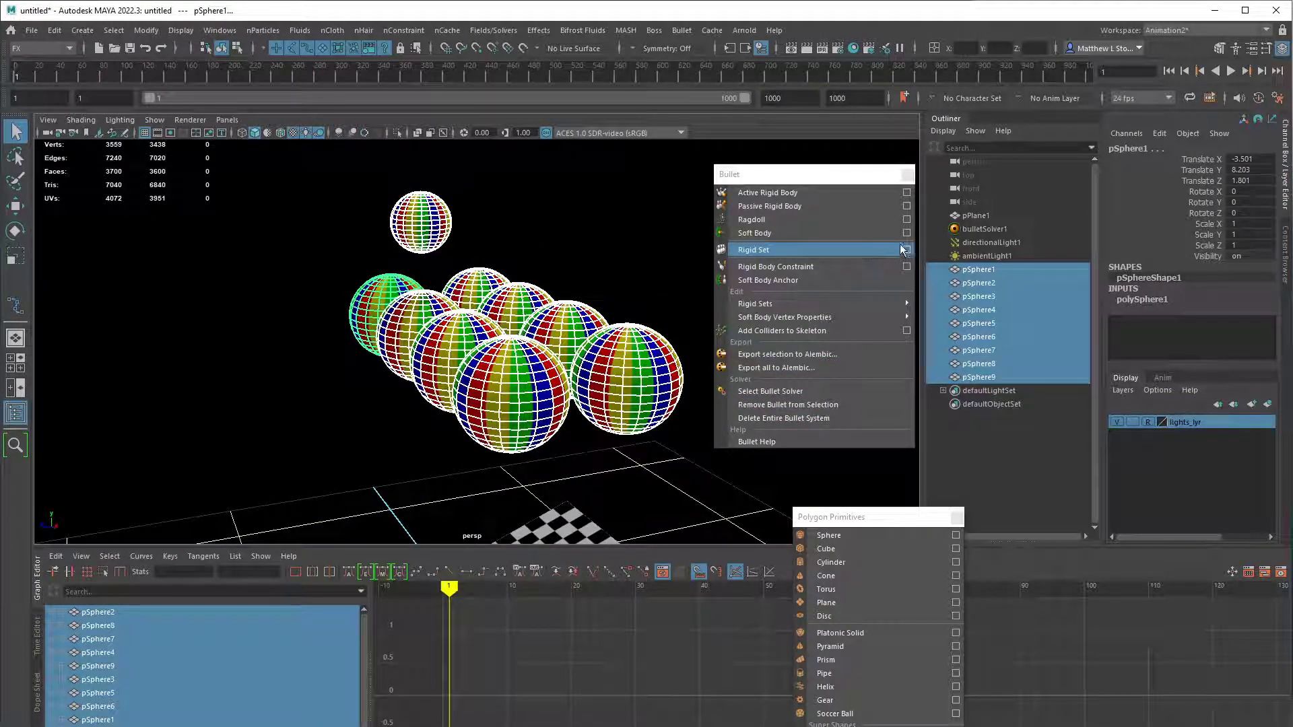
pyautogui.click(754, 249)
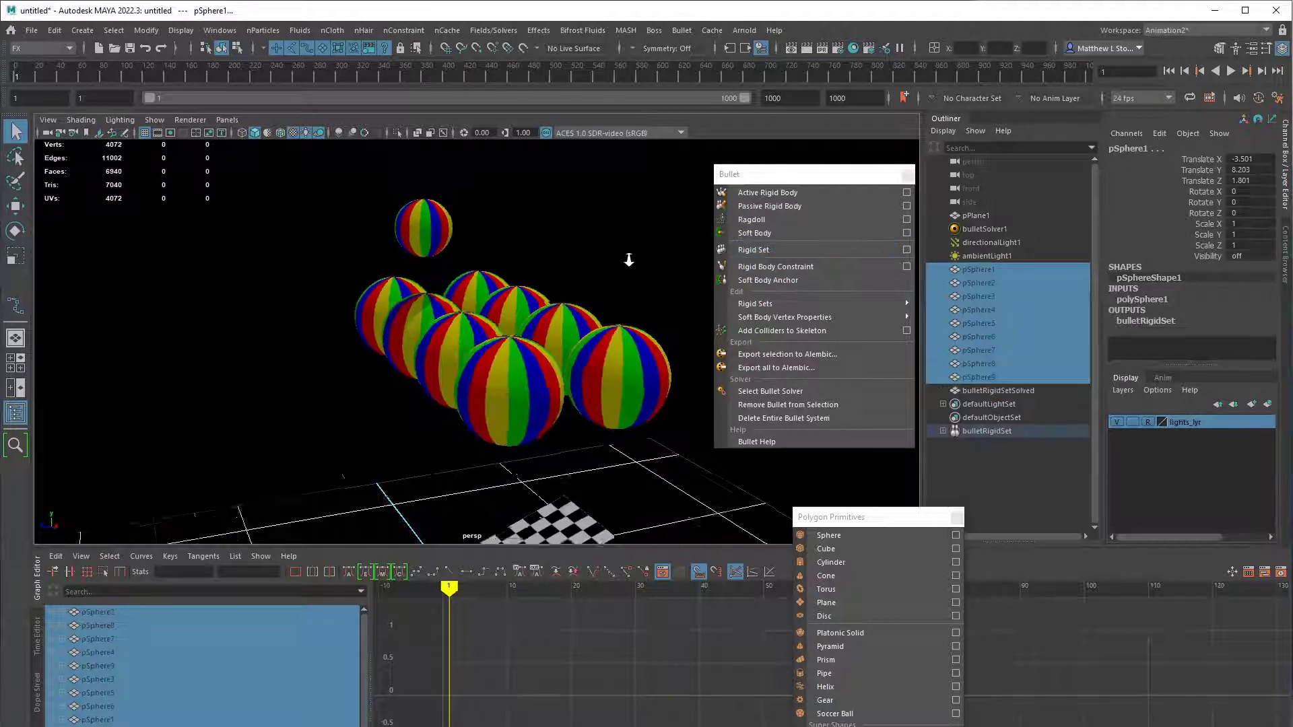
# - Play the simulation, watch the nine balls land on the bent plane, and stop playback
pyautogui.press('a')
pyautogui.click(1233, 73)
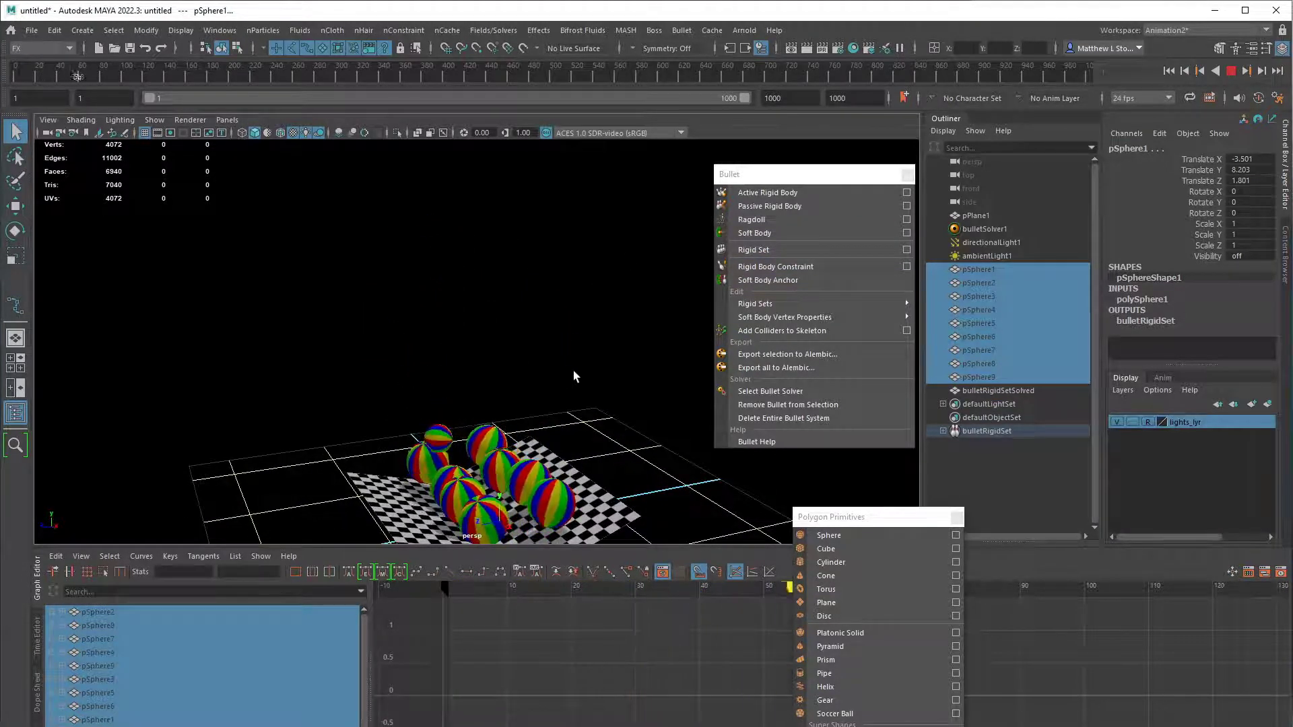
pyautogui.scroll(2, 573, 373)
pyautogui.keyDown('alt'); pyautogui.moveTo(618, 341); pyautogui.dragTo(621, 270, button='middle'); pyautogui.keyUp('alt')
pyautogui.keyDown('alt'); pyautogui.moveTo(626, 384); pyautogui.dragTo(657, 333); pyautogui.keyUp('alt')
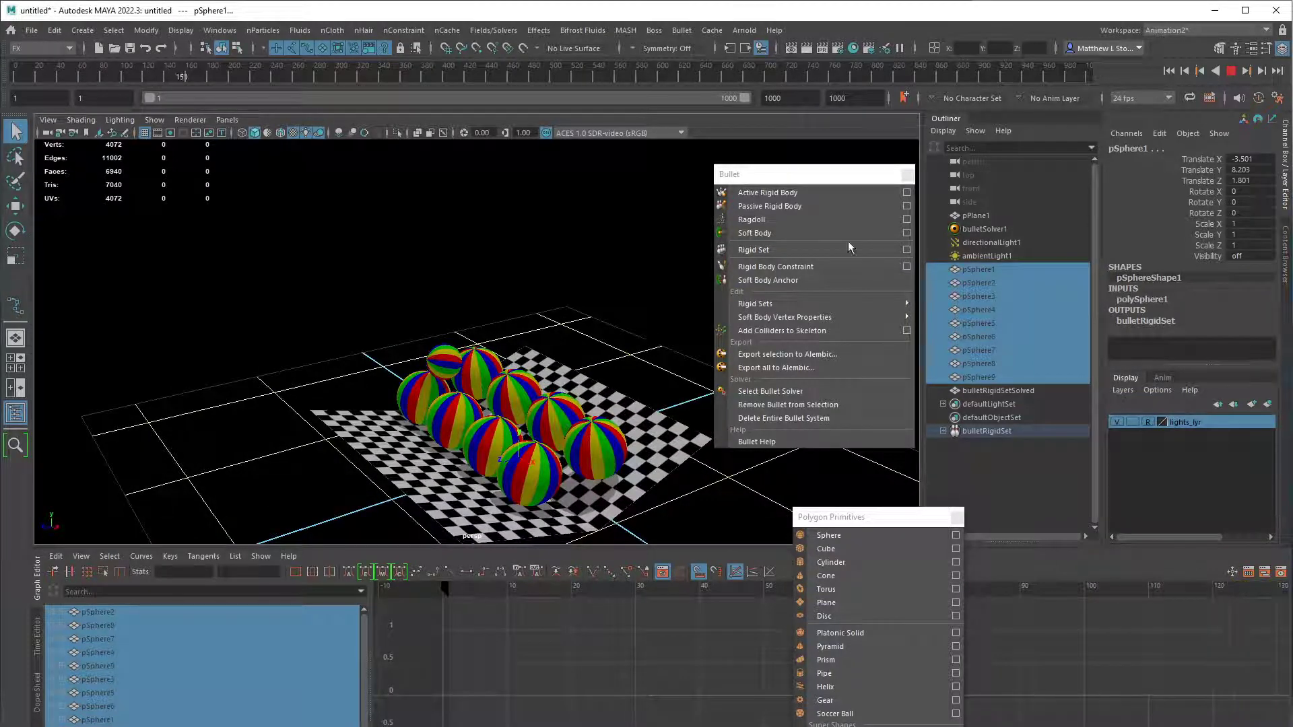
pyautogui.click(1230, 72)
# - Check the demo list in the shared notes and examine bulletSolver1's rigid attributes under bulletRigidSetInitialState
pyautogui.click(993, 234)
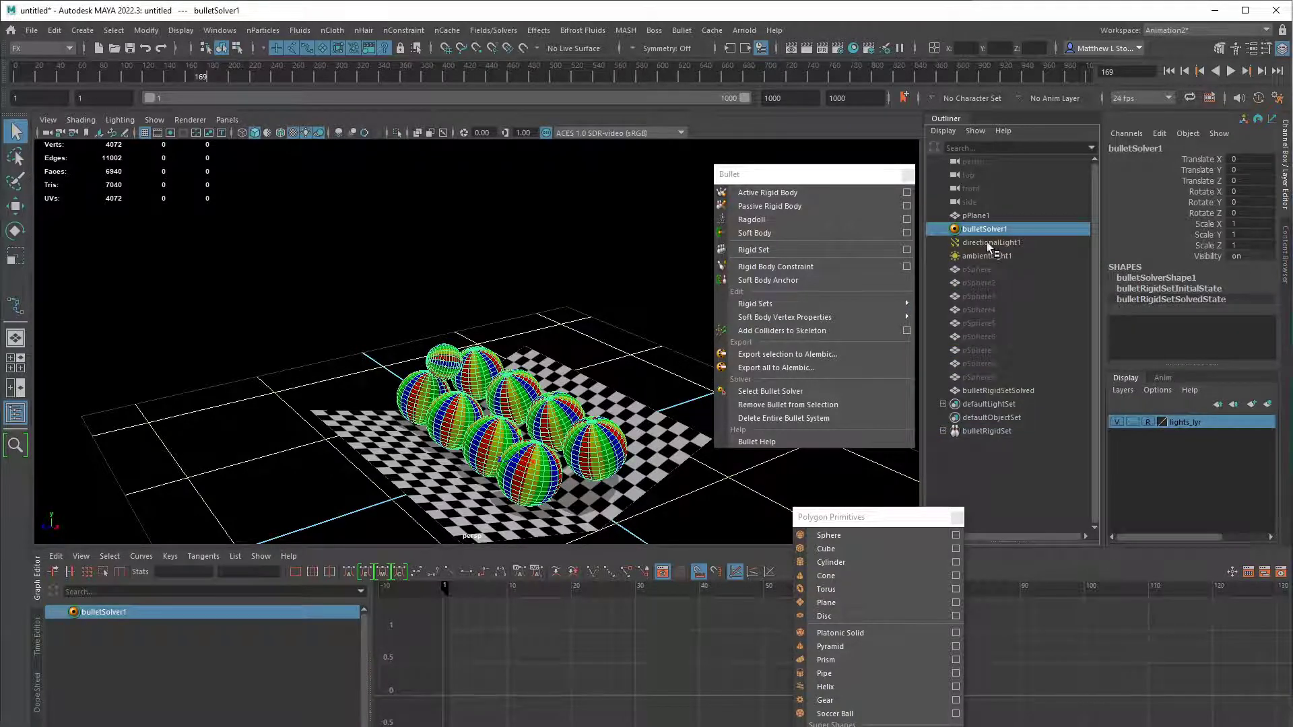
pyautogui.hotkey('ctrl', 'a')
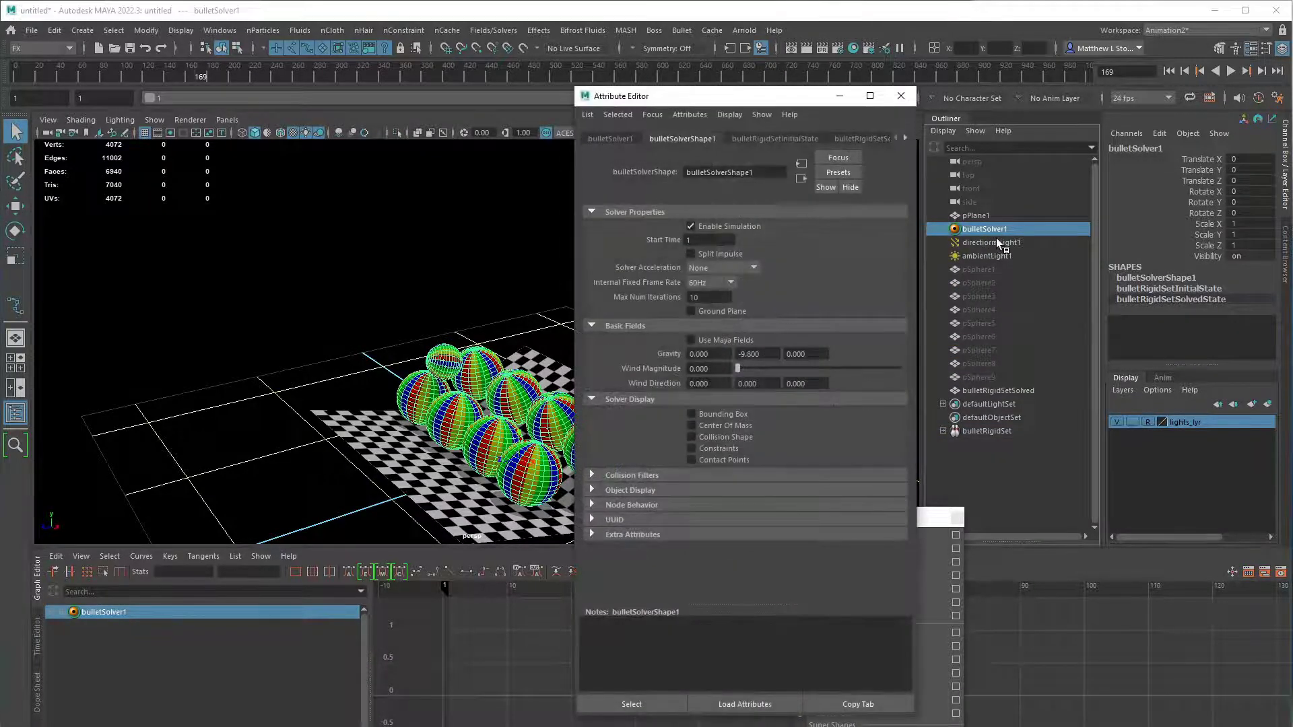
pyautogui.hotkey('alt', 'Tab')
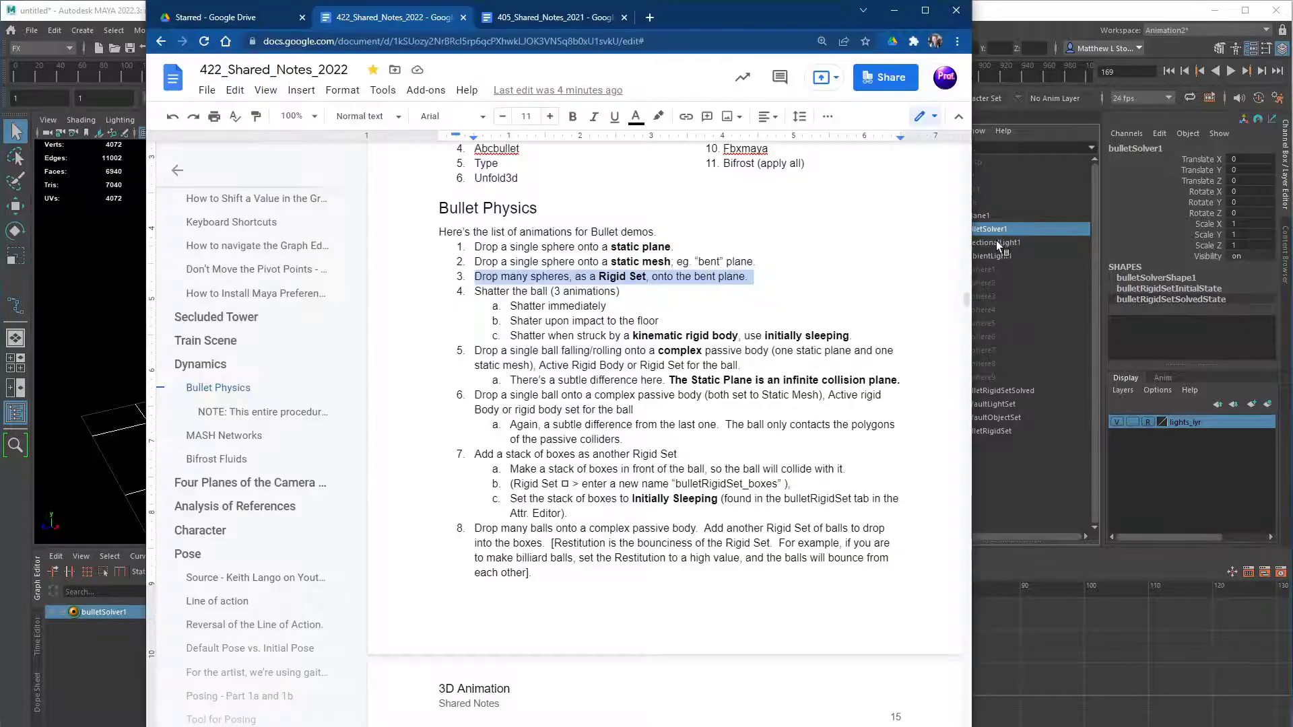
pyautogui.hotkey('alt', 'Tab')
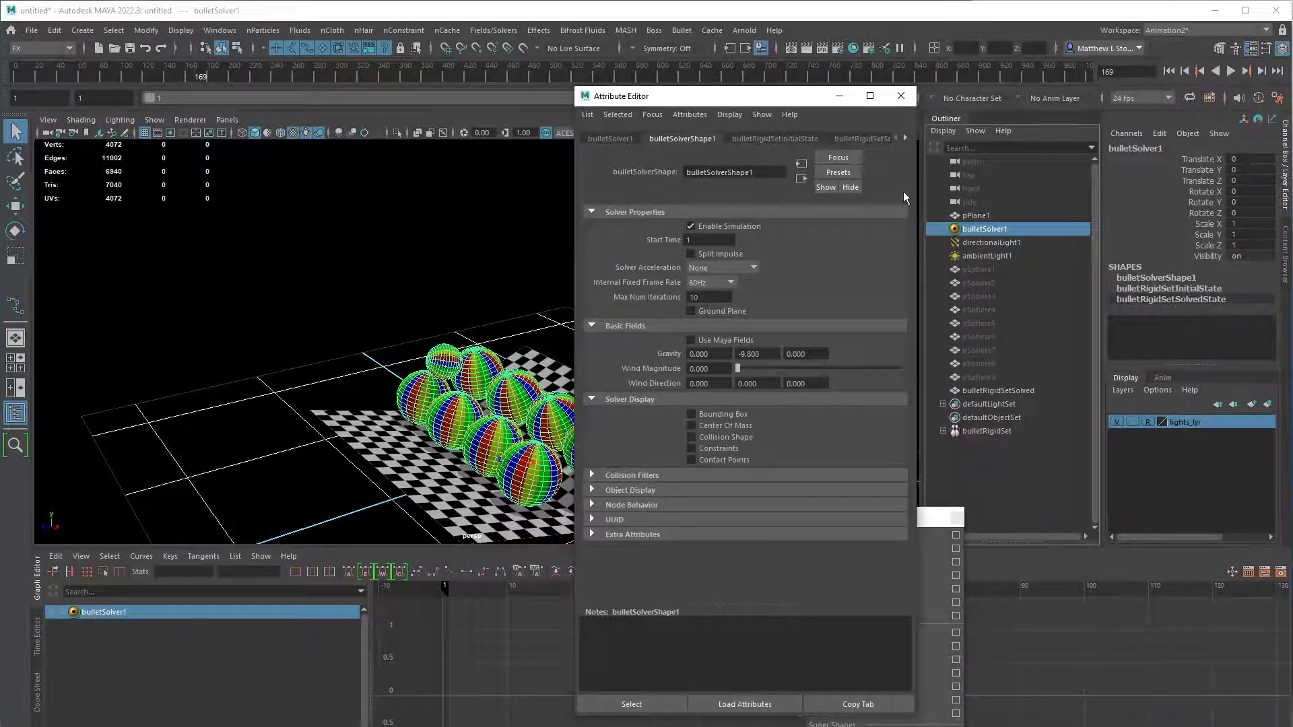
pyautogui.click(761, 138)
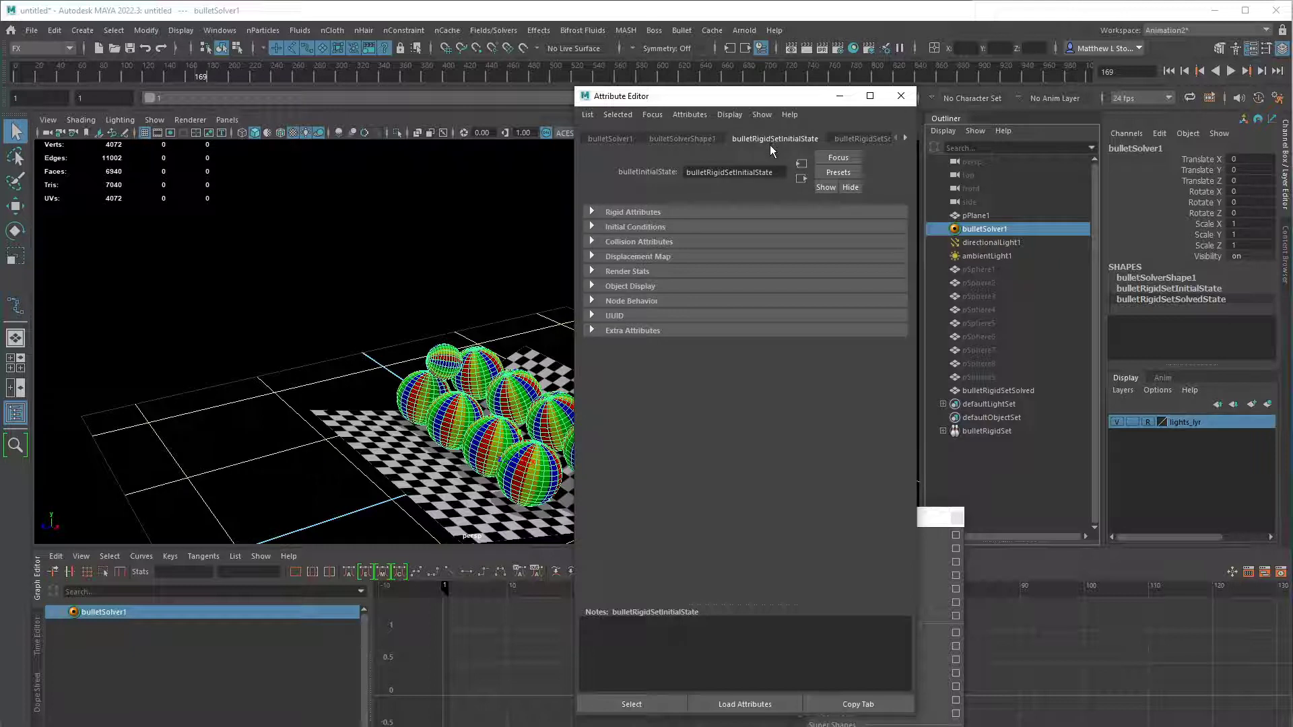
pyautogui.click(739, 213)
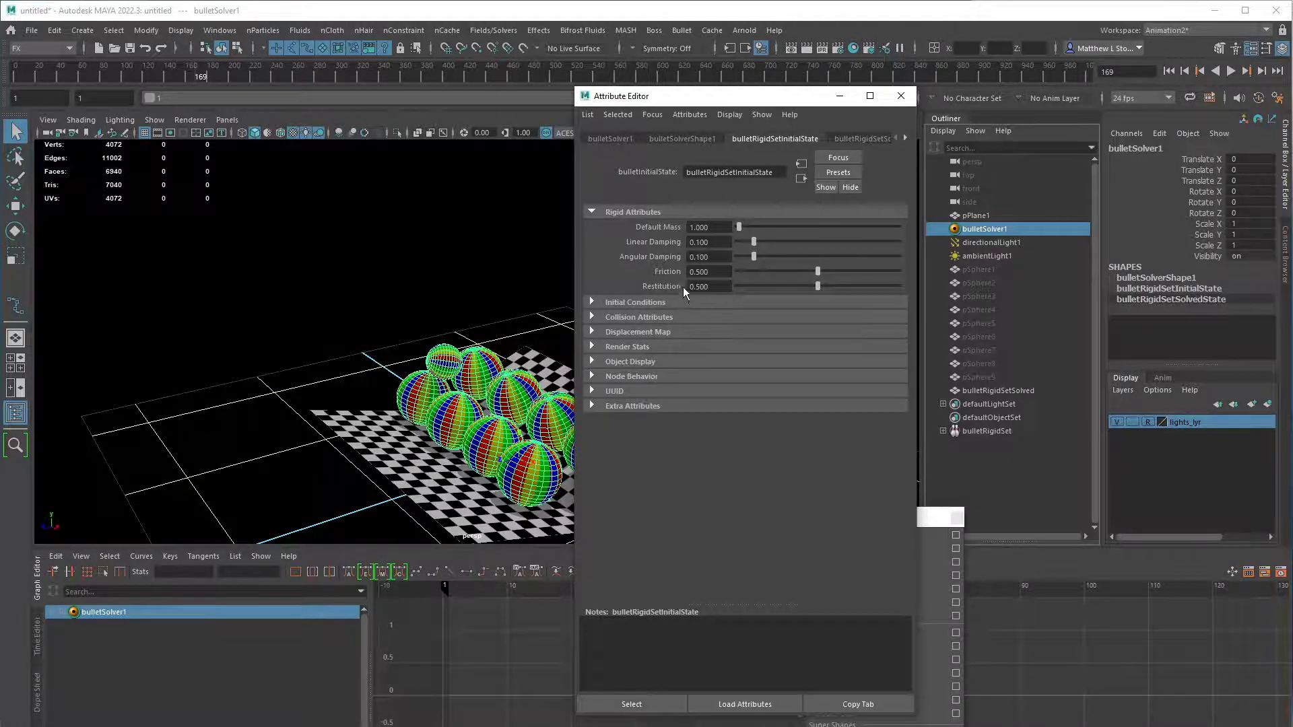
# - Switch to the shared notes in Google Docs, bold "Restitution is the bounciness of the Rigid Set." and return to Maya
pyautogui.hotkey('alt', 'Tab')
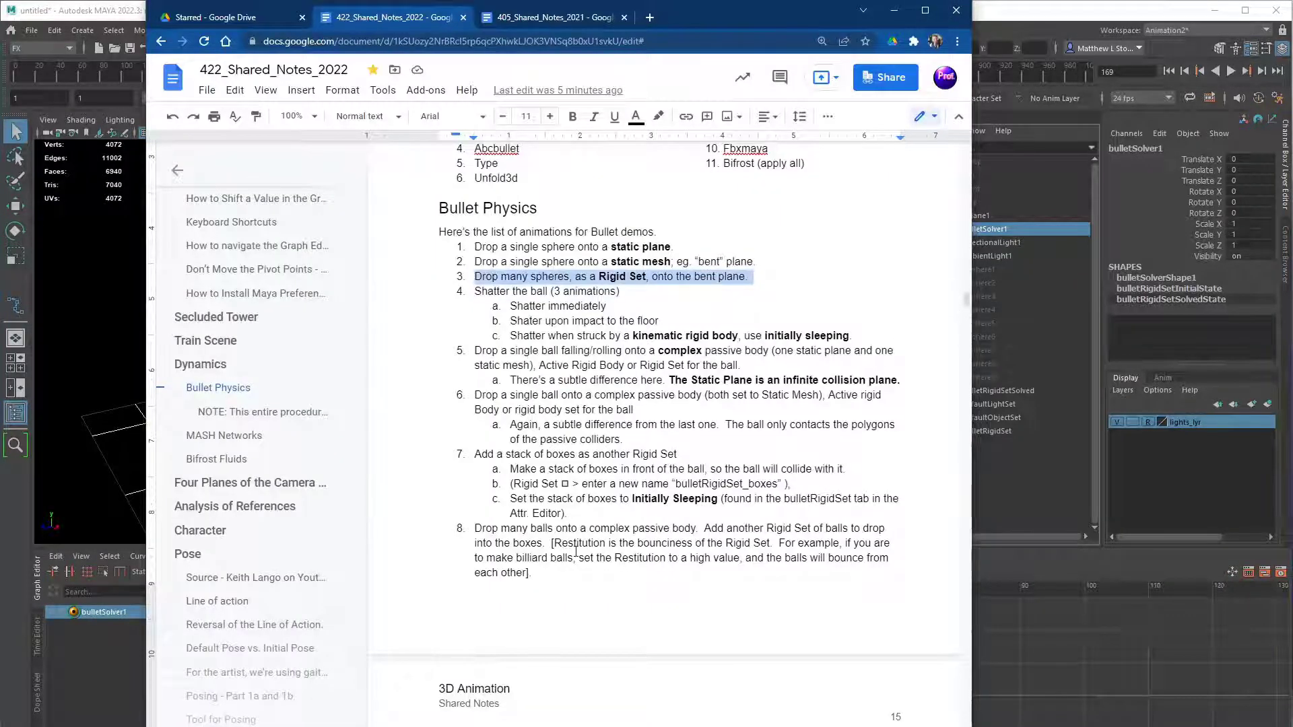
pyautogui.moveTo(554, 544); pyautogui.dragTo(772, 543)
pyautogui.hotkey('ctrl', 'b')
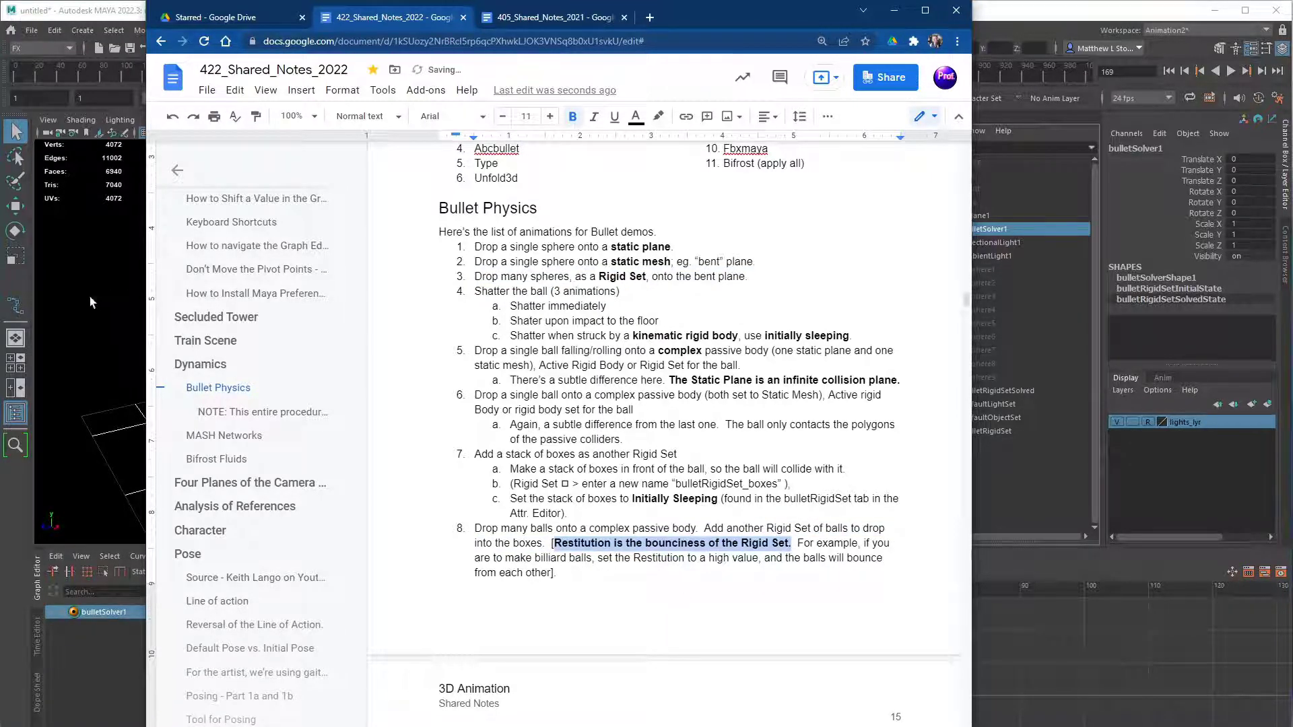
pyautogui.hotkey('alt', 'Tab')
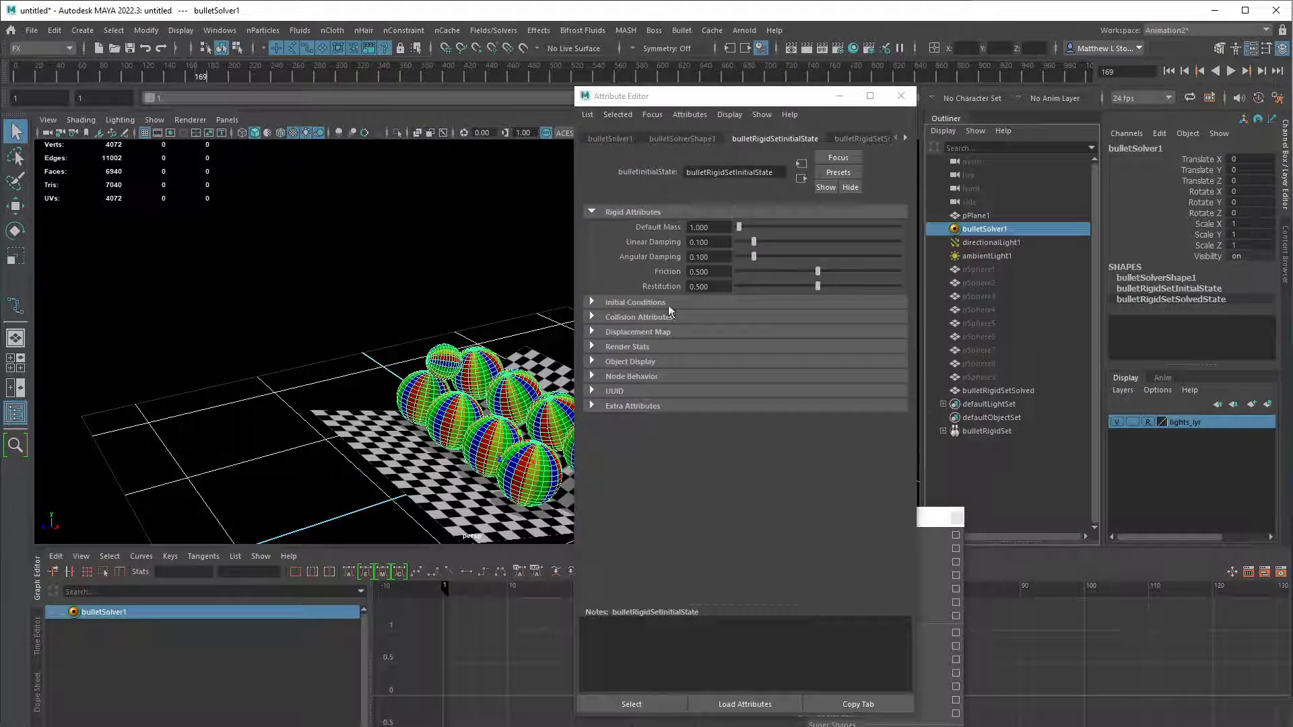
# - Review the rigid set's initial conditions and set its Collision Shape Type to sphere
pyautogui.click(703, 302)
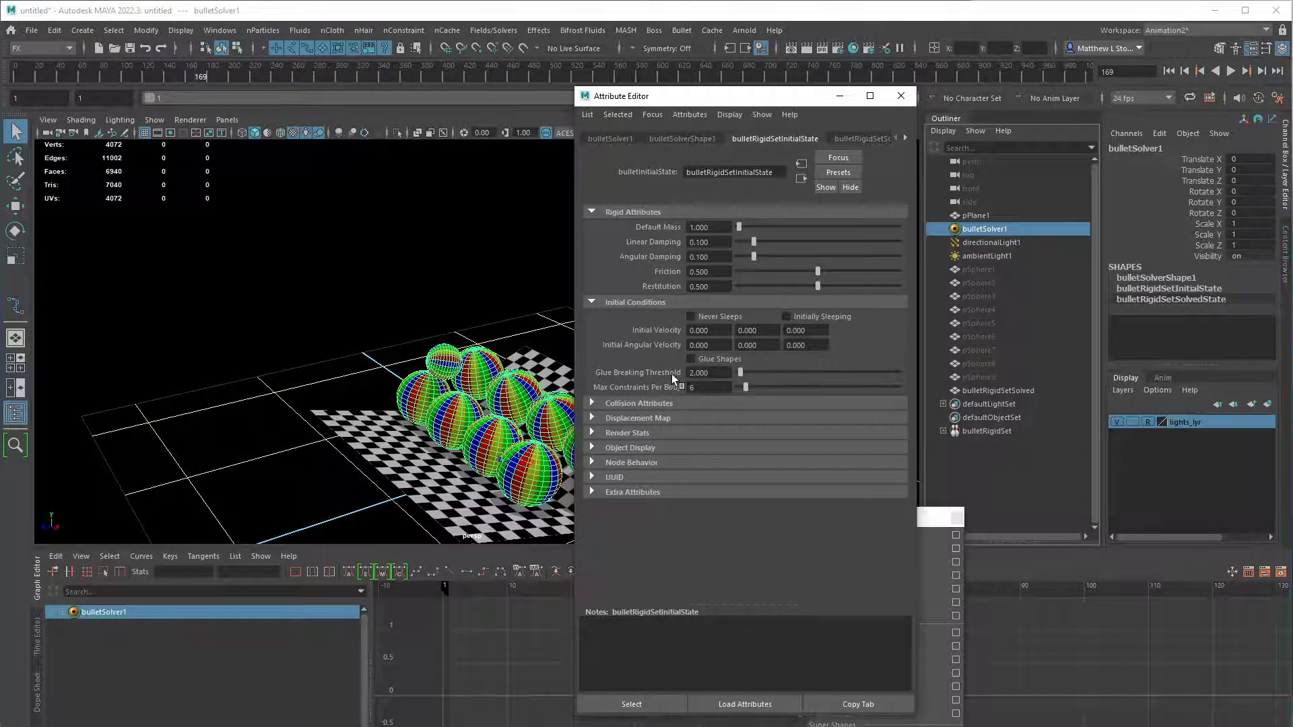
pyautogui.click(710, 403)
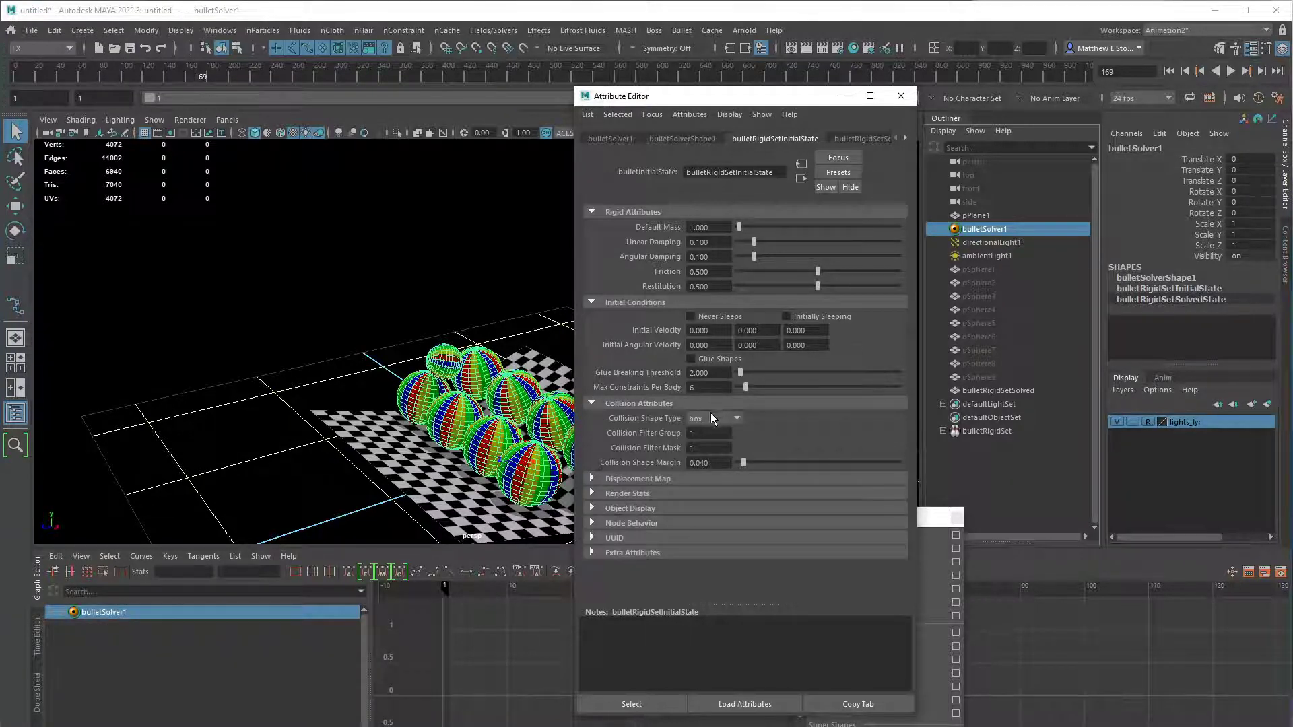
pyautogui.click(718, 418)
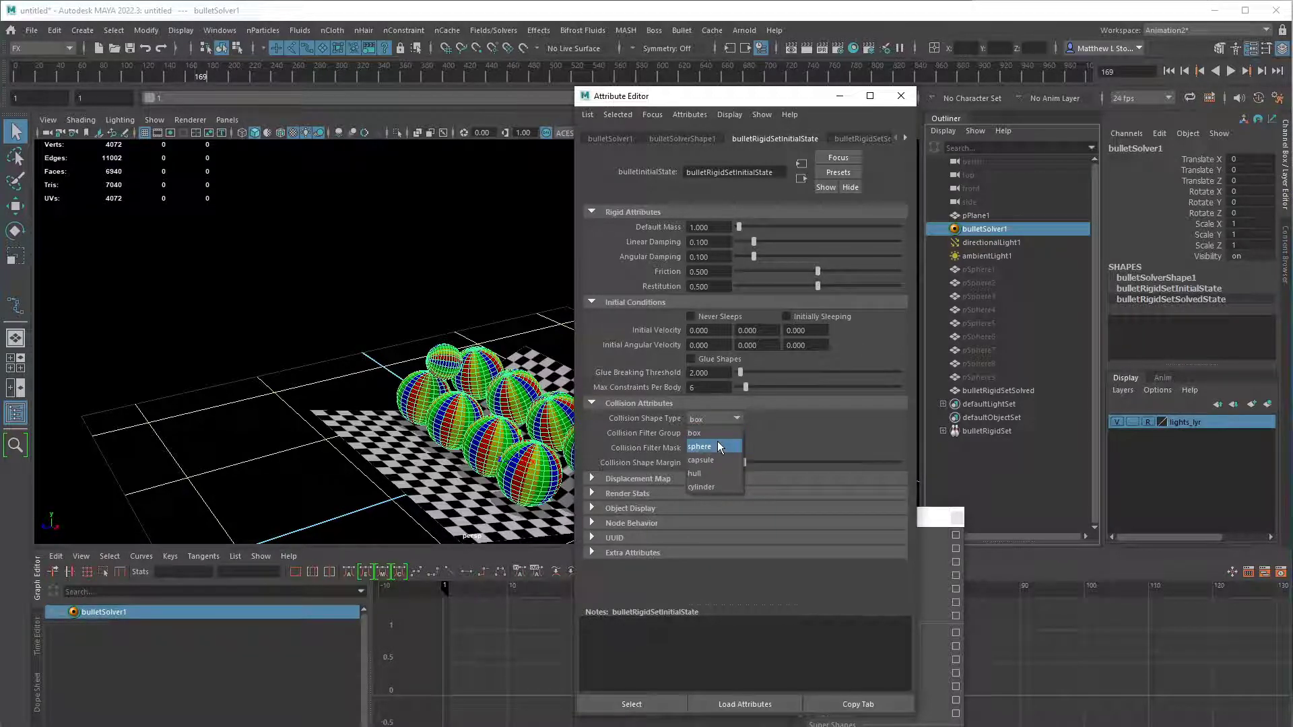
pyautogui.click(717, 446)
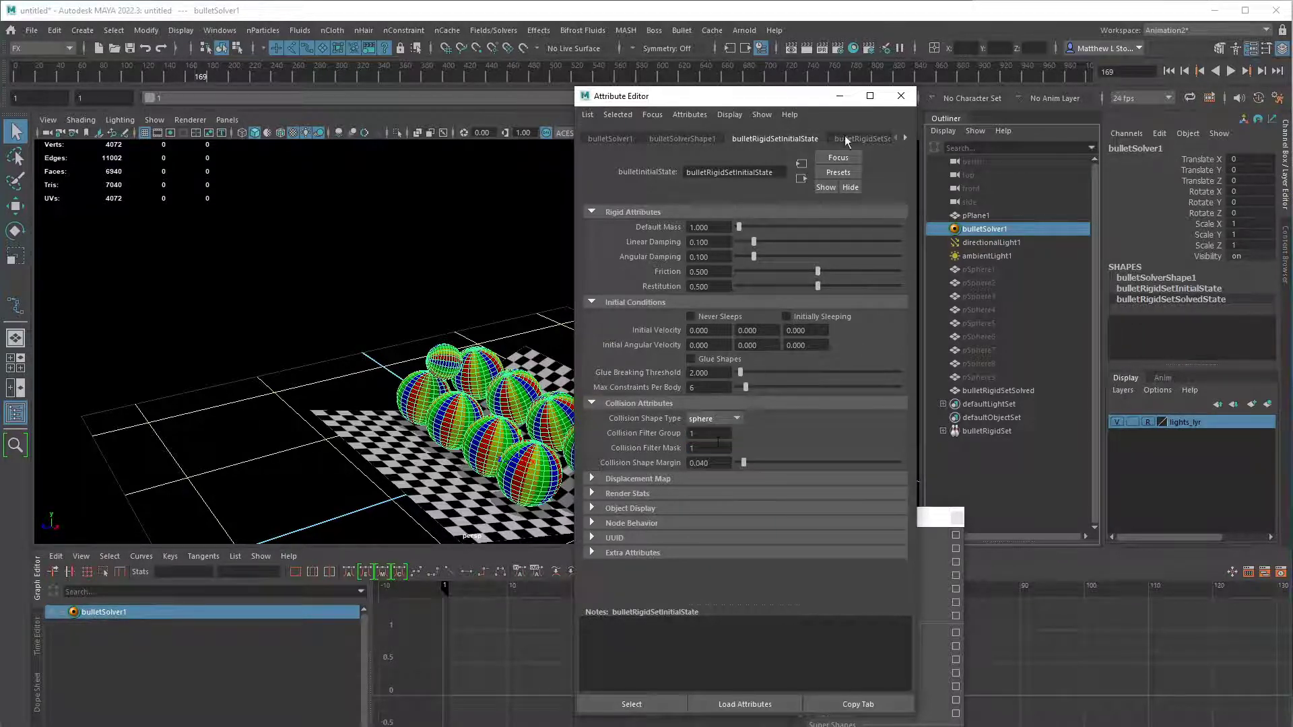
# - Replay the simulation from the start with a view from above the bent plane, restart it once and stop it
pyautogui.click(1168, 71)
pyautogui.click(1231, 71)
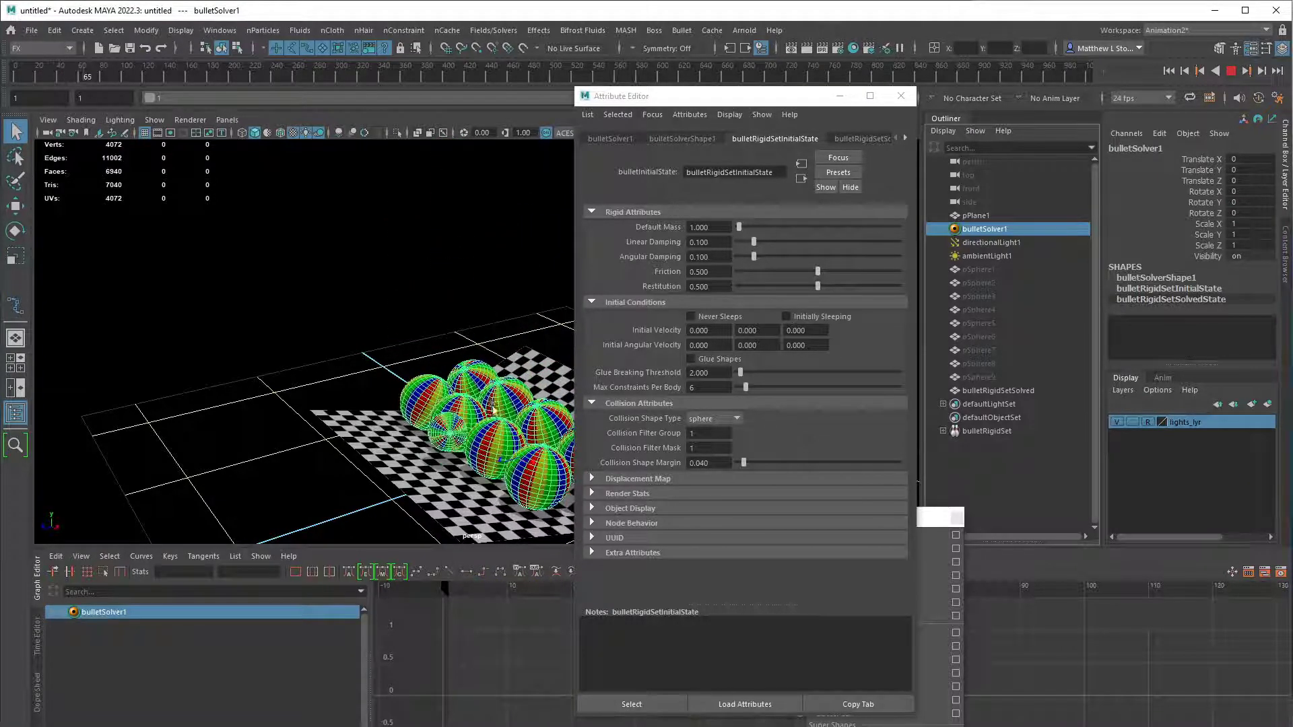
pyautogui.keyDown('alt'); pyautogui.moveTo(535, 405); pyautogui.dragTo(510, 437); pyautogui.keyUp('alt')
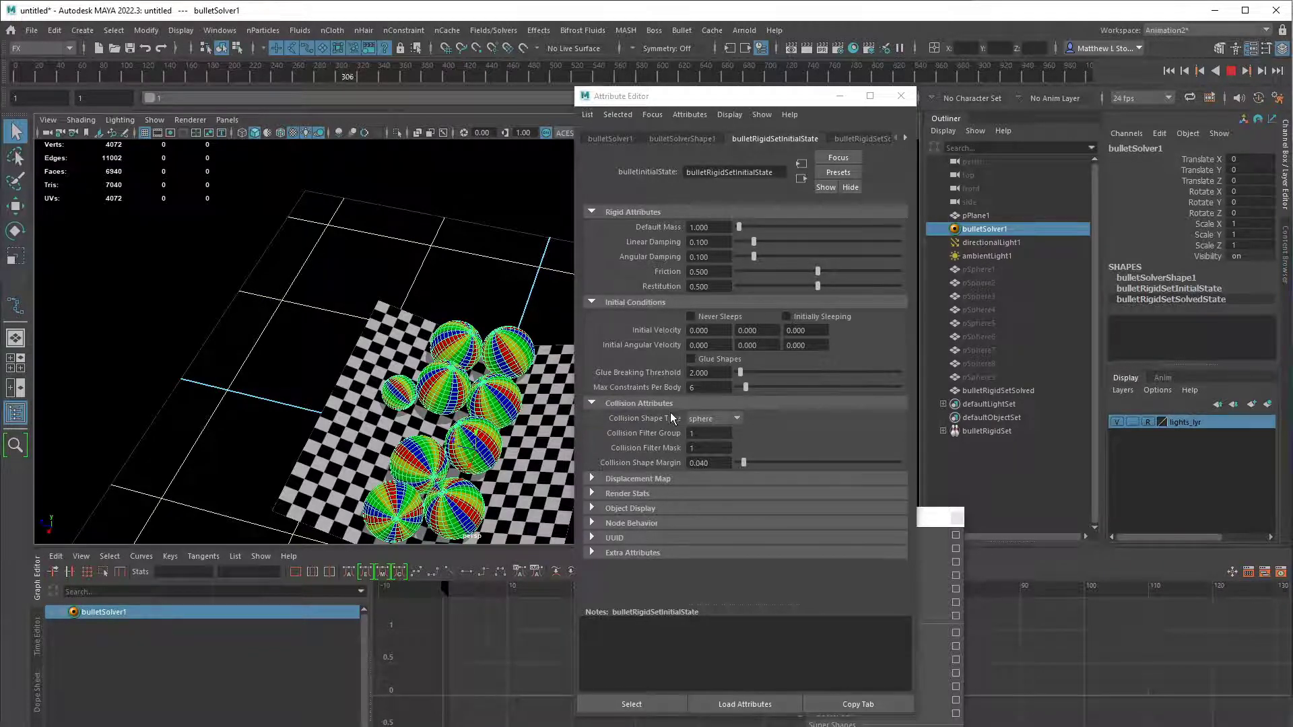
pyautogui.click(1168, 71)
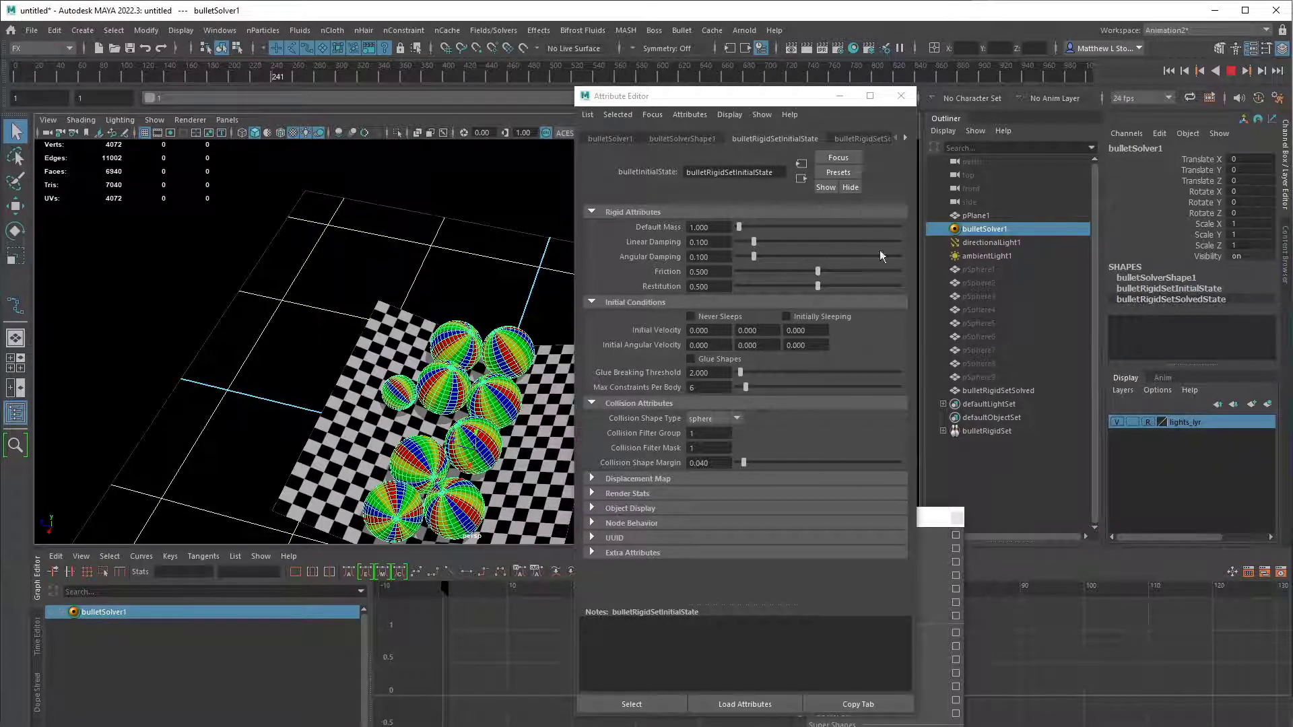
pyautogui.press('Escape')
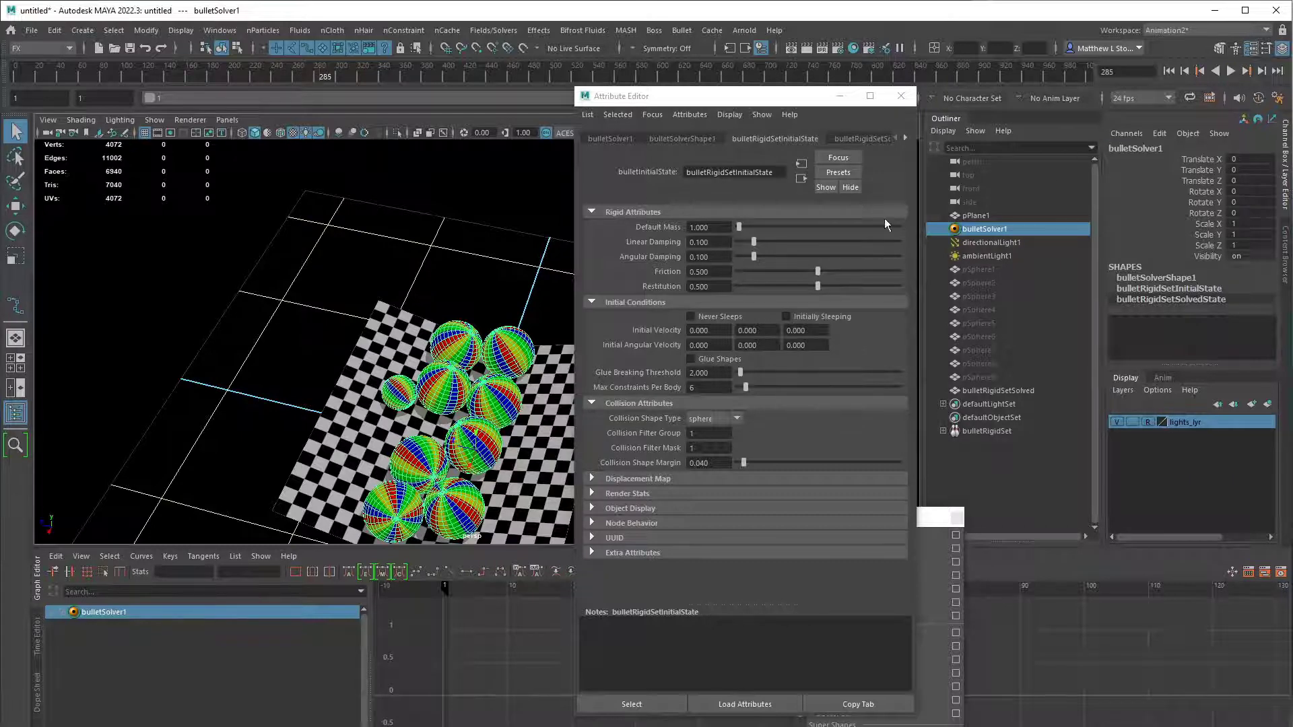
# - Set the rigid set's Initial Velocity Y to 10 and replay the simulation, stopping it after the balls land
pyautogui.click(708, 344)
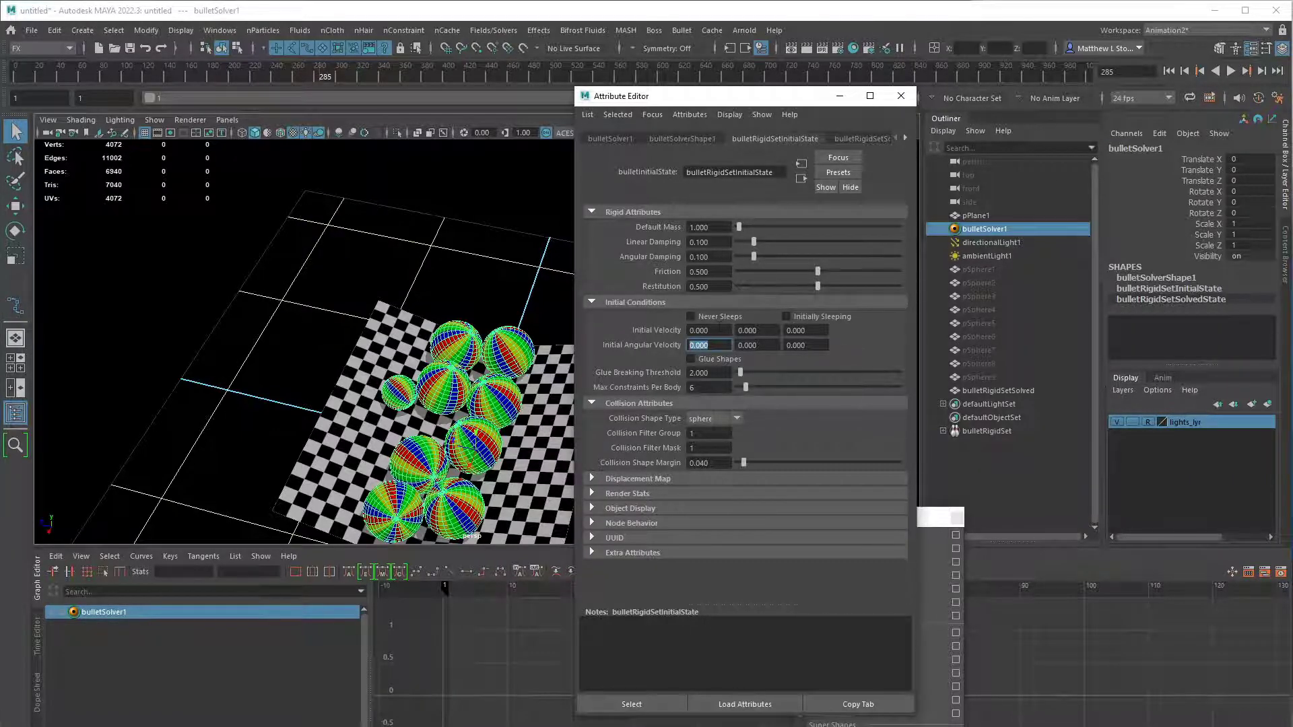
pyautogui.moveTo(718, 330); pyautogui.dragTo(688, 332)
pyautogui.moveTo(766, 331); pyautogui.dragTo(745, 330)
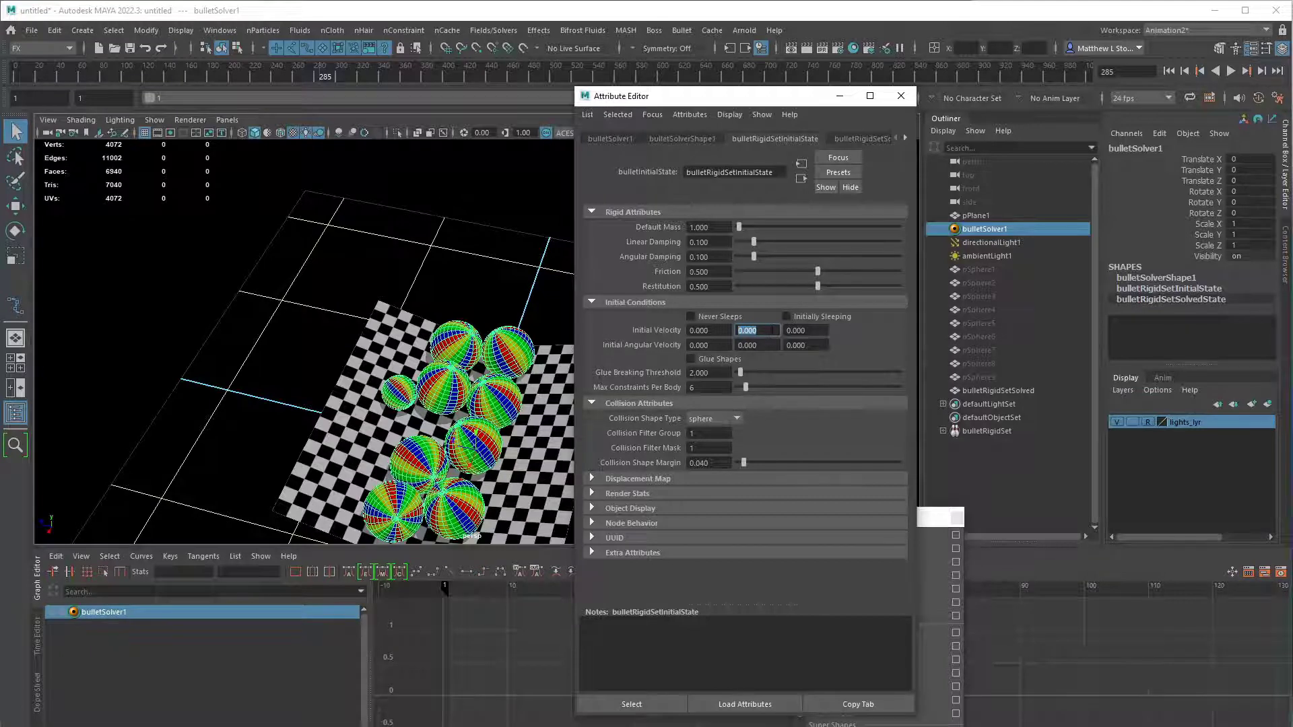
pyautogui.write('10')
pyautogui.press('Tab')
pyautogui.keyDown('alt'); pyautogui.moveTo(398, 385); pyautogui.dragTo(471, 352); pyautogui.keyUp('alt')
pyautogui.doubleClick(748, 330)
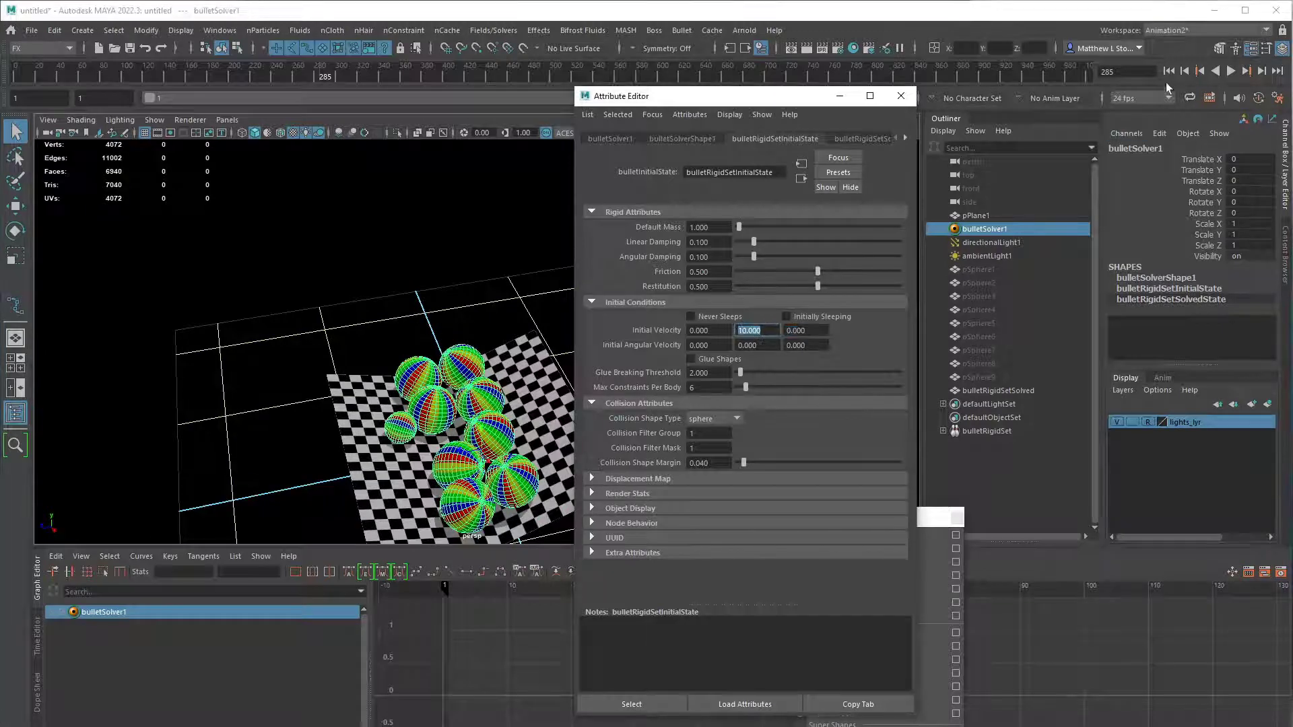
pyautogui.click(1231, 71)
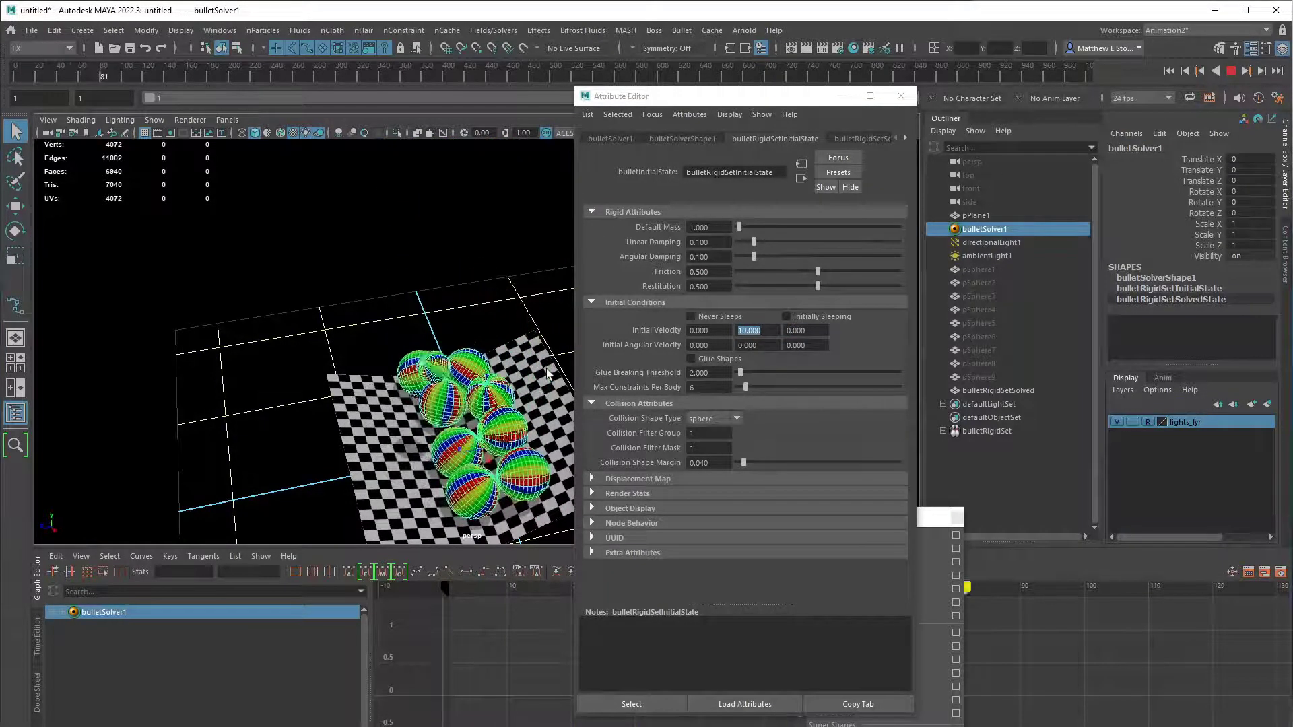
pyautogui.click(1231, 70)
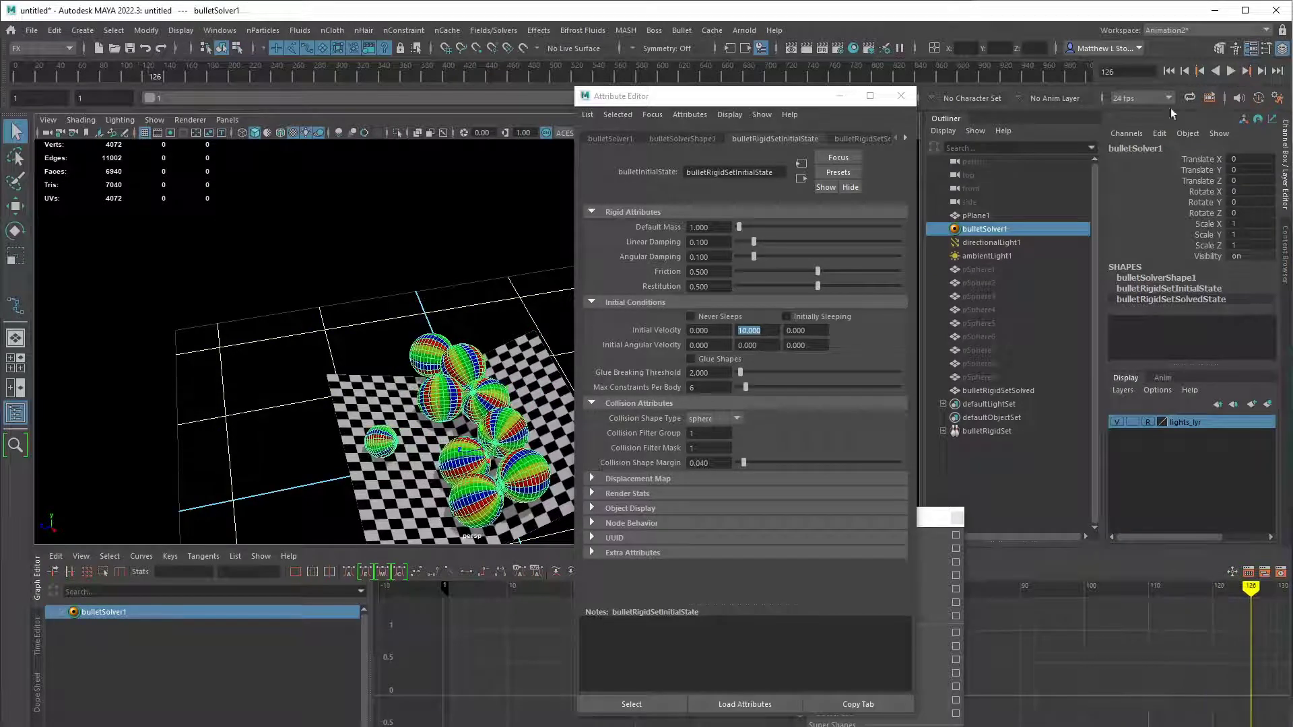
# - Set the rigid set's Initial Velocity X to 1 and replay the simulation from the first frame, viewed from above
pyautogui.click(701, 330)
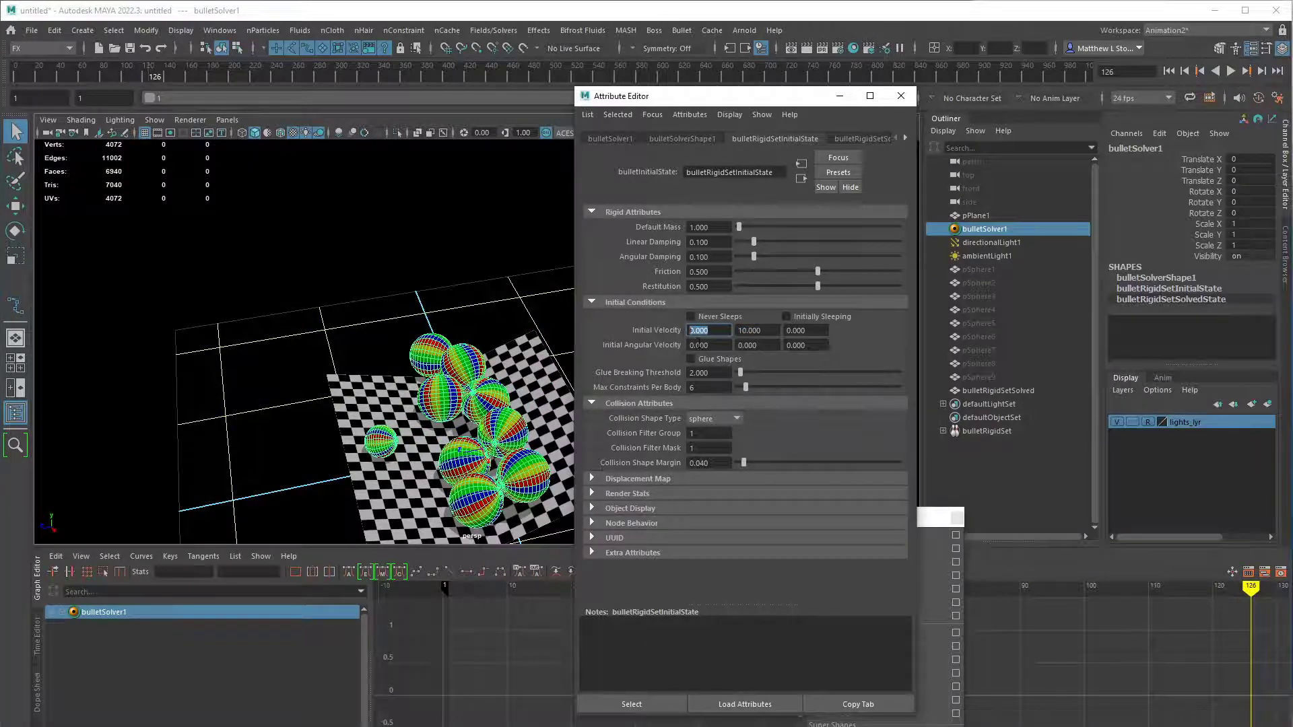
pyautogui.write('1')
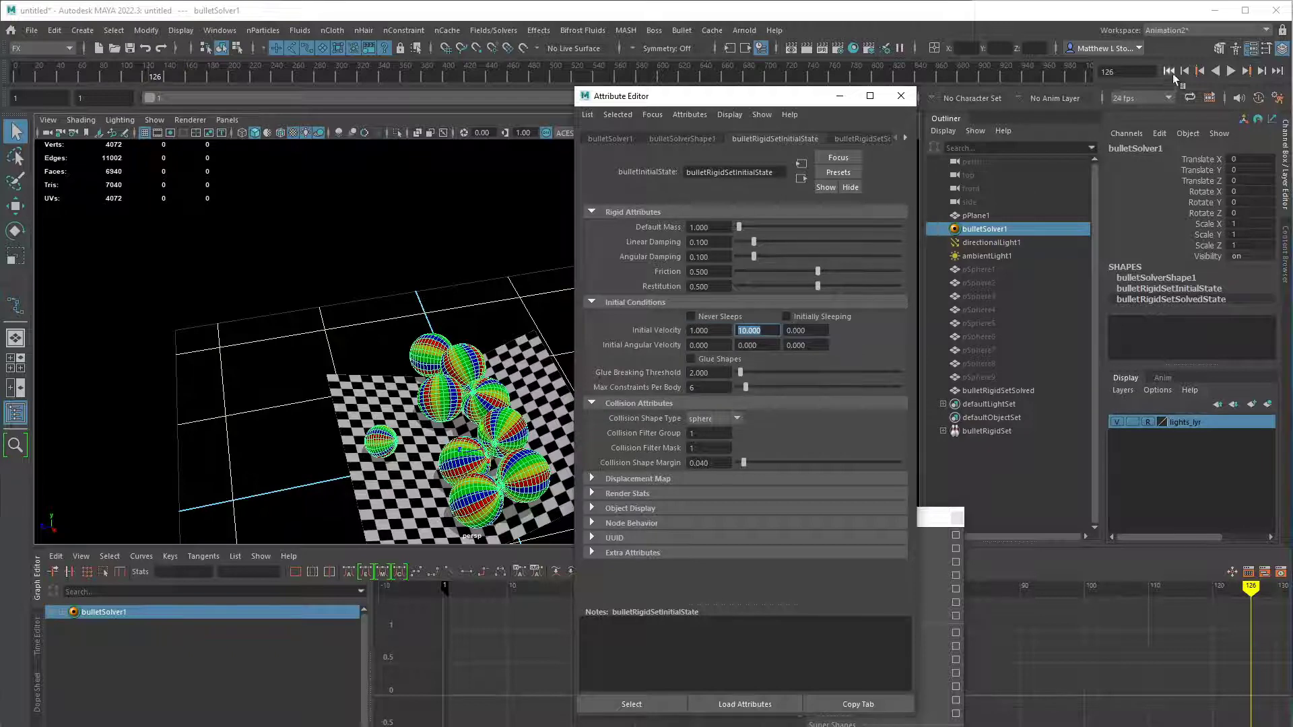
pyautogui.click(1169, 71)
pyautogui.click(1232, 71)
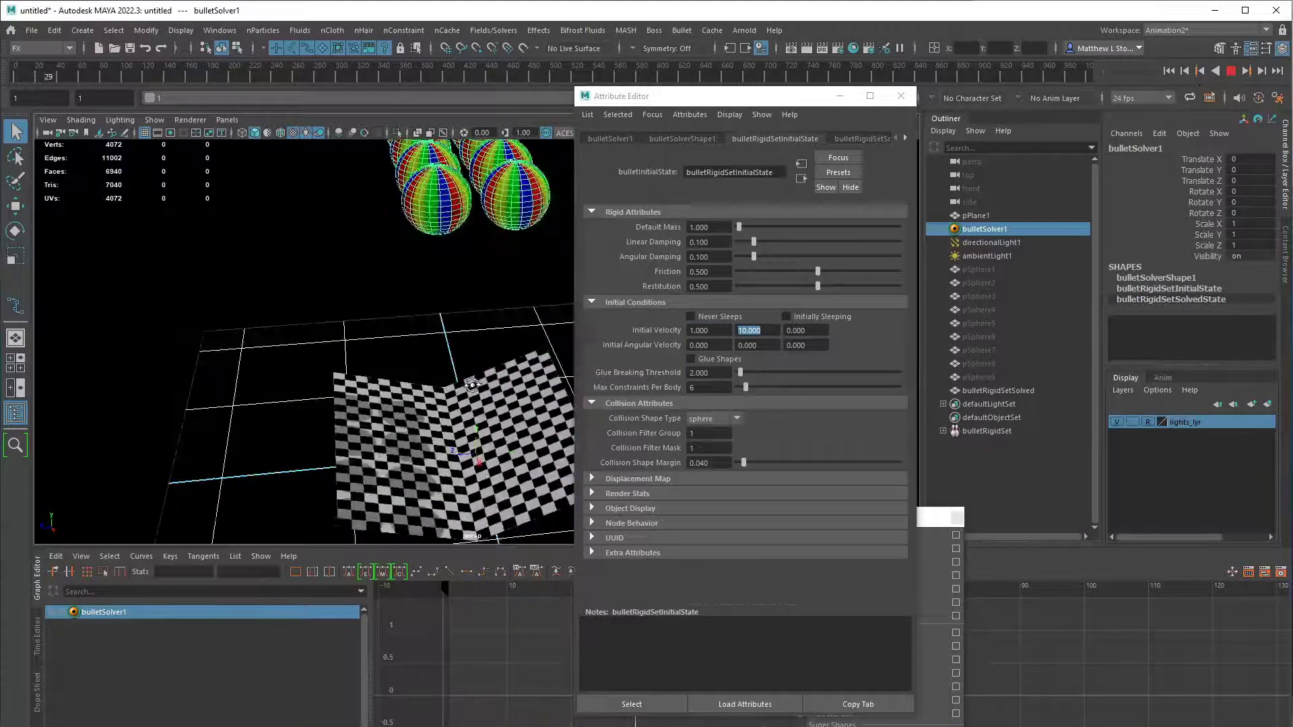
pyautogui.keyDown('alt'); pyautogui.moveTo(471, 385); pyautogui.dragTo(512, 470); pyautogui.keyUp('alt')
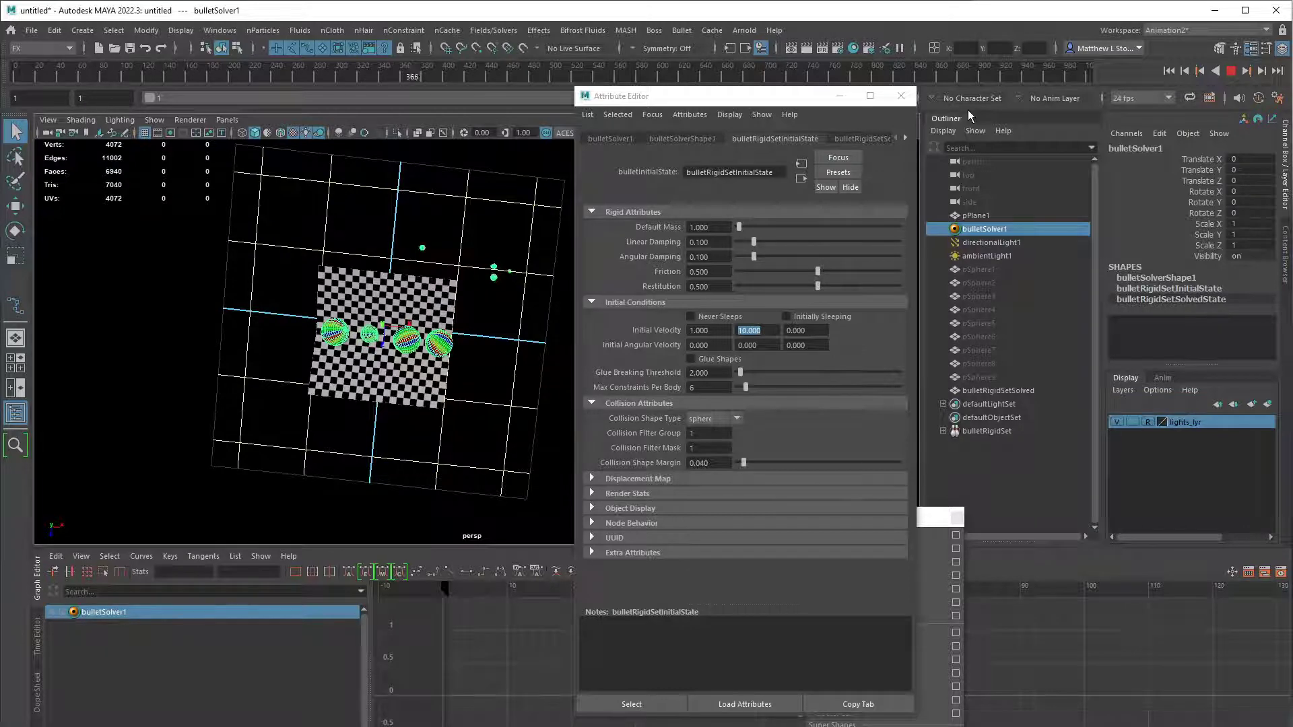
# - Stop the running simulation, check where the balls ended up and return to the first frame
pyautogui.click(1230, 71)
pyautogui.keyDown('alt'); pyautogui.moveTo(481, 347); pyautogui.dragTo(492, 374); pyautogui.keyUp('alt')
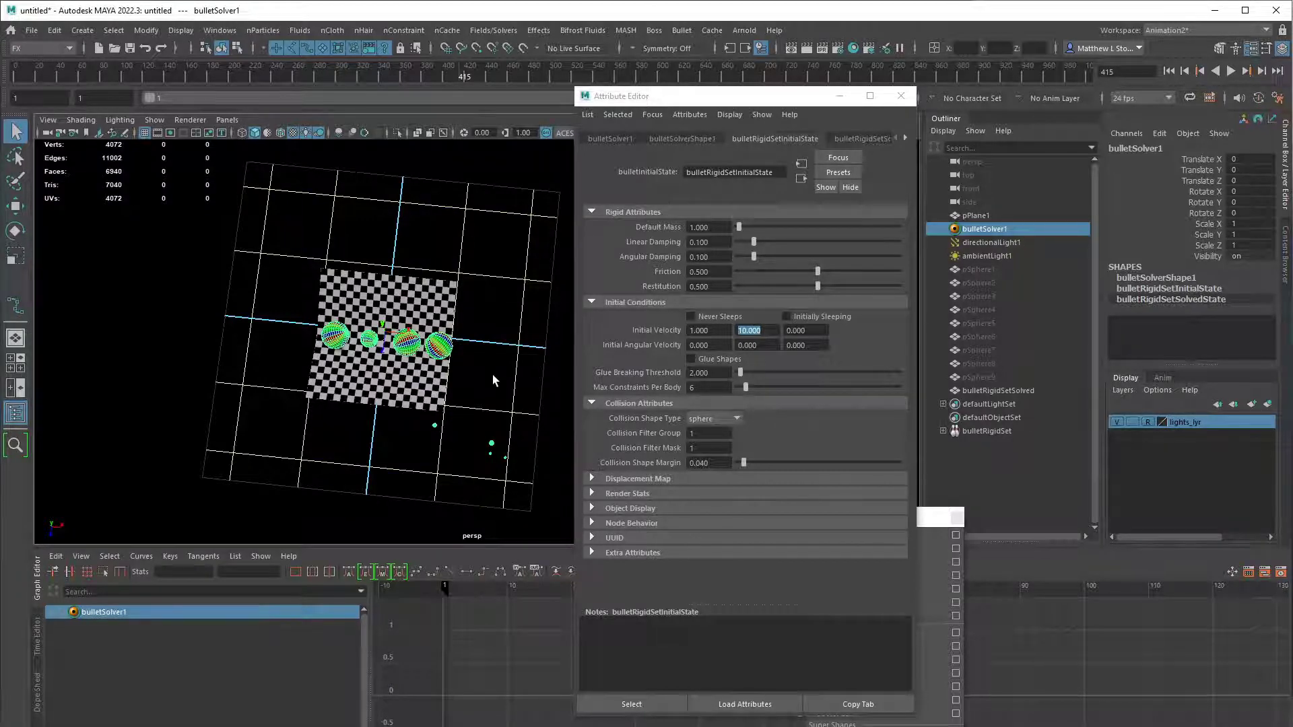
pyautogui.keyDown('alt'); pyautogui.moveTo(492, 374); pyautogui.dragTo(557, 310); pyautogui.keyUp('alt')
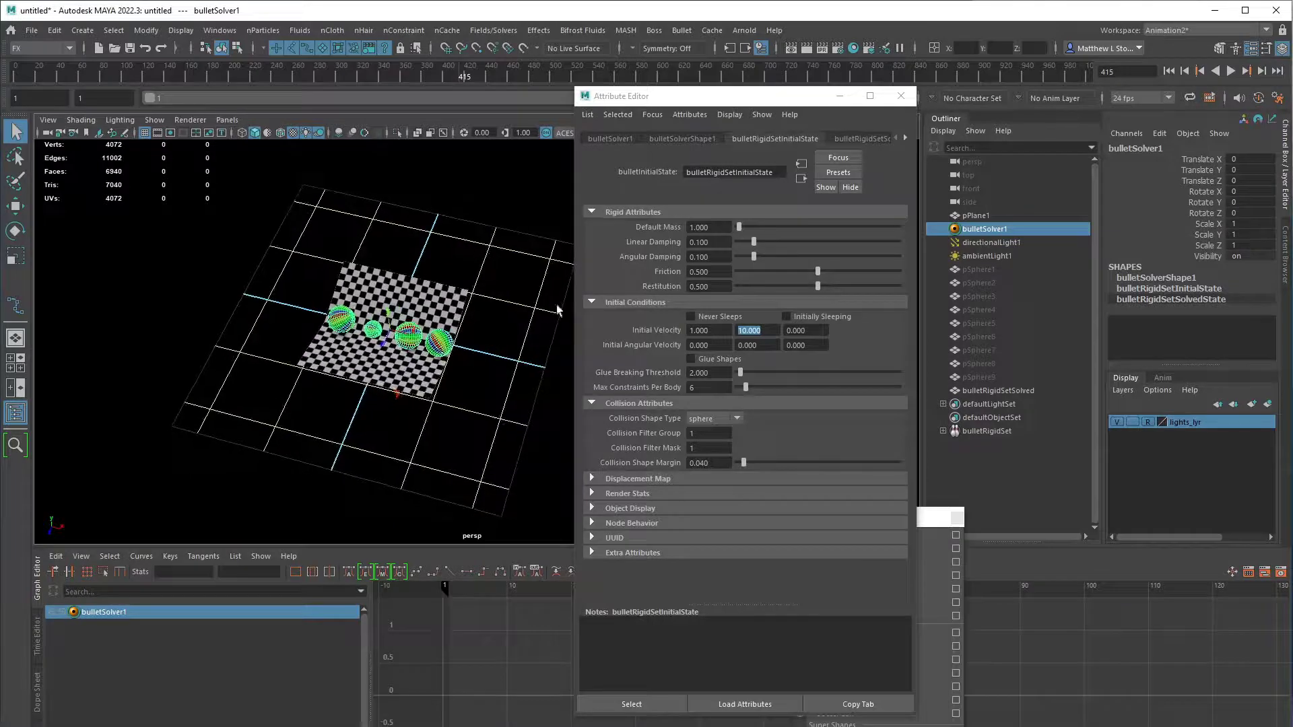
pyautogui.click(1169, 71)
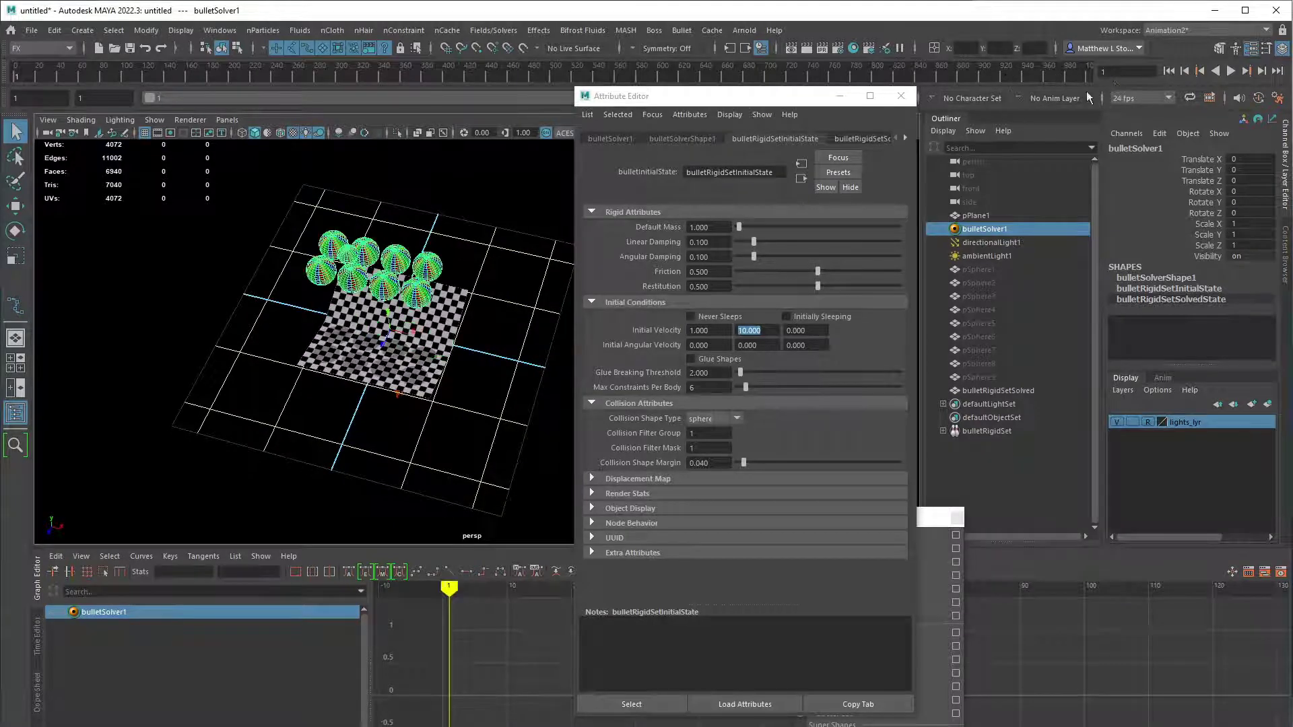
pyautogui.keyDown('alt'); pyautogui.moveTo(496, 339); pyautogui.dragTo(491, 346); pyautogui.keyUp('alt')
pyautogui.scroll(2, 490, 346)
# - Reset the rigid set's Initial Velocity X and Y to 0
pyautogui.moveTo(715, 331); pyautogui.dragTo(690, 335)
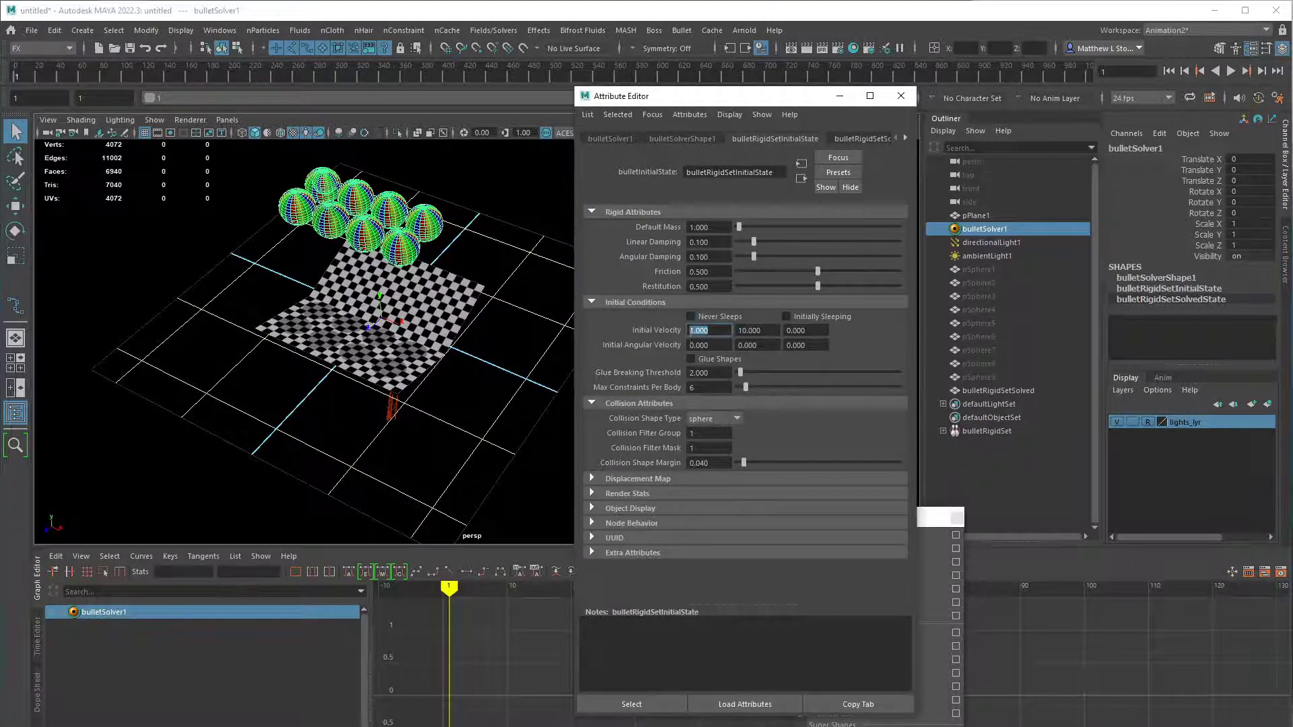
pyautogui.doubleClick(769, 331)
pyautogui.write('0')
pyautogui.press('Return')
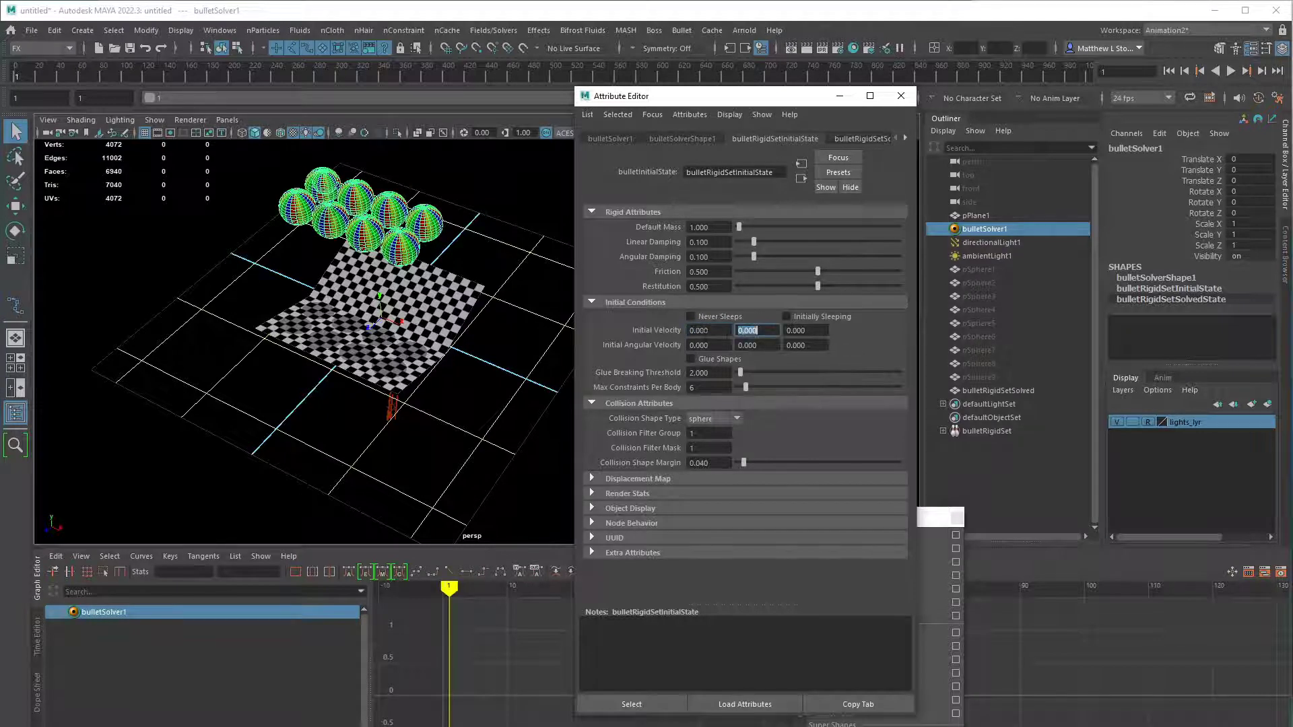
# - Set the rigid set's Initial Angular Velocity X and Y to 30, replay from the first frame and stop the simulation
pyautogui.click(717, 345)
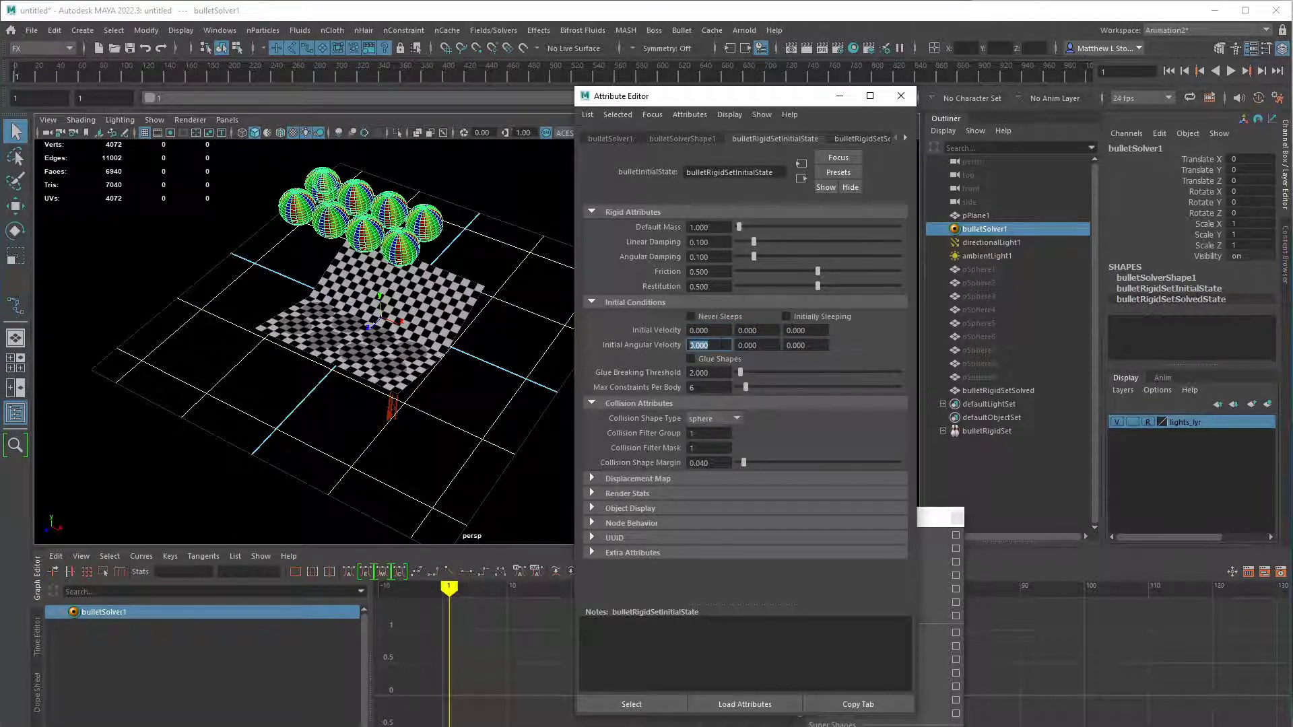
pyautogui.write('30')
pyautogui.doubleClick(746, 345)
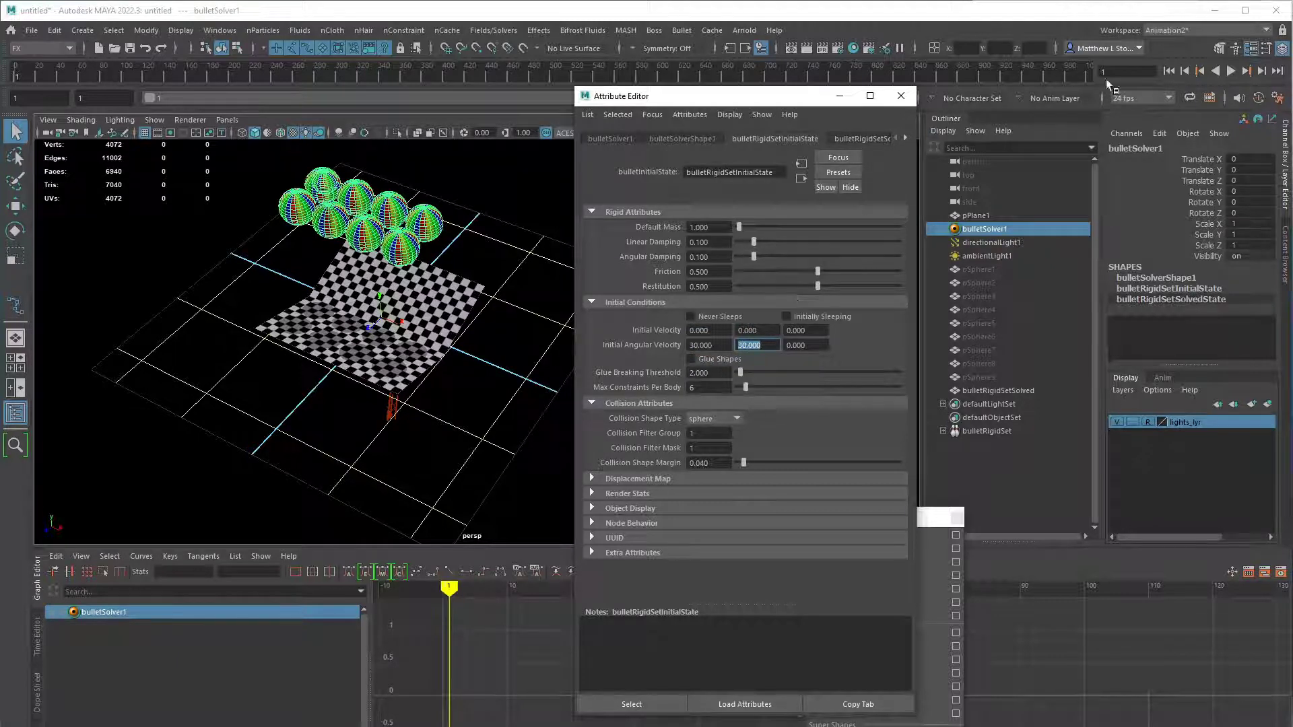
pyautogui.click(1169, 71)
pyautogui.click(1230, 71)
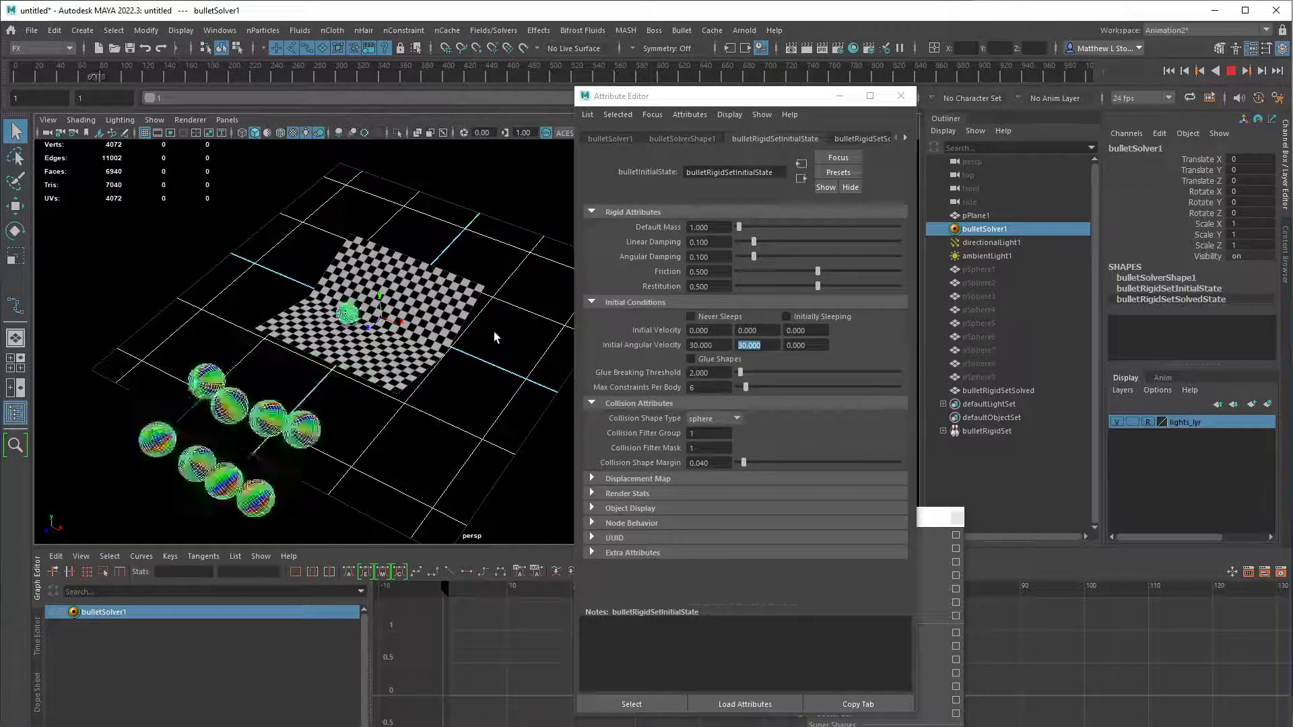
pyautogui.click(1232, 71)
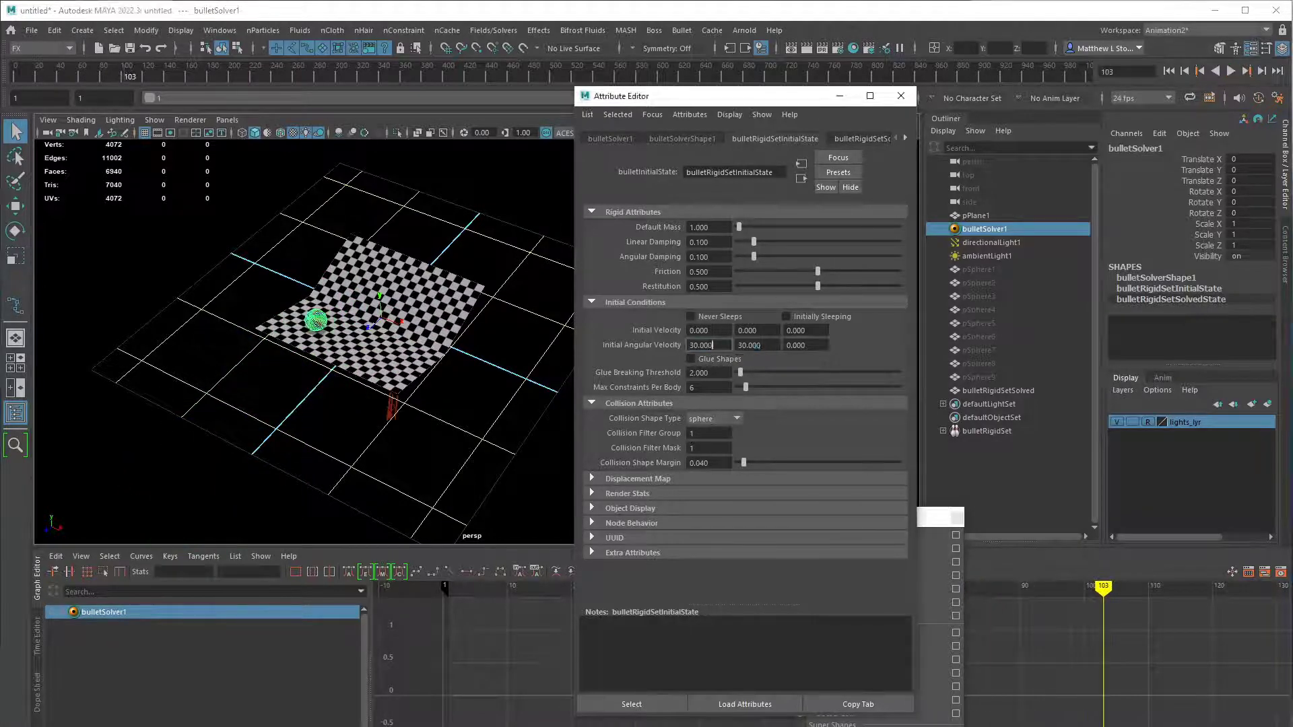
# - Set the rigid set's Initial Angular Velocity X to 1 and Y to 0, and replay the simulation from the first frame
pyautogui.click(700, 345)
pyautogui.write('1')
pyautogui.press('Tab')
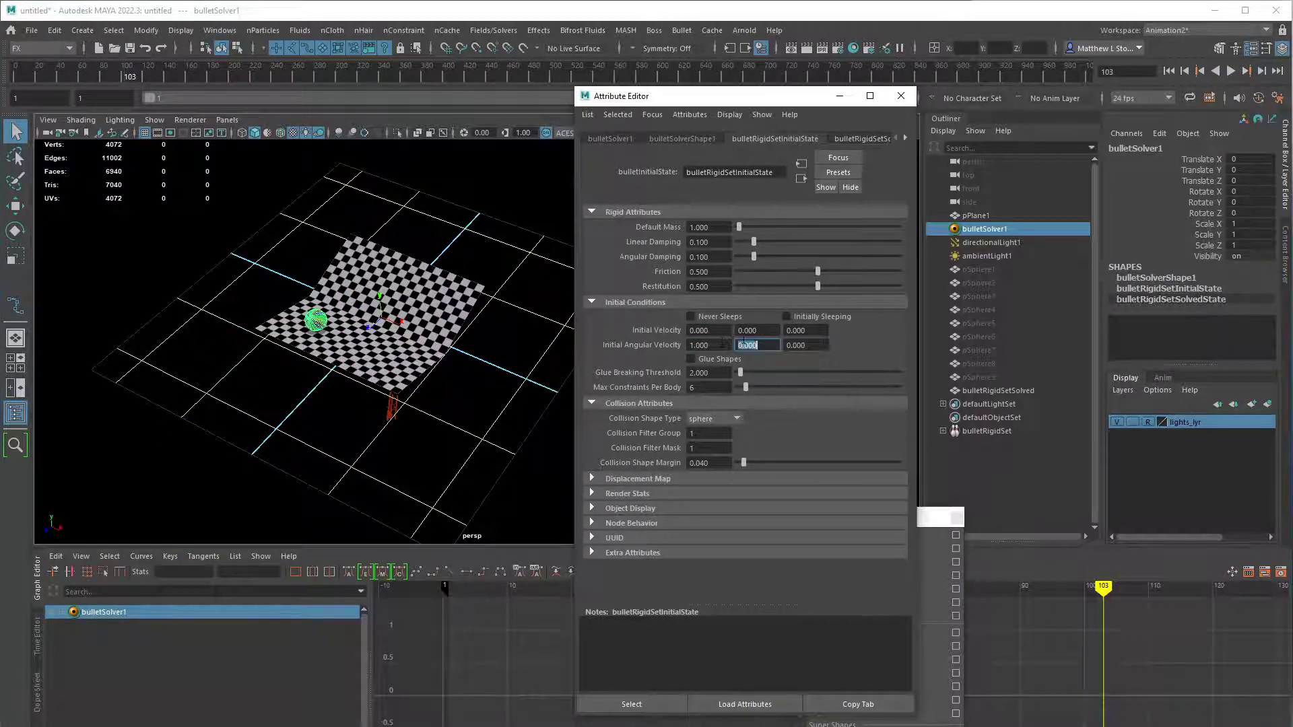
pyautogui.click(1170, 70)
pyautogui.click(1231, 70)
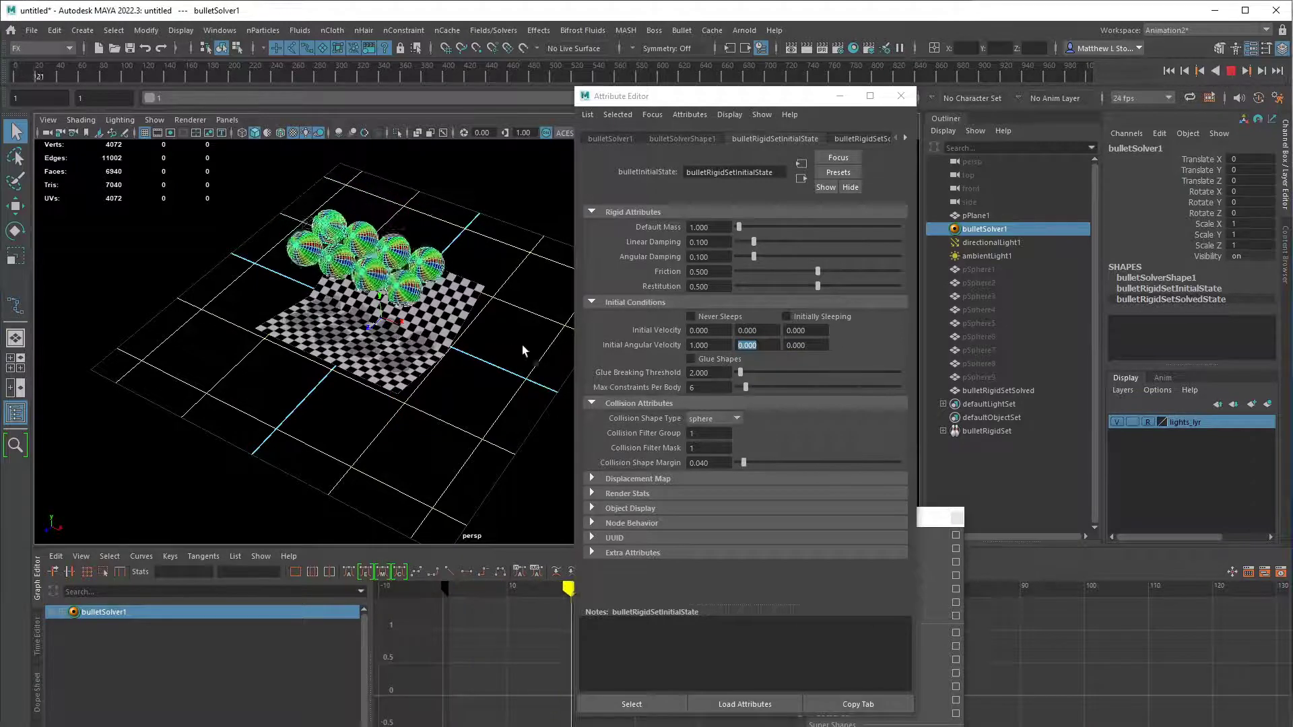
pyautogui.keyDown('alt'); pyautogui.moveTo(491, 358); pyautogui.dragTo(469, 342); pyautogui.keyUp('alt')
pyautogui.keyDown('alt'); pyautogui.moveTo(546, 398); pyautogui.dragTo(572, 378, button='right'); pyautogui.keyUp('alt')
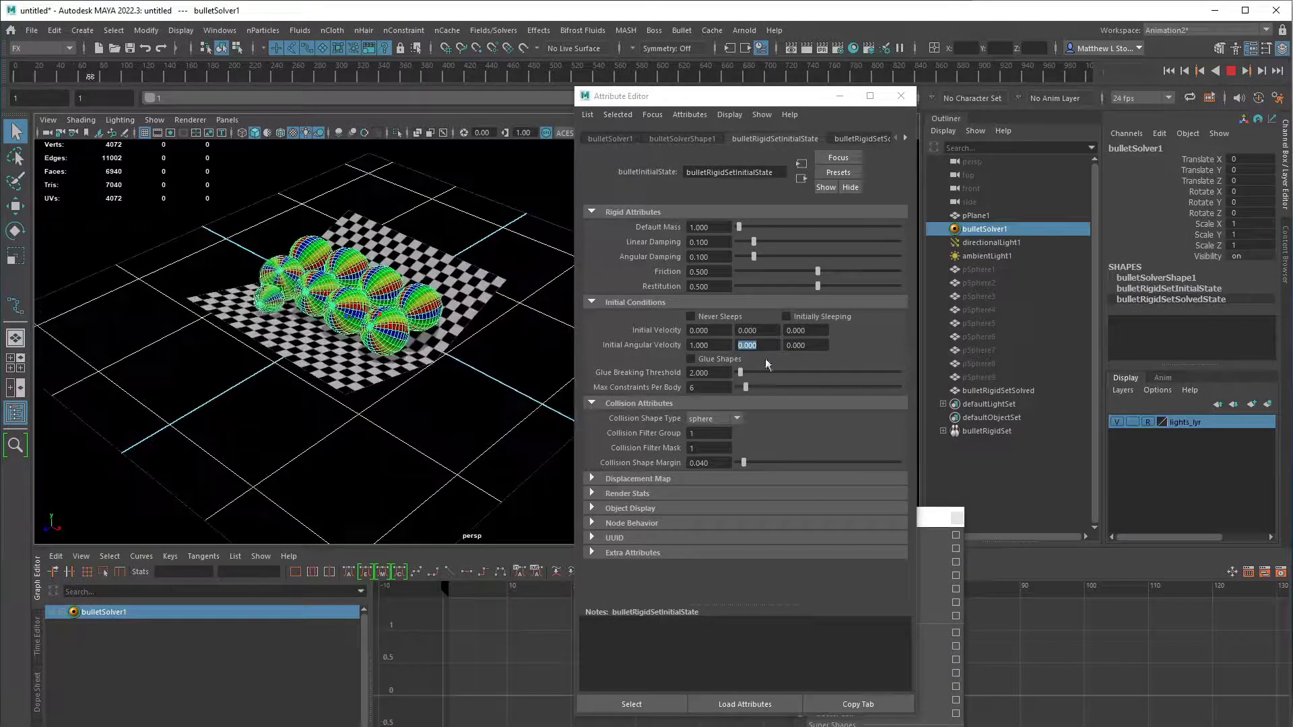
# - Set the rigid set's Initial Angular Velocity Y to 5 and restart the simulation from the beginning
pyautogui.click(706, 345)
pyautogui.write('5')
pyautogui.press('Return')
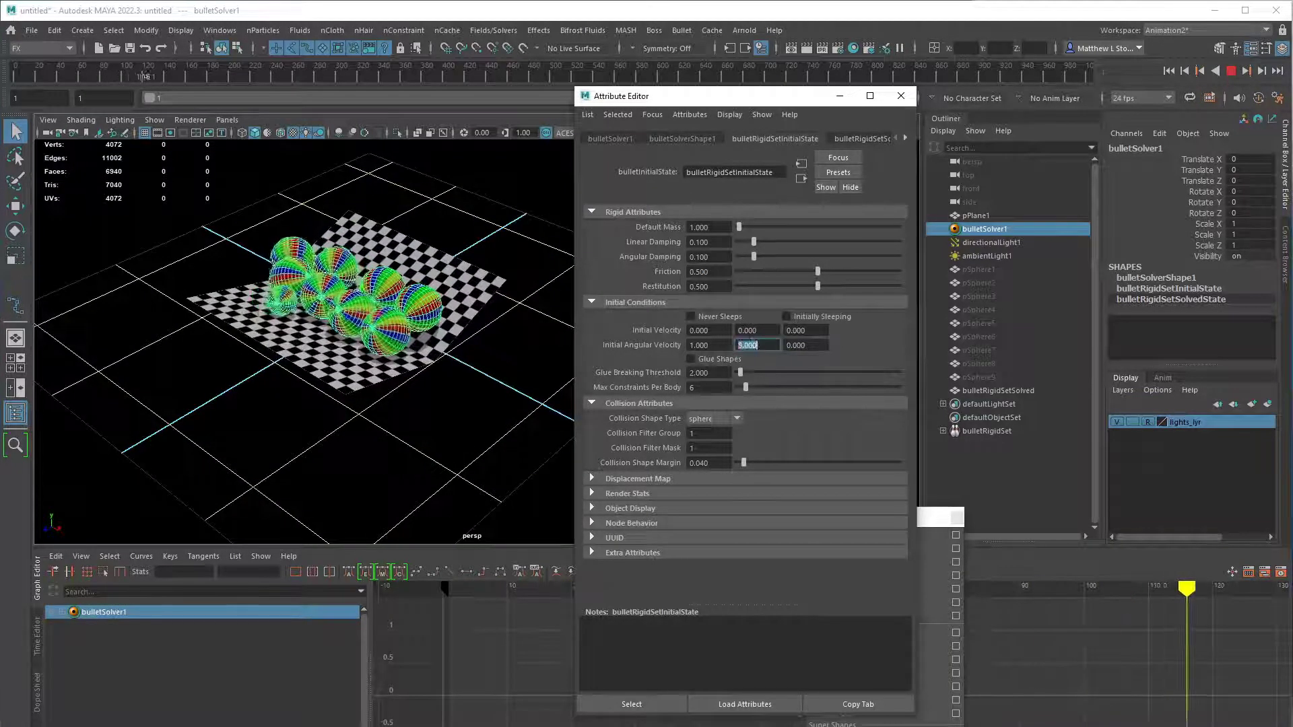
pyautogui.click(1178, 70)
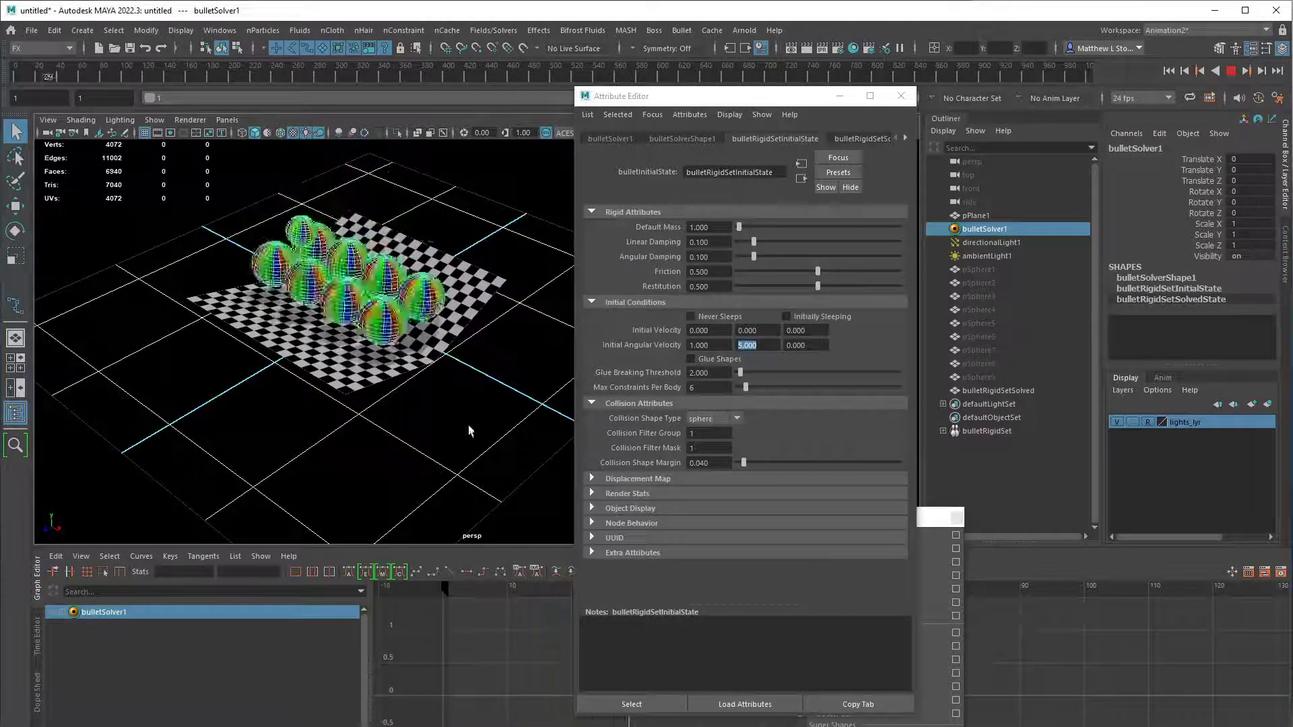
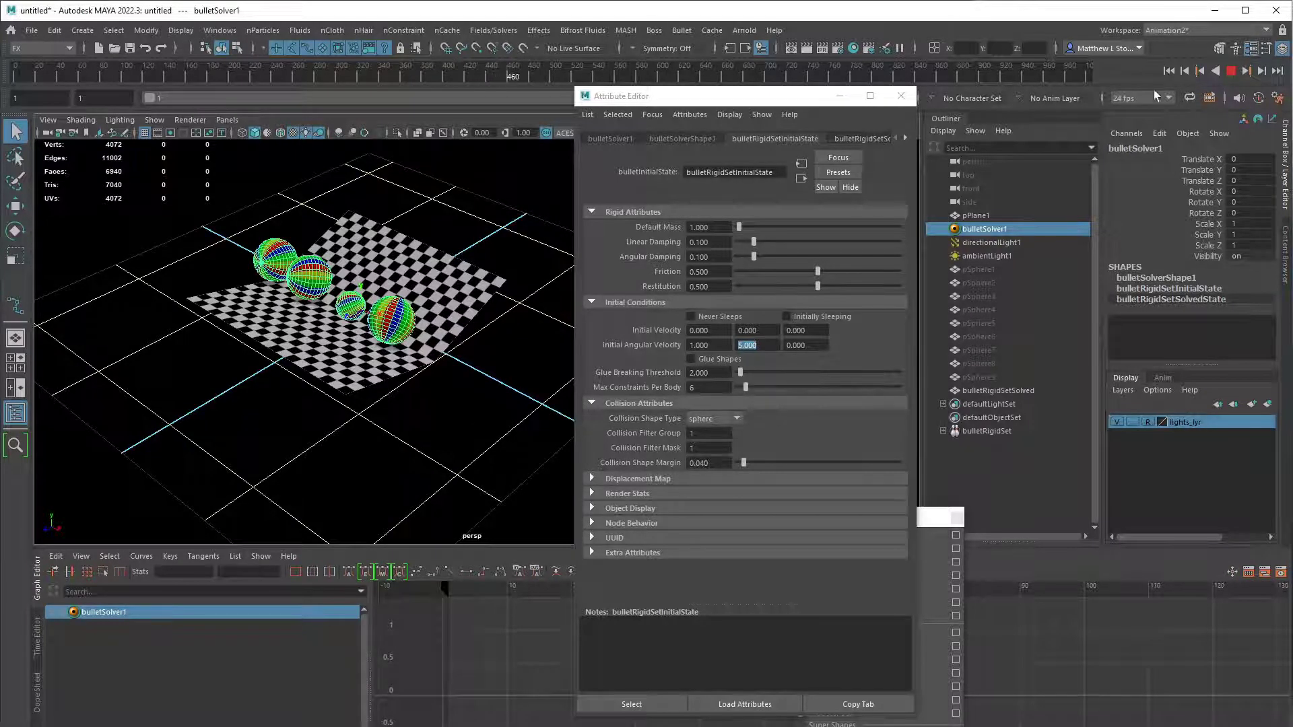
# - Stop the simulation, return to the first frame and set the rigid set's Restitution to 1
pyautogui.click(1231, 71)
pyautogui.click(1170, 70)
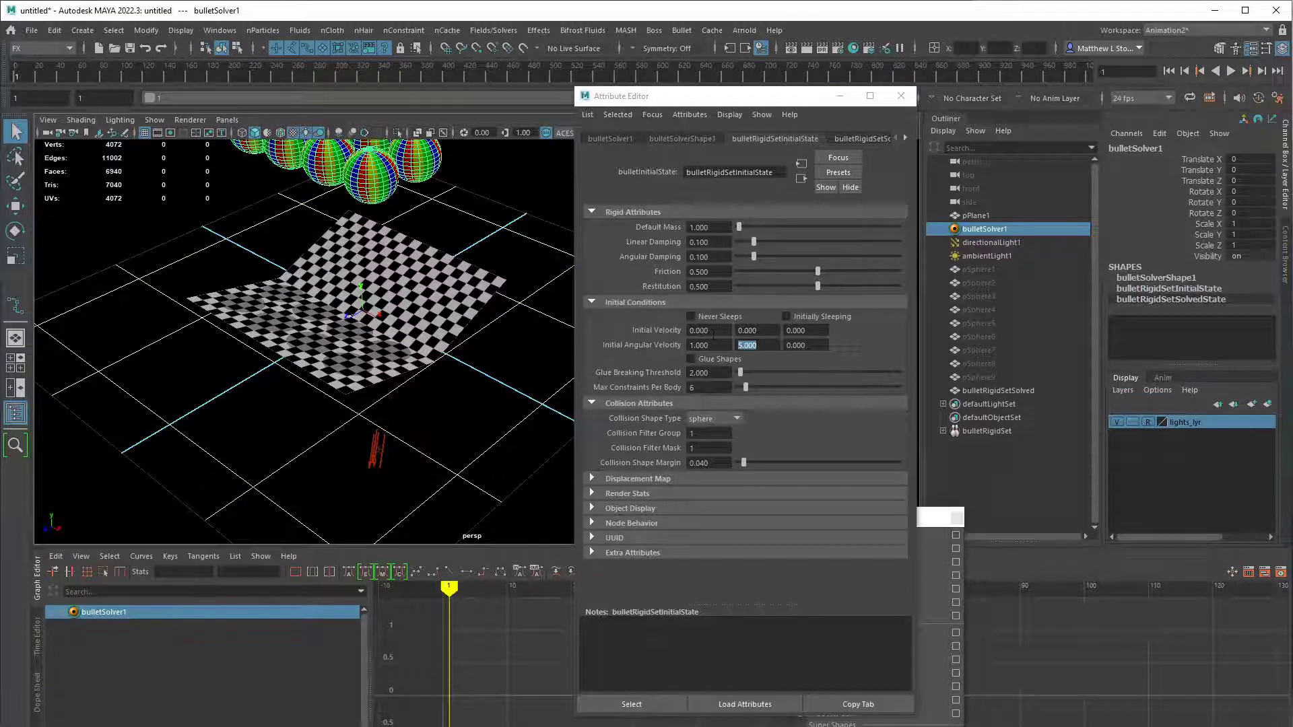
pyautogui.click(704, 286)
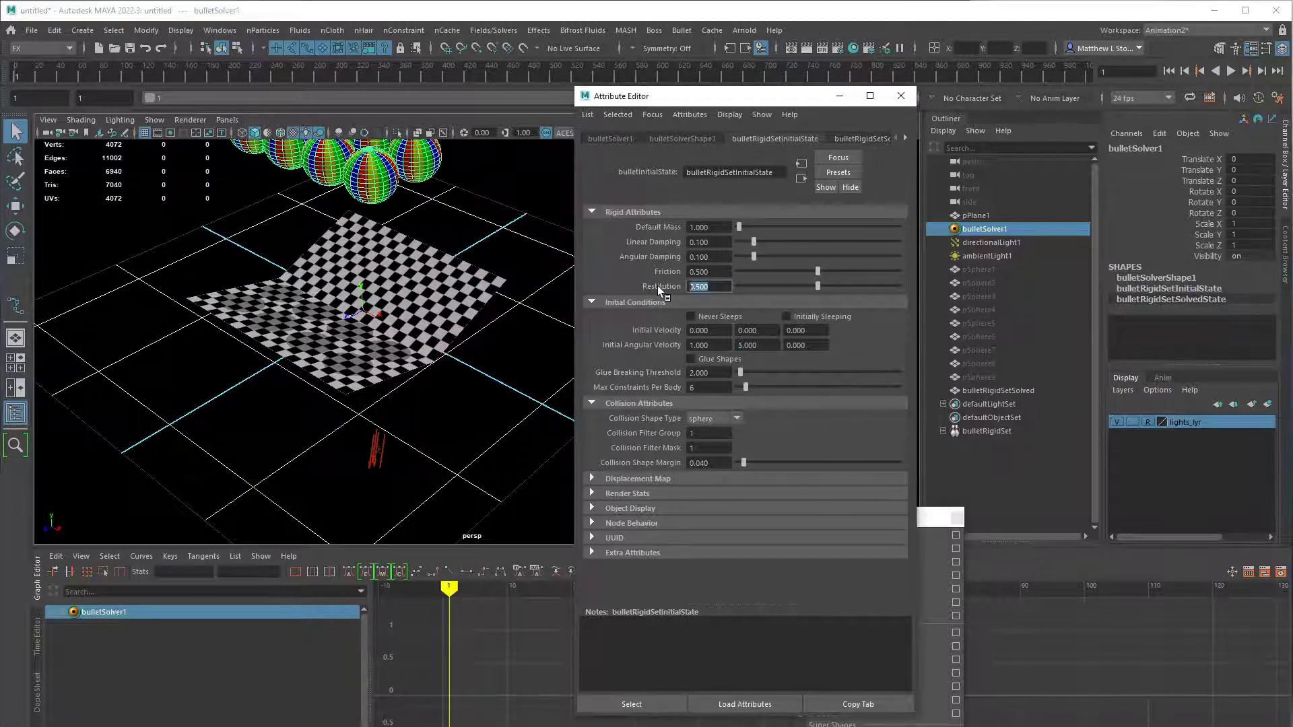
pyautogui.write('1')
pyautogui.press('Return')
pyautogui.click(1170, 70)
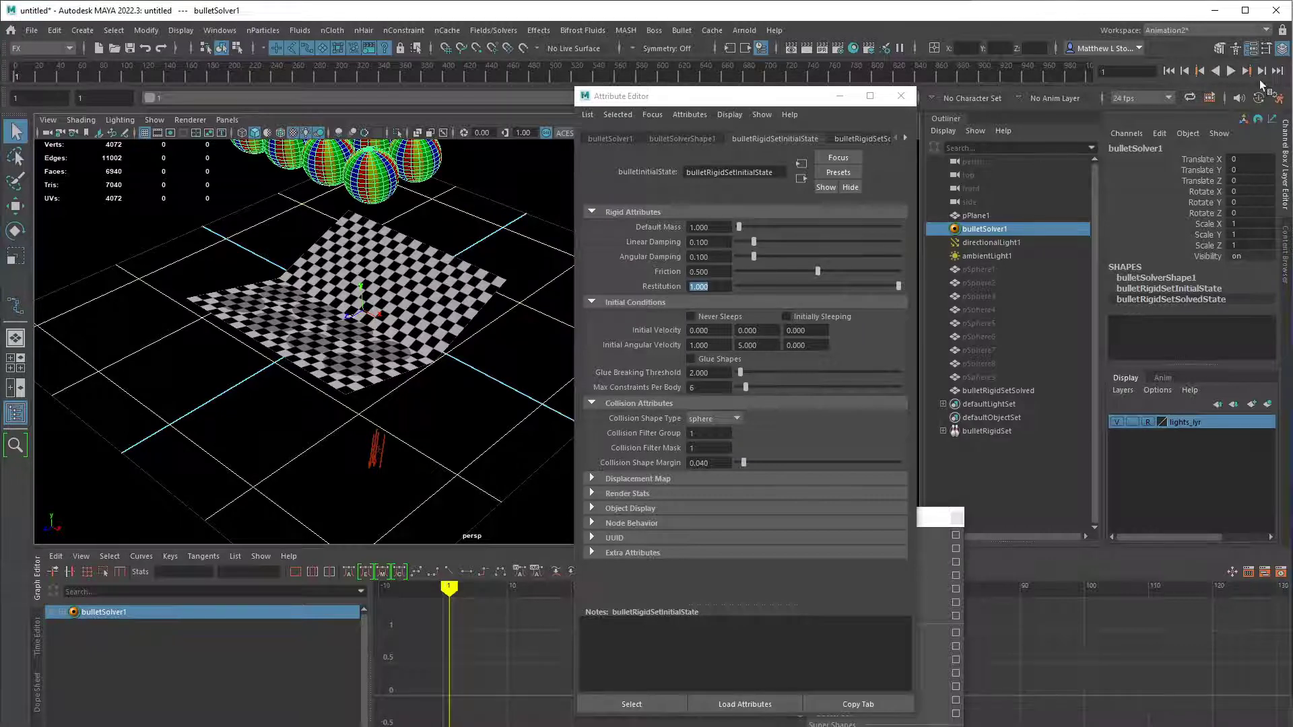
# - Set the rigid set's Initial Angular Velocity Y to 1 and play the simulation
pyautogui.click(748, 345)
pyautogui.write('1')
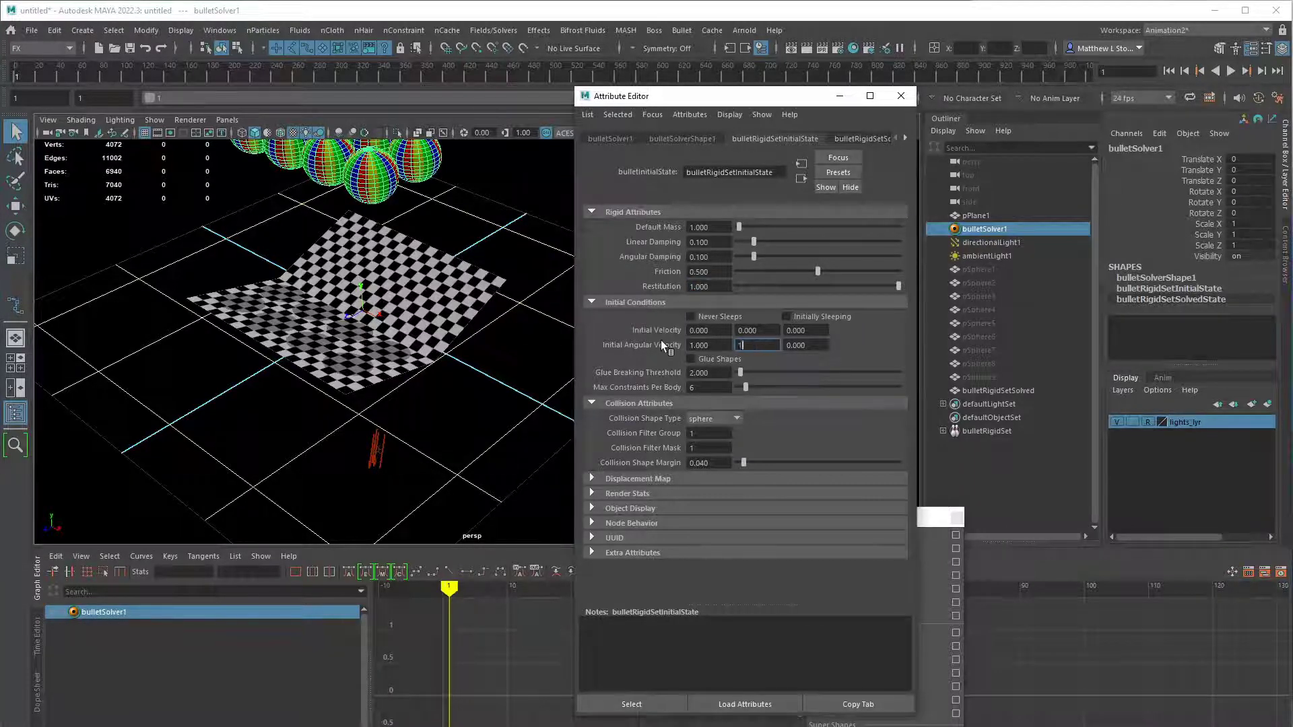
pyautogui.press('Return')
pyautogui.click(1231, 70)
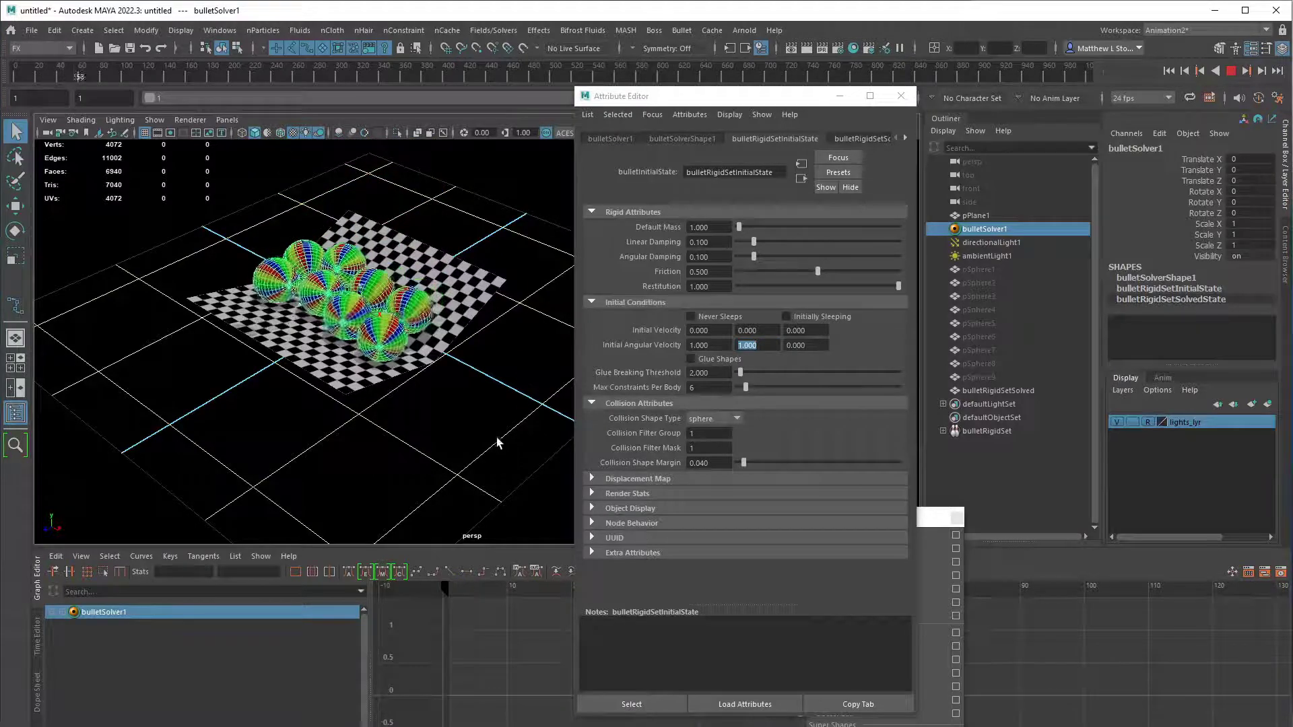
pyautogui.keyDown('alt'); pyautogui.moveTo(516, 402); pyautogui.dragTo(487, 414); pyautogui.keyUp('alt')
# - Set the rigid set's Restitution to 0.067 and replay the simulation from the first frame
pyautogui.click(711, 288)
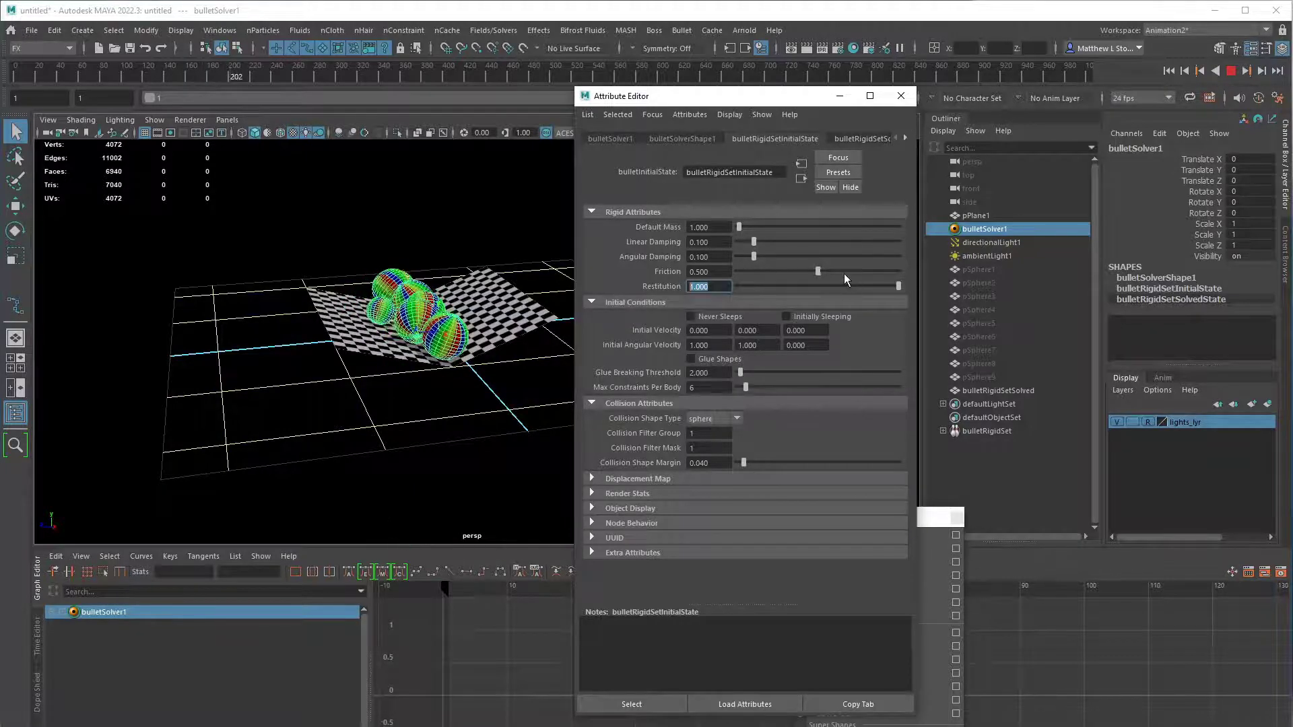
pyautogui.click(1170, 71)
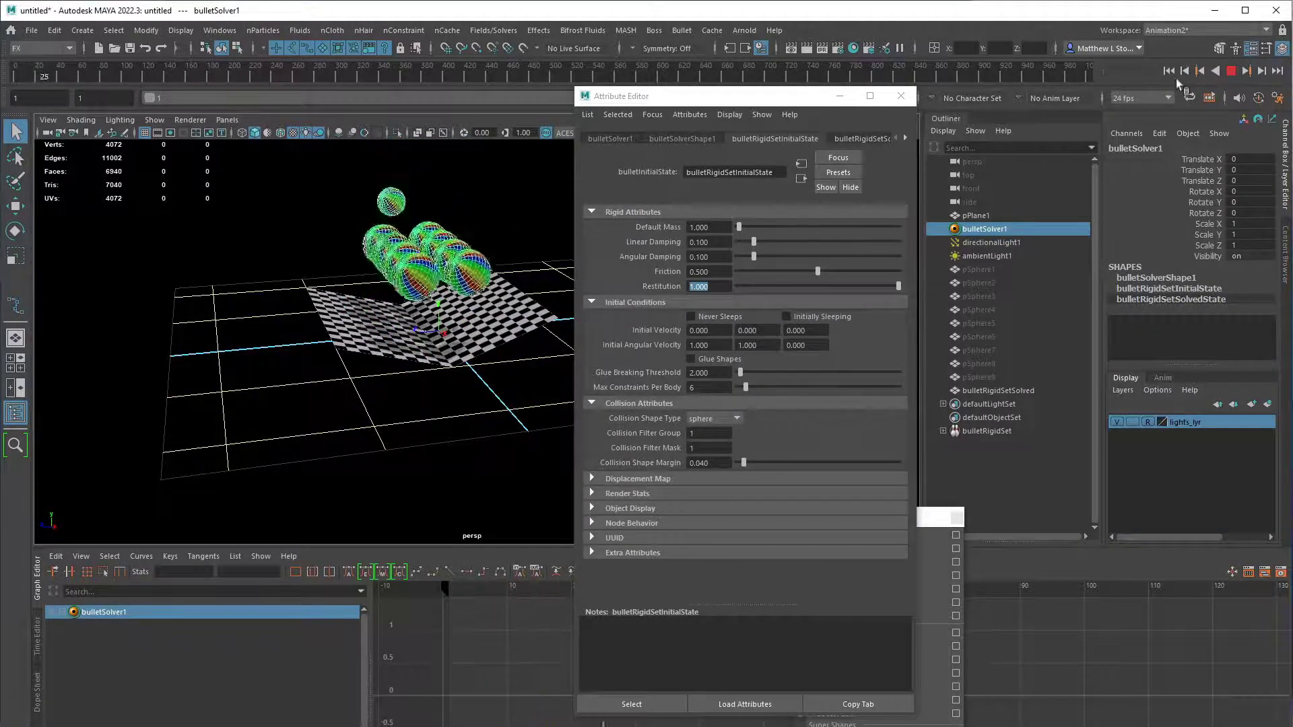
pyautogui.click(1232, 72)
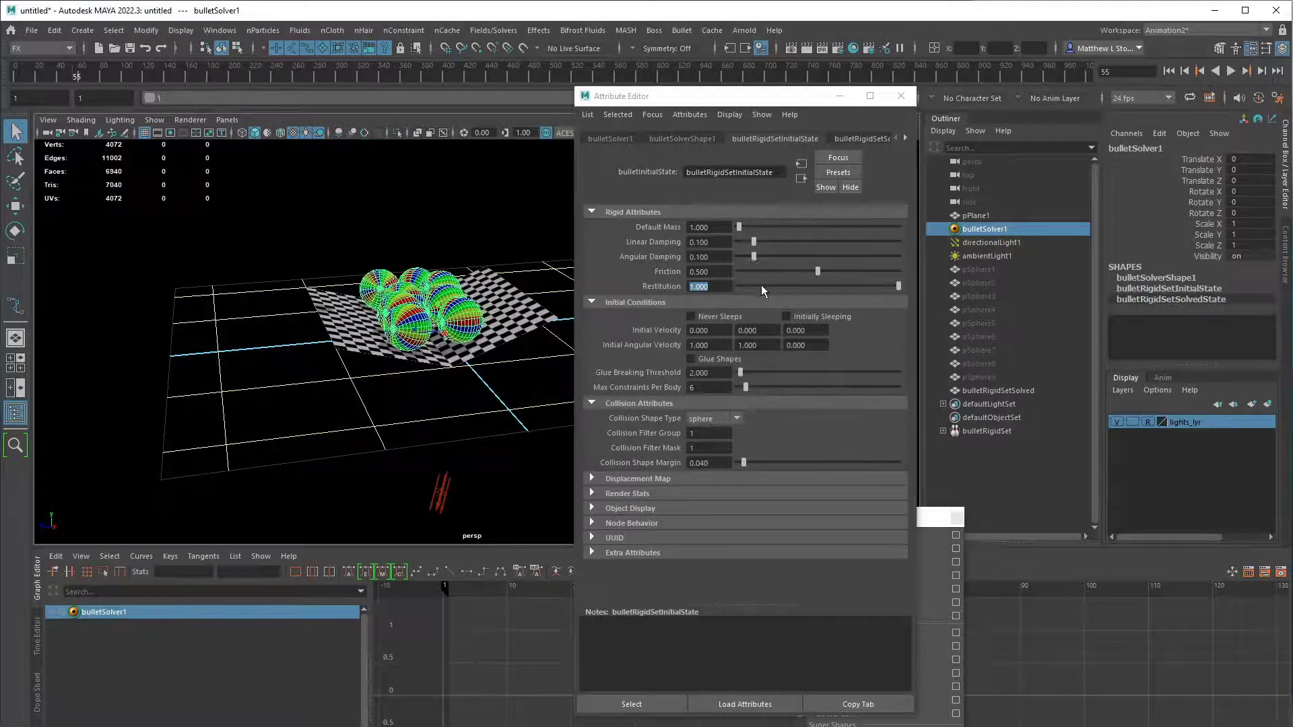
pyautogui.moveTo(761, 285); pyautogui.dragTo(749, 285)
pyautogui.click(1171, 71)
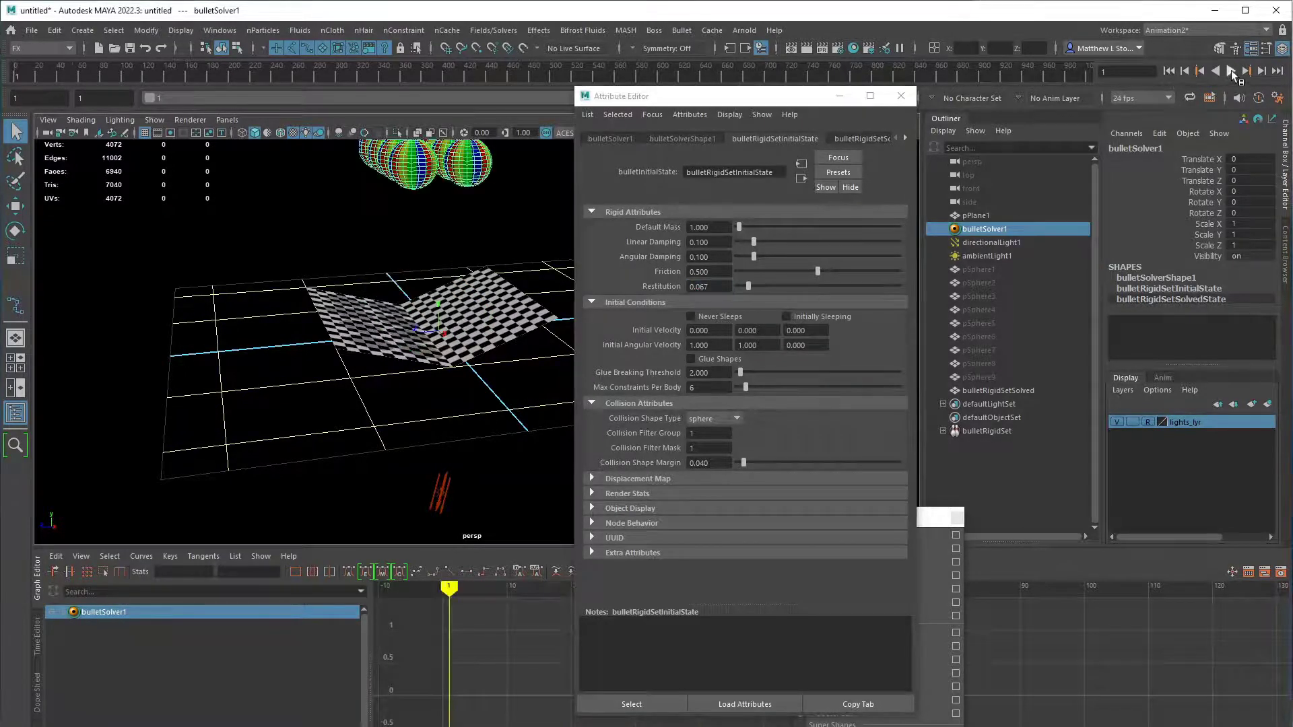
pyautogui.click(1231, 72)
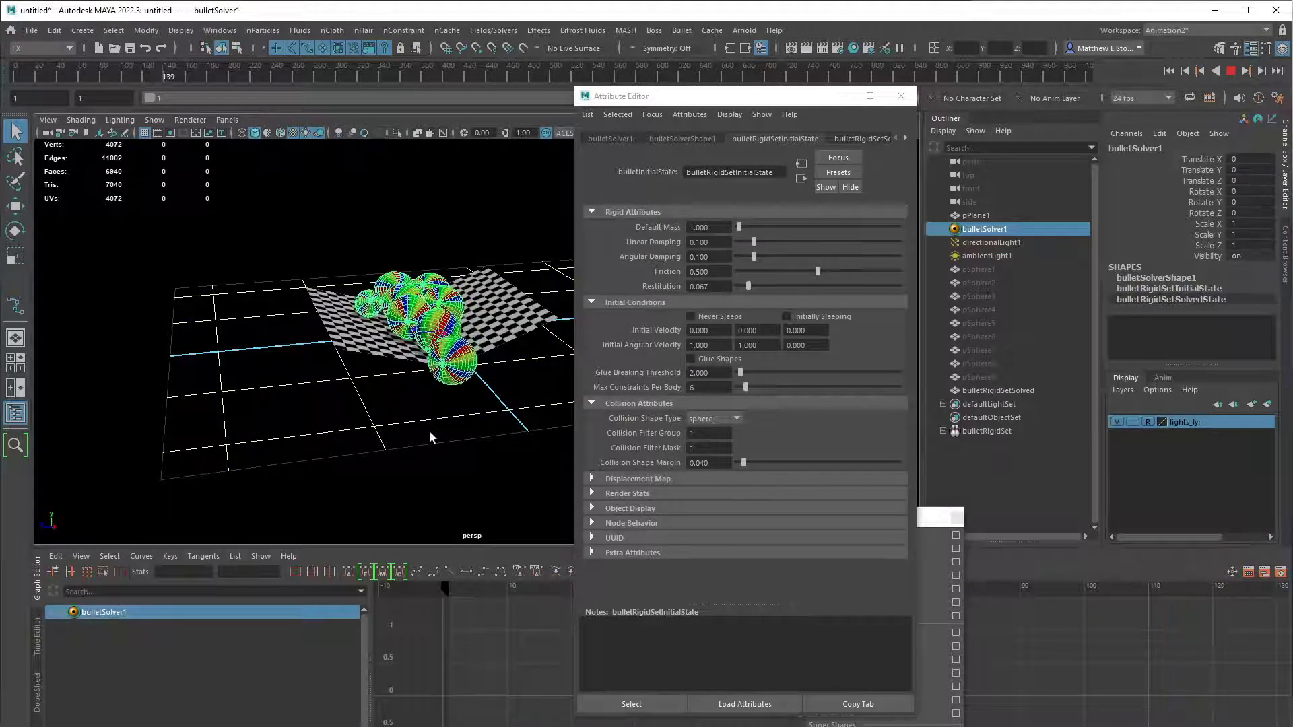
# - Replay the simulation from the first frame and examine the balls' bounce on the bent mesh from different angles
pyautogui.click(1169, 71)
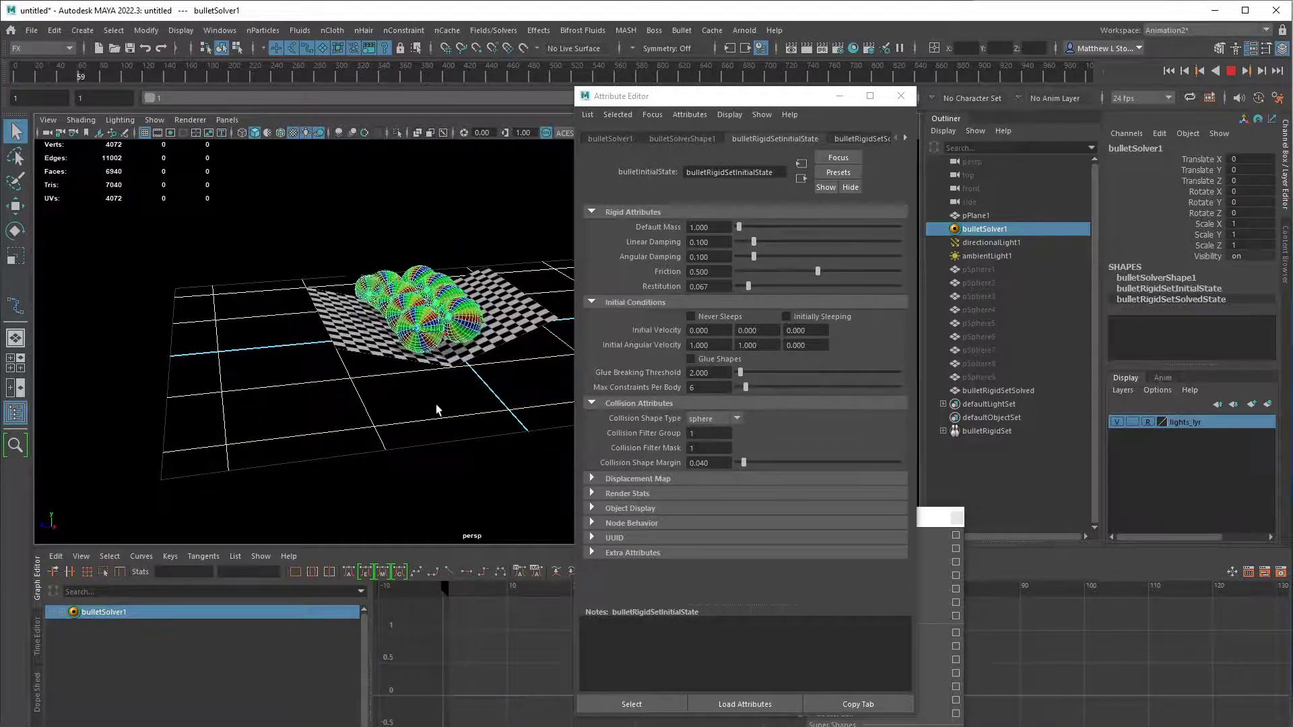
pyautogui.keyDown('alt'); pyautogui.moveTo(437, 407); pyautogui.dragTo(511, 399); pyautogui.keyUp('alt')
pyautogui.keyDown('alt'); pyautogui.moveTo(511, 399); pyautogui.dragTo(433, 408, button='right'); pyautogui.keyUp('alt')
pyautogui.keyDown('alt'); pyautogui.moveTo(431, 404); pyautogui.dragTo(463, 391); pyautogui.keyUp('alt')
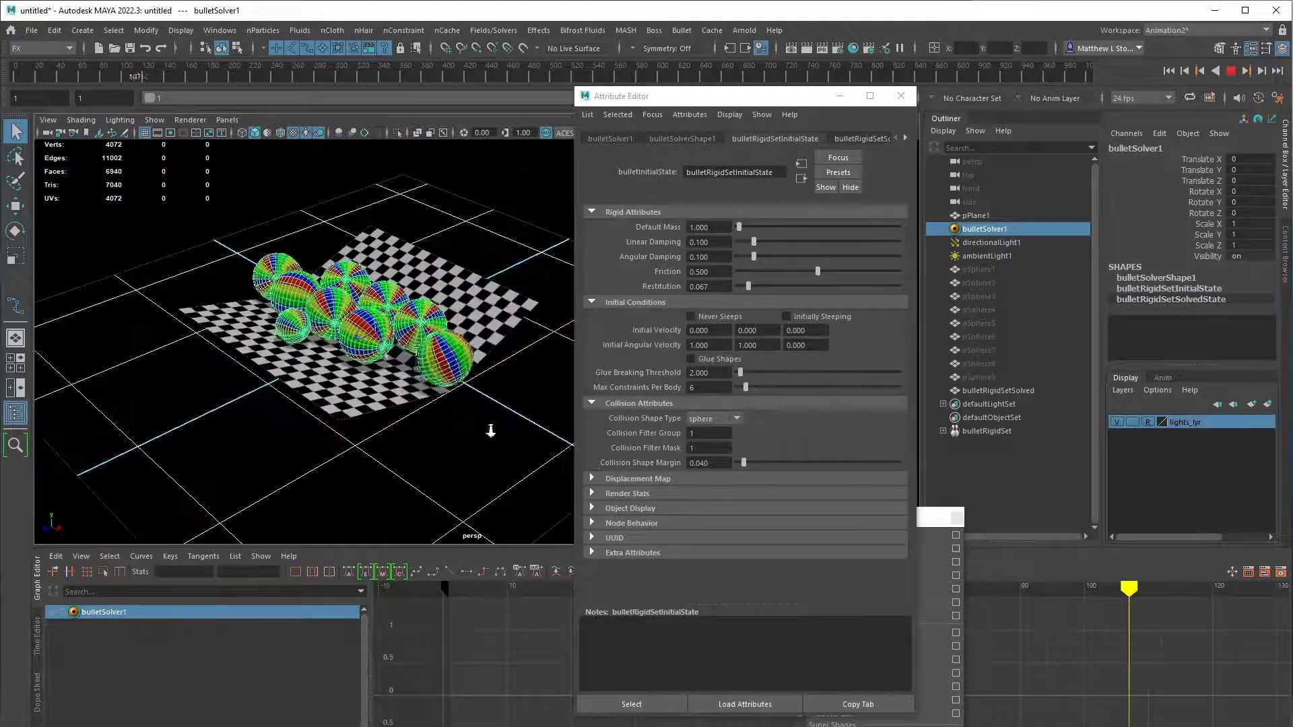
pyautogui.keyDown('alt'); pyautogui.moveTo(490, 430); pyautogui.dragTo(512, 431, button='right'); pyautogui.keyUp('alt')
pyautogui.keyDown('alt'); pyautogui.moveTo(485, 414); pyautogui.dragTo(514, 446, button='middle'); pyautogui.keyUp('alt')
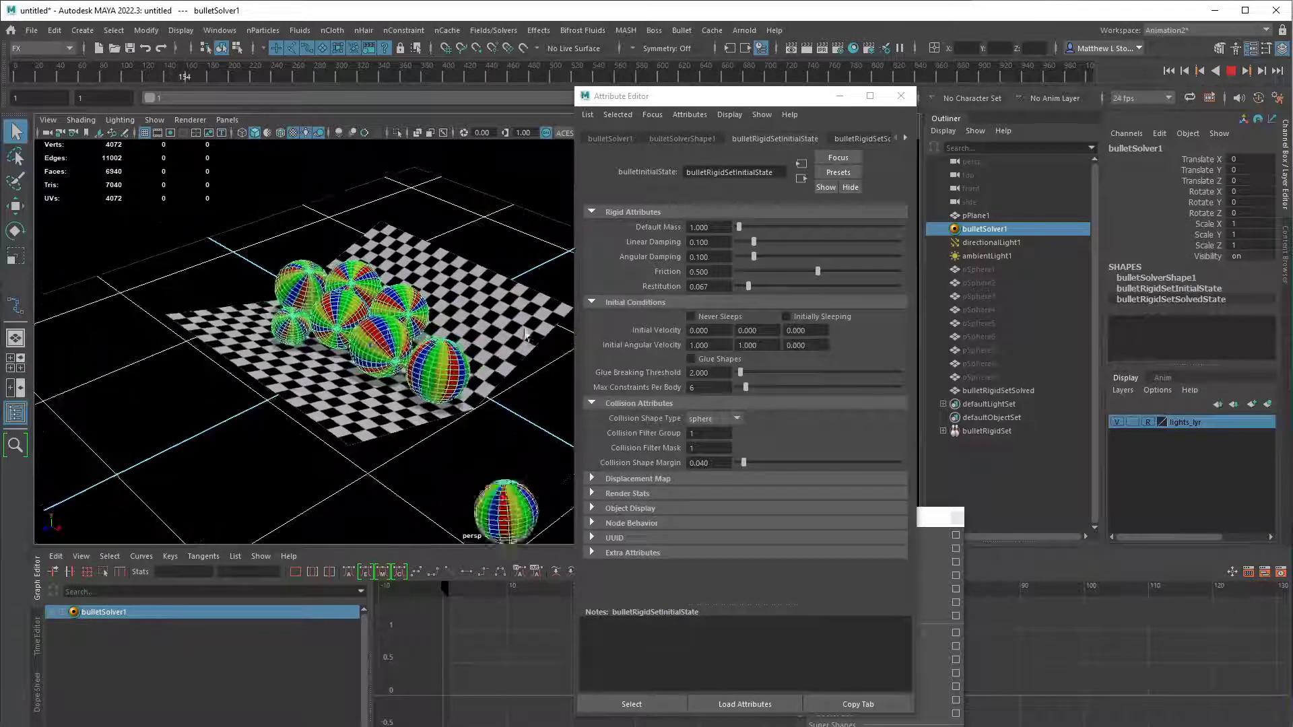
# - Select bulletSolver1, stop and rewind the simulation, and open the solver's attributes
pyautogui.click(536, 323)
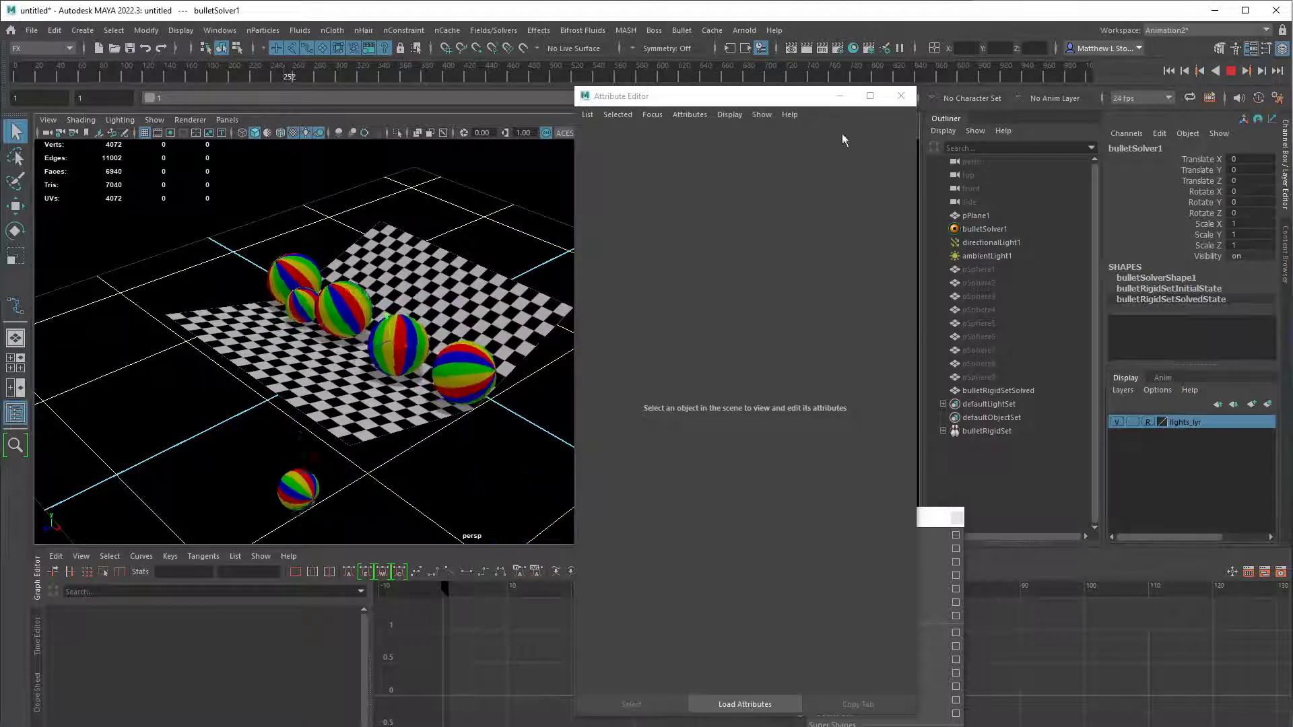
pyautogui.click(458, 332)
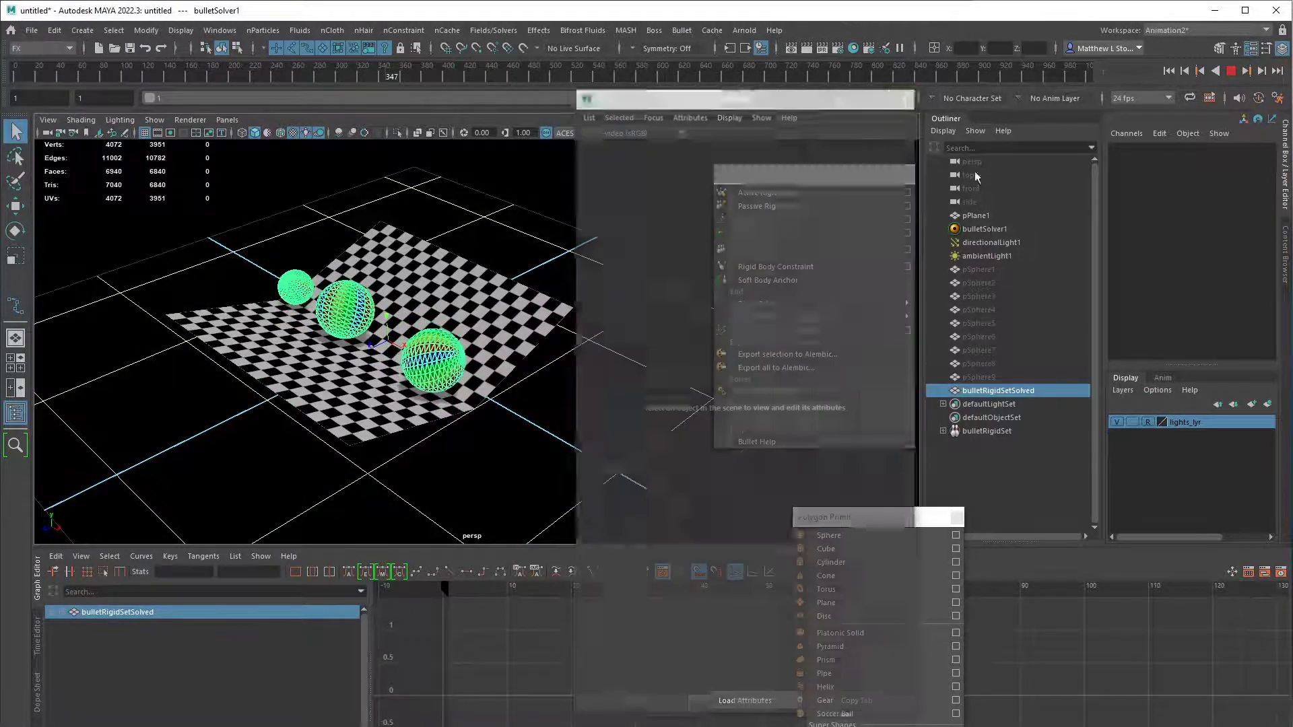
pyautogui.click(983, 229)
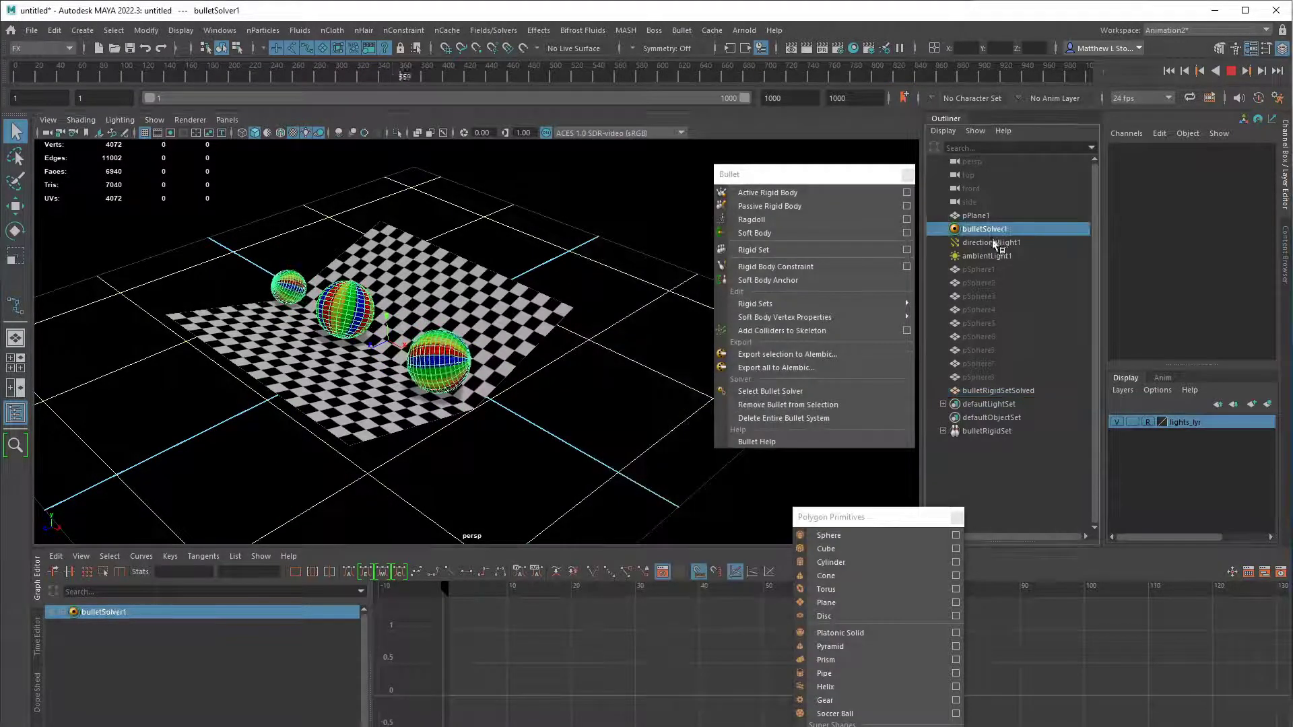
pyautogui.click(1232, 72)
pyautogui.click(1169, 71)
pyautogui.hotkey('ctrl', 'a')
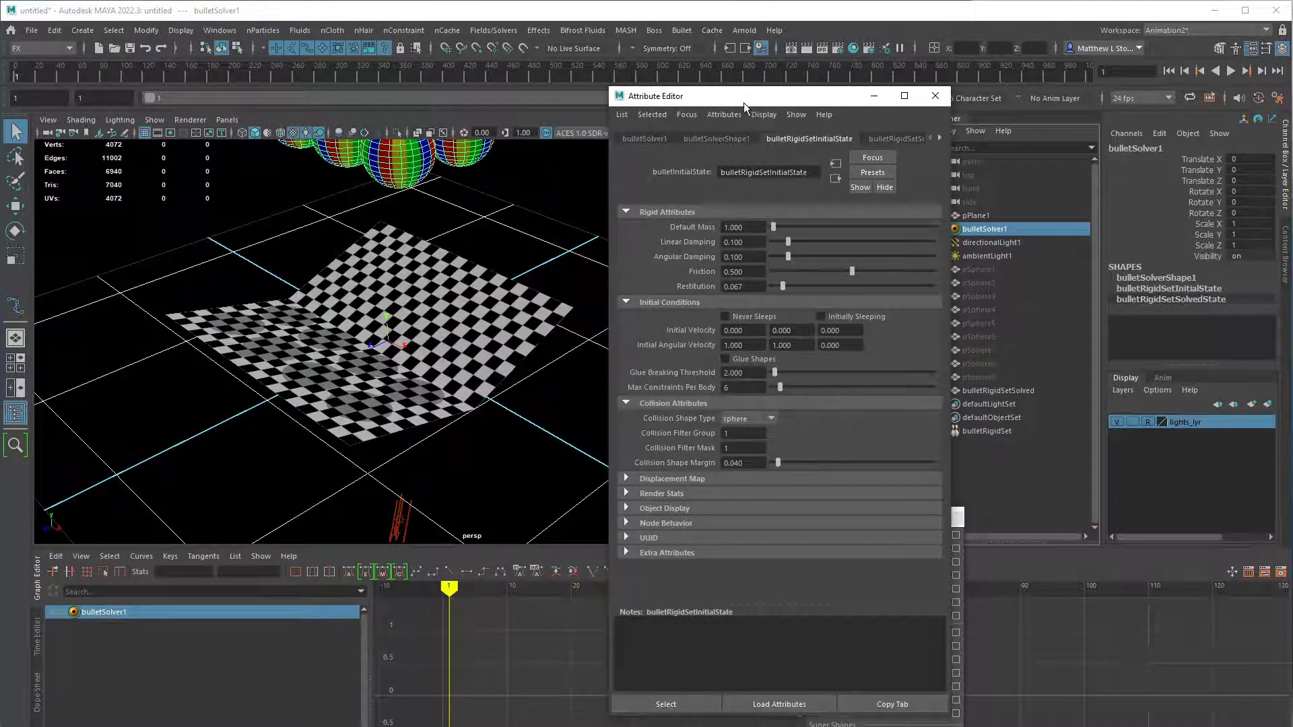
# - Copy the bulletRigidSetInitialState tab into its own window and close the Attribute Editor
pyautogui.moveTo(743, 102); pyautogui.dragTo(775, 58)
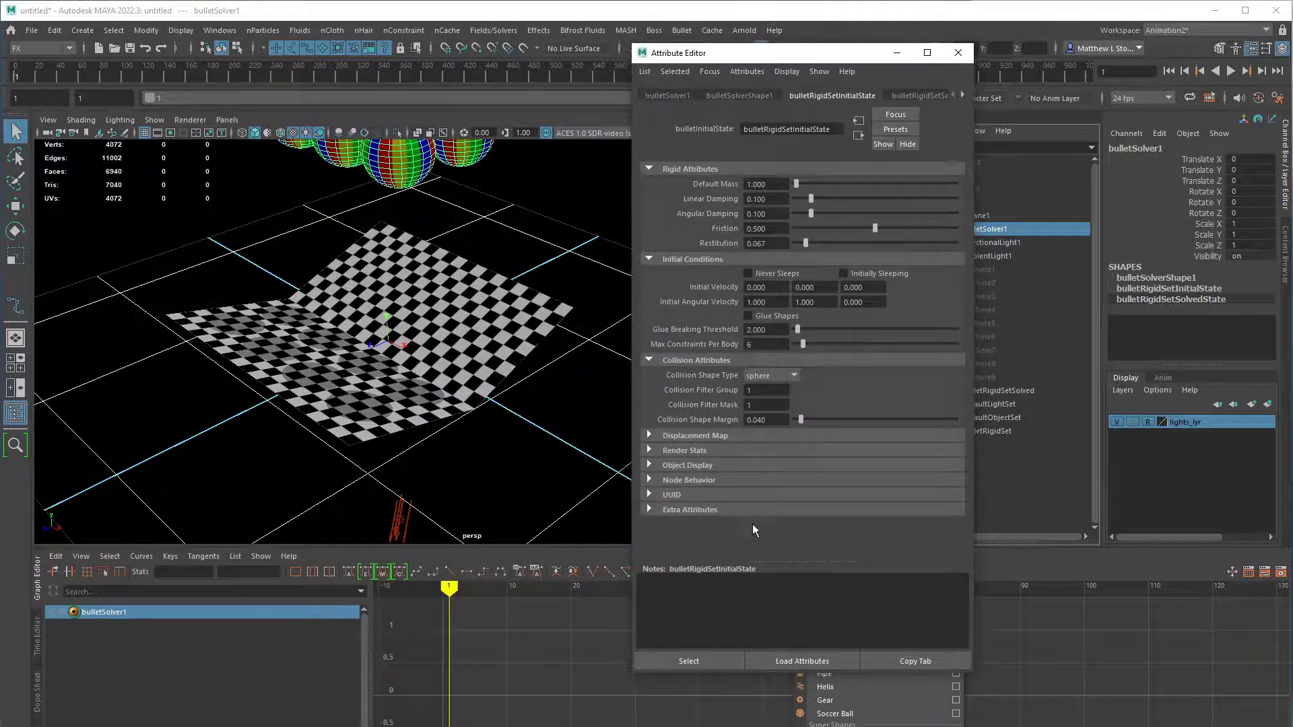
pyautogui.click(927, 660)
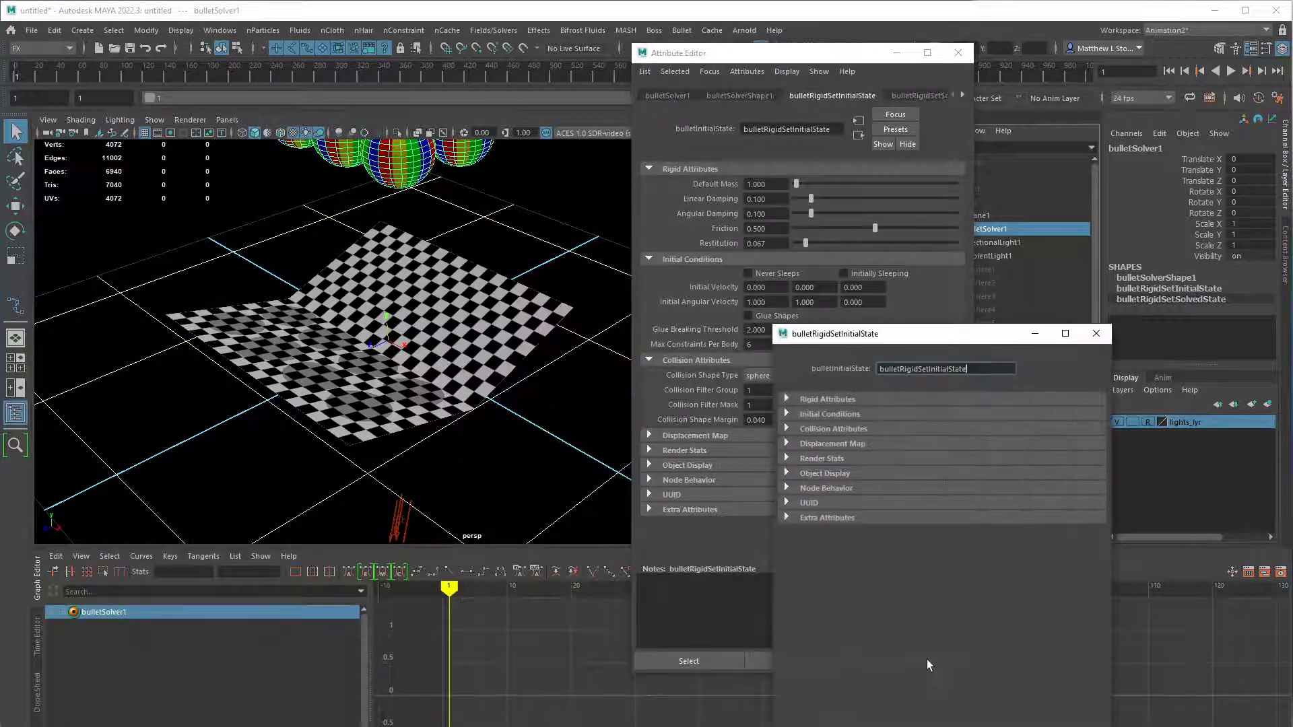
pyautogui.moveTo(935, 336); pyautogui.dragTo(690, 126)
pyautogui.click(958, 52)
# - Expand the Rigid Attributes and Initial Conditions sections of bulletRigidSetInitialState and bring both the balls and the mesh into view
pyautogui.click(620, 204)
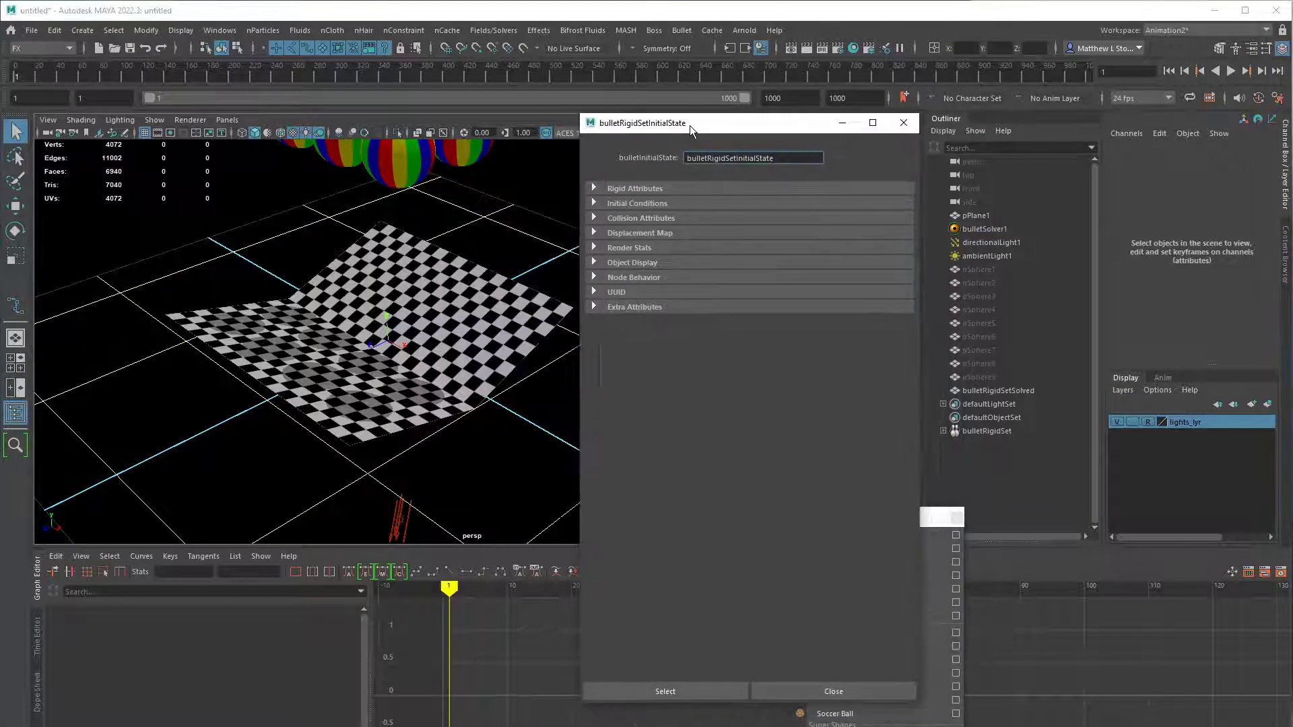
pyautogui.click(680, 189)
pyautogui.click(698, 281)
pyautogui.keyDown('alt'); pyautogui.moveTo(498, 253); pyautogui.dragTo(468, 229, button='right'); pyautogui.keyUp('alt')
pyautogui.keyDown('alt'); pyautogui.moveTo(468, 229); pyautogui.dragTo(479, 280, button='middle'); pyautogui.keyUp('alt')
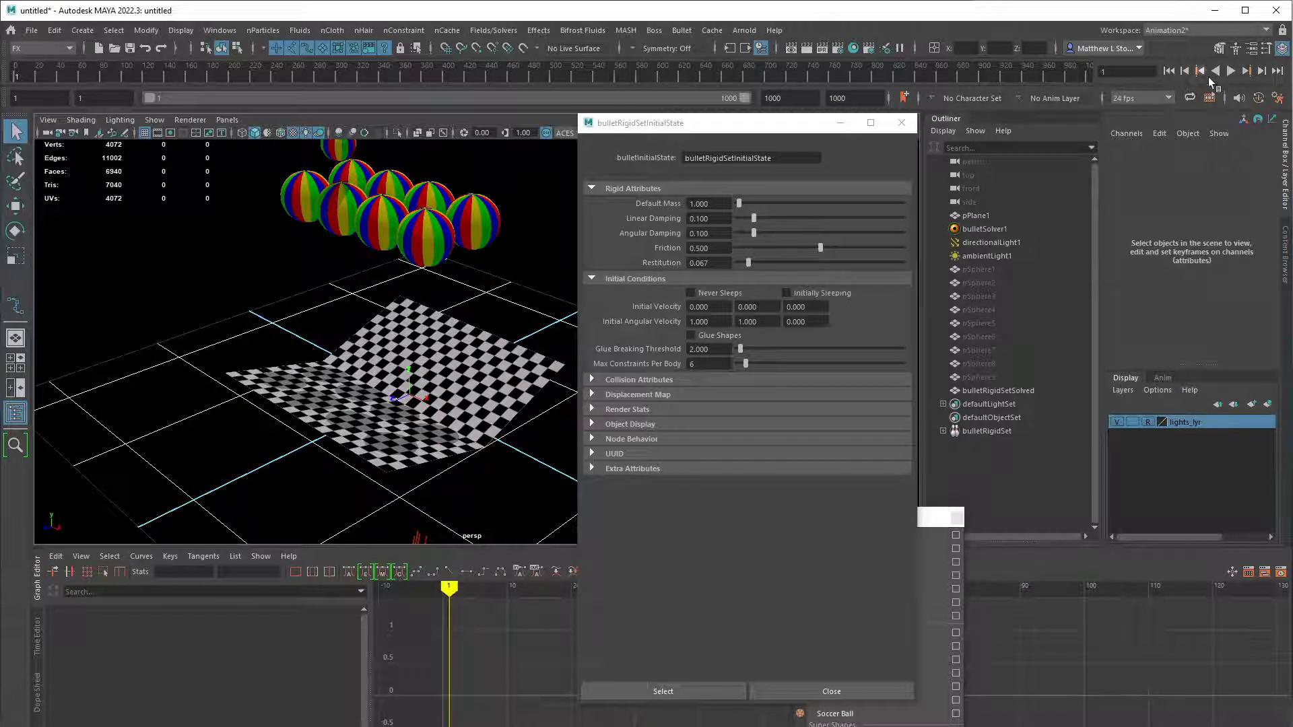
# - Play the simulation, set the rigid set's Restitution to 0.398 and replay it from the first frame
pyautogui.click(1231, 71)
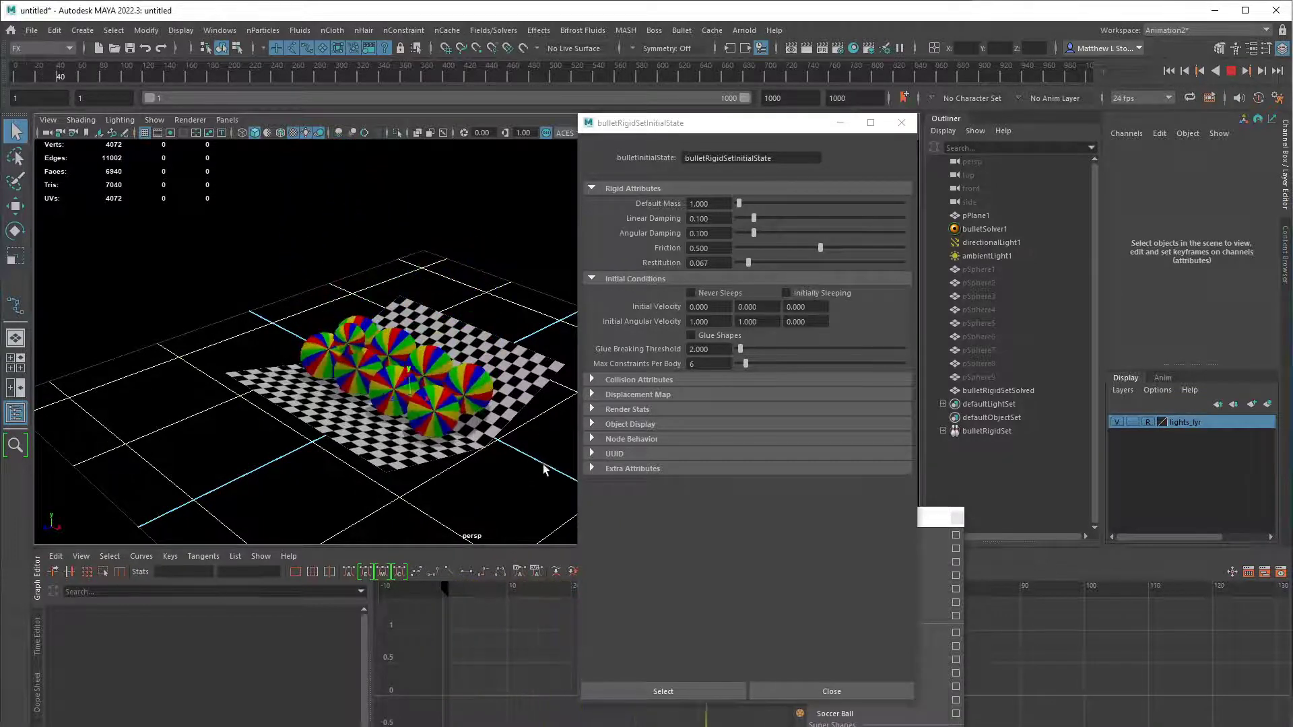
pyautogui.keyDown('alt'); pyautogui.moveTo(544, 470); pyautogui.dragTo(521, 483); pyautogui.keyUp('alt')
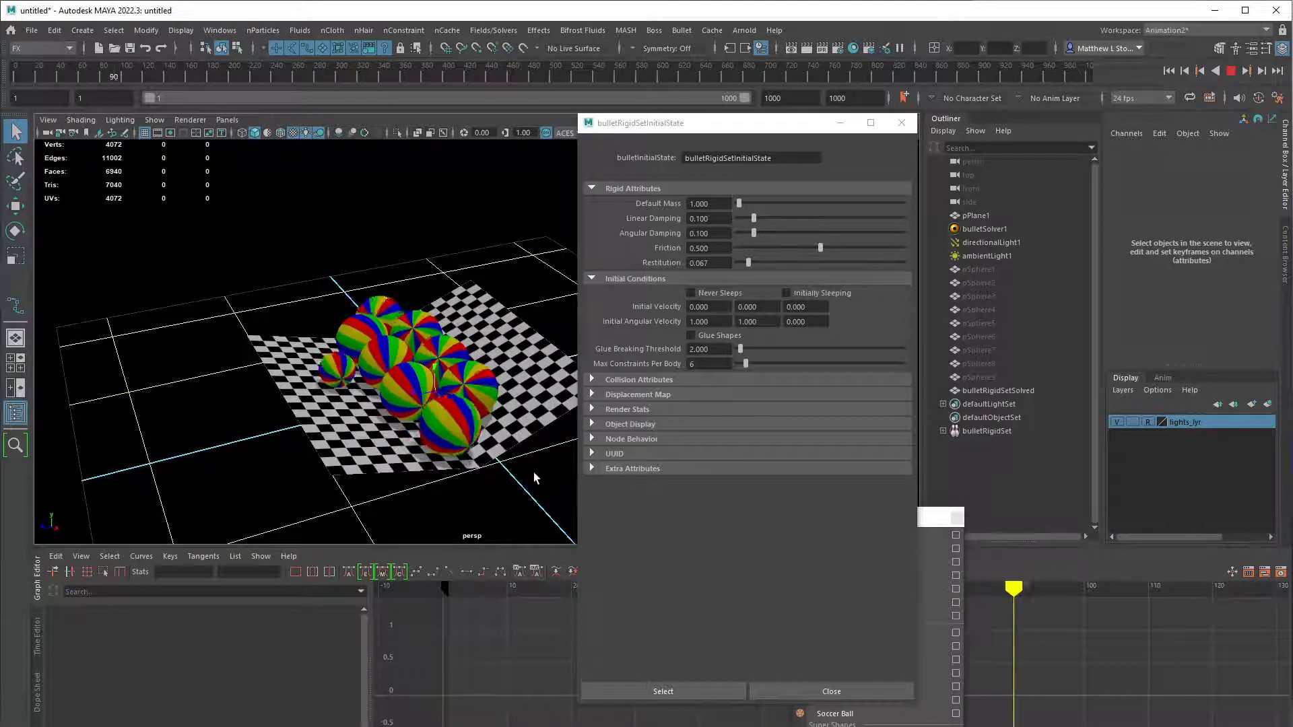
pyautogui.moveTo(749, 262); pyautogui.dragTo(803, 263)
pyautogui.click(1169, 71)
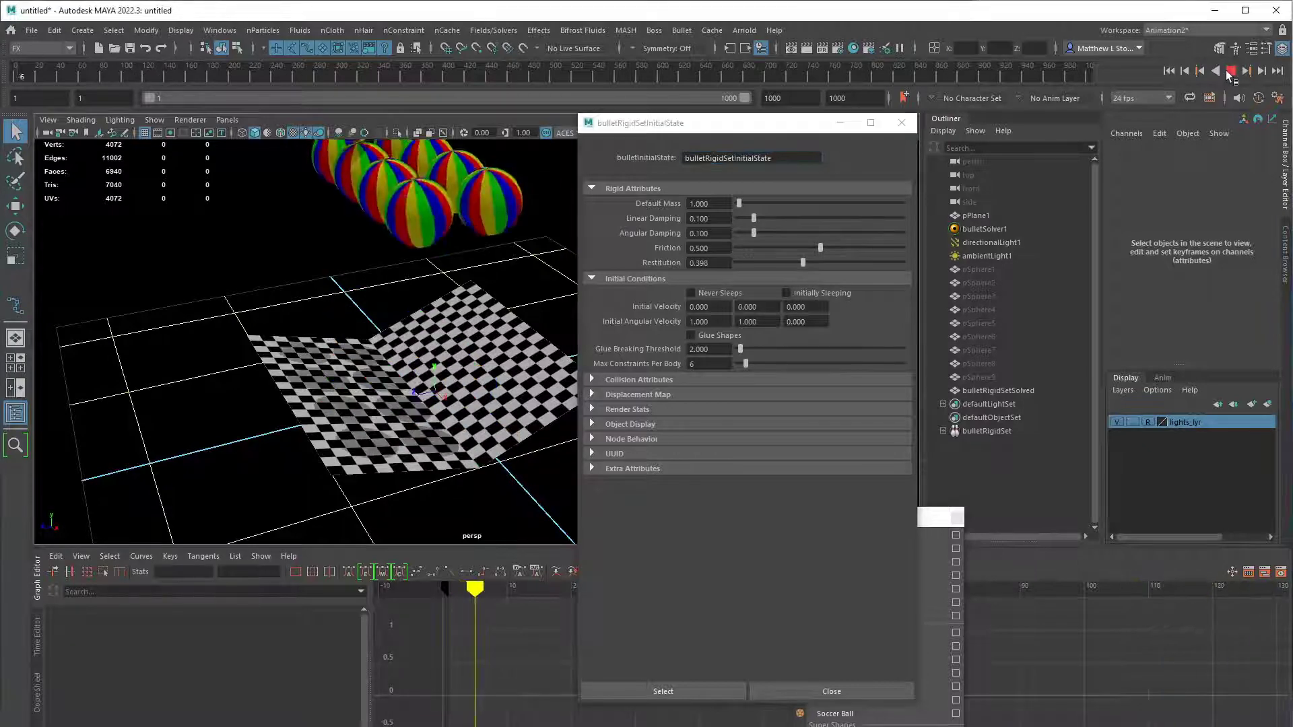
# - Switch to the 422_Shared_Notes_2022 document and make the word "Shatter" bold in the "Shatter the ball (3 animations)" item
pyautogui.hotkey('alt', 'Tab')
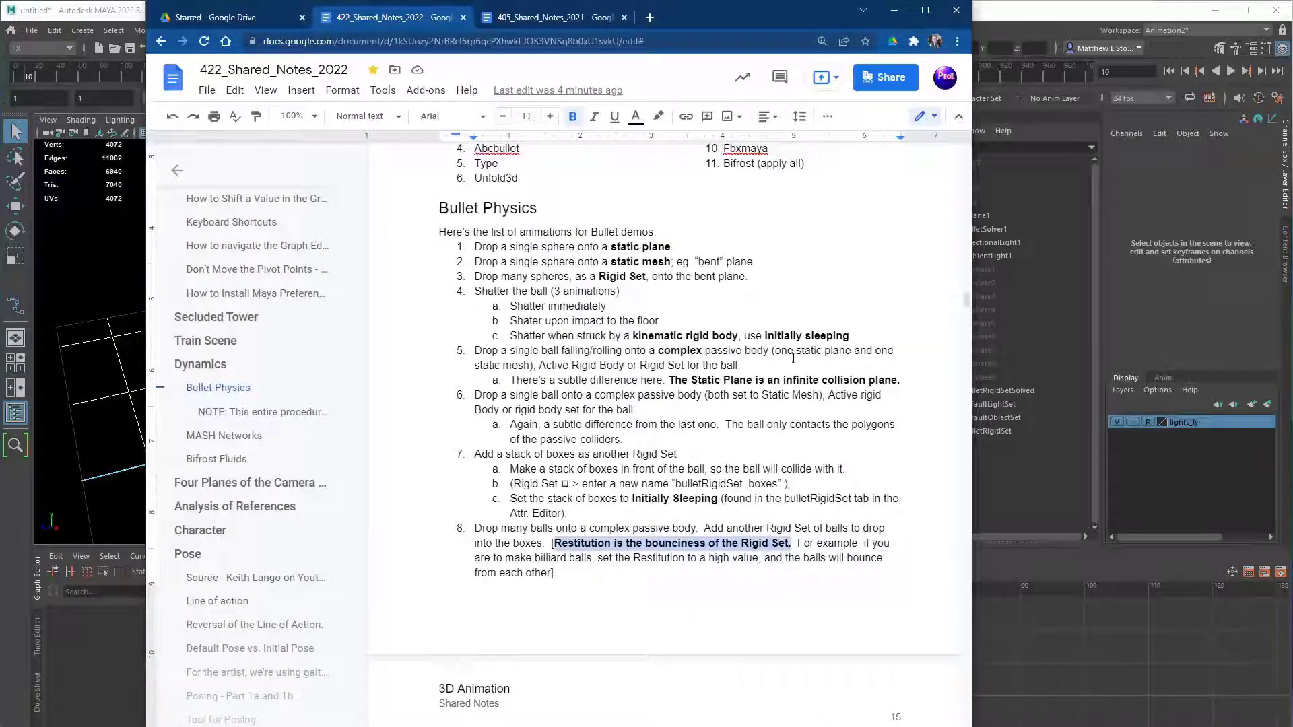
pyautogui.moveTo(475, 292); pyautogui.dragTo(617, 292)
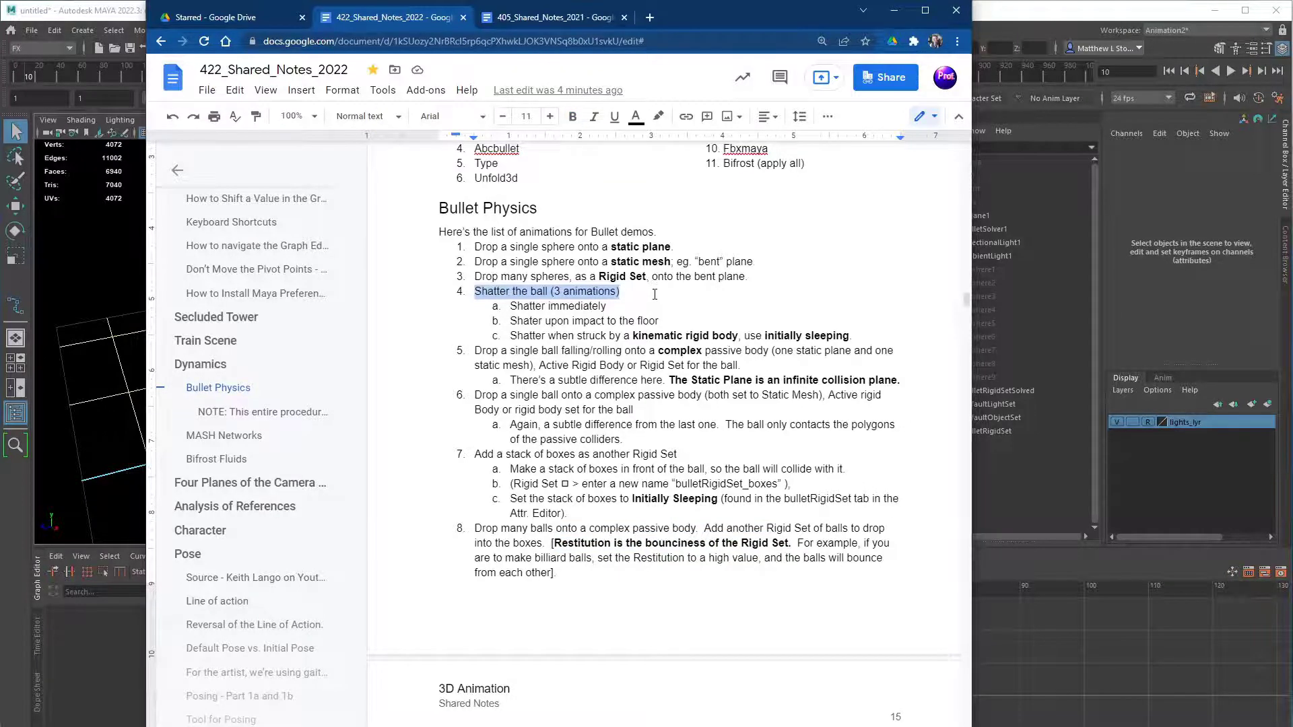
pyautogui.click(492, 291)
pyautogui.doubleClick(493, 291)
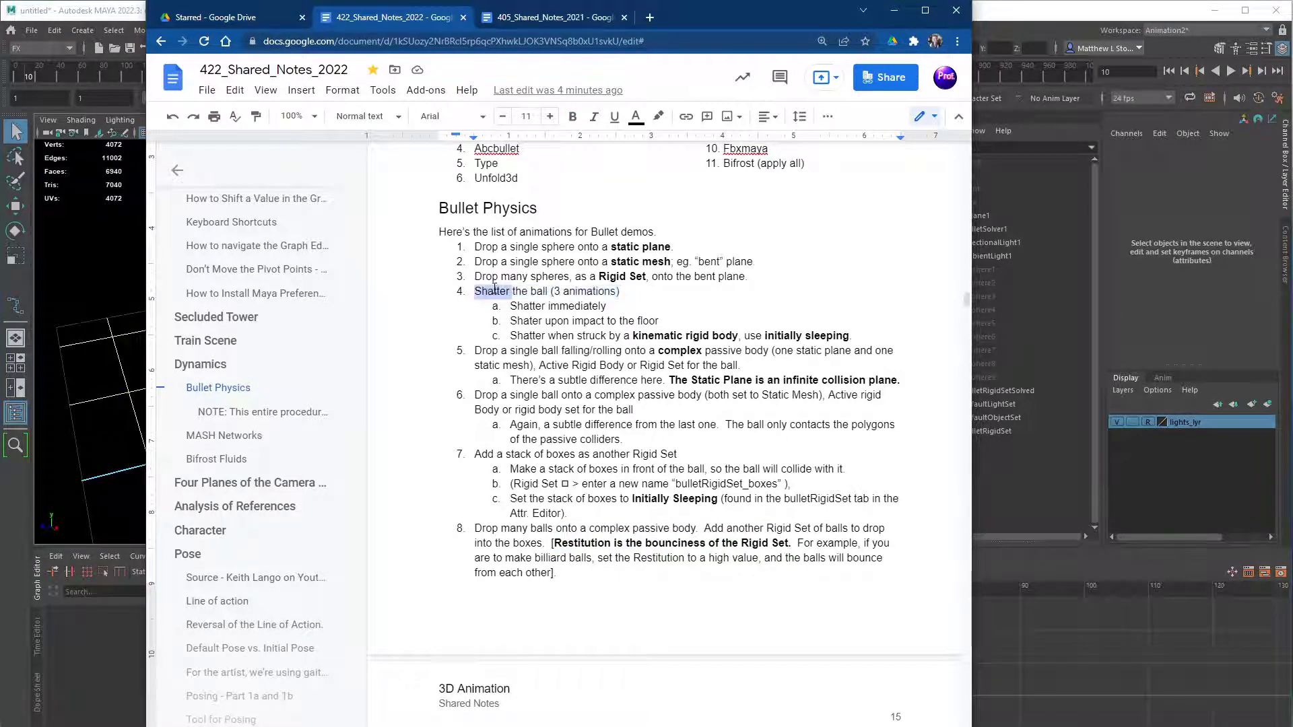
pyautogui.hotkey('ctrl', 'b')
# - Append "(explode)" to the "Shatter immediately" sub-item of the Bullet Physics list
pyautogui.click(551, 307)
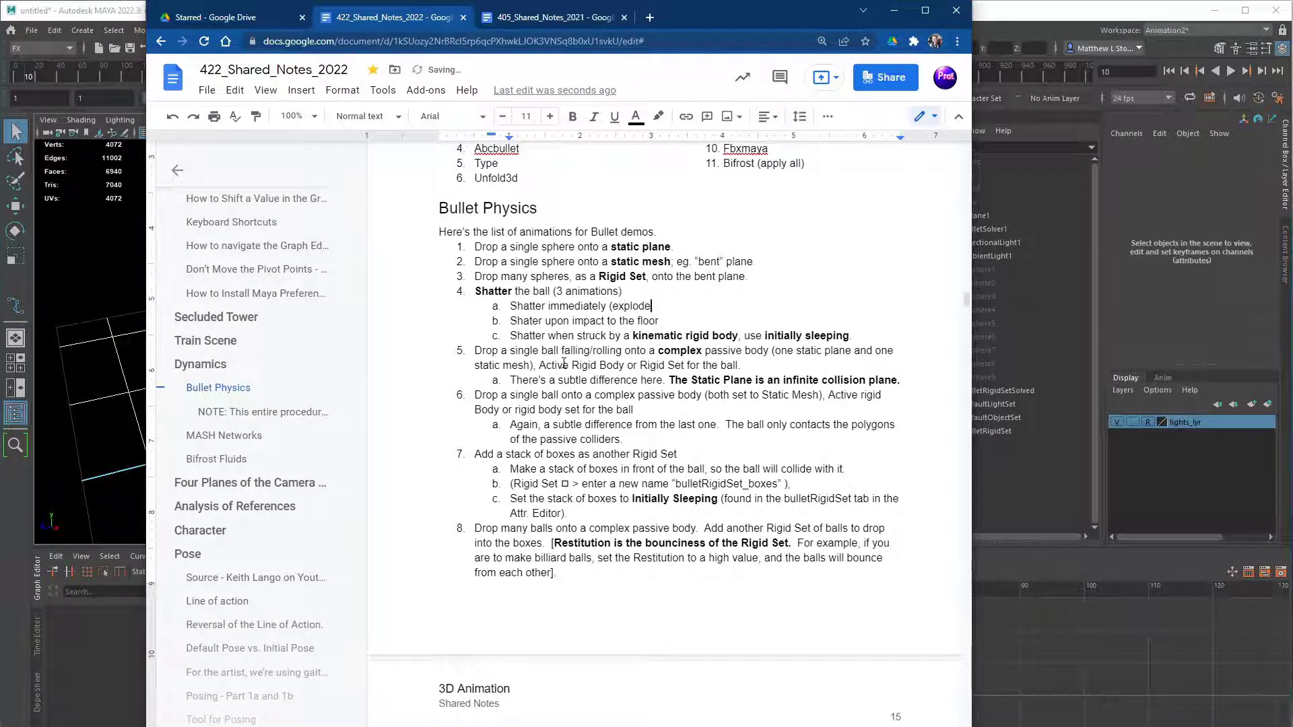
pyautogui.write(')')
pyautogui.moveTo(565, 364); pyautogui.dragTo(535, 382)
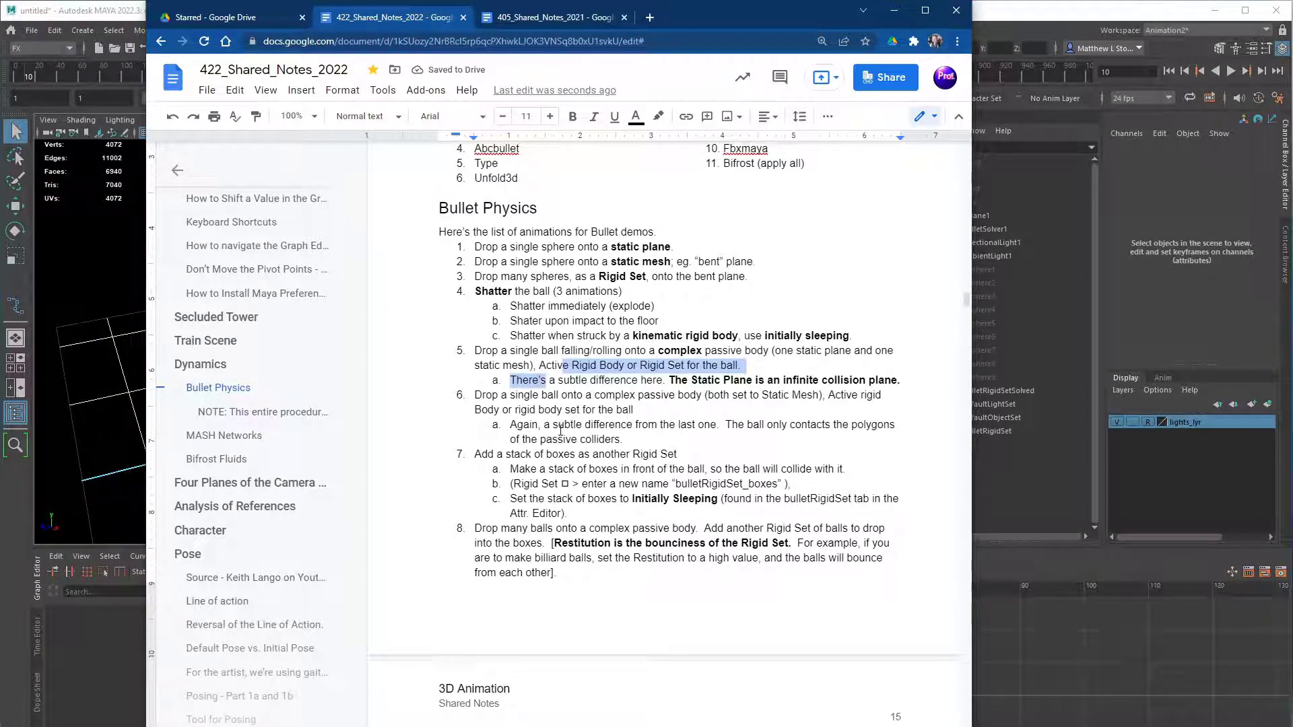
# - Switch back to Maya, select pSphere1 through pSphere9, close the bulletRigidSetInitialState window and move the Bullet palette beside Polygon Primitives
pyautogui.click(22, 532)
pyautogui.keyDown('alt'); pyautogui.moveTo(510, 303); pyautogui.dragTo(436, 277, button='right'); pyautogui.keyUp('alt')
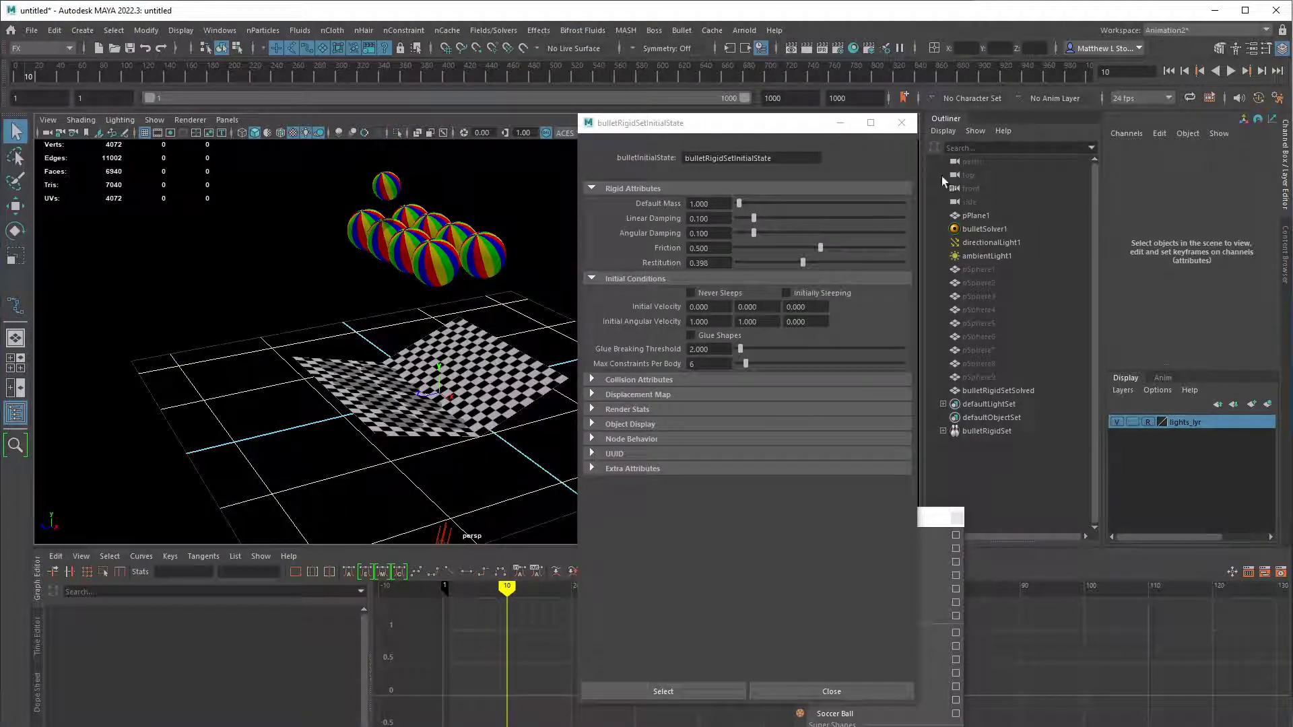
pyautogui.moveTo(976, 270); pyautogui.dragTo(989, 381)
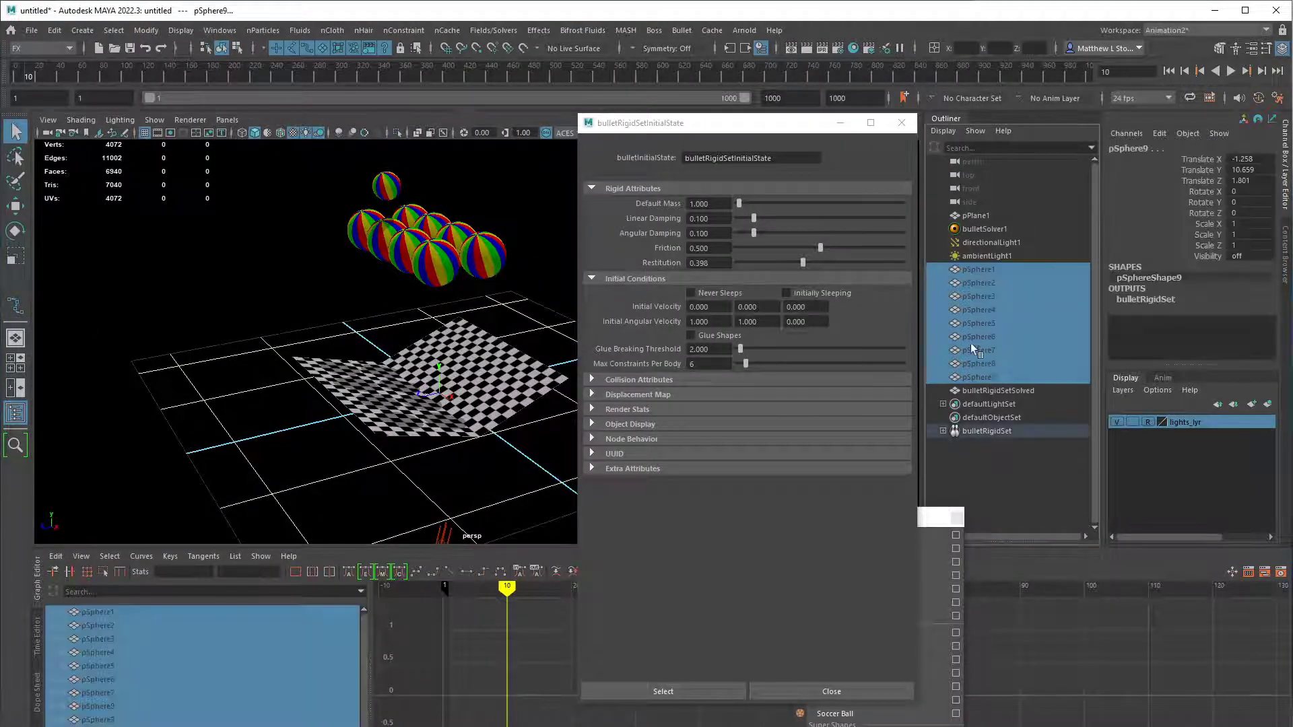
pyautogui.click(902, 123)
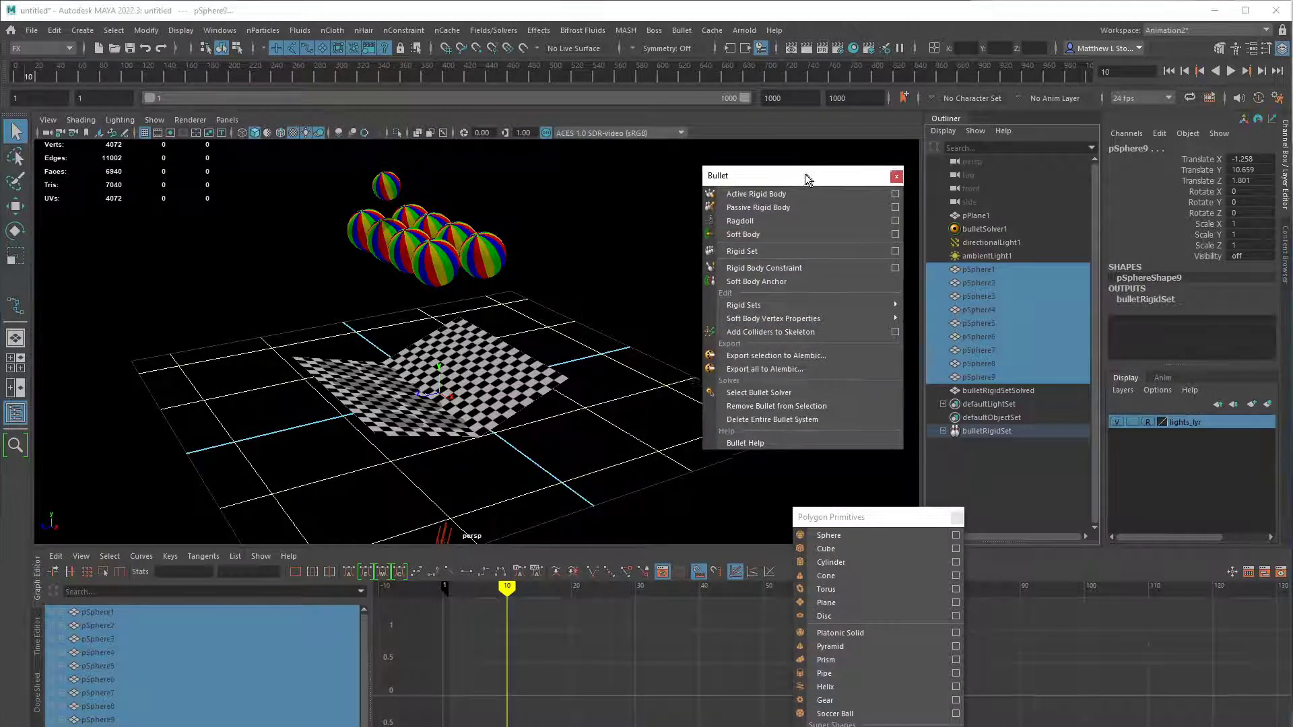
pyautogui.moveTo(805, 173); pyautogui.dragTo(696, 522)
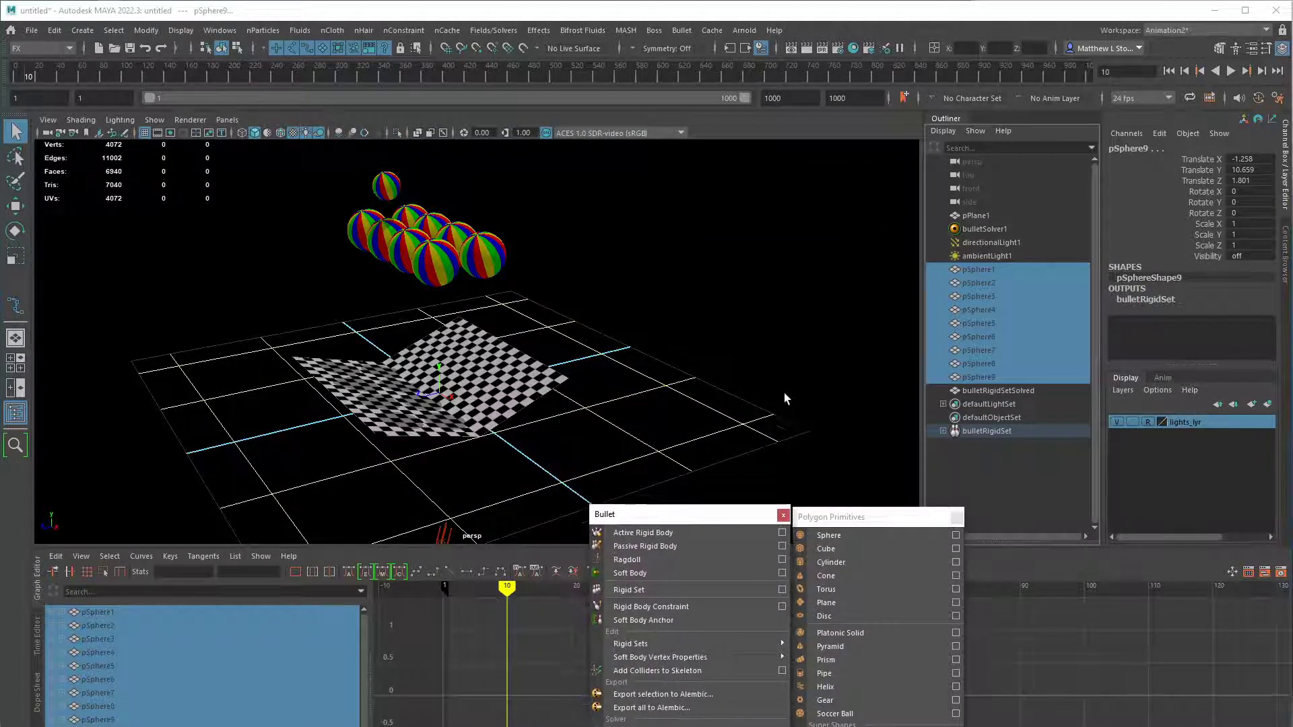
# - Switch to the 422_Shared_Notes_2022 document, highlight the Rigid Set item of the Bullet Physics list and return to Maya
pyautogui.hotkey('alt', 'Tab')
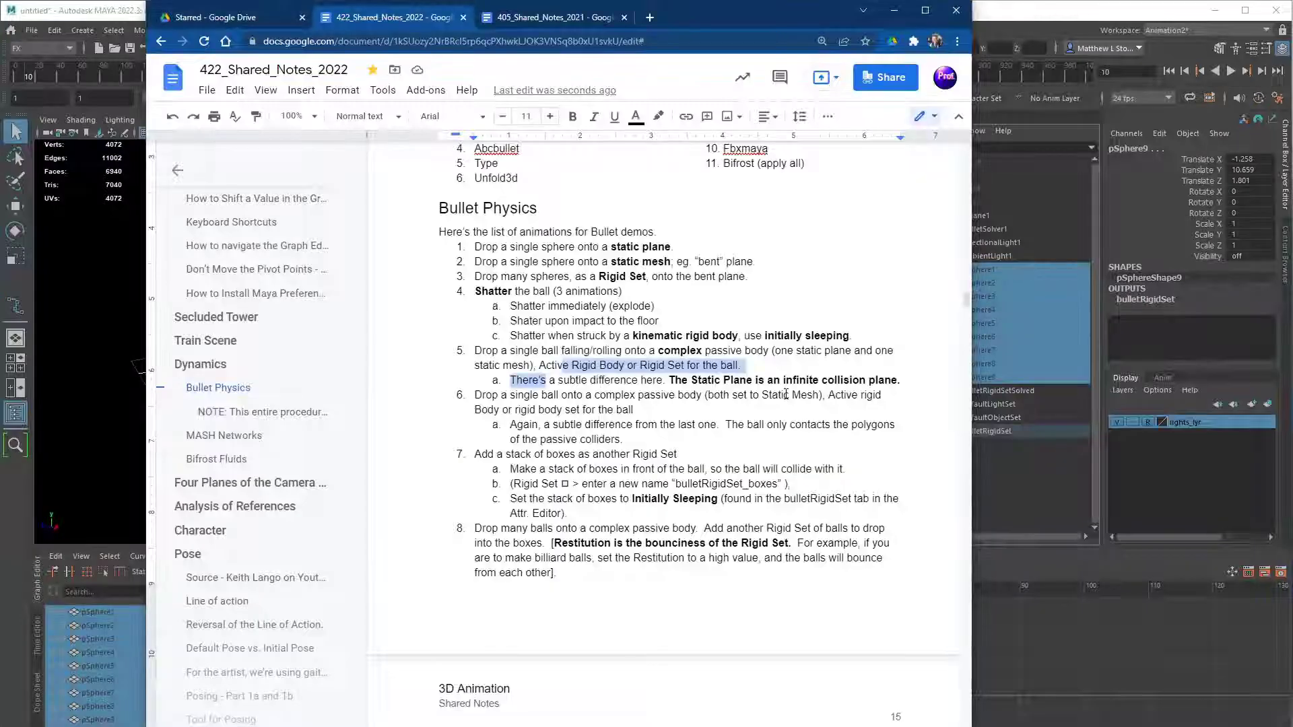
pyautogui.click(484, 275)
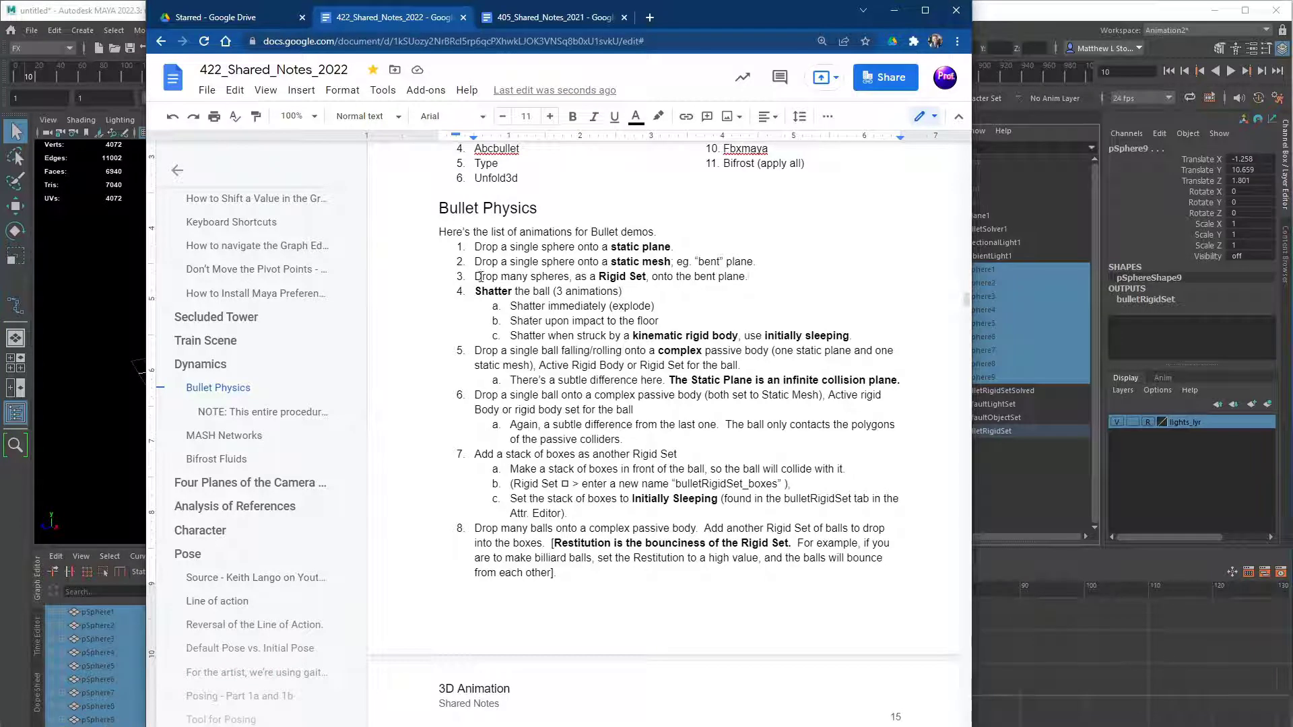
pyautogui.moveTo(476, 277); pyautogui.dragTo(759, 276)
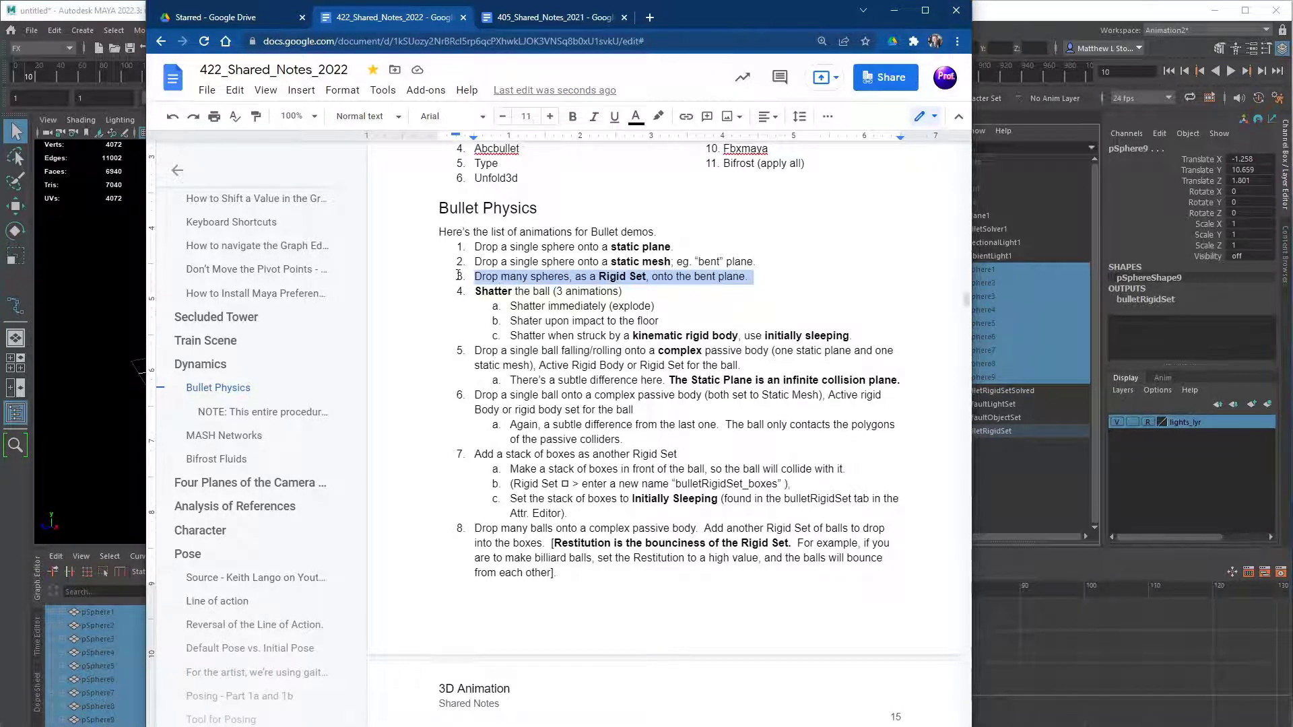
pyautogui.hotkey('alt', 'Tab')
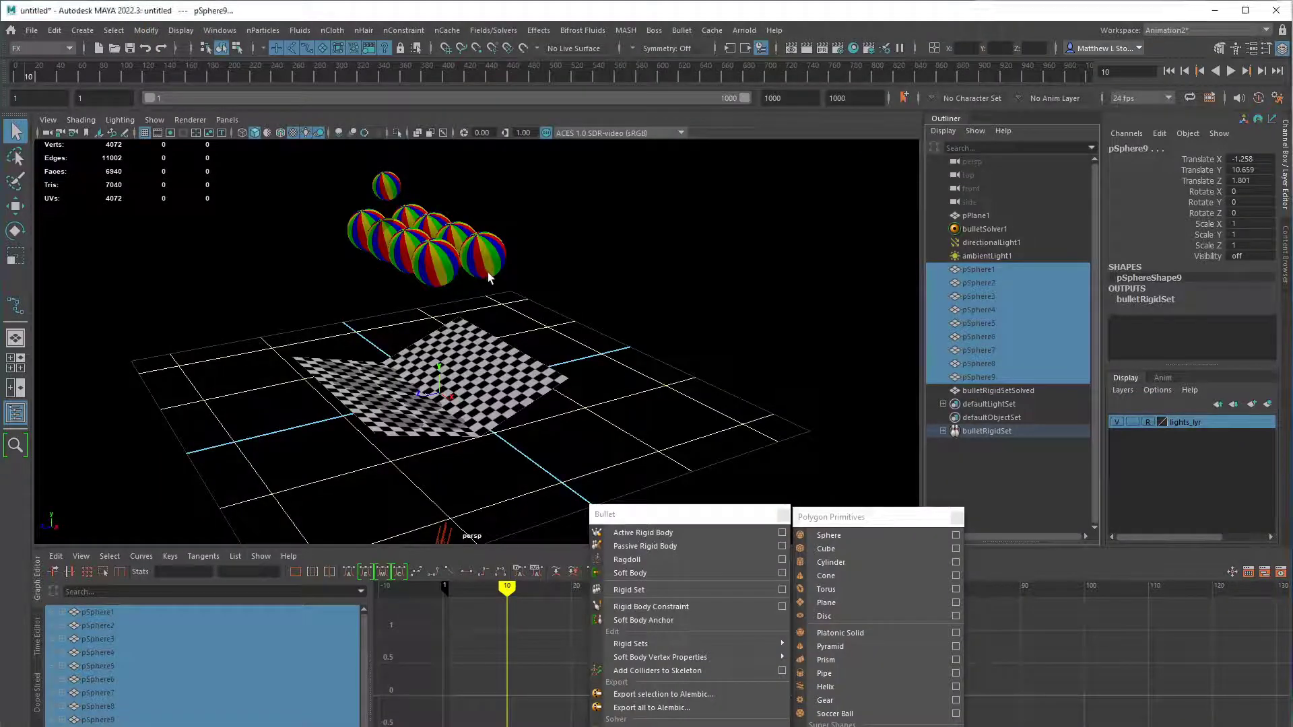
# - Start saving the scene under a new name and set the project to the ONLINE_LIVE\422 folder
pyautogui.hotkey('ctrl', 'shift', 's')
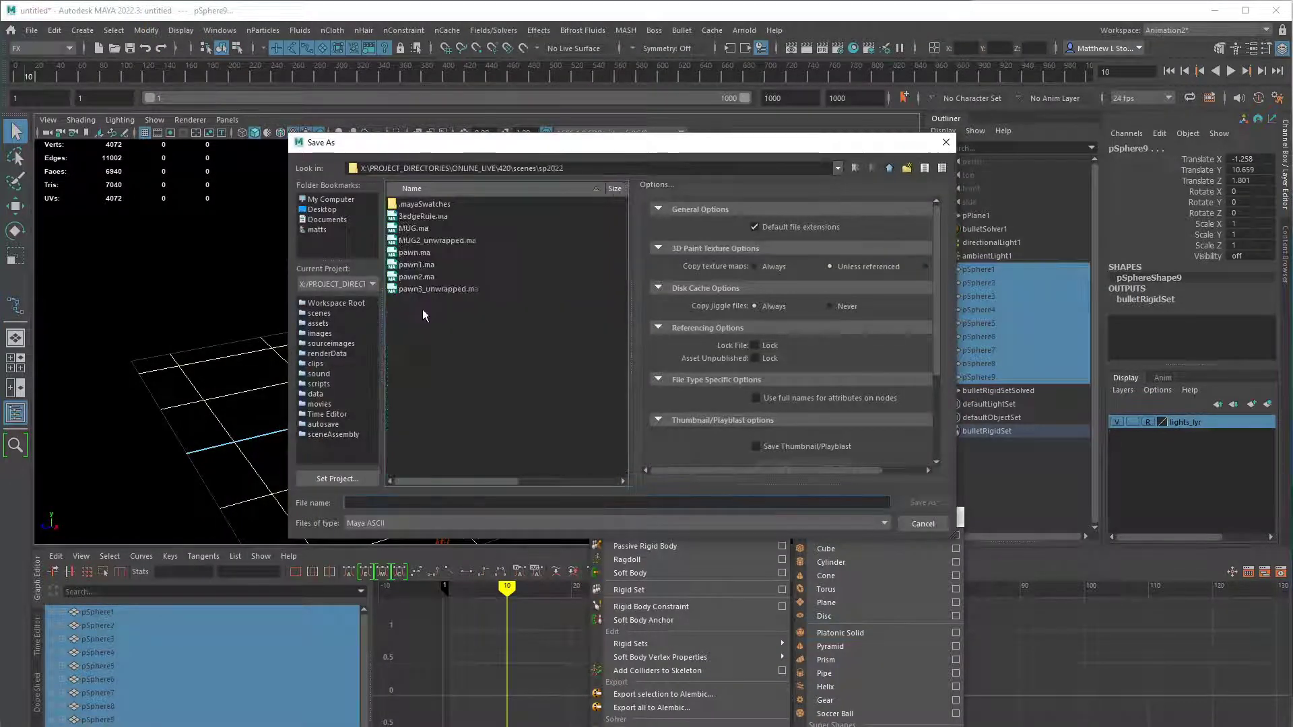
pyautogui.click(406, 502)
pyautogui.write('bu')
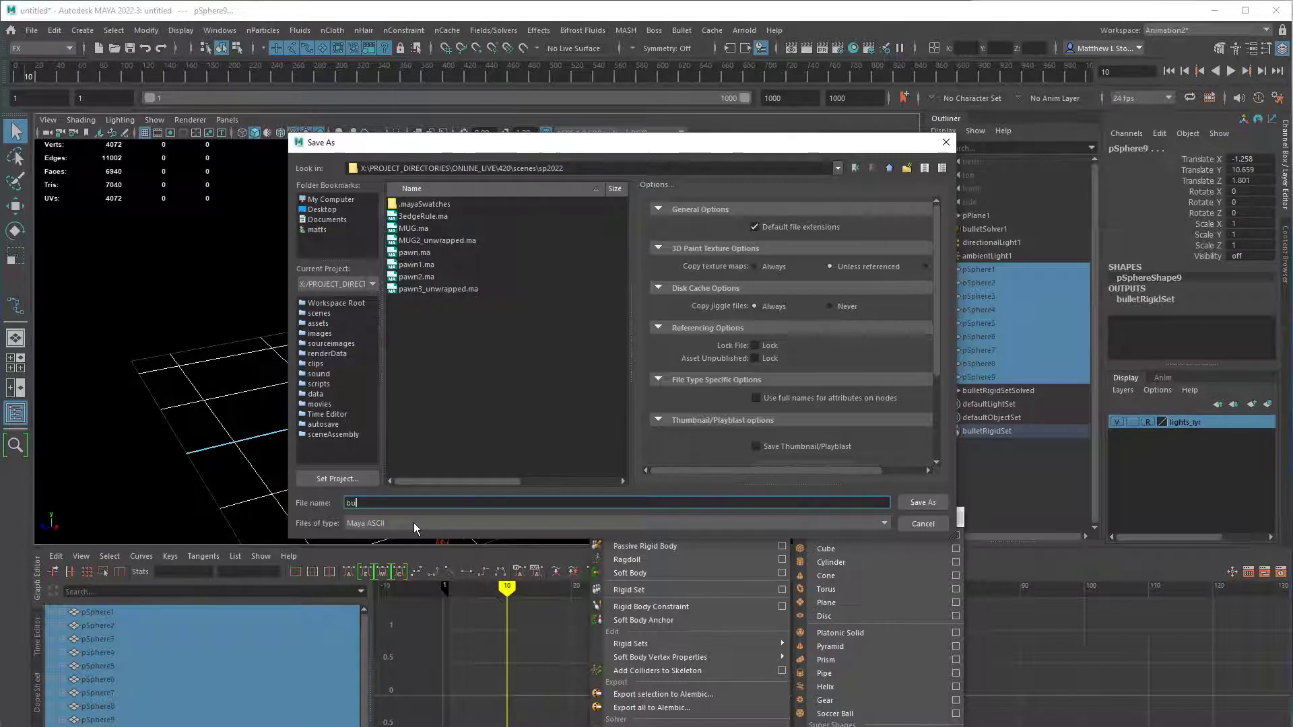
pyautogui.write('llet')
pyautogui.click(337, 478)
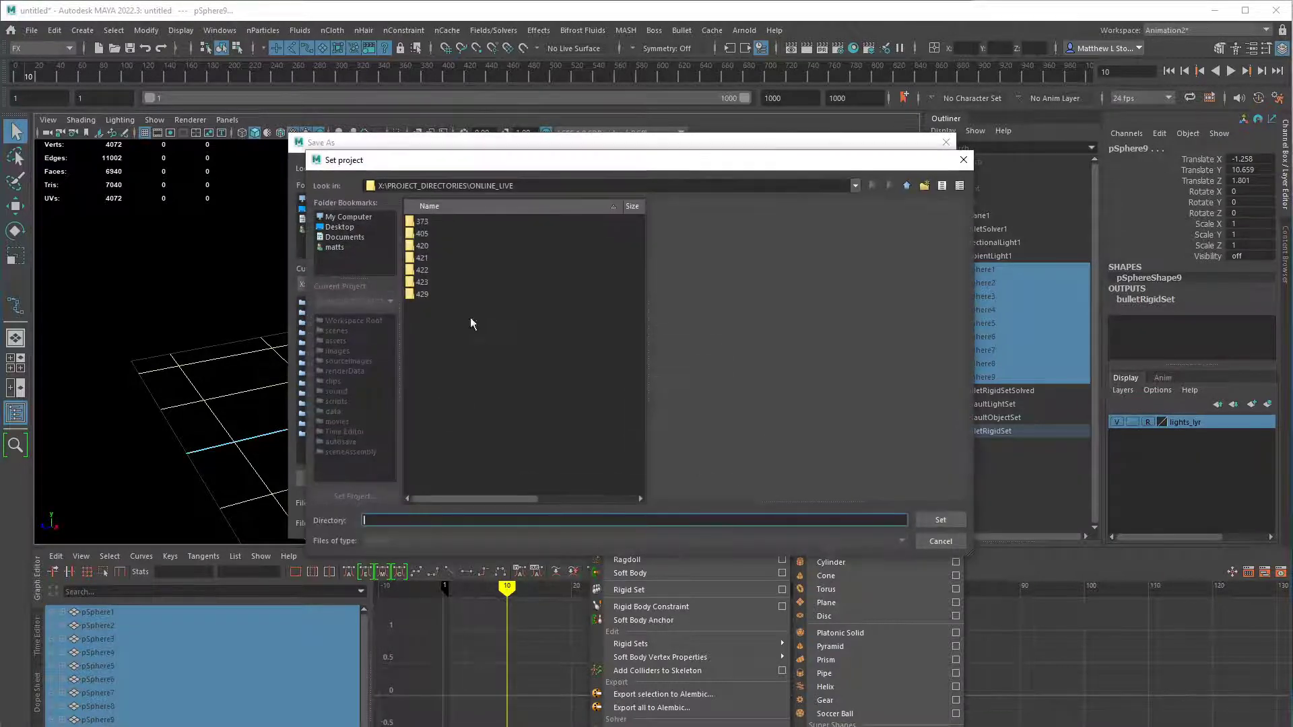
pyautogui.click(416, 259)
pyautogui.click(430, 270)
pyautogui.click(929, 520)
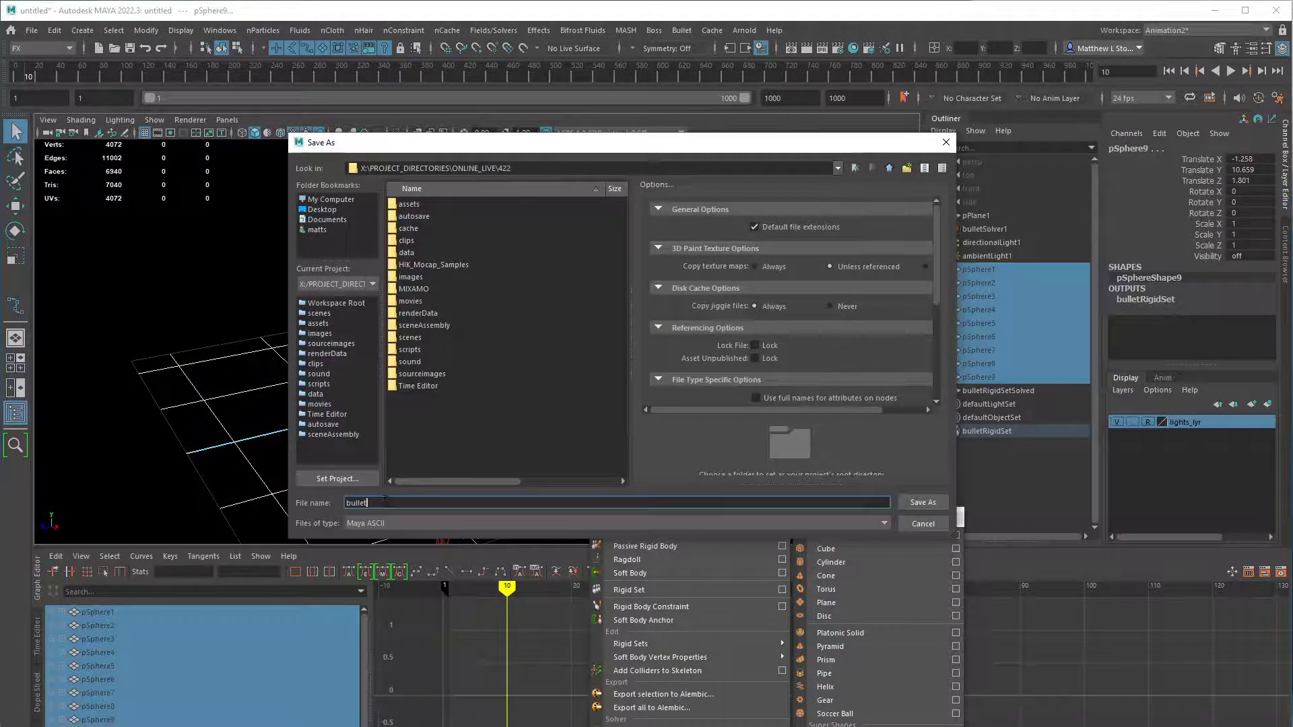
# - Name the scene bullet_rigid_set_03_v01, checking the numbering against the shared notes, and save it in the 422 folder
pyautogui.write('bullet_03')
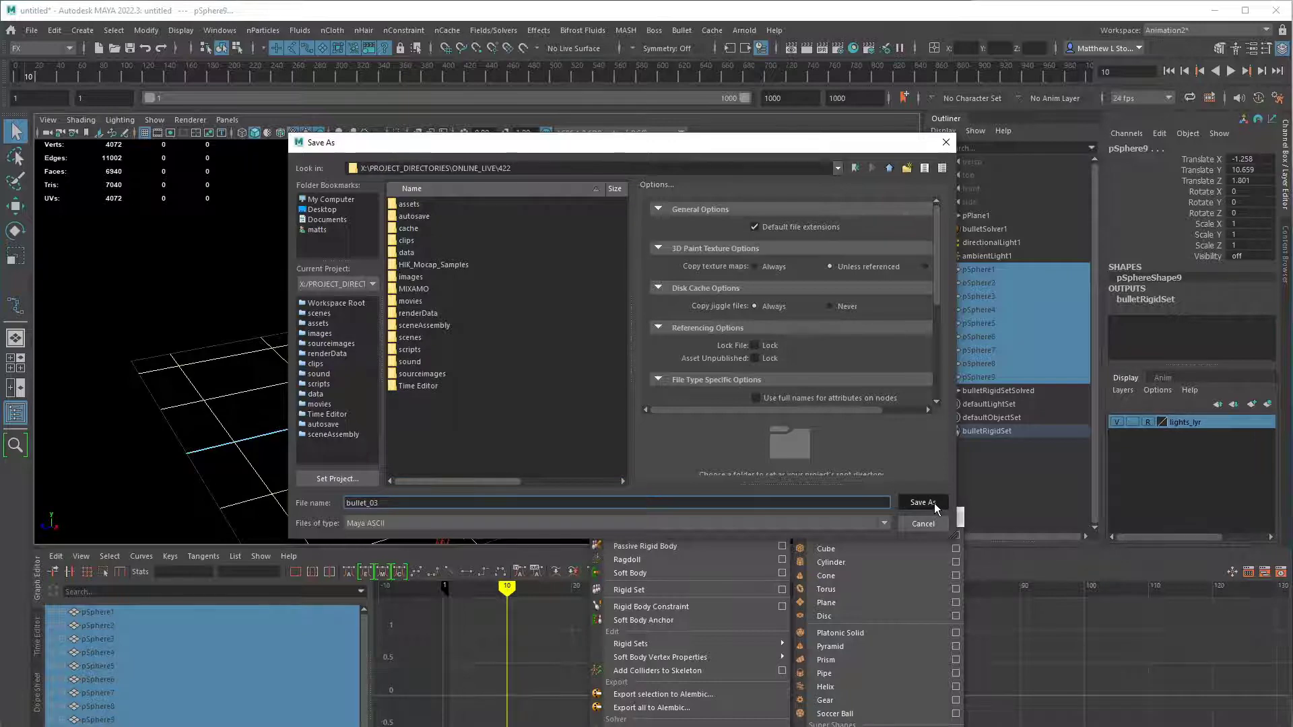
pyautogui.hotkey('alt', 'Tab')
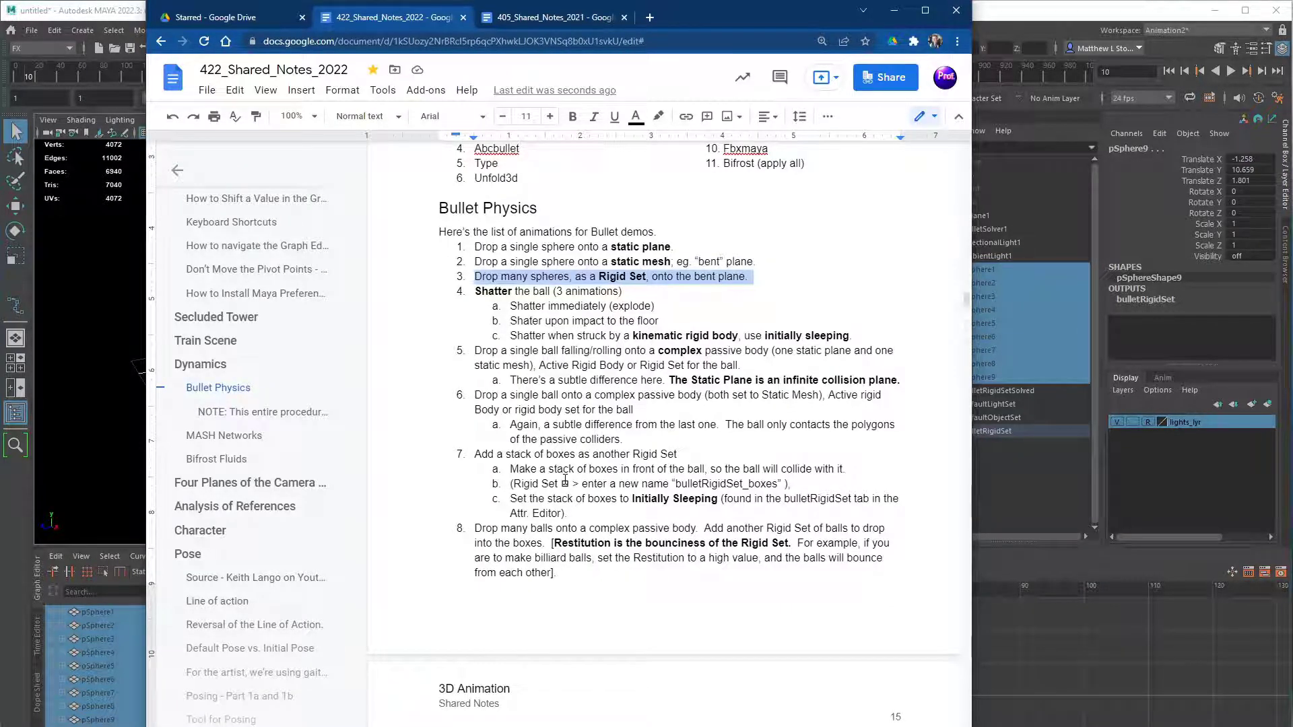
pyautogui.hotkey('alt', 'Tab')
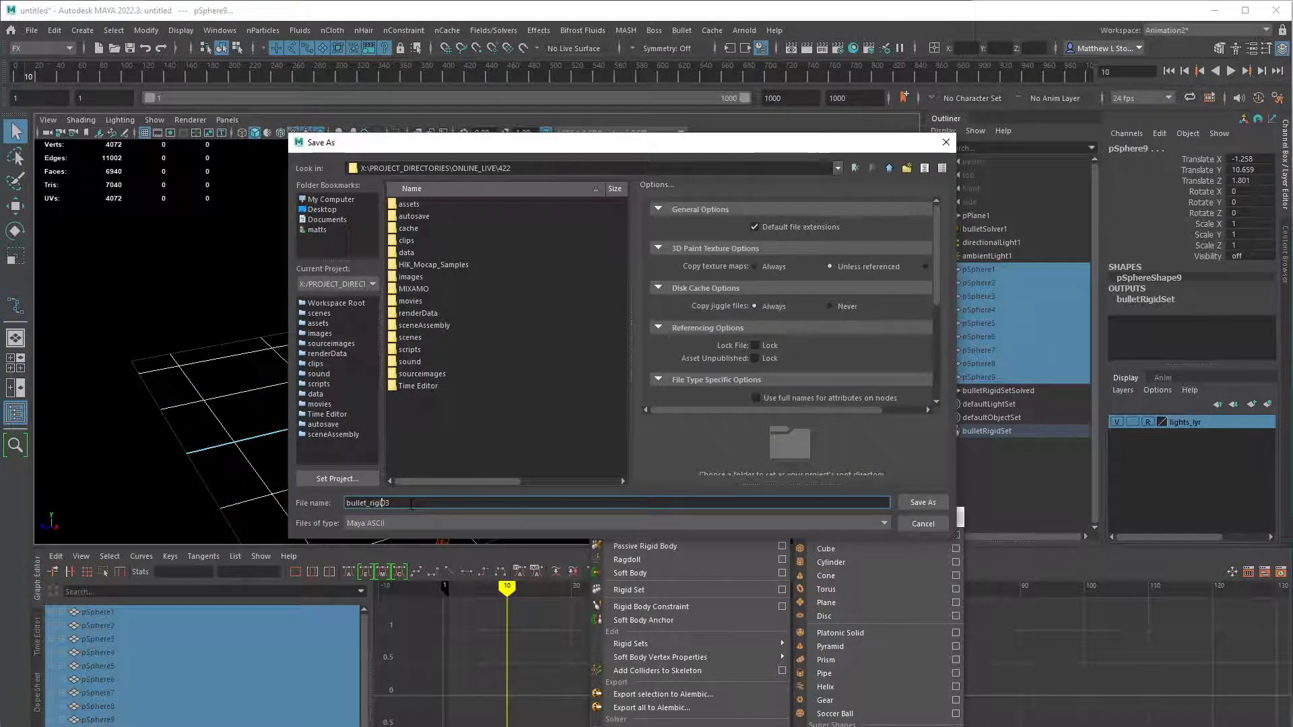
pyautogui.write('d_set_')
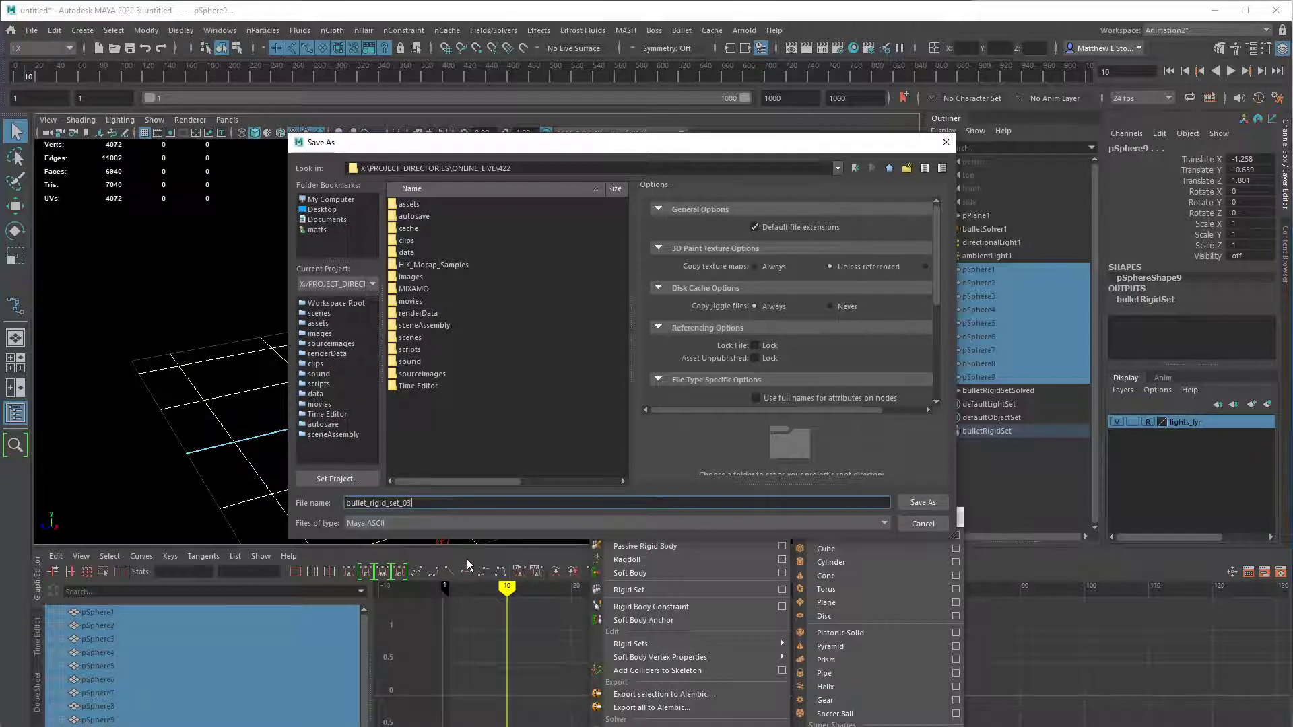
pyautogui.write('_v01')
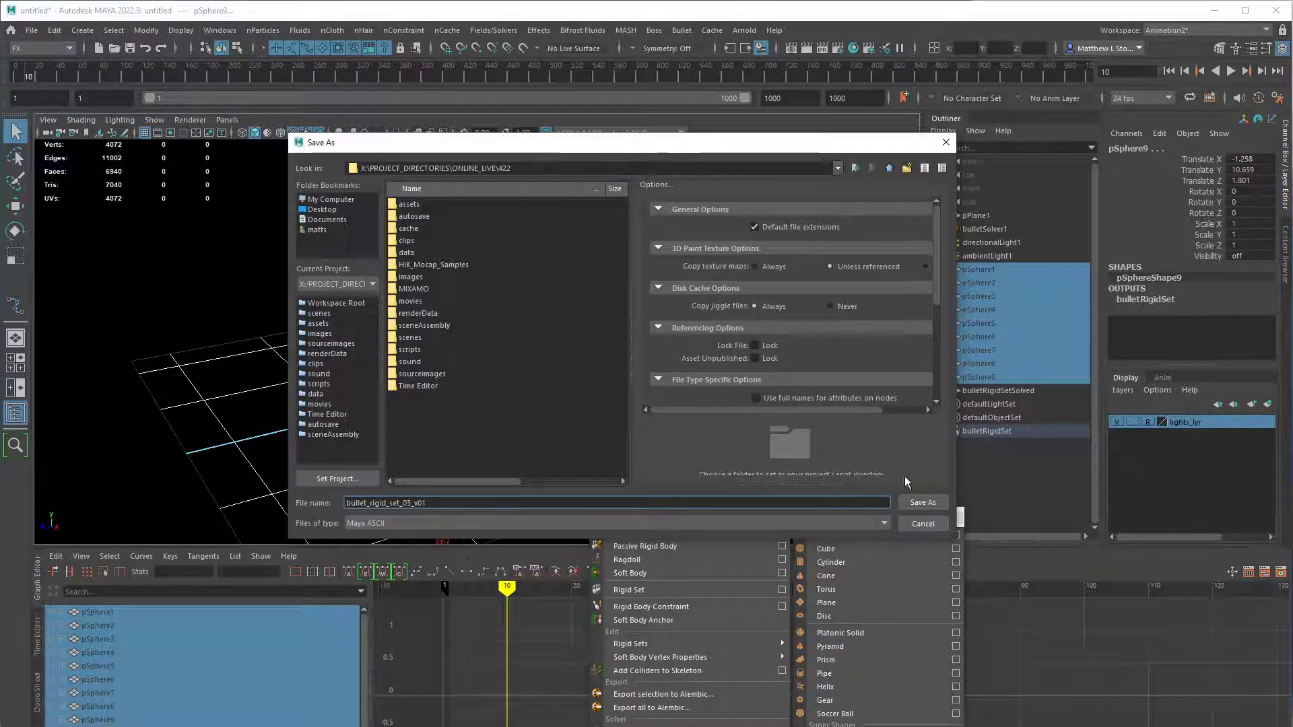
pyautogui.click(934, 506)
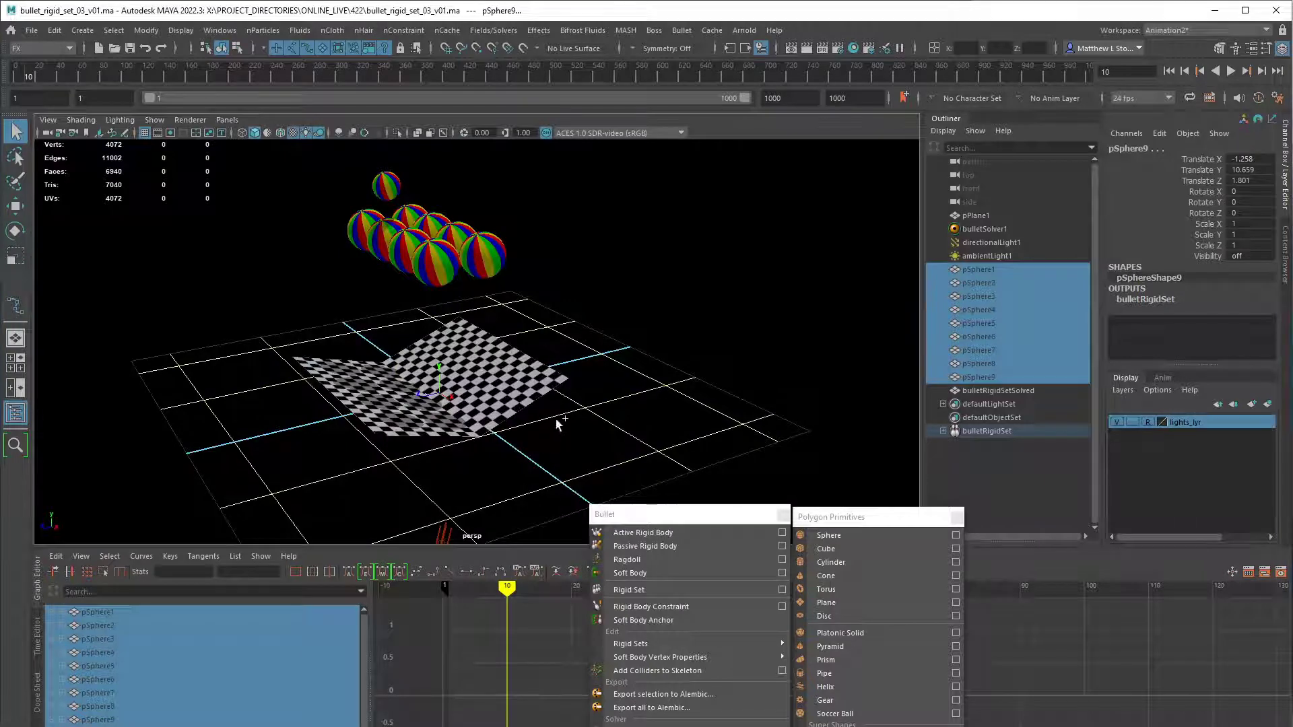
# - Start another save of the scene and create a folder named BULLET inside scenes\SP2022 as its location
pyautogui.hotkey('ctrl', 'shift', 's')
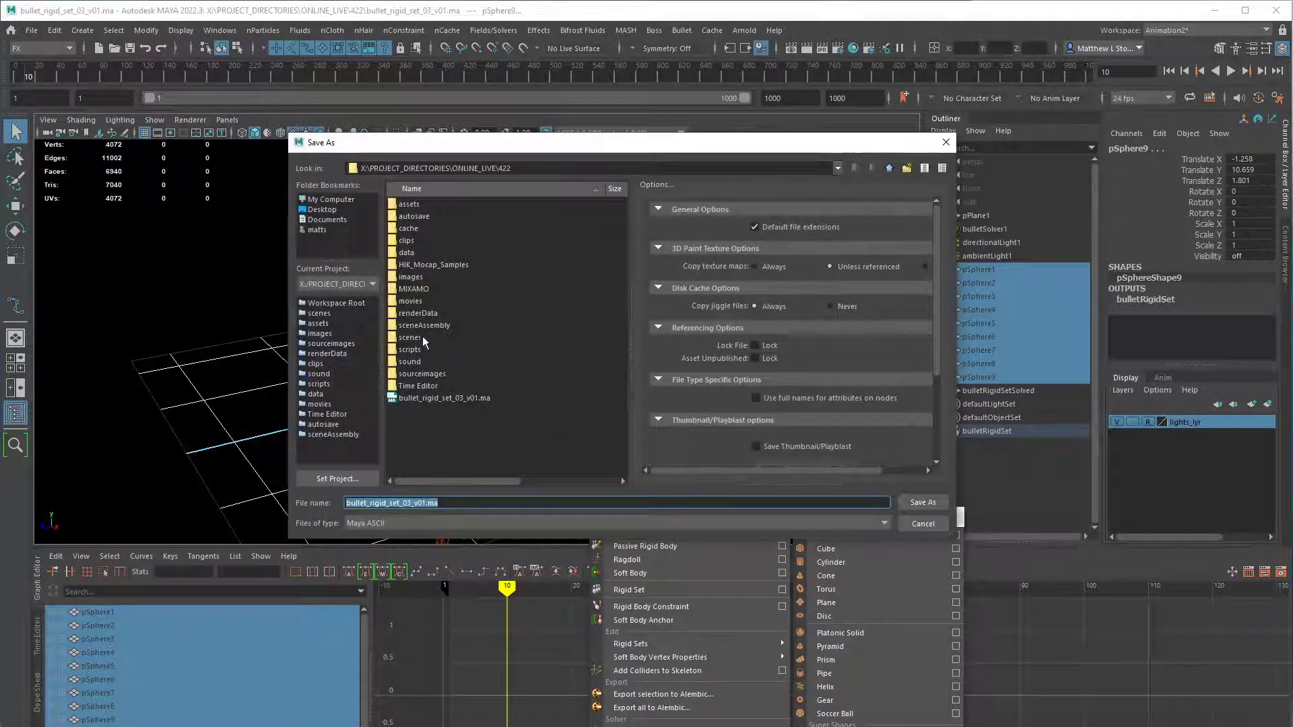
pyautogui.doubleClick(422, 337)
pyautogui.click(422, 337)
pyautogui.doubleClick(425, 240)
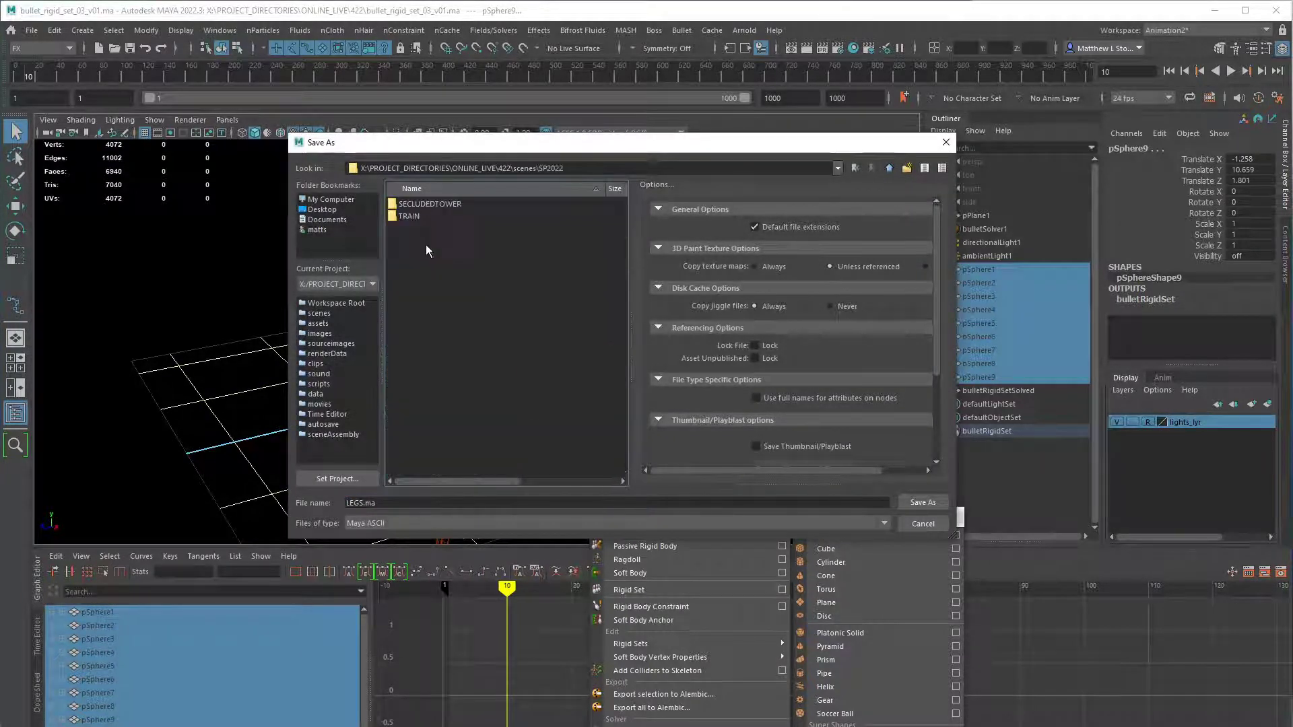
pyautogui.click(907, 169)
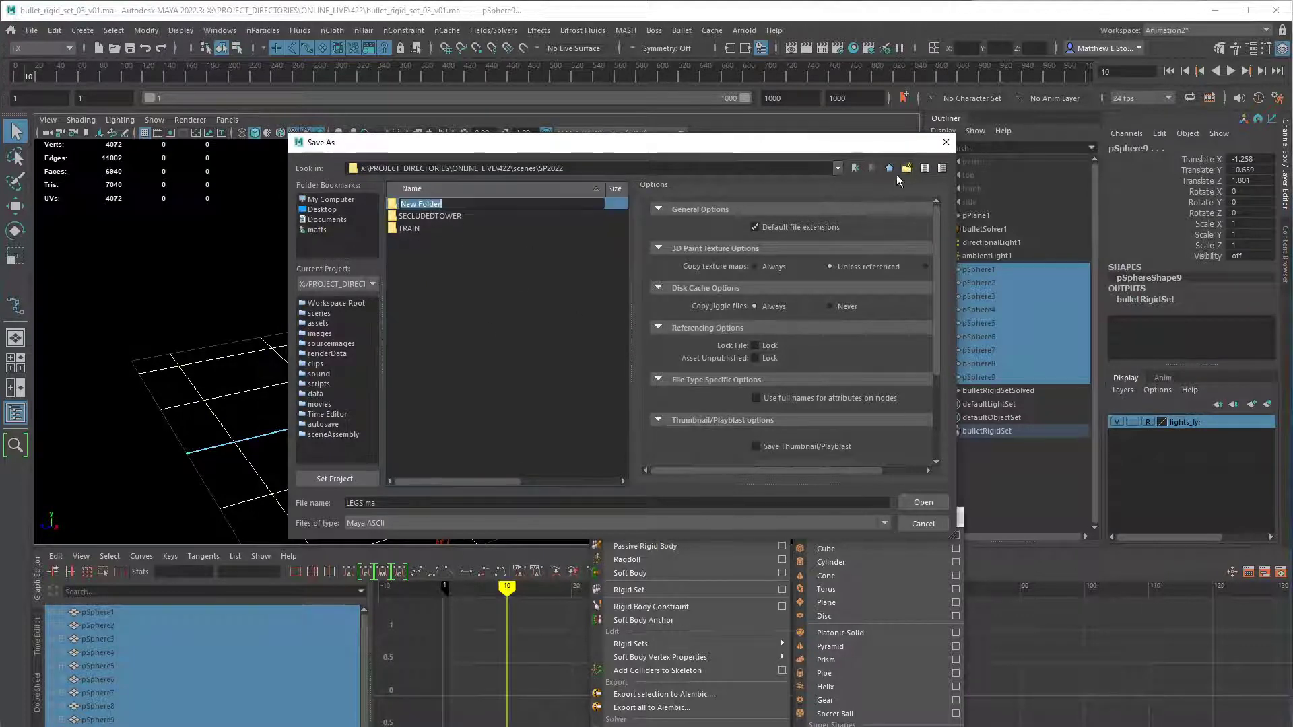
pyautogui.write('BULLET')
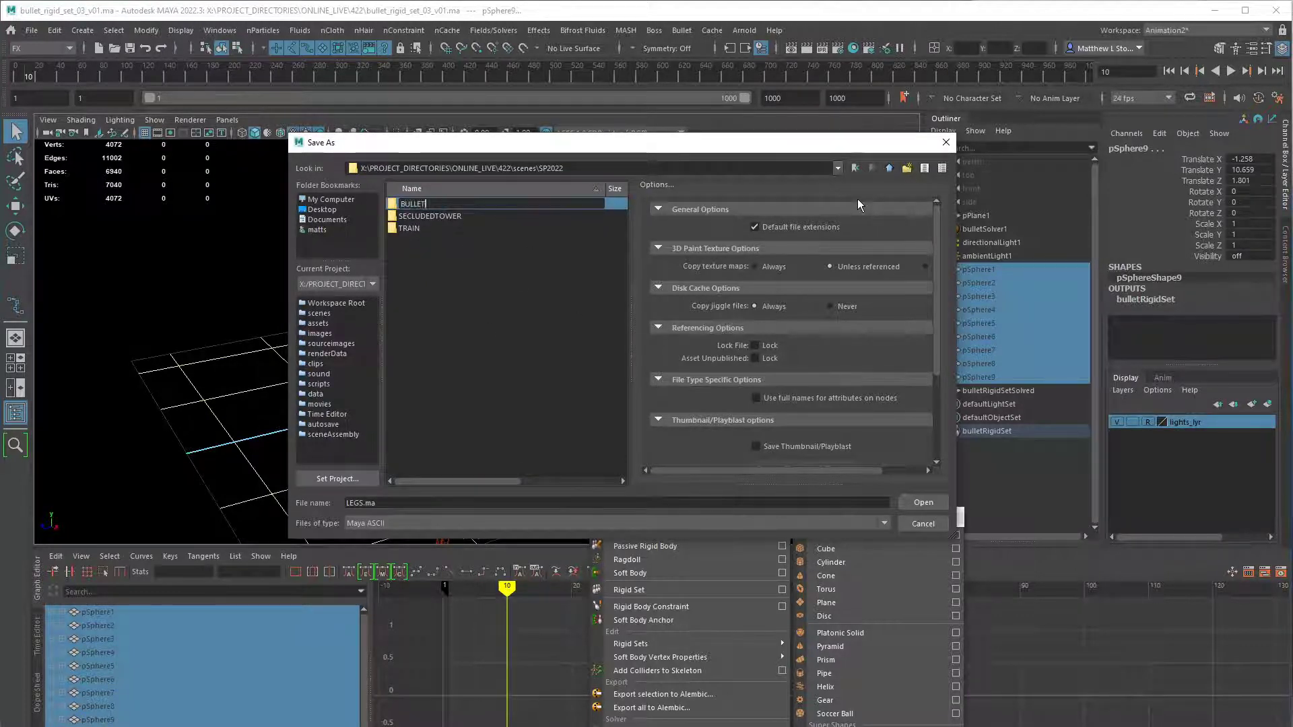
pyautogui.press('Return')
pyautogui.press('Return')
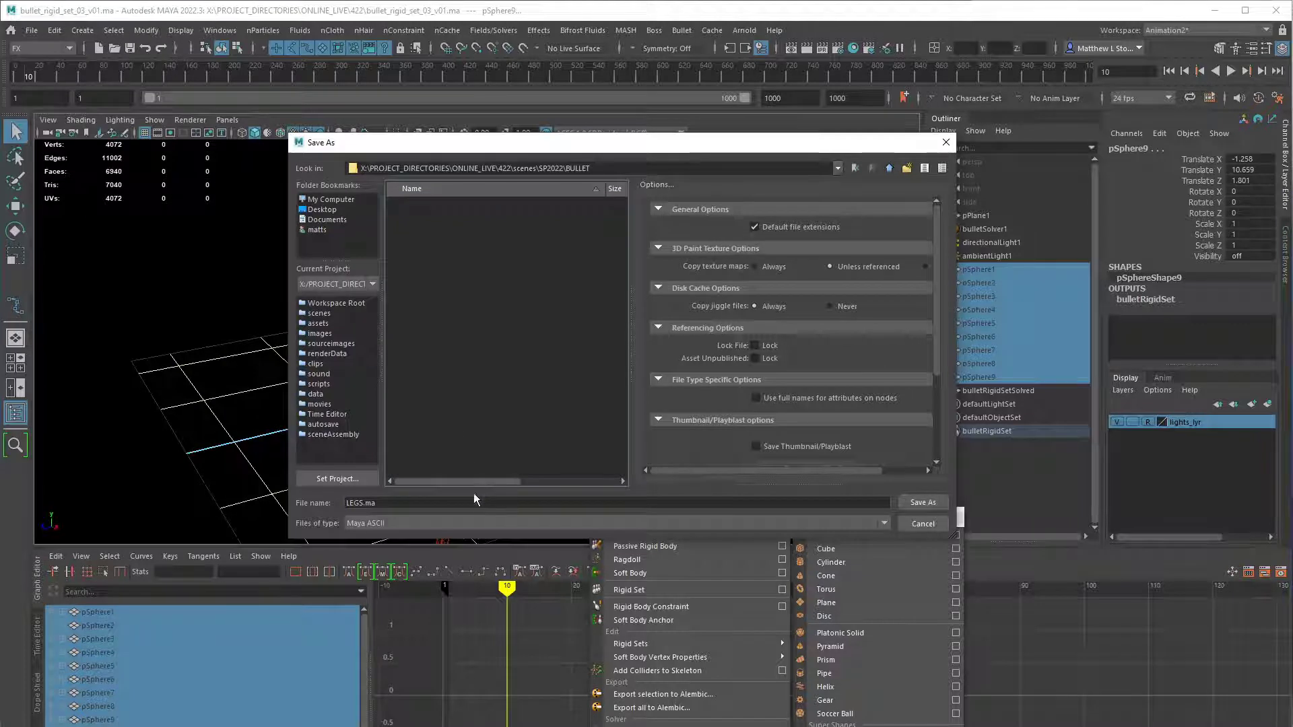
# - Save the scene as bullet_rigid_set_03_v01 in the BULLET folder
pyautogui.write('op a single sphere onto a static mesh: eg. "bent" plane. Drop many spheres, as a Rigid Set, onto the bent plane. Shatter the ball (3 animations) Shatter immed')
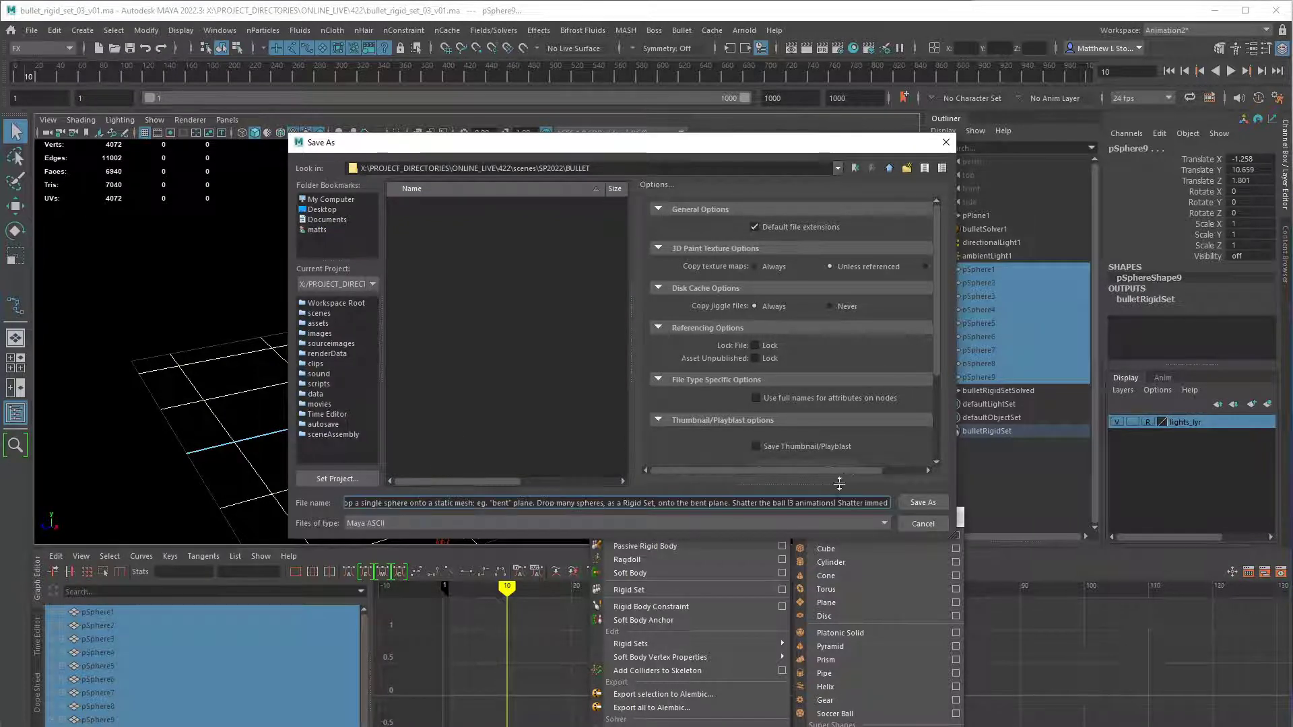
pyautogui.hotkey('ctrl', 'z')
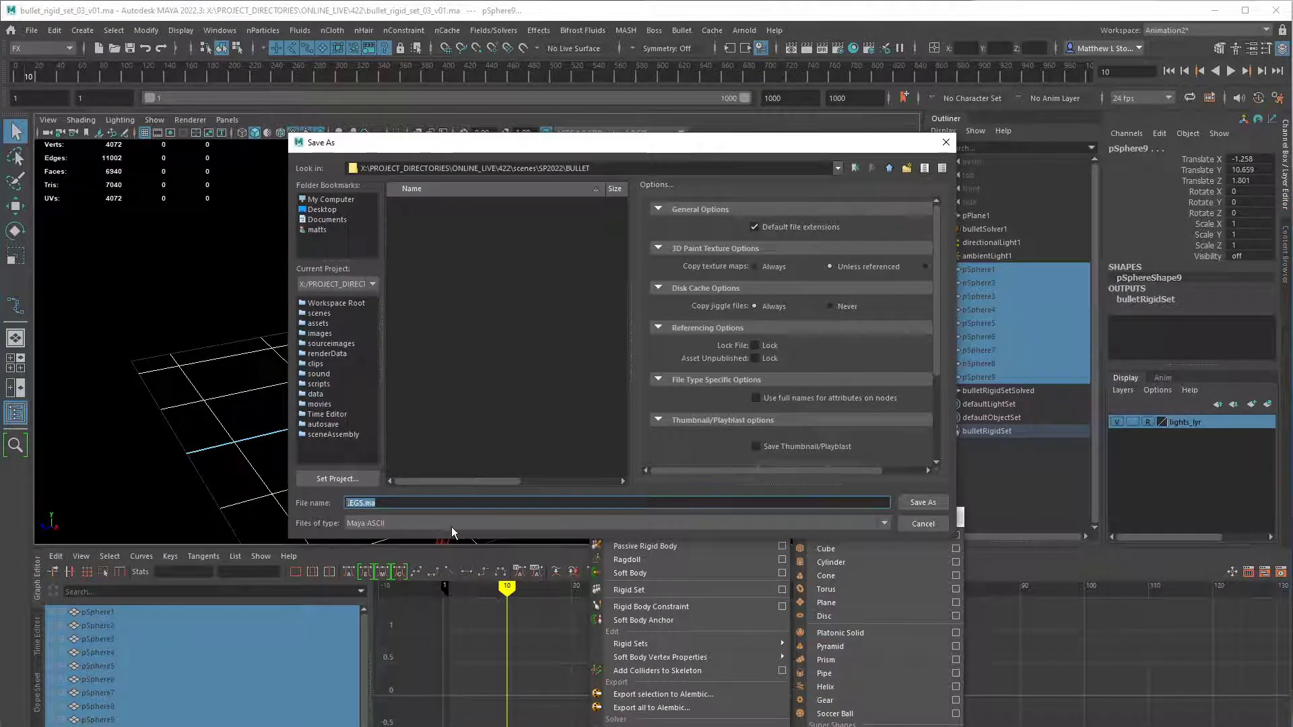
pyautogui.press('BackSpace')
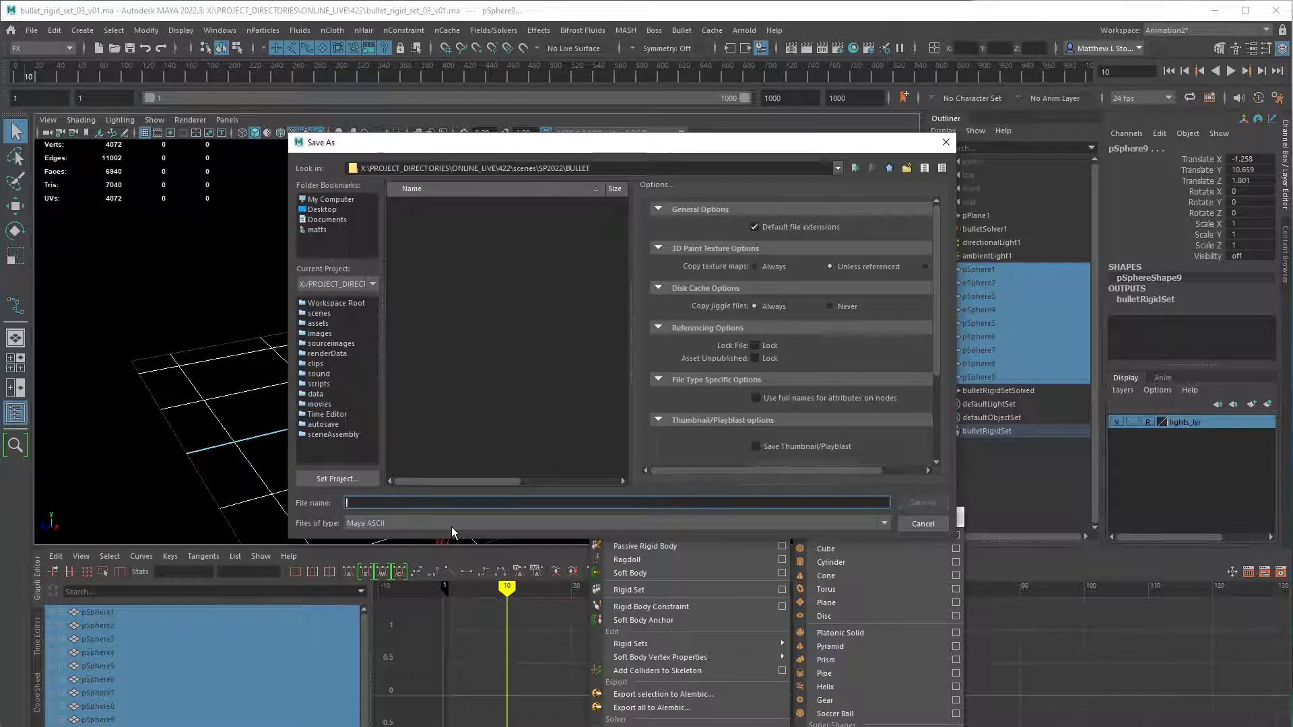
pyautogui.write('bullet_')
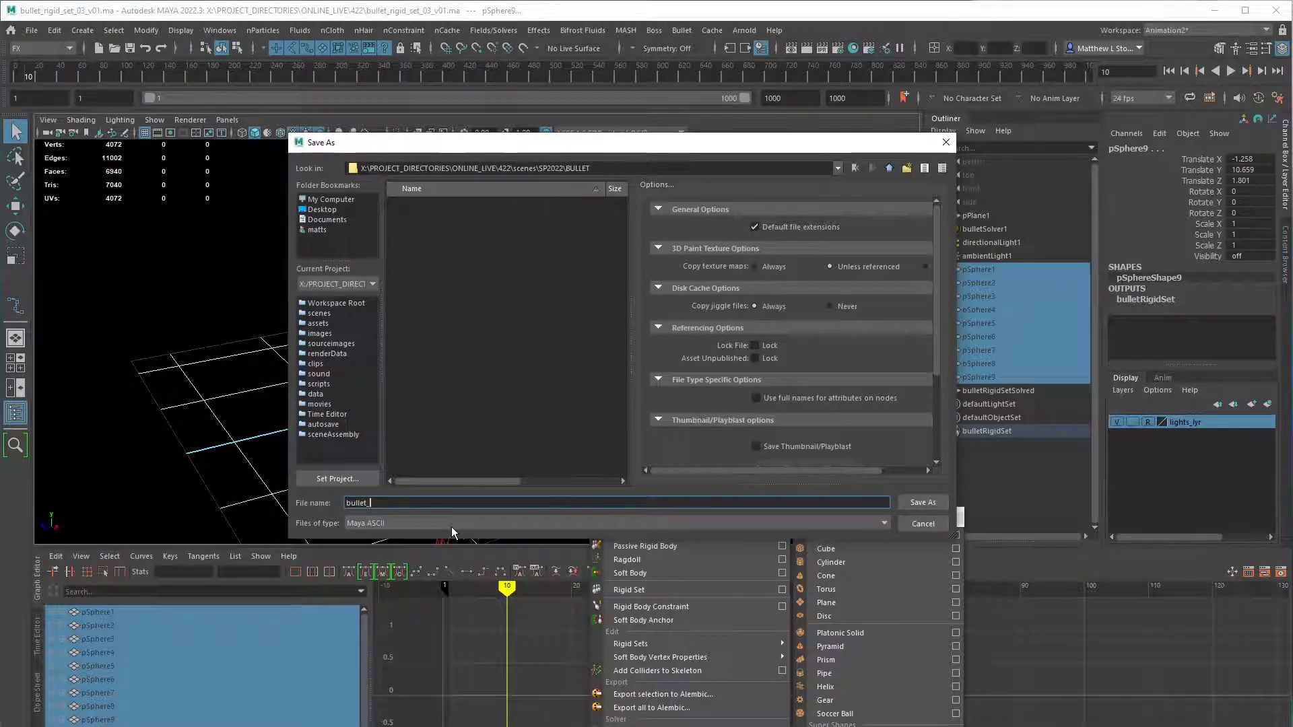
pyautogui.write('rigid_set')
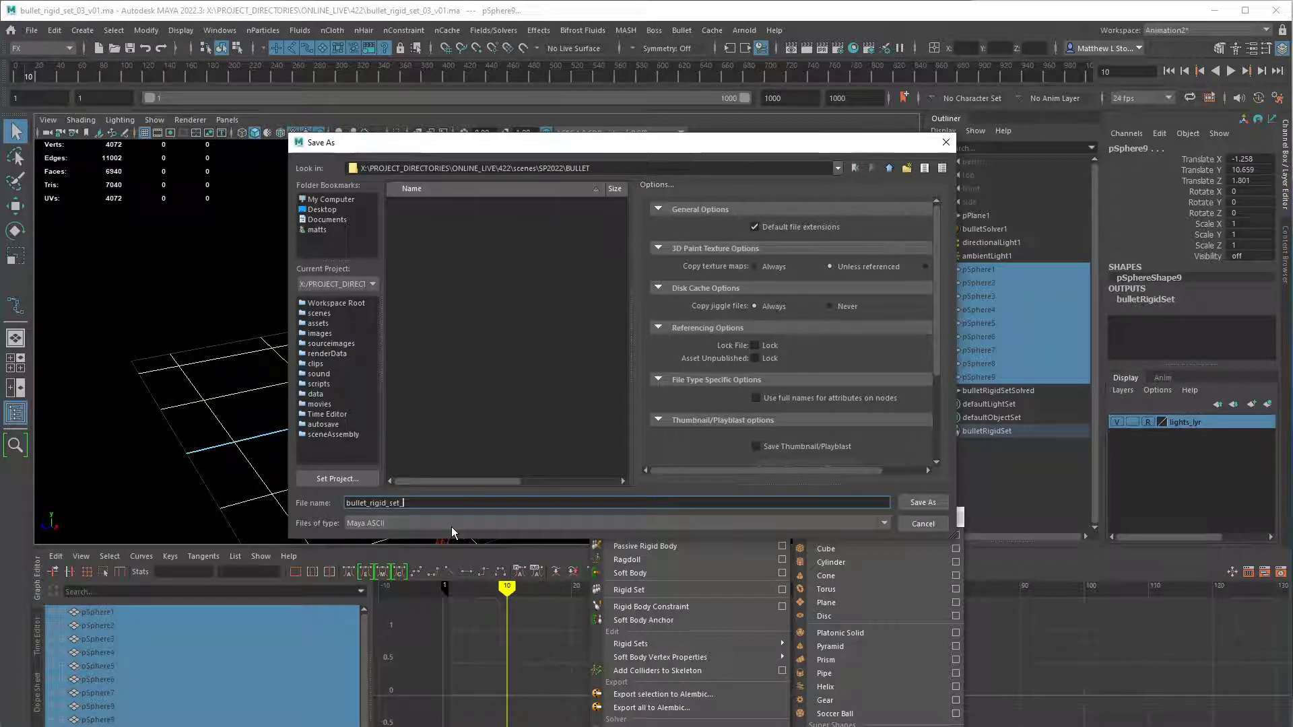
pyautogui.write('_03_v01')
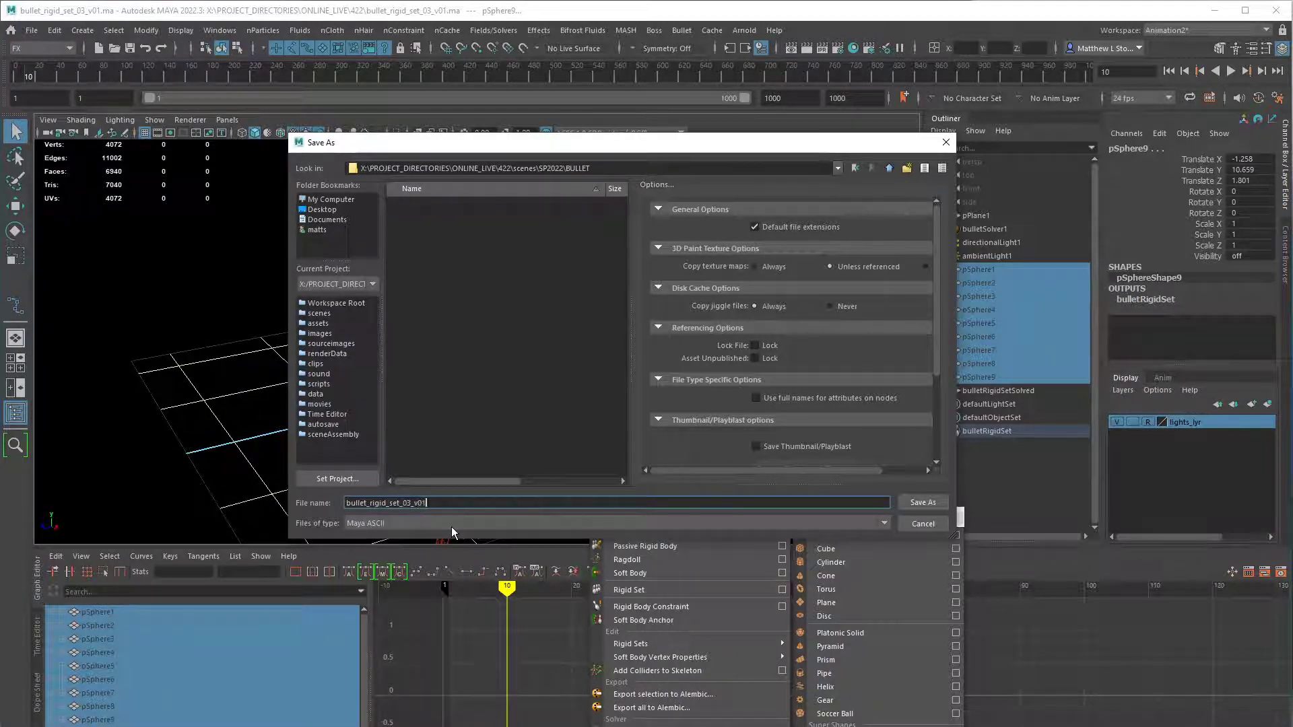
pyautogui.click(923, 503)
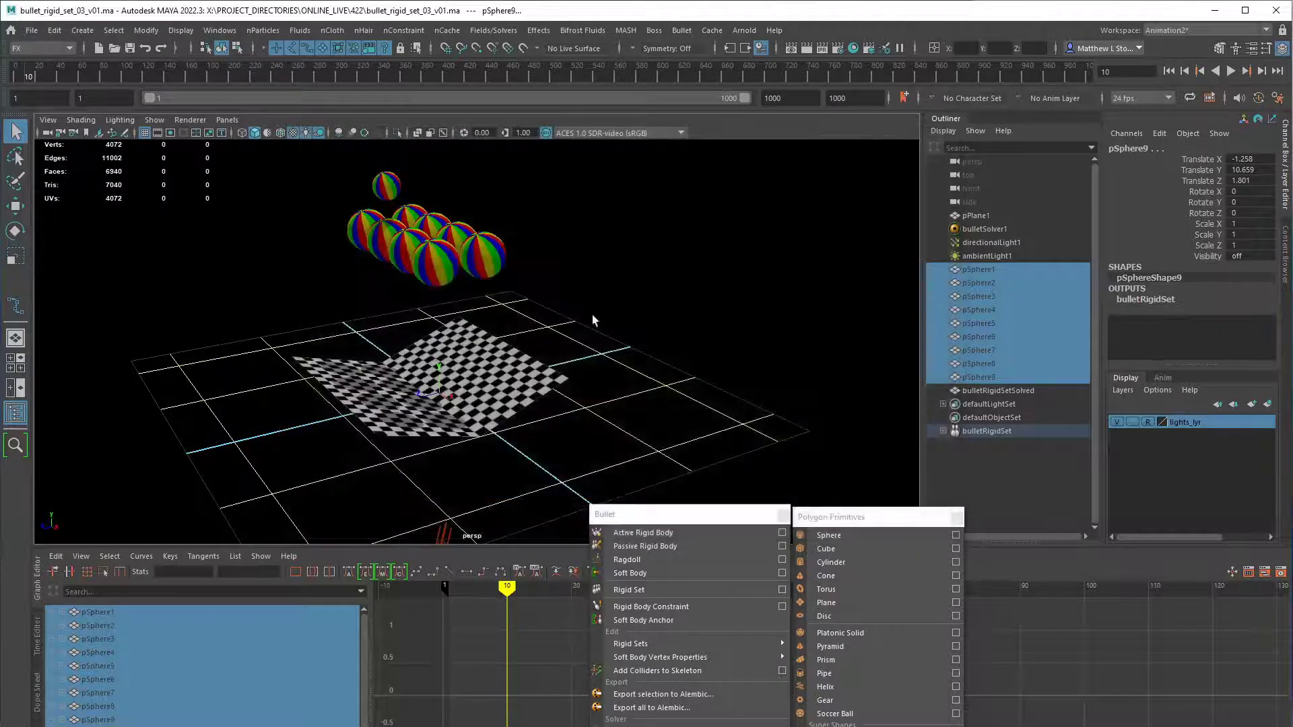
# - Move the Bullet palette up into the perspective viewport, beside the beach balls
pyautogui.keyDown('alt'); pyautogui.moveTo(606, 351); pyautogui.dragTo(672, 355); pyautogui.keyUp('alt')
pyautogui.scroll(2, 673, 355)
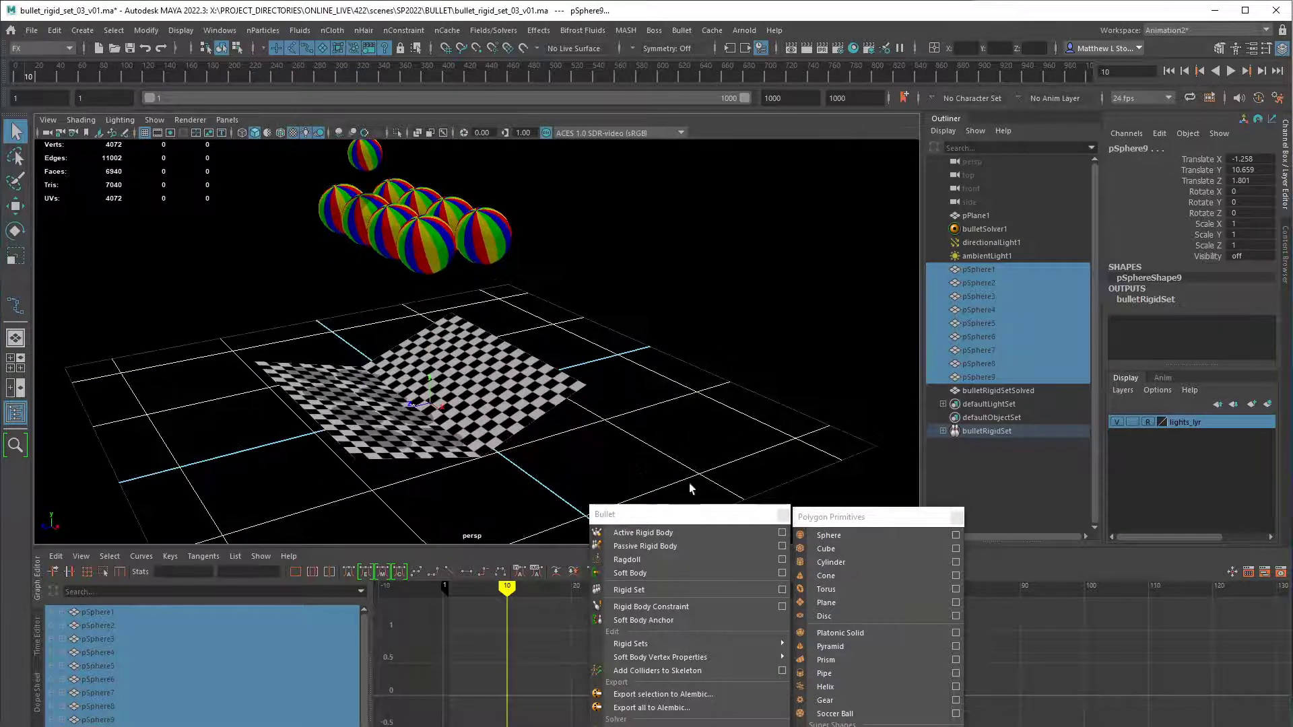
pyautogui.moveTo(692, 519); pyautogui.dragTo(724, 242)
pyautogui.keyDown('alt'); pyautogui.moveTo(593, 275); pyautogui.dragTo(565, 281, button='right'); pyautogui.keyUp('alt')
pyautogui.moveTo(685, 239); pyautogui.dragTo(689, 216)
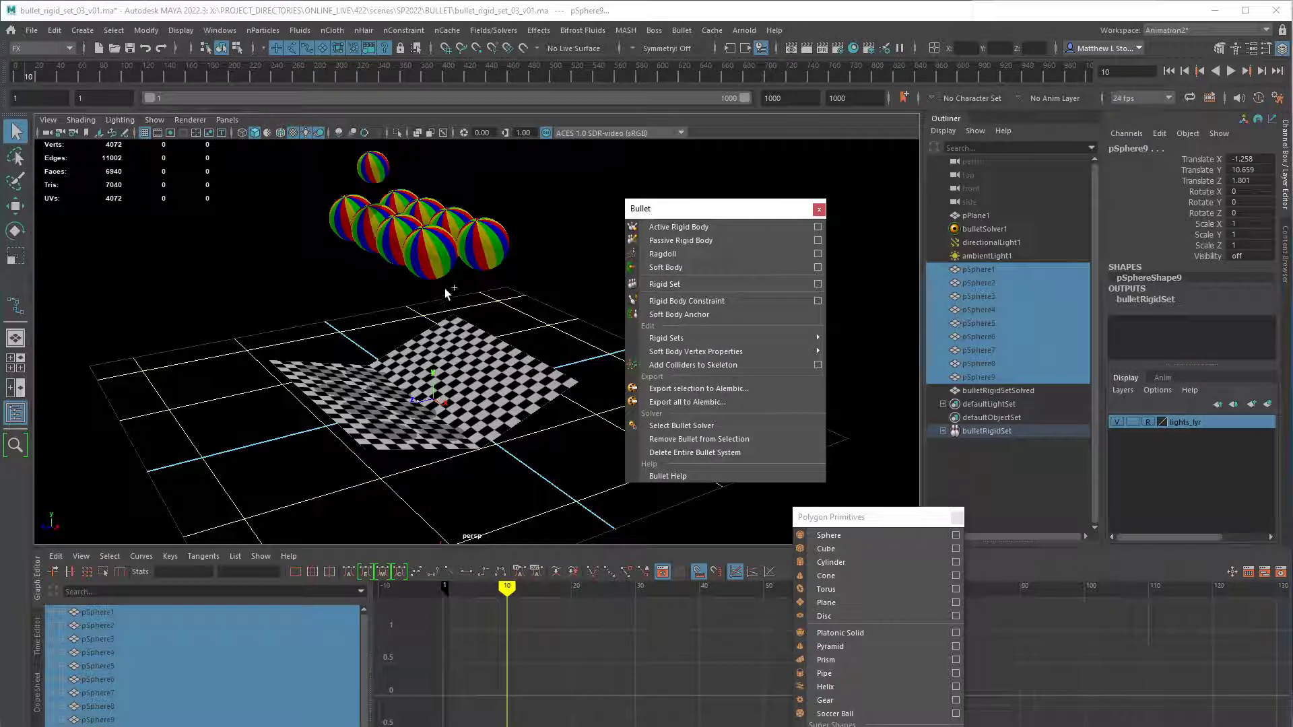
pyautogui.hotkey('ctrl', 'shift', 's')
pyautogui.click(950, 144)
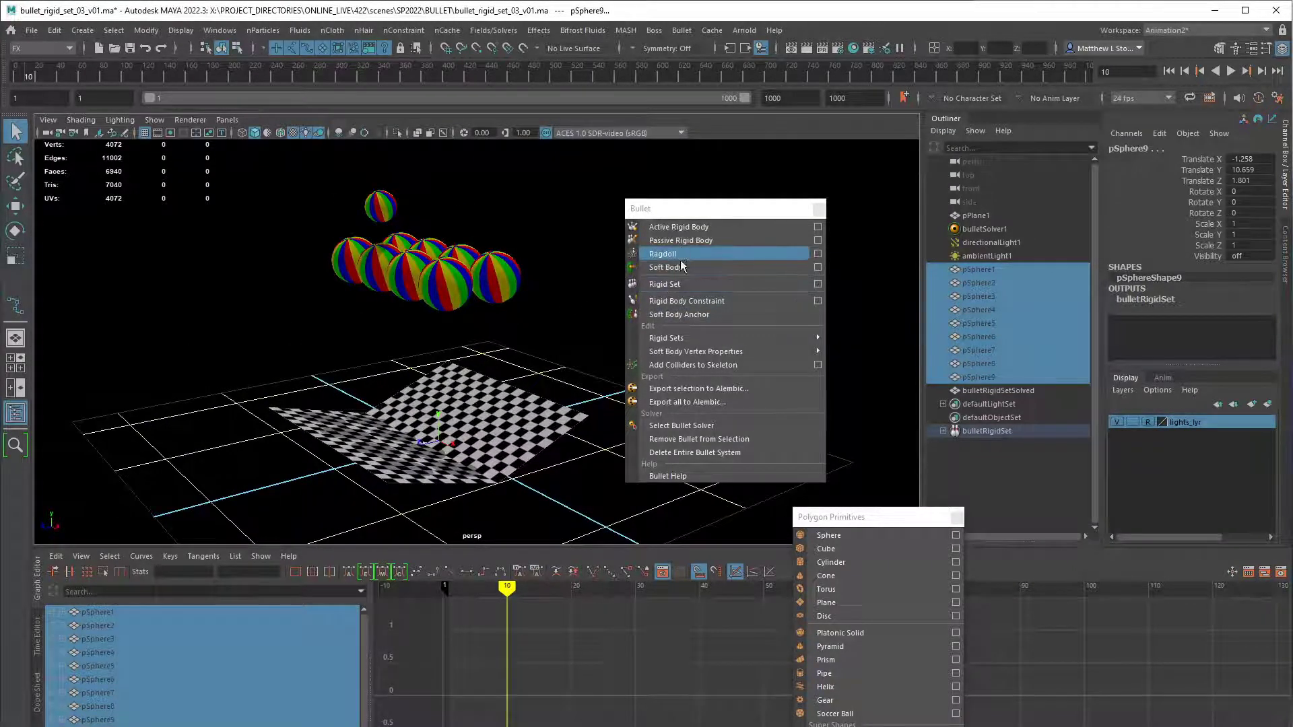
# - Remove Bullet from pSphere1 through pSphere9 and unhide the spheres
pyautogui.moveTo(993, 271); pyautogui.dragTo(984, 374)
pyautogui.click(700, 440)
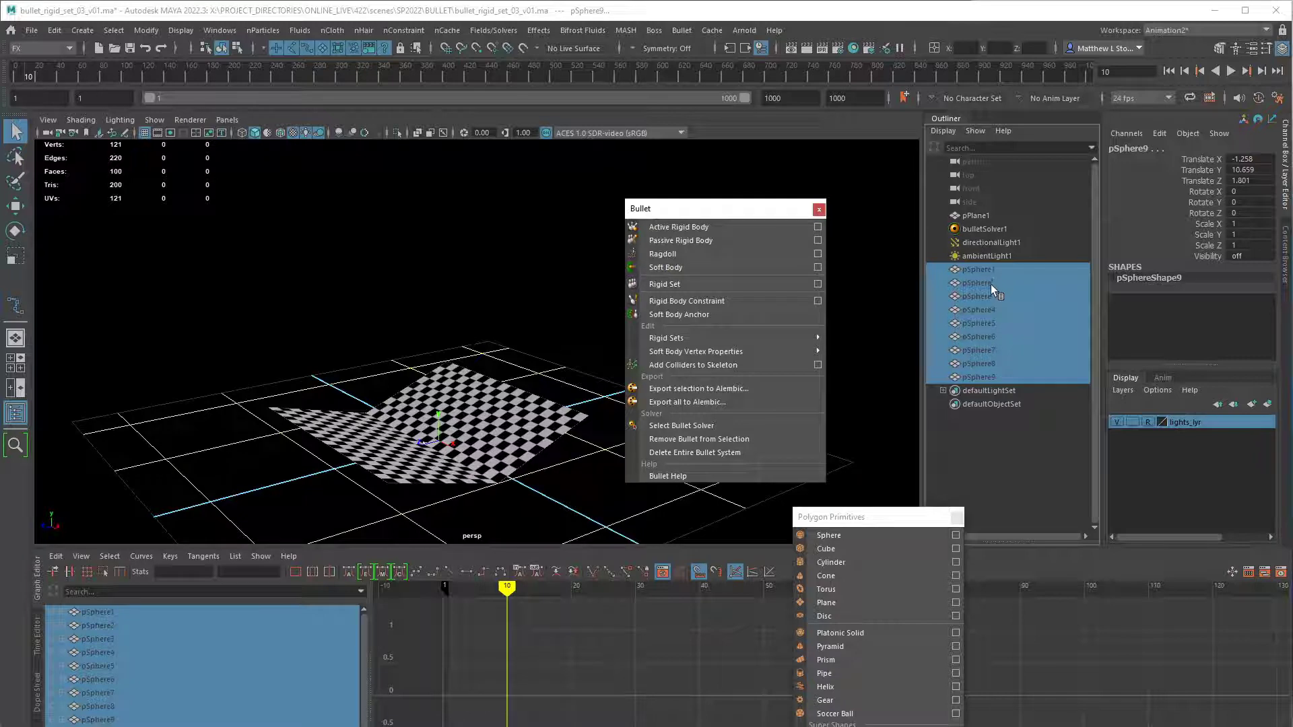
pyautogui.hotkey('shift', 'h')
pyautogui.keyDown('alt'); pyautogui.moveTo(446, 266); pyautogui.dragTo(454, 277); pyautogui.keyUp('alt')
pyautogui.scroll(-1, 305, 195)
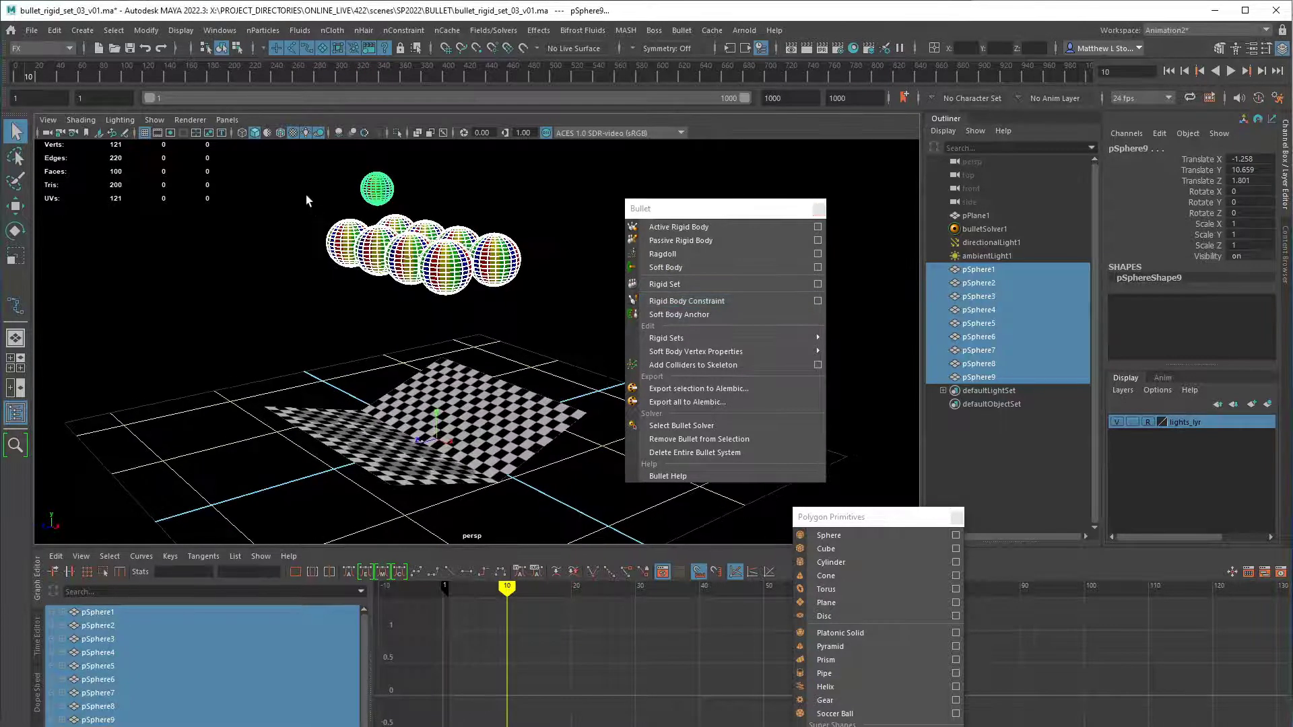
# - Delete all the beach balls except pSphere8 and select that remaining ball
pyautogui.moveTo(315, 174); pyautogui.dragTo(502, 259)
pyautogui.moveTo(528, 332); pyautogui.dragTo(324, 192)
pyautogui.press('Delete')
pyautogui.click(307, 254)
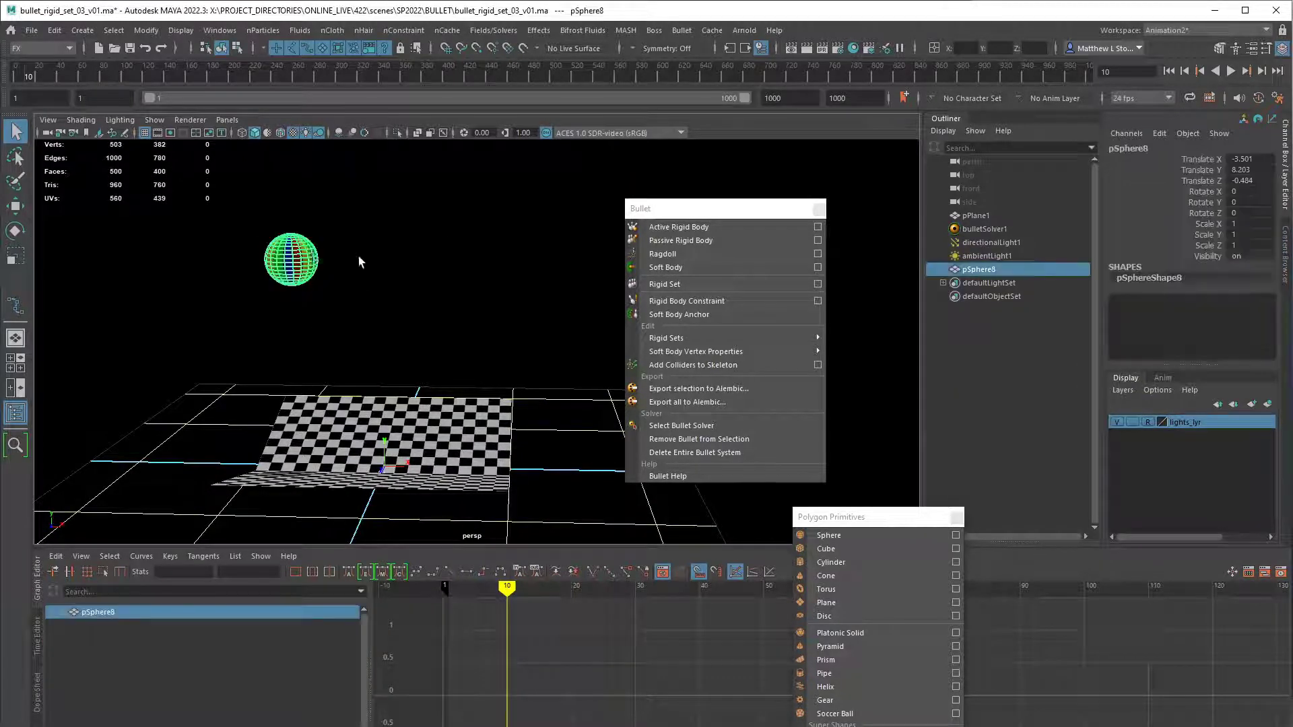
# - Move pSphere8 along X to about 0.278 and frame it in the viewport
pyautogui.press('w')
pyautogui.moveTo(337, 260); pyautogui.dragTo(475, 272)
pyautogui.press('f')
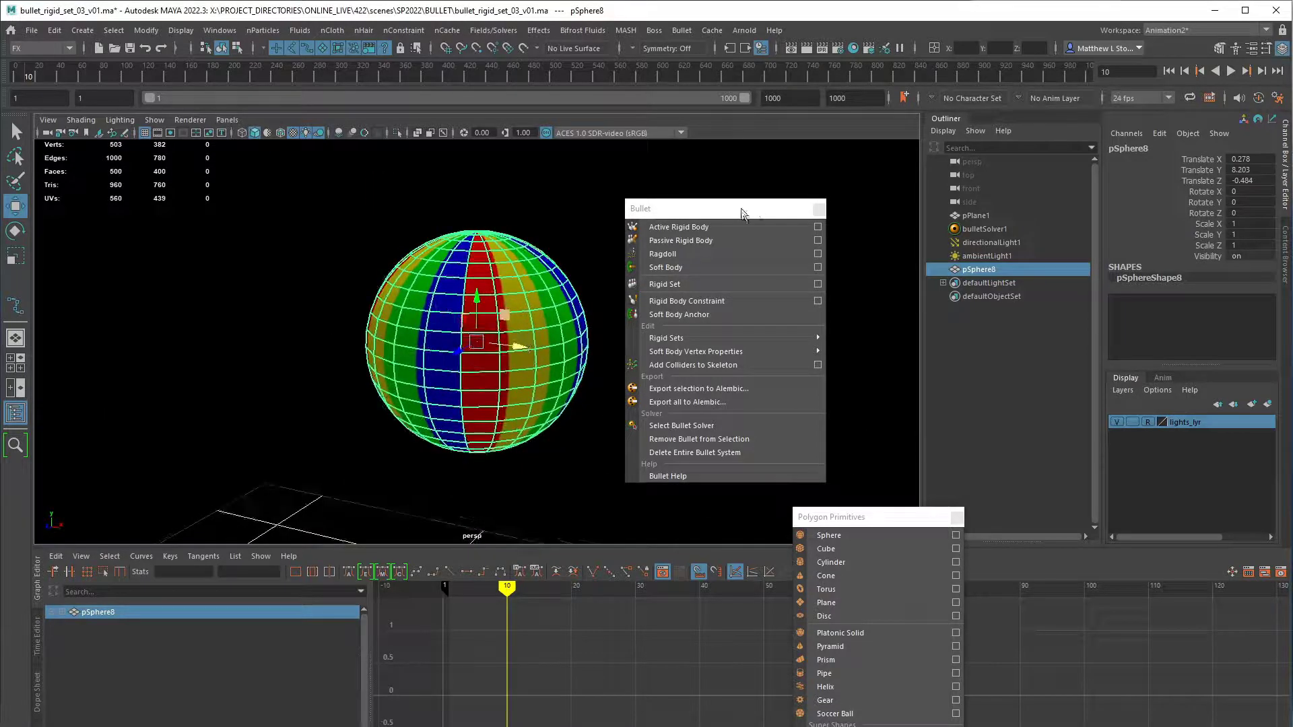
# - Open the Shatter effect options for the selected beach ball and reset them to their defaults
pyautogui.moveTo(742, 210); pyautogui.dragTo(794, 188)
pyautogui.click(53, 49)
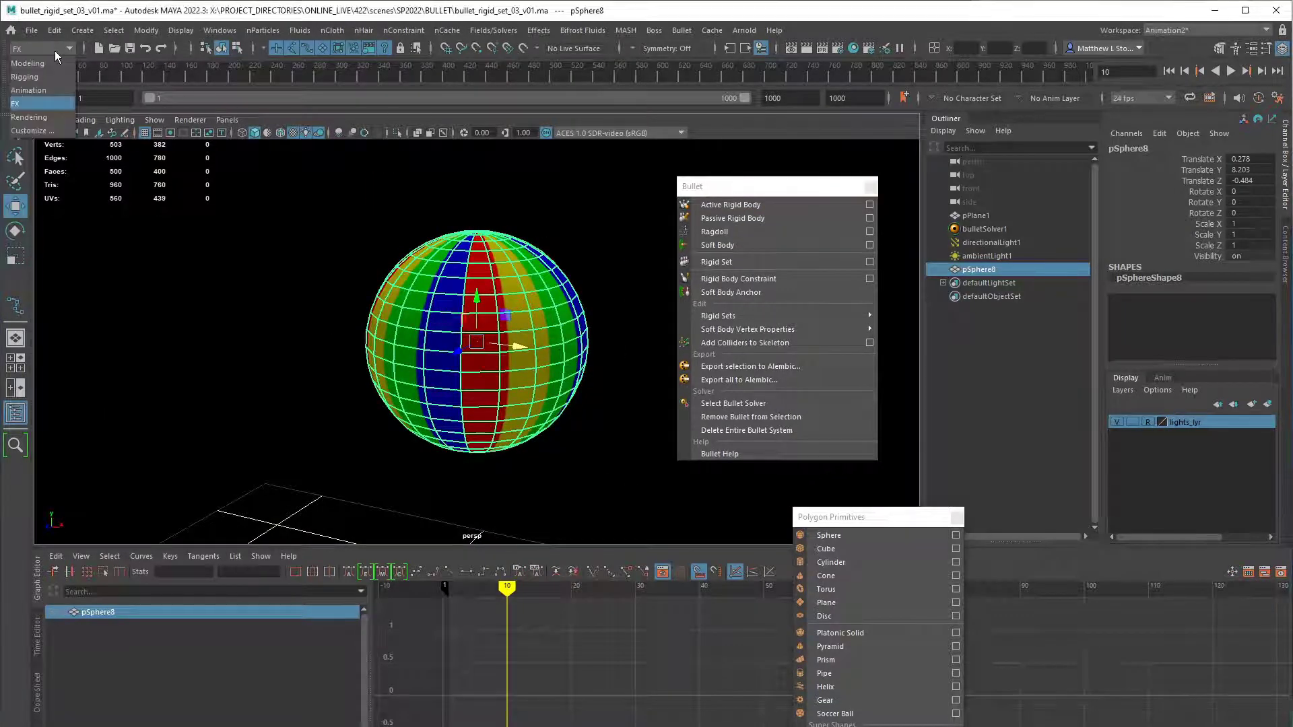
pyautogui.click(541, 30)
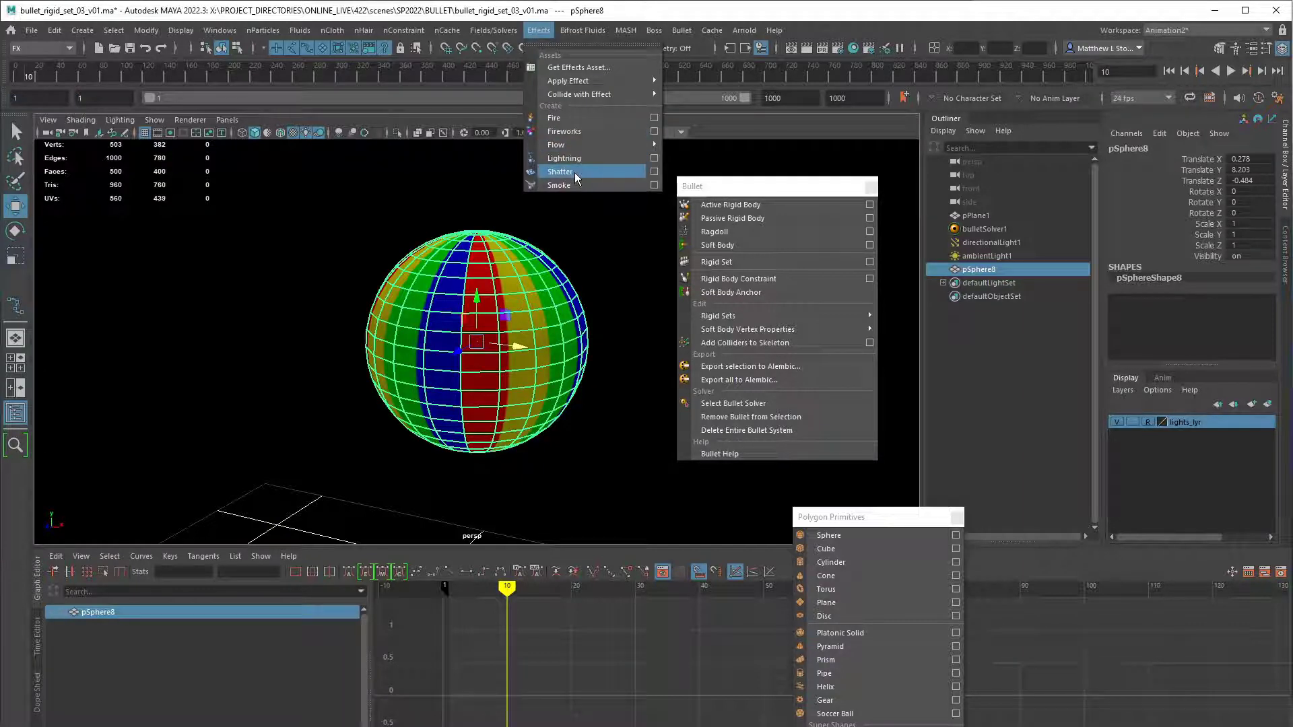
pyautogui.click(655, 173)
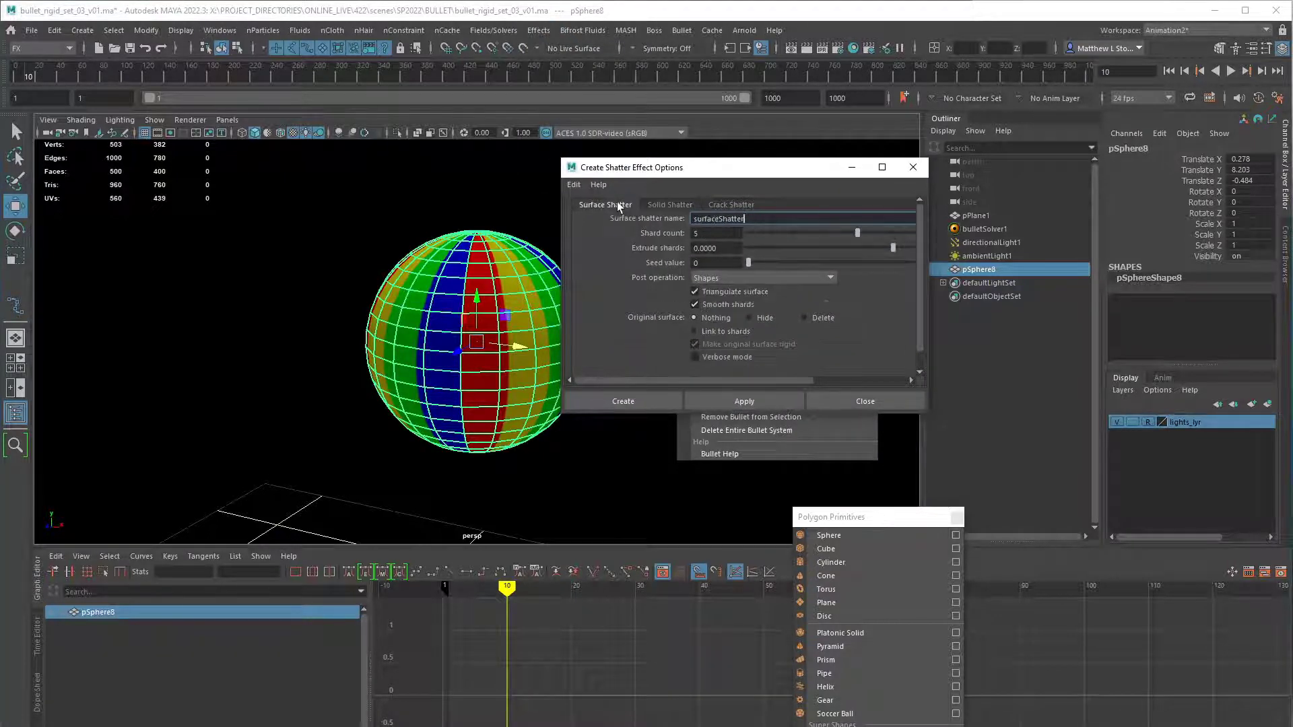
pyautogui.click(574, 185)
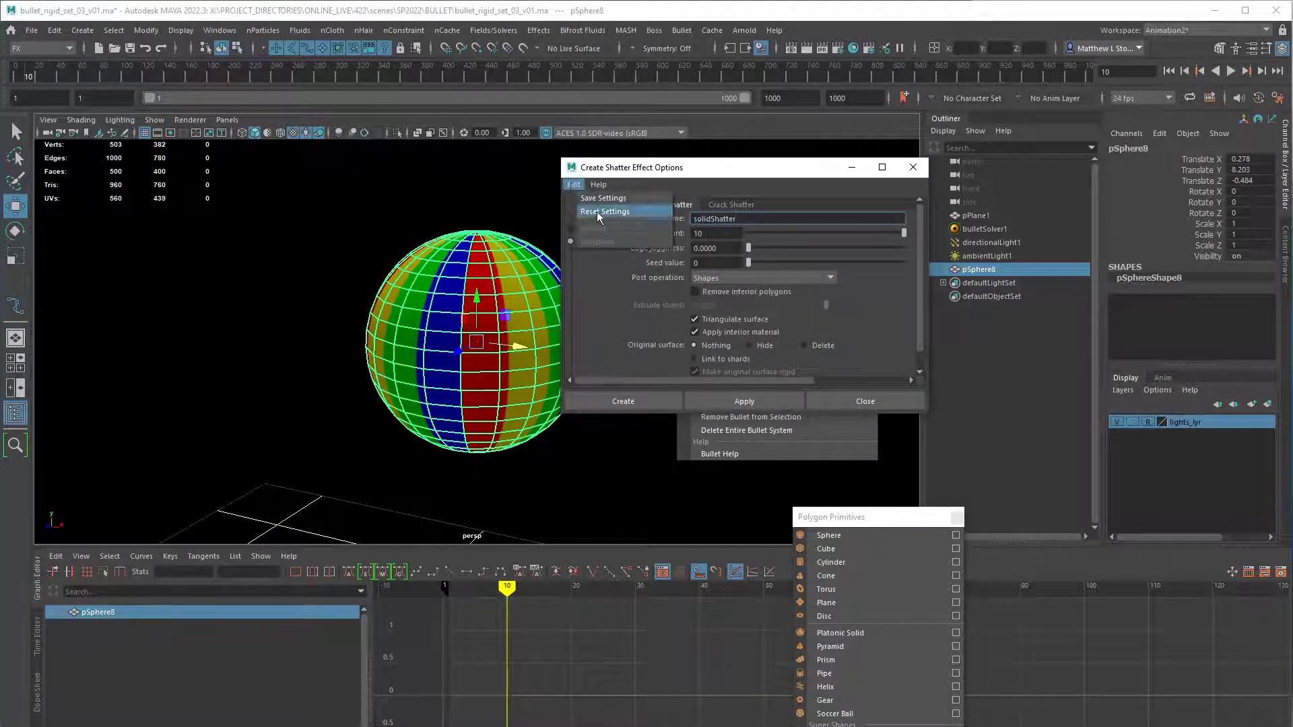
pyautogui.click(597, 212)
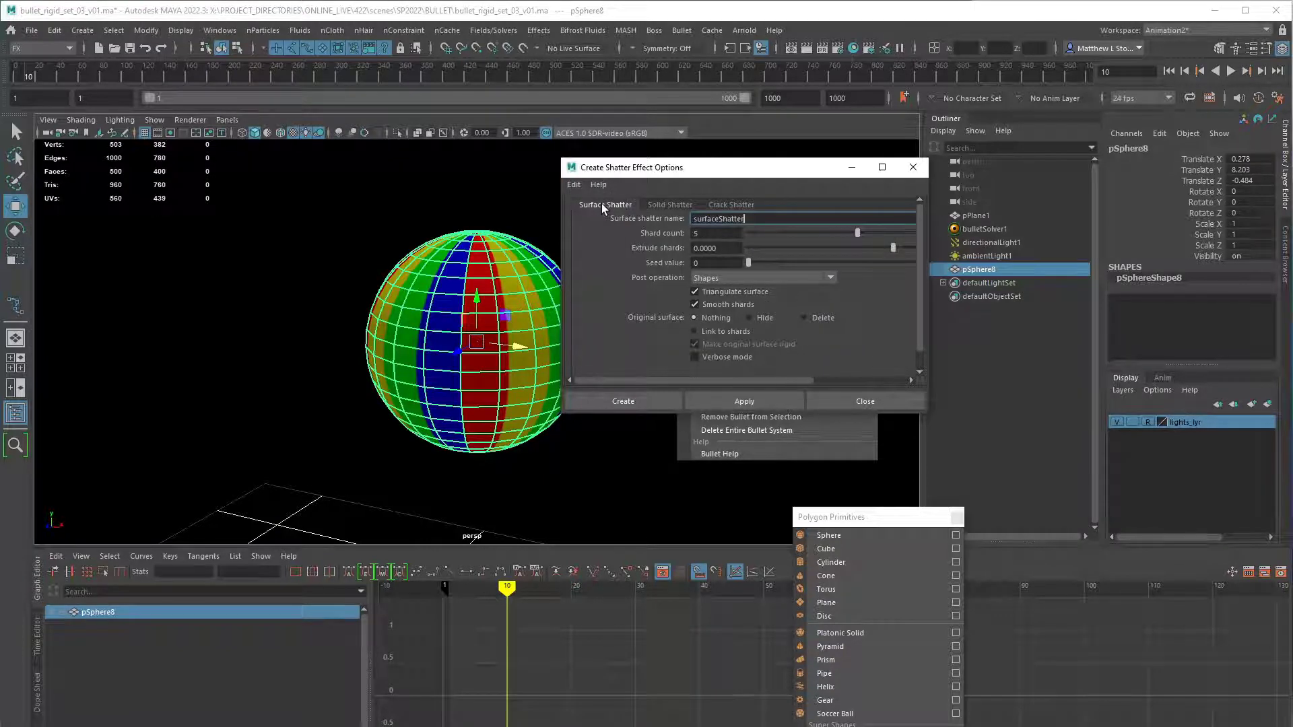
# - Set up a Solid Shatter with a shard count of 10 and Shapes as the post operation
pyautogui.click(668, 204)
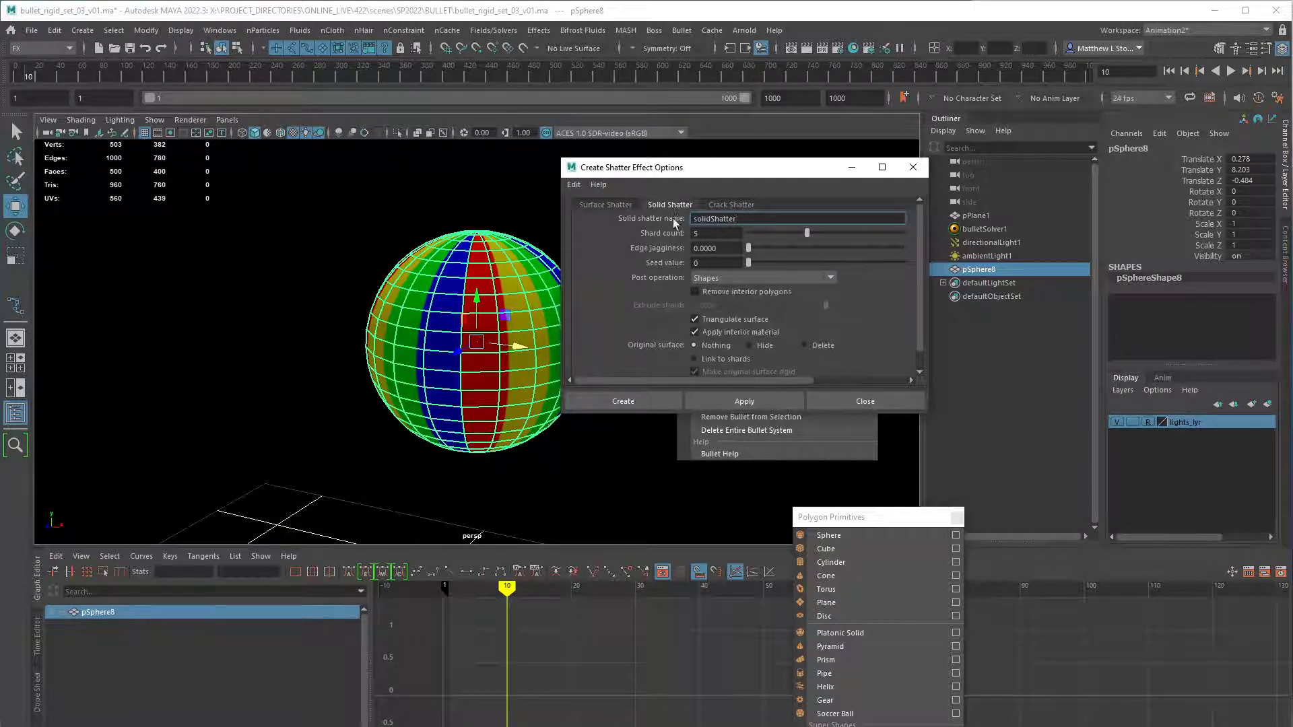
pyautogui.click(698, 233)
pyautogui.write('1')
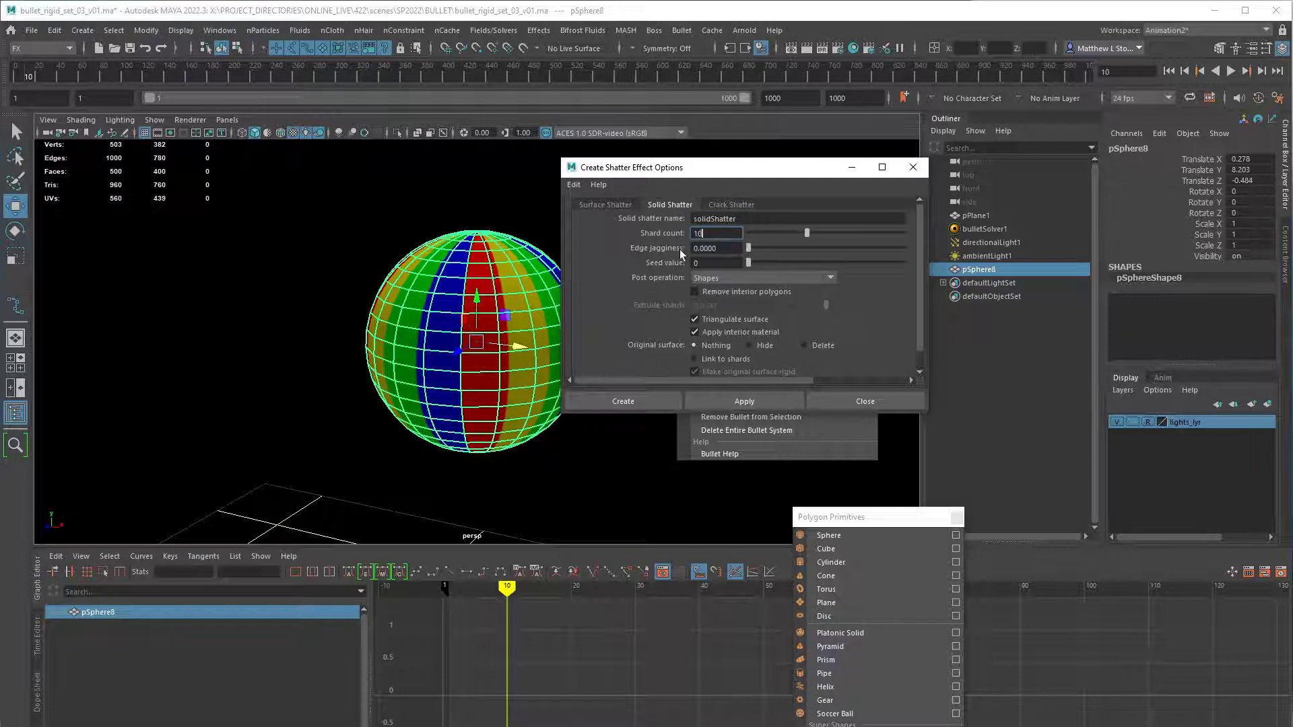
pyautogui.write('0')
pyautogui.press('Tab')
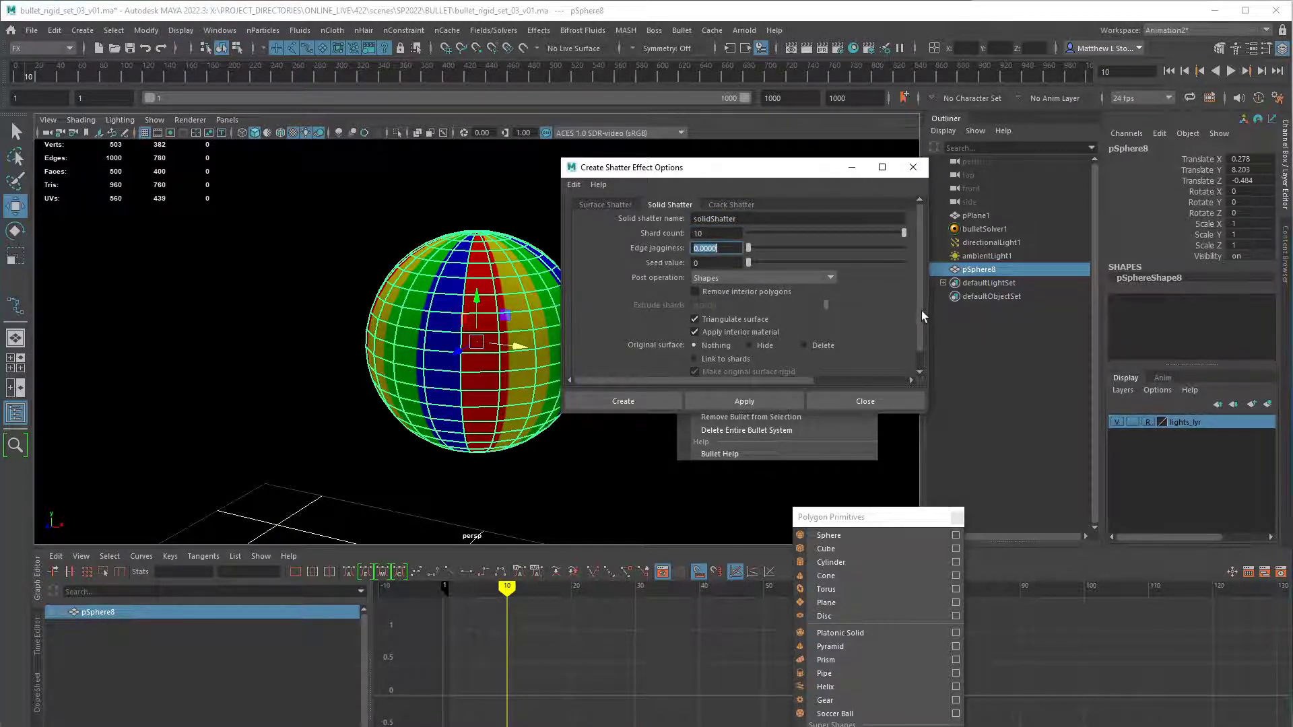
pyautogui.moveTo(922, 310); pyautogui.dragTo(919, 325)
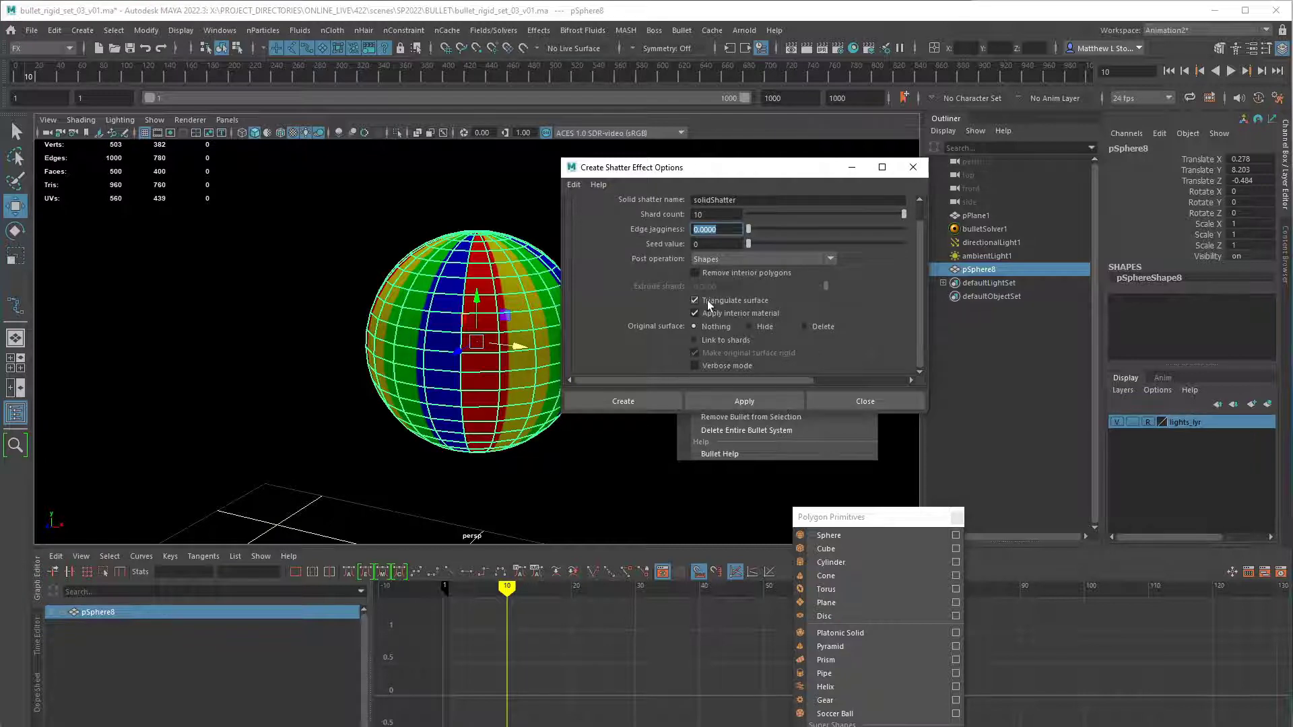
pyautogui.click(721, 259)
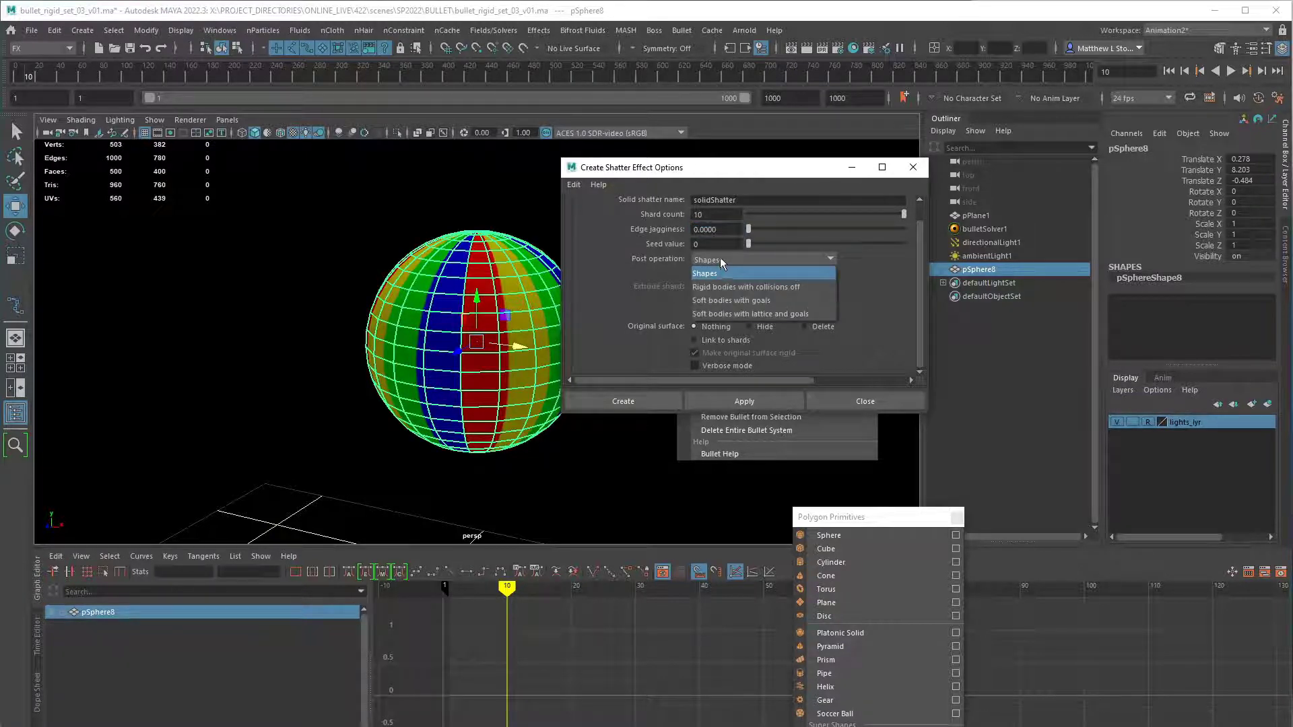
pyautogui.click(714, 273)
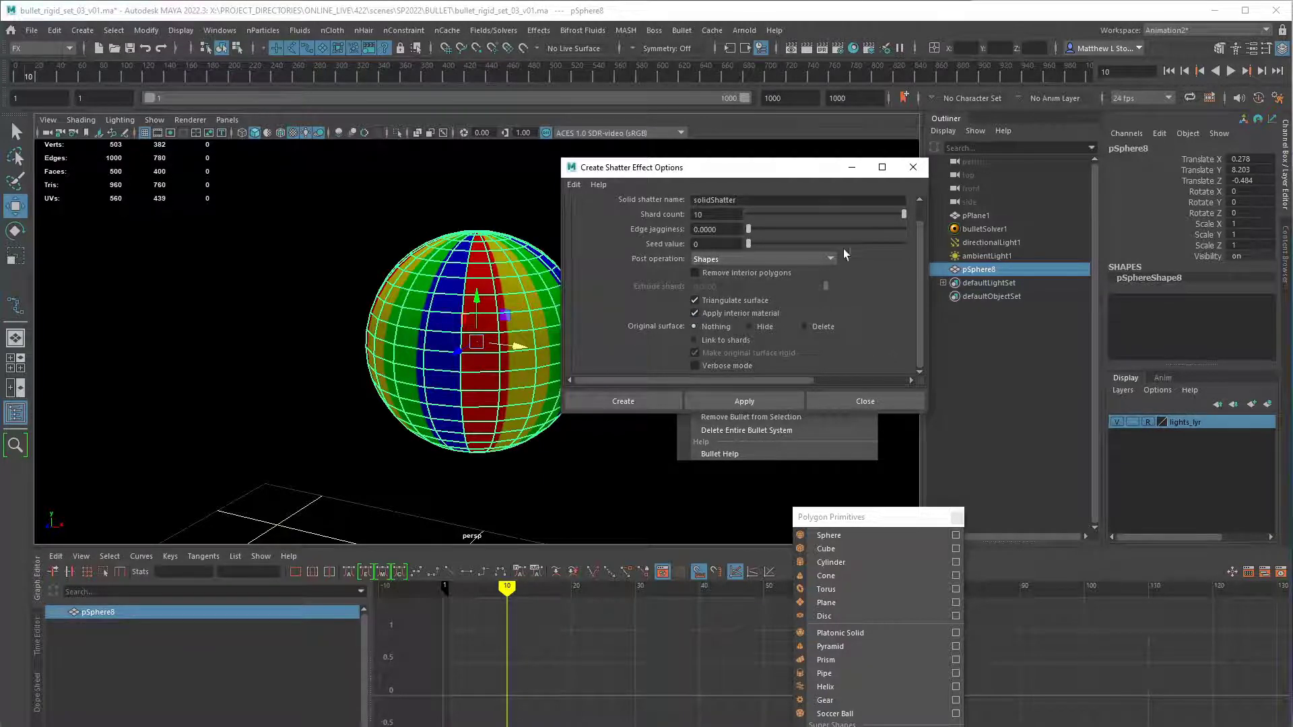
pyautogui.scroll(1, 835, 233)
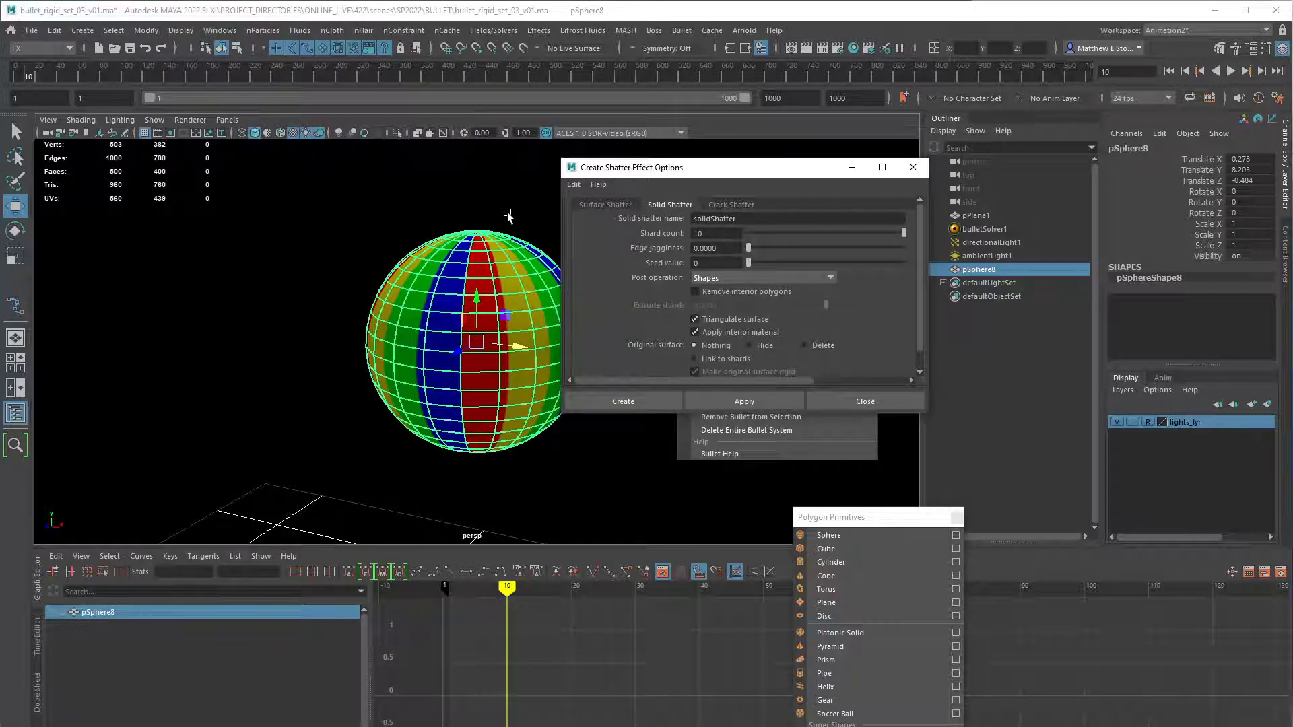
# - Delete the construction history of the beach ball pSphere8
pyautogui.click(512, 254)
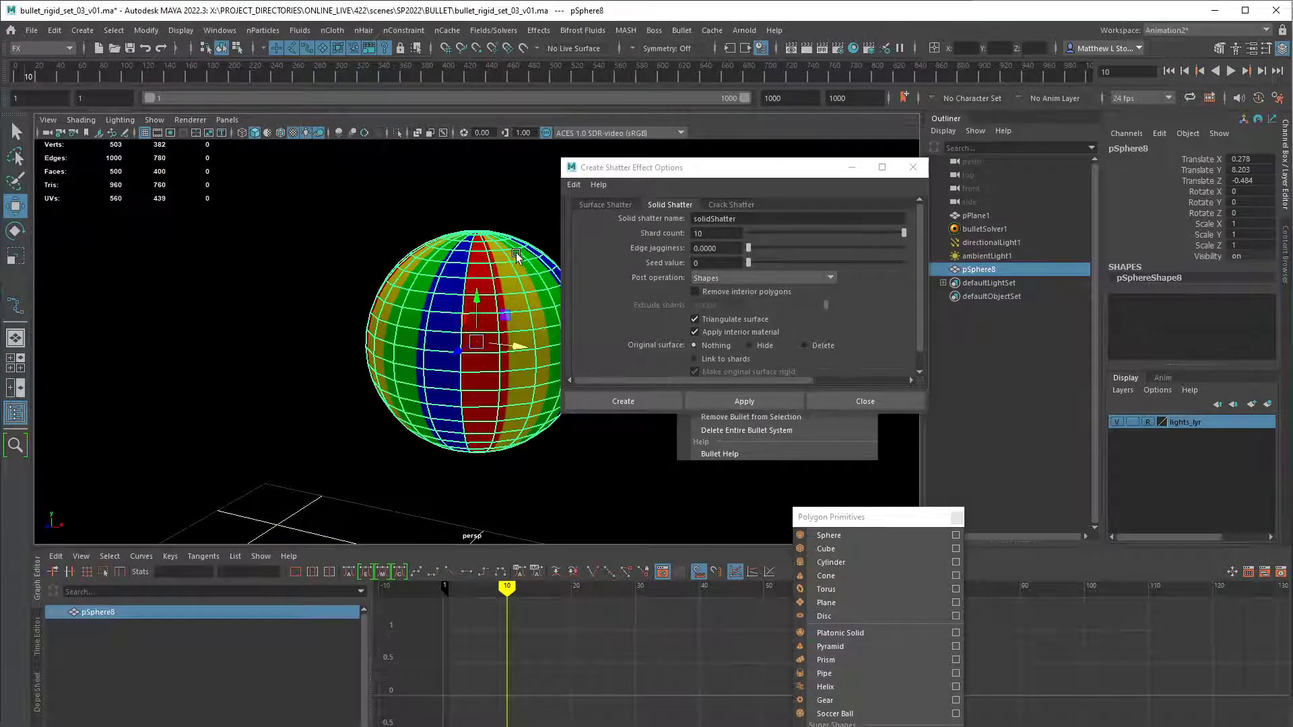
pyautogui.click(57, 31)
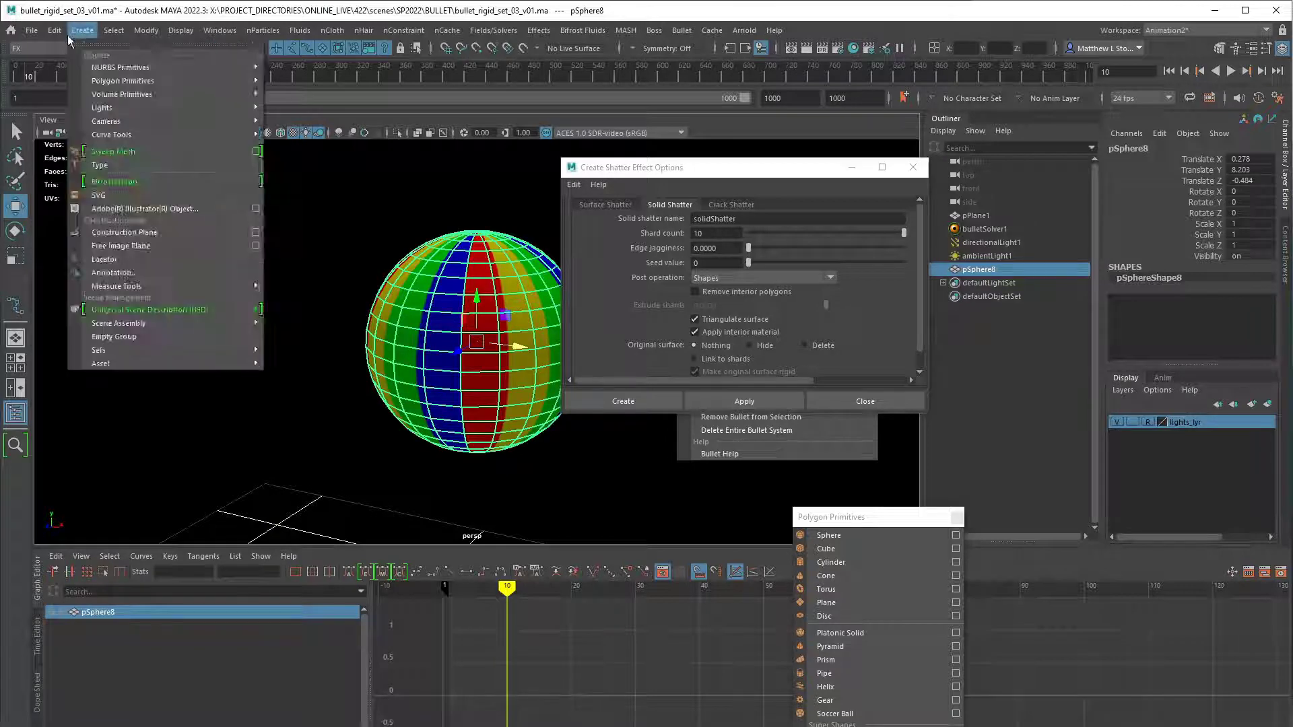
pyautogui.moveTo(164, 192)
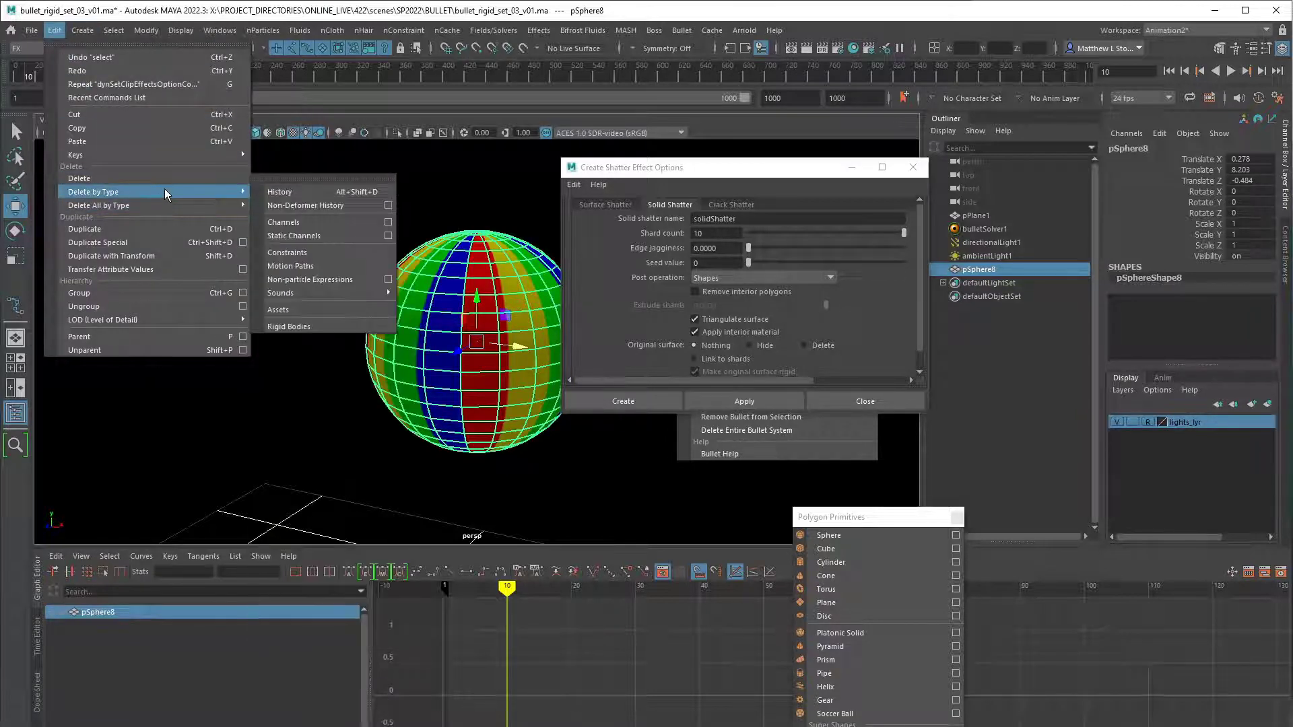
pyautogui.click(355, 192)
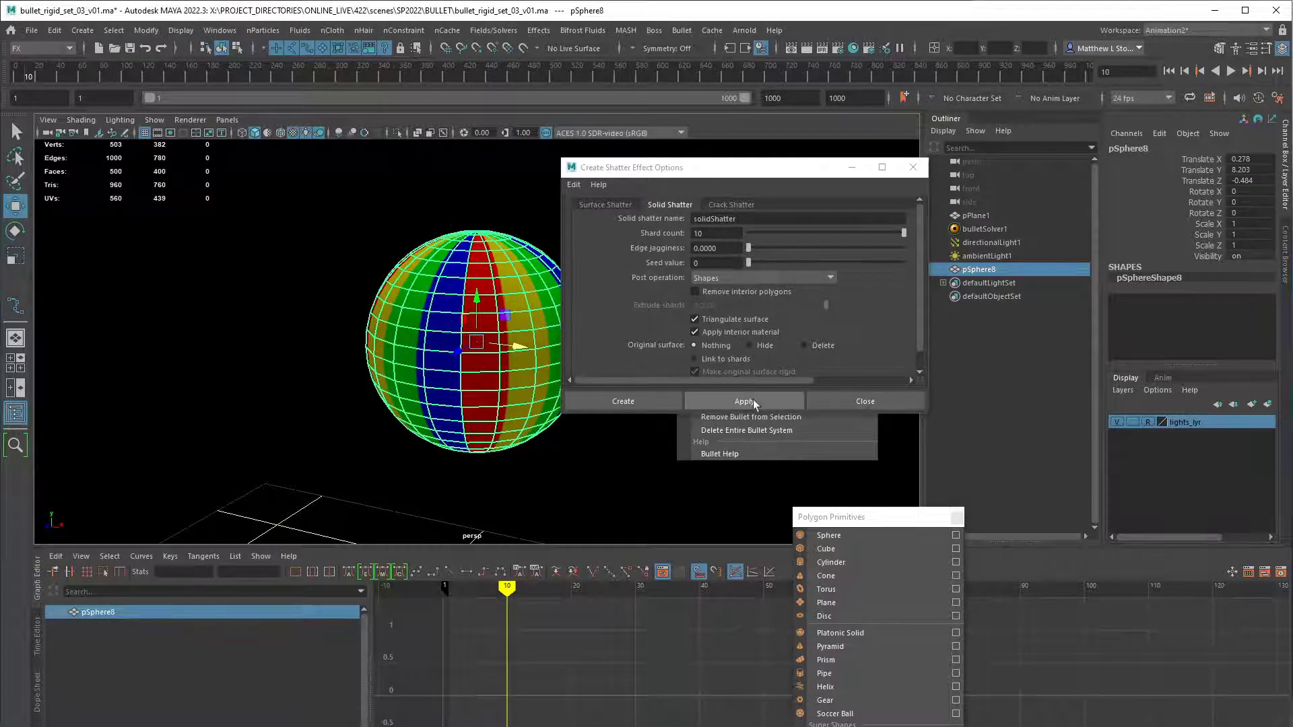
# - Apply the Solid Shatter to pSphere8, close the options, and hide the original sphere
pyautogui.click(756, 401)
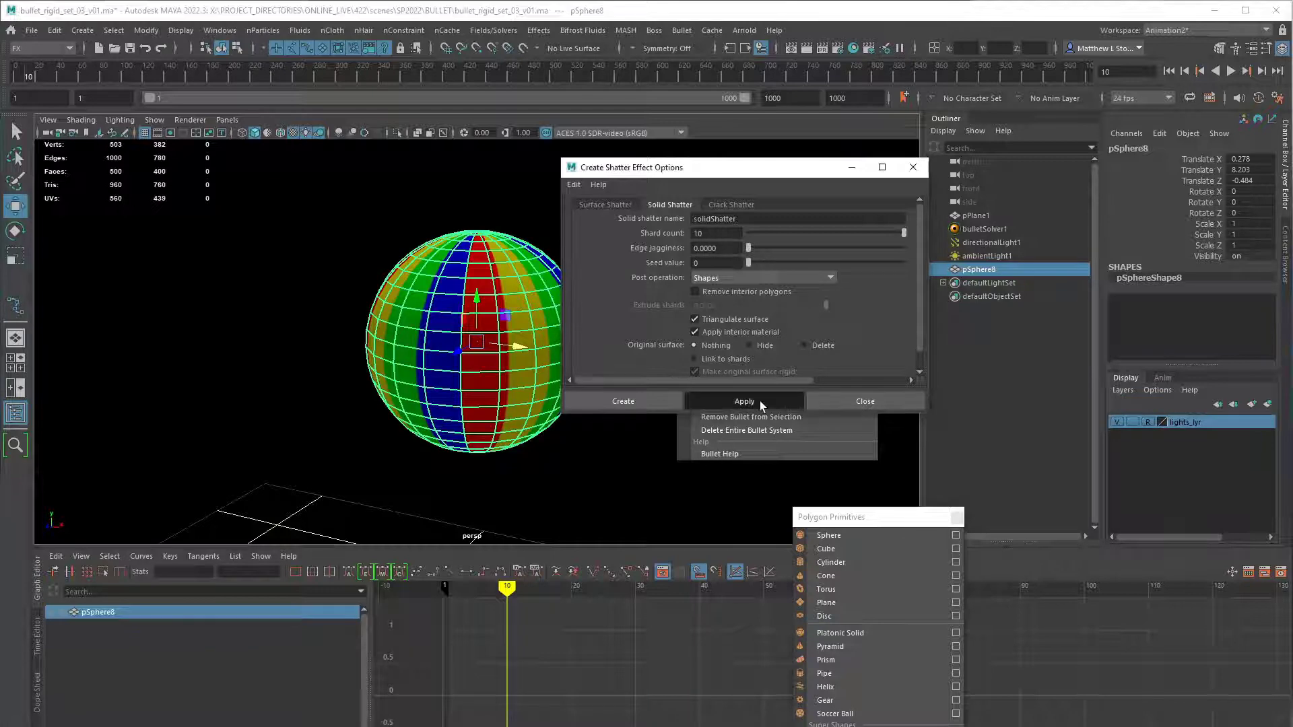
pyautogui.click(912, 404)
pyautogui.click(945, 283)
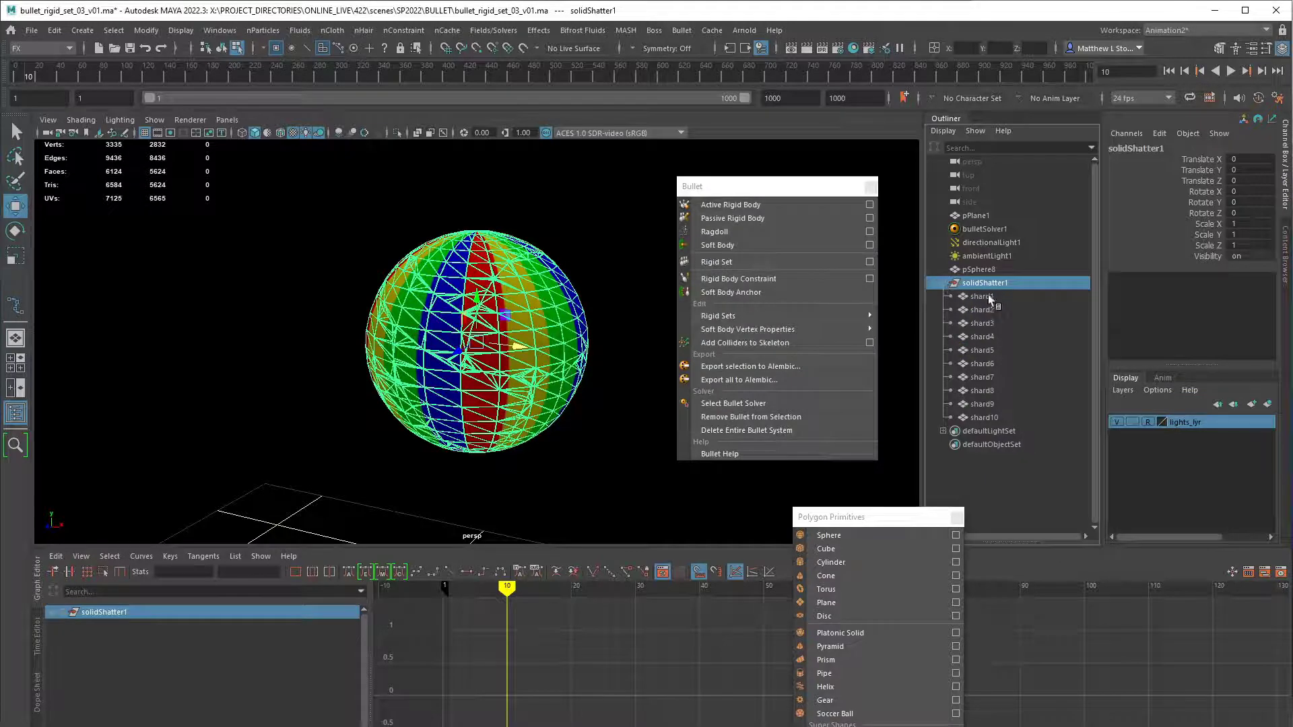
pyautogui.moveTo(992, 297); pyautogui.dragTo(989, 419)
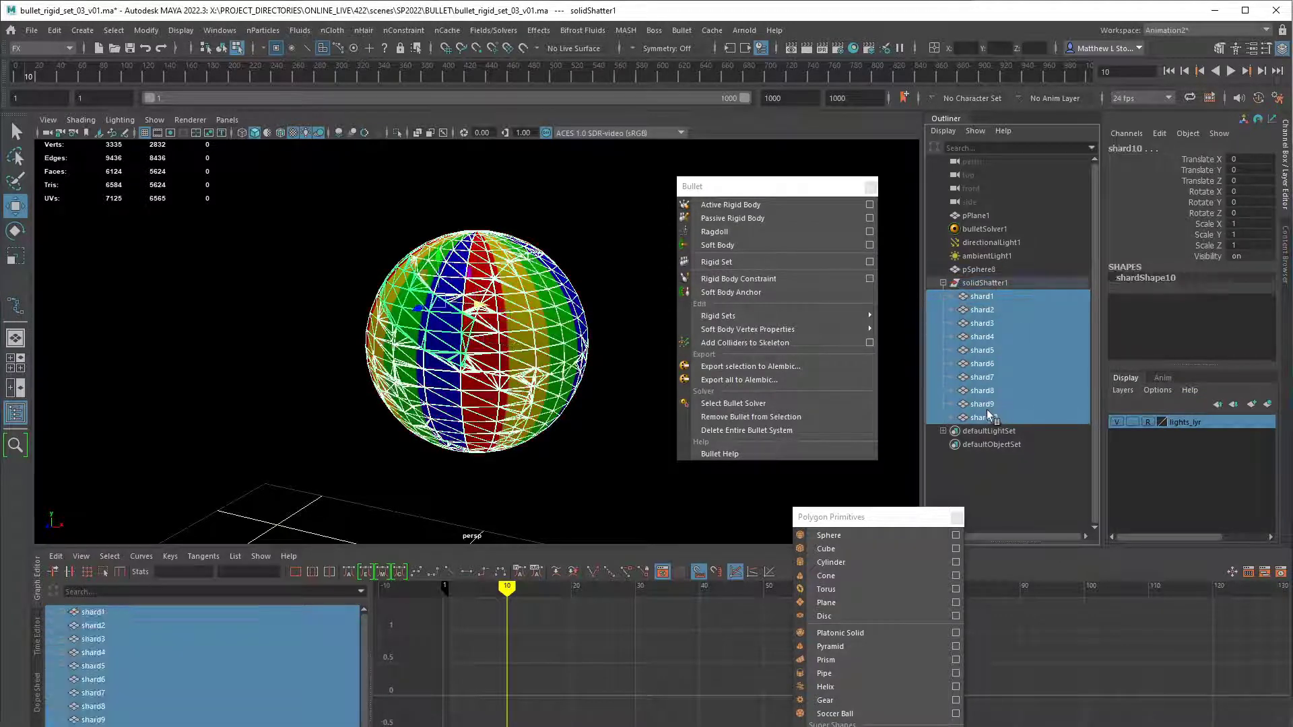
pyautogui.click(981, 271)
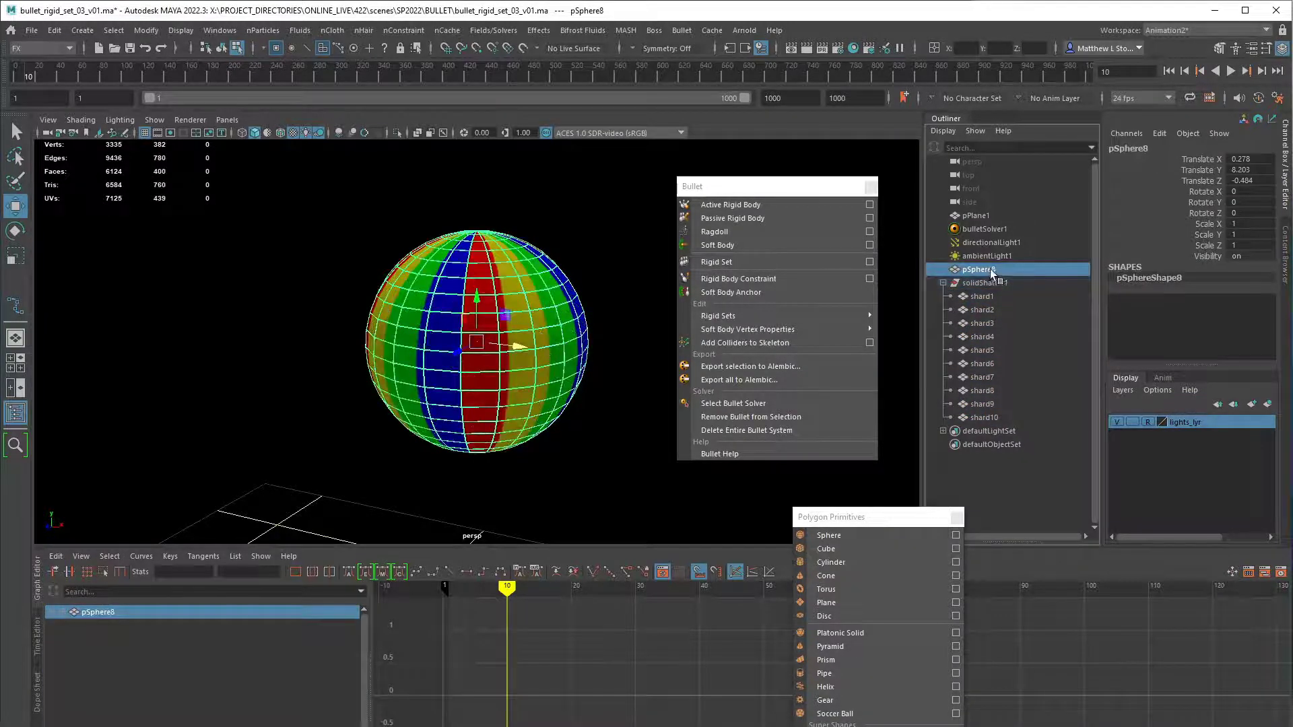
pyautogui.hotkey('ctrl', 'h')
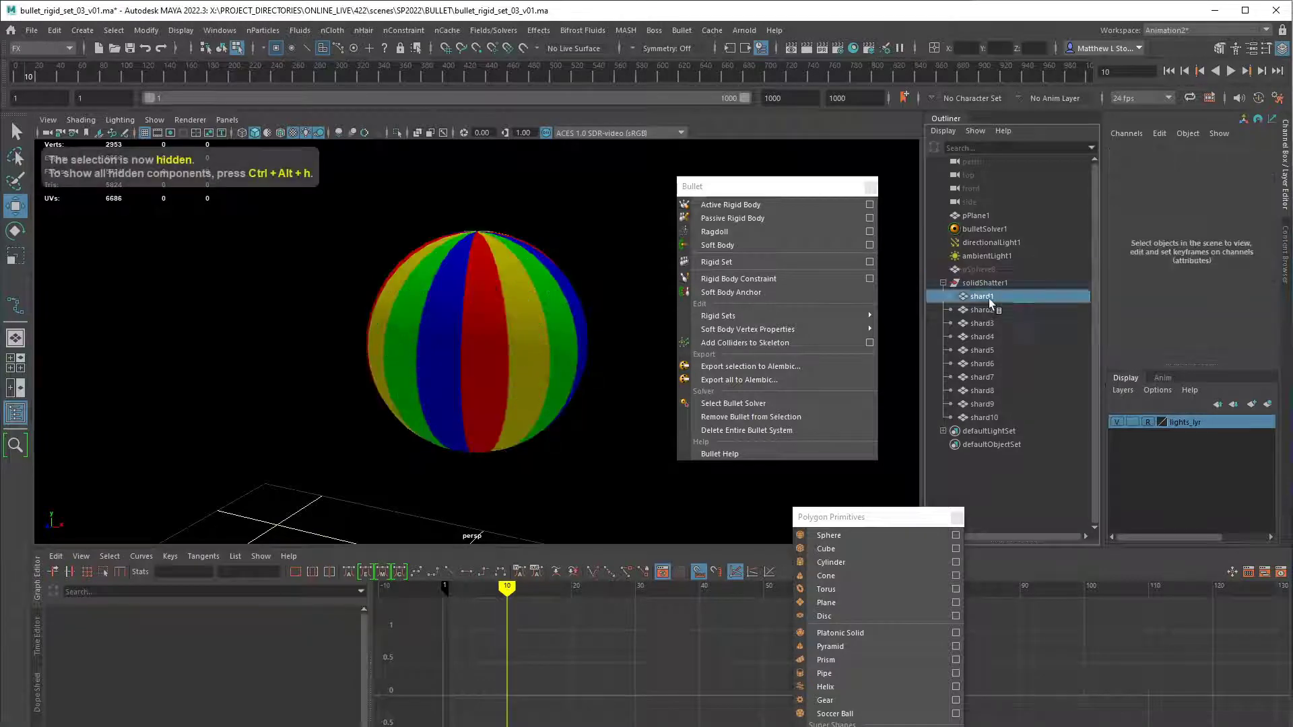
# - Pull shard1 out of the ball to inspect its shape and undo the move
pyautogui.click(989, 297)
pyautogui.keyDown('alt'); pyautogui.moveTo(531, 347); pyautogui.dragTo(555, 340); pyautogui.keyUp('alt')
pyautogui.keyDown('alt'); pyautogui.moveTo(598, 280); pyautogui.dragTo(526, 287, button='middle'); pyautogui.keyUp('alt')
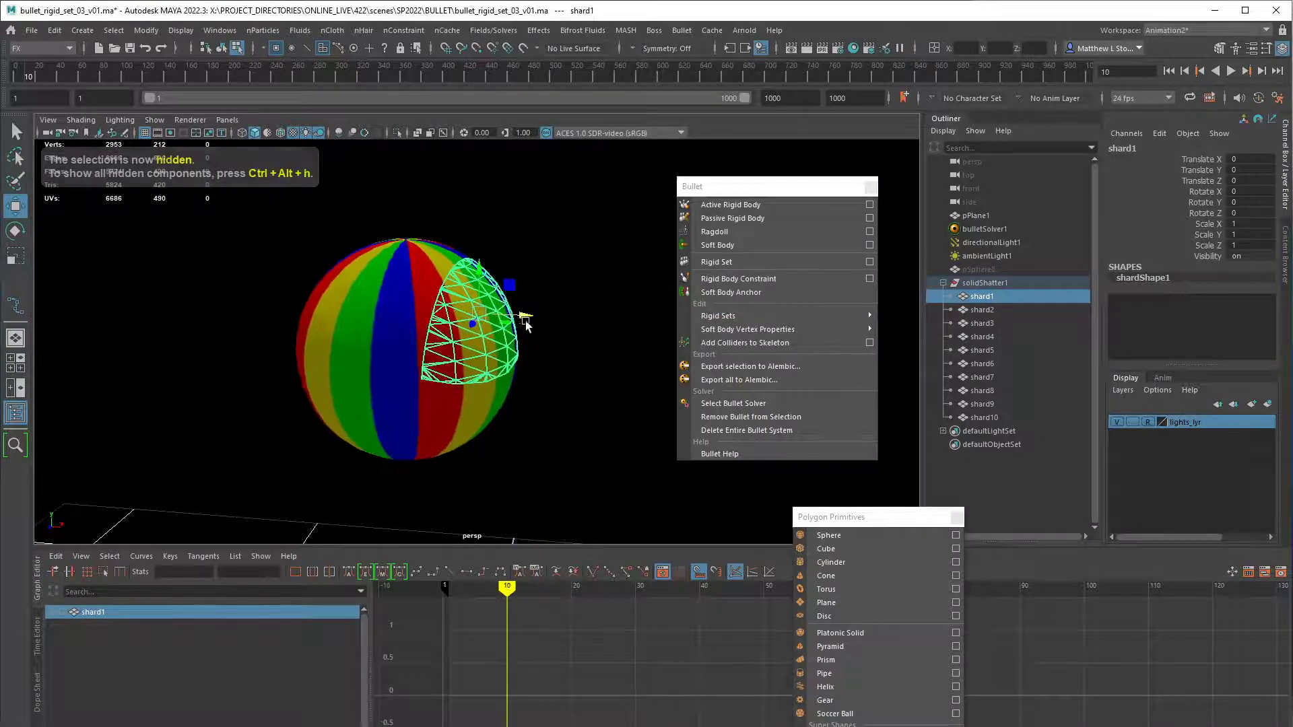
pyautogui.moveTo(523, 318); pyautogui.dragTo(595, 318)
pyautogui.keyDown('alt'); pyautogui.moveTo(539, 399); pyautogui.dragTo(566, 422); pyautogui.keyUp('alt')
pyautogui.click(605, 384)
pyautogui.hotkey('ctrl', 'z')
pyautogui.hotkey('ctrl', 'z')
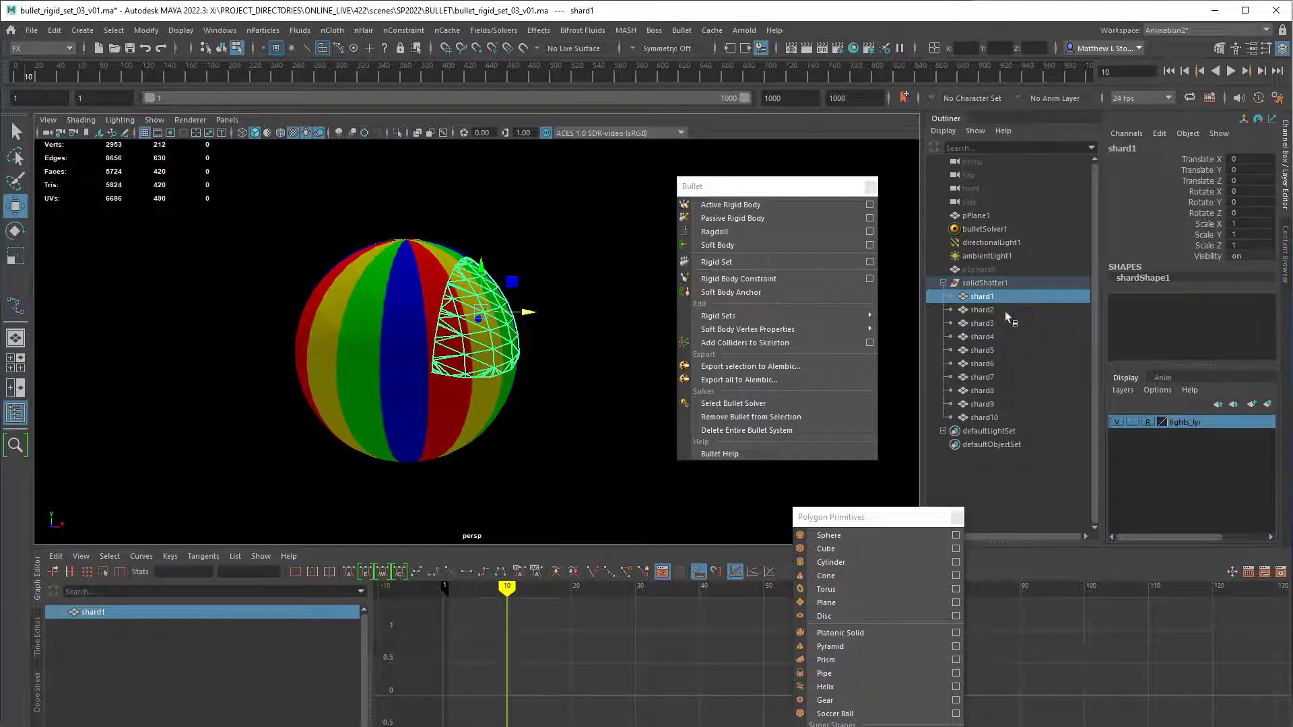
# - Create a Bullet Rigid Set from shard1 through shard10 and bring the ball and bent plane into view
pyautogui.moveTo(1000, 296); pyautogui.dragTo(995, 419)
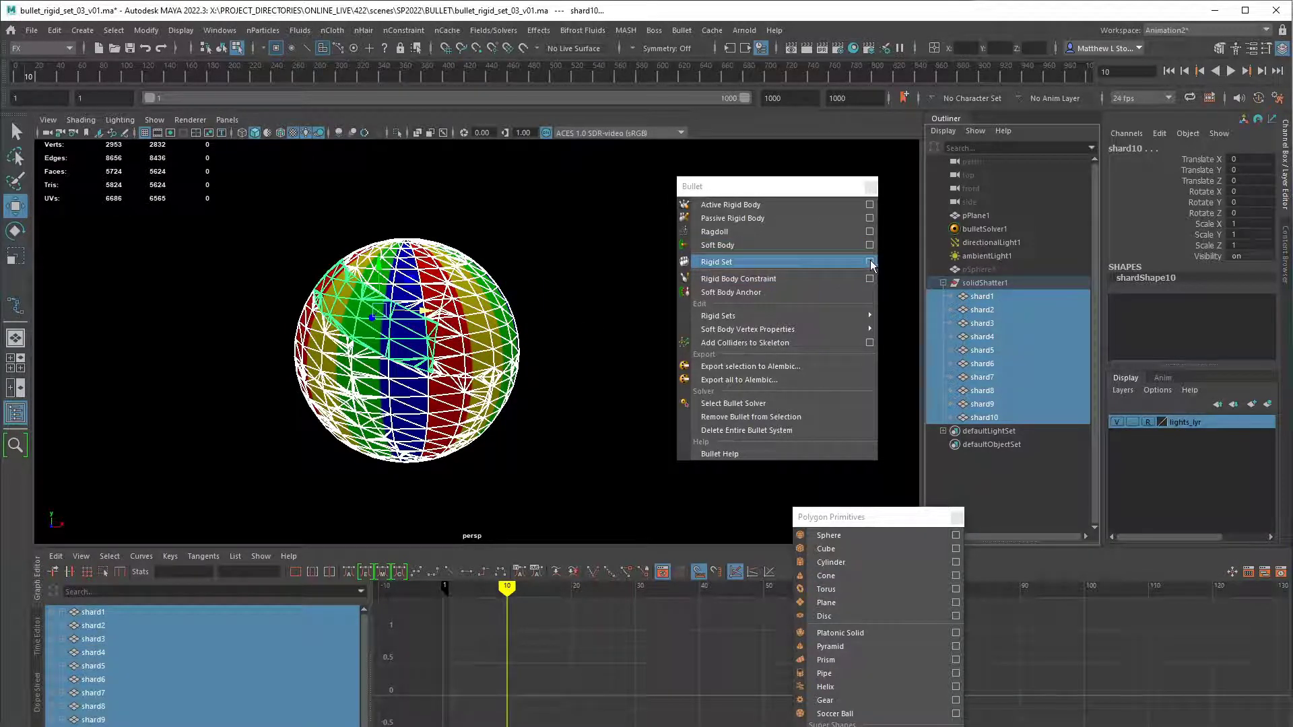
pyautogui.click(794, 261)
pyautogui.keyDown('alt'); pyautogui.moveTo(607, 338); pyautogui.dragTo(393, 348, button='right'); pyautogui.keyUp('alt')
pyautogui.keyDown('alt'); pyautogui.moveTo(393, 348); pyautogui.dragTo(566, 310); pyautogui.keyUp('alt')
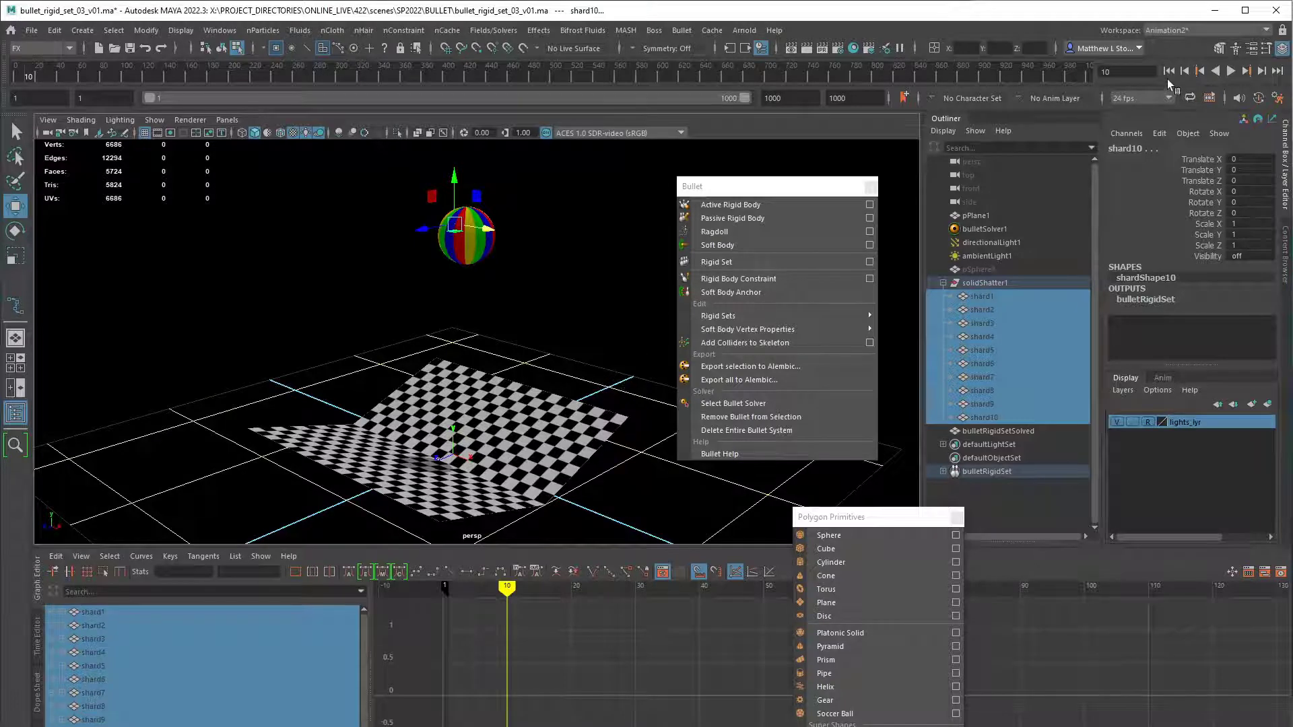
# - Play the simulation from frame 1 to watch how the shards fall onto the bent plane, and stop it
pyautogui.click(1168, 70)
pyautogui.click(1231, 71)
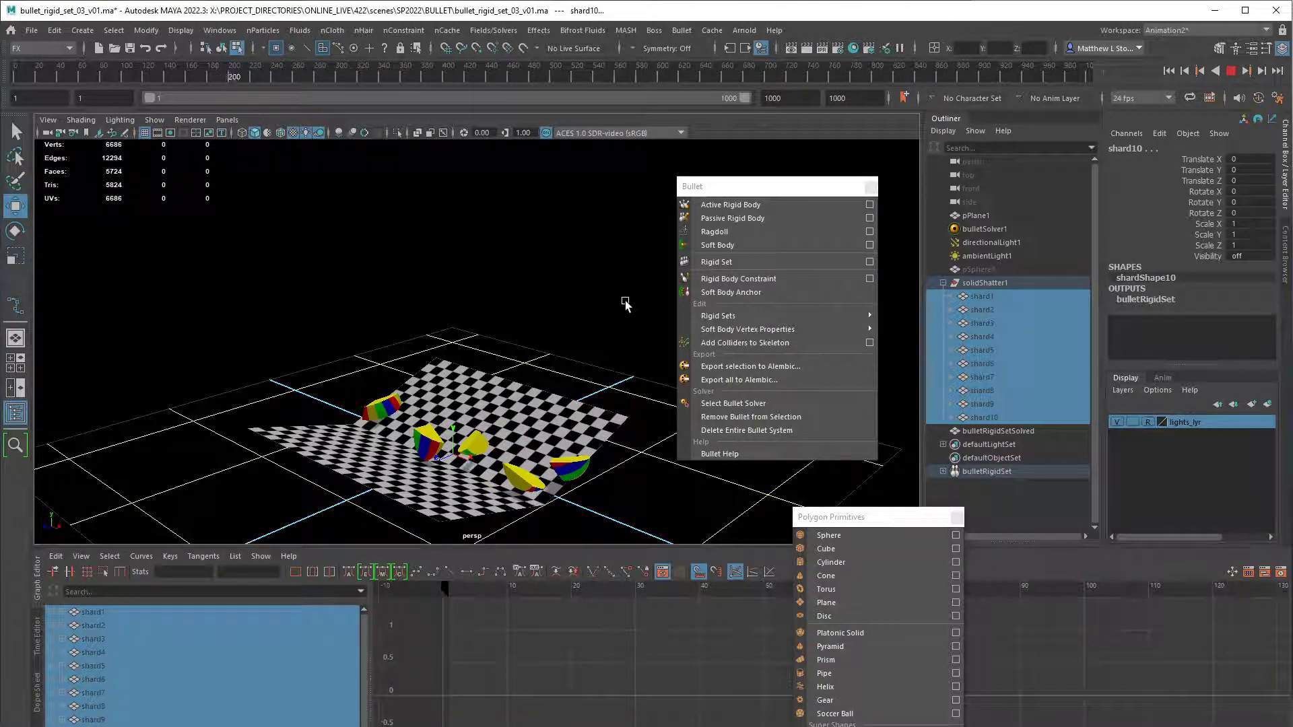
pyautogui.click(1232, 72)
# - Switch to the 422_Shared_Notes_2022 Google Doc, correct "Shater" to "Shatter" in Bullet Physics item 4b, and return to Maya
pyautogui.hotkey('alt', 'Tab')
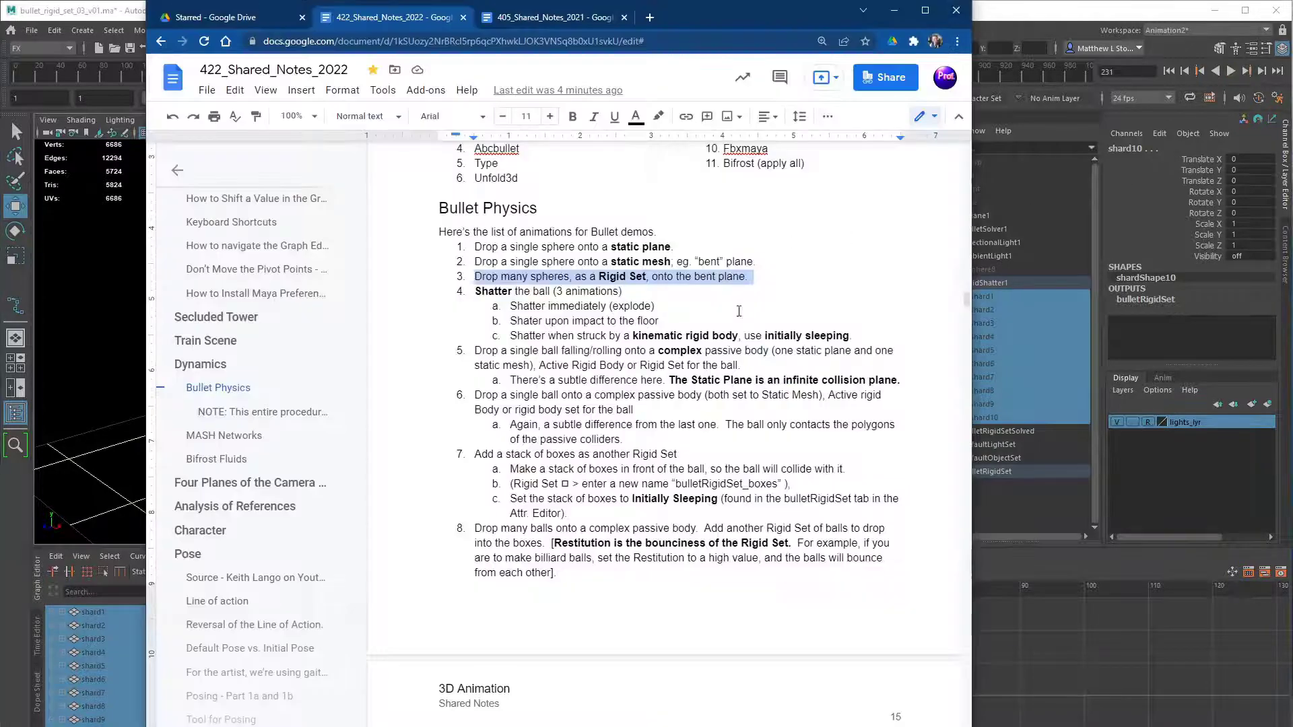
pyautogui.moveTo(511, 305); pyautogui.dragTo(657, 308)
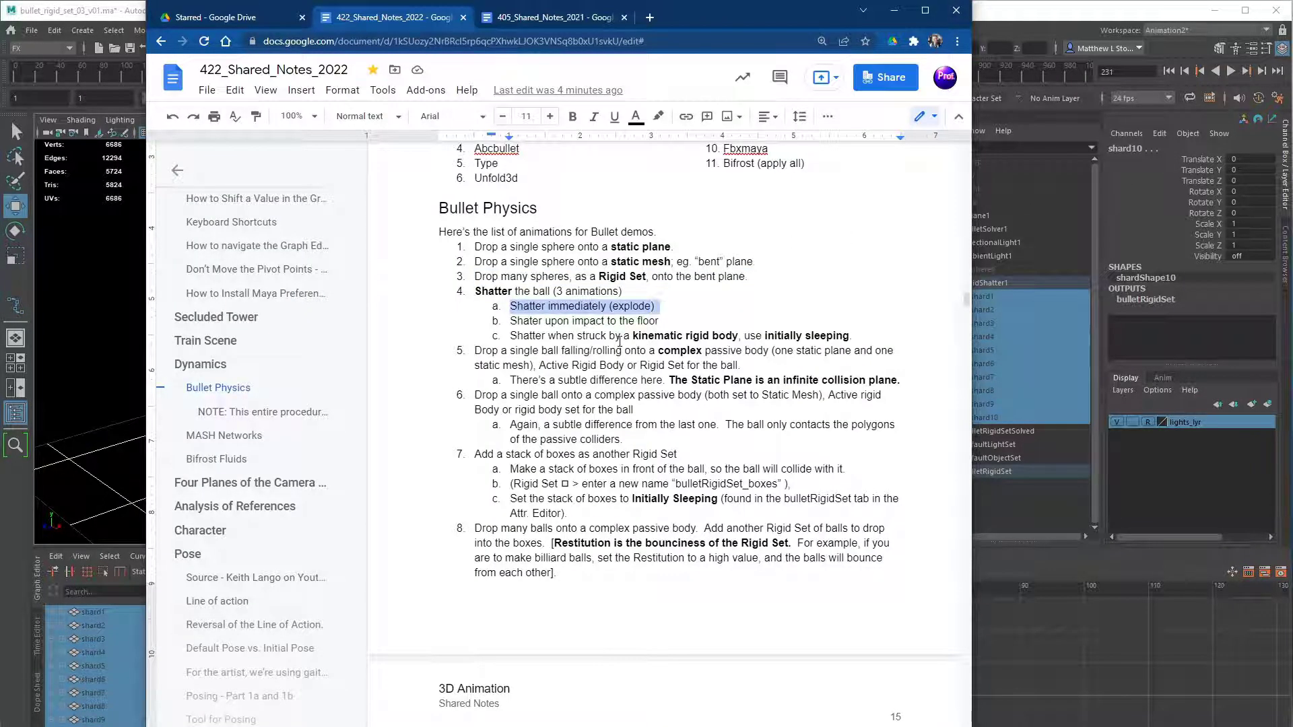
pyautogui.press('Right')
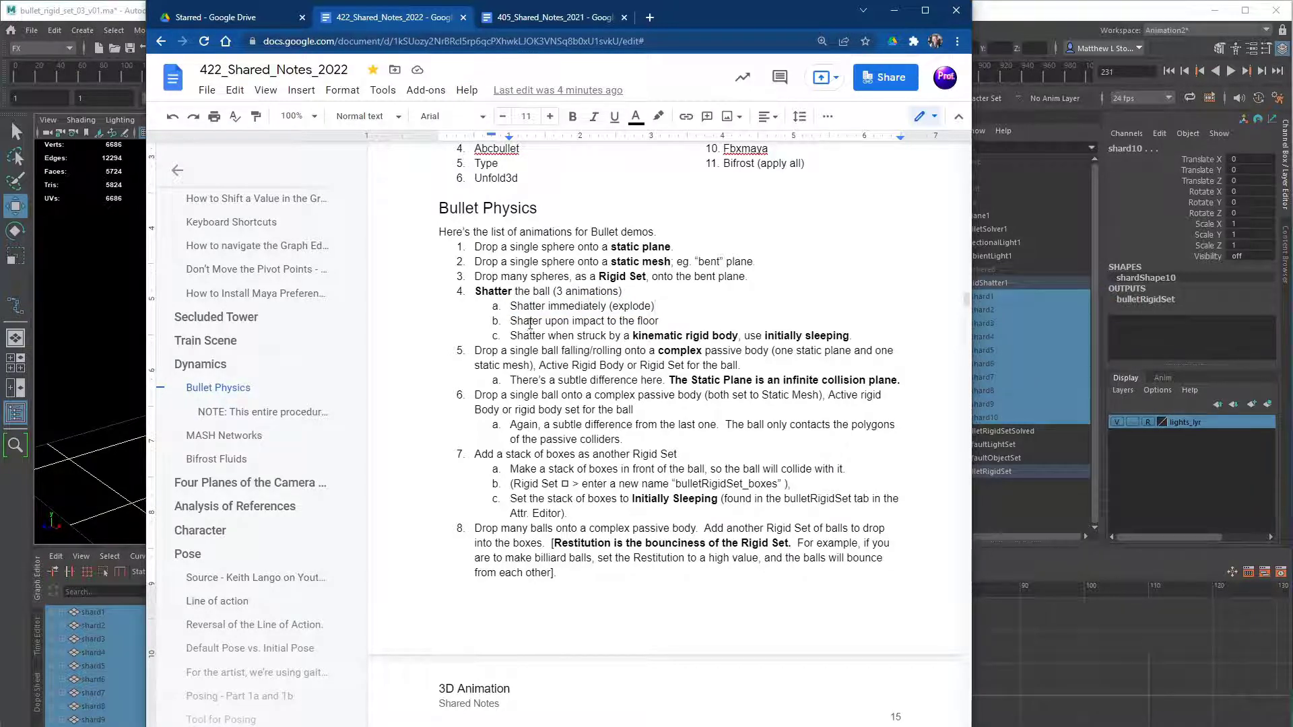
pyautogui.write('t')
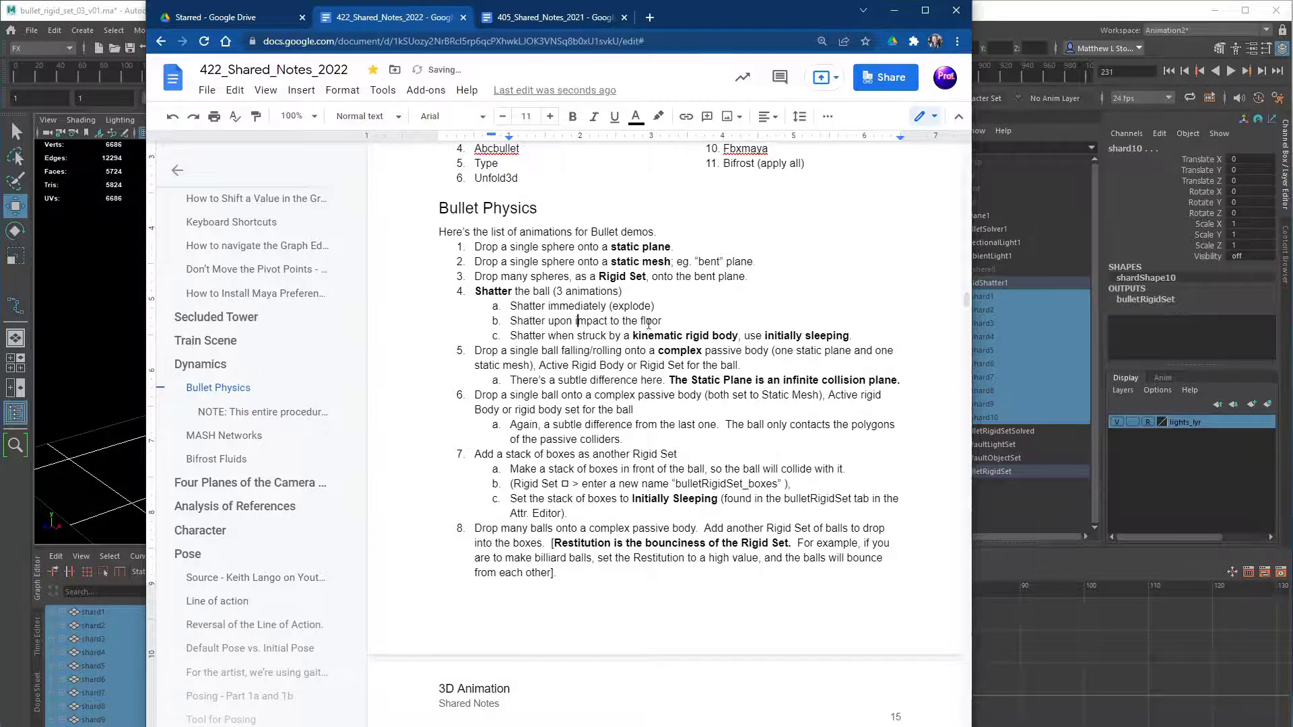
pyautogui.moveTo(663, 322); pyautogui.dragTo(508, 320)
pyautogui.moveTo(641, 321); pyautogui.dragTo(664, 321)
pyautogui.hotkey('alt', 'Tab')
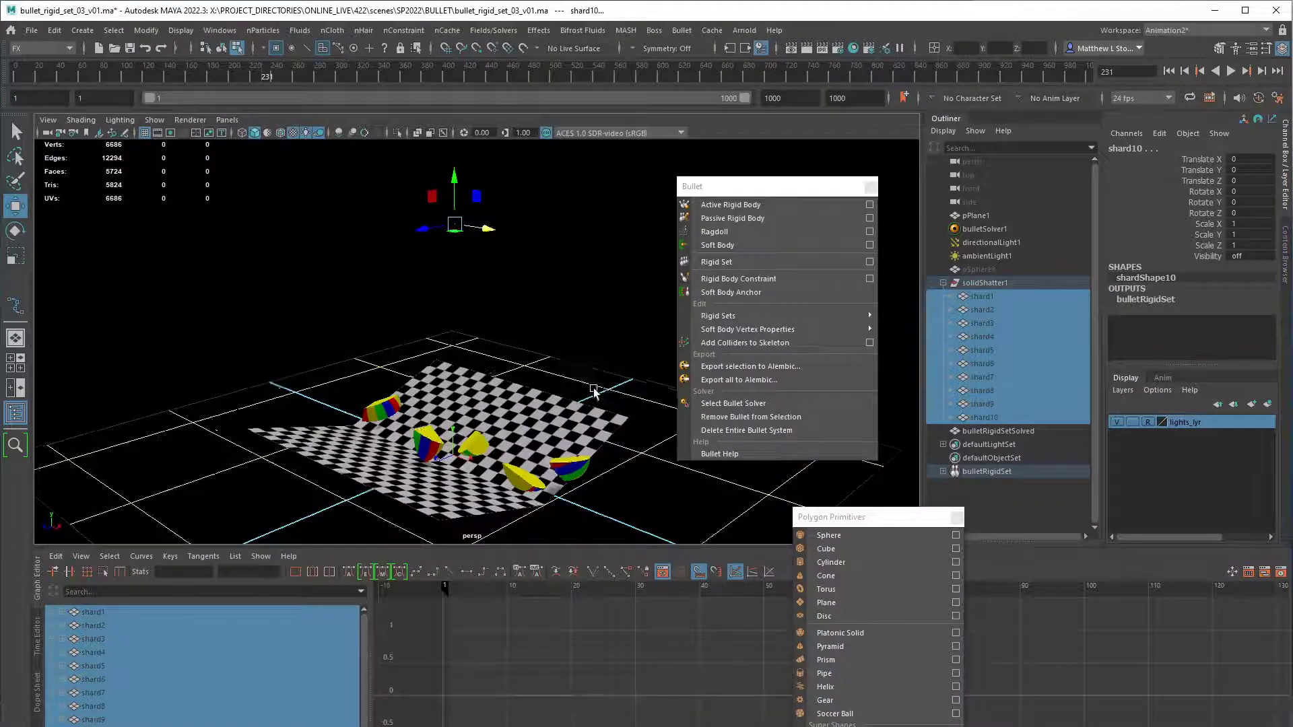
# - Return to frame 1 and, in bulletSolver1's rigid set initial state, enable Initially Sleeping and set the Collision Shape Type to hull
pyautogui.moveTo(596, 389)
pyautogui.keyDown('alt'); pyautogui.mouseDown()
pyautogui.moveTo(549, 398)
pyautogui.moveTo(580, 396)
pyautogui.mouseUp(); pyautogui.keyUp('alt')
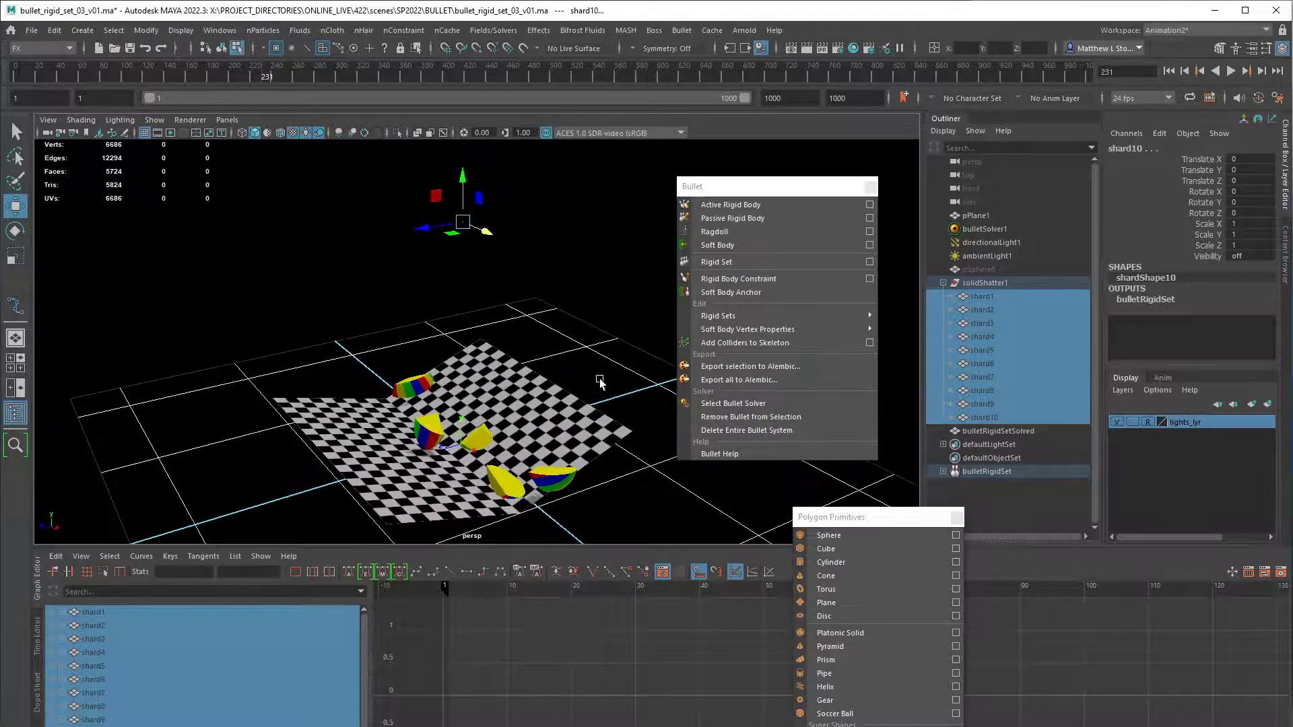
pyautogui.click(1170, 70)
pyautogui.keyDown('alt'); pyautogui.moveTo(612, 292); pyautogui.dragTo(618, 281); pyautogui.keyUp('alt')
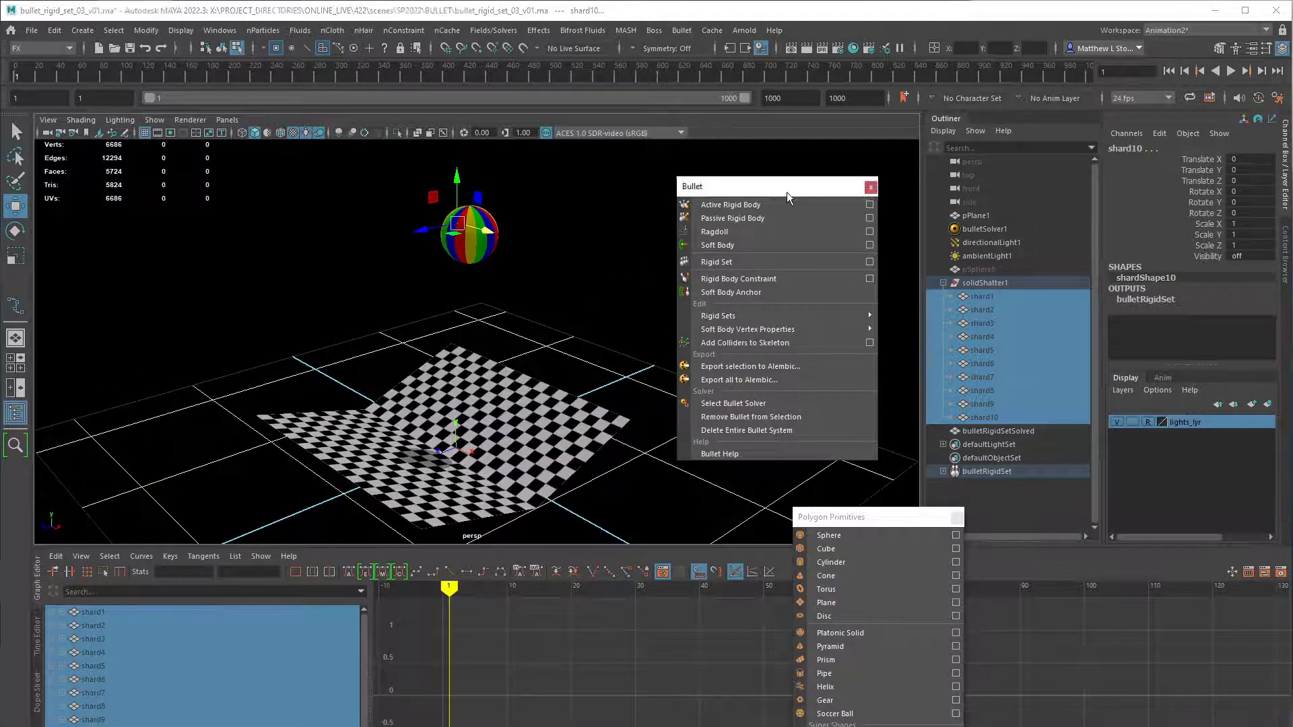
pyautogui.moveTo(786, 192); pyautogui.dragTo(790, 186)
pyautogui.click(985, 229)
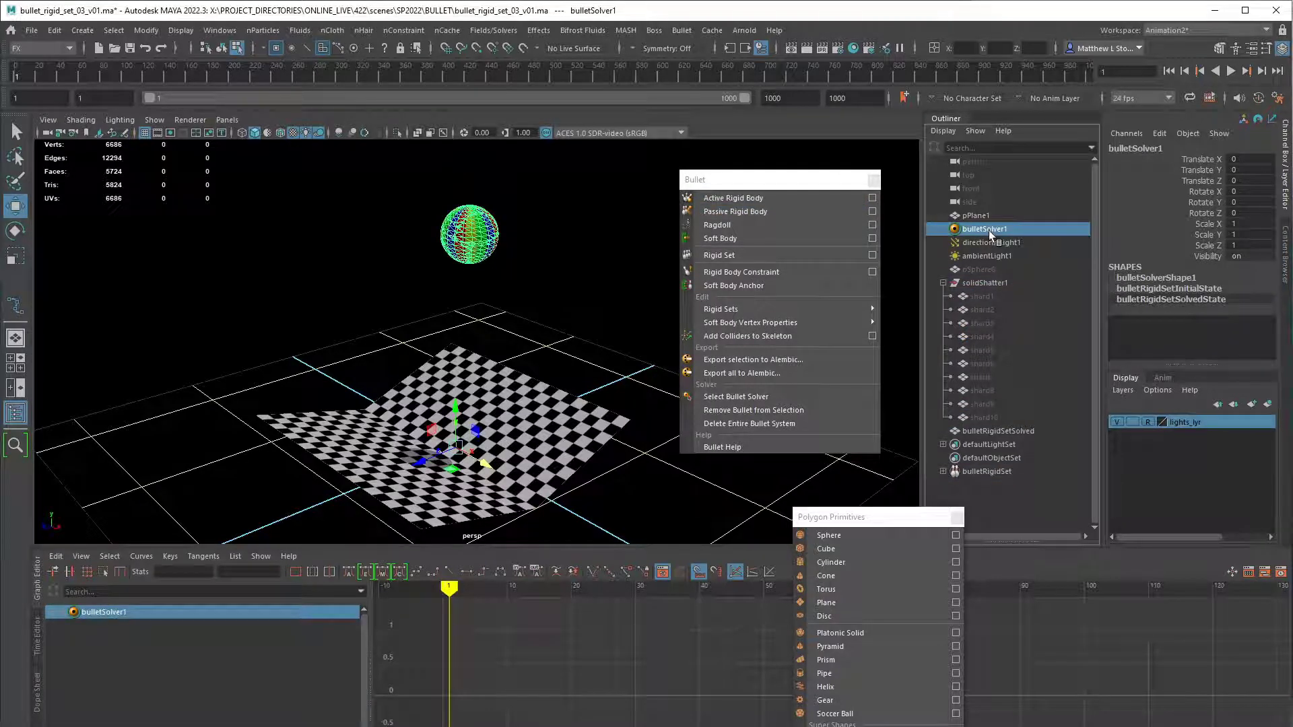
pyautogui.hotkey('ctrl', 'a')
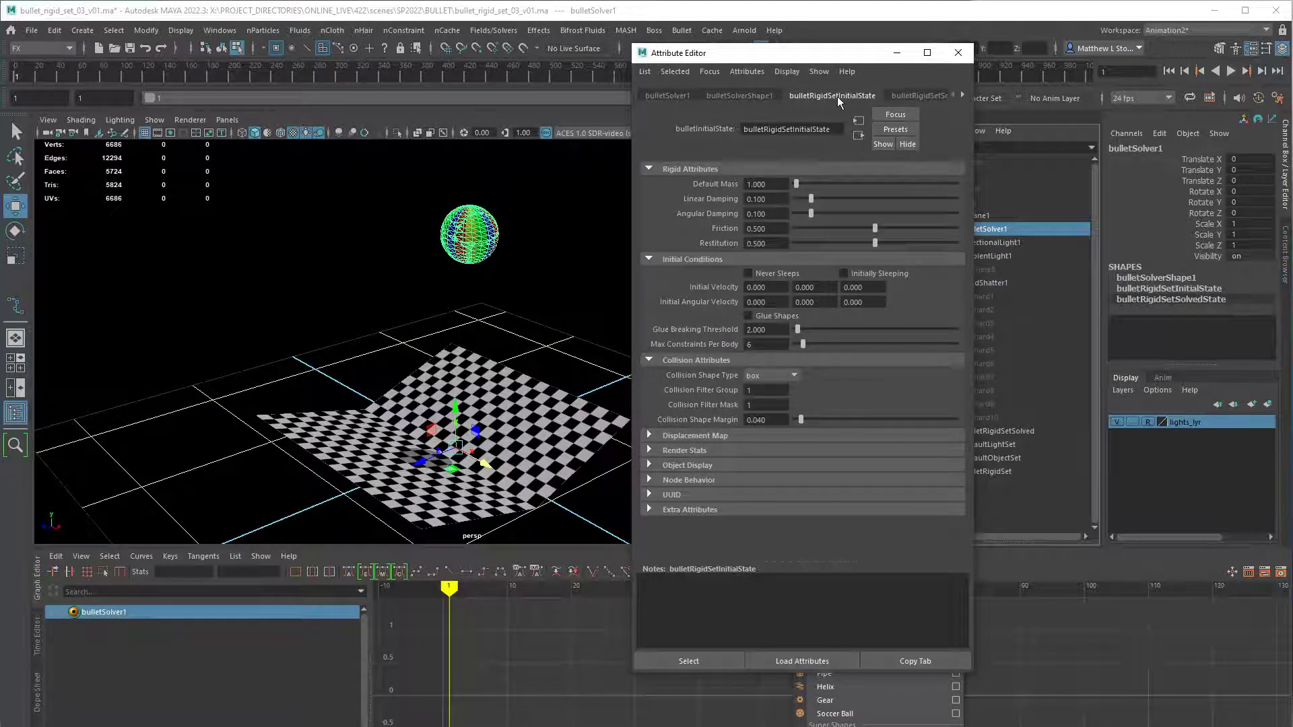
pyautogui.click(845, 272)
pyautogui.click(772, 376)
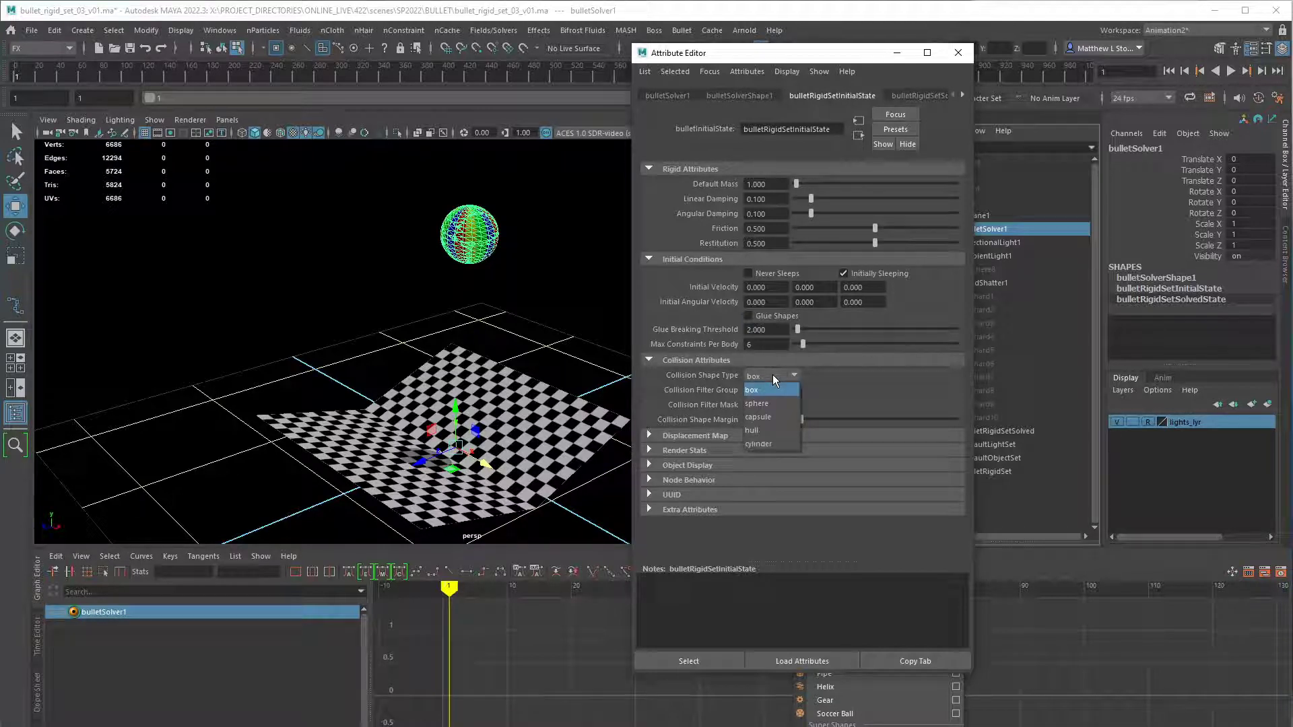
pyautogui.click(757, 431)
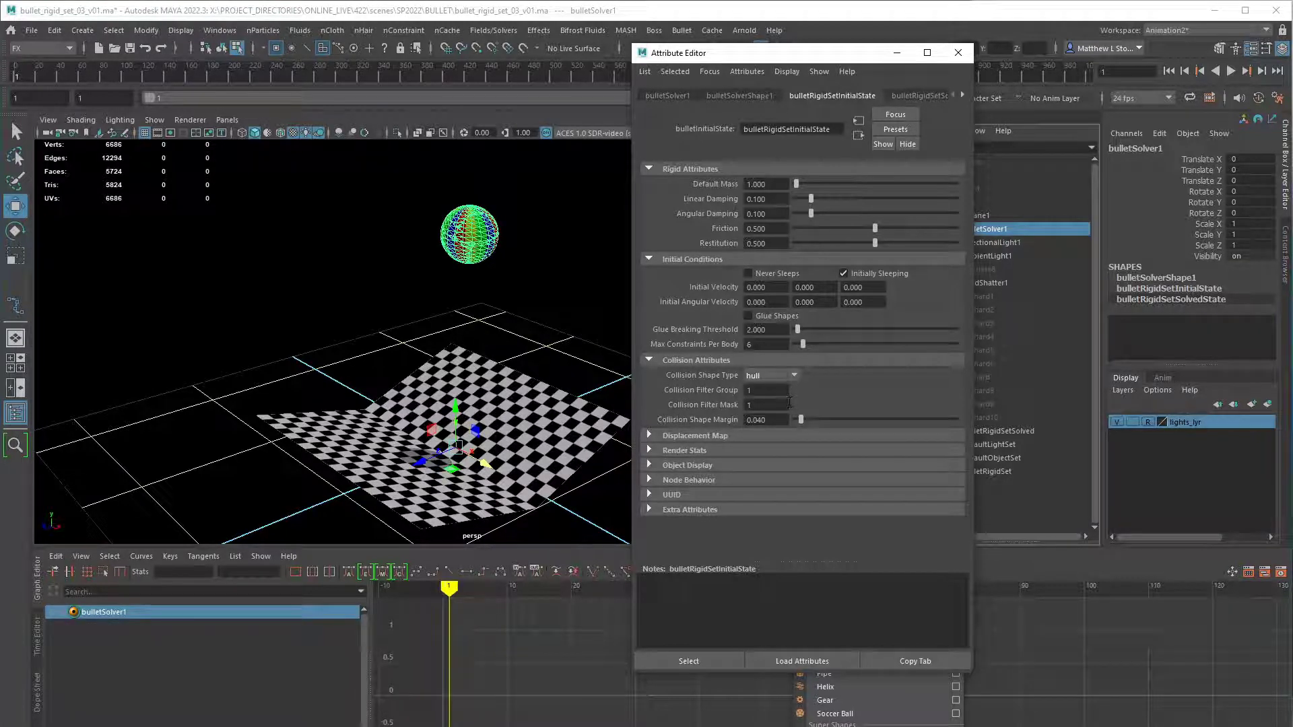
# - Set the rigid set's Collision Shape Margin to 0.01
pyautogui.keyDown('alt'); pyautogui.moveTo(593, 398); pyautogui.dragTo(573, 389); pyautogui.keyUp('alt')
pyautogui.keyDown('alt'); pyautogui.moveTo(573, 389); pyautogui.dragTo(728, 427, button='right'); pyautogui.keyUp('alt')
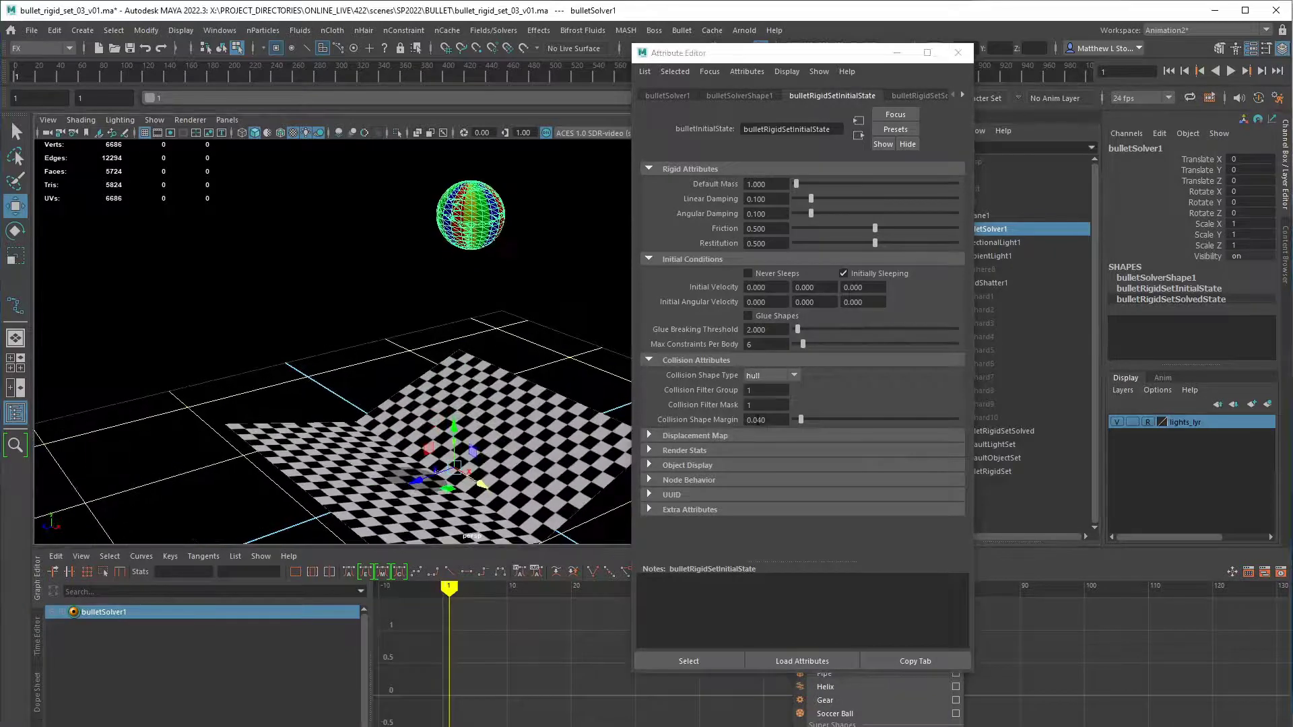
pyautogui.moveTo(757, 421); pyautogui.dragTo(767, 421)
pyautogui.write('1')
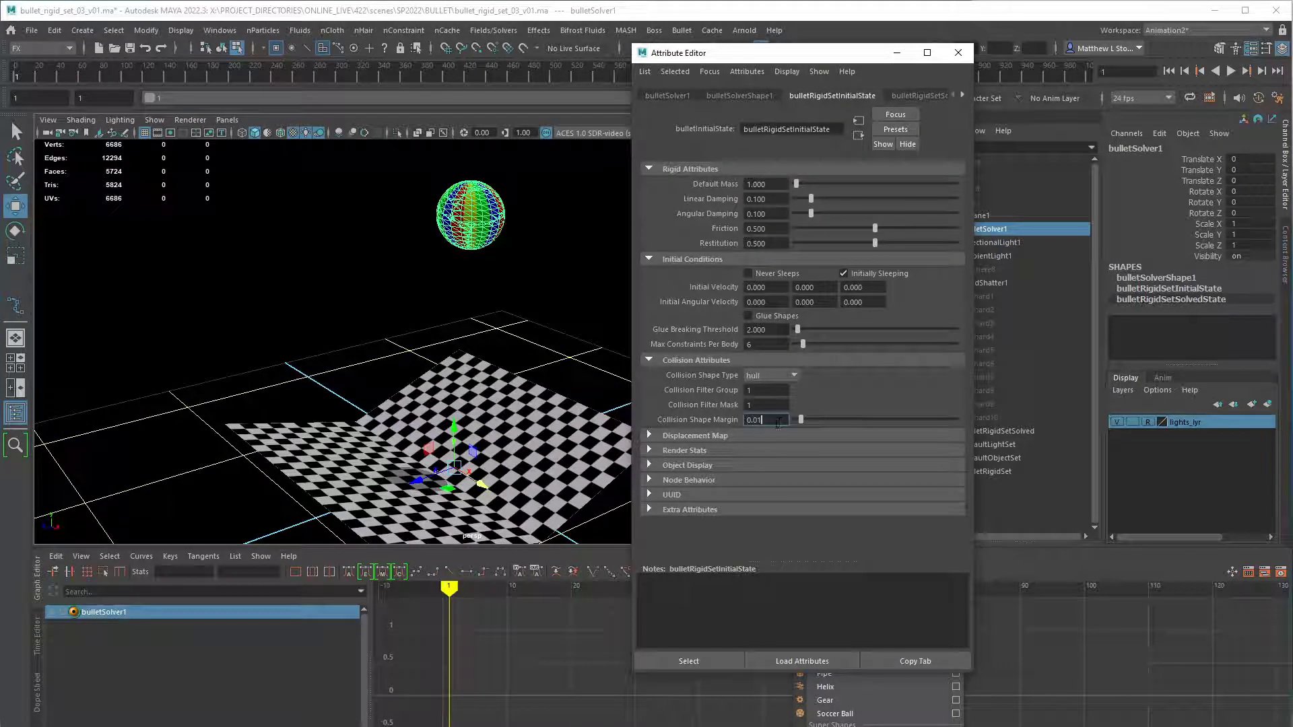
pyautogui.press('Return')
# - Check the solver shape's Max Num Iterations and test the rigid set by playing the simulation from frame 1, stopping it after a while
pyautogui.click(750, 95)
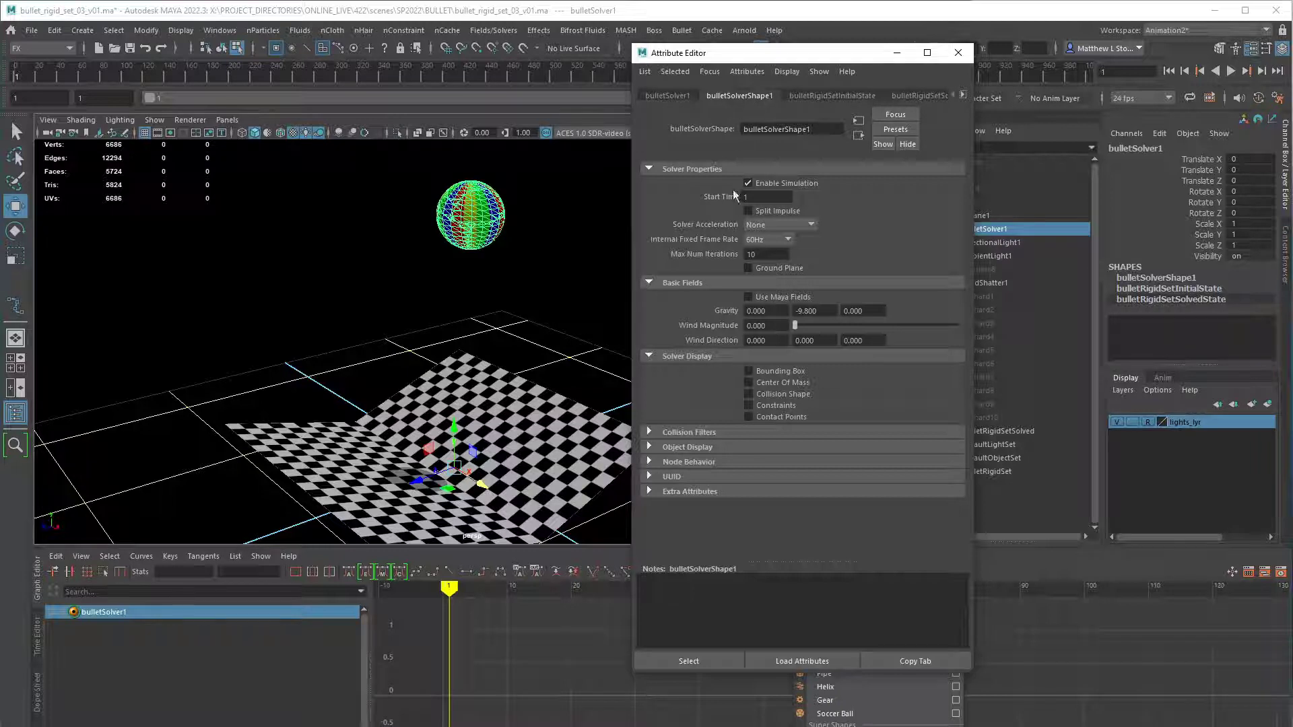
pyautogui.click(762, 254)
pyautogui.click(830, 92)
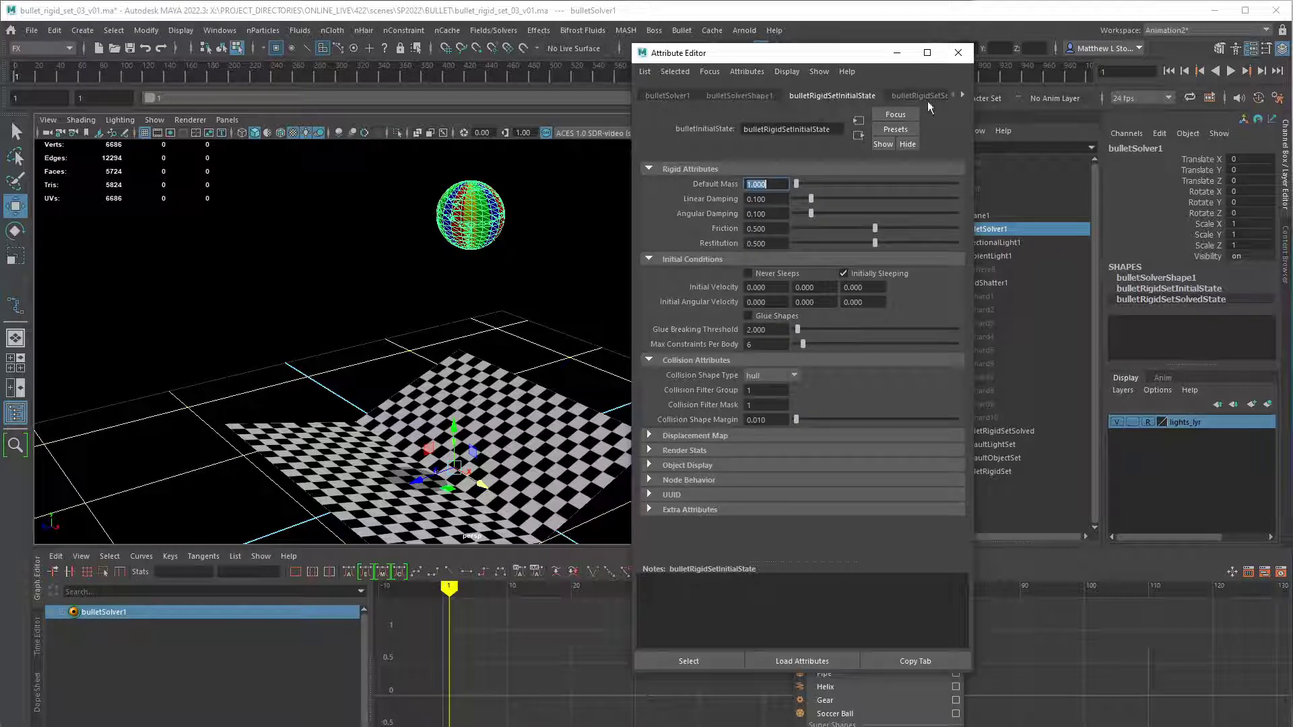
pyautogui.click(1174, 74)
pyautogui.click(1232, 72)
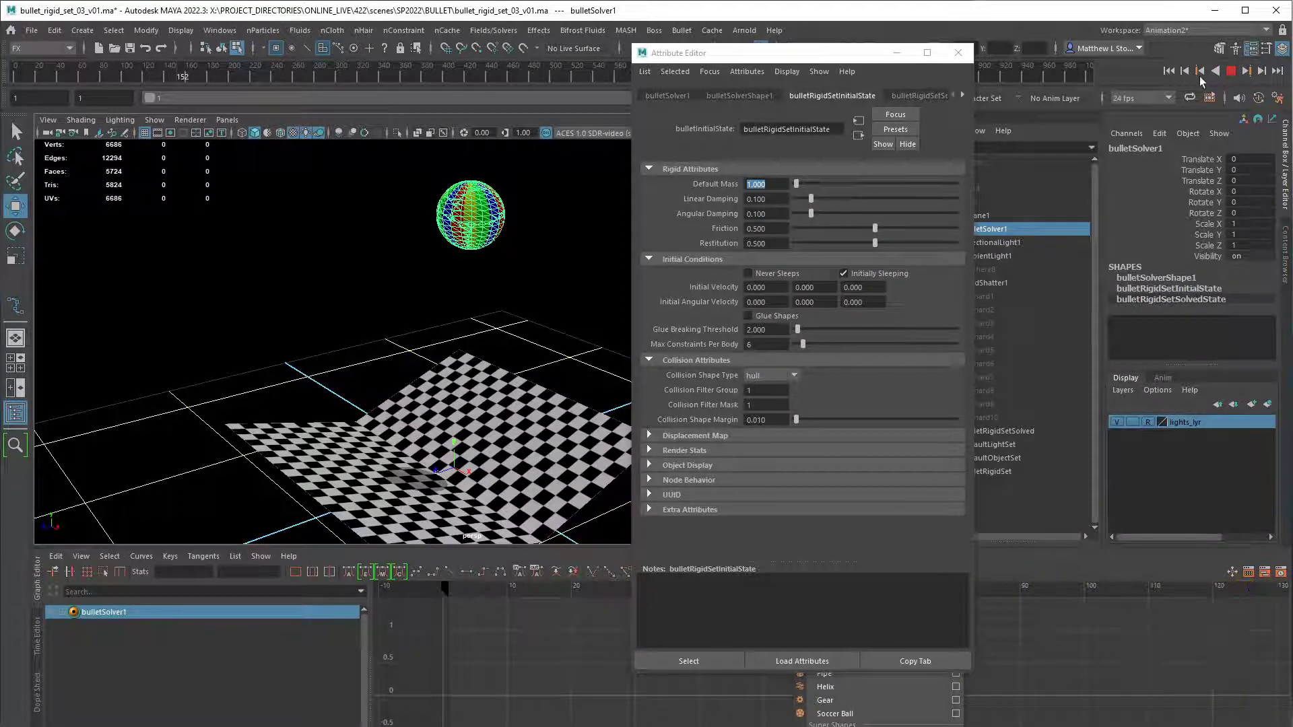
pyautogui.click(1232, 71)
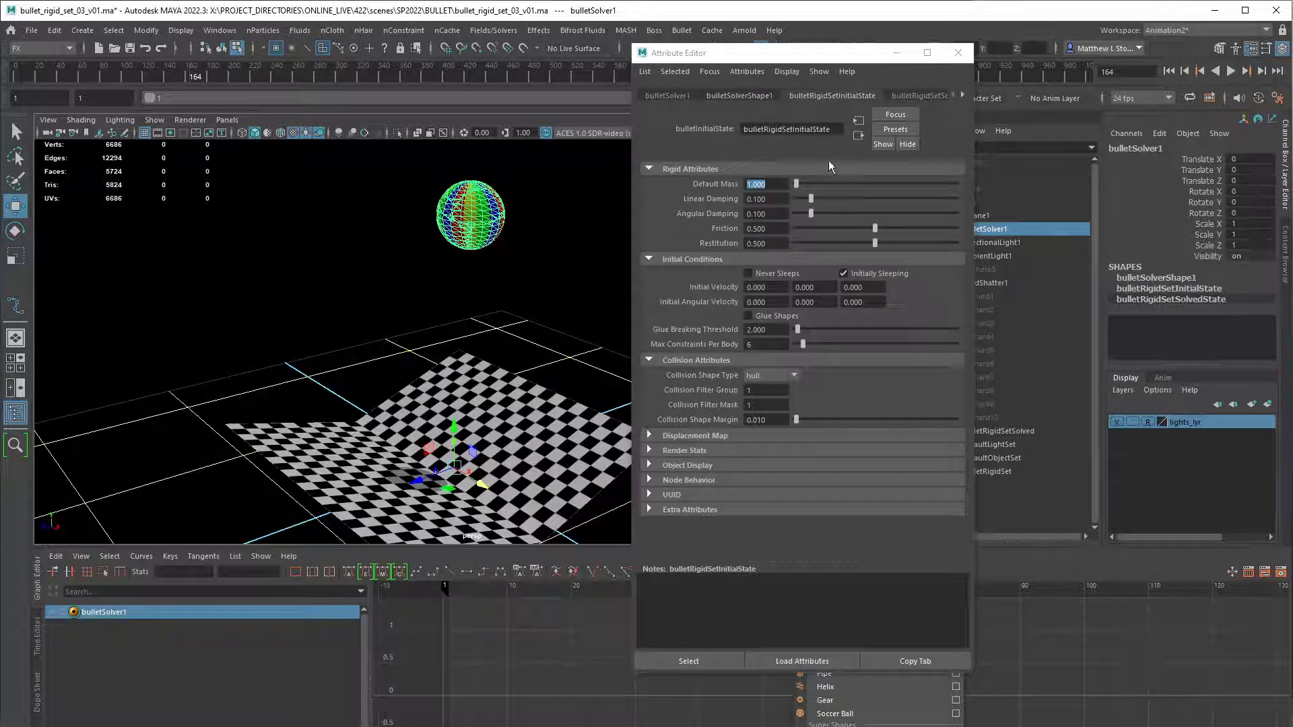
# - Turn off Initially Sleeping and enable Glue Shapes in the rigid set's initial state
pyautogui.click(910, 95)
pyautogui.click(824, 95)
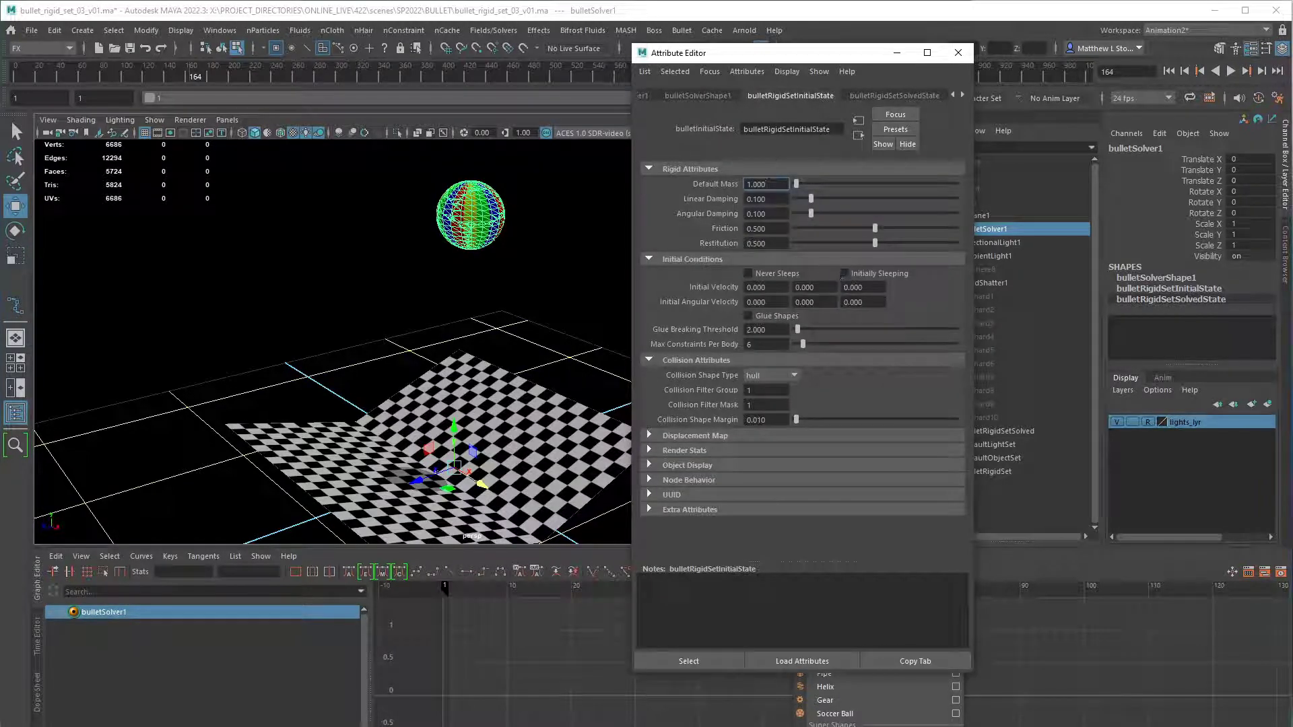
pyautogui.click(792, 317)
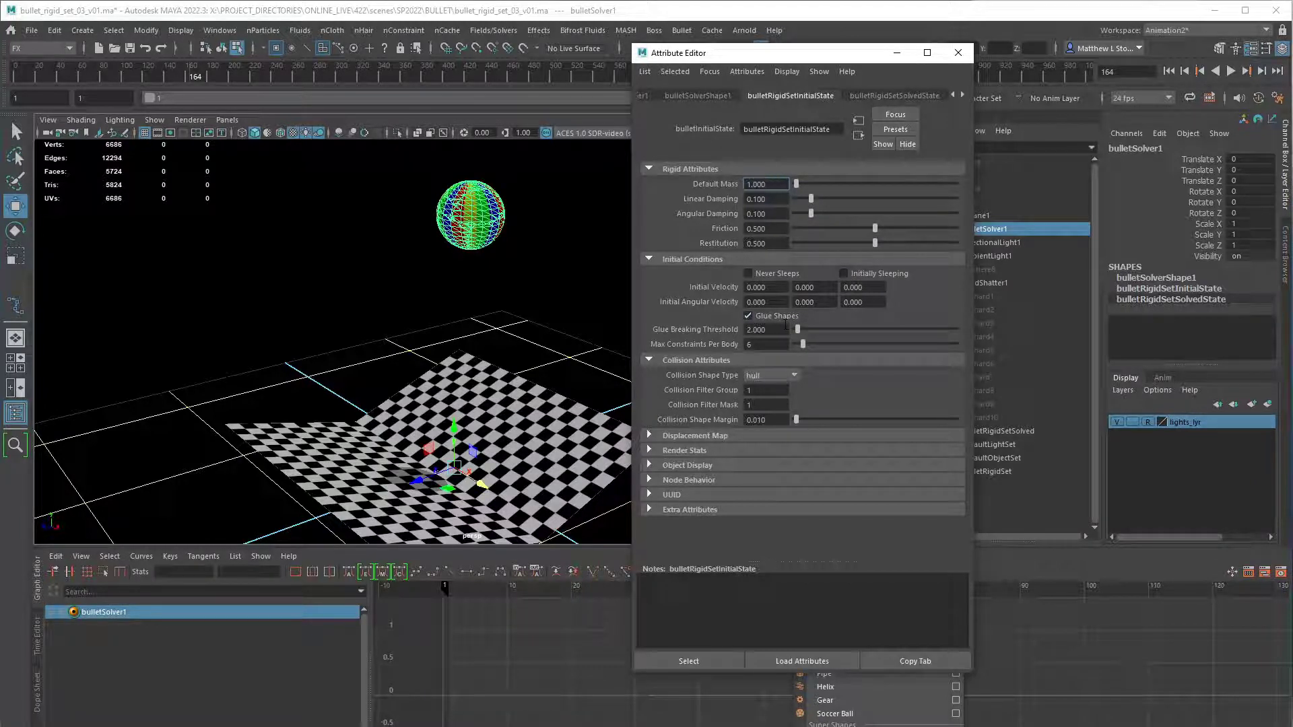
# - Play the glued-shapes simulation and examine from several angles how the ball breaks on the bent plane
pyautogui.click(1231, 71)
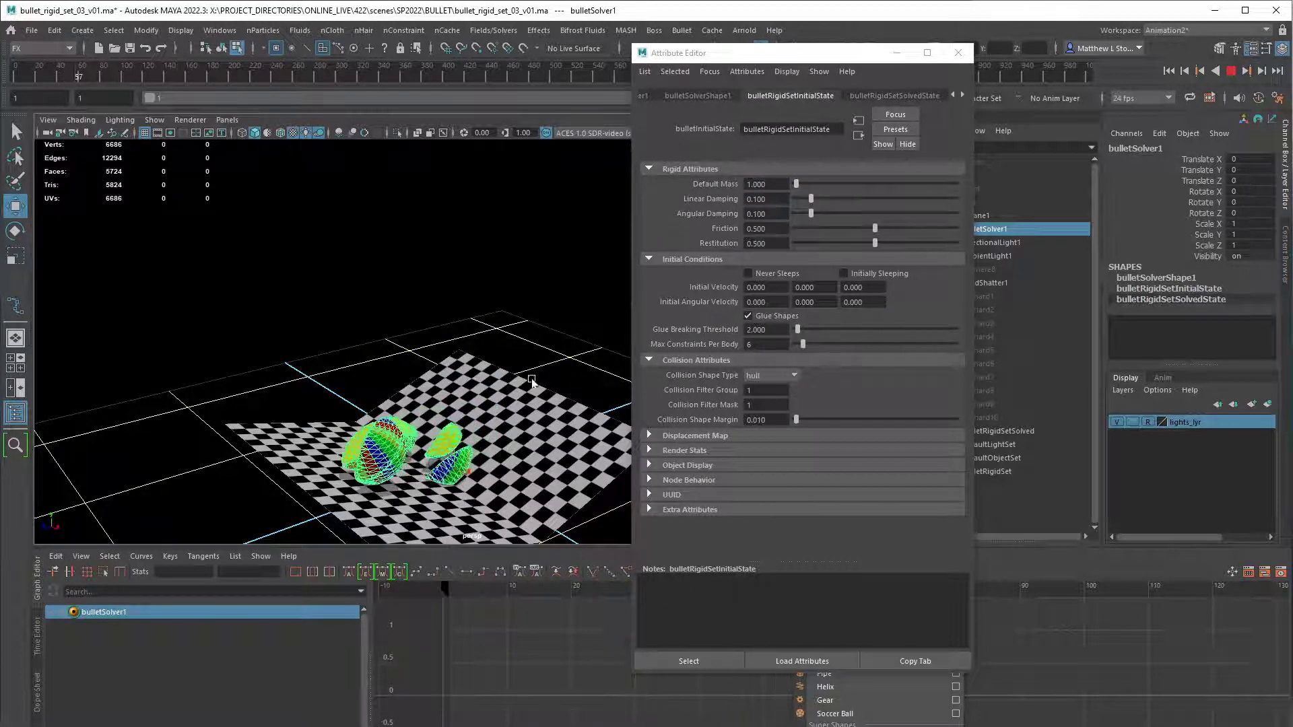
pyautogui.keyDown('alt'); pyautogui.moveTo(571, 465); pyautogui.dragTo(564, 504); pyautogui.keyUp('alt')
pyautogui.keyDown('alt'); pyautogui.moveTo(564, 504); pyautogui.dragTo(593, 445, button='right'); pyautogui.keyUp('alt')
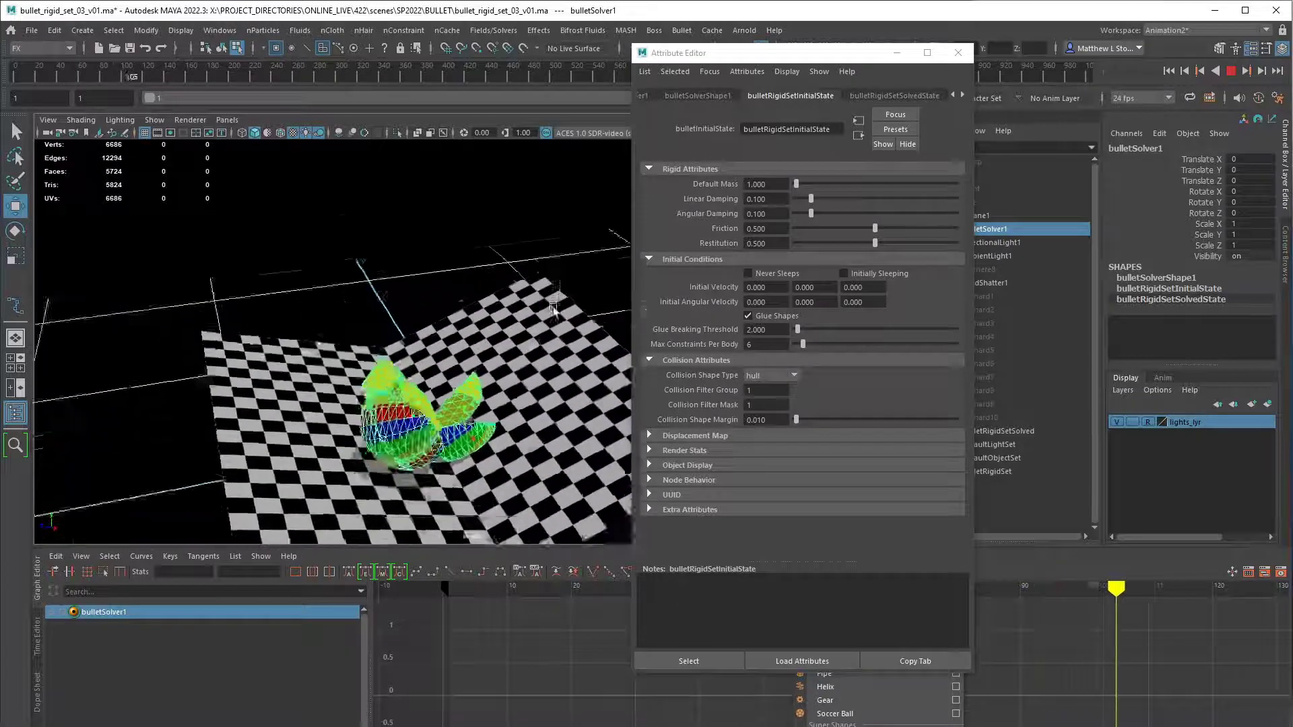
pyautogui.keyDown('alt'); pyautogui.moveTo(593, 444); pyautogui.dragTo(558, 387, button='middle'); pyautogui.keyUp('alt')
# - Switch to the 422_Shared_Notes_2022 Google Doc, append "; glue shapes" to Bullet Physics item 4b with "glue shapes" in bold, and return to Maya
pyautogui.hotkey('alt', 'Tab')
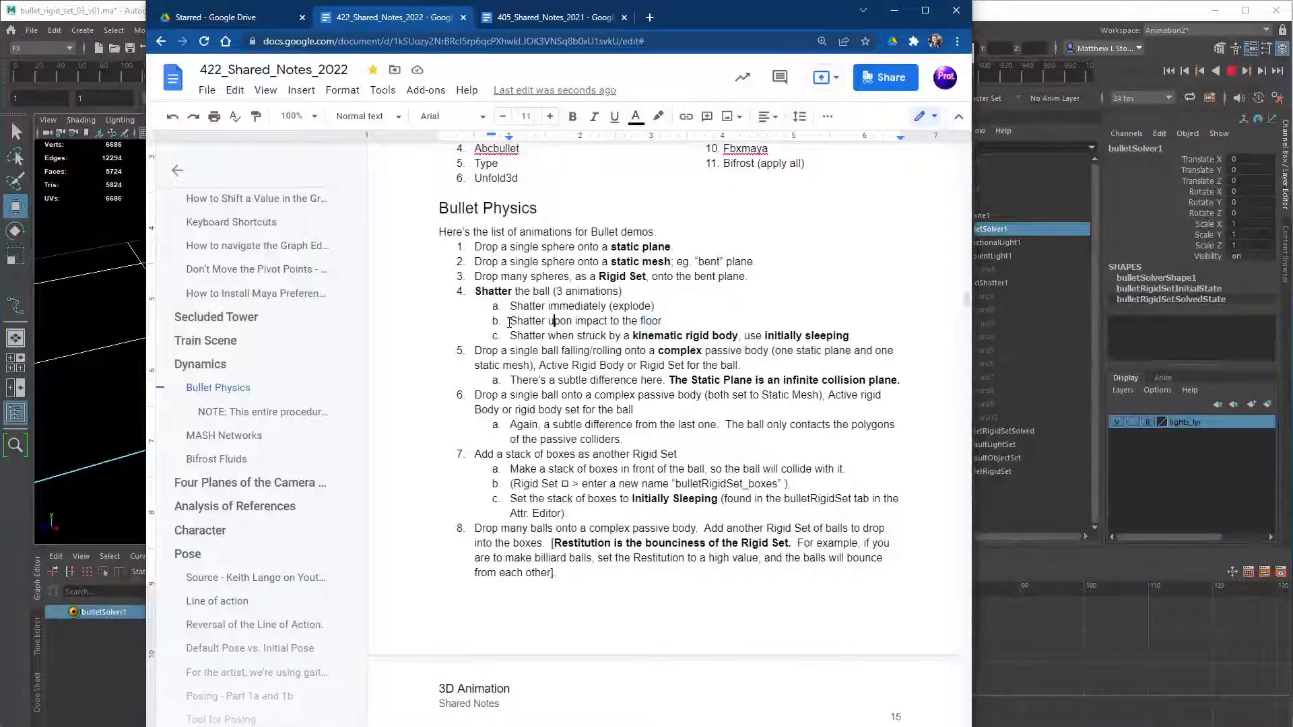
pyautogui.moveTo(511, 322); pyautogui.dragTo(669, 322)
pyautogui.click(672, 320)
pyautogui.write('; glue ')
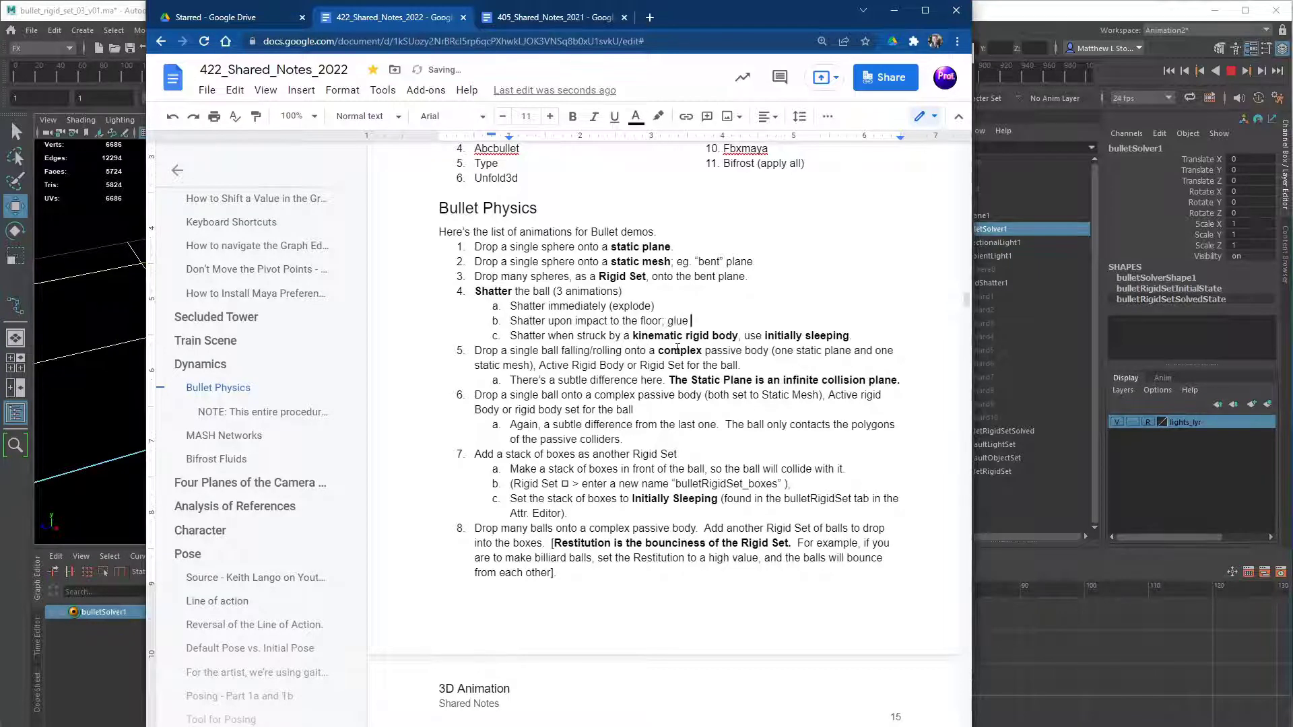
pyautogui.write('shapoes')
pyautogui.hotkey('shift', 'Left')
pyautogui.hotkey('shift', 'Left')
pyautogui.hotkey('shift', 'Left')
pyautogui.hotkey('shift', 'Left')
pyautogui.hotkey('shift', 'Left')
pyautogui.hotkey('shift', 'Left')
pyautogui.hotkey('shift', 'Left')
pyautogui.hotkey('shift', 'Left')
pyautogui.hotkey('shift', 'Left')
pyautogui.hotkey('shift', 'Left')
pyautogui.hotkey('shift', 'Left')
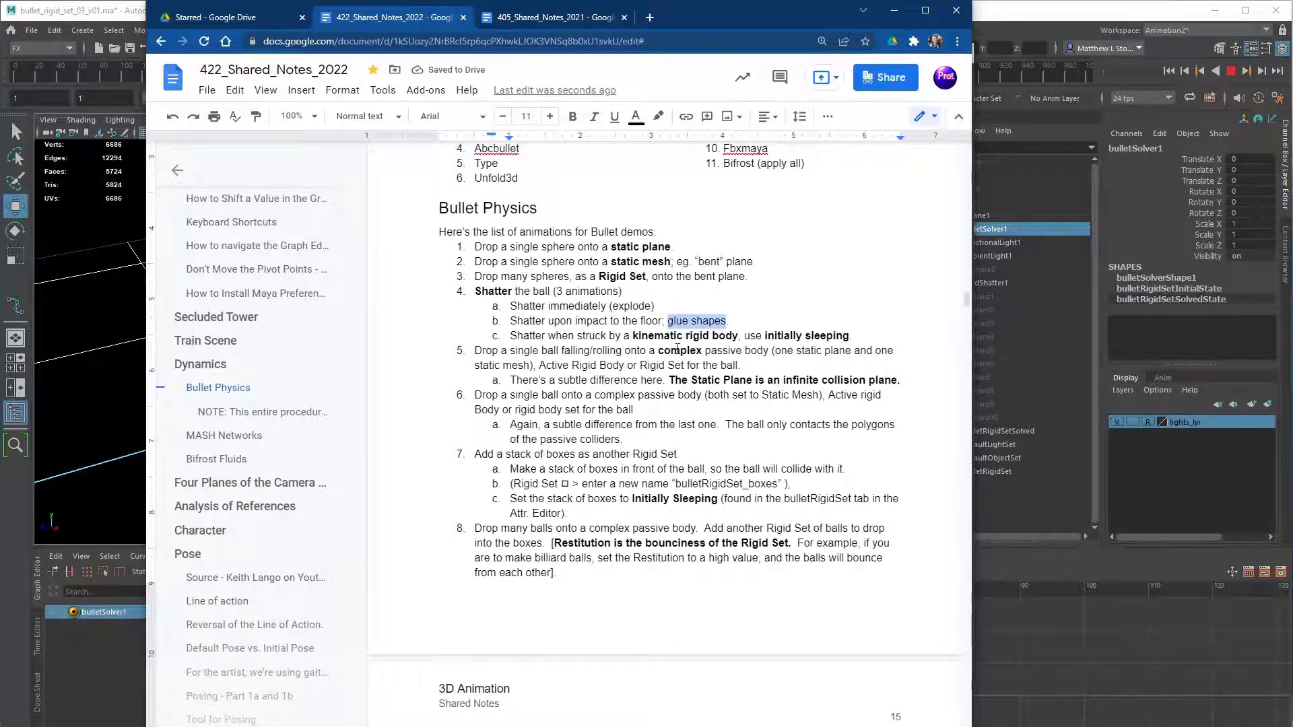
pyautogui.hotkey('ctrl', 'b')
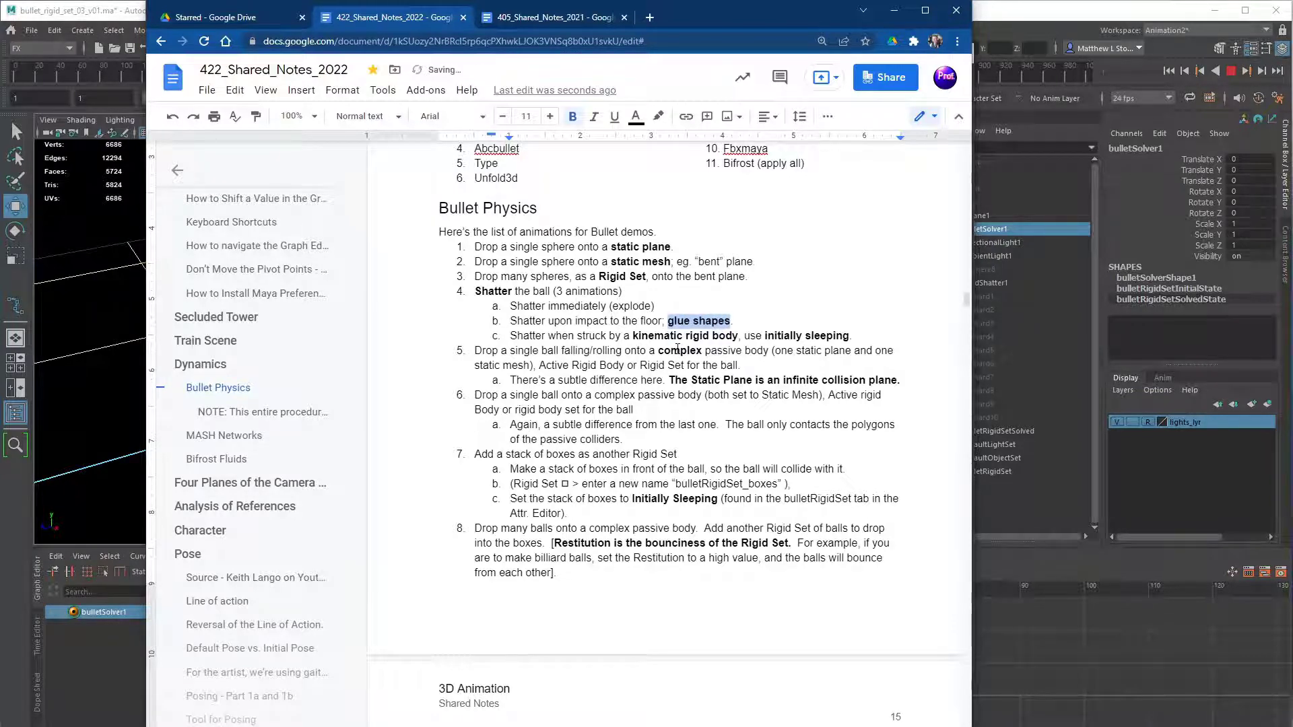
pyautogui.click(25, 508)
# - Replay the simulation from the start, view the ball's impact on the bent plane from several angles, and stop playback
pyautogui.keyDown('alt'); pyautogui.moveTo(498, 390); pyautogui.dragTo(512, 290); pyautogui.keyUp('alt')
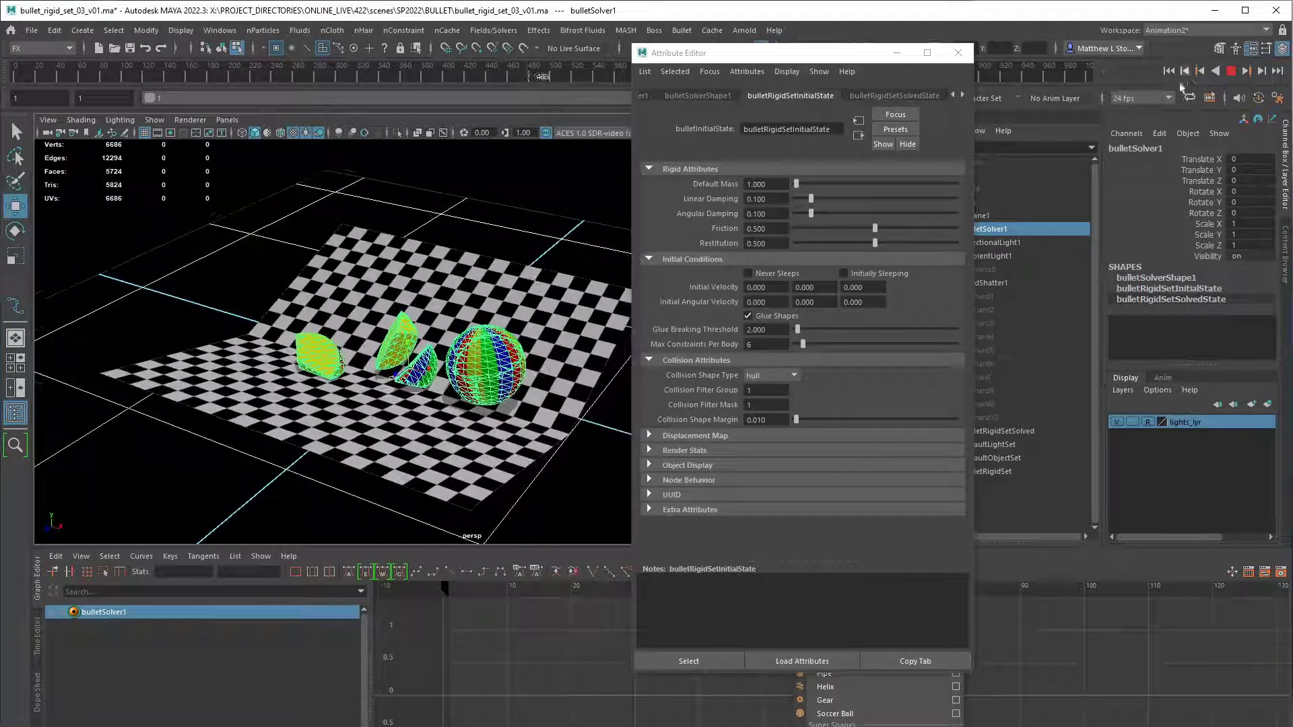
pyautogui.click(1170, 71)
pyautogui.keyDown('alt'); pyautogui.moveTo(534, 353); pyautogui.dragTo(540, 232, button='right'); pyautogui.keyUp('alt')
pyautogui.keyDown('alt'); pyautogui.moveTo(540, 232); pyautogui.dragTo(553, 274, button='middle'); pyautogui.keyUp('alt')
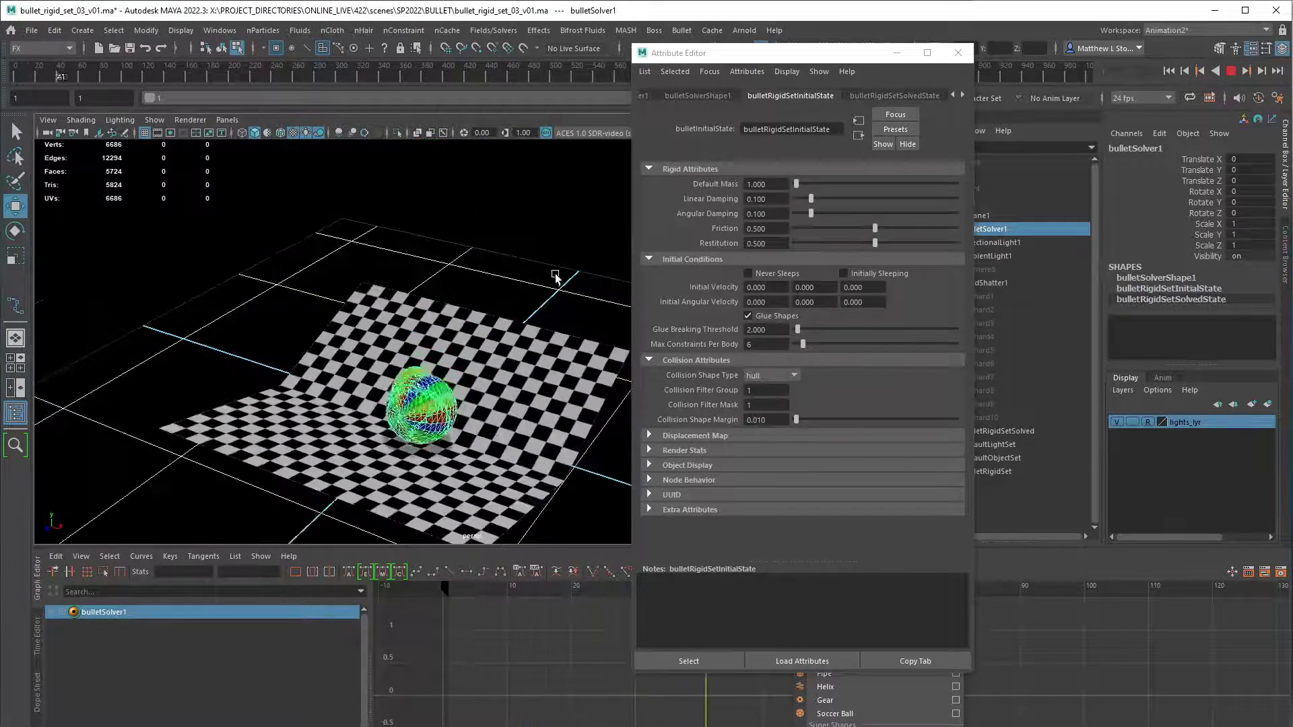
pyautogui.keyDown('alt'); pyautogui.moveTo(555, 274); pyautogui.dragTo(517, 276); pyautogui.keyUp('alt')
pyautogui.keyDown('alt'); pyautogui.moveTo(518, 276); pyautogui.dragTo(554, 458, button='right'); pyautogui.keyUp('alt')
pyautogui.keyDown('alt'); pyautogui.moveTo(553, 459); pyautogui.dragTo(547, 379, button='middle'); pyautogui.keyUp('alt')
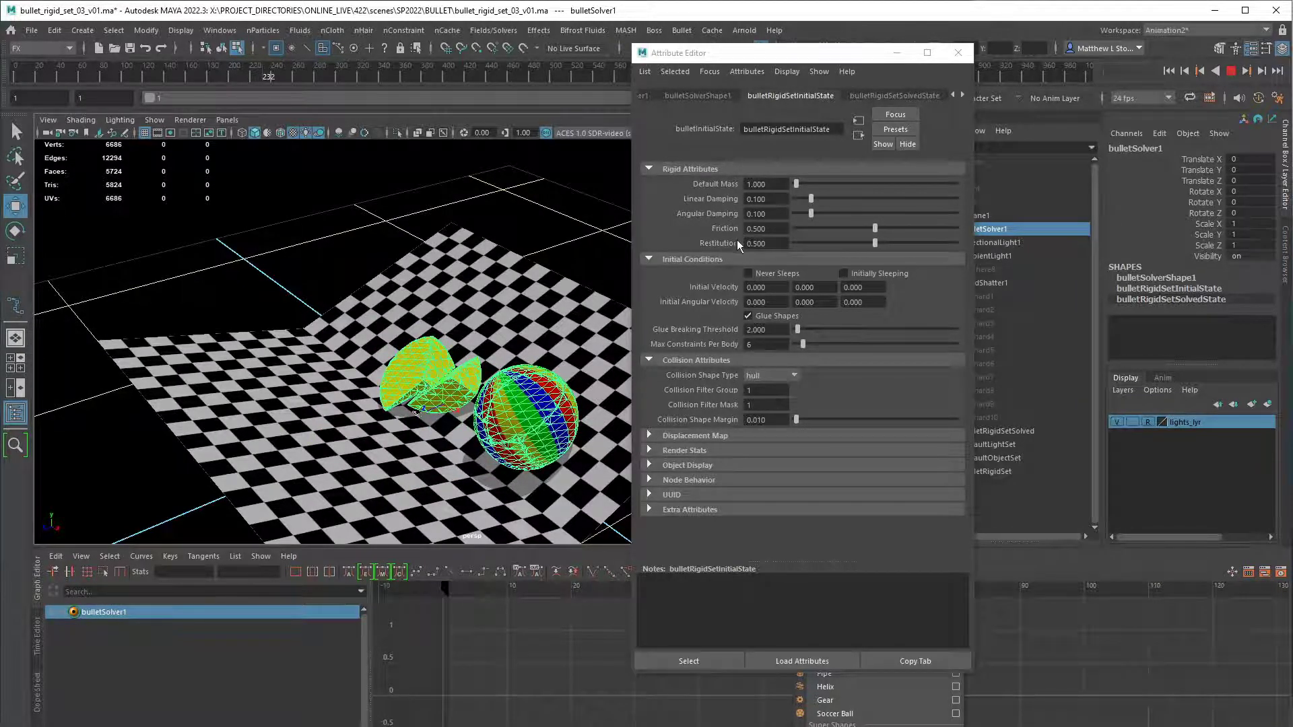
pyautogui.click(1232, 70)
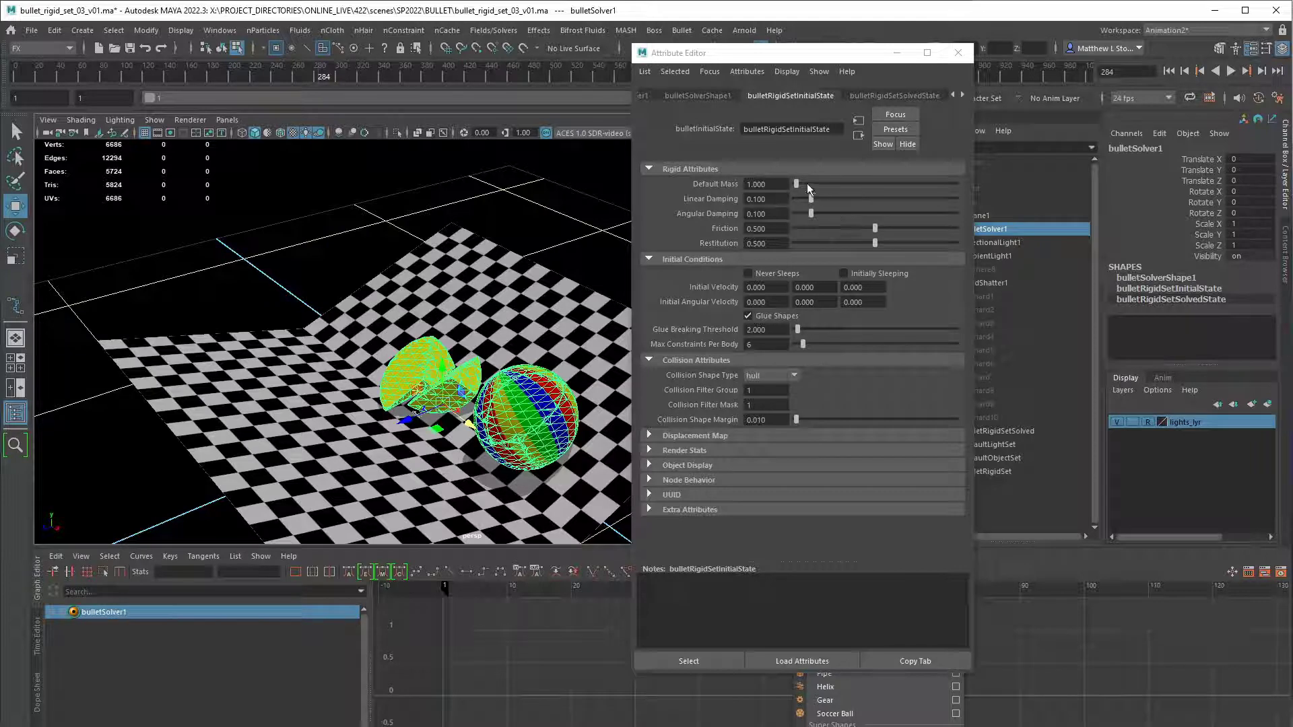
# - Set the rigid set's Default Mass to 10, play the simulation to test the impact, and stop it
pyautogui.click(764, 184)
pyautogui.write('10')
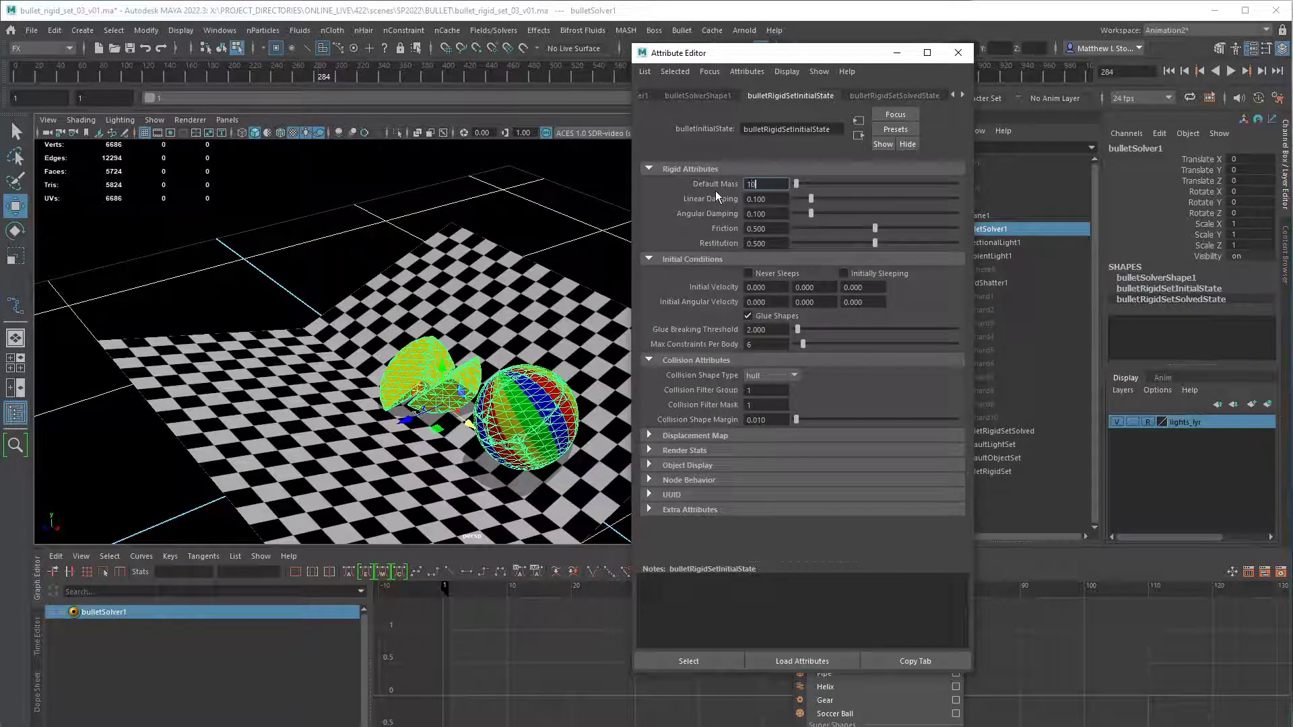
pyautogui.press('Tab')
pyautogui.click(1231, 71)
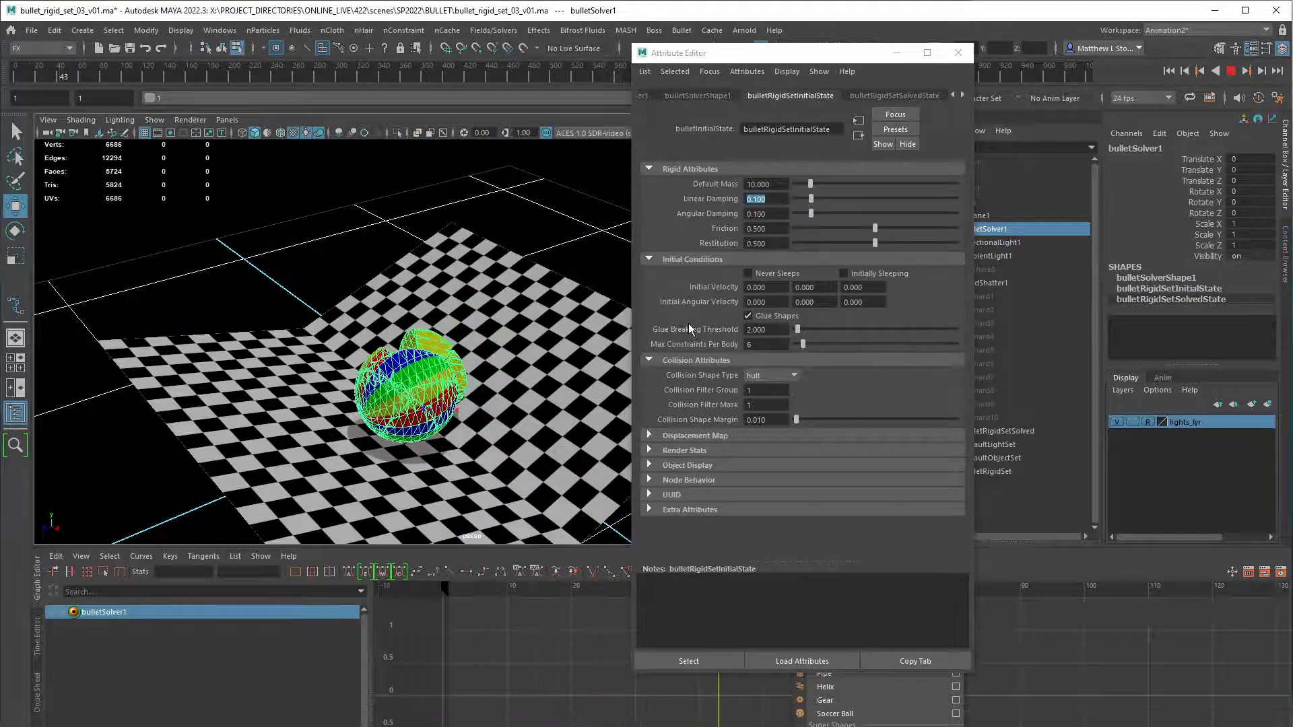
pyautogui.click(1232, 70)
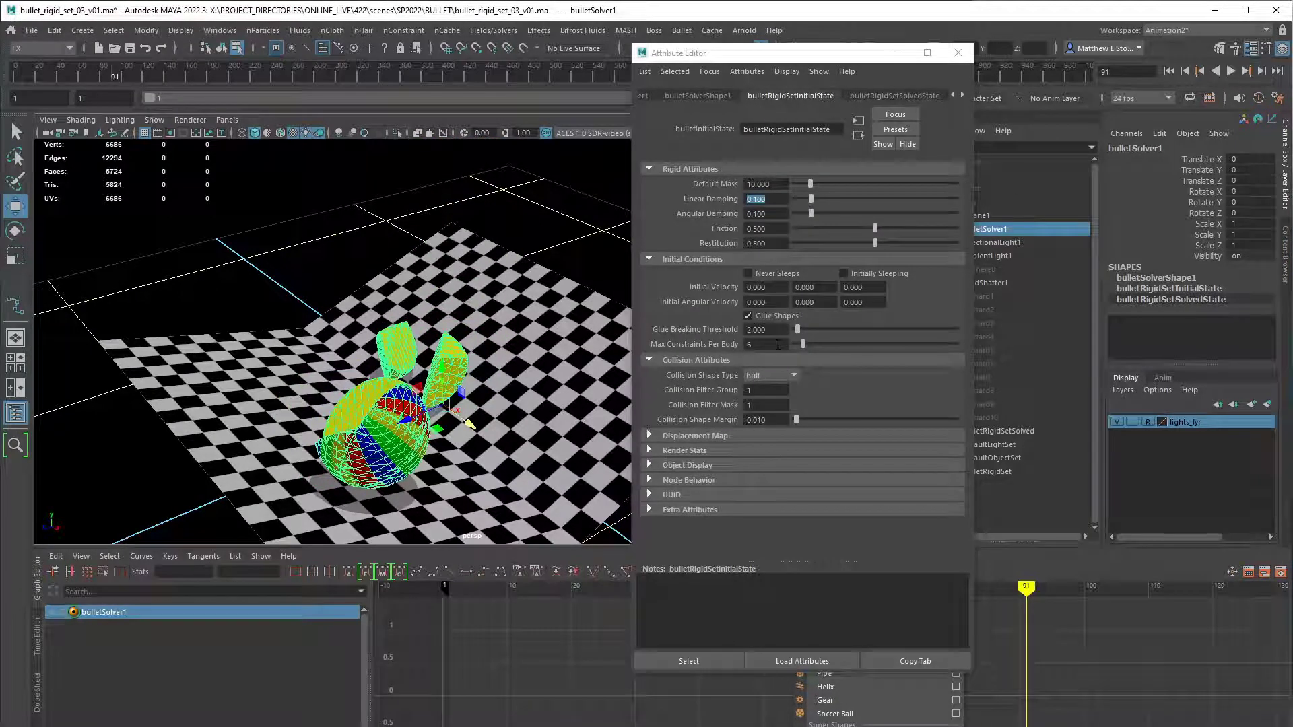
# - Set the Glue Breaking Threshold to 1, play the simulation from frame 1 to test the break, and stop it
pyautogui.click(756, 329)
pyautogui.write('1')
pyautogui.press('Return')
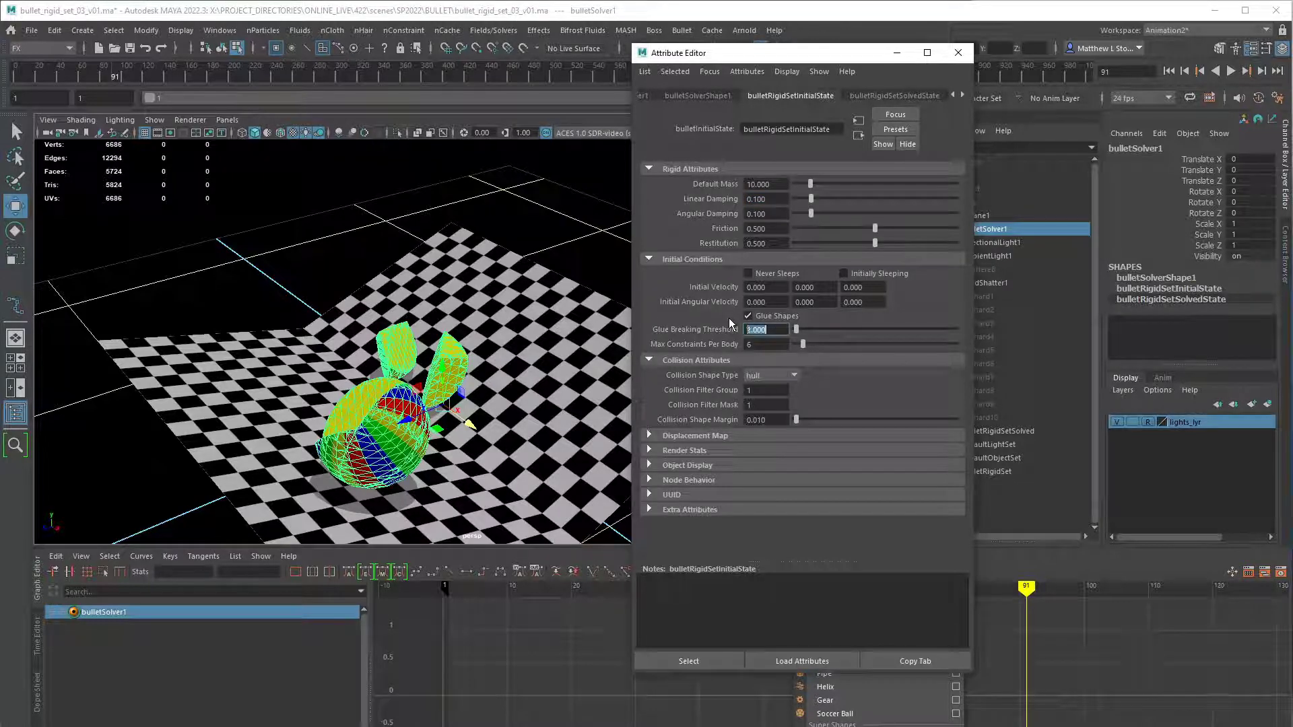
pyautogui.click(1170, 71)
pyautogui.click(1230, 71)
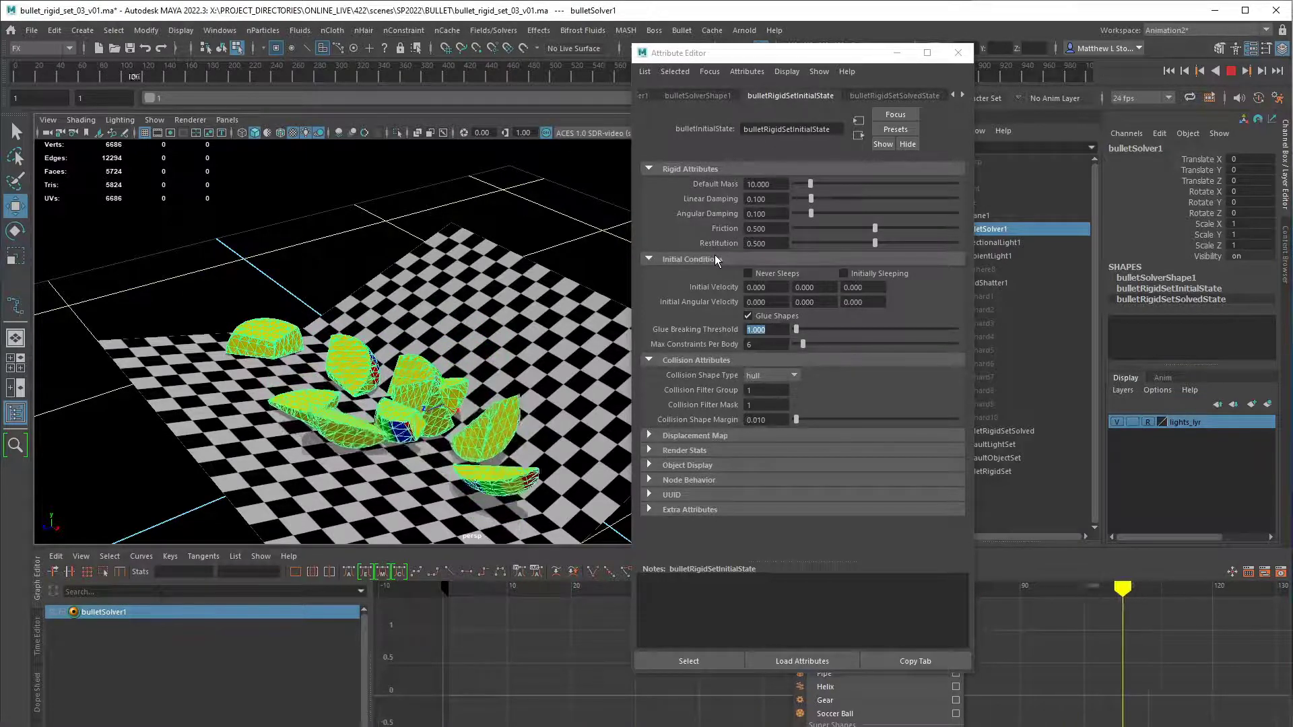
pyautogui.click(1231, 70)
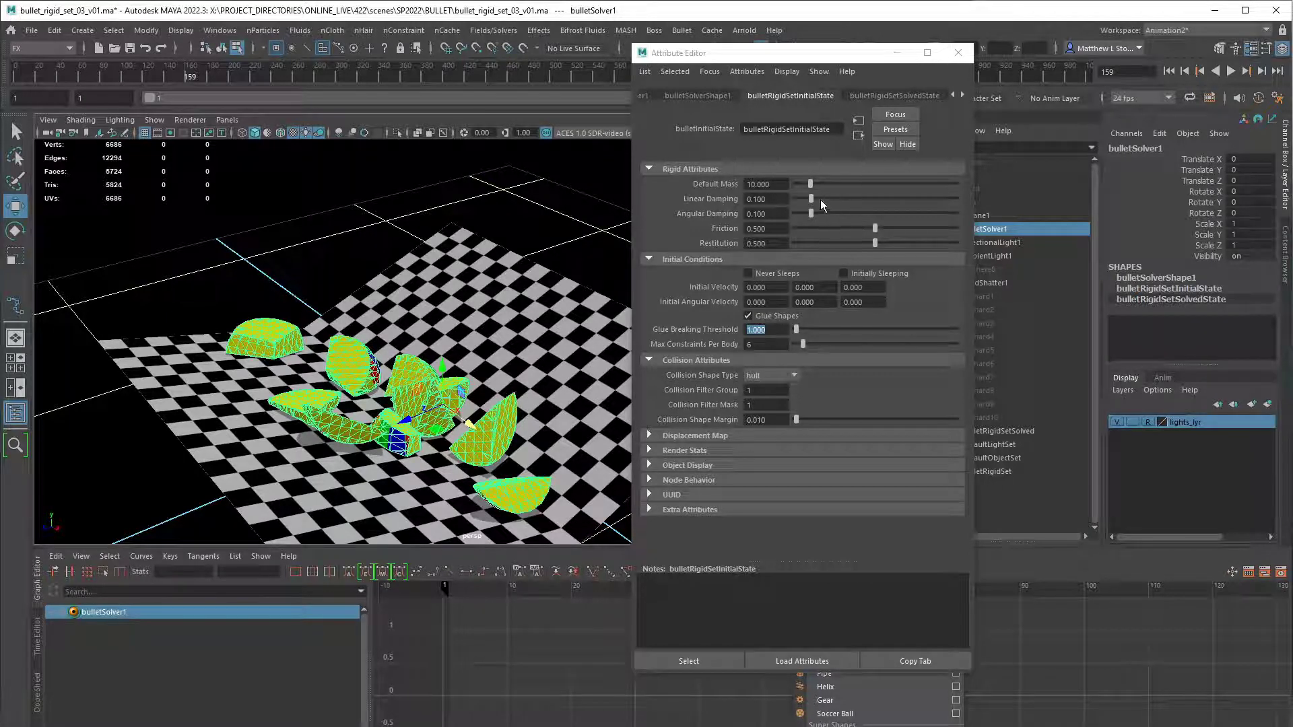
# - Raise the rigid set's Linear Damping to about 0.382, play the simulation to test it, and stop playback
pyautogui.click(856, 197)
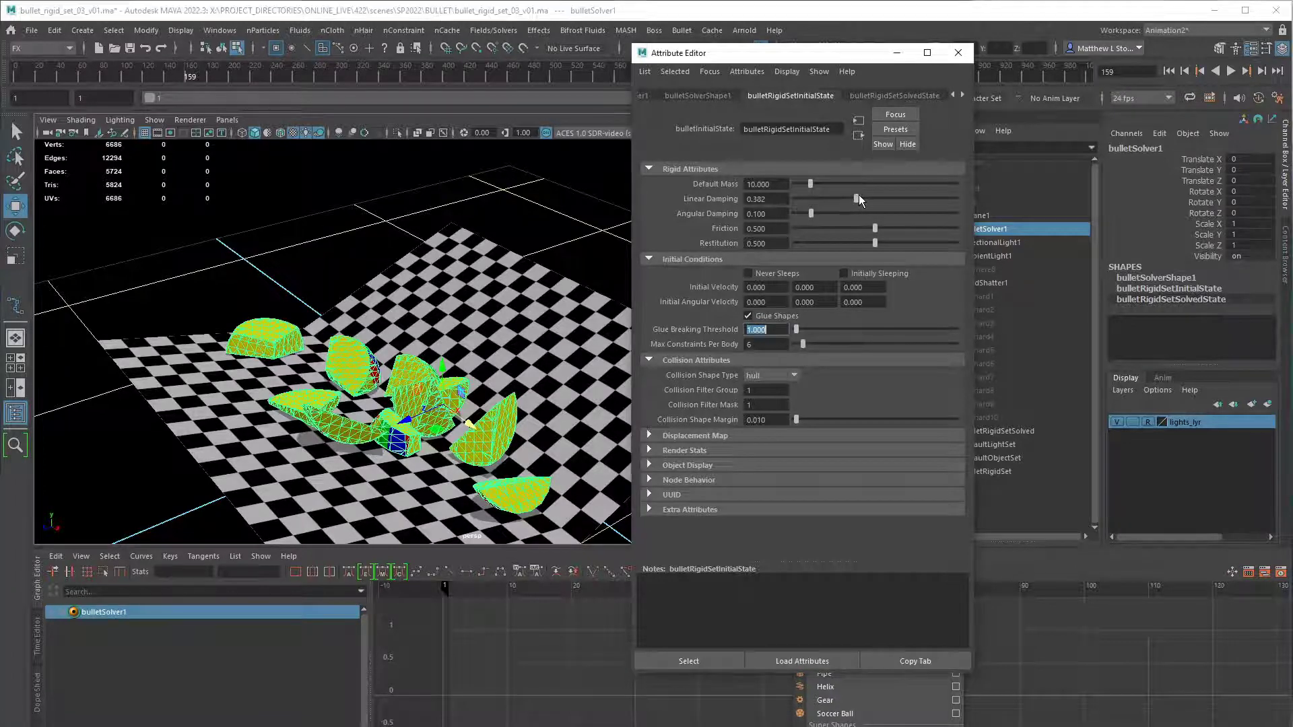
pyautogui.click(1231, 71)
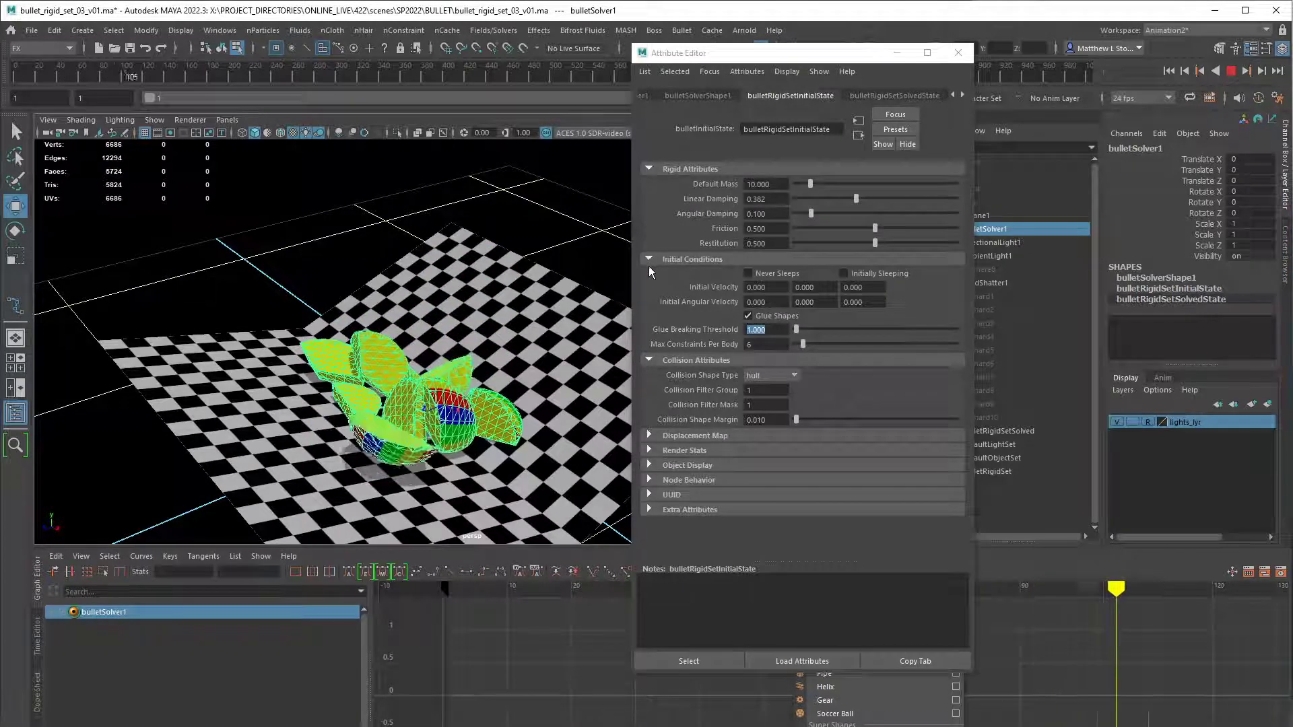
pyautogui.click(1231, 70)
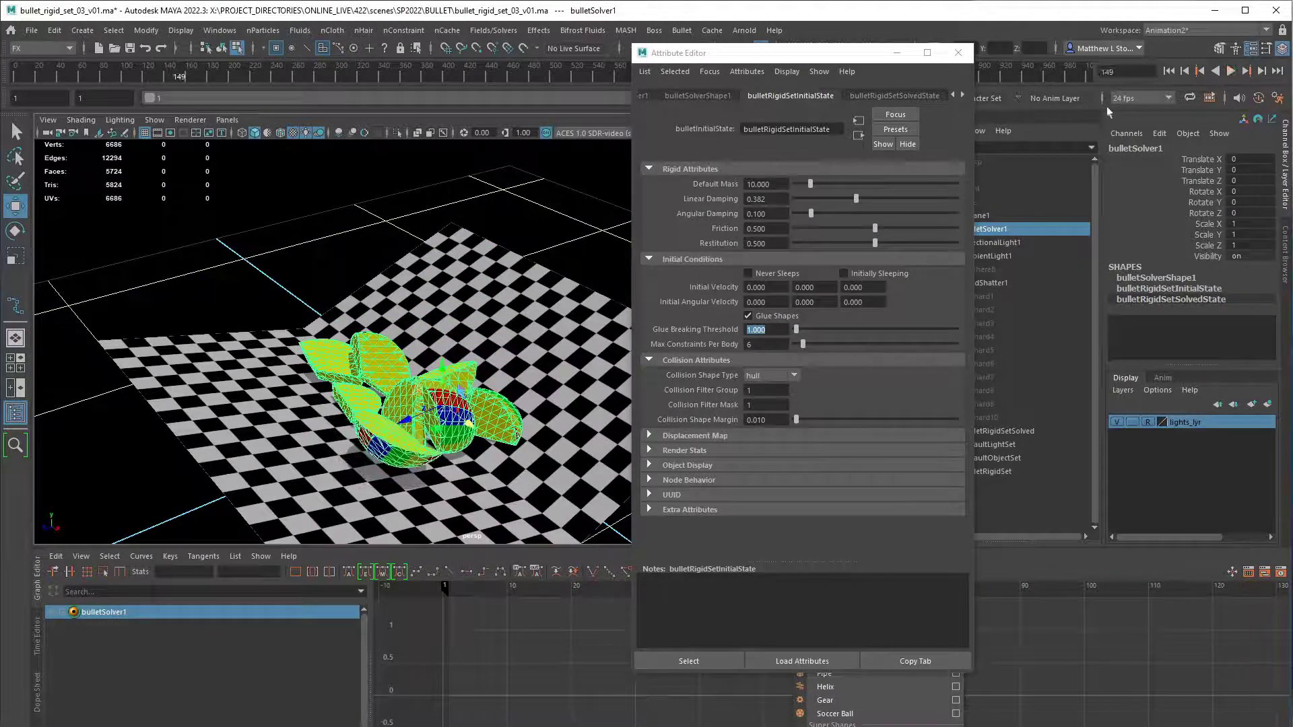
# - Raise the rigid set's Angular Damping to about 0.315, play the simulation to test it, and stop playback
pyautogui.click(846, 213)
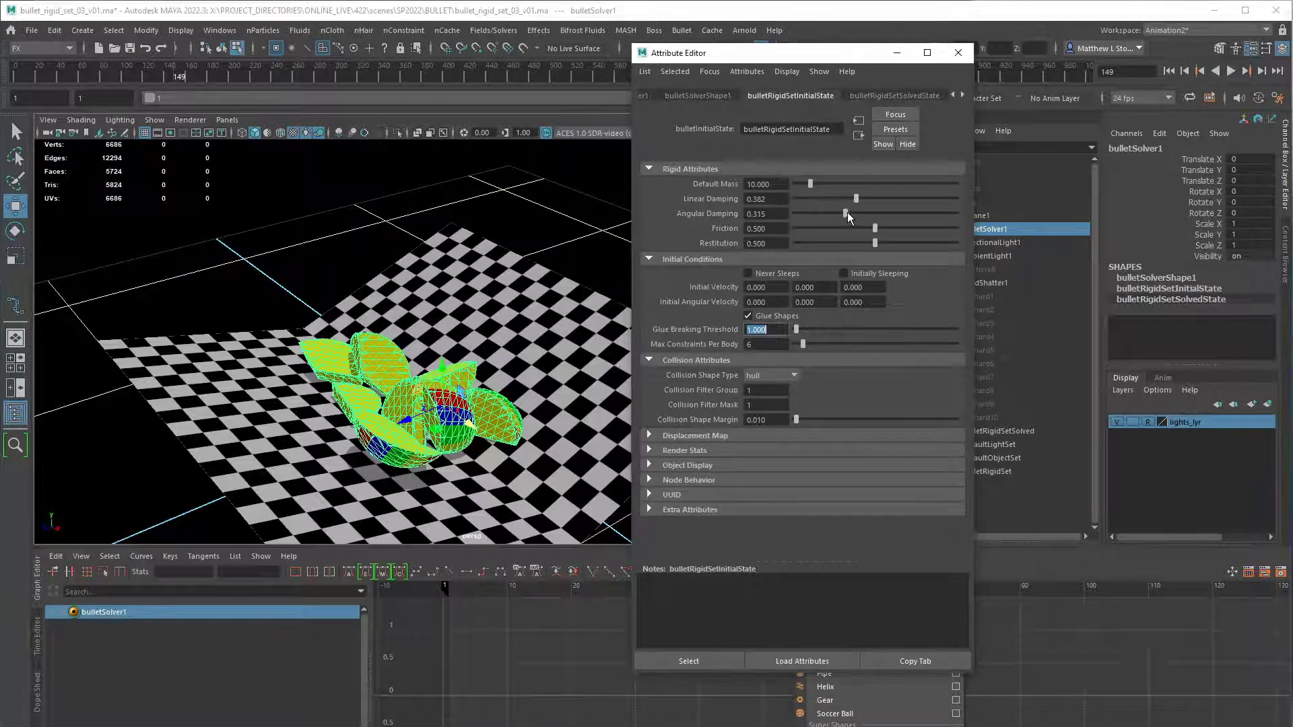
pyautogui.hotkey('alt', 'v')
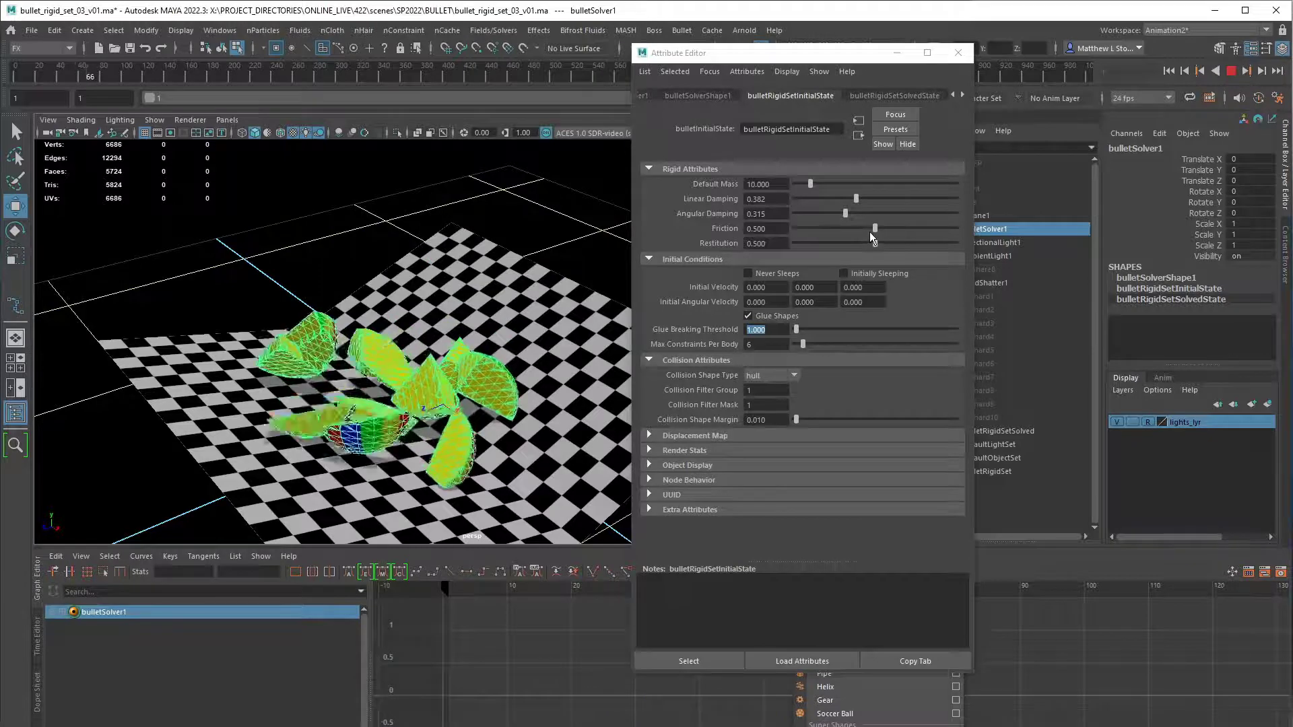
pyautogui.click(1228, 71)
# - Set the rigid set's Default Mass to 100, play the simulation to test the shatter, stop it, and return to frame 1
pyautogui.click(718, 191)
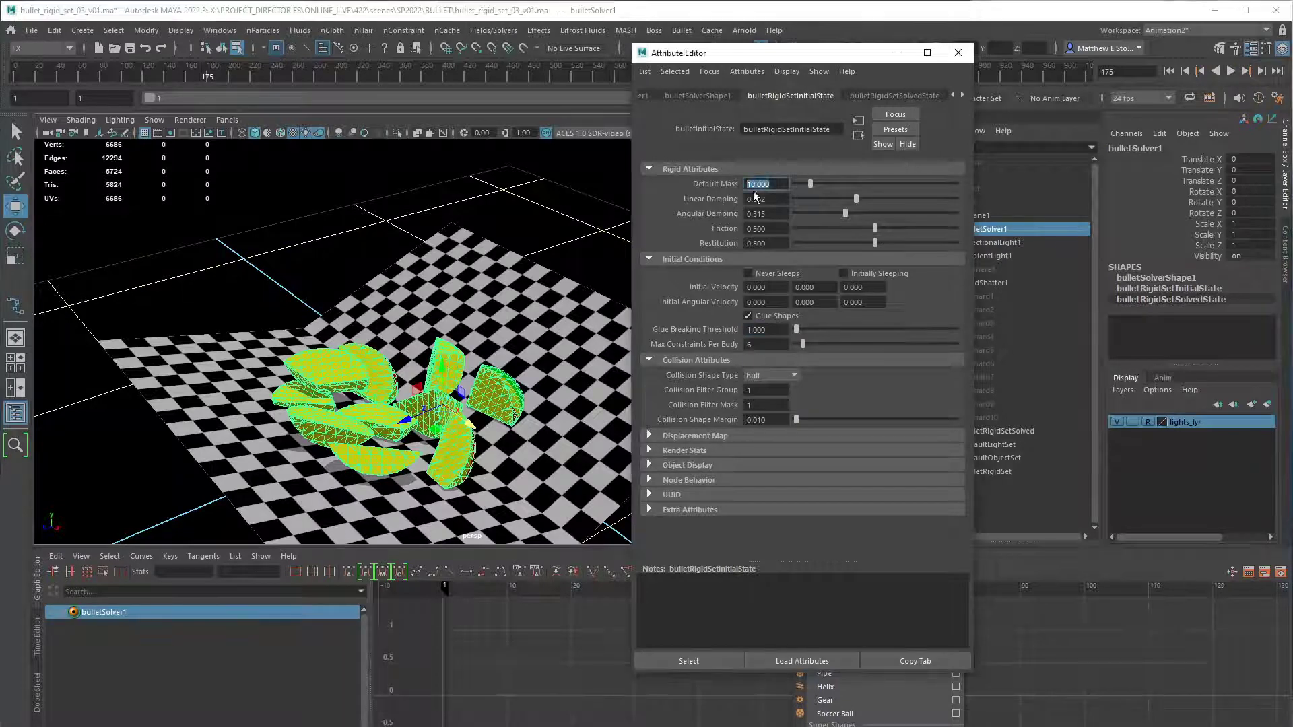
pyautogui.write('1')
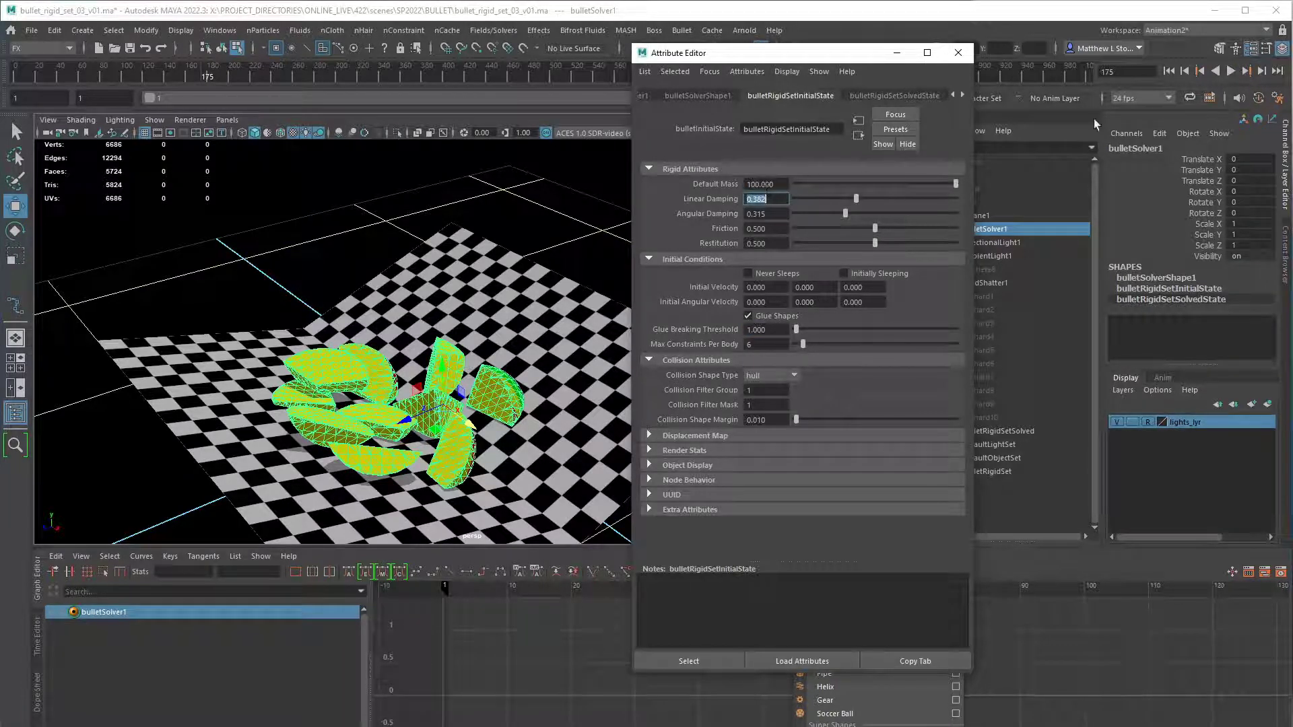
pyautogui.hotkey('alt', 'shift', 'v')
pyautogui.hotkey('alt', 'v')
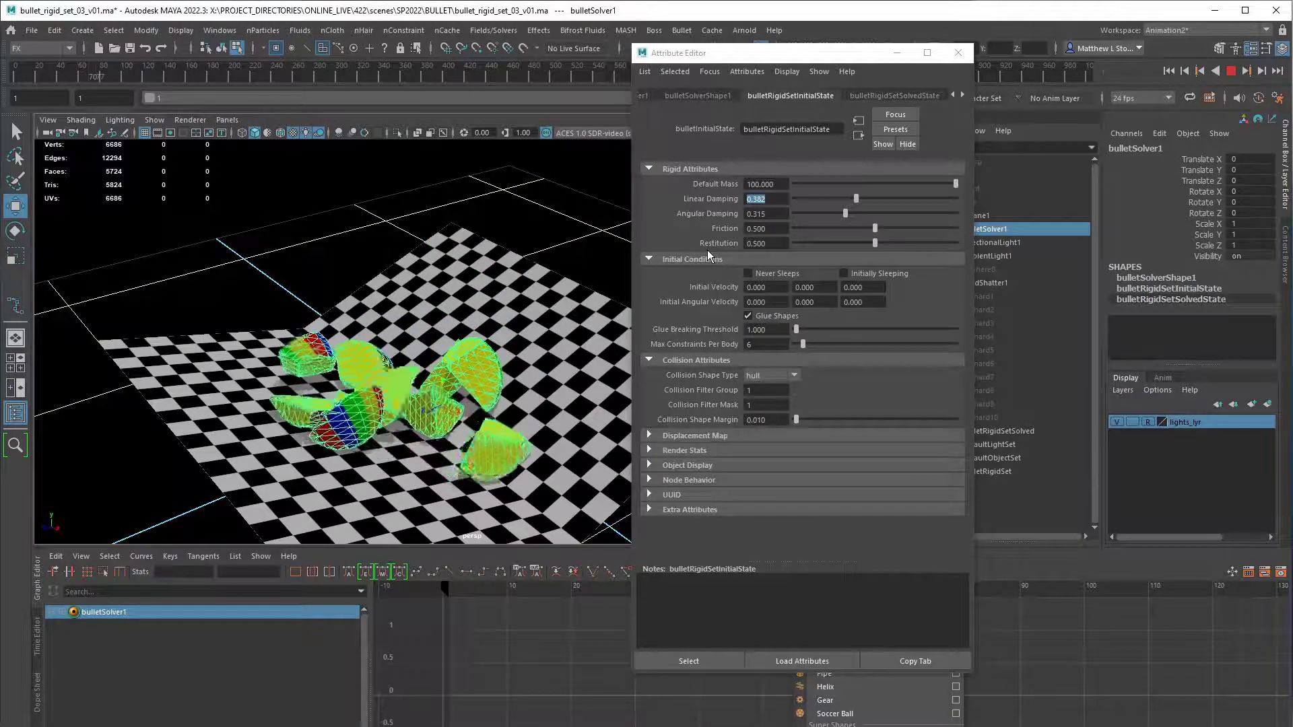
pyautogui.keyDown('alt'); pyautogui.moveTo(519, 384); pyautogui.dragTo(594, 355); pyautogui.keyUp('alt')
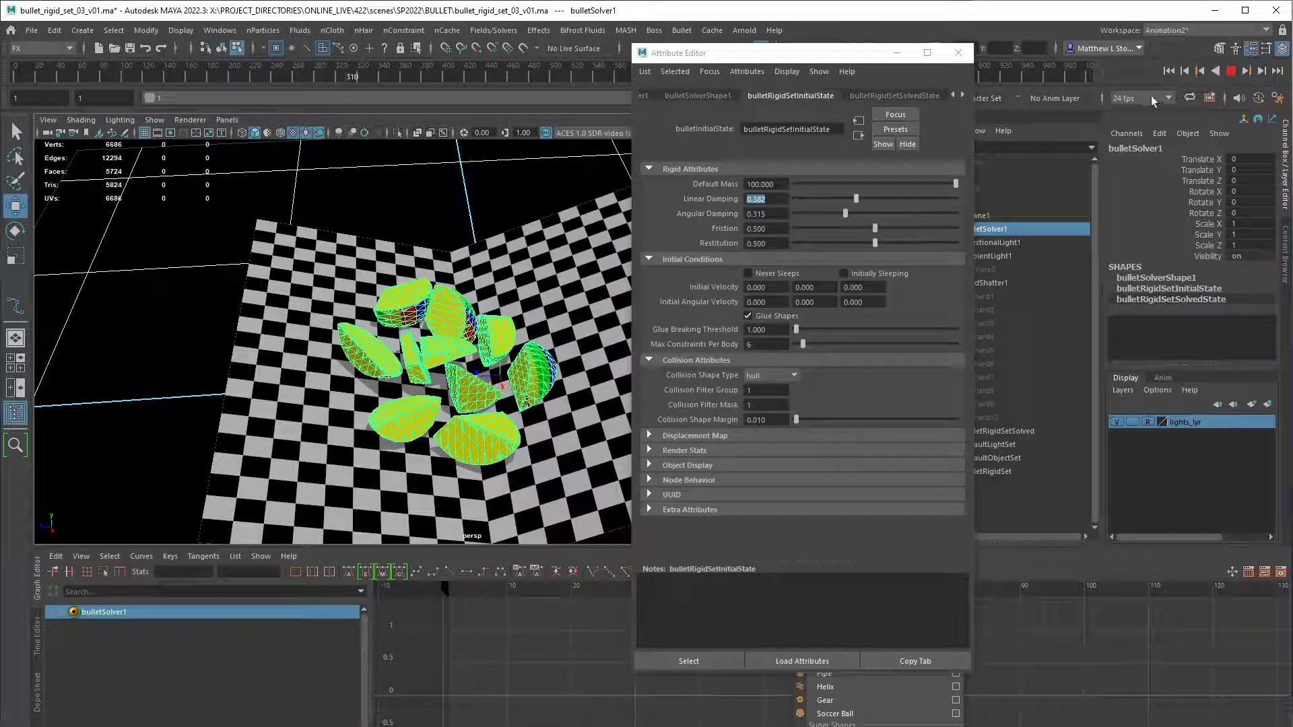
pyautogui.click(1170, 71)
pyautogui.click(1230, 70)
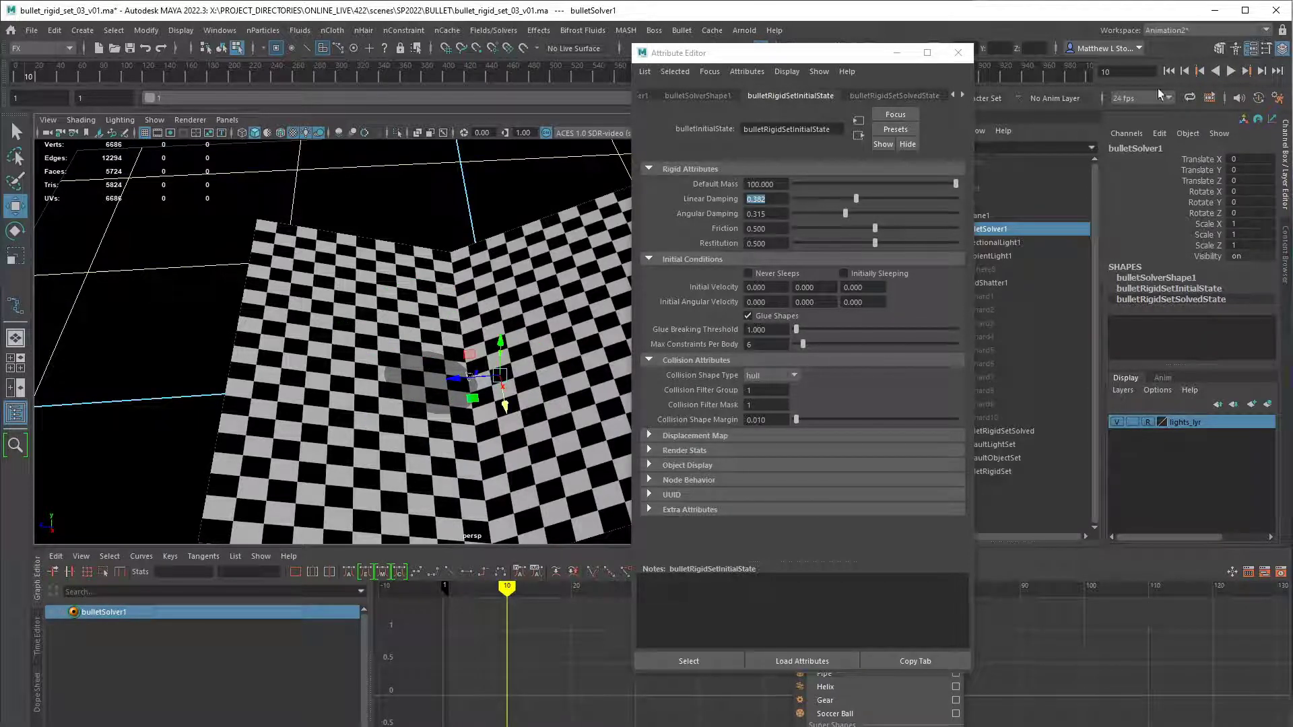
pyautogui.hotkey('alt', 'shift', 'v')
# - Set Max Constraints Per Body to 10, play the simulation to test the glue, and stop it
pyautogui.moveTo(767, 345); pyautogui.dragTo(685, 363)
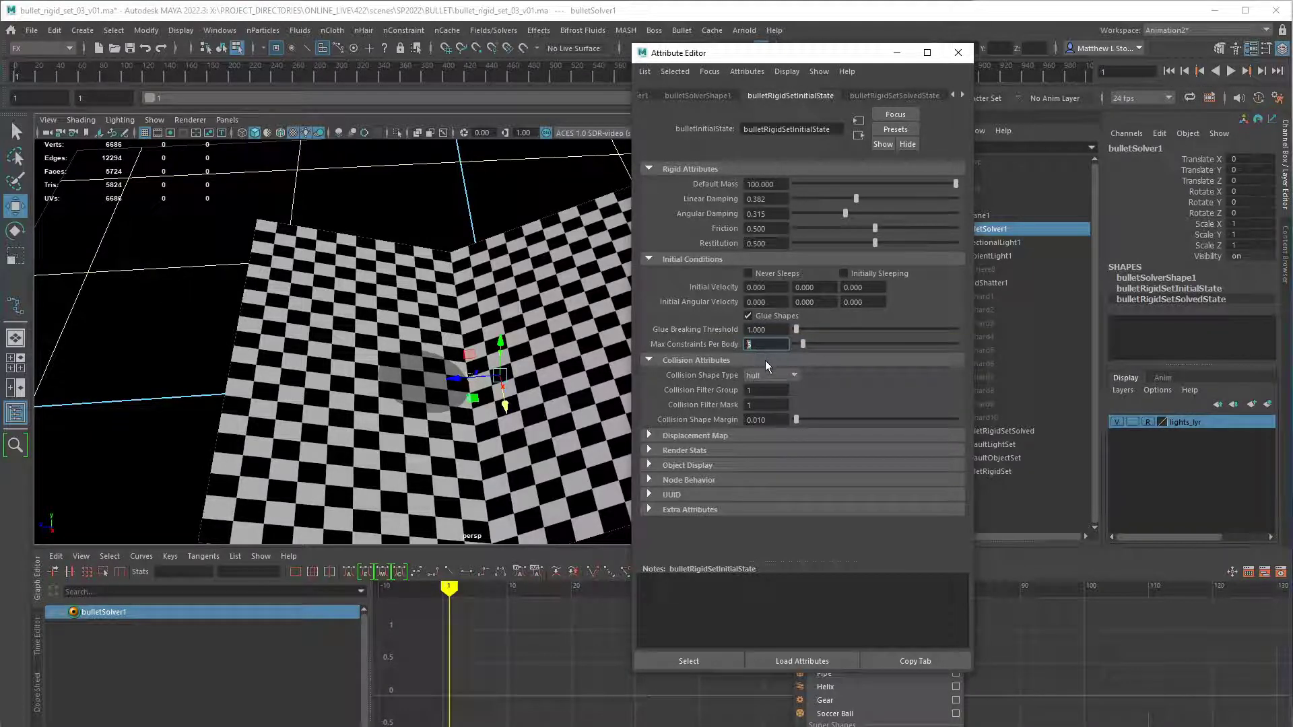
pyautogui.write('10')
pyautogui.hotkey('alt', 'v')
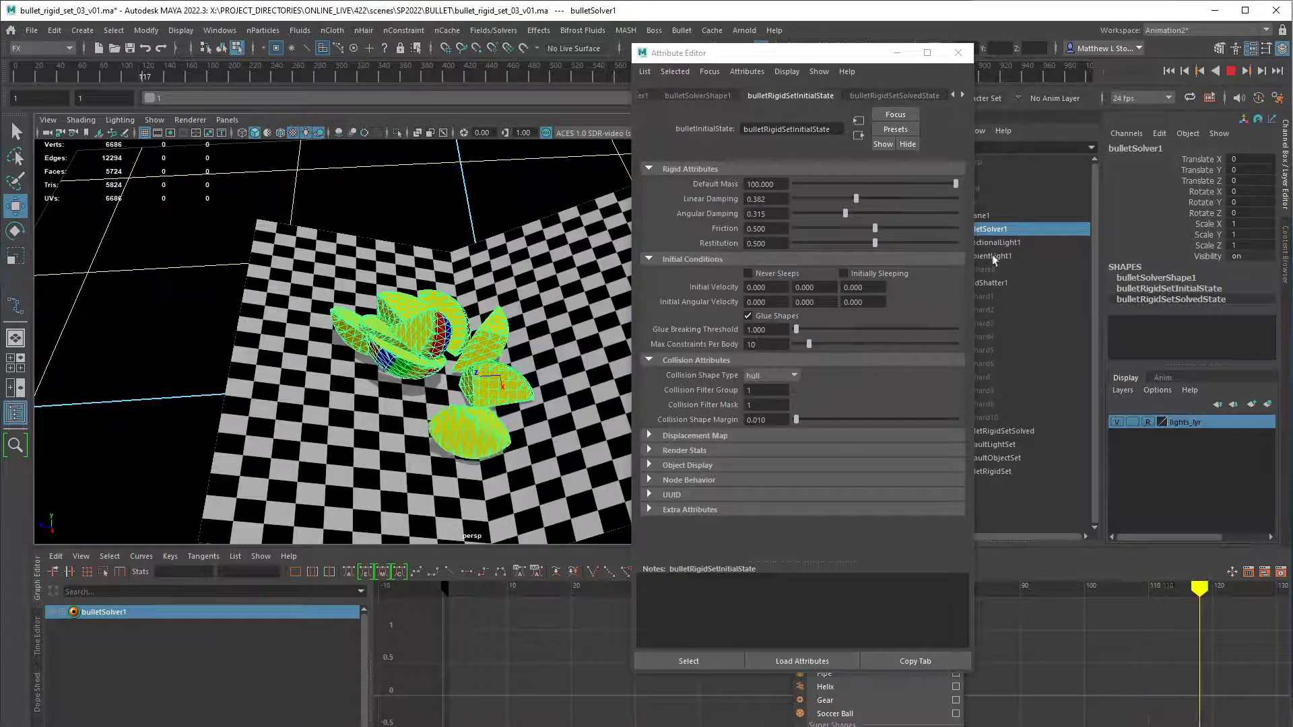
pyautogui.click(1230, 71)
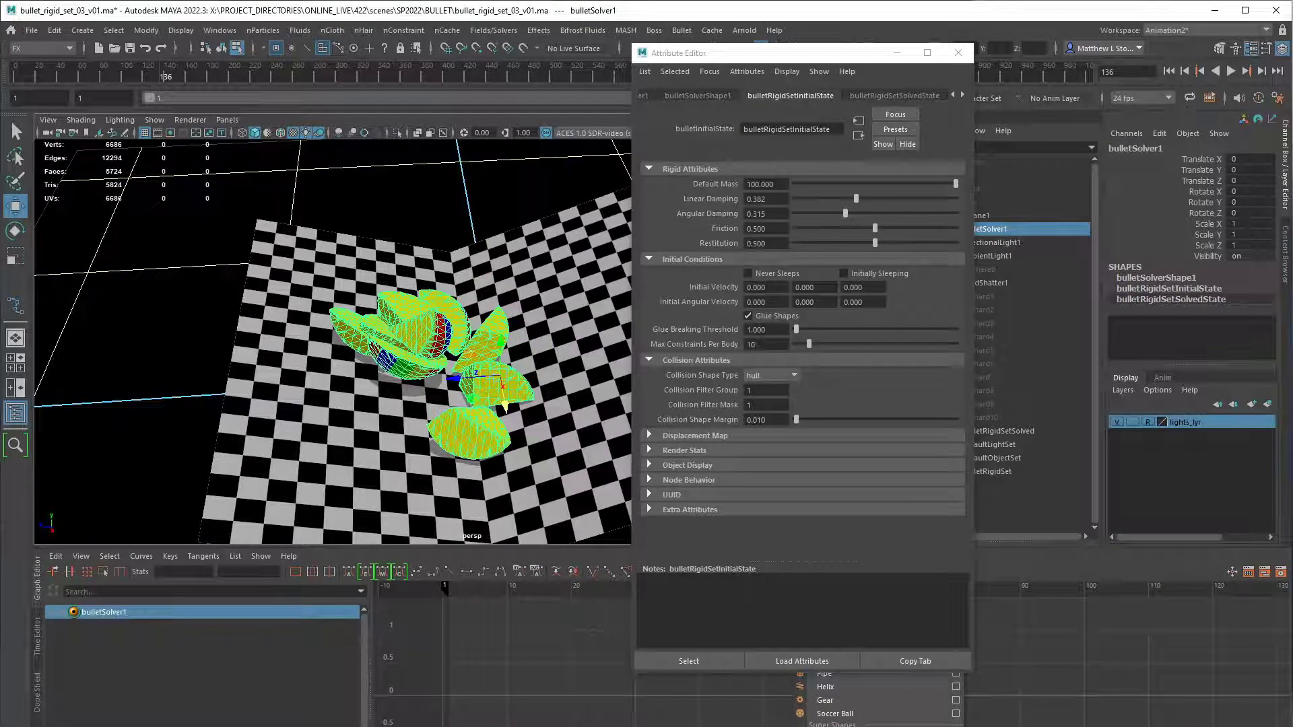
# - Set the Glue Breaking Threshold to 1.5, replay the simulation from frame 1, and stop it
pyautogui.click(748, 330)
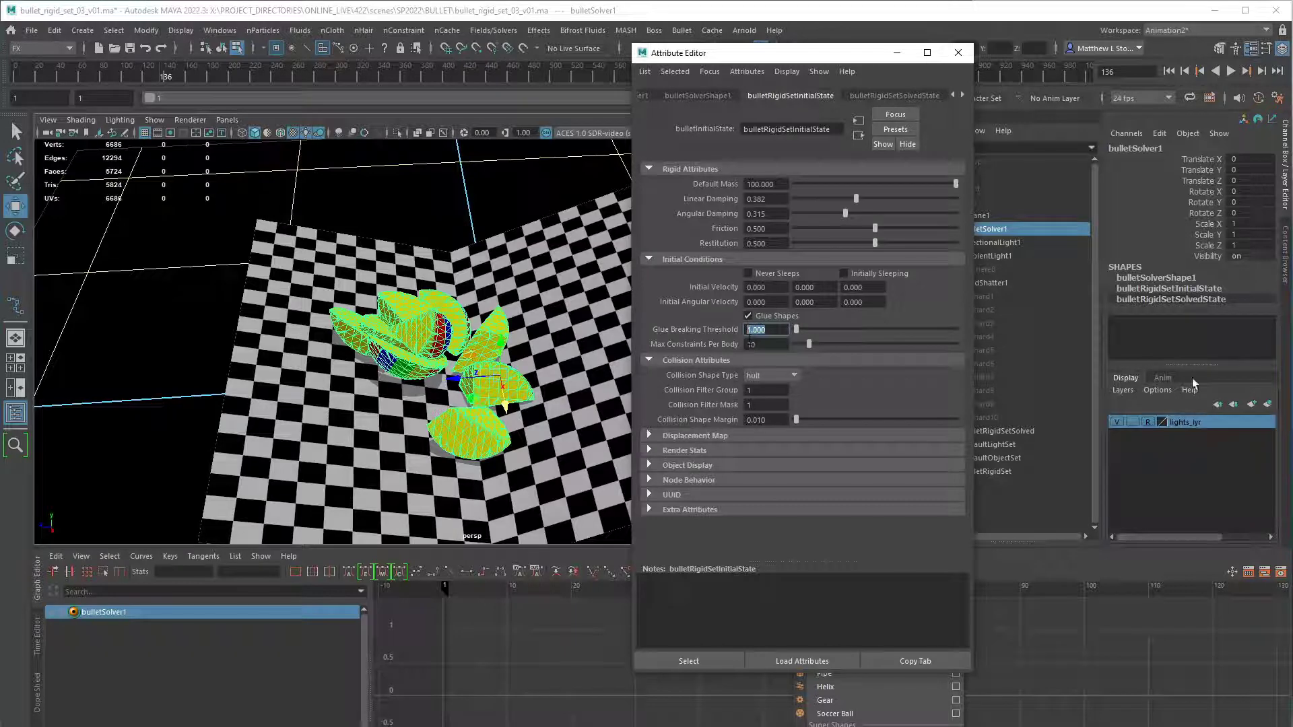
pyautogui.write('1.5')
pyautogui.press('Return')
pyautogui.click(1170, 71)
pyautogui.click(1231, 71)
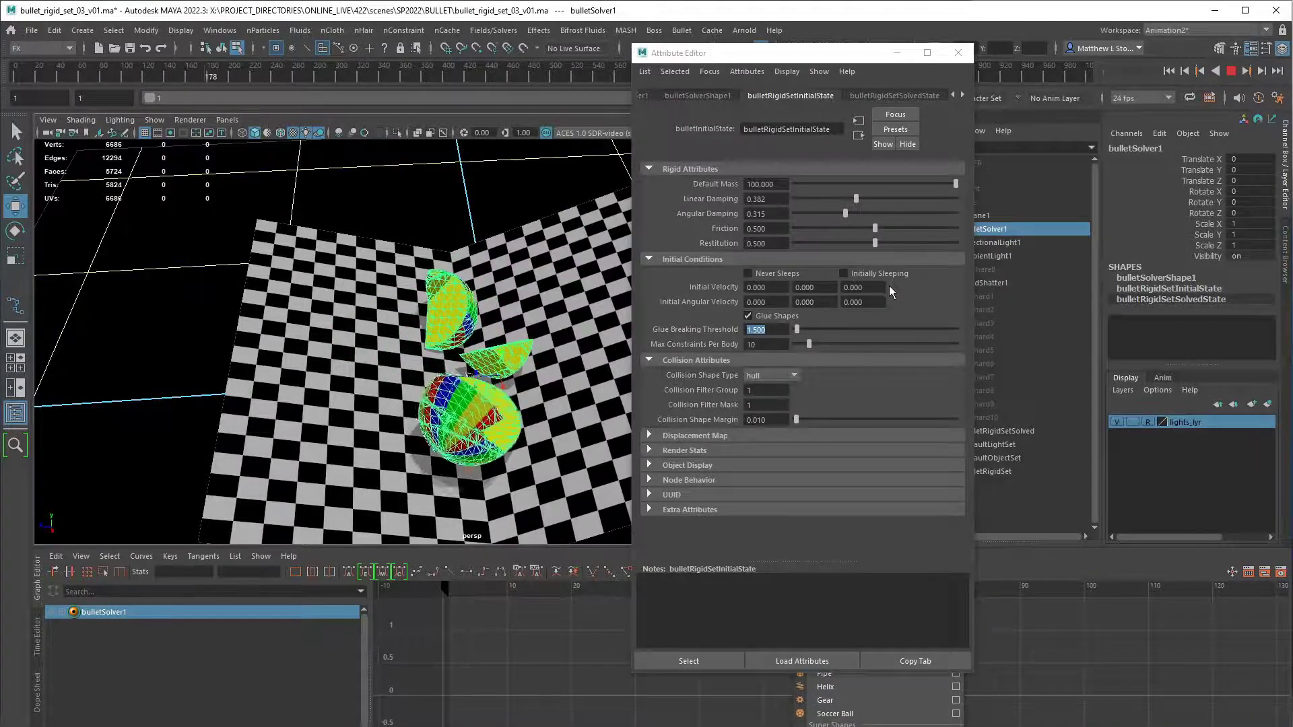
pyautogui.press('Escape')
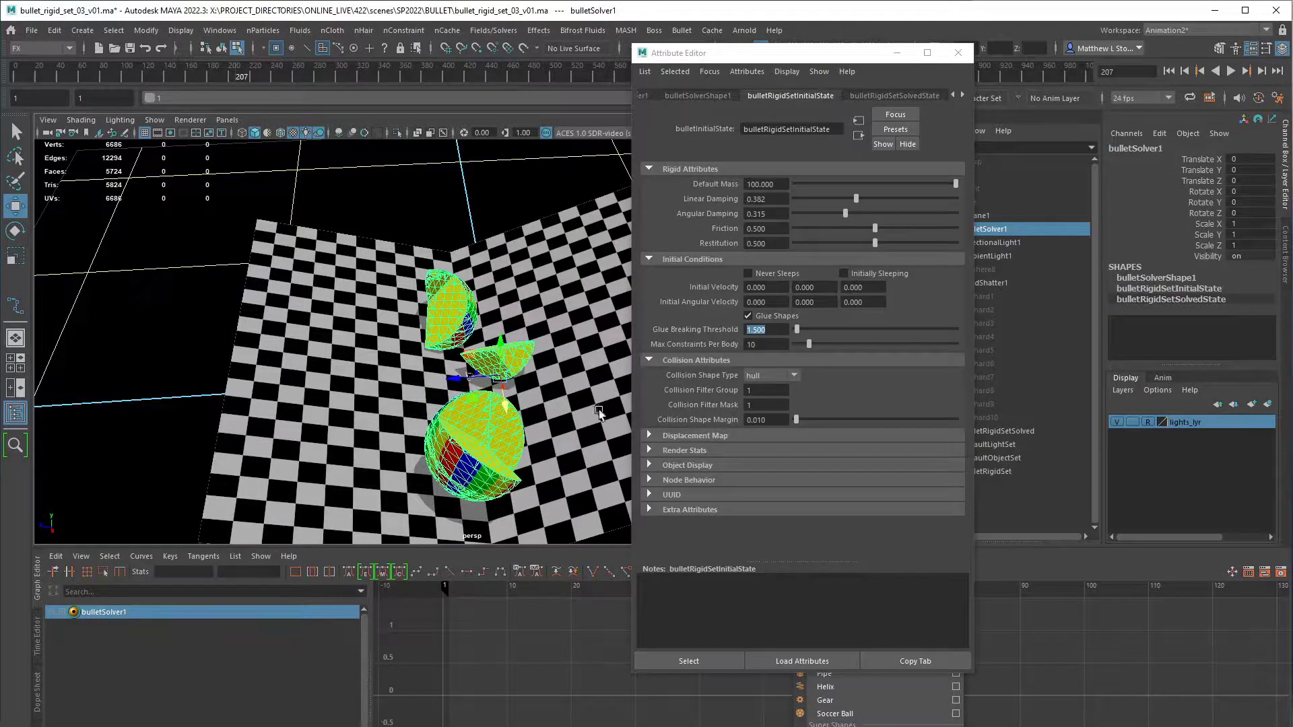
# - Copy the rigid set's initial-state attributes into a separate floating window, close the Attribute Editor, and deselect everything
pyautogui.keyDown('alt'); pyautogui.moveTo(598, 414); pyautogui.dragTo(429, 391); pyautogui.keyUp('alt')
pyautogui.keyDown('alt'); pyautogui.moveTo(430, 391); pyautogui.dragTo(377, 281, button='middle'); pyautogui.keyUp('alt')
pyautogui.keyDown('alt'); pyautogui.moveTo(567, 260); pyautogui.dragTo(765, 322); pyautogui.keyUp('alt')
pyautogui.click(906, 661)
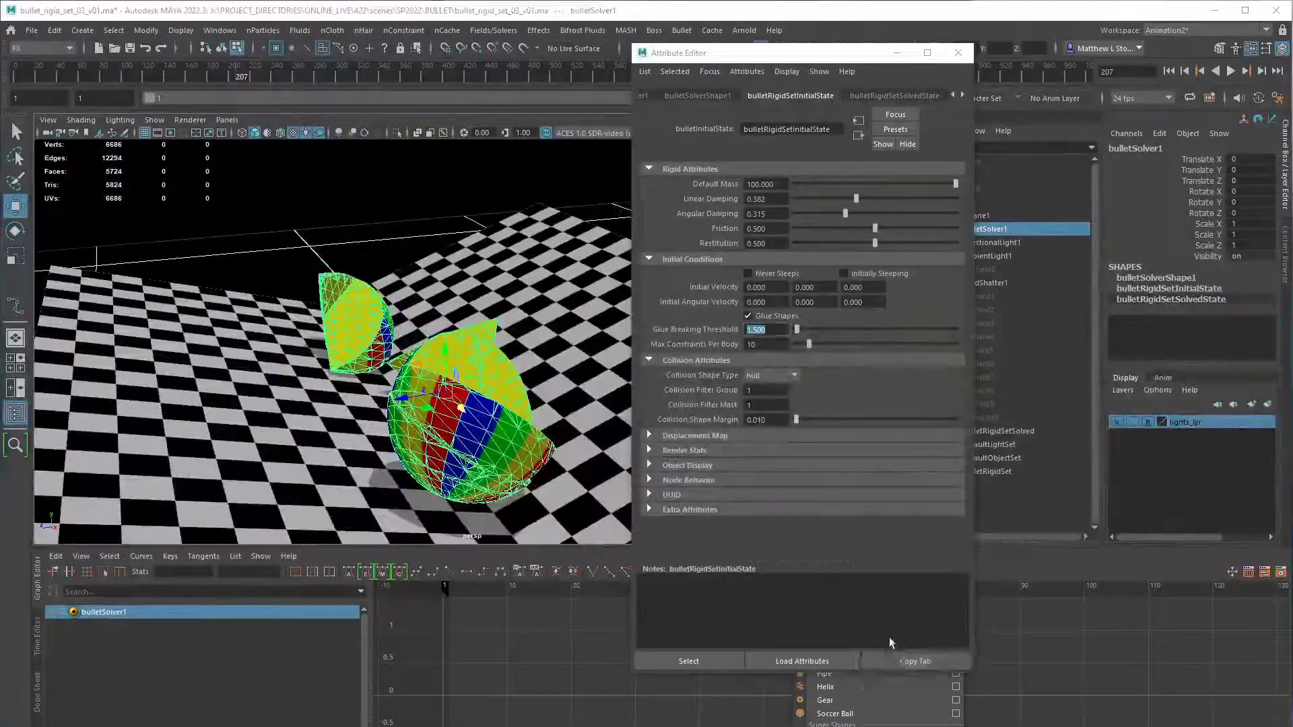
pyautogui.click(960, 53)
pyautogui.click(621, 168)
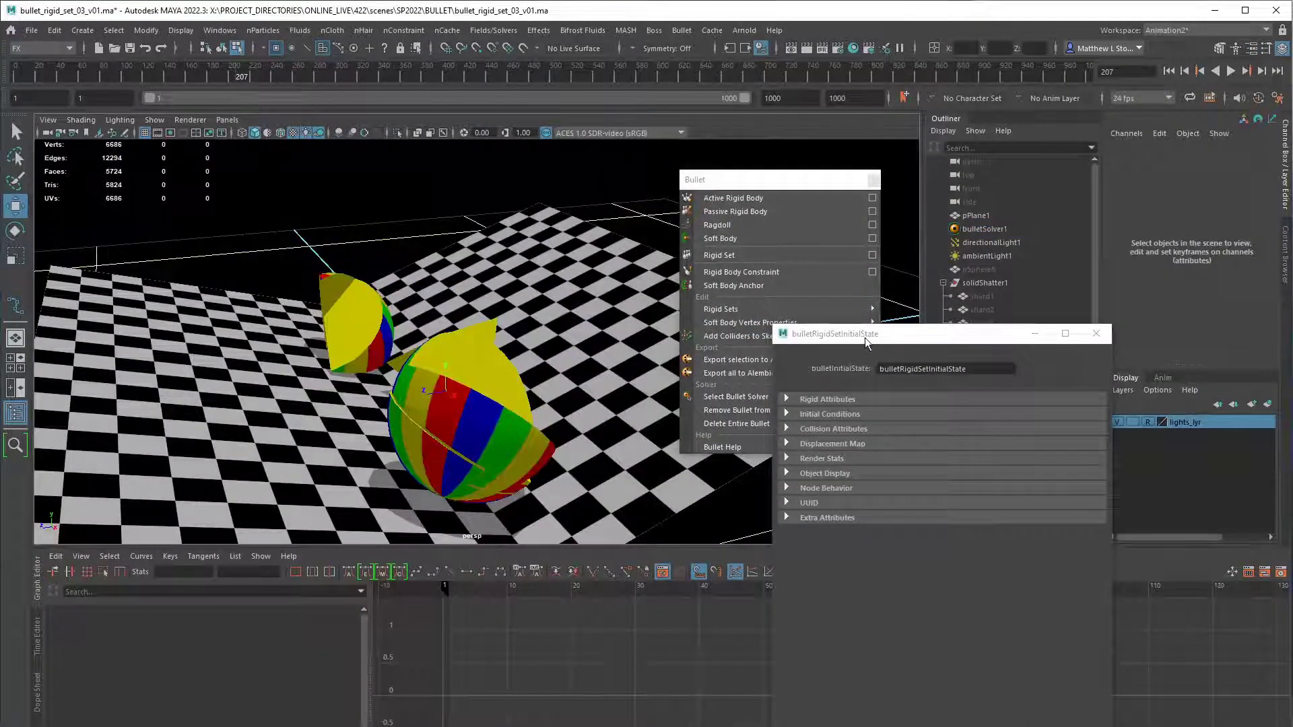
pyautogui.moveTo(865, 335); pyautogui.dragTo(729, 165)
pyautogui.keyDown('alt'); pyautogui.moveTo(532, 329); pyautogui.dragTo(497, 381); pyautogui.keyUp('alt')
# - Switch to the shared notes in Google Docs, highlight the item on shattering when struck by a kinematic rigid body, and return to Maya
pyautogui.hotkey('alt', 'Tab')
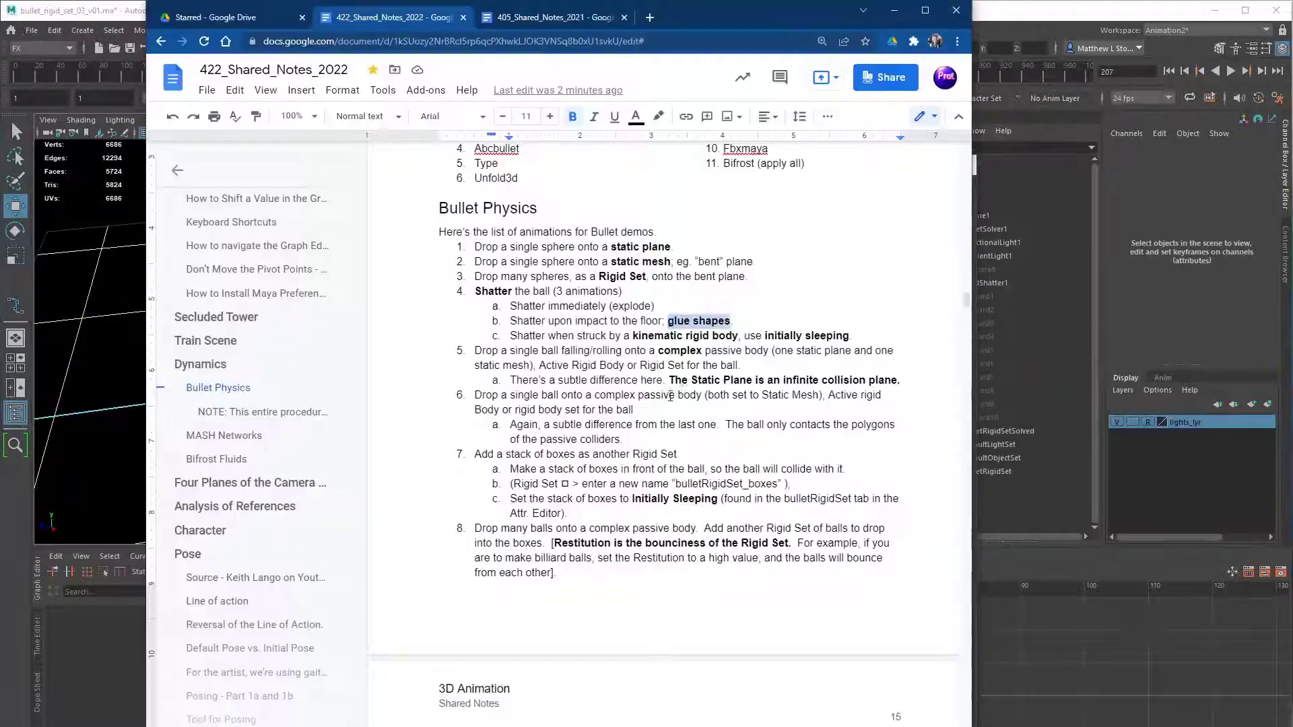
pyautogui.click(611, 320)
pyautogui.moveTo(514, 335); pyautogui.dragTo(862, 338)
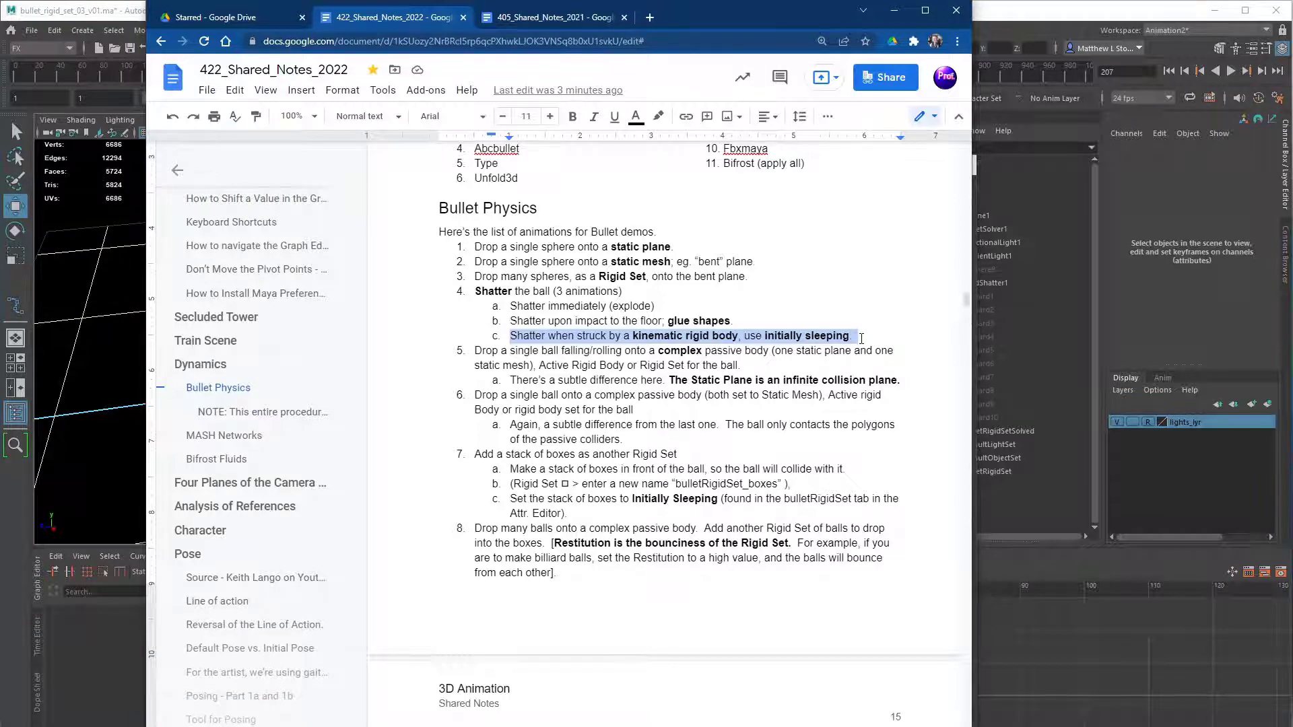
pyautogui.hotkey('alt', 'Tab')
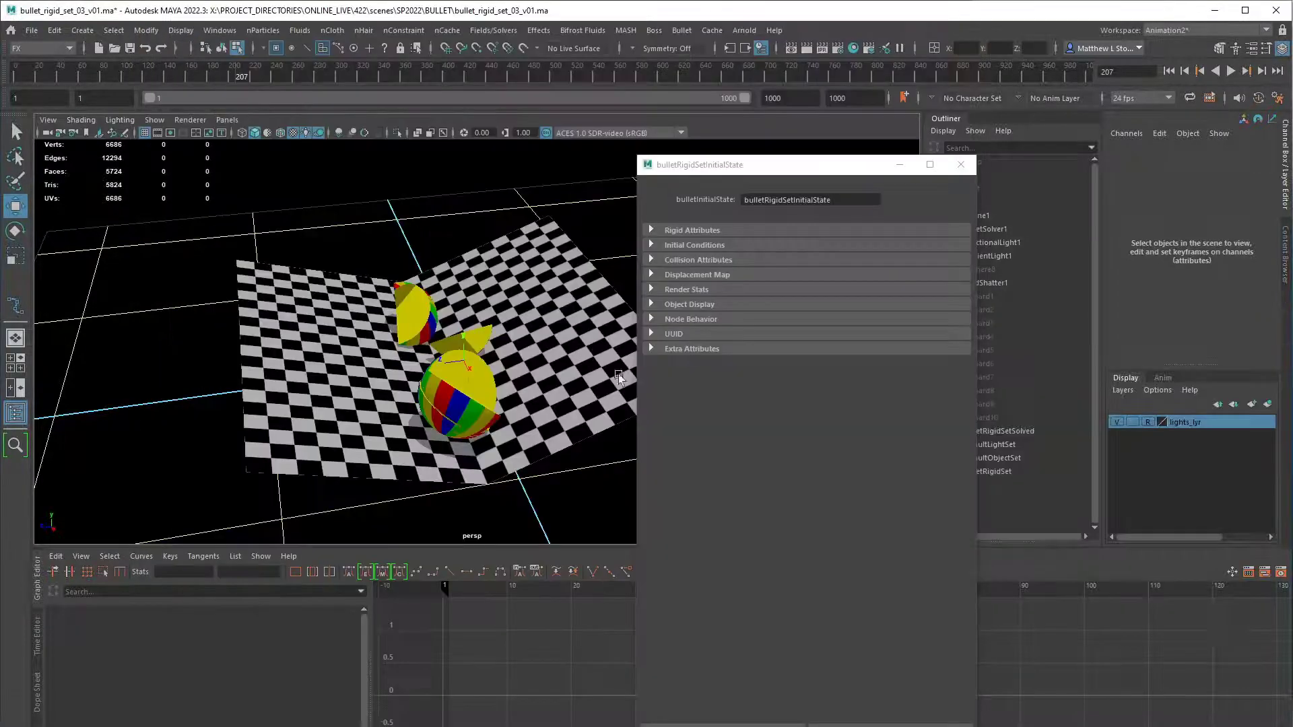
# - Rewind the simulation to frame 1 and frame the intact ball above the bent plane
pyautogui.moveTo(867, 168); pyautogui.dragTo(972, 165)
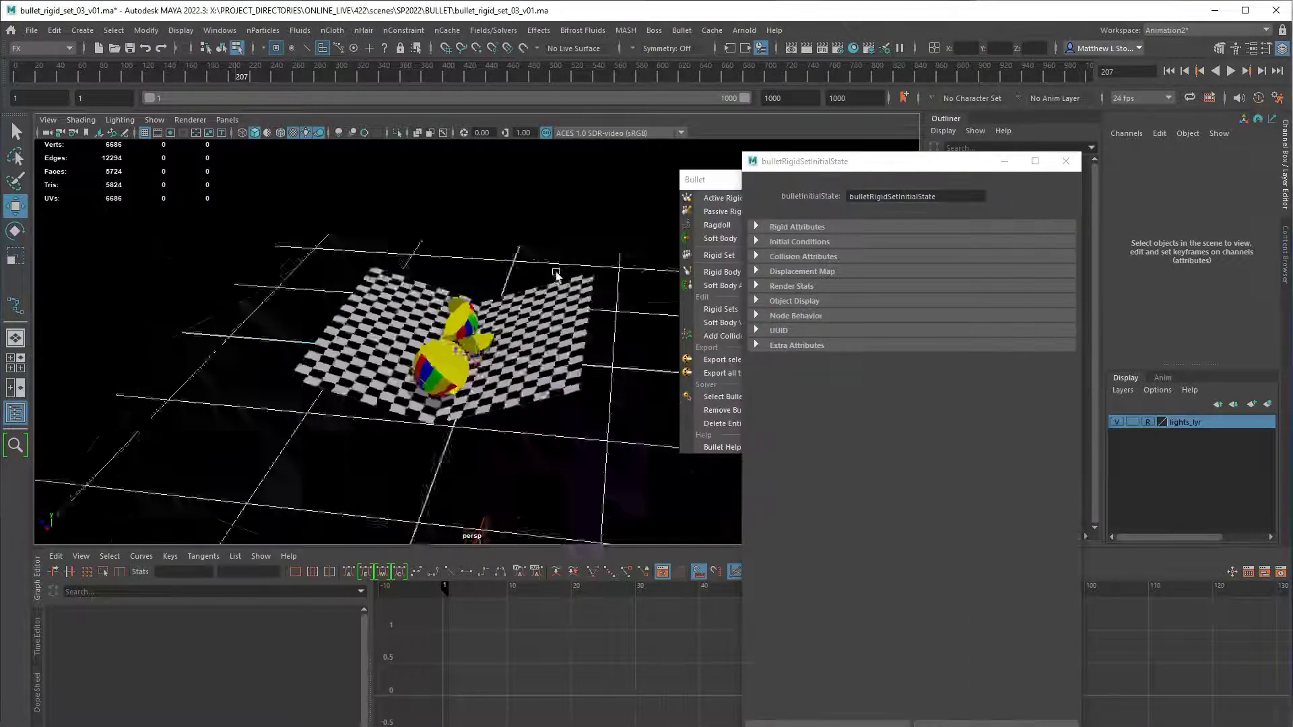
pyautogui.keyDown('alt'); pyautogui.moveTo(566, 270); pyautogui.dragTo(577, 291); pyautogui.keyUp('alt')
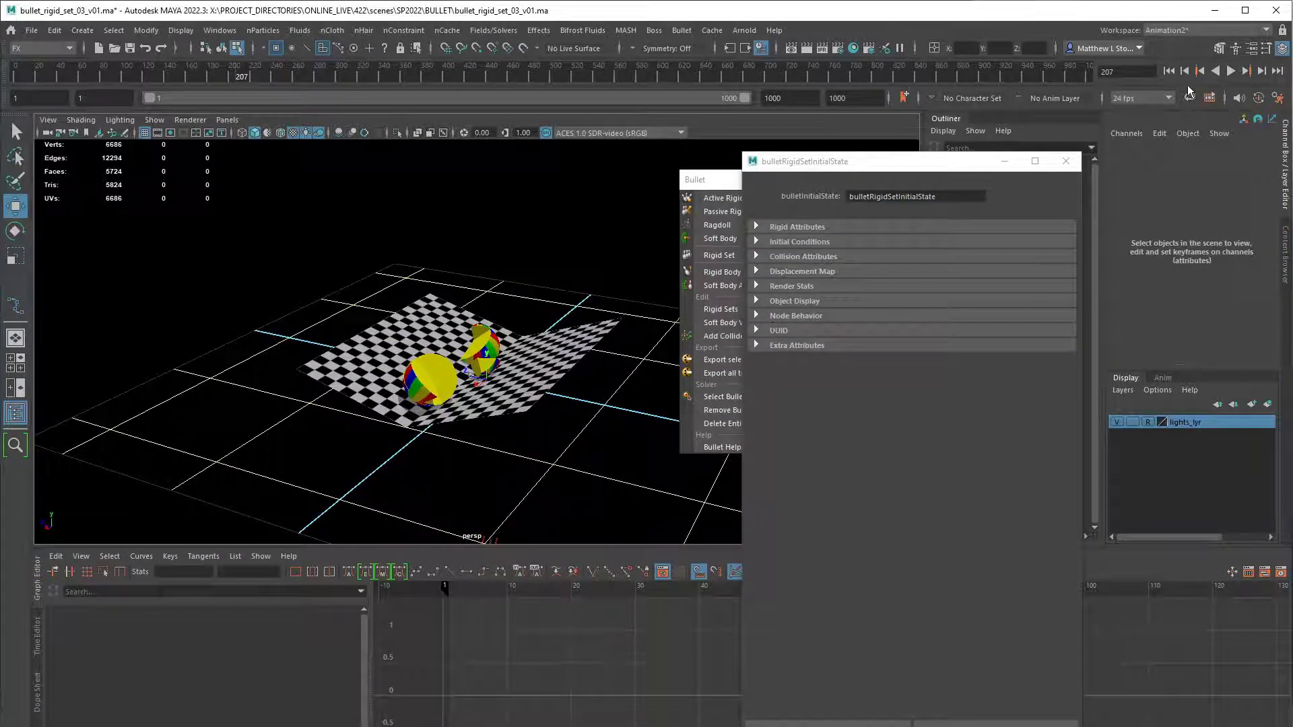
pyautogui.click(1169, 71)
pyautogui.keyDown('alt'); pyautogui.moveTo(467, 303); pyautogui.dragTo(558, 280); pyautogui.keyUp('alt')
pyautogui.keyDown('alt'); pyautogui.moveTo(557, 281); pyautogui.dragTo(583, 276, button='right'); pyautogui.keyUp('alt')
pyautogui.keyDown('alt'); pyautogui.moveTo(583, 276); pyautogui.dragTo(556, 315, button='middle'); pyautogui.keyUp('alt')
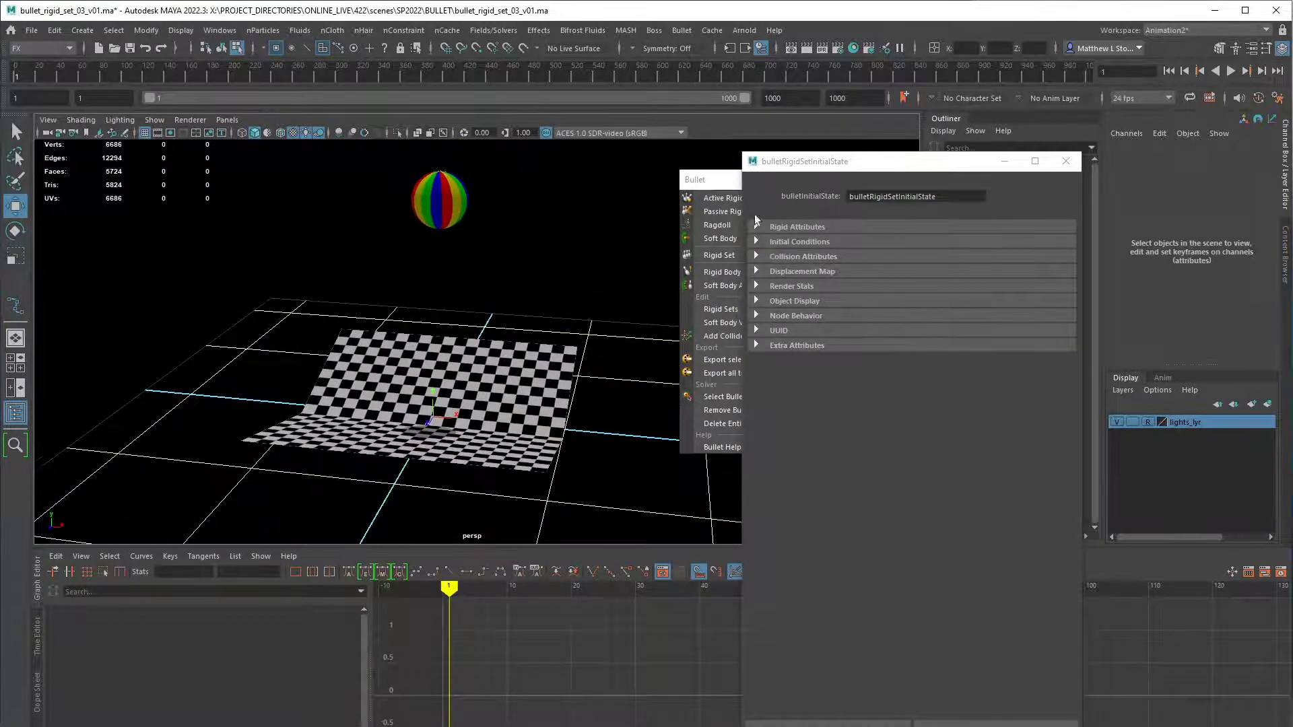
# - Enable Initially Sleeping in the rigid set's Initial Conditions, checking the term in the shared notes, and close the attribute window
pyautogui.moveTo(837, 164); pyautogui.dragTo(772, 277)
pyautogui.moveTo(785, 179); pyautogui.dragTo(557, 552)
pyautogui.moveTo(759, 270); pyautogui.dragTo(680, 146)
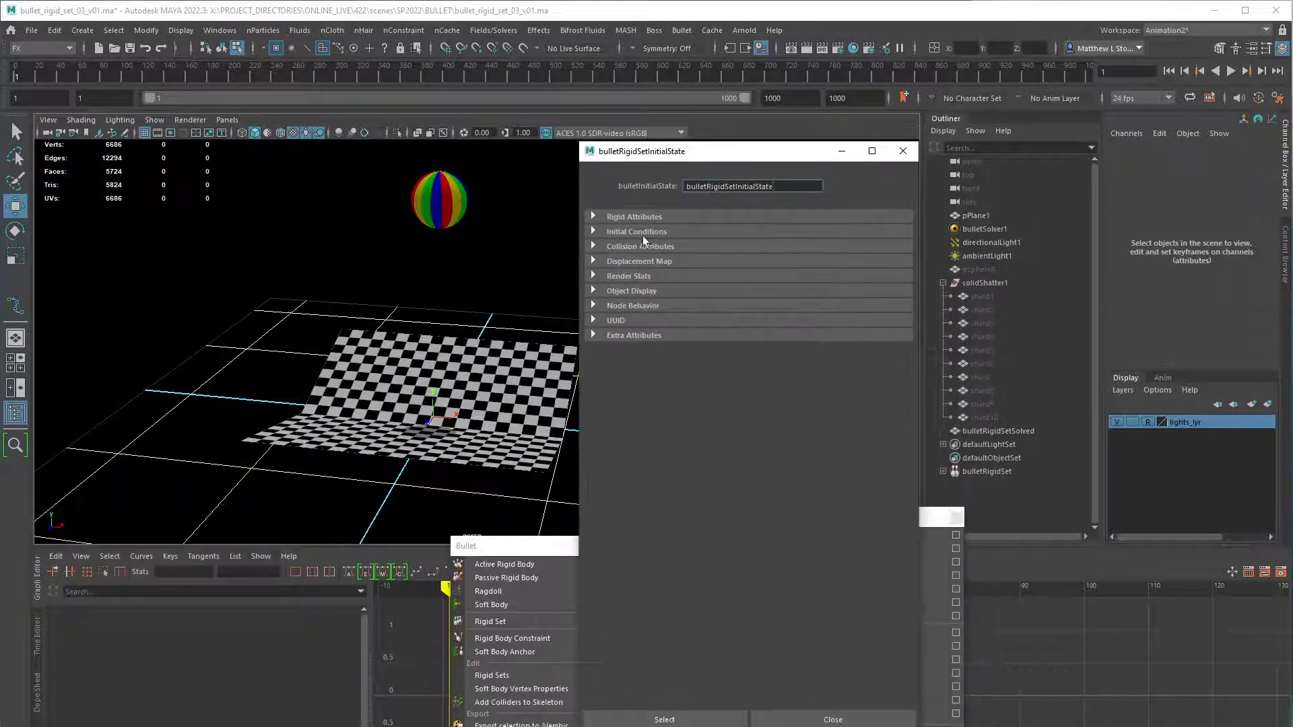
pyautogui.click(640, 232)
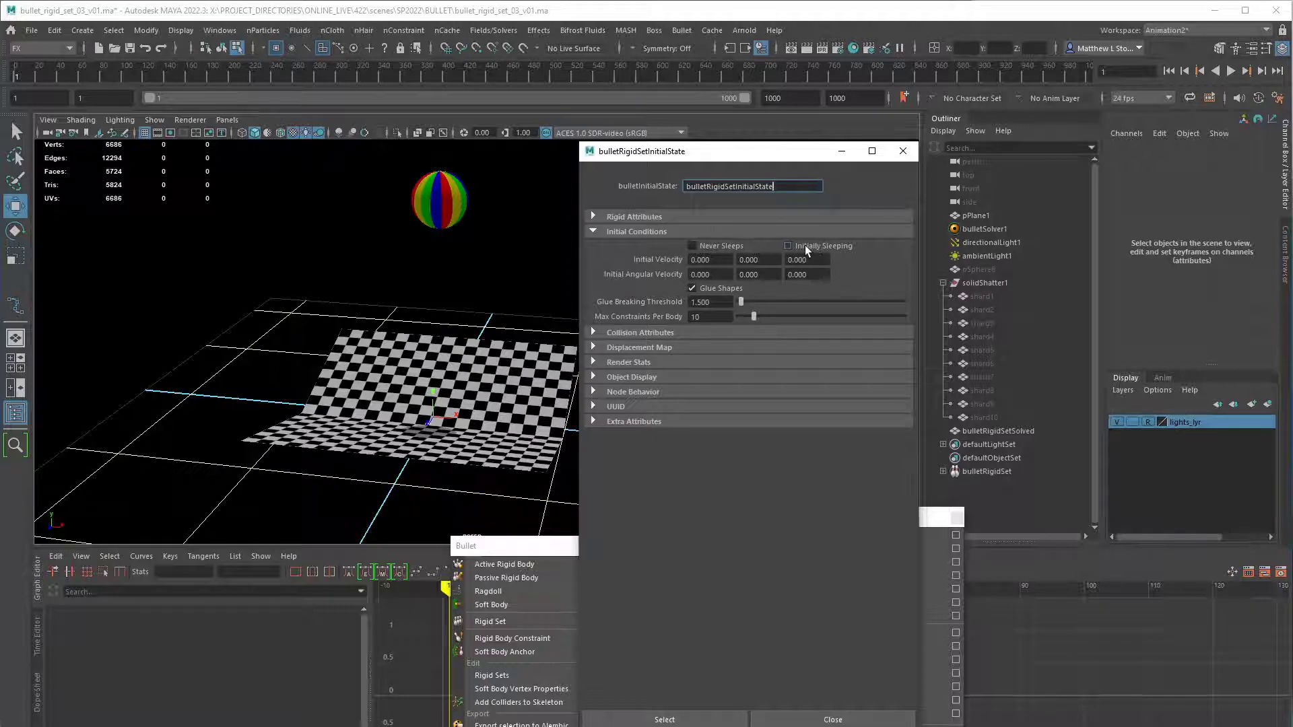
pyautogui.hotkey('alt', 'Tab')
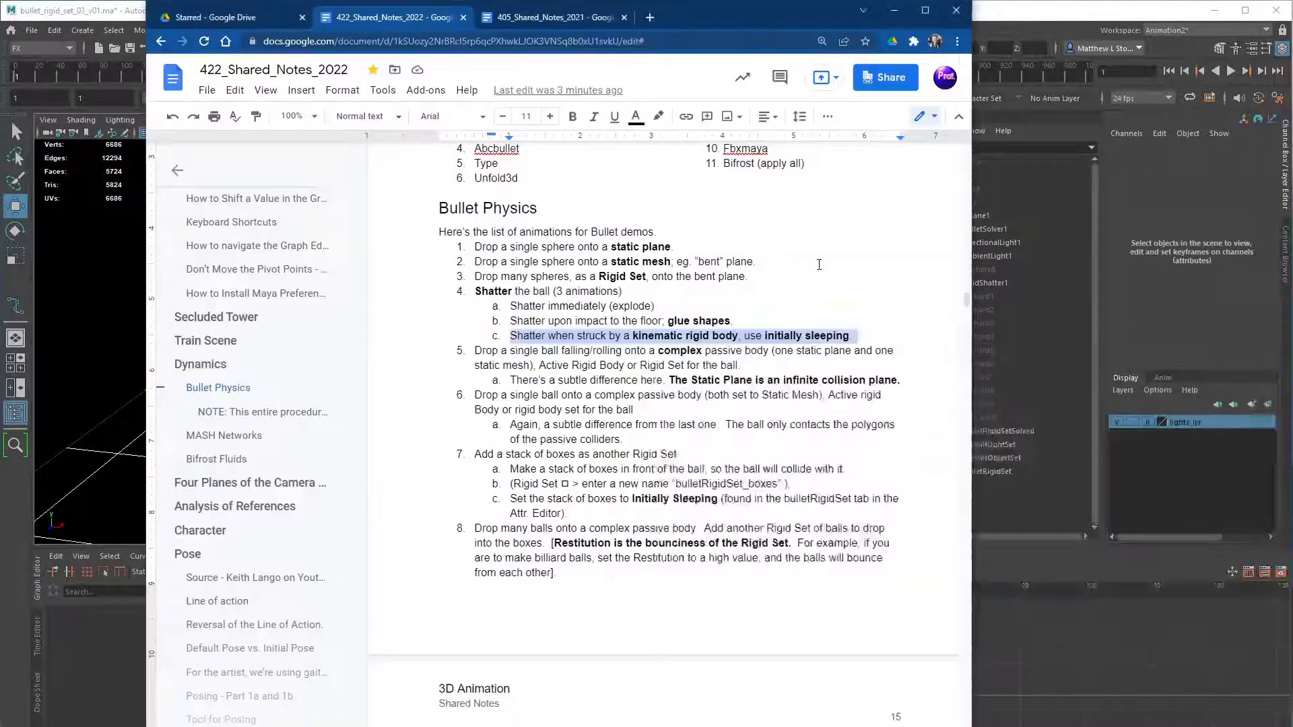
pyautogui.moveTo(765, 335); pyautogui.dragTo(852, 336)
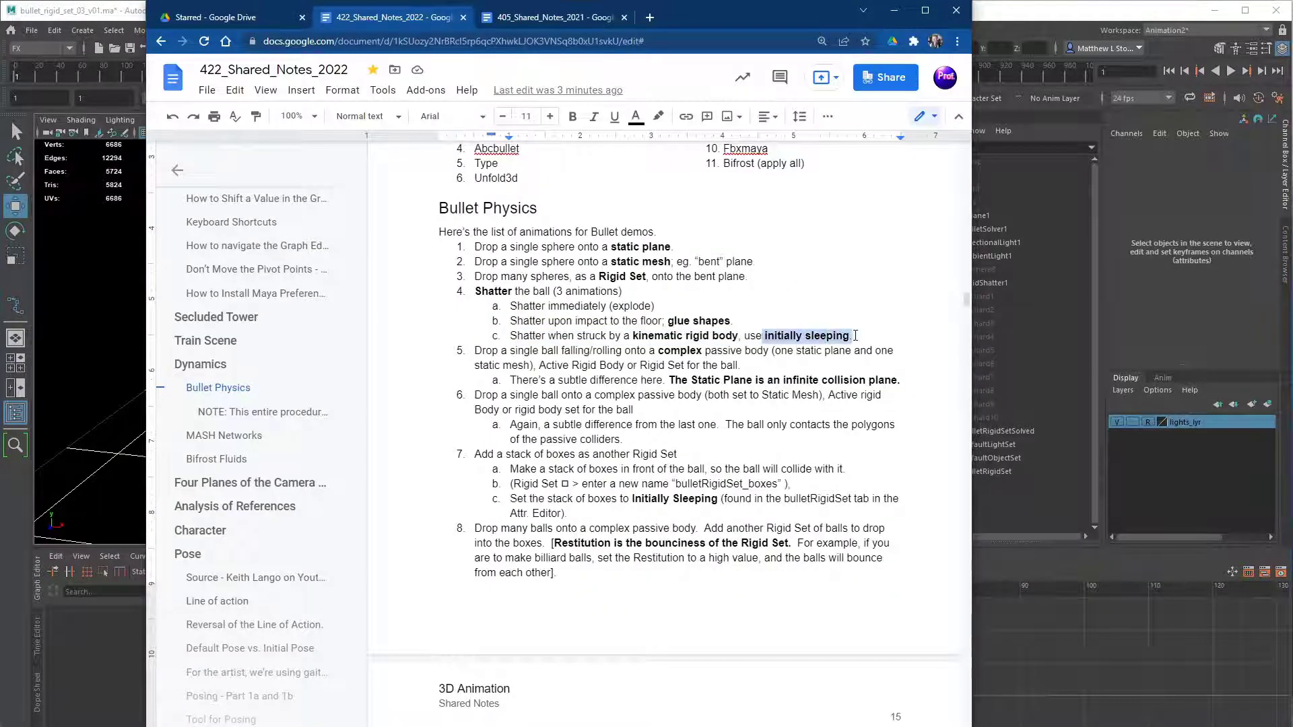
pyautogui.hotkey('alt', 'Tab')
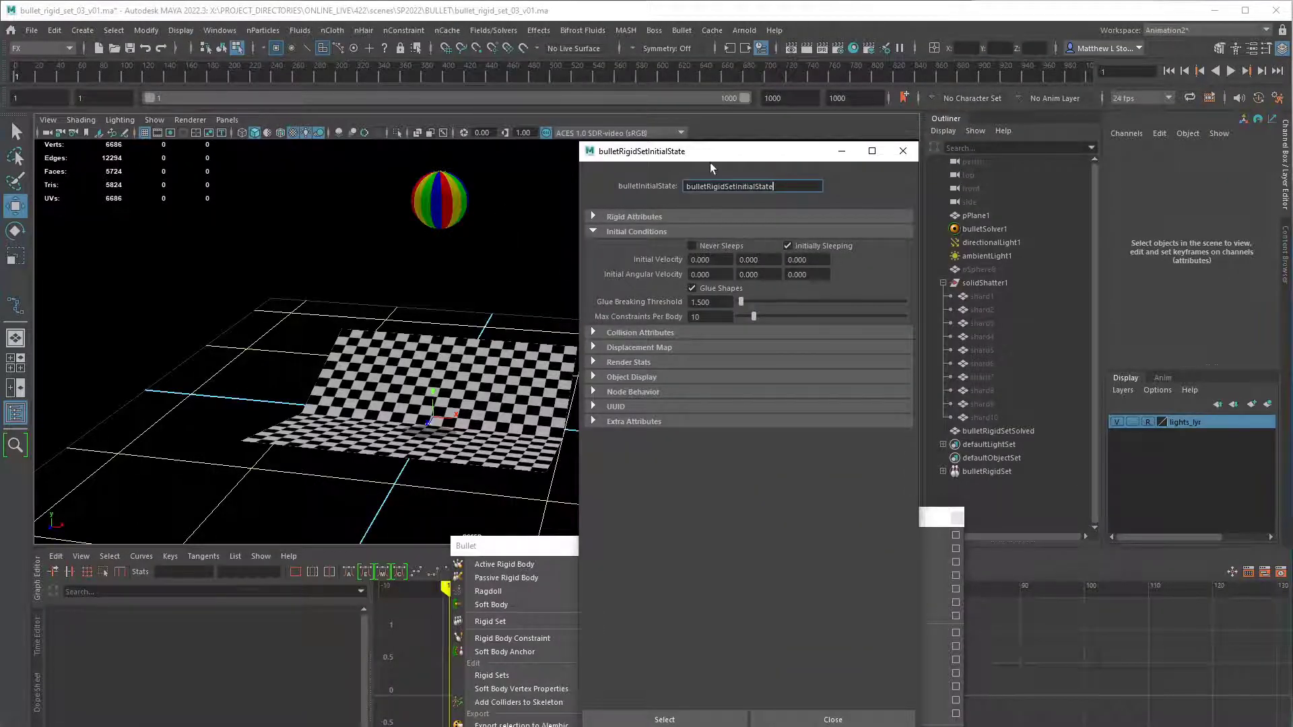
pyautogui.moveTo(718, 155); pyautogui.dragTo(879, 168)
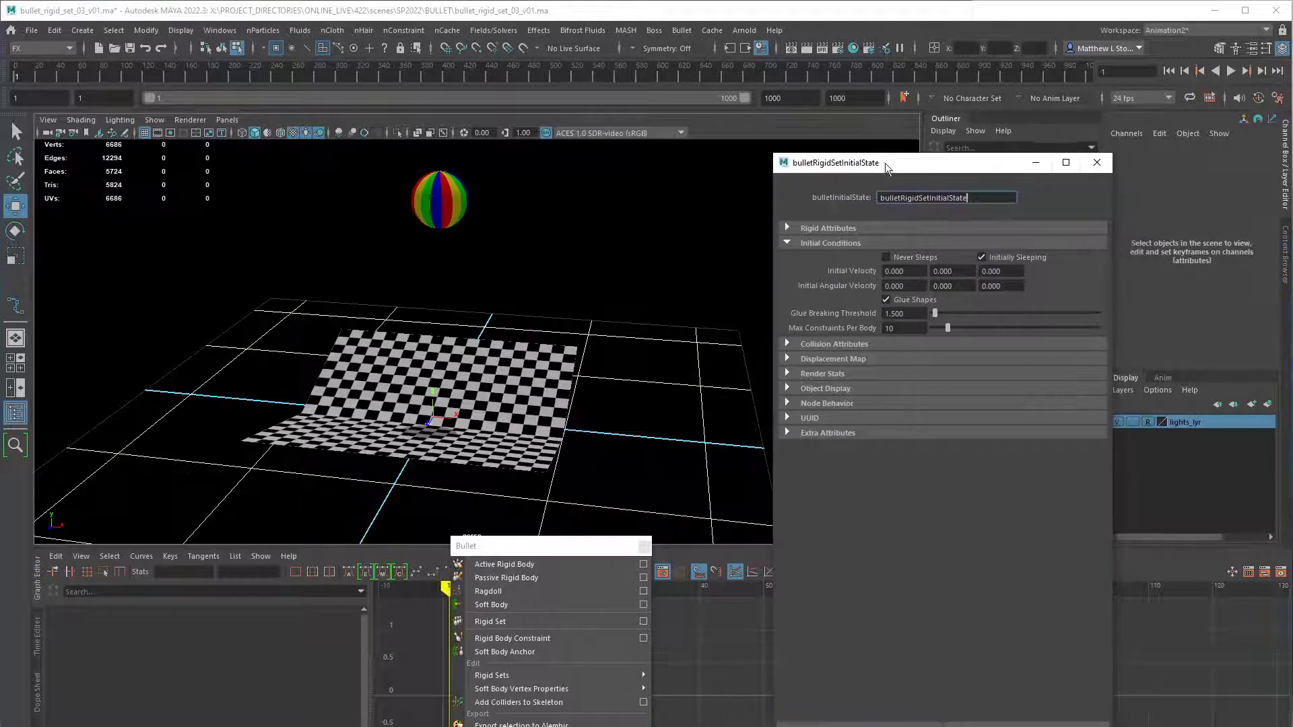
pyautogui.click(1097, 163)
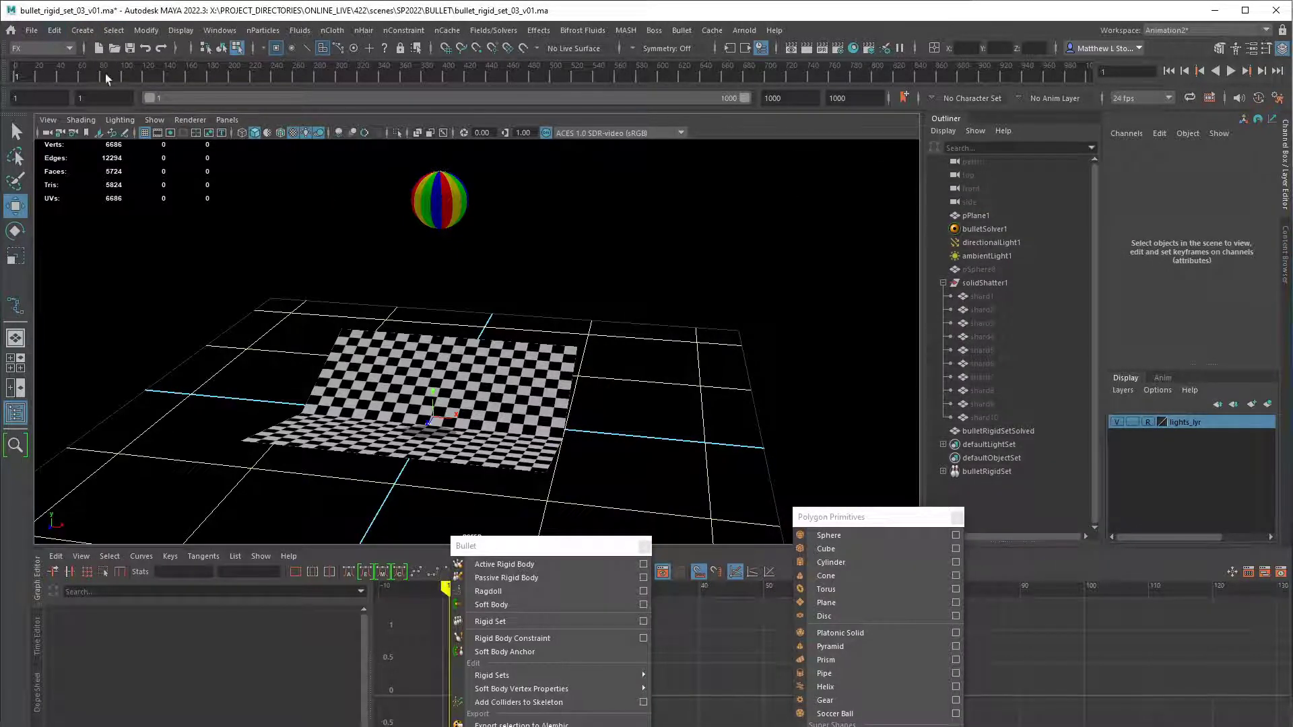
# - Create a polygon cube, raise it to about 8.226 in Y, and move it beside the ball to about -3.628 in X
pyautogui.keyDown('alt'); pyautogui.moveTo(590, 262); pyautogui.dragTo(597, 253); pyautogui.keyUp('alt')
pyautogui.keyDown('alt'); pyautogui.moveTo(597, 253); pyautogui.dragTo(622, 271, button='middle'); pyautogui.keyUp('alt')
pyautogui.press('space')
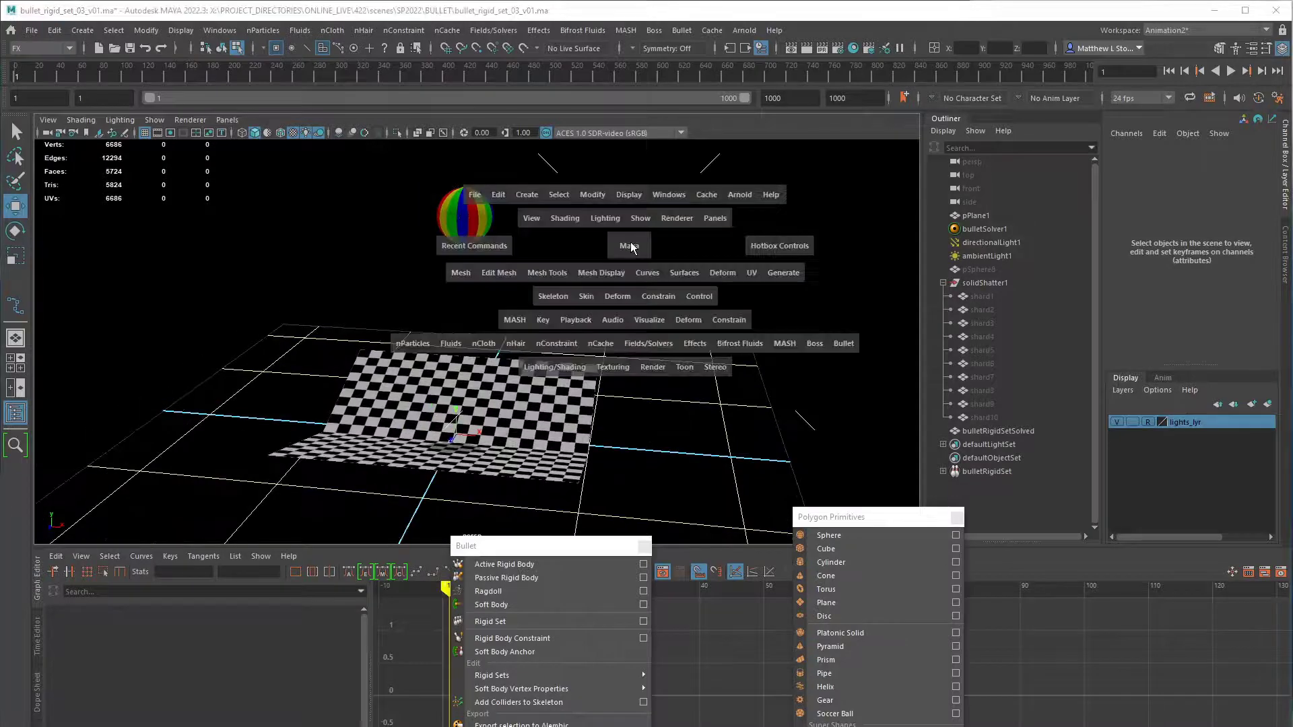
pyautogui.moveTo(835, 518); pyautogui.dragTo(728, 202)
pyautogui.click(729, 233)
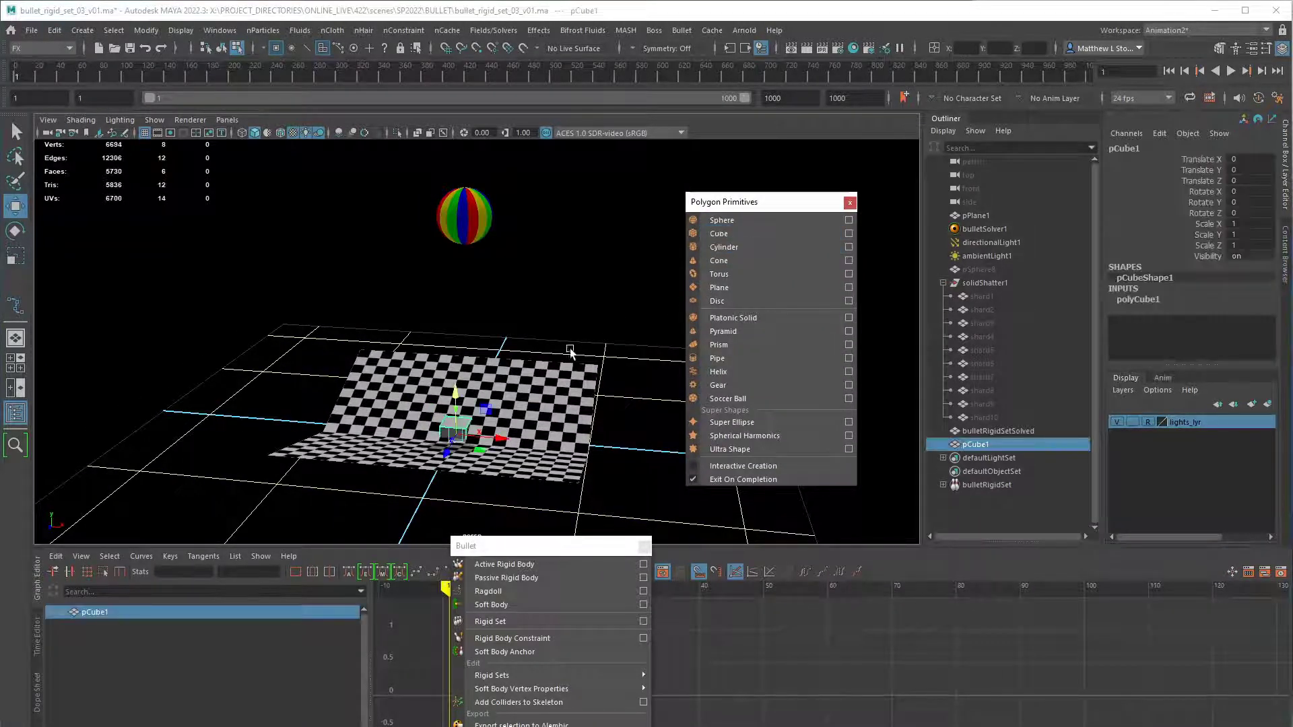
pyautogui.moveTo(457, 397); pyautogui.dragTo(447, 168)
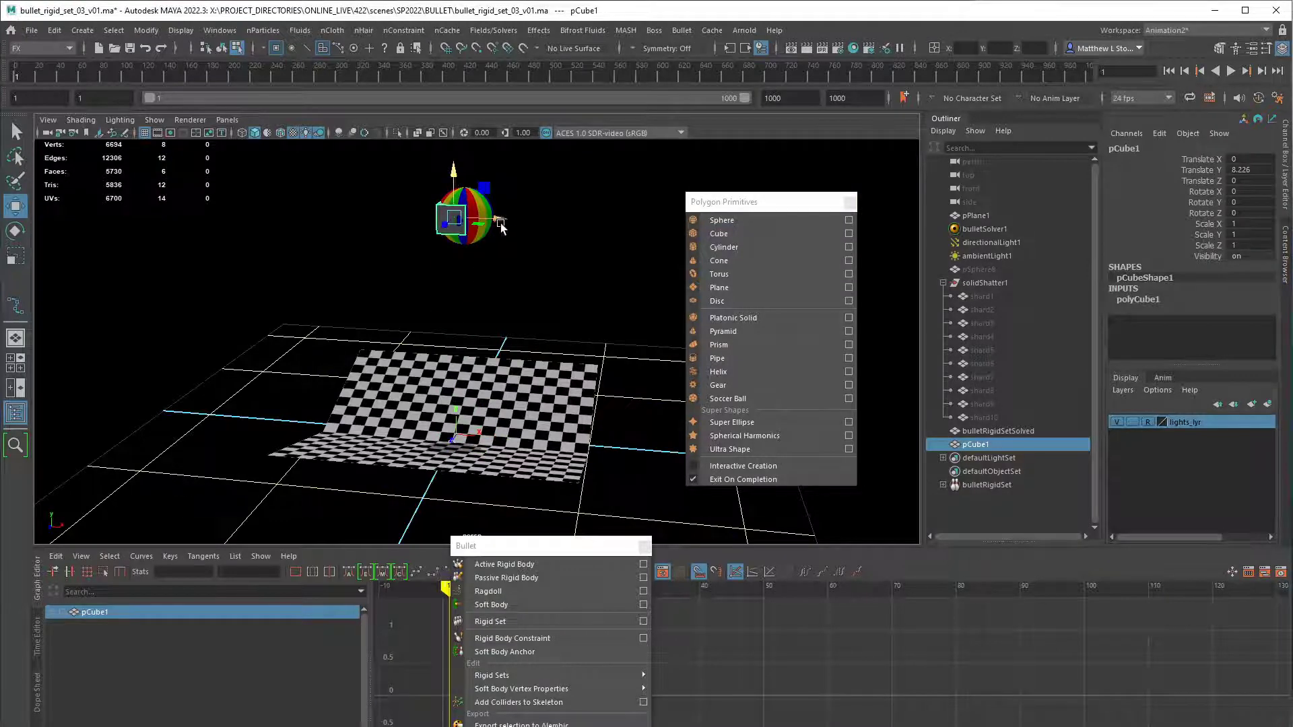
pyautogui.moveTo(499, 223); pyautogui.dragTo(399, 223)
# - Adjust the cube's position beside the ball to about -4.433 in X and 8.382 in Y
pyautogui.moveTo(780, 200); pyautogui.dragTo(751, 550)
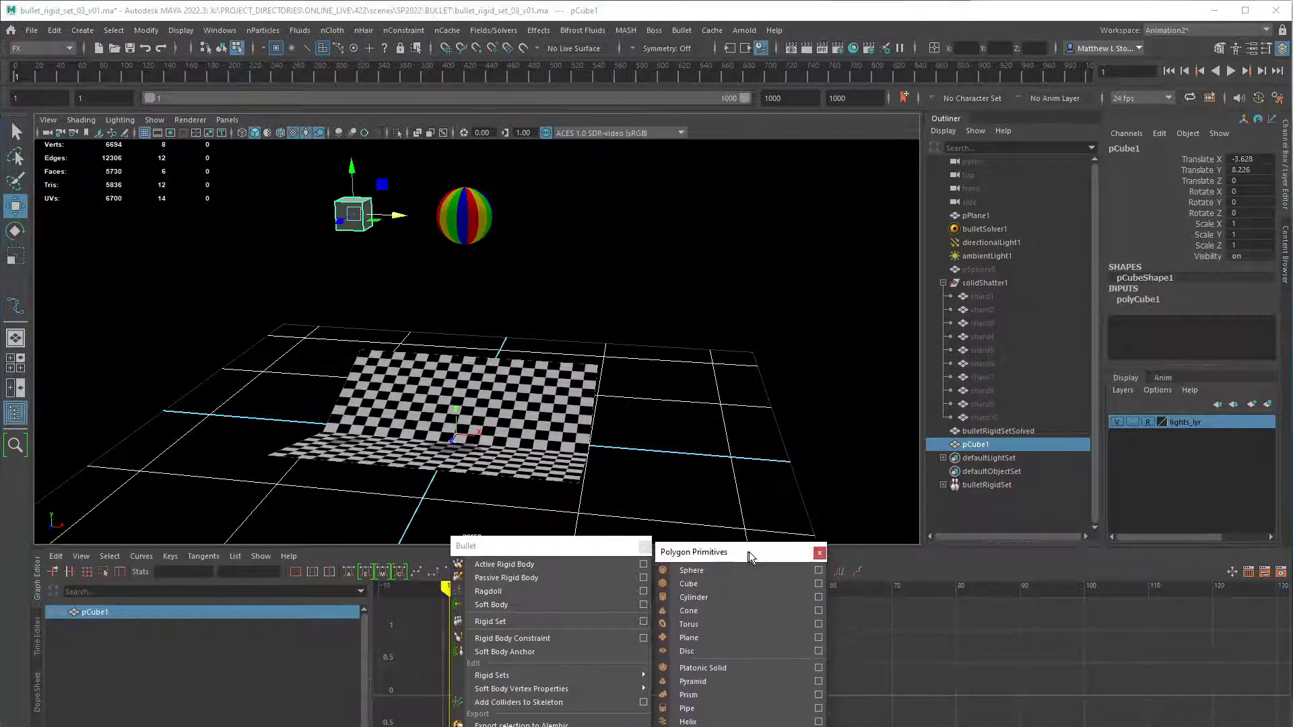
pyautogui.keyDown('alt'); pyautogui.moveTo(679, 353); pyautogui.dragTo(702, 345); pyautogui.keyUp('alt')
pyautogui.moveTo(397, 220); pyautogui.dragTo(387, 220)
pyautogui.moveTo(342, 177); pyautogui.dragTo(343, 171)
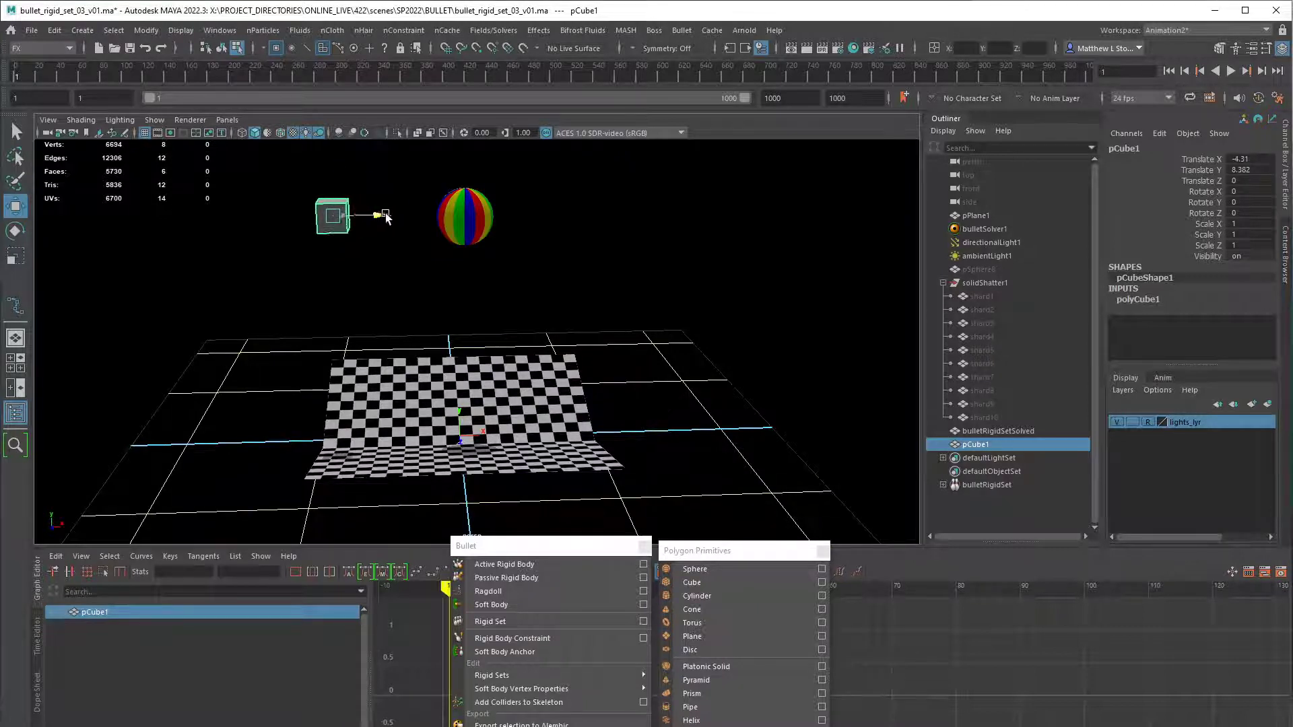
pyautogui.moveTo(382, 215); pyautogui.dragTo(378, 248)
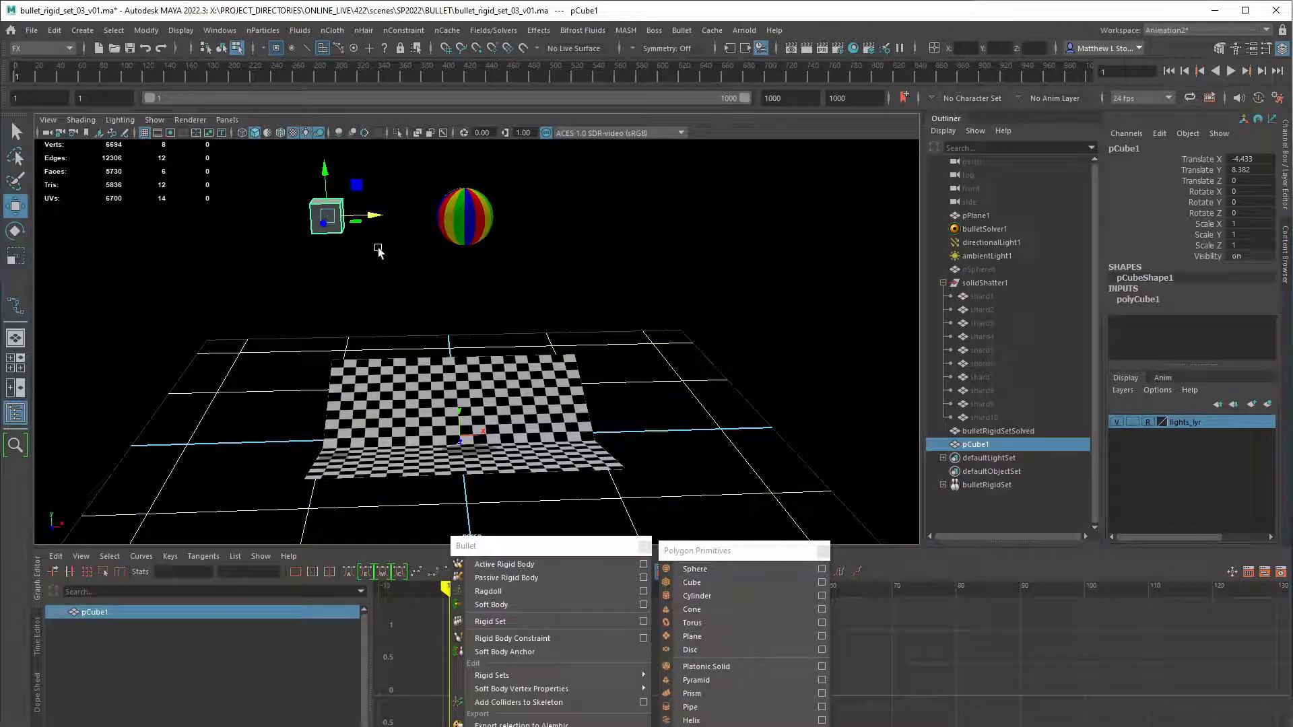
pyautogui.moveTo(636, 286)
pyautogui.keyDown('alt'); pyautogui.mouseDown()
pyautogui.moveTo(589, 303)
pyautogui.moveTo(624, 280)
pyautogui.moveTo(630, 312)
pyautogui.moveTo(649, 277)
pyautogui.mouseUp(); pyautogui.keyUp('alt')
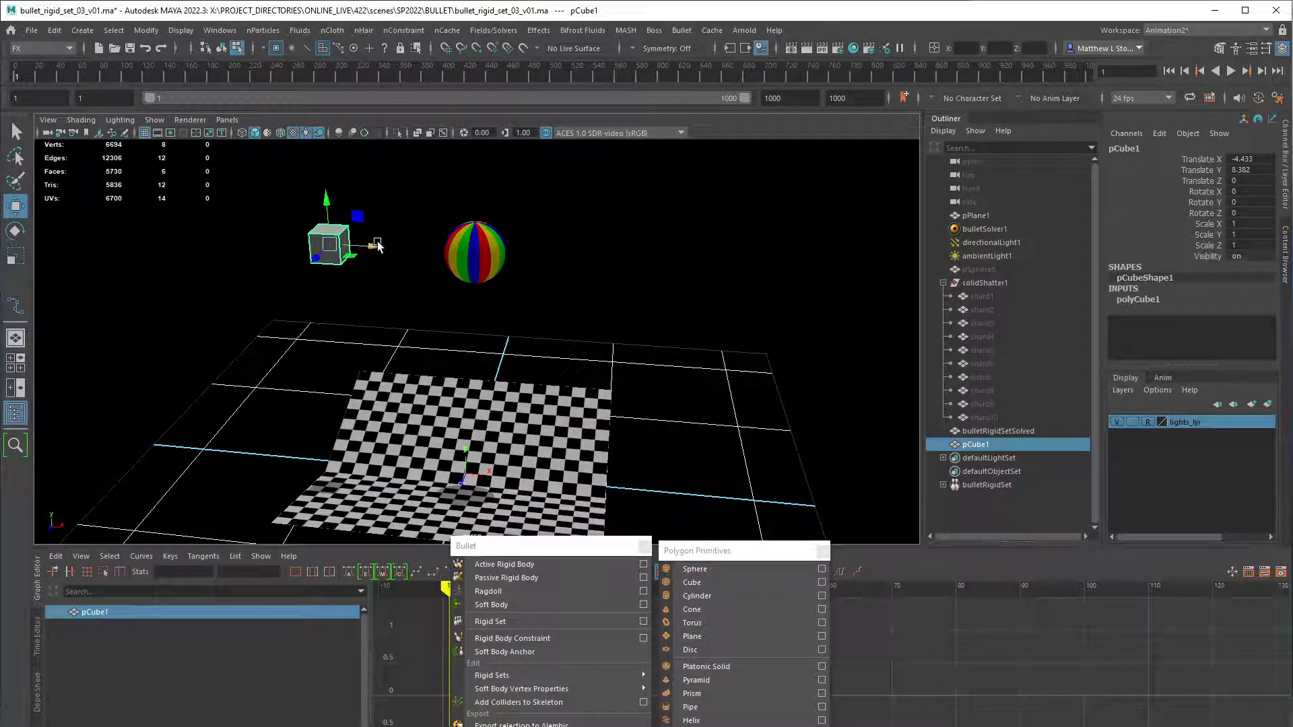
# - Move the cube to about -5.727 in X and make it a Kinematic Rigid Body with a Box collider
pyautogui.moveTo(378, 246); pyautogui.dragTo(336, 250)
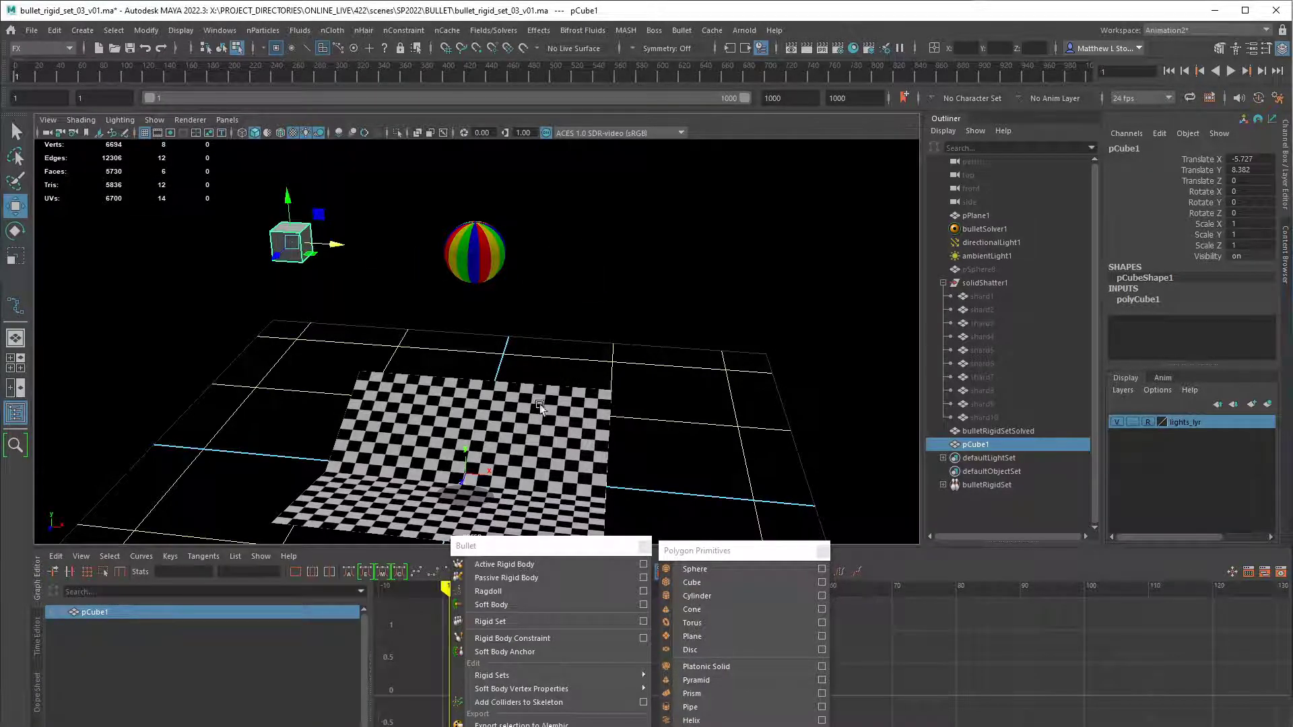
pyautogui.moveTo(593, 549); pyautogui.dragTo(730, 176)
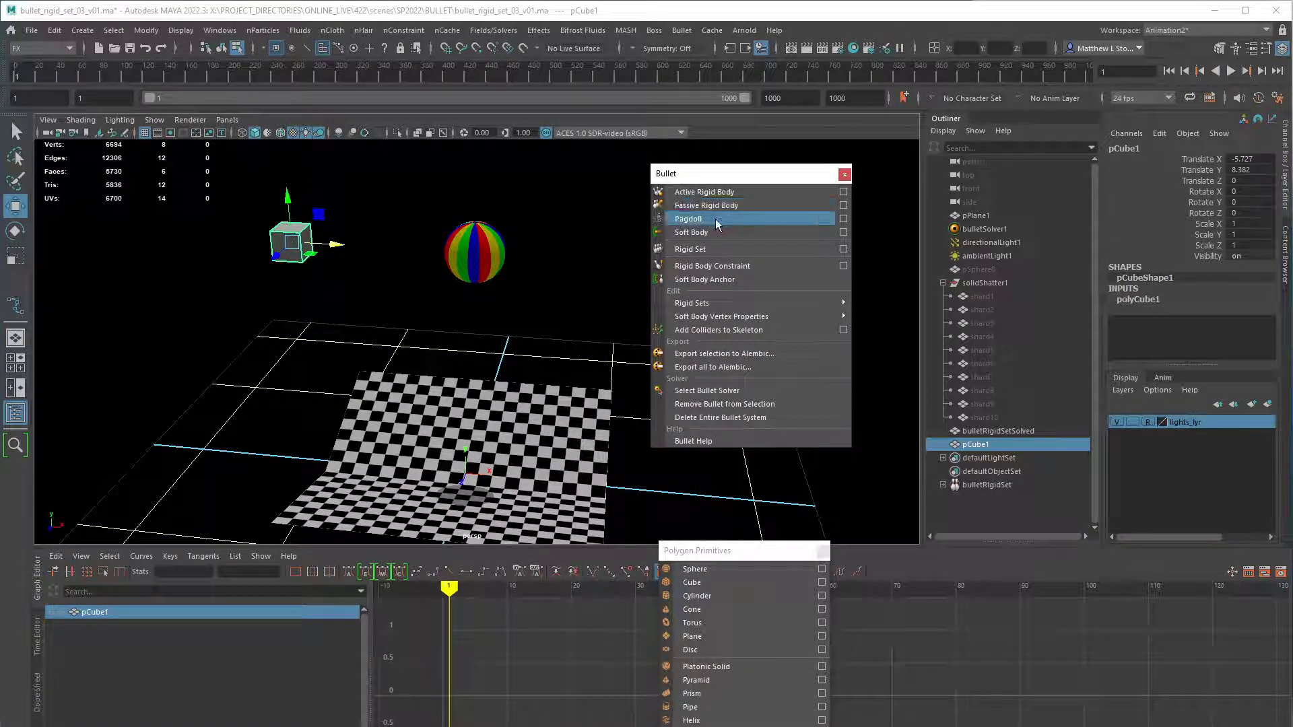
pyautogui.click(844, 192)
pyautogui.click(737, 195)
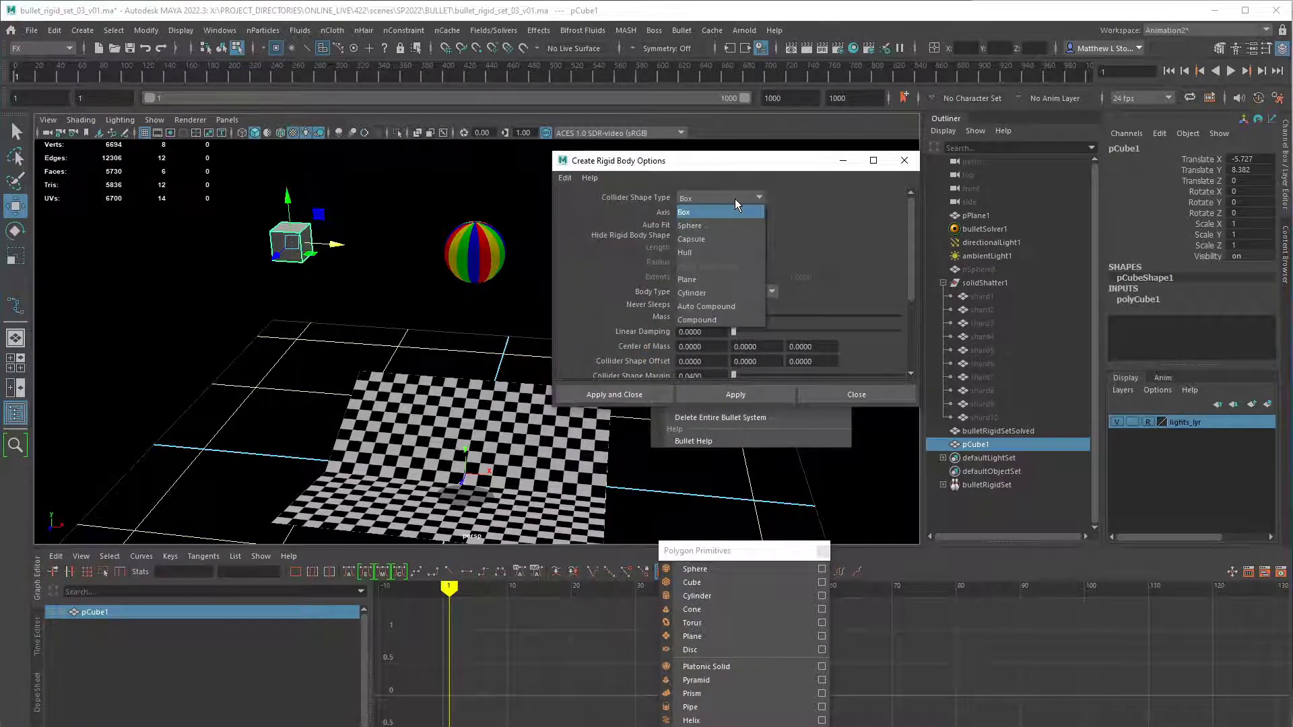
pyautogui.click(696, 213)
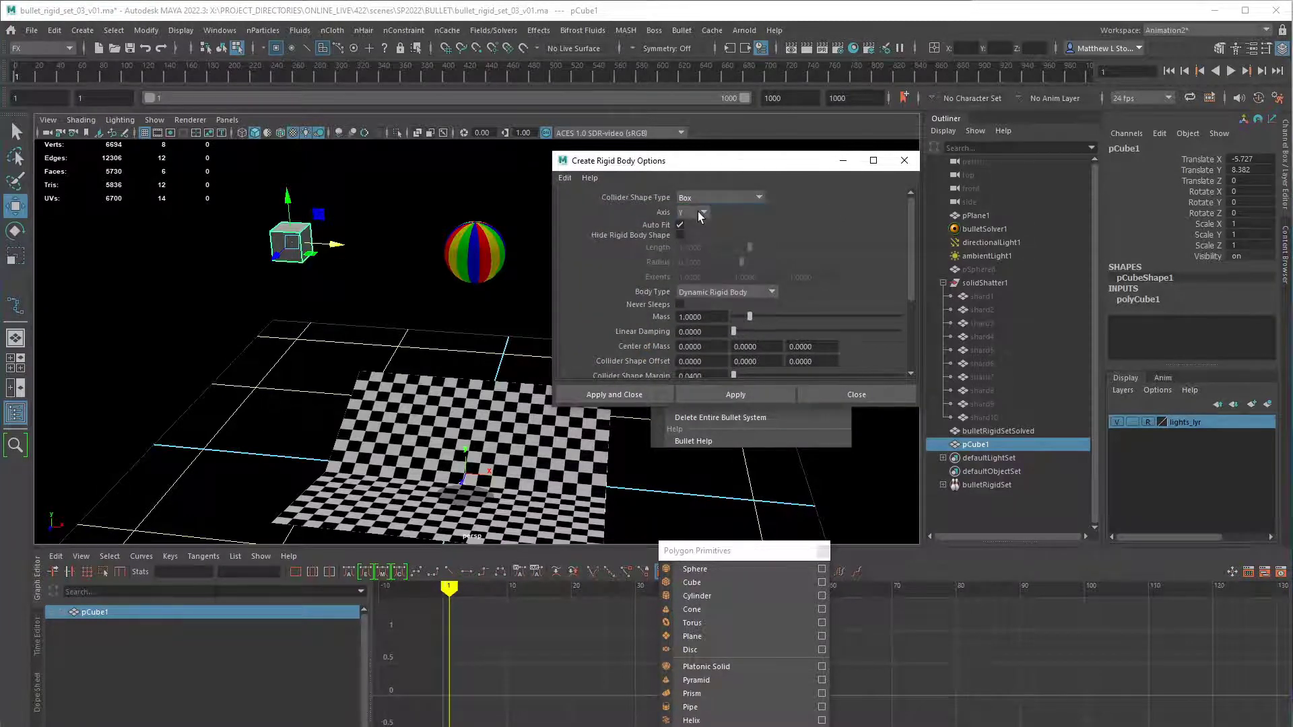
pyautogui.click(707, 294)
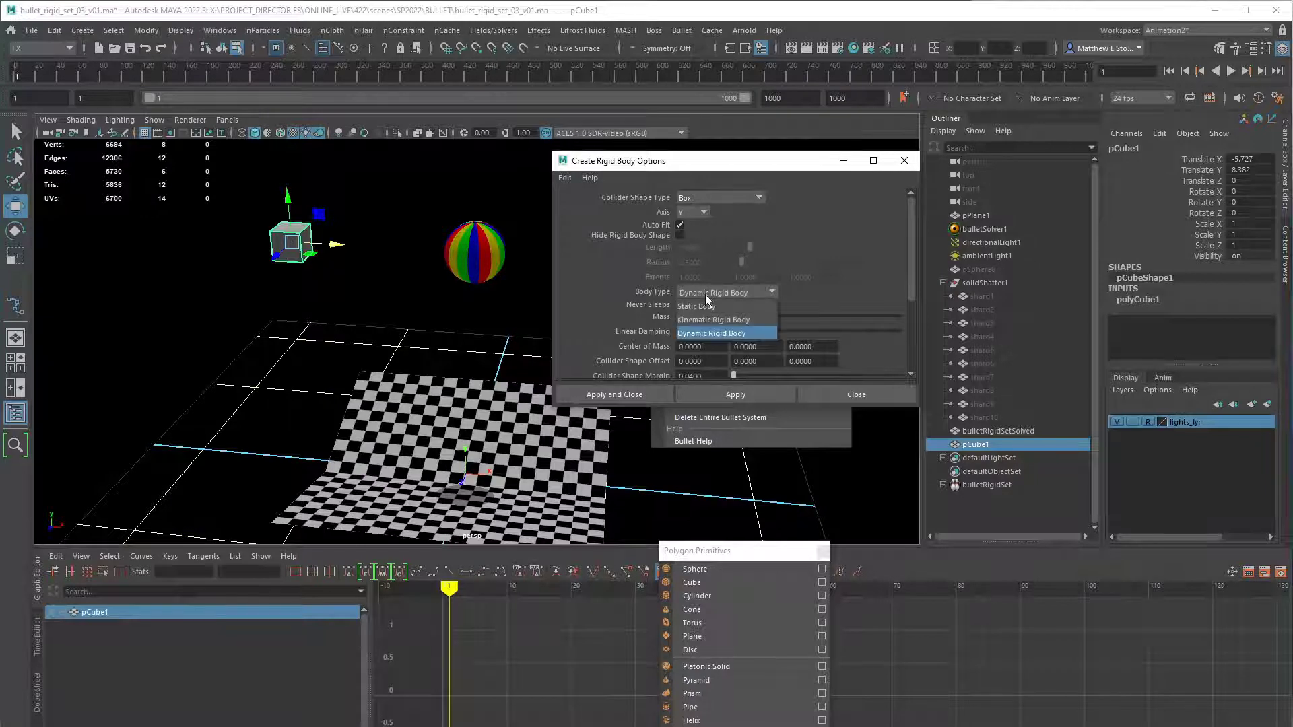
pyautogui.click(749, 322)
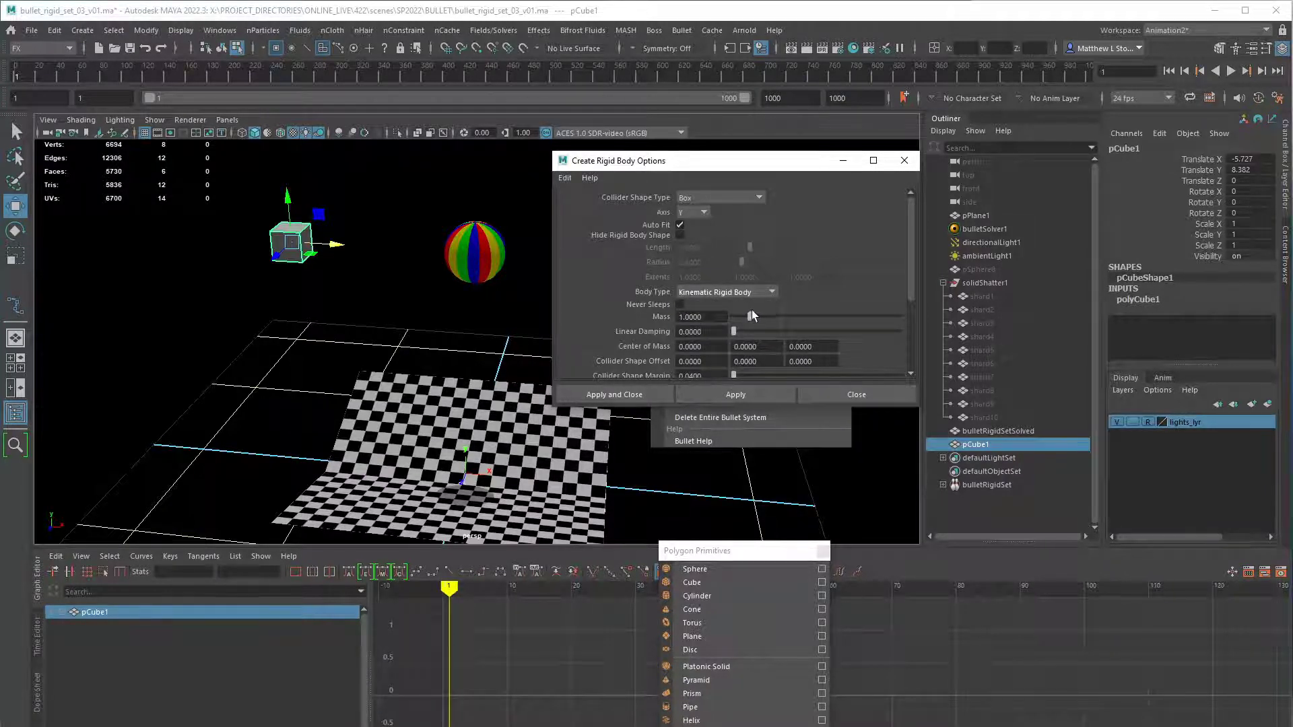
pyautogui.click(736, 395)
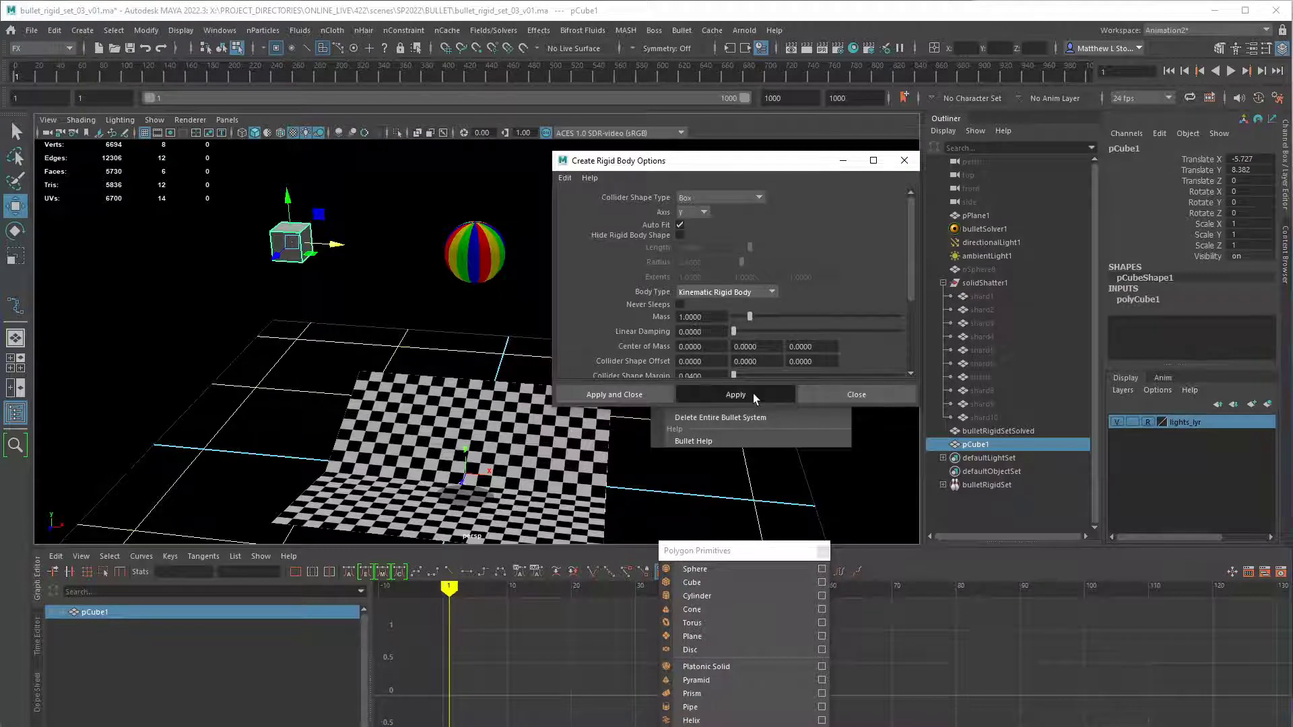
pyautogui.click(857, 395)
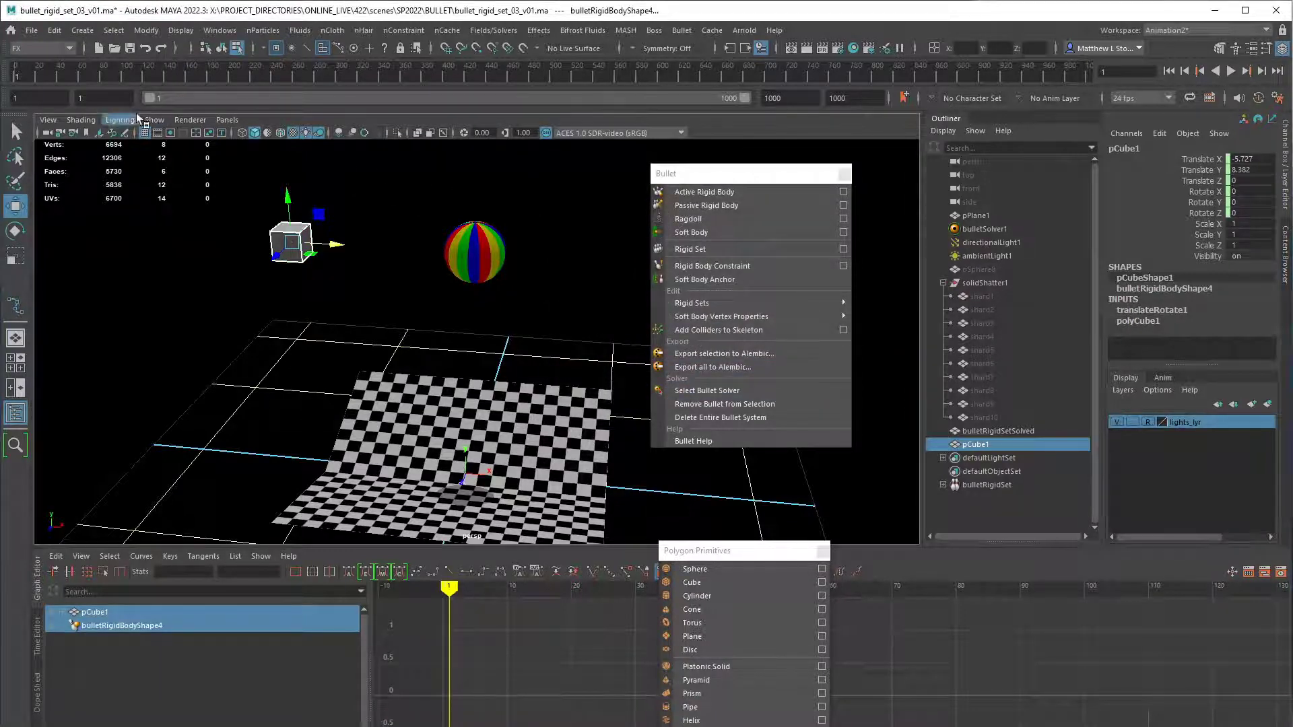
# - Keyframe the cube at frame 1 and, at frame 104, past the ball at about 4.887 in X, and rewind
pyautogui.press('s')
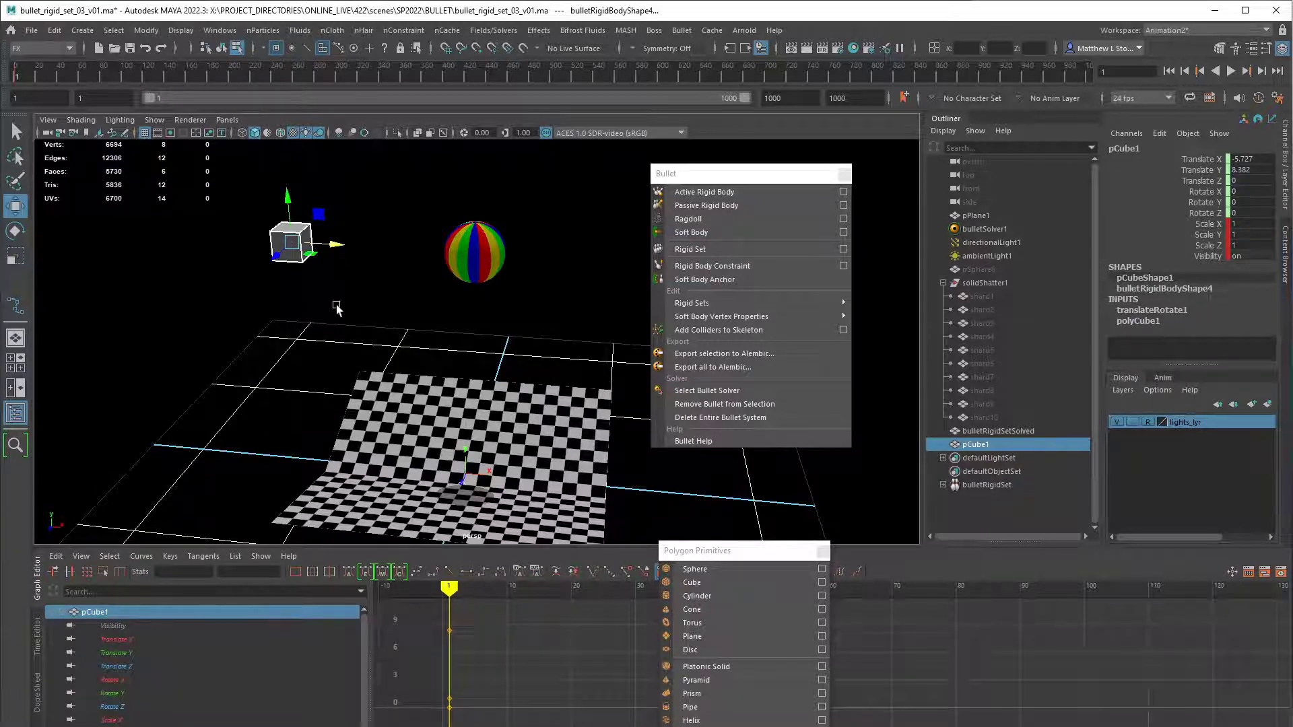
pyautogui.click(128, 77)
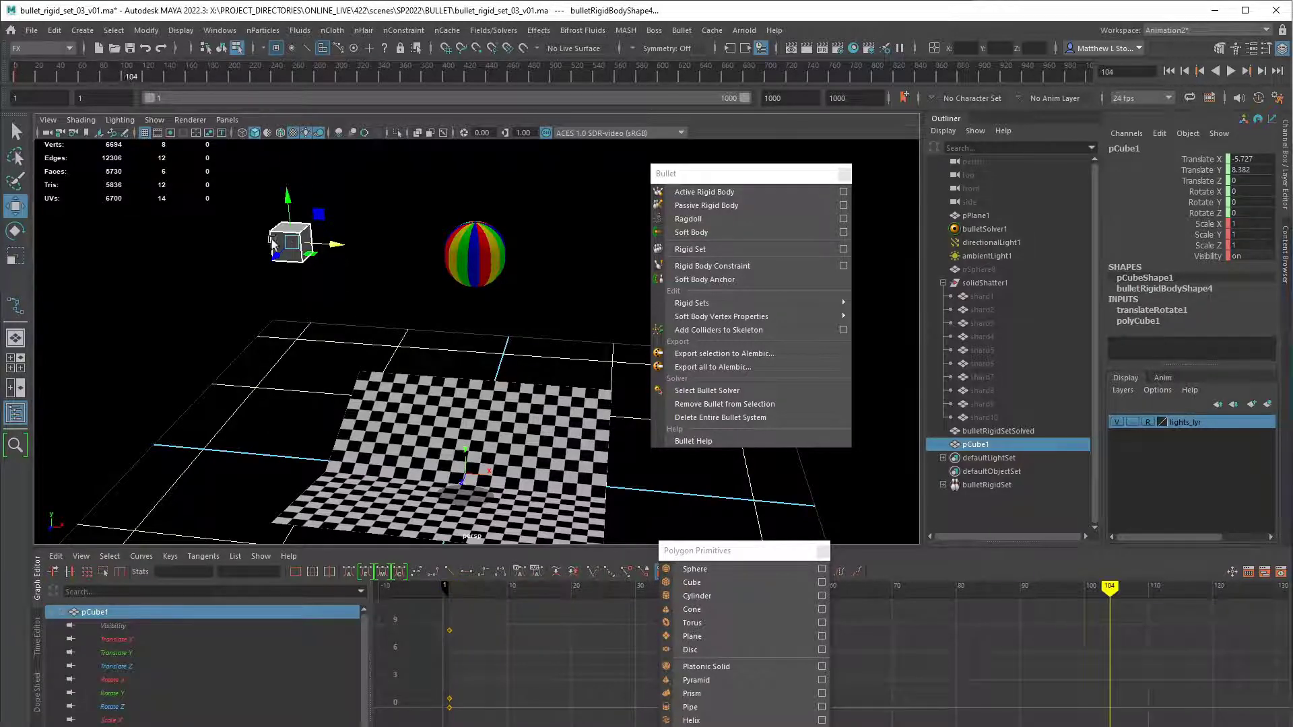
pyautogui.moveTo(272, 244); pyautogui.dragTo(595, 231, button='middle')
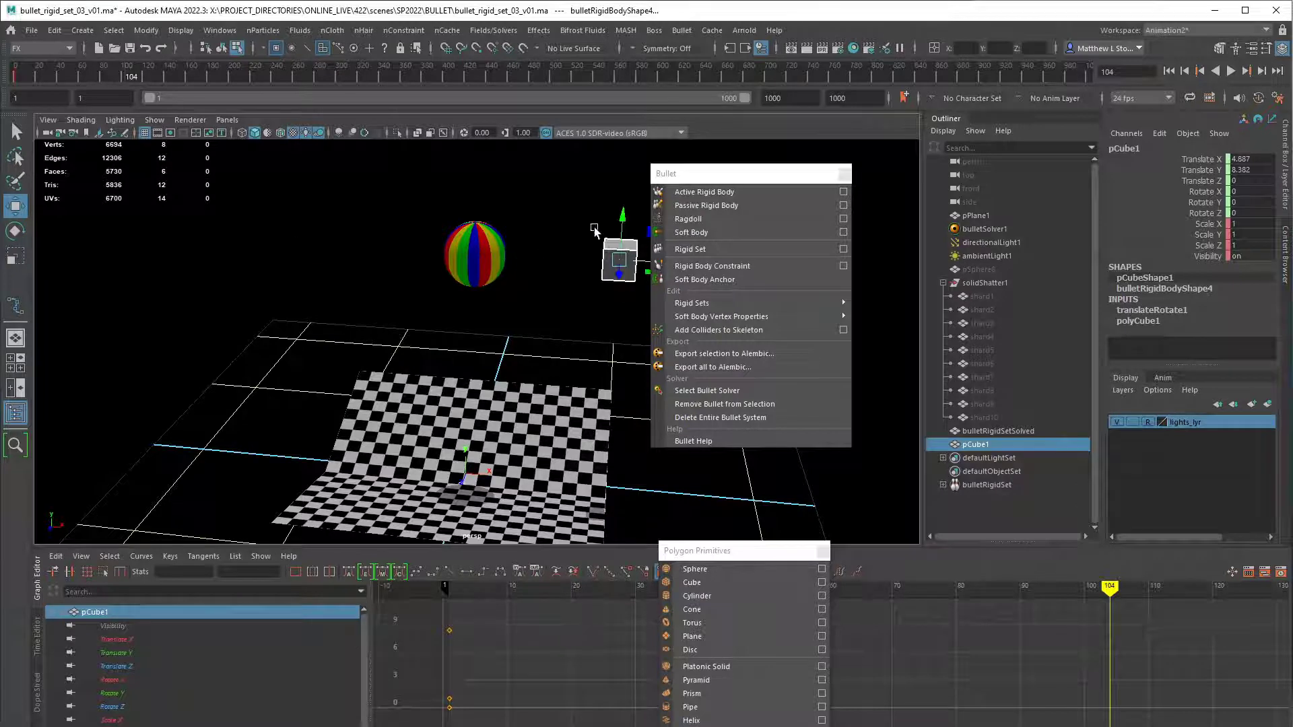
pyautogui.moveTo(725, 173); pyautogui.dragTo(762, 163)
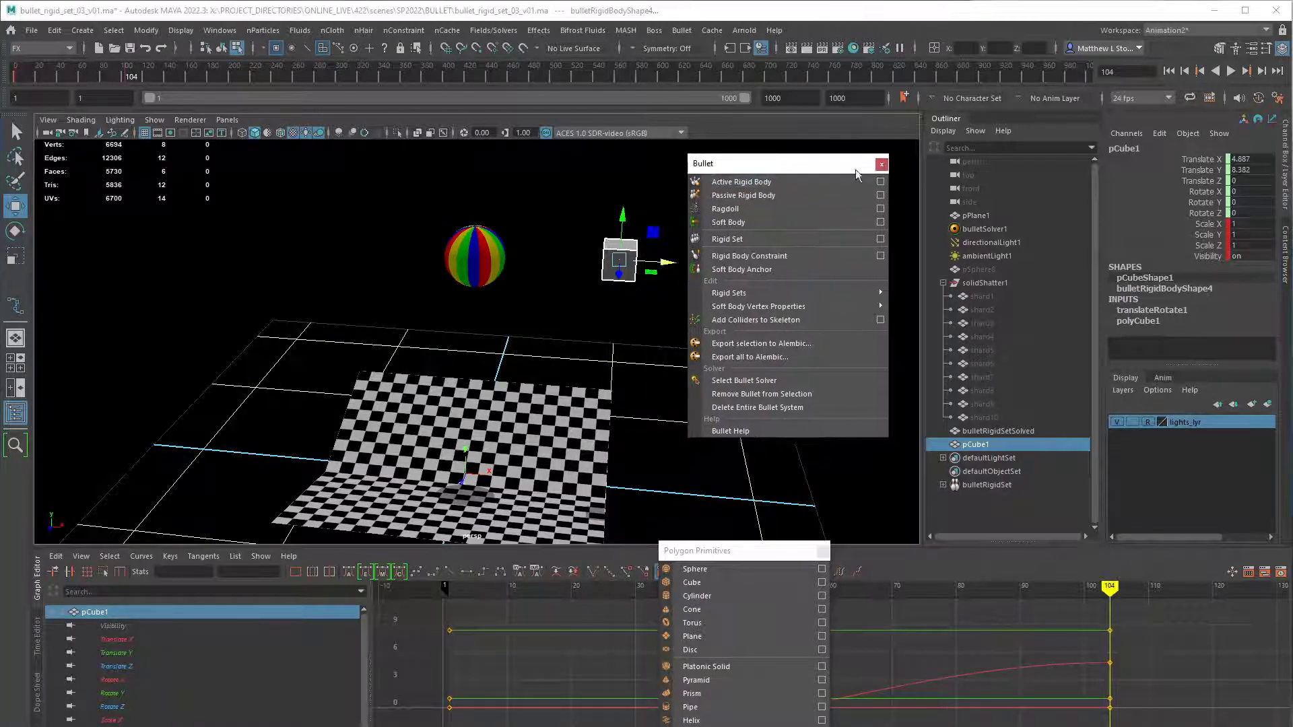
pyautogui.click(1169, 72)
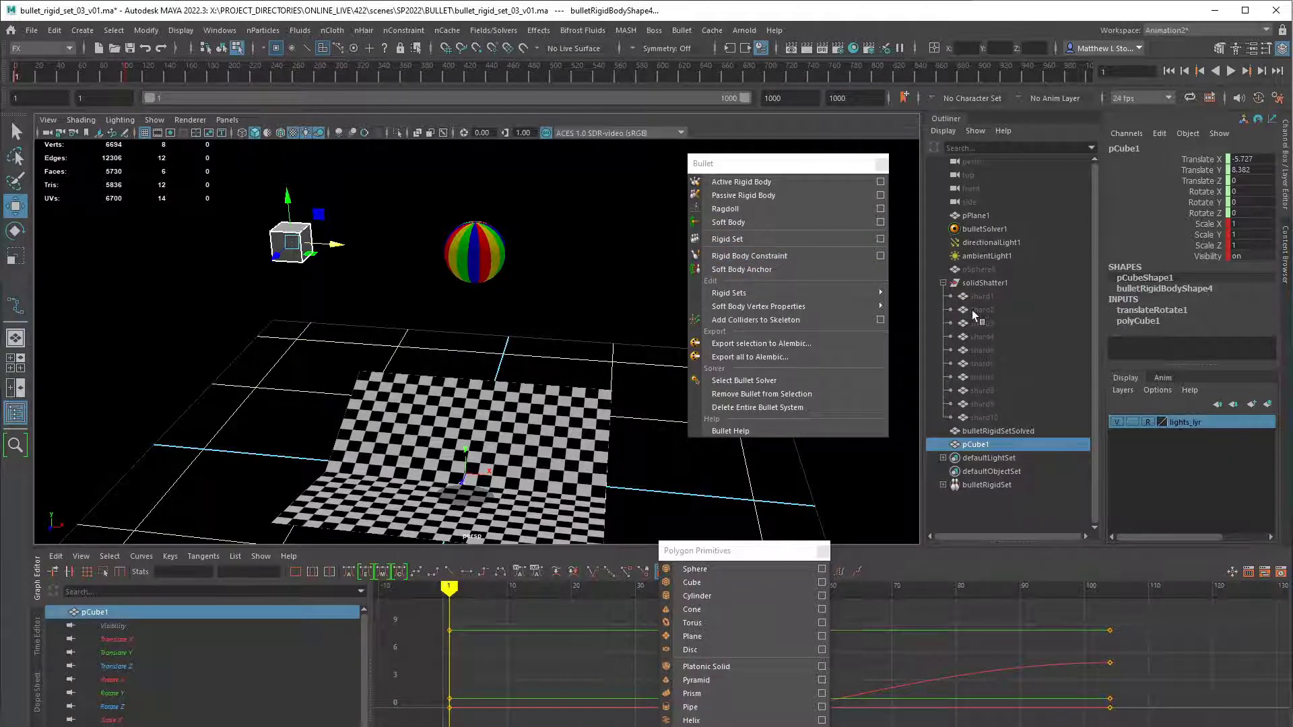
# - Find the rigid set's initial state attributes through the Bullet solver and examine its Initially Sleeping and Glue Shapes settings
pyautogui.click(980, 428)
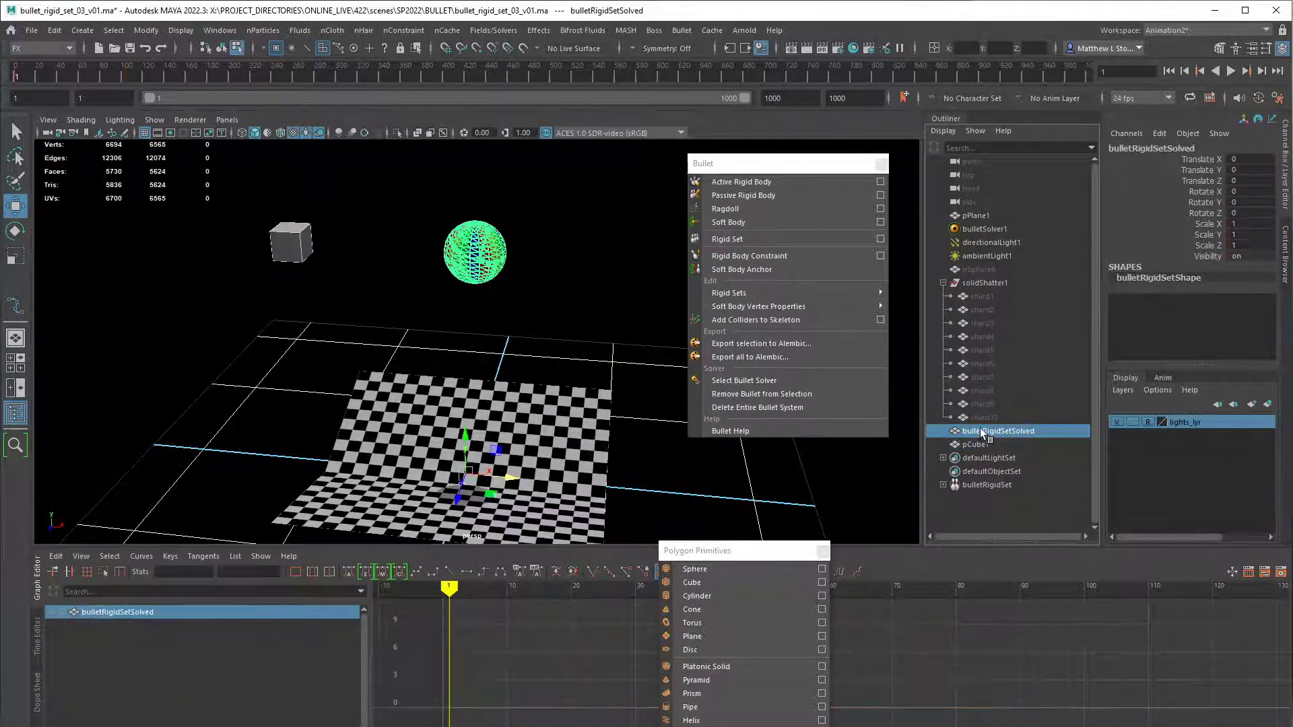
pyautogui.hotkey('ctrl', 'a')
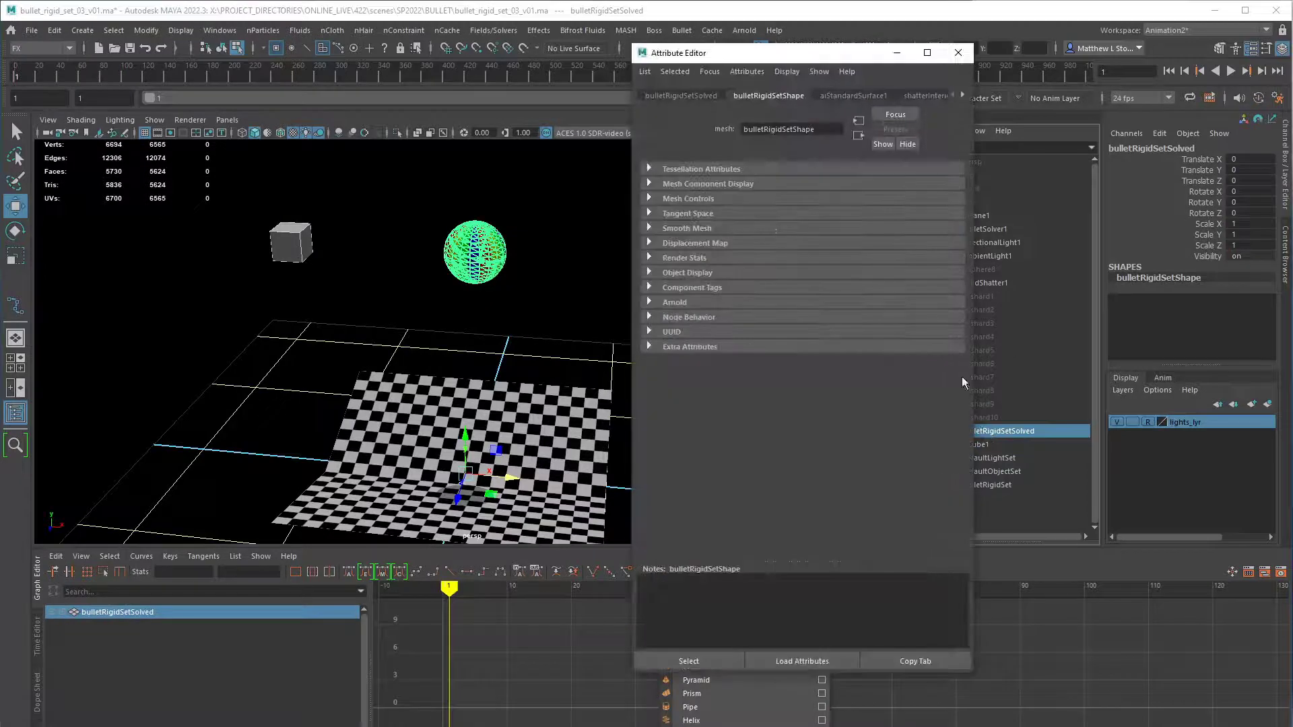
pyautogui.click(696, 95)
pyautogui.click(777, 94)
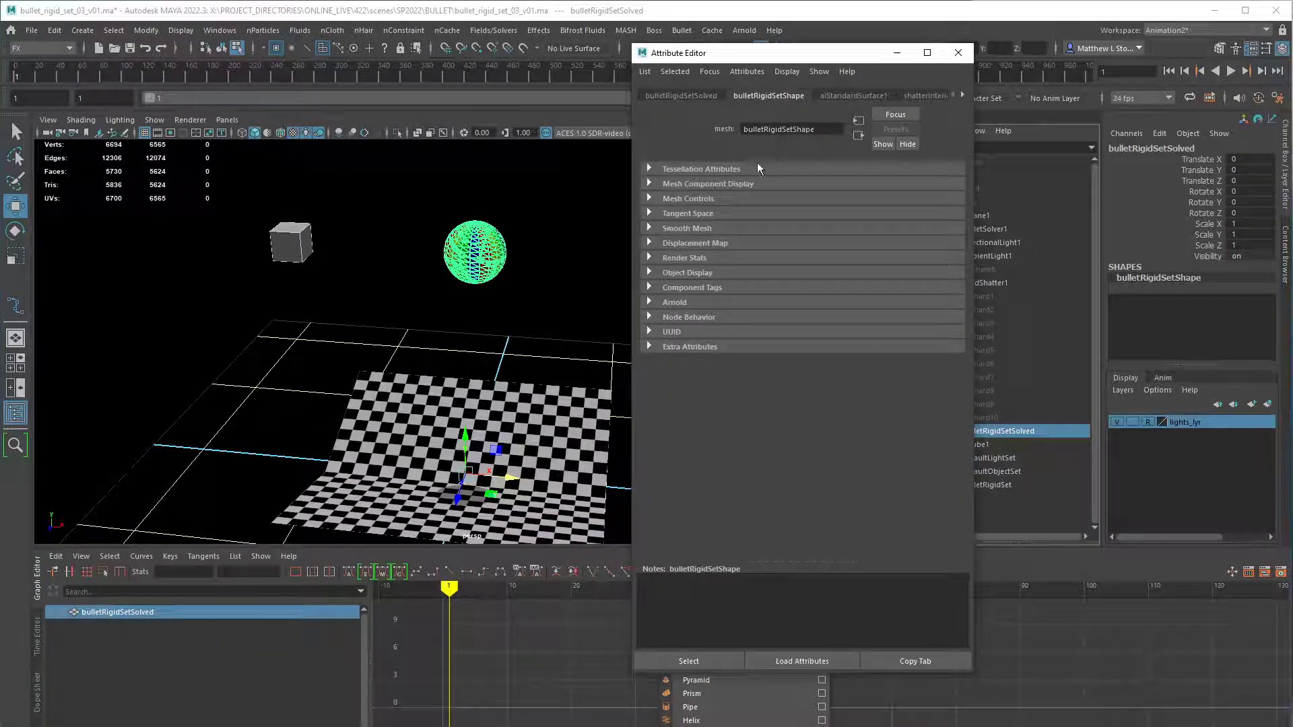
pyautogui.click(890, 97)
pyautogui.click(958, 52)
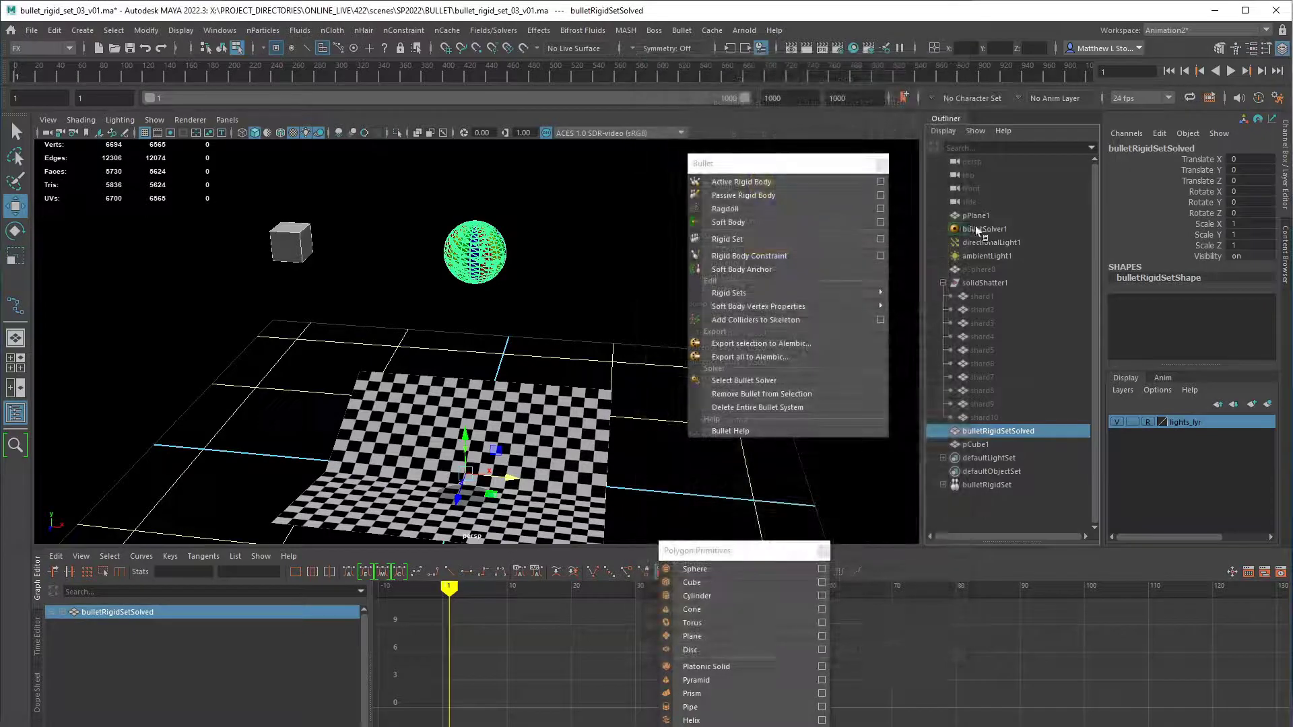
pyautogui.click(977, 229)
pyautogui.hotkey('ctrl', 'a')
pyautogui.click(819, 96)
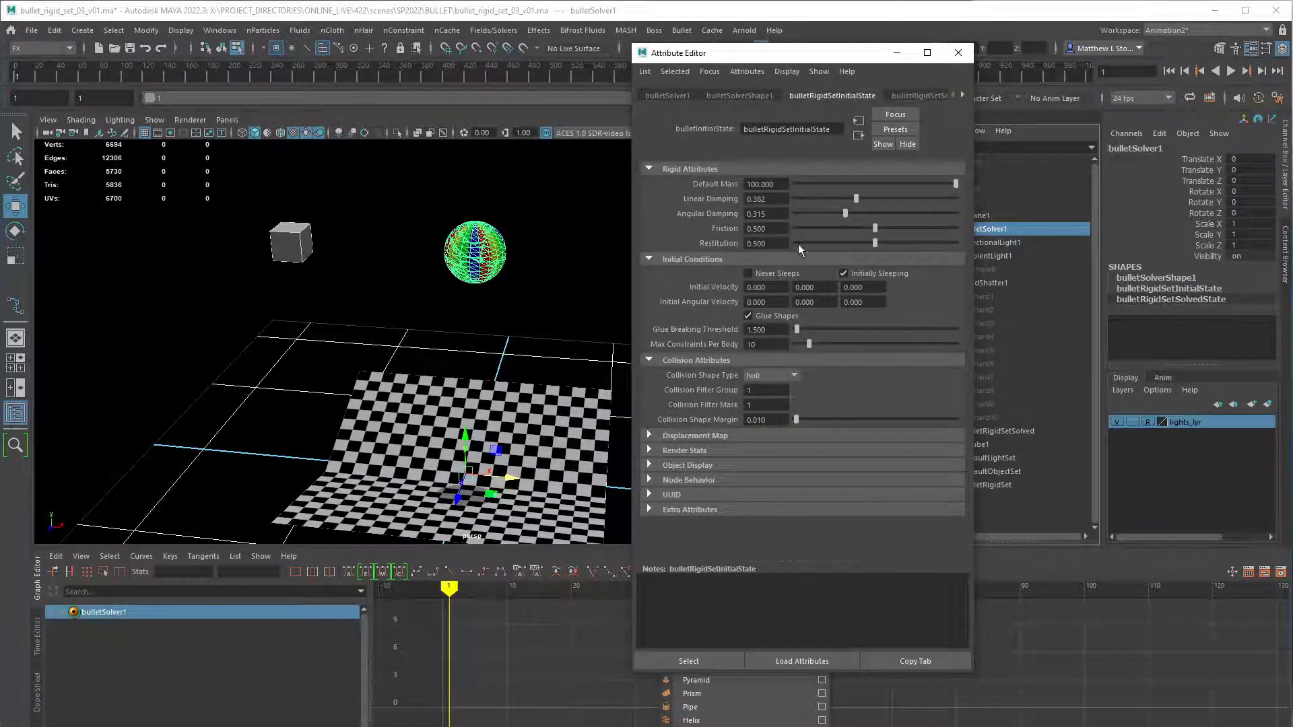
pyautogui.moveTo(863, 54); pyautogui.dragTo(895, 320)
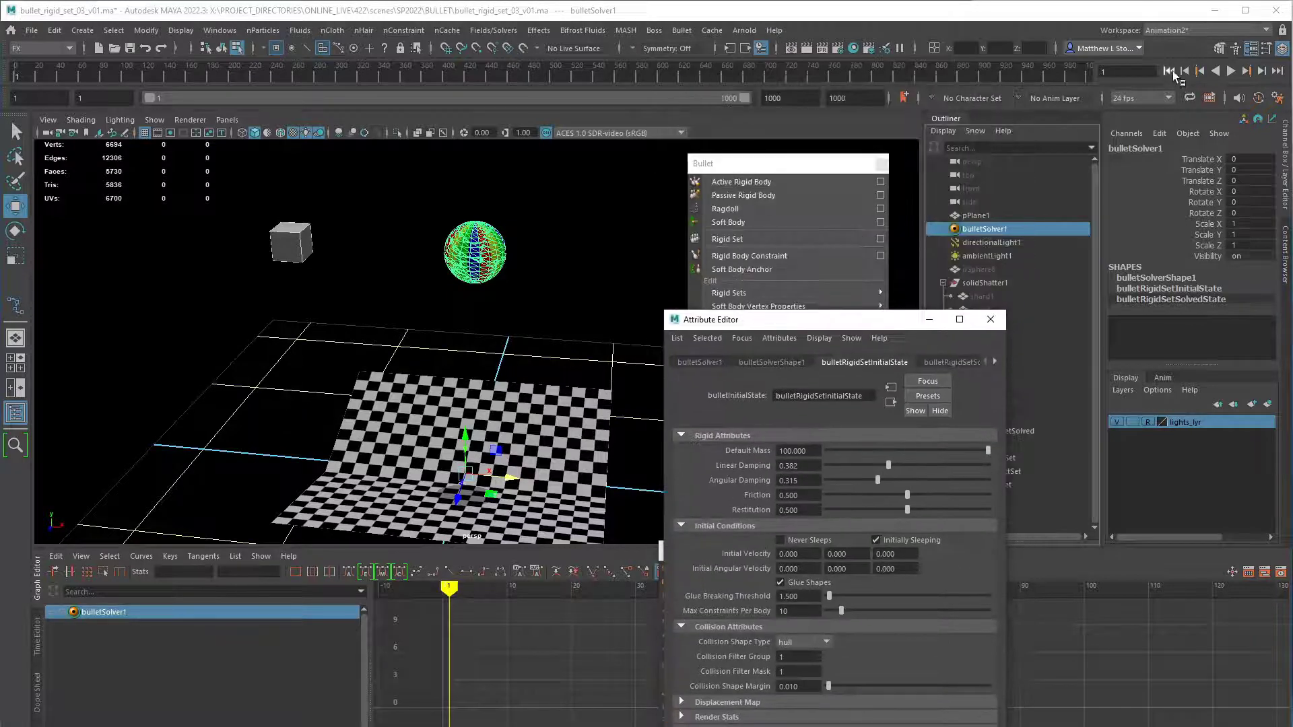
# - Play the simulation from frame 1 several times, watch the cube strike the ball from different angles, and stop at frame 43
pyautogui.click(1231, 70)
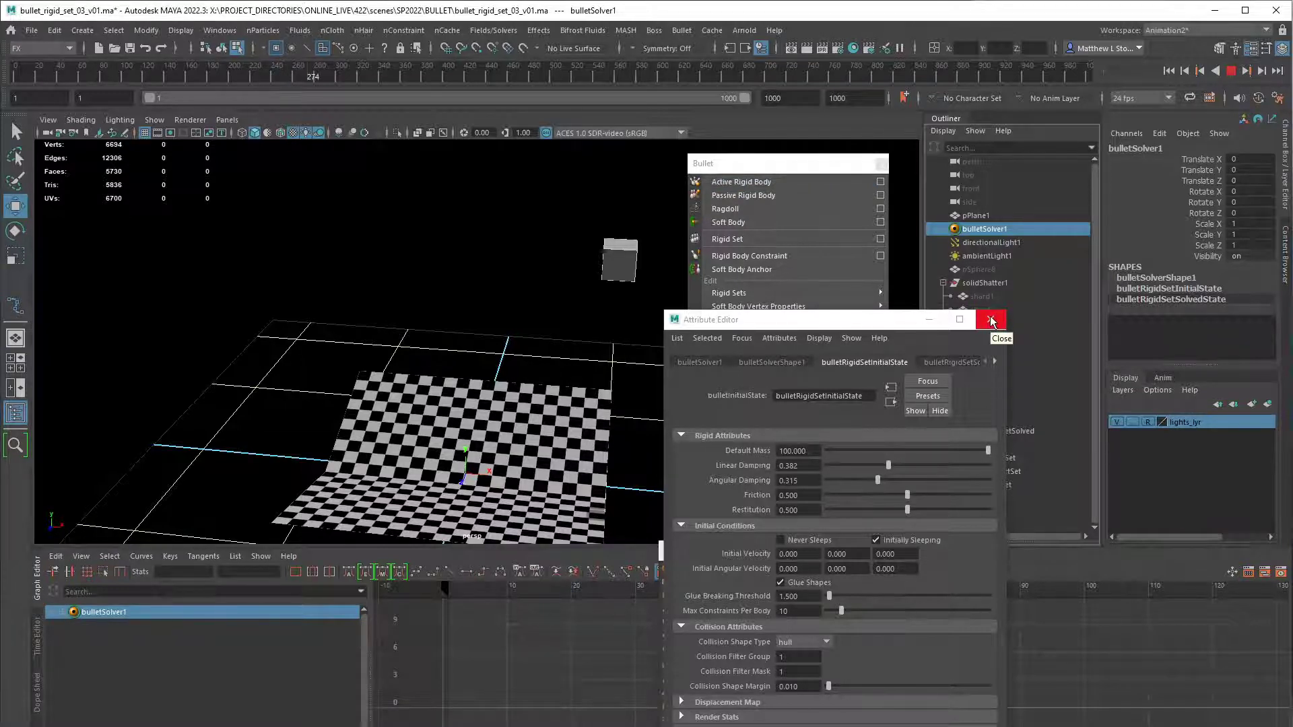
pyautogui.click(1169, 70)
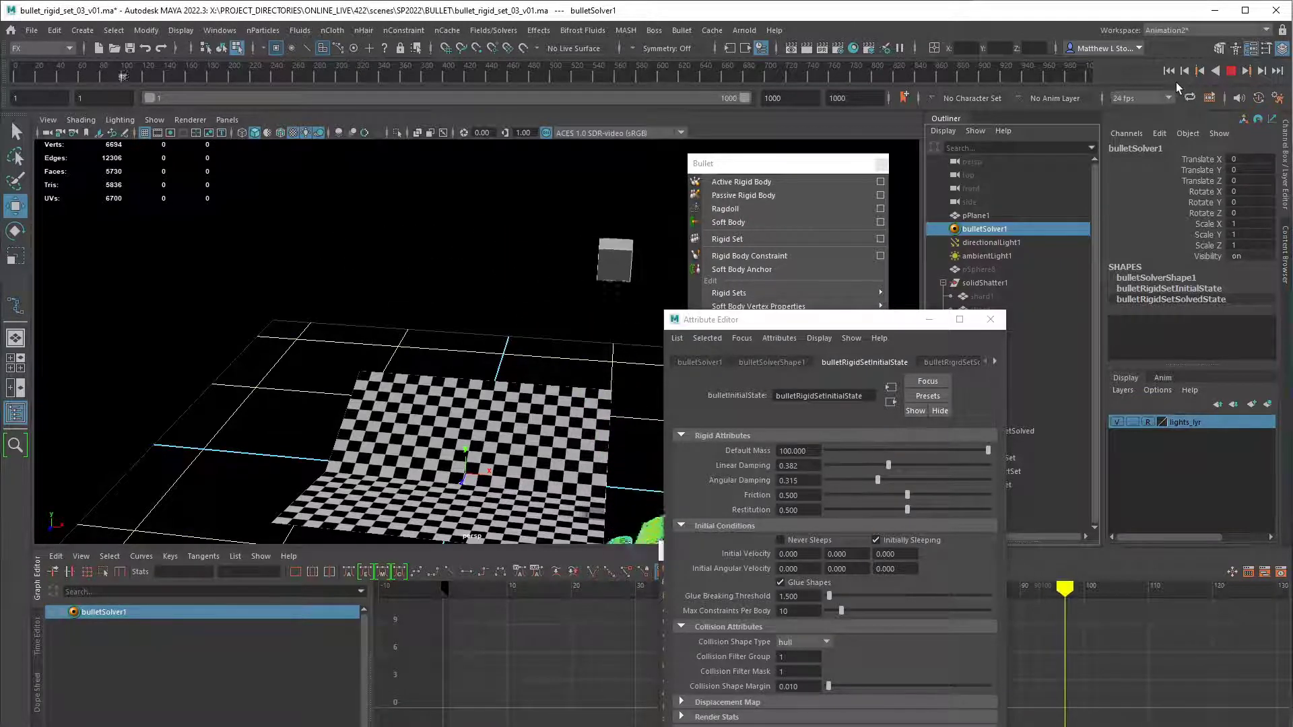
pyautogui.moveTo(862, 320); pyautogui.dragTo(1032, 274)
pyautogui.keyDown('alt'); pyautogui.moveTo(506, 313); pyautogui.dragTo(607, 364); pyautogui.keyUp('alt')
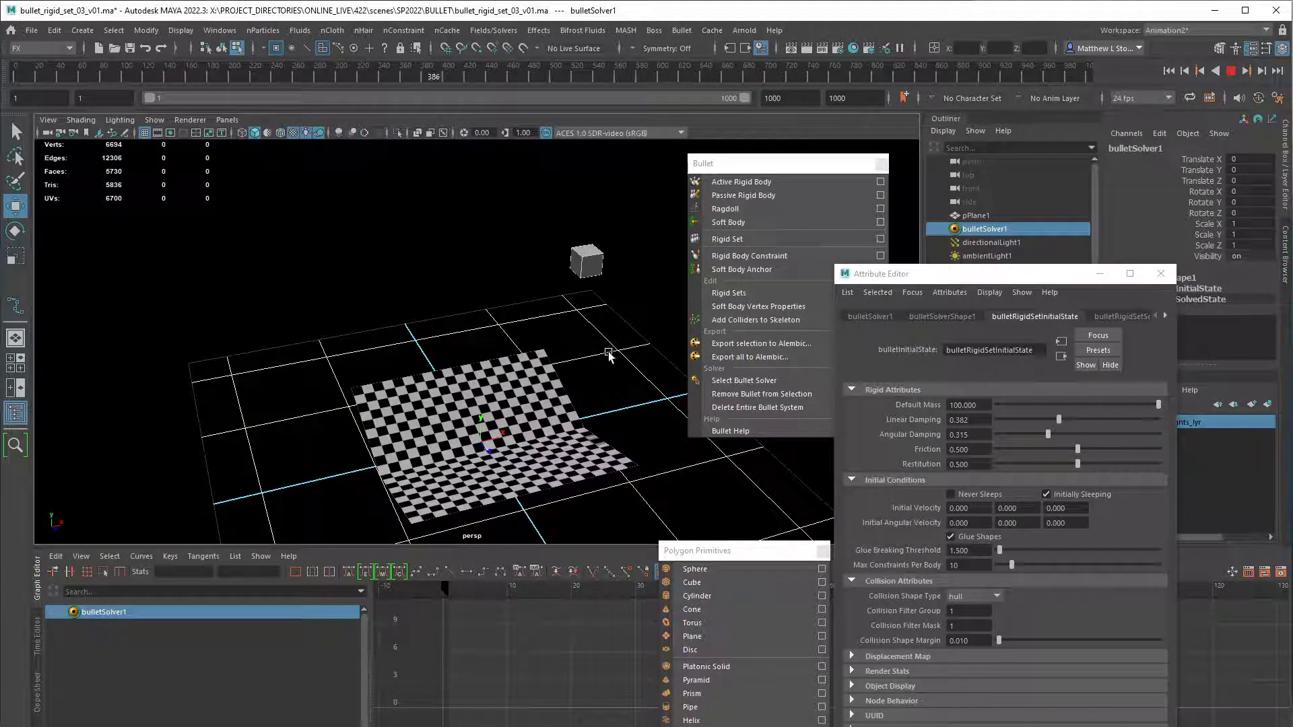
pyautogui.click(1170, 71)
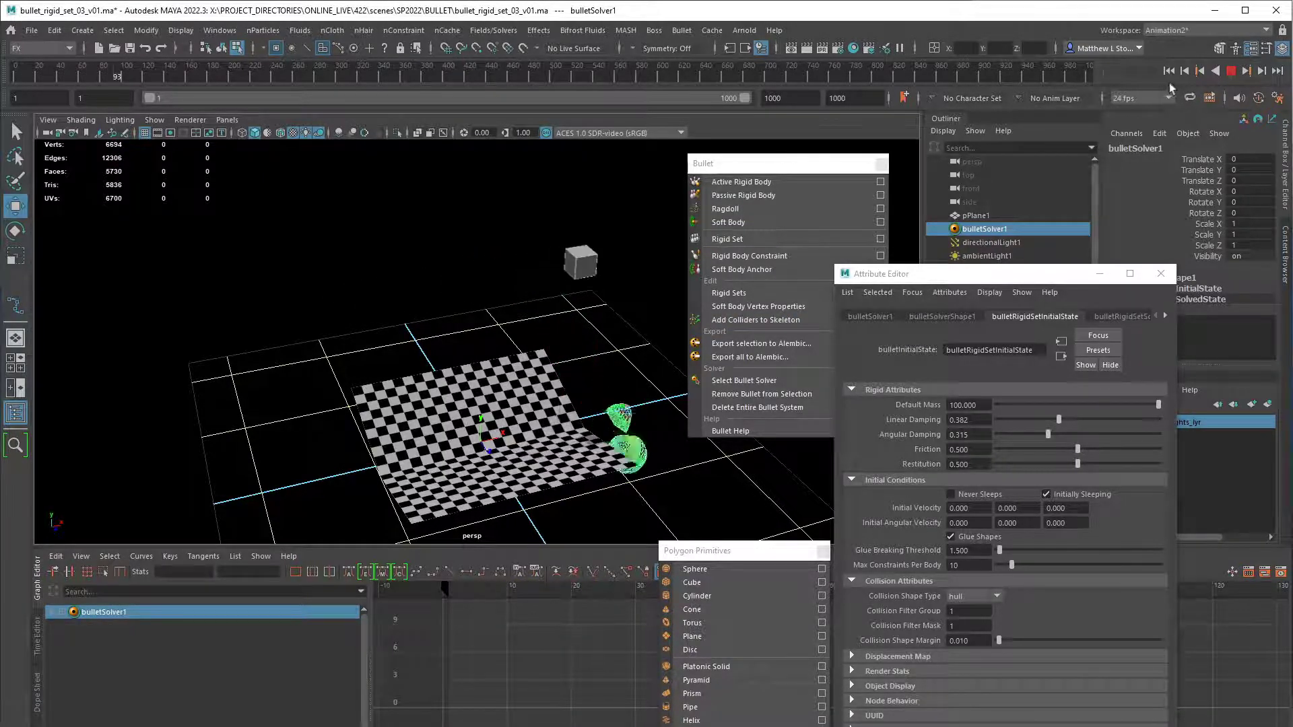
pyautogui.click(1169, 71)
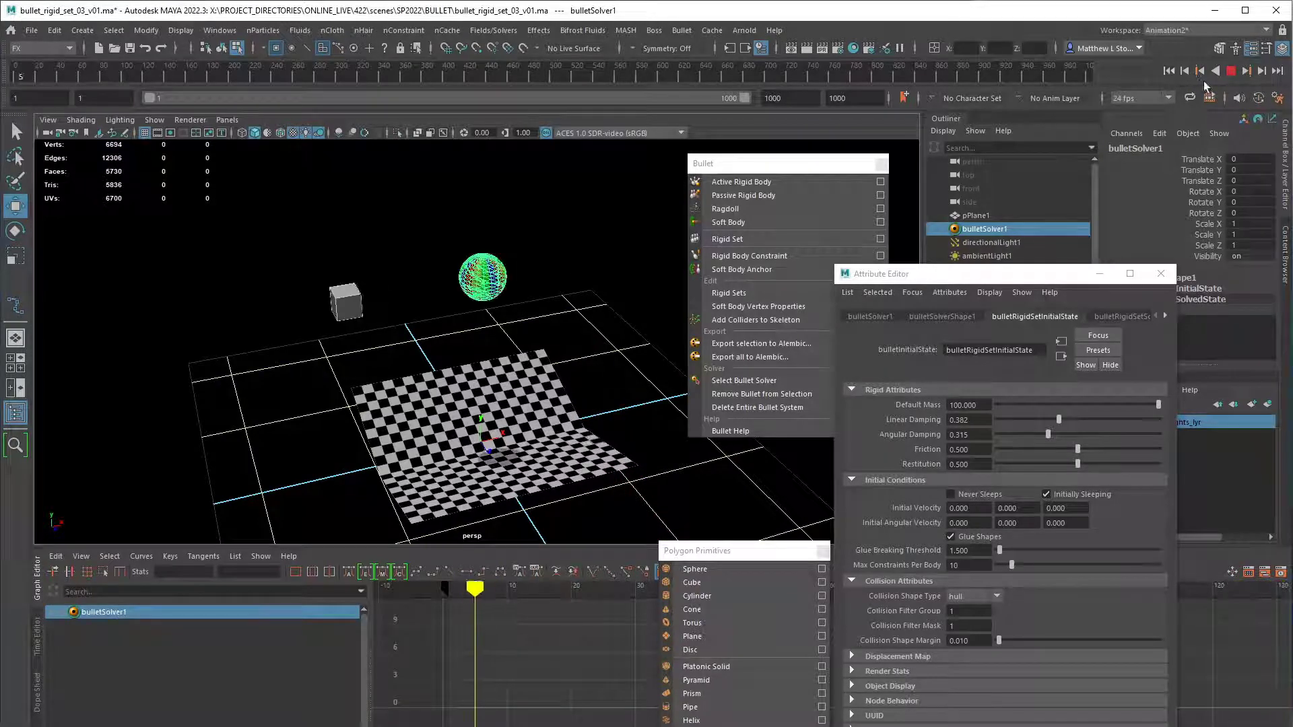
pyautogui.click(1231, 71)
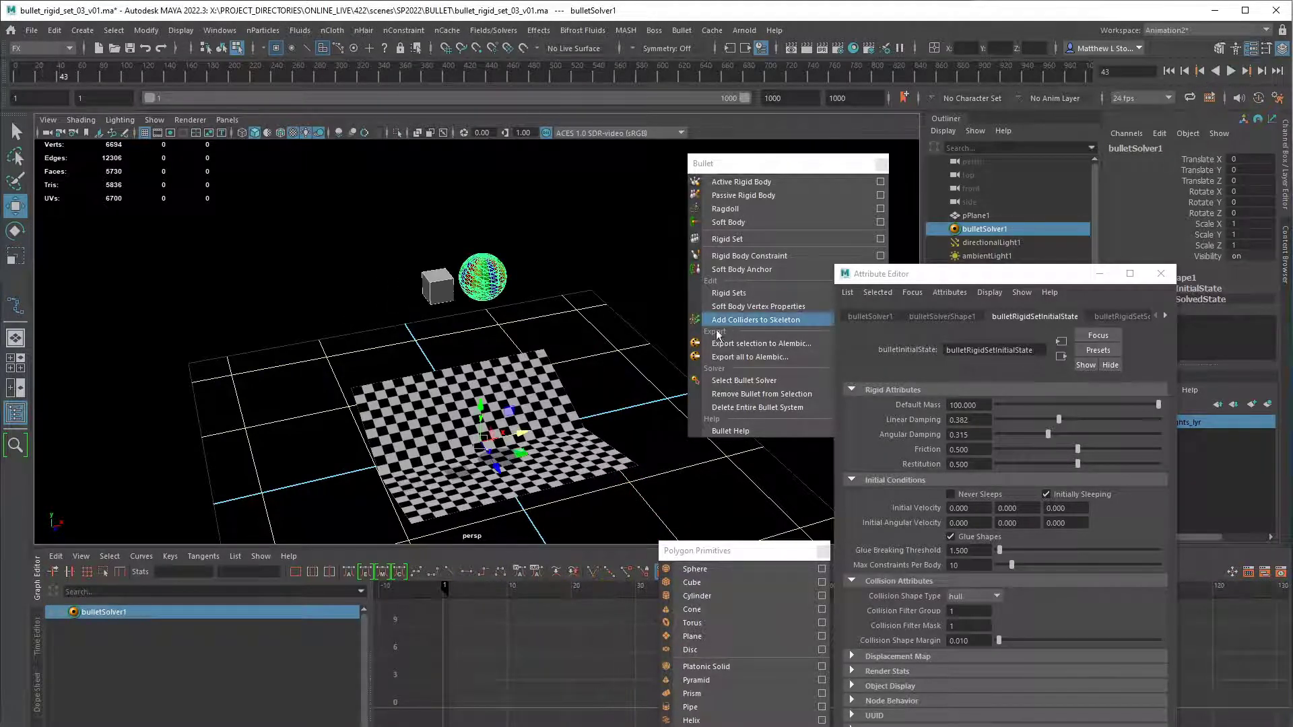
# - Select the cube and shift its second set of animation keys from frame 104 to frame 36 to speed up the motion
pyautogui.keyDown('alt'); pyautogui.moveTo(630, 337); pyautogui.dragTo(652, 314); pyautogui.keyUp('alt')
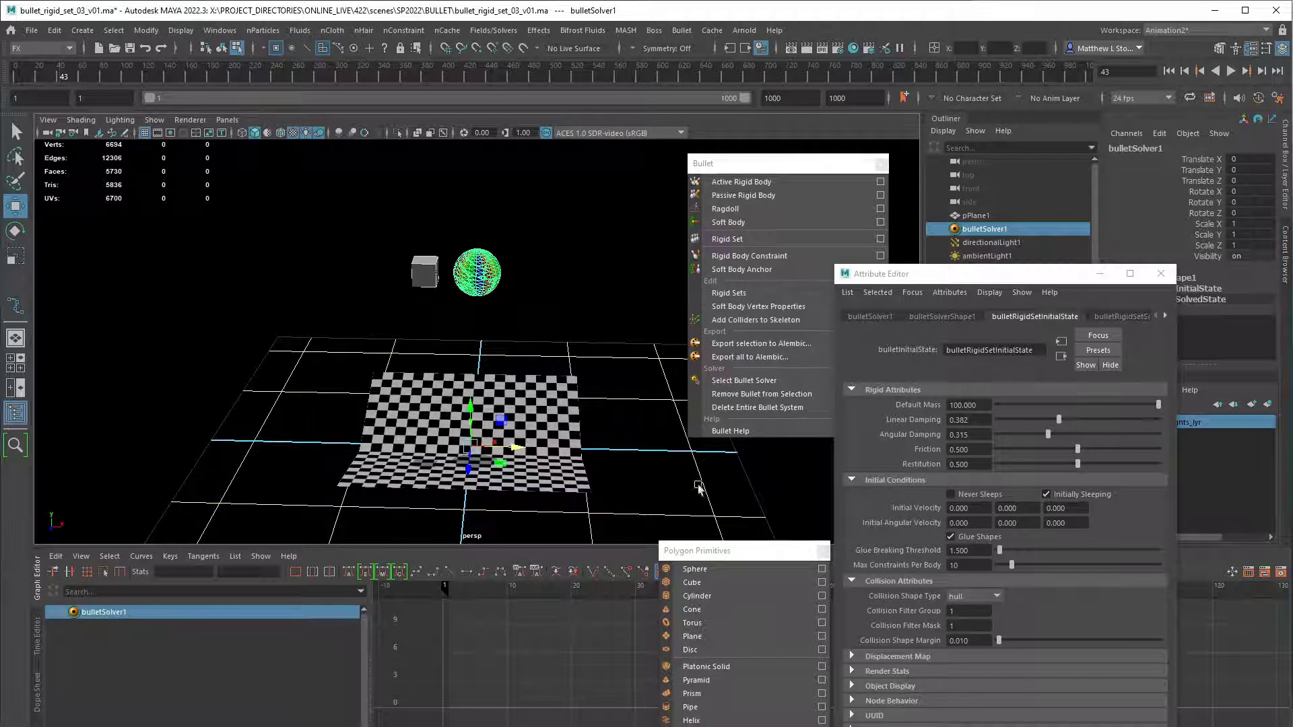
pyautogui.moveTo(701, 551); pyautogui.dragTo(655, 494)
pyautogui.click(426, 259)
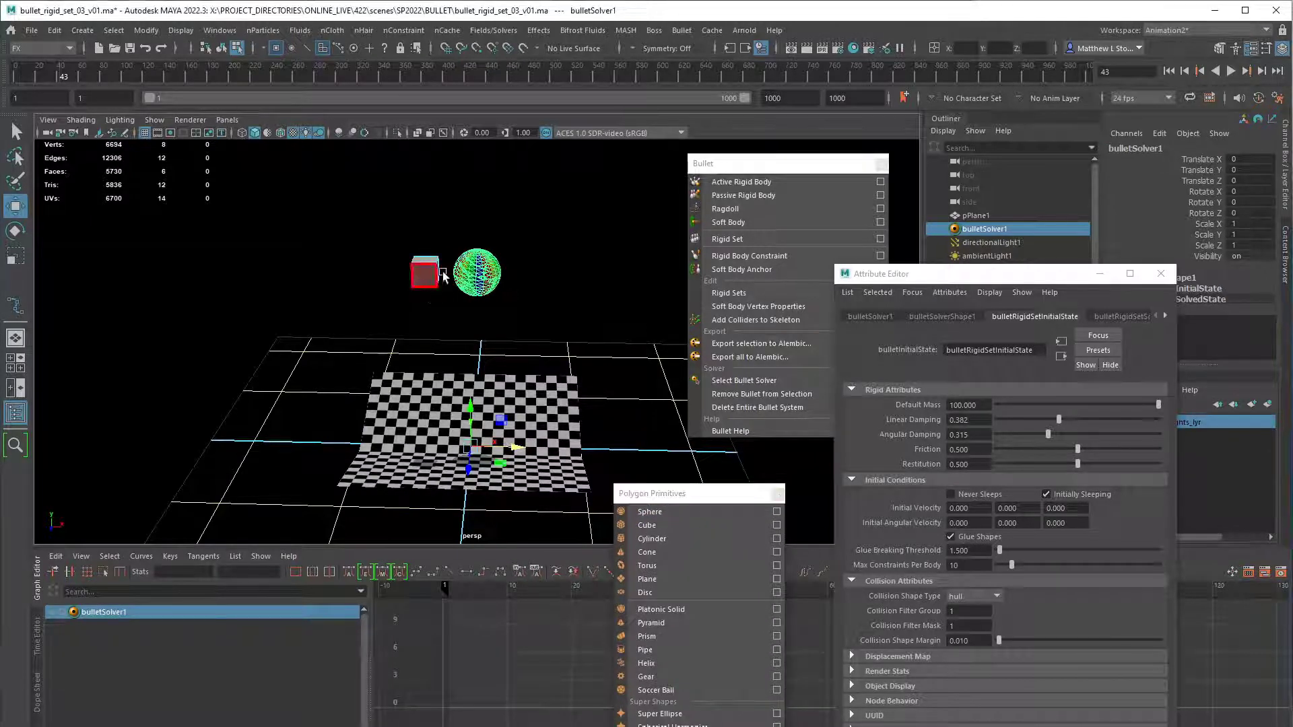
pyautogui.click(480, 220)
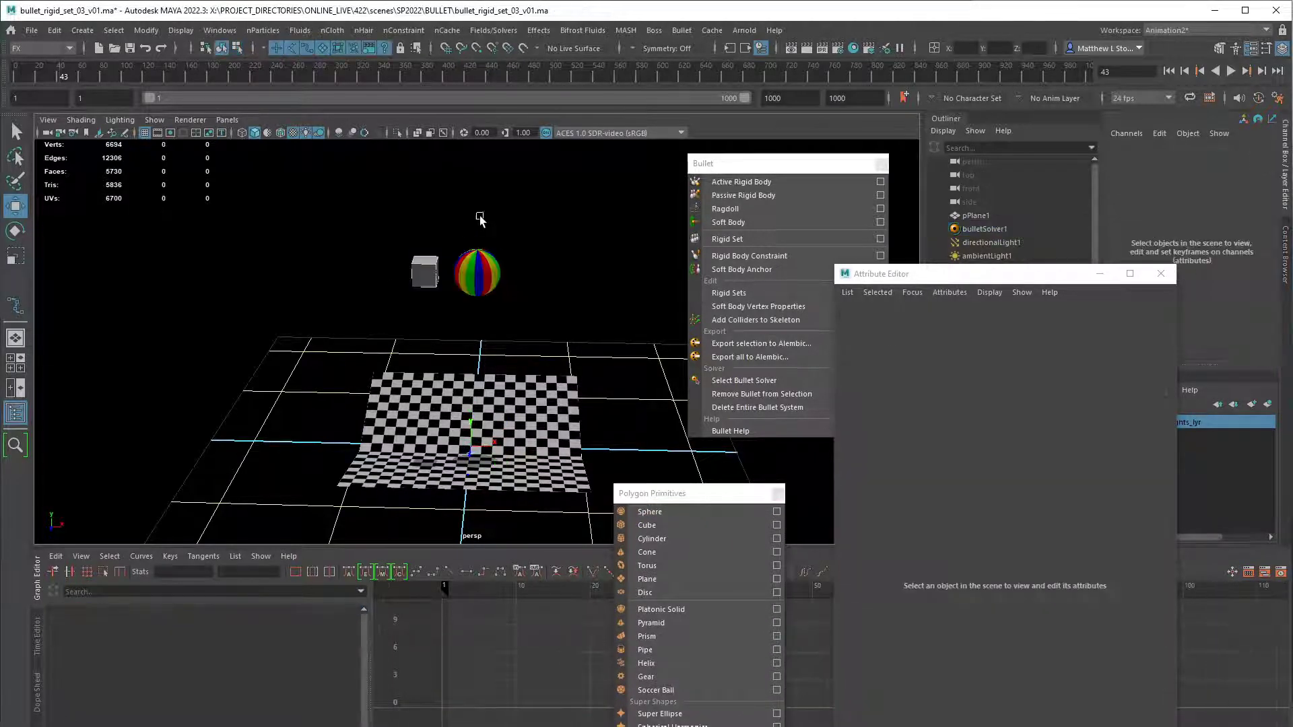
pyautogui.click(428, 271)
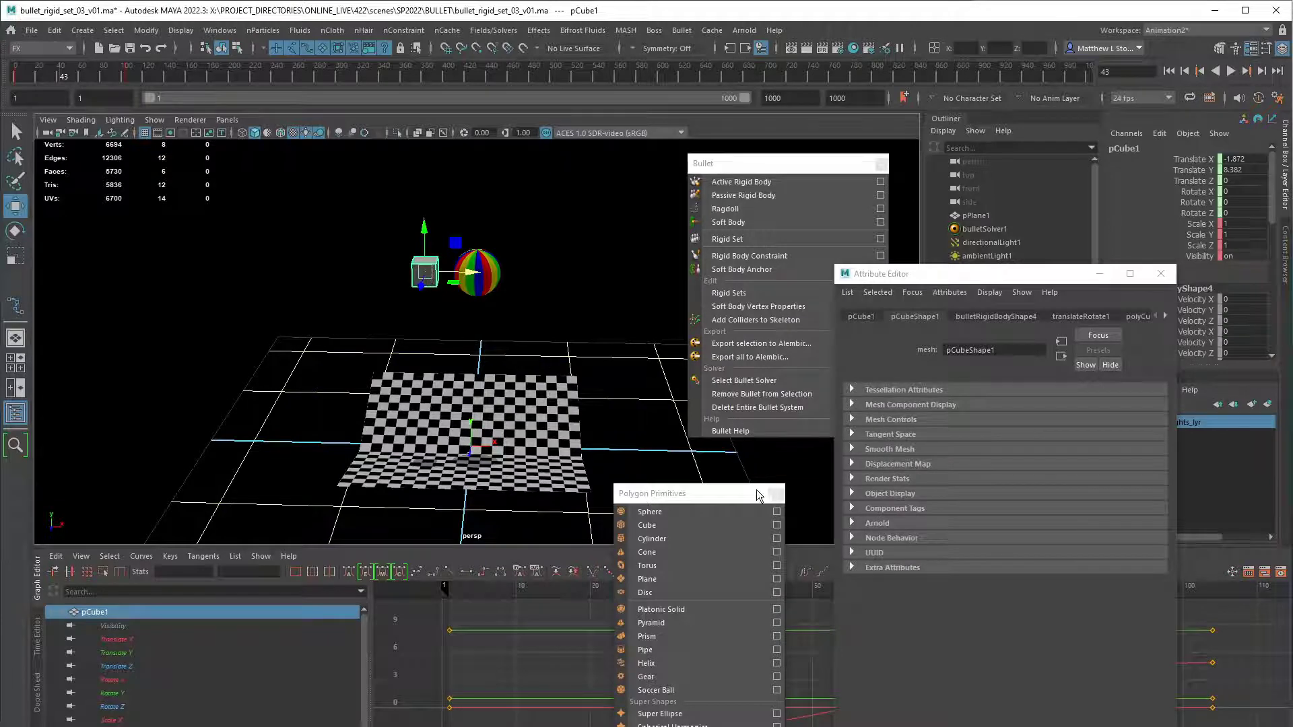
pyautogui.moveTo(757, 494); pyautogui.dragTo(856, 163)
pyautogui.click(1160, 273)
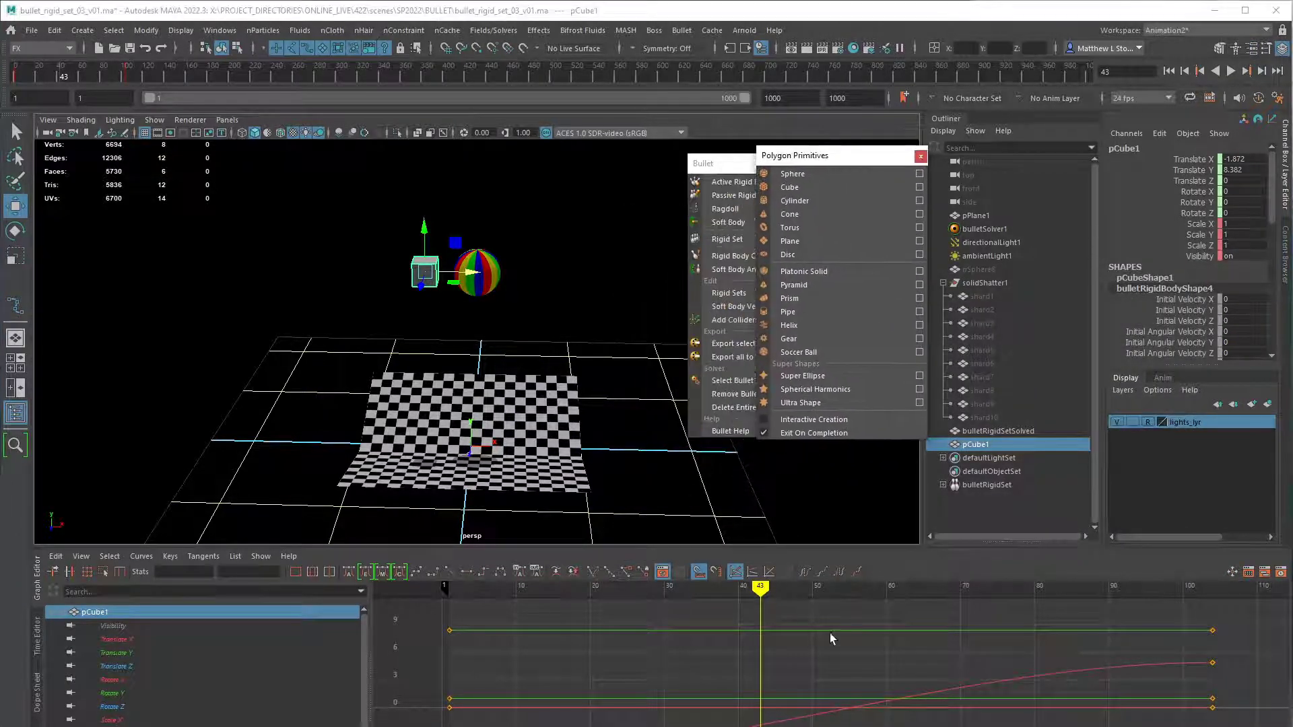
pyautogui.keyDown('alt'); pyautogui.moveTo(927, 641); pyautogui.dragTo(808, 665, button='middle'); pyautogui.keyUp('alt')
pyautogui.moveTo(1051, 624); pyautogui.dragTo(1110, 726)
pyautogui.keyDown('alt'); pyautogui.moveTo(985, 685); pyautogui.dragTo(788, 658, button='middle'); pyautogui.keyUp('alt')
pyautogui.scroll(-5, 798, 646)
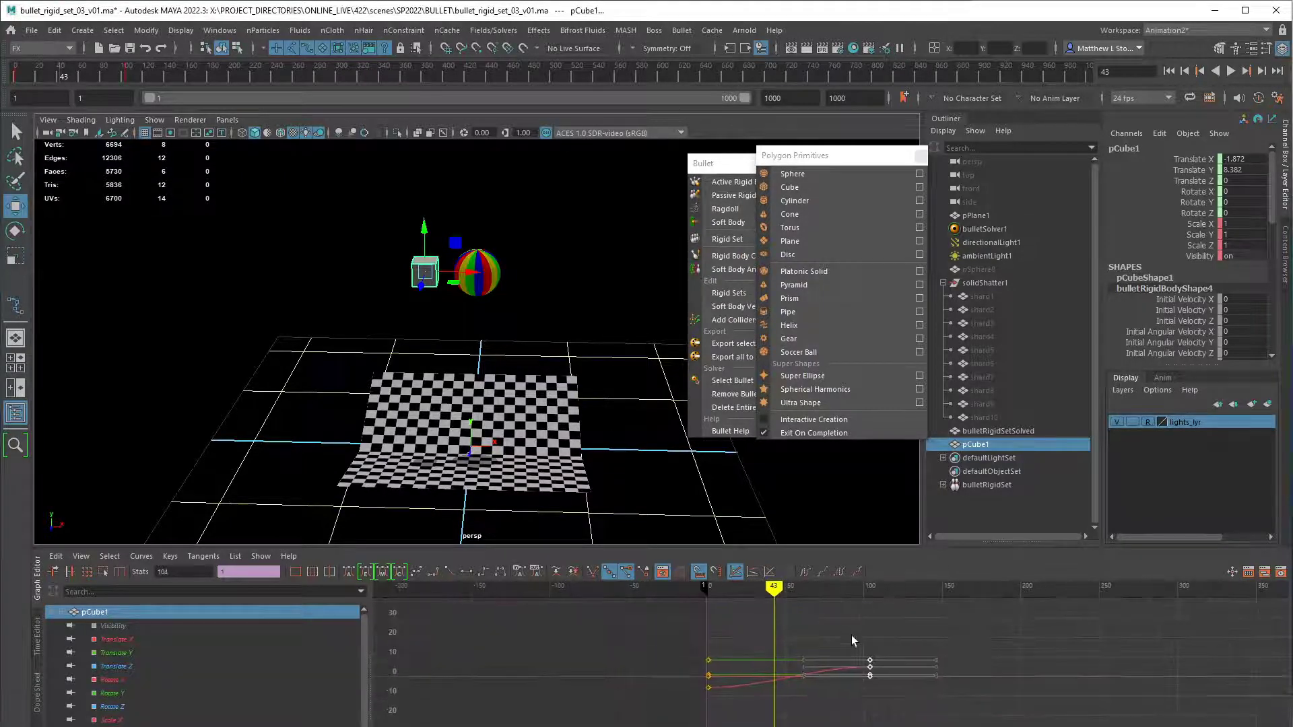
pyautogui.moveTo(870, 659); pyautogui.dragTo(763, 660)
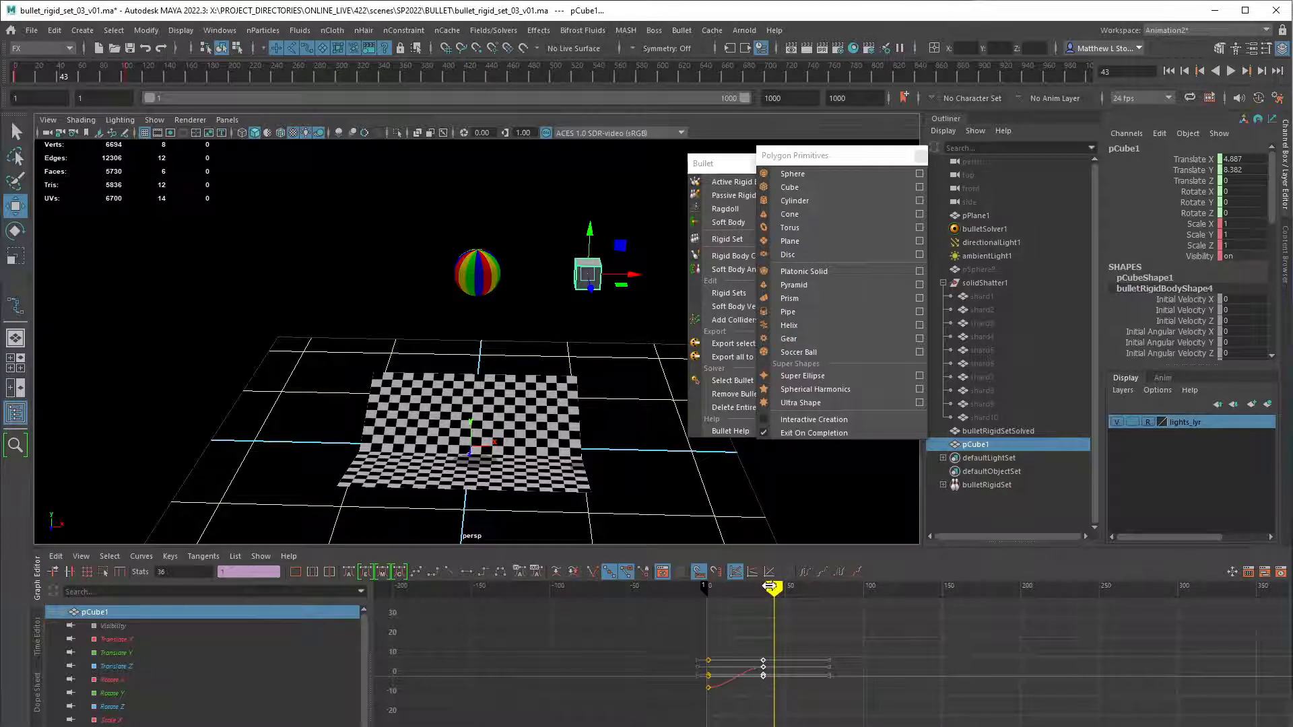
# - Replay the faster cube impact from frame 1, examine the shards from another angle, and stop playback
pyautogui.moveTo(774, 588); pyautogui.dragTo(695, 589)
pyautogui.click(1171, 73)
pyautogui.click(1231, 72)
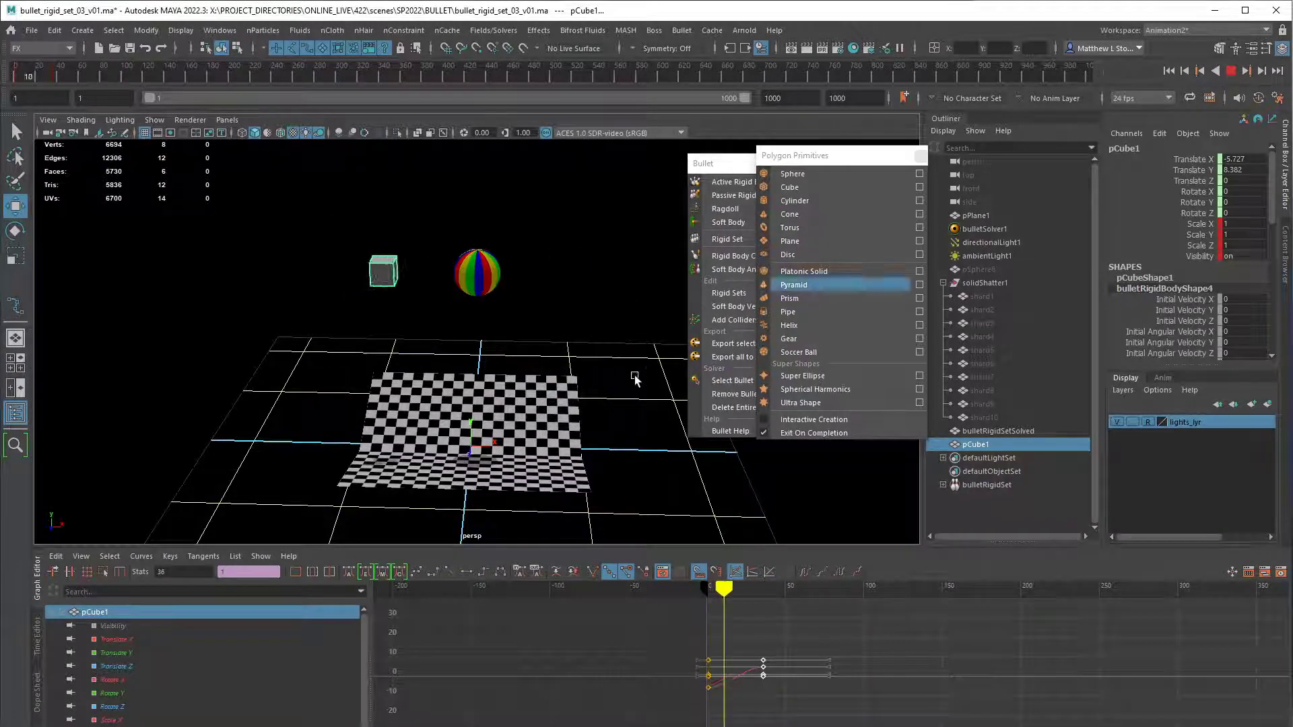
pyautogui.keyDown('alt'); pyautogui.moveTo(641, 403); pyautogui.dragTo(729, 436); pyautogui.keyUp('alt')
pyautogui.keyDown('alt'); pyautogui.moveTo(678, 483); pyautogui.dragTo(634, 475); pyautogui.keyUp('alt')
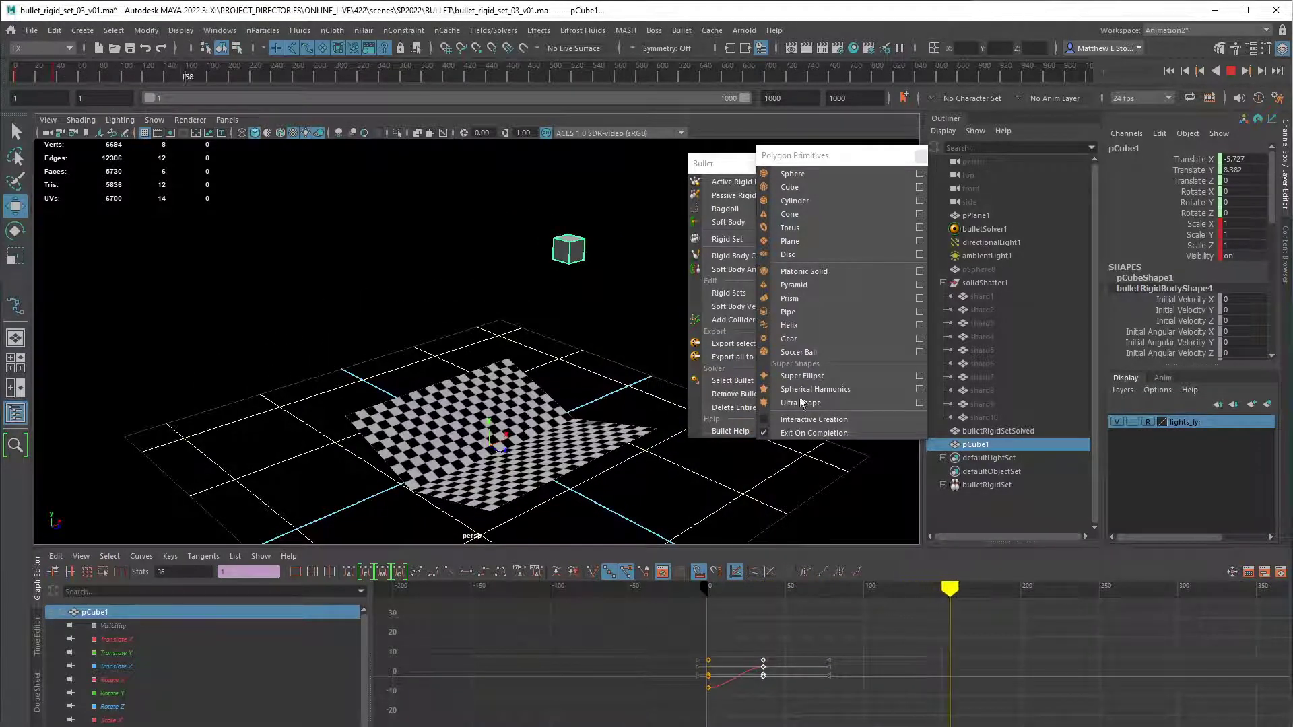
pyautogui.click(1232, 71)
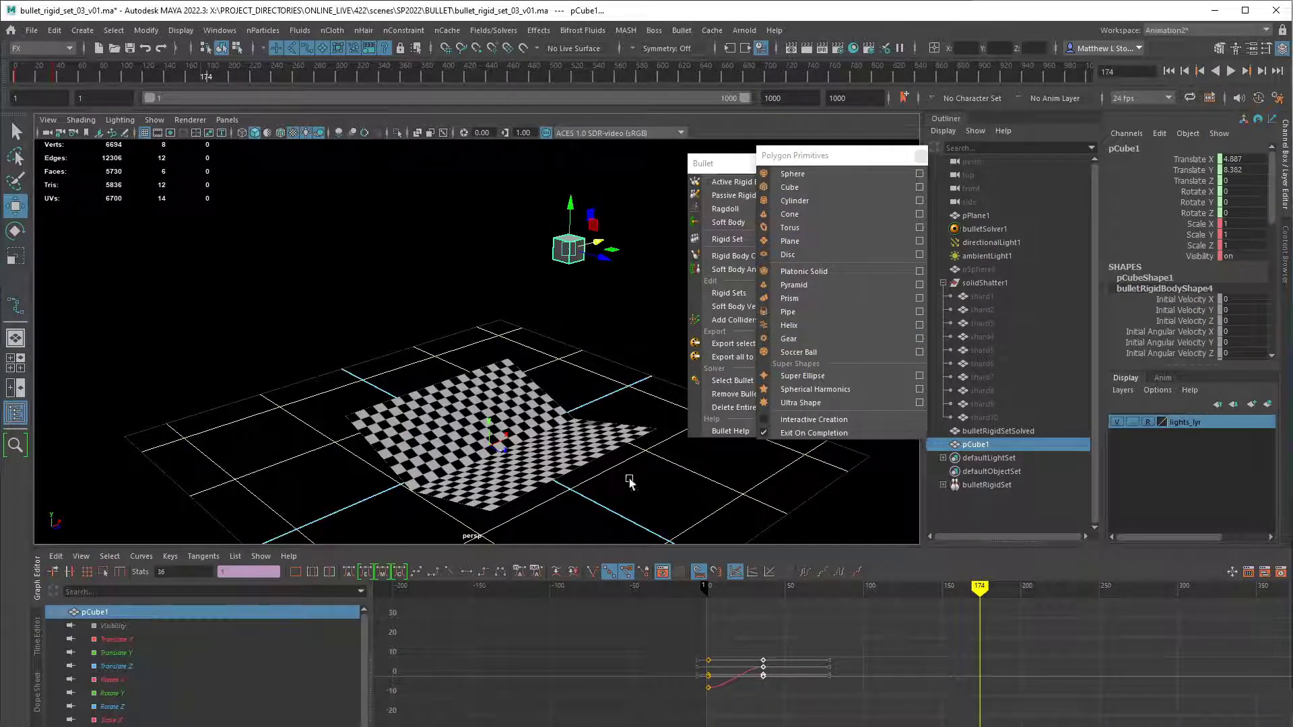
# - Enable Ground Plane in the Bullet solver's shape attributes and replay the cube impact from frame 1
pyautogui.click(602, 441)
pyautogui.keyDown('alt'); pyautogui.moveTo(625, 495); pyautogui.dragTo(622, 422); pyautogui.keyUp('alt')
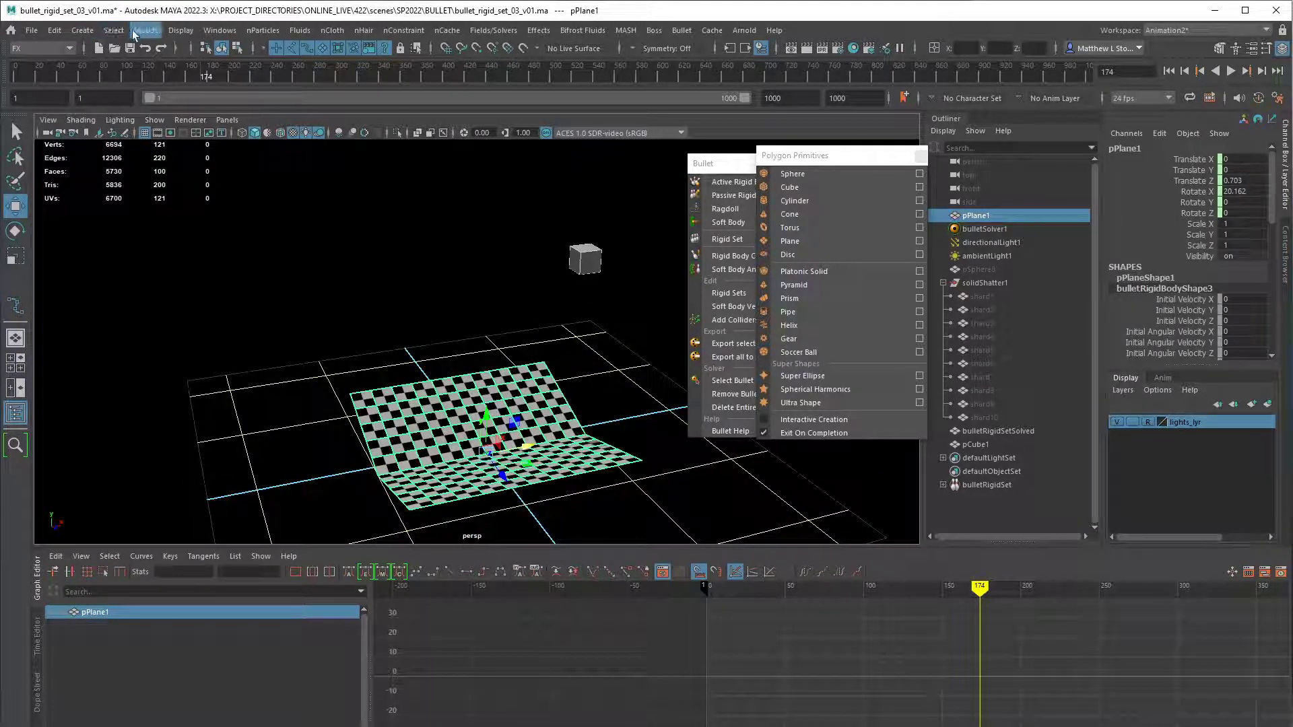
pyautogui.click(811, 163)
pyautogui.moveTo(810, 162)
pyautogui.mouseDown()
pyautogui.moveTo(797, 239)
pyautogui.moveTo(803, 177)
pyautogui.mouseUp()
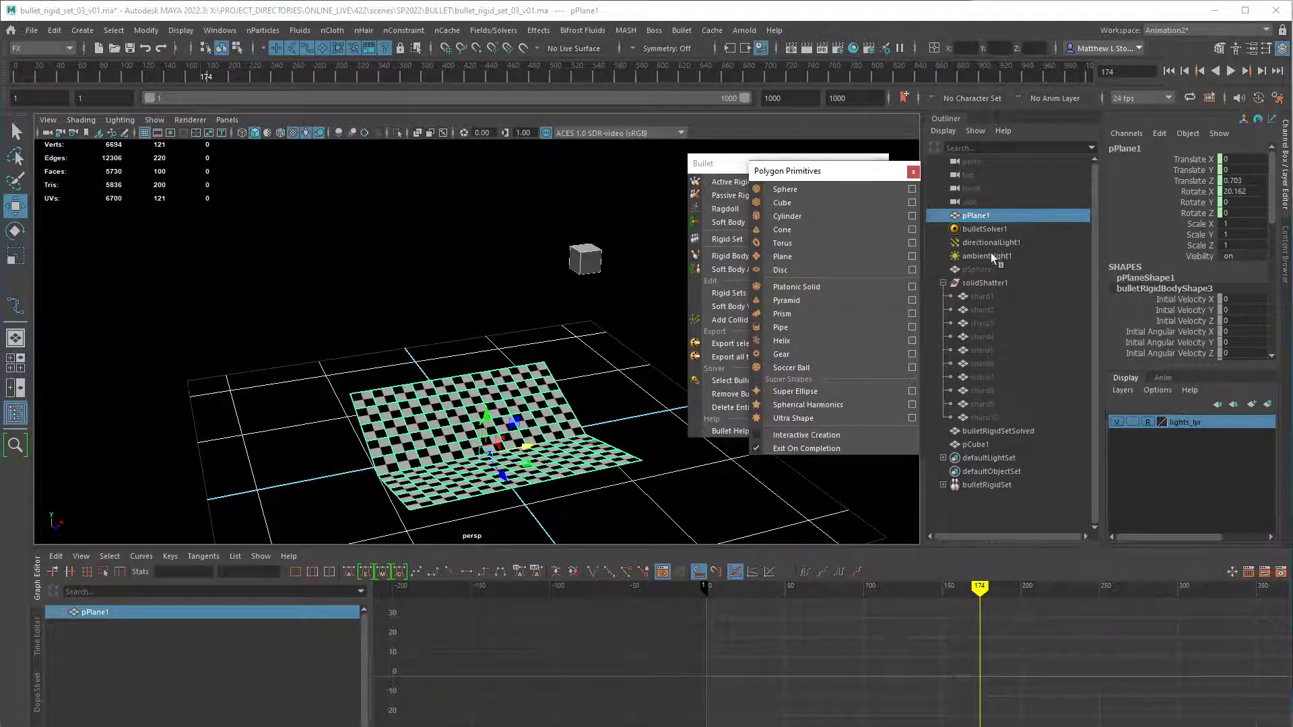
pyautogui.click(987, 229)
pyautogui.hotkey('ctrl', 'a')
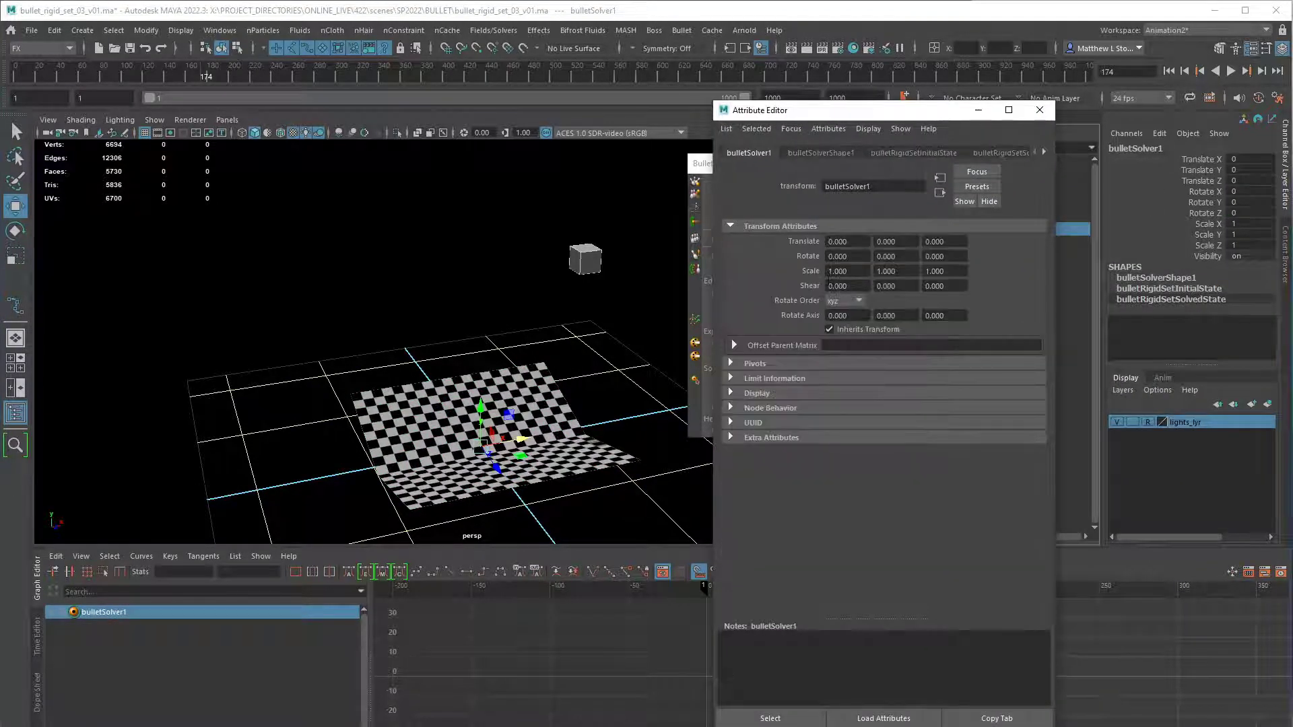
pyautogui.click(828, 154)
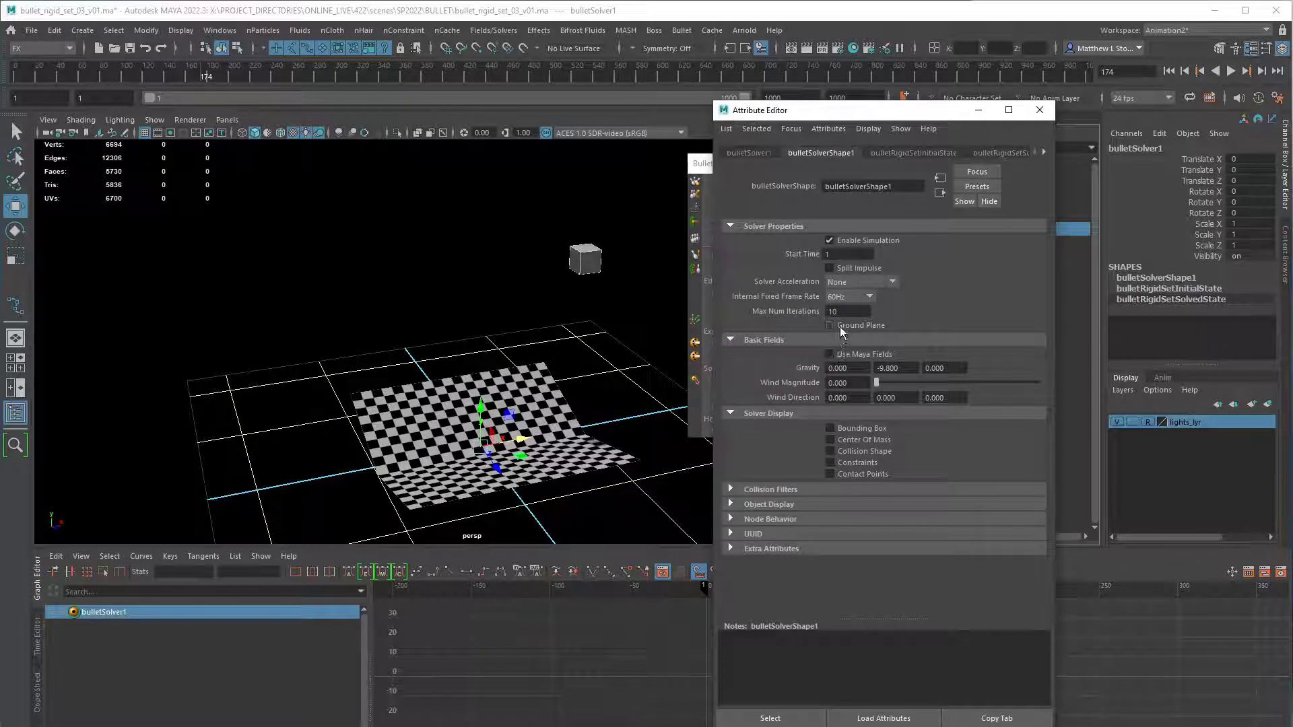
pyautogui.click(1170, 71)
pyautogui.click(1231, 71)
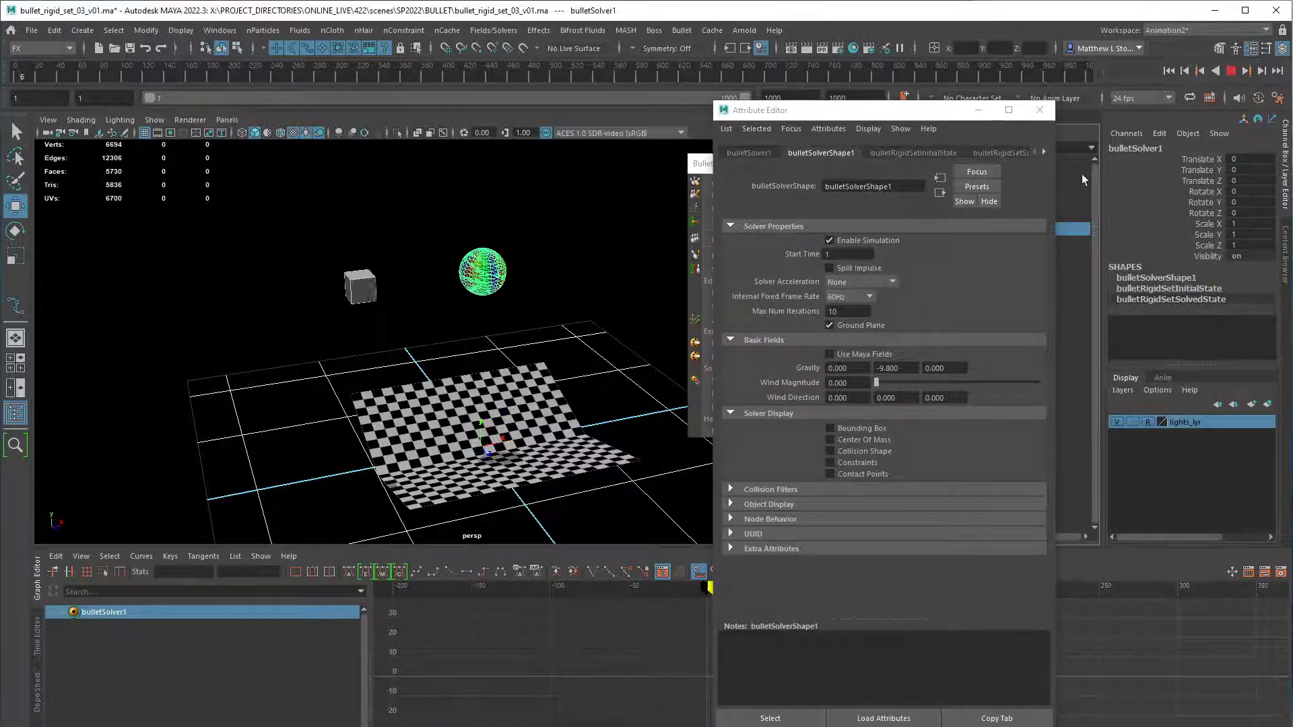
pyautogui.keyDown('alt'); pyautogui.moveTo(559, 433); pyautogui.dragTo(633, 369); pyautogui.keyUp('alt')
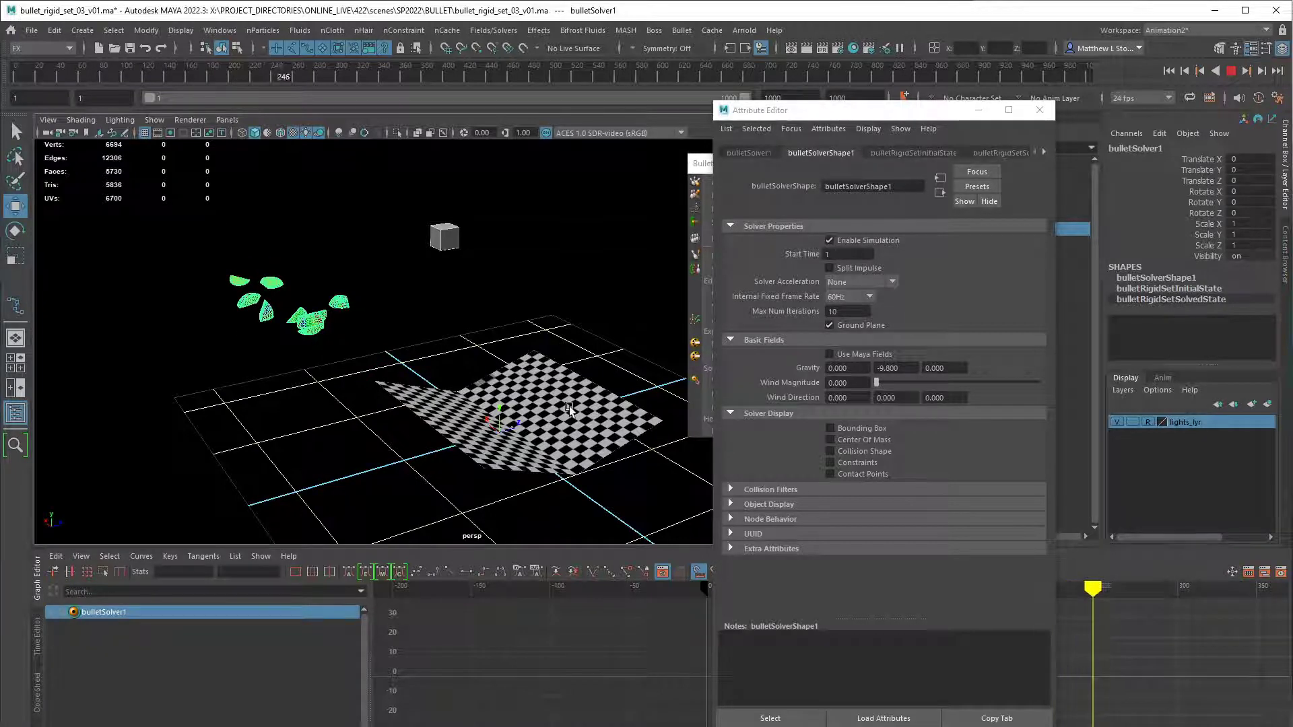
# - Switch to the shared notes in Google Docs, read Bullet Physics items 4c and 5, and return to Maya
pyautogui.hotkey('alt', 'Tab')
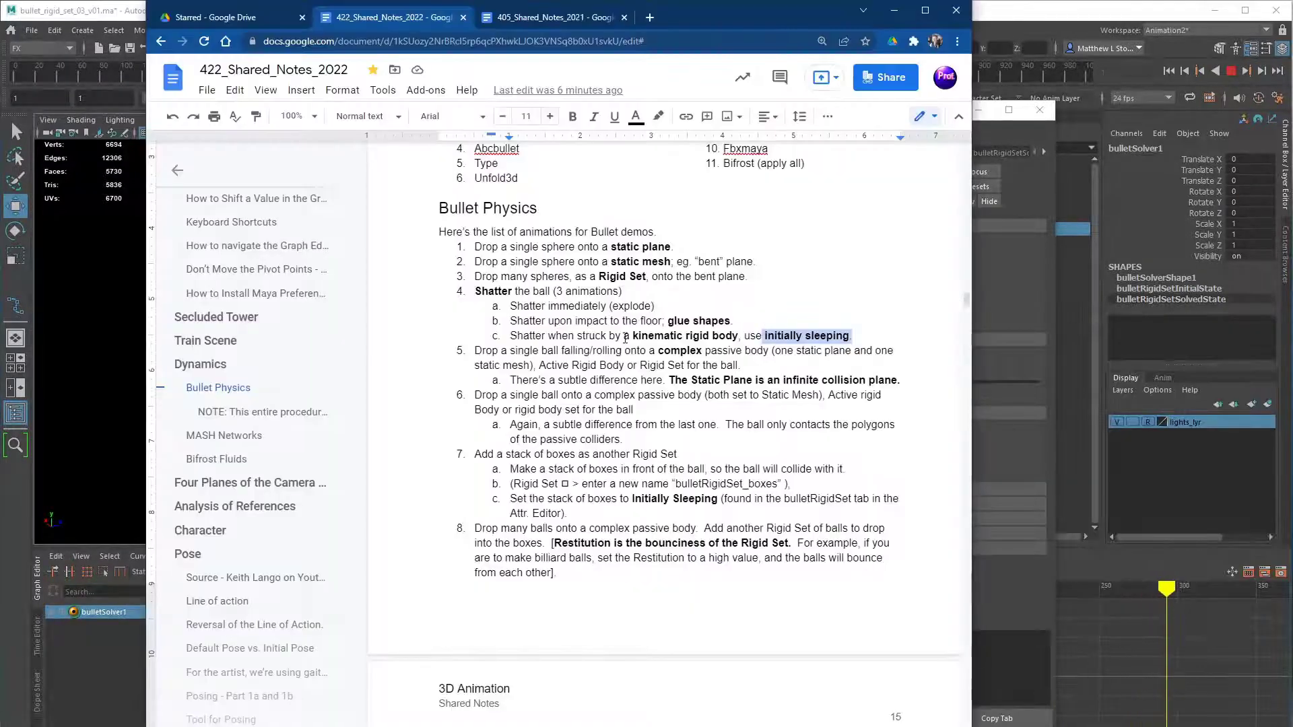
pyautogui.moveTo(624, 335); pyautogui.dragTo(851, 336)
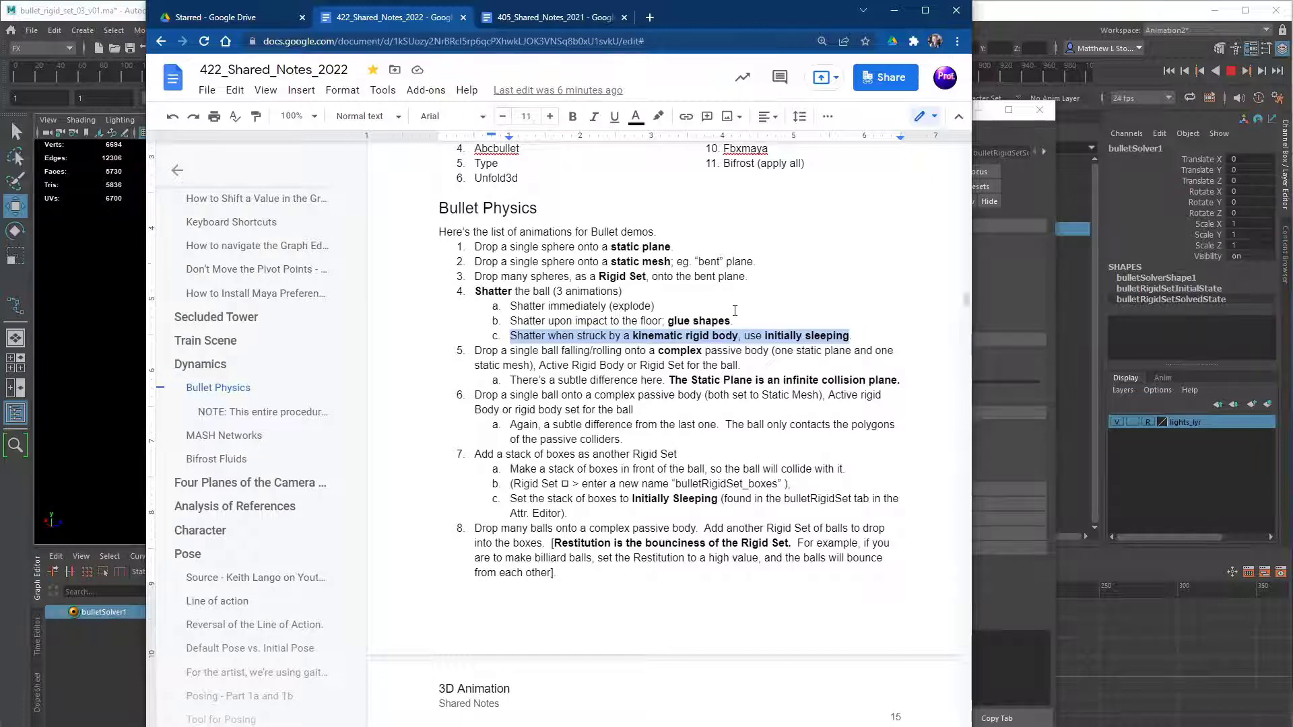
pyautogui.click(741, 370)
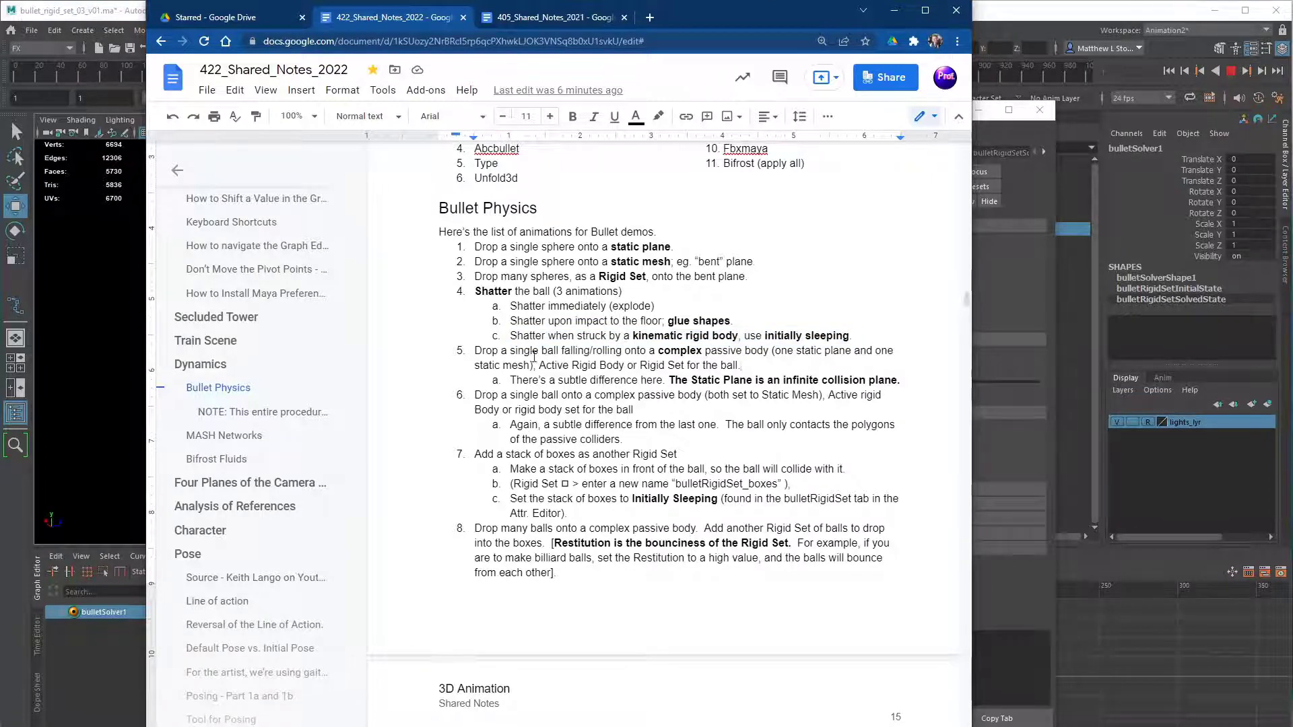
pyautogui.moveTo(476, 351); pyautogui.dragTo(604, 368)
pyautogui.doubleClick(759, 373)
pyautogui.moveTo(539, 365); pyautogui.dragTo(747, 371)
pyautogui.click(749, 374)
pyautogui.hotkey('alt', 'Tab')
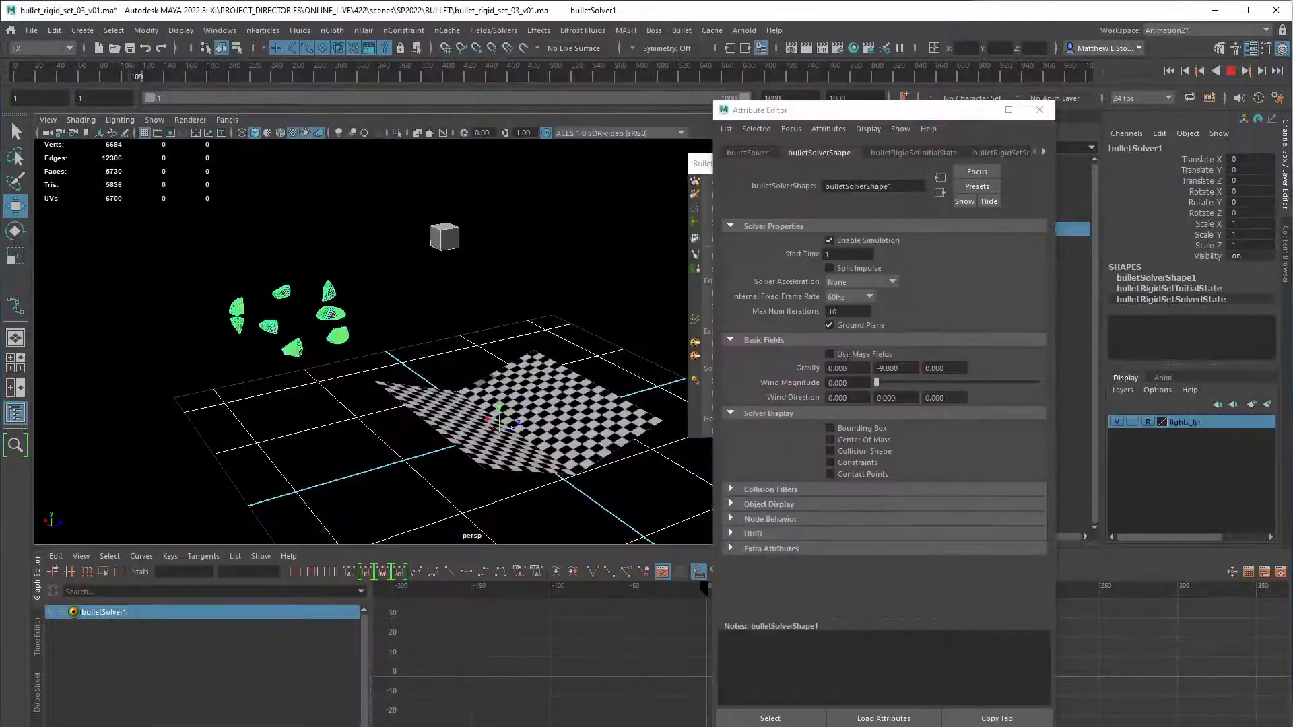
# - Stop playback and save the scene under the new name bullet_rigid_set_04_c_v01.ma
pyautogui.keyDown('alt'); pyautogui.moveTo(620, 373); pyautogui.dragTo(507, 379); pyautogui.keyUp('alt')
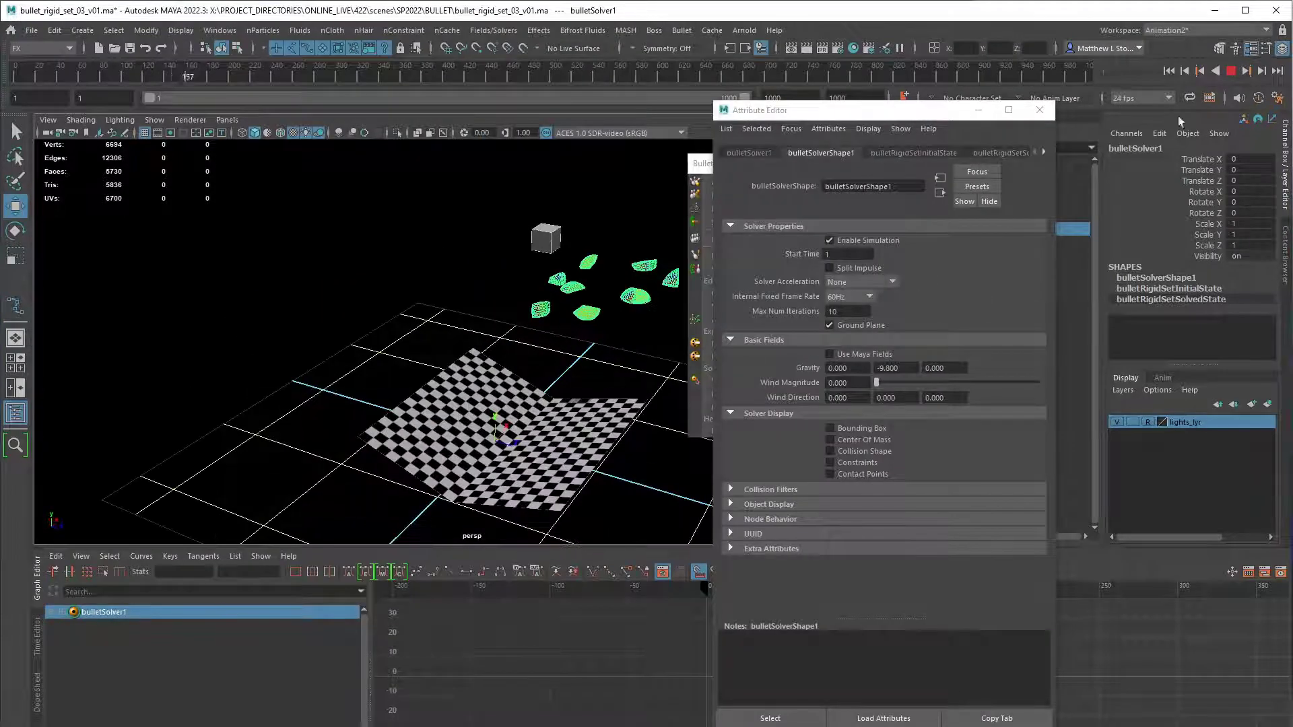
pyautogui.press('Escape')
pyautogui.hotkey('ctrl', 'shift', 's')
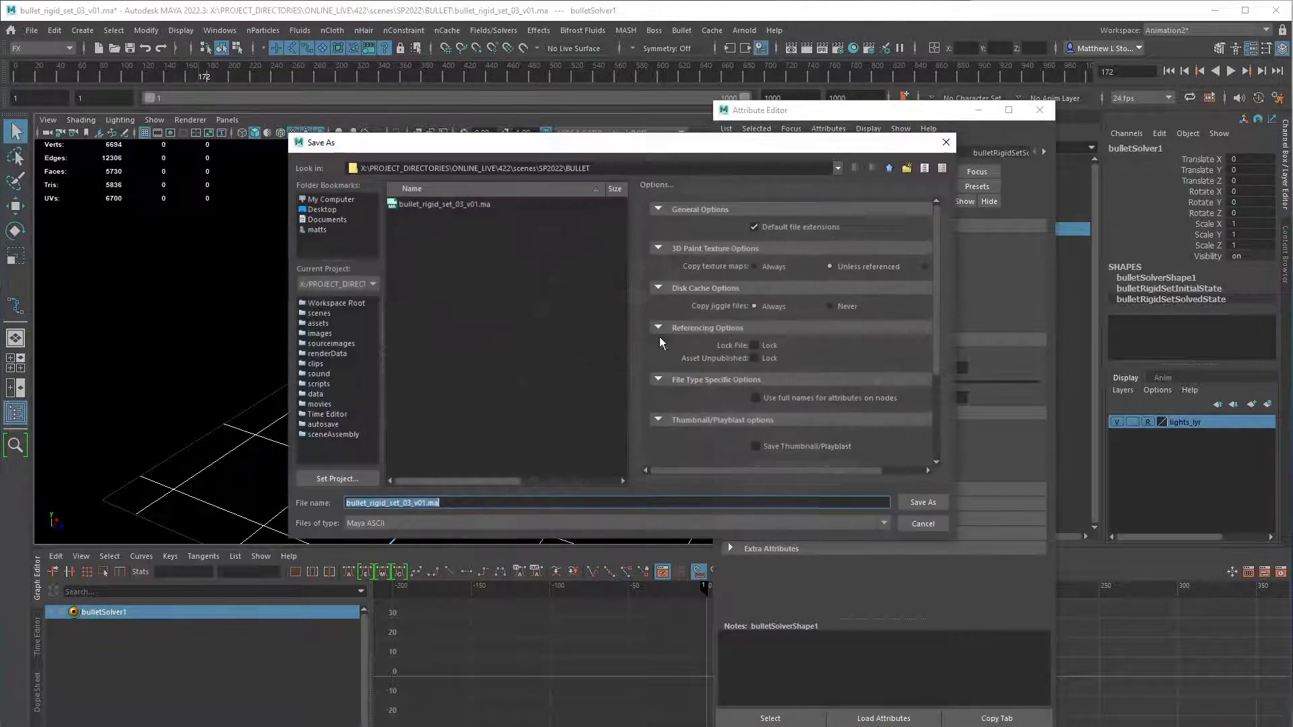
pyautogui.click(412, 503)
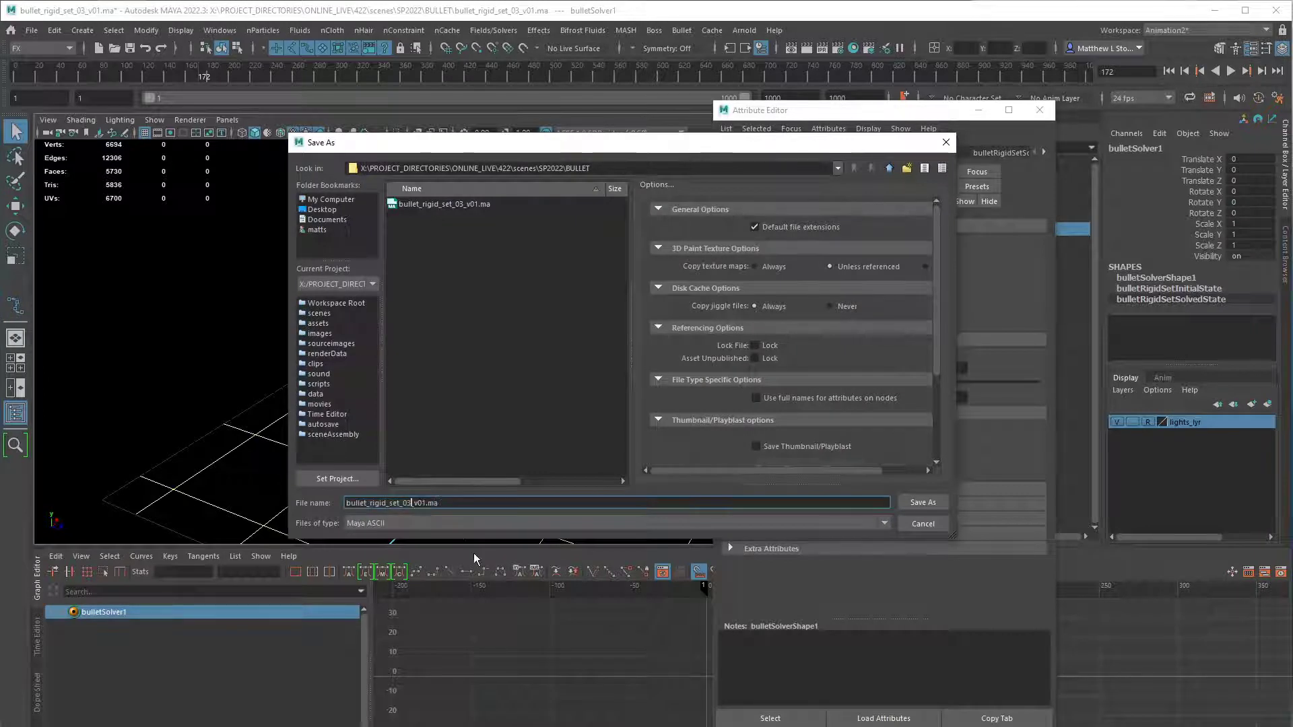
pyautogui.press('BackSpace')
pyautogui.write('4_c')
pyautogui.press('Return')
pyautogui.press('w')
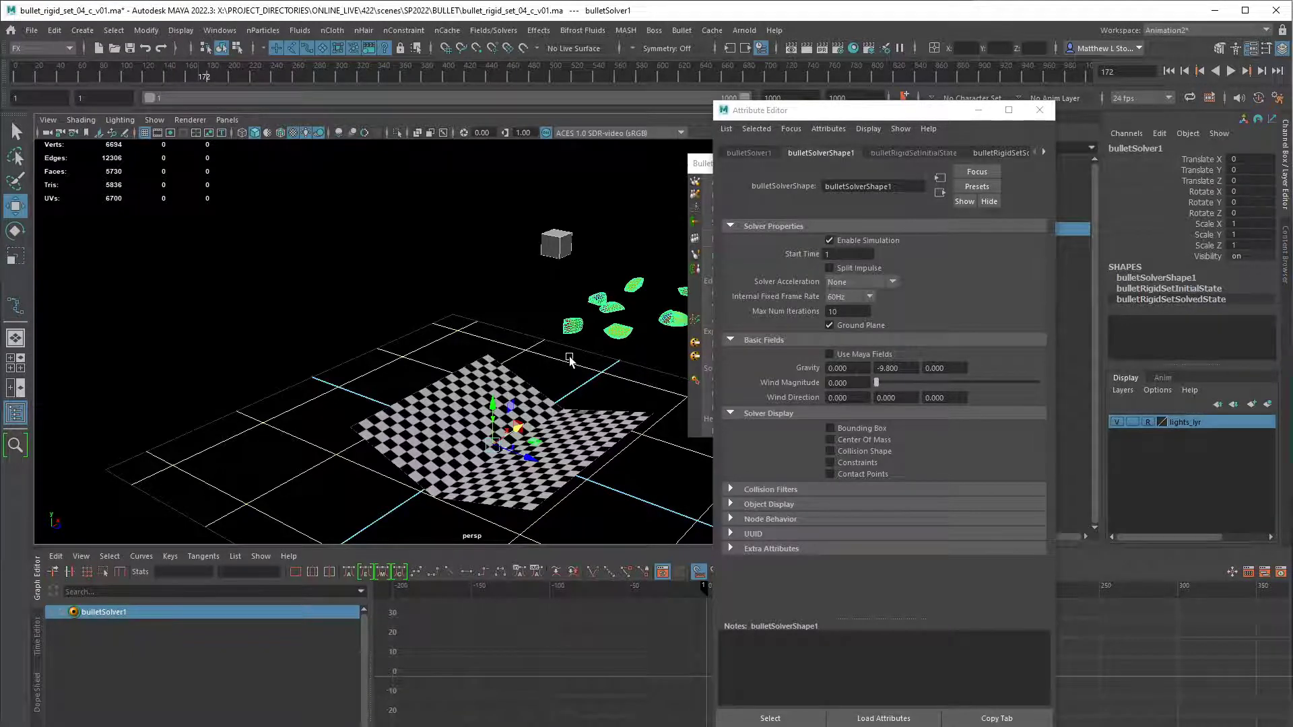
# - Switch to the Google Docs notes, reread item 5 on dropping a ball onto a complex passive body, and return to Maya
pyautogui.hotkey('alt', 'Tab')
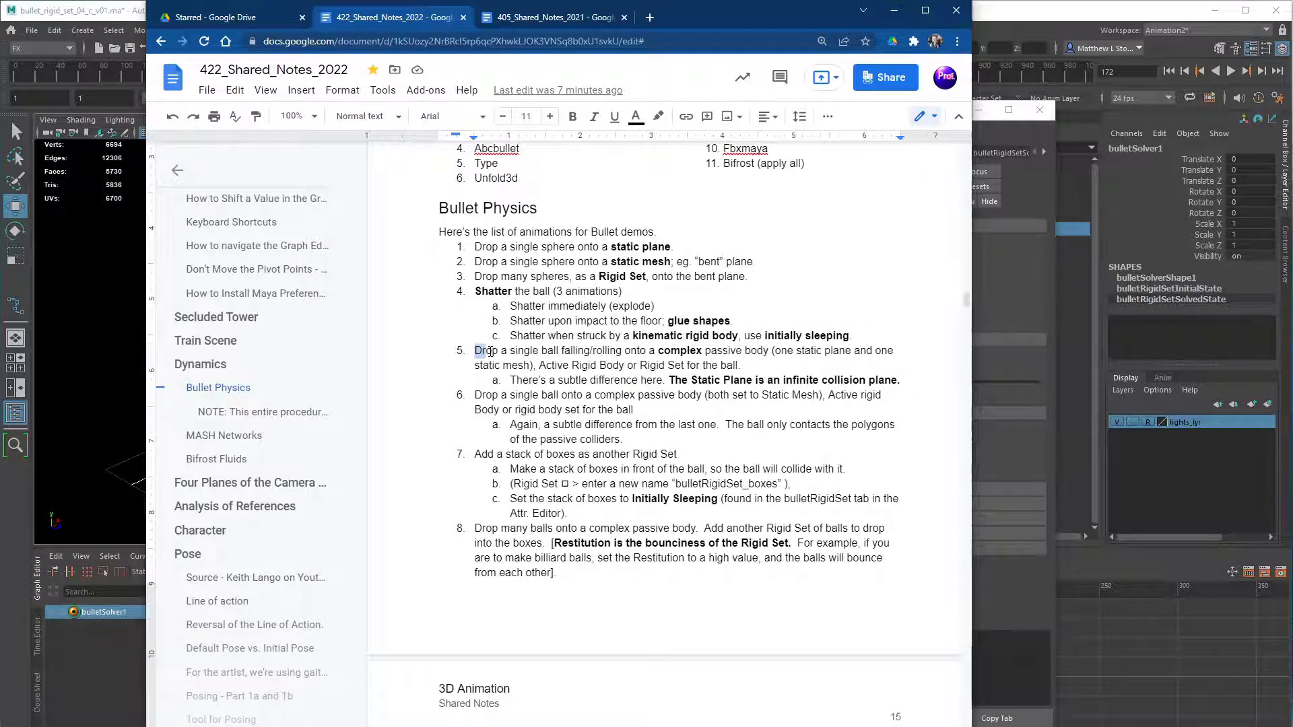
pyautogui.moveTo(491, 351); pyautogui.dragTo(901, 380)
pyautogui.hotkey('alt', 'Tab')
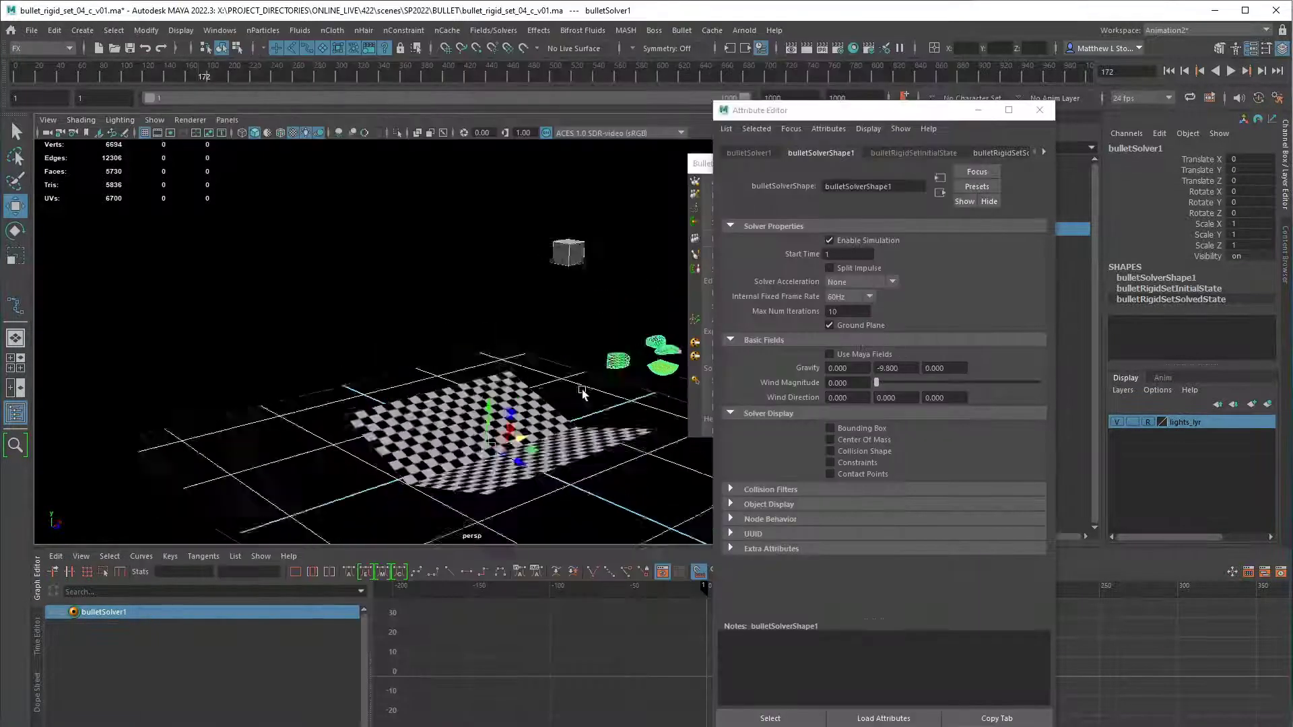
# - Close the Attribute Editor, go back to frame 1, and remove Bullet from the cube
pyautogui.click(1040, 110)
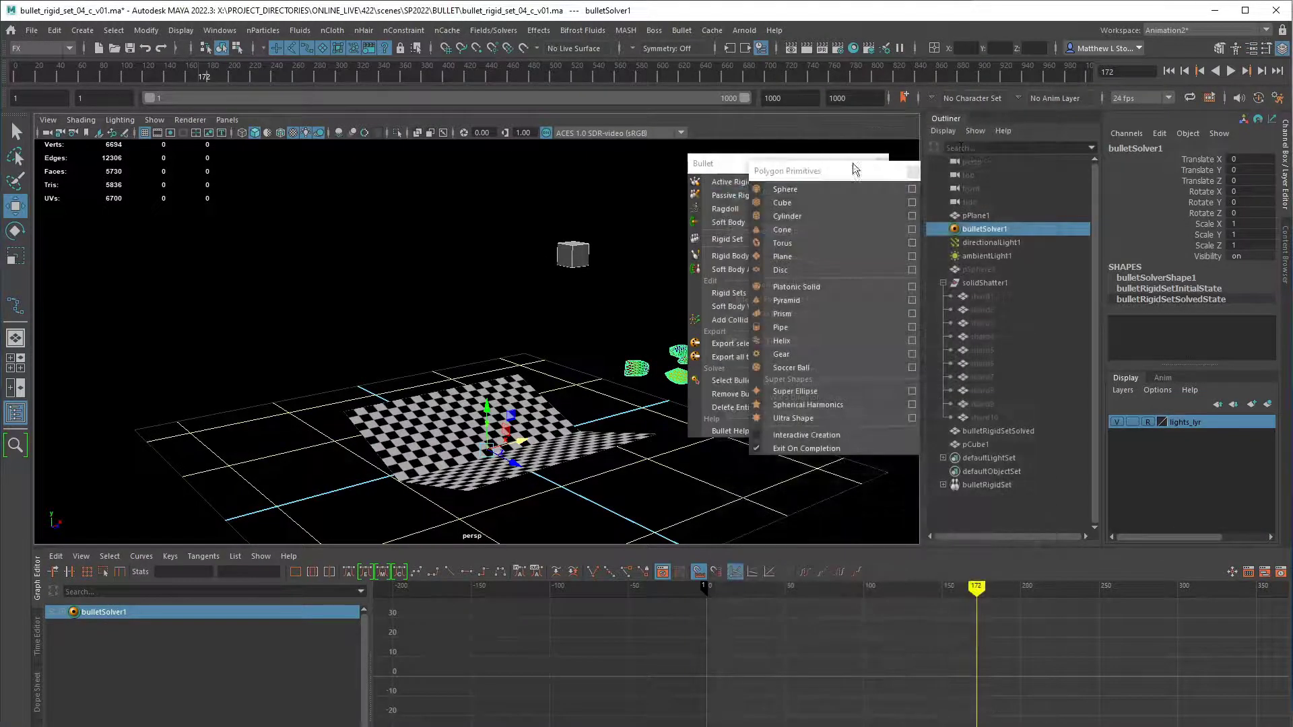
pyautogui.moveTo(853, 172); pyautogui.dragTo(860, 522)
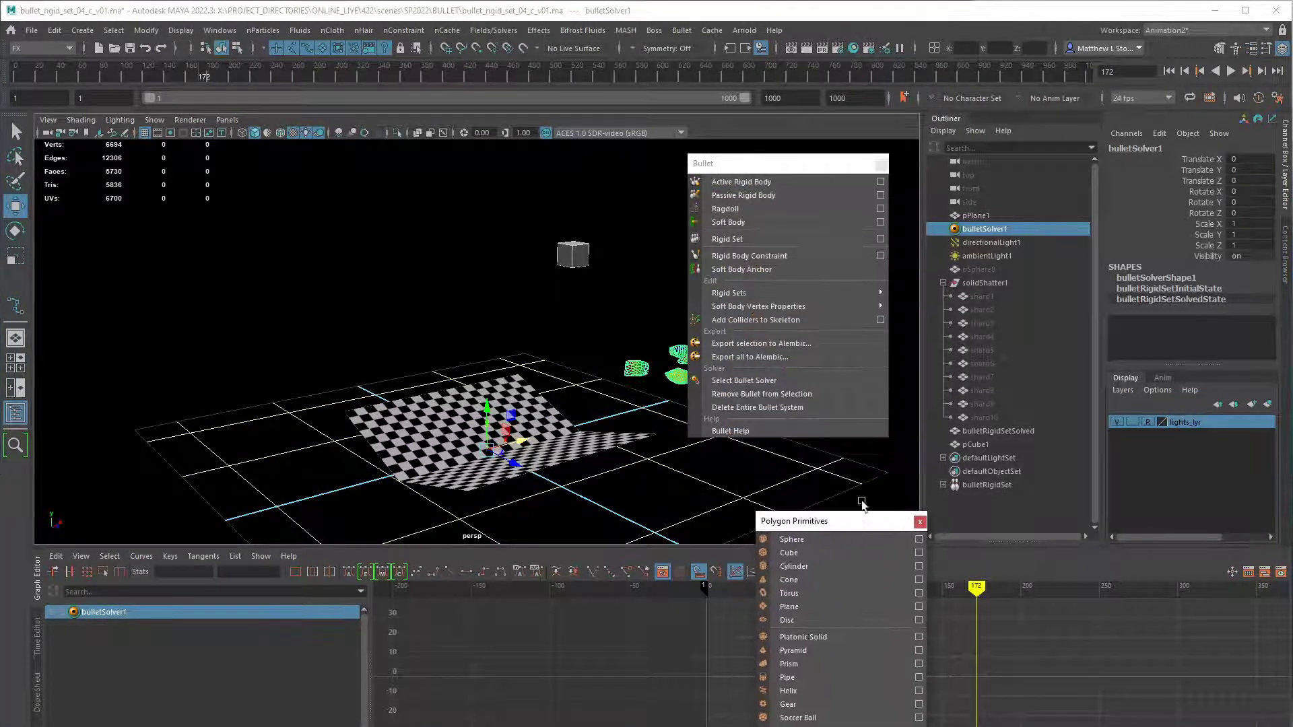
pyautogui.moveTo(801, 169); pyautogui.dragTo(658, 513)
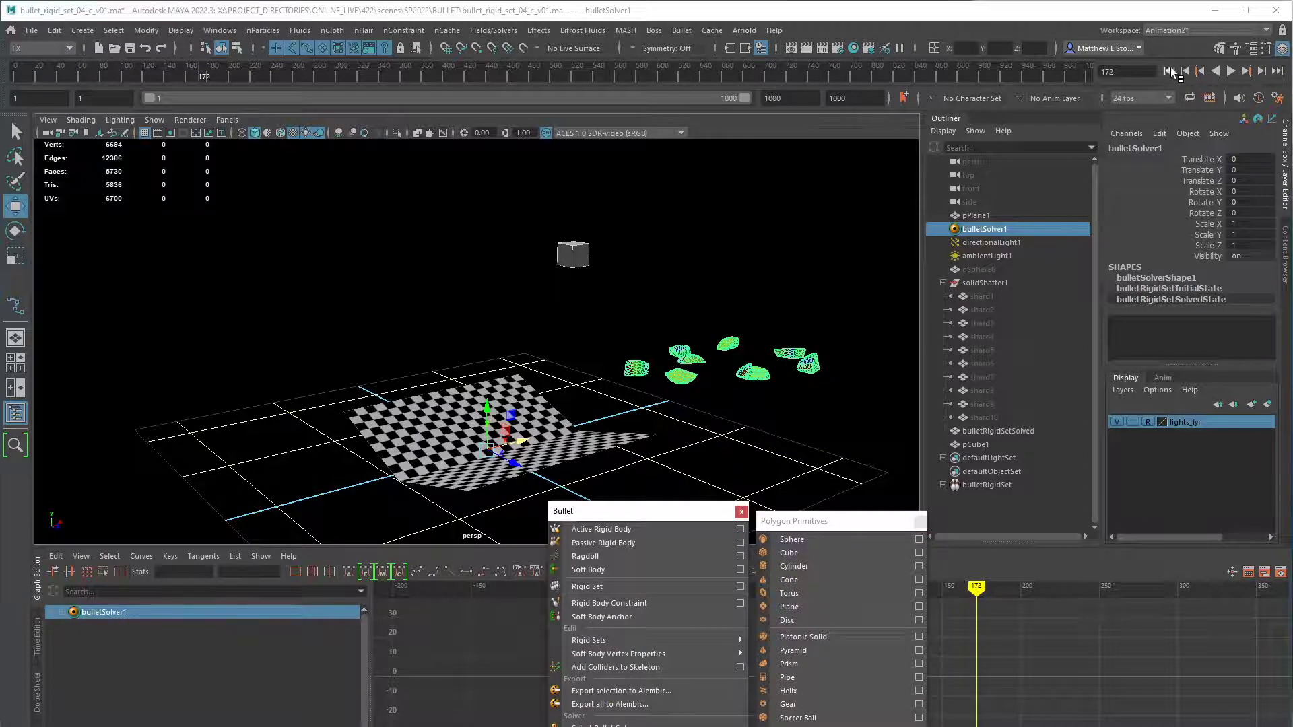
pyautogui.click(1169, 71)
pyautogui.keyDown('alt'); pyautogui.moveTo(702, 300); pyautogui.dragTo(643, 283); pyautogui.keyUp('alt')
pyautogui.click(346, 266)
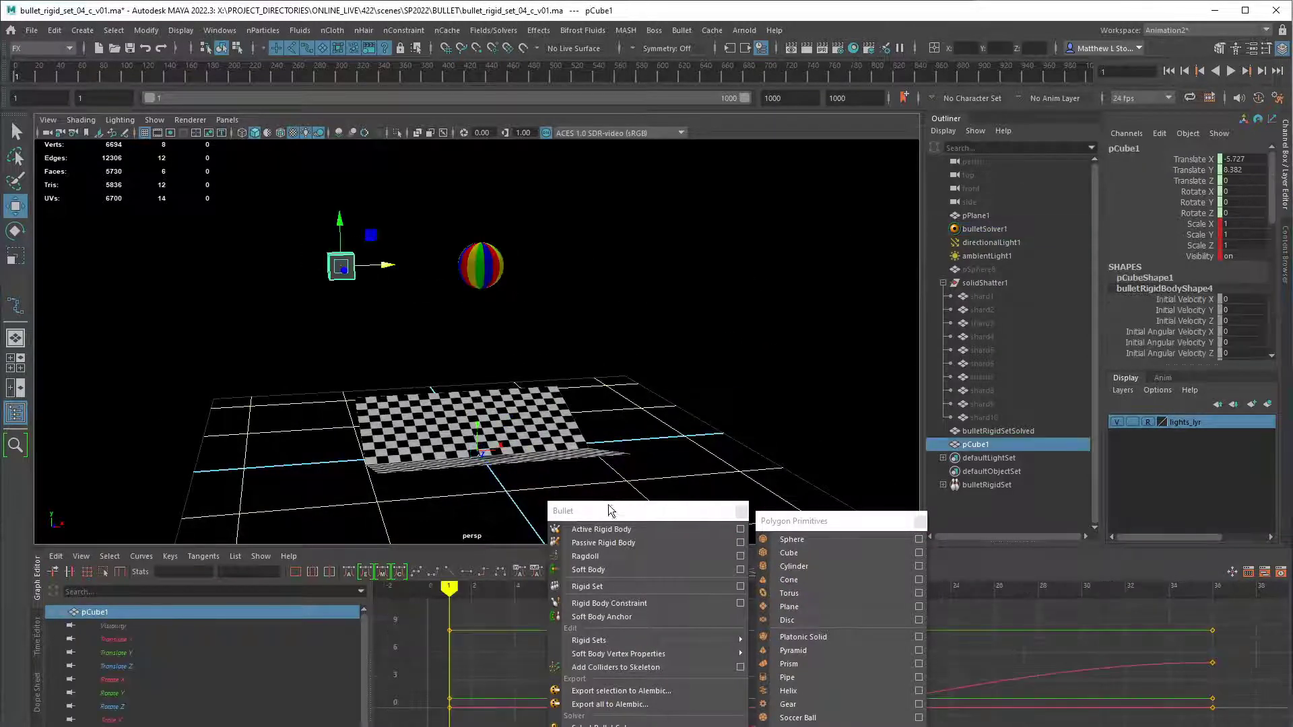
pyautogui.moveTo(610, 512); pyautogui.dragTo(616, 226)
pyautogui.click(620, 456)
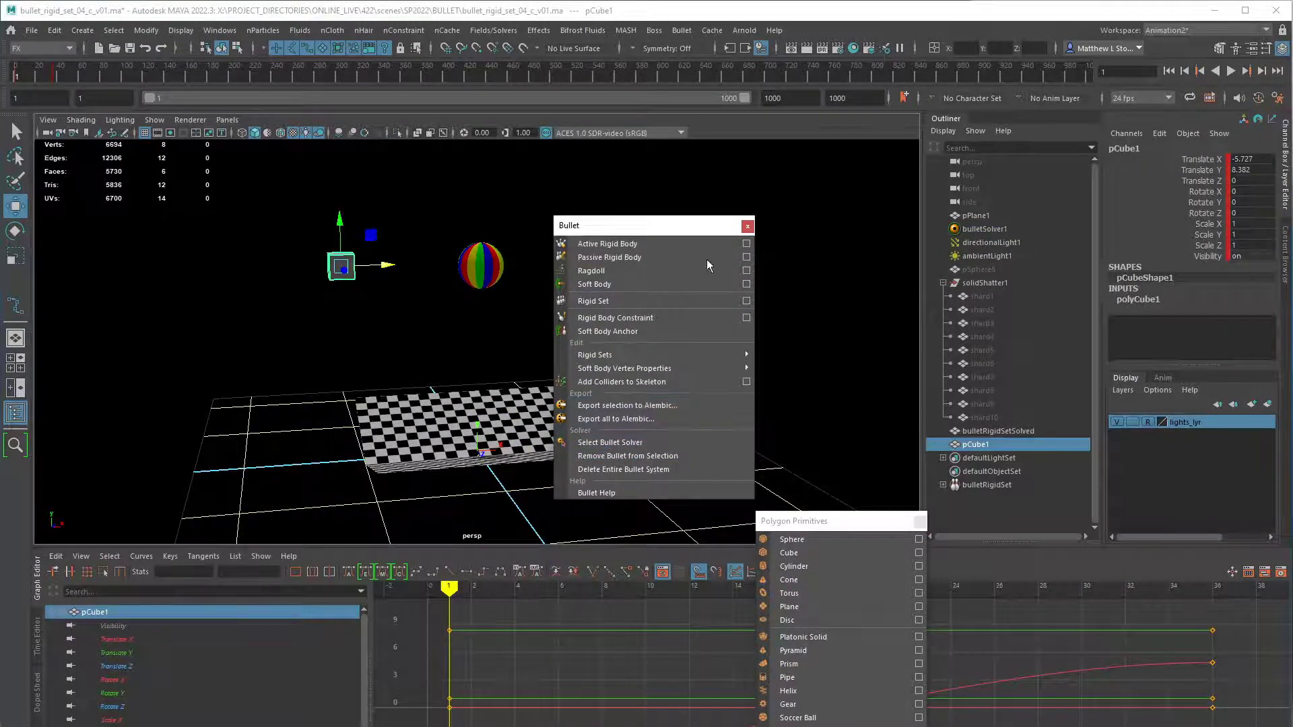
# - Remove Bullet from the hidden sphere pSphere8 and from all the shards, shard1 to shard10
pyautogui.click(989, 272)
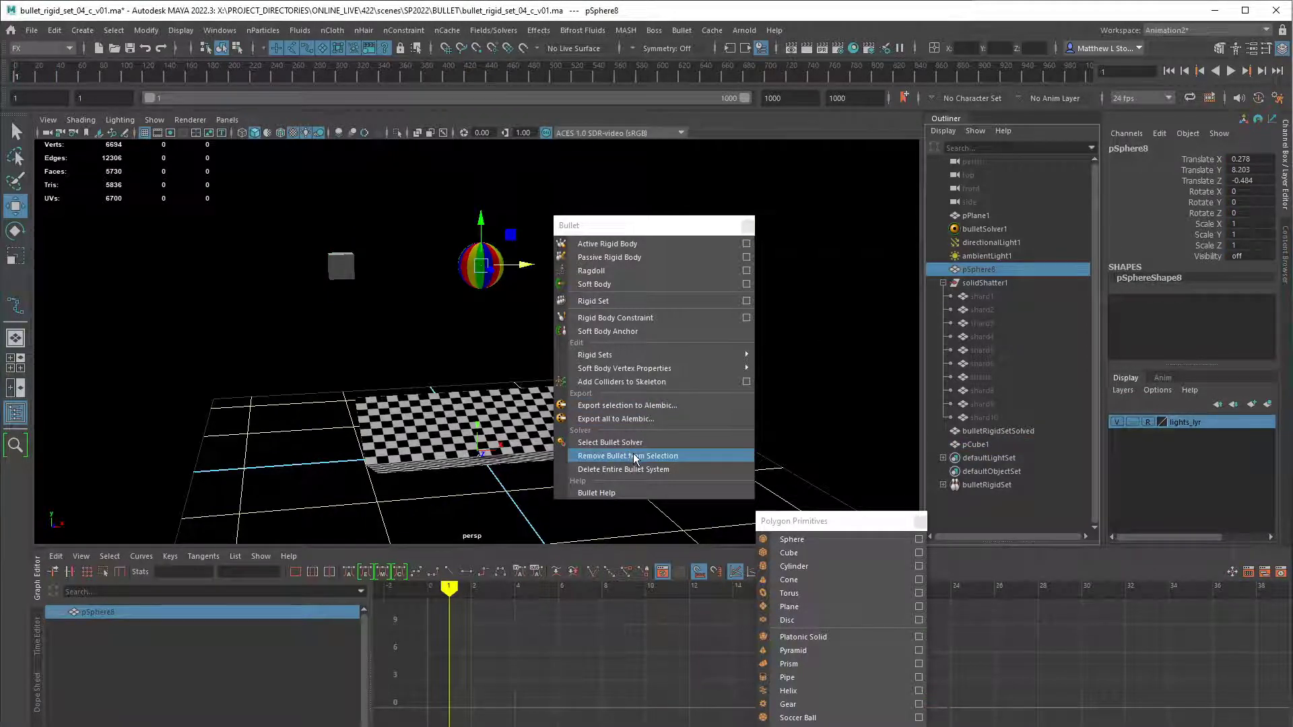
pyautogui.click(637, 457)
pyautogui.click(993, 283)
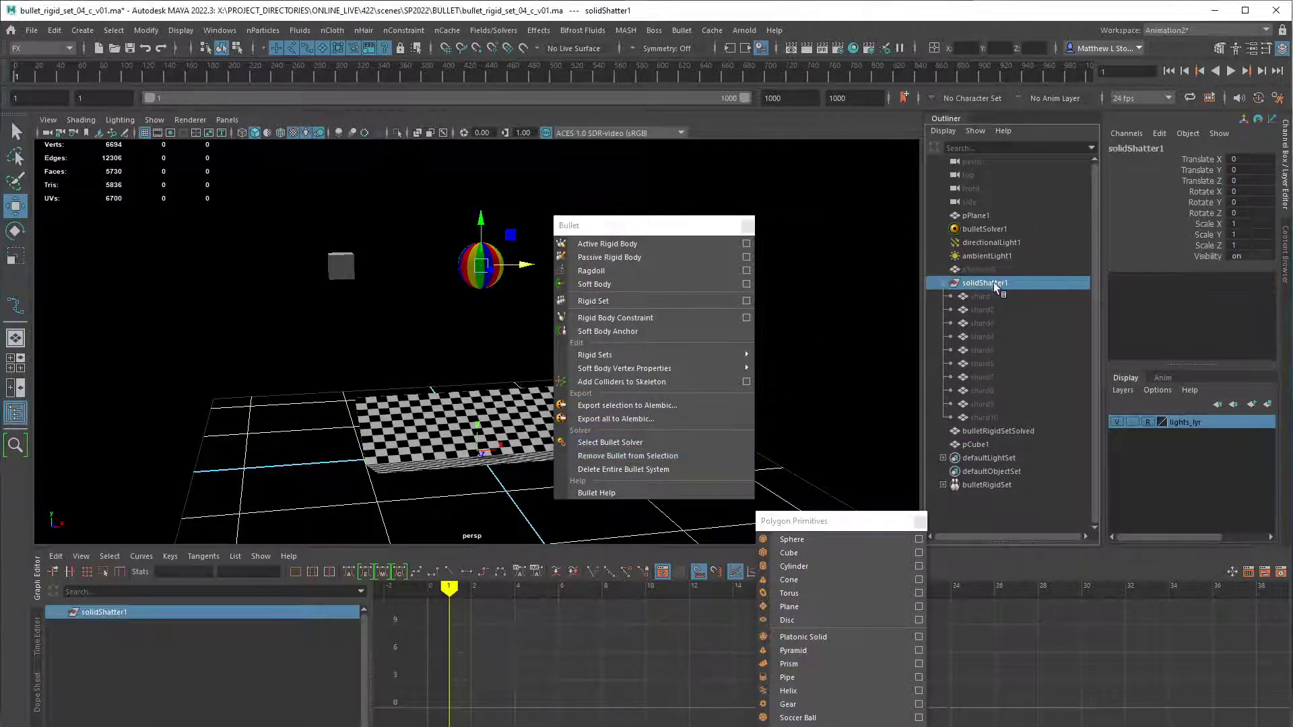
pyautogui.moveTo(989, 298); pyautogui.dragTo(975, 418)
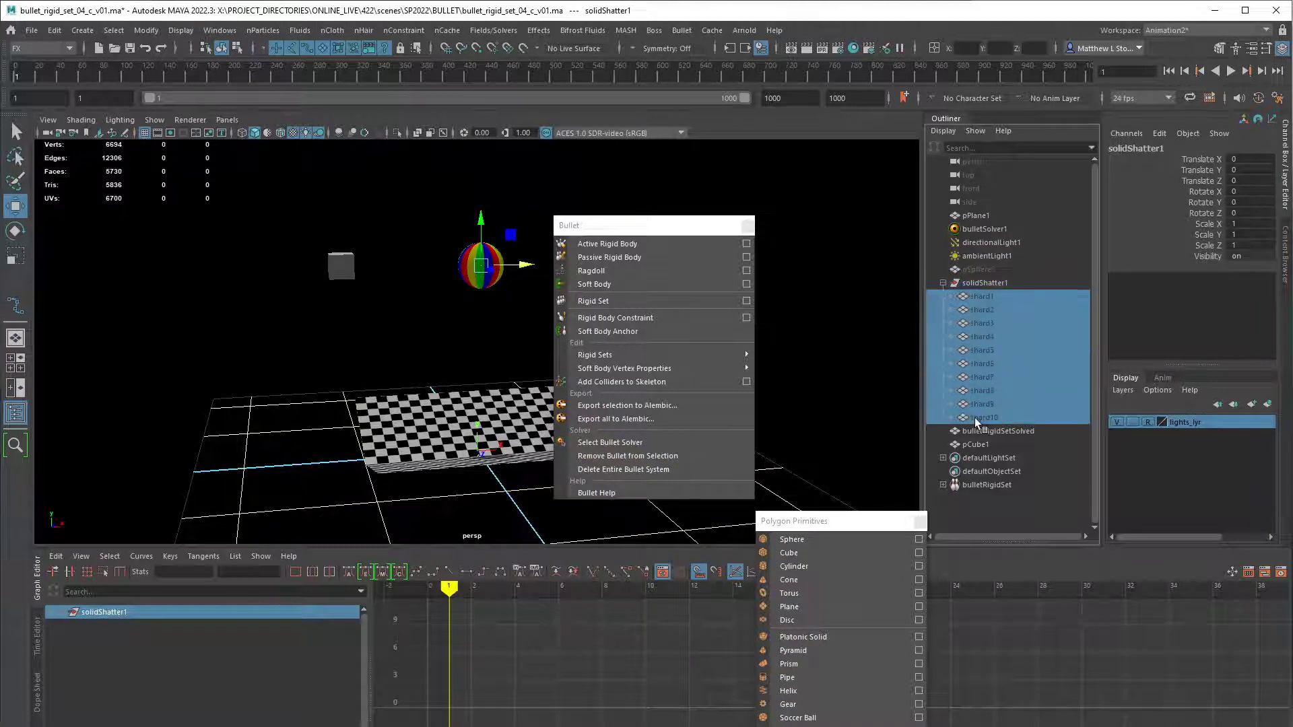
pyautogui.click(622, 460)
pyautogui.click(621, 463)
pyautogui.moveTo(659, 225); pyautogui.dragTo(673, 241)
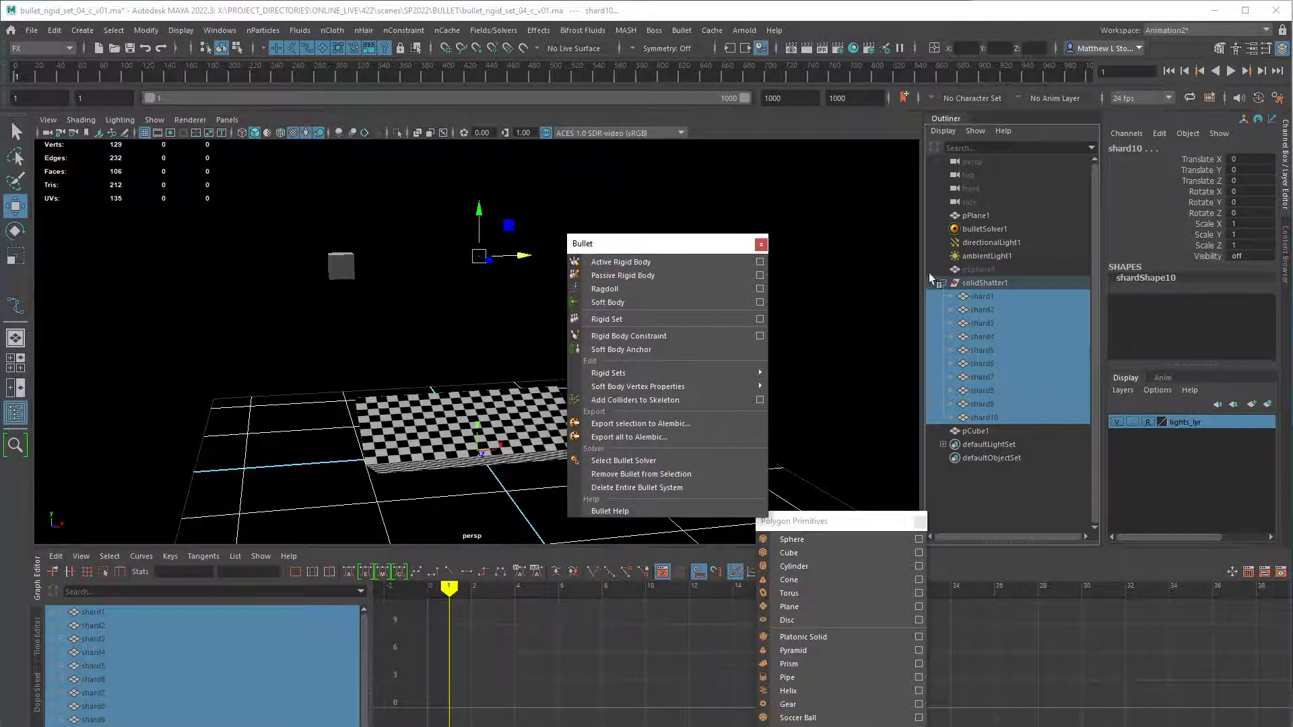
# - Collapse and hide the solidShatter1 group, and unhide the original beach ball pSphere8
pyautogui.click(1012, 286)
pyautogui.click(943, 284)
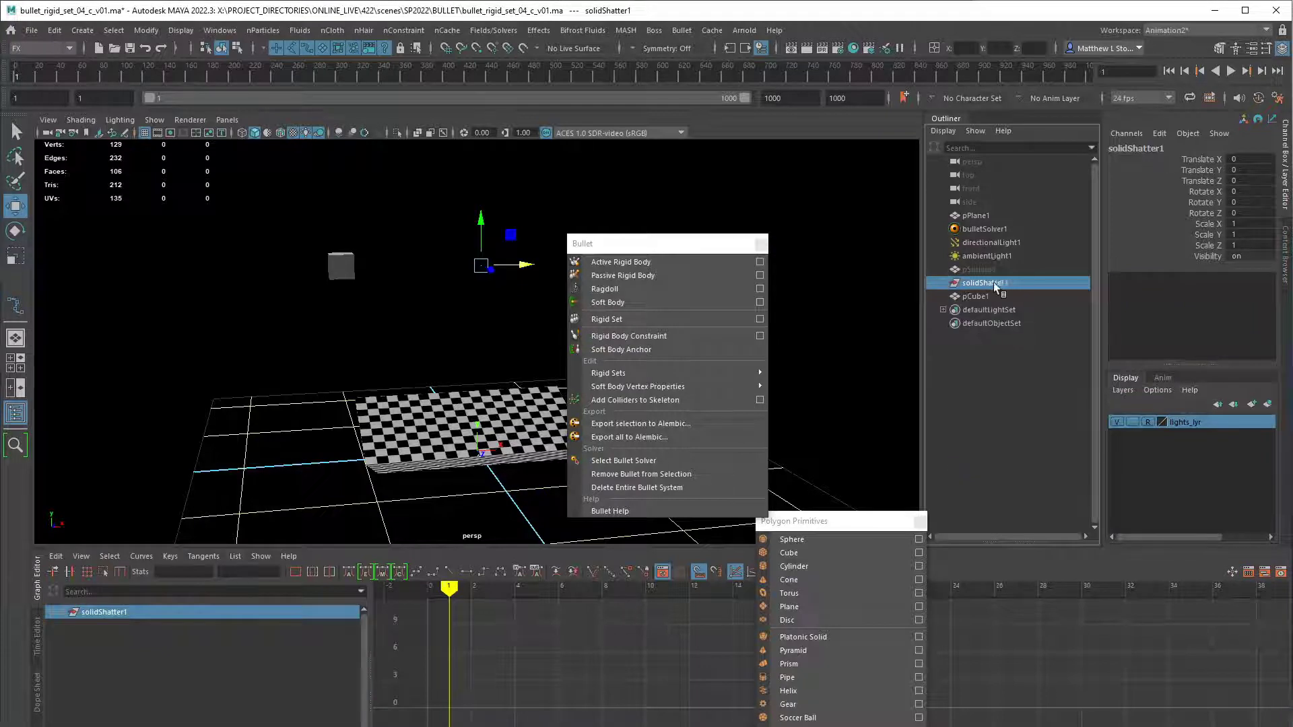
pyautogui.hotkey('ctrl', 'h')
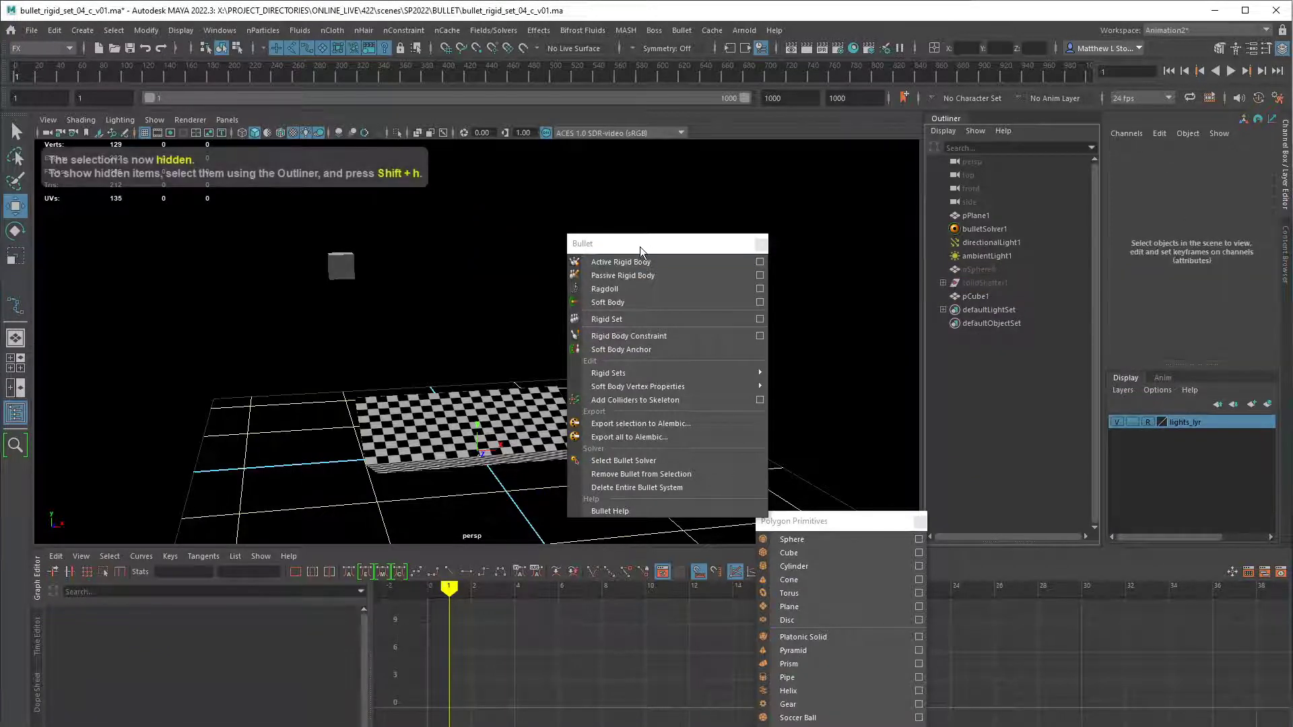
pyautogui.moveTo(640, 252); pyautogui.dragTo(648, 253)
pyautogui.click(990, 269)
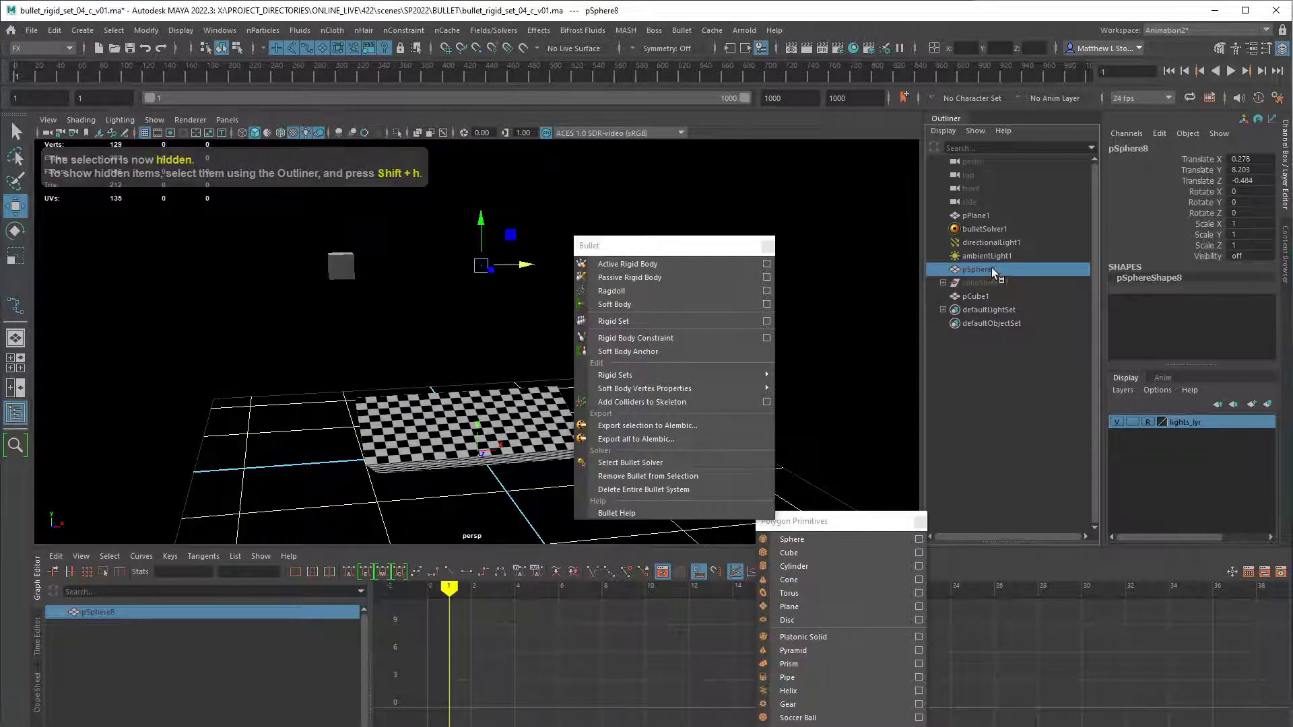
pyautogui.hotkey('shift', 'h')
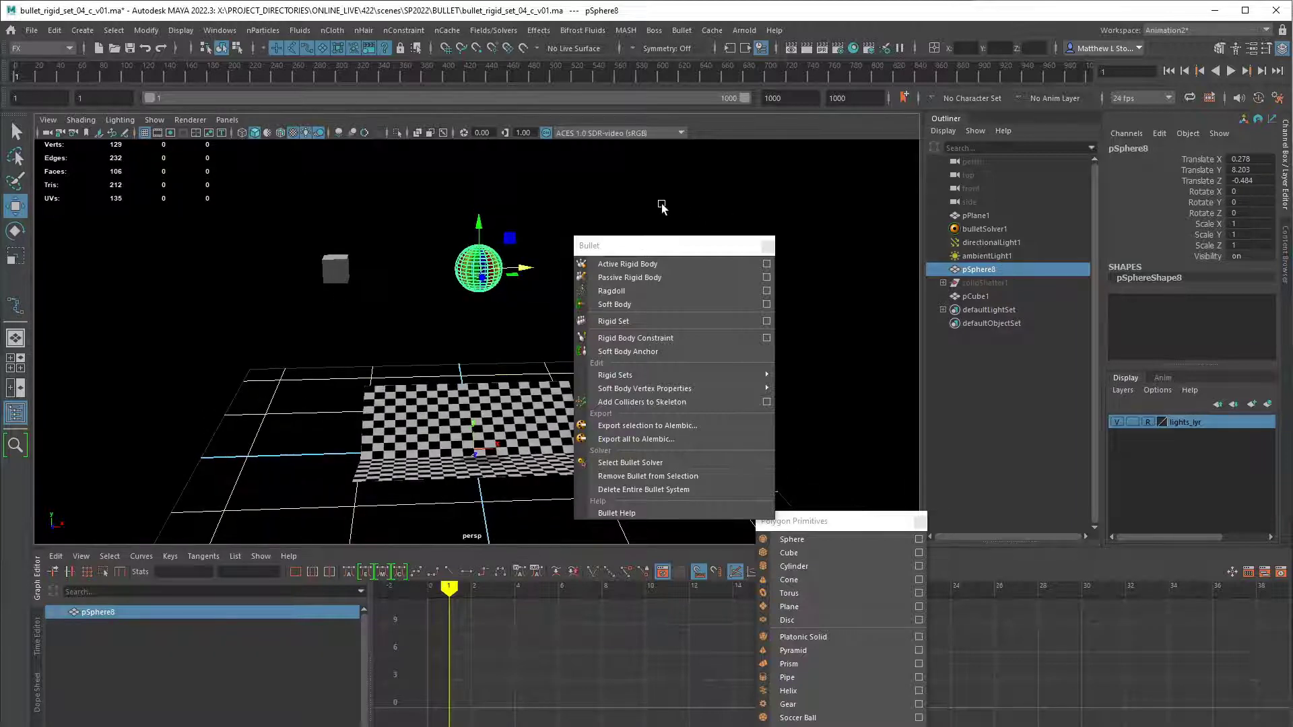
pyautogui.click(662, 206)
# - Hide the cube, move the Bullet commands window clear of the ball, and select the beach ball
pyautogui.keyDown('alt'); pyautogui.moveTo(660, 206); pyautogui.dragTo(585, 209); pyautogui.keyUp('alt')
pyautogui.moveTo(363, 229); pyautogui.dragTo(291, 300)
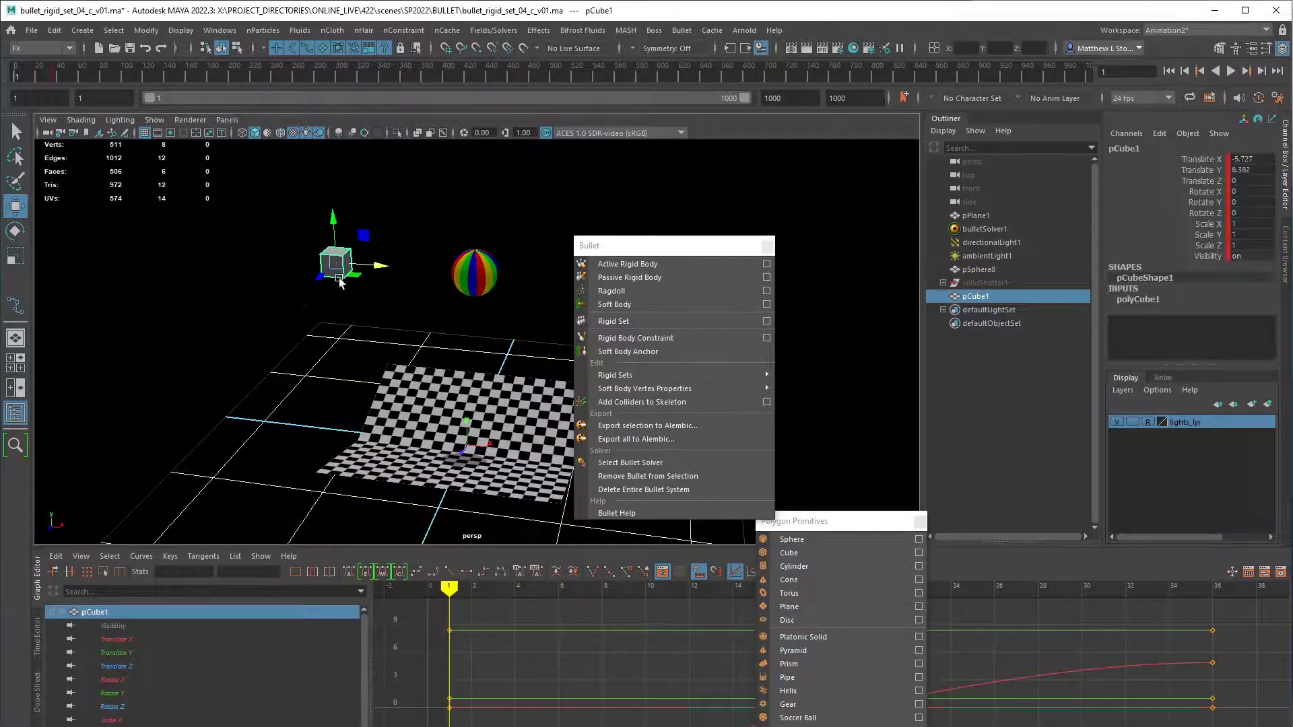
pyautogui.hotkey('ctrl', 'h')
pyautogui.moveTo(660, 248); pyautogui.dragTo(625, 511)
pyautogui.keyDown('alt'); pyautogui.moveTo(652, 374); pyautogui.dragTo(664, 379); pyautogui.keyUp('alt')
pyautogui.click(497, 275)
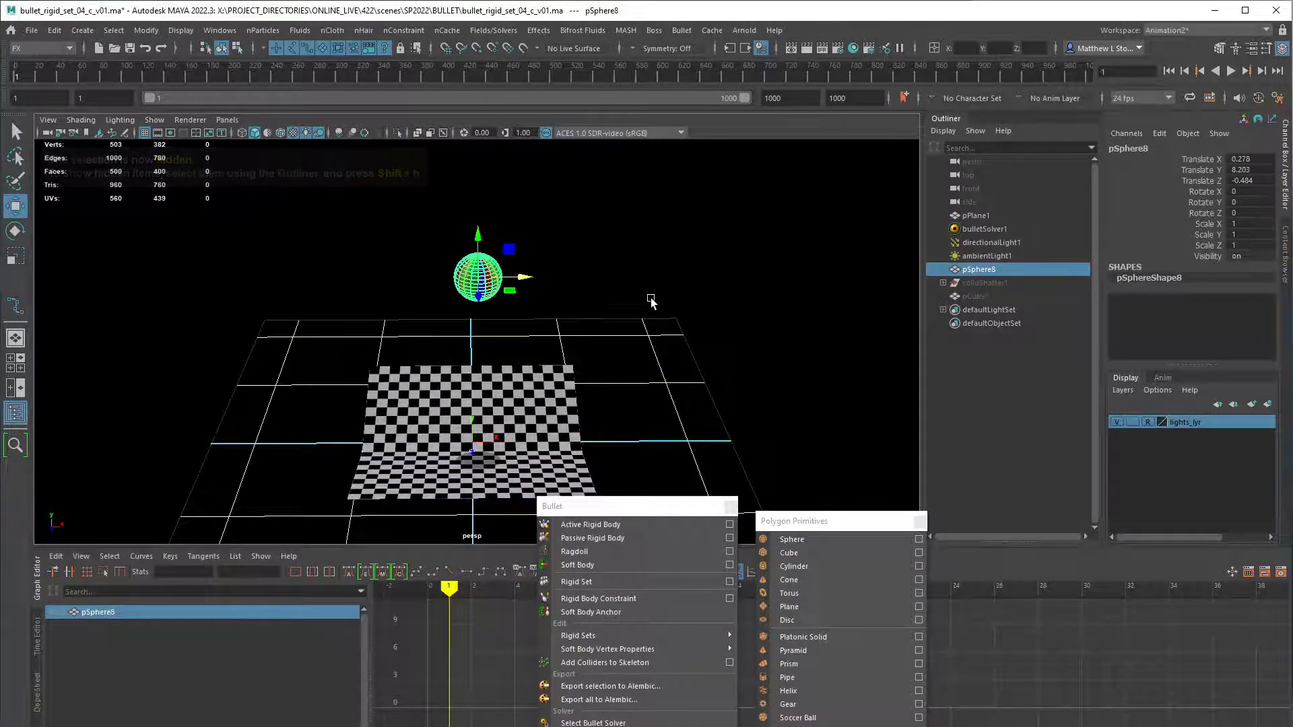
# - Compare the ball and bent plane with item 5 in the Google Docs notes, including its static plane and static mesh setup
pyautogui.hotkey('alt', 'Tab')
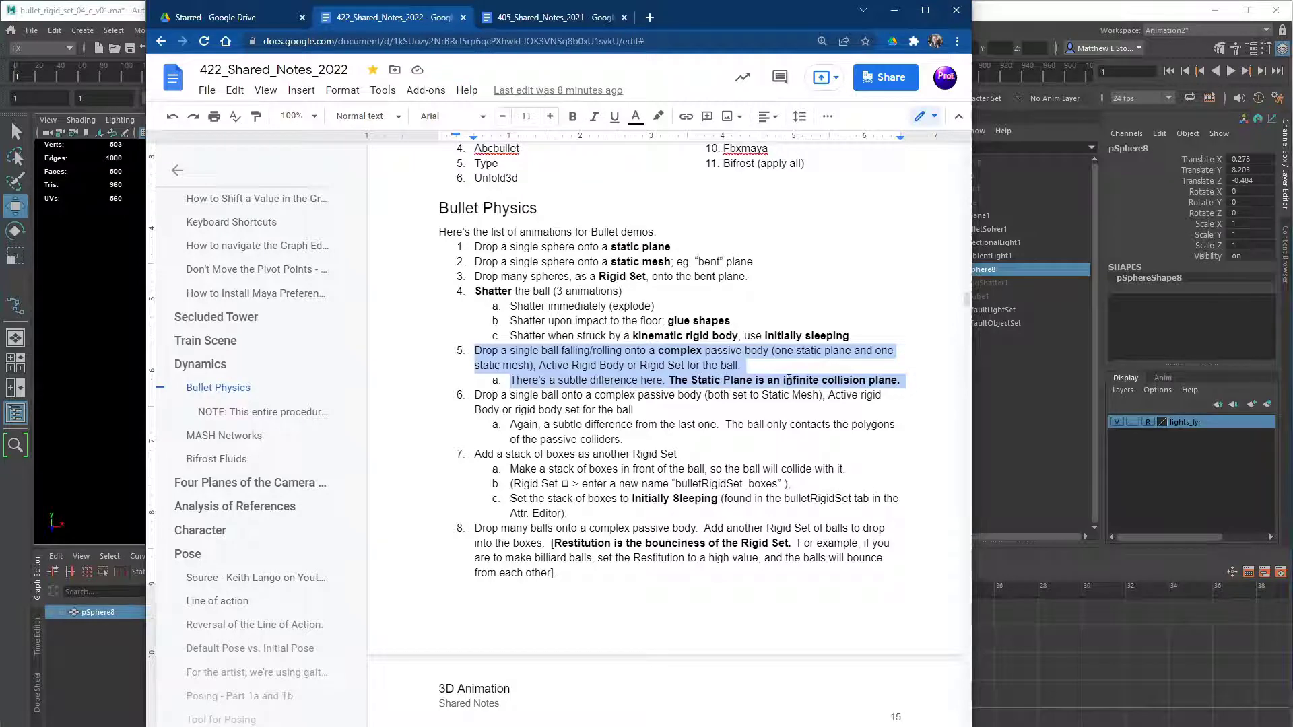
pyautogui.hotkey('alt', 'Tab')
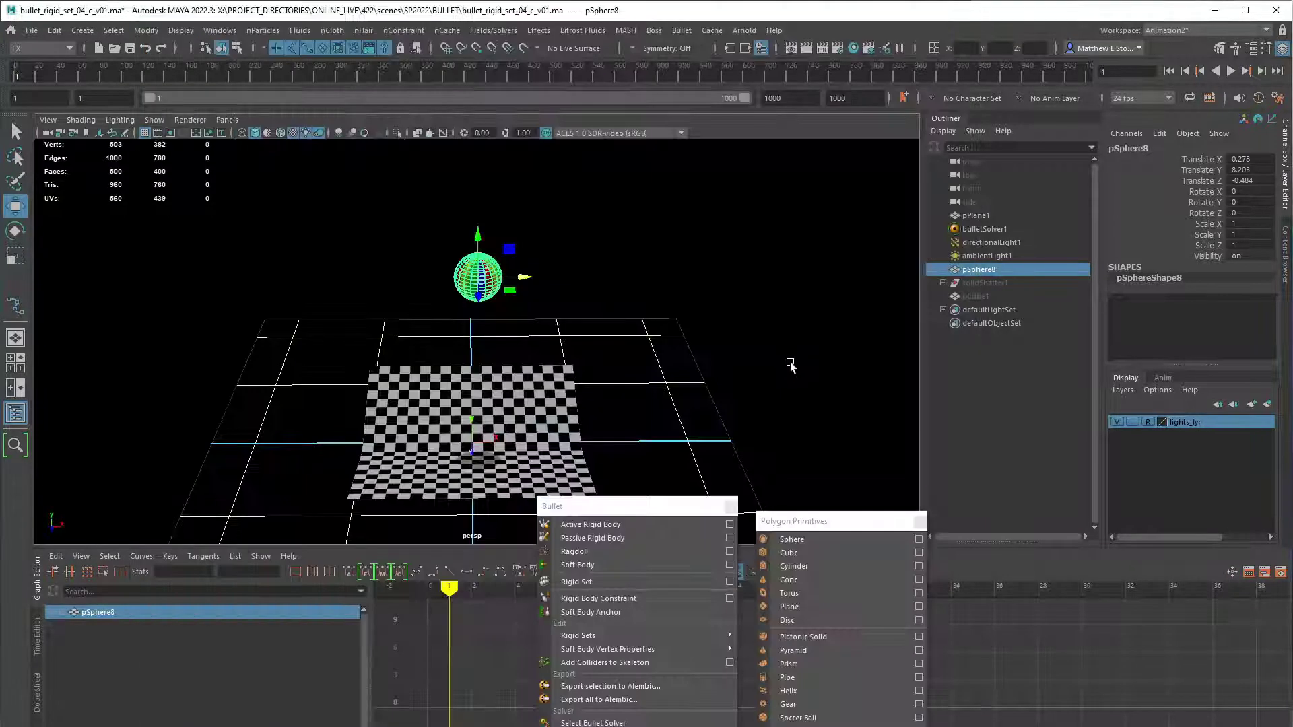
pyautogui.keyDown('alt'); pyautogui.moveTo(455, 342); pyautogui.dragTo(625, 397); pyautogui.keyUp('alt')
pyautogui.hotkey('alt', 'Tab')
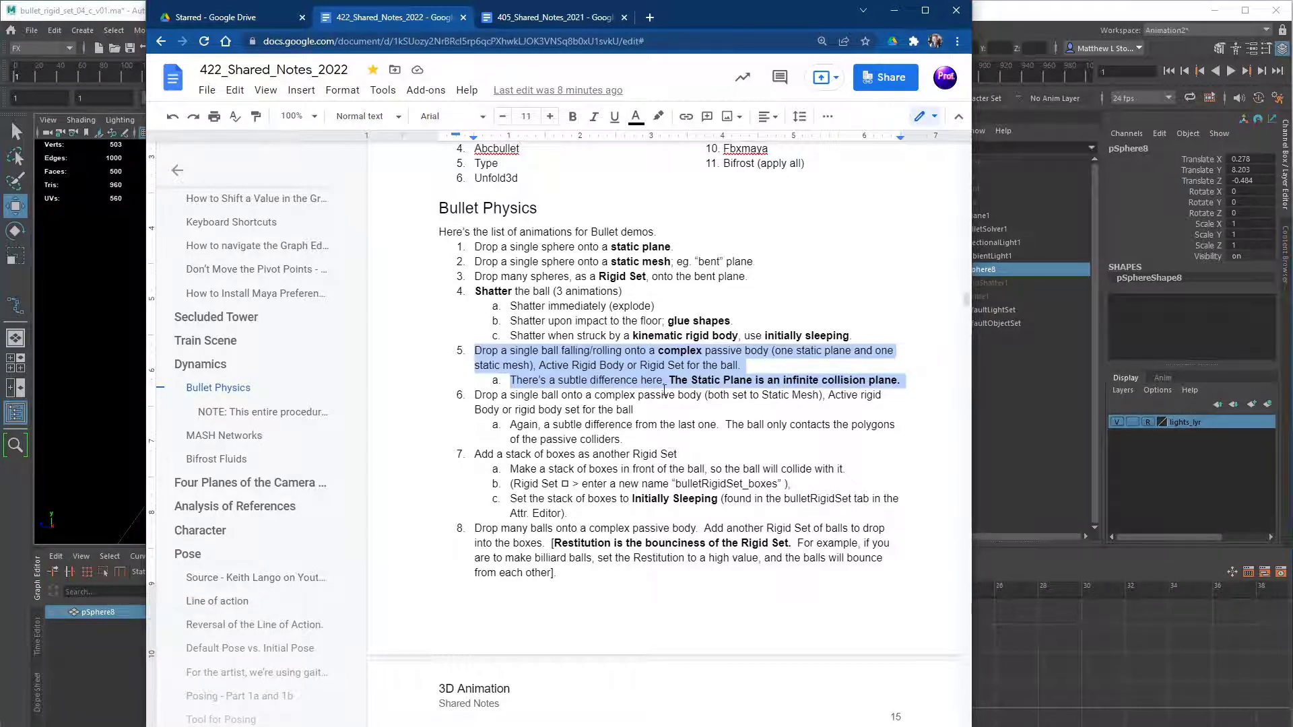
pyautogui.click(668, 364)
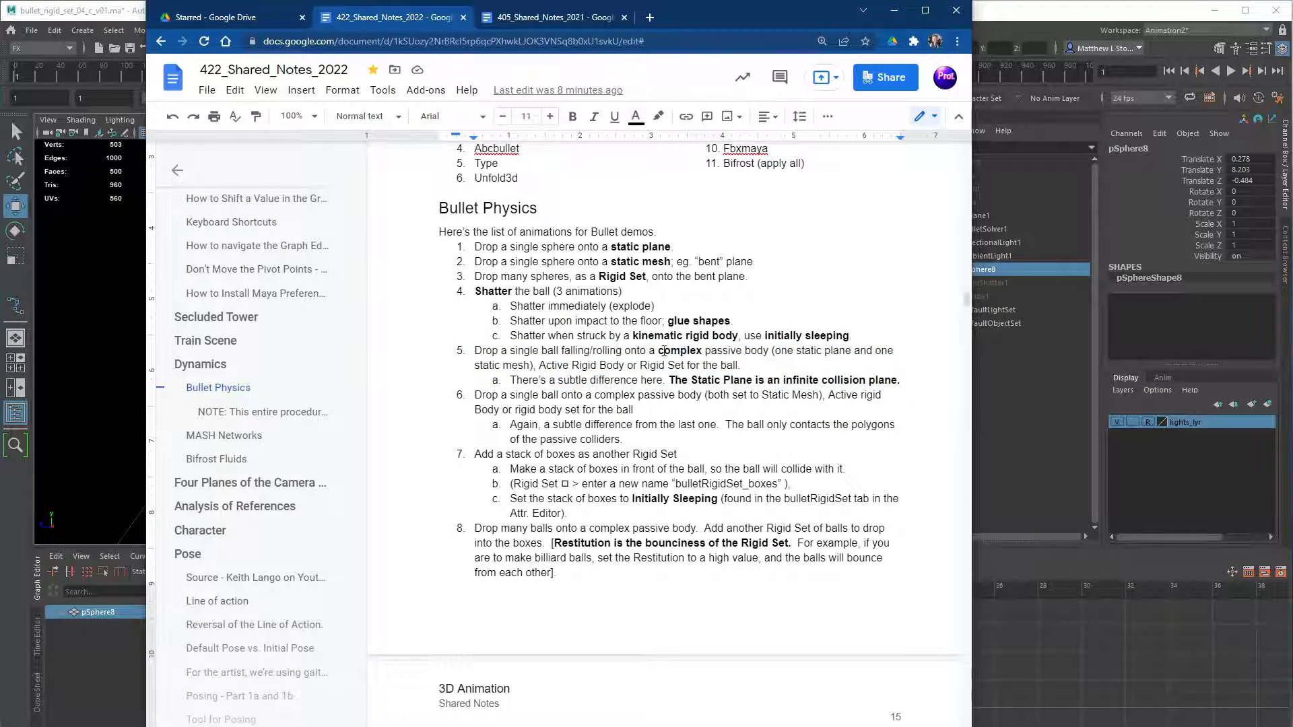
# - Check the complex passive body and static plane wording in item 5 of the notes, and switch back to Maya
pyautogui.doubleClick(675, 351)
pyautogui.moveTo(797, 345); pyautogui.dragTo(842, 350)
pyautogui.hotkey('alt', 'Tab')
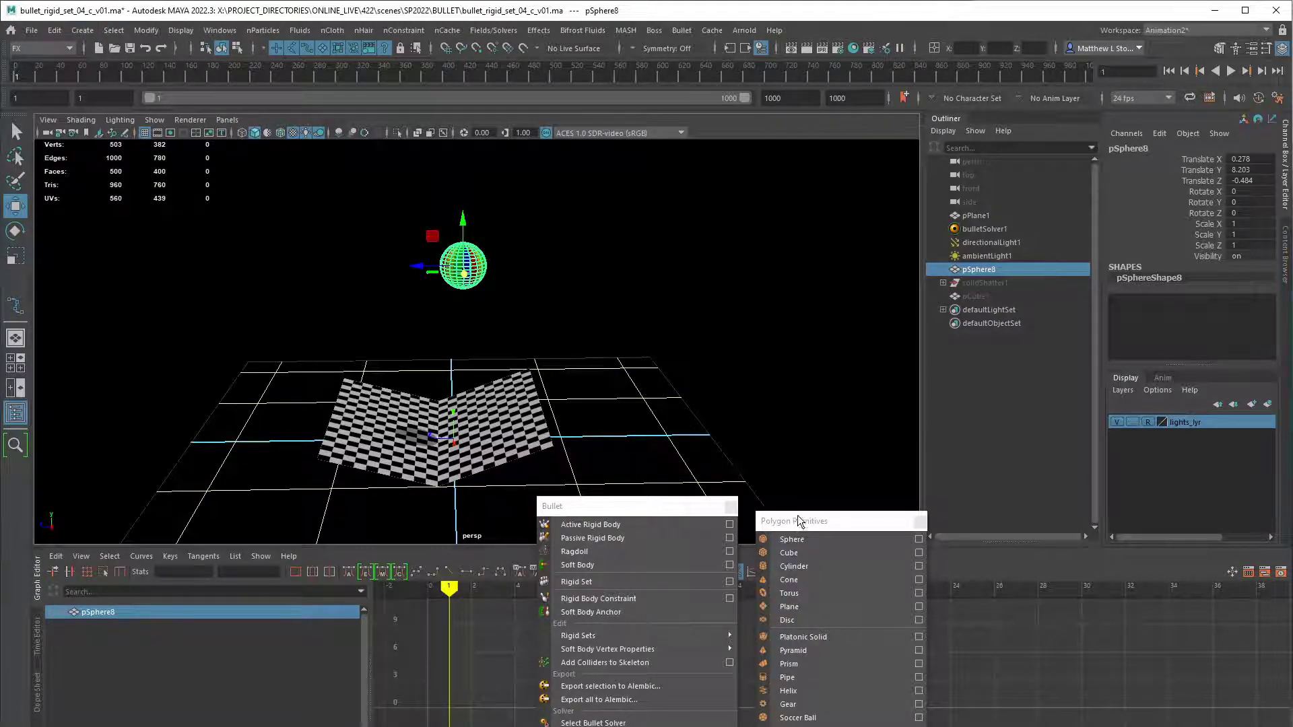
# - Create a polygon plane at the origin beneath the bent plane and select it as a whole object
pyautogui.moveTo(798, 520); pyautogui.dragTo(722, 246)
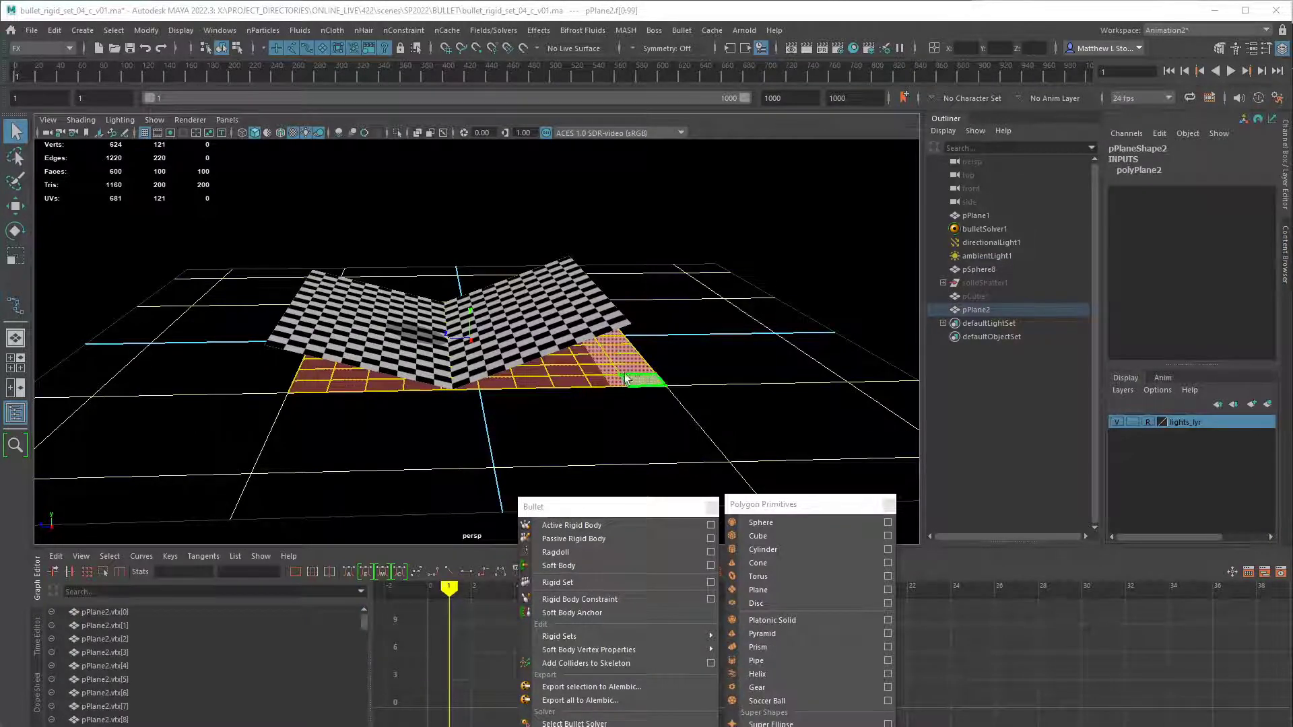
pyautogui.scroll(-2, 608, 366)
pyautogui.click(651, 343)
pyautogui.moveTo(651, 344); pyautogui.dragTo(595, 384)
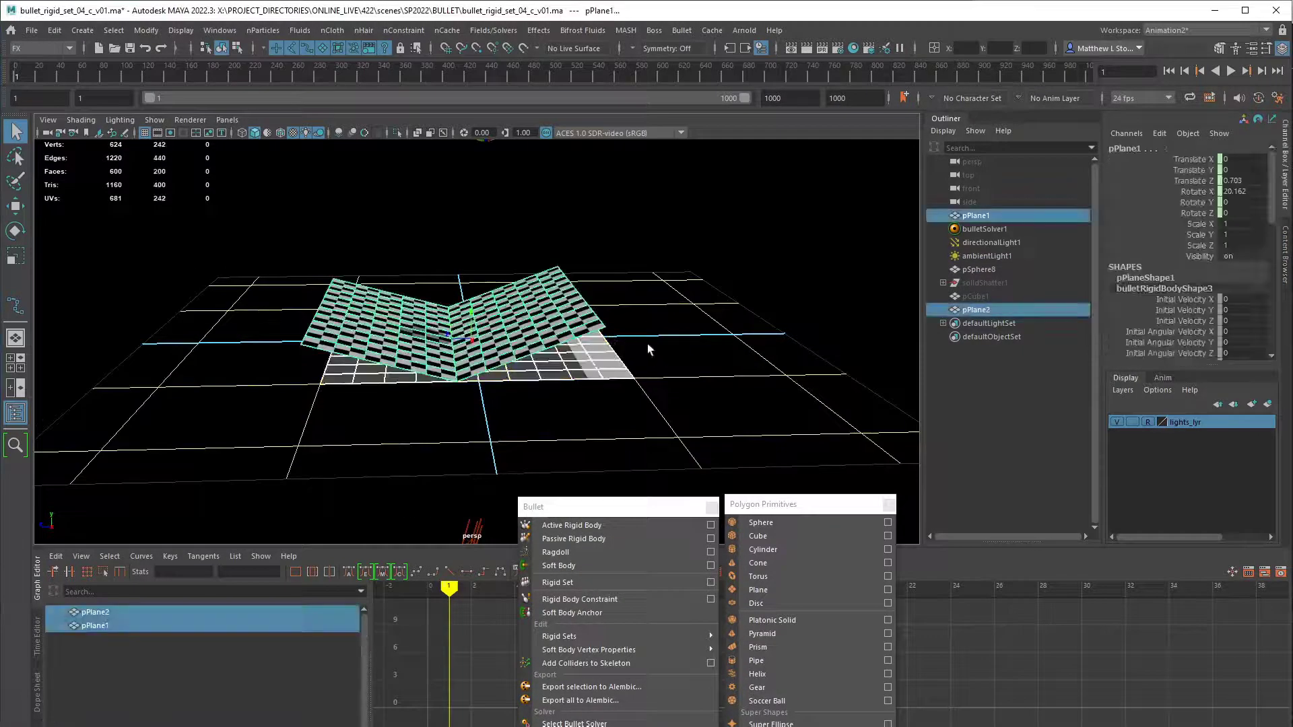
pyautogui.scroll(-2, 650, 347)
pyautogui.click(600, 368)
pyautogui.press('f')
pyautogui.press('w')
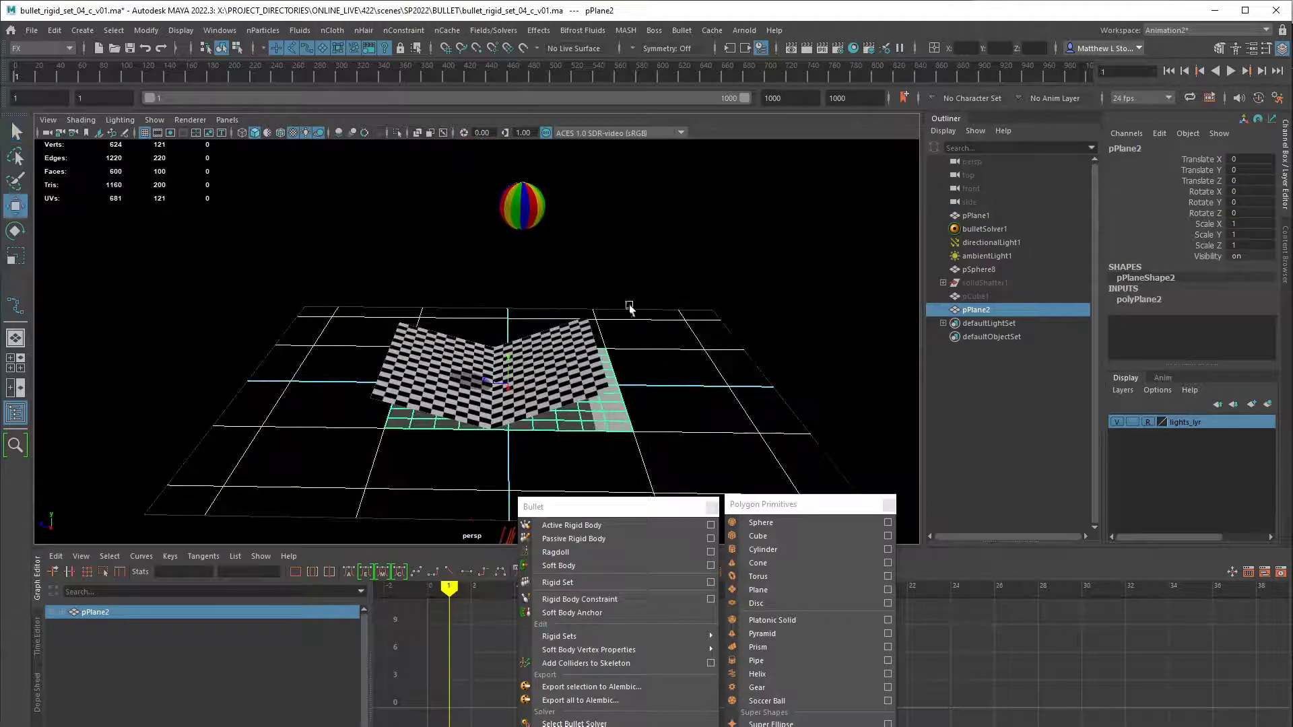
# - Move the new plane up and back to about Y 5.19, Z 4.82, and tilt it about -22.9° in X
pyautogui.moveTo(509, 345); pyautogui.dragTo(701, 297)
pyautogui.press('e')
pyautogui.press('q')
# - Delete the entire Bullet system with the bent plane selected, and move the Bullet commands window clear of the planes
pyautogui.moveTo(627, 494); pyautogui.dragTo(617, 469)
pyautogui.click(667, 363)
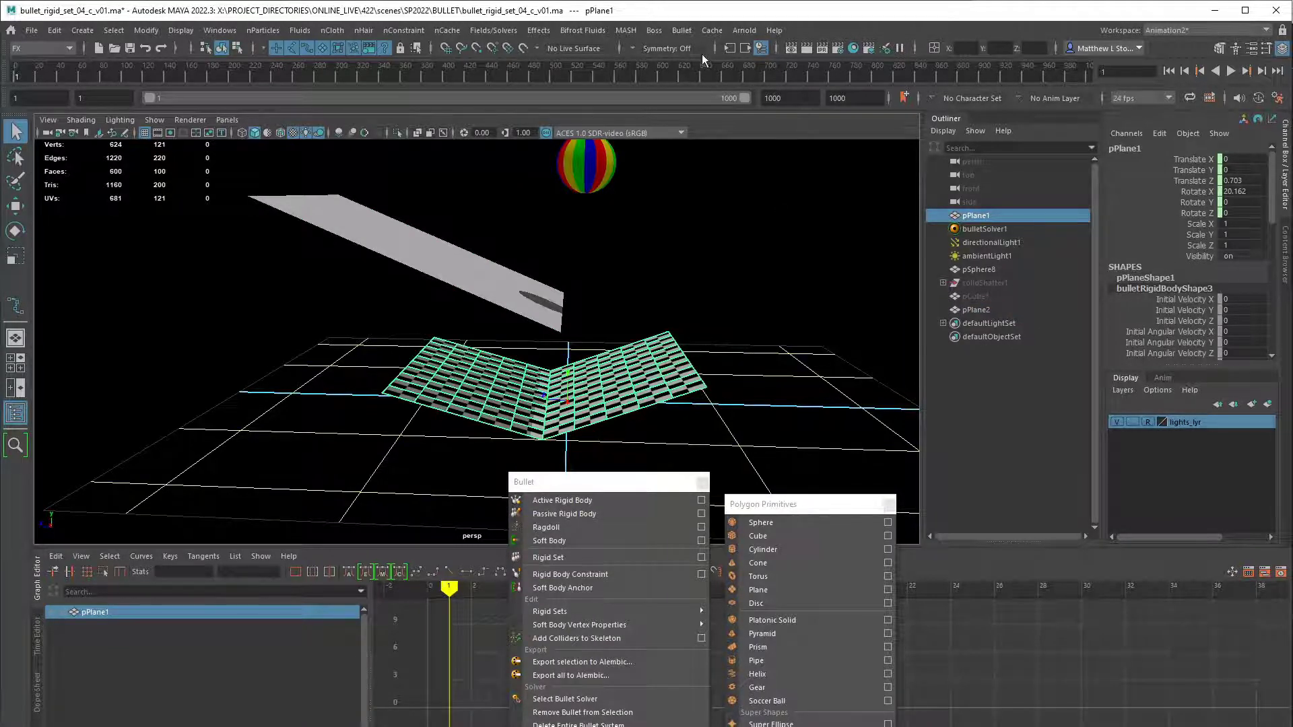
pyautogui.moveTo(633, 477); pyautogui.dragTo(767, 204)
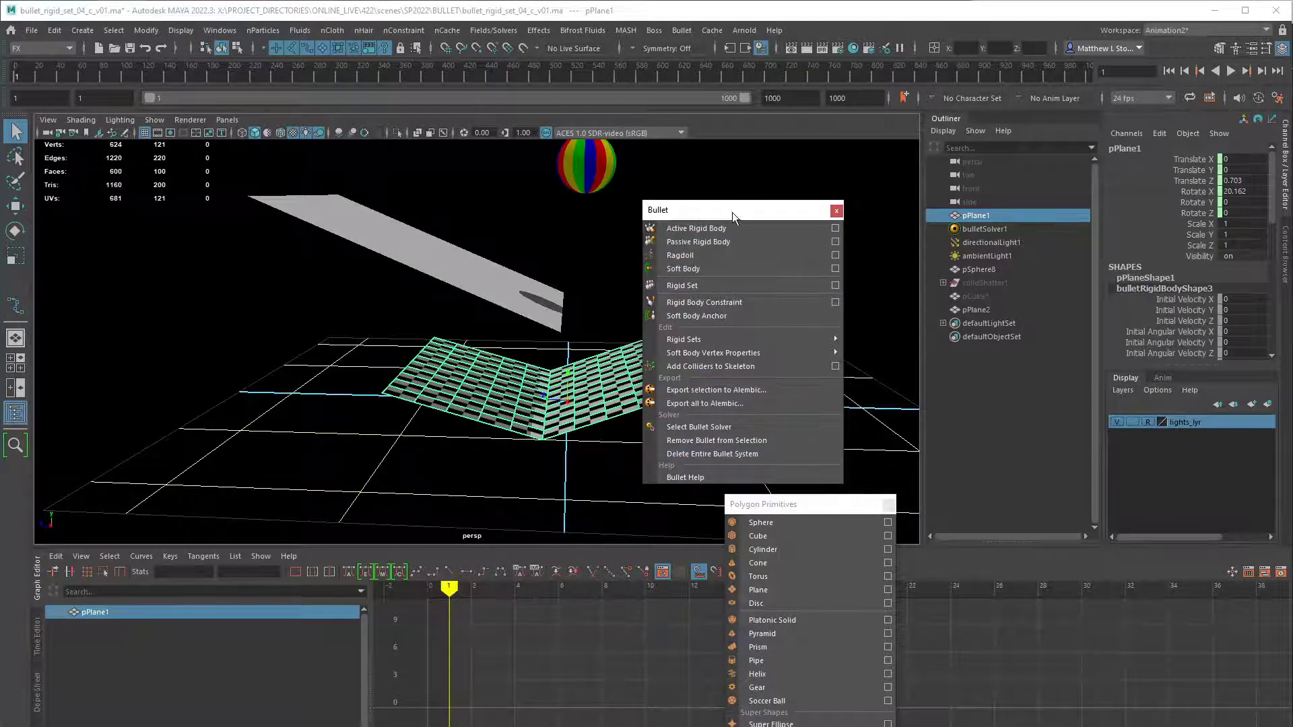
pyautogui.moveTo(732, 215); pyautogui.dragTo(773, 172)
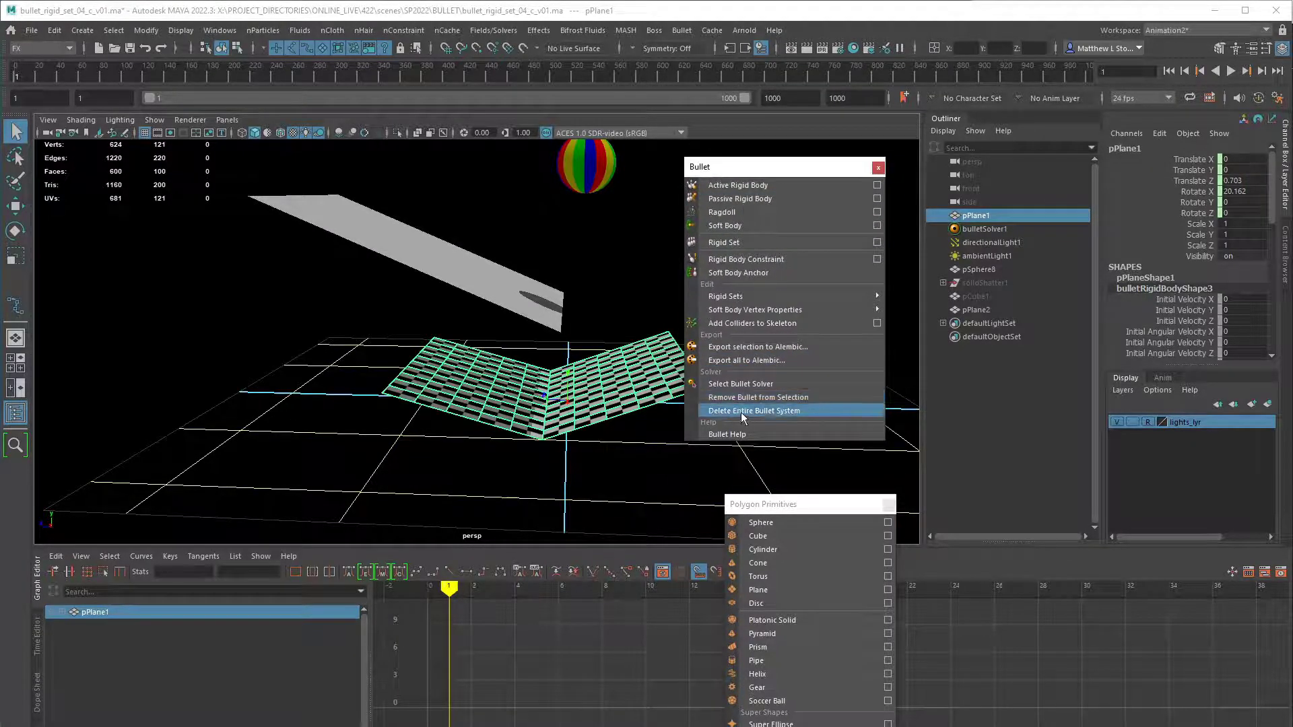
pyautogui.click(777, 411)
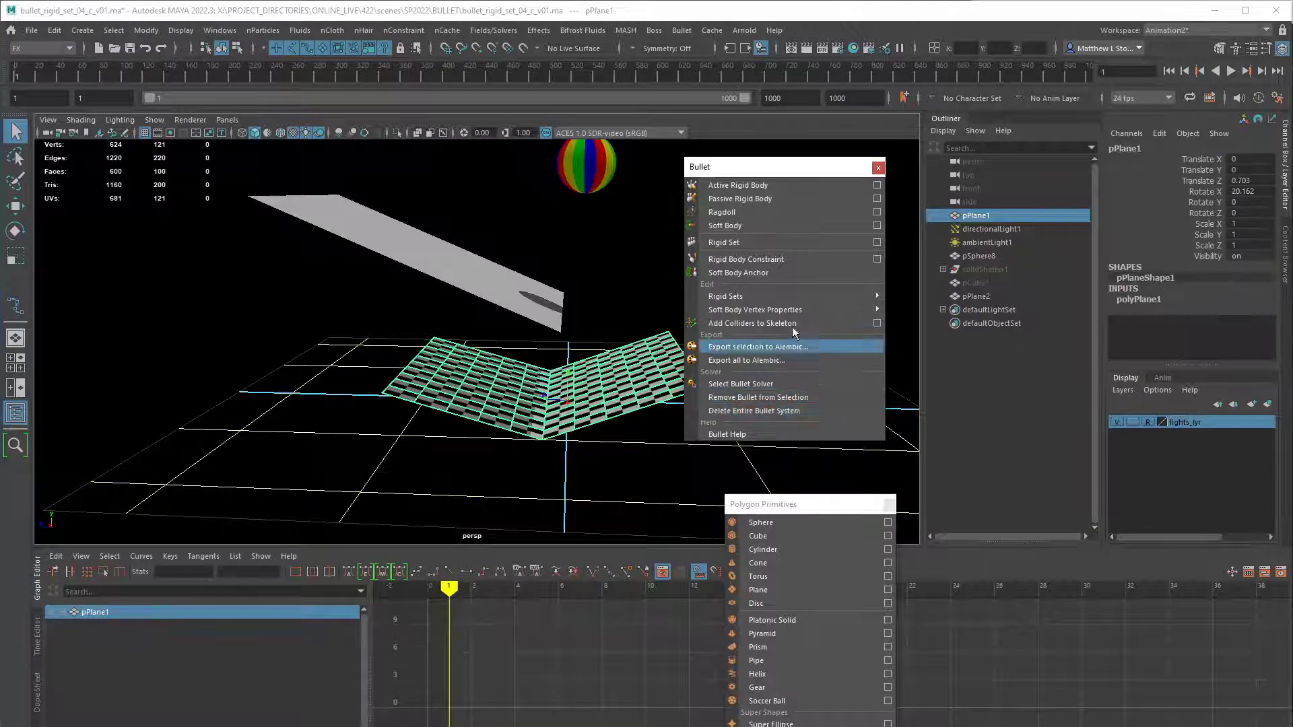
pyautogui.moveTo(774, 171); pyautogui.dragTo(606, 490)
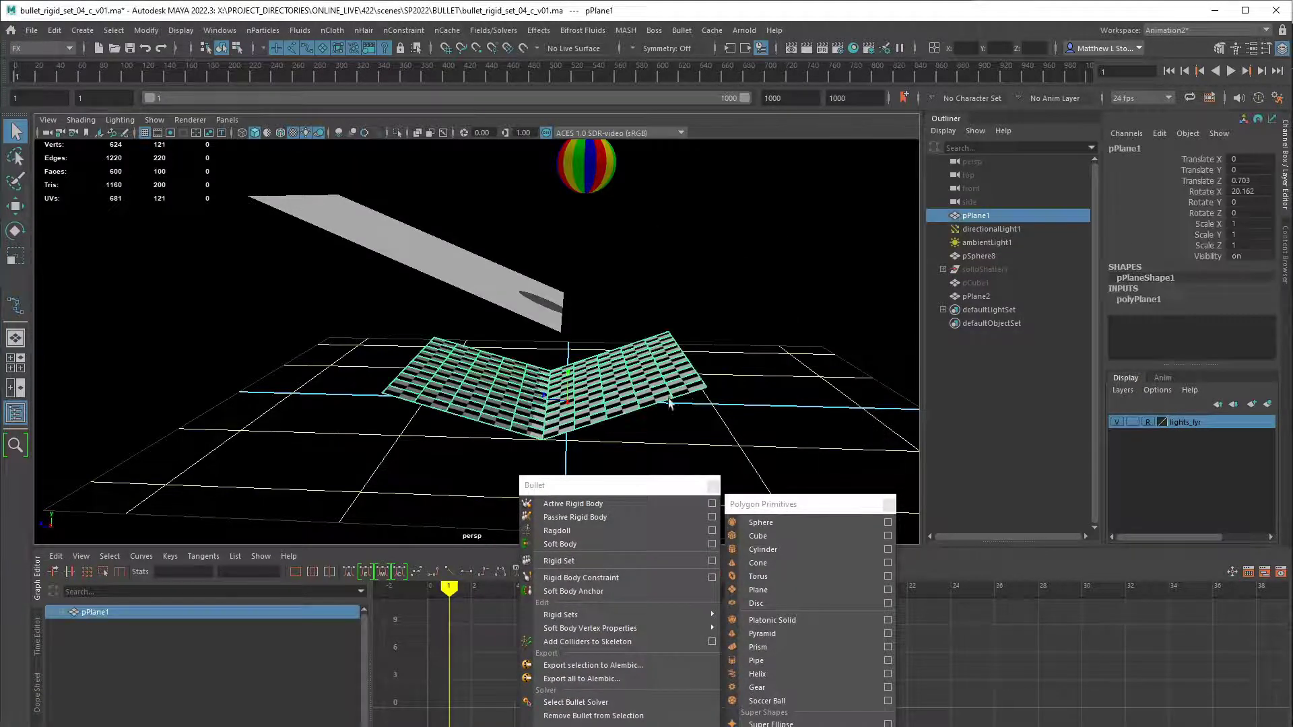
# - Make the bent plane a passive rigid body with the Mesh (static only) collider shape
pyautogui.click(712, 516)
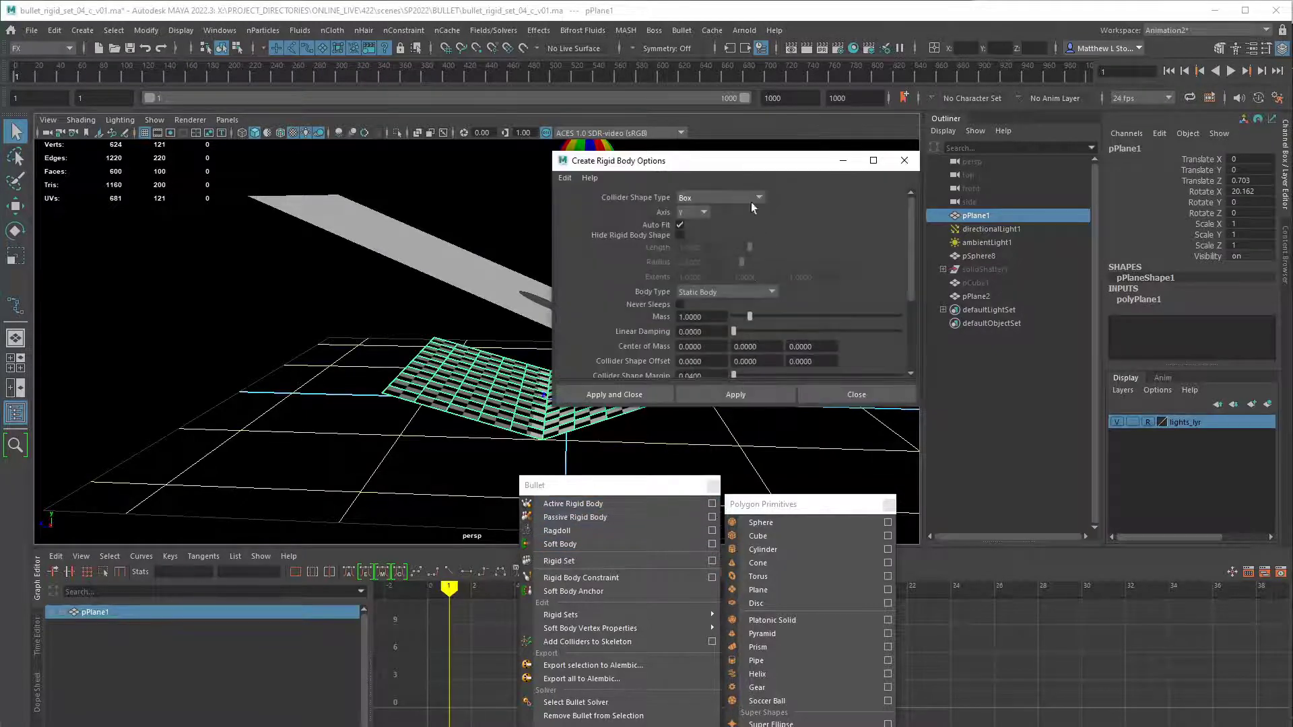
pyautogui.click(726, 197)
pyautogui.click(713, 266)
pyautogui.click(736, 395)
# - Make the tilted plane pPlane2 a passive rigid body with the Plane collider shape, and close the options
pyautogui.click(485, 247)
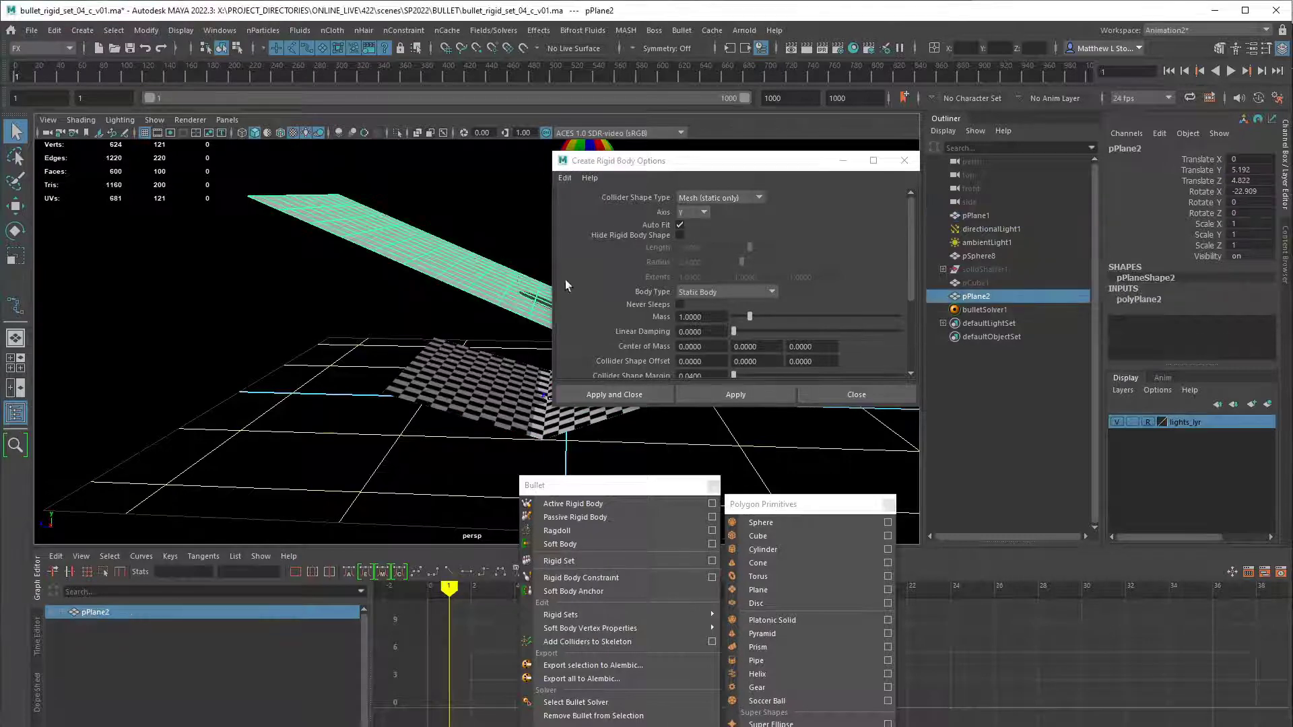
pyautogui.click(721, 197)
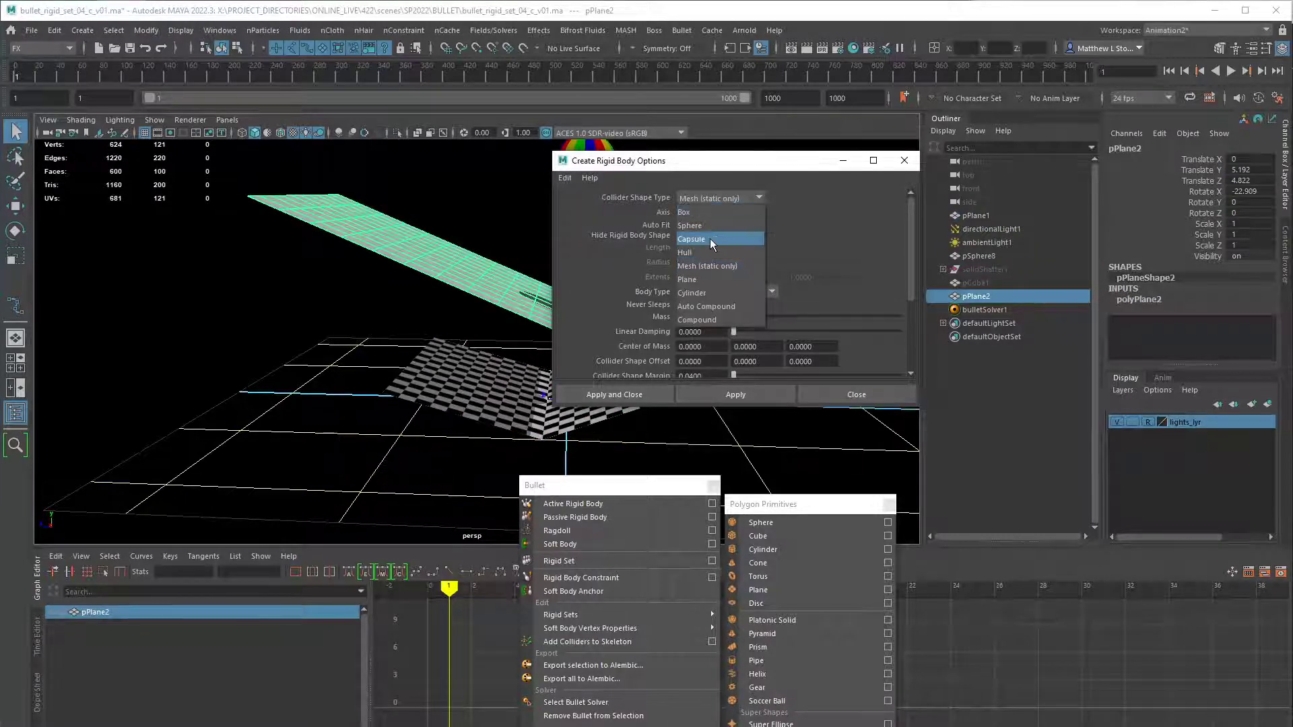
pyautogui.click(707, 280)
pyautogui.click(741, 392)
pyautogui.click(838, 392)
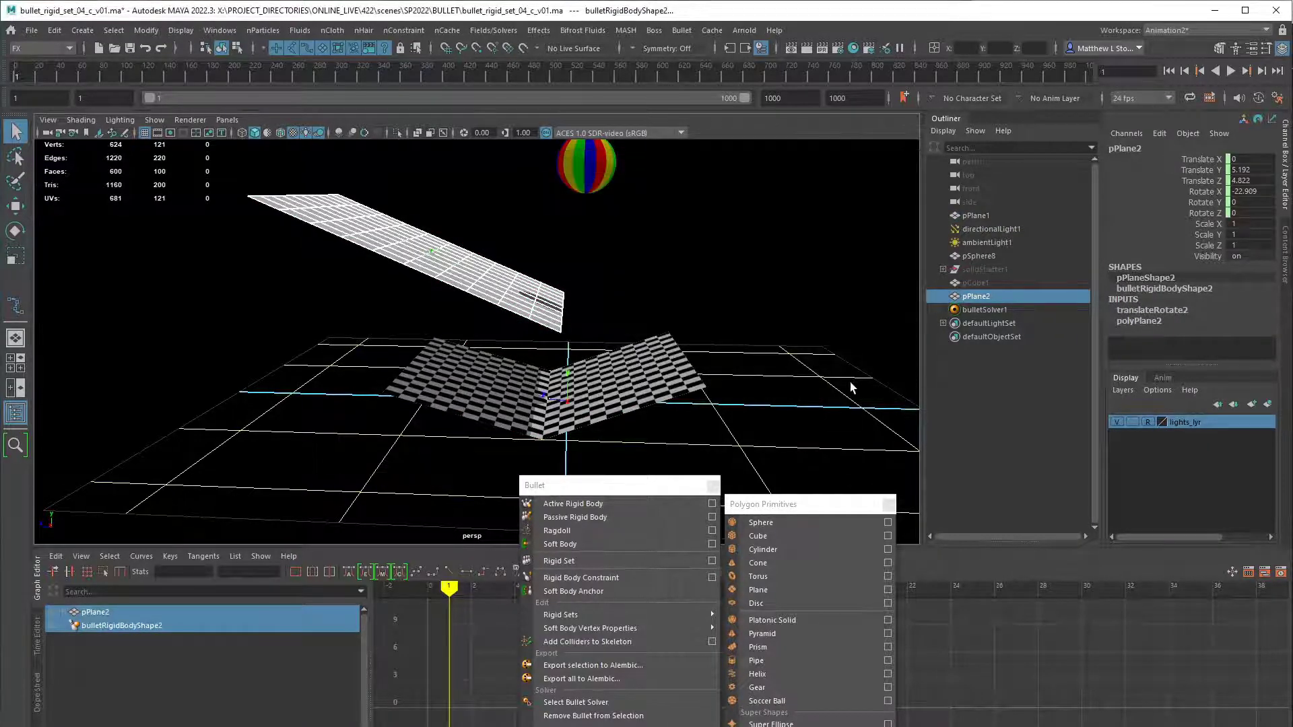
# - Enable the Collision Shape display in the attributes of bulletSolver1
pyautogui.keyDown('alt'); pyautogui.moveTo(850, 382); pyautogui.dragTo(802, 315); pyautogui.keyUp('alt')
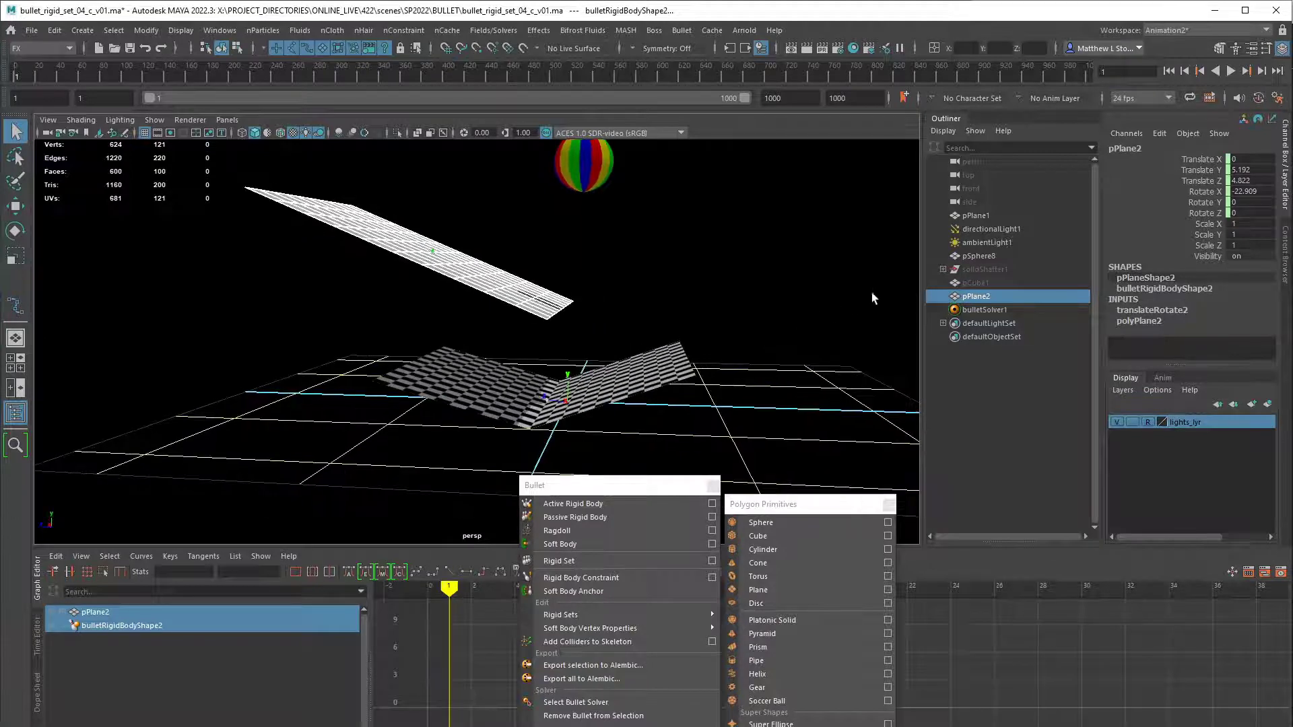
pyautogui.moveTo(644, 484)
pyautogui.mouseDown()
pyautogui.moveTo(652, 459)
pyautogui.moveTo(647, 478)
pyautogui.mouseUp()
pyautogui.keyDown('alt'); pyautogui.moveTo(772, 355); pyautogui.dragTo(917, 278); pyautogui.keyUp('alt')
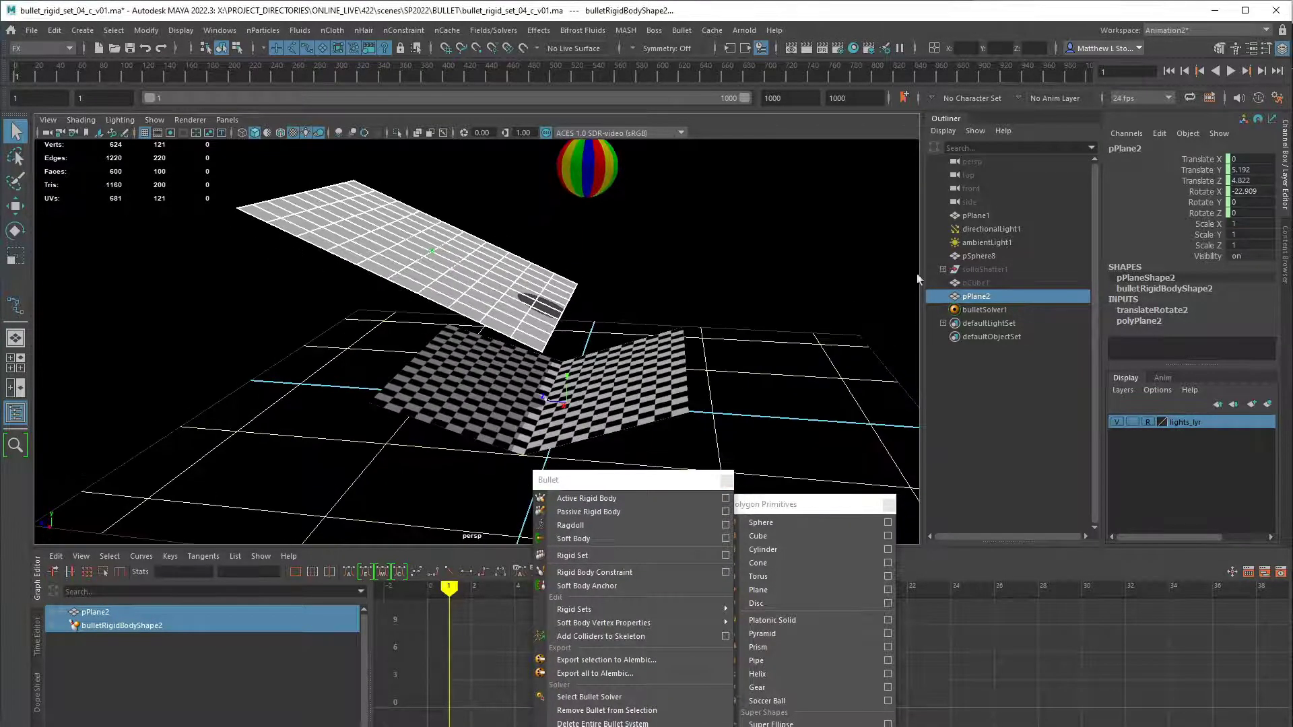
pyautogui.click(981, 309)
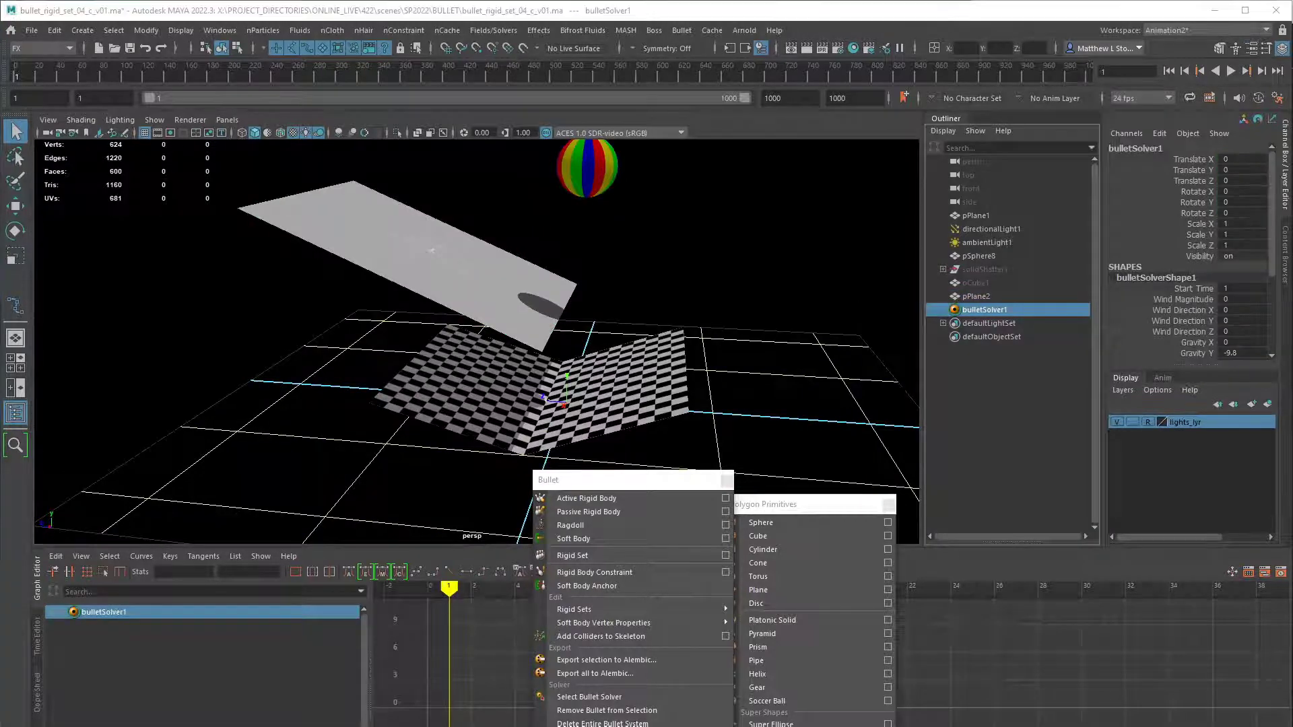
pyautogui.hotkey('ctrl', 'a')
pyautogui.click(856, 450)
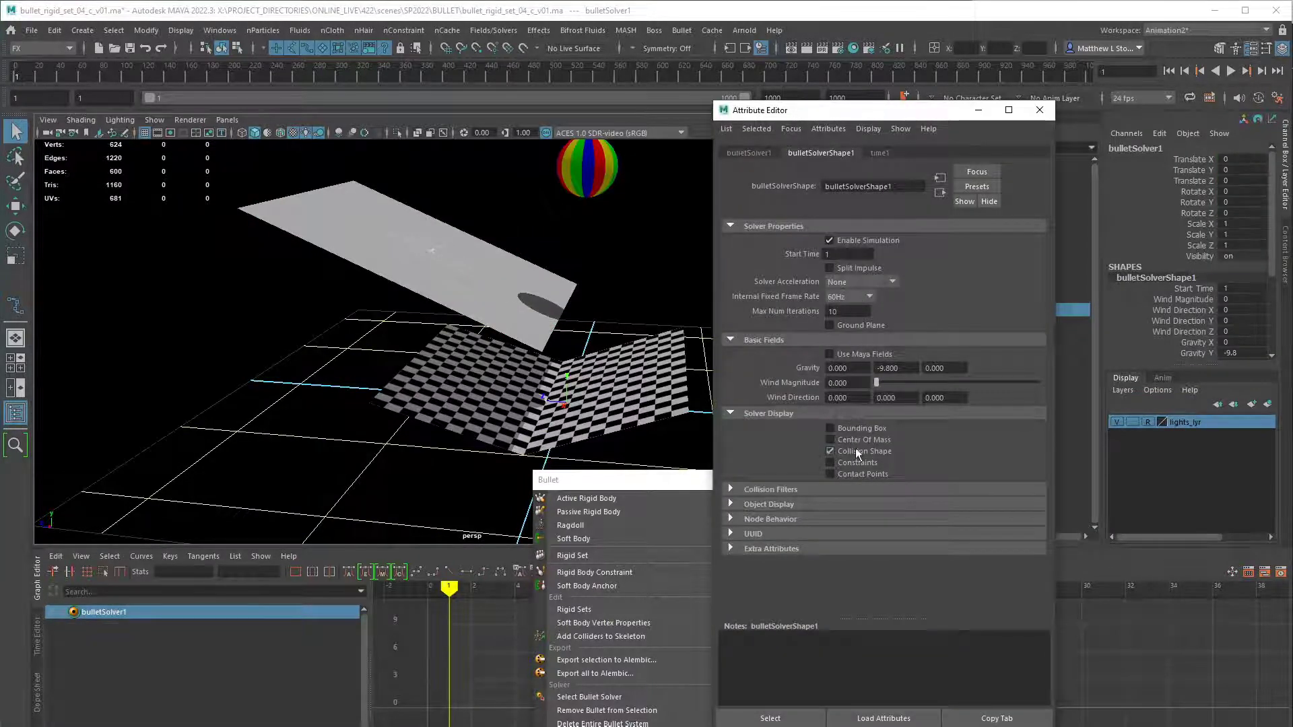
# - Toggle the collision shape display off and on, and compare the tilted plane's collider with the bent plane's mesh collider
pyautogui.keyDown('alt'); pyautogui.moveTo(593, 357); pyautogui.dragTo(696, 361); pyautogui.keyUp('alt')
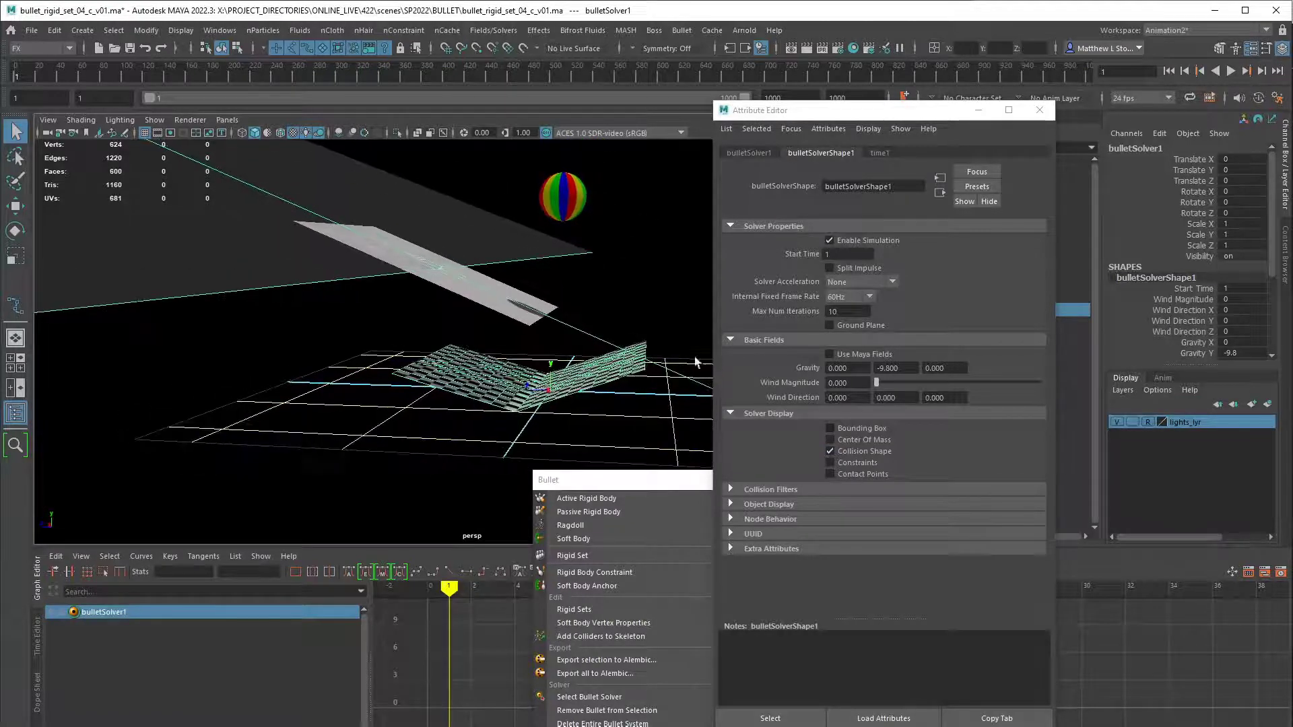
pyautogui.click(866, 452)
pyautogui.click(869, 450)
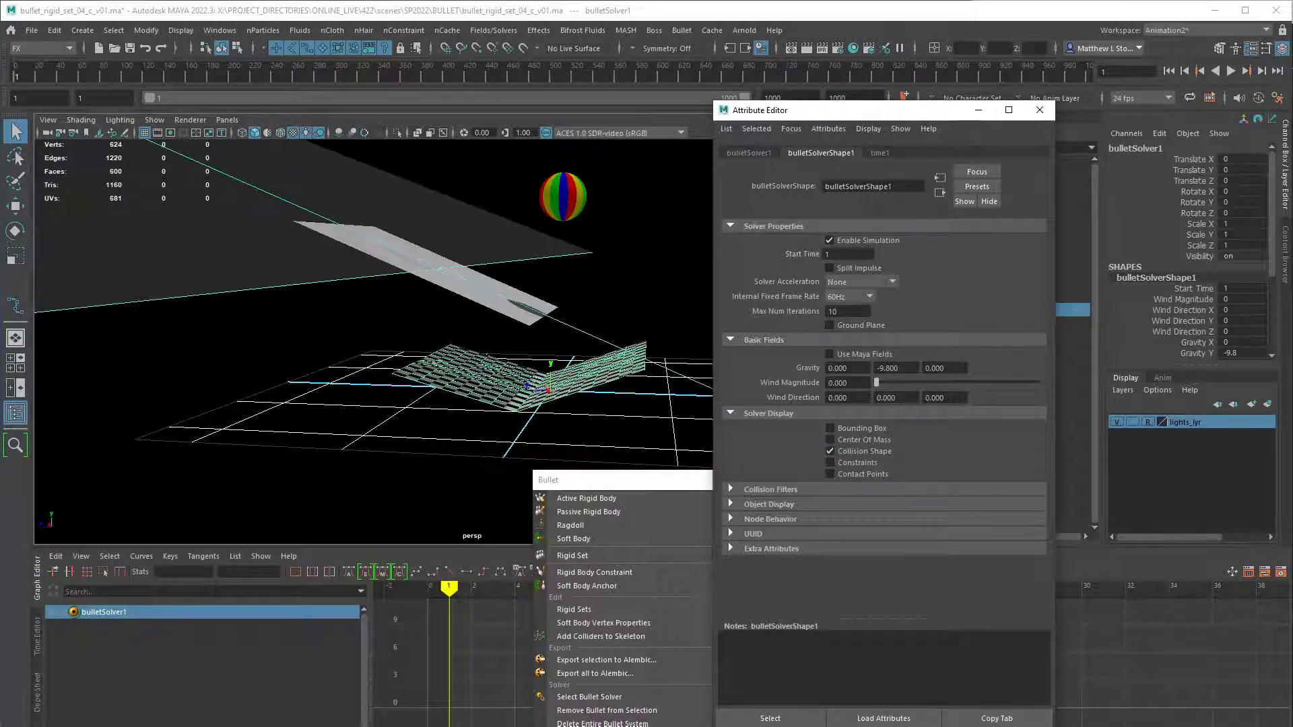
pyautogui.moveTo(890, 109); pyautogui.dragTo(759, 84)
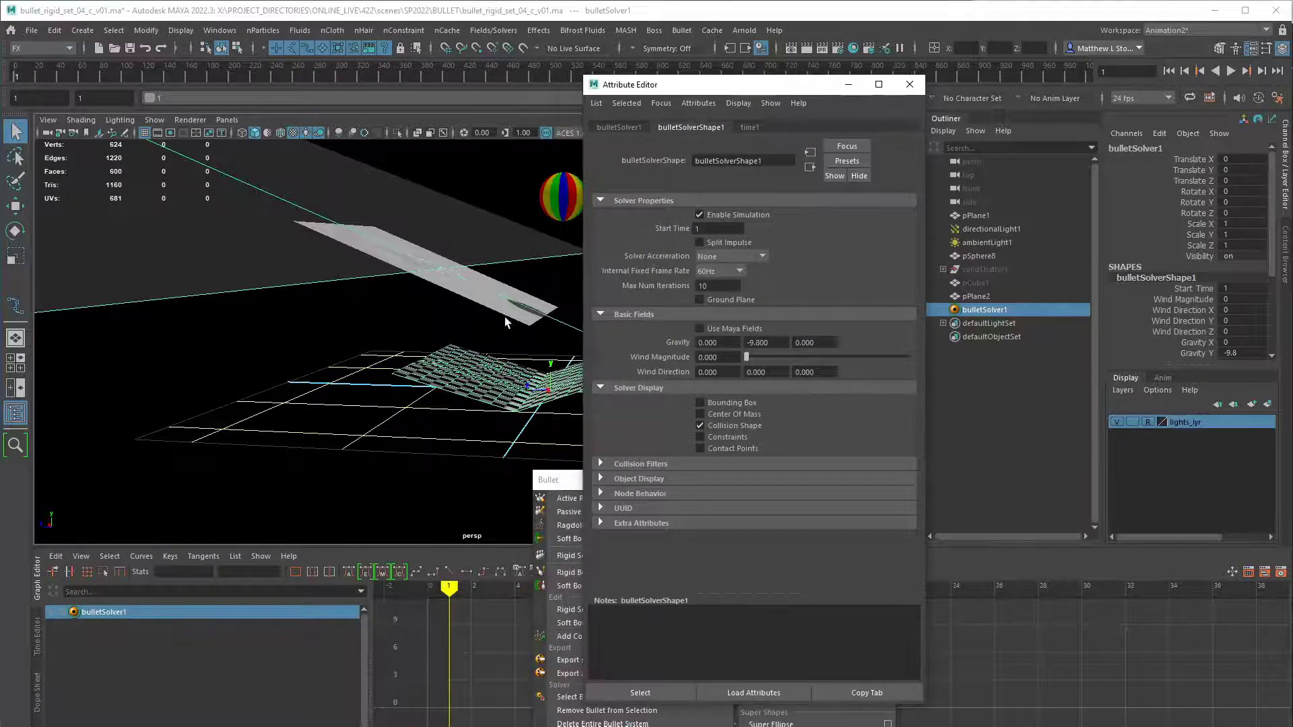
pyautogui.keyDown('alt'); pyautogui.moveTo(505, 319); pyautogui.dragTo(481, 334); pyautogui.keyUp('alt')
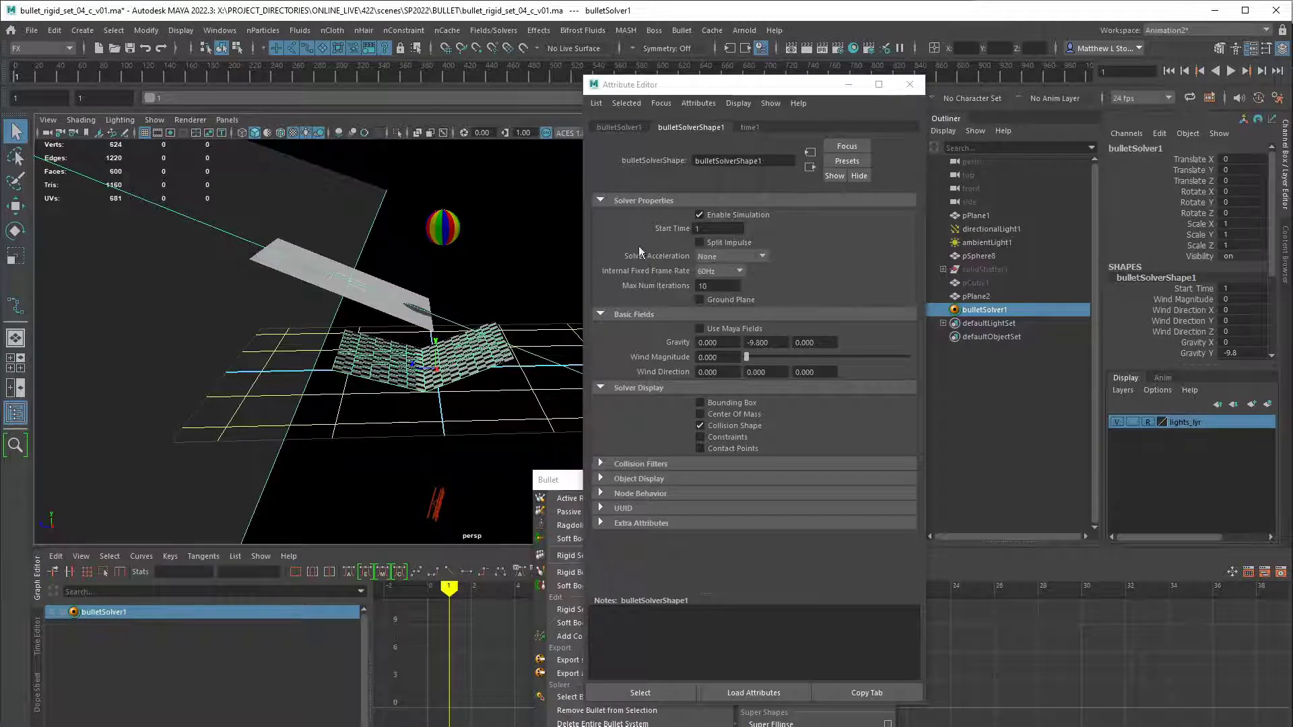
# - Turn the beach ball pSphere8 into a Rigid Set and play the simulation with the Bullet window clear of the ball
pyautogui.click(447, 227)
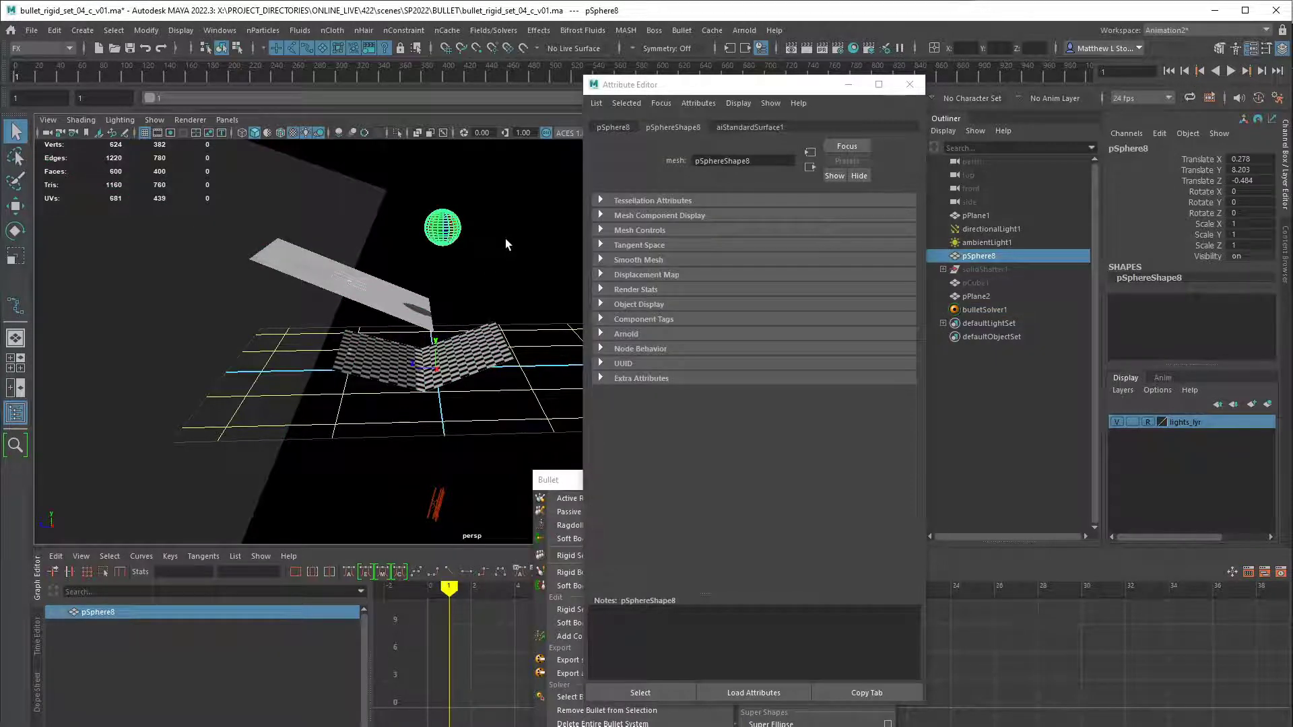
pyautogui.click(909, 85)
pyautogui.moveTo(628, 487); pyautogui.dragTo(679, 283)
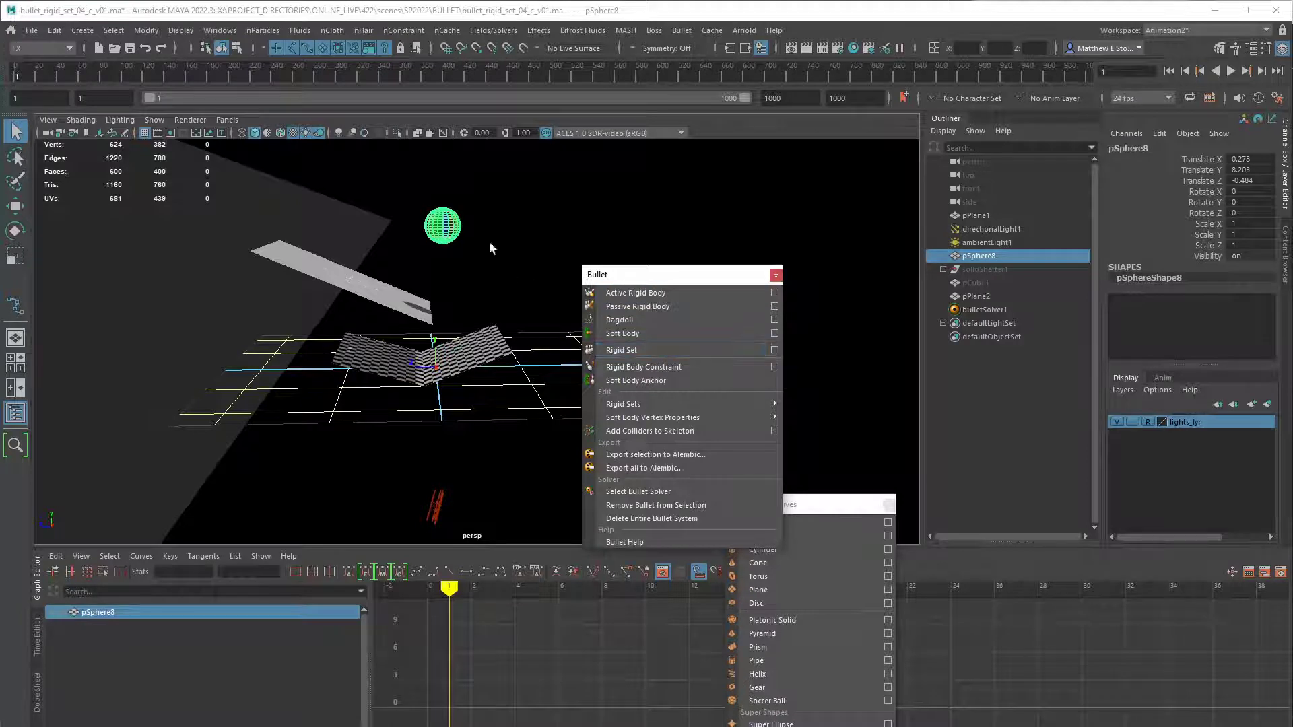
pyautogui.click(664, 349)
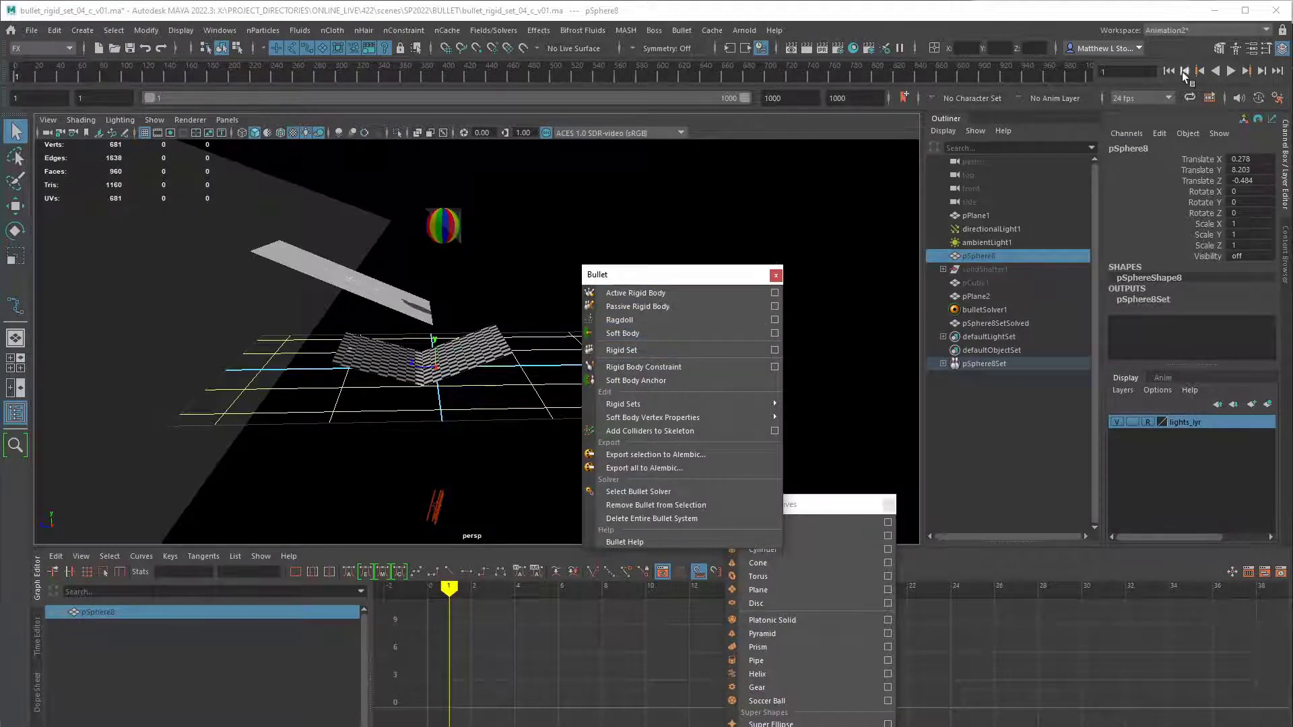
pyautogui.click(1230, 71)
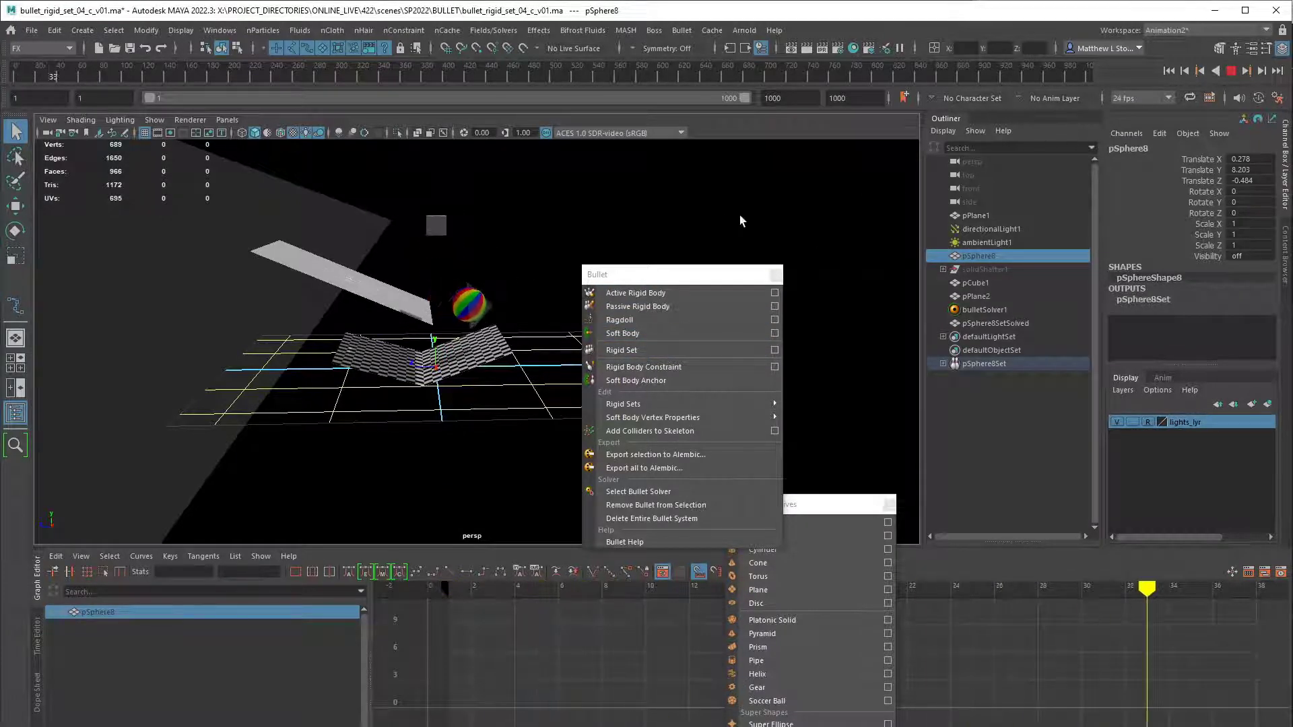
pyautogui.moveTo(741, 275); pyautogui.dragTo(830, 174)
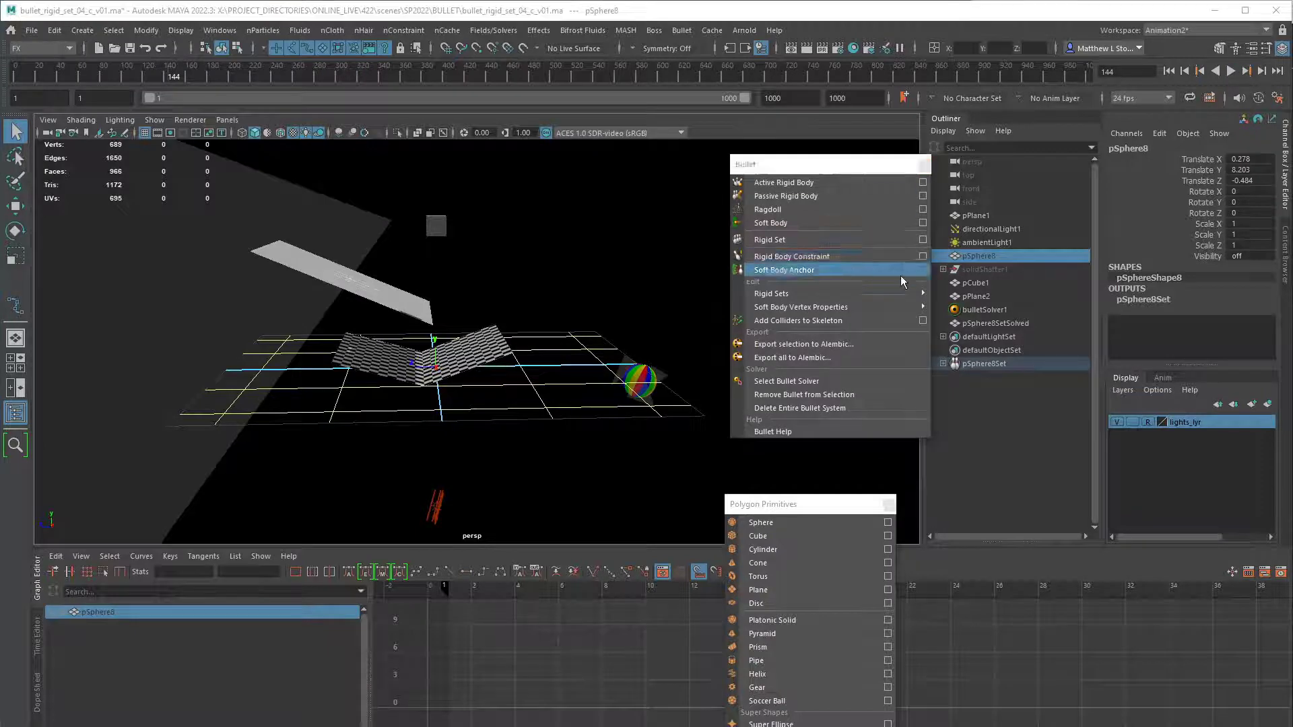
# - Set the Collision Shape Type of pSphere8SetInitialState to sphere through the Bullet solver's attributes
pyautogui.hotkey('ctrl', 'a')
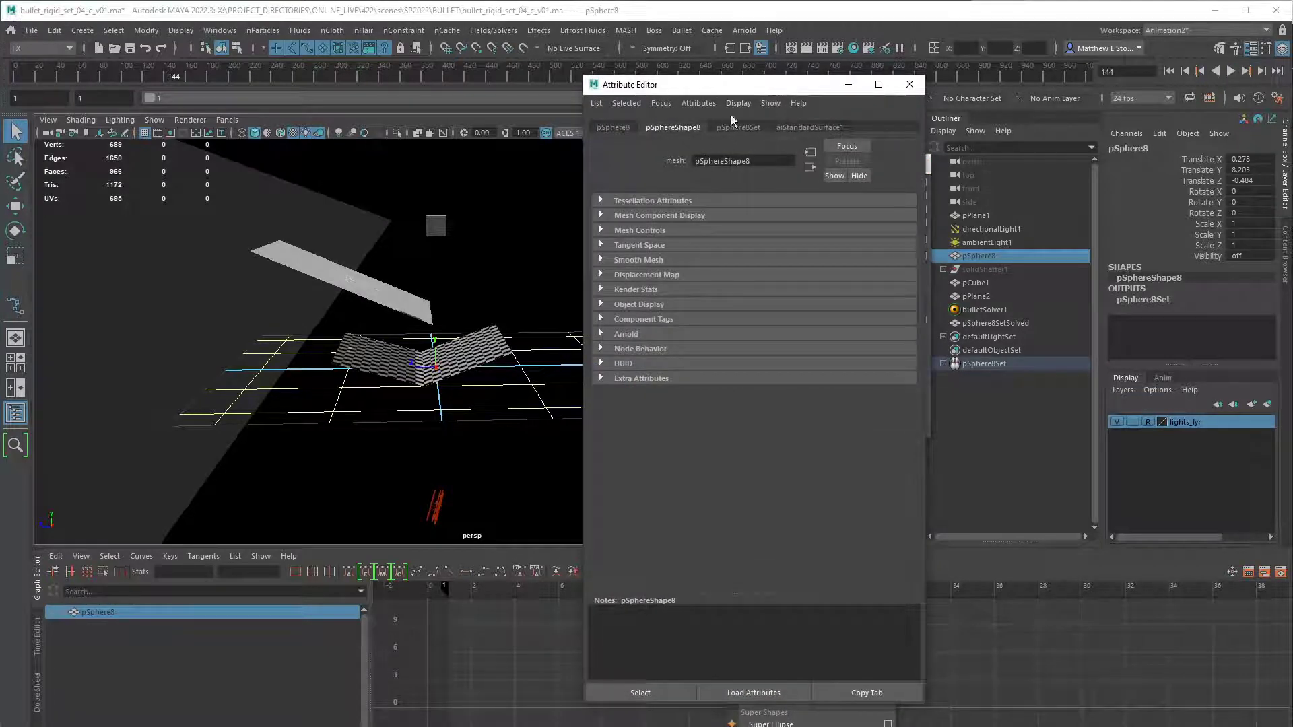
pyautogui.moveTo(739, 89); pyautogui.dragTo(768, 66)
pyautogui.click(971, 311)
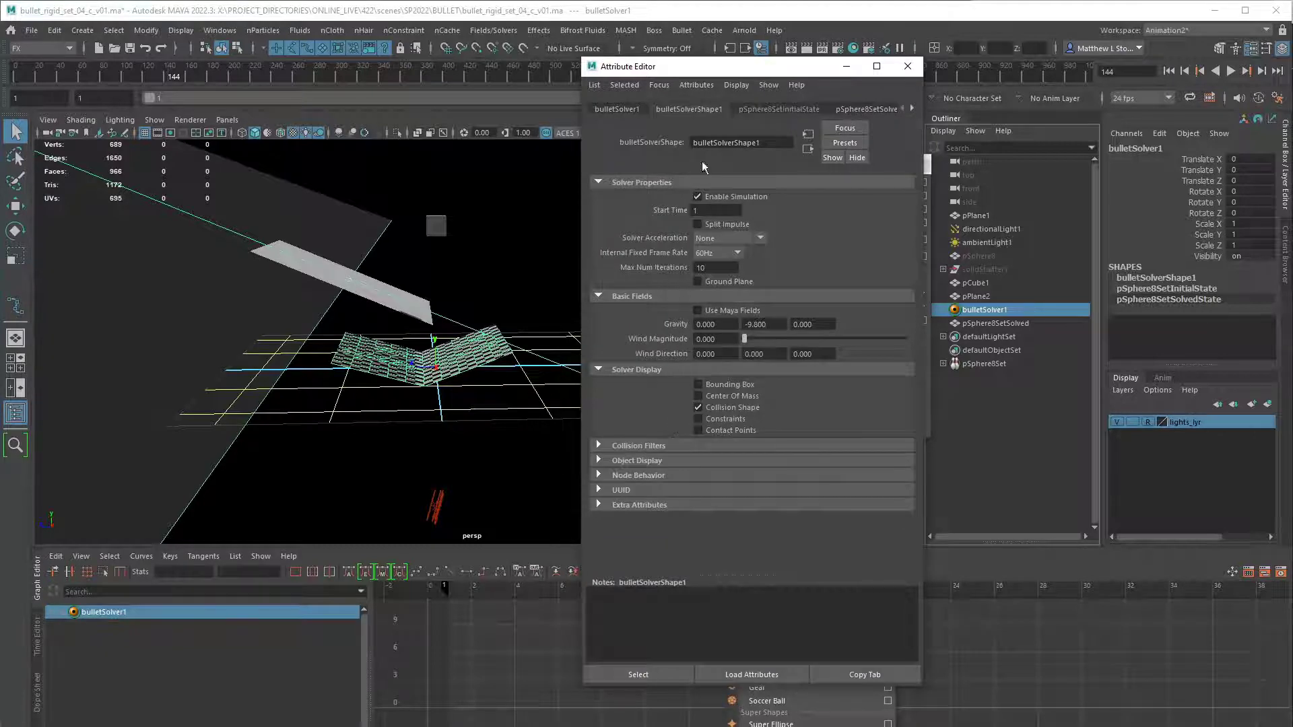
pyautogui.click(782, 110)
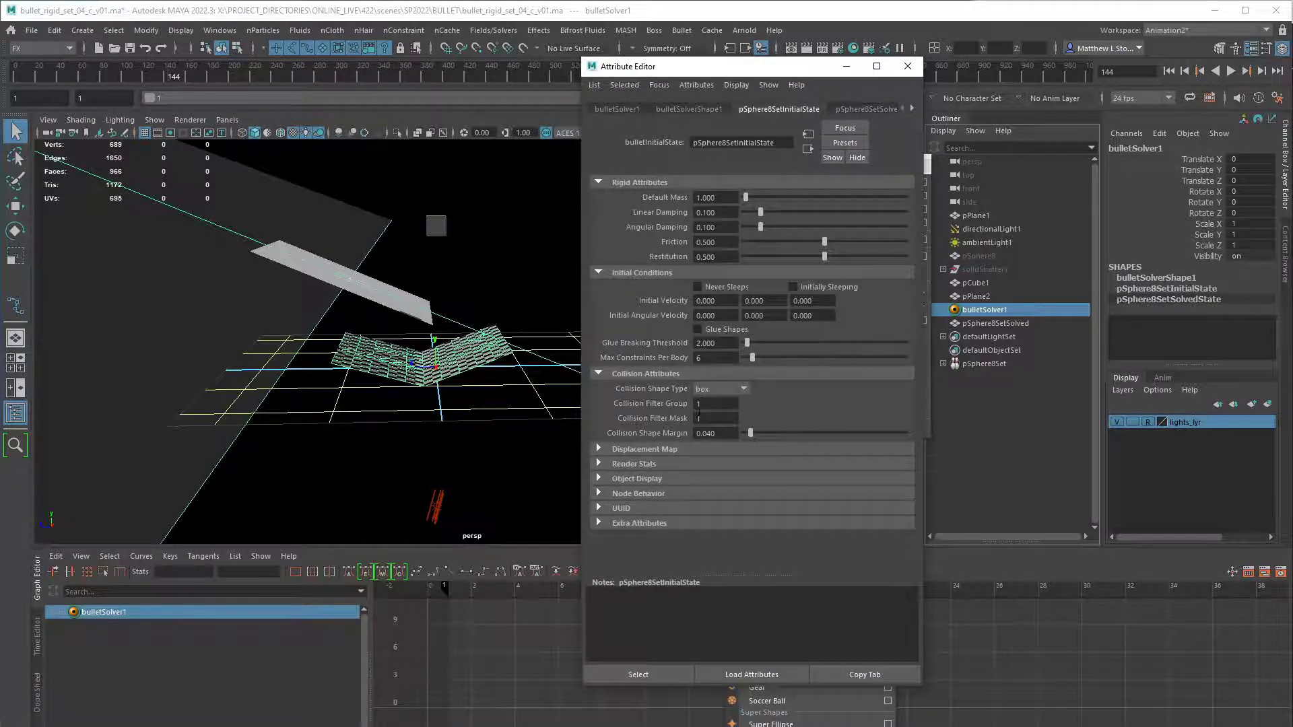
pyautogui.click(721, 389)
pyautogui.click(711, 413)
# - Move the Attribute Editor and Bullet windows below the viewport, and replay the simulation from the first frame
pyautogui.moveTo(810, 70); pyautogui.dragTo(1011, 520)
pyautogui.moveTo(876, 165); pyautogui.dragTo(648, 535)
pyautogui.click(1169, 74)
pyautogui.hotkey('alt', 'v')
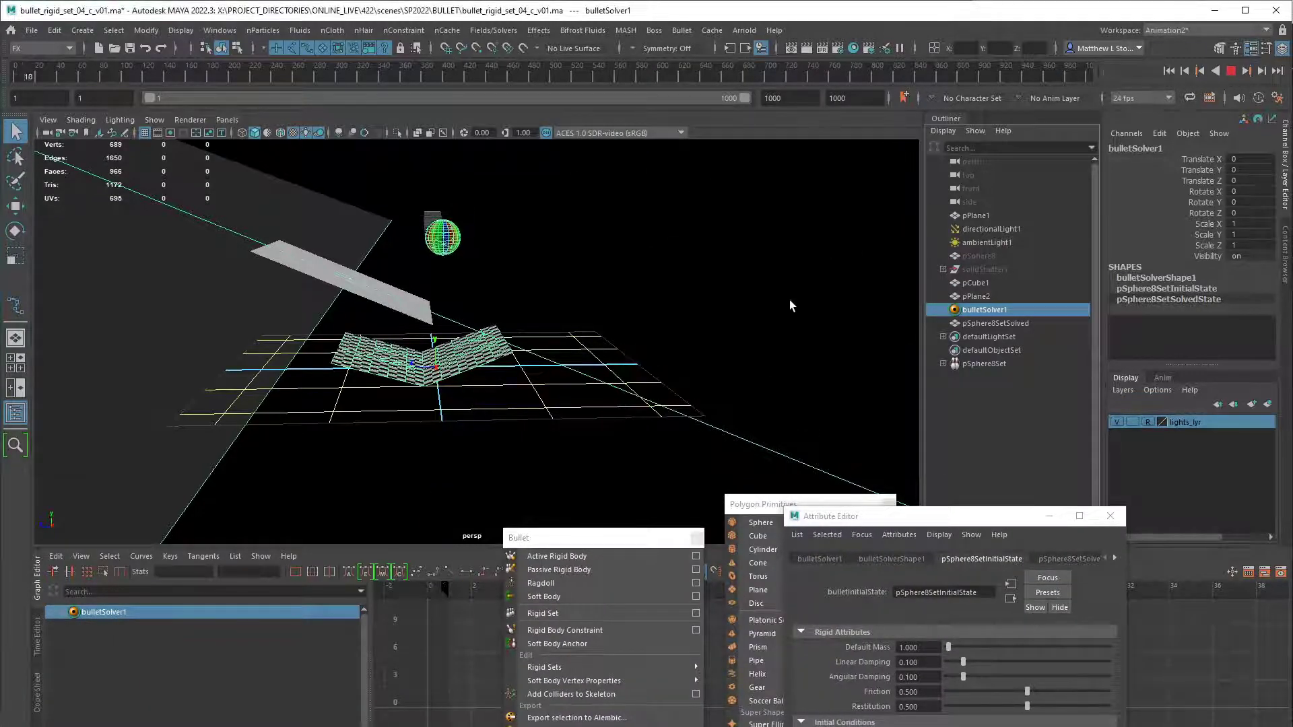
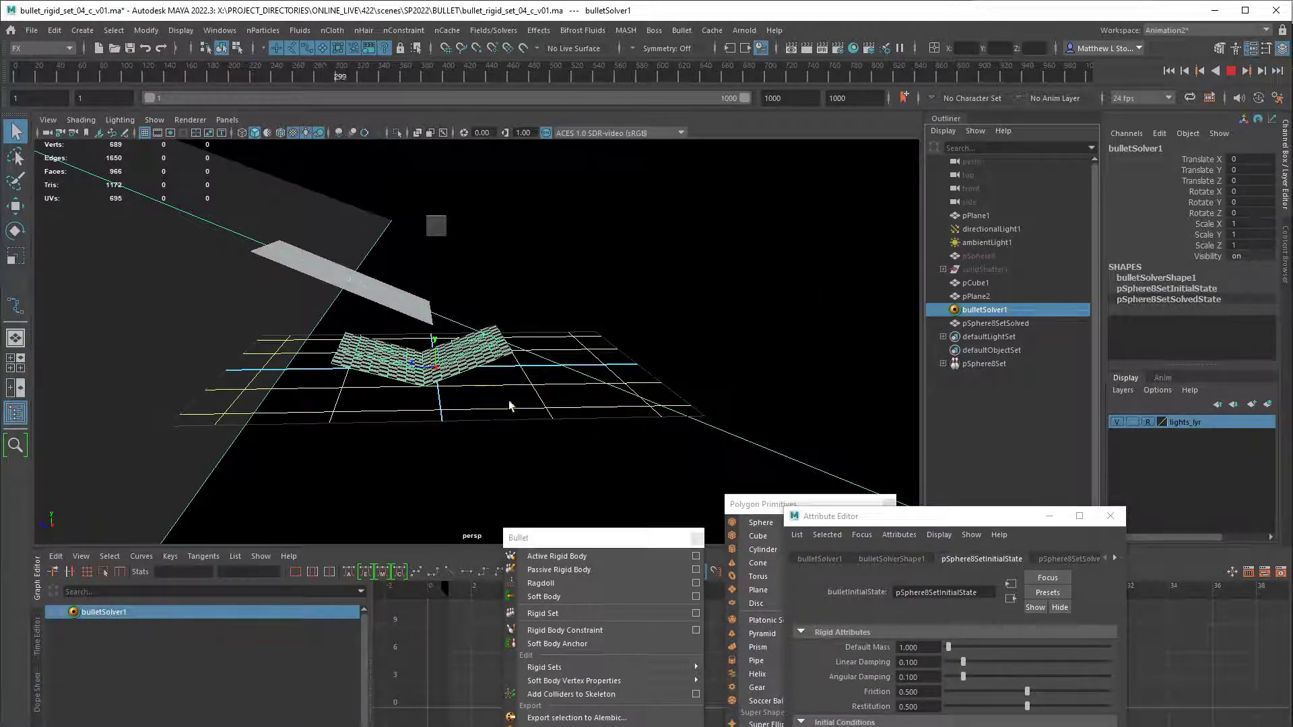
# - Watch the running simulation from several angles, stop playback and return to the first frame
pyautogui.keyDown('alt'); pyautogui.moveTo(544, 351); pyautogui.dragTo(358, 275); pyautogui.keyUp('alt')
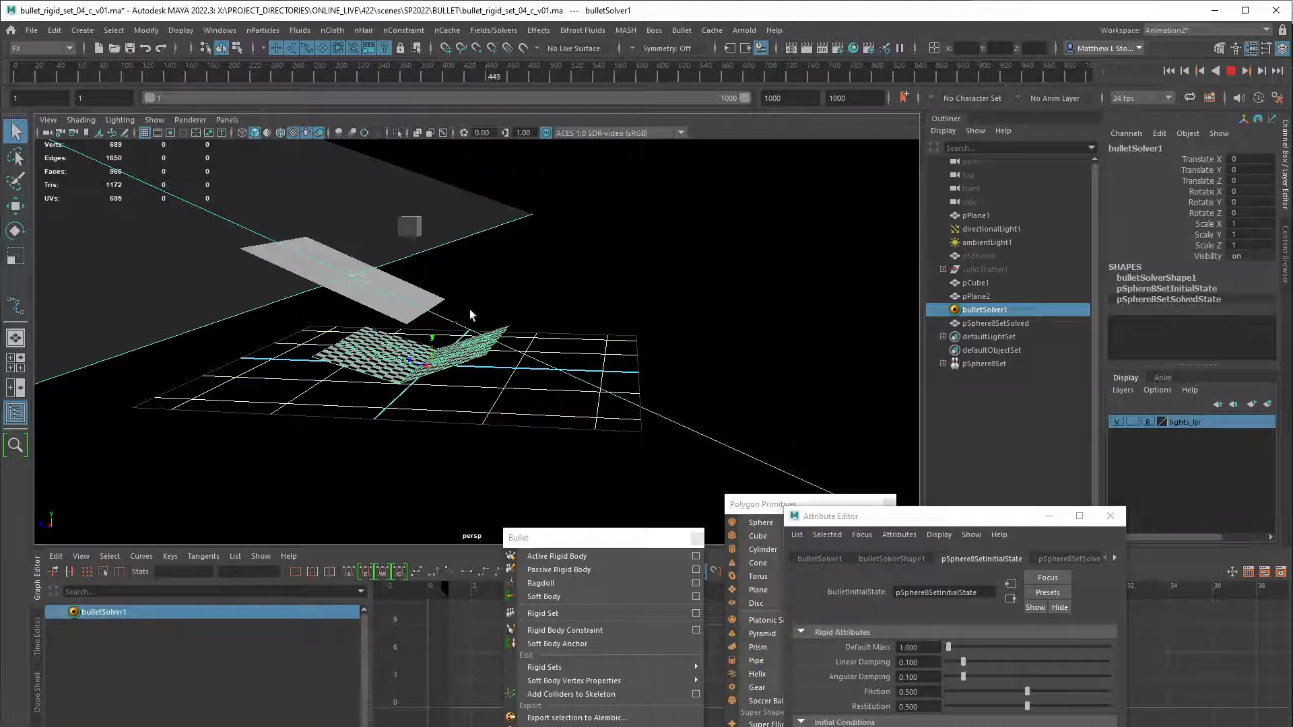
pyautogui.keyDown('alt'); pyautogui.moveTo(717, 402); pyautogui.dragTo(736, 261); pyautogui.keyUp('alt')
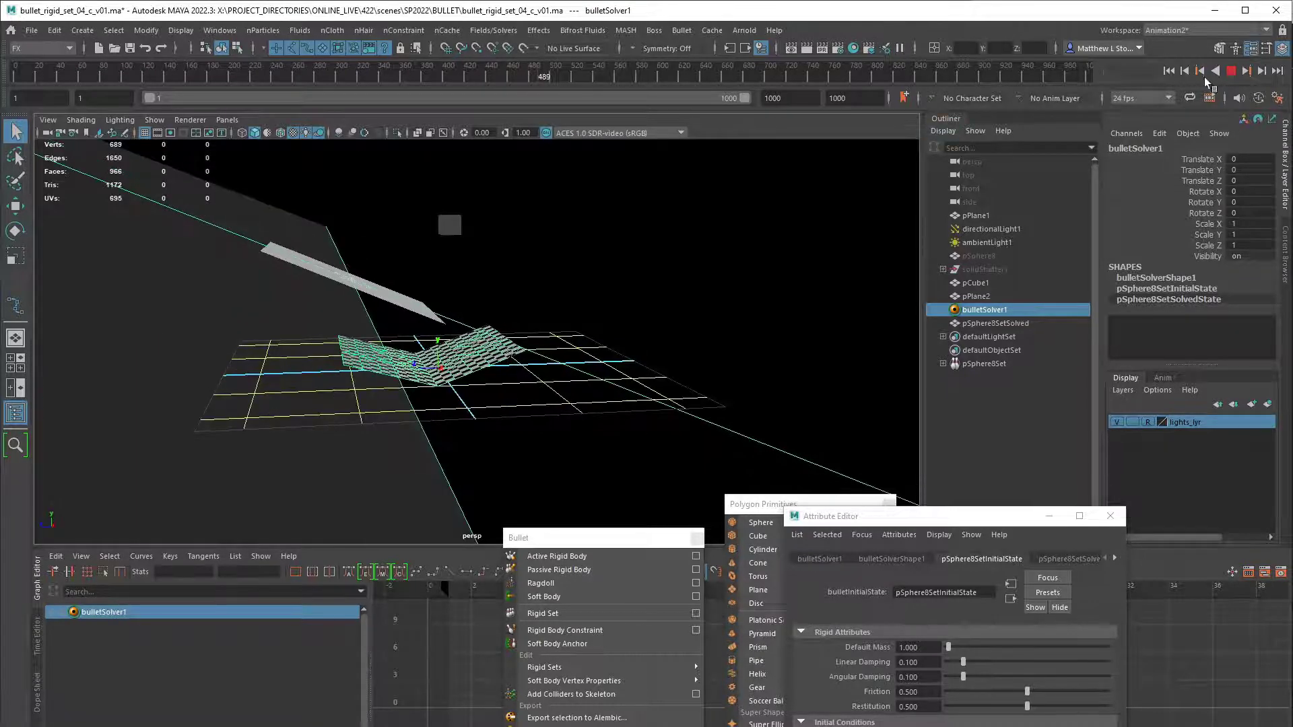
pyautogui.click(1232, 73)
pyautogui.click(1170, 70)
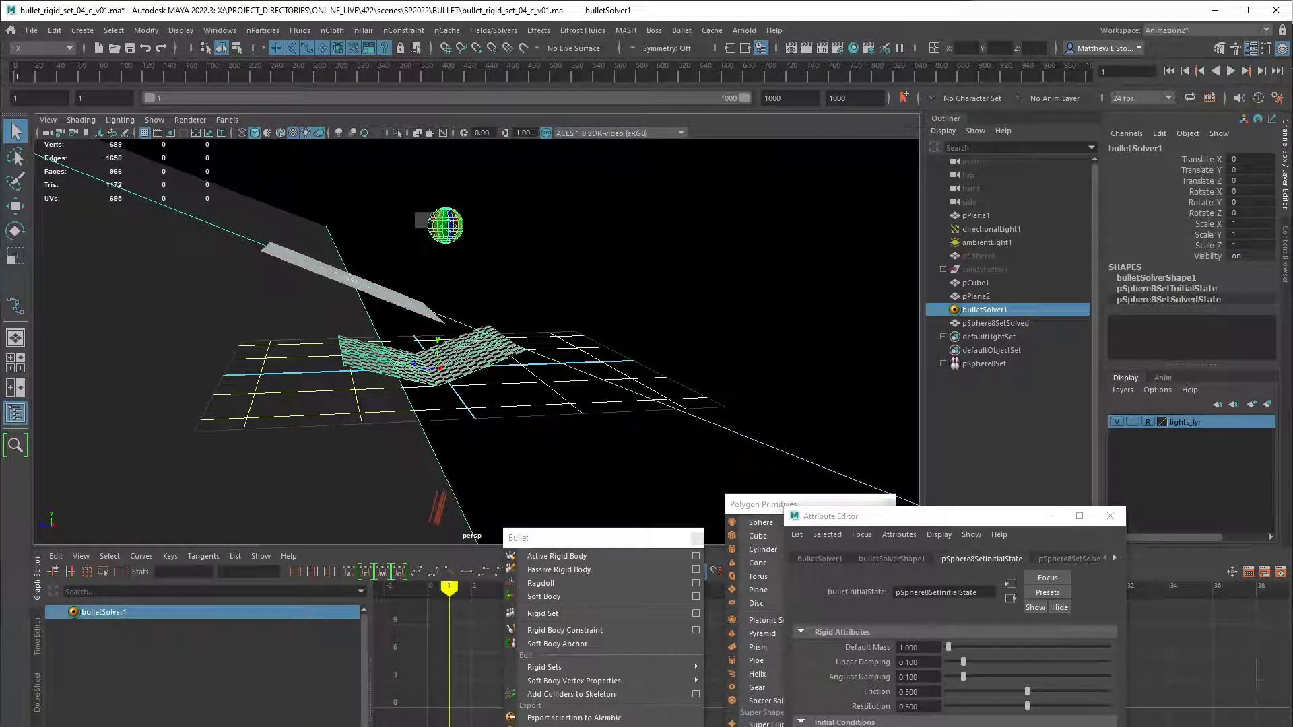
# - Remove Bullet from the tilted plane pPlane2 and move the plane along Z to about 8.84
pyautogui.keyDown('alt'); pyautogui.moveTo(568, 296); pyautogui.dragTo(533, 289); pyautogui.keyUp('alt')
pyautogui.click(416, 307)
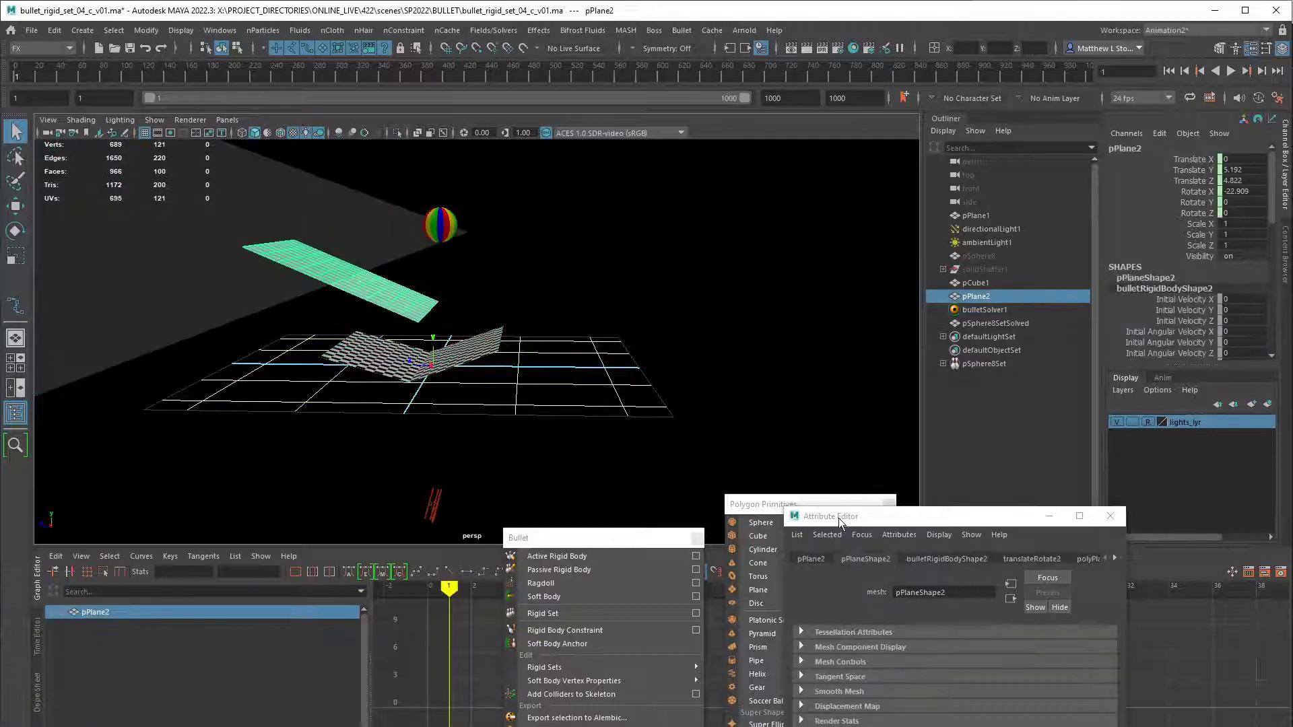
pyautogui.moveTo(652, 528); pyautogui.dragTo(682, 234)
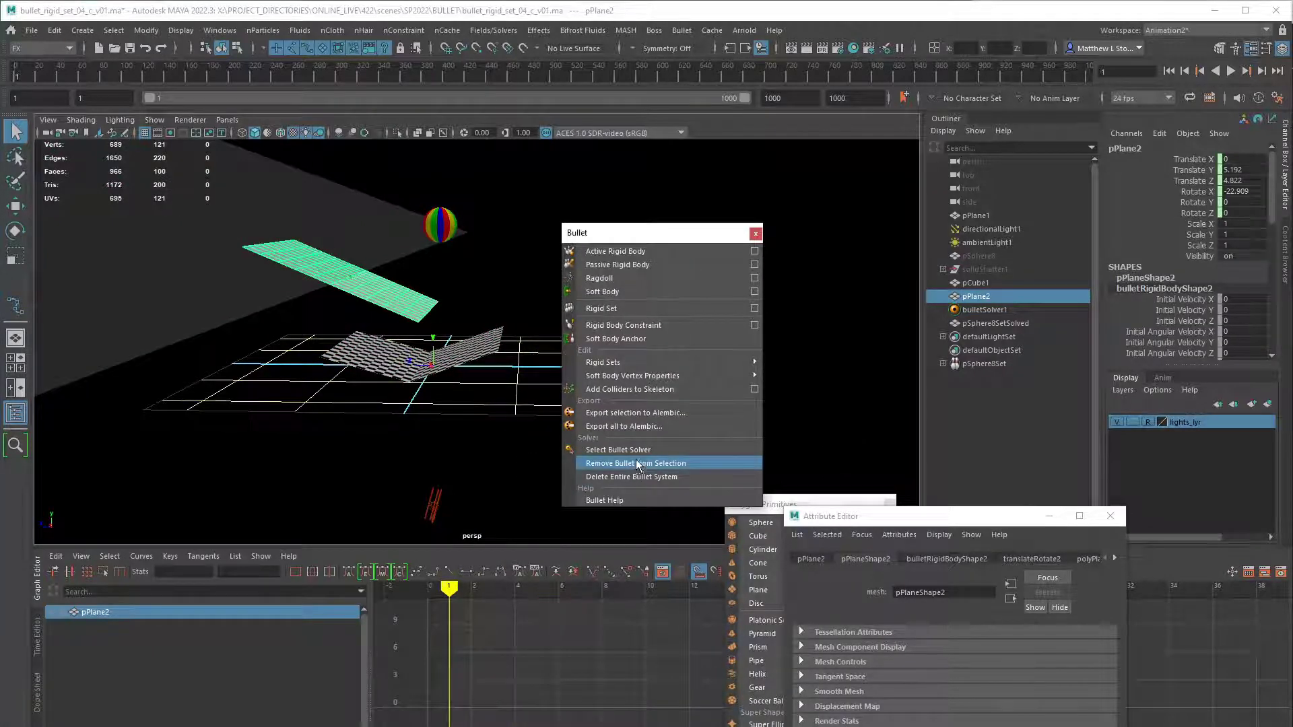
pyautogui.click(633, 463)
pyautogui.press('w')
pyautogui.moveTo(292, 288); pyautogui.dragTo(313, 299)
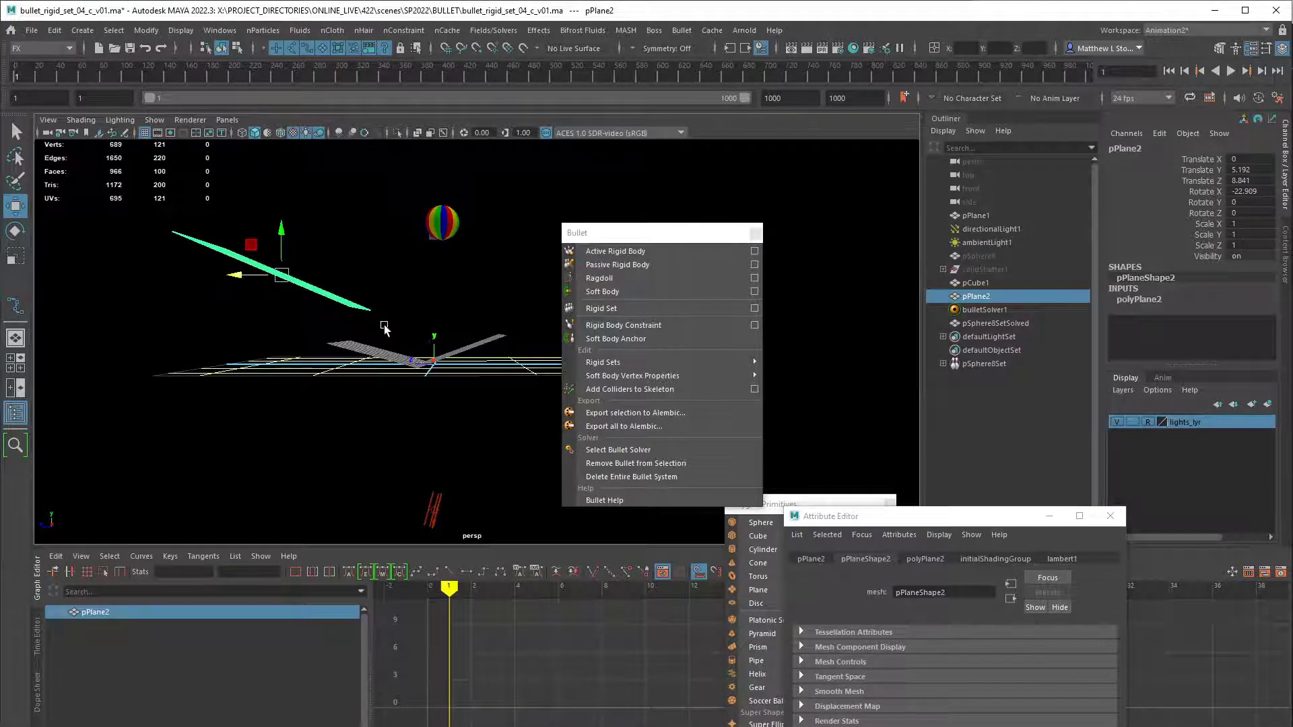
# - Make pPlane2 a passive rigid body with Collider Shape Type Plane and Body Type Static Body
pyautogui.keyDown('alt'); pyautogui.moveTo(435, 335); pyautogui.dragTo(437, 354); pyautogui.keyUp('alt')
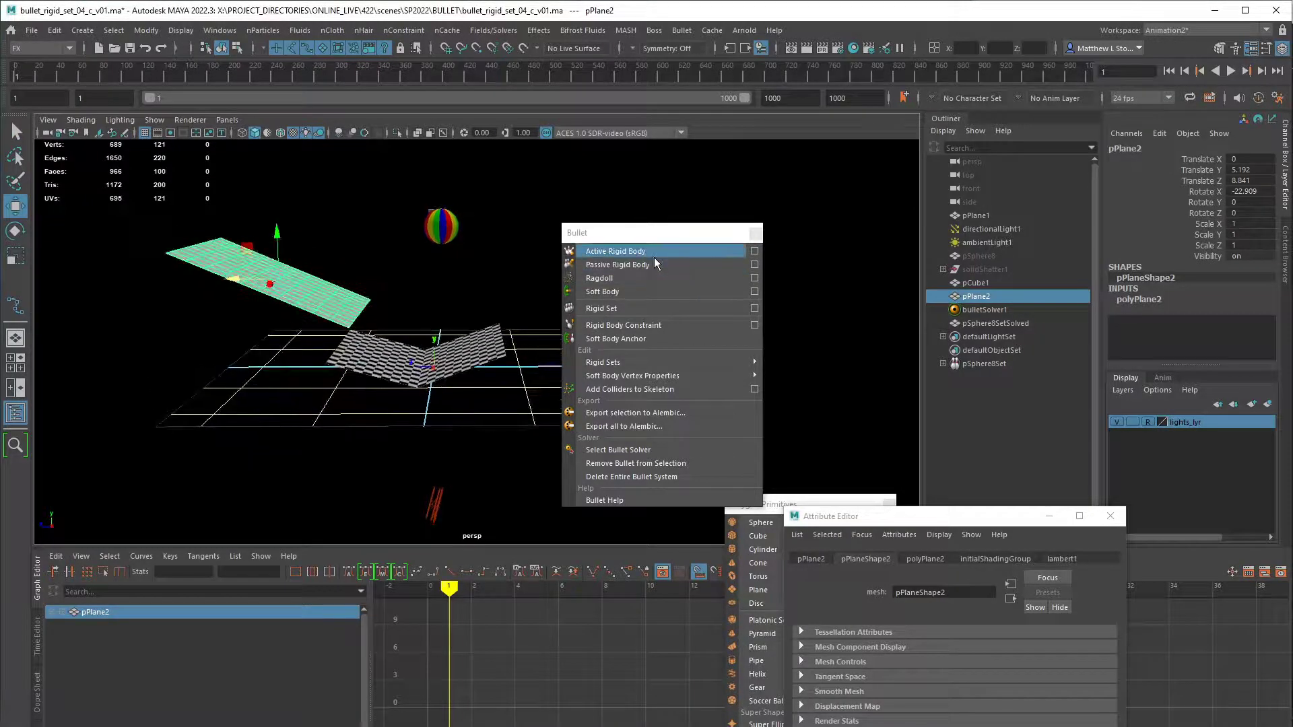
pyautogui.click(754, 264)
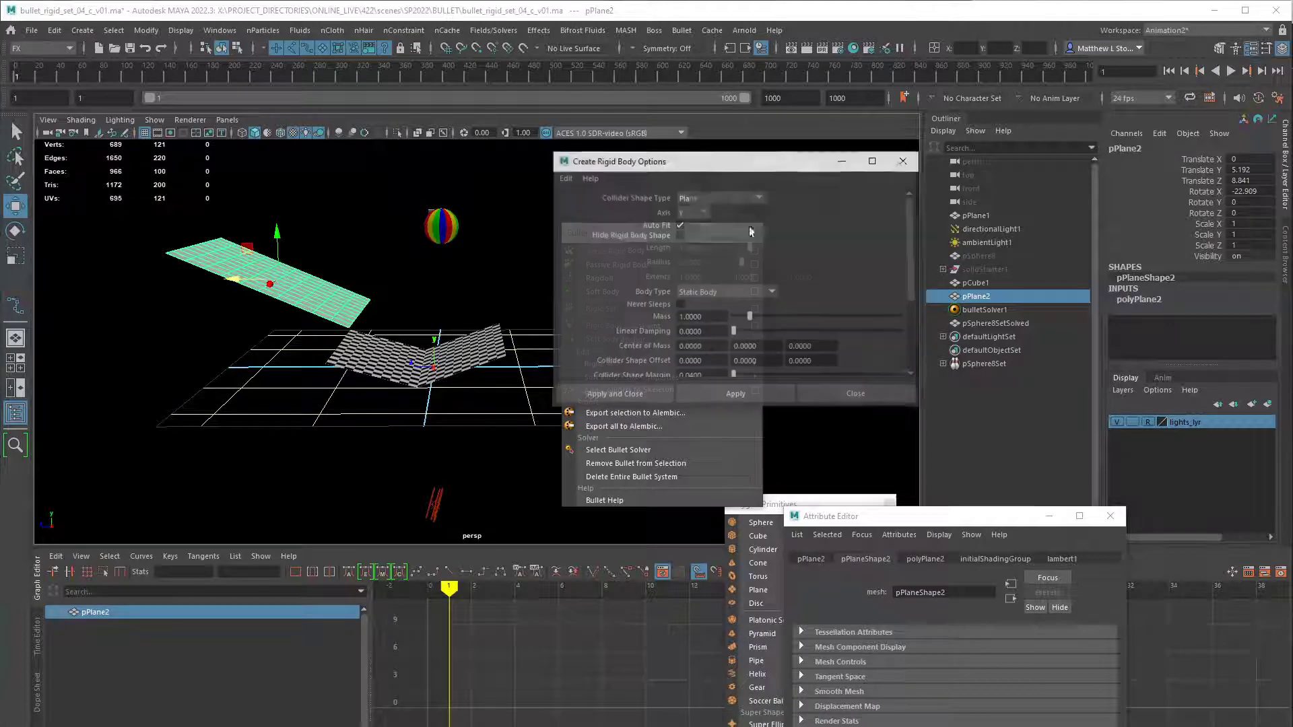
pyautogui.click(705, 201)
pyautogui.click(744, 265)
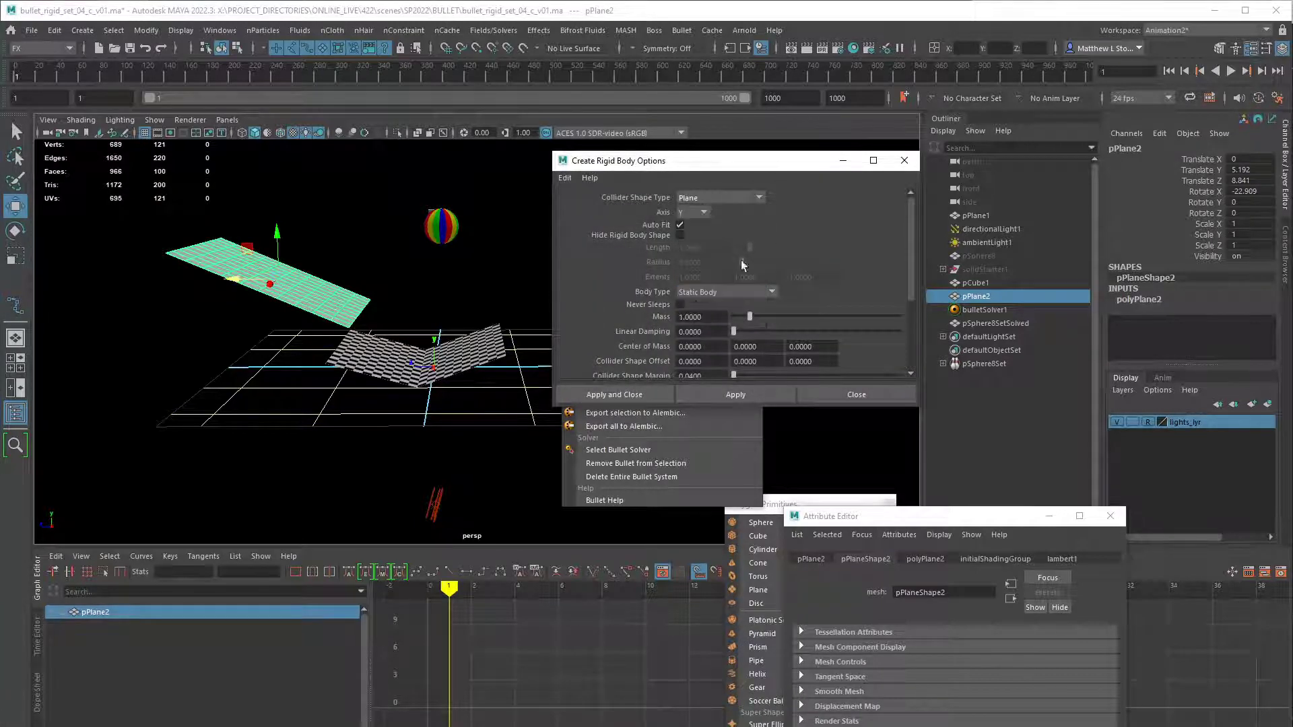
pyautogui.click(712, 291)
pyautogui.click(726, 192)
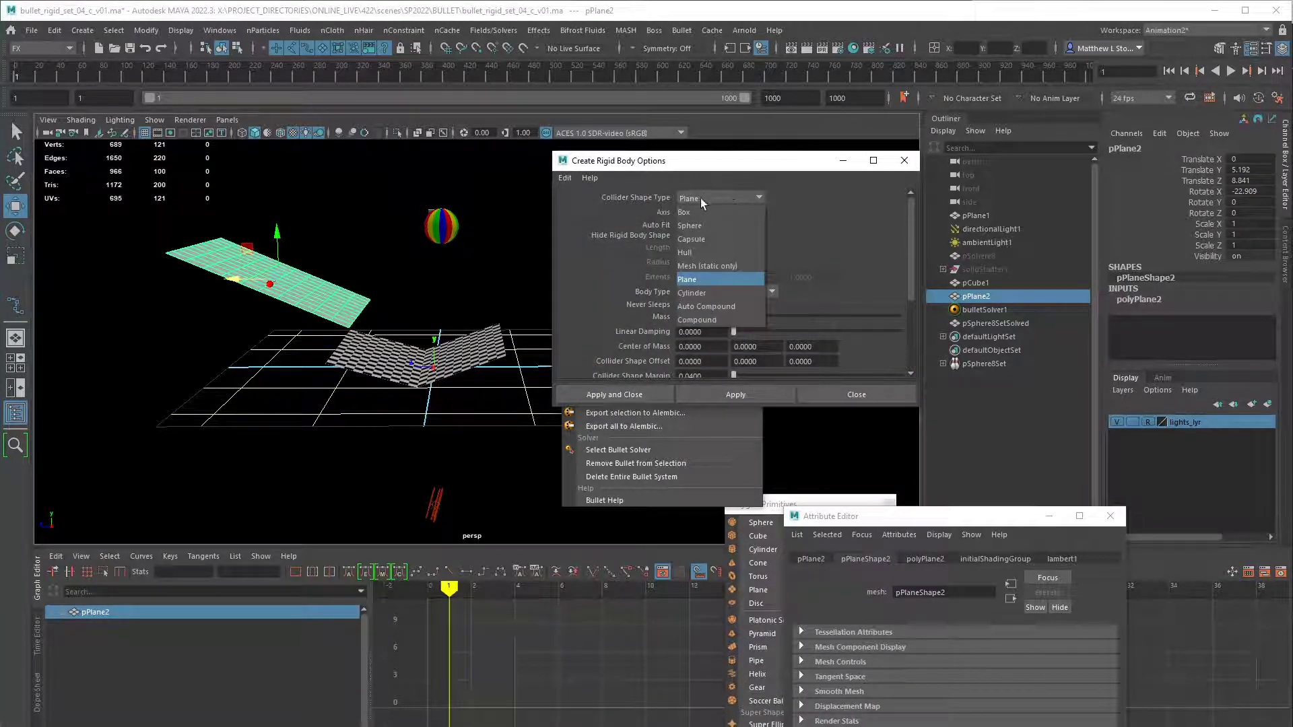
pyautogui.click(701, 198)
pyautogui.click(766, 393)
pyautogui.click(828, 395)
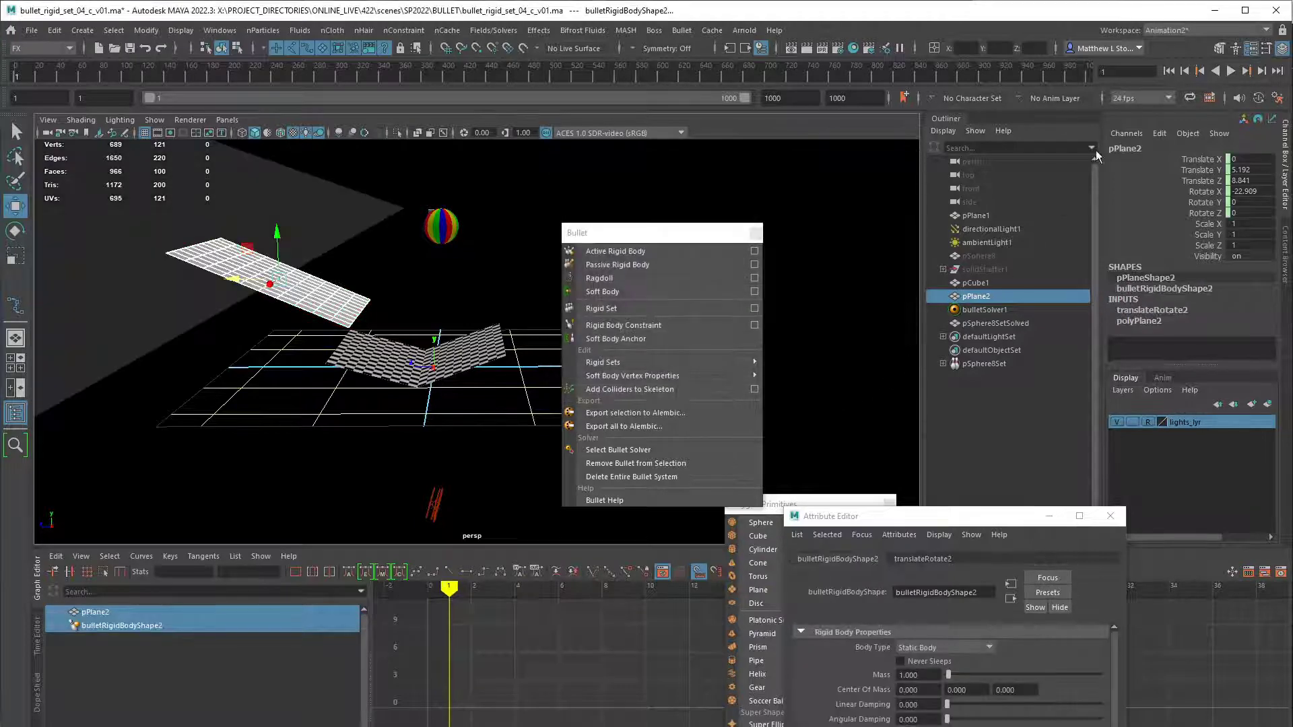
# - Select bulletSolver1 and inspect its attributes and the collision shapes around the relocated tilted plane
pyautogui.keyDown('alt'); pyautogui.moveTo(379, 278); pyautogui.dragTo(407, 288); pyautogui.keyUp('alt')
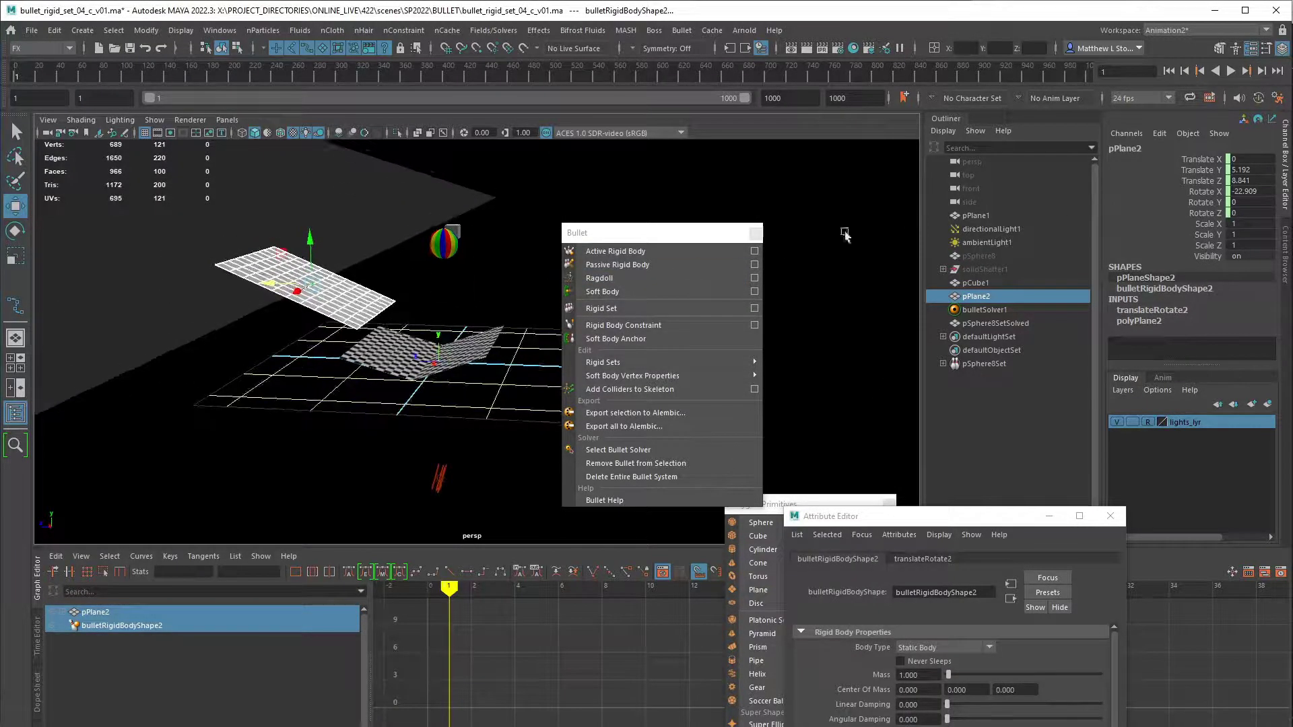
pyautogui.click(983, 311)
pyautogui.moveTo(930, 511); pyautogui.dragTo(792, 170)
pyautogui.keyDown('alt'); pyautogui.moveTo(539, 389); pyautogui.dragTo(474, 377); pyautogui.keyUp('alt')
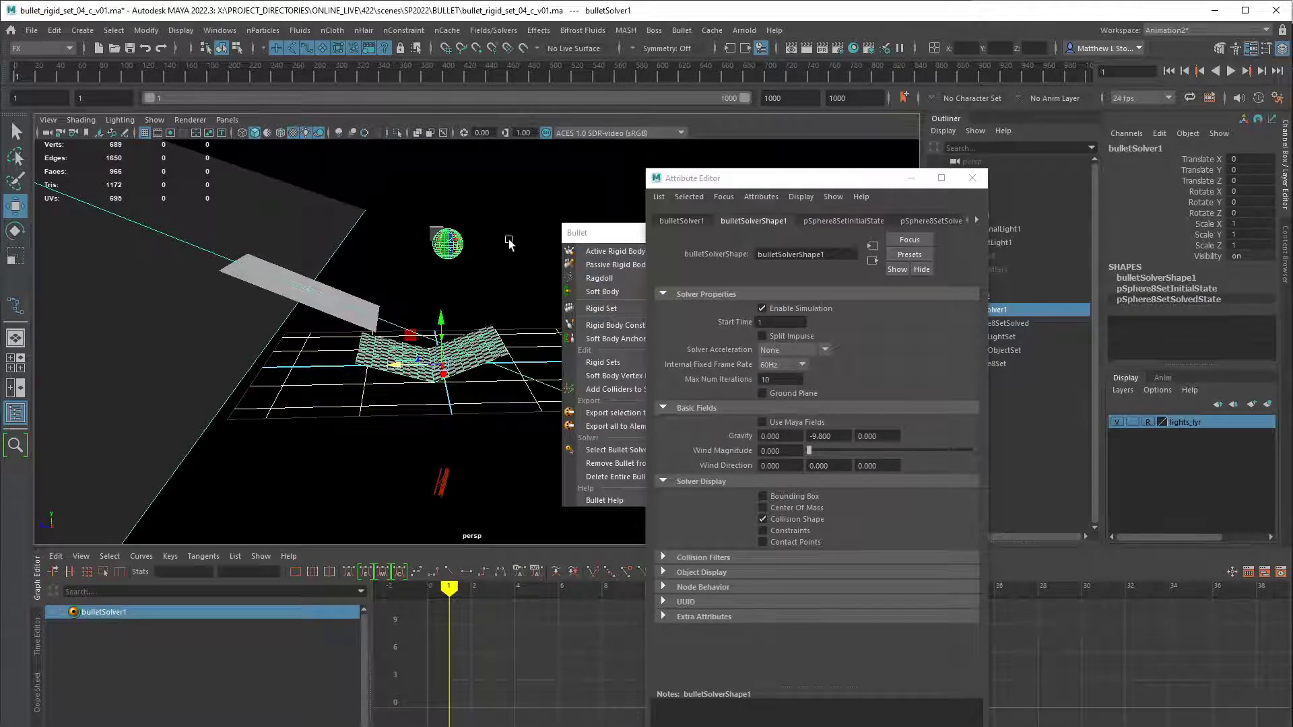
pyautogui.moveTo(761, 178); pyautogui.dragTo(721, 462)
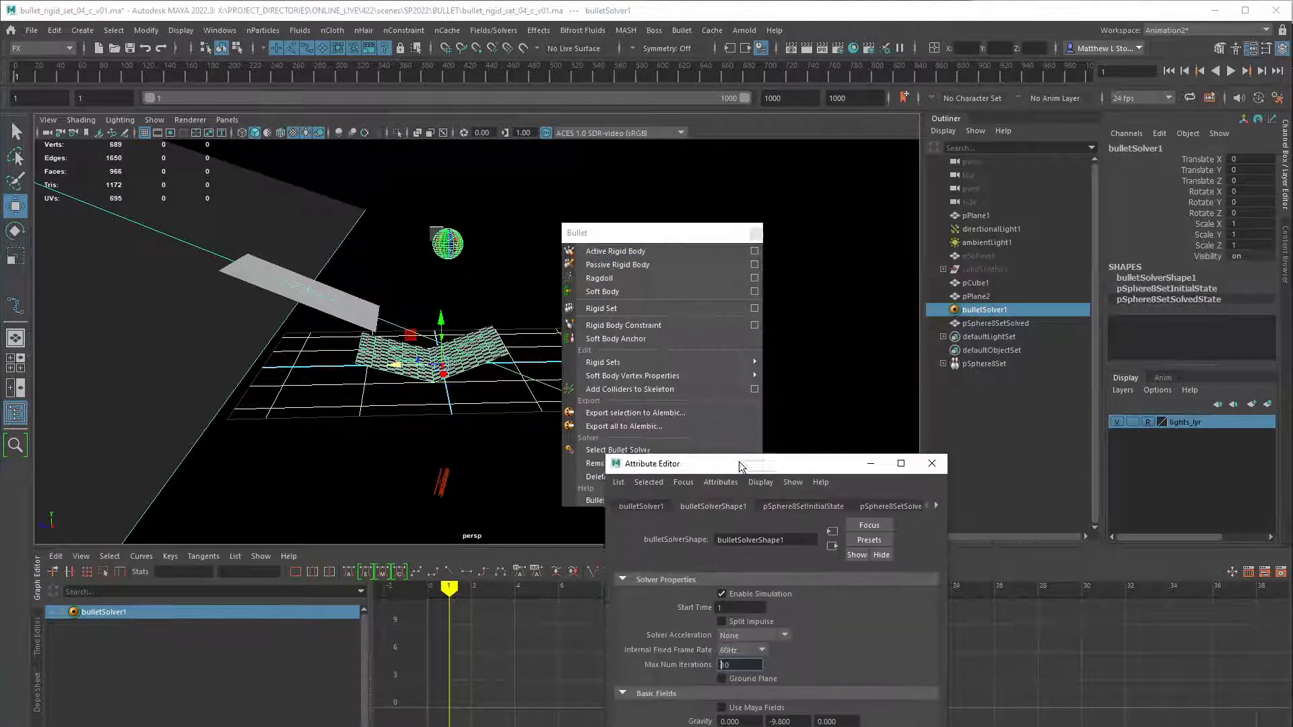
# - Try to remove Bullet from the solved ball mesh pSphere8SetSolved
pyautogui.click(991, 324)
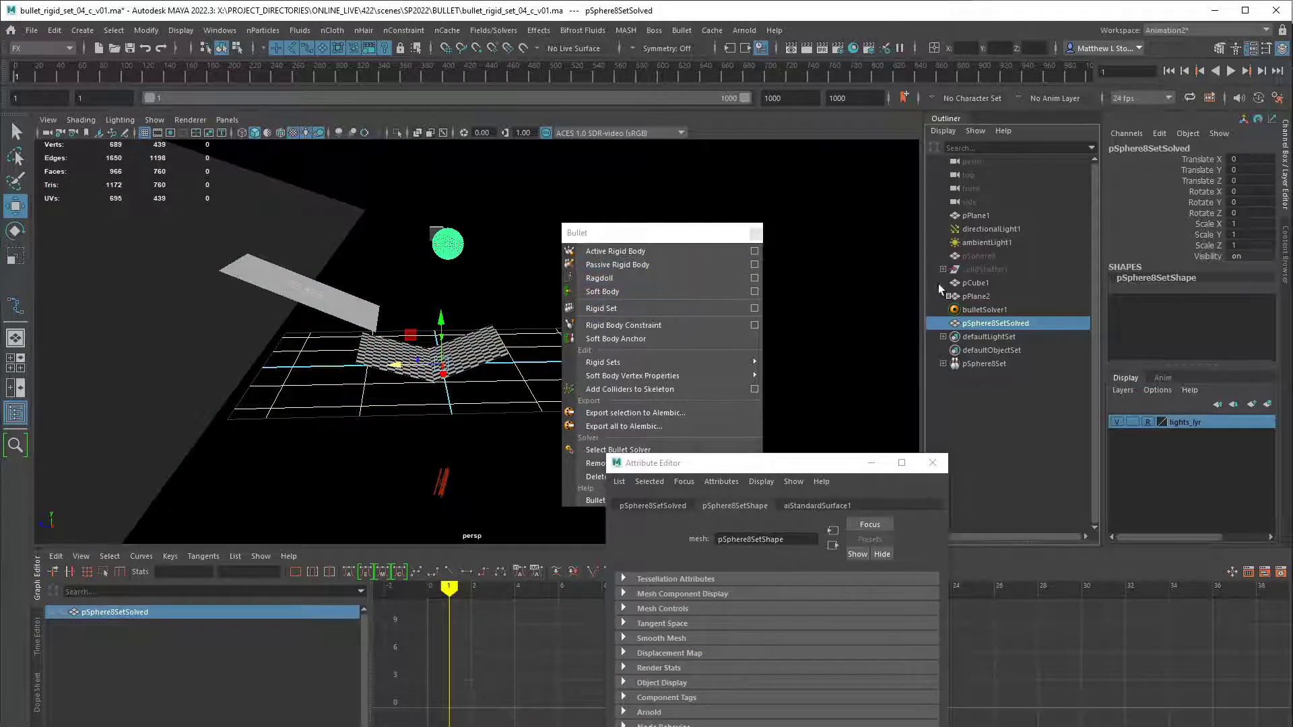
pyautogui.moveTo(793, 458); pyautogui.dragTo(775, 515)
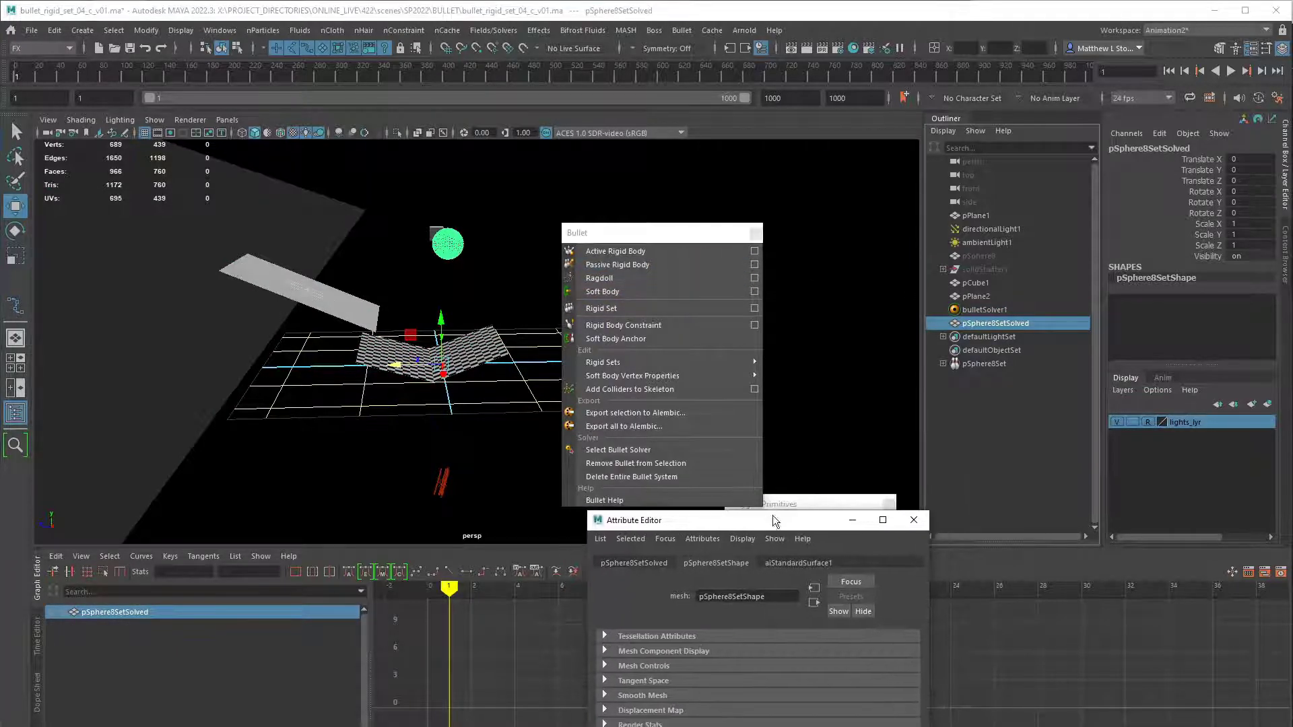
pyautogui.click(657, 464)
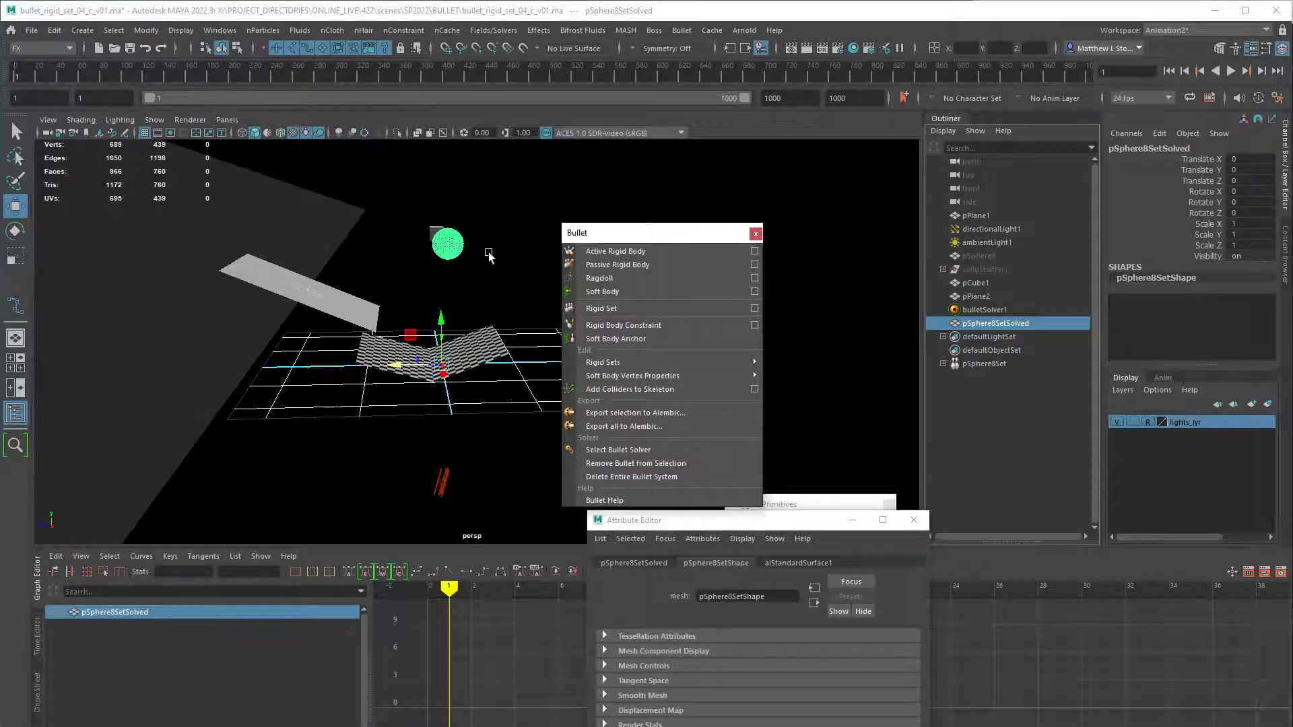
pyautogui.press('q')
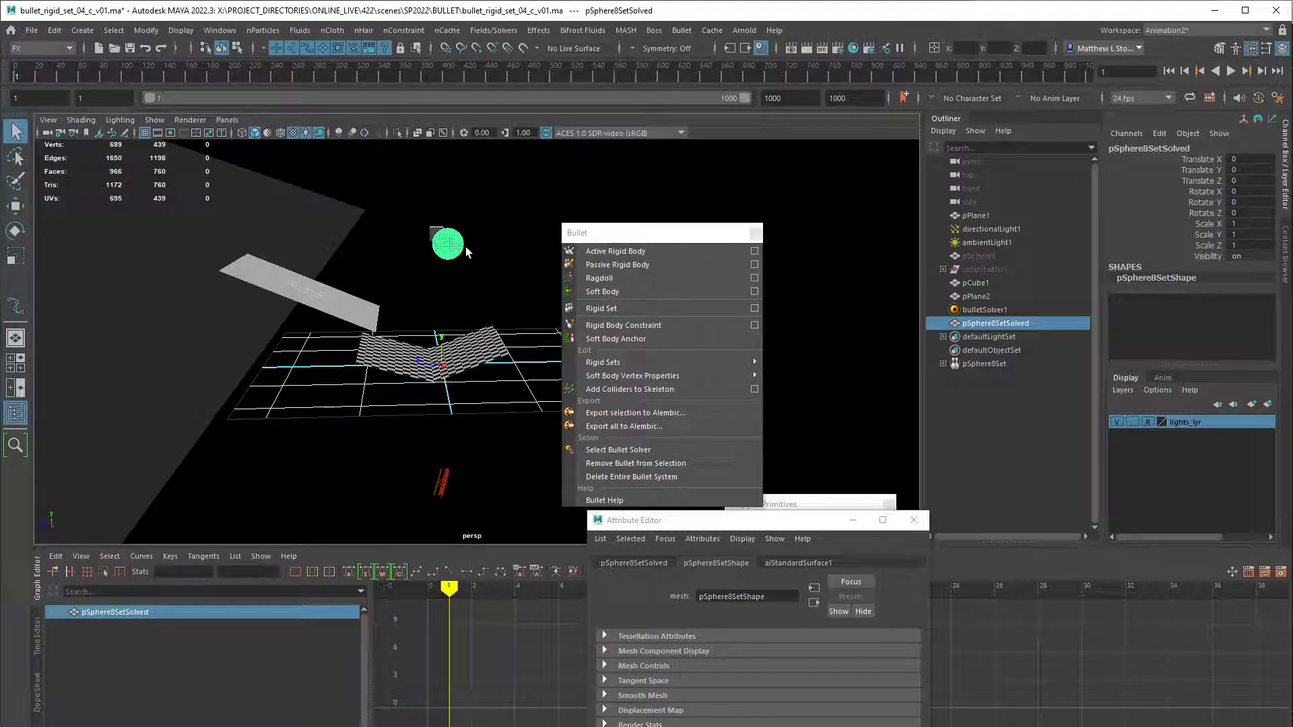
# - Remove Bullet from the hidden original beach ball pSphere8
pyautogui.click(985, 260)
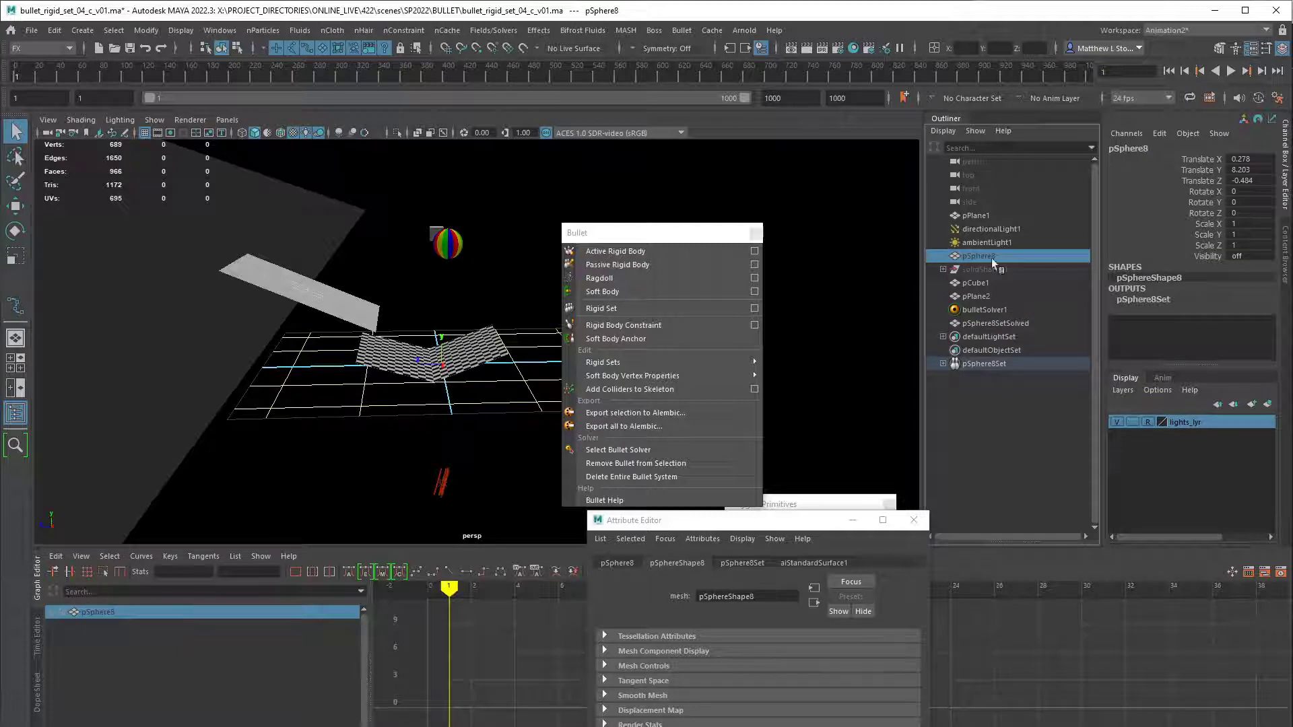
pyautogui.click(632, 463)
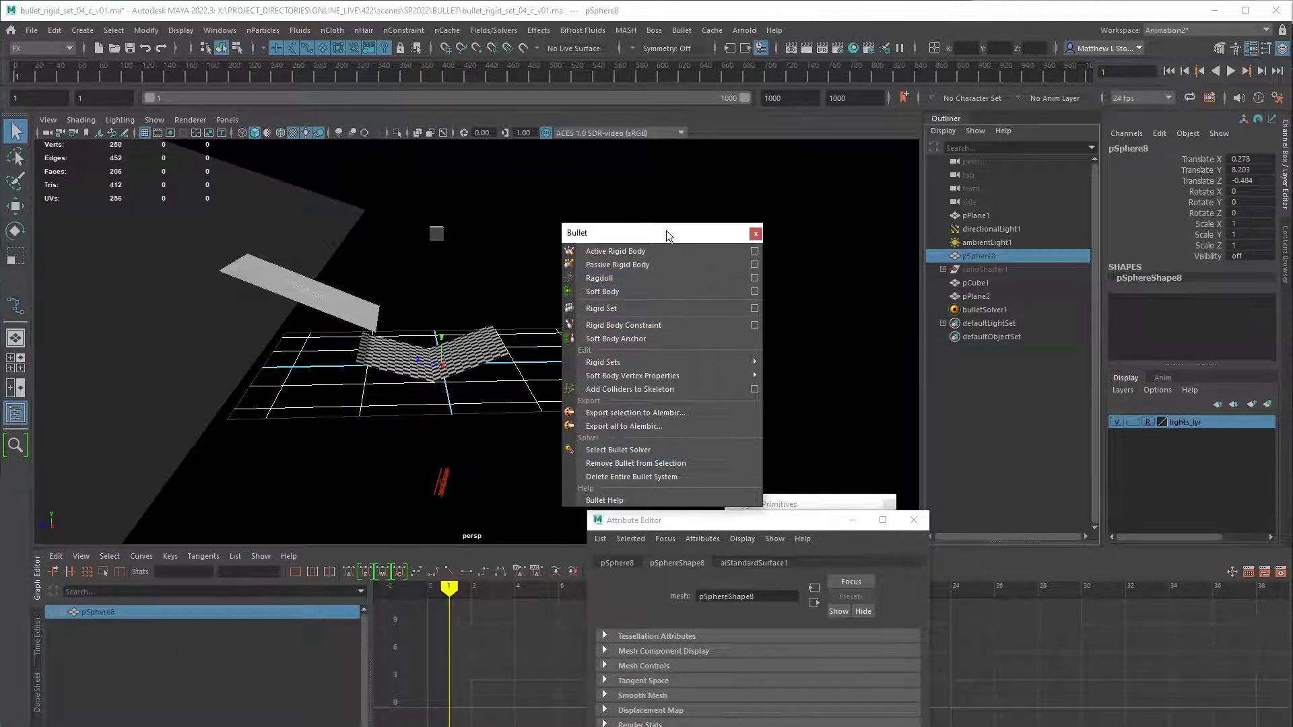
# - Break the Visibility connection of the animated cube pCube1 and set its Visibility to off
pyautogui.click(436, 234)
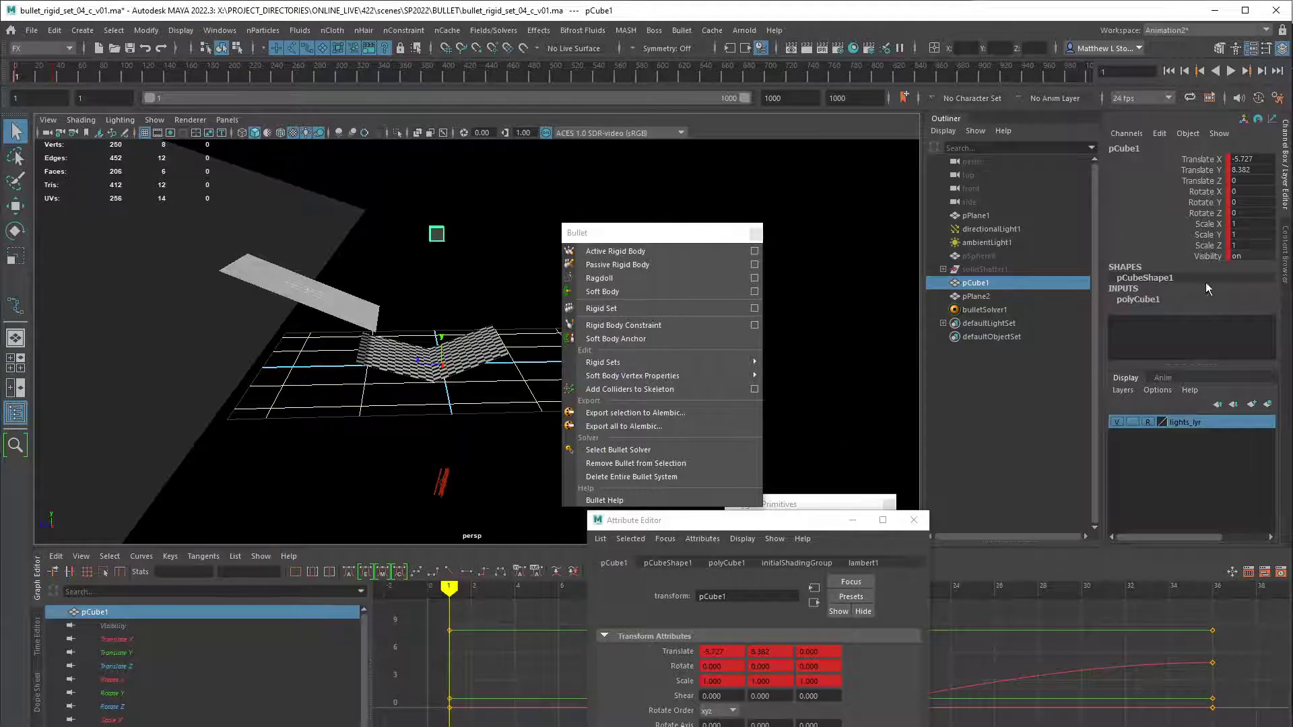
pyautogui.rightClick(1210, 257)
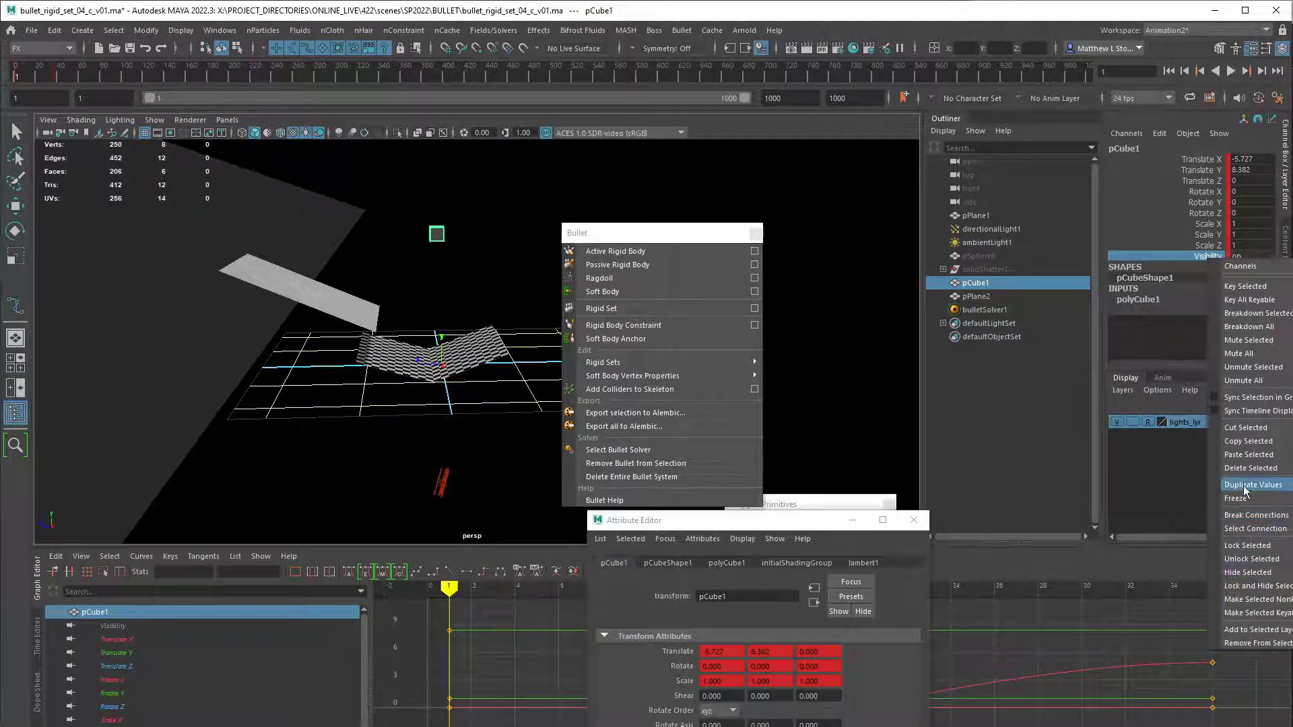
pyautogui.click(1248, 516)
pyautogui.click(1233, 257)
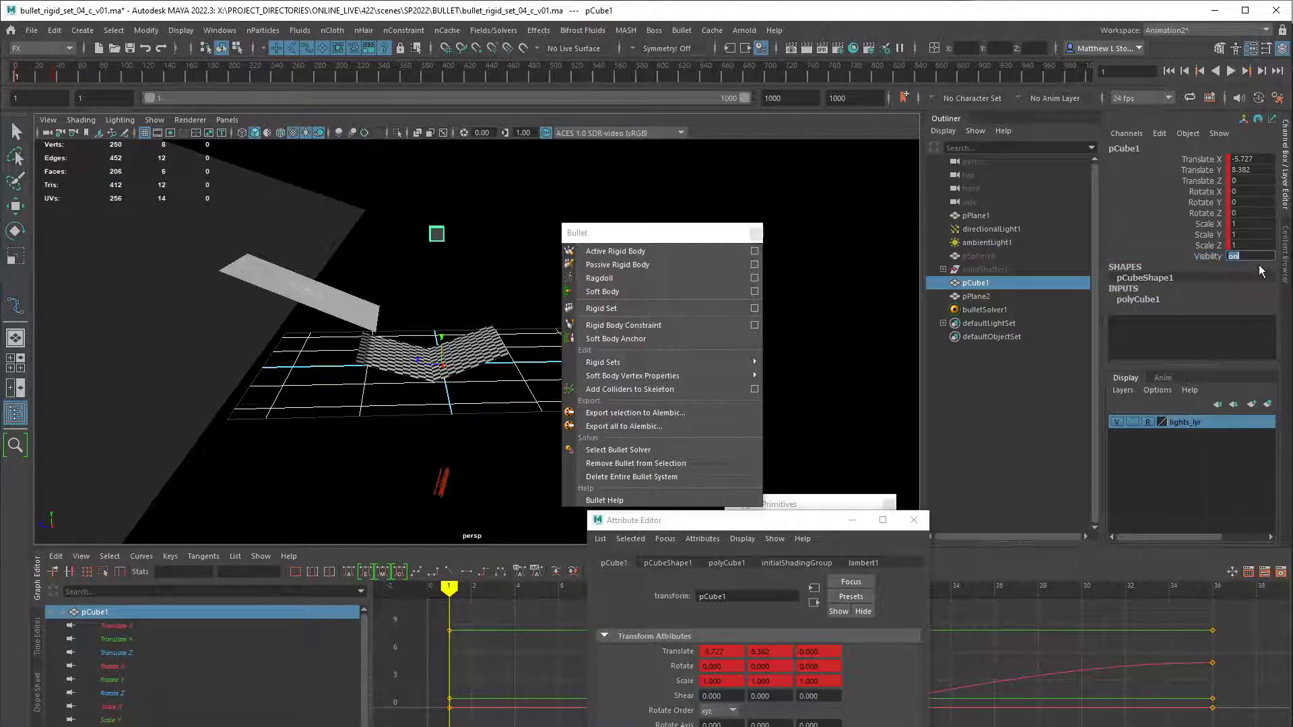
pyautogui.write('0')
pyautogui.press('Return')
# - Move the Bullet window aside and close the Attribute Editor
pyautogui.moveTo(681, 205); pyautogui.dragTo(681, 205)
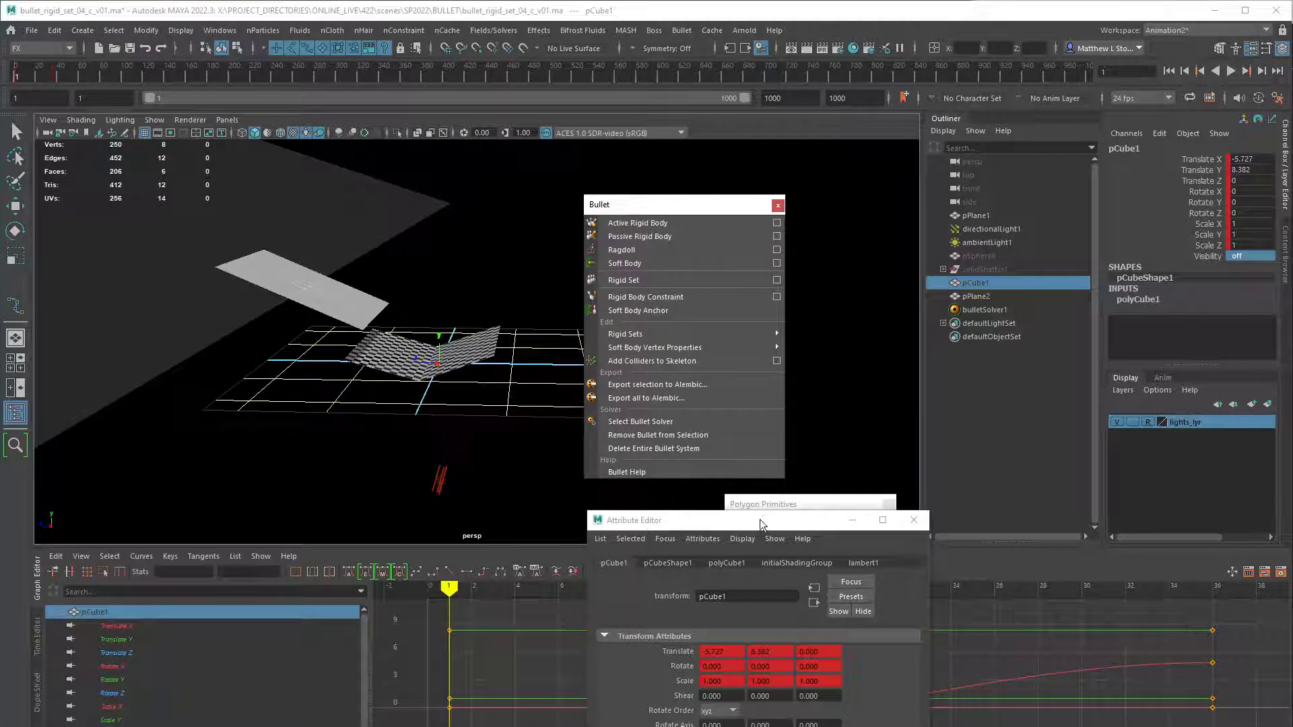
pyautogui.moveTo(741, 520); pyautogui.dragTo(737, 434)
pyautogui.click(912, 436)
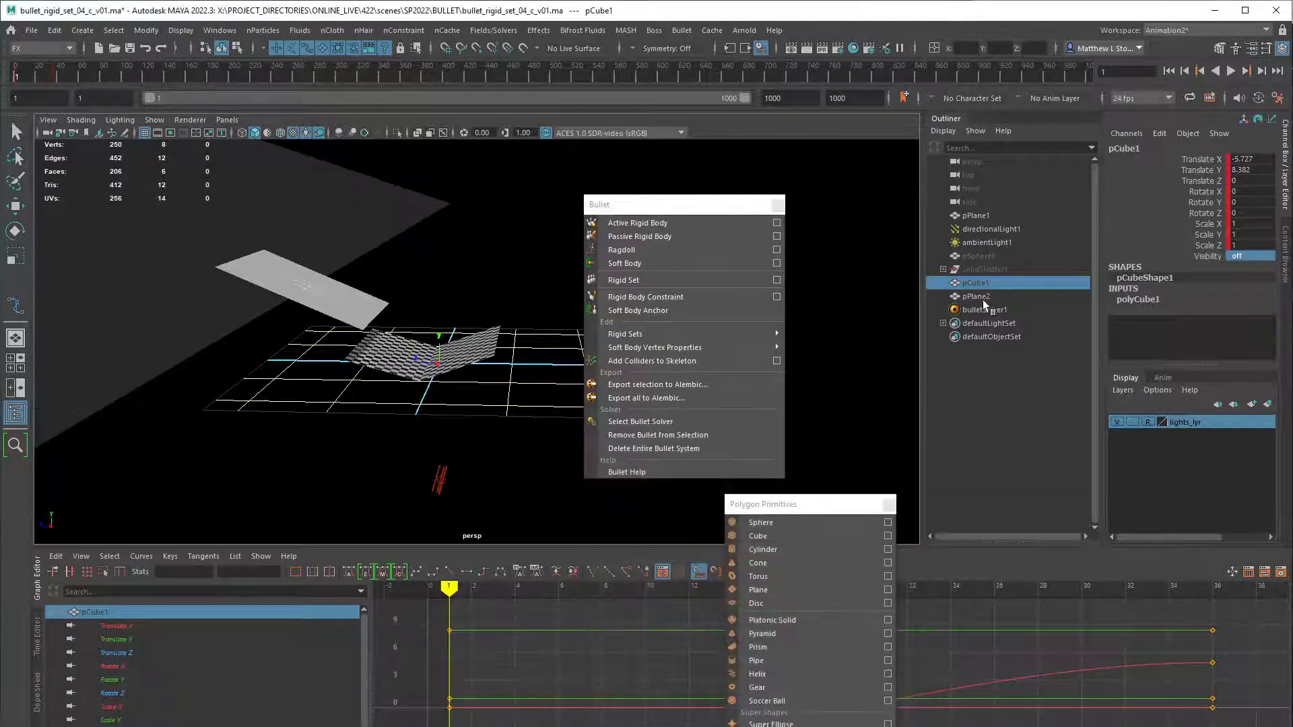
# - Unhide the beach ball pSphere8 and move it above the tilted plane, to about 8.36 in Translate Z
pyautogui.click(980, 256)
pyautogui.hotkey('shift', 'h')
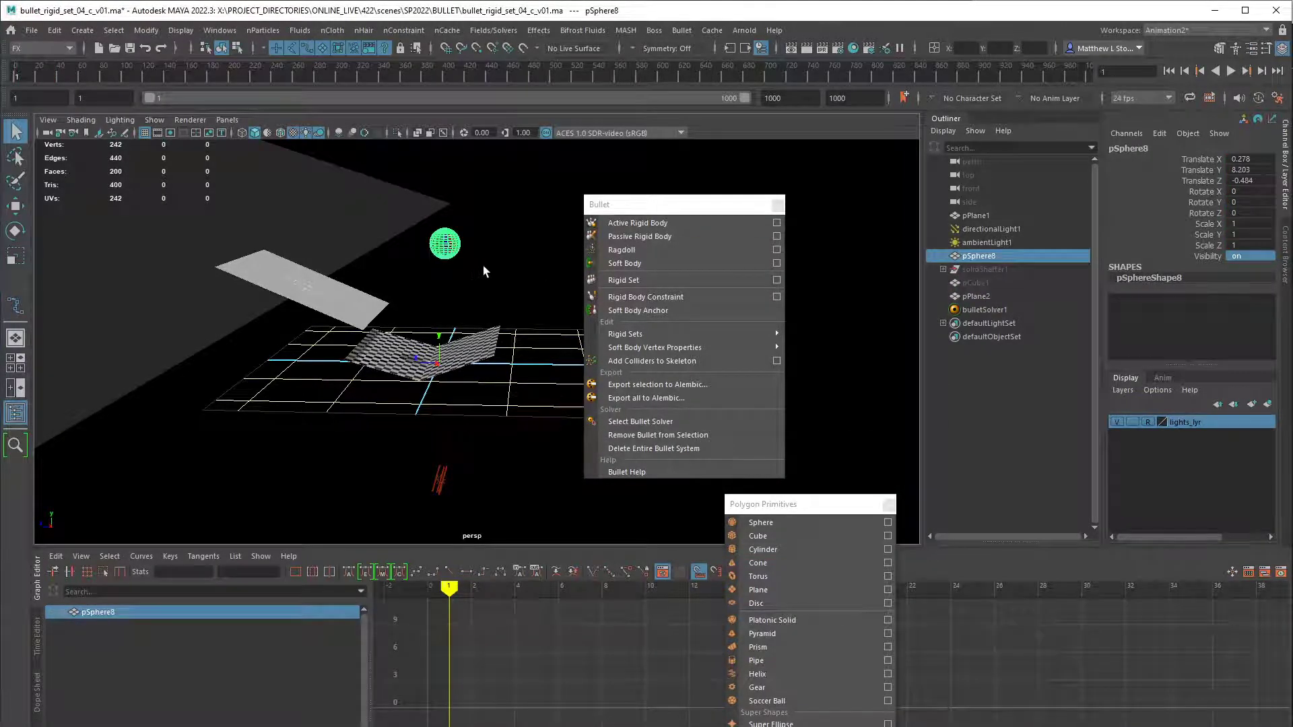
pyautogui.press('w')
pyautogui.keyDown('alt'); pyautogui.moveTo(472, 245); pyautogui.dragTo(274, 242); pyautogui.keyUp('alt')
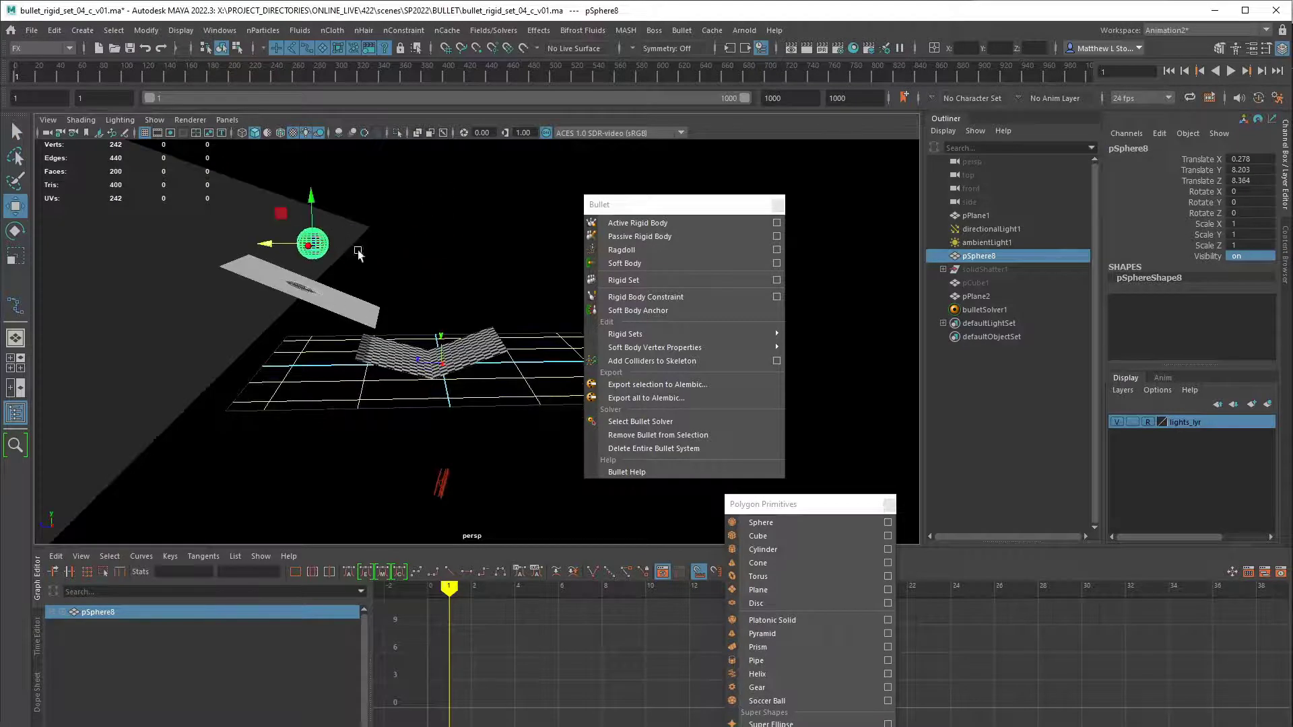
# - Turn pSphere8 into a Rigid Set and set the Collision Shape Type of pSphere8SetInitialState to sphere
pyautogui.moveTo(681, 216); pyautogui.dragTo(675, 200)
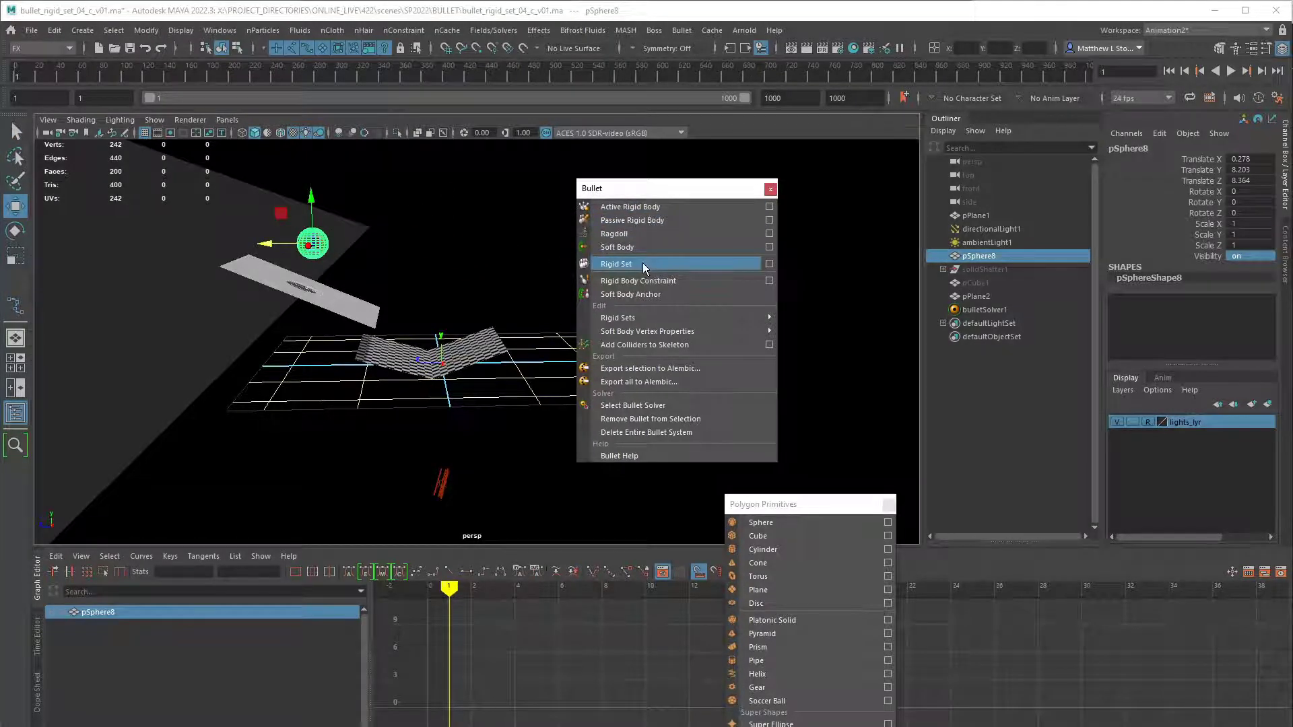
pyautogui.click(642, 263)
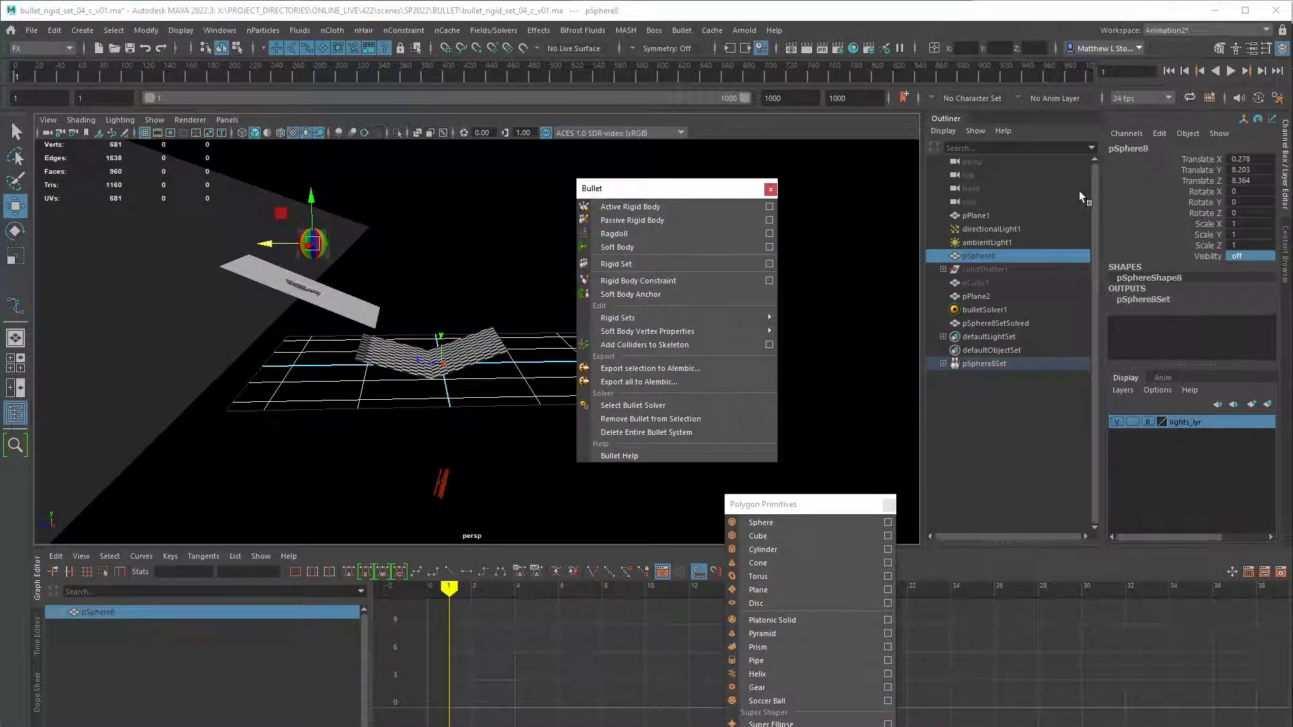
pyautogui.hotkey('ctrl', 'a')
pyautogui.moveTo(731, 438); pyautogui.dragTo(791, 277)
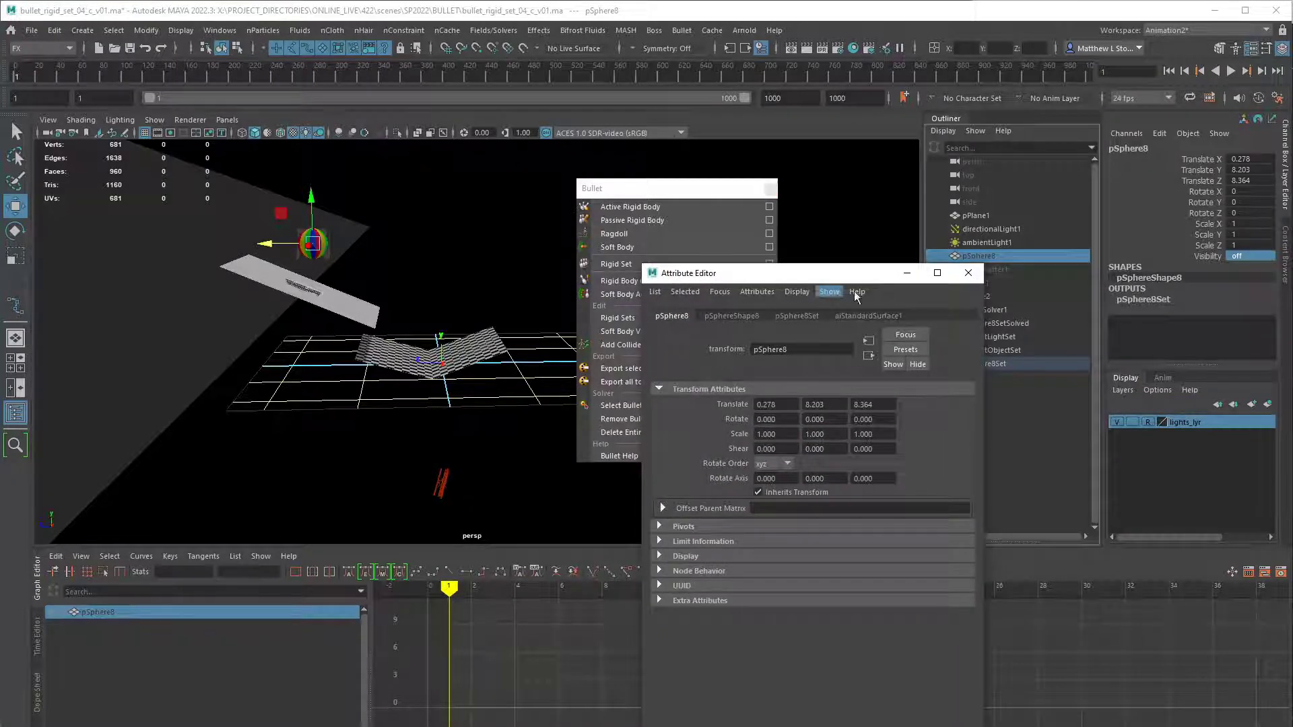
pyautogui.moveTo(884, 273); pyautogui.dragTo(852, 262)
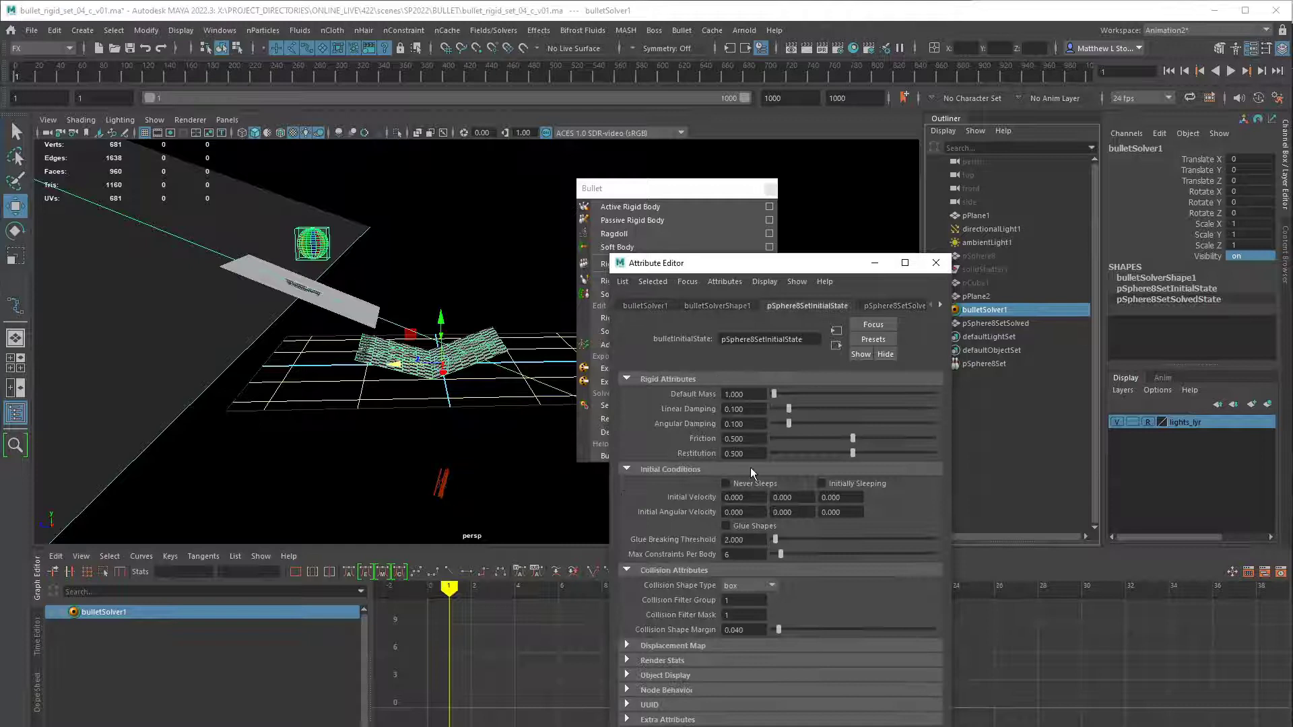
pyautogui.click(751, 586)
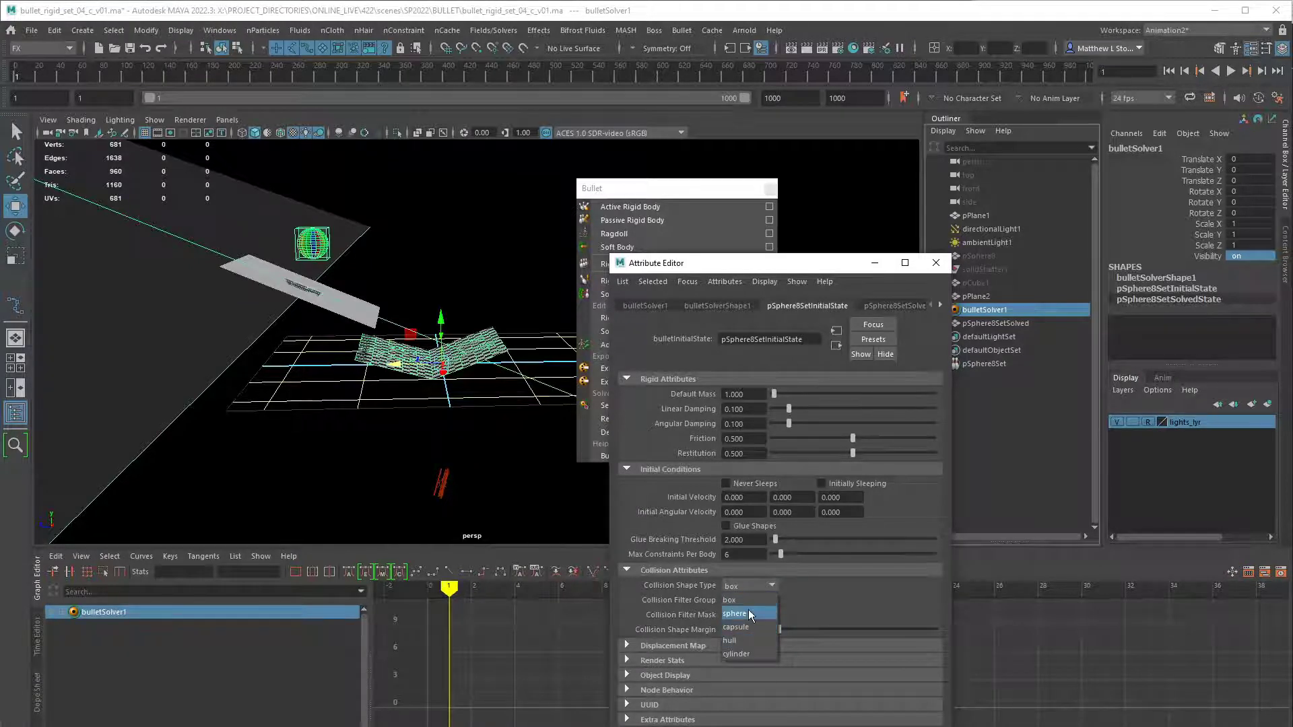
pyautogui.click(749, 610)
# - Play the simulation from the first frame and watch the ball's path over the two planes from several angles
pyautogui.click(1170, 72)
pyautogui.click(1232, 72)
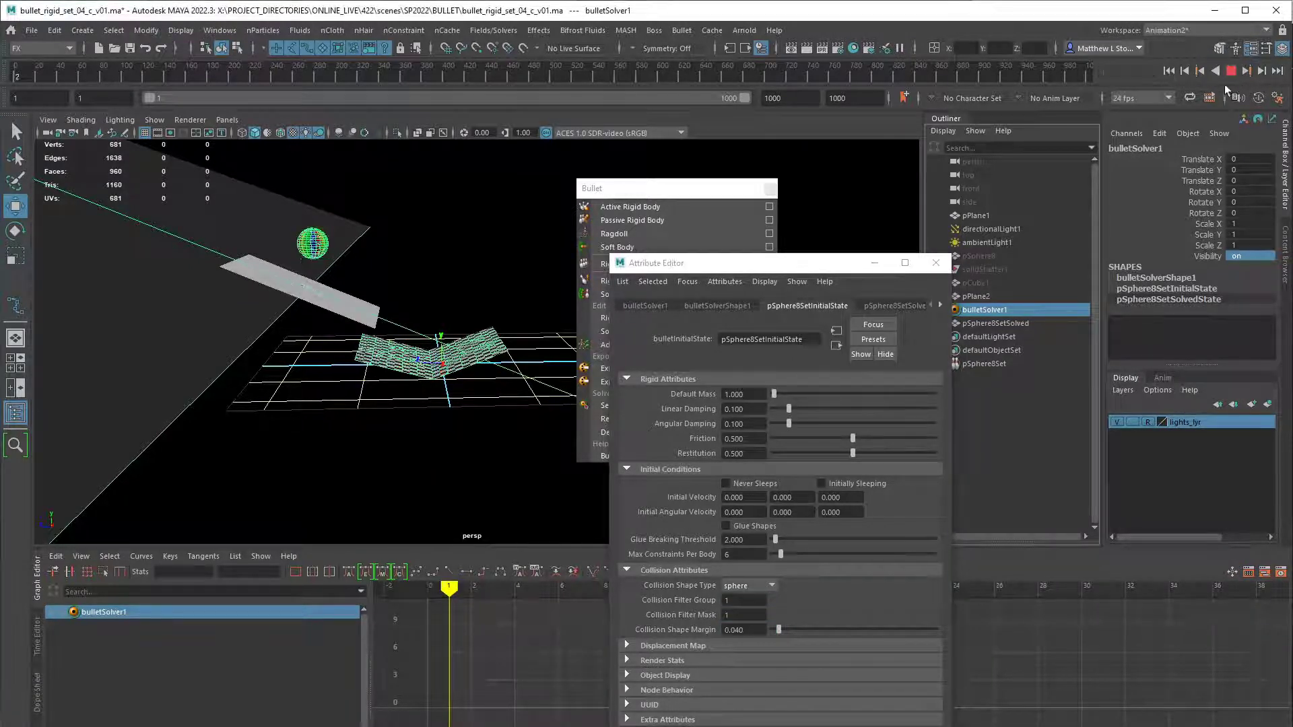
pyautogui.moveTo(494, 450)
pyautogui.keyDown('alt'); pyautogui.mouseDown()
pyautogui.moveTo(511, 428)
pyautogui.moveTo(516, 438)
pyautogui.mouseUp(); pyautogui.keyUp('alt')
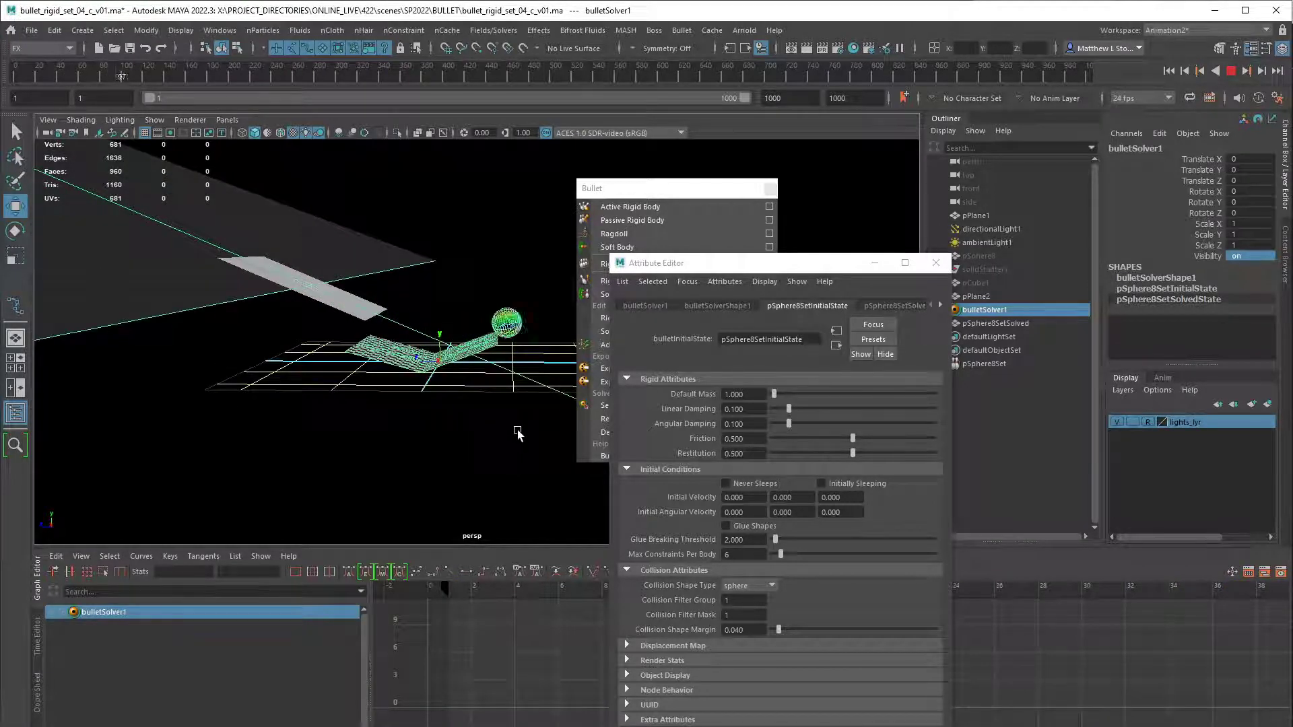
pyautogui.moveTo(522, 439)
pyautogui.keyDown('alt'); pyautogui.mouseDown()
pyautogui.moveTo(685, 460)
pyautogui.moveTo(509, 435)
pyautogui.moveTo(527, 453)
pyautogui.moveTo(542, 437)
pyautogui.mouseUp(); pyautogui.keyUp('alt')
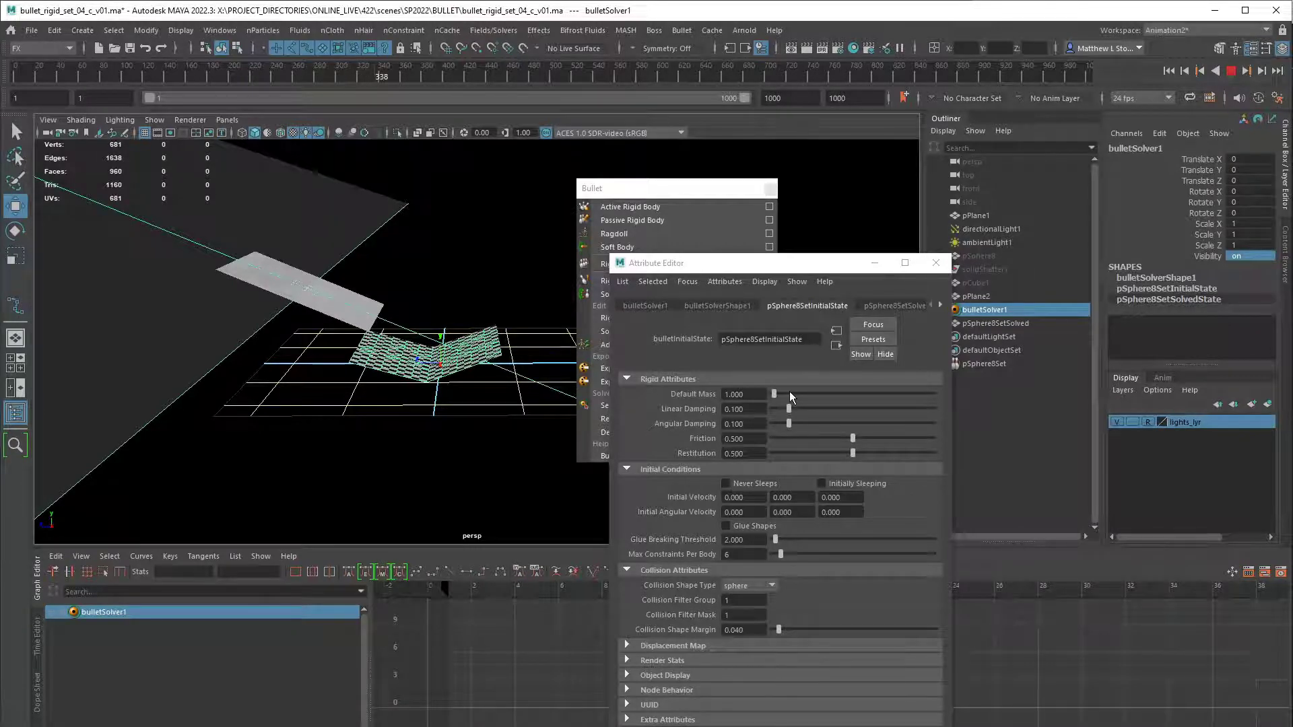
# - Switch to the 422_Shared_Notes_2022 document and review Bullet Physics item 5 on the complex passive body and infinite static plane
pyautogui.hotkey('alt', 'Tab')
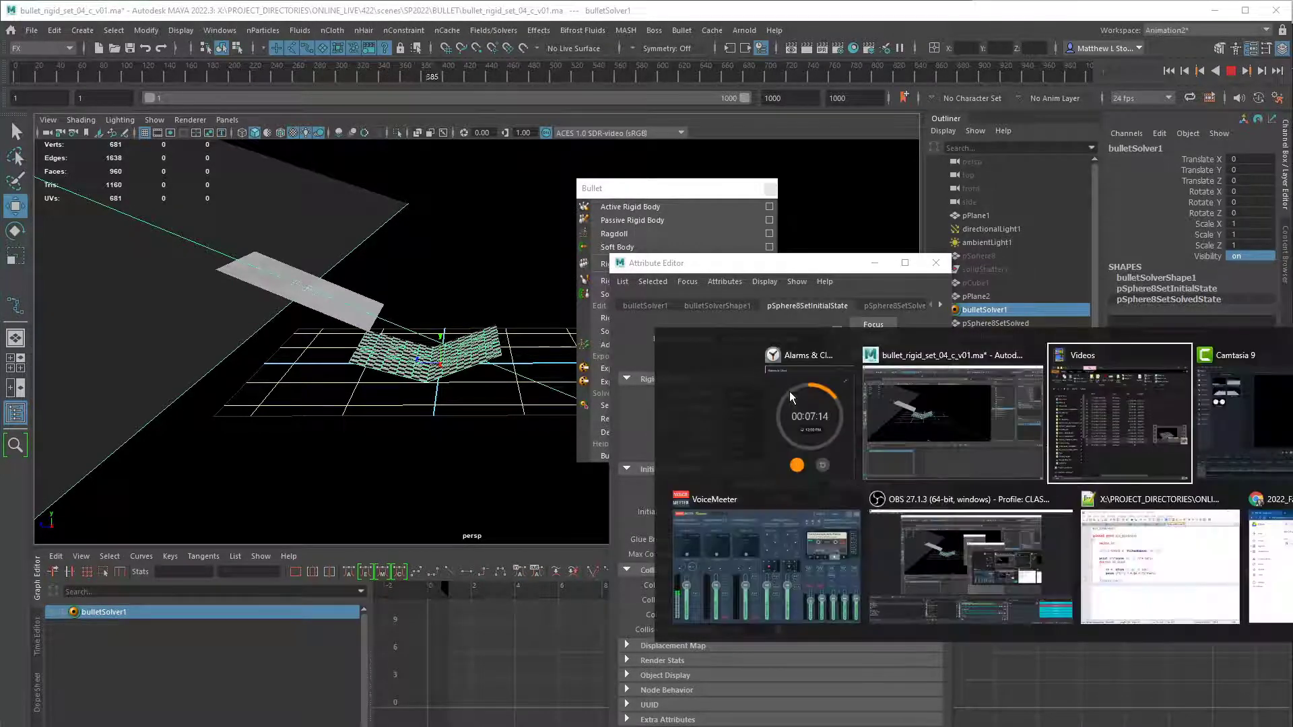
pyautogui.hotkey('alt', 'Tab')
pyautogui.hotkey('alt', 'Tab')
pyautogui.hotkey('alt', 'Tab')
pyautogui.hotkey('alt', 'Tab')
pyautogui.hotkey('alt', 'Tab')
pyautogui.hotkey('alt', 'Tab')
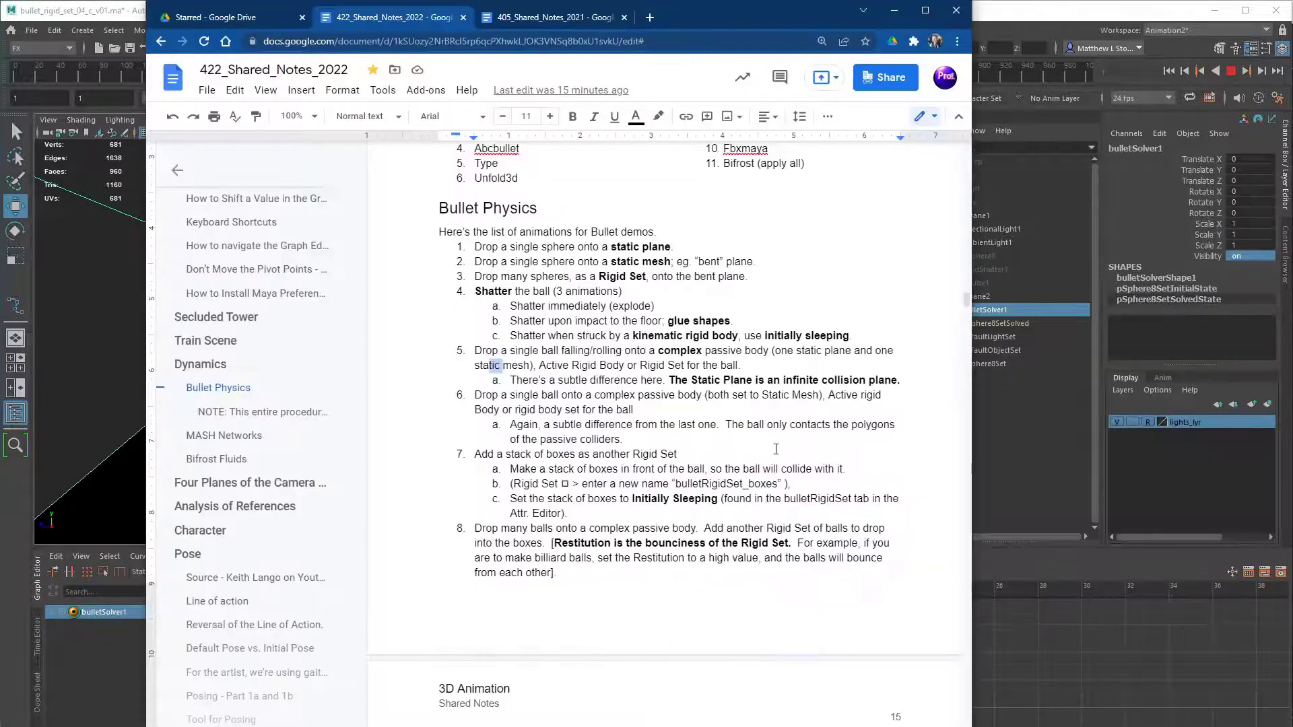
pyautogui.click(694, 380)
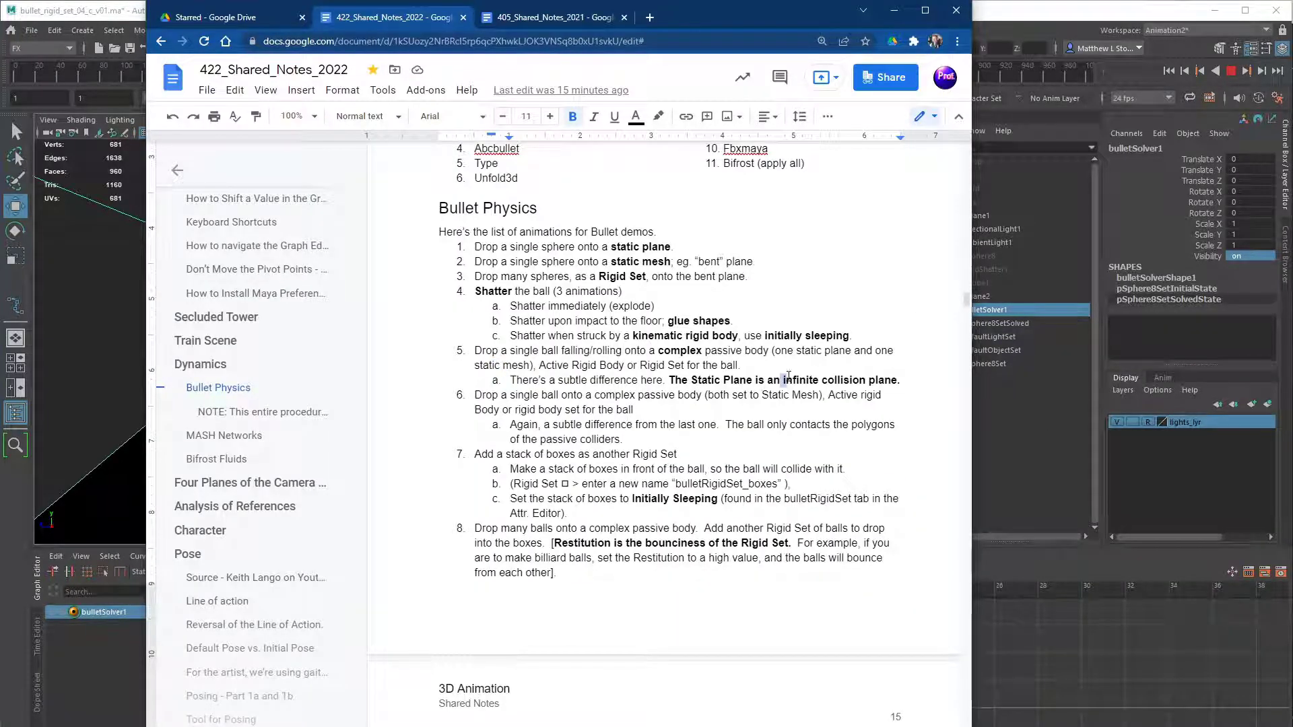
pyautogui.moveTo(788, 377); pyautogui.dragTo(860, 377)
pyautogui.click(860, 378)
pyautogui.moveTo(476, 351); pyautogui.dragTo(907, 383)
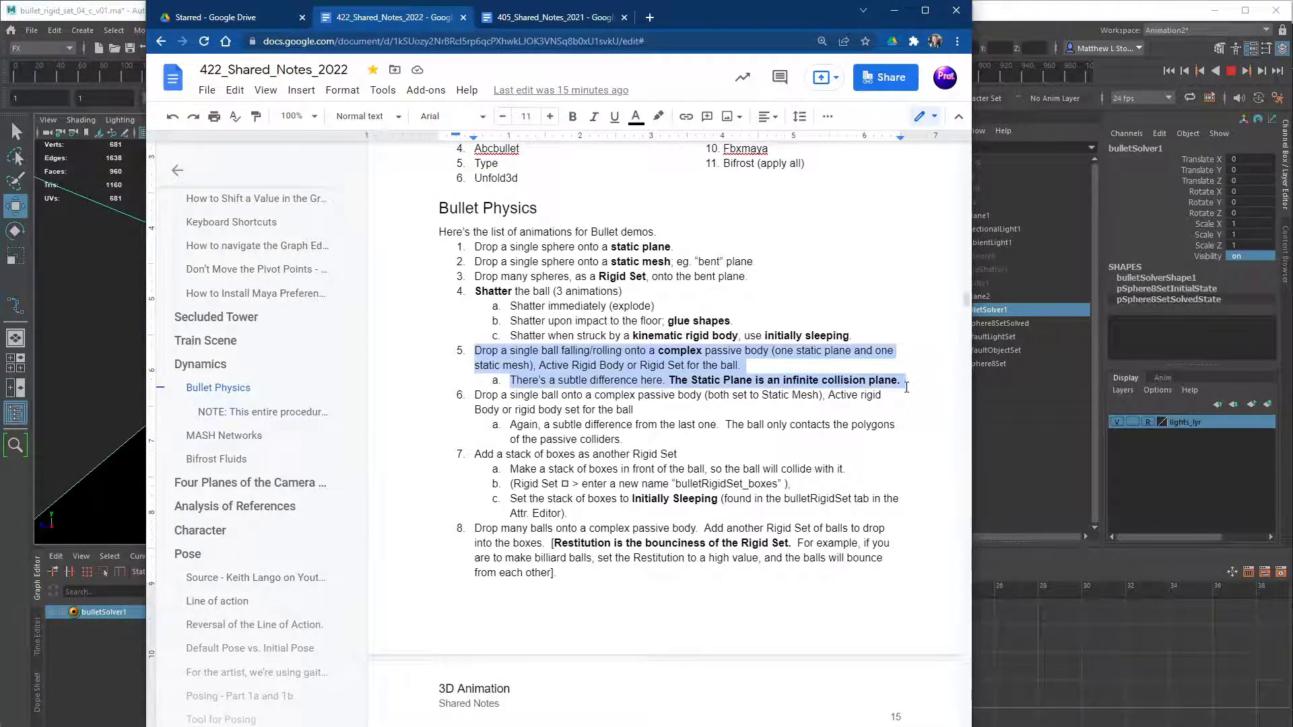
# - Review item 6 on using Static Mesh for both passive bodies and bold the word "polygons" in its sub-note
pyautogui.click(652, 398)
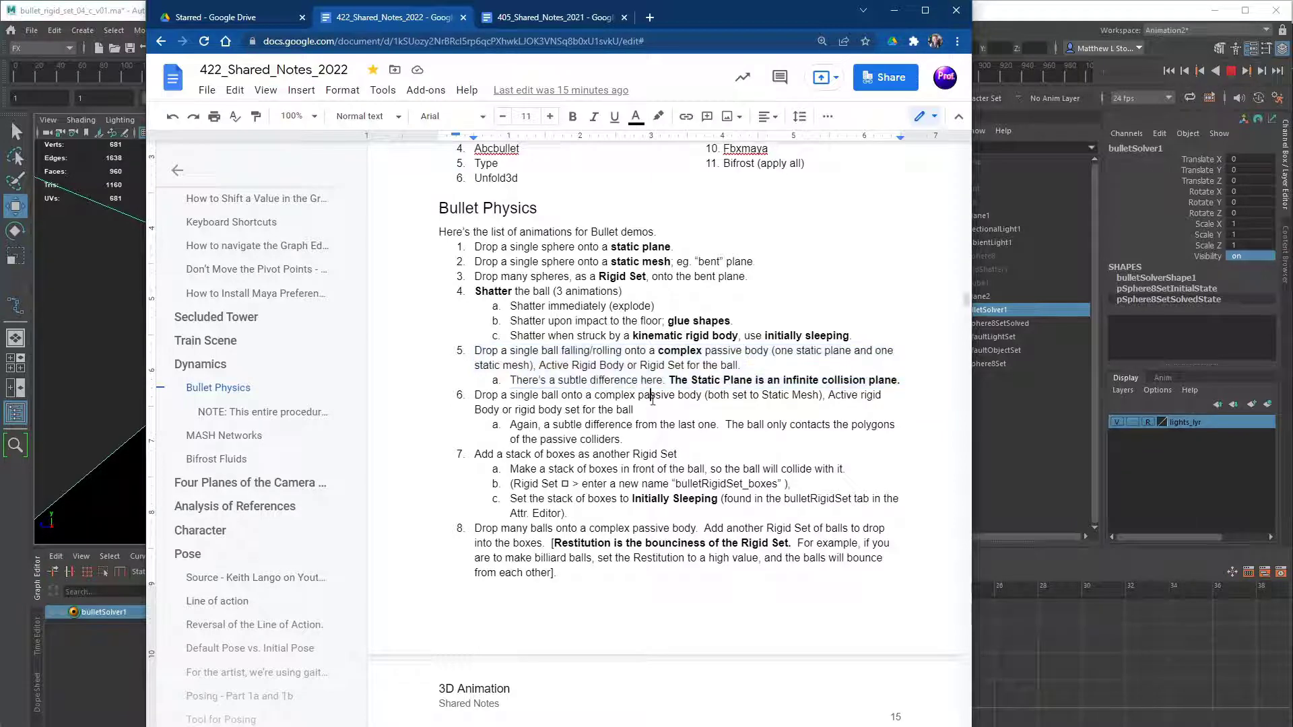
pyautogui.moveTo(477, 396); pyautogui.dragTo(894, 425)
pyautogui.click(597, 413)
pyautogui.click(754, 416)
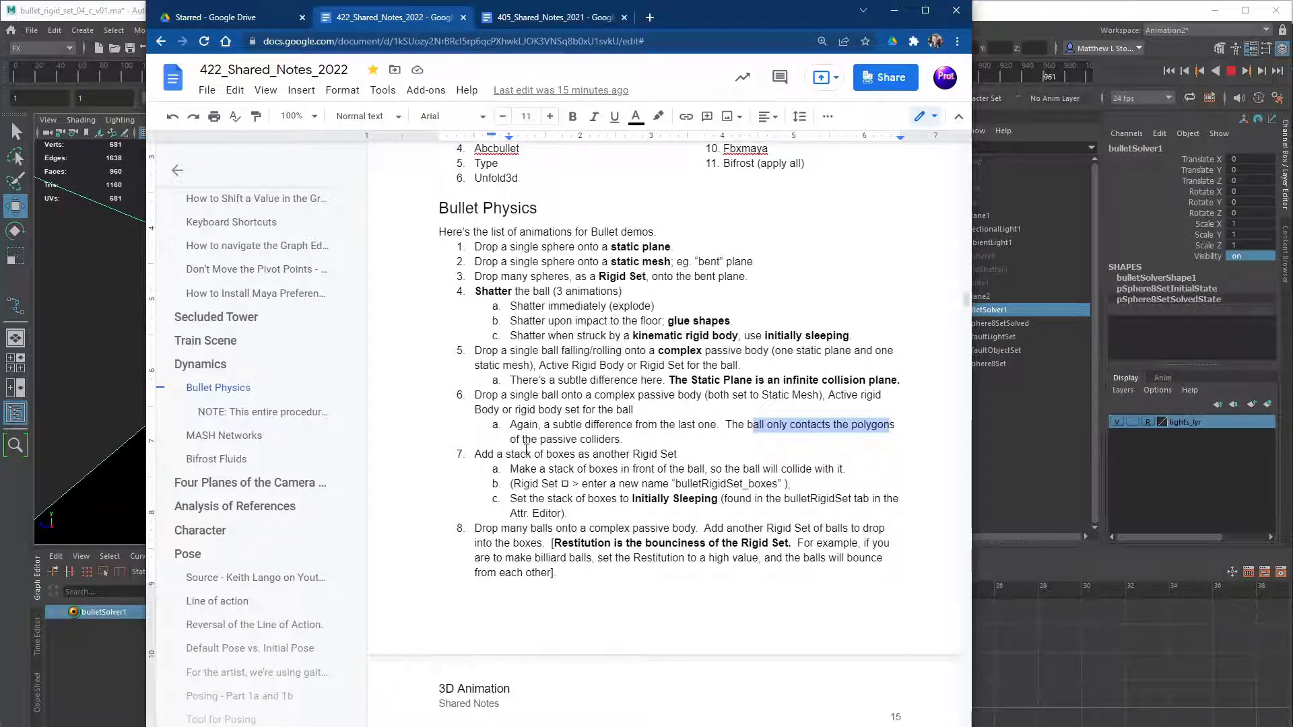
pyautogui.moveTo(558, 438); pyautogui.dragTo(631, 437)
pyautogui.click(633, 438)
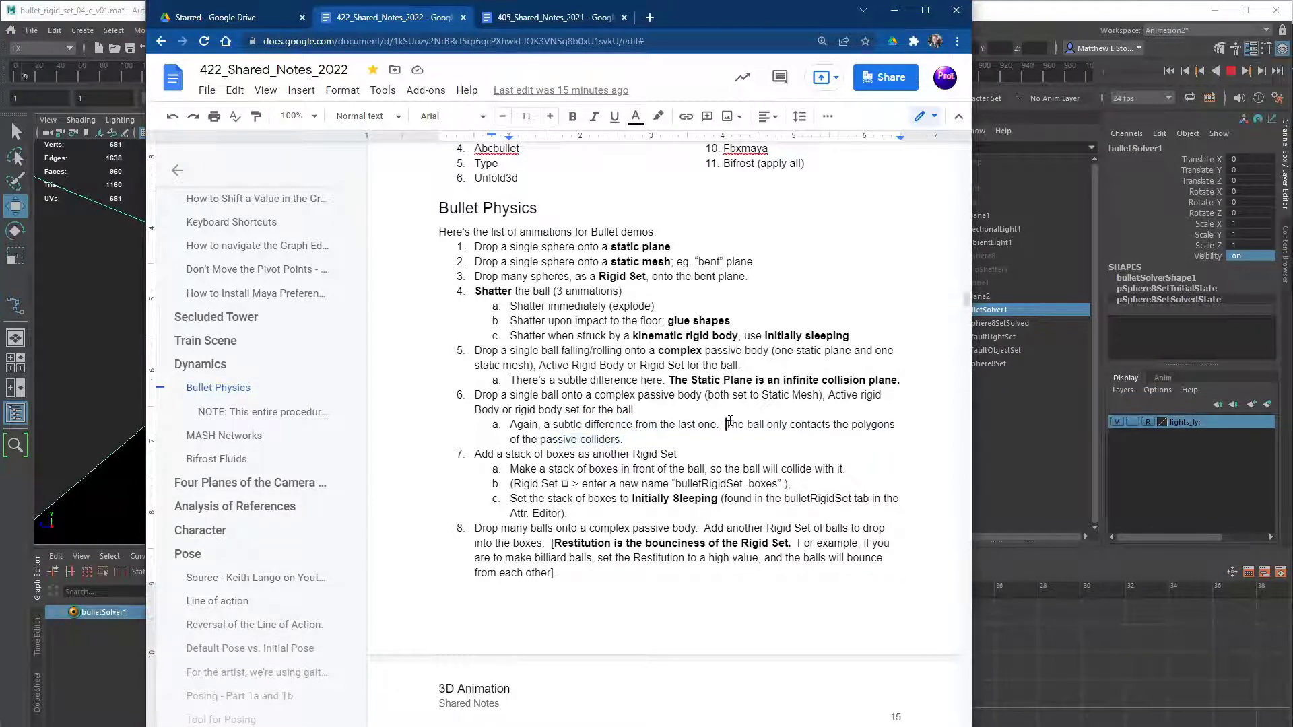
pyautogui.moveTo(728, 424); pyautogui.dragTo(658, 436)
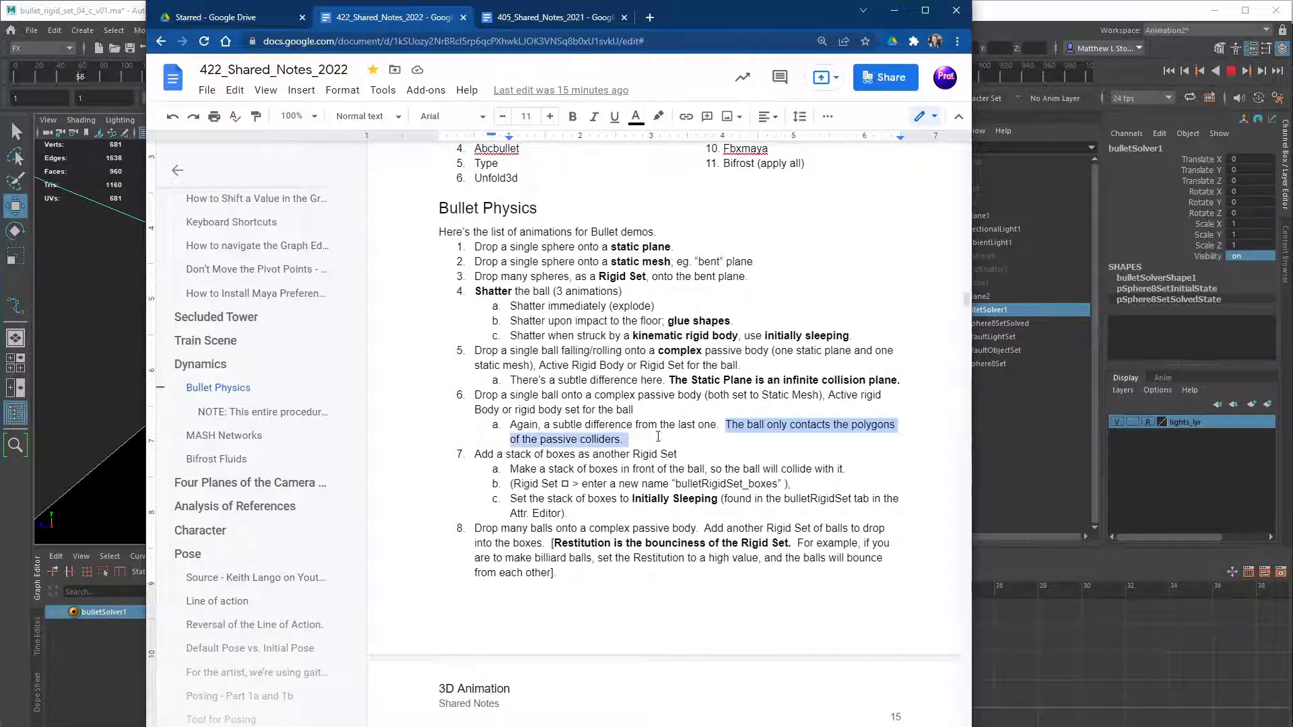
pyautogui.doubleClick(873, 426)
pyautogui.hotkey('ctrl', 'b')
pyautogui.click(784, 458)
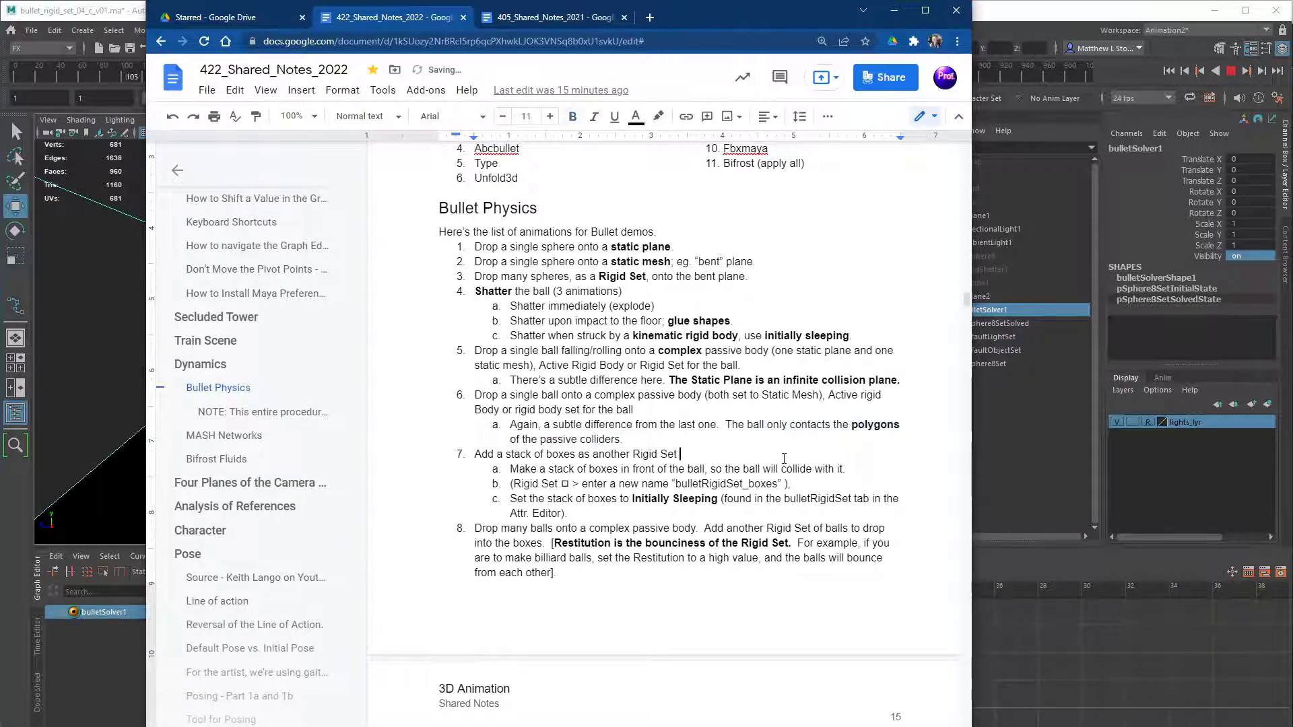
# - Switch back to Maya, close the Bullet window, move the Attribute Editor aside, and stop playback at the first frame
pyautogui.hotkey('alt', 'Tab')
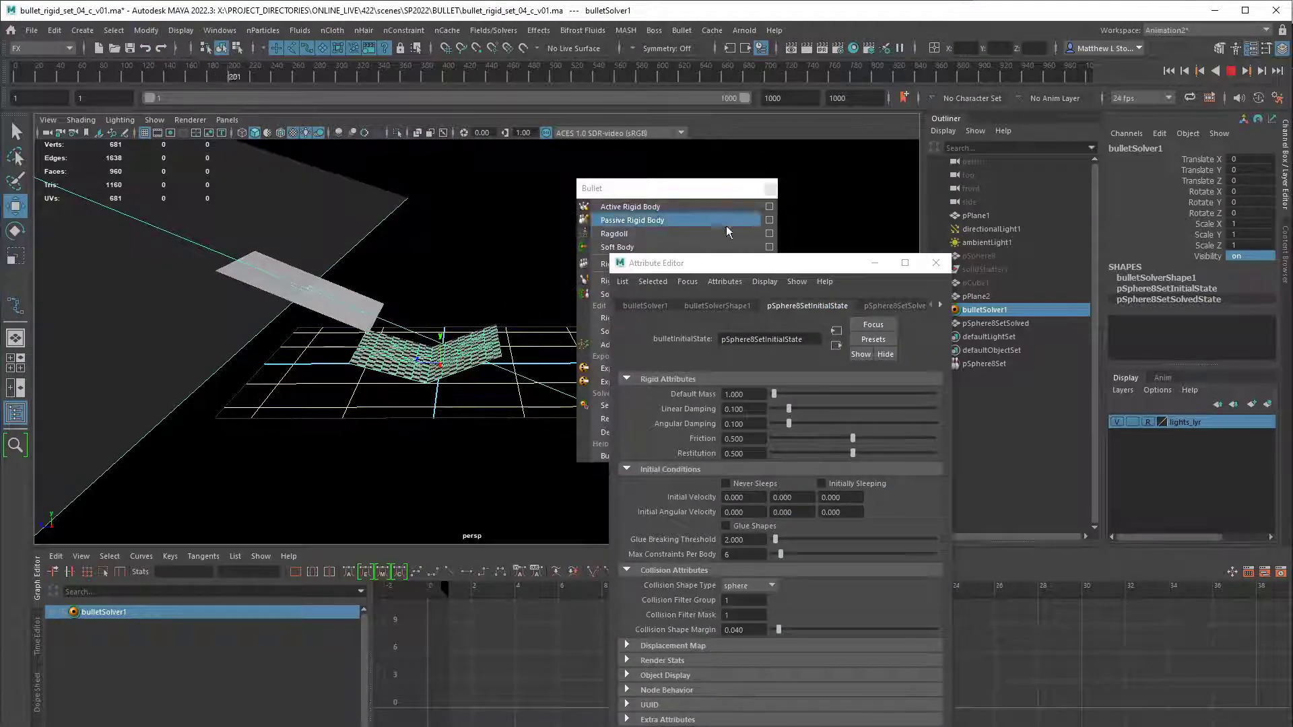
pyautogui.click(760, 191)
pyautogui.click(764, 198)
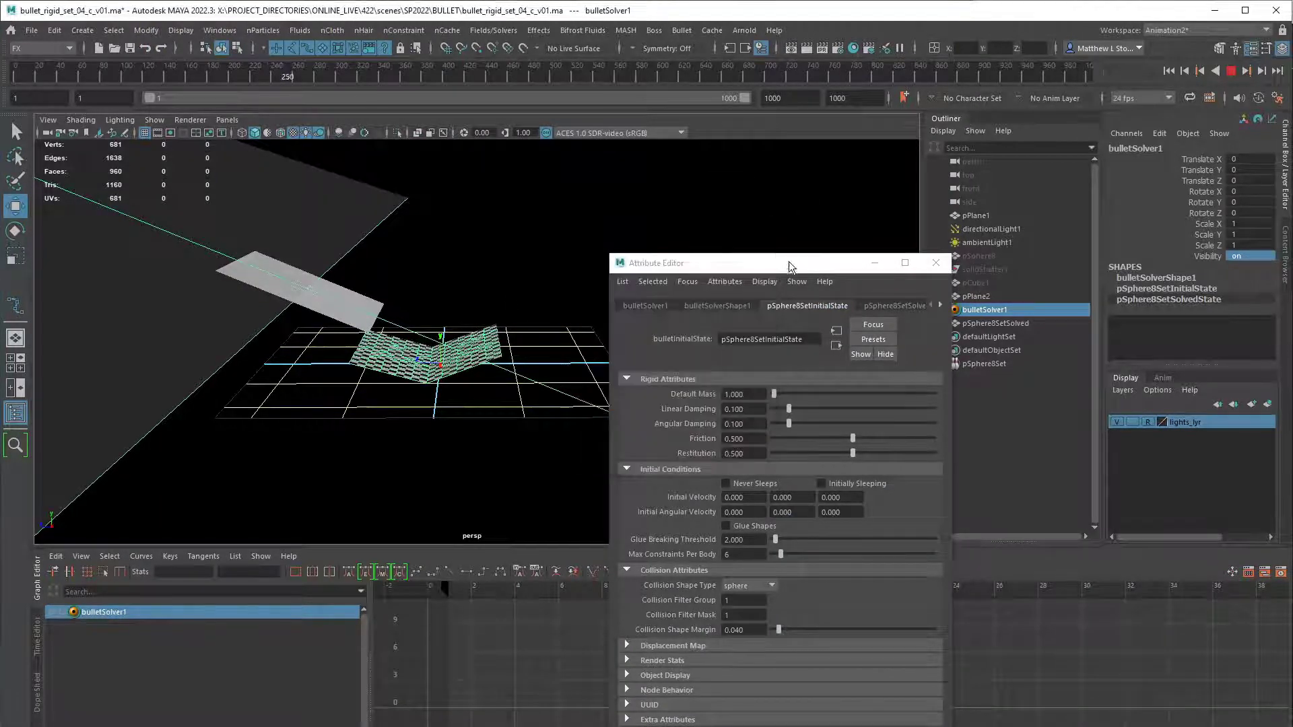
pyautogui.moveTo(745, 263); pyautogui.dragTo(699, 476)
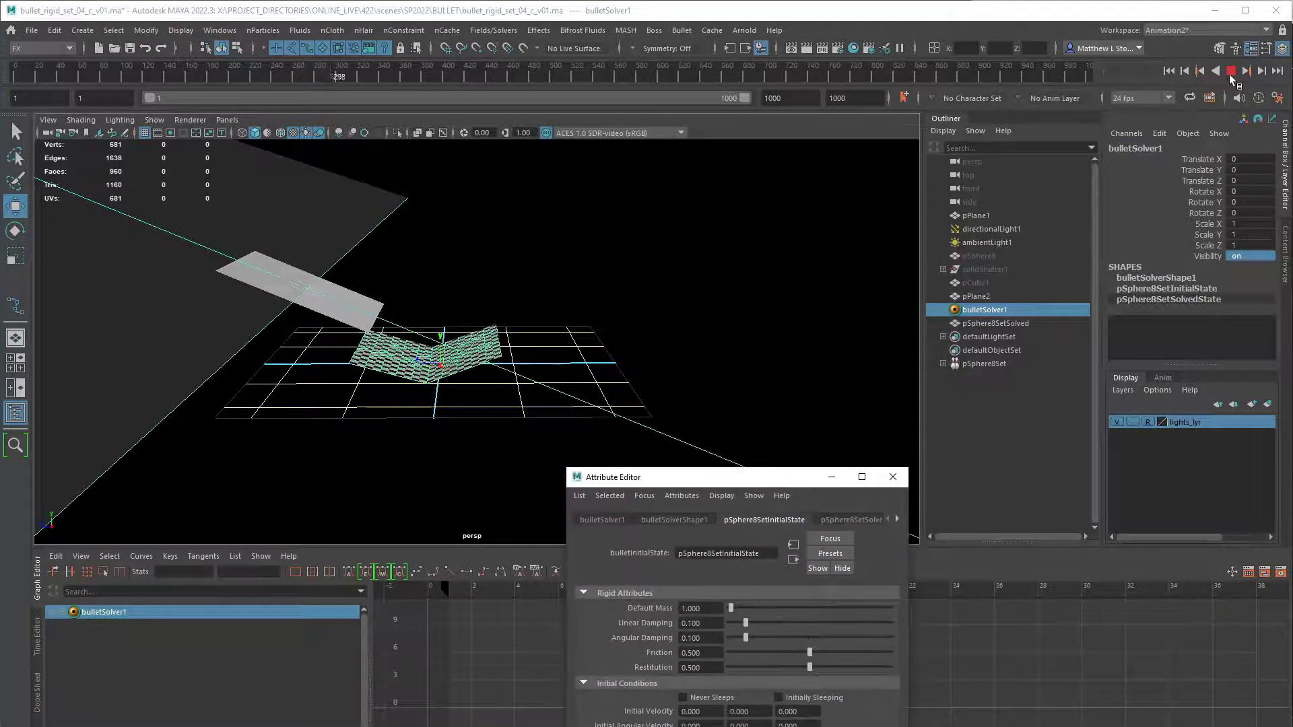
pyautogui.click(1232, 71)
pyautogui.click(1170, 71)
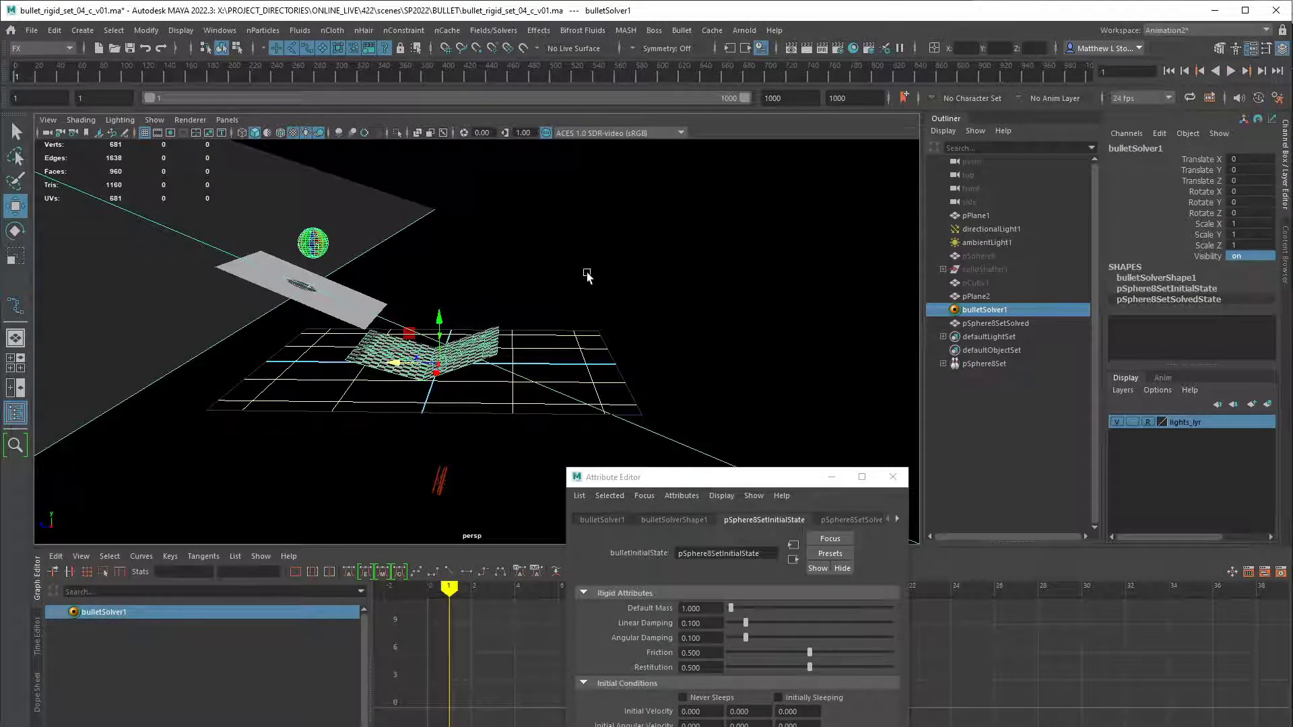
# - Set the Collider Shape Type of the tilted plane pPlane2 to mesh (static only)
pyautogui.click(983, 297)
pyautogui.moveTo(774, 476); pyautogui.dragTo(773, 147)
pyautogui.click(728, 277)
pyautogui.click(733, 278)
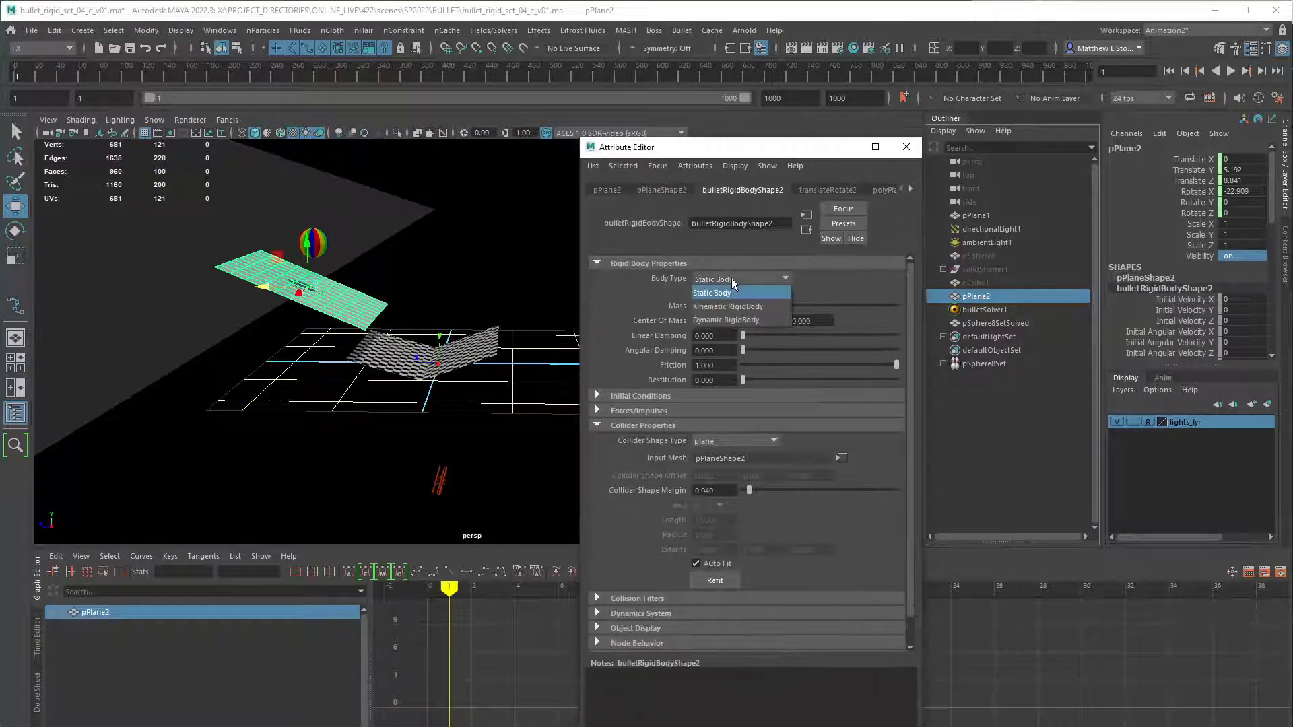
pyautogui.click(710, 439)
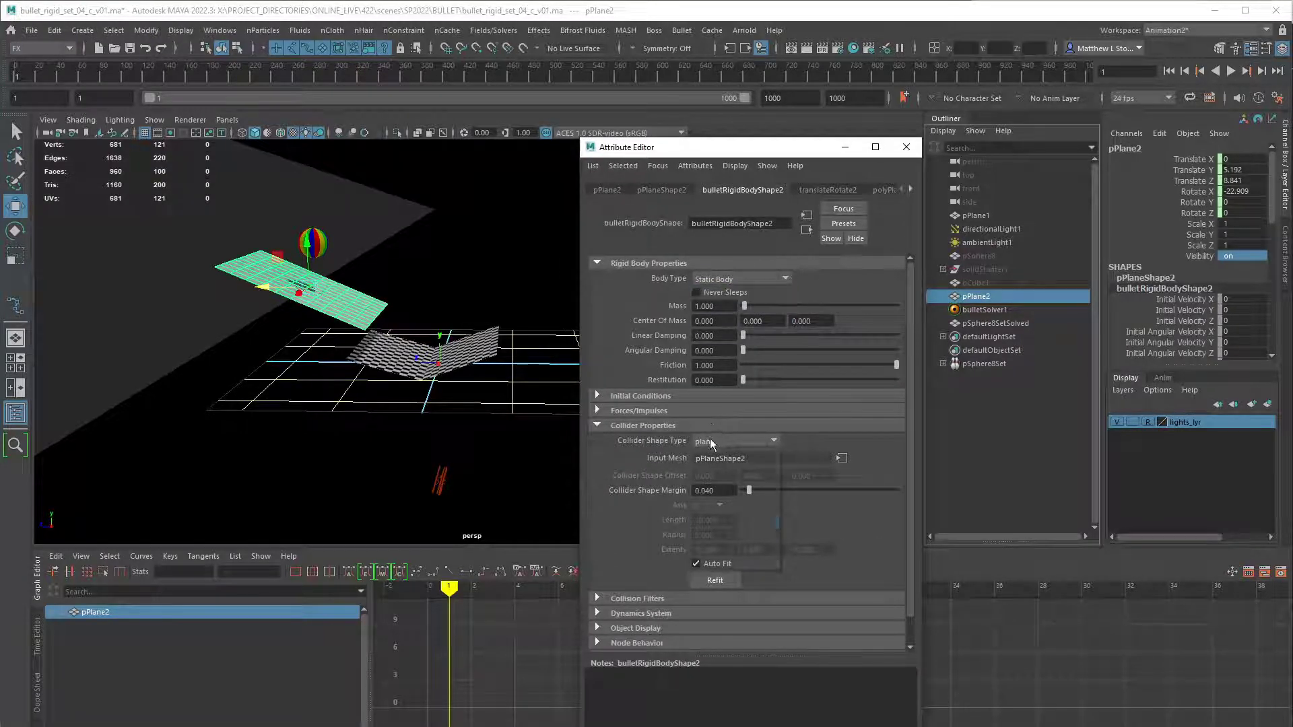
pyautogui.click(710, 439)
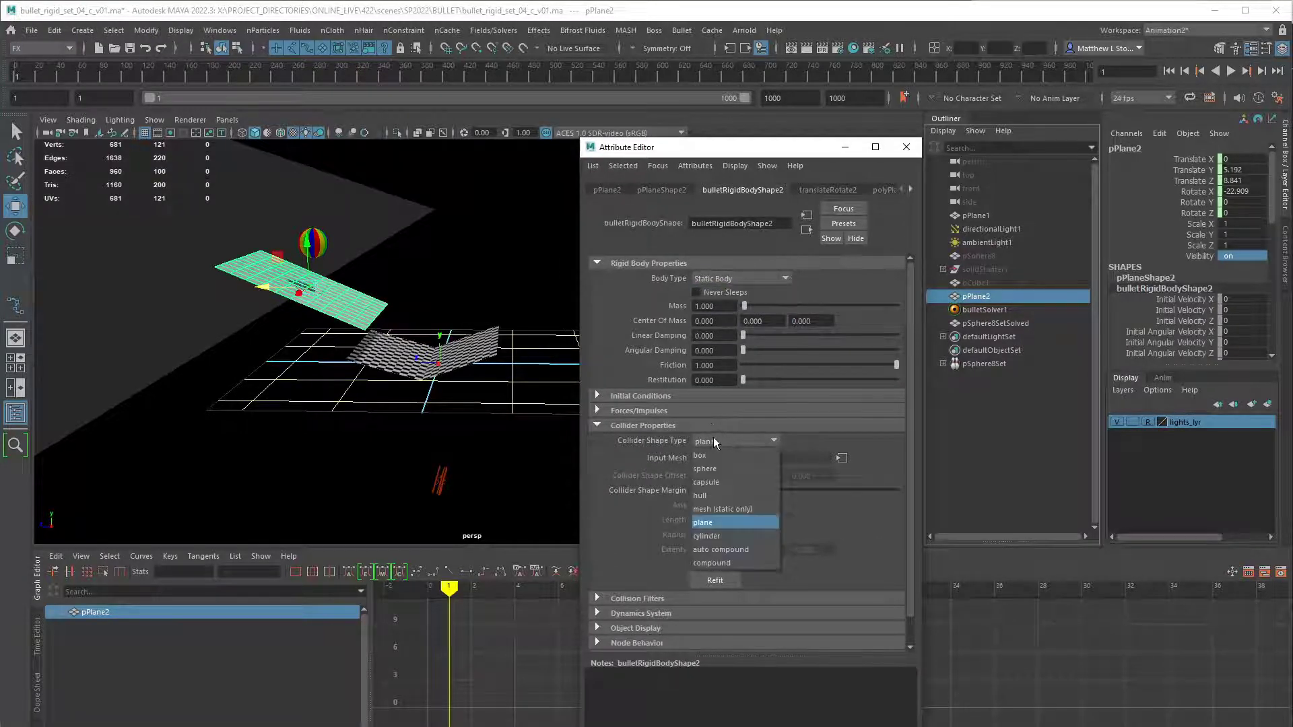
pyautogui.click(727, 510)
# - Play the simulation and watch the ball's motion over the tilted plane and bent mesh from a closer view
pyautogui.click(1231, 71)
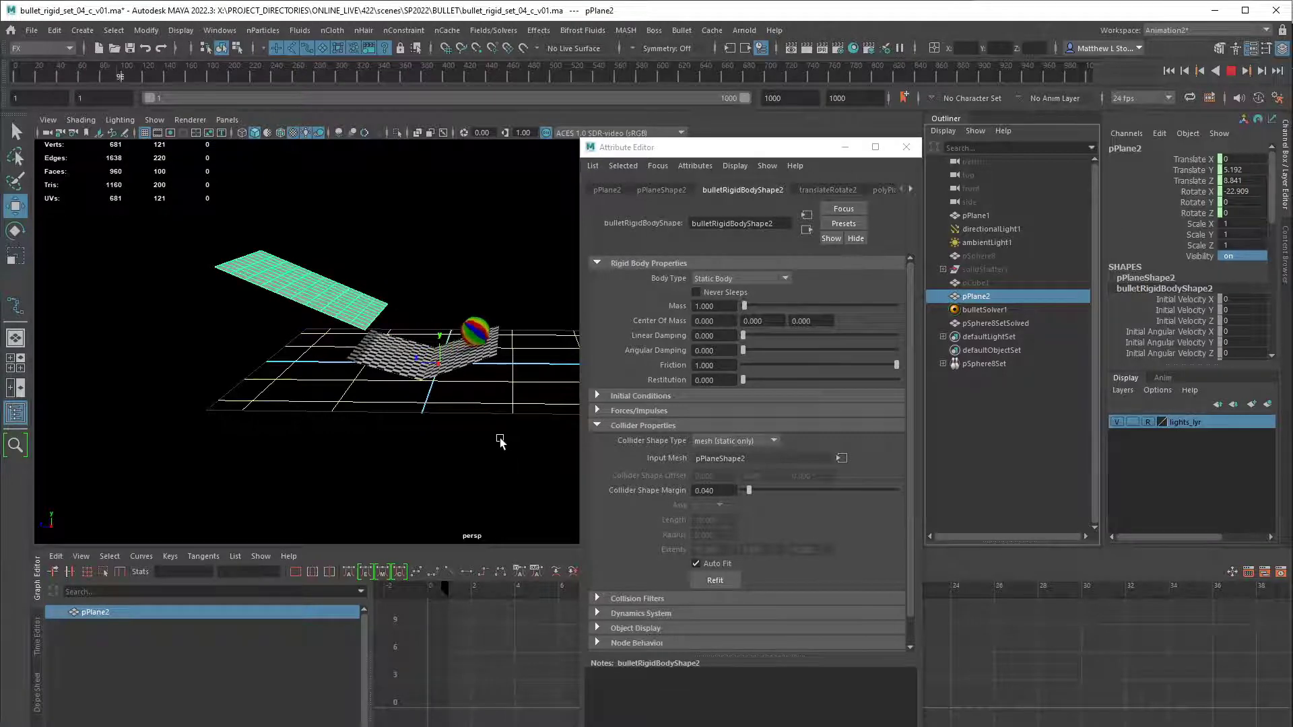
pyautogui.moveTo(508, 427)
pyautogui.keyDown('alt'); pyautogui.mouseDown()
pyautogui.moveTo(546, 450)
pyautogui.moveTo(517, 414)
pyautogui.mouseUp(); pyautogui.keyUp('alt')
pyautogui.scroll(3, 544, 450)
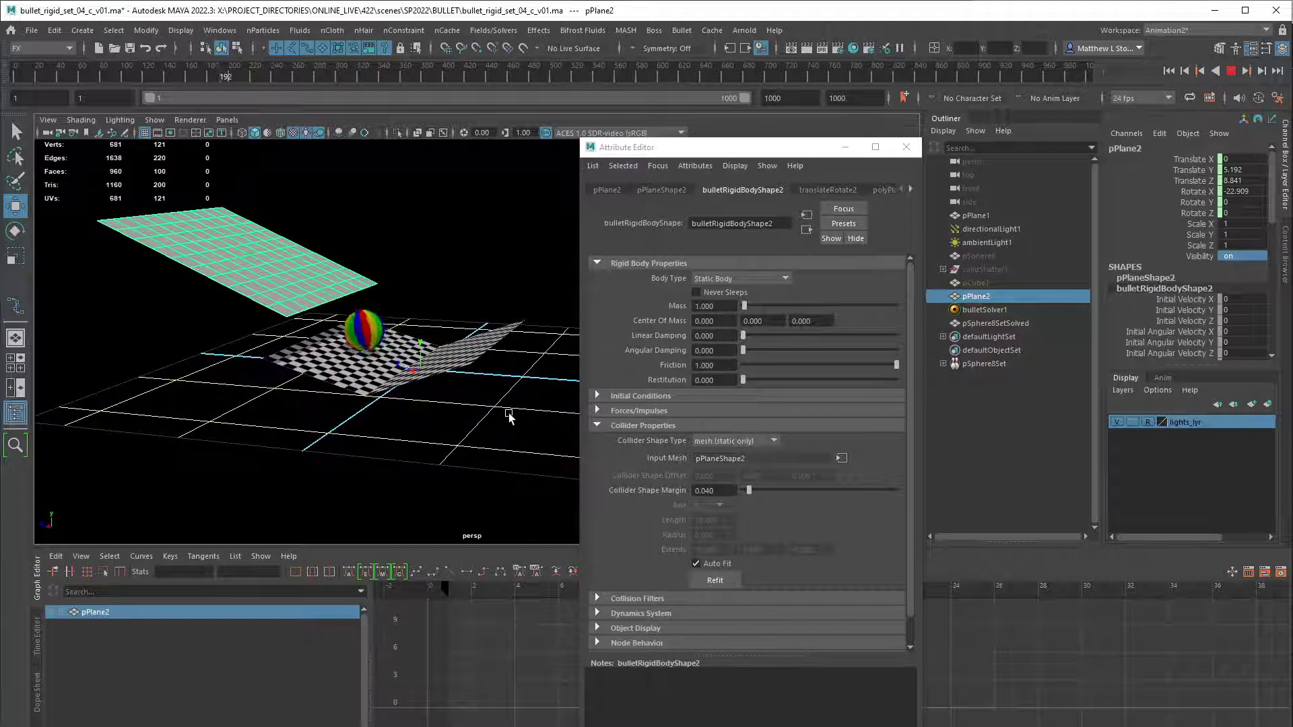
pyautogui.click(1232, 71)
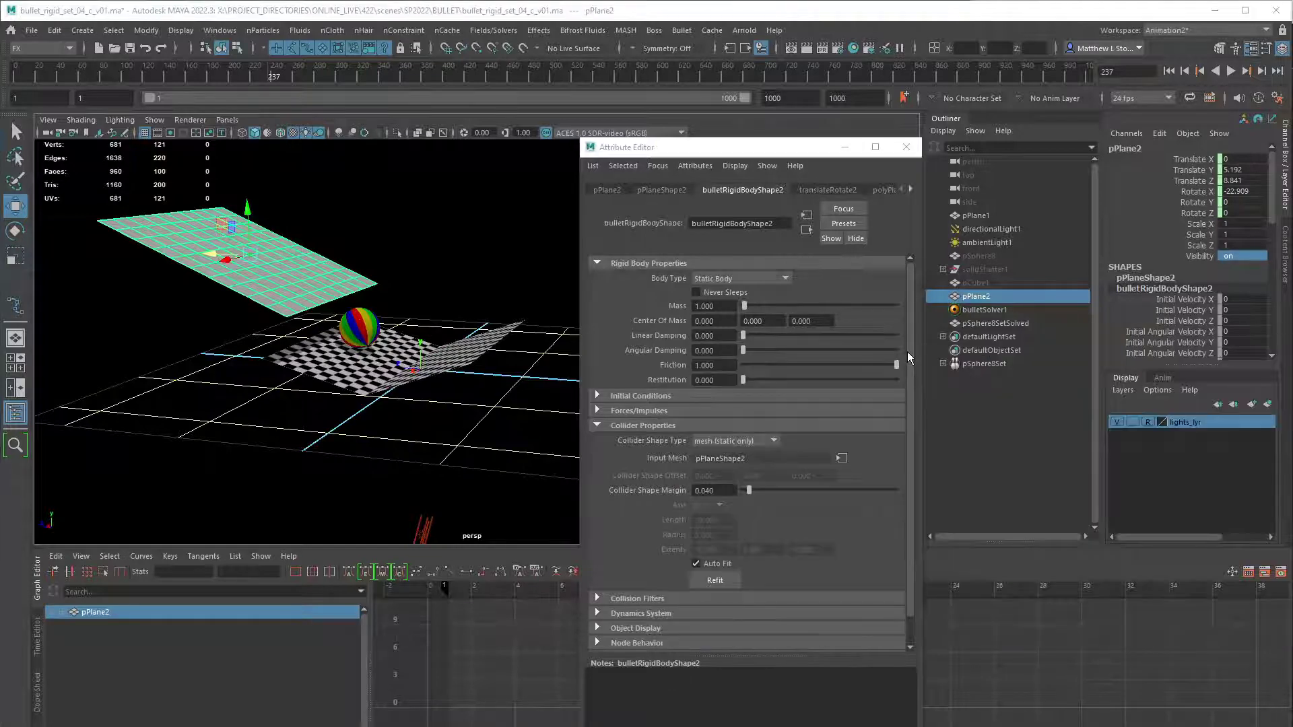
# - Switch to the shared notes and review item 7 on adding a stack of boxes as another Rigid Set
pyautogui.hotkey('alt', 'Tab')
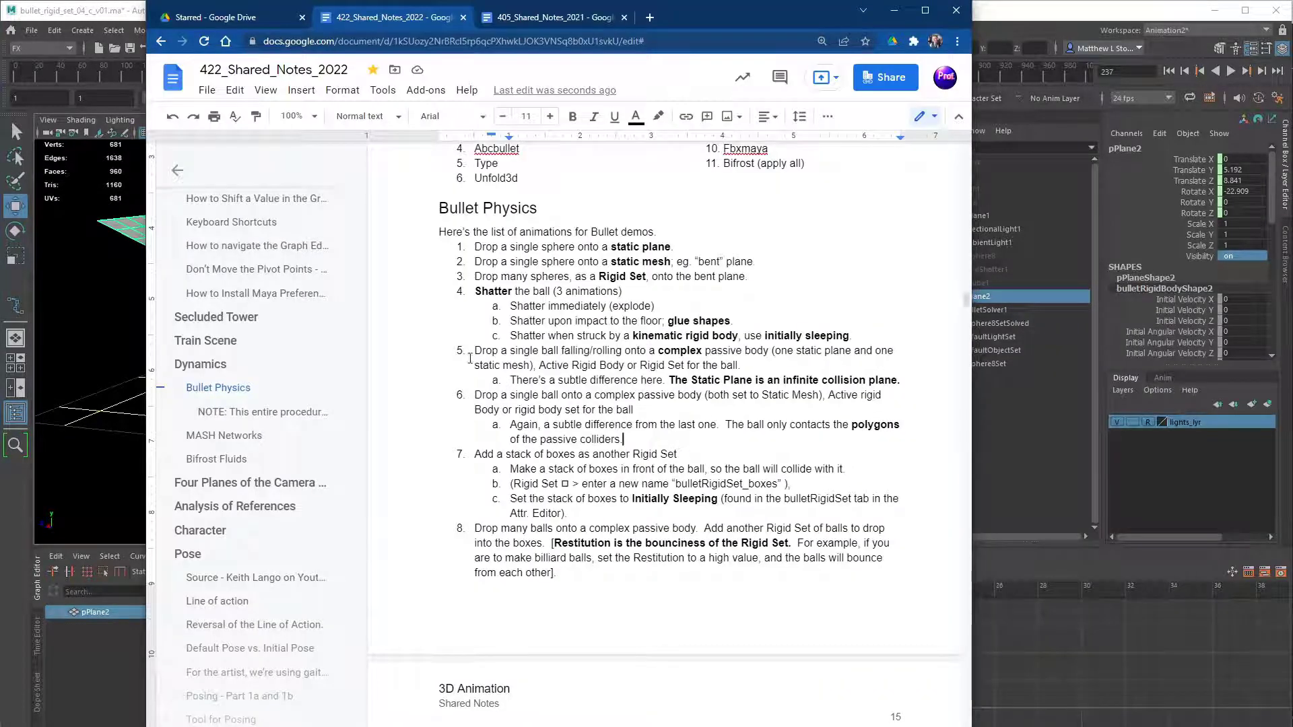
pyautogui.tripleClick(471, 359)
pyautogui.tripleClick(568, 409)
pyautogui.click(601, 424)
pyautogui.moveTo(475, 454); pyautogui.dragTo(670, 454)
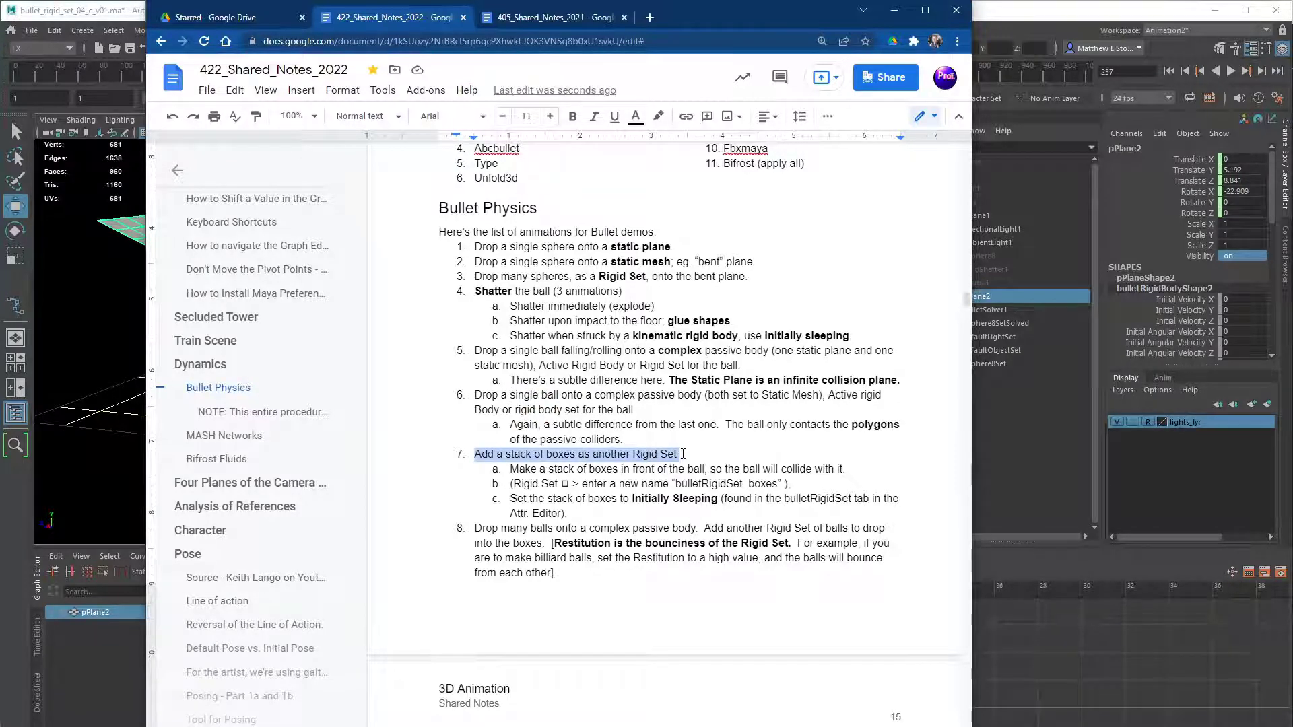
pyautogui.click(682, 454)
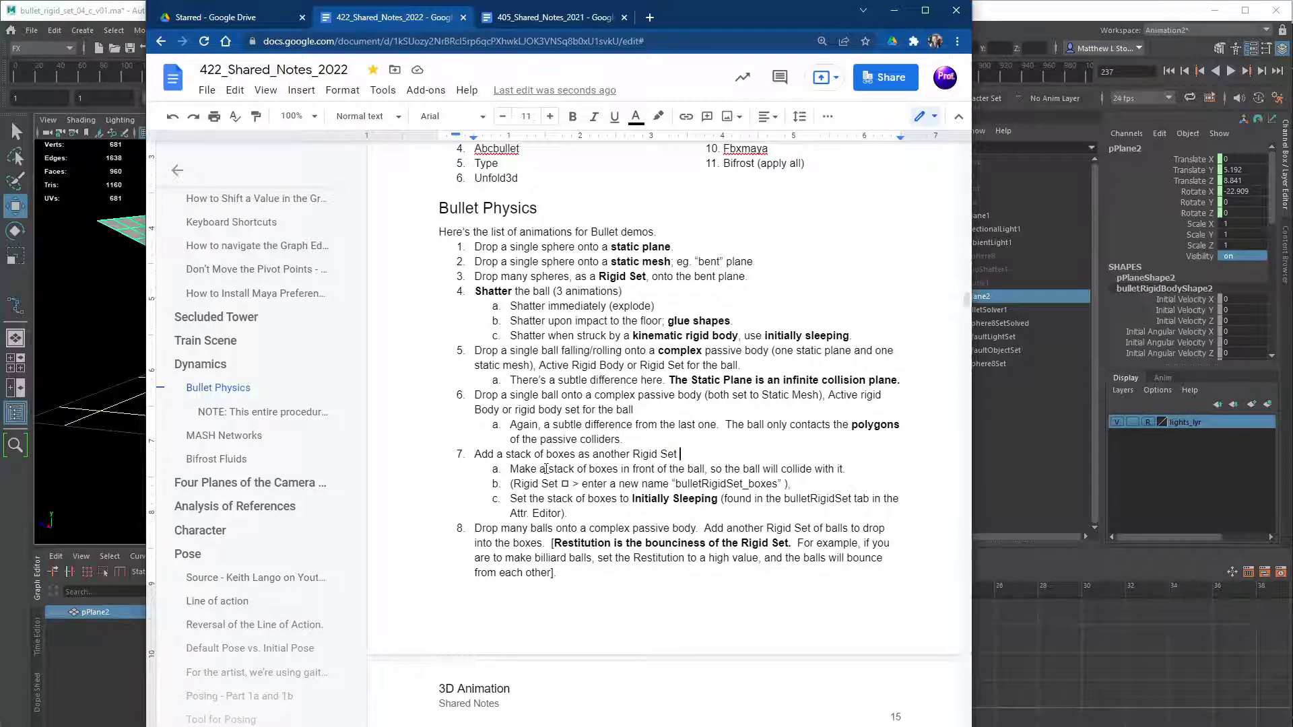
pyautogui.moveTo(521, 469); pyautogui.dragTo(848, 473)
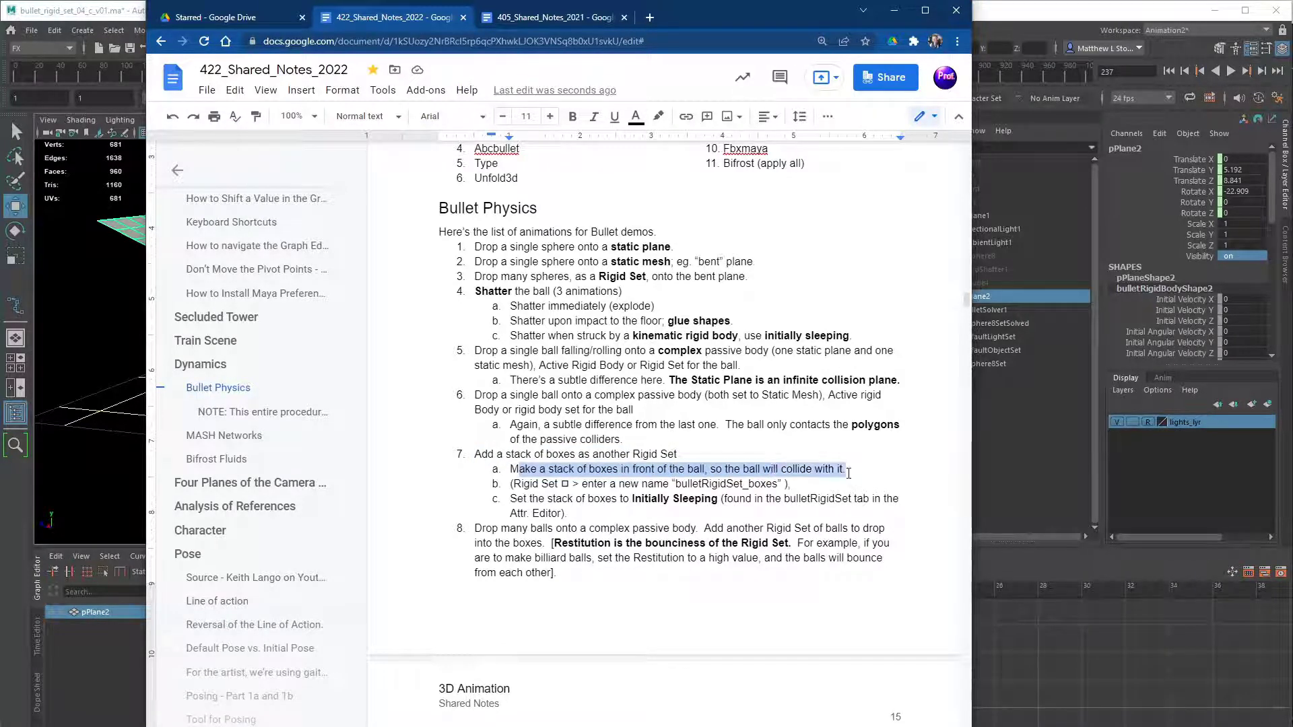
pyautogui.click(624, 484)
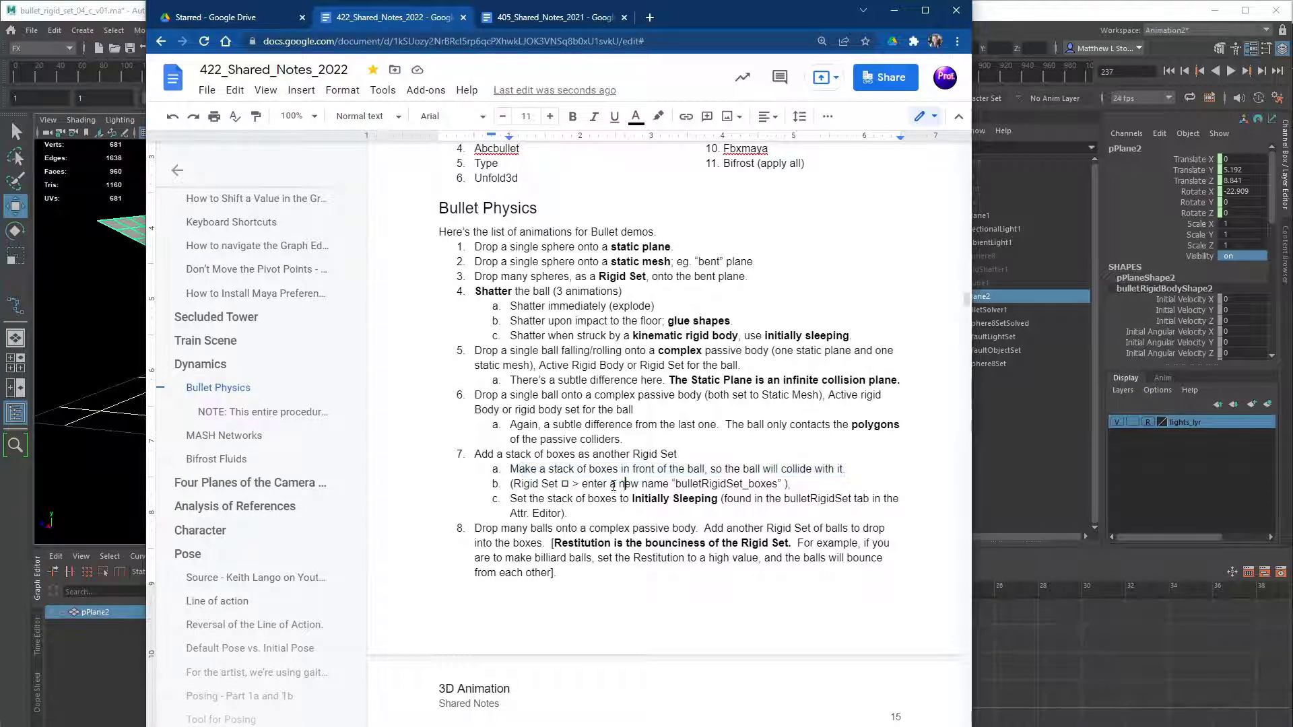
pyautogui.moveTo(511, 484); pyautogui.dragTo(763, 486)
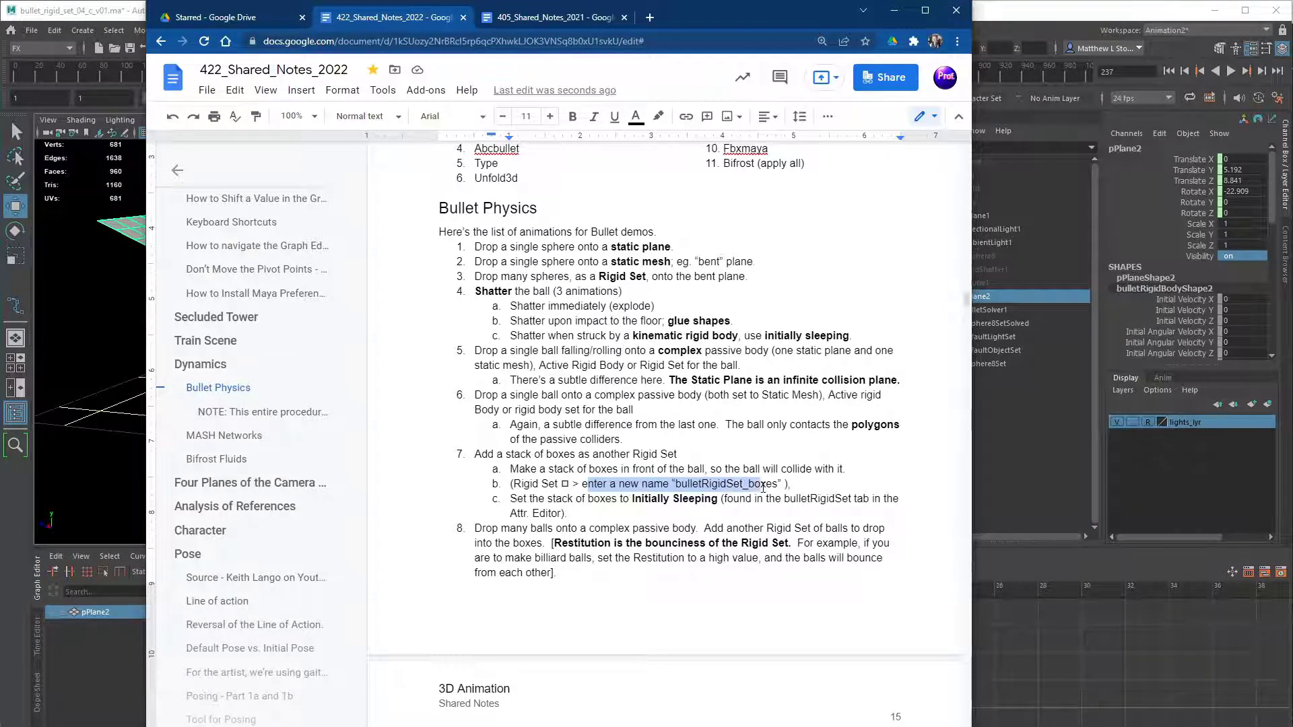
# - Bold "new name" and "bulletRigidSet_boxes" in sub-item b of item 7
pyautogui.doubleClick(759, 485)
pyautogui.hotkey('ctrl', 'b')
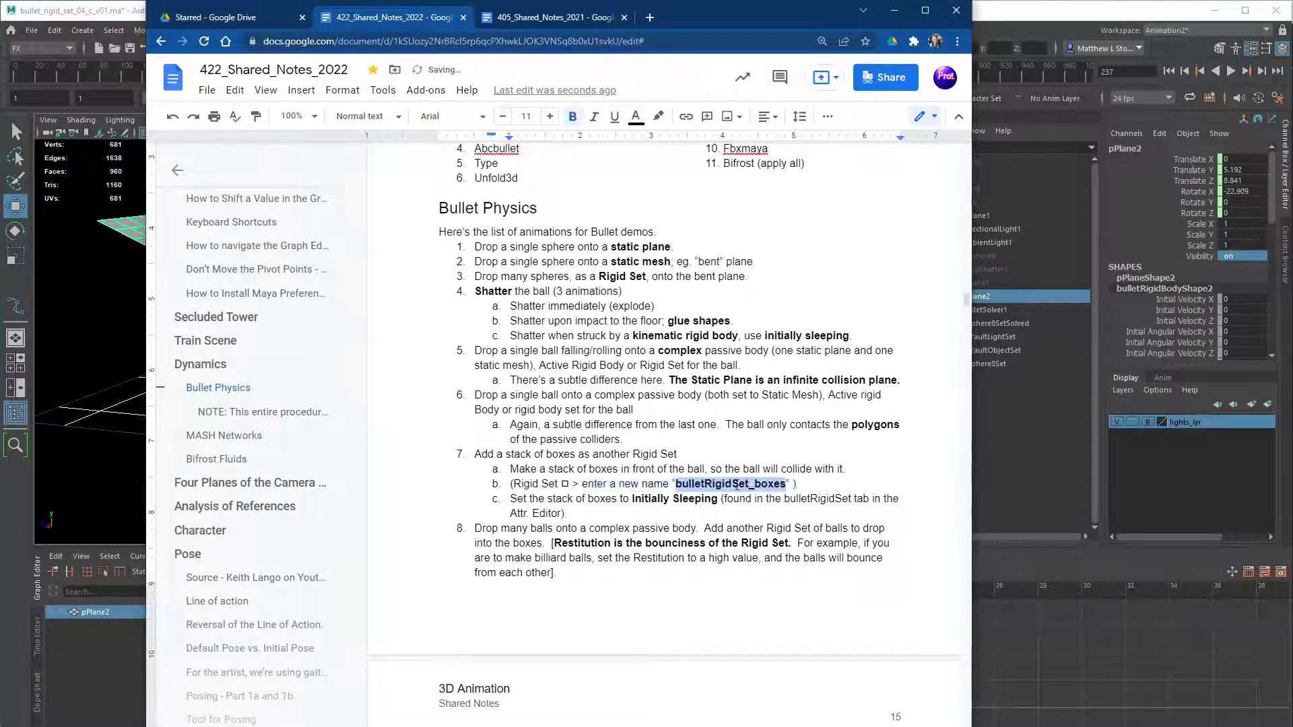
pyautogui.press('End')
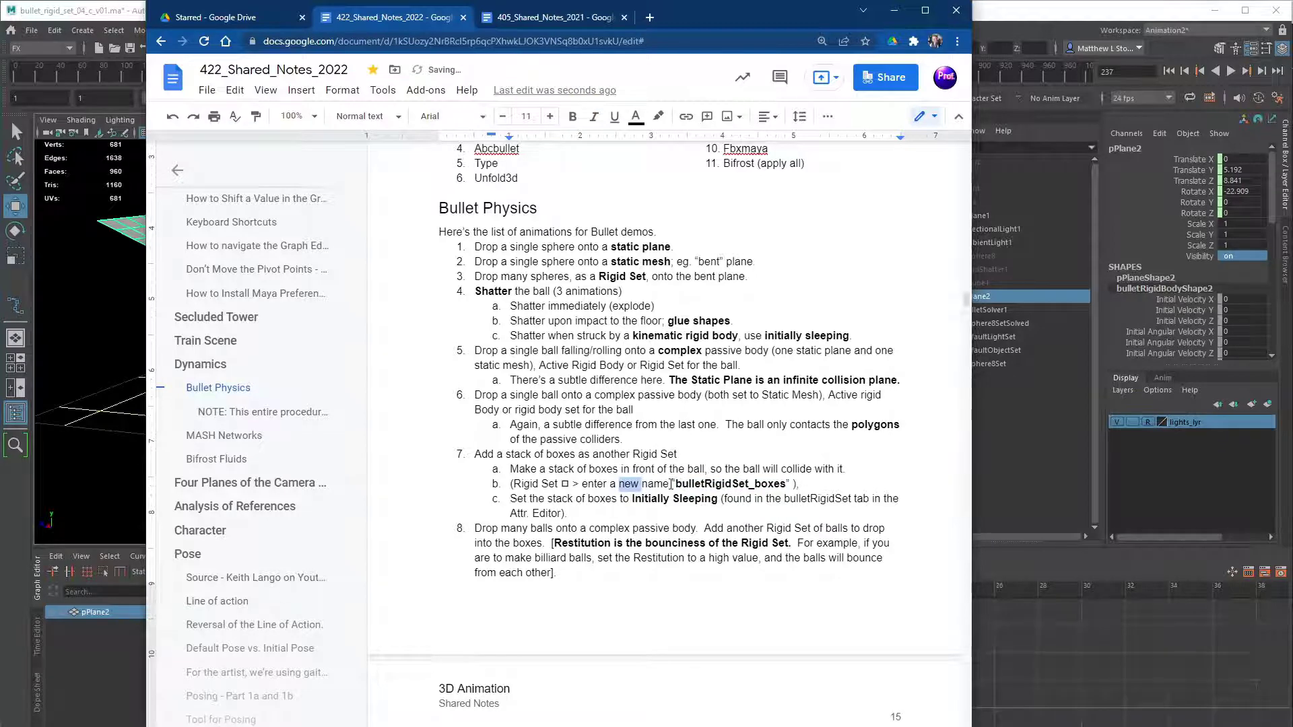
pyautogui.hotkey('ctrl', 'b')
pyautogui.click(673, 484)
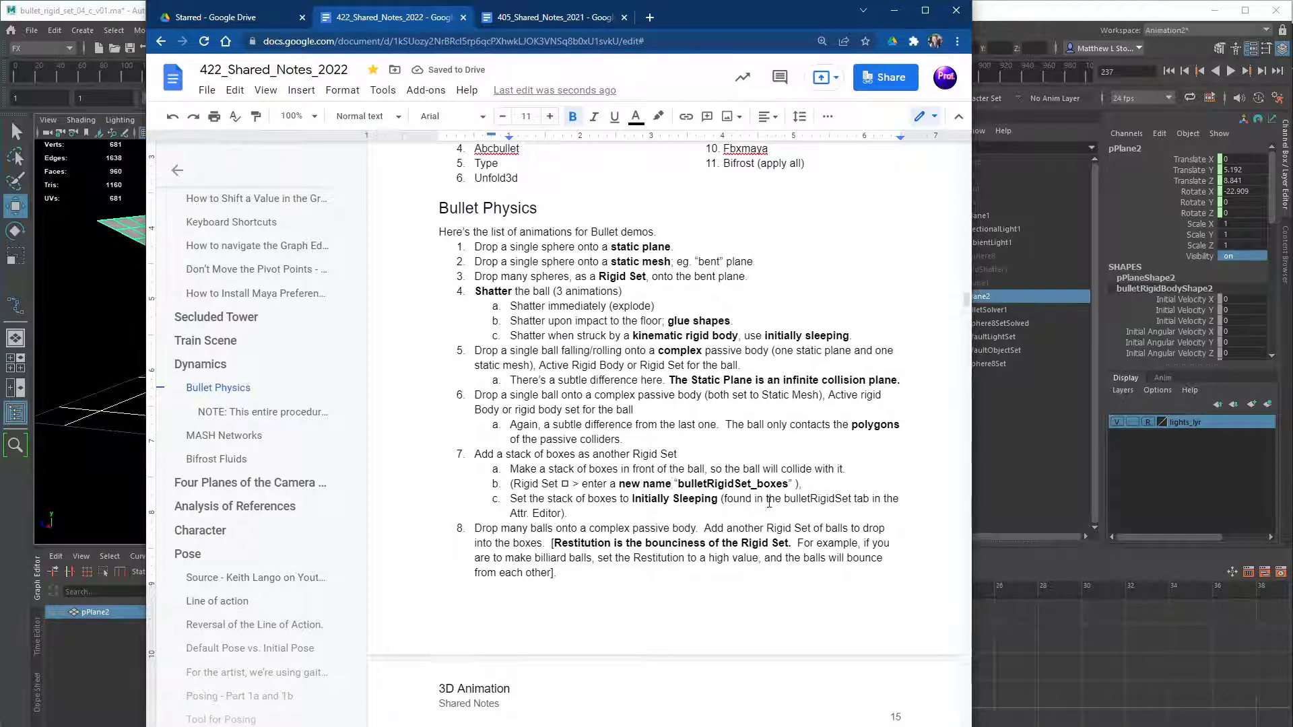
# - Return to Maya, rewind the simulation to the first frame, and move the Attribute Editor away from the viewport
pyautogui.hotkey('alt', 'Tab')
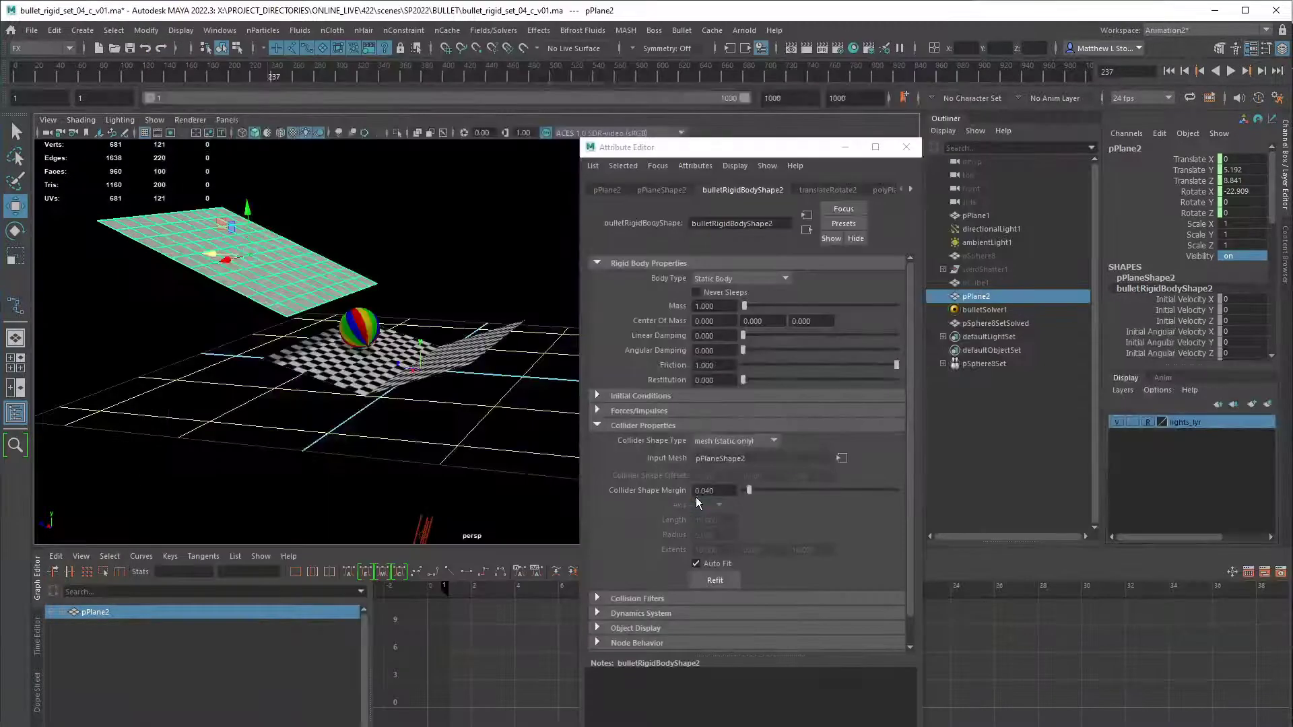
pyautogui.keyDown('alt'); pyautogui.moveTo(414, 275); pyautogui.dragTo(504, 352); pyautogui.keyUp('alt')
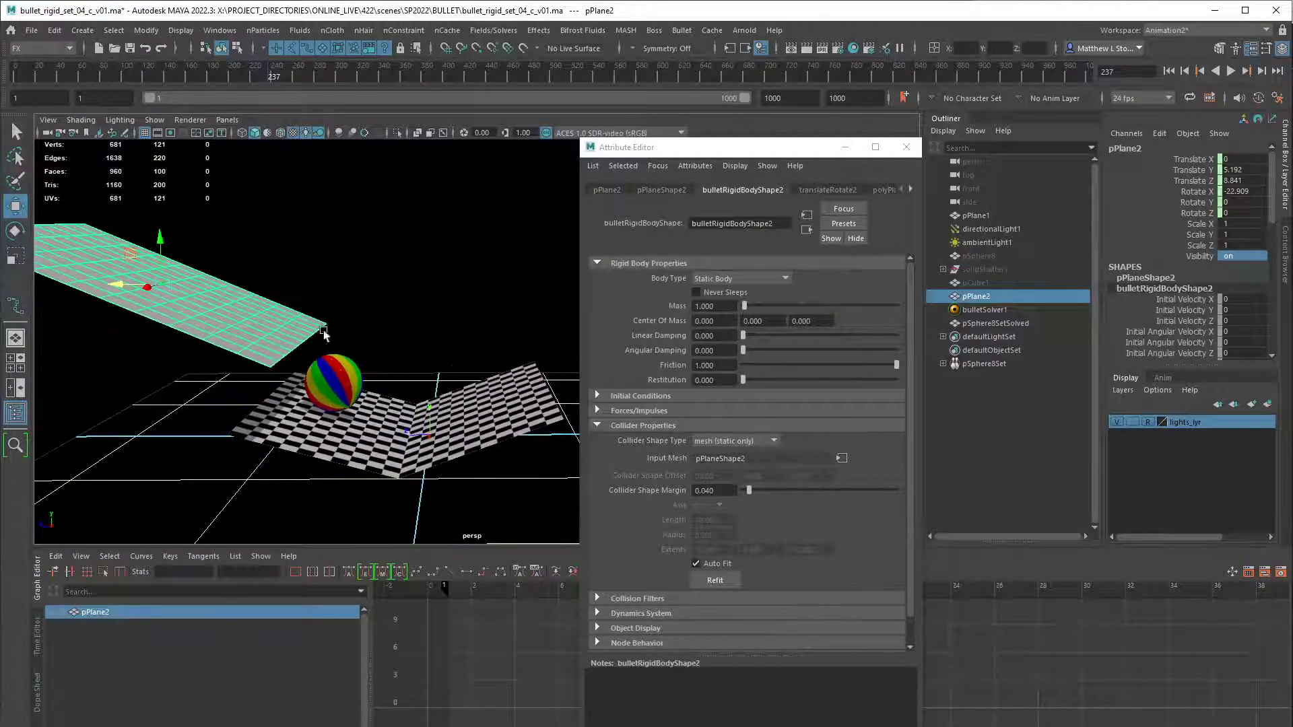
pyautogui.keyDown('alt'); pyautogui.moveTo(323, 333); pyautogui.dragTo(394, 355); pyautogui.keyUp('alt')
pyautogui.click(1170, 71)
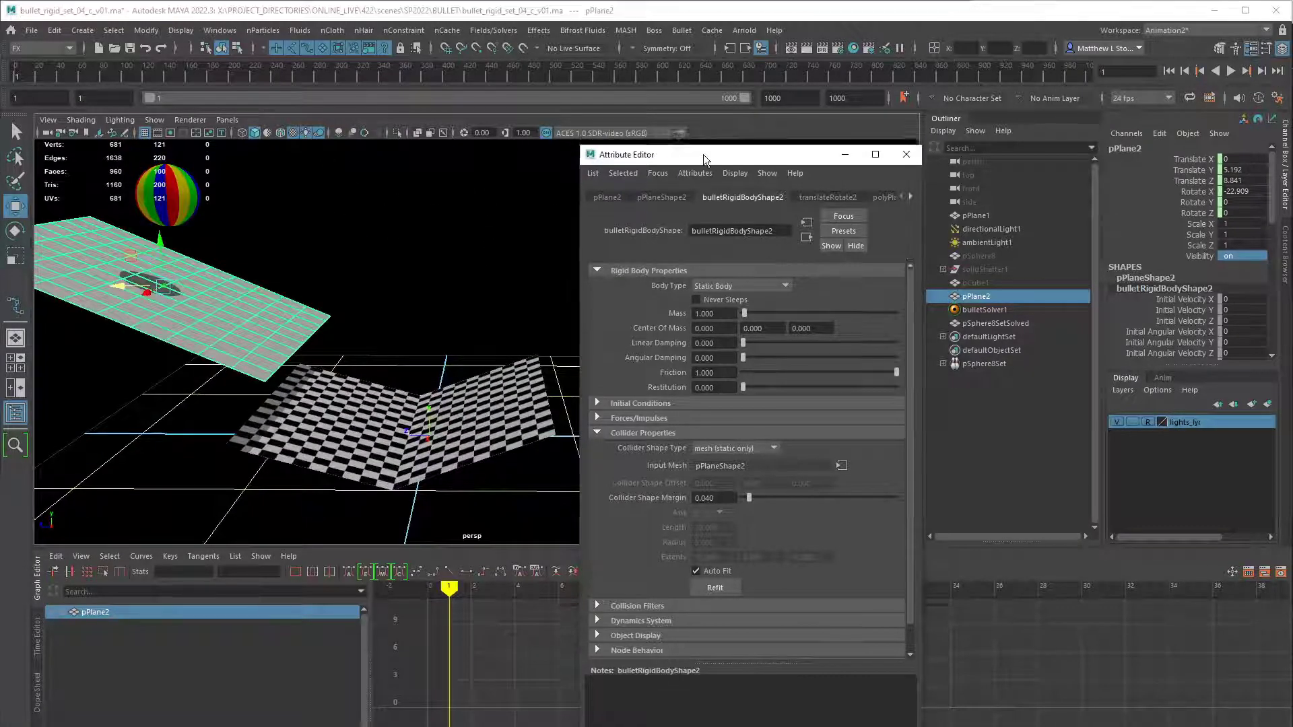
pyautogui.moveTo(699, 149); pyautogui.dragTo(958, 504)
# - Create a polygon cube and move it above the bent plane, to about 2.06 in Translate X and 1.32 in Translate Y
pyautogui.click(759, 536)
pyautogui.keyDown('alt'); pyautogui.moveTo(673, 472); pyautogui.dragTo(505, 357); pyautogui.keyUp('alt')
pyautogui.moveTo(446, 394); pyautogui.dragTo(378, 409)
pyautogui.keyDown('alt'); pyautogui.moveTo(402, 362); pyautogui.dragTo(433, 333, button='middle'); pyautogui.keyUp('alt')
pyautogui.keyDown('alt'); pyautogui.moveTo(434, 335); pyautogui.dragTo(527, 214); pyautogui.keyUp('alt')
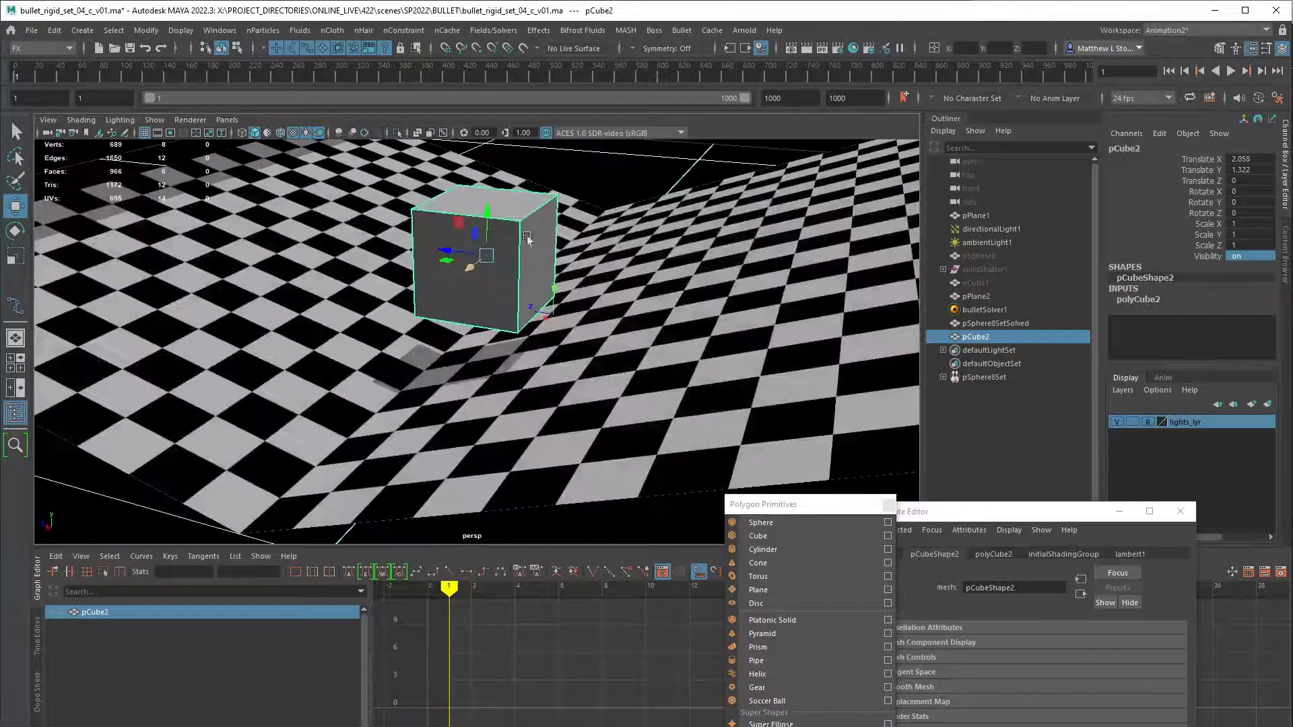
# - Assign the existing material aiStandardSurface2 to the cube and raise it to about 1.98 in Translate Y
pyautogui.rightClick(523, 205)
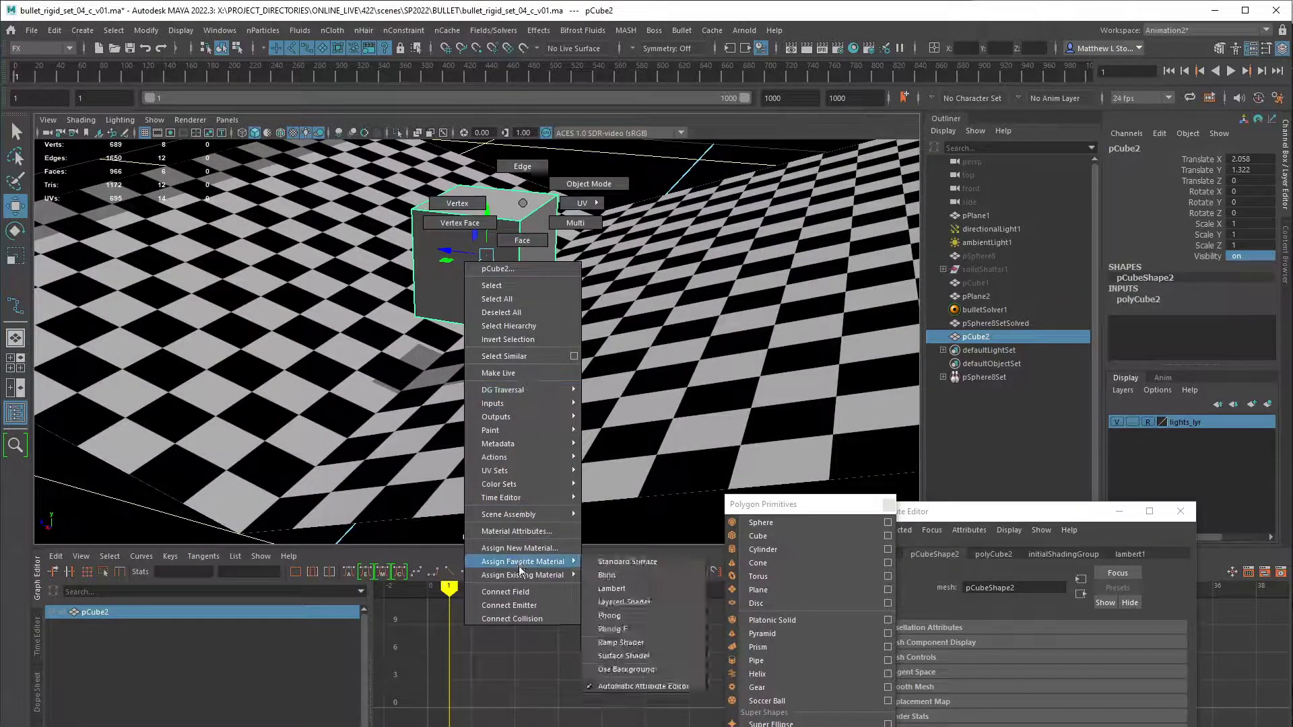
pyautogui.moveTo(539, 575)
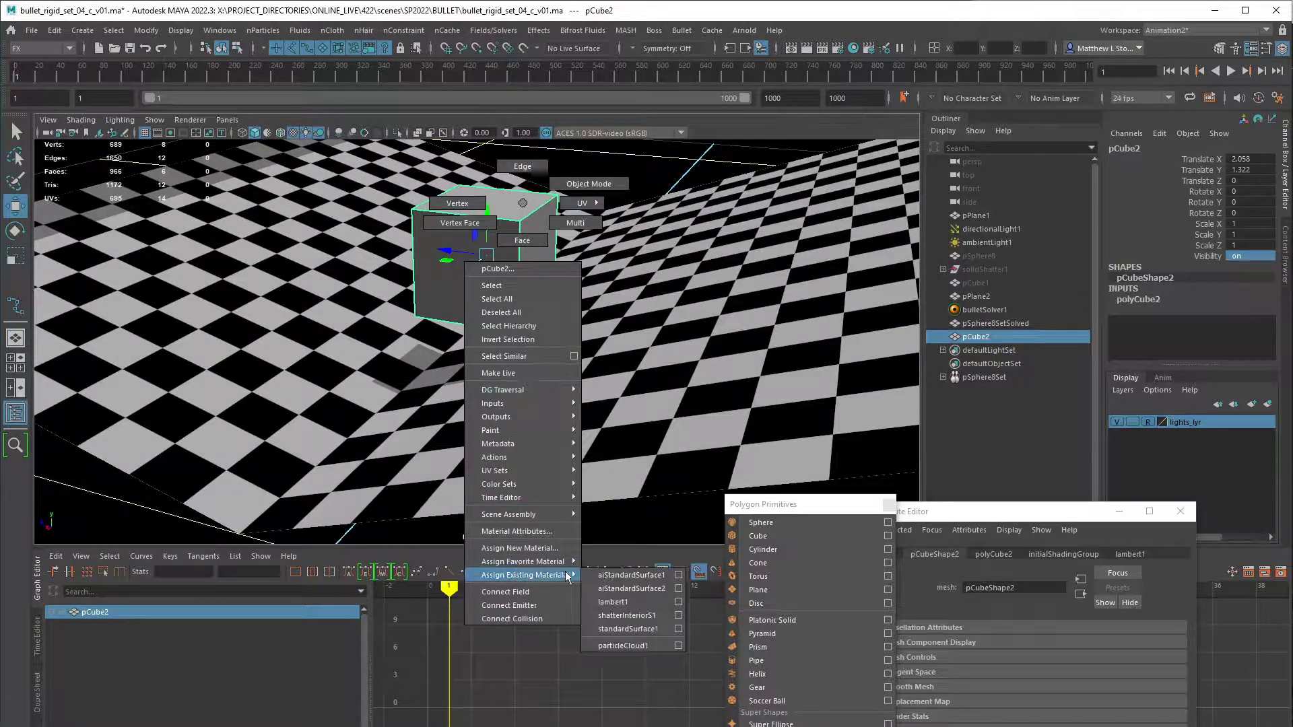
pyautogui.click(628, 588)
pyautogui.keyDown('alt'); pyautogui.moveTo(628, 579); pyautogui.dragTo(482, 210); pyautogui.keyUp('alt')
pyautogui.keyDown('alt'); pyautogui.moveTo(483, 210); pyautogui.dragTo(505, 236, button='right'); pyautogui.keyUp('alt')
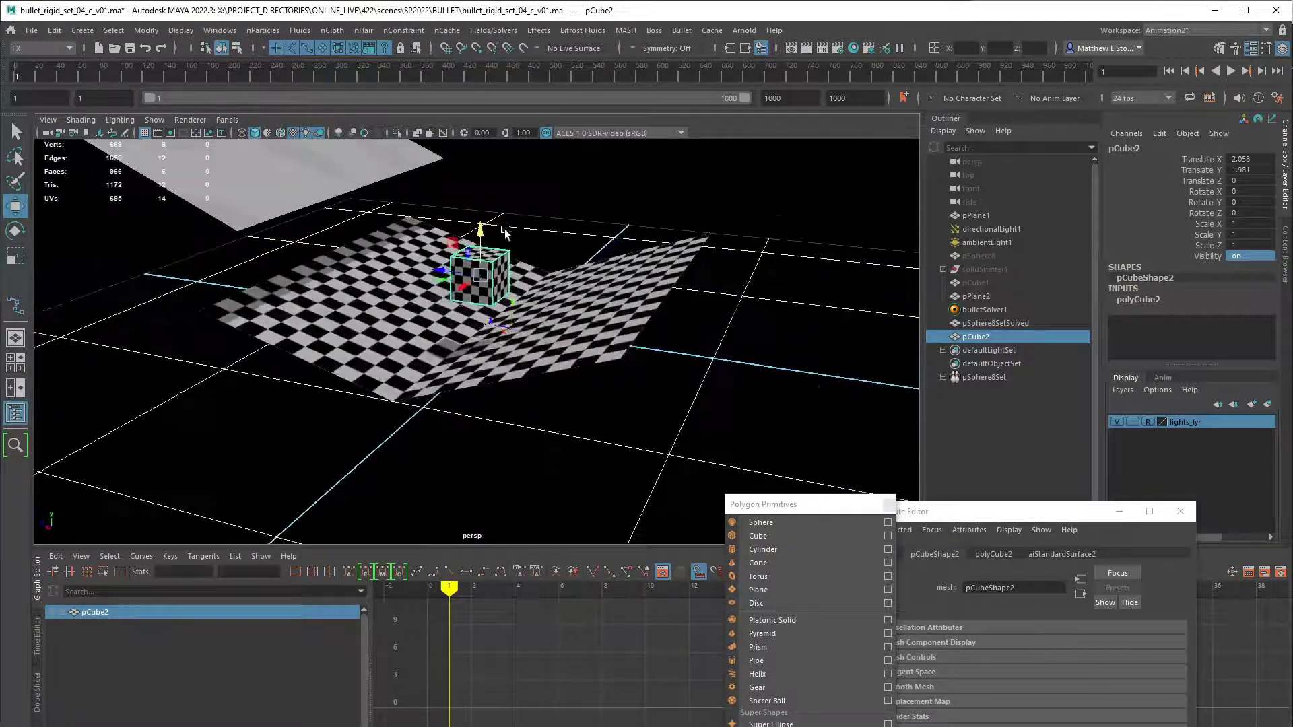
# - Move the cube above the bent plane to about 2.84 in Translate X, 2.58 in Translate Y and 0.42 in Translate Z
pyautogui.keyDown('alt'); pyautogui.moveTo(505, 235); pyautogui.dragTo(573, 289, button='middle'); pyautogui.keyUp('alt')
pyautogui.moveTo(503, 273); pyautogui.dragTo(503, 253)
pyautogui.keyDown('alt'); pyautogui.moveTo(503, 252); pyautogui.dragTo(549, 346); pyautogui.keyUp('alt')
pyautogui.keyDown('alt'); pyautogui.moveTo(549, 345); pyautogui.dragTo(571, 329, button='right'); pyautogui.keyUp('alt')
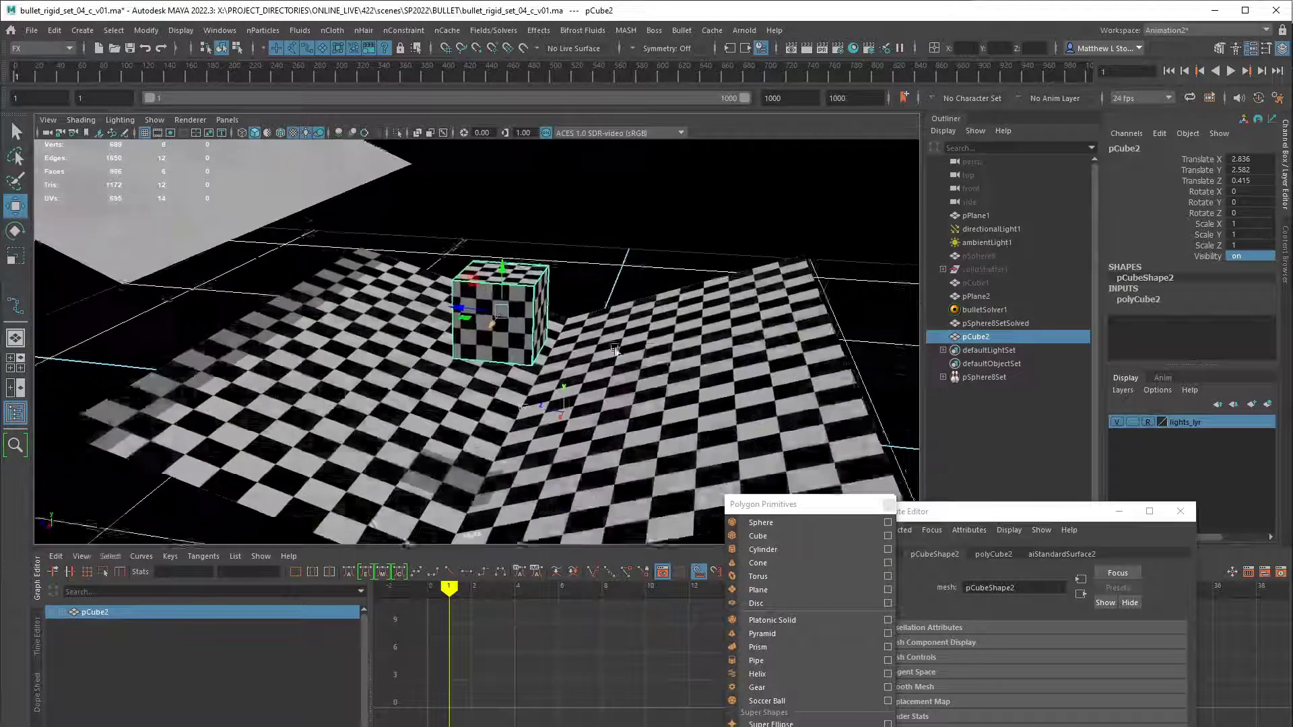
# - Assign the existing material aiStandardSurface1 to the cube
pyautogui.keyDown('alt'); pyautogui.moveTo(571, 329); pyautogui.dragTo(628, 328); pyautogui.keyUp('alt')
pyautogui.rightClick(619, 314)
pyautogui.moveTo(618, 685)
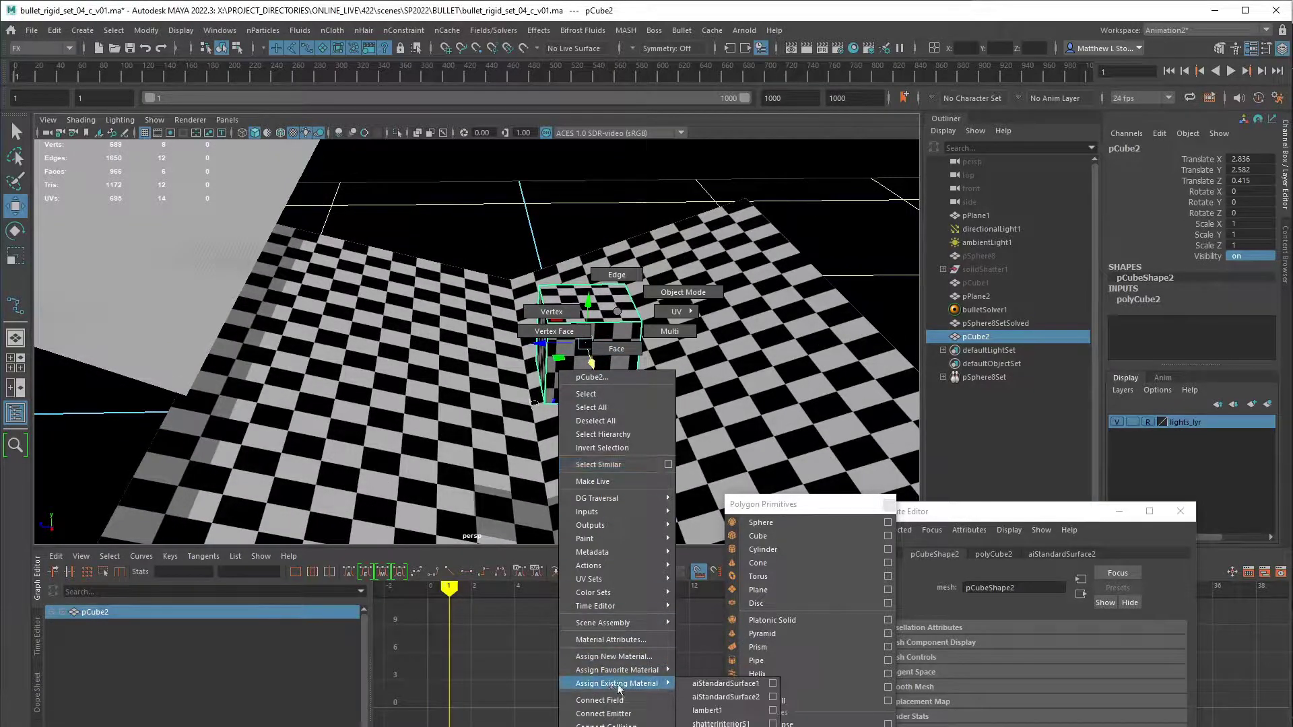
pyautogui.click(724, 683)
# - Duplicate the cube with an offset of about -1.24 in X and repeat the duplication to make a row of six cubes
pyautogui.keyDown('alt'); pyautogui.moveTo(680, 429); pyautogui.dragTo(584, 397); pyautogui.keyUp('alt')
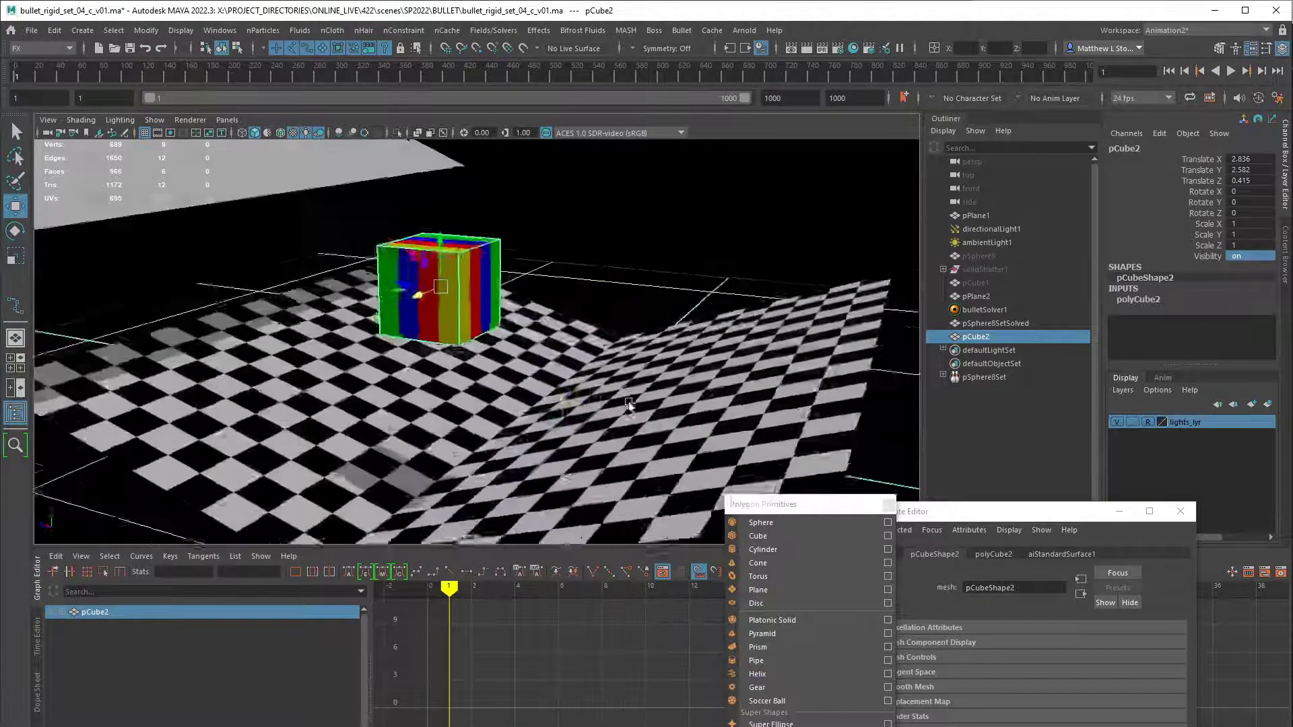
pyautogui.keyDown('alt'); pyautogui.moveTo(583, 398); pyautogui.dragTo(559, 317, button='right'); pyautogui.keyUp('alt')
pyautogui.keyDown('alt'); pyautogui.moveTo(593, 314); pyautogui.dragTo(593, 384); pyautogui.keyUp('alt')
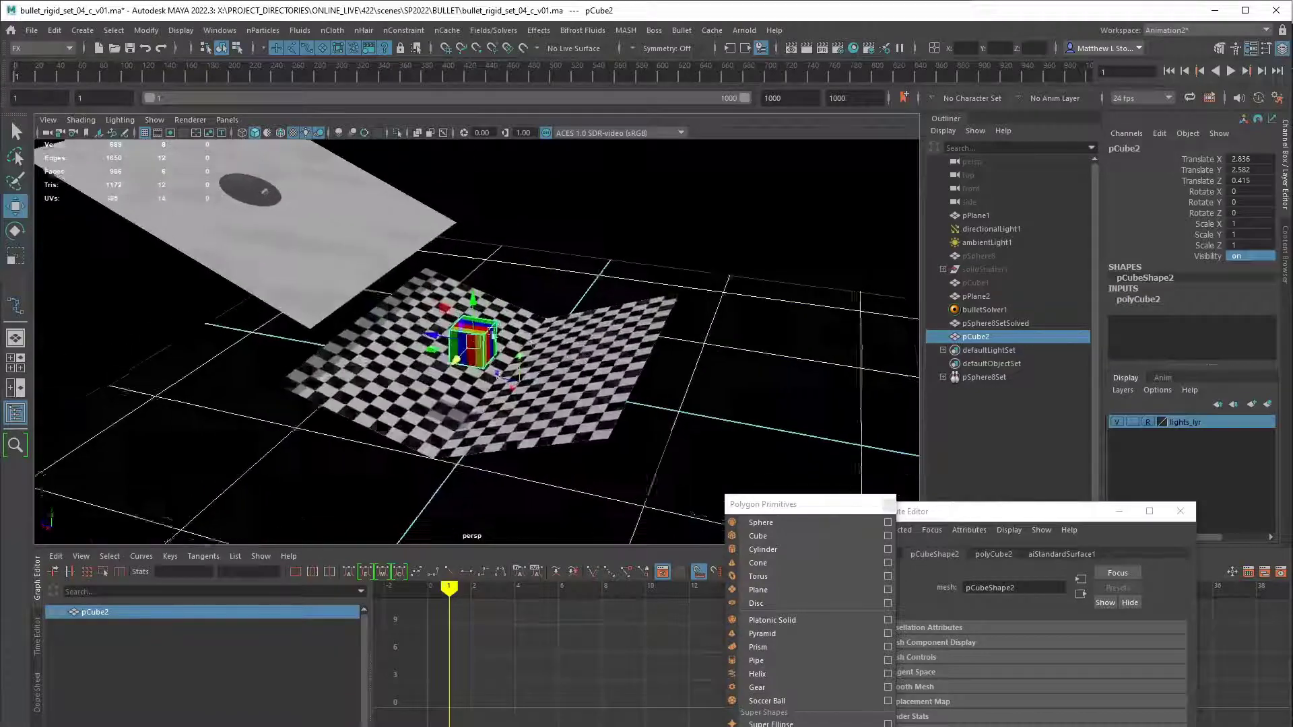
pyautogui.keyDown('alt'); pyautogui.moveTo(593, 384); pyautogui.dragTo(692, 417, button='right'); pyautogui.keyUp('alt')
pyautogui.keyDown('alt'); pyautogui.moveTo(692, 418); pyautogui.dragTo(646, 412); pyautogui.keyUp('alt')
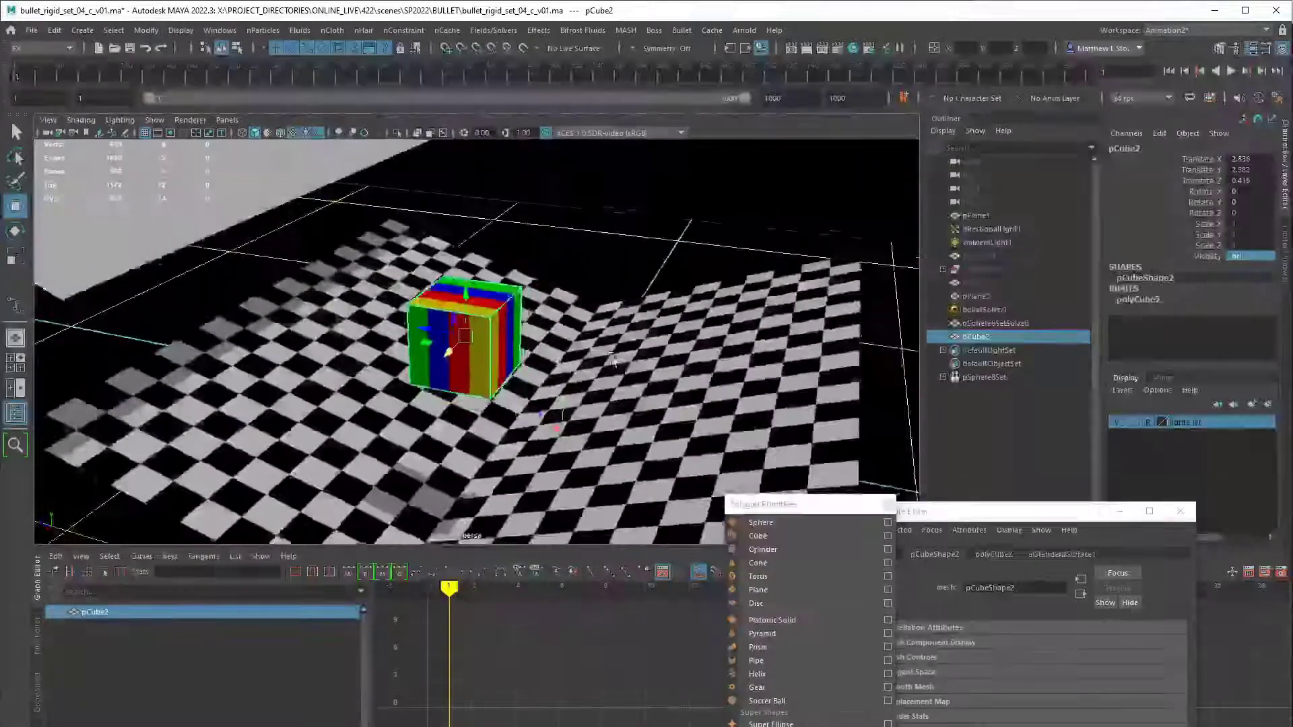
pyautogui.keyDown('alt'); pyautogui.moveTo(647, 412); pyautogui.dragTo(566, 369, button='right'); pyautogui.keyUp('alt')
pyautogui.keyDown('alt'); pyautogui.moveTo(566, 369); pyautogui.dragTo(547, 380); pyautogui.keyUp('alt')
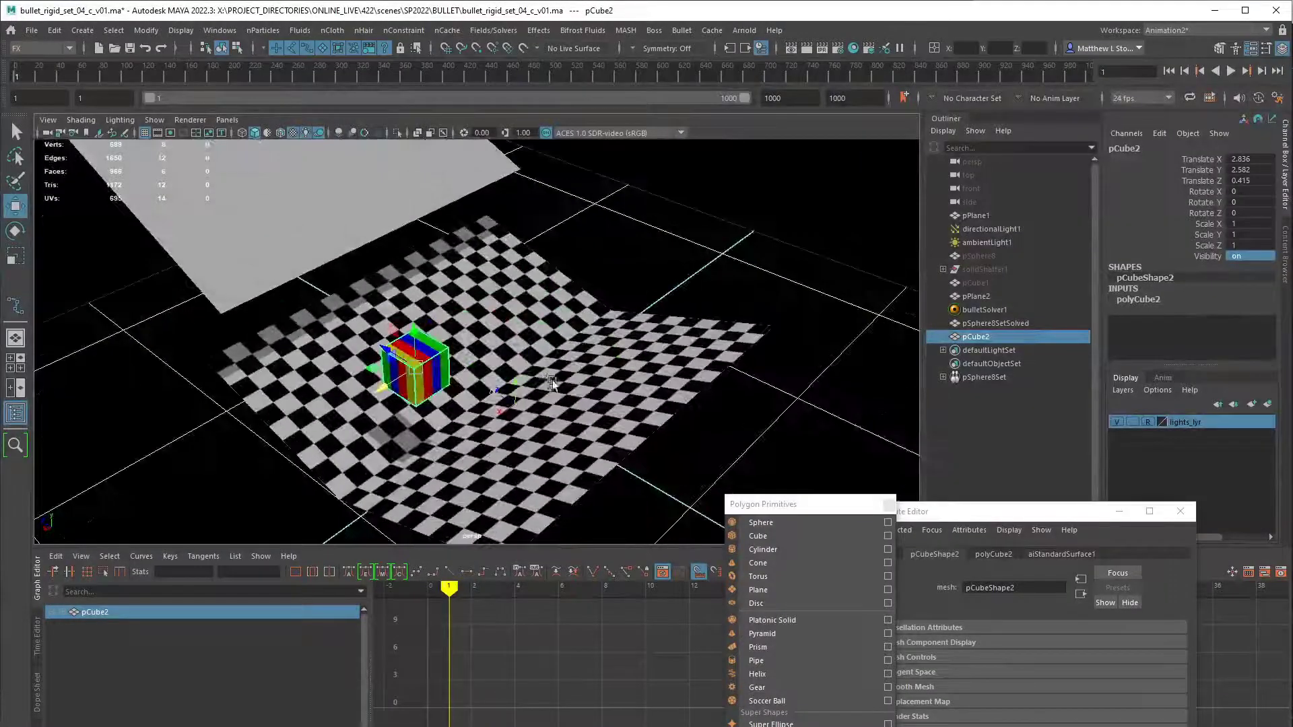
pyautogui.hotkey('ctrl', 'd')
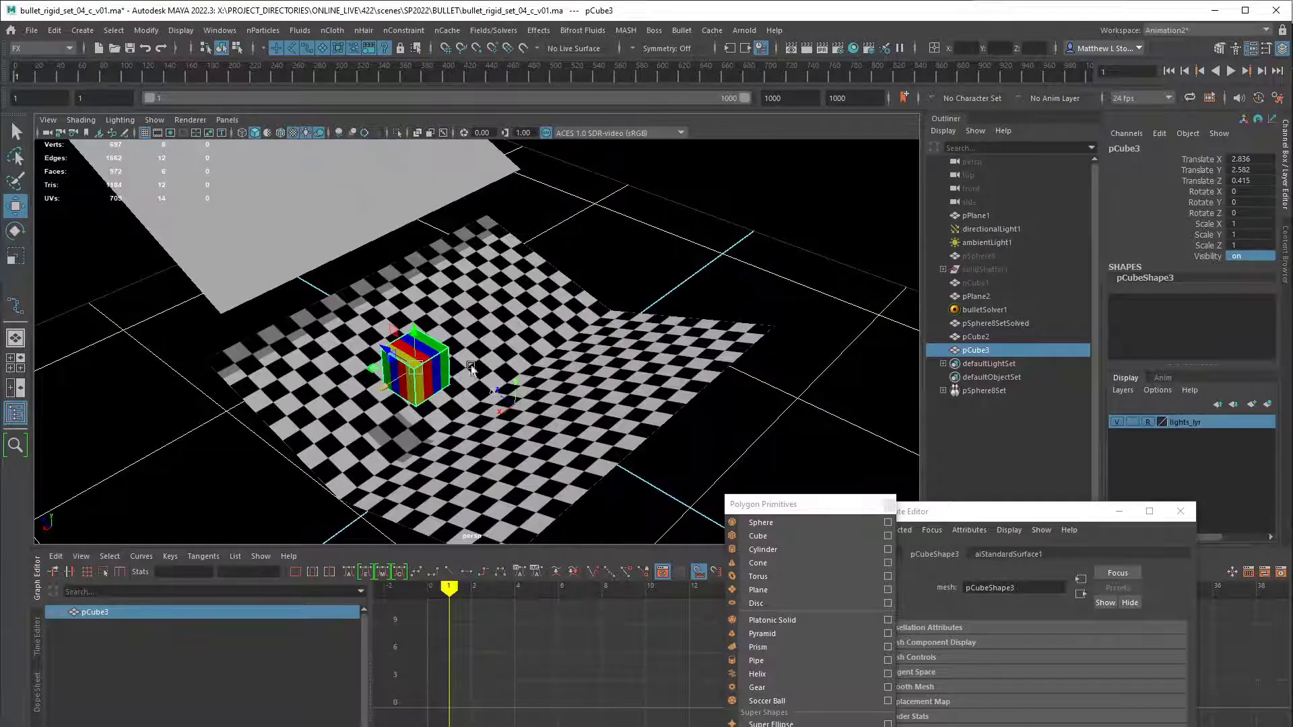
pyautogui.keyDown('alt'); pyautogui.moveTo(471, 369); pyautogui.dragTo(454, 349); pyautogui.keyUp('alt')
pyautogui.hotkey('shift', 'd')
pyautogui.hotkey('shift', 'd')
pyautogui.hotkey('shift', 'd')
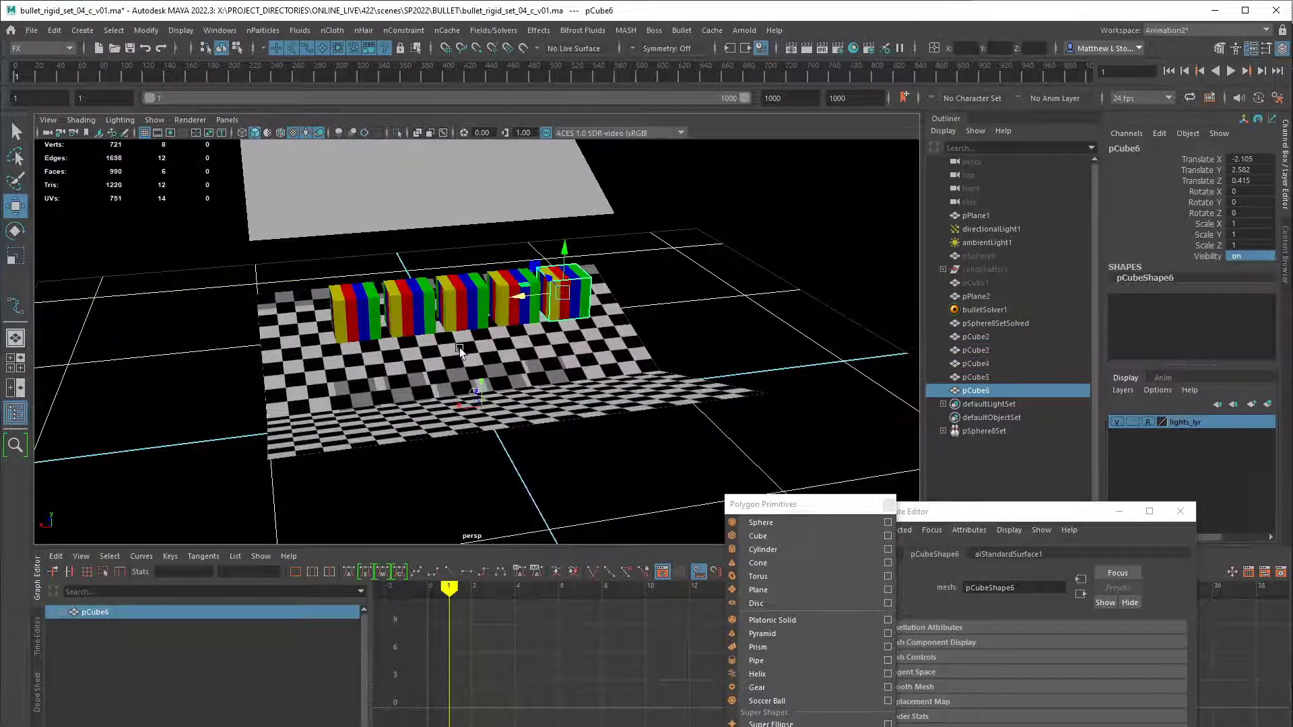
pyautogui.hotkey('shift', 'd')
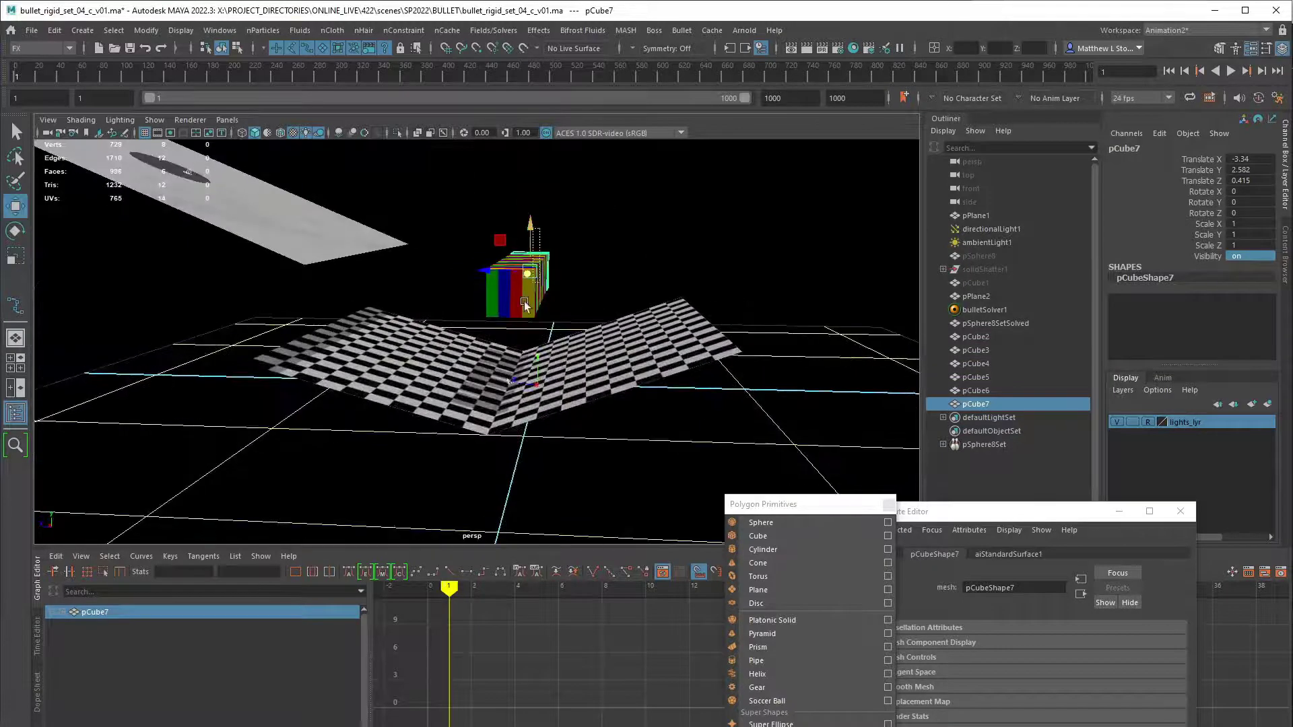
# - Select only the six cubes, duplicate the row about 1.29 higher, and repeat the duplication to build four stacked rows
pyautogui.moveTo(525, 301); pyautogui.dragTo(553, 293)
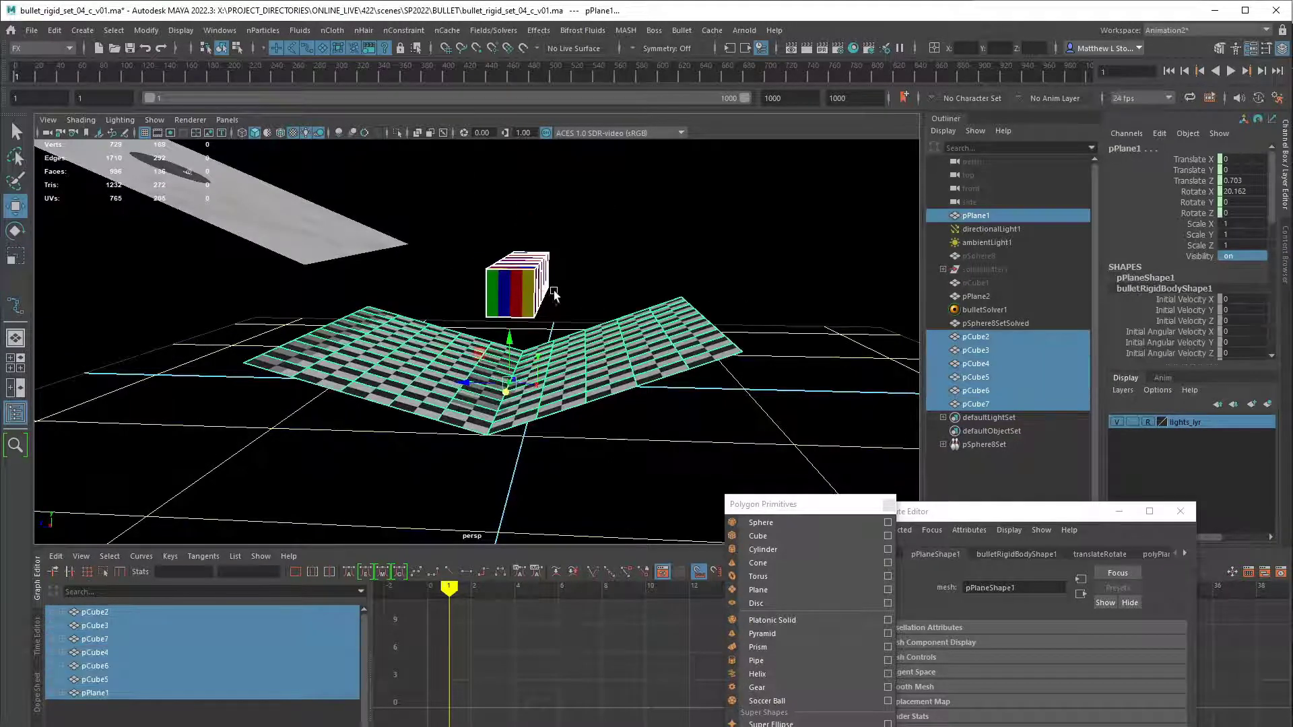
pyautogui.keyDown('alt'); pyautogui.moveTo(592, 251); pyautogui.dragTo(518, 276); pyautogui.keyUp('alt')
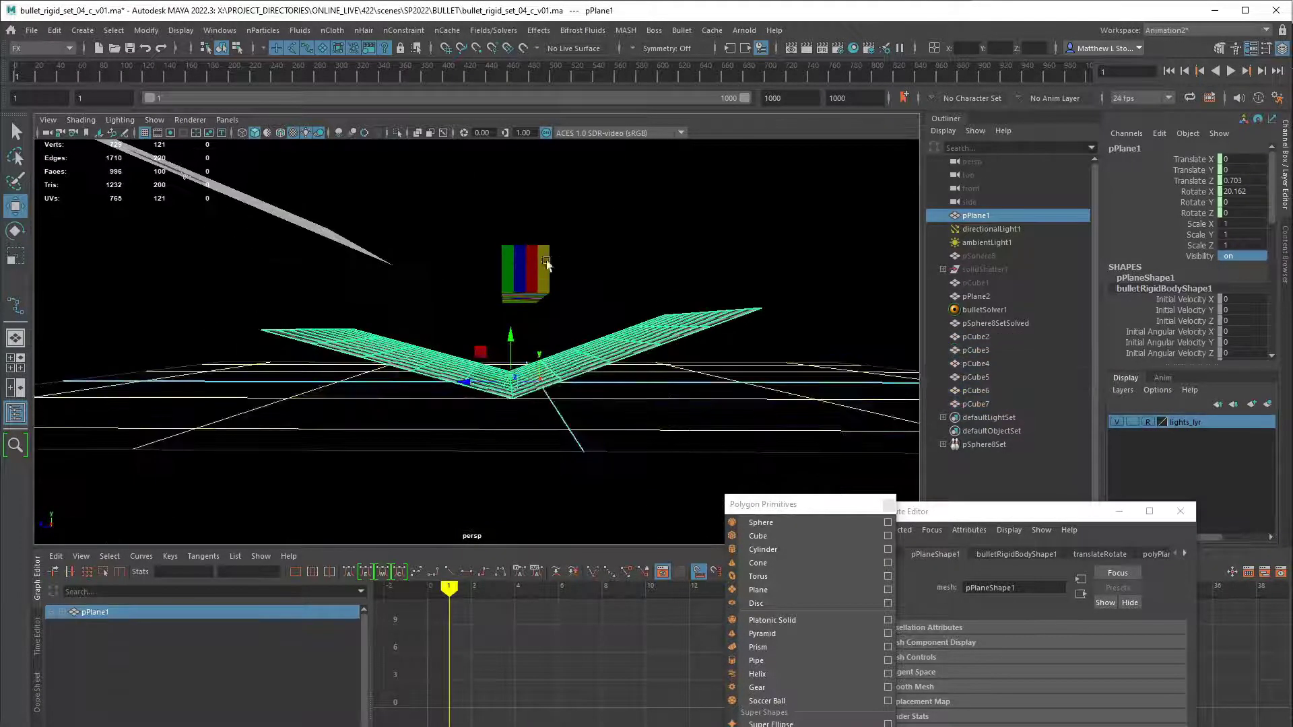
pyautogui.click(568, 265)
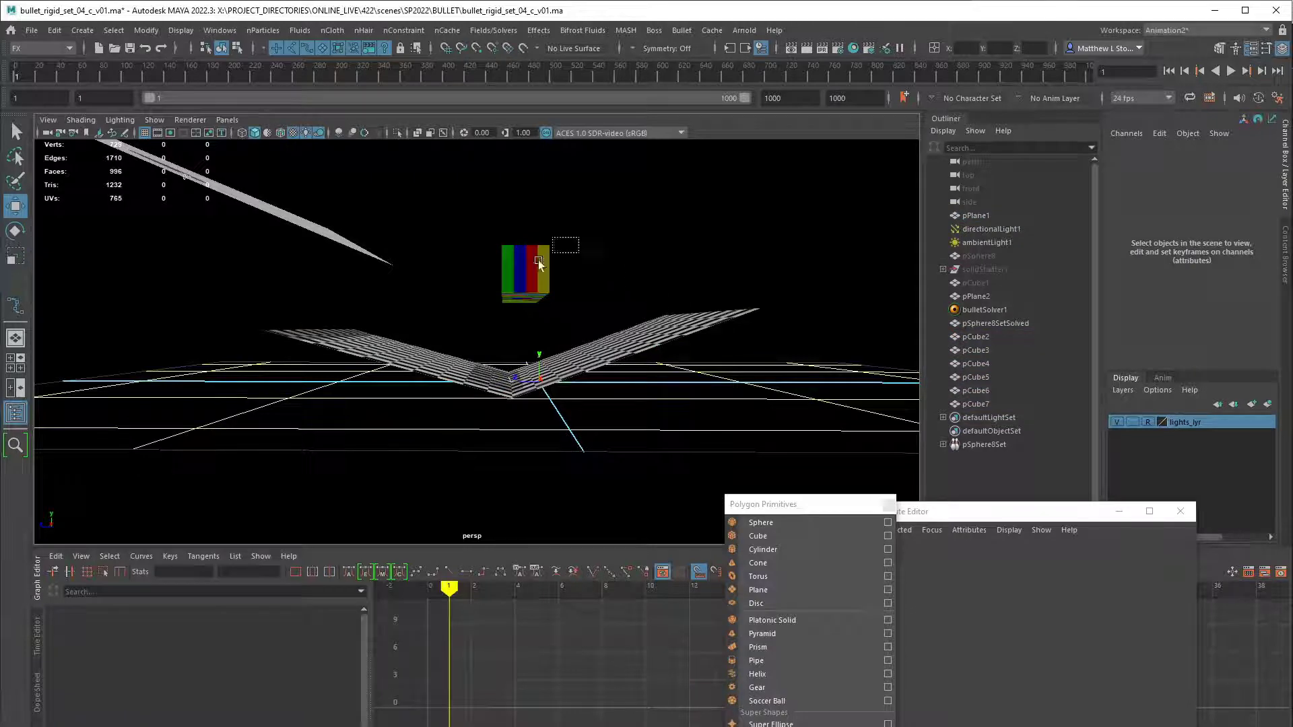
pyautogui.hotkey('ctrl', 'z')
pyautogui.keyDown('shift'); pyautogui.click(628, 342); pyautogui.keyUp('shift')
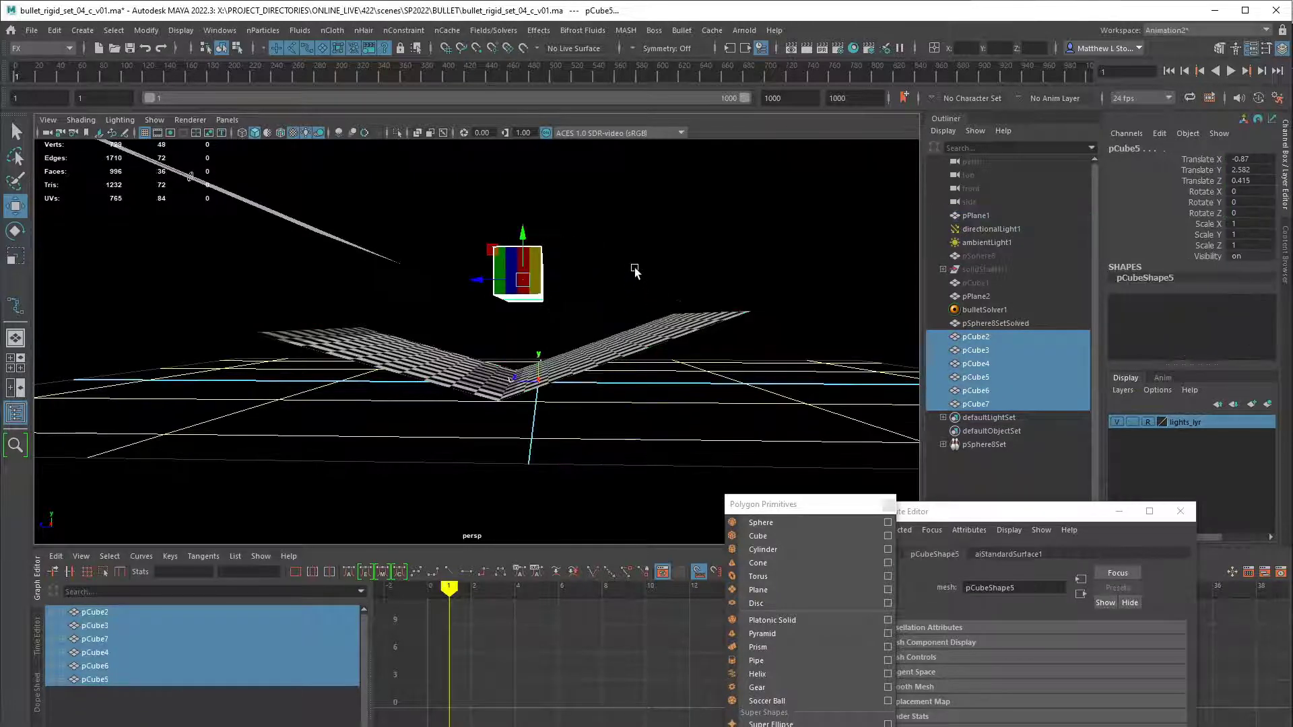
pyautogui.keyDown('alt'); pyautogui.moveTo(634, 267); pyautogui.dragTo(612, 278); pyautogui.keyUp('alt')
pyautogui.hotkey('ctrl', 'd')
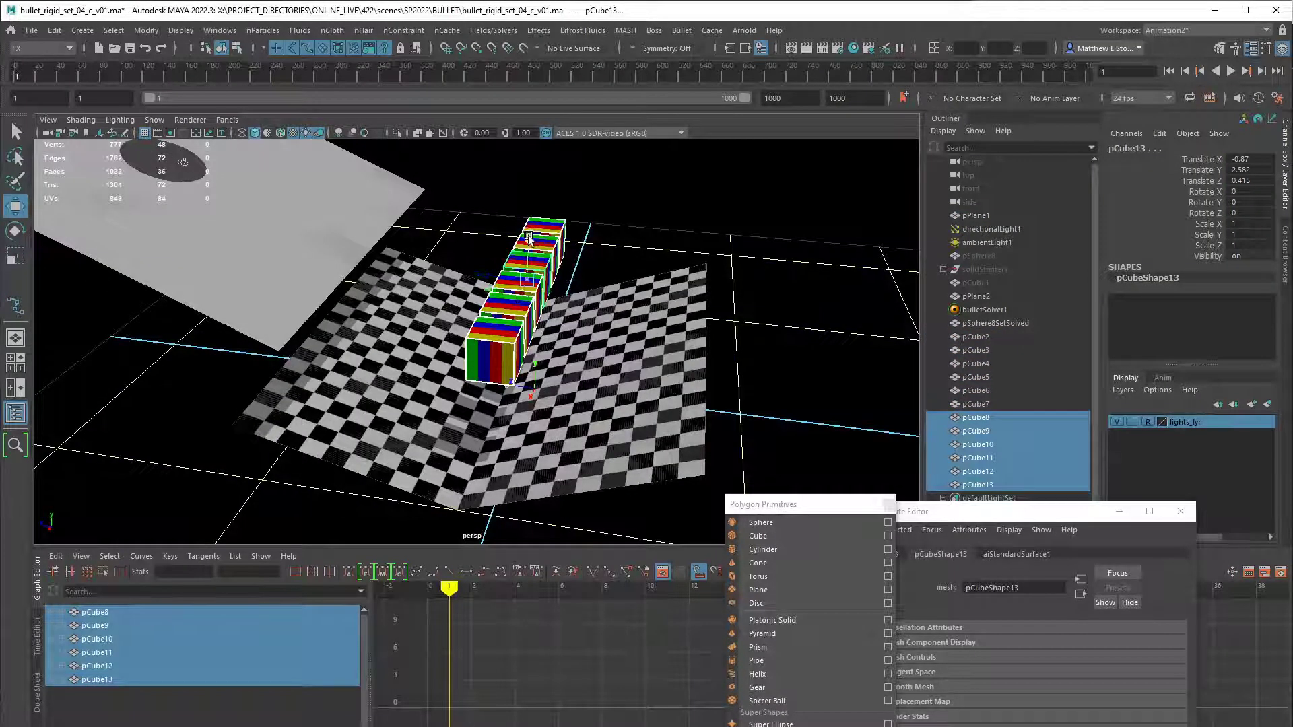
pyautogui.moveTo(528, 236); pyautogui.dragTo(526, 185)
pyautogui.keyDown('alt'); pyautogui.moveTo(616, 293); pyautogui.dragTo(640, 328); pyautogui.keyUp('alt')
pyautogui.hotkey('shift', 'd')
pyautogui.hotkey('shift', 'd')
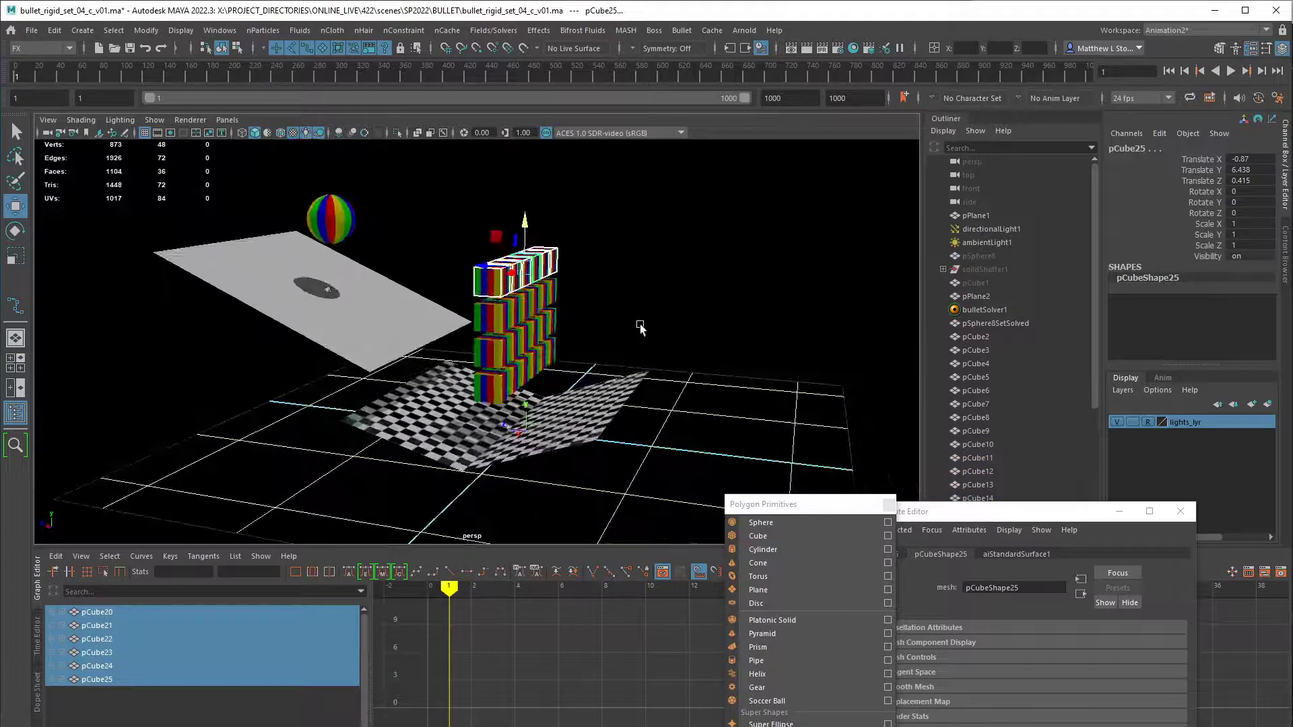
# - Select pCube2 through pCube25 and move the stack until pCube25 is at about 5.29 in Translate Y and 1.66 in Translate Z
pyautogui.keyDown('alt'); pyautogui.moveTo(624, 197); pyautogui.dragTo(588, 247); pyautogui.keyUp('alt')
pyautogui.moveTo(1004, 517); pyautogui.dragTo(692, 509)
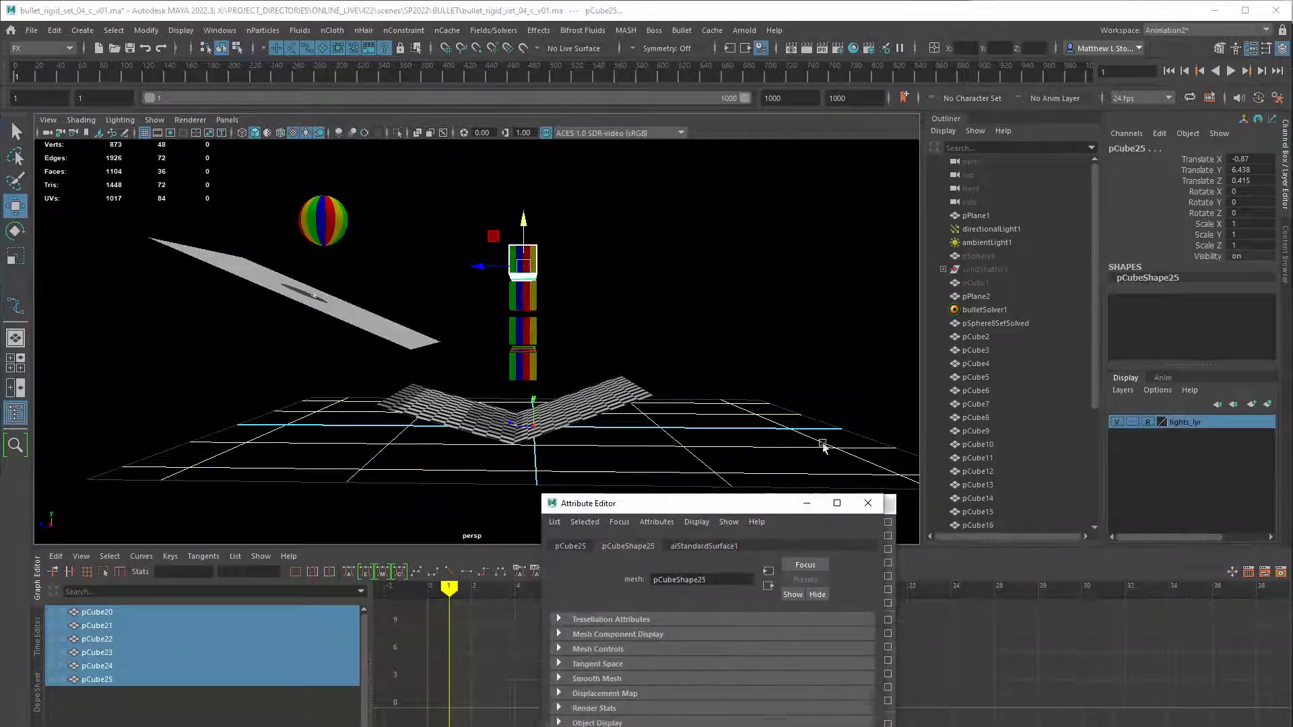
pyautogui.click(986, 341)
pyautogui.moveTo(1094, 322); pyautogui.dragTo(1073, 471)
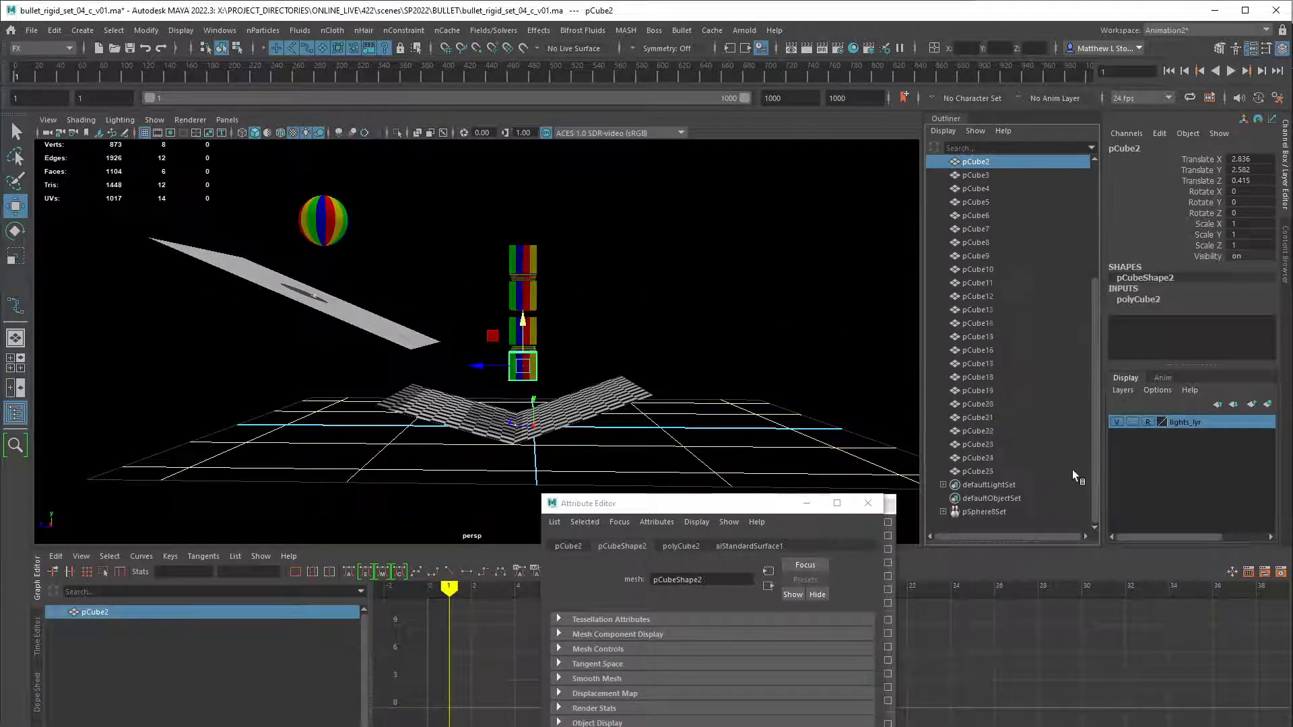
pyautogui.keyDown('shift'); pyautogui.click(986, 471); pyautogui.keyUp('shift')
pyautogui.scroll(1, 1089, 327)
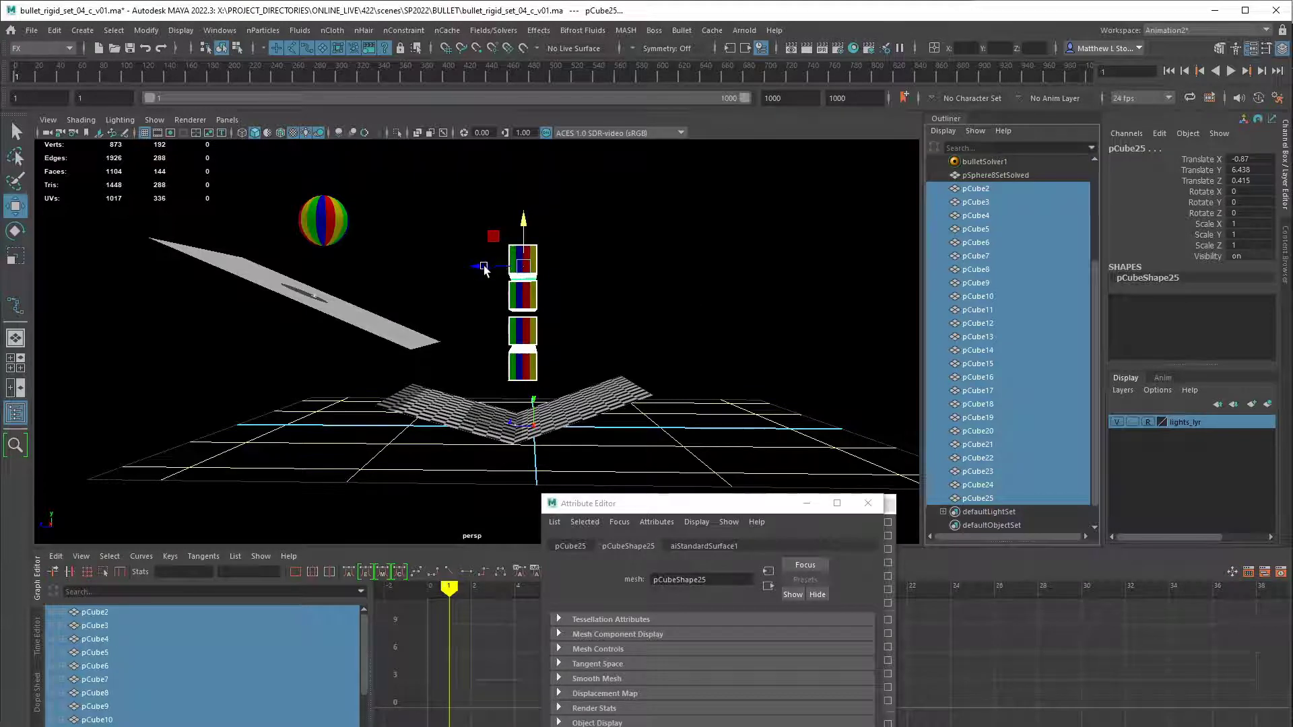
pyautogui.moveTo(515, 266); pyautogui.dragTo(487, 249)
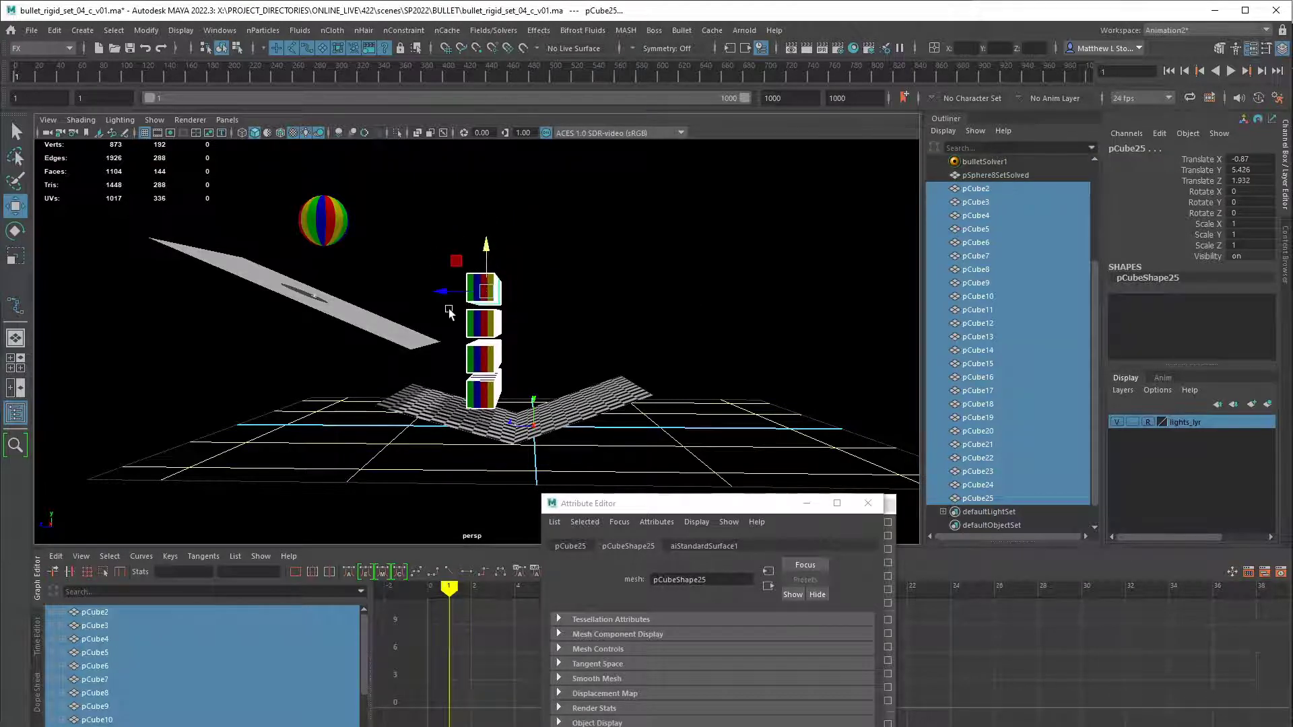
pyautogui.moveTo(441, 293); pyautogui.dragTo(448, 294)
pyautogui.moveTo(492, 249); pyautogui.dragTo(492, 254)
pyautogui.keyDown('alt'); pyautogui.moveTo(583, 286); pyautogui.dragTo(601, 337); pyautogui.keyUp('alt')
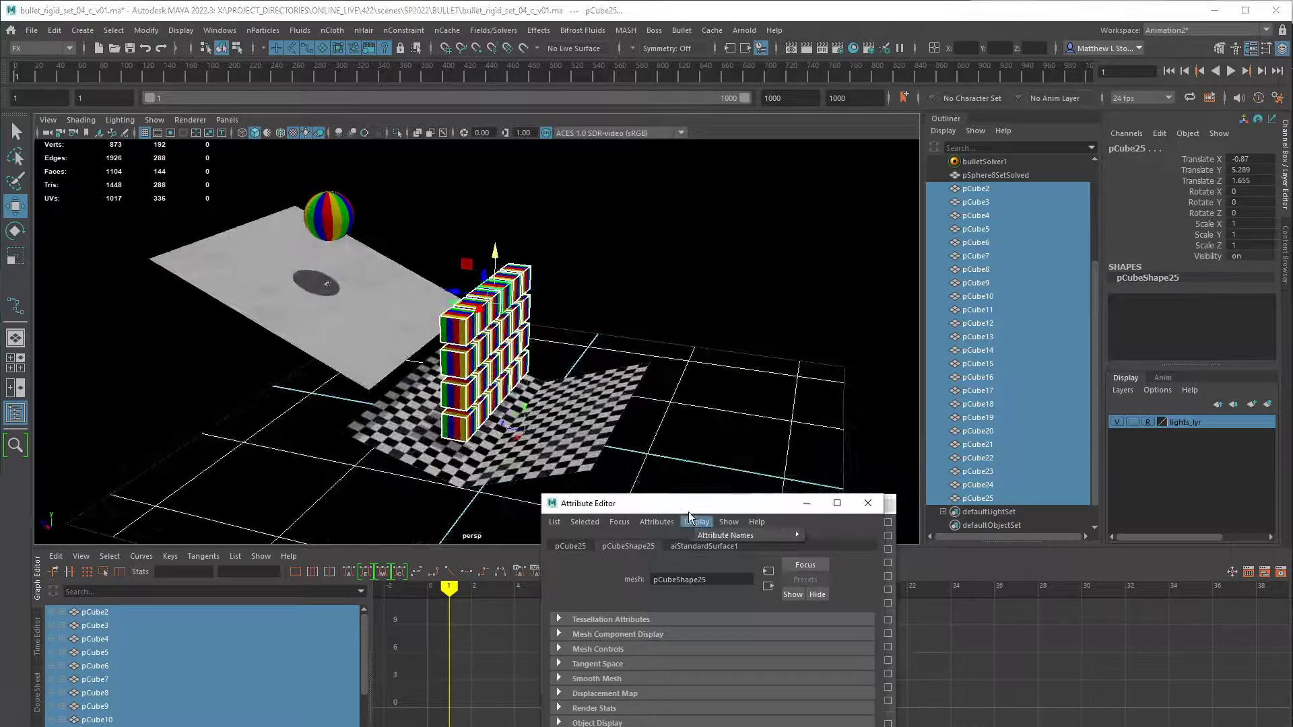
# - Close the Attribute Editor and create a Bullet Rigid Set named bulletRigidSet_boxes from the selected cubes
pyautogui.click(868, 504)
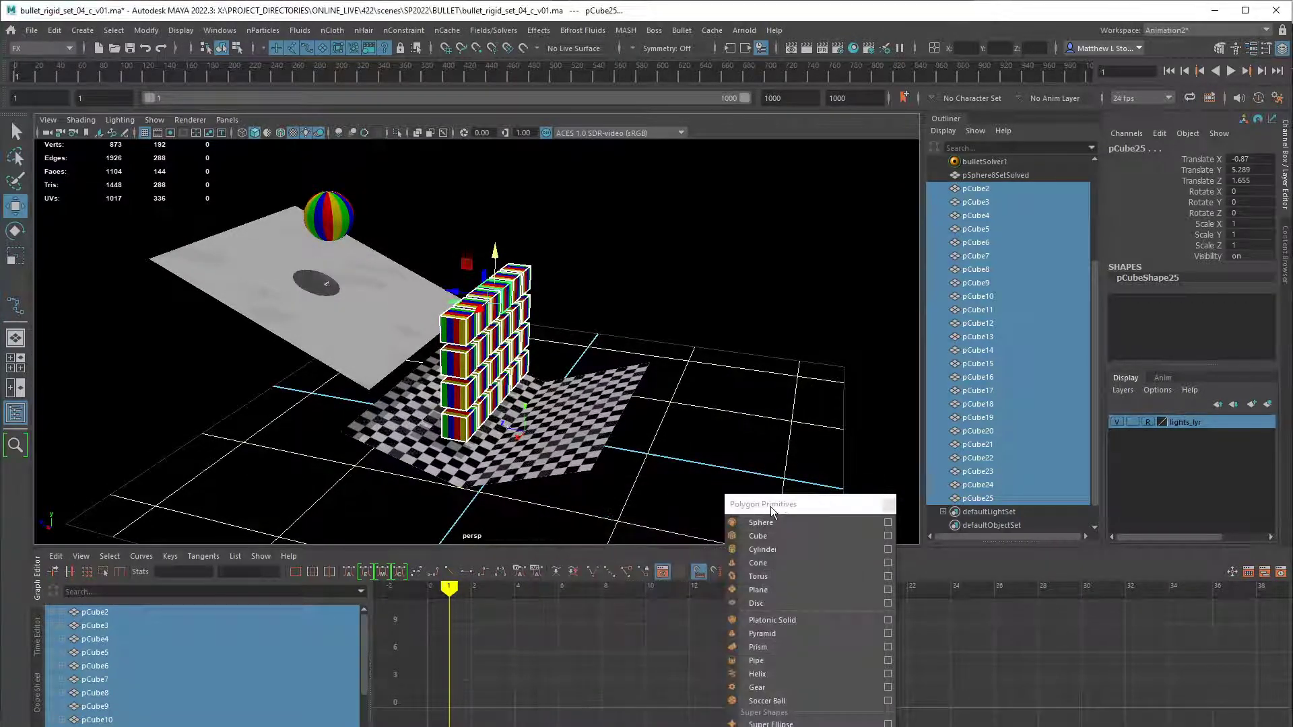
pyautogui.click(682, 30)
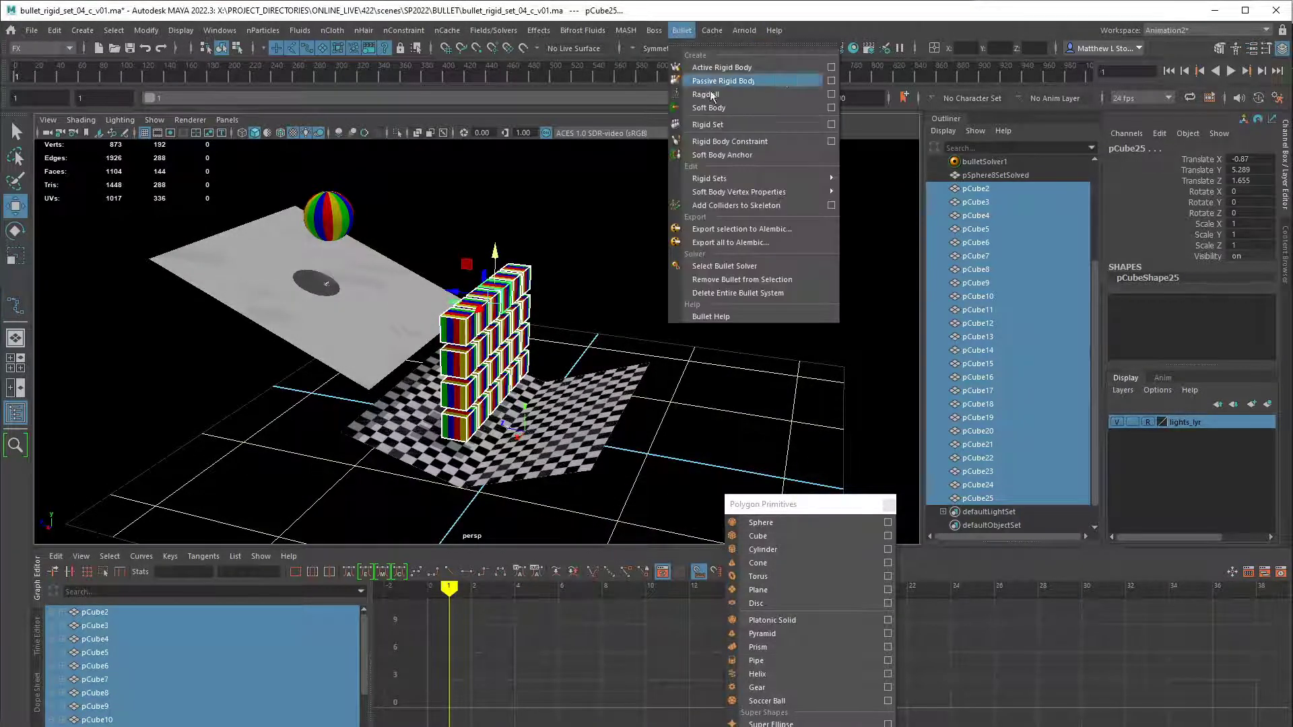
pyautogui.click(830, 124)
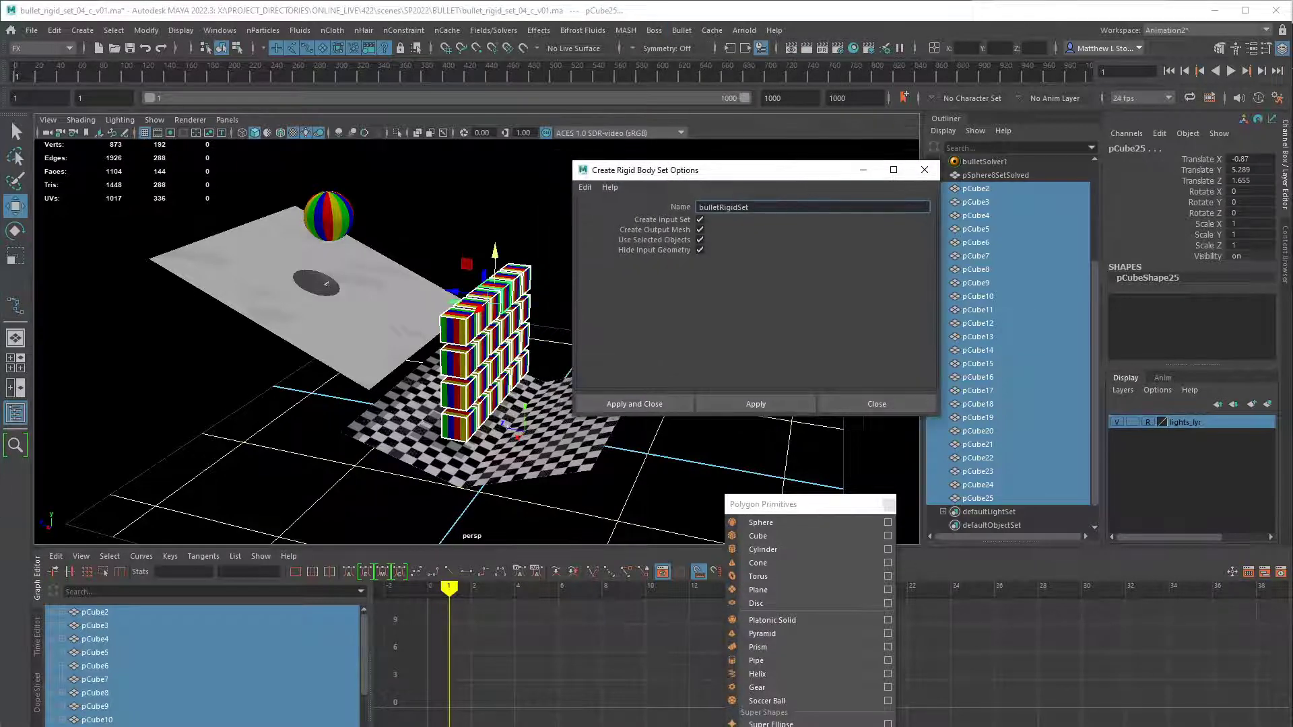
pyautogui.write('_boxes')
pyautogui.click(768, 406)
pyautogui.click(854, 405)
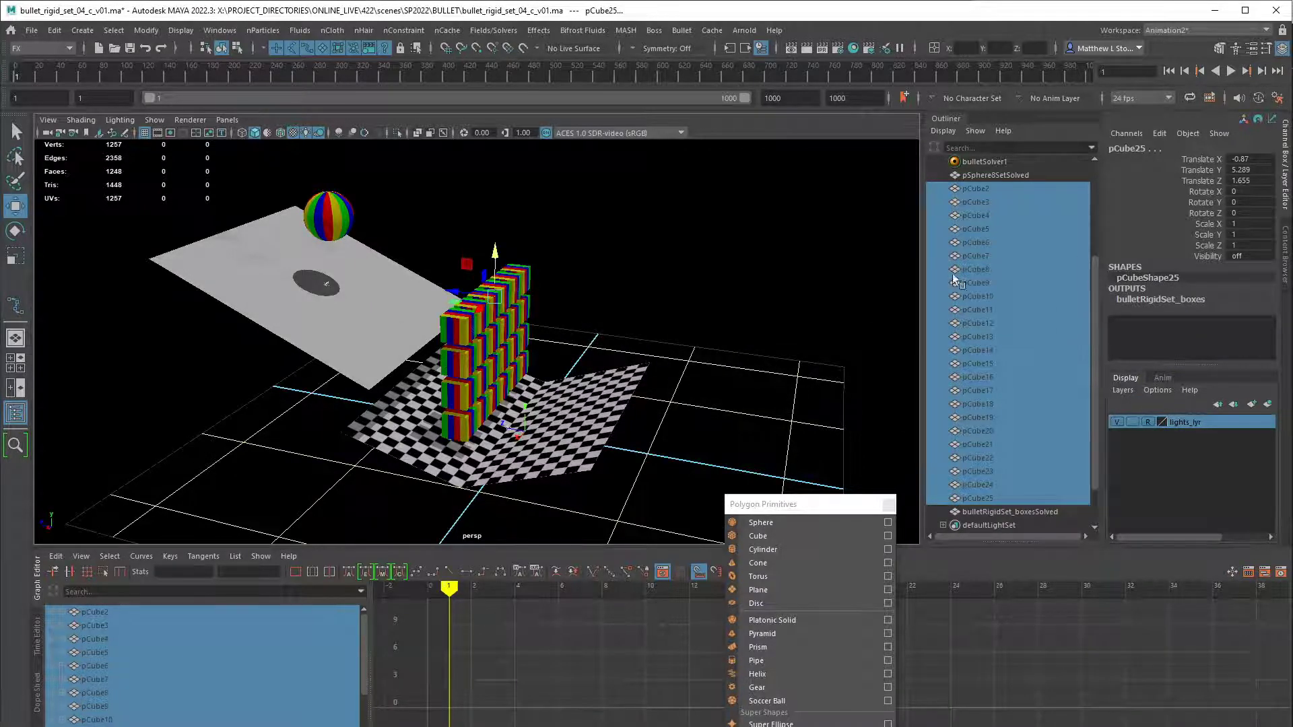
# - Examine the solved meshes bulletRigidSet_boxesSolved and pSphere8SetSolved by selecting each in the Outliner
pyautogui.moveTo(1094, 408); pyautogui.dragTo(1093, 451)
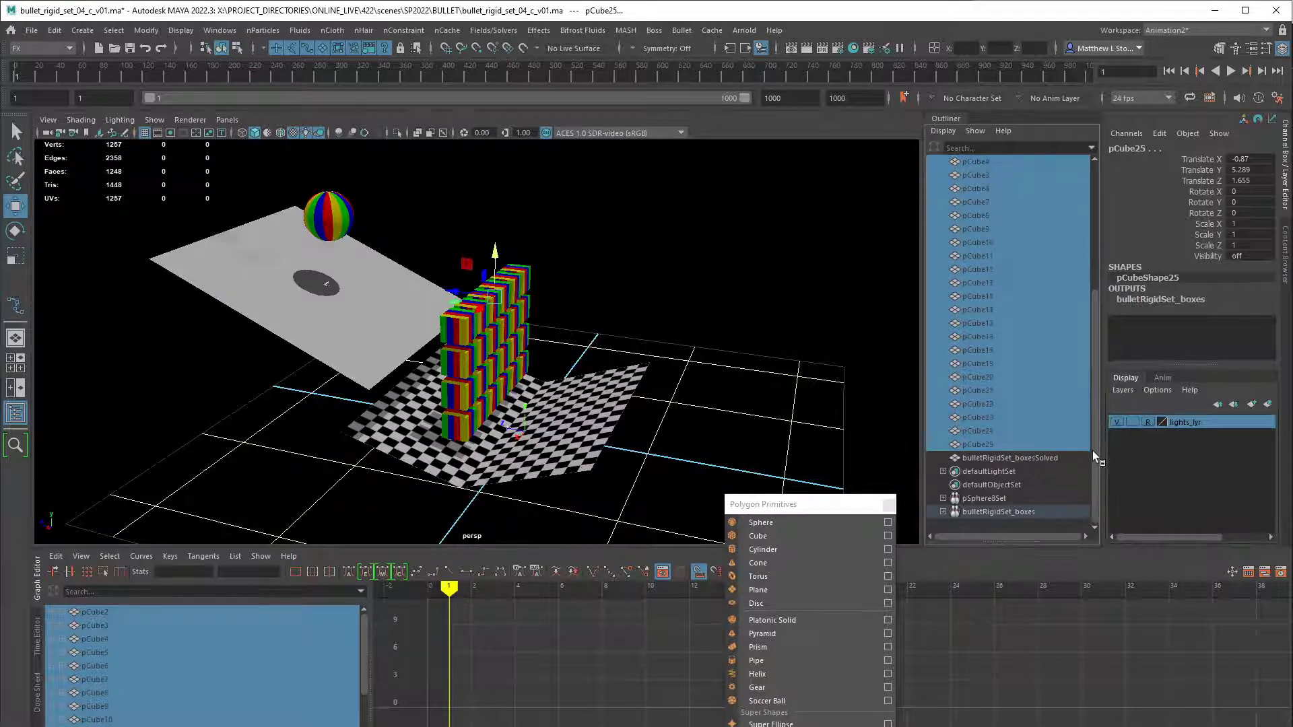
pyautogui.click(1009, 458)
pyautogui.keyDown('alt'); pyautogui.moveTo(640, 344); pyautogui.dragTo(695, 332); pyautogui.keyUp('alt')
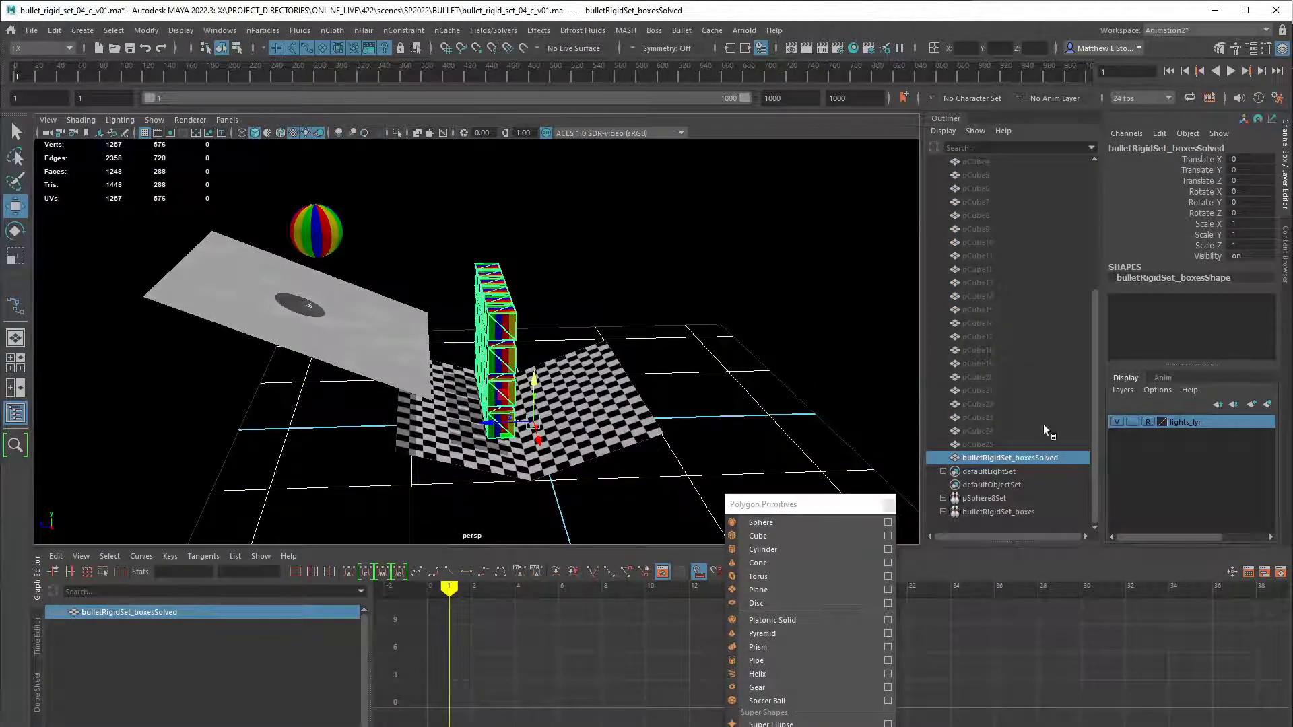
pyautogui.scroll(5, 1089, 410)
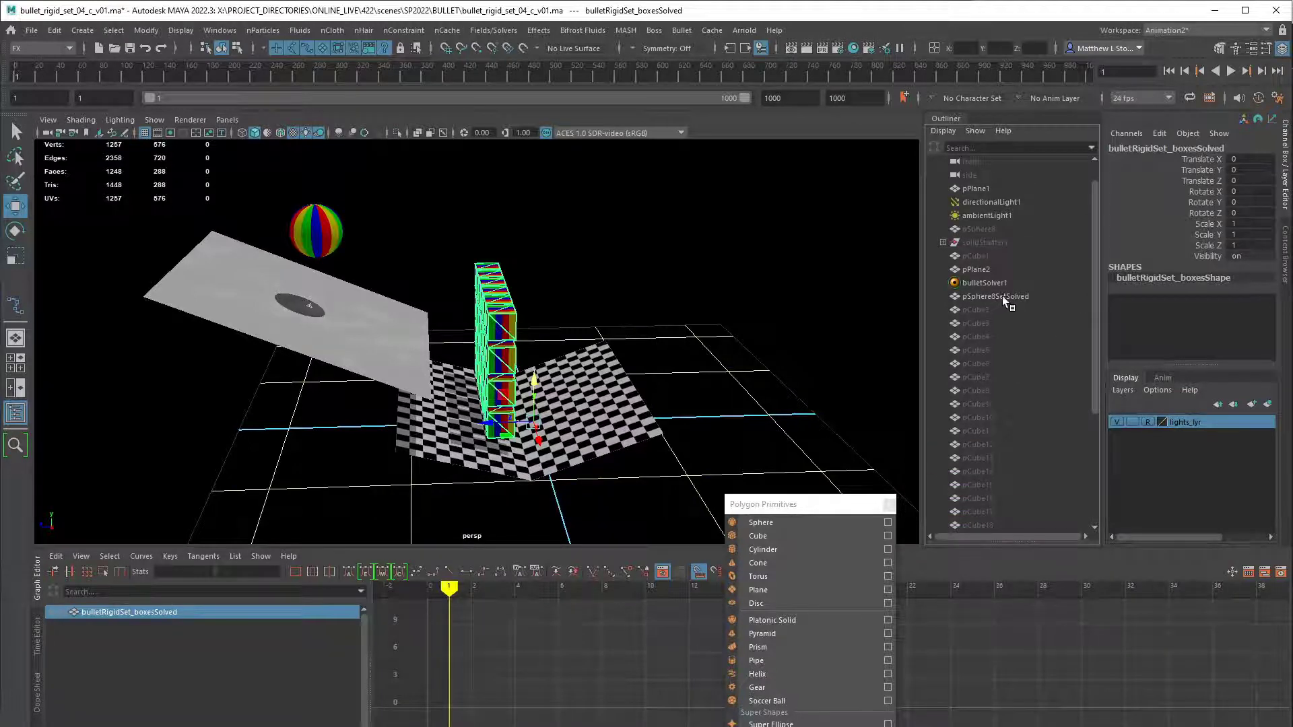
pyautogui.click(1006, 296)
pyautogui.moveTo(1091, 322); pyautogui.dragTo(1060, 450)
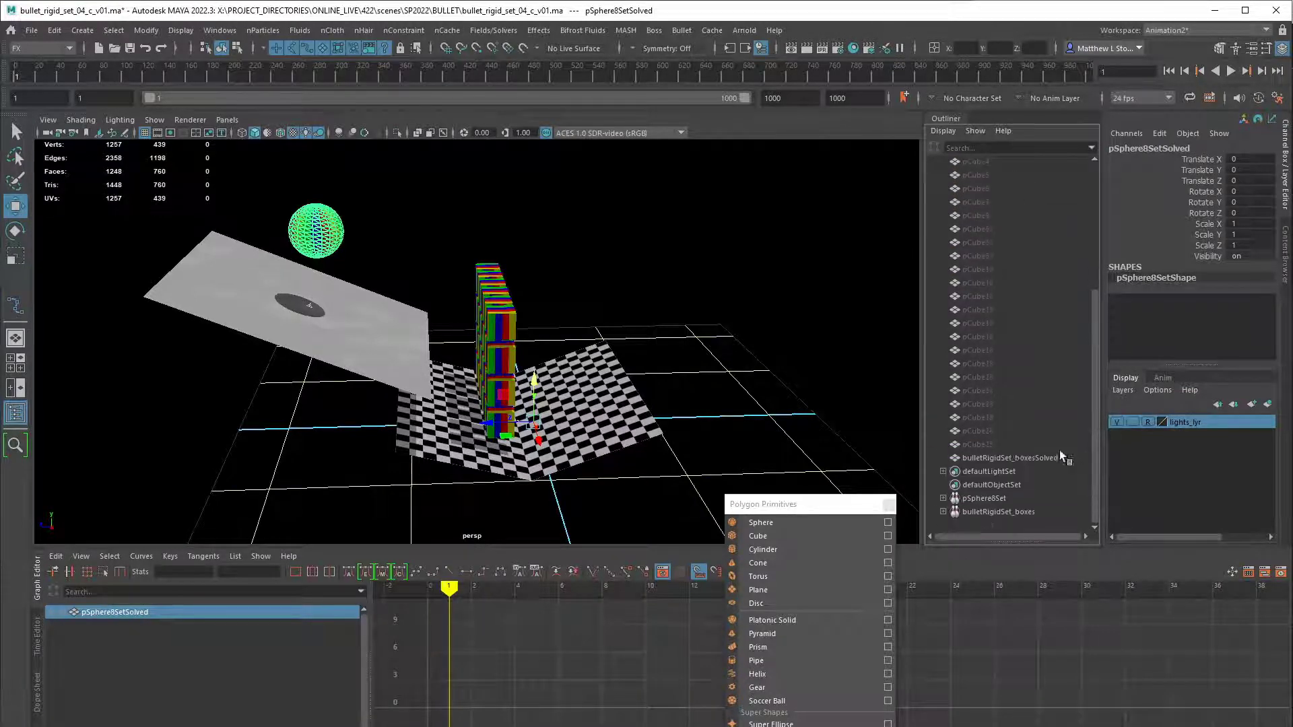
pyautogui.click(1013, 458)
# - Switch to the shared notes, highlight "Initially Sleeping" in sub-item c of item 7, and return to Maya
pyautogui.hotkey('alt', 'Tab')
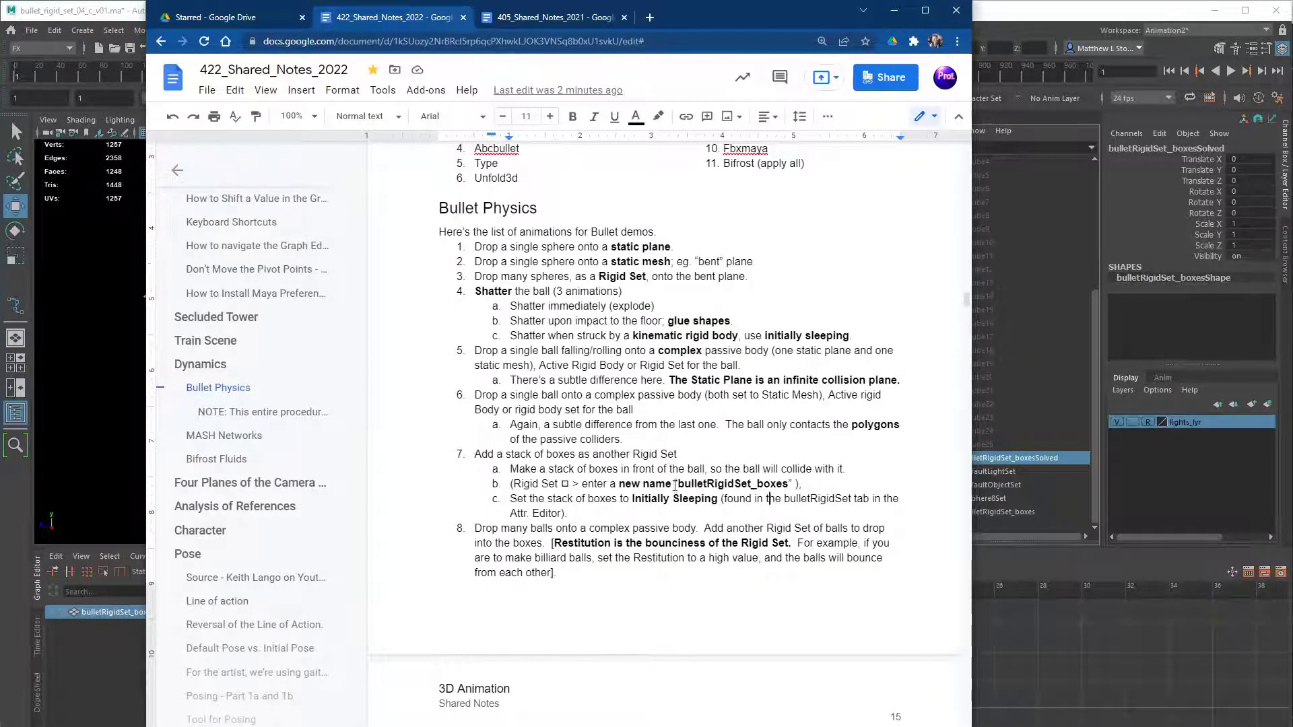
pyautogui.moveTo(631, 500); pyautogui.dragTo(718, 500)
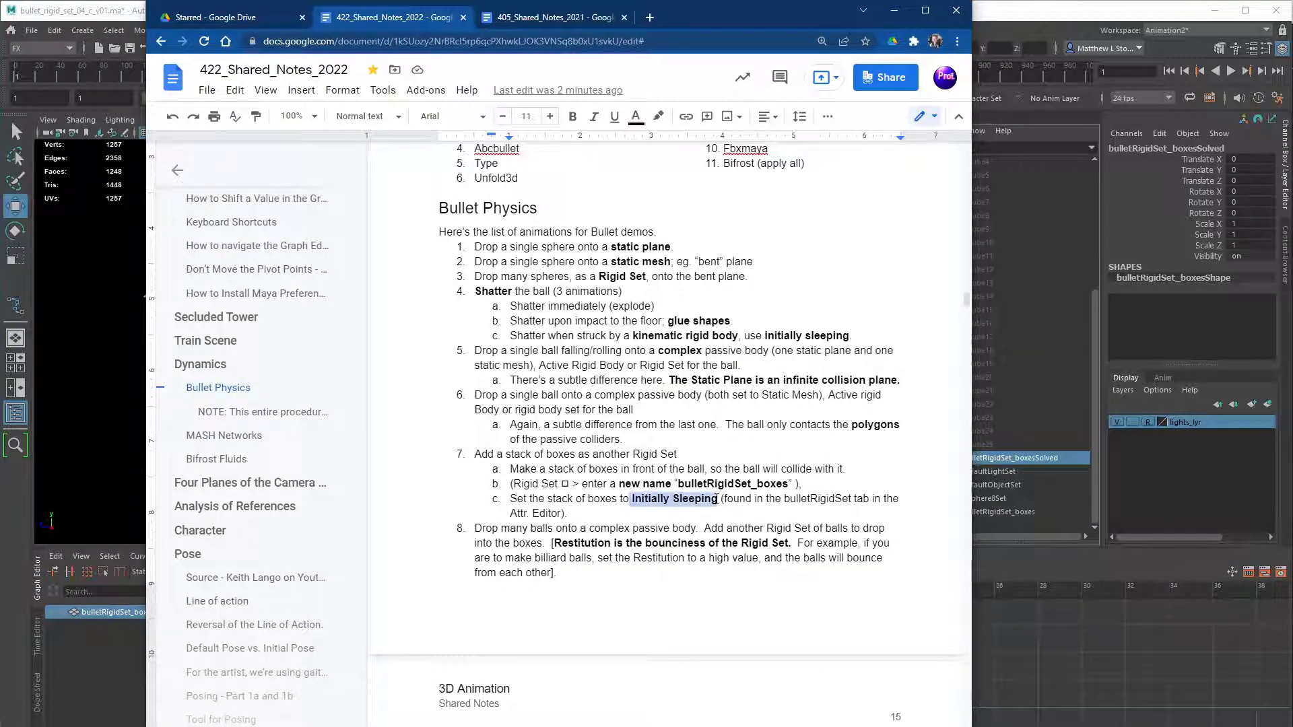
pyautogui.hotkey('alt', 'Tab')
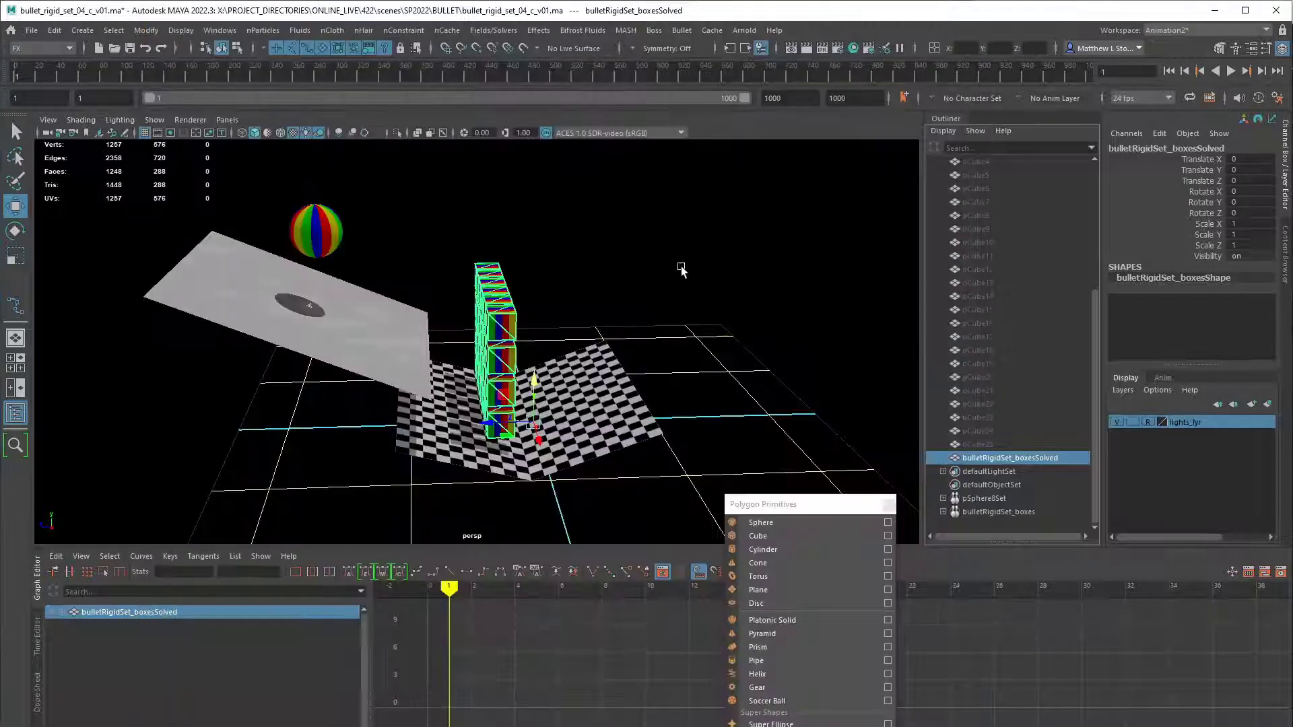
# - Enable Initially Sleeping in the bulletRigidSet_boxesInitialState attributes reached through bulletSolver1 in the Attribute Editor
pyautogui.moveTo(779, 512); pyautogui.dragTo(794, 424)
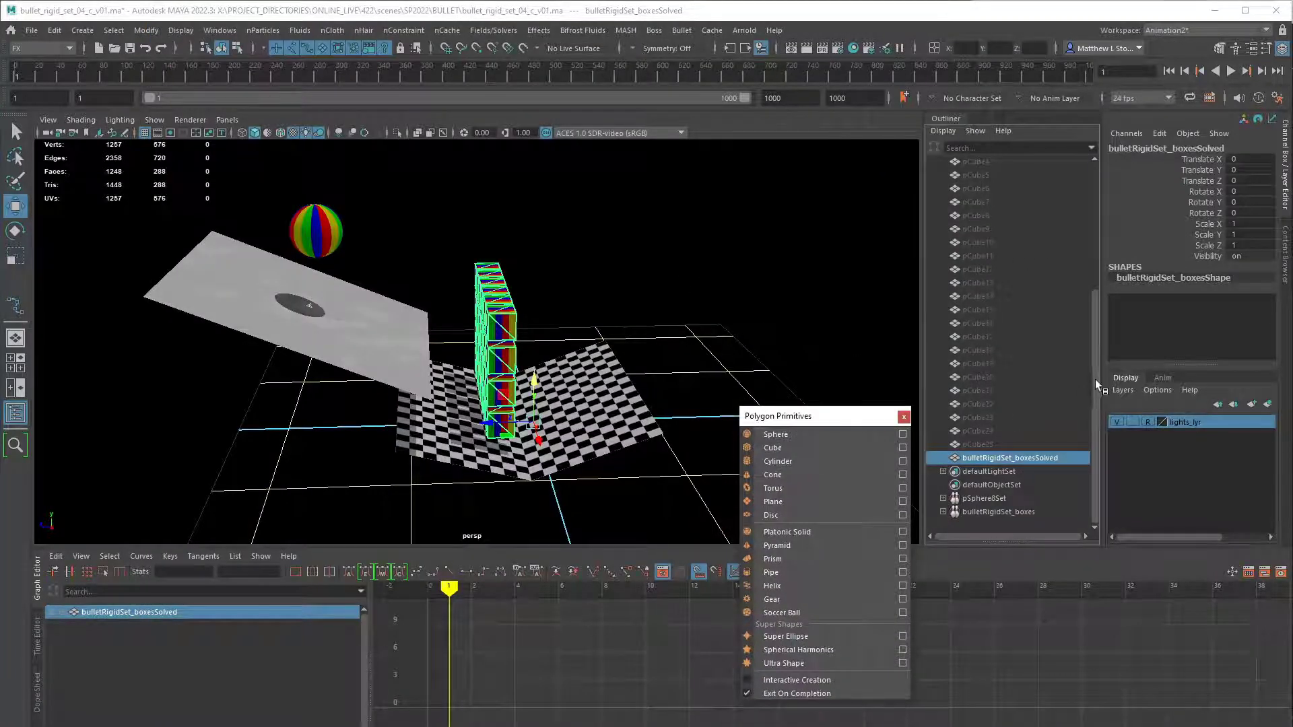
pyautogui.moveTo(1095, 378); pyautogui.dragTo(1029, 226)
pyautogui.click(982, 310)
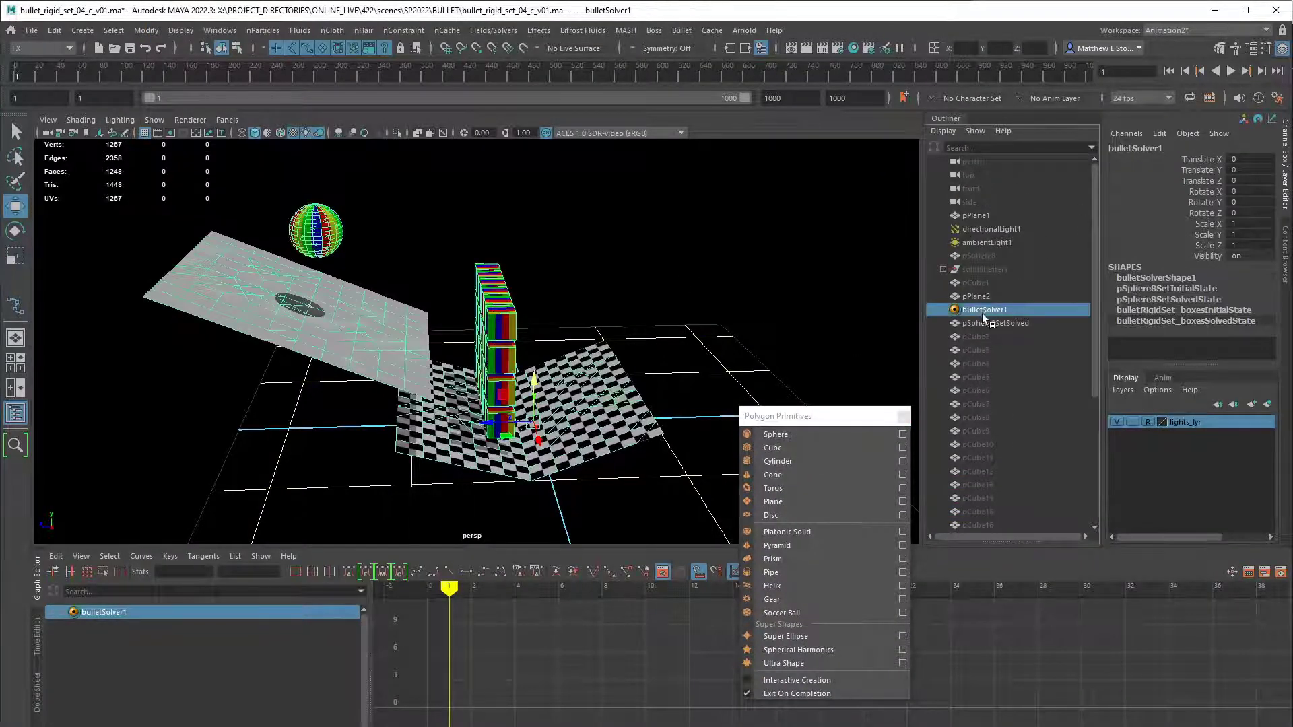
pyautogui.hotkey('ctrl', 'a')
pyautogui.moveTo(765, 499); pyautogui.dragTo(834, 258)
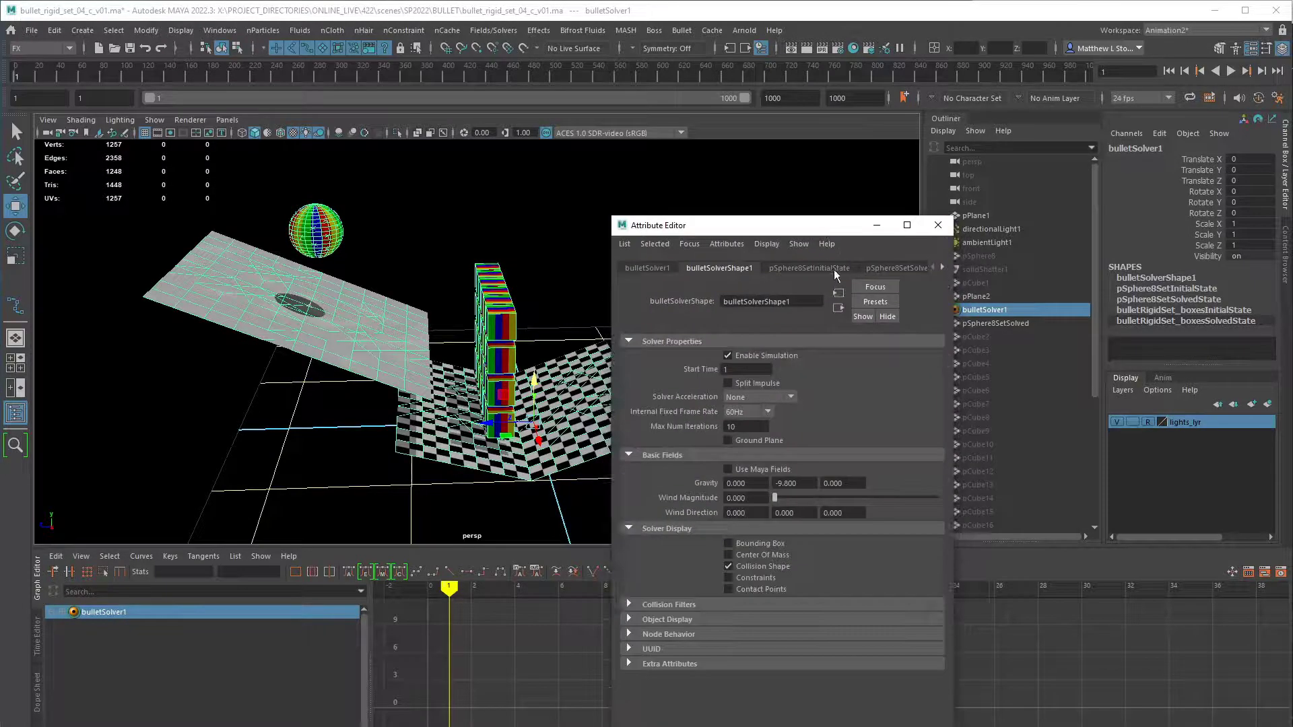
pyautogui.click(942, 267)
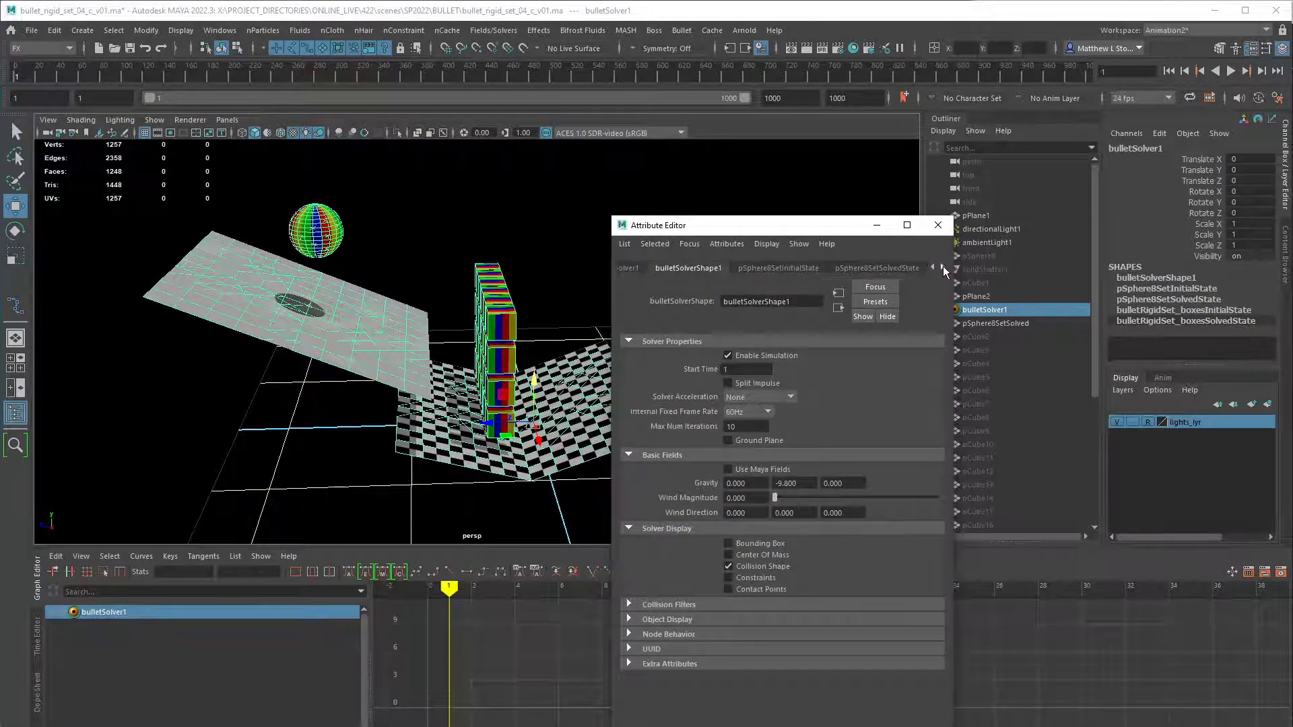
pyautogui.click(943, 266)
pyautogui.click(943, 266)
pyautogui.click(943, 266)
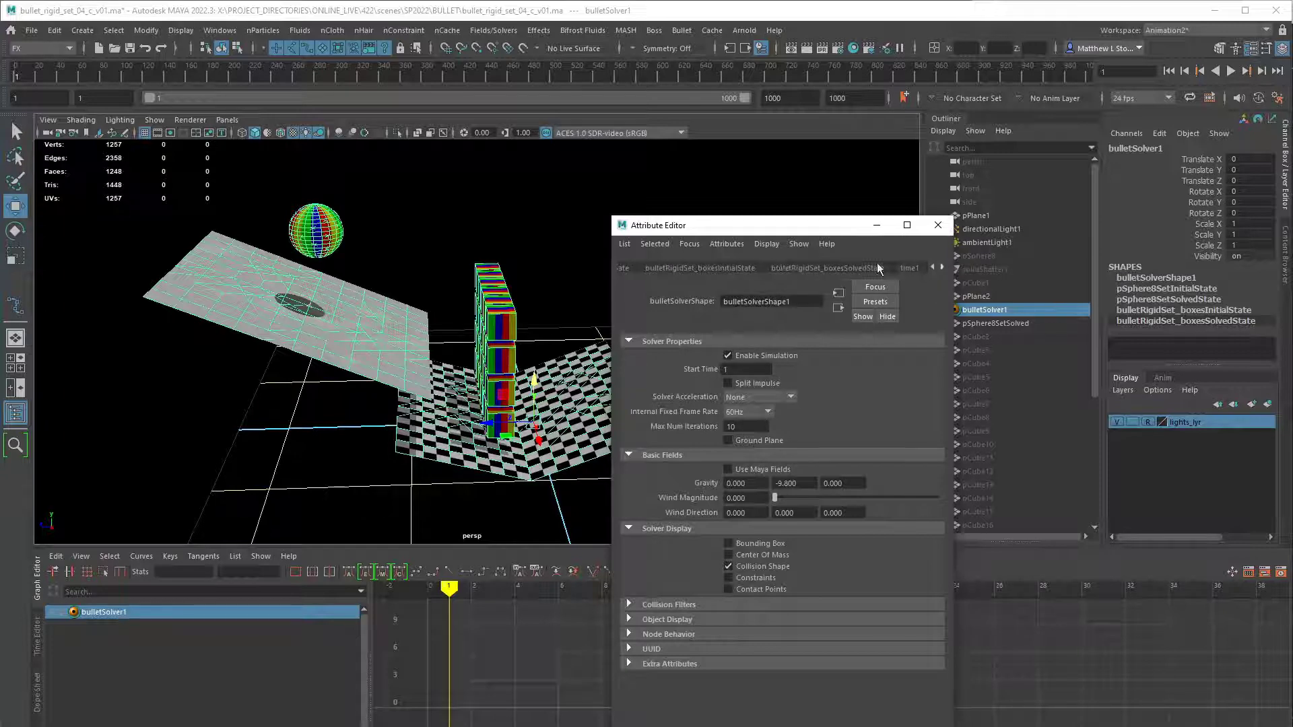
pyautogui.click(714, 268)
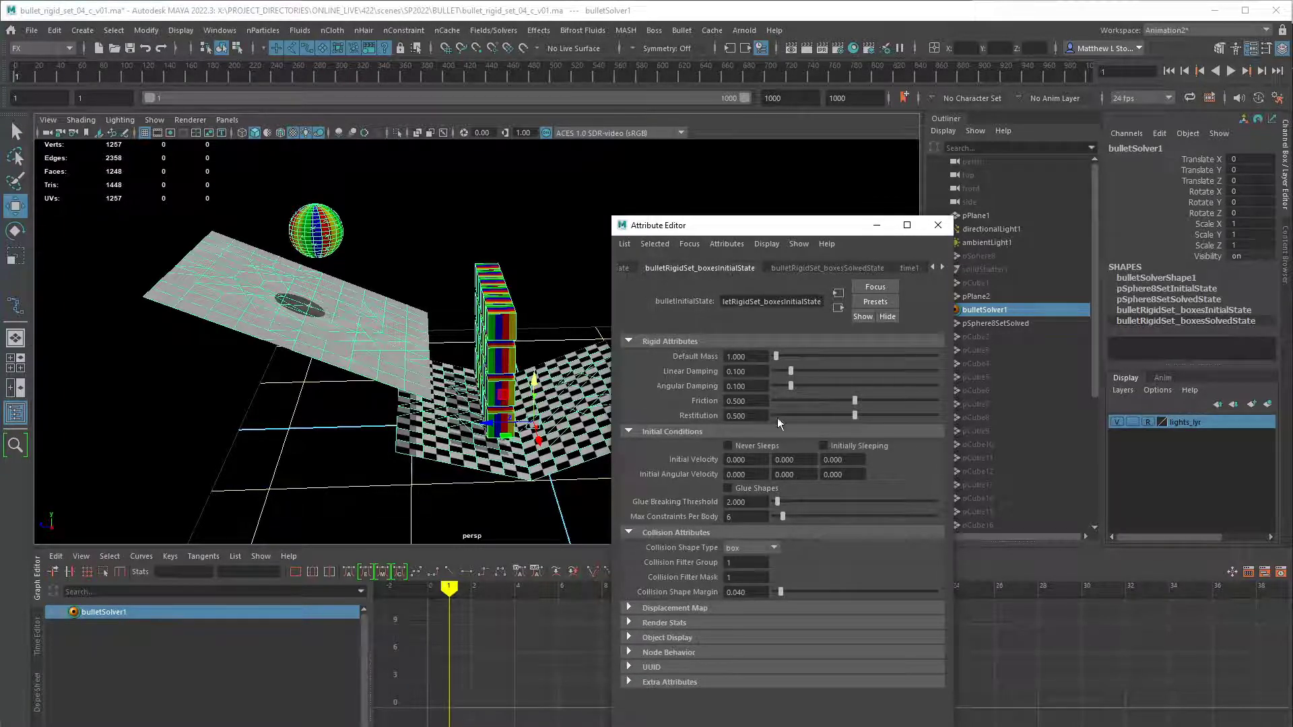
pyautogui.click(838, 446)
# - Play the simulation to watch the ball hit the stacked boxes, stop it, and return to the first frame
pyautogui.keyDown('alt'); pyautogui.moveTo(527, 343); pyautogui.dragTo(567, 353); pyautogui.keyUp('alt')
pyautogui.click(1232, 70)
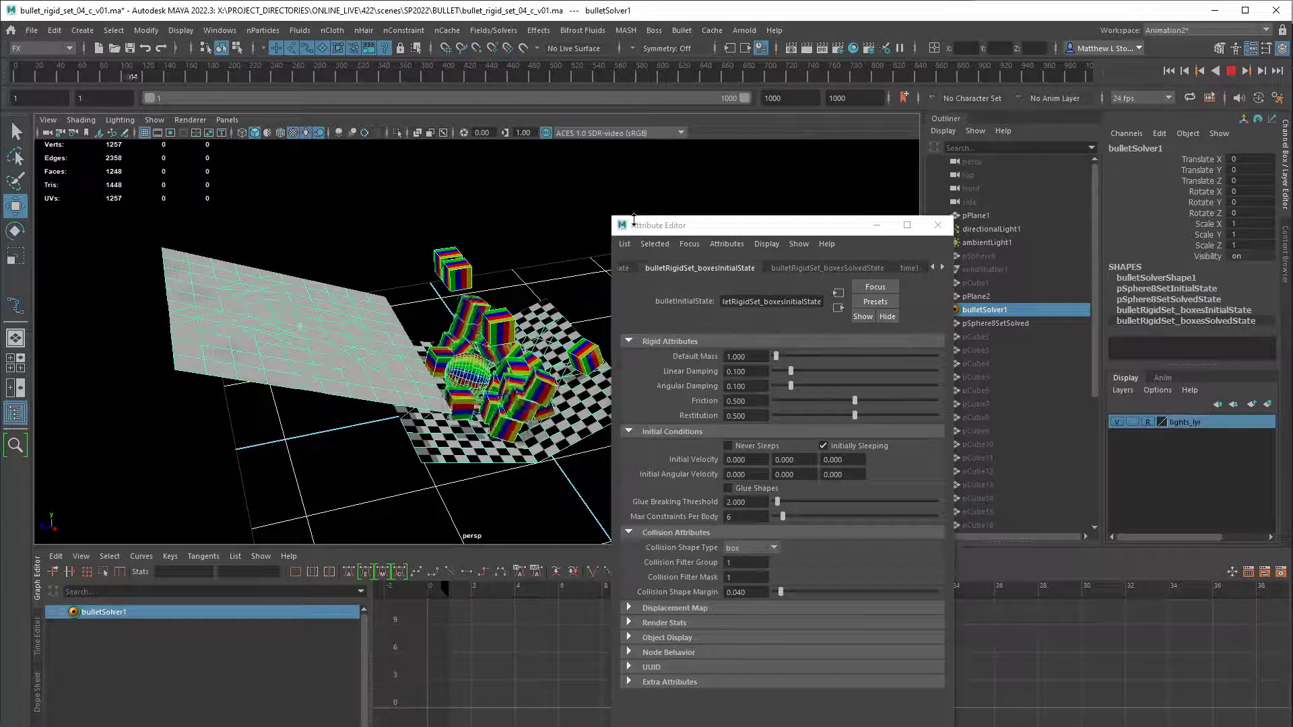
pyautogui.moveTo(563, 290)
pyautogui.keyDown('alt'); pyautogui.mouseDown()
pyautogui.moveTo(606, 316)
pyautogui.moveTo(572, 336)
pyautogui.moveTo(566, 313)
pyautogui.mouseUp(); pyautogui.keyUp('alt')
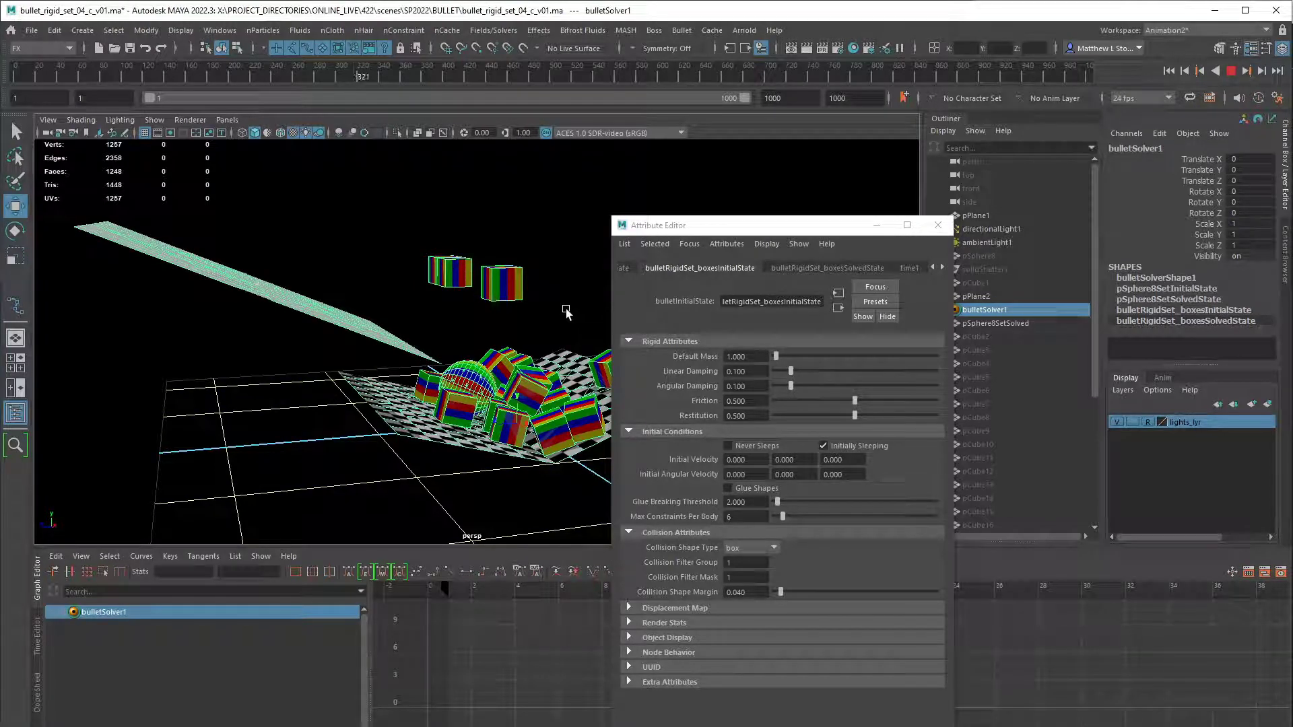
pyautogui.click(1231, 71)
pyautogui.click(1170, 72)
# - Inspect the gaps between the stacked boxes and set the rigid set's Max Constraints Per Body to 4
pyautogui.scroll(5, 590, 382)
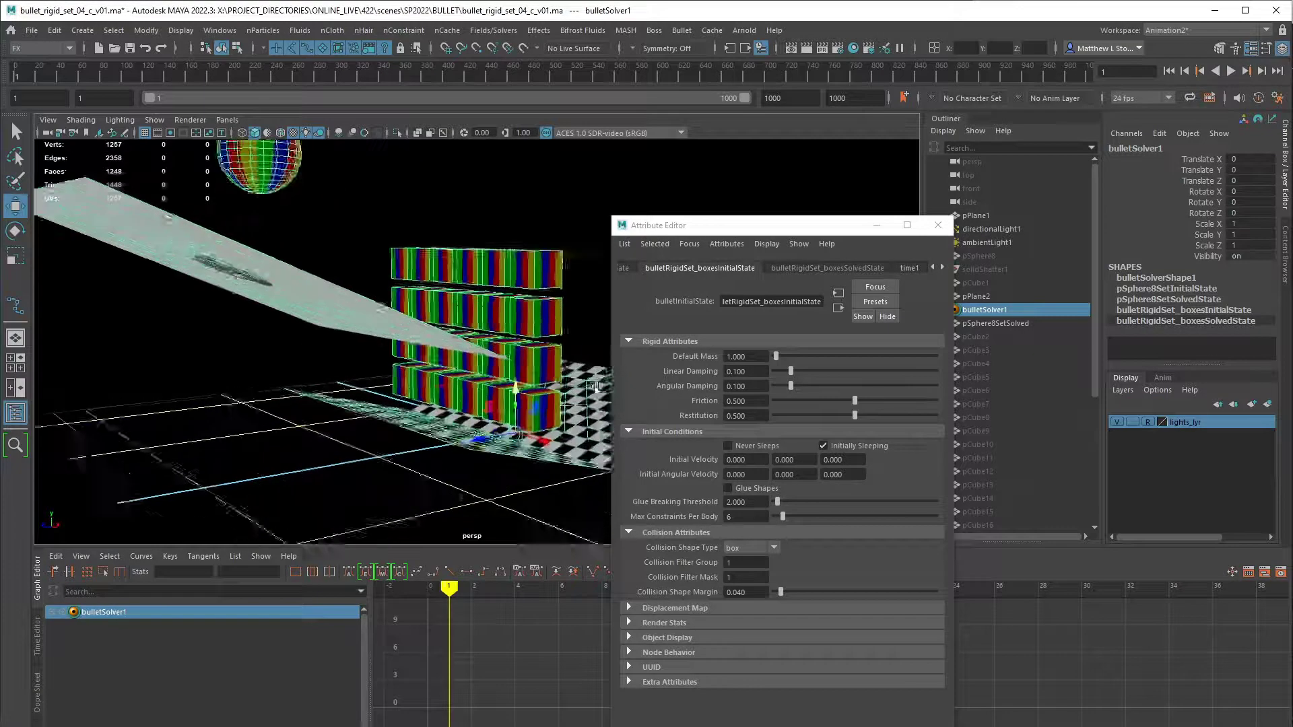
pyautogui.keyDown('alt'); pyautogui.moveTo(497, 449); pyautogui.dragTo(357, 413); pyautogui.keyUp('alt')
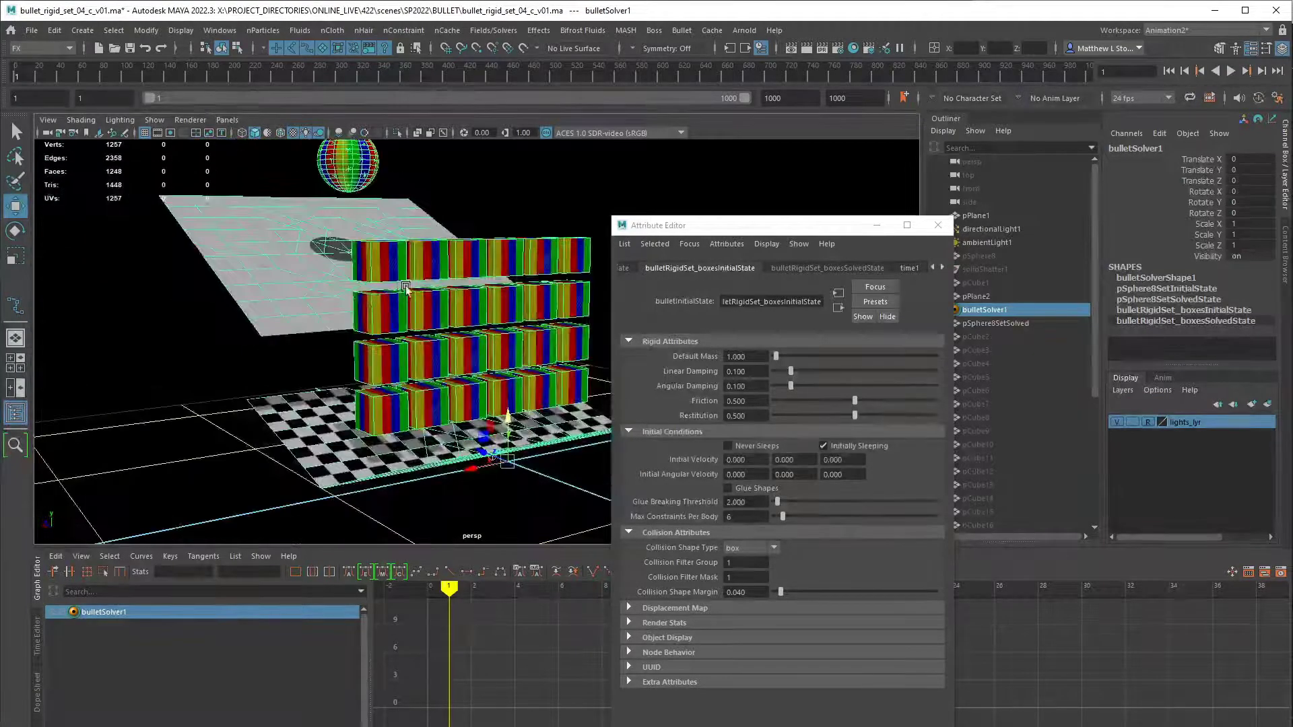
pyautogui.keyDown('alt'); pyautogui.moveTo(550, 305); pyautogui.dragTo(552, 384); pyautogui.keyUp('alt')
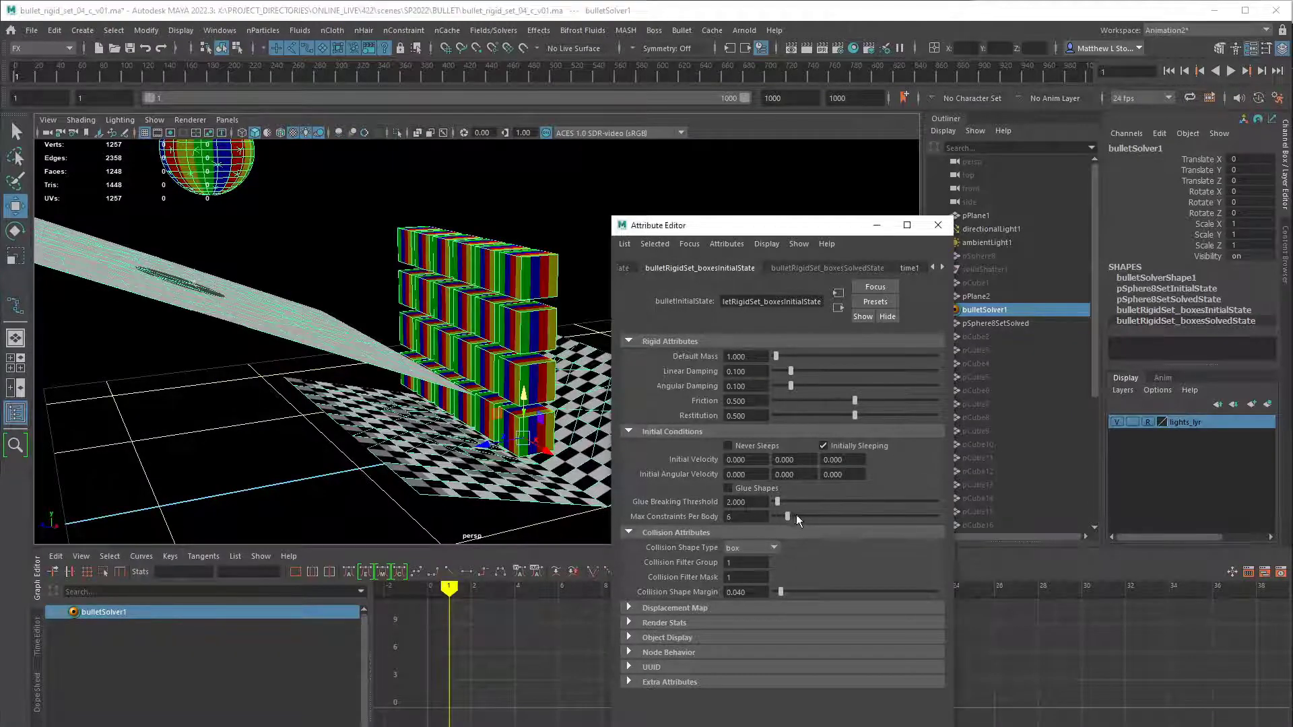
pyautogui.moveTo(796, 515); pyautogui.dragTo(780, 514)
pyautogui.keyDown('alt'); pyautogui.moveTo(528, 409); pyautogui.dragTo(488, 395); pyautogui.keyUp('alt')
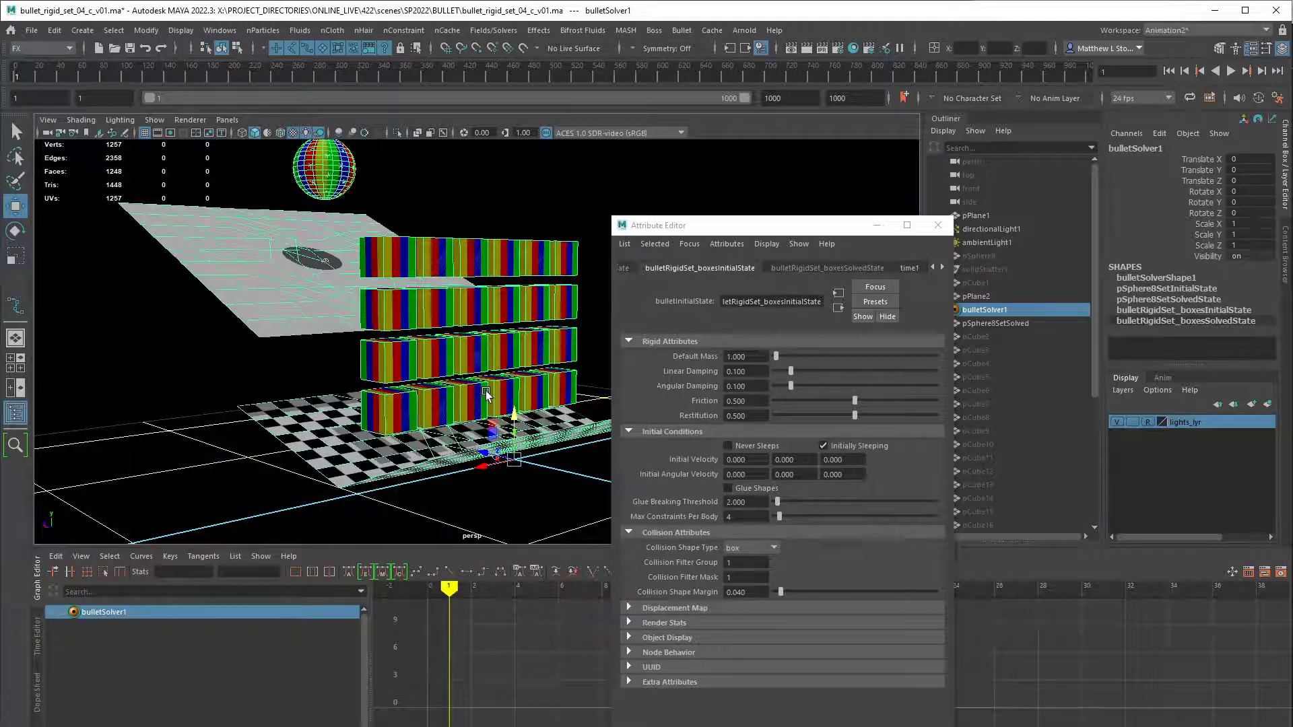
# - Select pCube2 through pCube25 in the Outliner and remove Bullet from the selection
pyautogui.moveTo(775, 225); pyautogui.dragTo(806, 470)
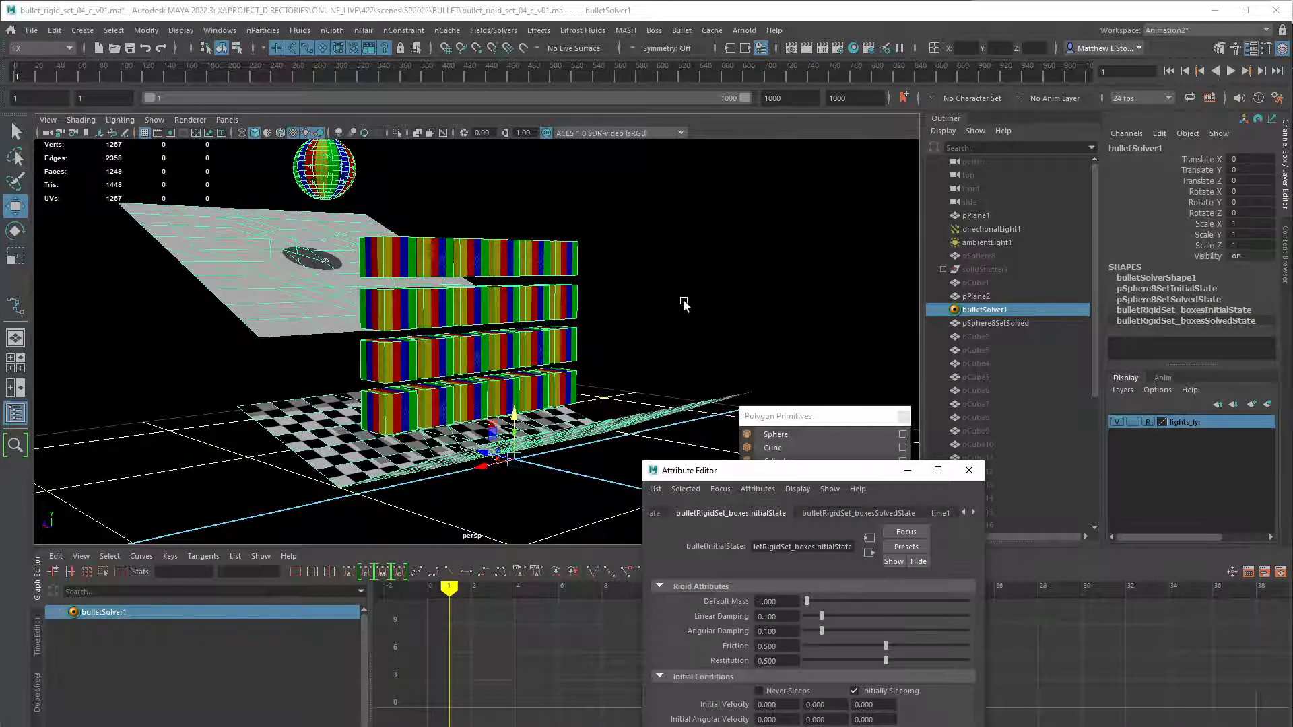
pyautogui.keyDown('alt'); pyautogui.moveTo(675, 324); pyautogui.dragTo(731, 330); pyautogui.keyUp('alt')
pyautogui.moveTo(802, 462); pyautogui.dragTo(977, 349)
pyautogui.moveTo(830, 366); pyautogui.dragTo(699, 389)
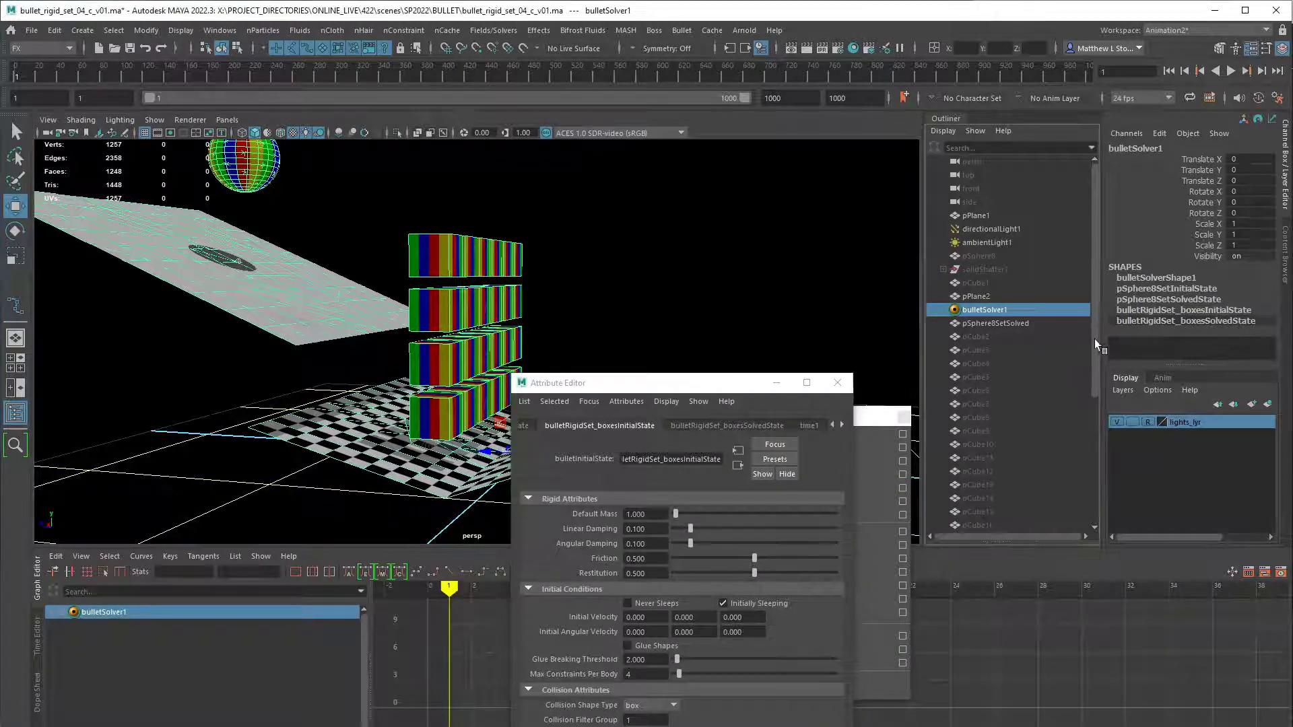
pyautogui.click(1094, 338)
pyautogui.moveTo(987, 175); pyautogui.dragTo(979, 485)
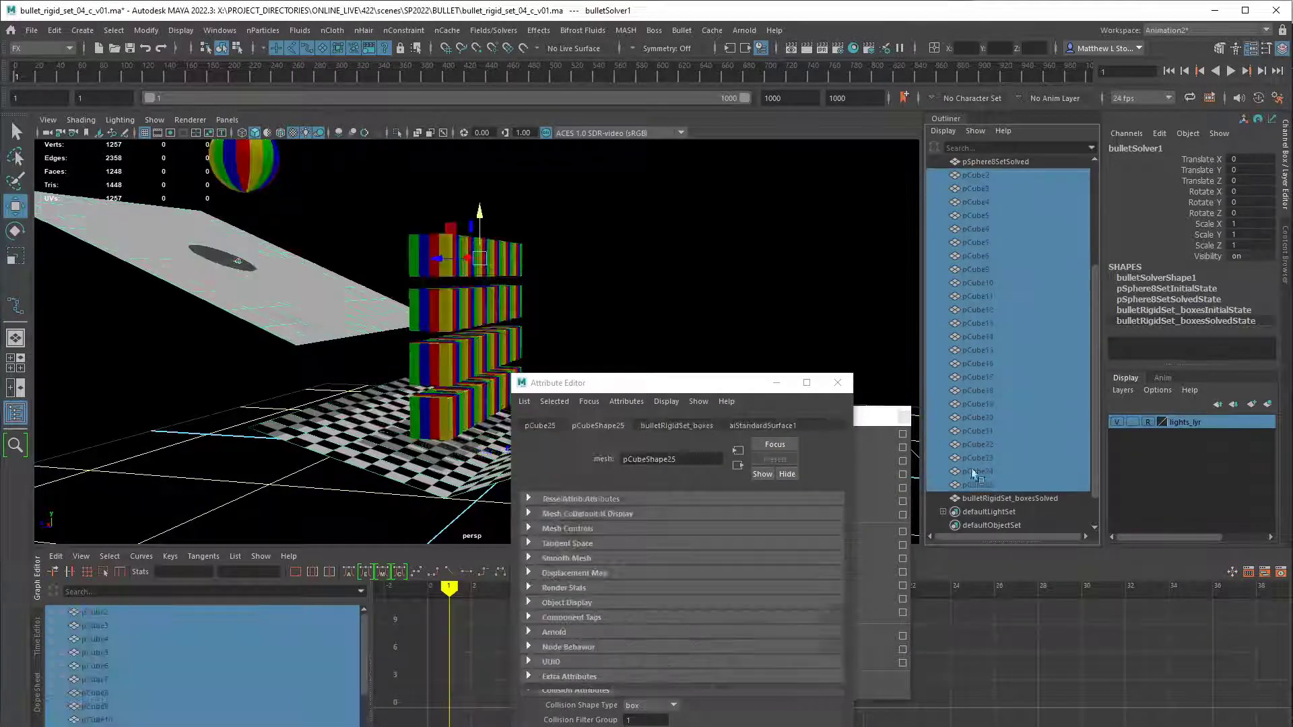
pyautogui.moveTo(710, 395); pyautogui.dragTo(663, 626)
pyautogui.moveTo(782, 417); pyautogui.dragTo(793, 369)
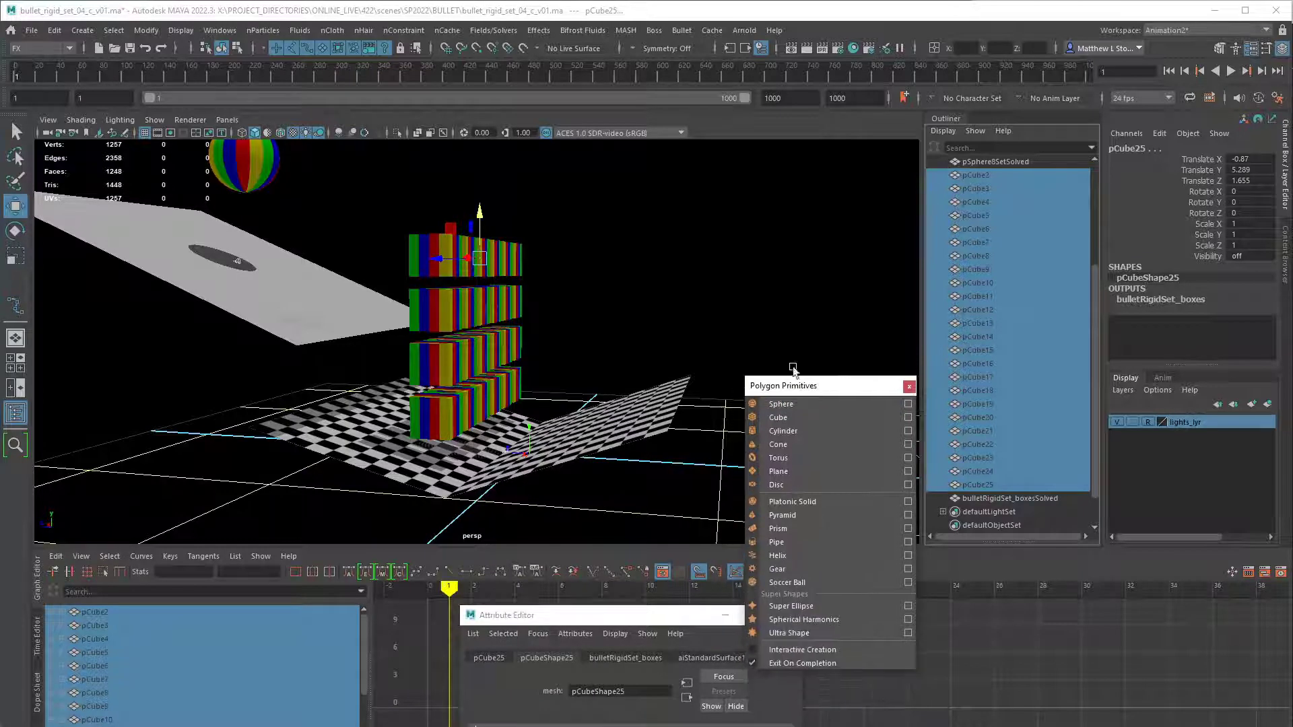
pyautogui.click(682, 30)
pyautogui.click(693, 38)
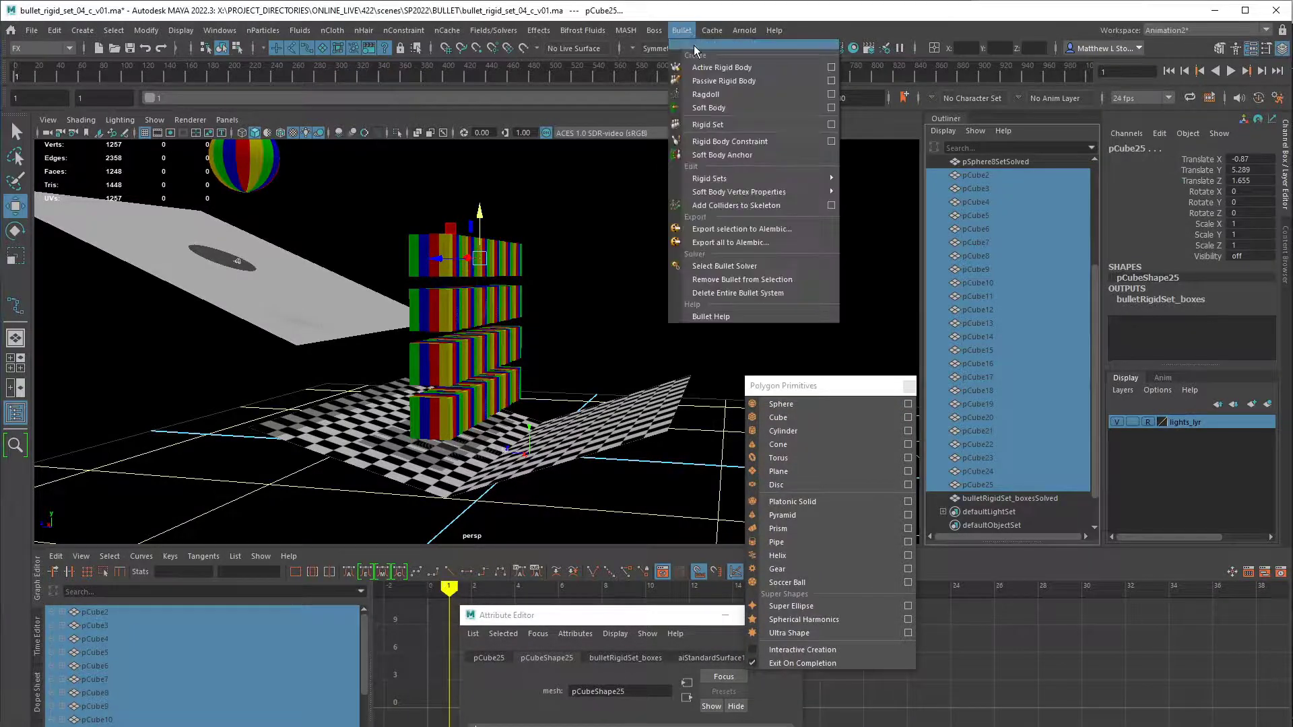
pyautogui.moveTo(737, 57); pyautogui.dragTo(621, 236)
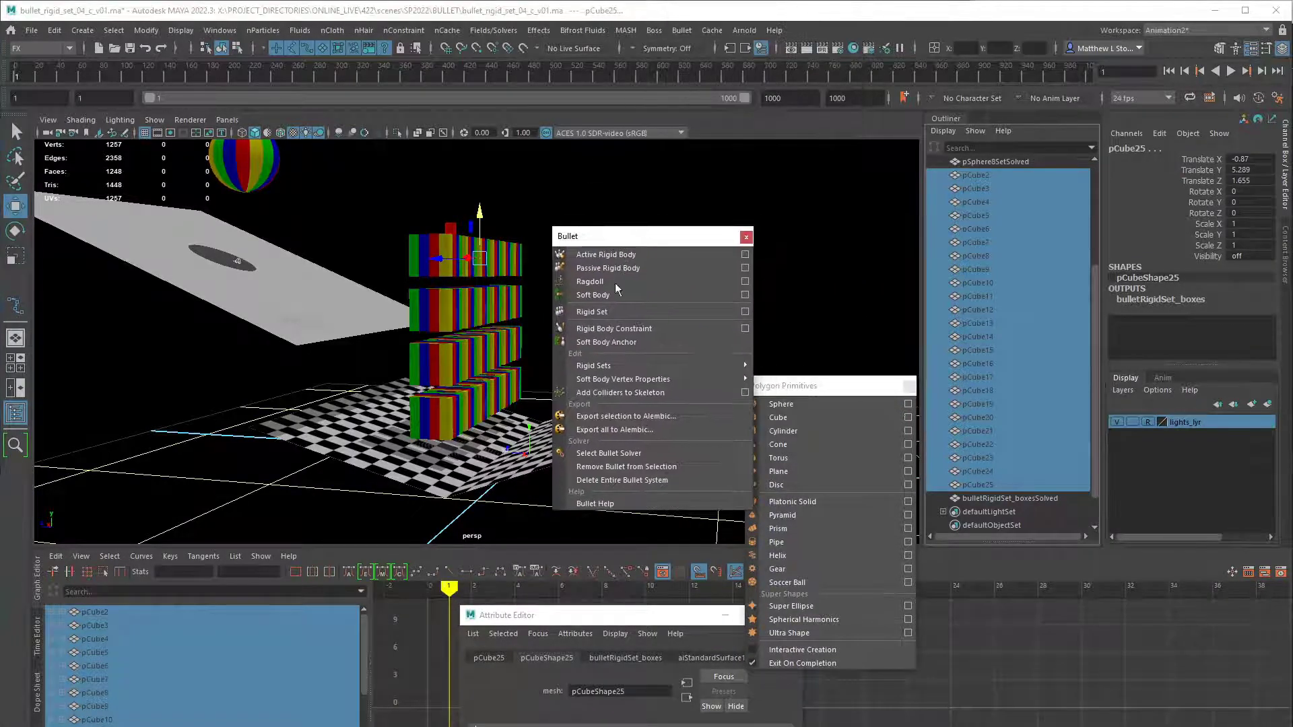
pyautogui.click(627, 468)
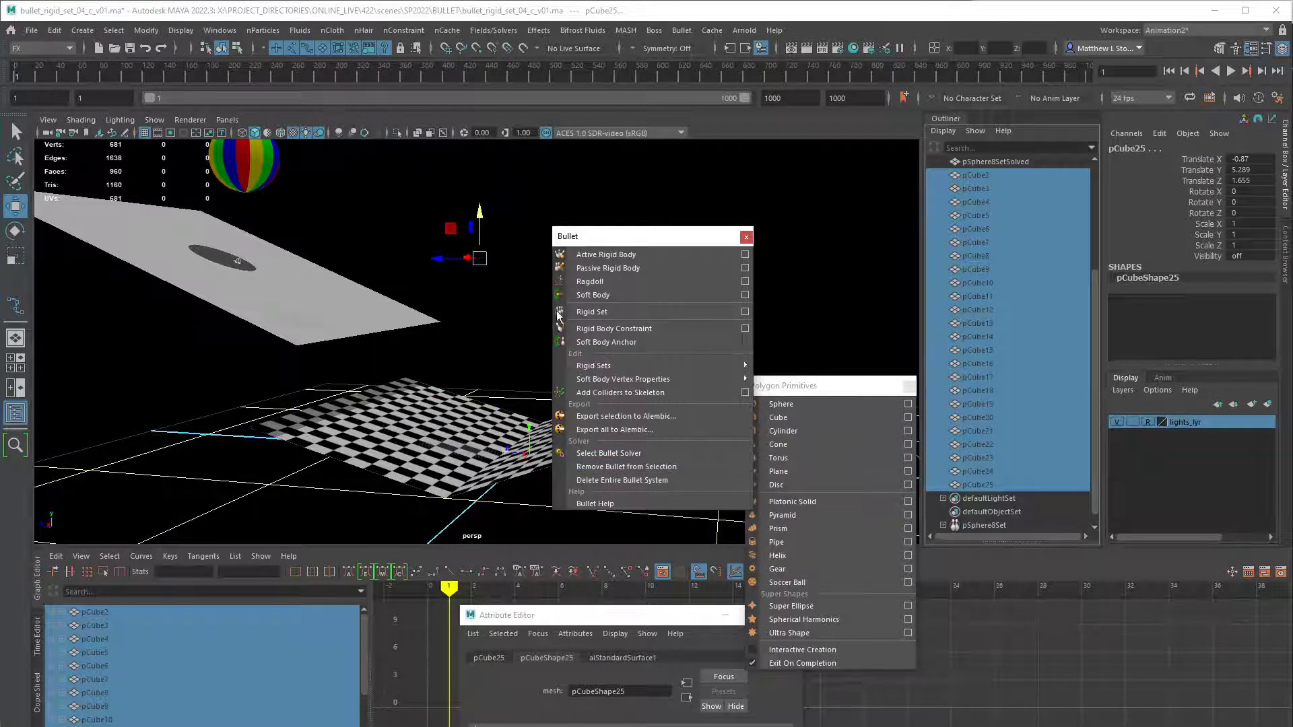
# - Show the hidden cubes and delete pCube3 through pCube25, keeping only pCube2
pyautogui.hotkey('ctrl', 'z')
pyautogui.keyDown('alt'); pyautogui.moveTo(500, 298); pyautogui.dragTo(514, 288); pyautogui.keyUp('alt')
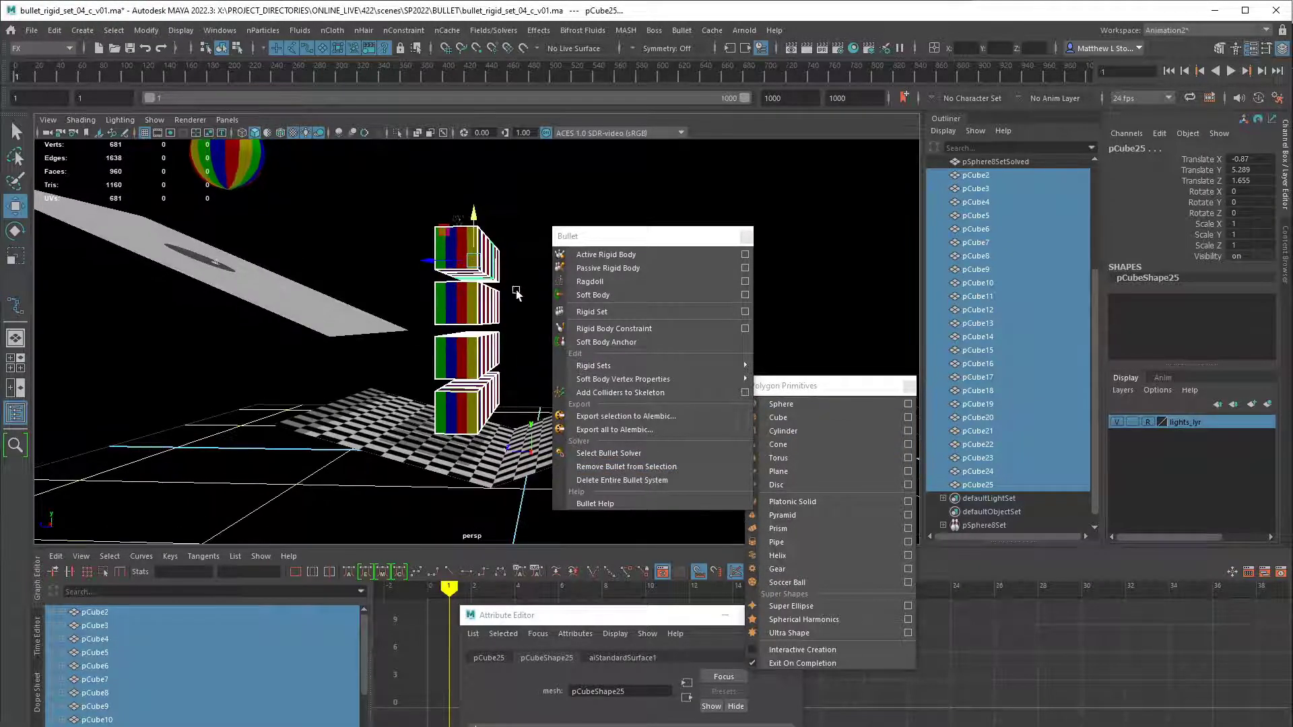
pyautogui.moveTo(455, 212); pyautogui.dragTo(522, 361)
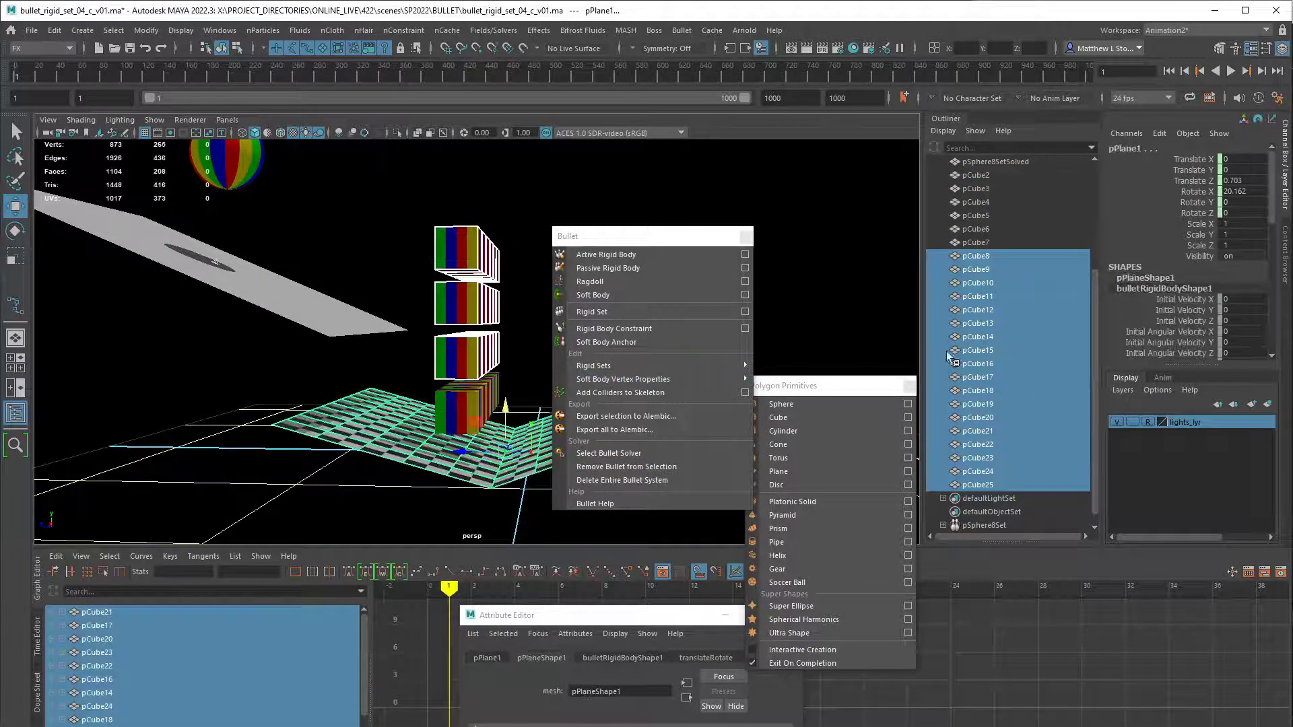
pyautogui.moveTo(988, 185); pyautogui.dragTo(993, 485)
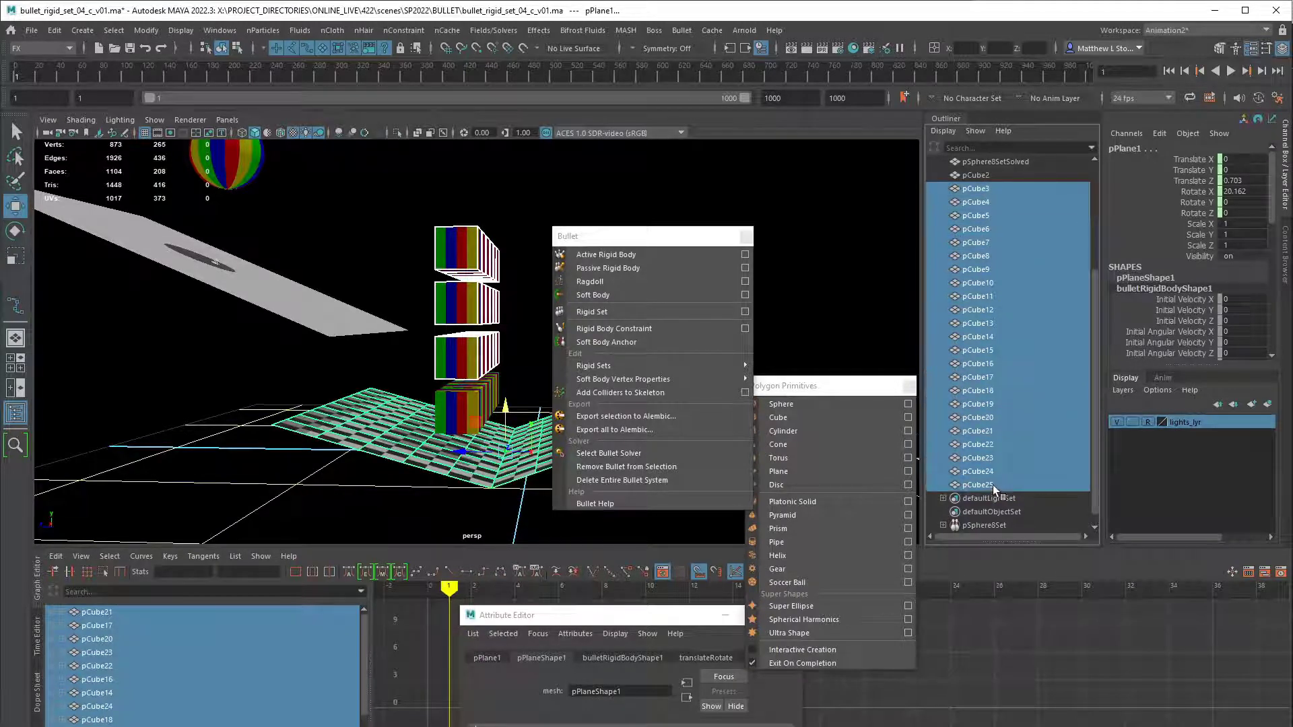
pyautogui.moveTo(1090, 435); pyautogui.dragTo(1079, 317)
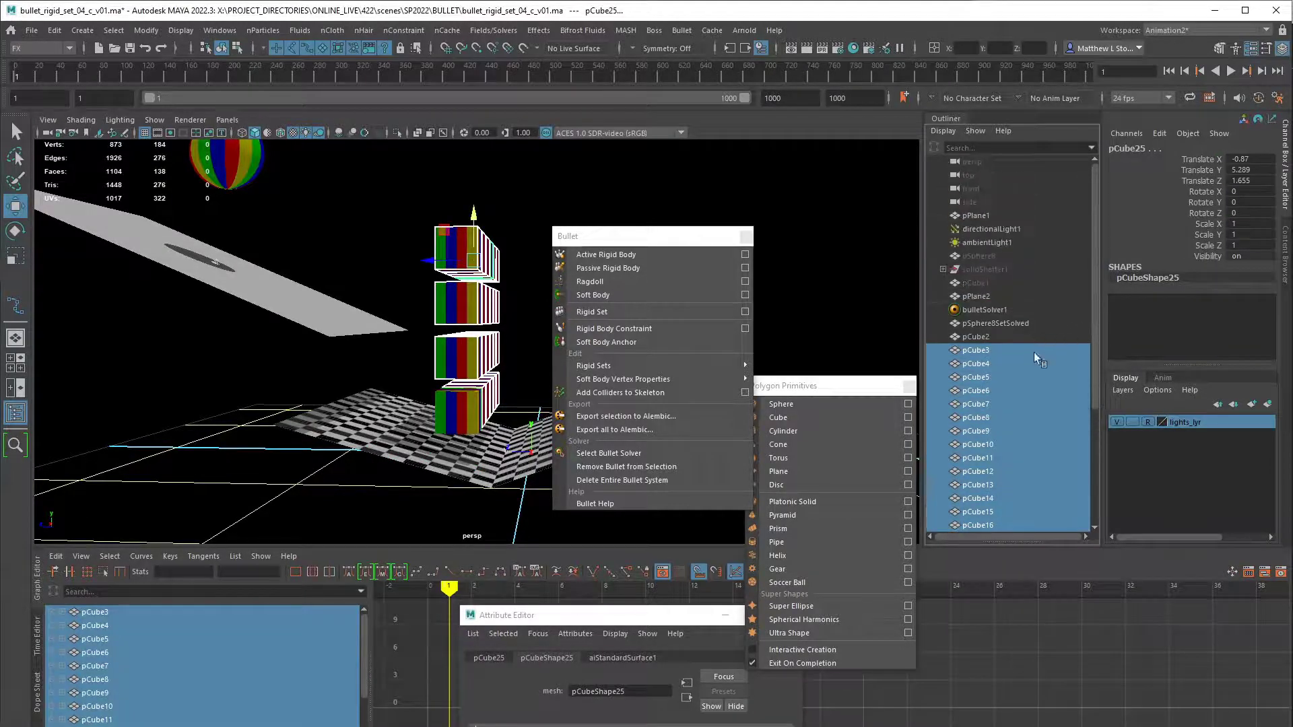
pyautogui.press('Delete')
pyautogui.click(997, 284)
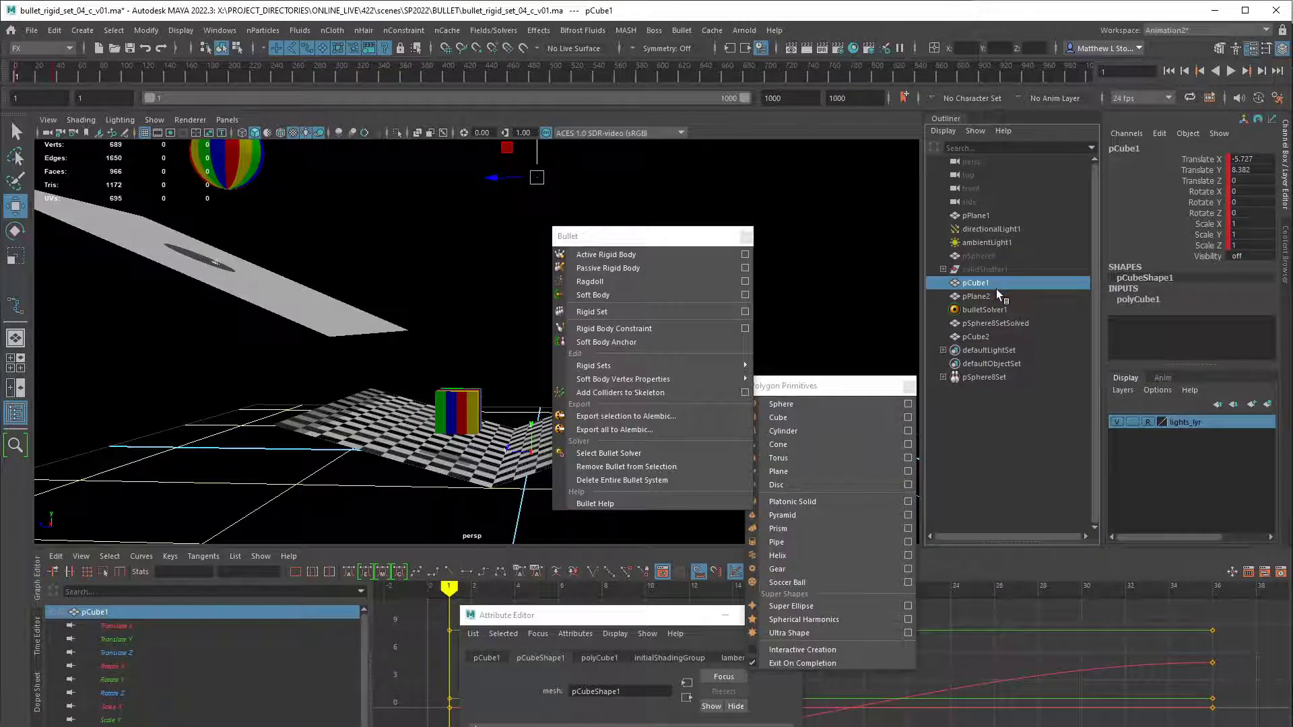
pyautogui.hotkey('shift', 'h')
pyautogui.hotkey('ctrl', 'h')
pyautogui.click(997, 322)
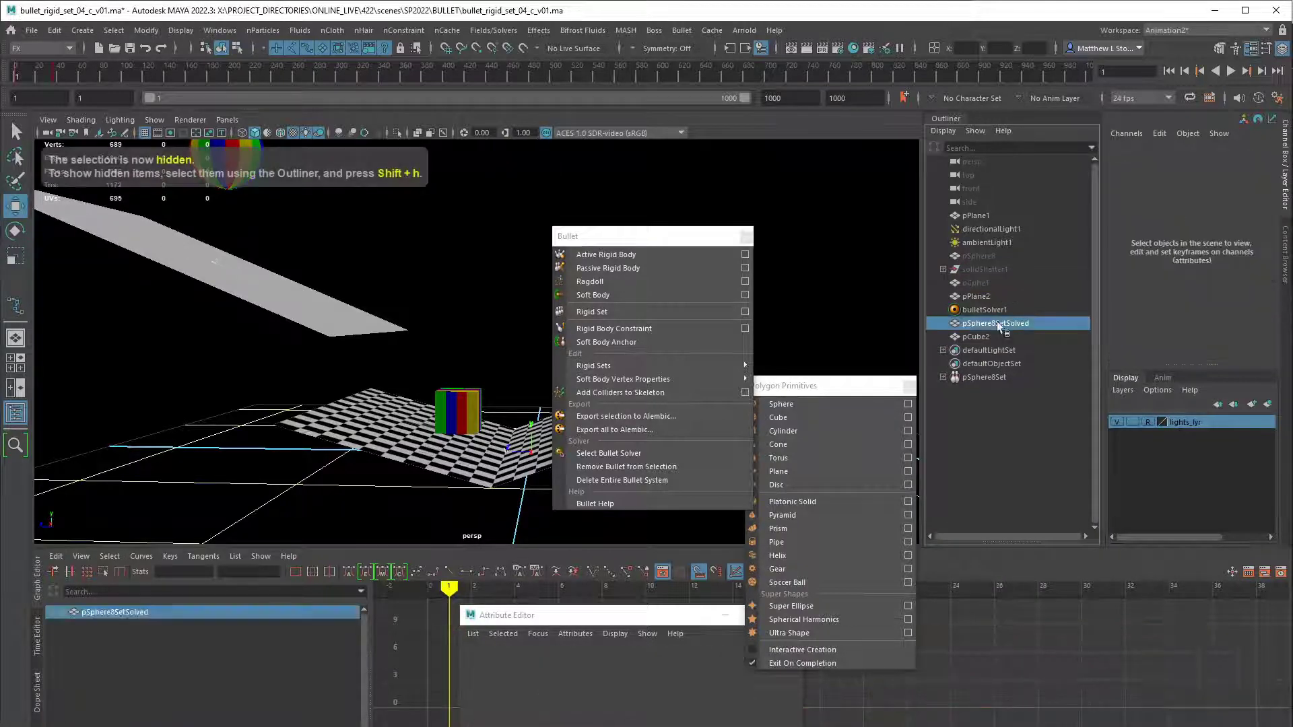
# - Duplicate pCube2 and move the copy beside the original, to about 1.82 in Translate X
pyautogui.click(994, 337)
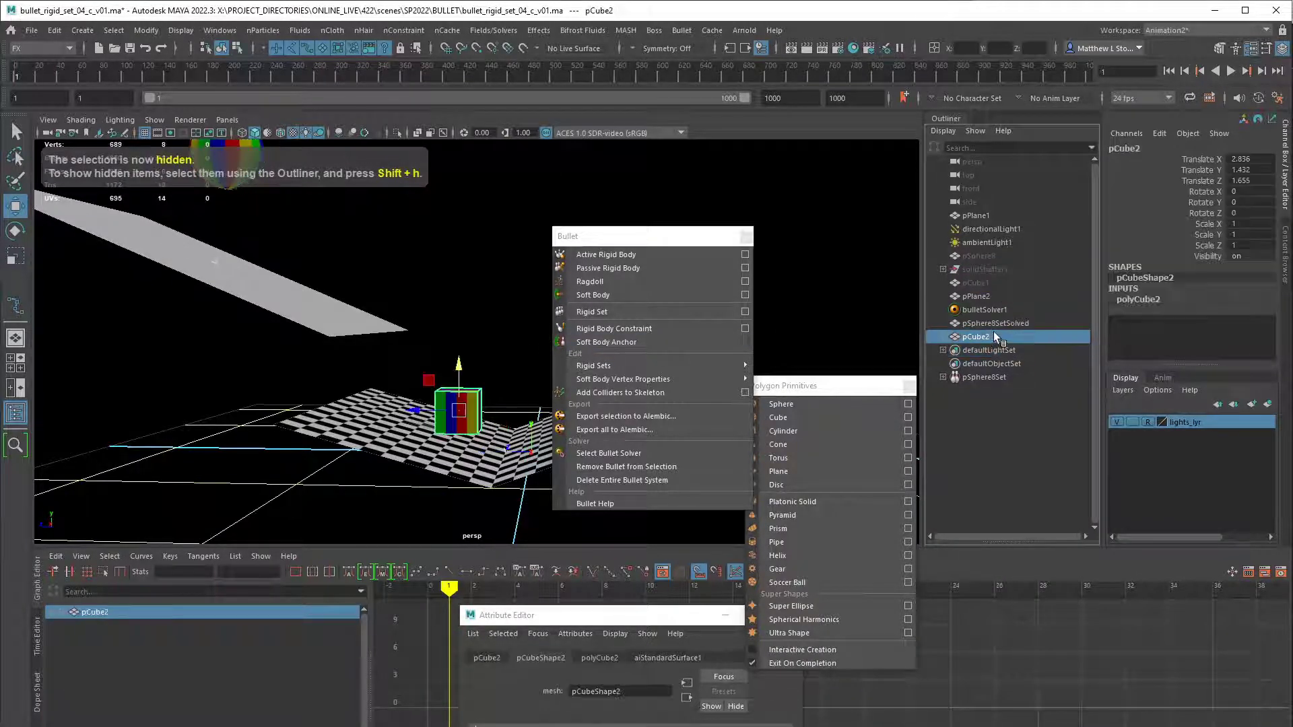
pyautogui.moveTo(654, 237); pyautogui.dragTo(785, 210)
pyautogui.keyDown('alt'); pyautogui.moveTo(555, 322); pyautogui.dragTo(580, 357); pyautogui.keyUp('alt')
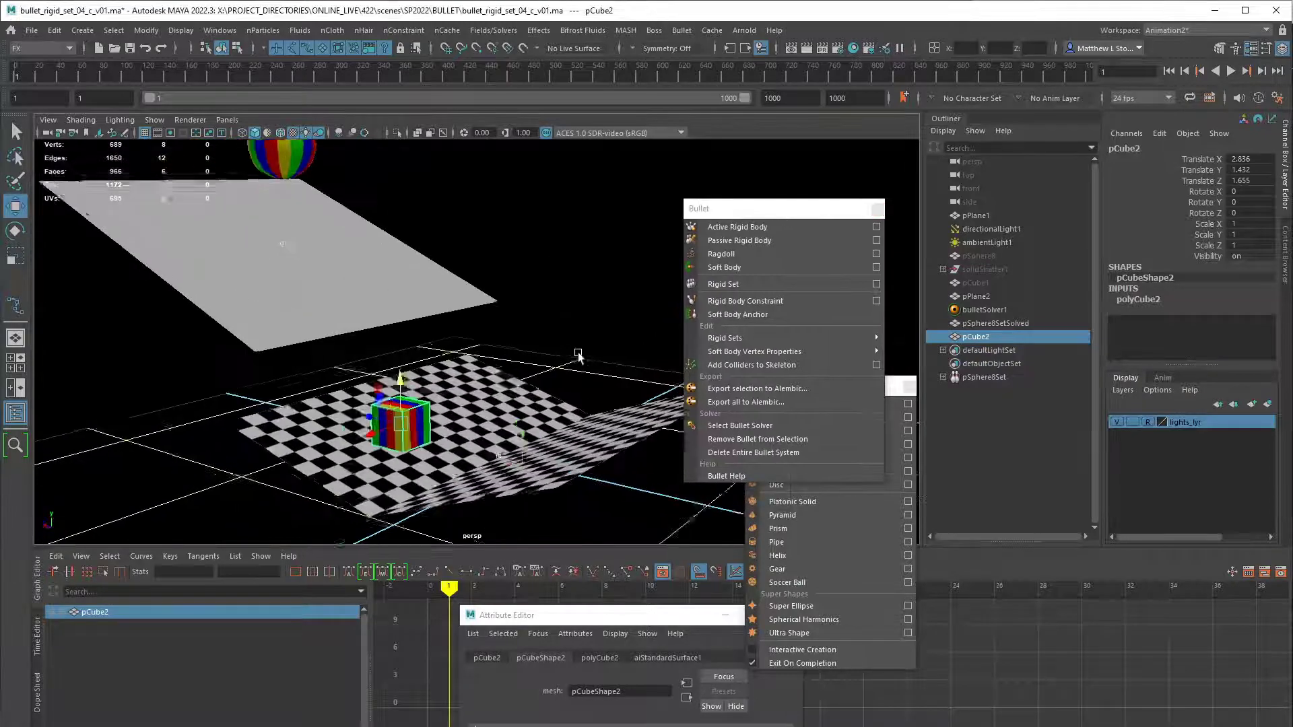
pyautogui.keyDown('alt'); pyautogui.moveTo(580, 357); pyautogui.dragTo(606, 340, button='right'); pyautogui.keyUp('alt')
pyautogui.keyDown('alt'); pyautogui.moveTo(605, 340); pyautogui.dragTo(507, 410); pyautogui.keyUp('alt')
pyautogui.keyDown('alt'); pyautogui.moveTo(508, 409); pyautogui.dragTo(529, 364, button='middle'); pyautogui.keyUp('alt')
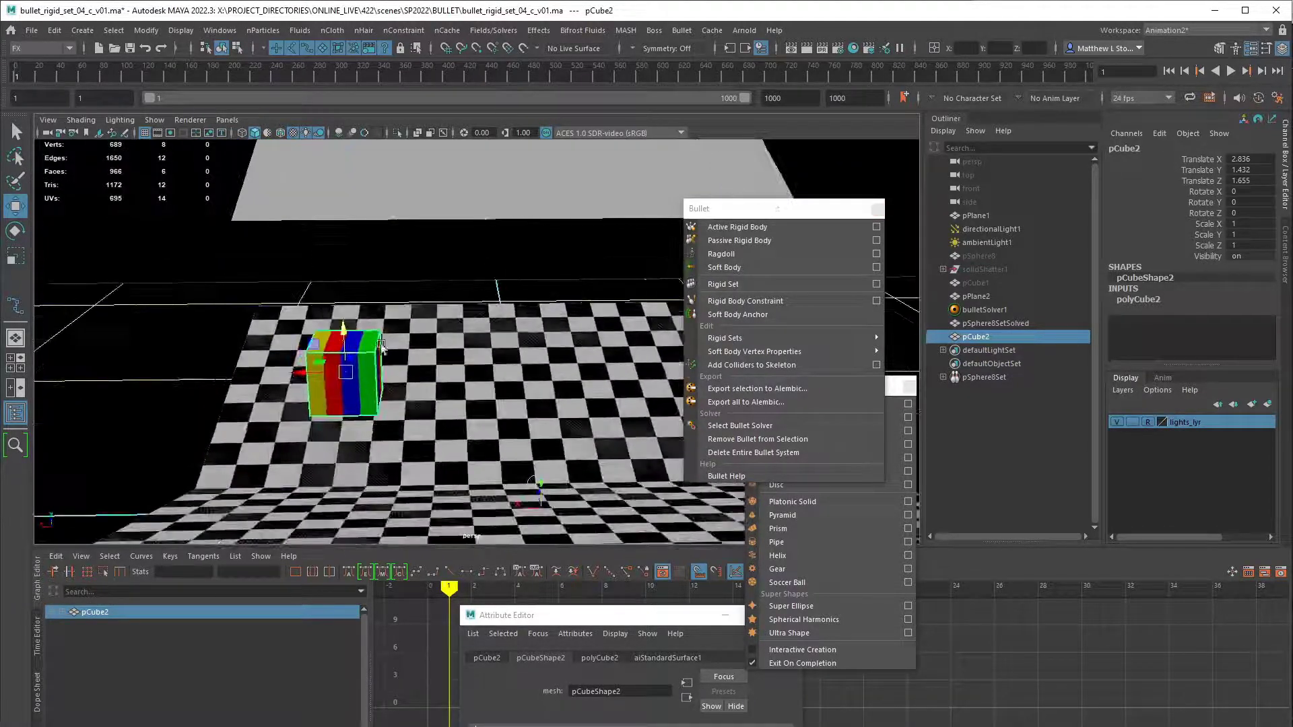
pyautogui.keyDown('alt'); pyautogui.moveTo(471, 350); pyautogui.dragTo(498, 337, button='right'); pyautogui.keyUp('alt')
pyautogui.moveTo(492, 333)
pyautogui.keyDown('alt'); pyautogui.mouseDown()
pyautogui.moveTo(505, 333)
pyautogui.moveTo(478, 345)
pyautogui.mouseUp(); pyautogui.keyUp('alt')
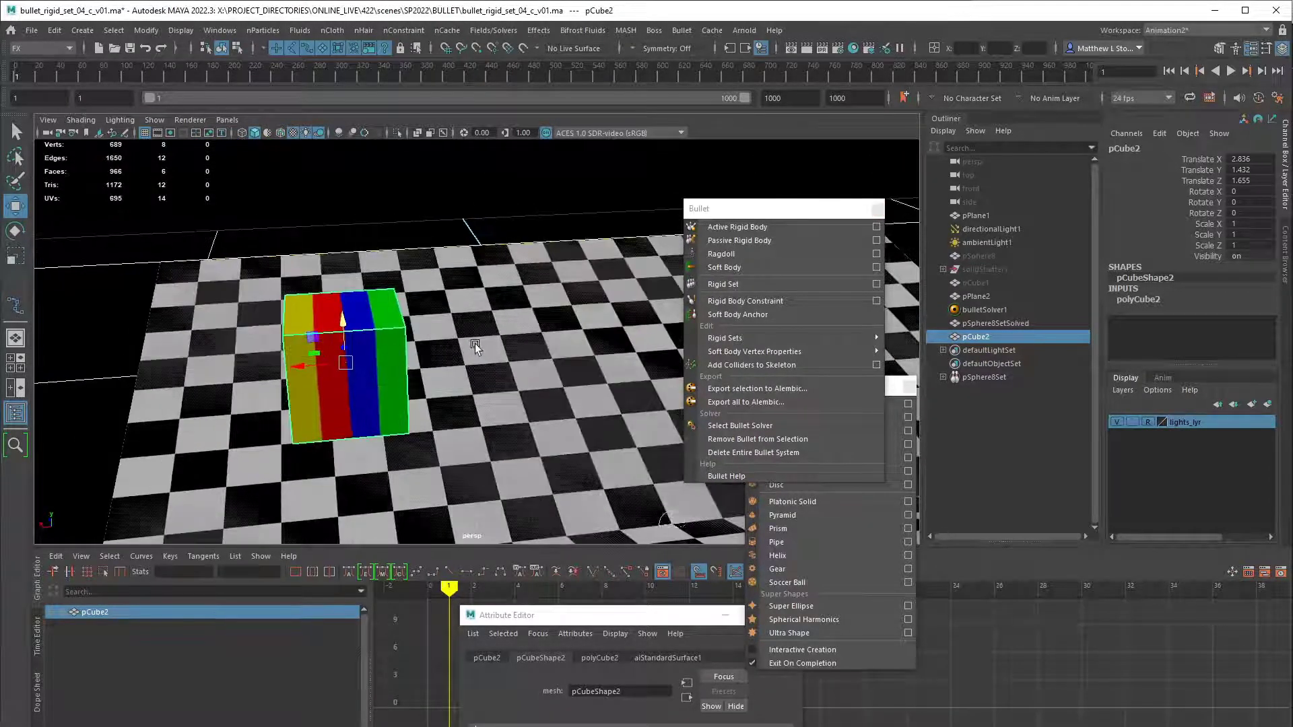
pyautogui.hotkey('ctrl', 'd')
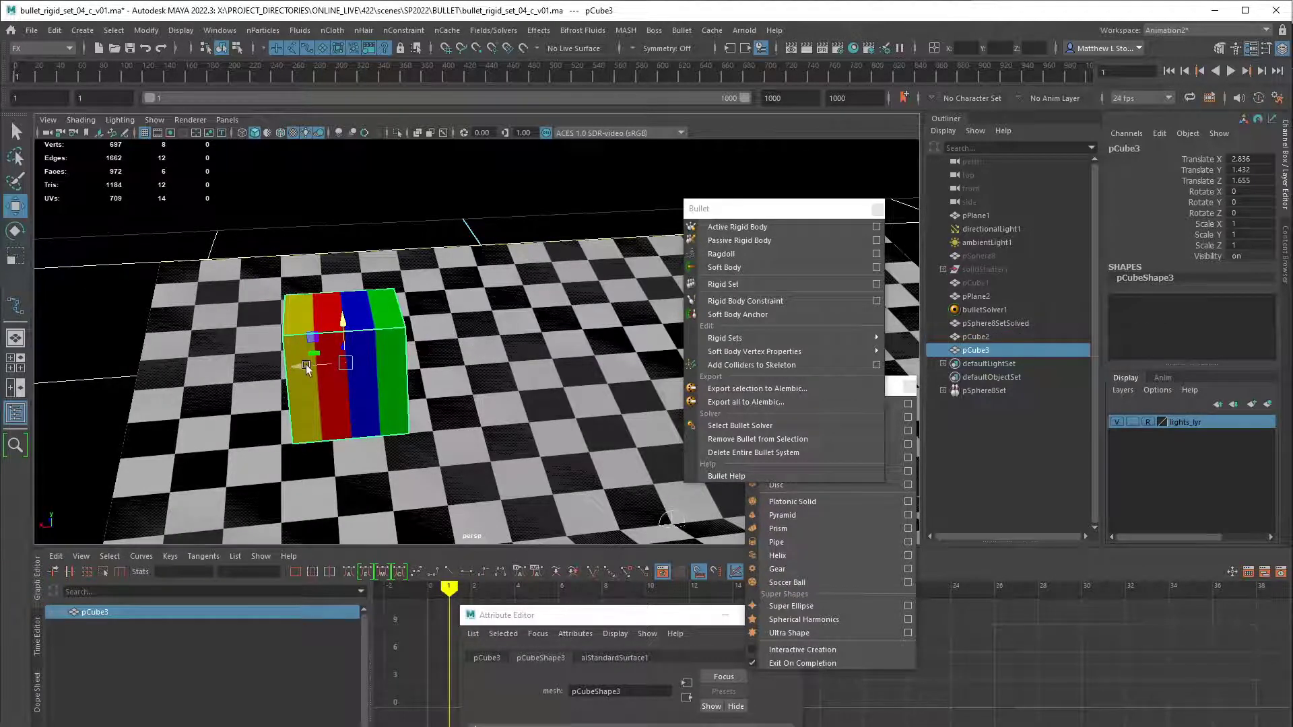
pyautogui.moveTo(303, 363); pyautogui.dragTo(415, 359)
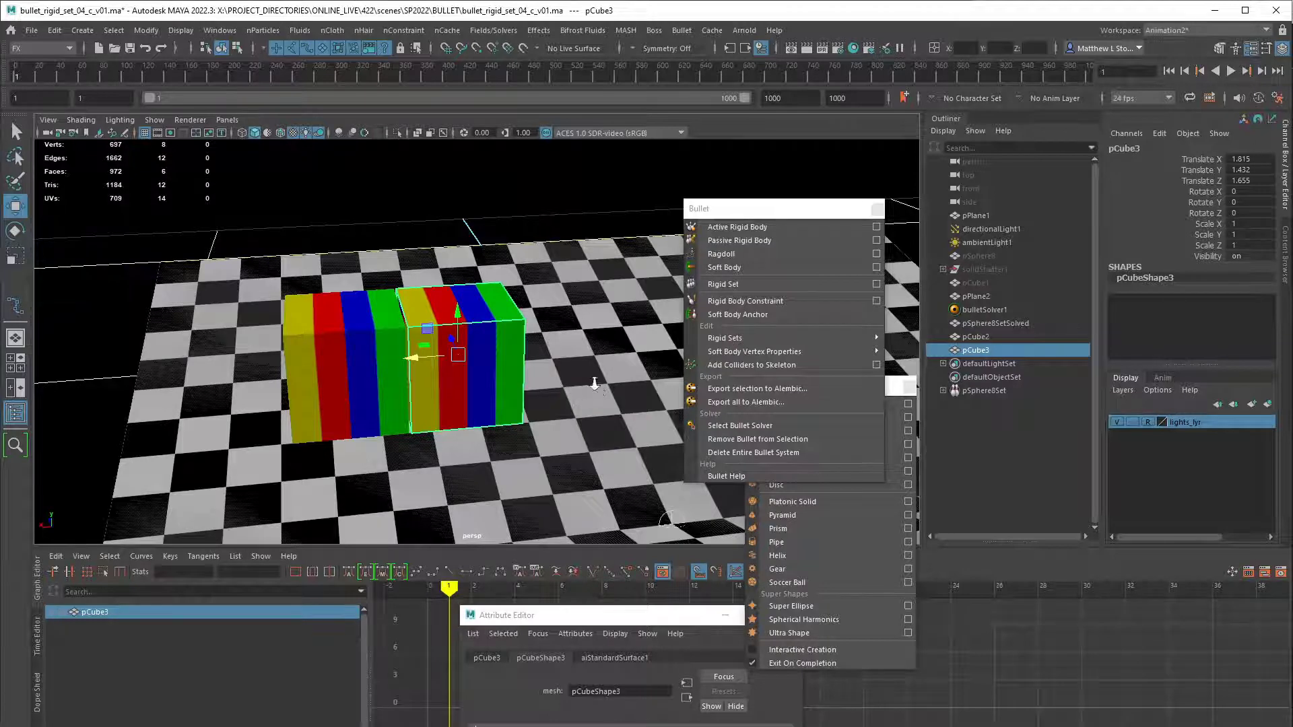
# - Close the gap between the two cubes by moving the copy to about 1.835 in Translate X
pyautogui.scroll(8, 568, 369)
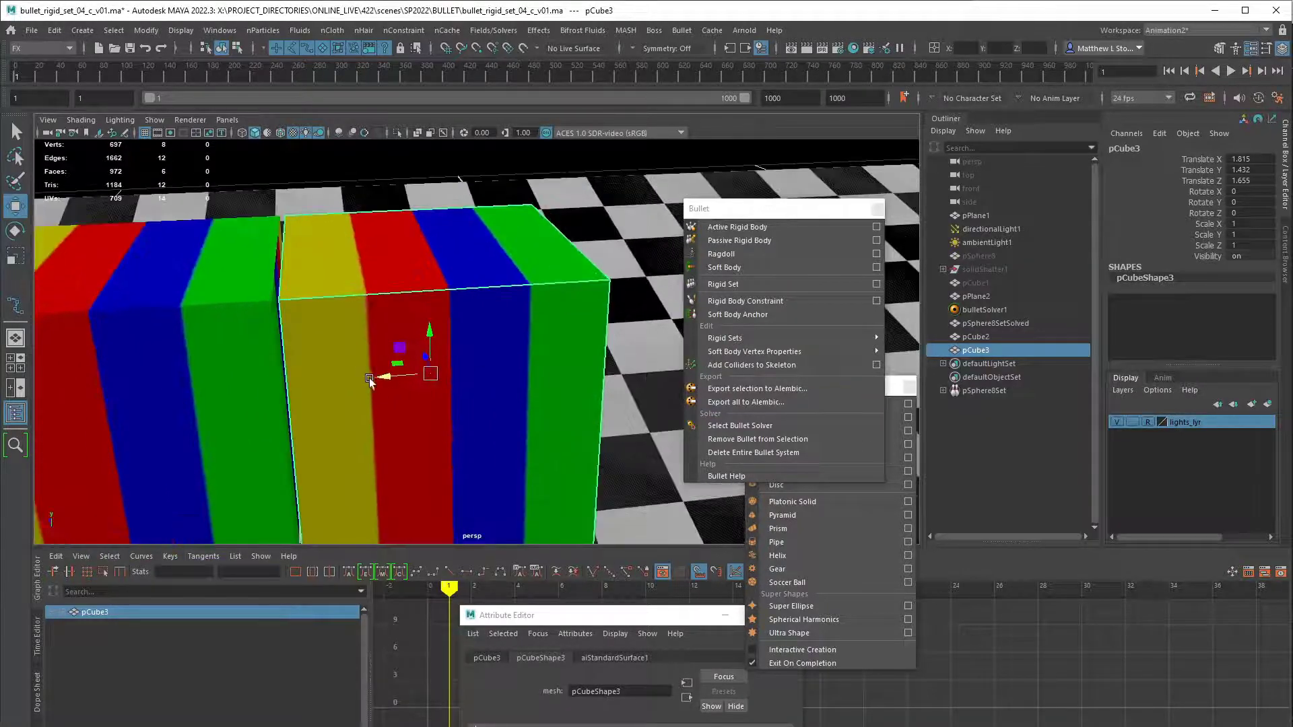
pyautogui.moveTo(369, 382)
pyautogui.mouseDown()
pyautogui.moveTo(411, 374)
pyautogui.moveTo(386, 375)
pyautogui.mouseUp()
pyautogui.scroll(-3, 493, 330)
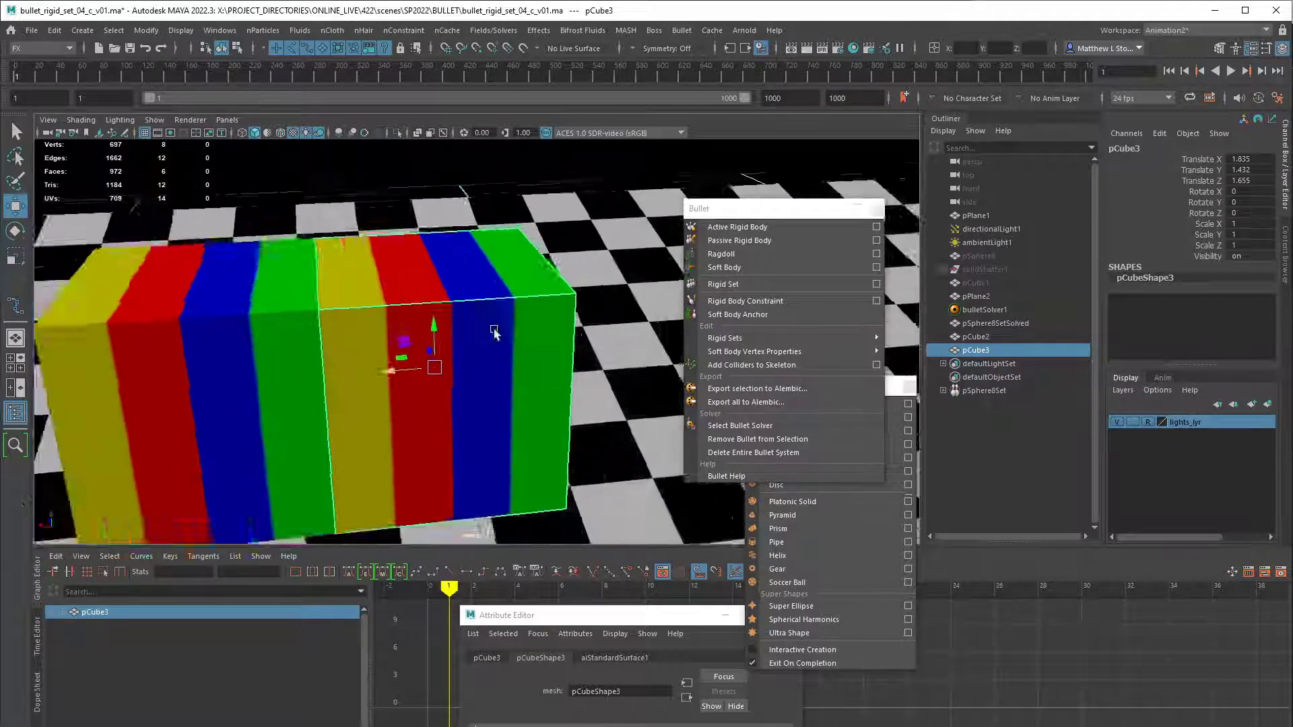
pyautogui.scroll(-5, 494, 329)
pyautogui.scroll(5, 423, 384)
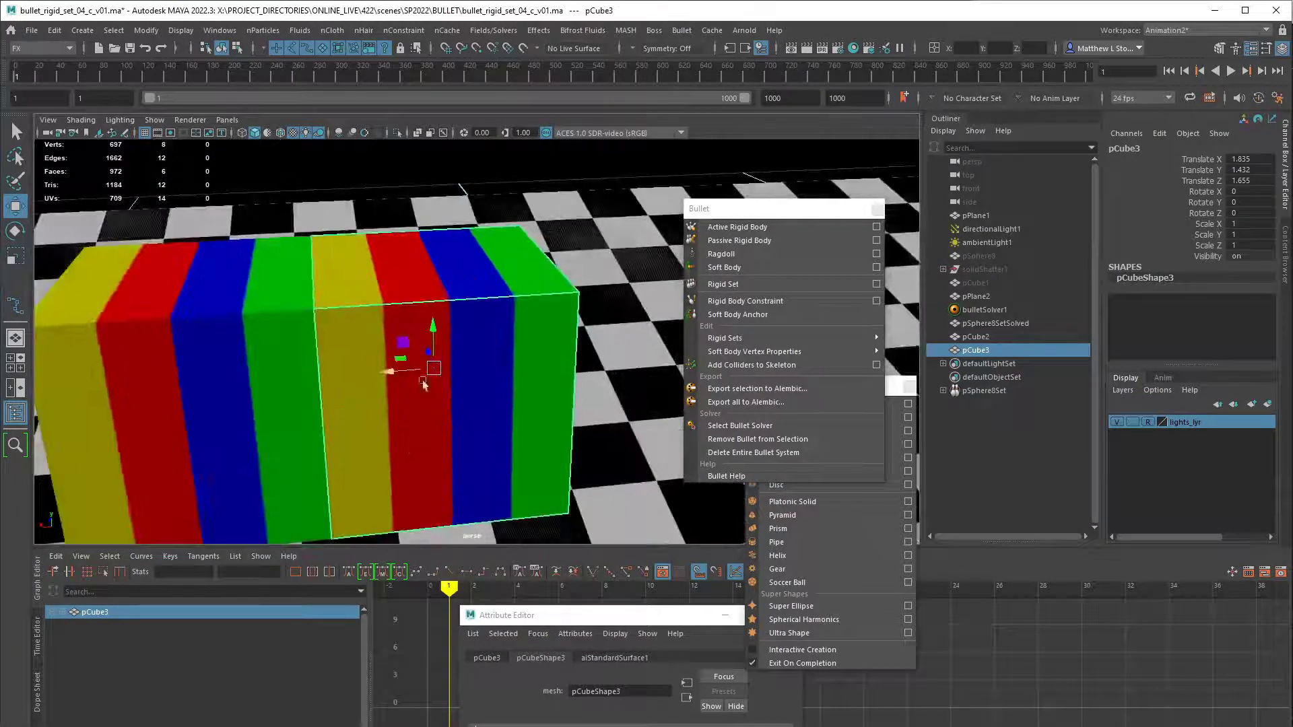
# - Repeat the duplicate with its transform four times to build a row of six adjoining boxes across the checkered plane
pyautogui.scroll(-10, 523, 368)
pyautogui.keyDown('alt'); pyautogui.moveTo(623, 364); pyautogui.dragTo(529, 369, button='middle'); pyautogui.keyUp('alt')
pyautogui.hotkey('shift', 'd')
pyautogui.hotkey('shift', 'd')
pyautogui.hotkey('shift', 'd')
pyautogui.hotkey('shift', 'd')
pyautogui.hotkey('shift', 'd')
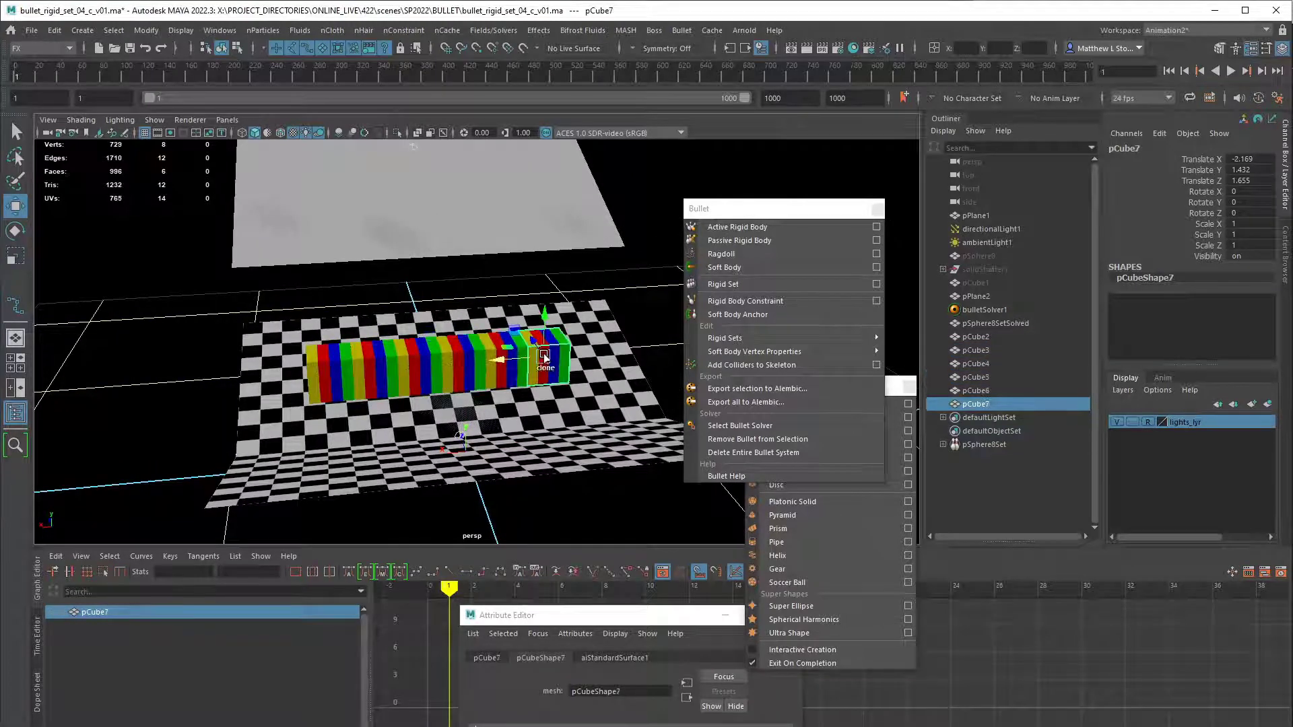
# - Duplicate the row of boxes pCube2 through pCube8 and stack the copies on top, at about 2.446 in Translate Y
pyautogui.moveTo(991, 342); pyautogui.dragTo(996, 415)
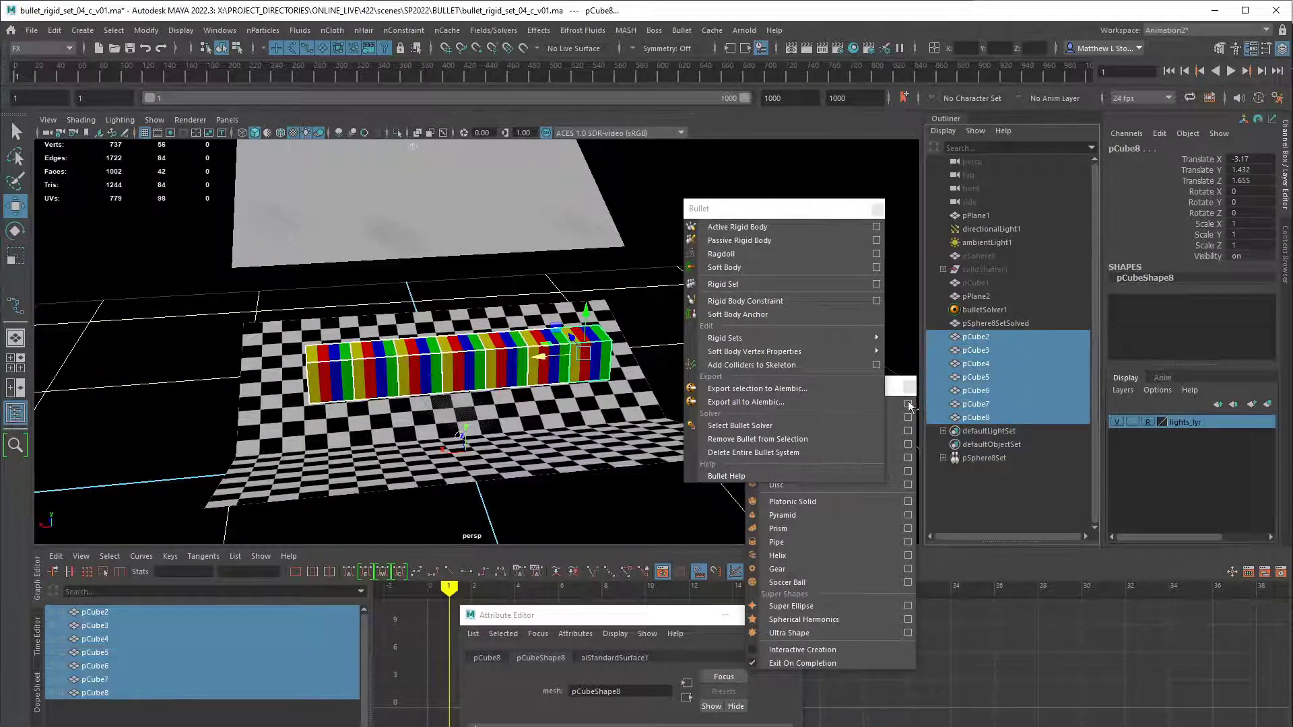
pyautogui.keyDown('alt'); pyautogui.moveTo(482, 360); pyautogui.dragTo(584, 334); pyautogui.keyUp('alt')
pyautogui.hotkey('ctrl', 'd')
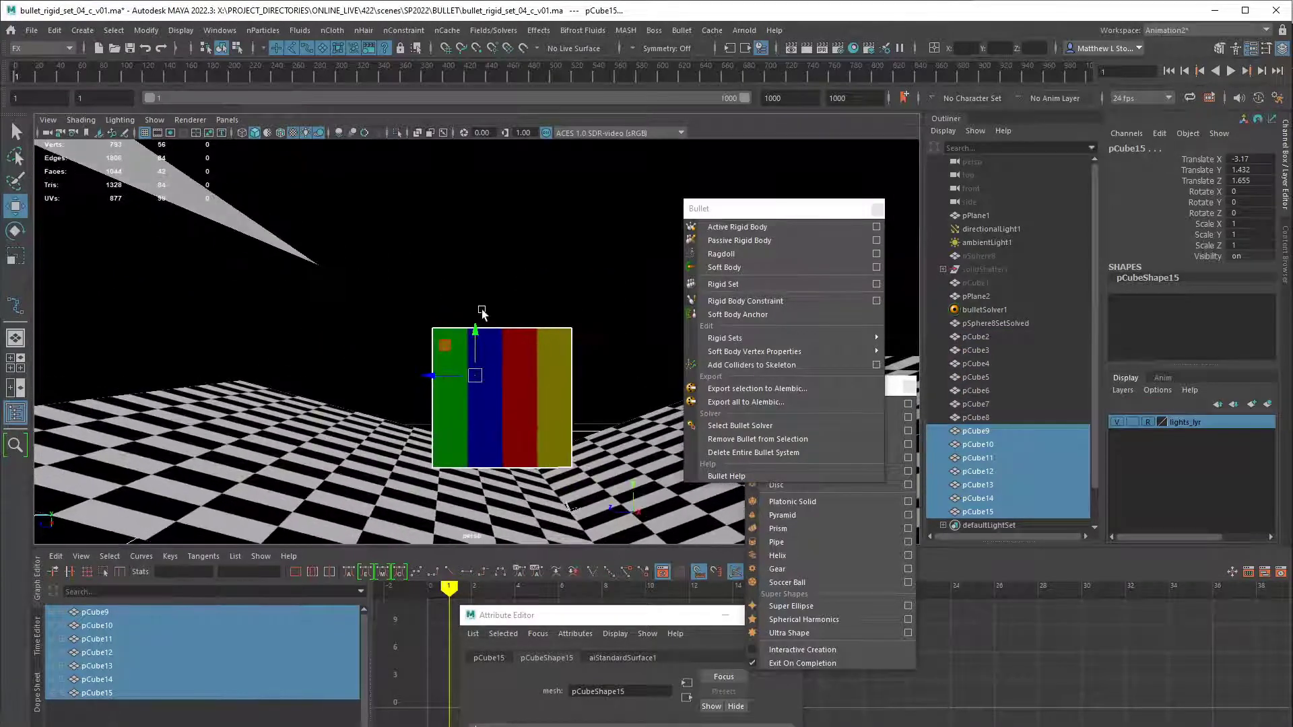
pyautogui.moveTo(476, 322); pyautogui.dragTo(464, 283)
pyautogui.press('q')
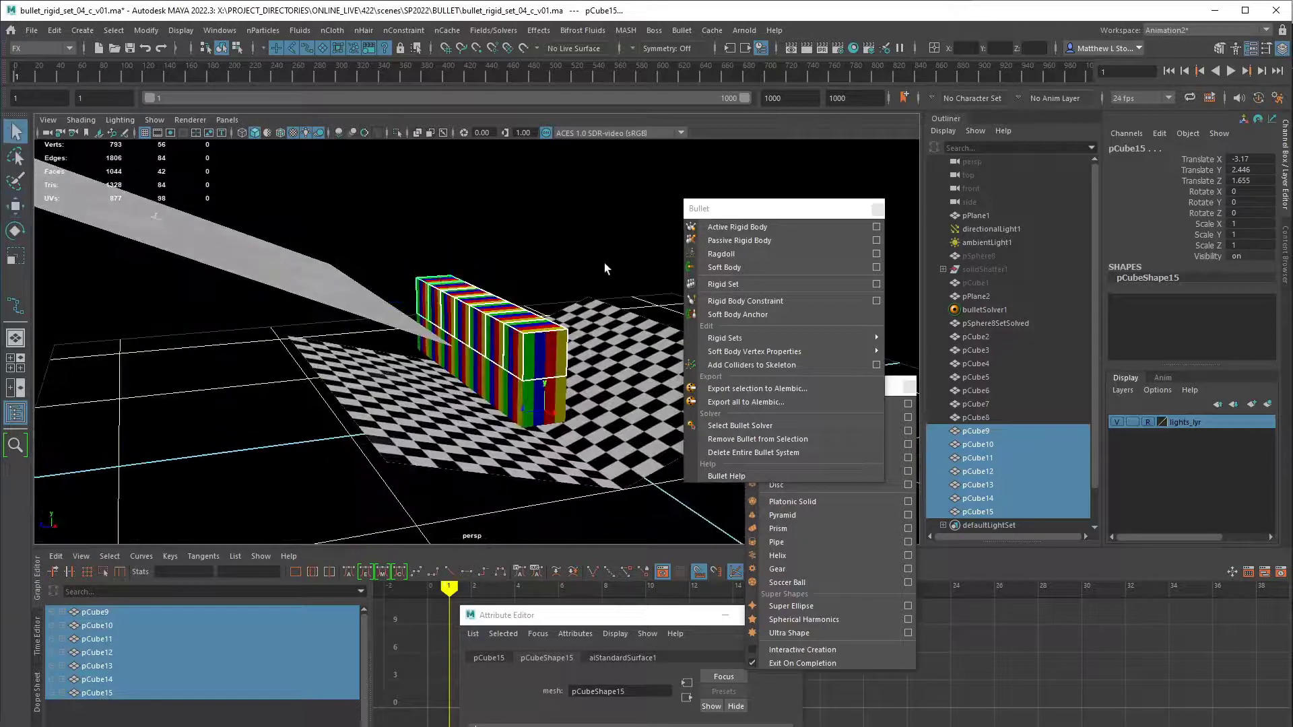
# - Create a Rigid Set named bulletRigidSet_boxes from pCube2 through pCube15, with the input geometry hidden
pyautogui.moveTo(996, 339); pyautogui.dragTo(991, 508)
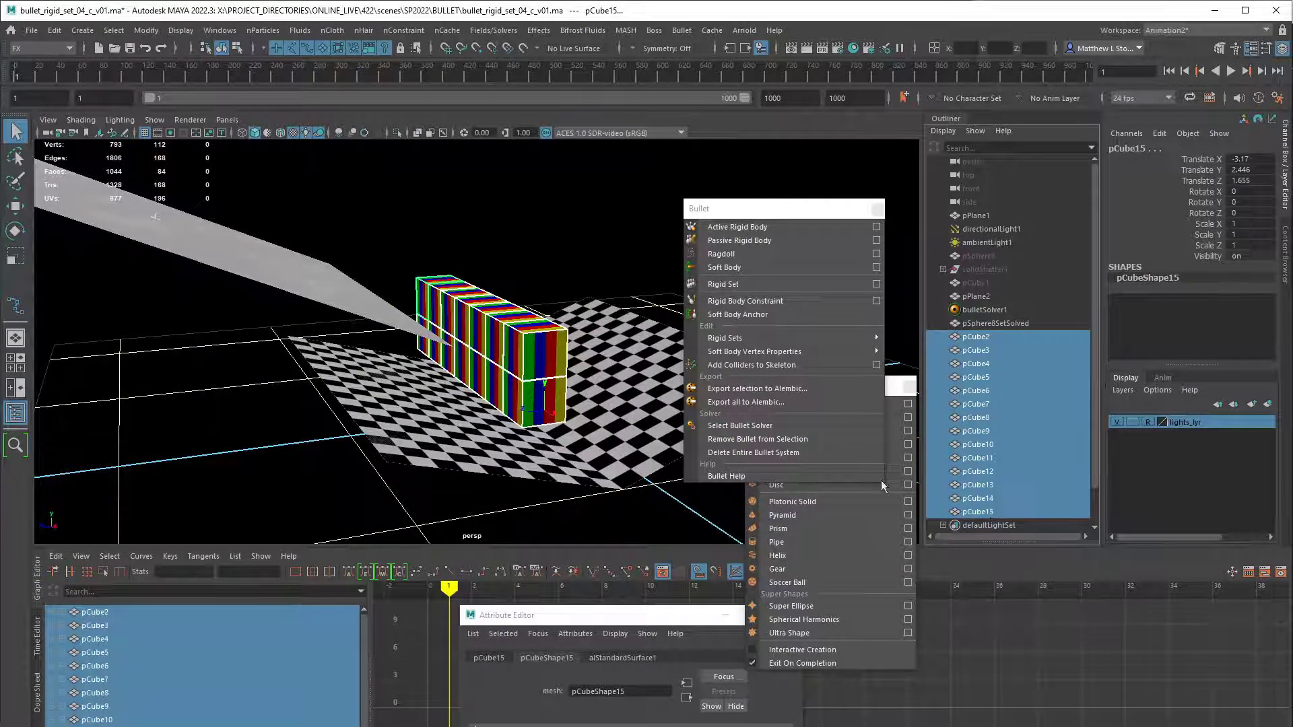
pyautogui.moveTo(575, 618); pyautogui.dragTo(564, 561)
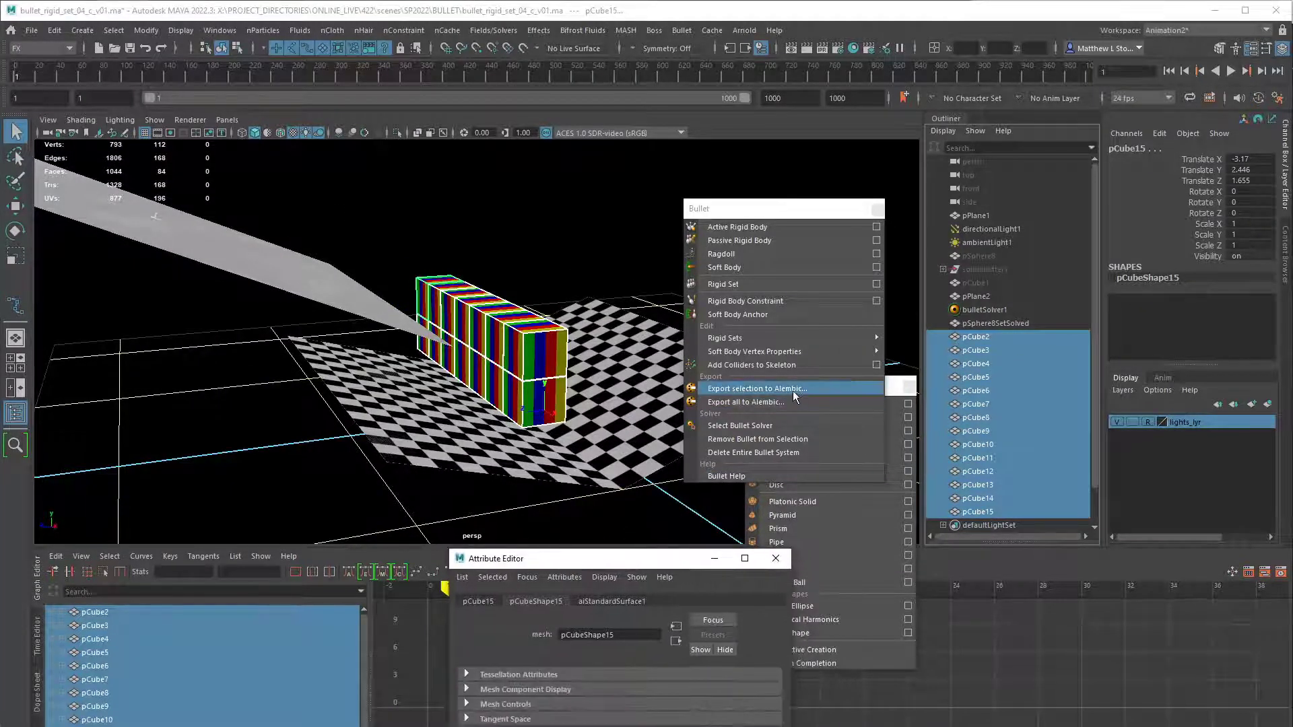
pyautogui.click(875, 283)
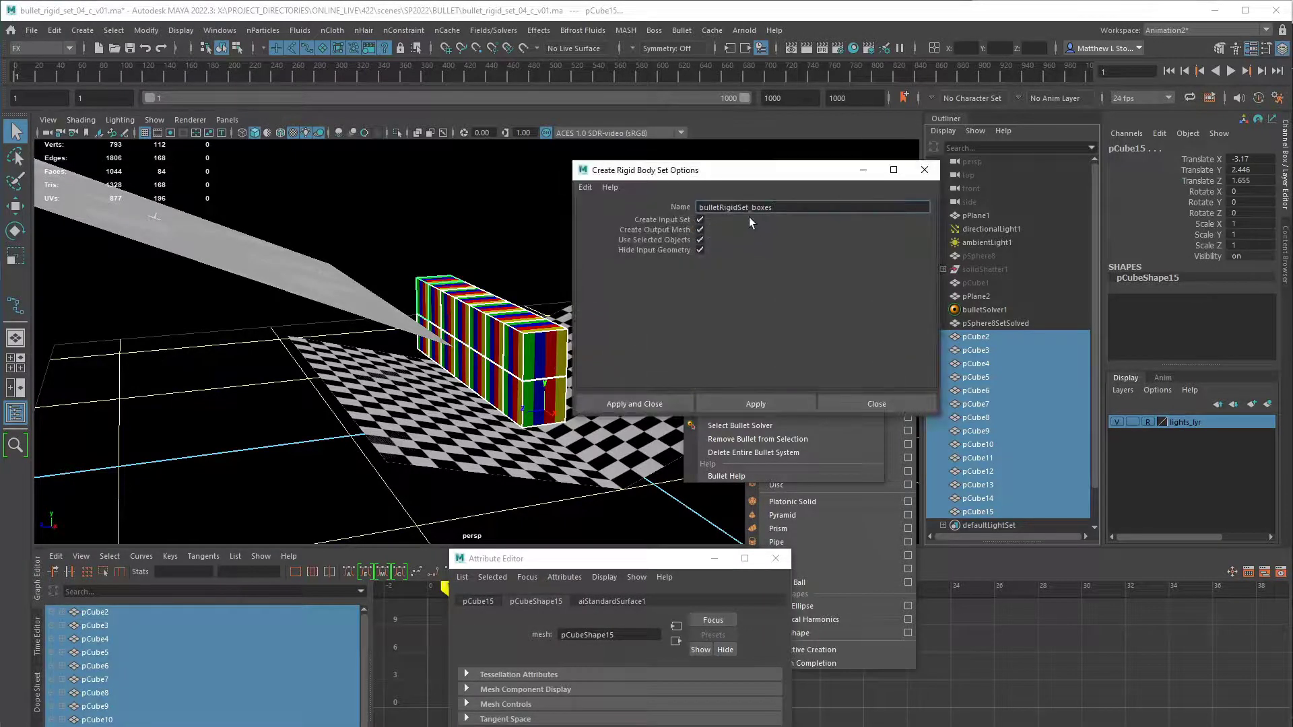
pyautogui.click(774, 404)
pyautogui.click(876, 404)
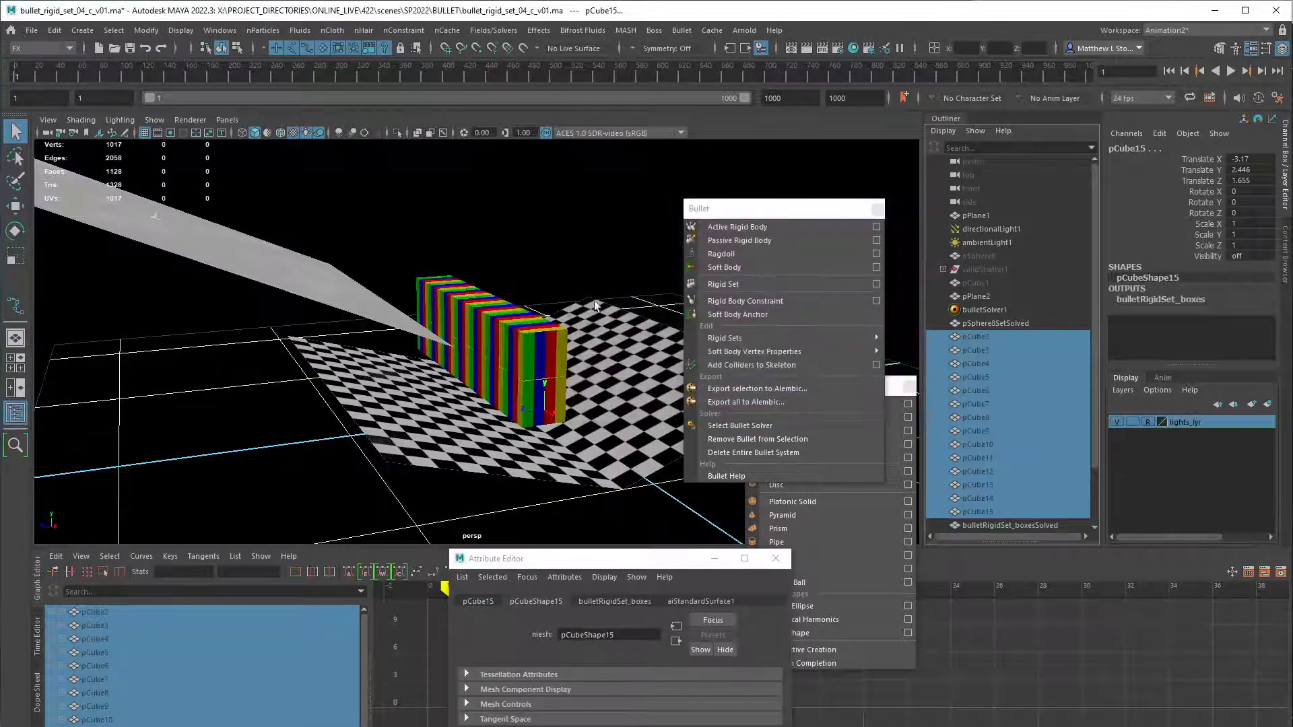
# - Turn on Initially Sleeping and Glue Shapes in bulletSolver1's bulletRigidSet_boxesInitialState attributes
pyautogui.keyDown('alt'); pyautogui.moveTo(541, 237); pyautogui.dragTo(529, 248); pyautogui.keyUp('alt')
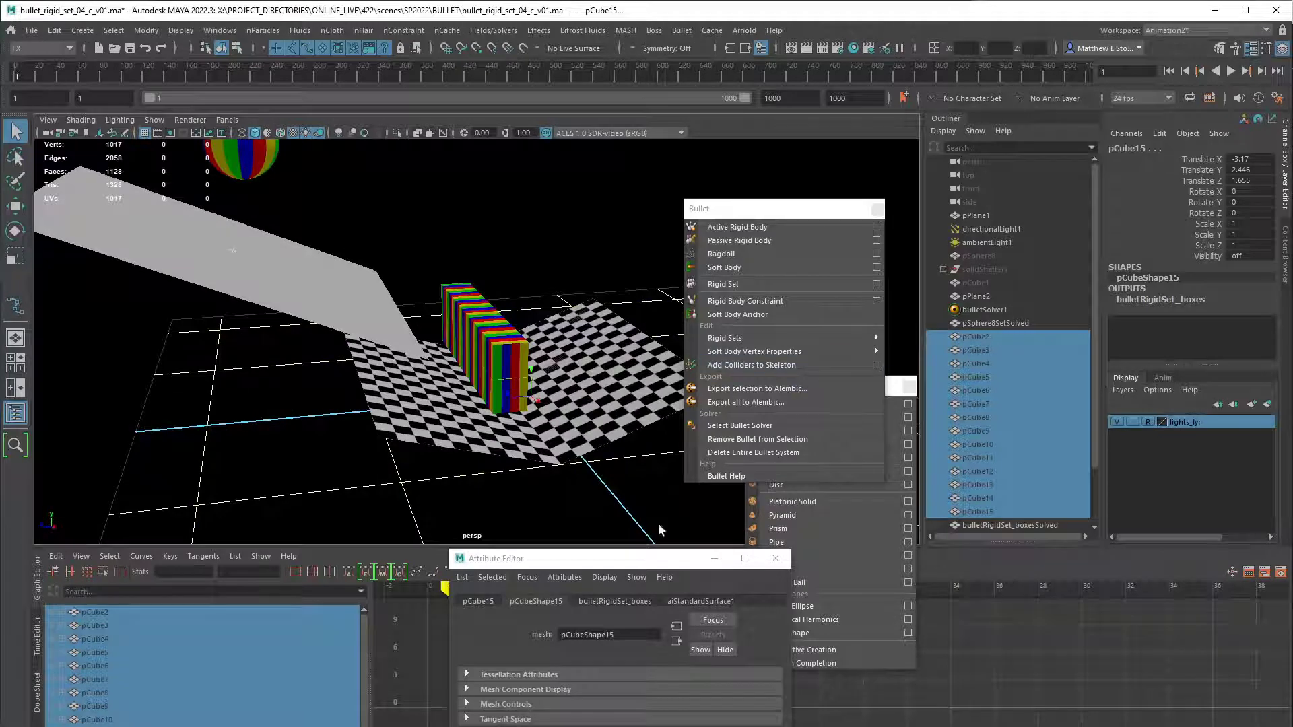
pyautogui.moveTo(715, 553); pyautogui.dragTo(816, 250)
pyautogui.click(983, 310)
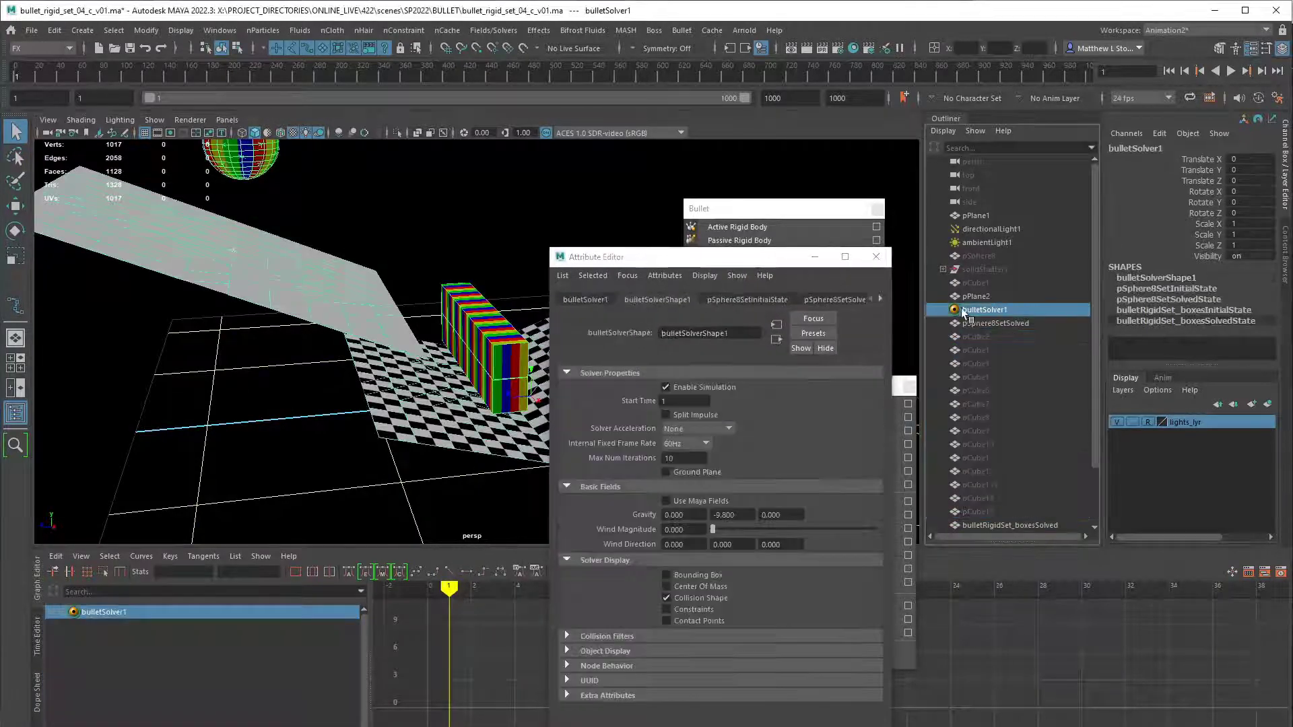
pyautogui.click(840, 297)
pyautogui.click(881, 298)
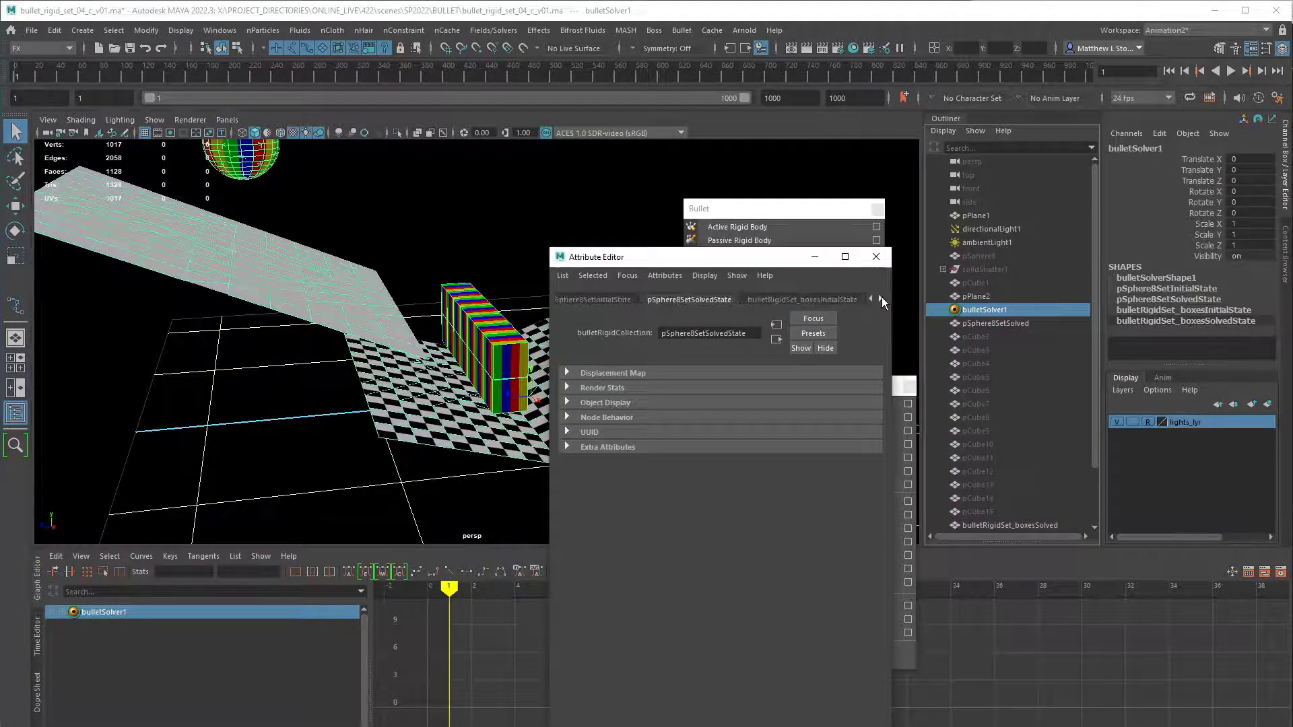
pyautogui.click(881, 297)
pyautogui.click(702, 299)
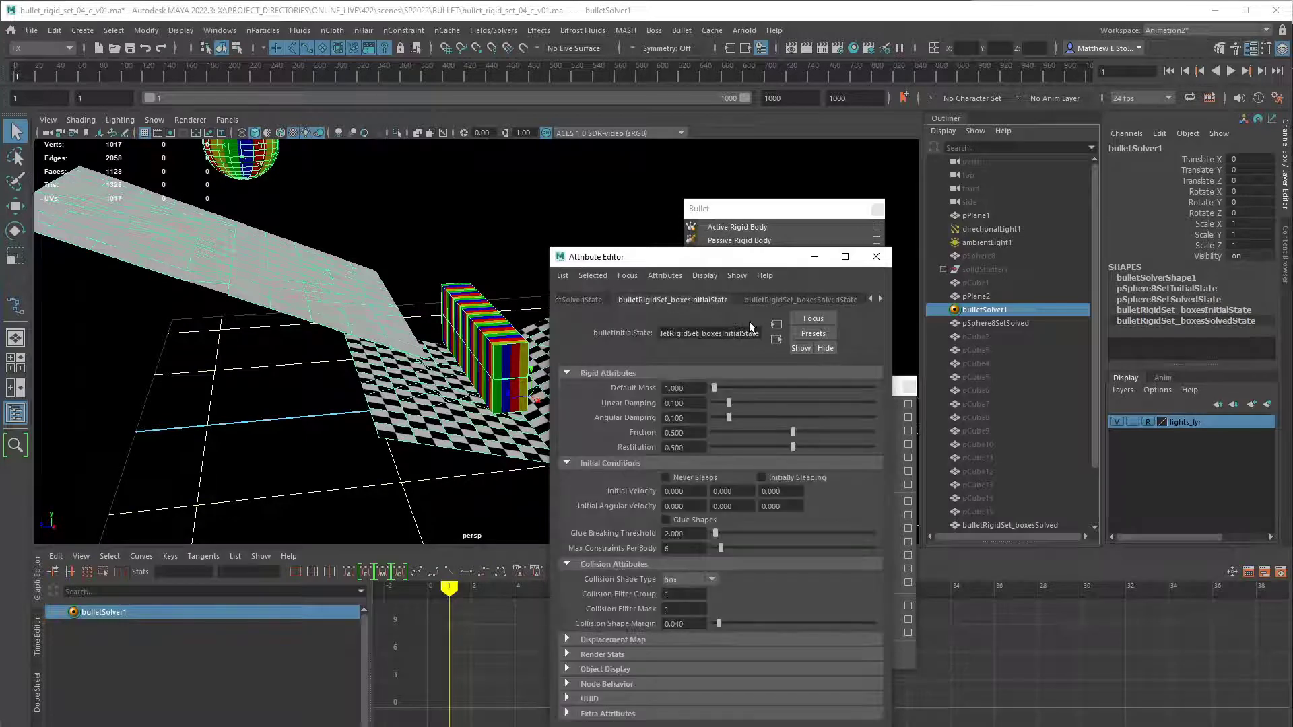
pyautogui.click(766, 475)
# - Play the simulation to watch the ball hit the stack of boxes, and stop playback once the motion settles
pyautogui.click(1231, 70)
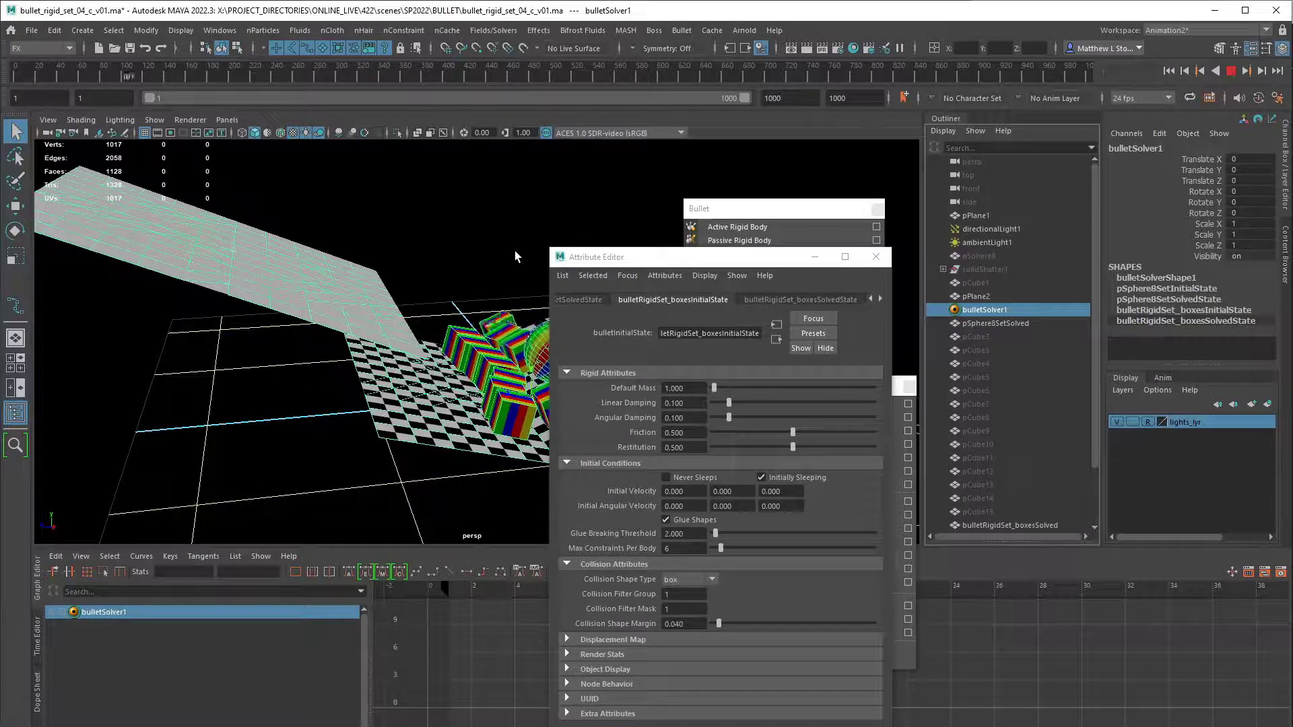
pyautogui.moveTo(809, 261); pyautogui.dragTo(1013, 283)
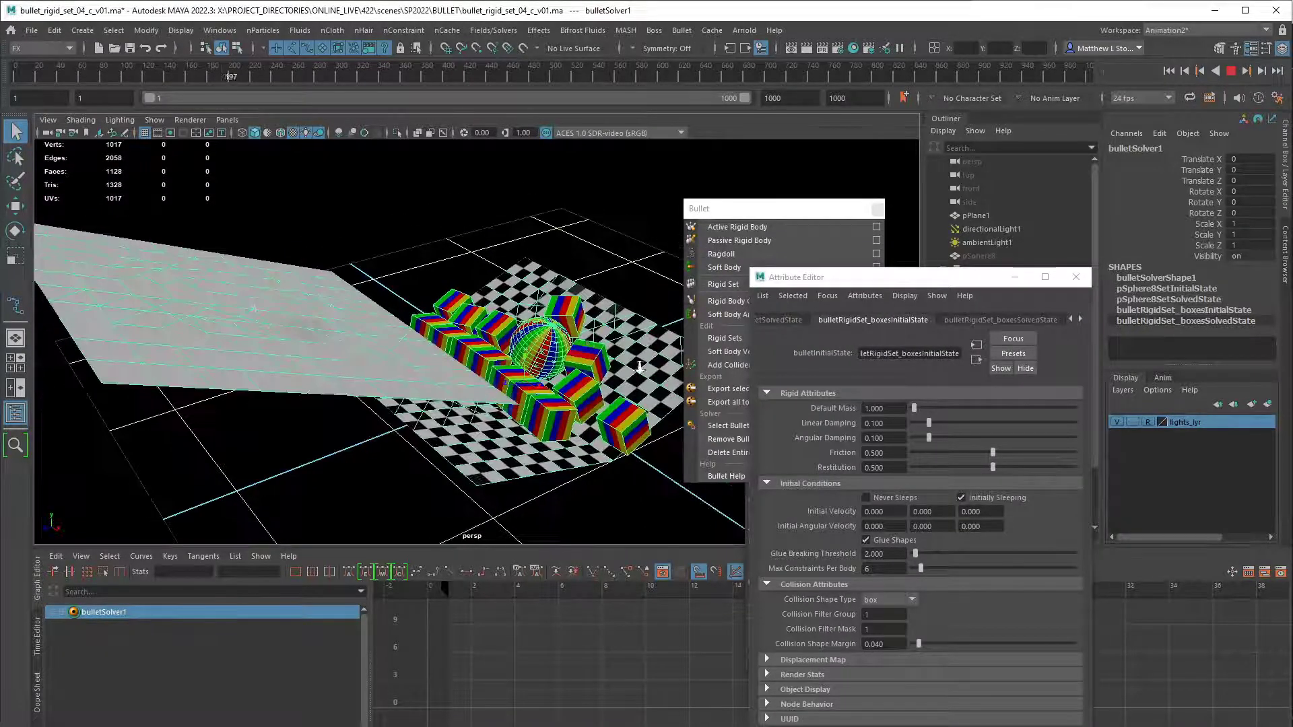
pyautogui.keyDown('alt'); pyautogui.moveTo(640, 367); pyautogui.dragTo(612, 362); pyautogui.keyUp('alt')
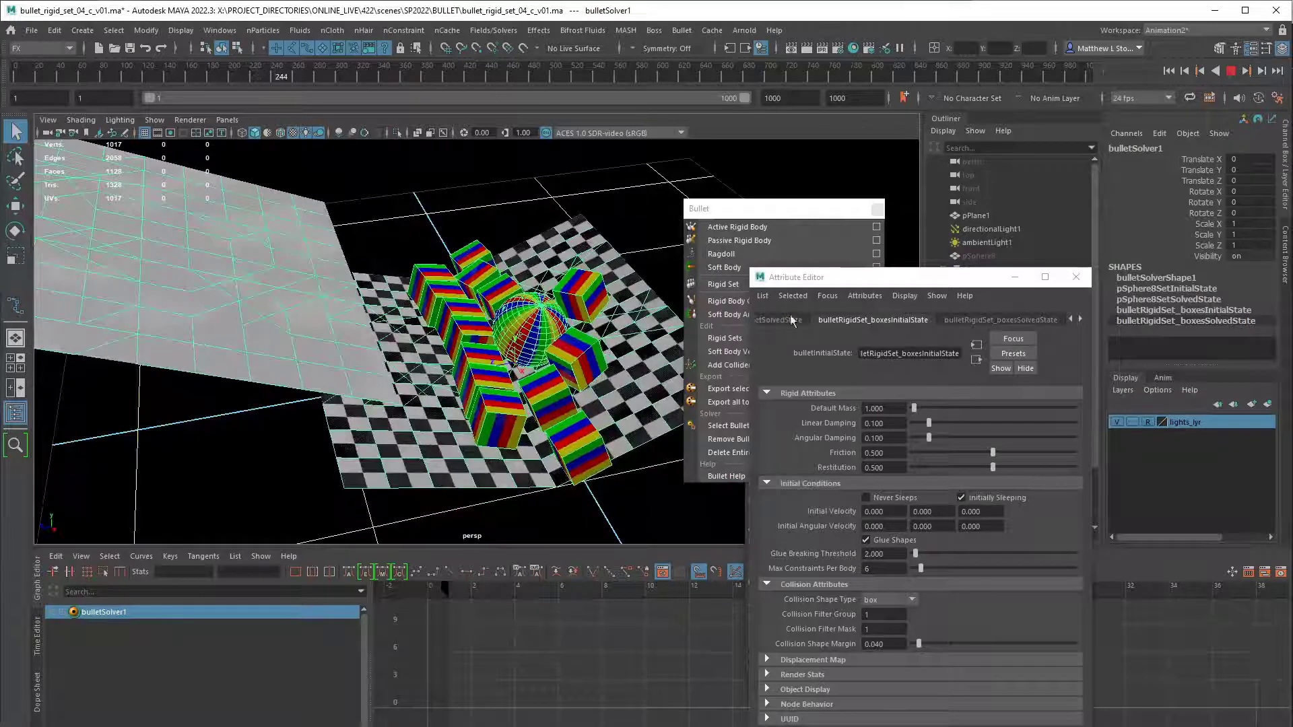
pyautogui.click(1232, 72)
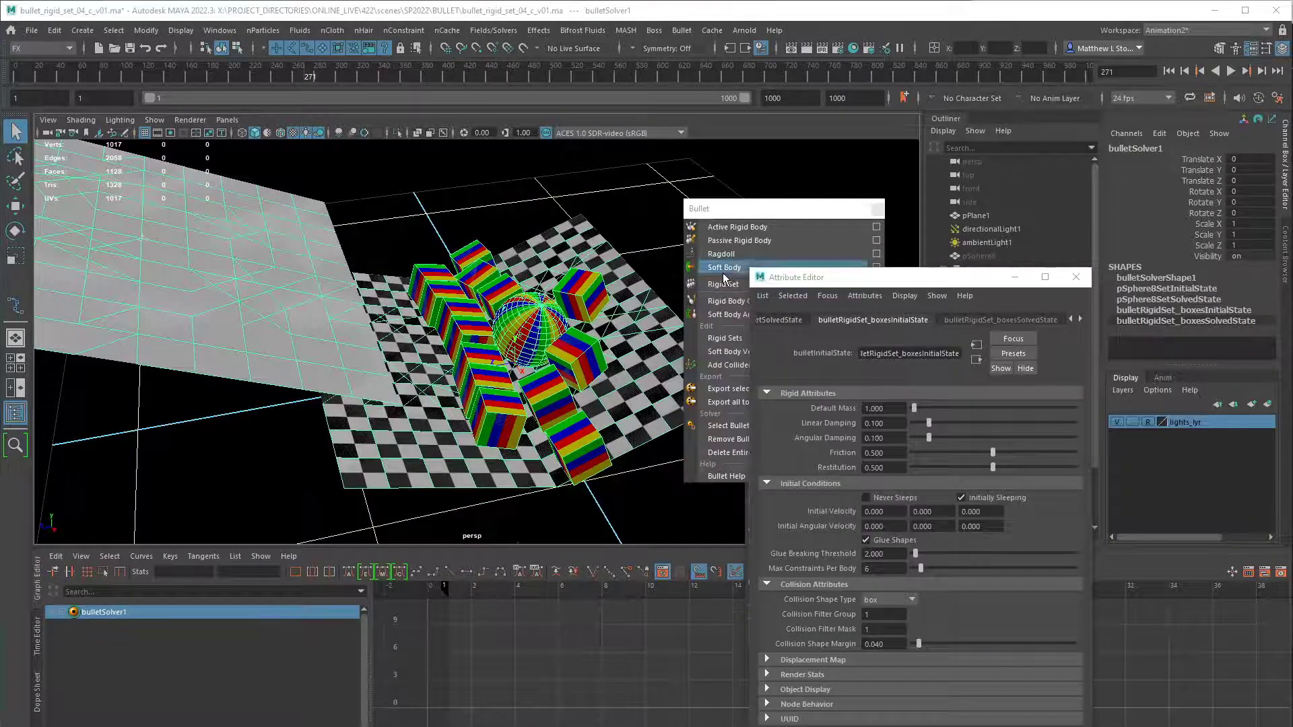
# - Switch to the 422_Shared_Notes_2022 document in Google Docs and make the word "many" bold in item 8 of the Bullet Physics list
pyautogui.hotkey('alt', 'Tab')
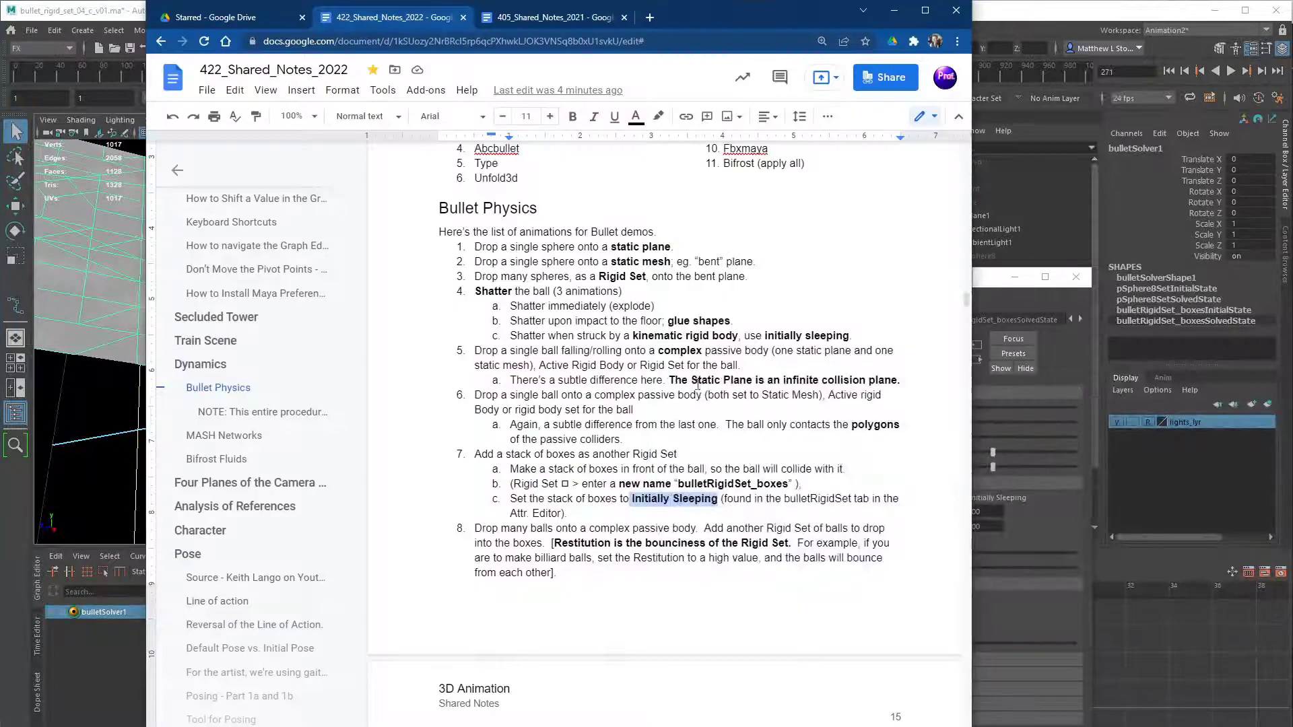
pyautogui.click(577, 516)
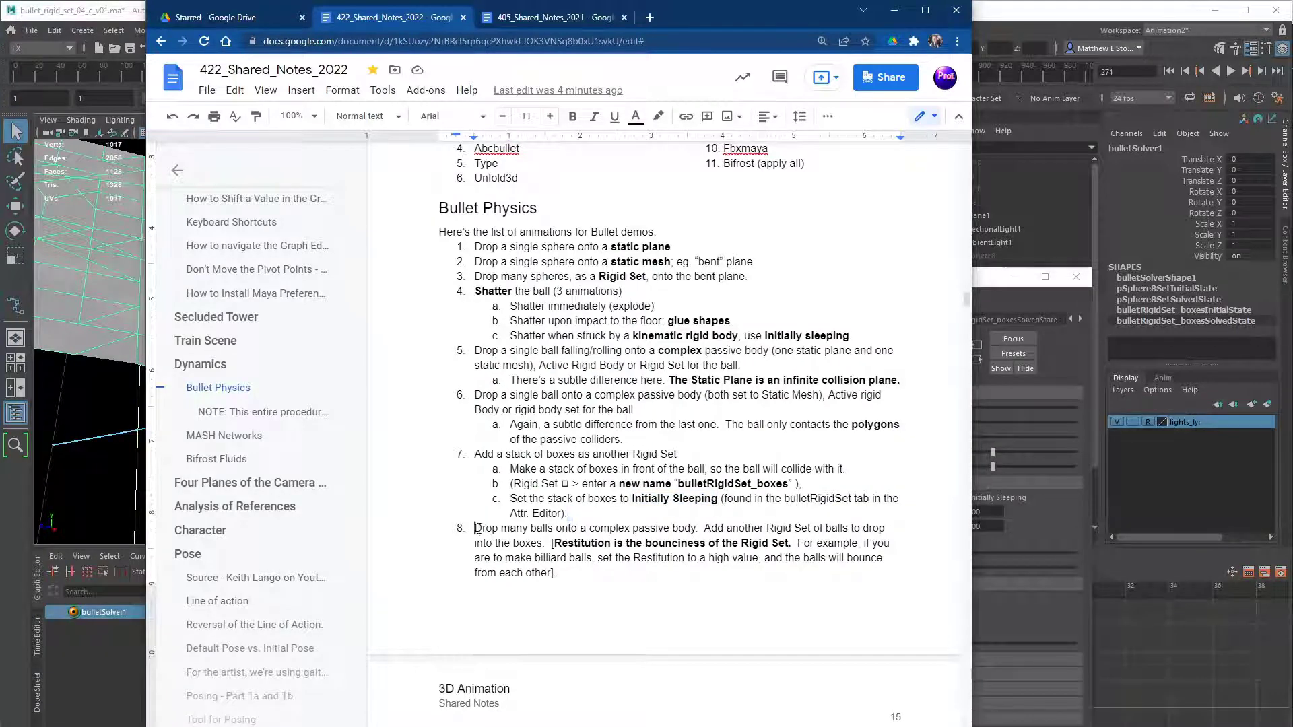
pyautogui.moveTo(475, 528); pyautogui.dragTo(682, 532)
pyautogui.doubleClick(514, 529)
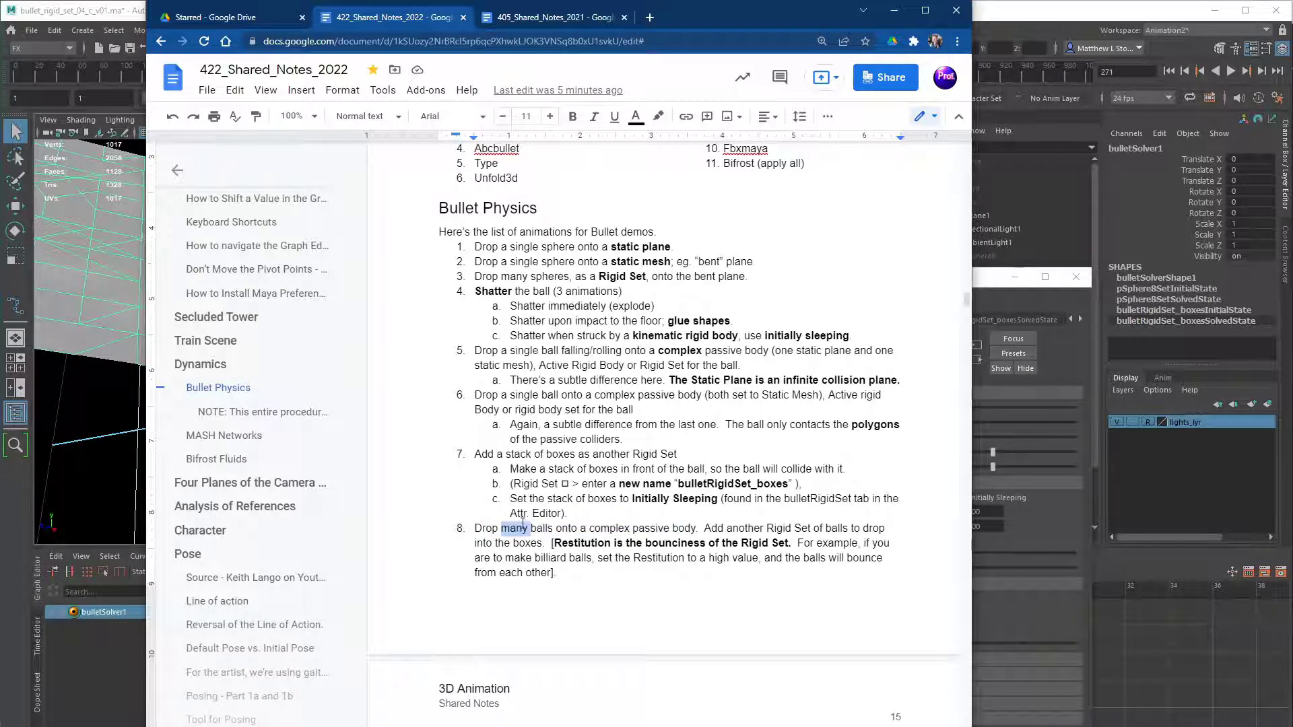
pyautogui.hotkey('ctrl', 'b')
pyautogui.click(576, 529)
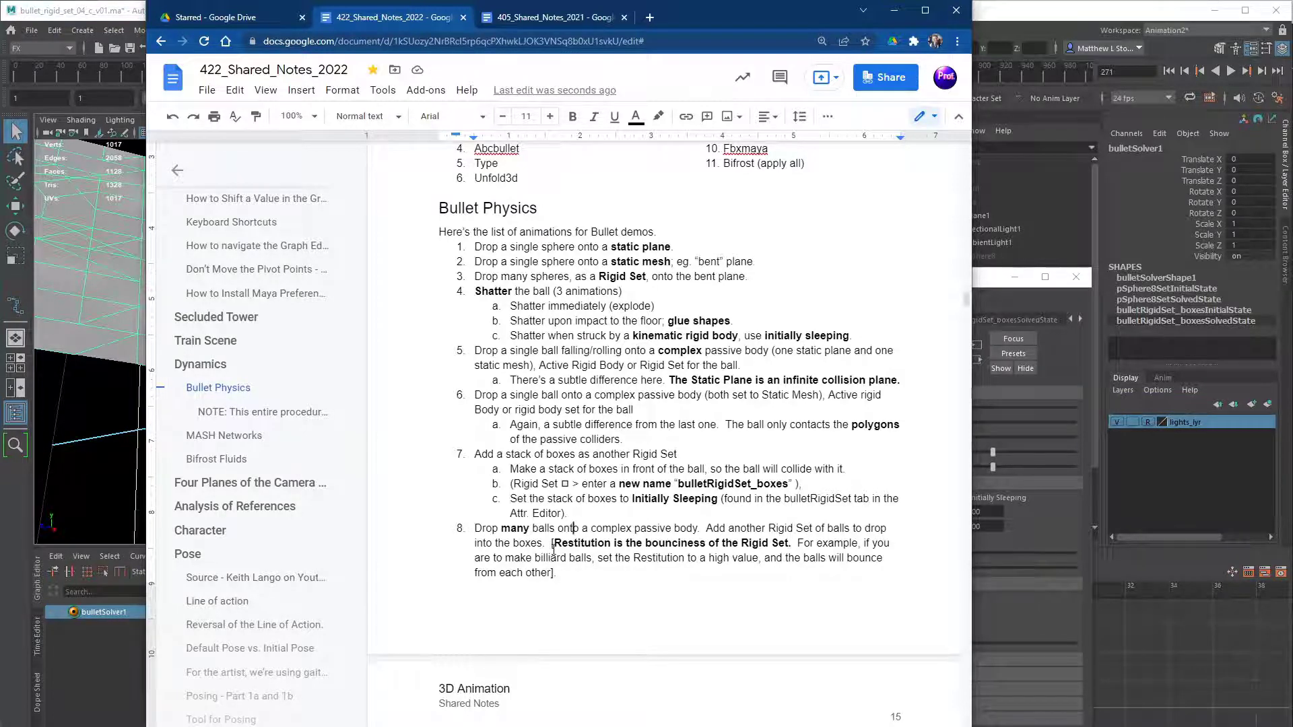
# - Read the explanation of Restitution and the billiard ball example in item 8 of the notes
pyautogui.moveTo(552, 543); pyautogui.dragTo(784, 547)
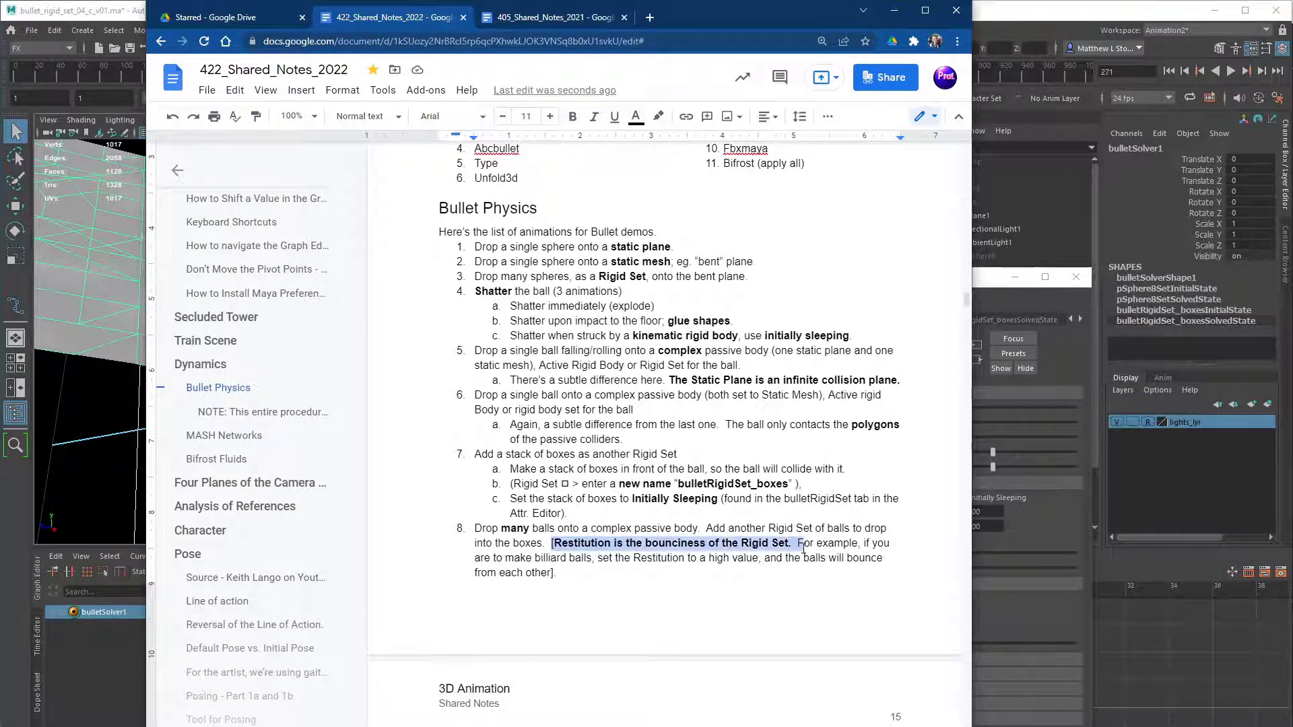
pyautogui.click(818, 547)
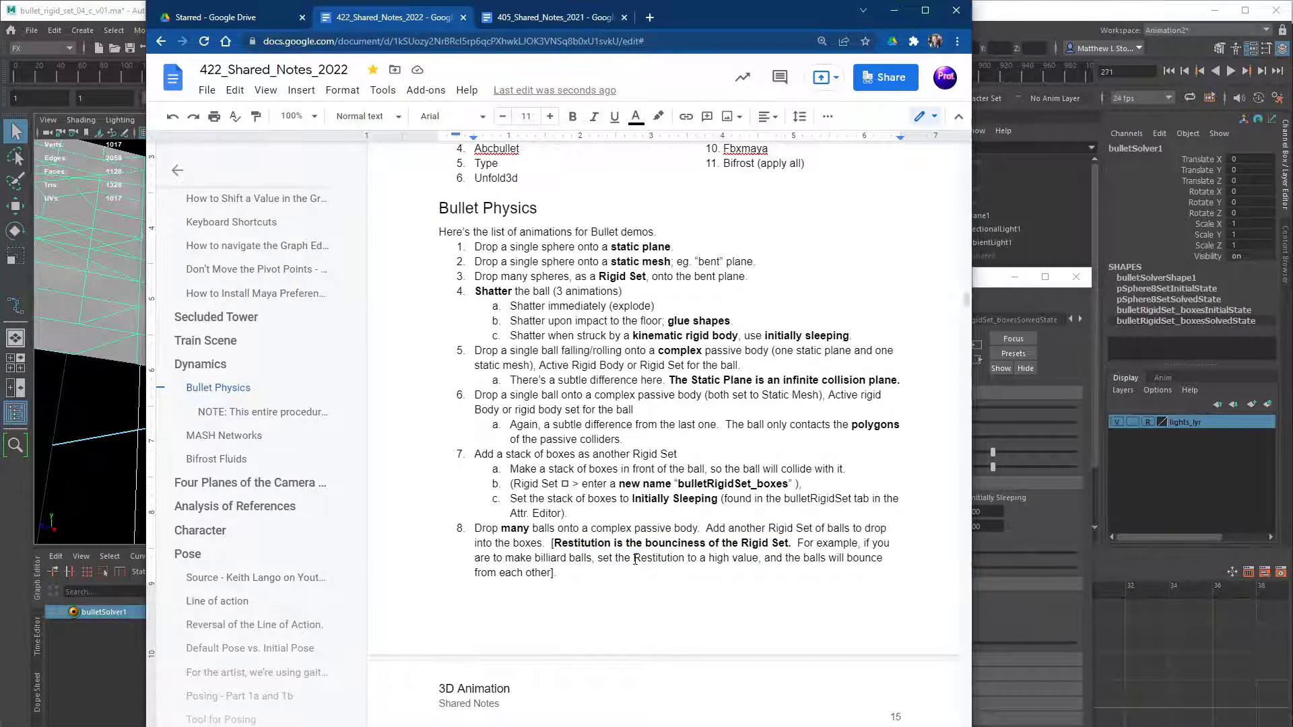
pyautogui.moveTo(636, 559); pyautogui.dragTo(774, 558)
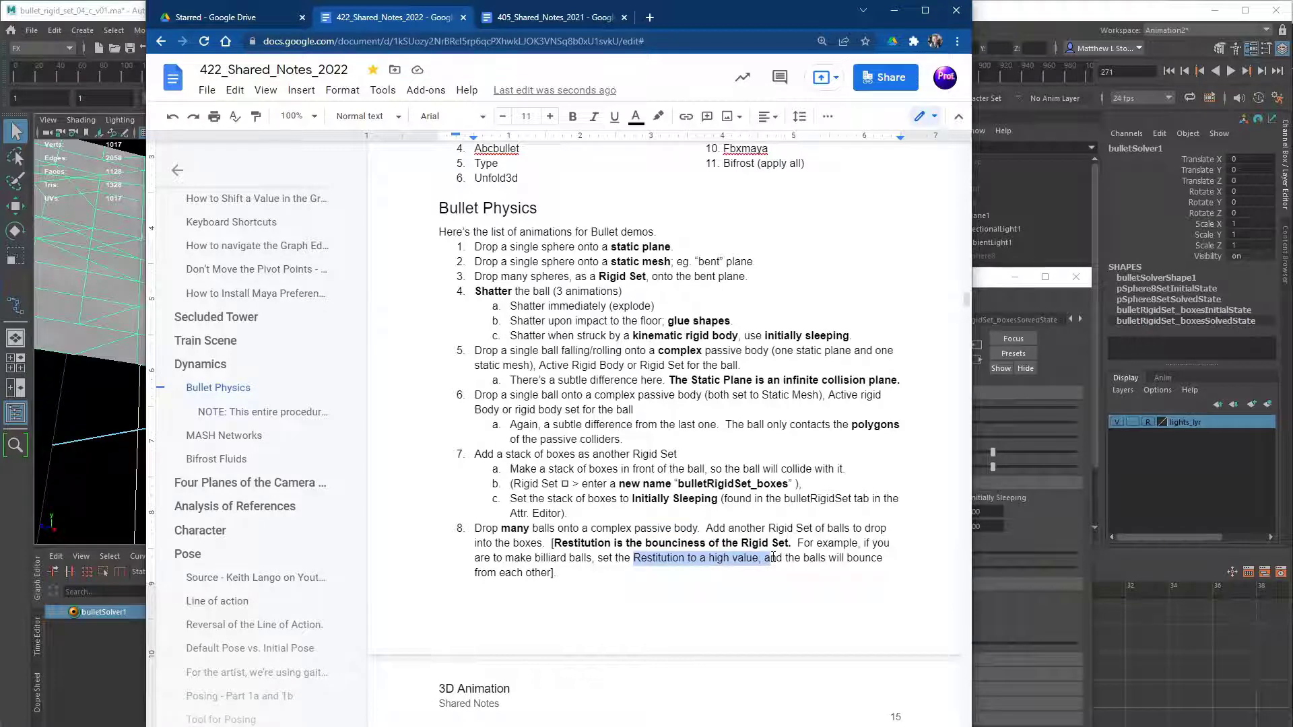
pyautogui.moveTo(773, 558); pyautogui.dragTo(804, 559)
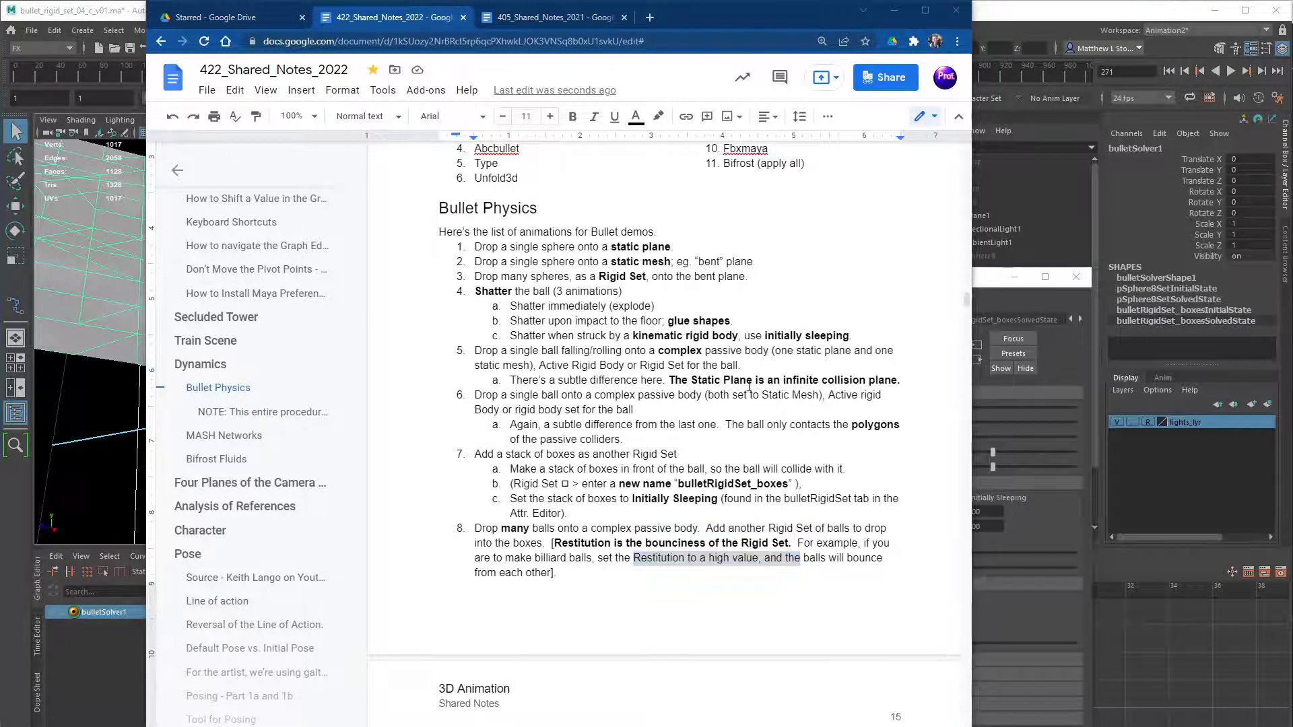
# - Switch back to Maya, return to frame 1, remove Bullet from pSphere8, and show the hidden sphere
pyautogui.hotkey('alt', 'Tab')
pyautogui.keyDown('alt'); pyautogui.moveTo(593, 400); pyautogui.dragTo(585, 335); pyautogui.keyUp('alt')
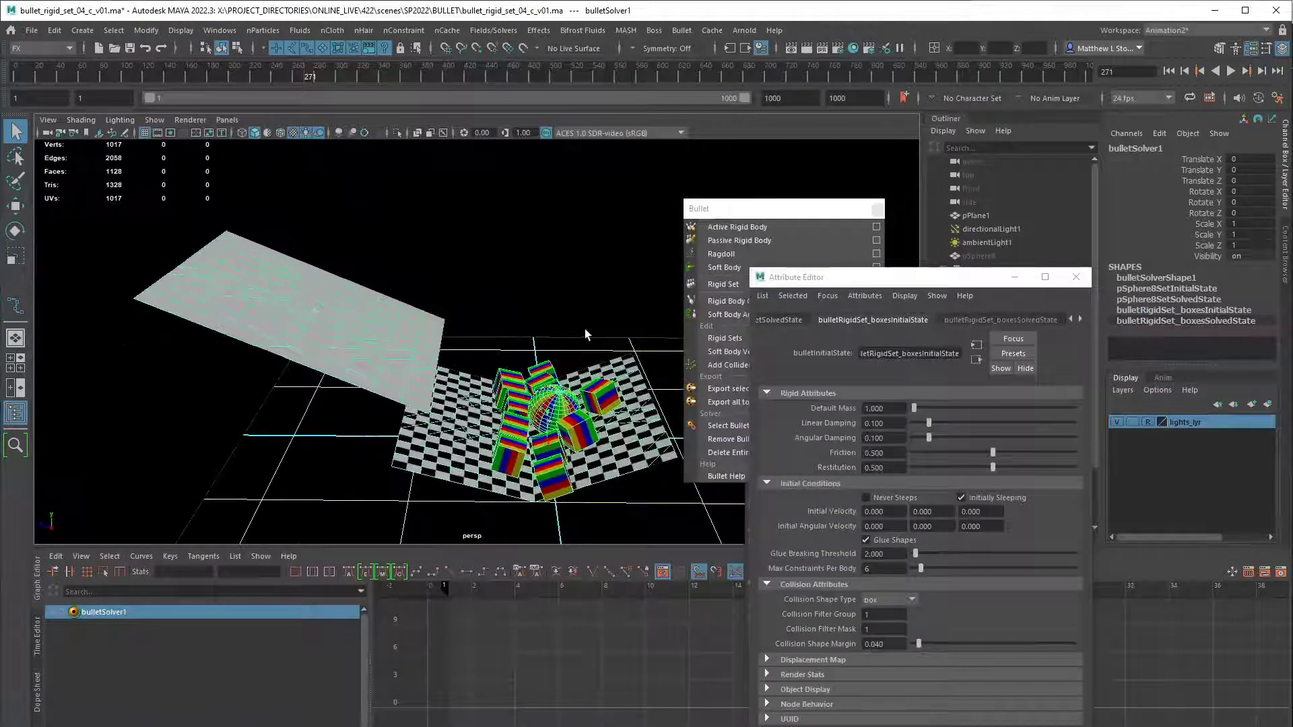
pyautogui.moveTo(956, 277); pyautogui.dragTo(743, 562)
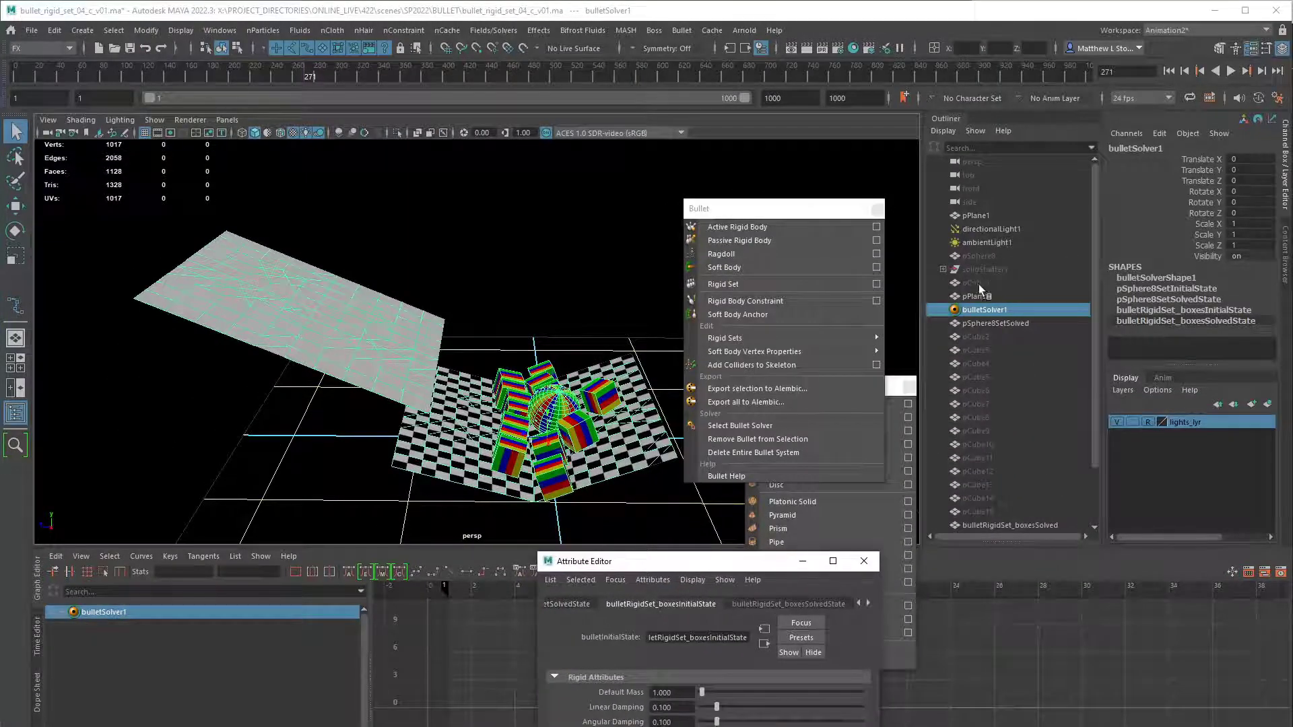
pyautogui.click(985, 256)
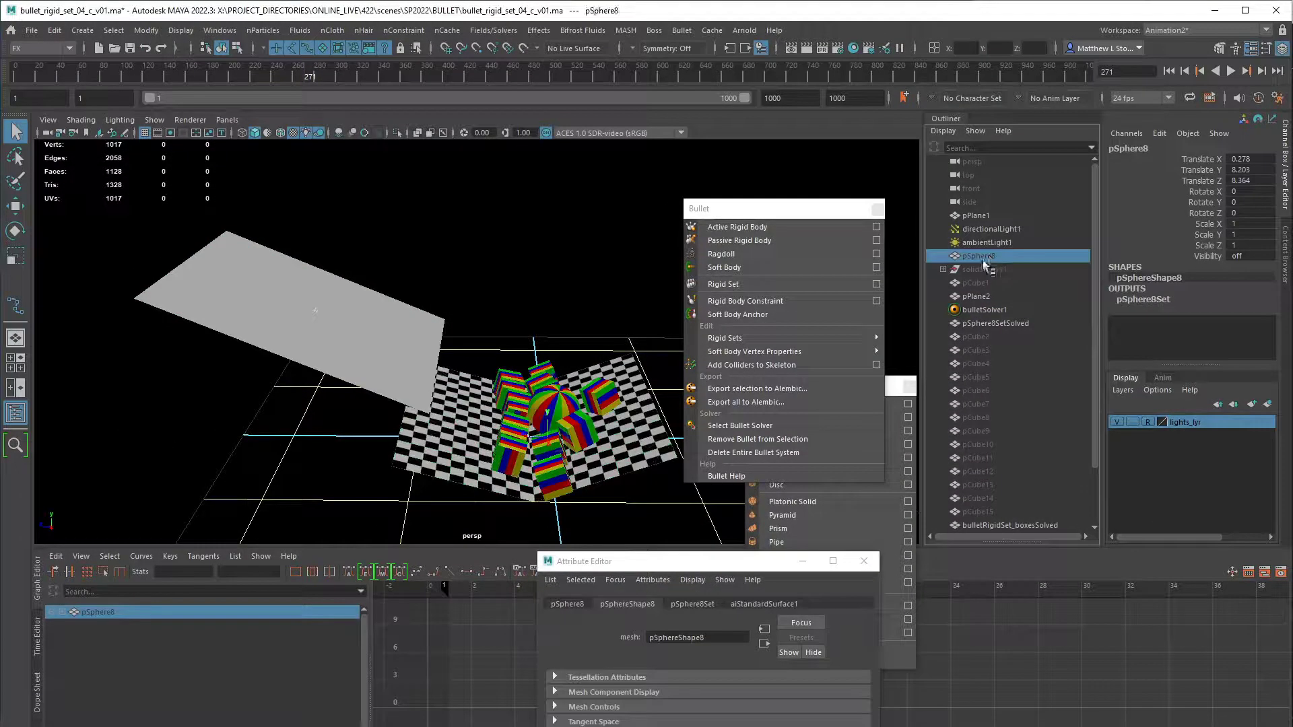
pyautogui.click(1169, 73)
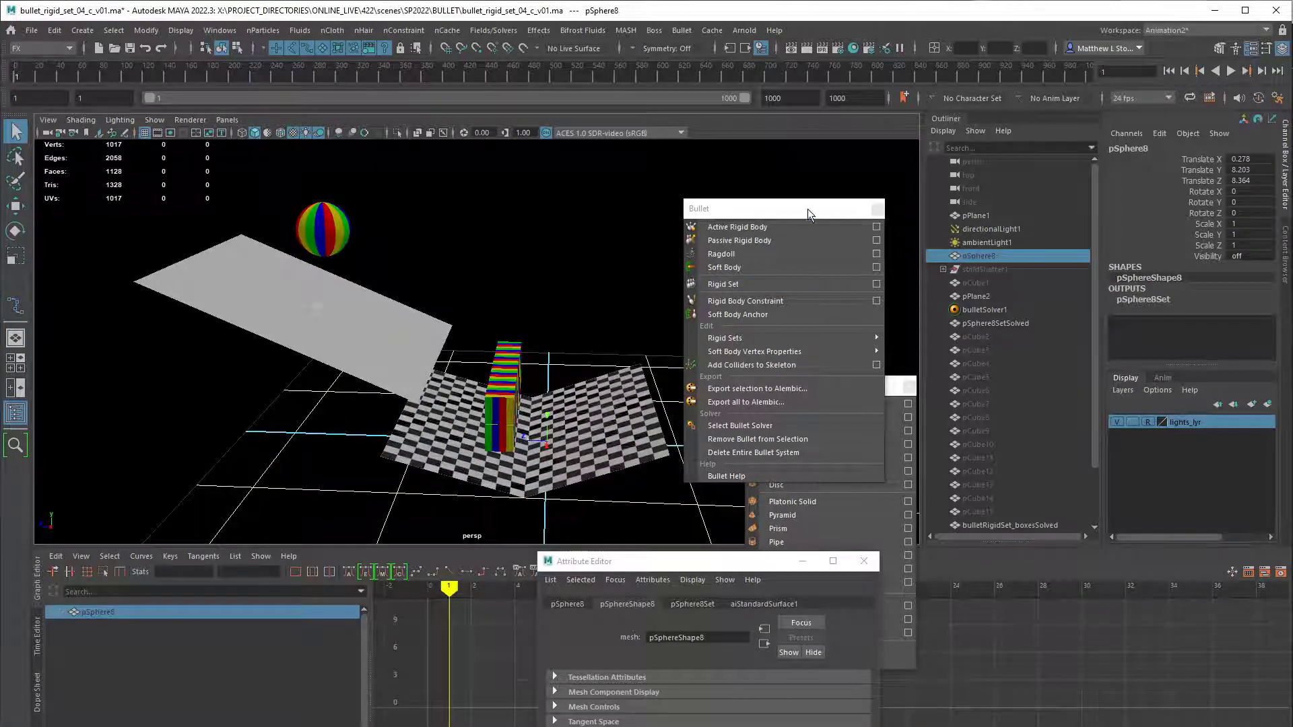
pyautogui.moveTo(803, 210); pyautogui.dragTo(747, 151)
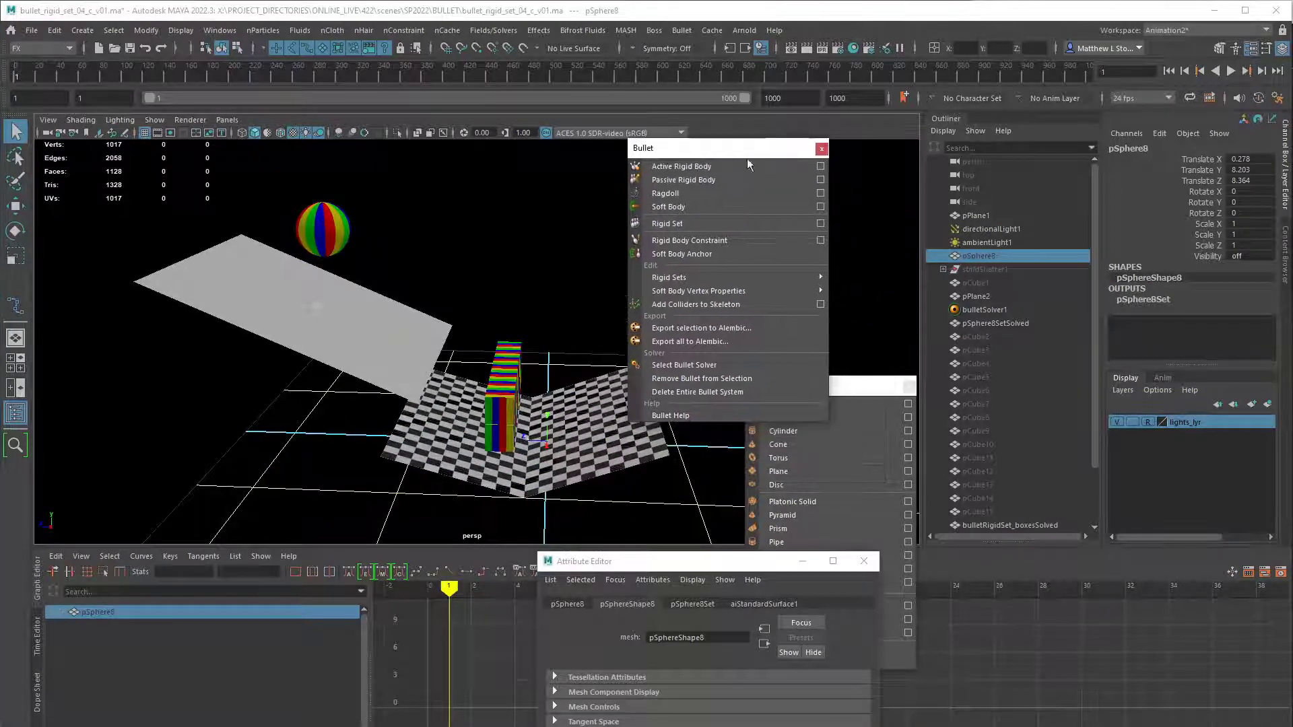
pyautogui.click(713, 378)
pyautogui.keyDown('alt'); pyautogui.moveTo(508, 291); pyautogui.dragTo(521, 327); pyautogui.keyUp('alt')
pyautogui.hotkey('shift', 'h')
pyautogui.keyDown('alt'); pyautogui.moveTo(604, 337); pyautogui.dragTo(547, 285); pyautogui.keyUp('alt')
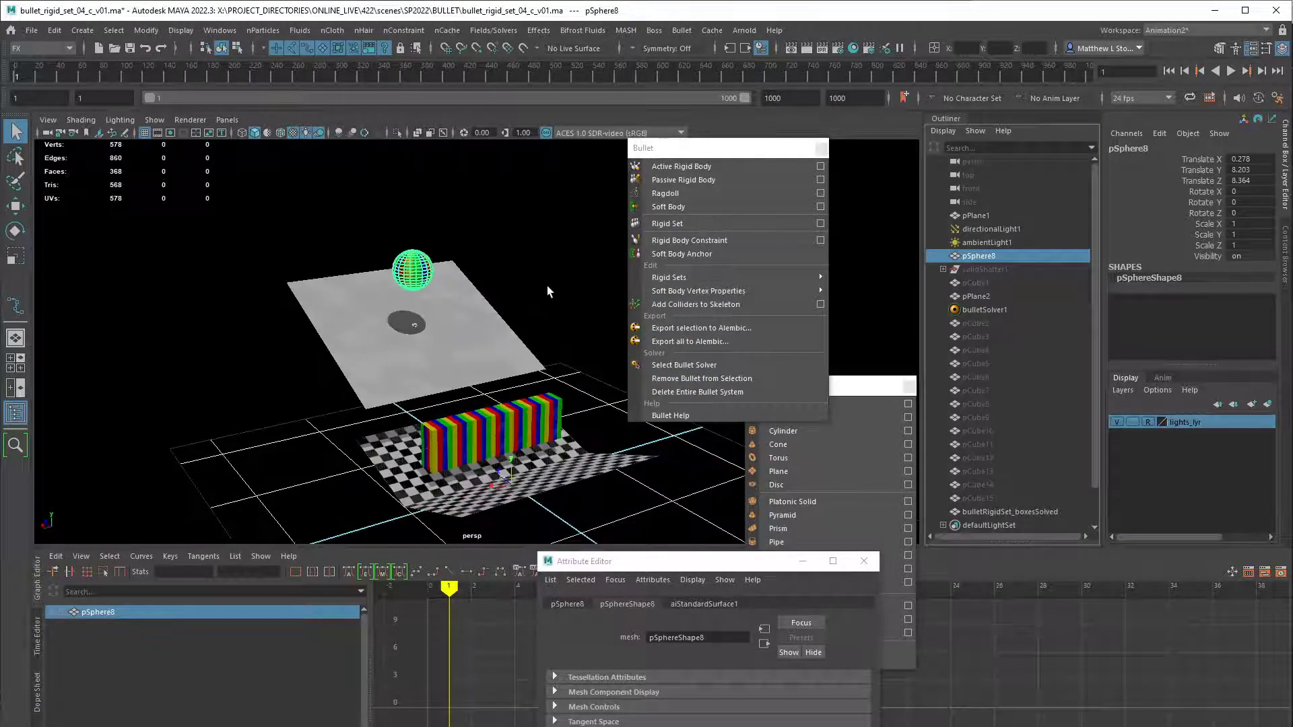
pyautogui.click(994, 297)
pyautogui.hotkey('ctrl', 'h')
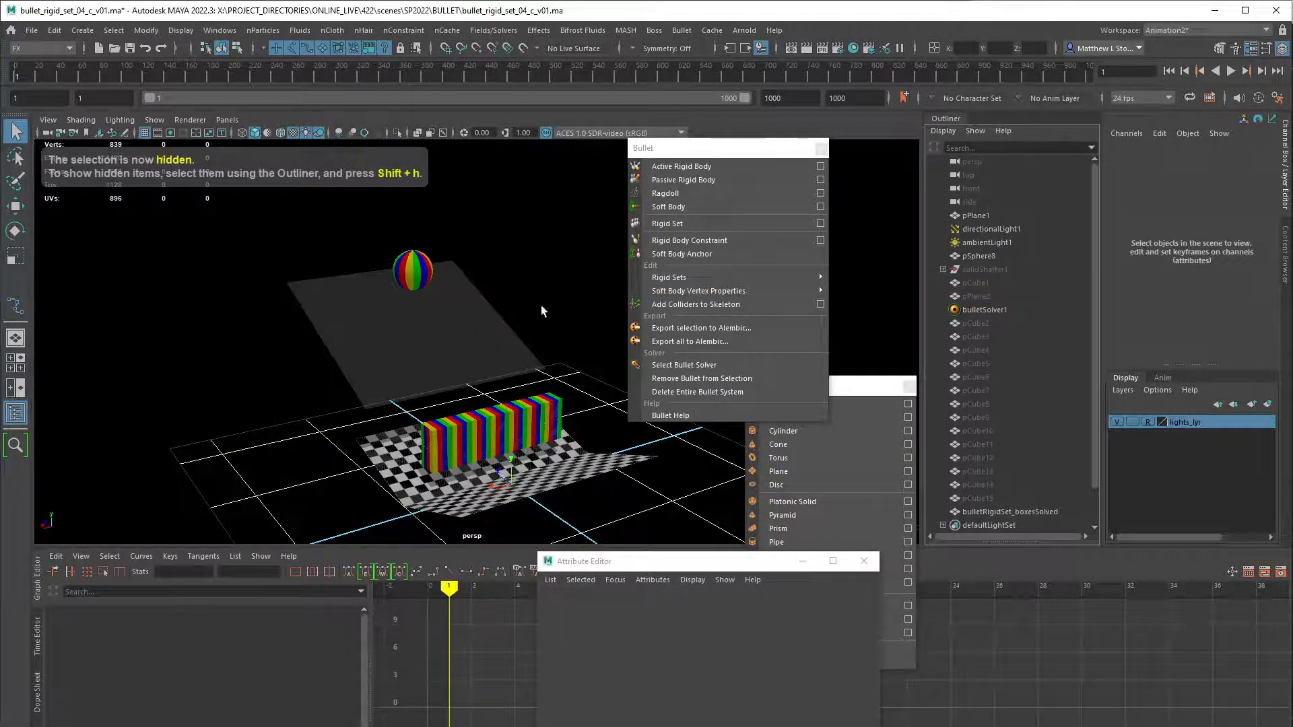
pyautogui.moveTo(543, 311)
pyautogui.keyDown('alt'); pyautogui.mouseDown()
pyautogui.moveTo(516, 312)
pyautogui.moveTo(555, 330)
pyautogui.mouseUp(); pyautogui.keyUp('alt')
pyautogui.click(994, 297)
pyautogui.hotkey('shift', 'h')
# - Assign the existing checkered material to the sloped plane pPlane2
pyautogui.keyDown('alt'); pyautogui.moveTo(555, 329); pyautogui.dragTo(576, 332, button='right'); pyautogui.keyUp('alt')
pyautogui.keyDown('alt'); pyautogui.moveTo(435, 319); pyautogui.dragTo(489, 291, button='middle'); pyautogui.keyUp('alt')
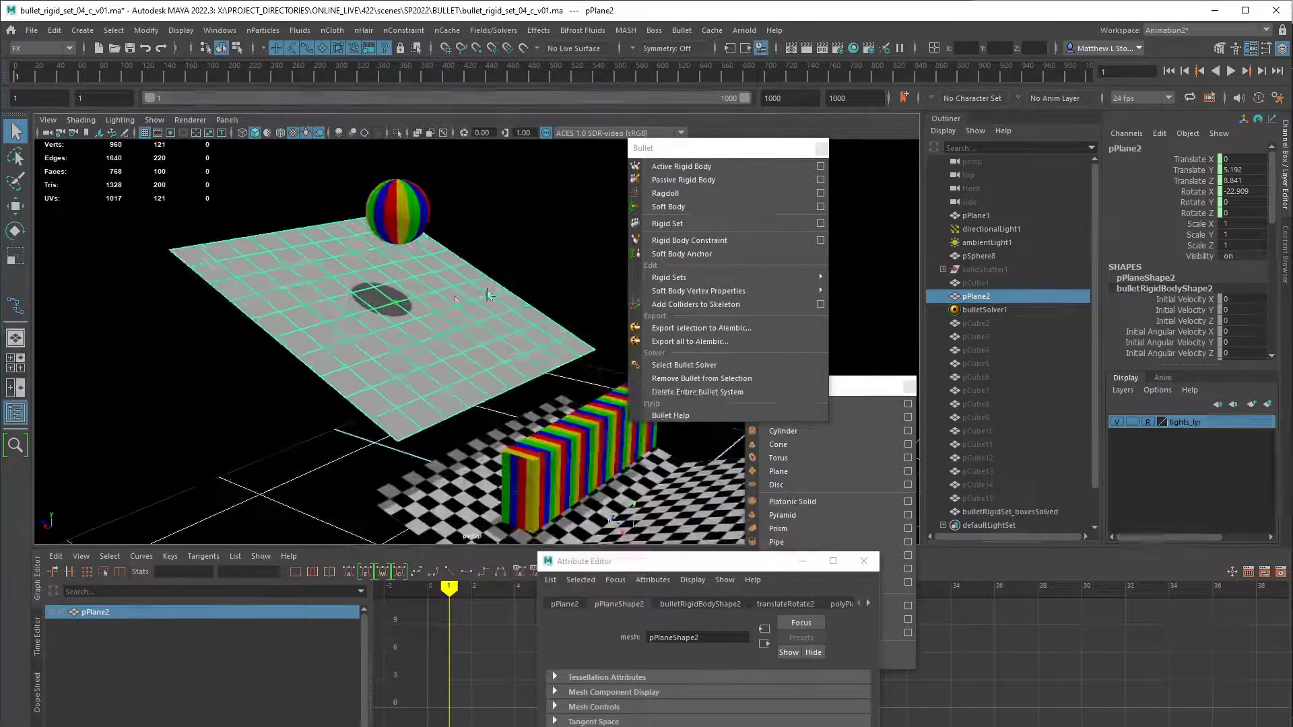
pyautogui.moveTo(450, 299); pyautogui.dragTo(543, 682, button='right')
pyautogui.keyDown('alt'); pyautogui.moveTo(531, 339); pyautogui.dragTo(478, 240, button='right'); pyautogui.keyUp('alt')
pyautogui.click(561, 260)
pyautogui.moveTo(538, 269)
pyautogui.keyDown('alt'); pyautogui.mouseDown()
pyautogui.moveTo(560, 260)
pyautogui.moveTo(532, 271)
pyautogui.mouseUp(); pyautogui.keyUp('alt')
pyautogui.keyDown('alt'); pyautogui.moveTo(532, 270); pyautogui.dragTo(540, 268, button='right'); pyautogui.keyUp('alt')
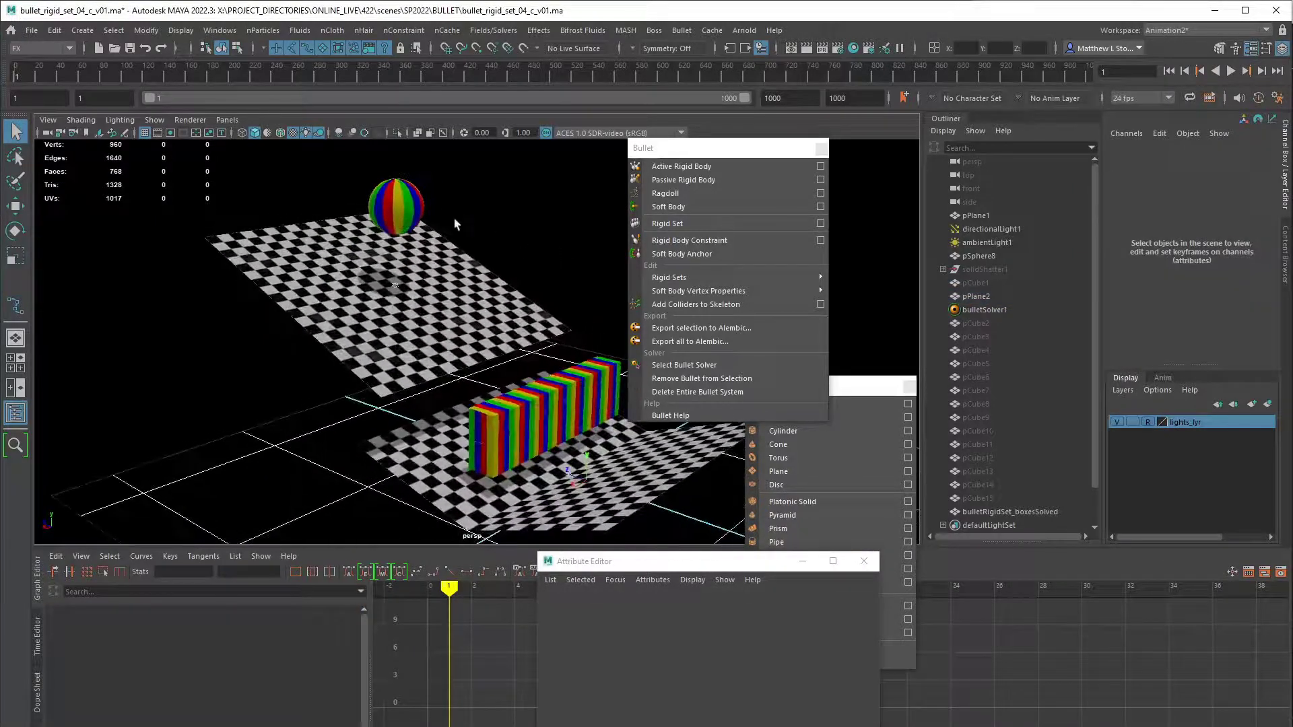
# - Duplicate pSphere8 and move the copy beside the original, to about 1.513 in Translate X
pyautogui.click(416, 205)
pyautogui.keyDown('alt'); pyautogui.moveTo(522, 207); pyautogui.dragTo(501, 210); pyautogui.keyUp('alt')
pyautogui.keyDown('alt'); pyautogui.moveTo(501, 210); pyautogui.dragTo(513, 249, button='middle'); pyautogui.keyUp('alt')
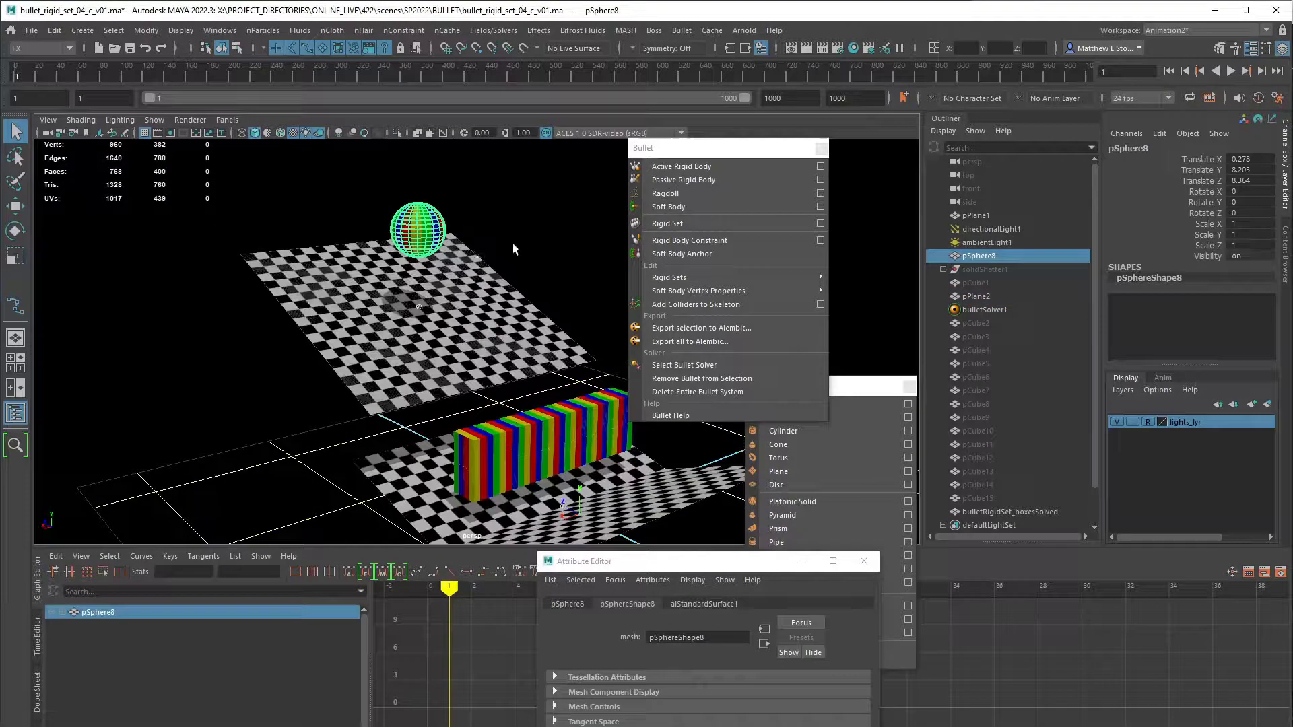
pyautogui.keyDown('alt'); pyautogui.moveTo(512, 239); pyautogui.dragTo(385, 230); pyautogui.keyUp('alt')
pyautogui.press('w')
pyautogui.hotkey('ctrl', 'd')
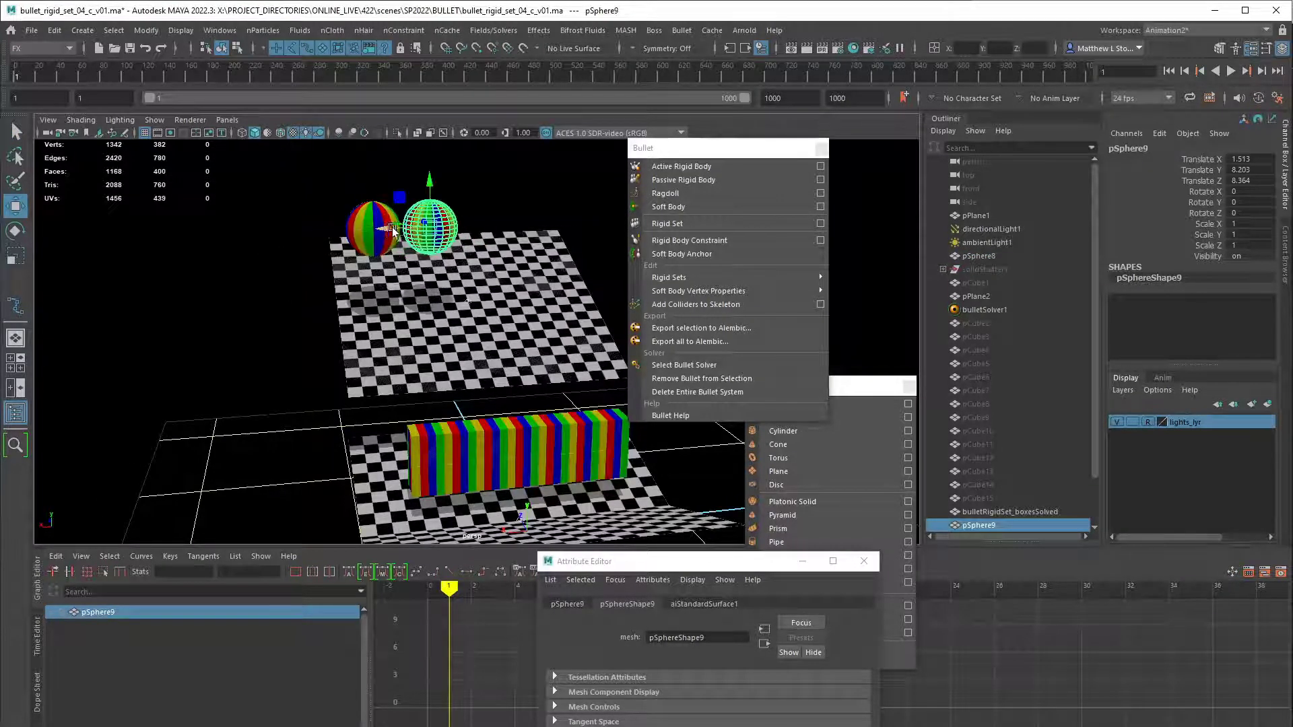
# - Add two more copies of the ball to complete a row of four across the upper end of the sloped plane
pyautogui.hotkey('shift', 'd')
pyautogui.hotkey('ctrl', 'd')
pyautogui.moveTo(415, 231); pyautogui.dragTo(472, 231, button='middle')
pyautogui.keyDown('alt'); pyautogui.moveTo(407, 232); pyautogui.dragTo(529, 237); pyautogui.keyUp('alt')
pyautogui.keyDown('alt'); pyautogui.moveTo(385, 234); pyautogui.dragTo(418, 226); pyautogui.keyUp('alt')
# - Duplicate the row of four balls and move the copies up and behind, to about 8.859 in Translate Y and 10.635 in Translate Z
pyautogui.moveTo(338, 196); pyautogui.dragTo(398, 247)
pyautogui.hotkey('ctrl', 'd')
pyautogui.moveTo(414, 240); pyautogui.dragTo(441, 233, button='middle')
pyautogui.keyDown('alt'); pyautogui.moveTo(440, 232); pyautogui.dragTo(501, 249); pyautogui.keyUp('alt')
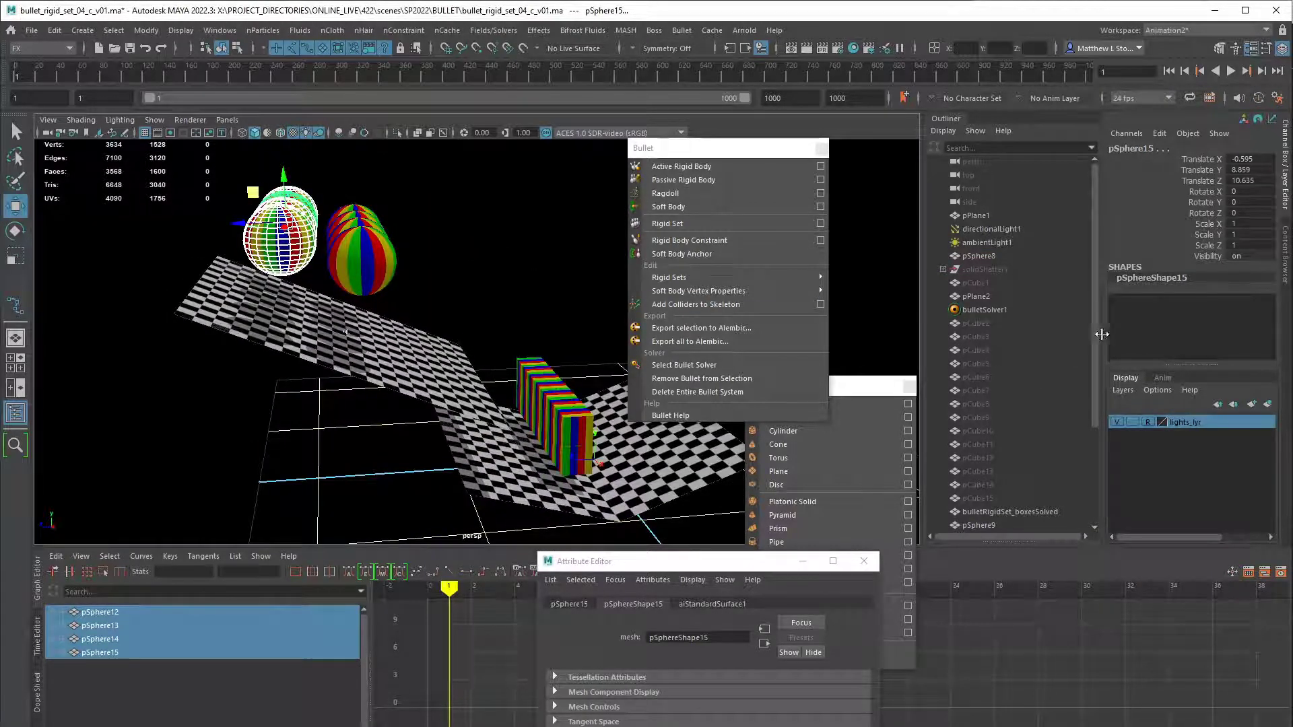
# - Create a Bullet Rigid Set named bulletRigidSet from all eight balls
pyautogui.click(978, 256)
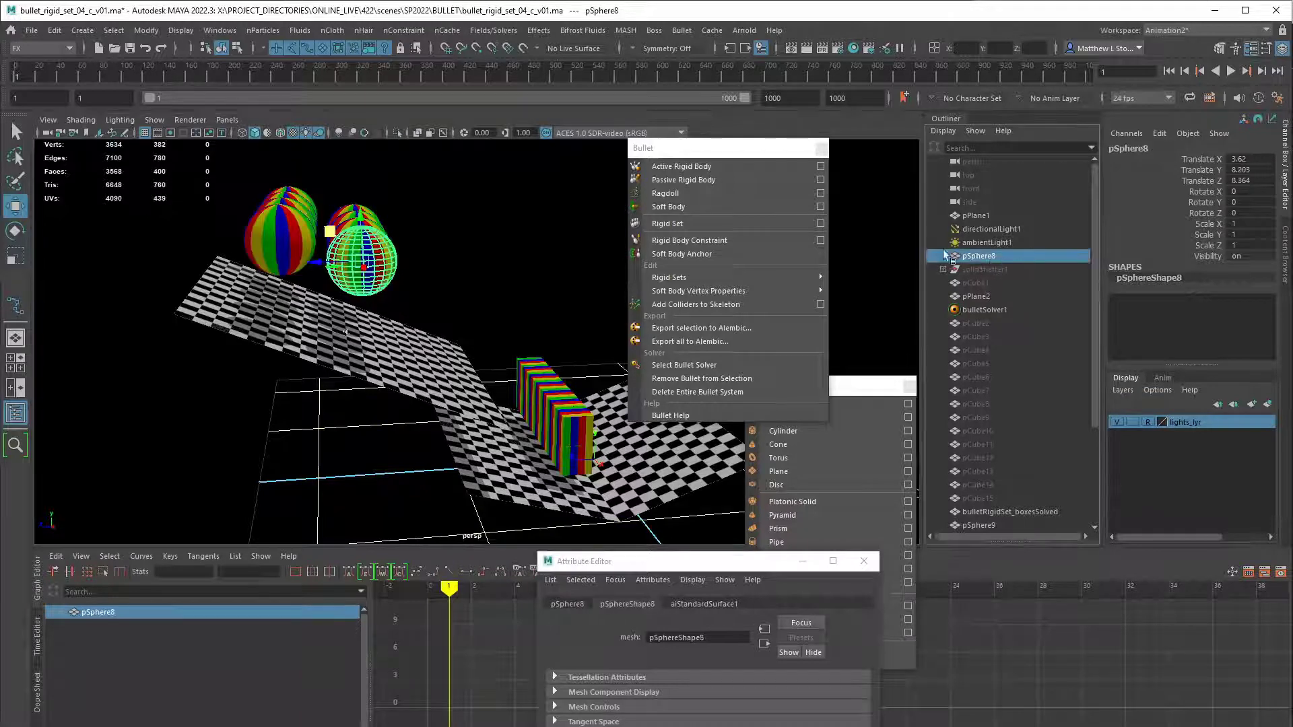
pyautogui.keyDown('alt'); pyautogui.moveTo(500, 244); pyautogui.dragTo(436, 214); pyautogui.keyUp('alt')
pyautogui.keyDown('shift'); pyautogui.moveTo(328, 226); pyautogui.dragTo(329, 226); pyautogui.keyUp('shift')
pyautogui.keyDown('alt'); pyautogui.moveTo(518, 260); pyautogui.dragTo(474, 289); pyautogui.keyUp('alt')
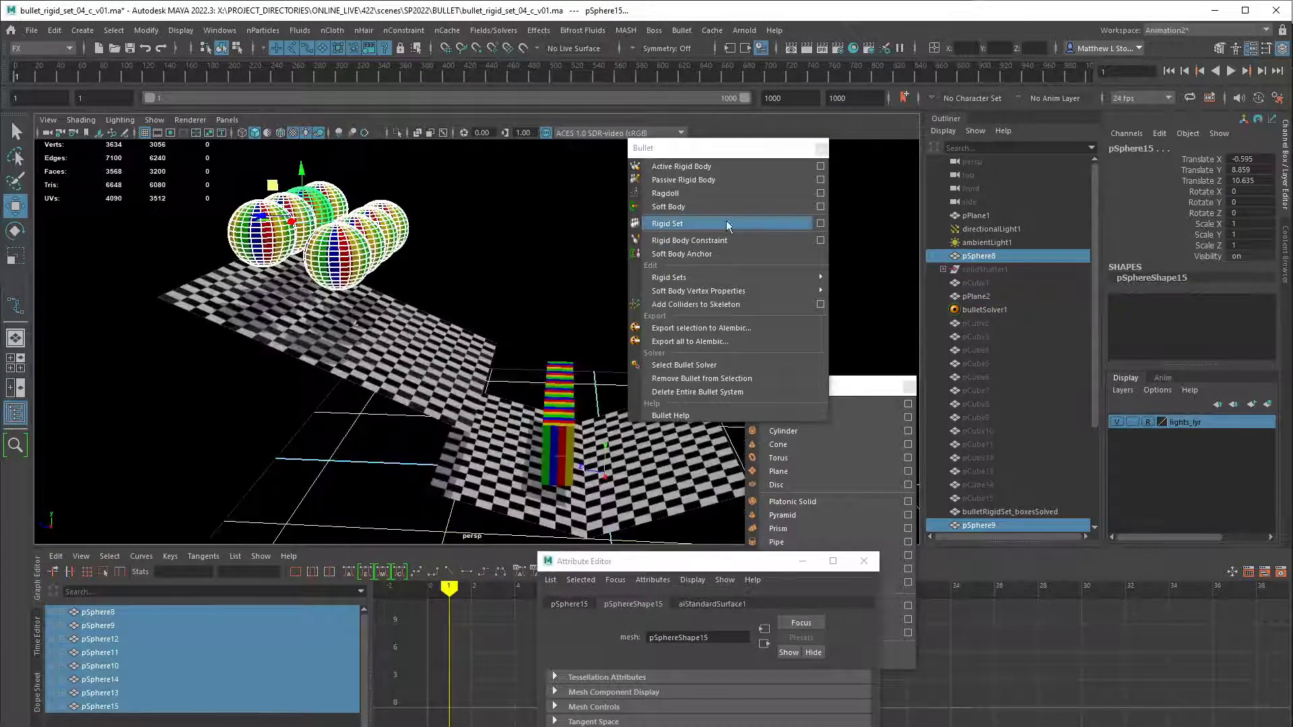
pyautogui.click(820, 224)
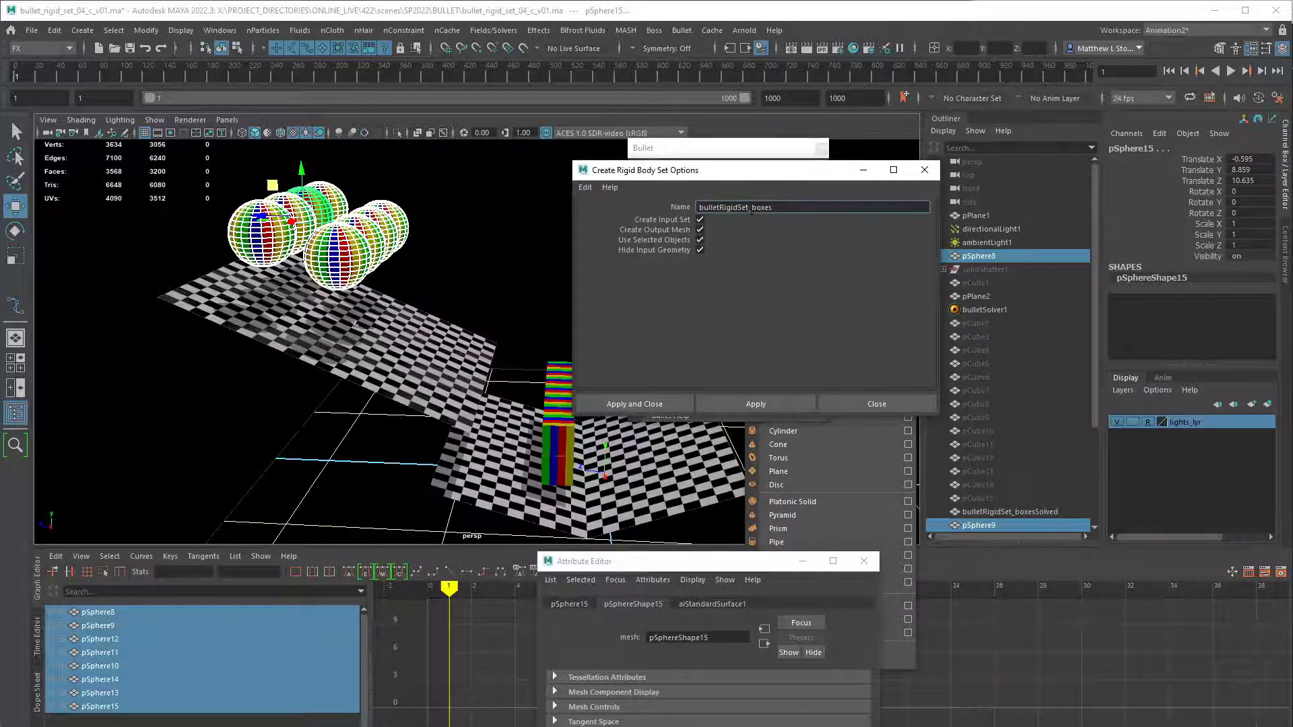
pyautogui.moveTo(748, 207); pyautogui.dragTo(813, 213)
pyautogui.press('BackSpace')
pyautogui.click(794, 405)
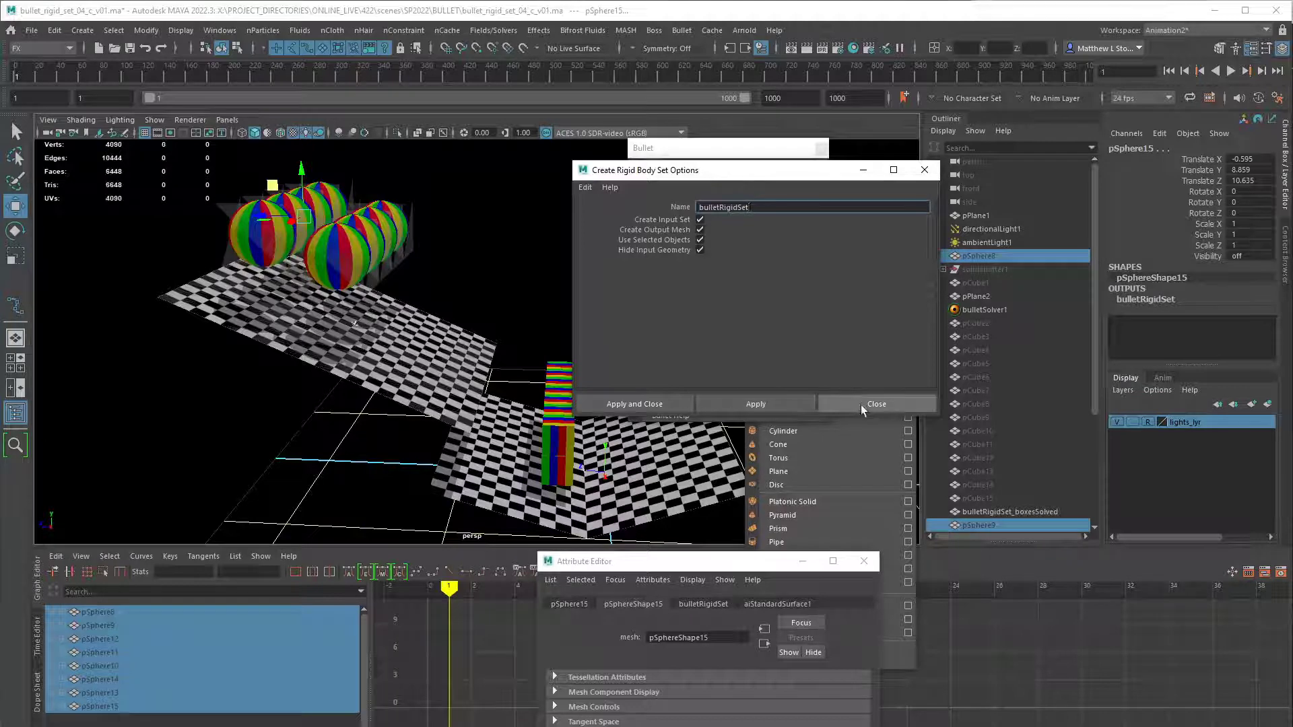
pyautogui.click(860, 405)
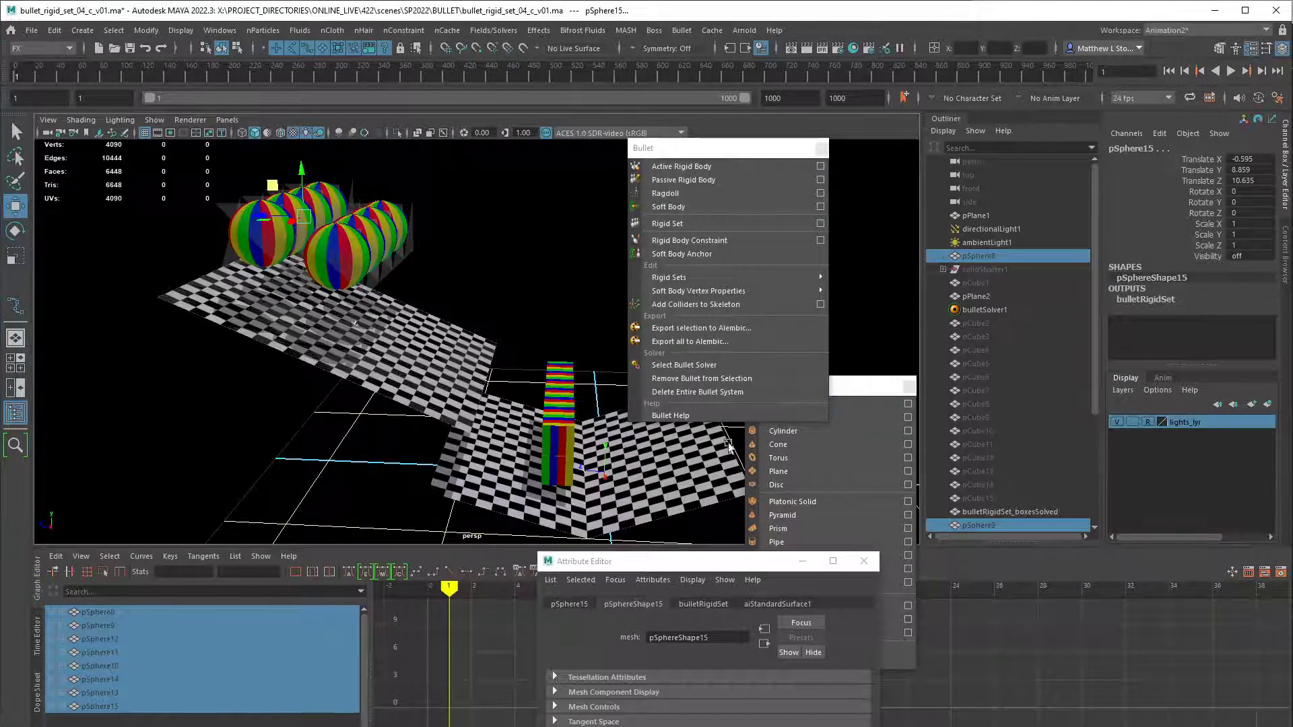
# - Set the Collision Shape Type of bulletRigidSetInitialState under bulletSolver1 to sphere
pyautogui.moveTo(709, 564); pyautogui.dragTo(769, 180)
pyautogui.click(957, 310)
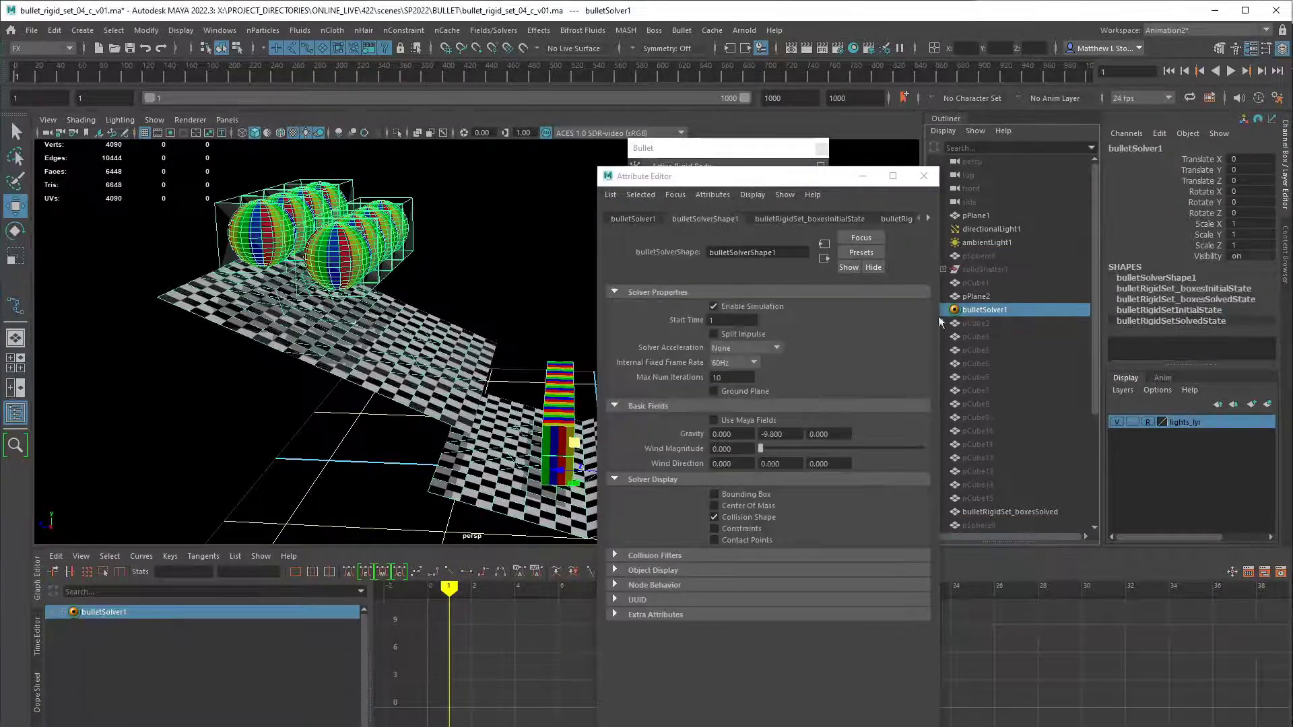
pyautogui.click(896, 220)
pyautogui.click(721, 219)
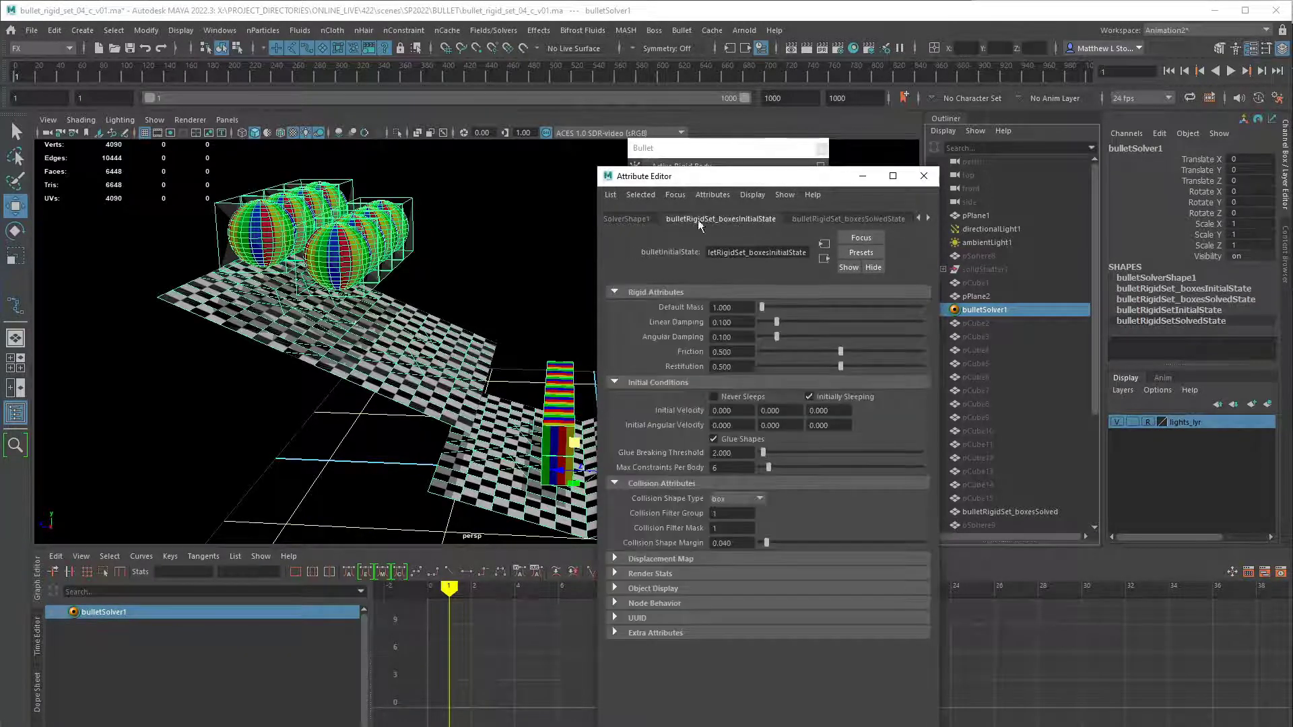
pyautogui.click(919, 217)
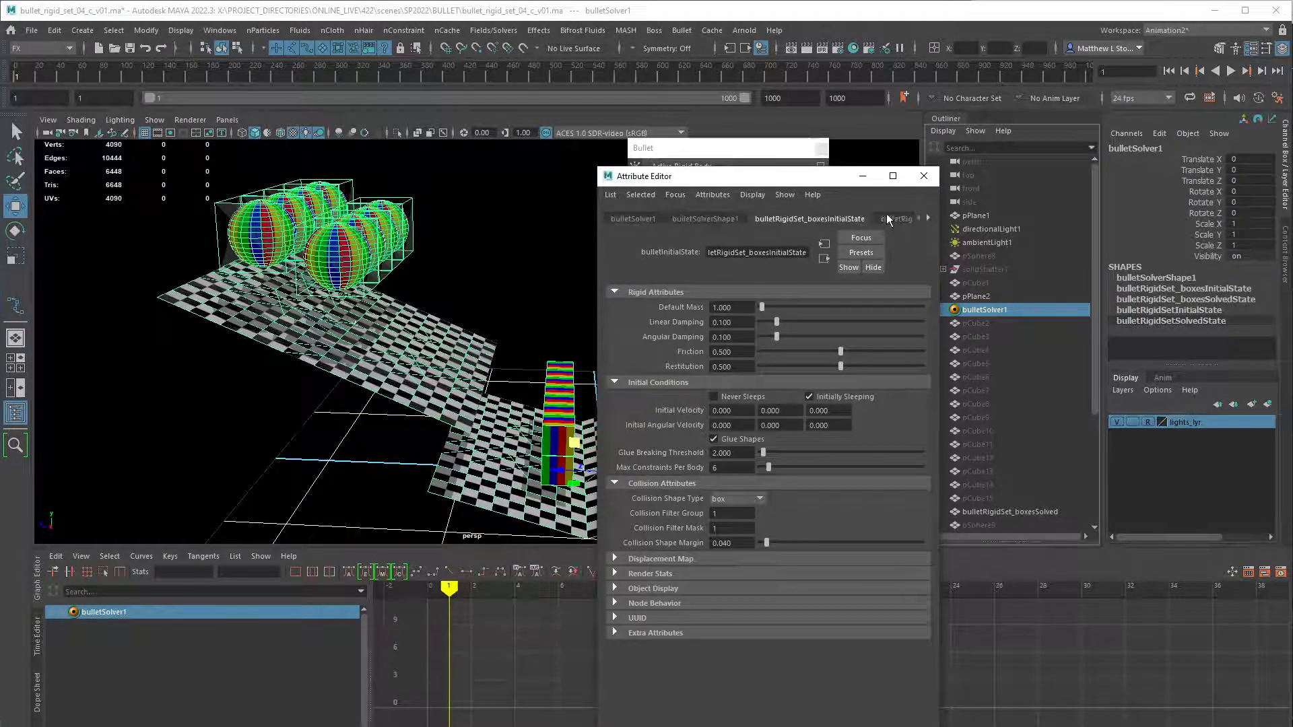
pyautogui.click(928, 219)
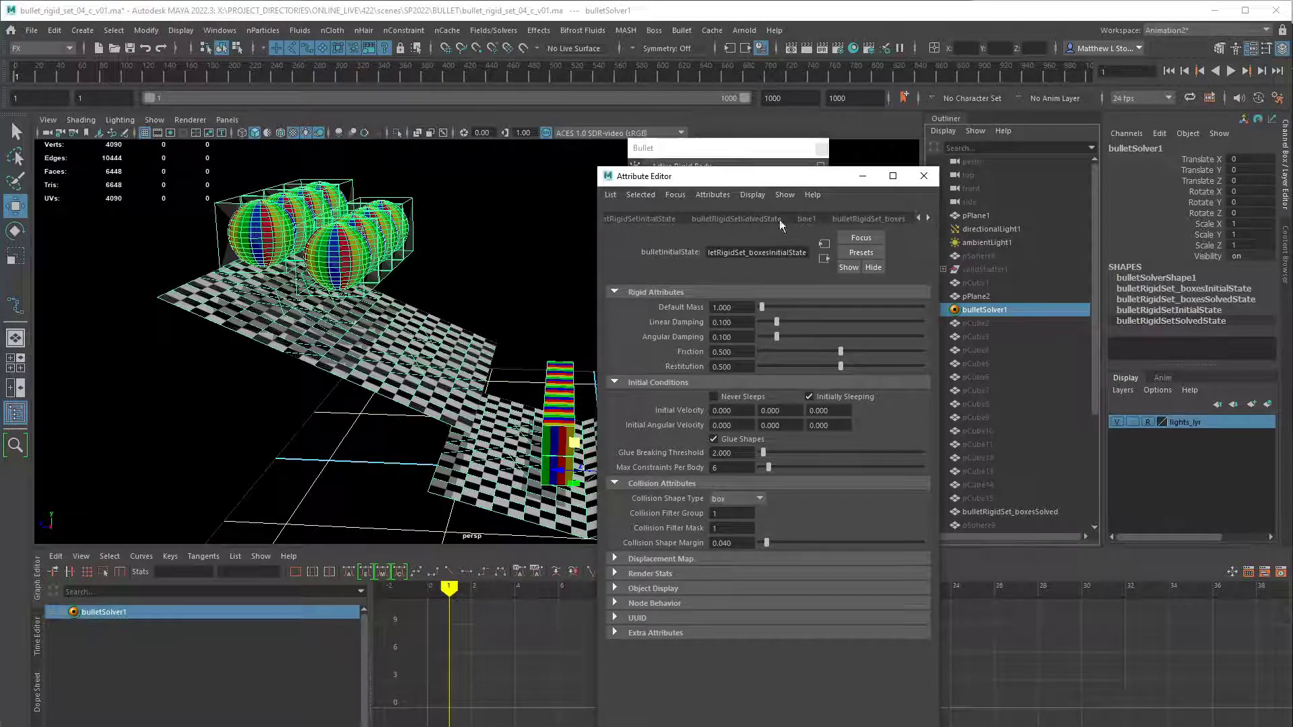
pyautogui.click(859, 221)
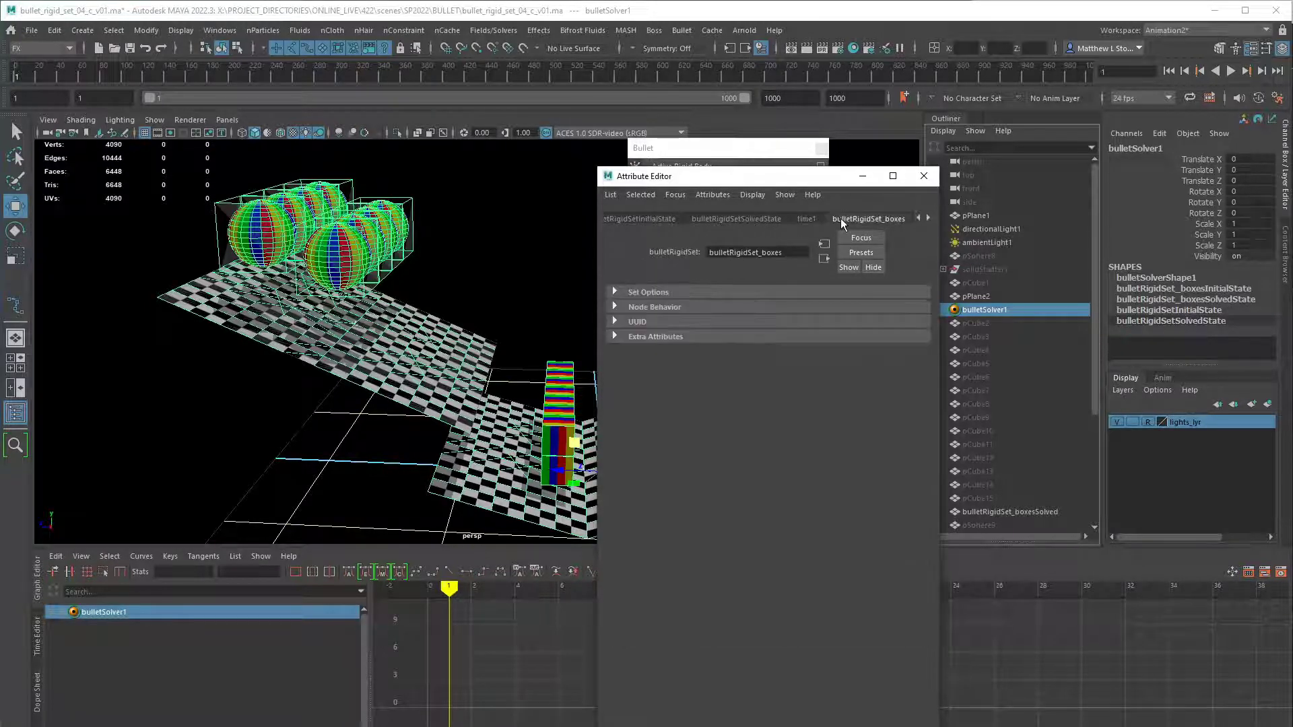
pyautogui.click(741, 219)
pyautogui.click(652, 220)
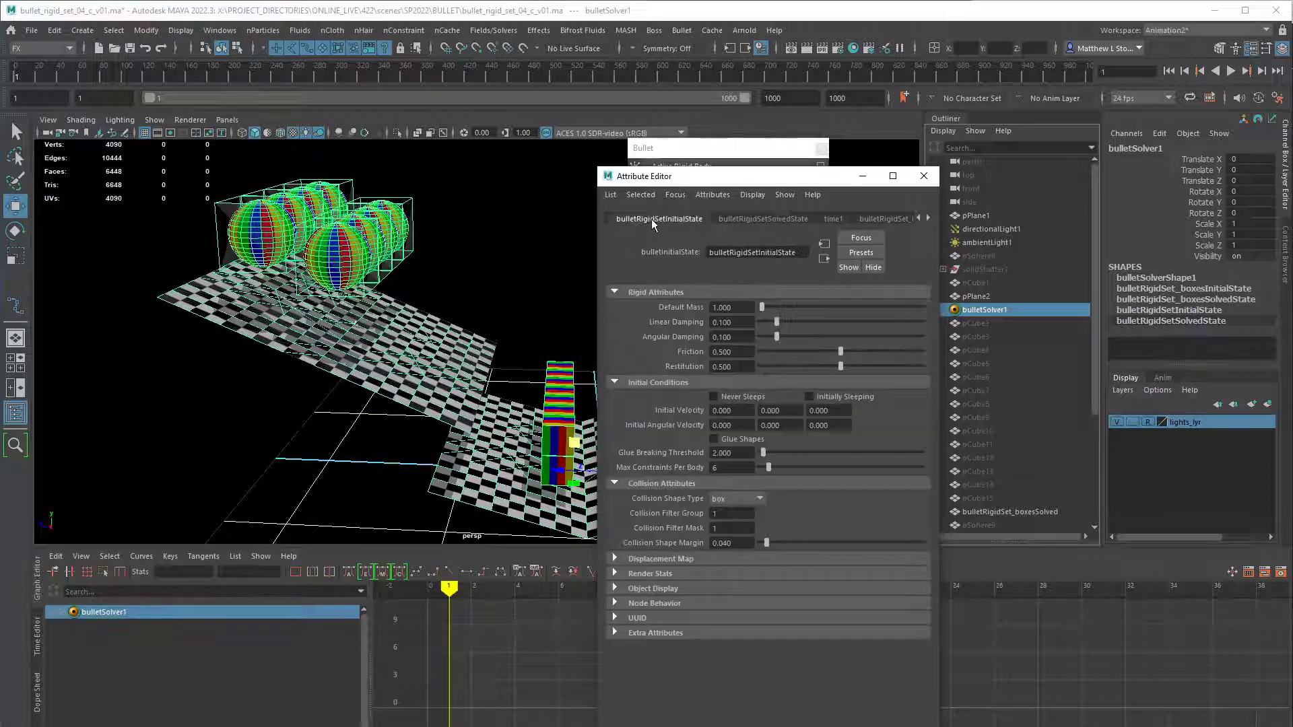
pyautogui.click(927, 218)
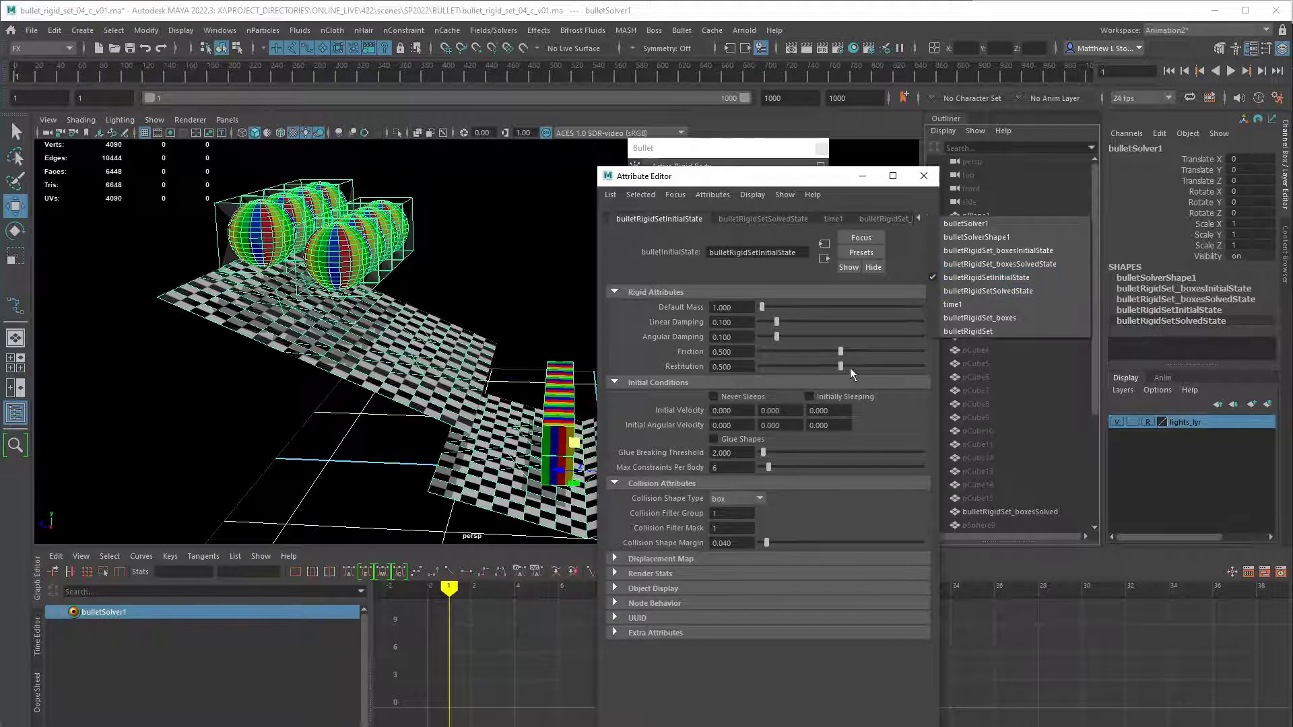
pyautogui.click(752, 499)
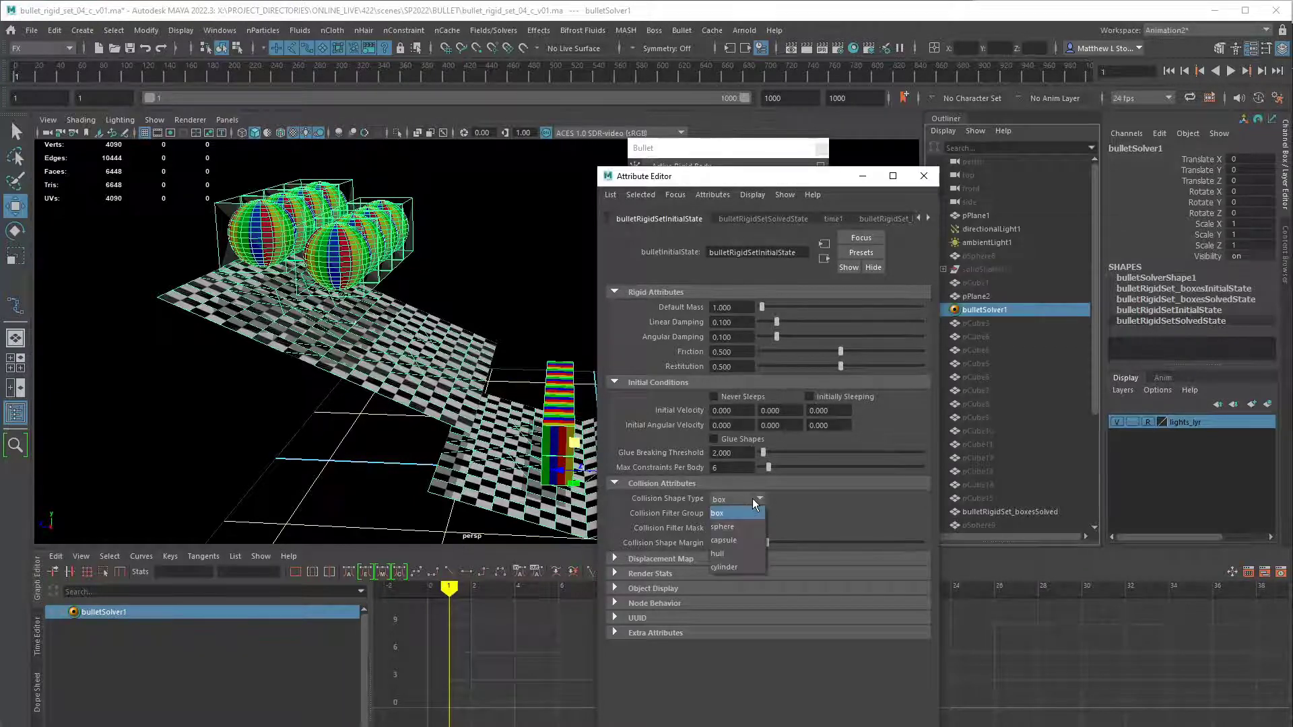
pyautogui.click(733, 527)
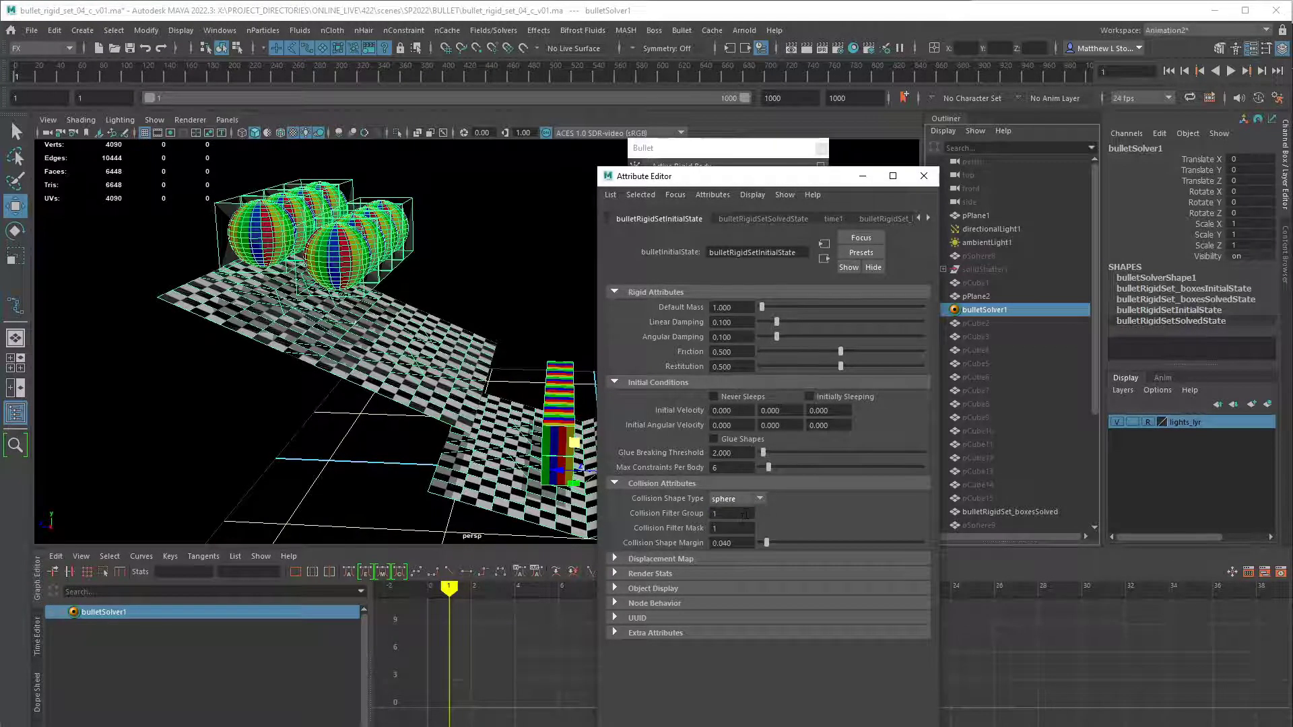
pyautogui.click(749, 499)
pyautogui.click(743, 526)
pyautogui.click(927, 218)
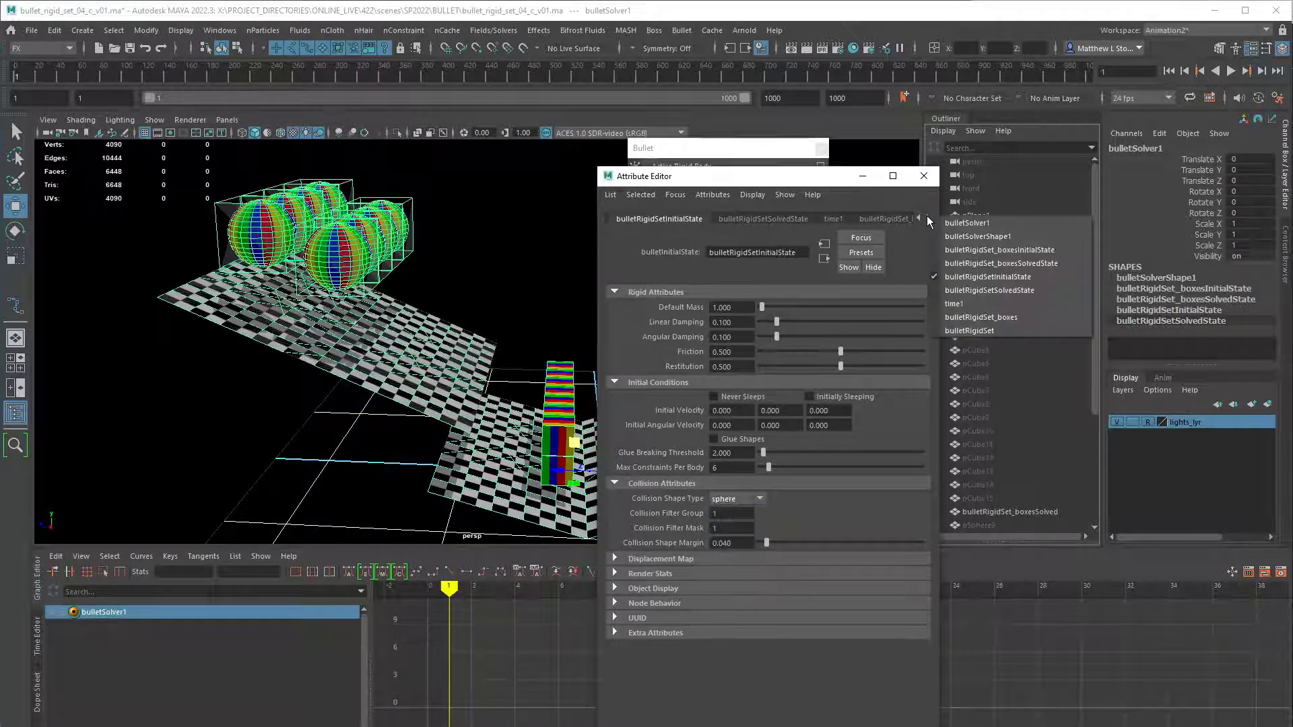
pyautogui.click(982, 278)
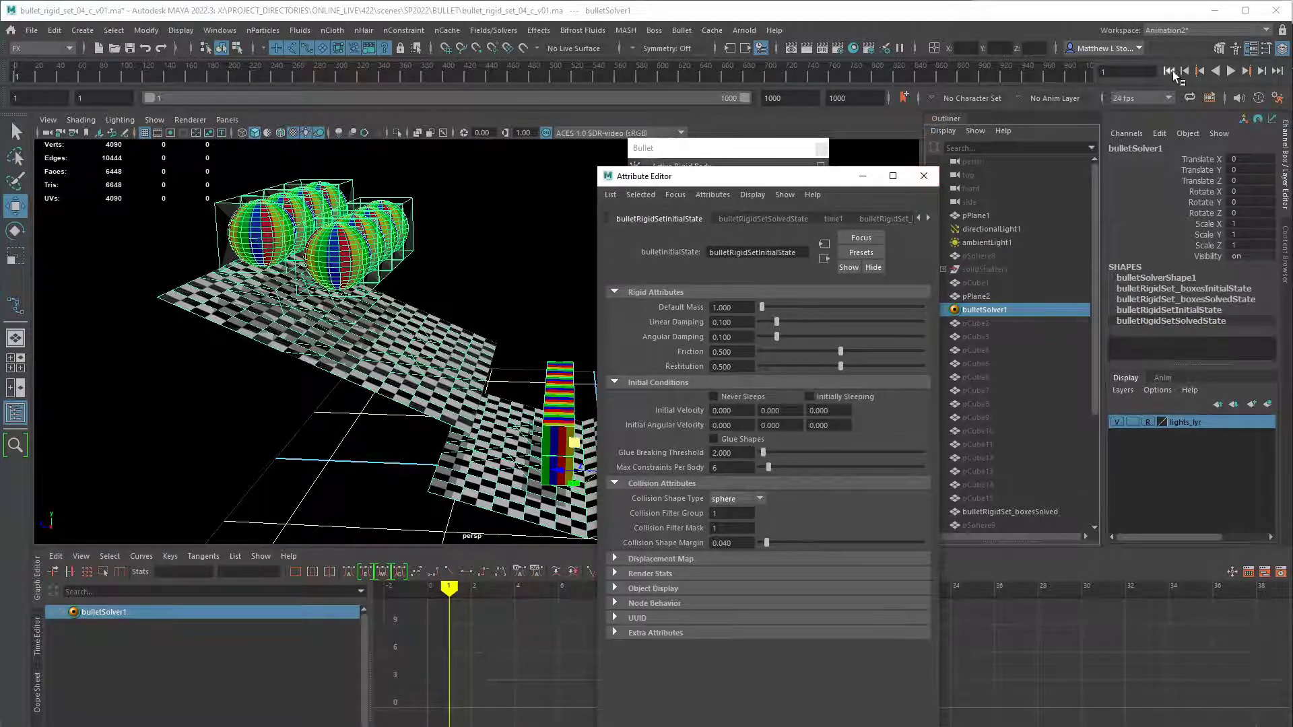
# - Play the simulation to see the balls hit the boxes, moving the floating windows clear of the ramp
pyautogui.click(1232, 71)
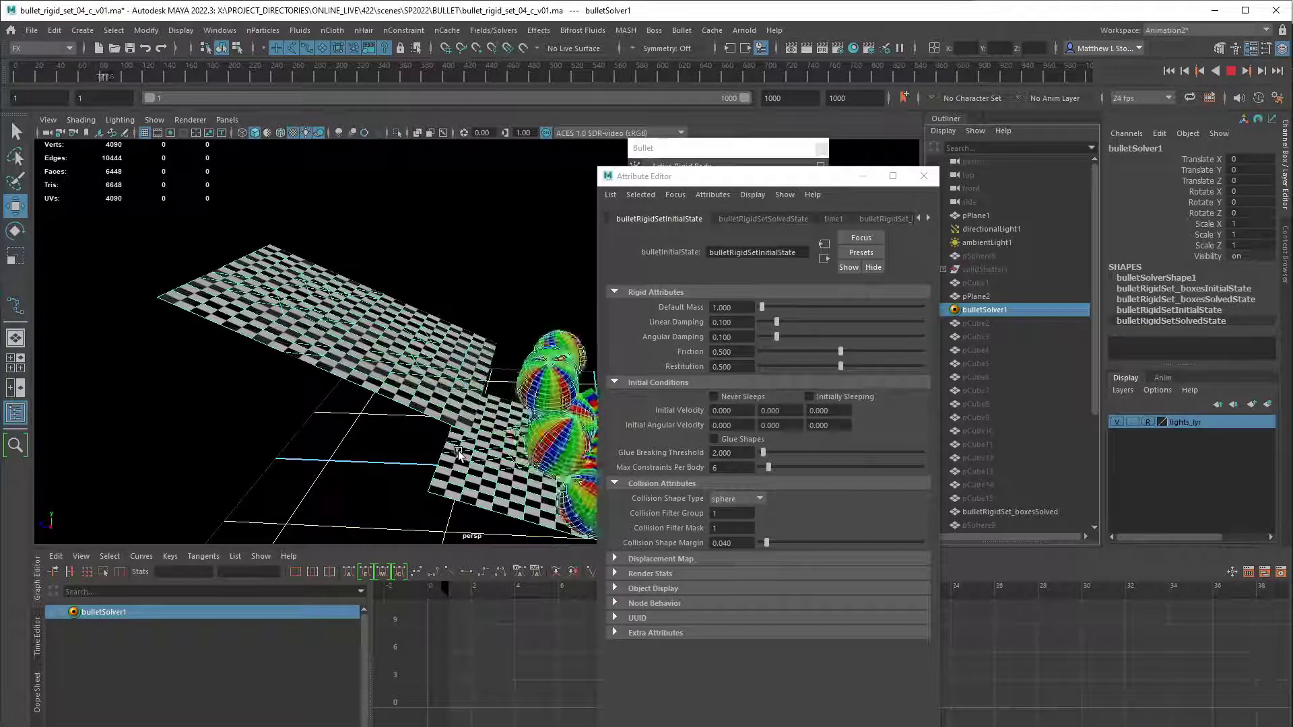
pyautogui.moveTo(811, 175); pyautogui.dragTo(1074, 175)
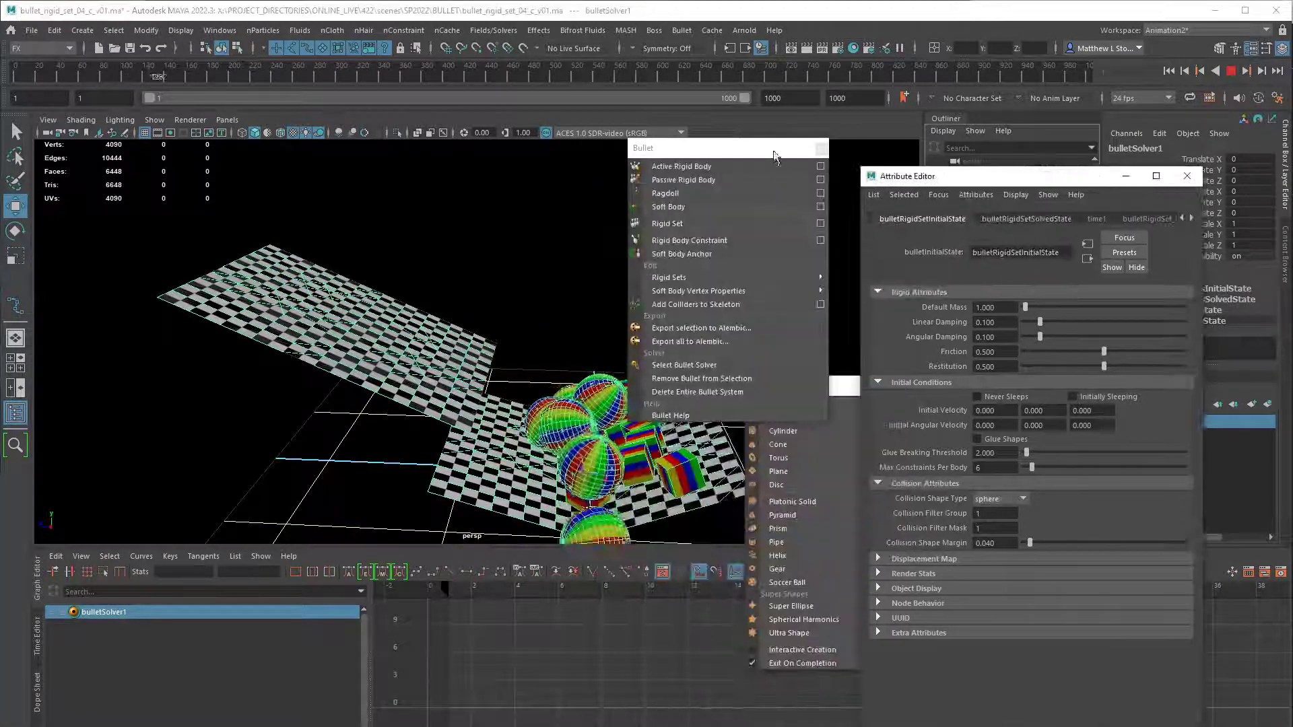
pyautogui.moveTo(774, 156); pyautogui.dragTo(844, 170)
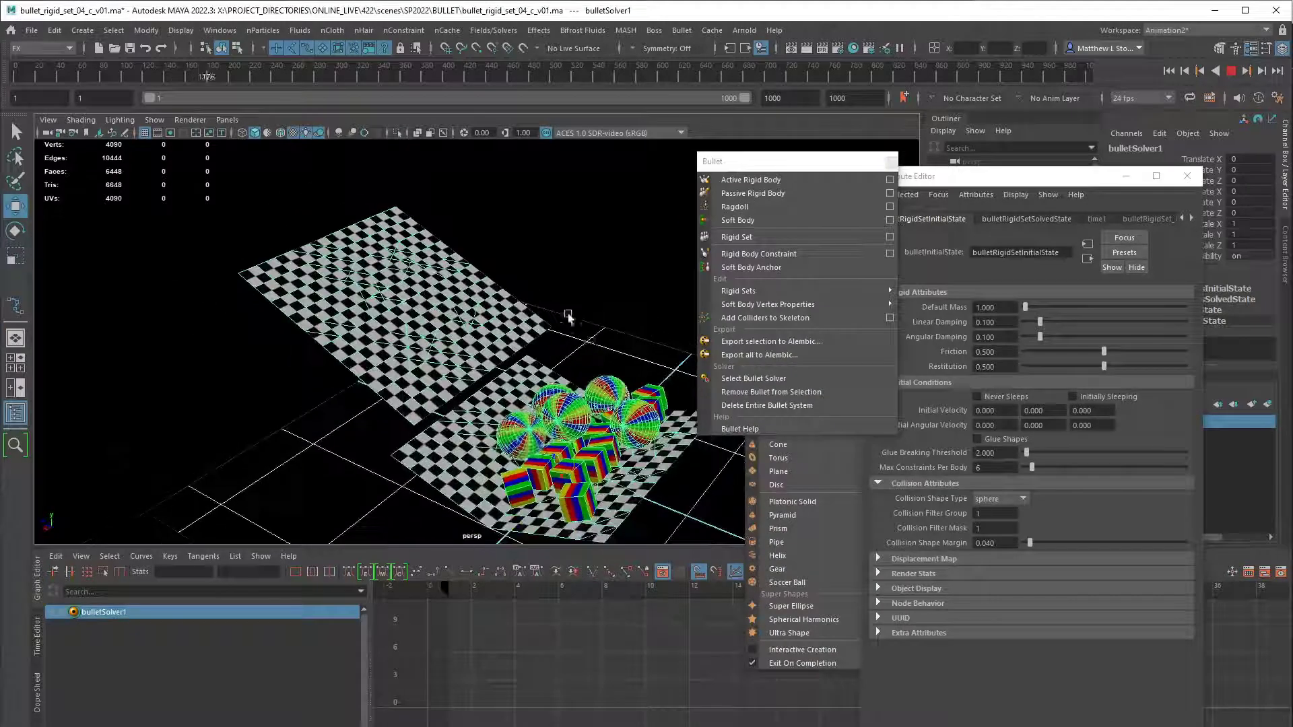
pyautogui.moveTo(775, 161); pyautogui.dragTo(650, 165)
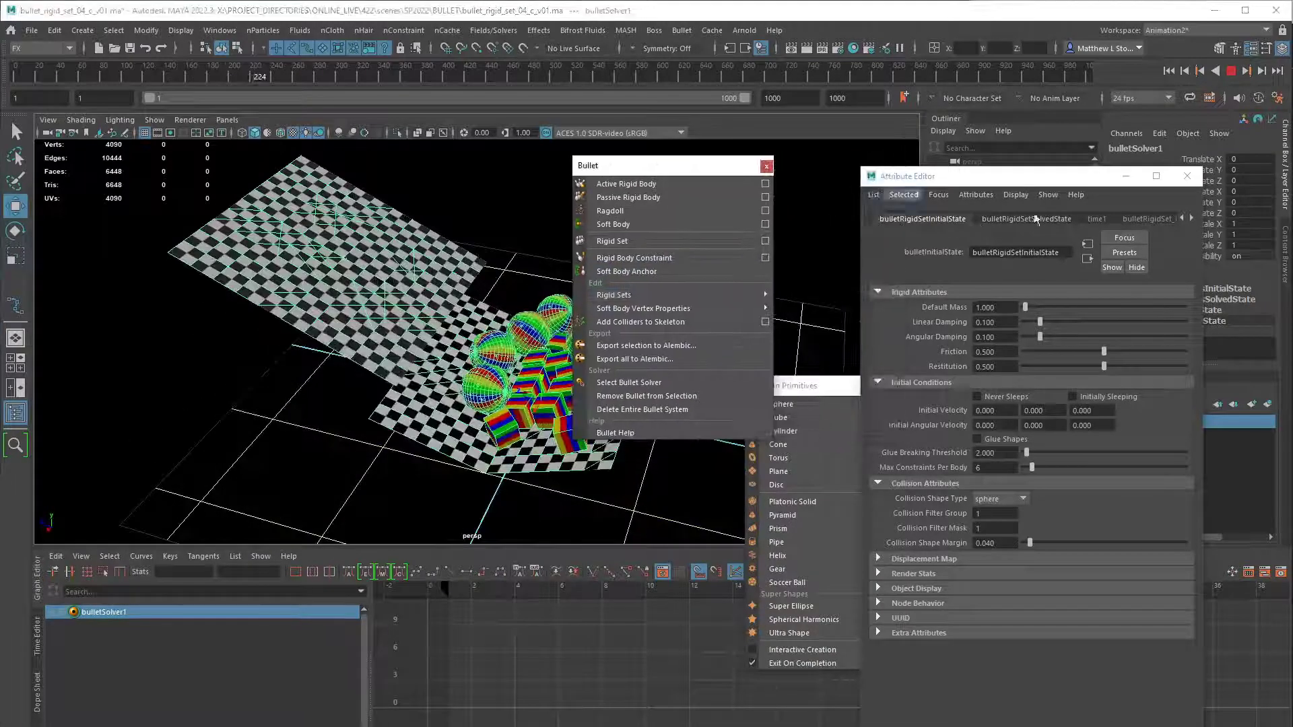
pyautogui.moveTo(1017, 179); pyautogui.dragTo(880, 76)
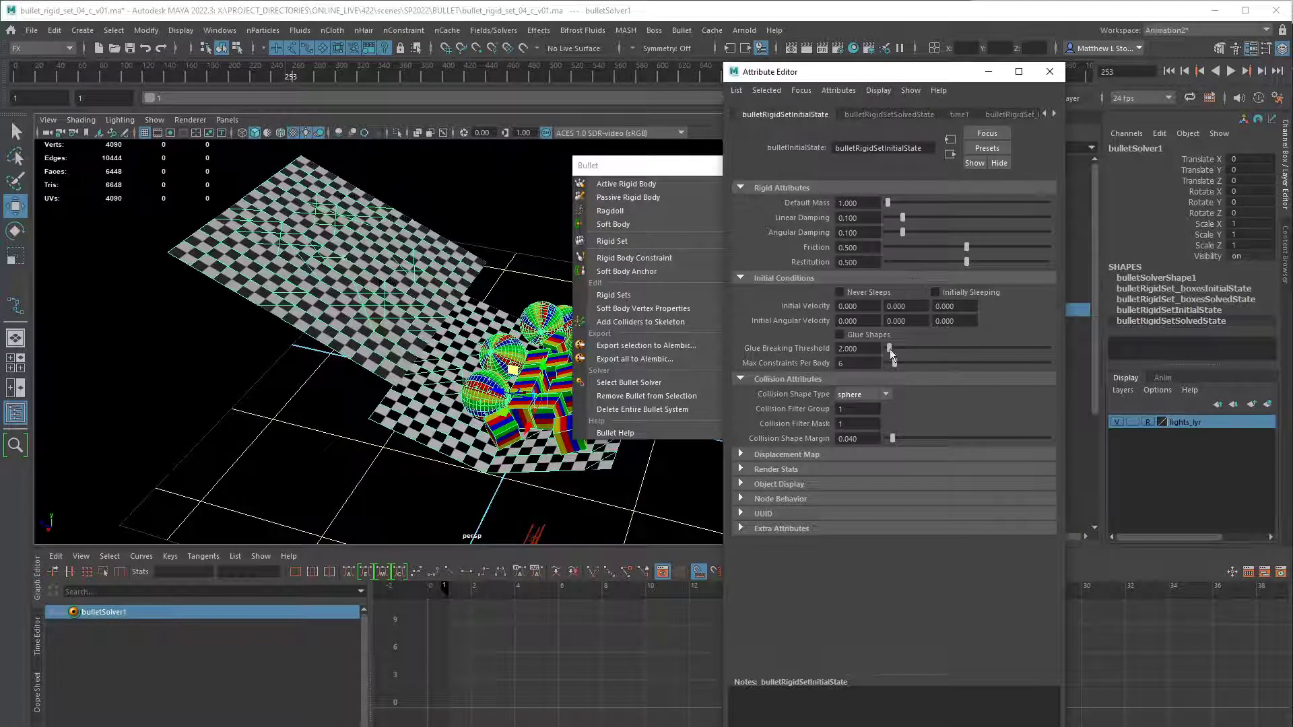
# - Set the Restitution of the balls' rigid set initial state to 1
pyautogui.doubleClick(854, 263)
pyautogui.write('1')
pyautogui.press('Return')
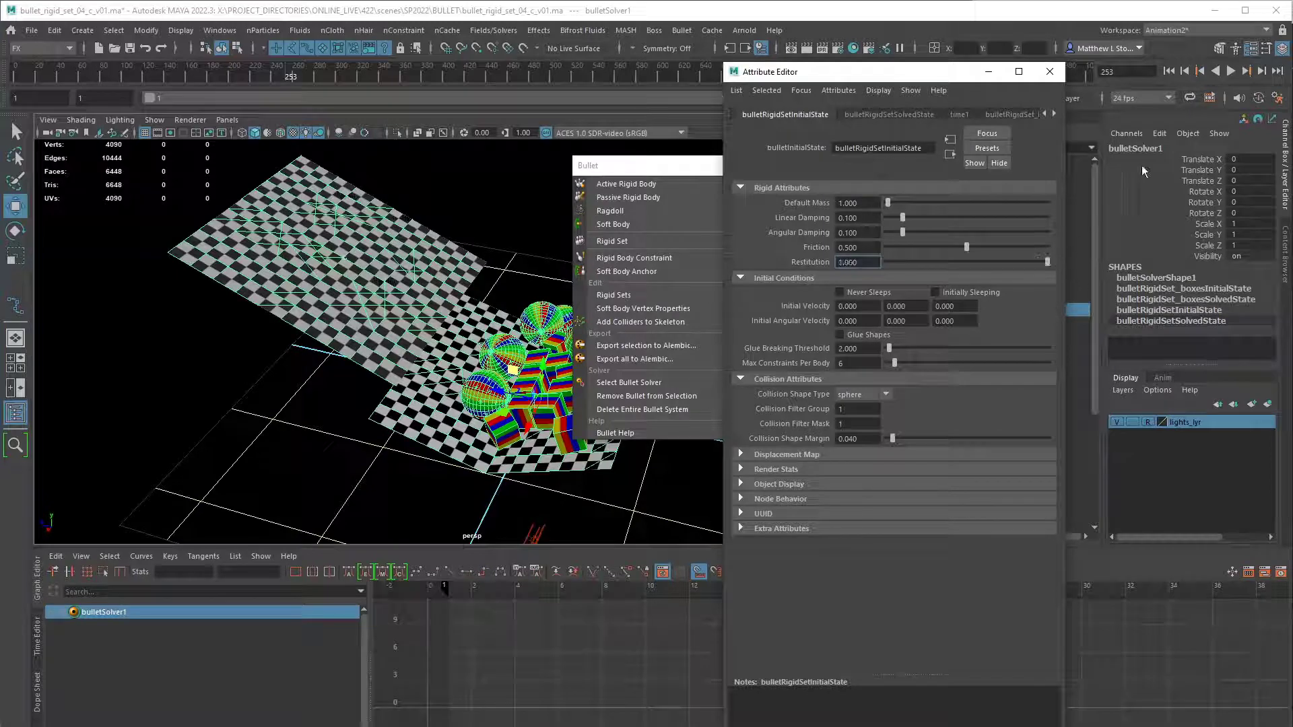
# - Replay the simulation from the first frame to check how the balls bounce, and stop the playback
pyautogui.click(1169, 71)
pyautogui.click(1231, 71)
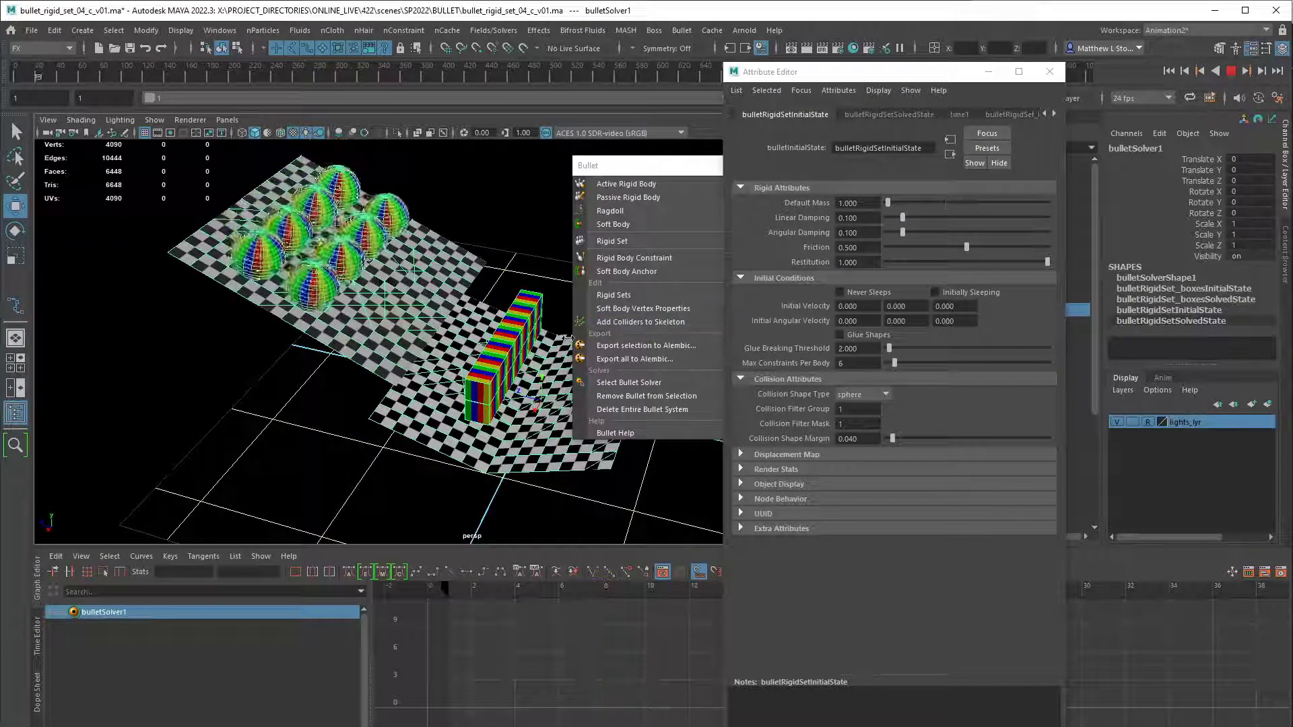
pyautogui.moveTo(640, 308)
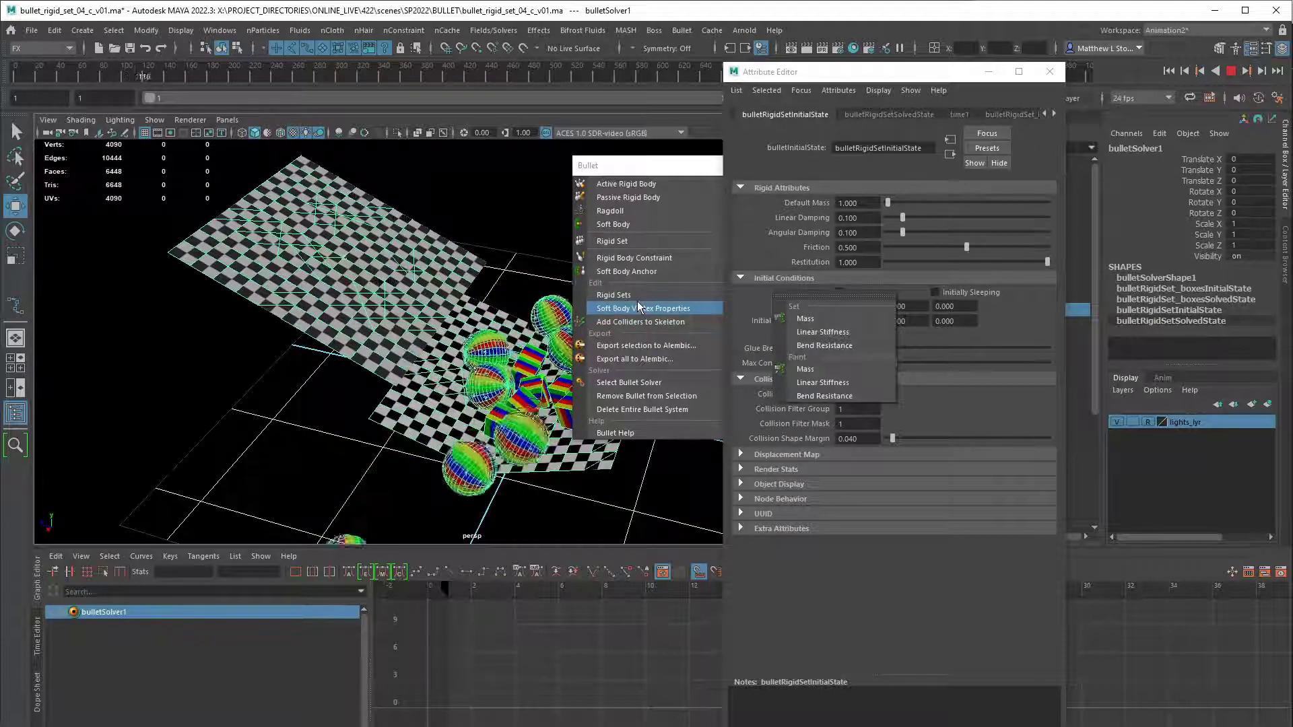
pyautogui.keyDown('alt'); pyautogui.moveTo(537, 464); pyautogui.dragTo(481, 456, button='right'); pyautogui.keyUp('alt')
pyautogui.keyDown('alt'); pyautogui.moveTo(482, 456); pyautogui.dragTo(462, 431, button='middle'); pyautogui.keyUp('alt')
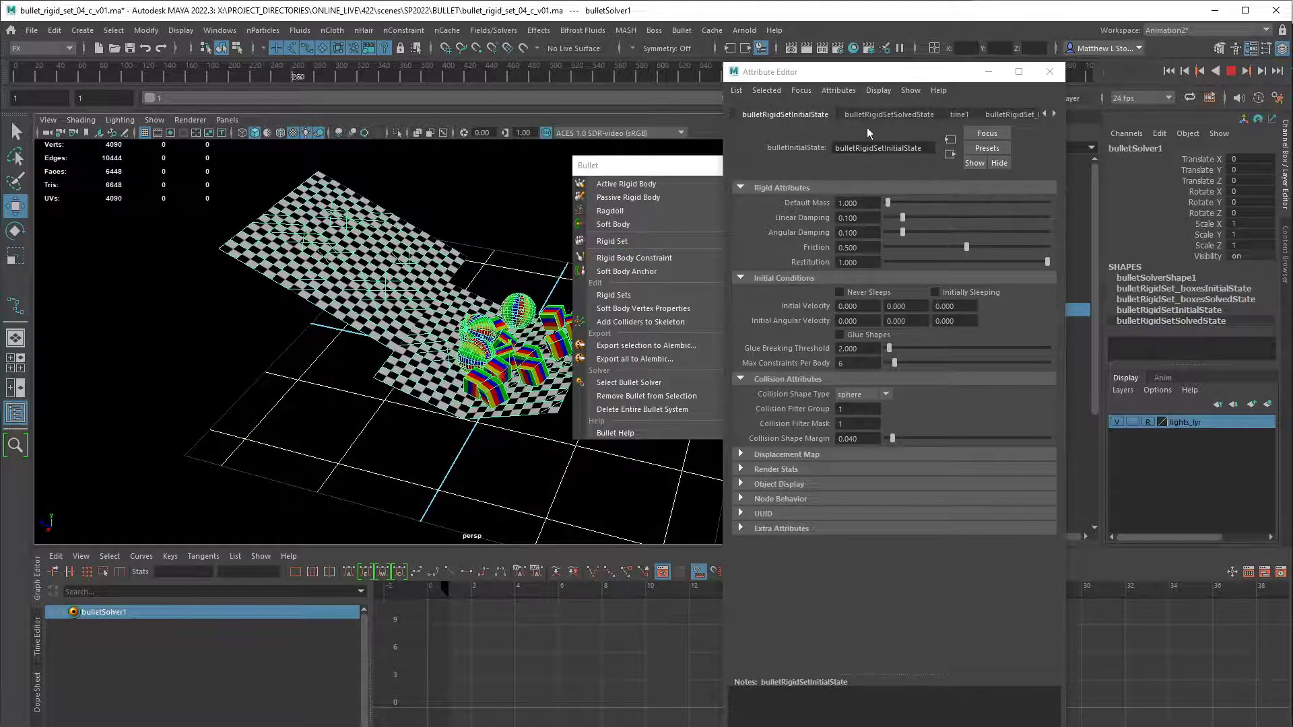
pyautogui.press('Escape')
# - Enable Ground Plane in the solver properties of bulletSolverShape1
pyautogui.click(906, 116)
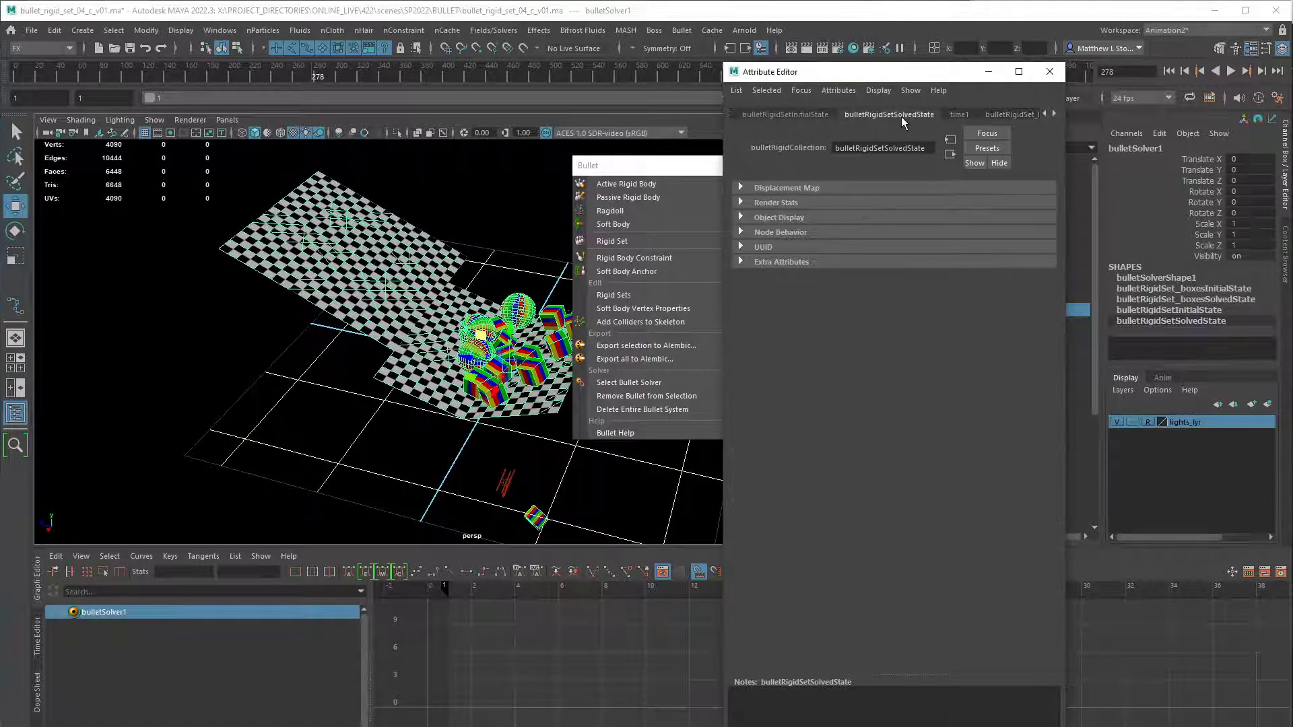
pyautogui.click(1055, 114)
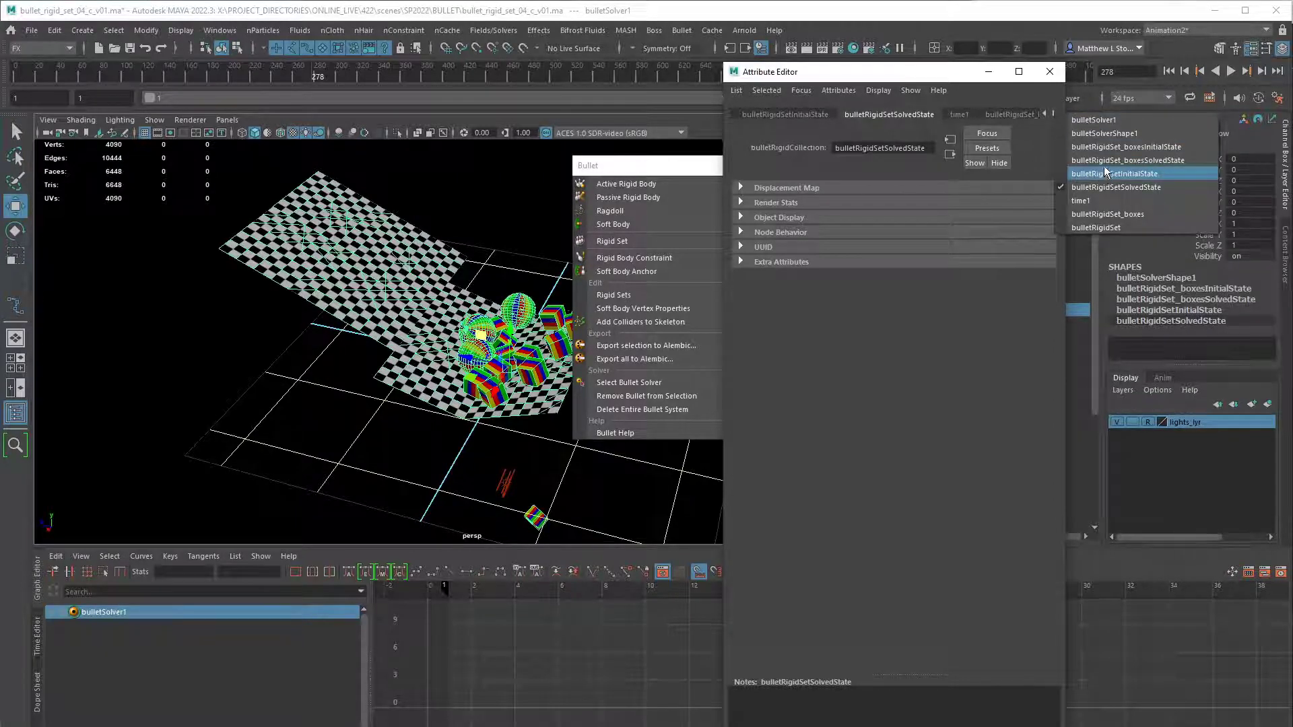
pyautogui.click(1106, 135)
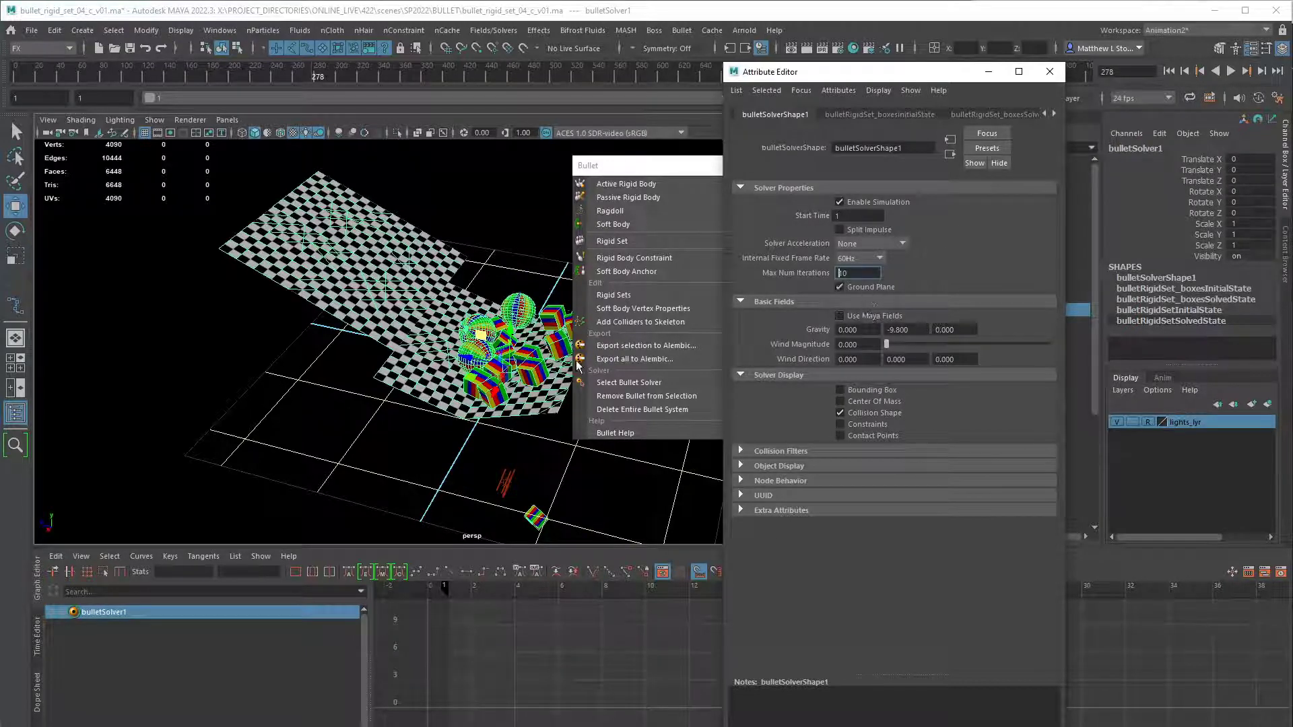
pyautogui.click(869, 288)
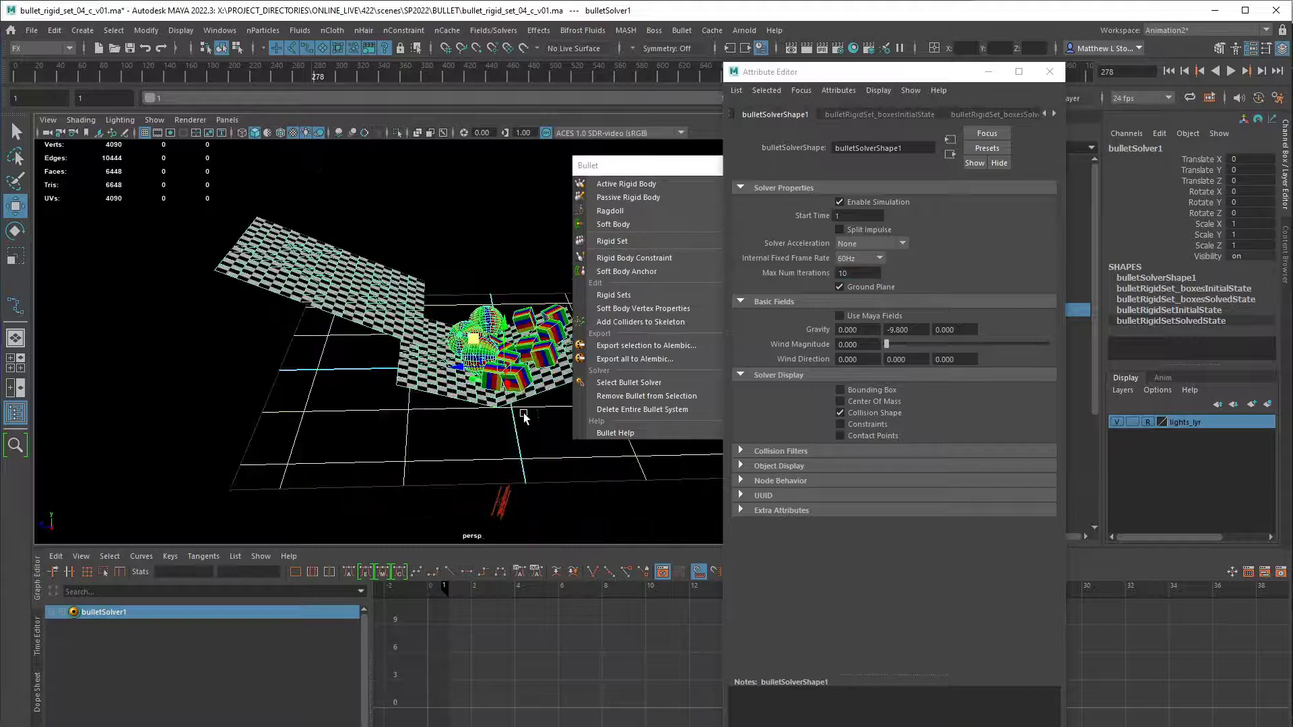
# - Replay the simulation from the first frame and turn off the solver's Collision Shape display
pyautogui.click(1170, 71)
pyautogui.click(1231, 72)
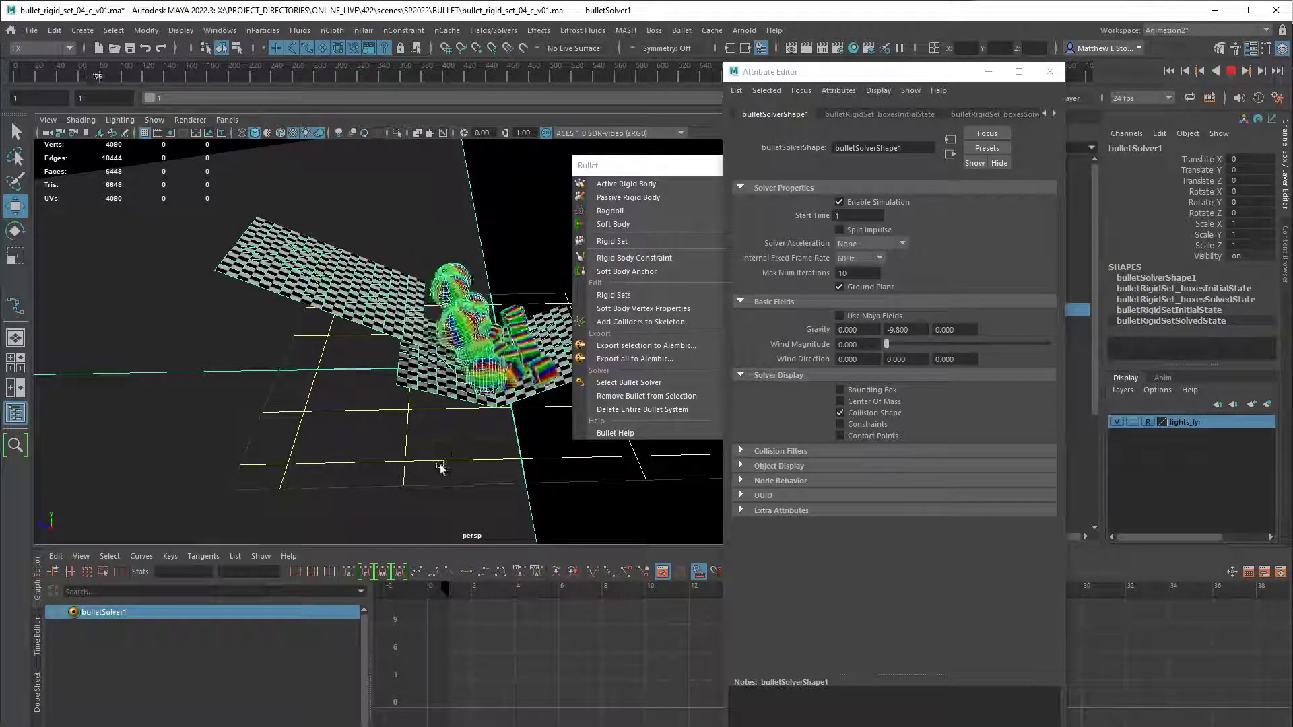
pyautogui.keyDown('alt'); pyautogui.moveTo(441, 466); pyautogui.dragTo(644, 465); pyautogui.keyUp('alt')
pyautogui.click(854, 414)
pyautogui.keyDown('alt'); pyautogui.moveTo(549, 489); pyautogui.dragTo(707, 487); pyautogui.keyUp('alt')
pyautogui.keyDown('alt'); pyautogui.moveTo(502, 495); pyautogui.dragTo(638, 487); pyautogui.keyUp('alt')
pyautogui.keyDown('alt'); pyautogui.moveTo(549, 502); pyautogui.dragTo(650, 504); pyautogui.keyUp('alt')
# - Close the floating Bullet menu to clear the view of the running simulation
pyautogui.moveTo(675, 169); pyautogui.dragTo(616, 202)
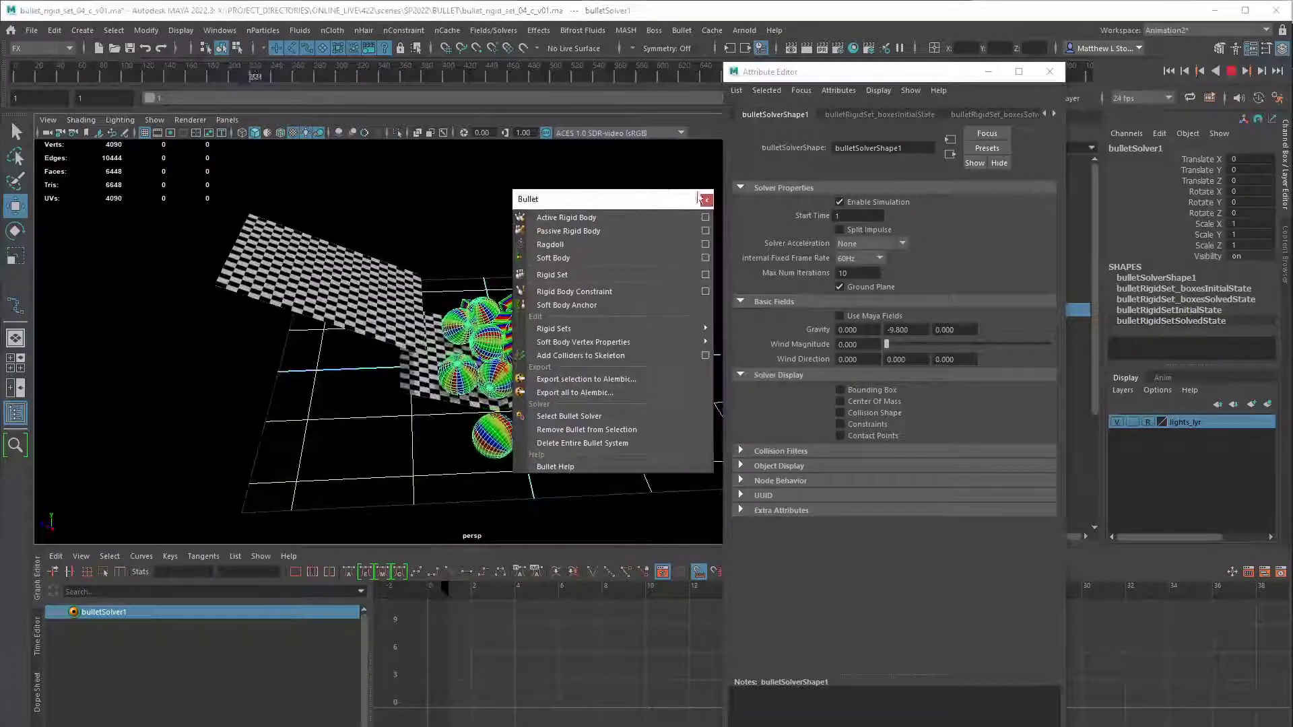
pyautogui.click(705, 200)
pyautogui.moveTo(711, 405)
pyautogui.keyDown('alt'); pyautogui.mouseDown()
pyautogui.moveTo(680, 409)
pyautogui.moveTo(694, 397)
pyautogui.mouseUp(); pyautogui.keyUp('alt')
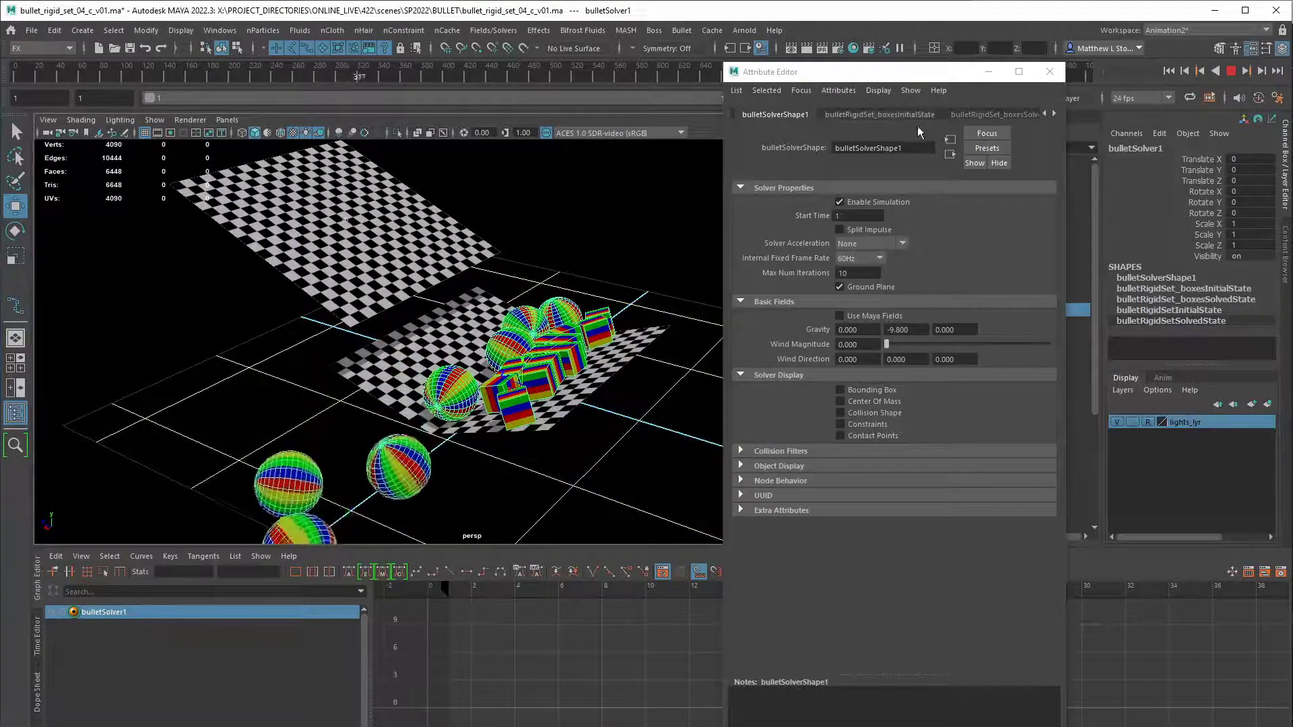
# - Stop the playback and return the simulation to the first frame, with the balls and boxes in view
pyautogui.click(974, 115)
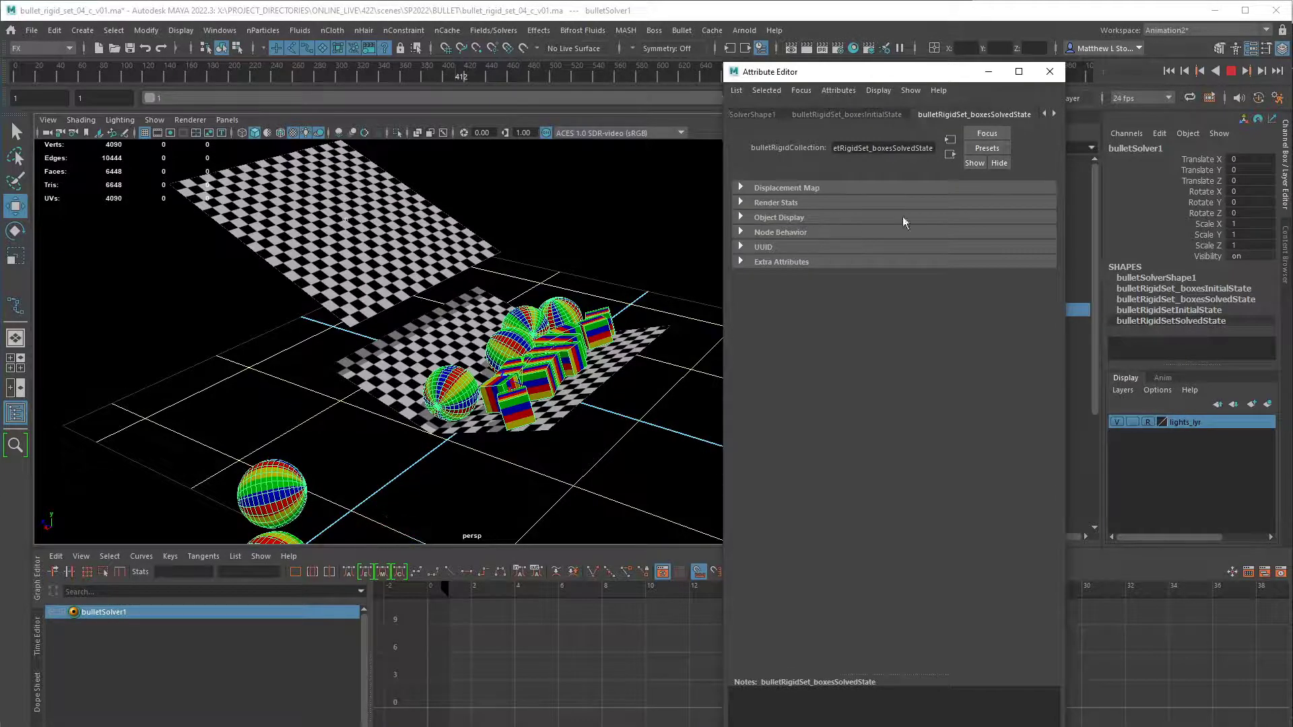
pyautogui.click(1231, 71)
pyautogui.click(1169, 71)
pyautogui.keyDown('alt'); pyautogui.moveTo(569, 330); pyautogui.dragTo(616, 327); pyautogui.keyUp('alt')
pyautogui.keyDown('alt'); pyautogui.moveTo(616, 327); pyautogui.dragTo(623, 387, button='middle'); pyautogui.keyUp('alt')
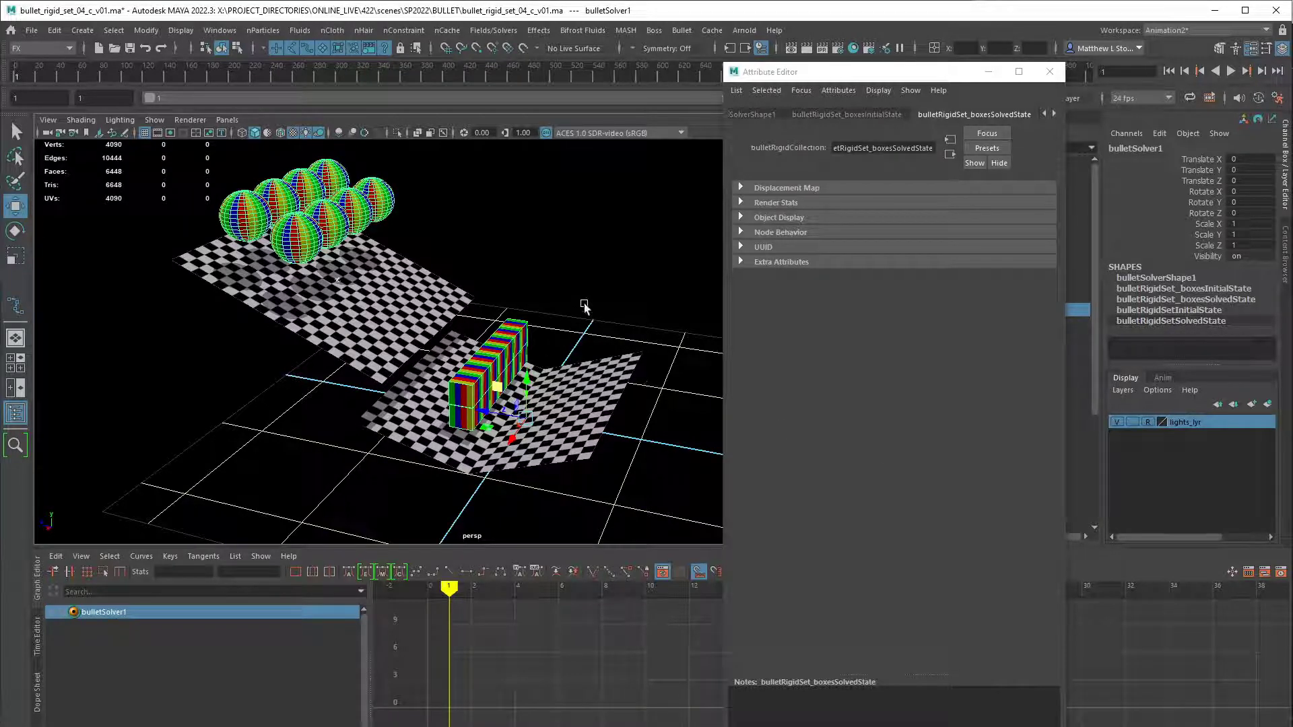
pyautogui.keyDown('alt'); pyautogui.moveTo(608, 337); pyautogui.dragTo(651, 339); pyautogui.keyUp('alt')
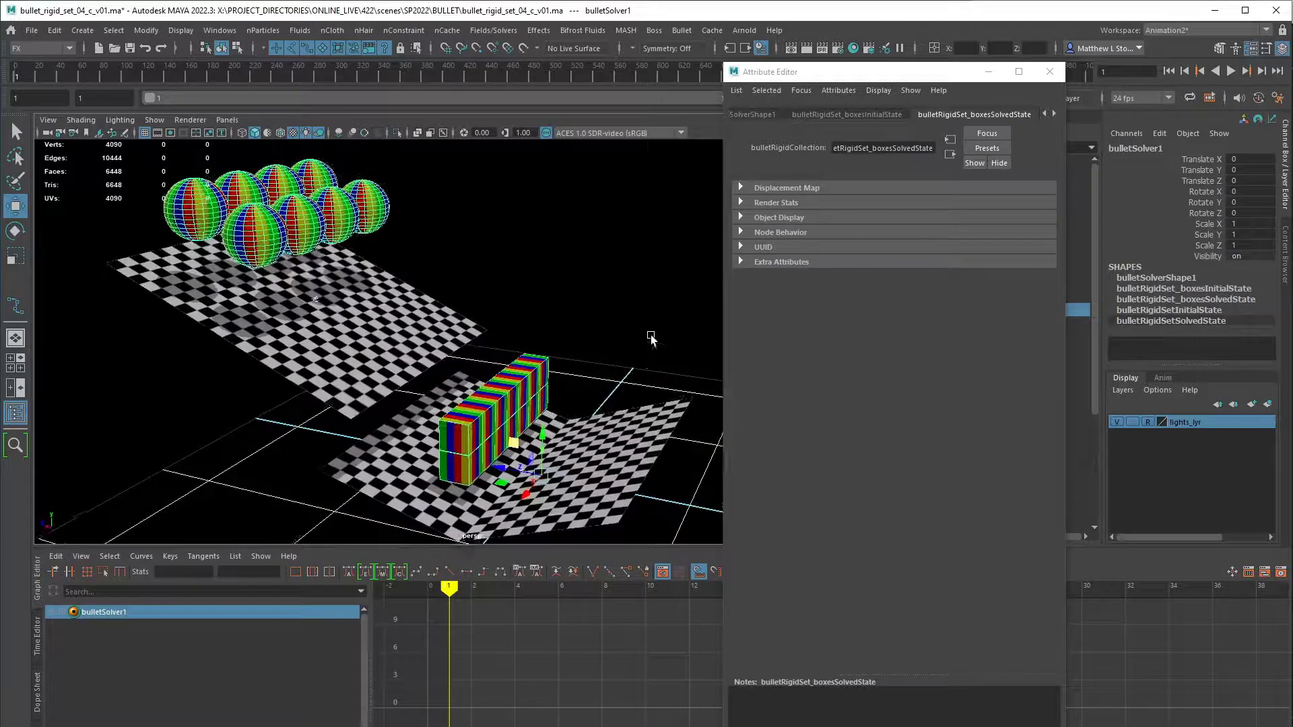